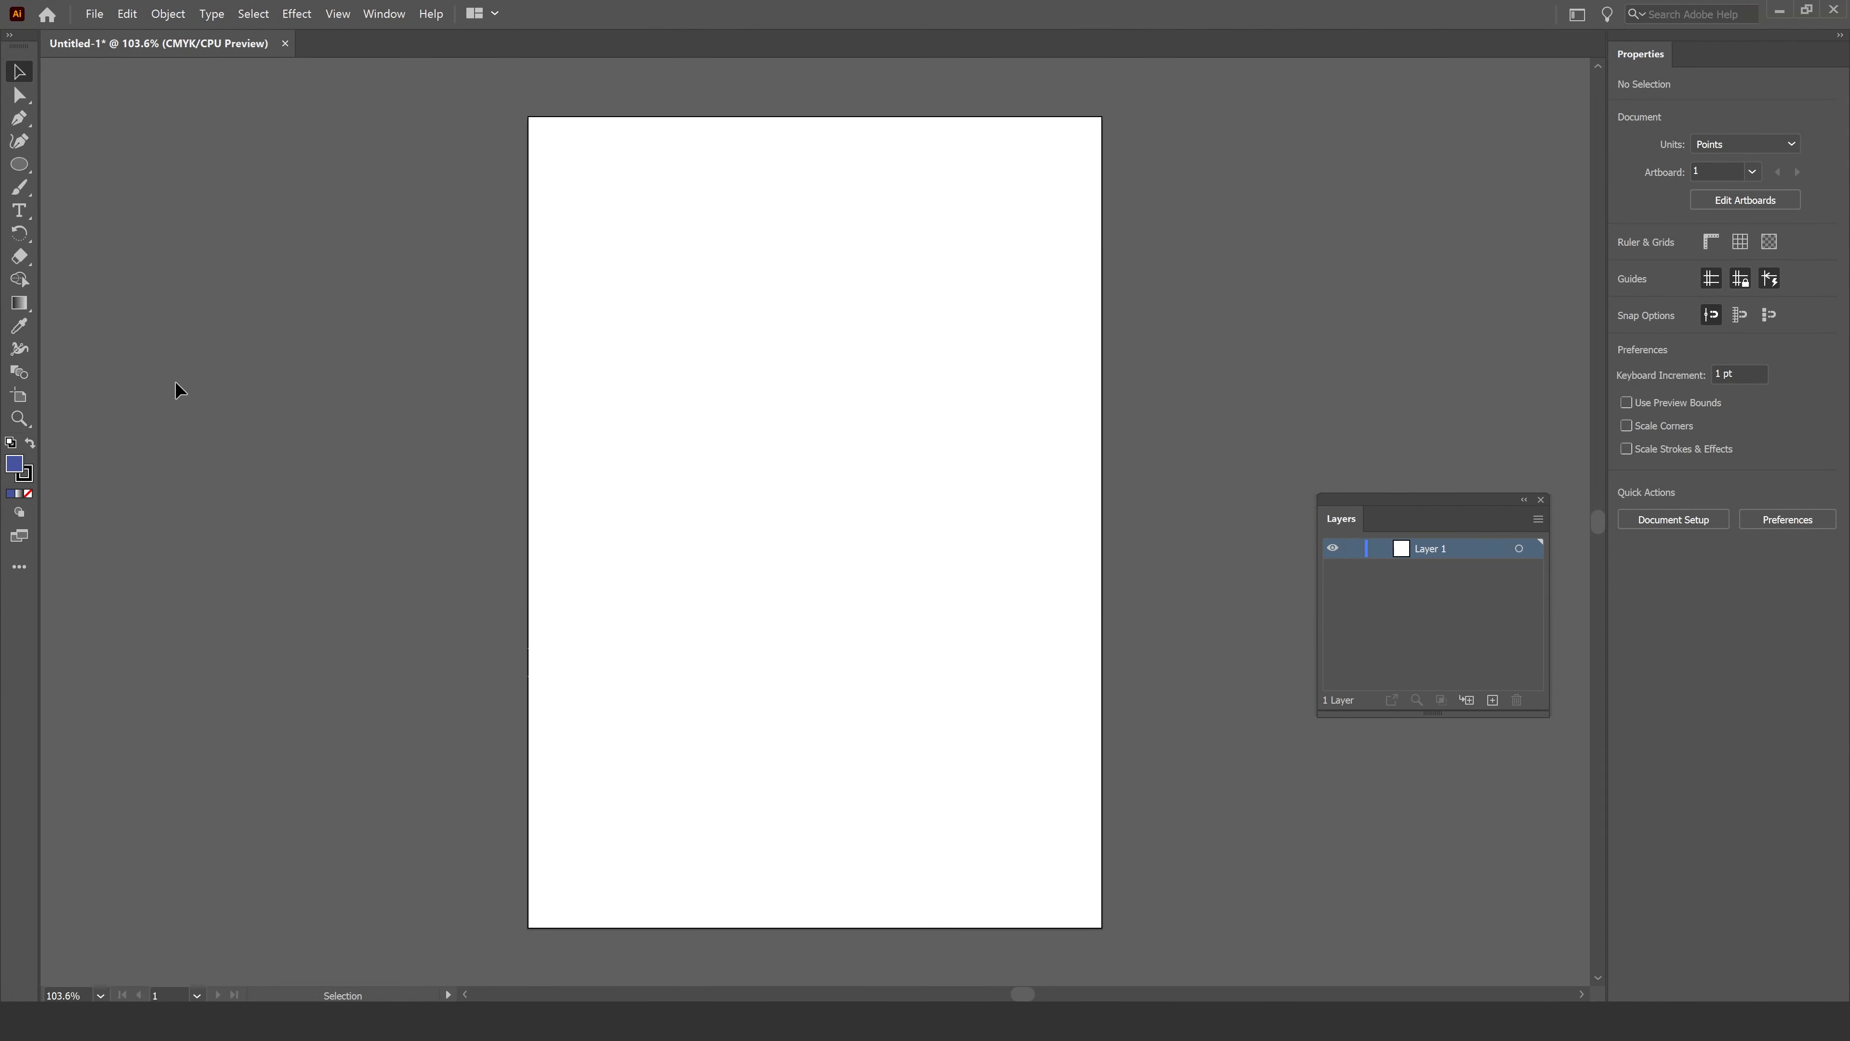
Draw a circle about 170 pt wide with the Ellipse tool on the artboard's left side.
left_click(19, 164)
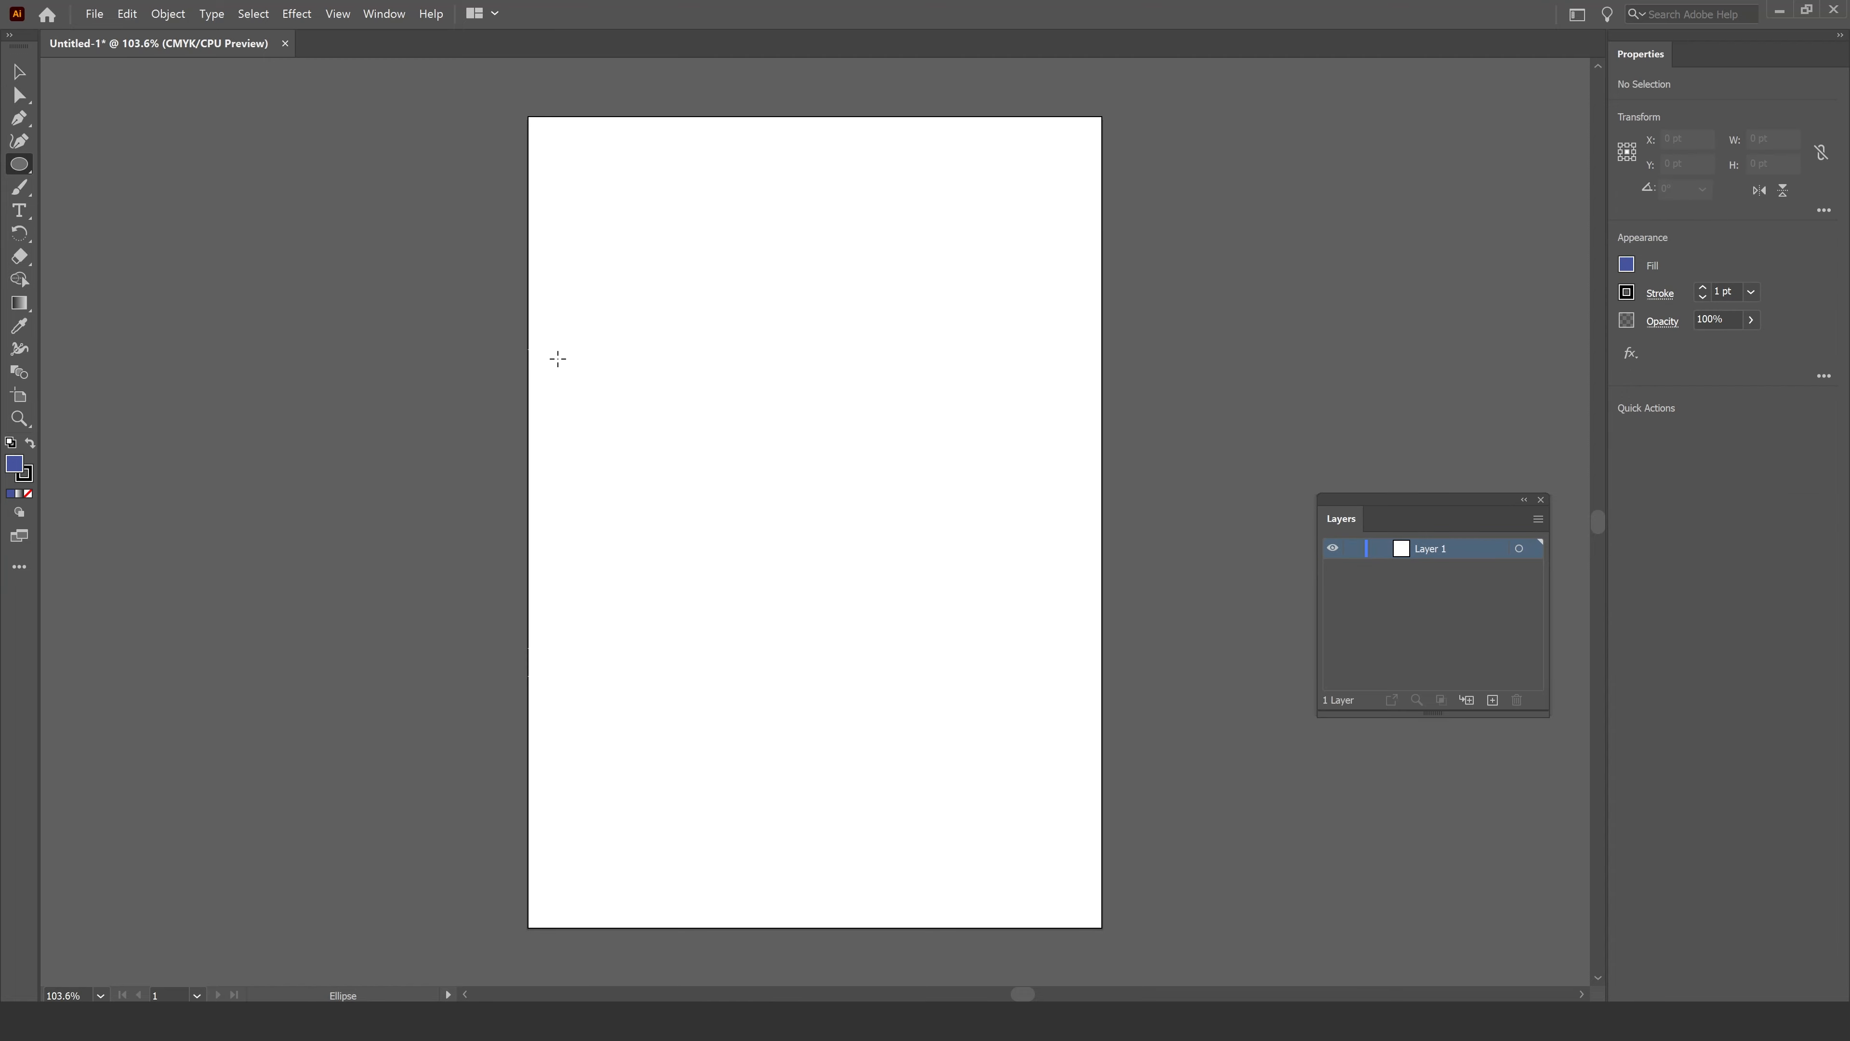
left_click_drag(557, 358, 722, 522)
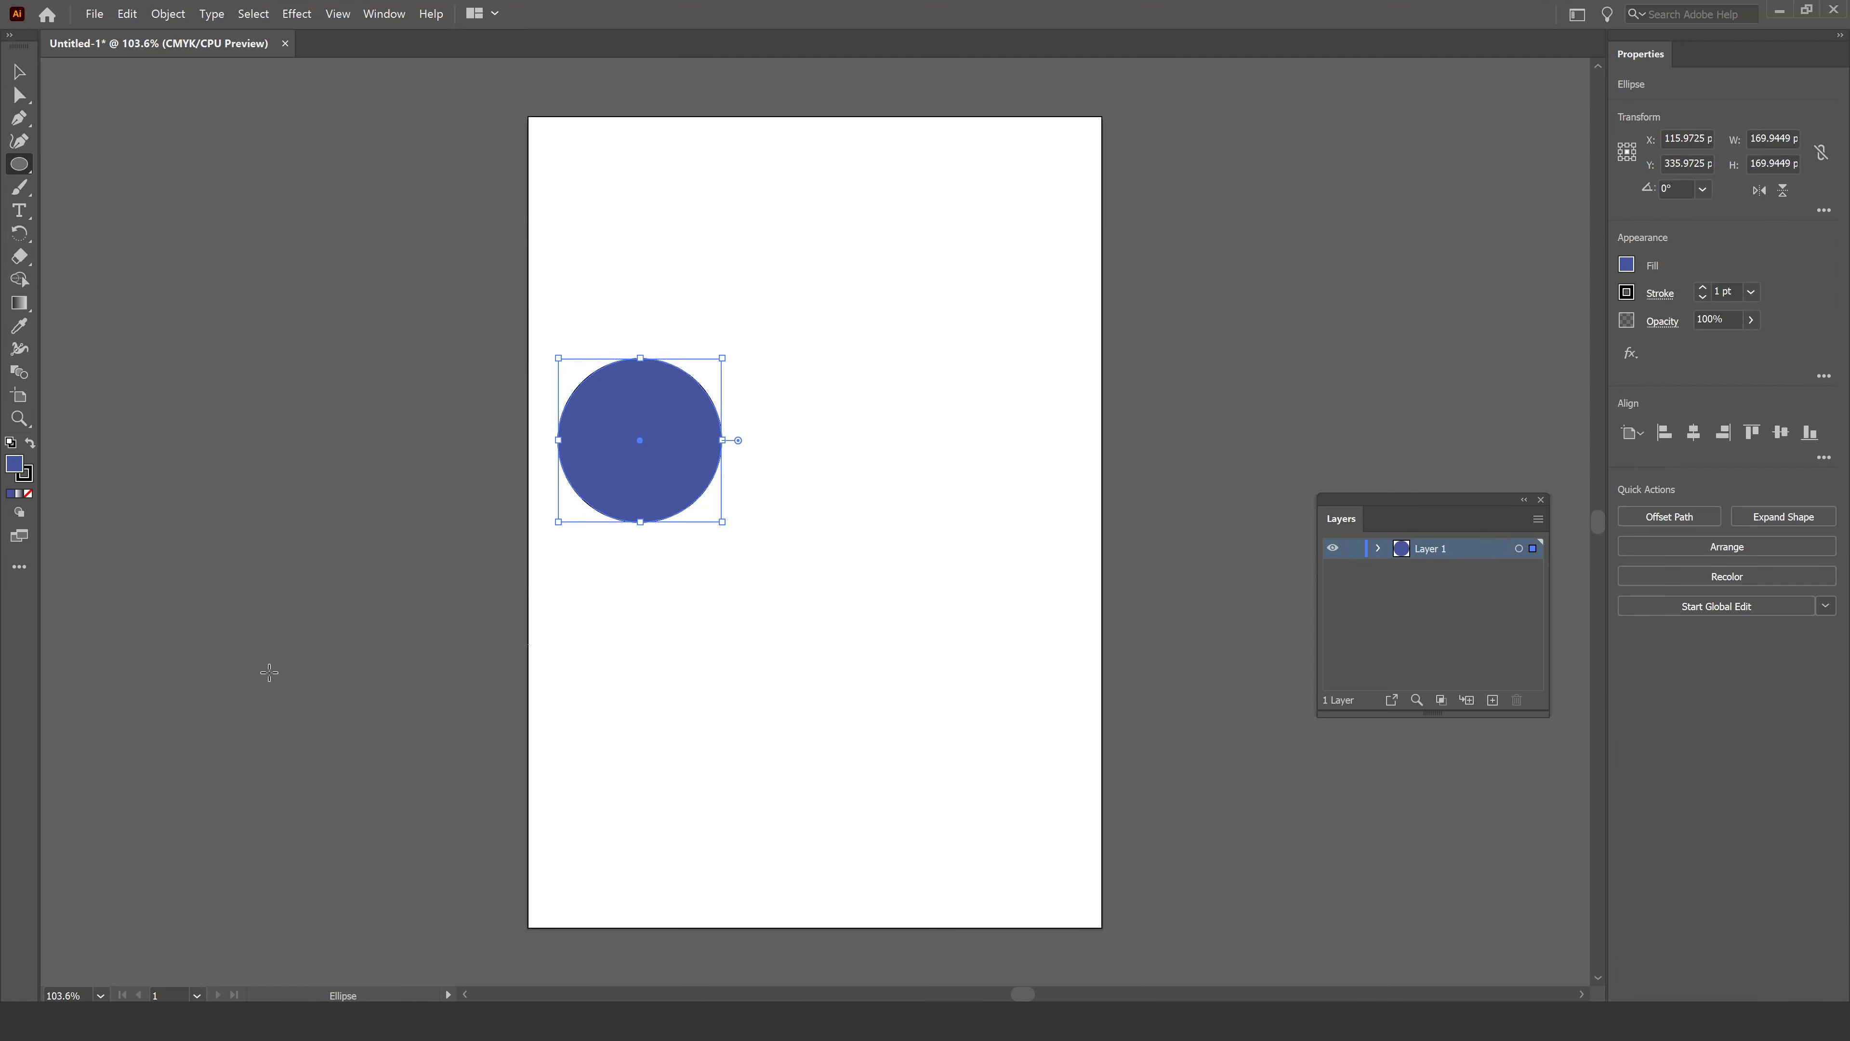
left_click(19, 71)
left_click(220, 292)
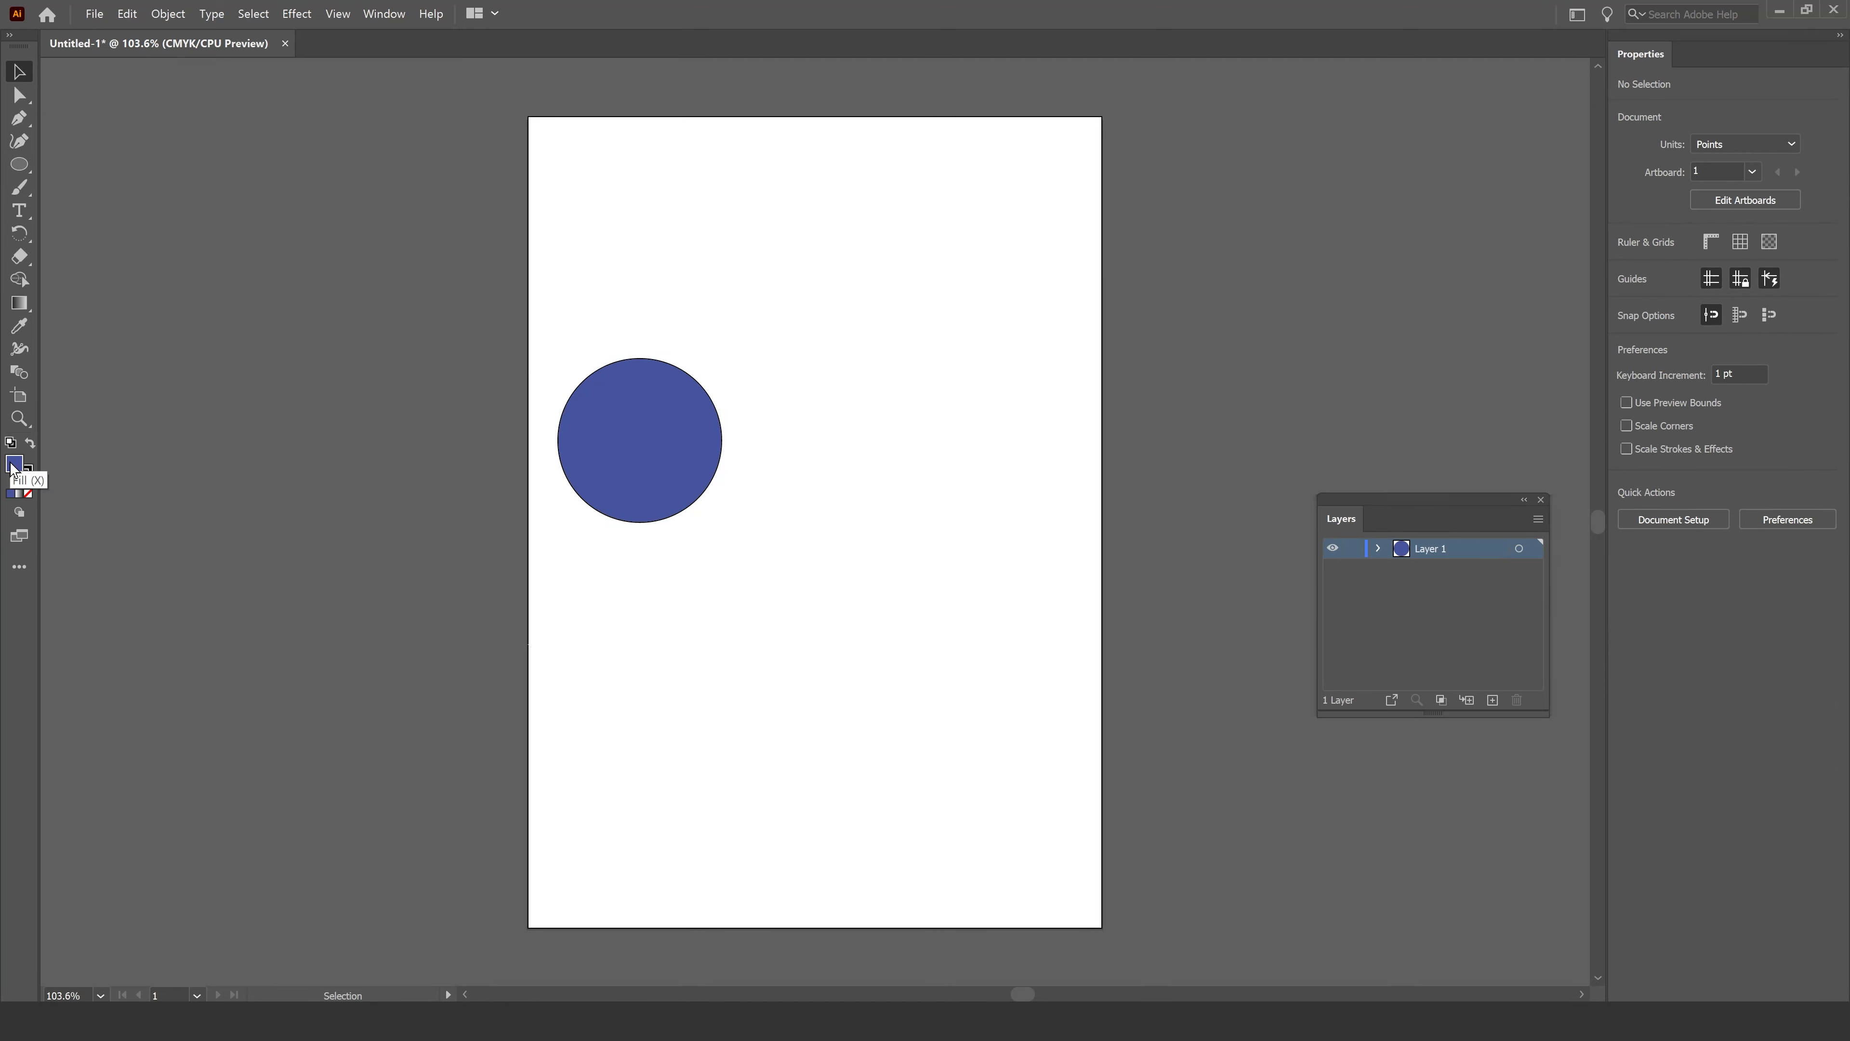
Set the fill colour to yellow DDBD58 in the Color Picker.
double_click(13, 467)
left_click(624, 439)
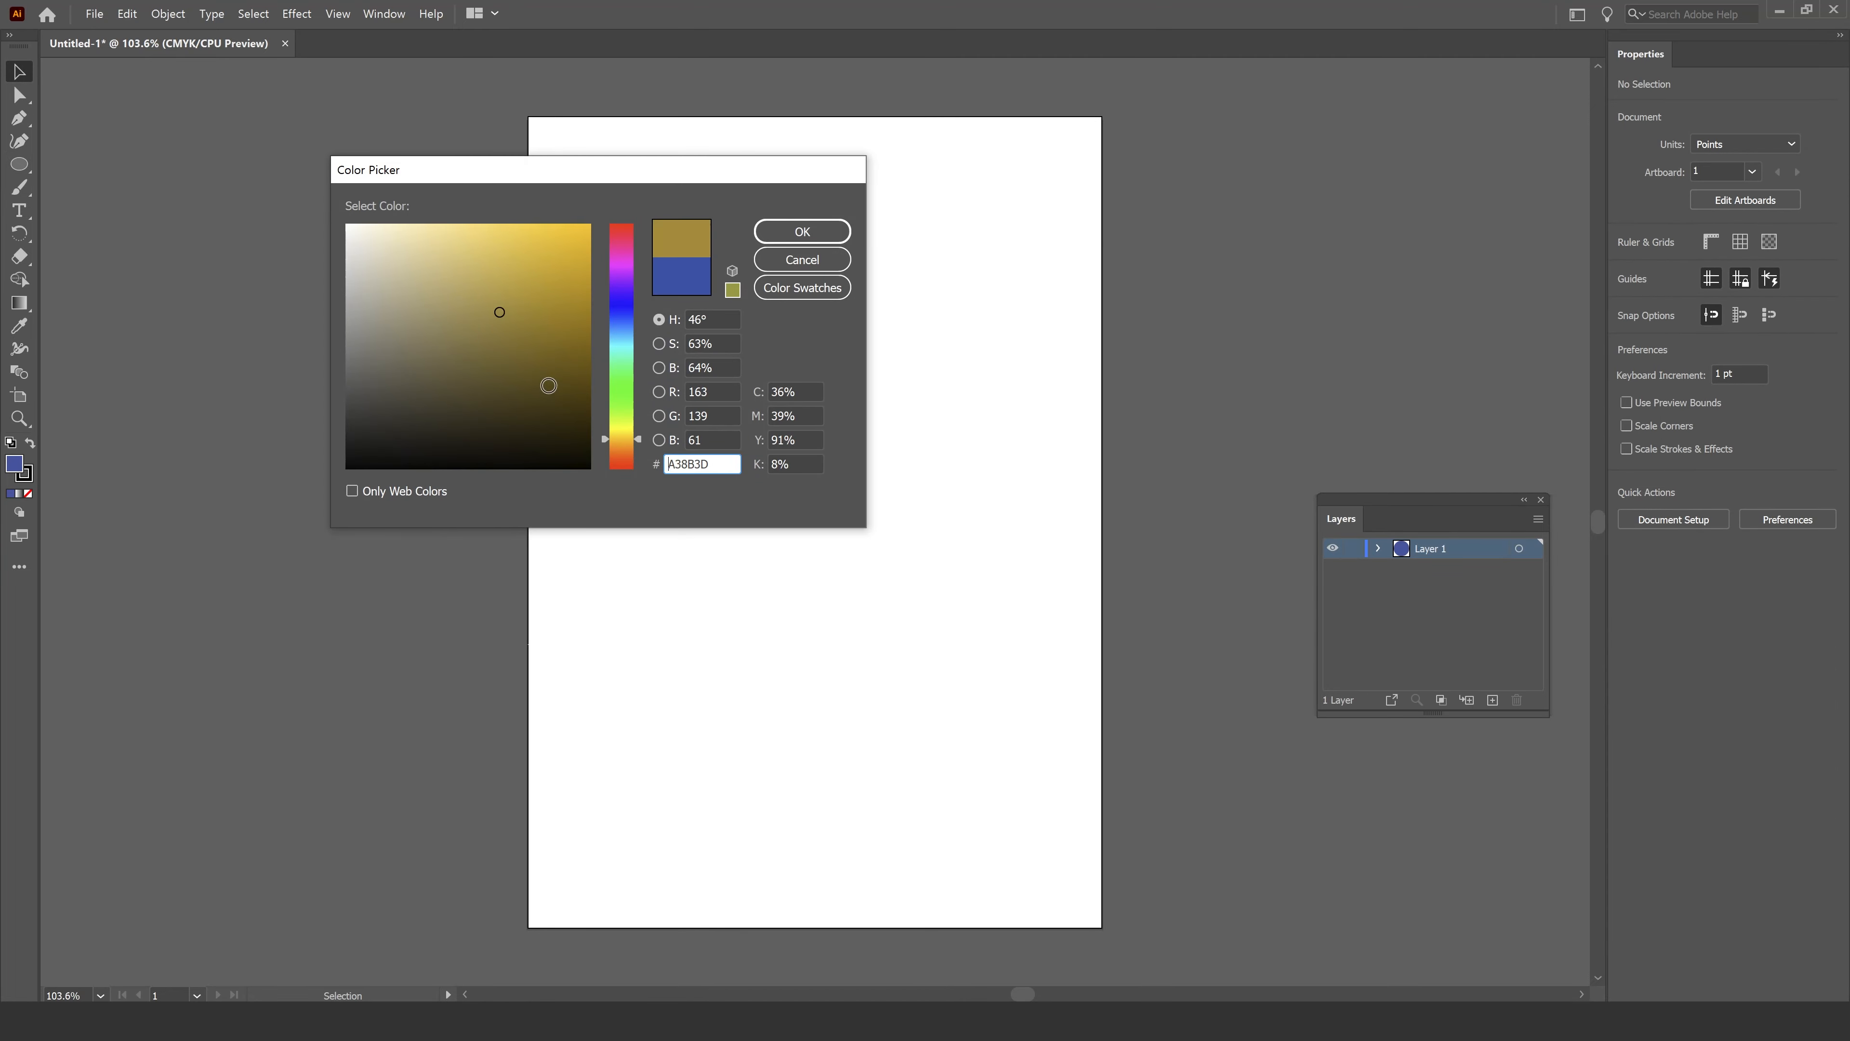
left_click(493, 256)
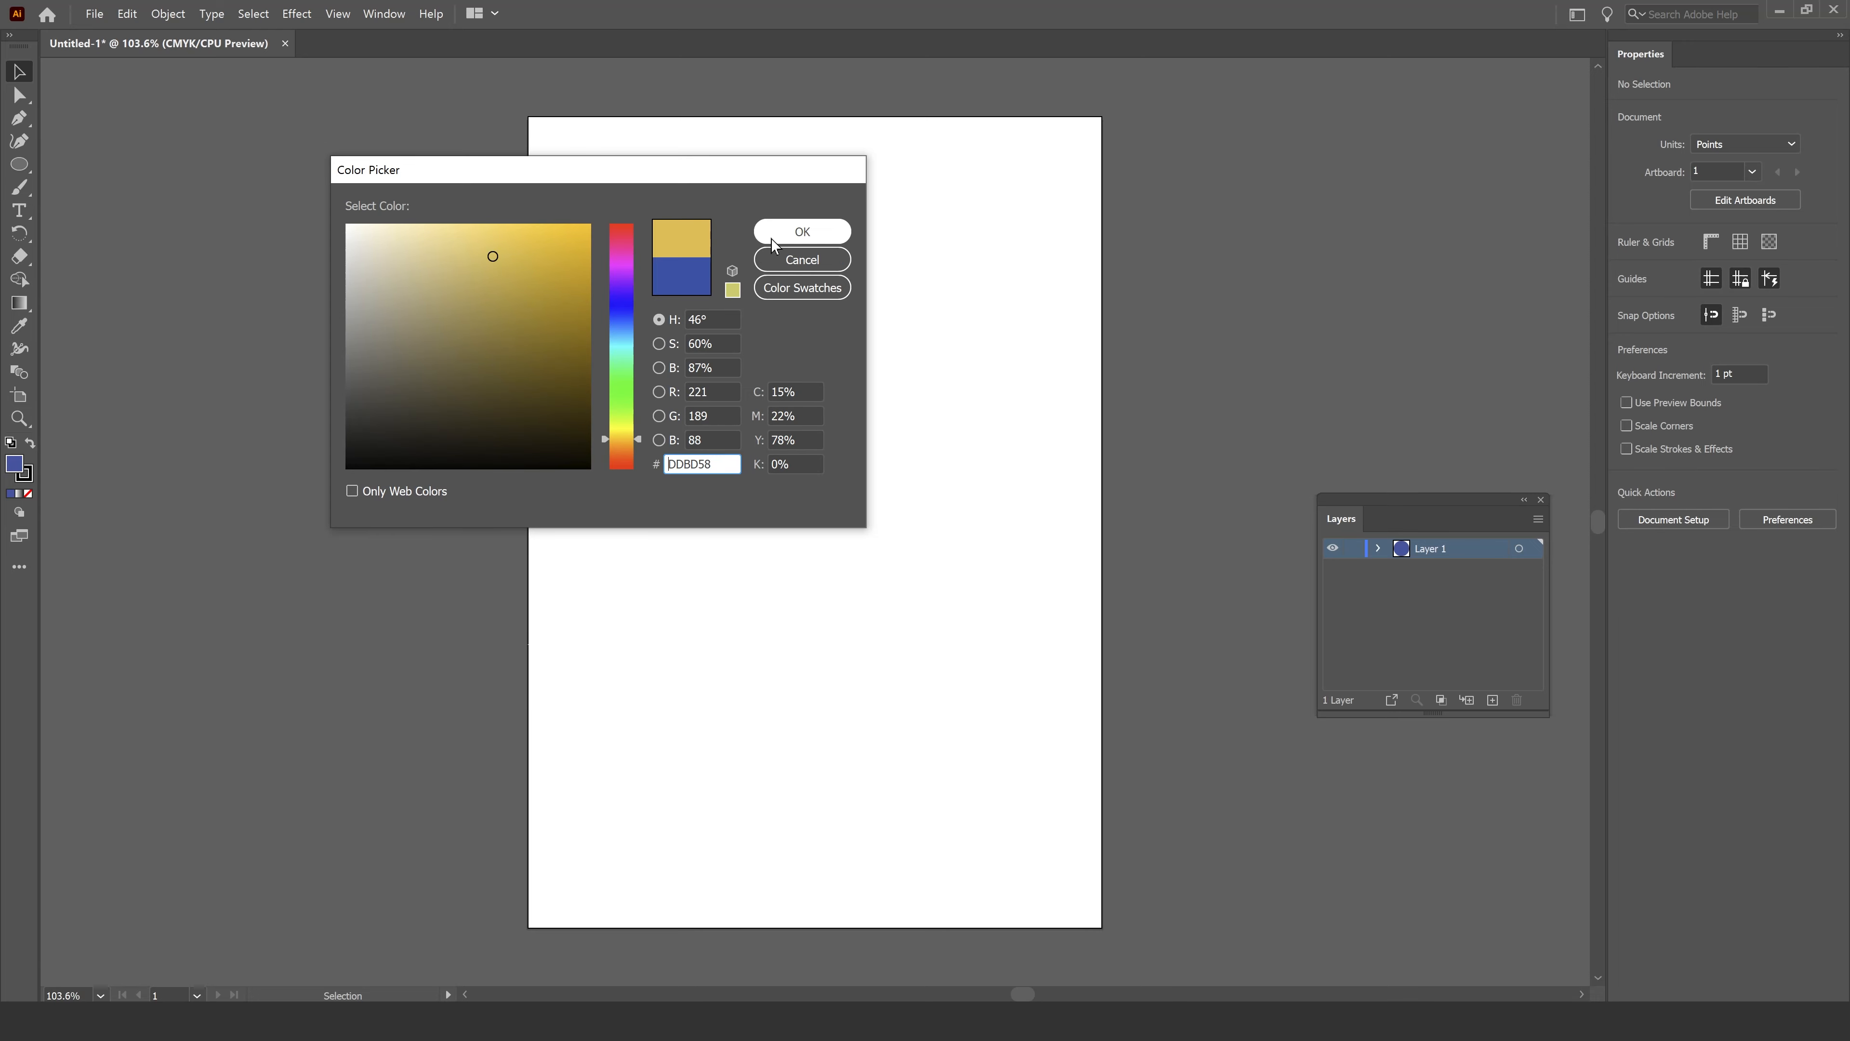
left_click(770, 239)
Draw a yellow rectangle about 199 x 175 pt overlapping the circle's upper right.
left_click_drag(19, 164, 102, 169)
left_click_drag(649, 283, 841, 452)
left_click(19, 71)
left_click(333, 270)
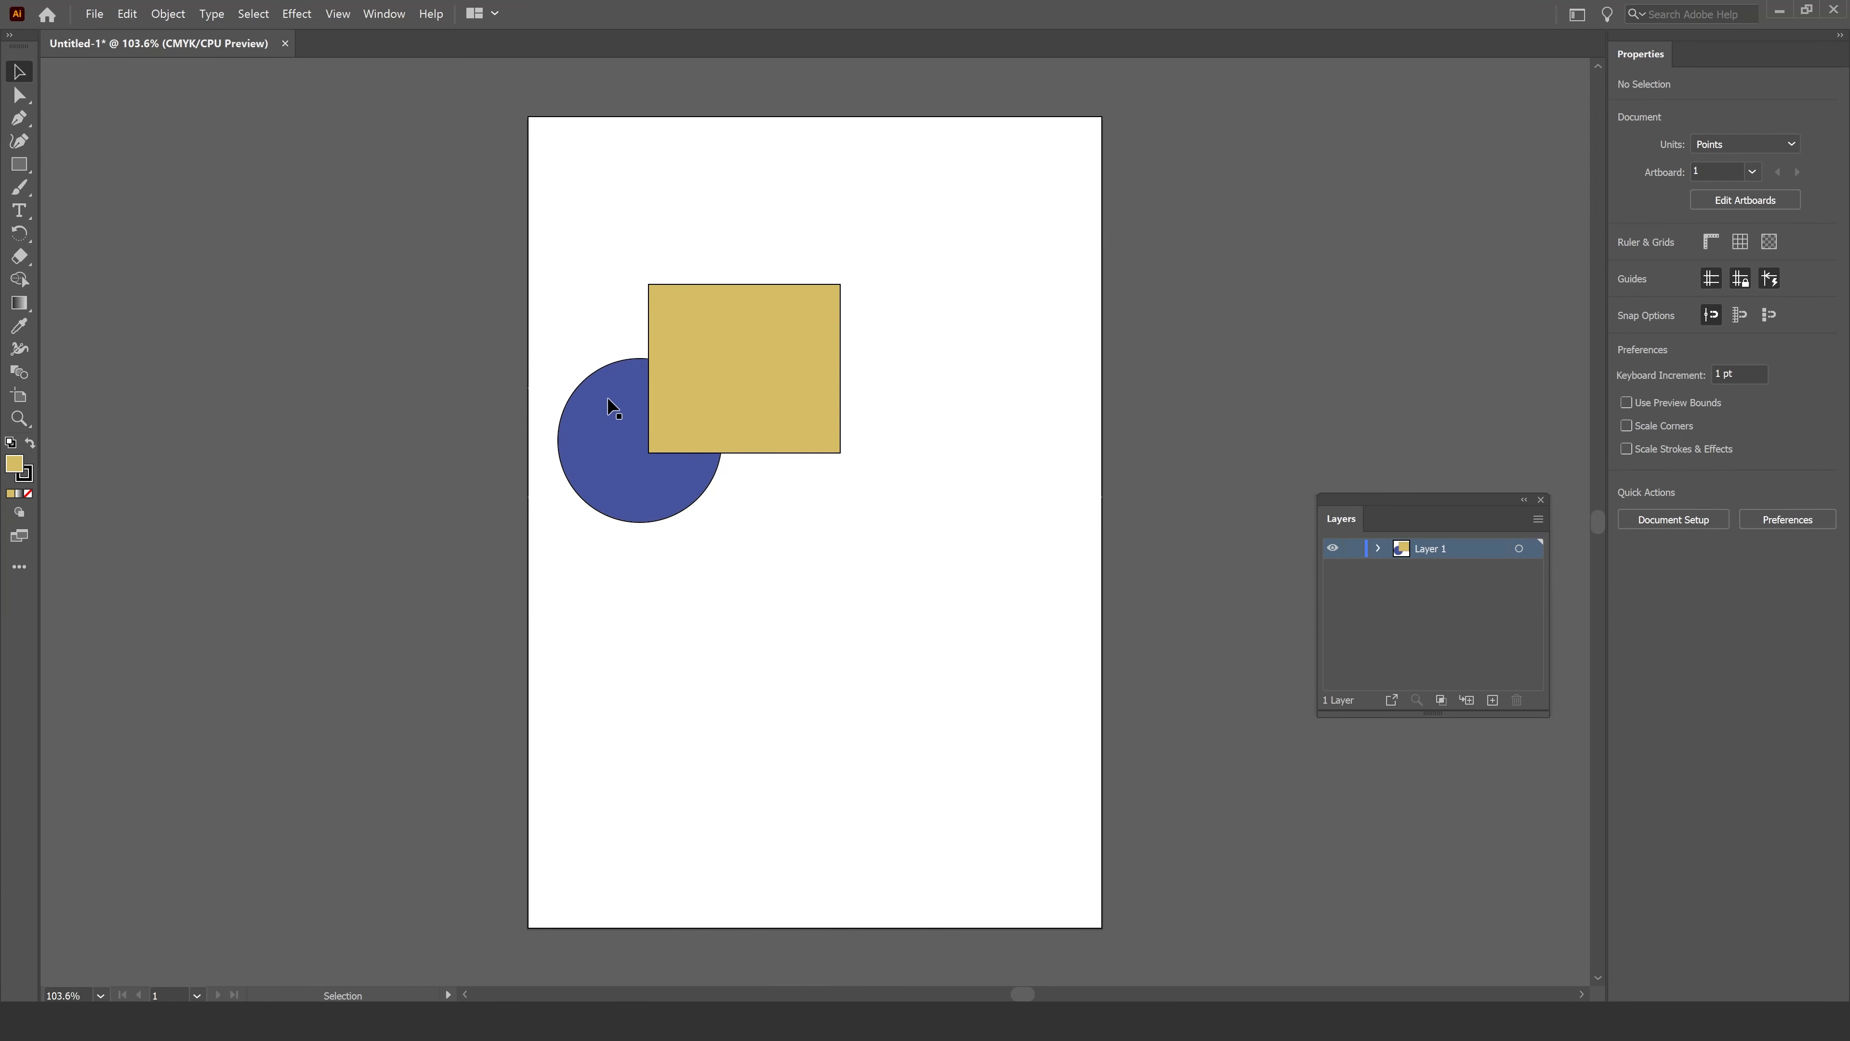
Move the rectangle up and away from the circle, then back over it.
left_click(736, 375)
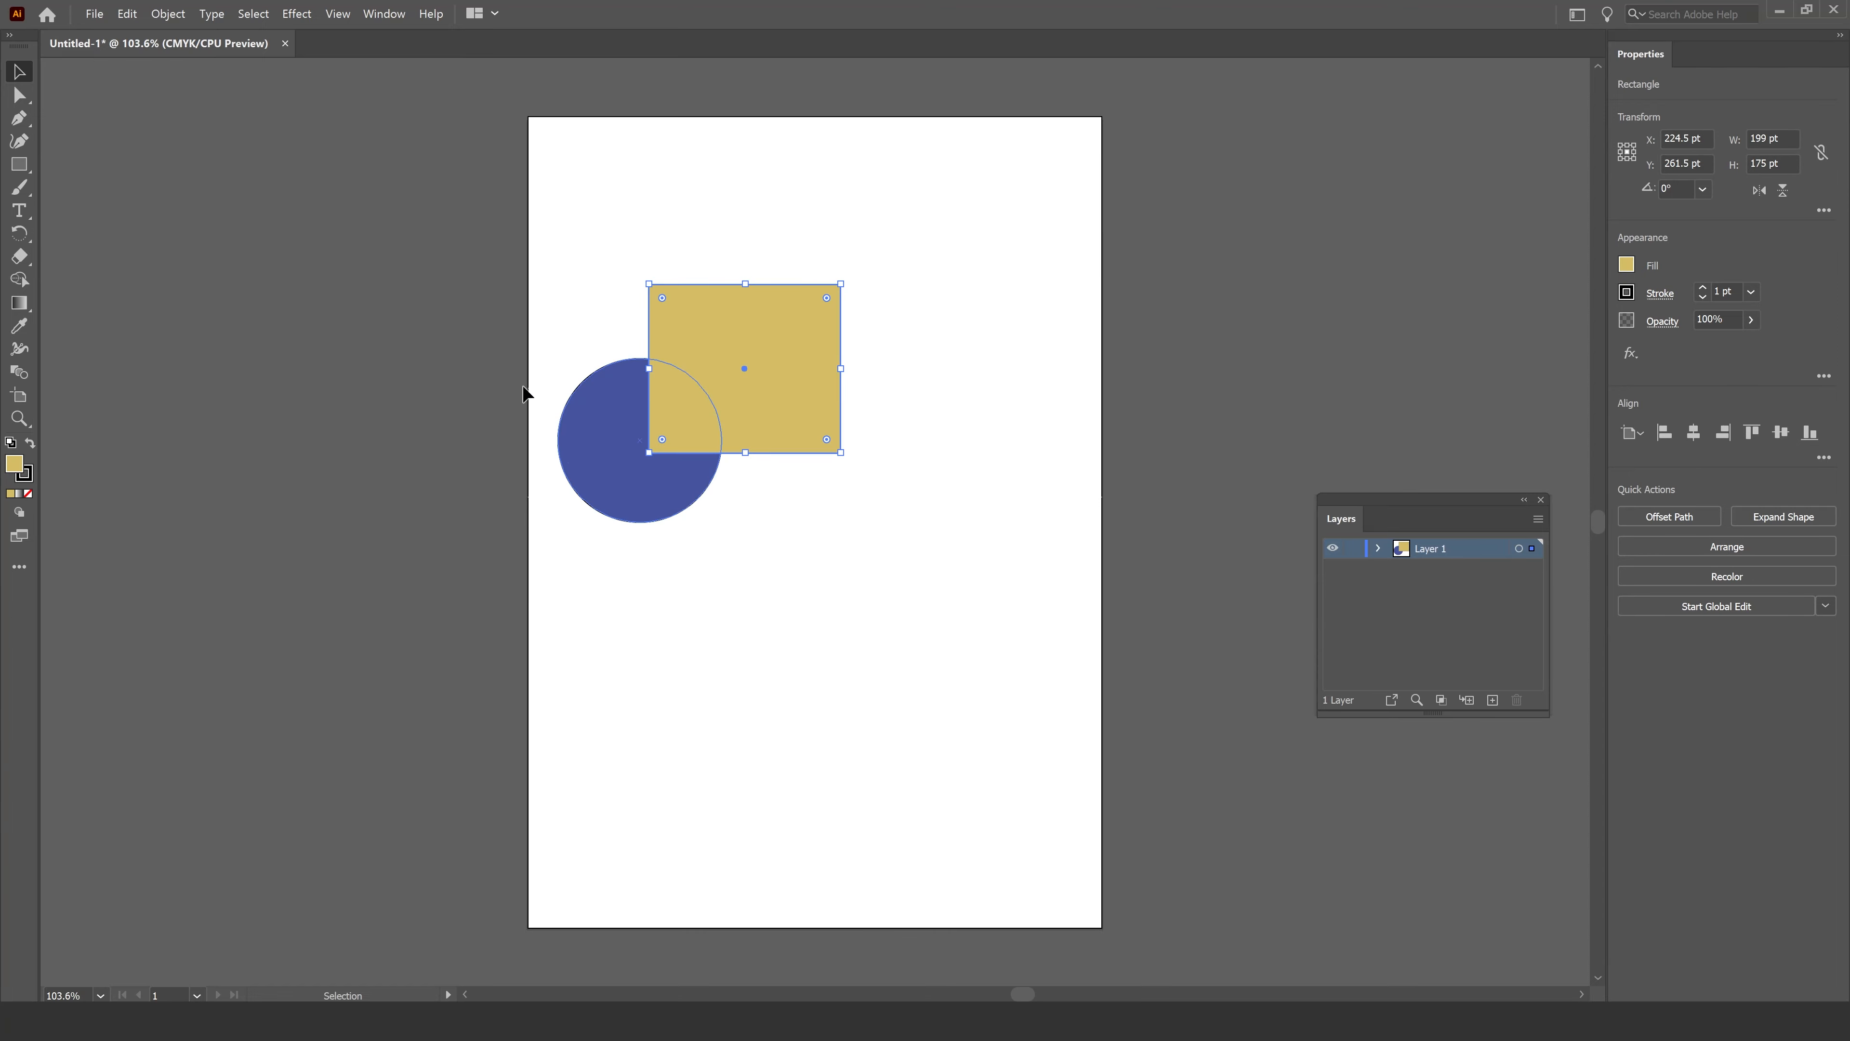
left_click(888, 653)
left_click_drag(772, 430, 935, 360)
left_click(1025, 431)
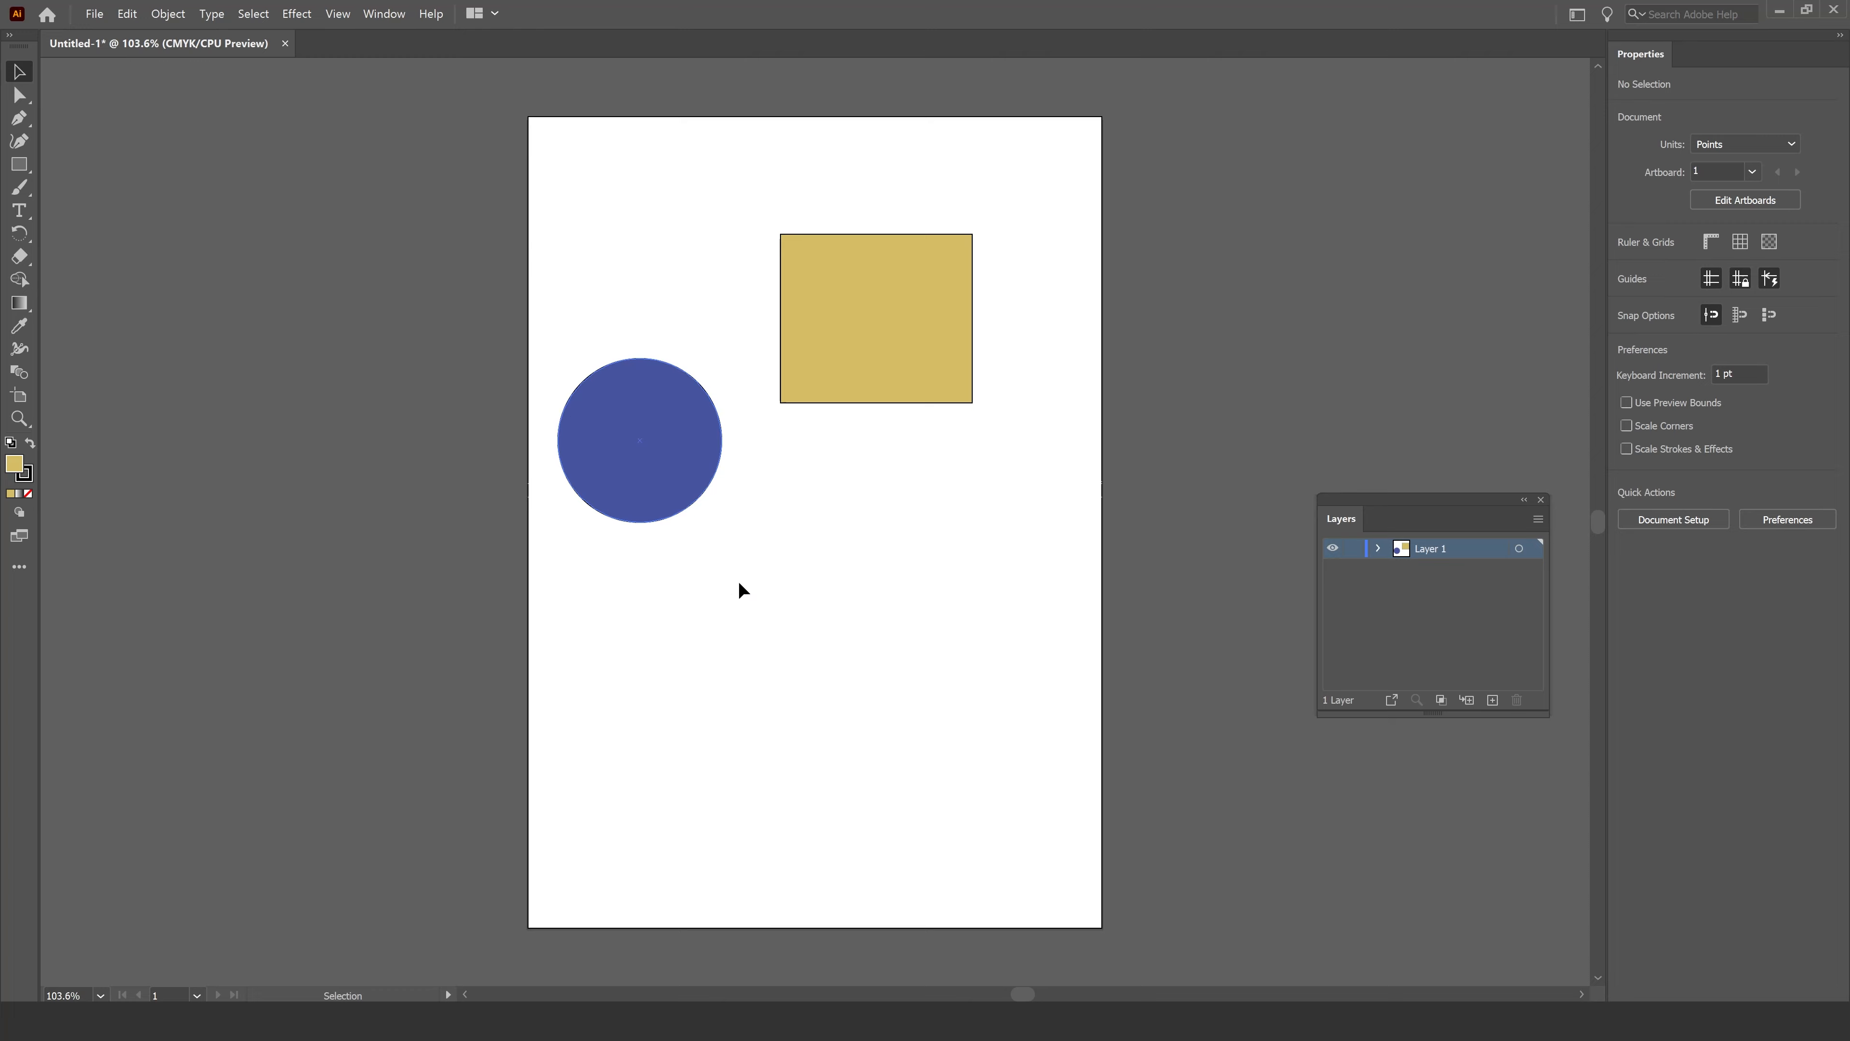
left_click(671, 441)
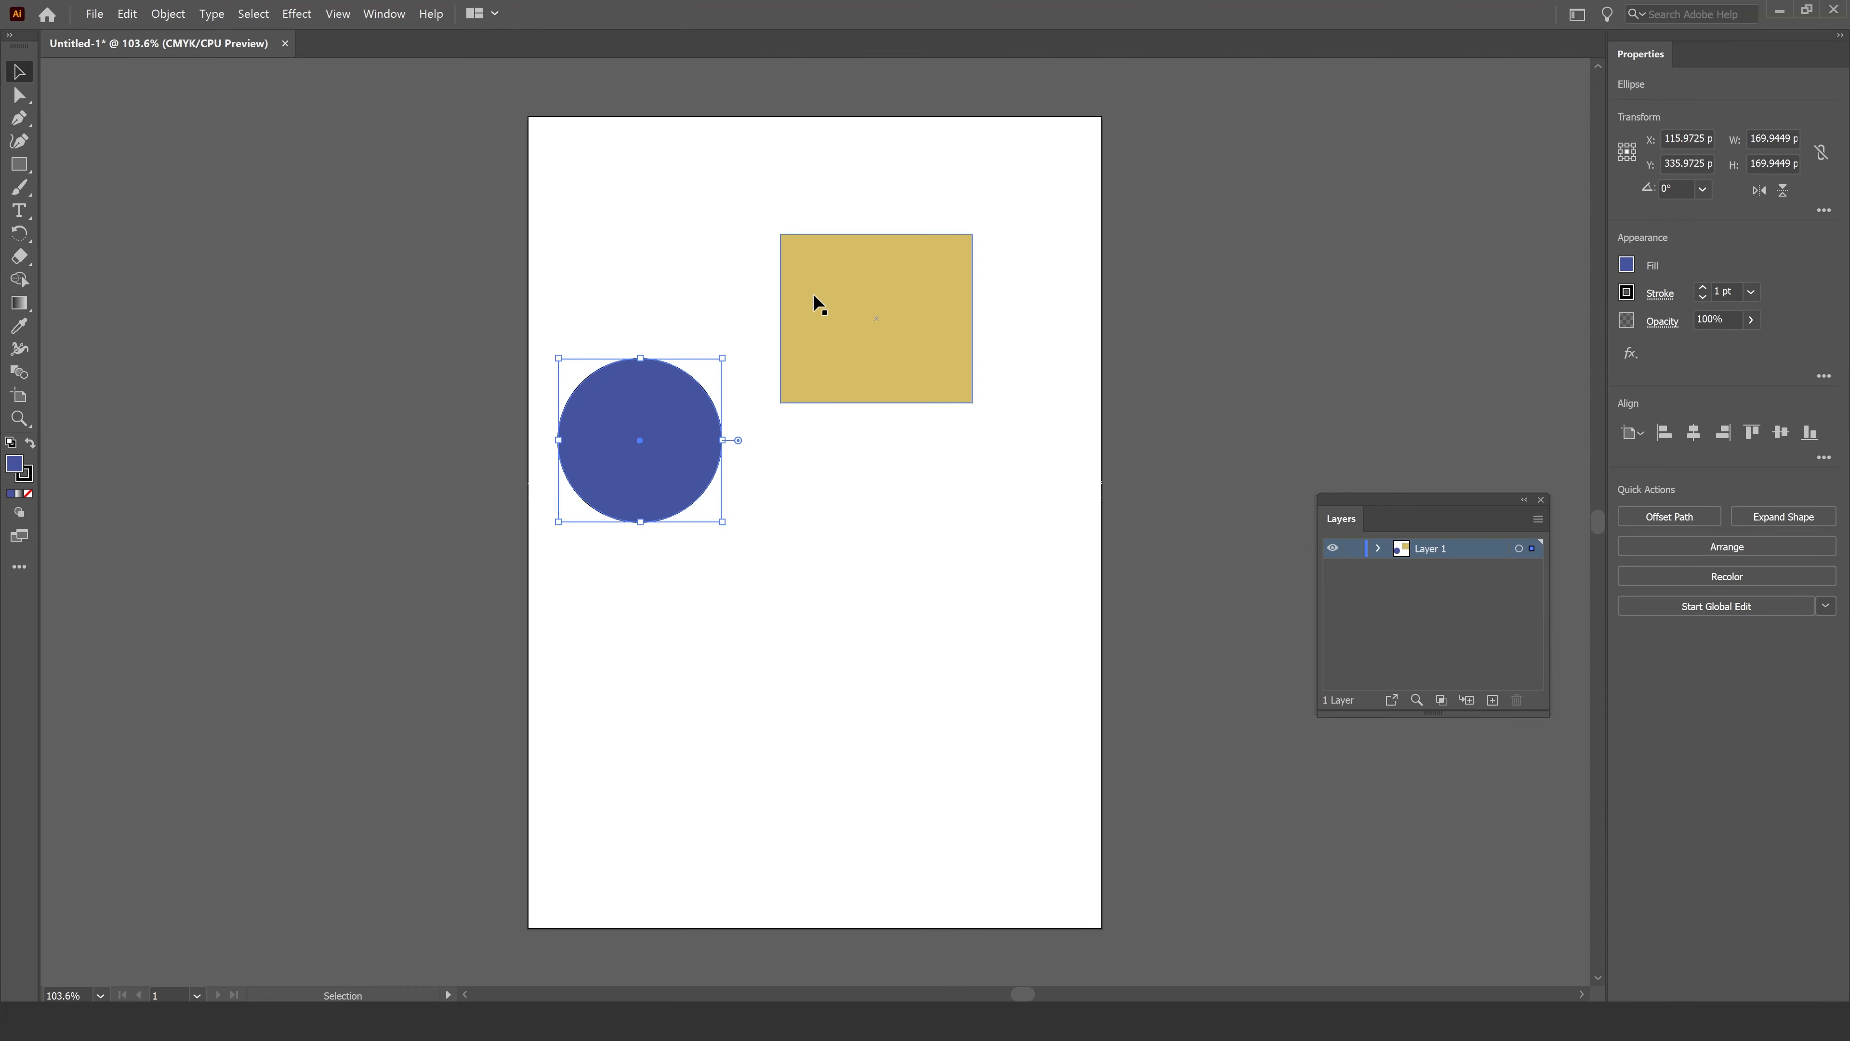
left_click_drag(861, 320, 710, 347)
left_click(882, 496)
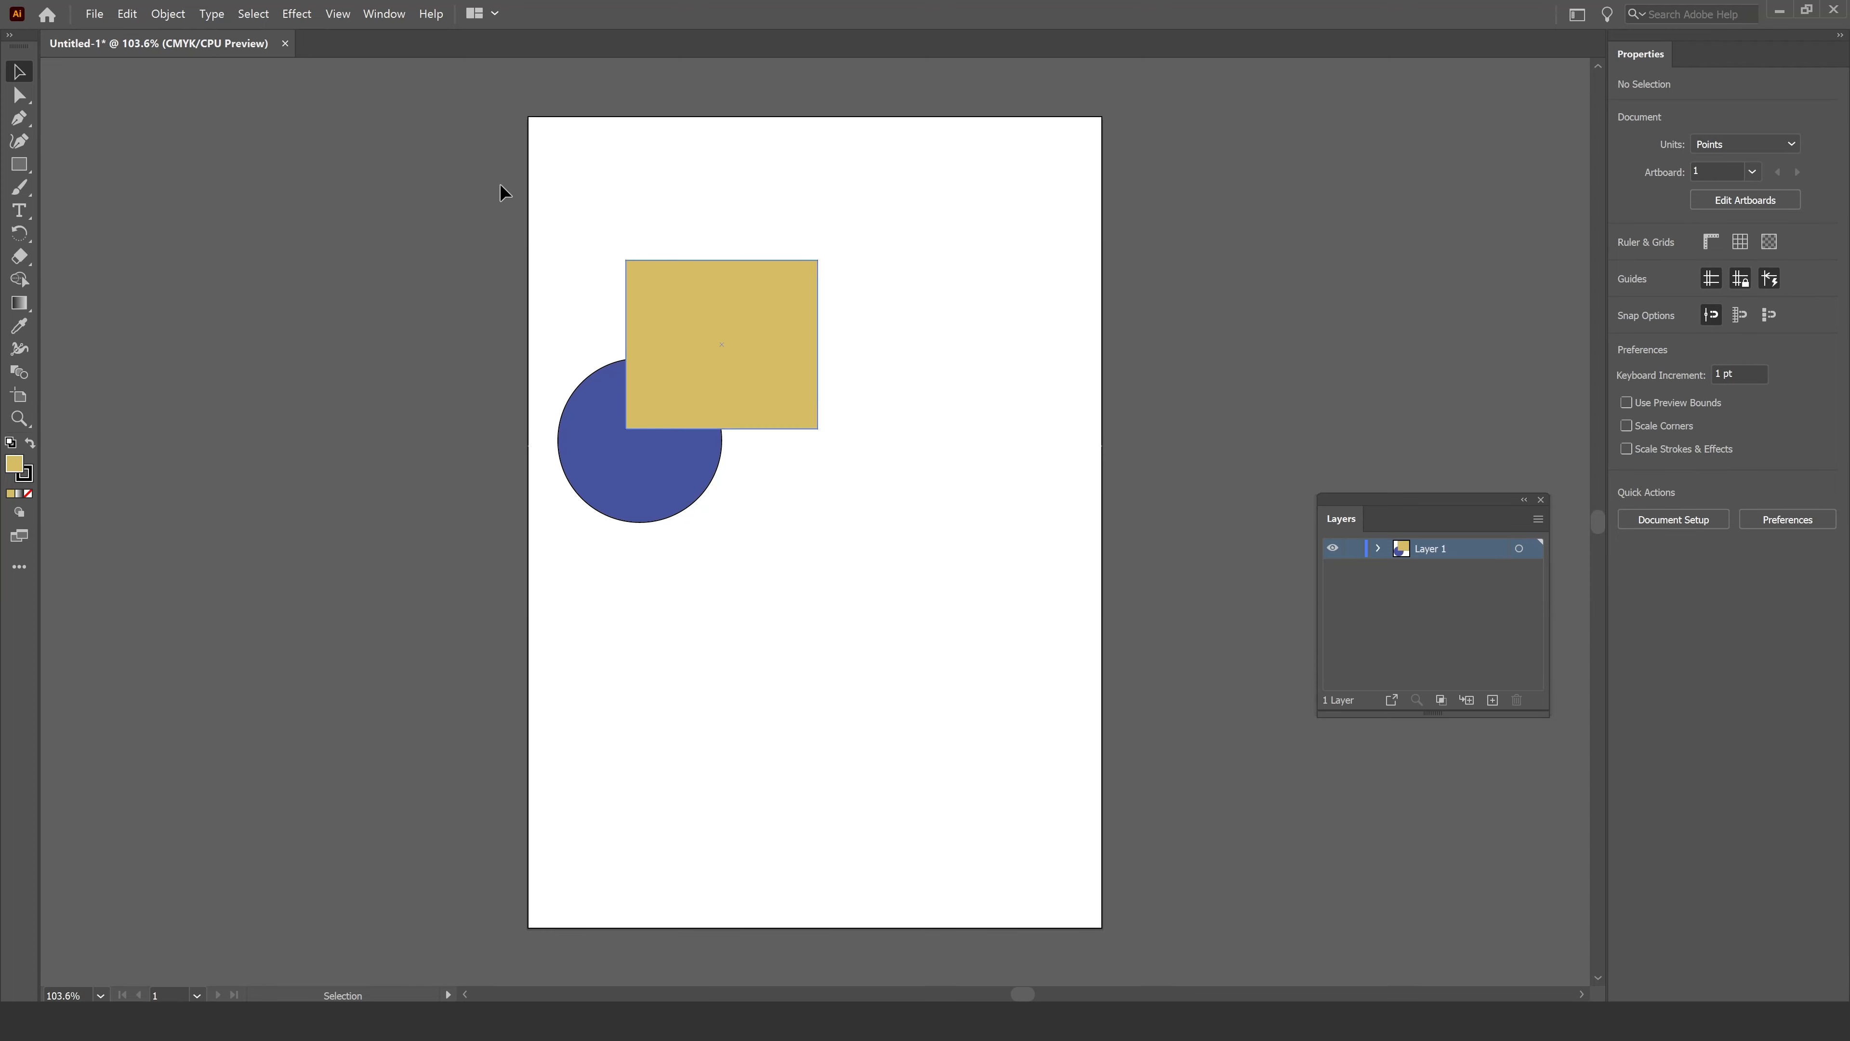
Move the rectangle to the right, clear of the circle.
left_click(773, 302)
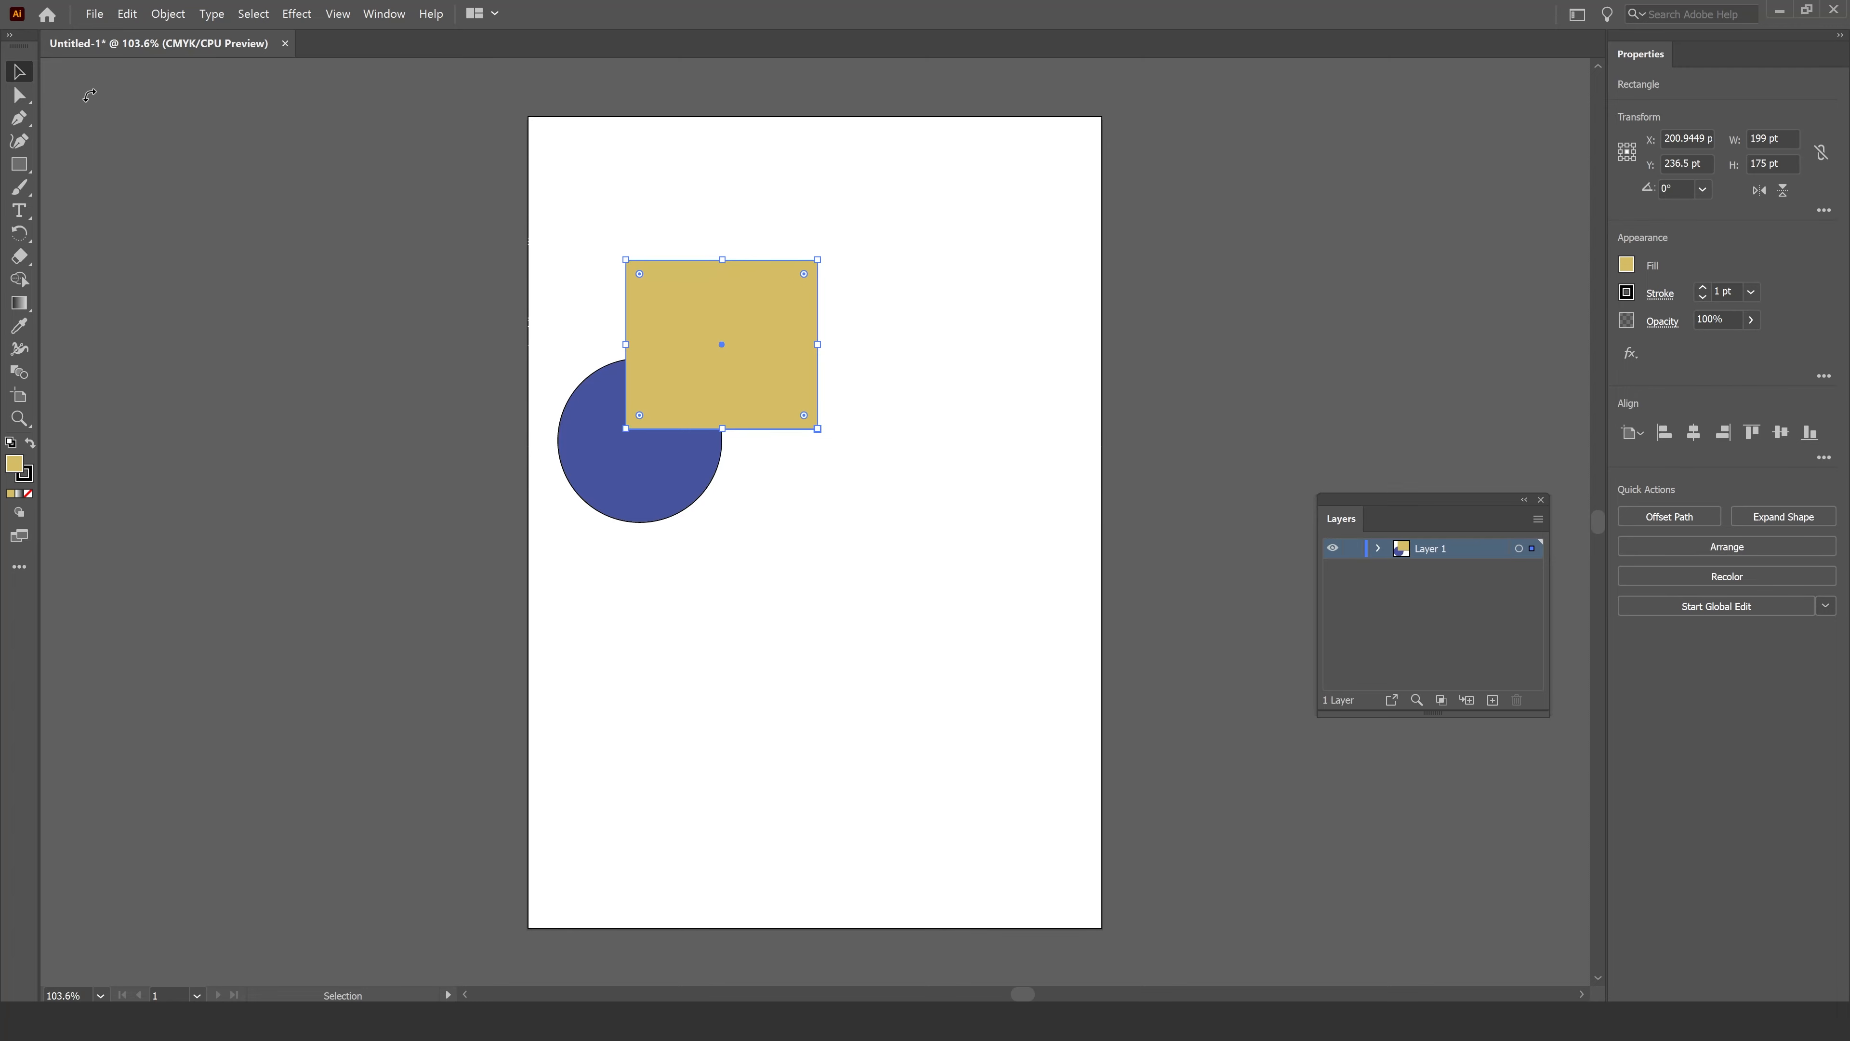
left_click(337, 276)
left_click(760, 346)
left_click_drag(753, 363, 969, 437)
Drag the circle around so it overlaps the rectangle's top-left corner.
left_click(654, 440)
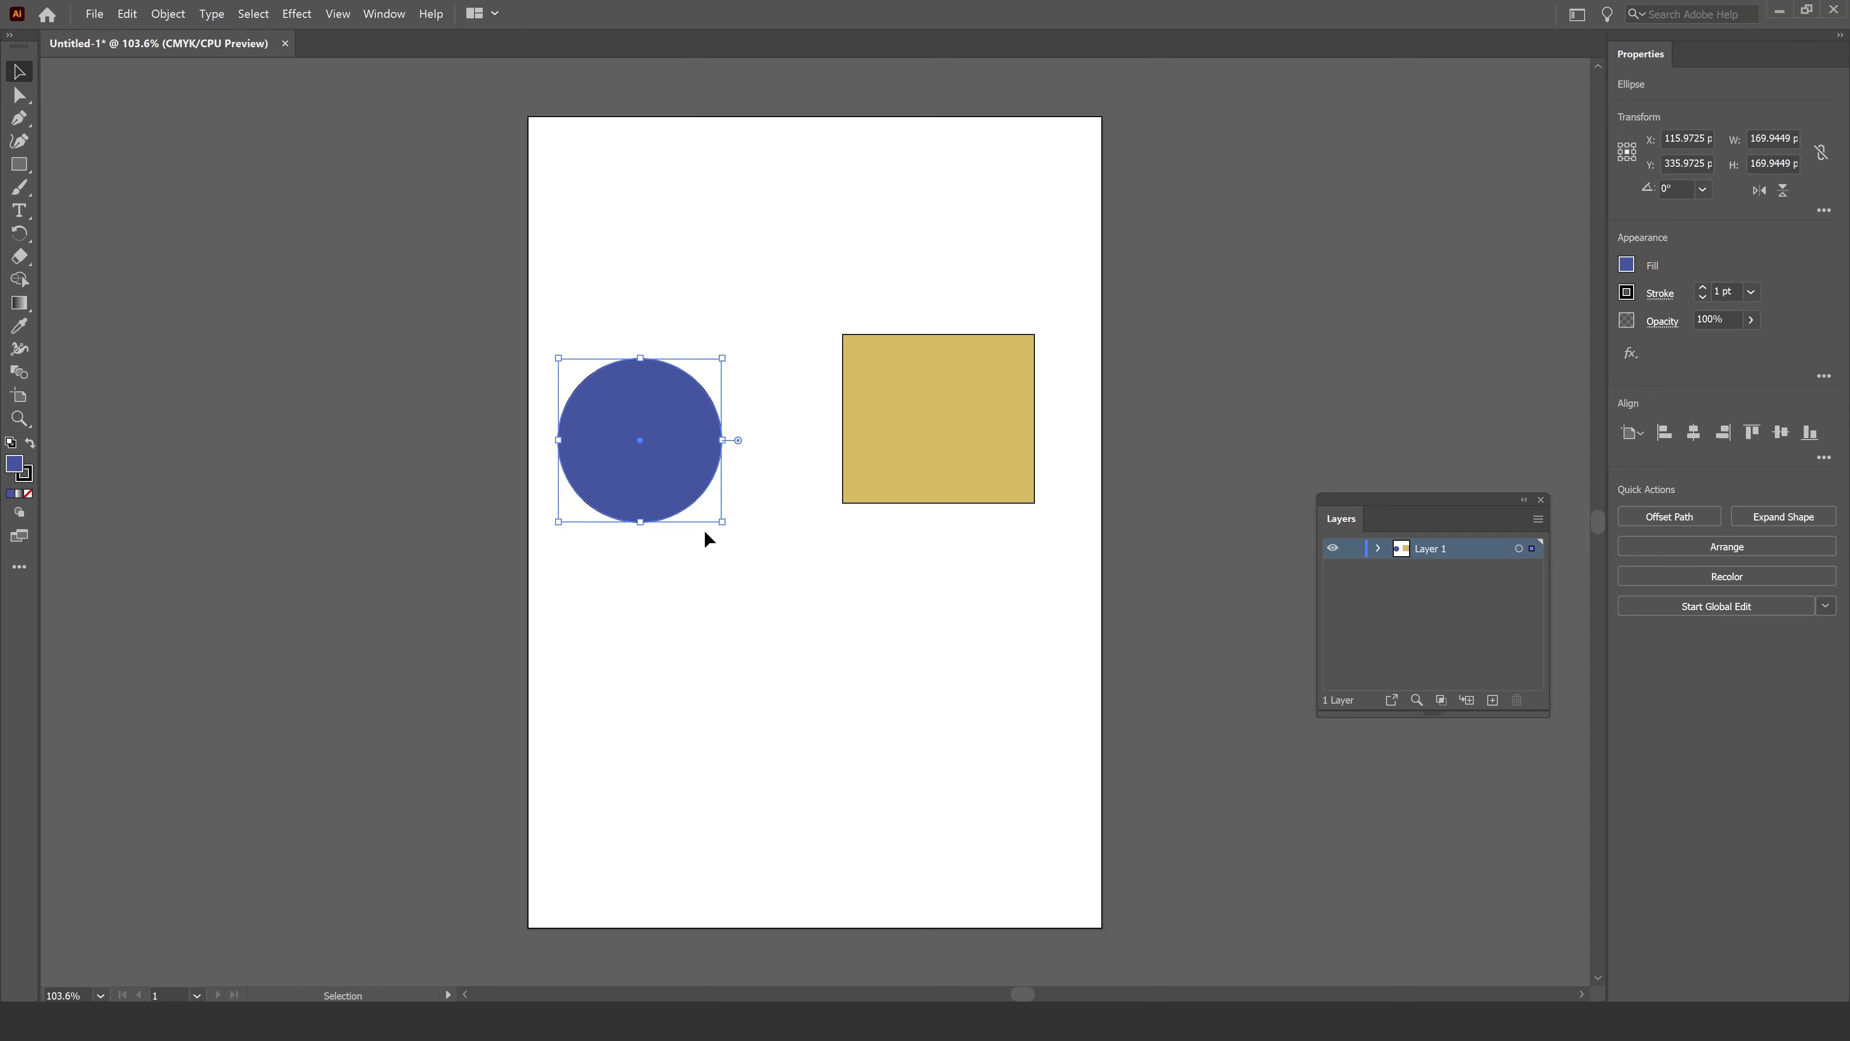
left_click_drag(667, 417, 761, 598)
left_click_drag(927, 463, 817, 566)
left_click_drag(742, 636, 641, 448)
left_click_drag(821, 525, 882, 540)
left_click_drag(620, 484, 755, 475)
Bring the circle to front and move it left so it sits beside the rectangle.
right_click(762, 453)
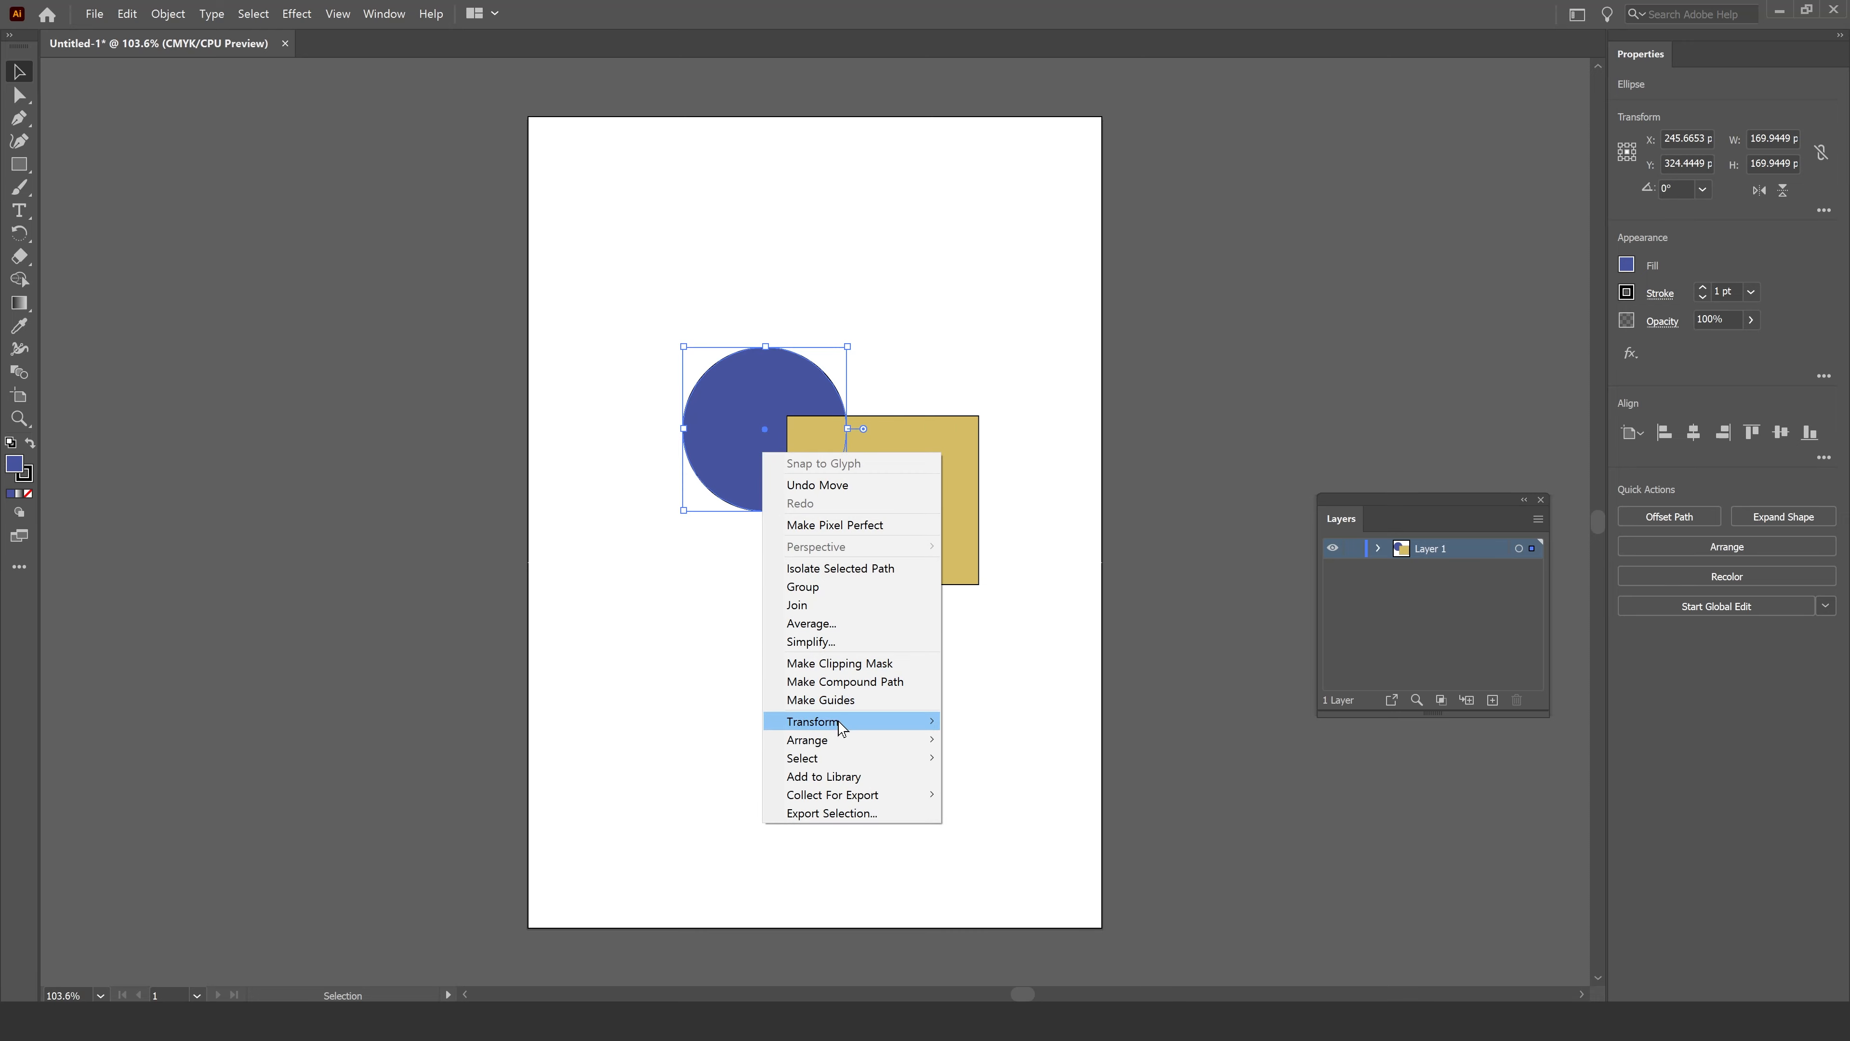
mouse_move(856, 742)
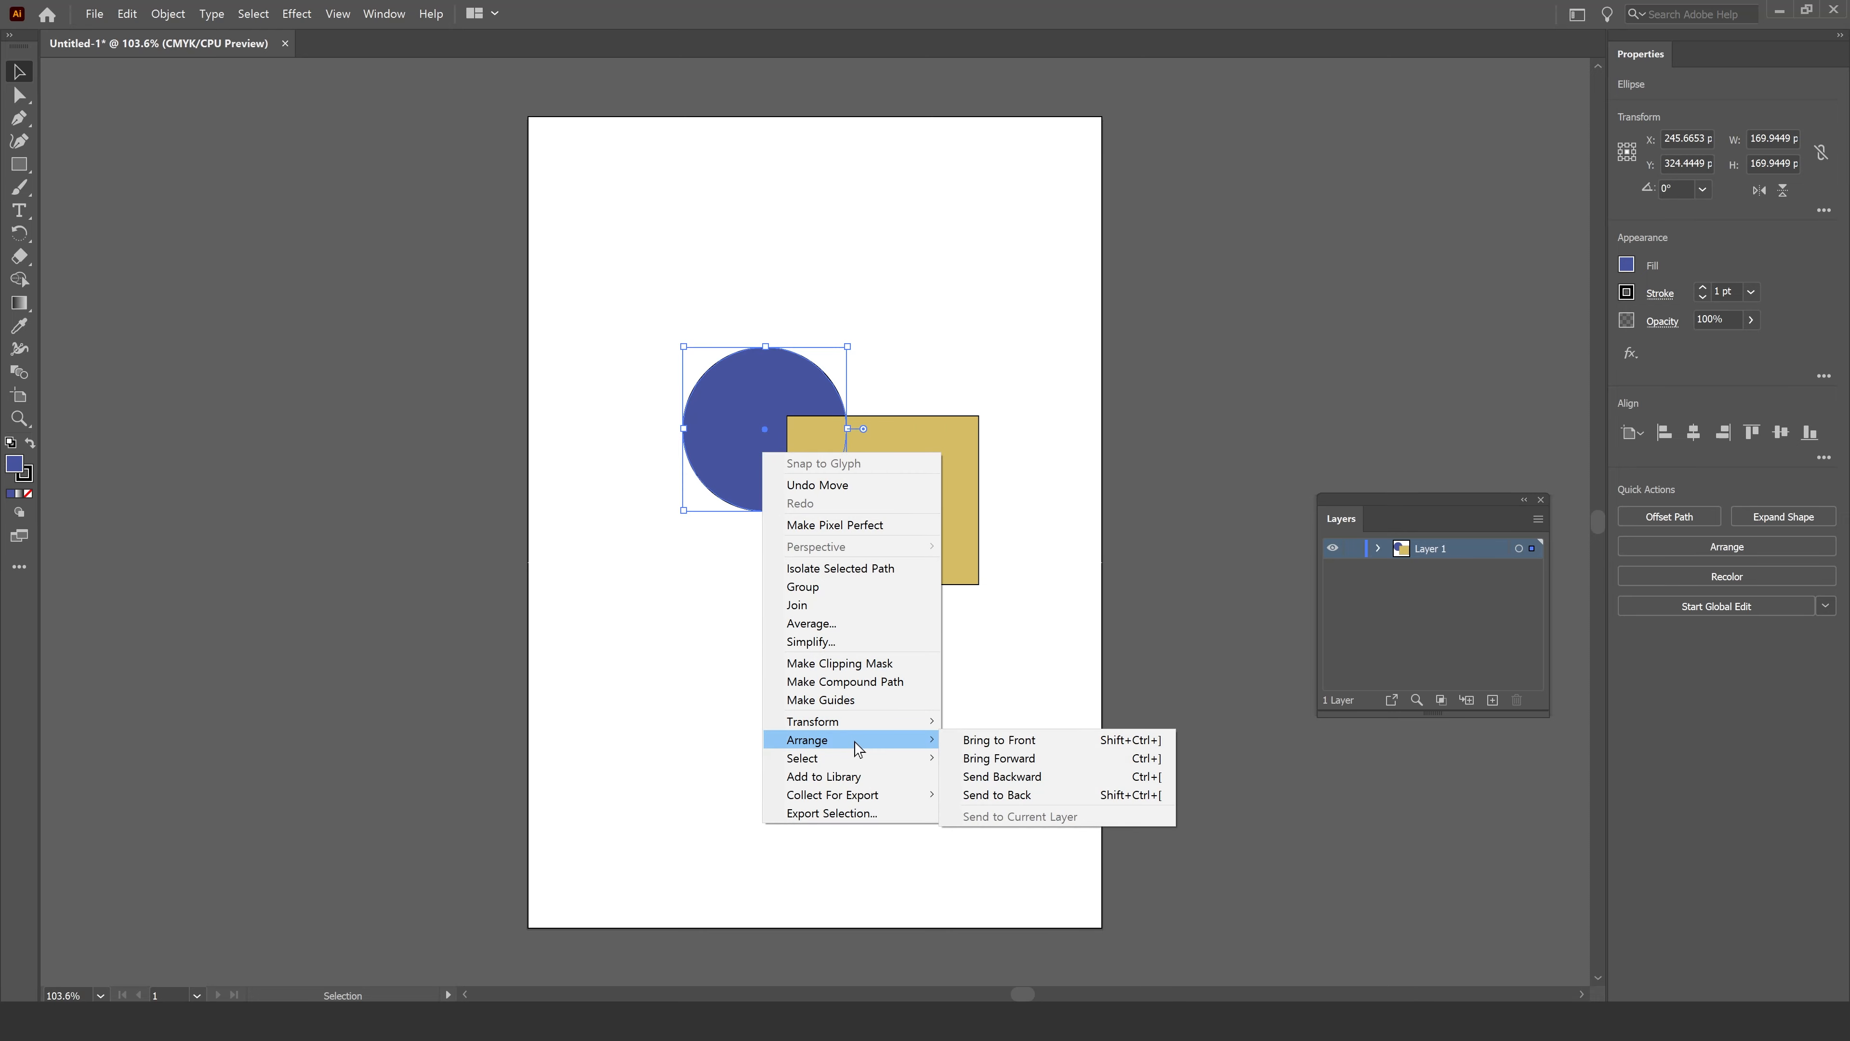
left_click(973, 742)
left_click_drag(790, 480, 725, 504)
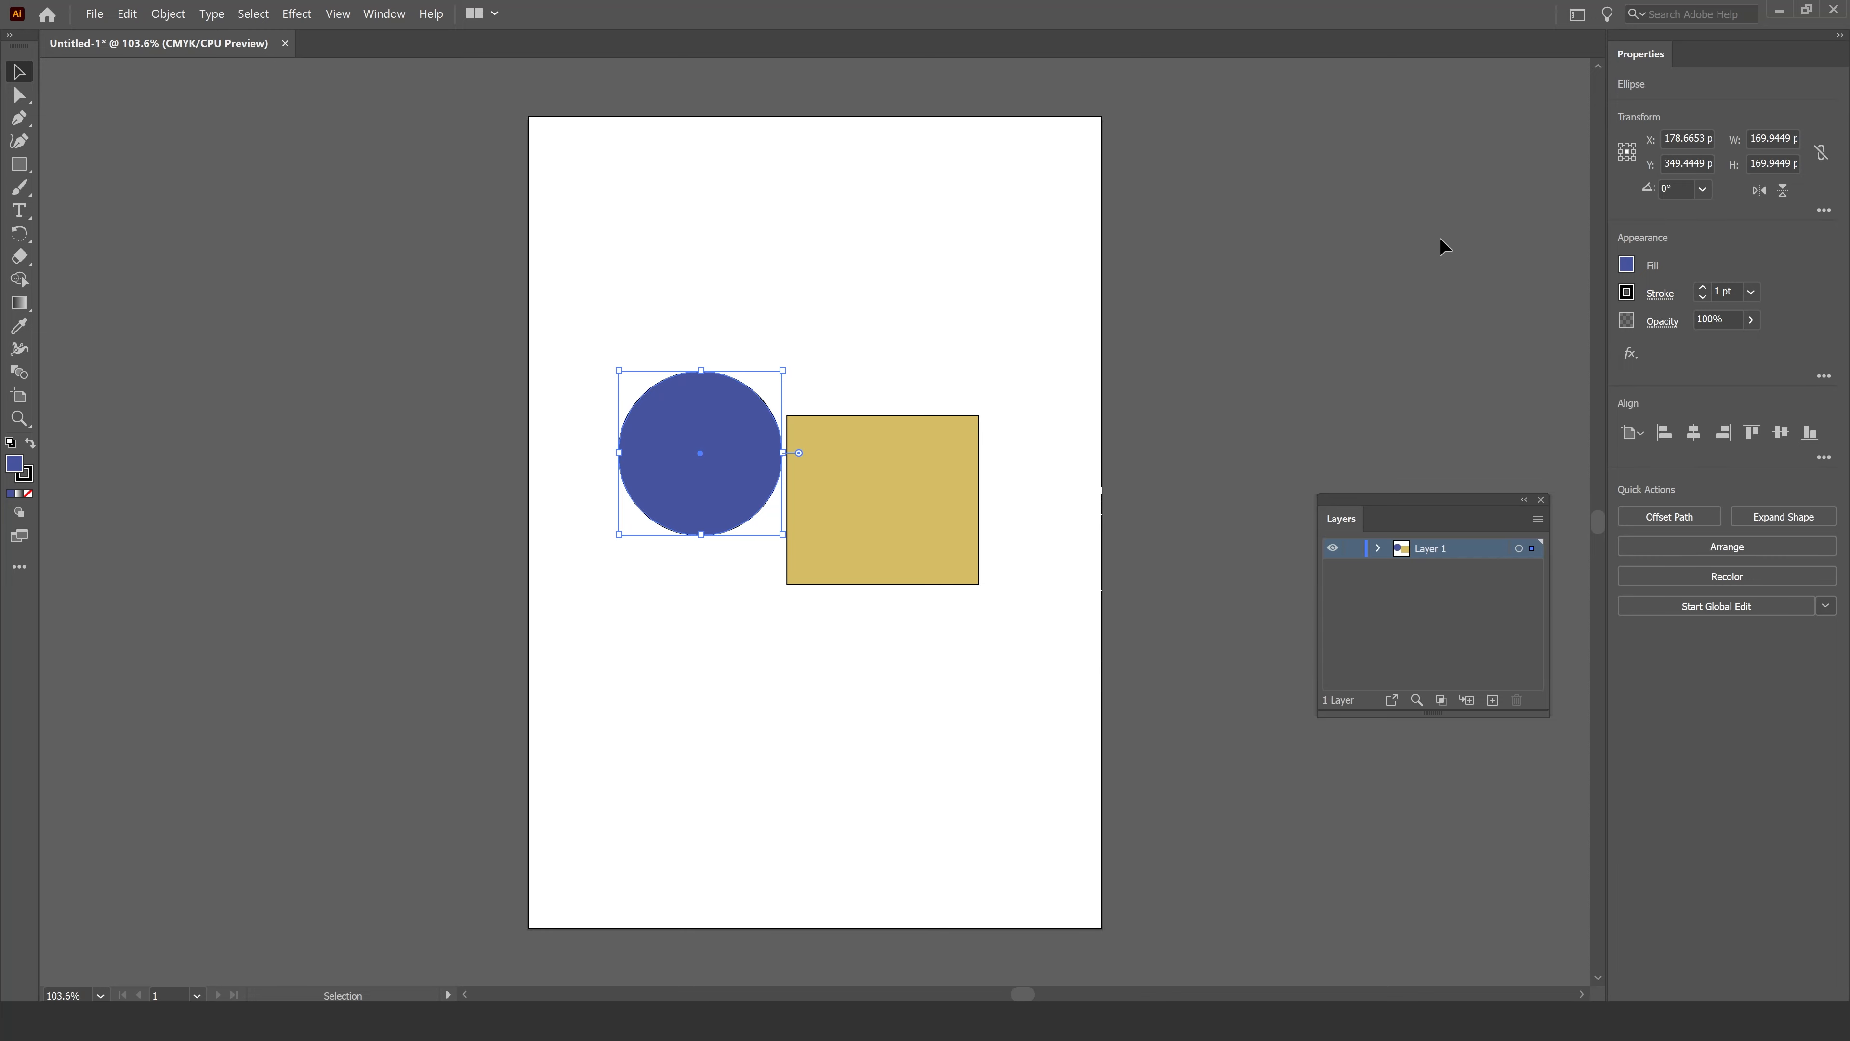
Switch to Animate and hide the 사진 sketch layer.
left_click(1780, 12)
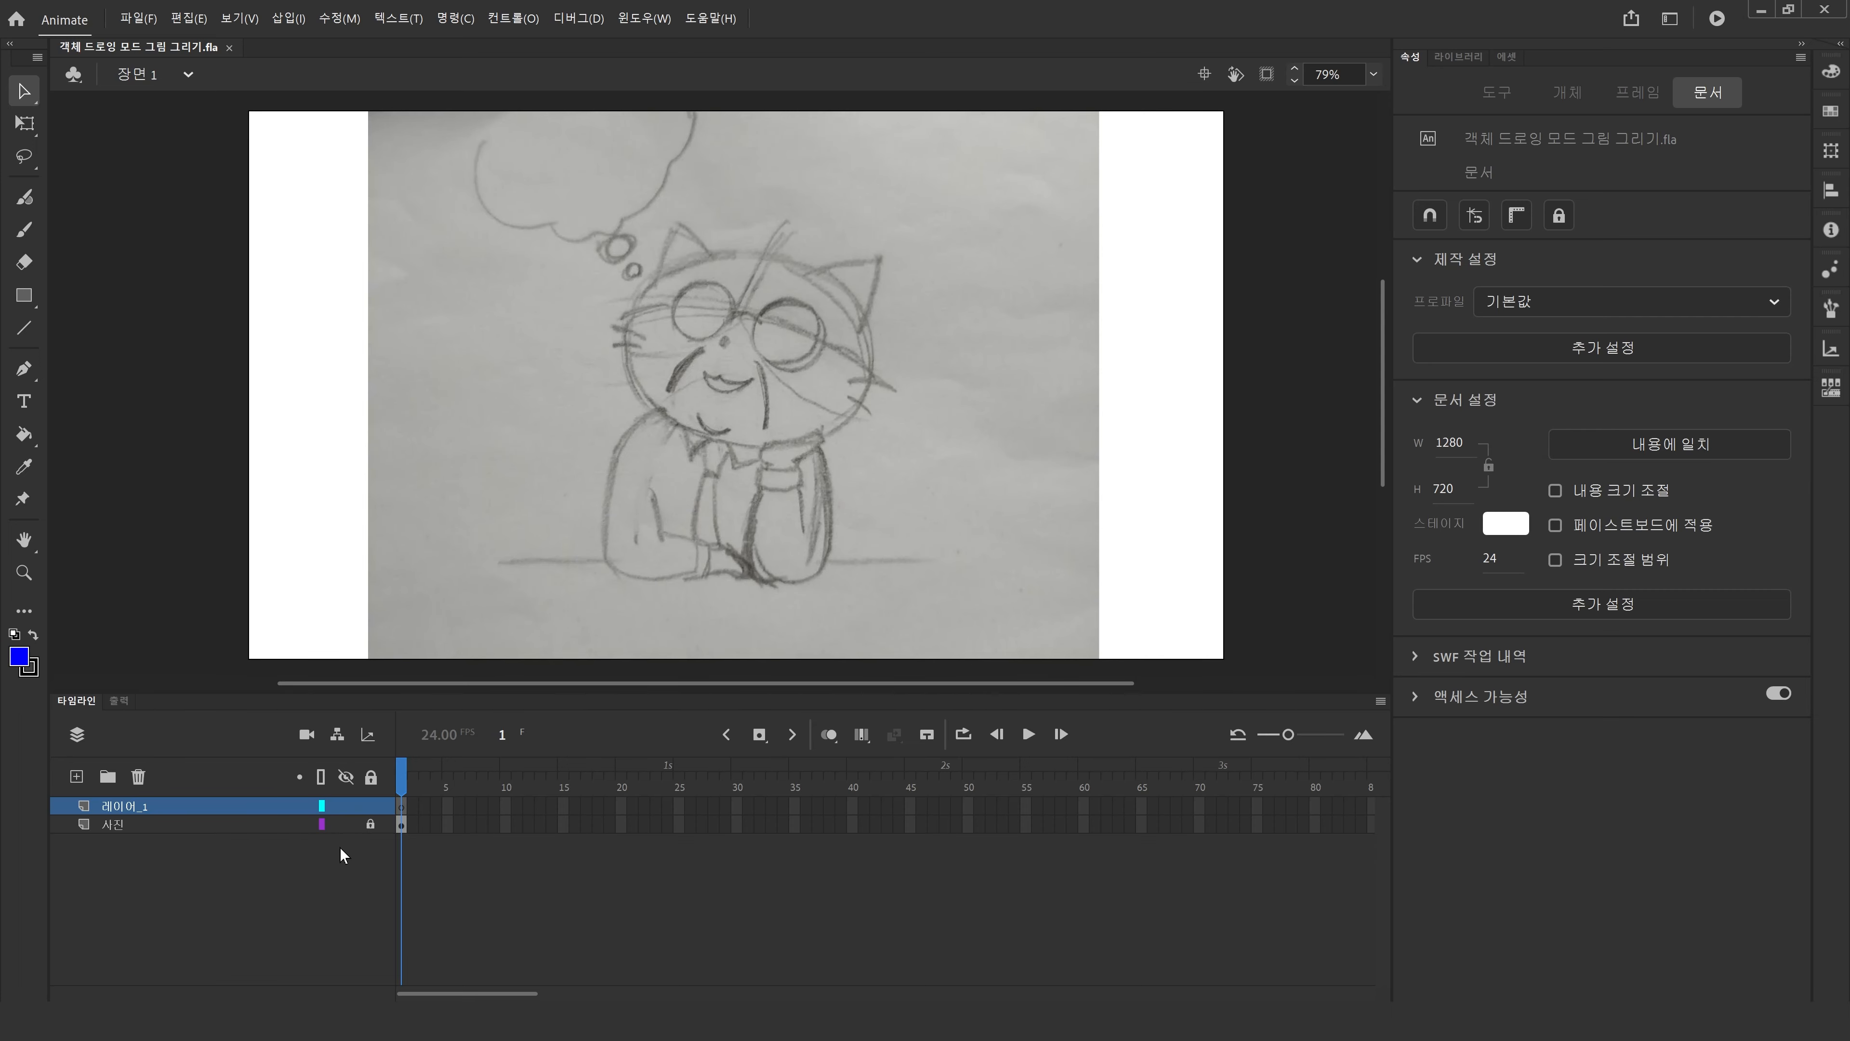
left_click(346, 824)
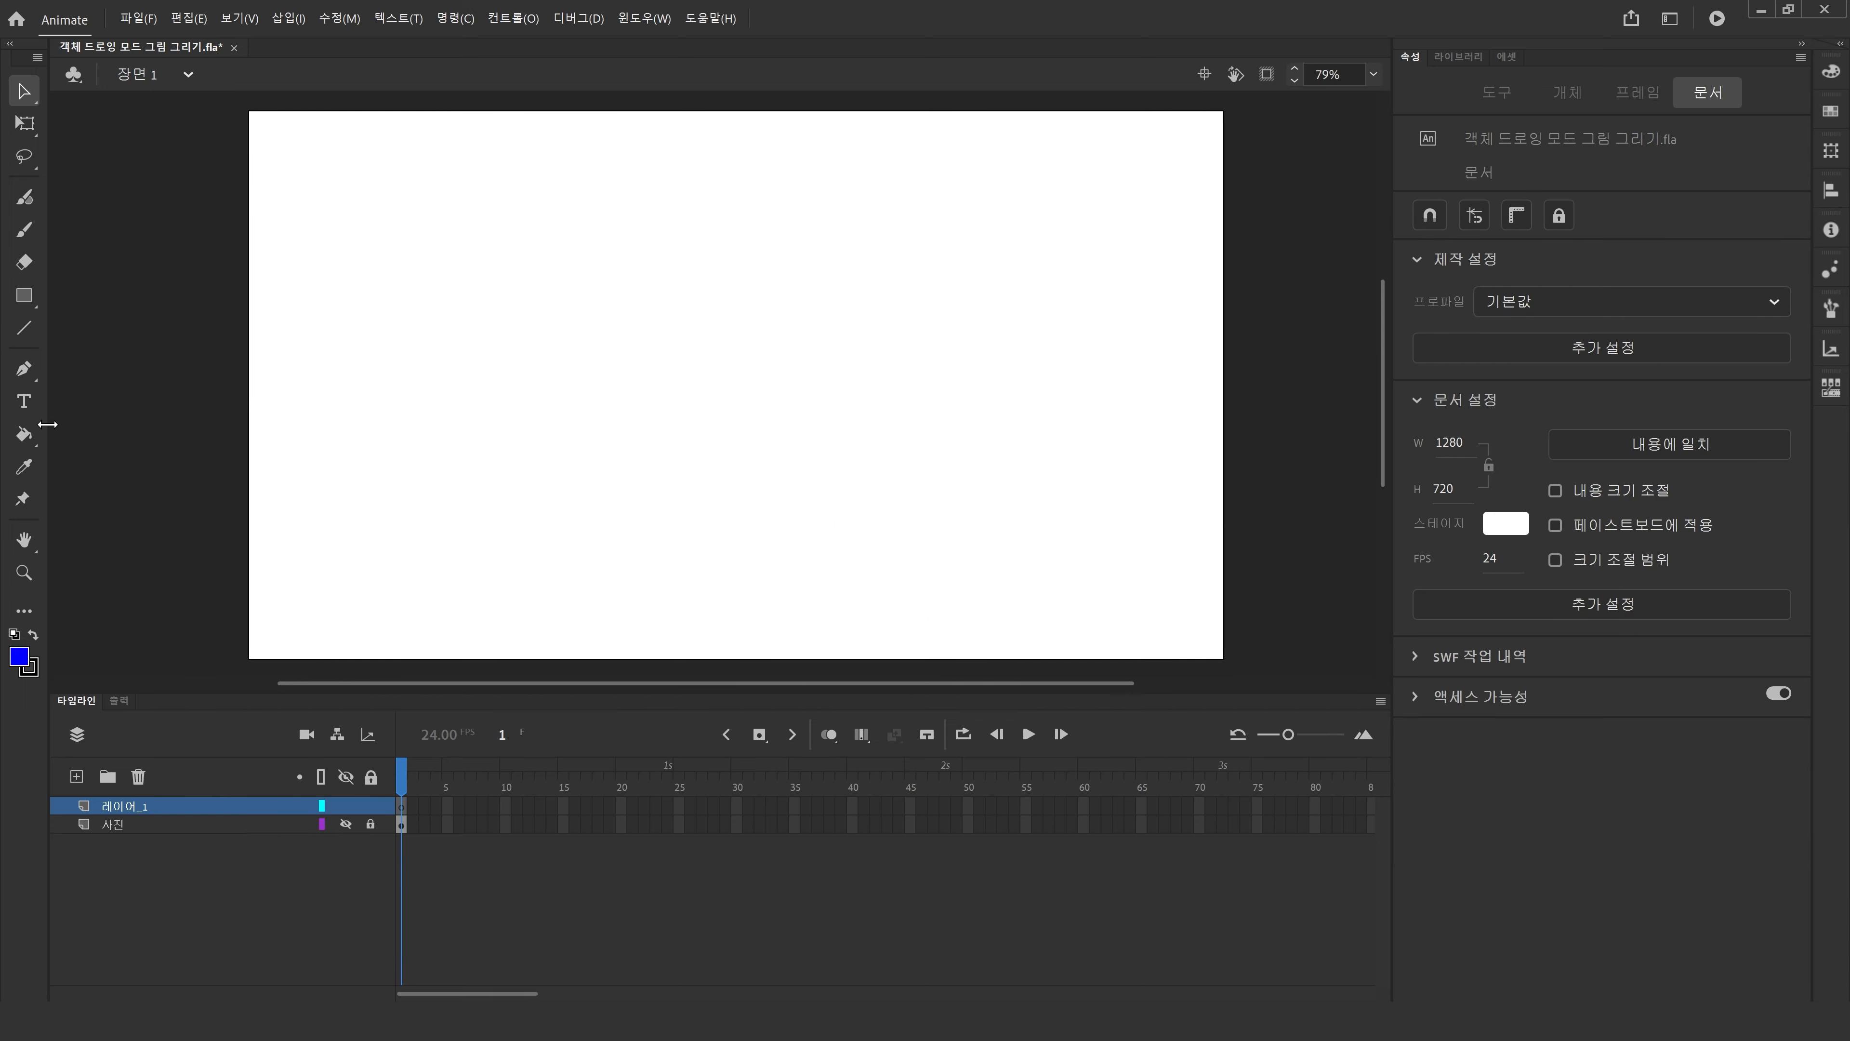
Draw a blue circle with the Oval tool on the stage's left side.
left_click(19, 295)
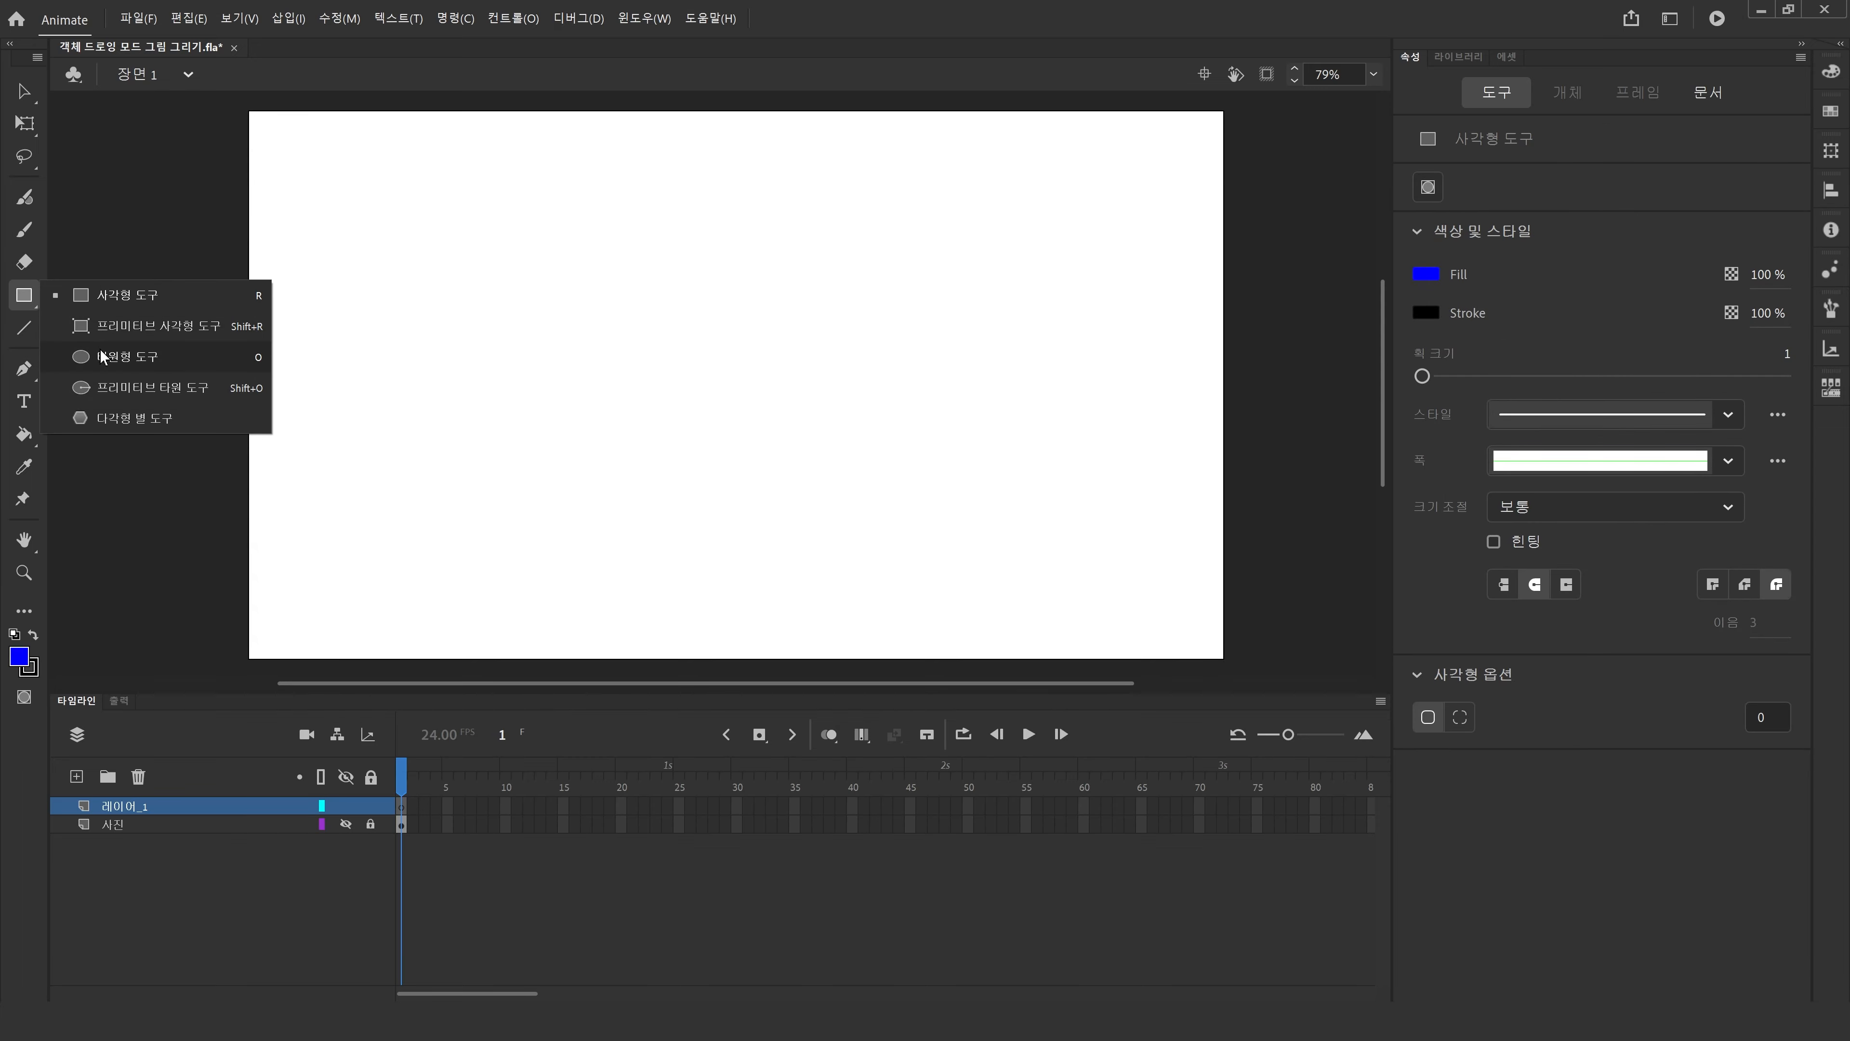
left_click(105, 356)
left_click_drag(414, 294, 605, 499)
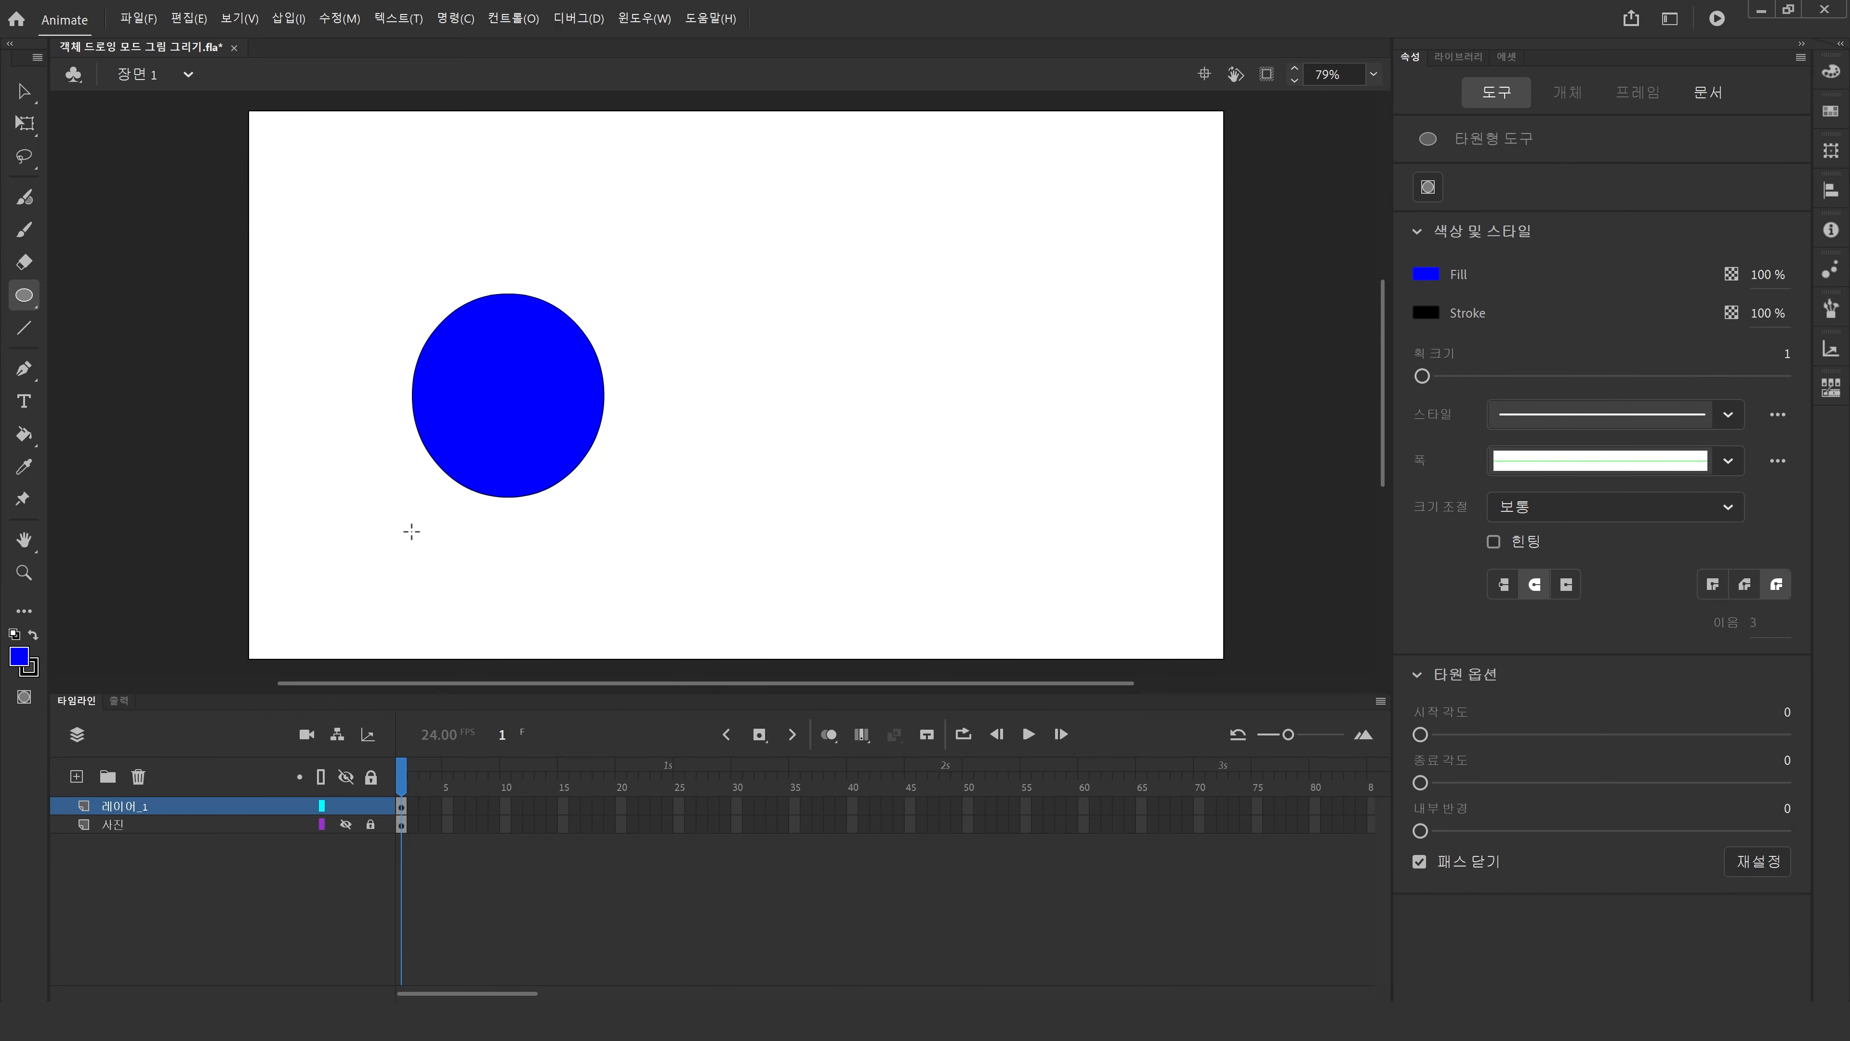
Set the fill colour to yellow and pick the Rectangle tool.
left_click(19, 656)
left_click(253, 810)
left_click(20, 296)
left_click(113, 299)
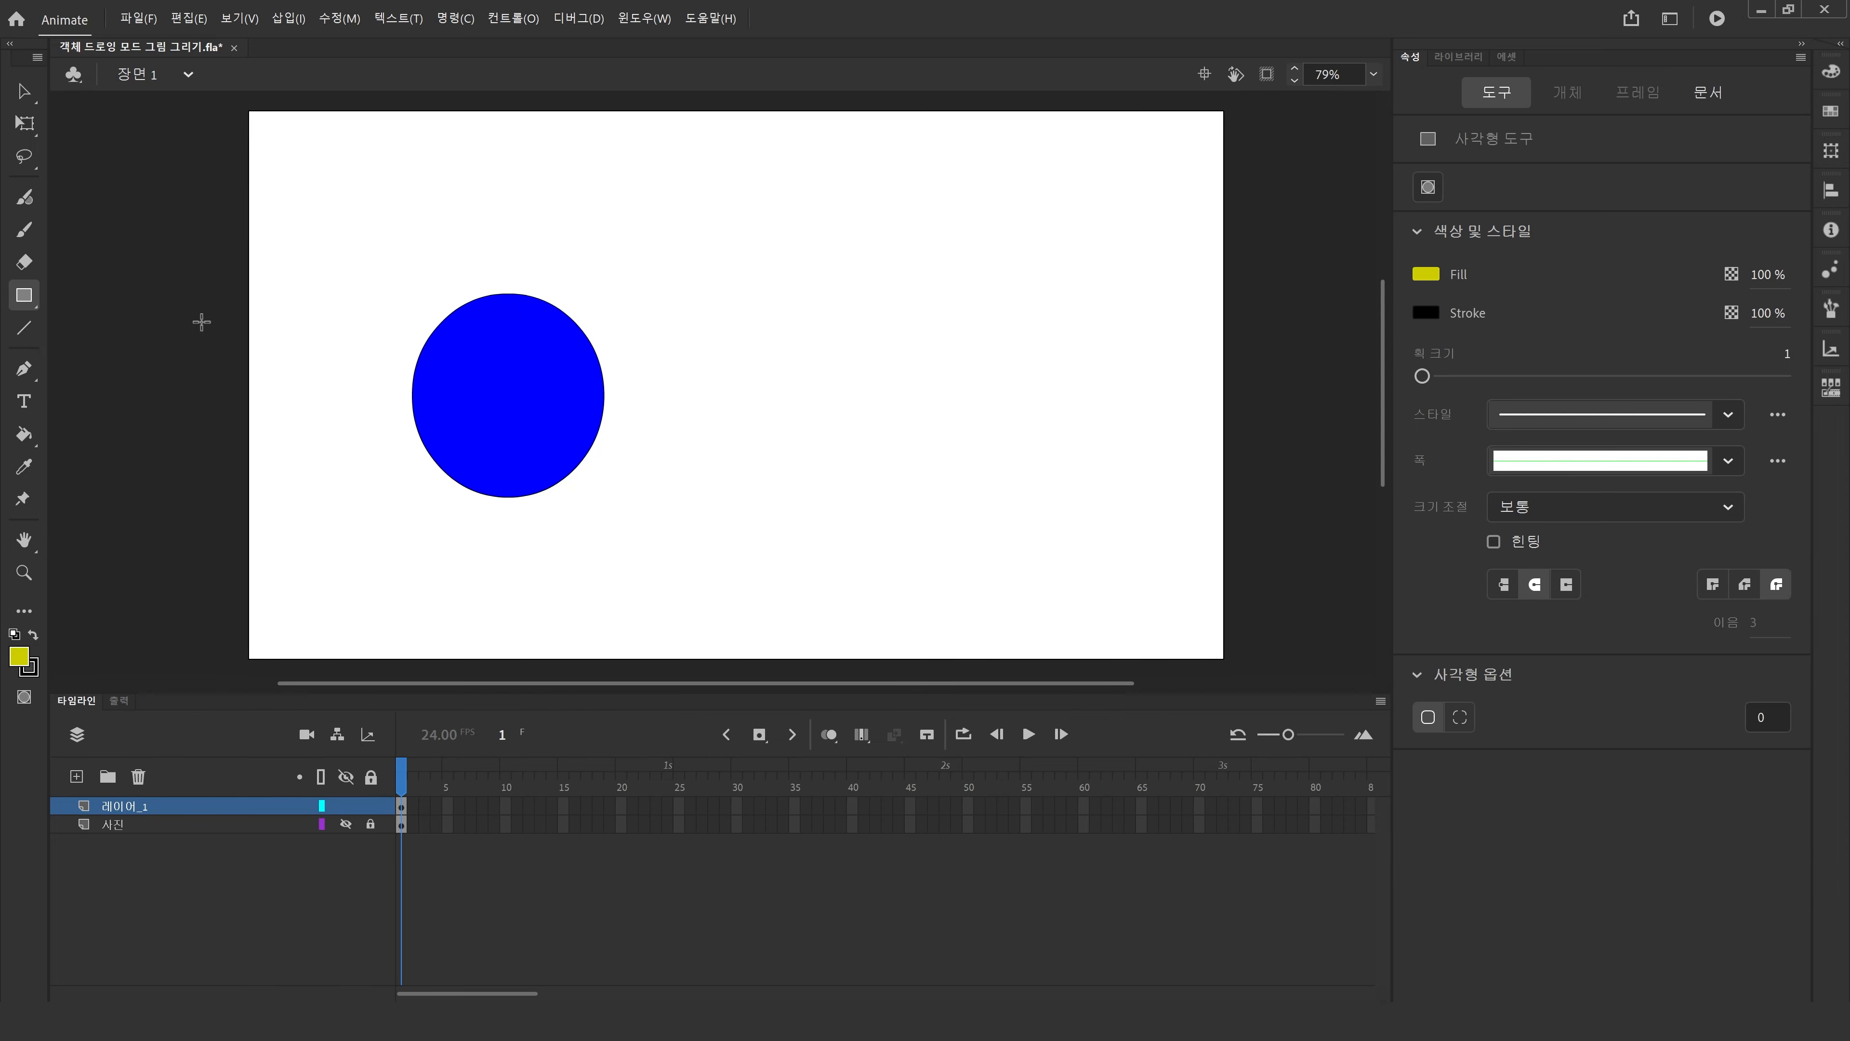
Select the circle and shift it slightly left.
left_click(32, 94)
left_click_drag(321, 203, 795, 576)
left_click_drag(419, 430, 406, 436)
left_click(384, 426)
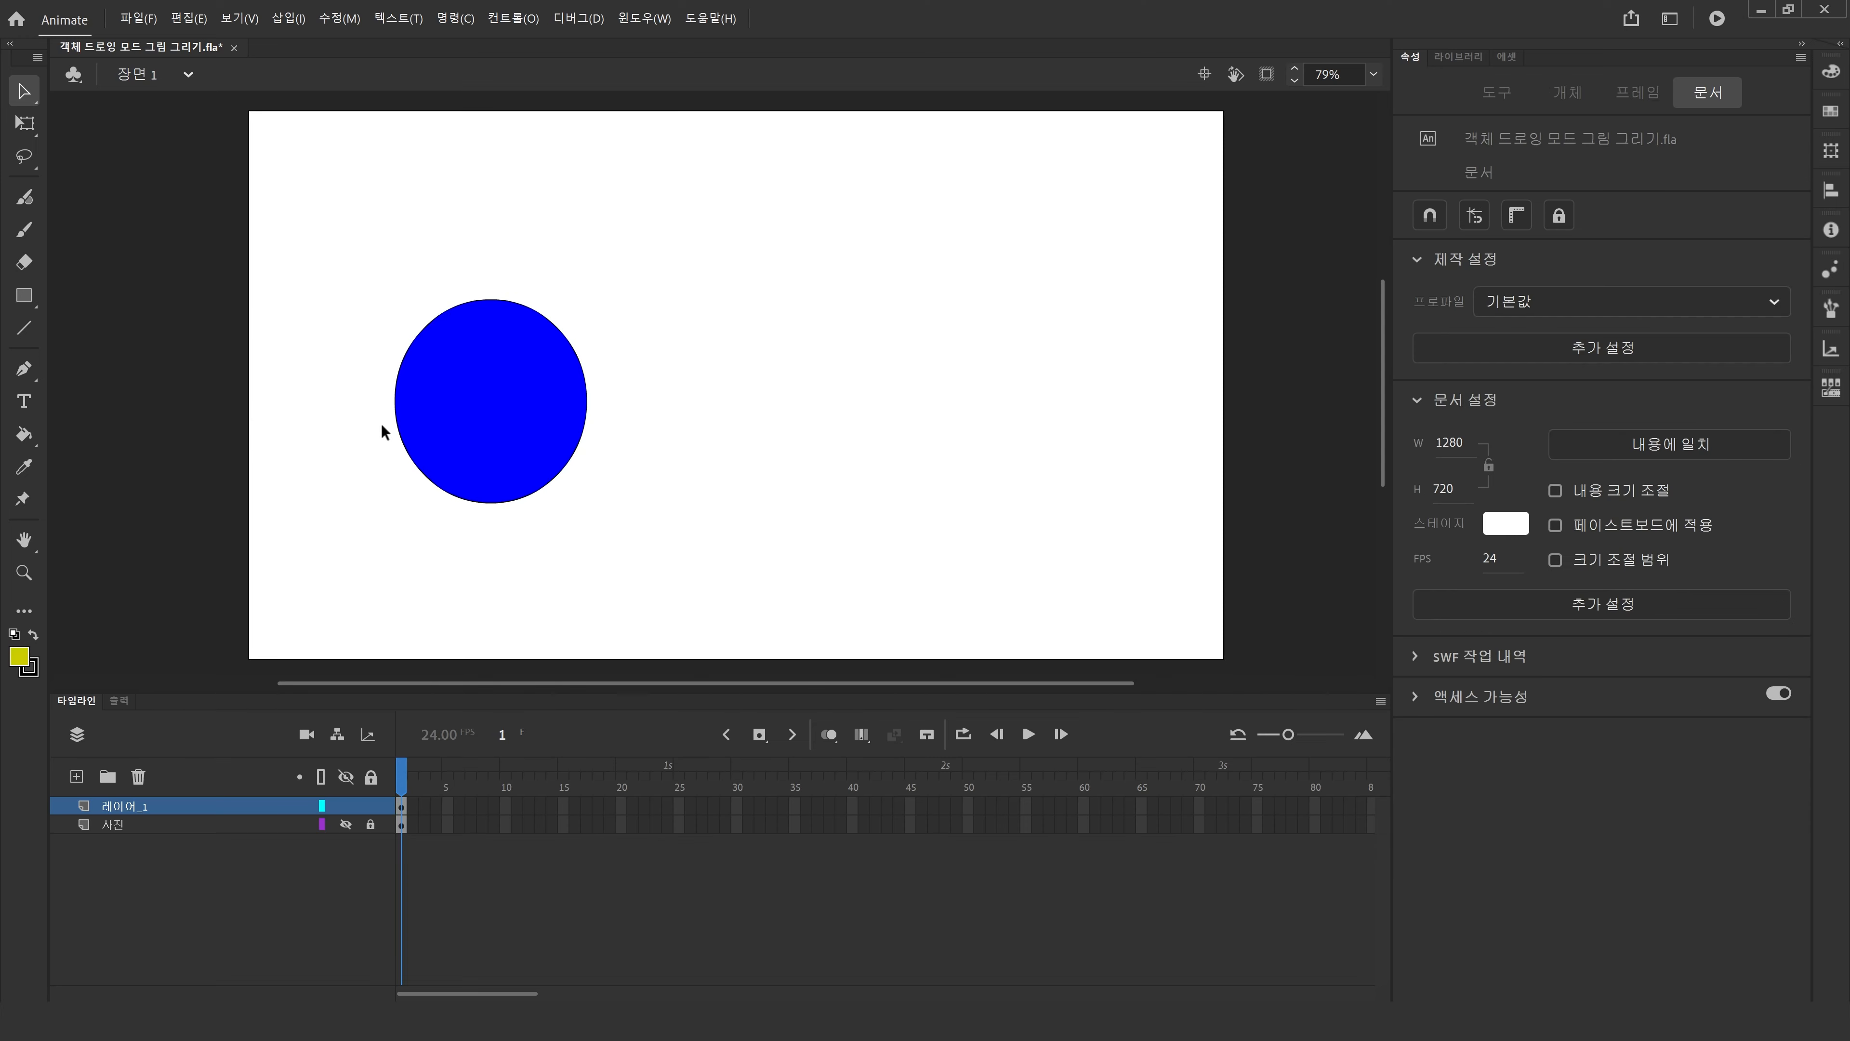
Draw a yellow rectangle overlapping the circle's lower right.
left_click(24, 295)
left_click_drag(484, 378, 765, 619)
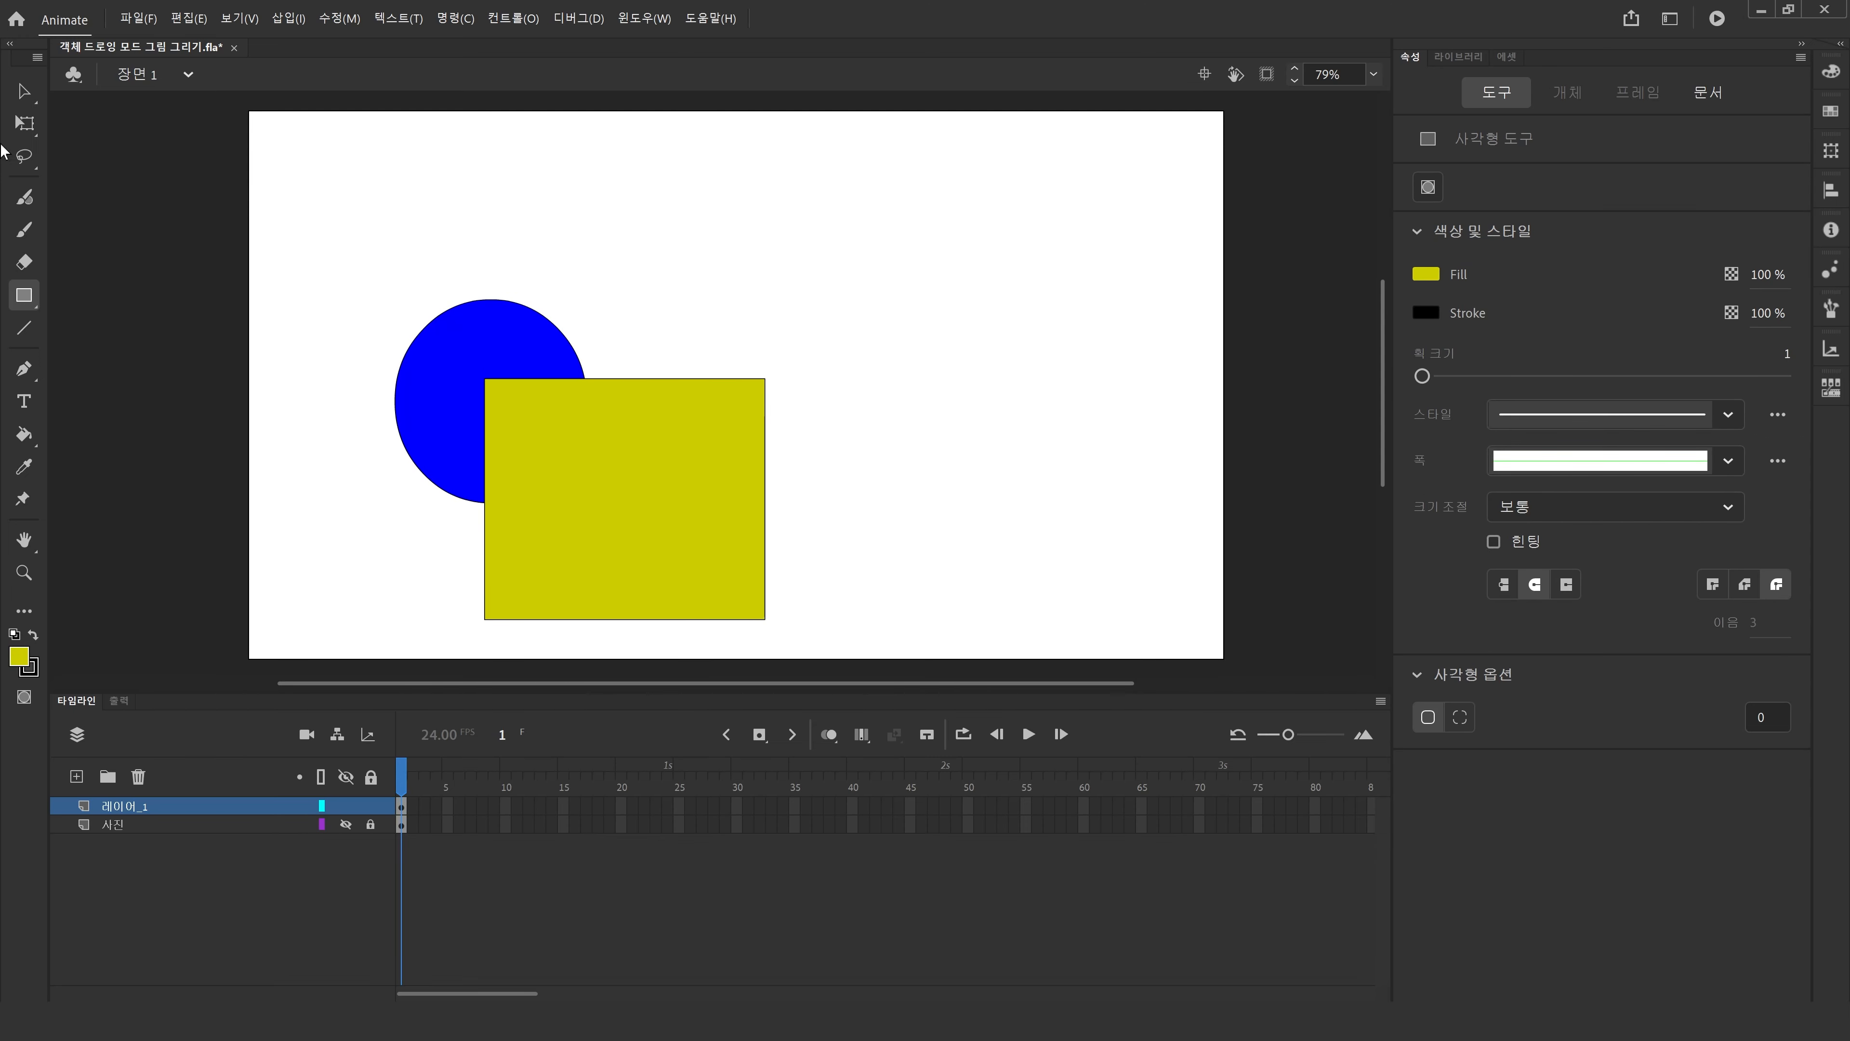
left_click(22, 93)
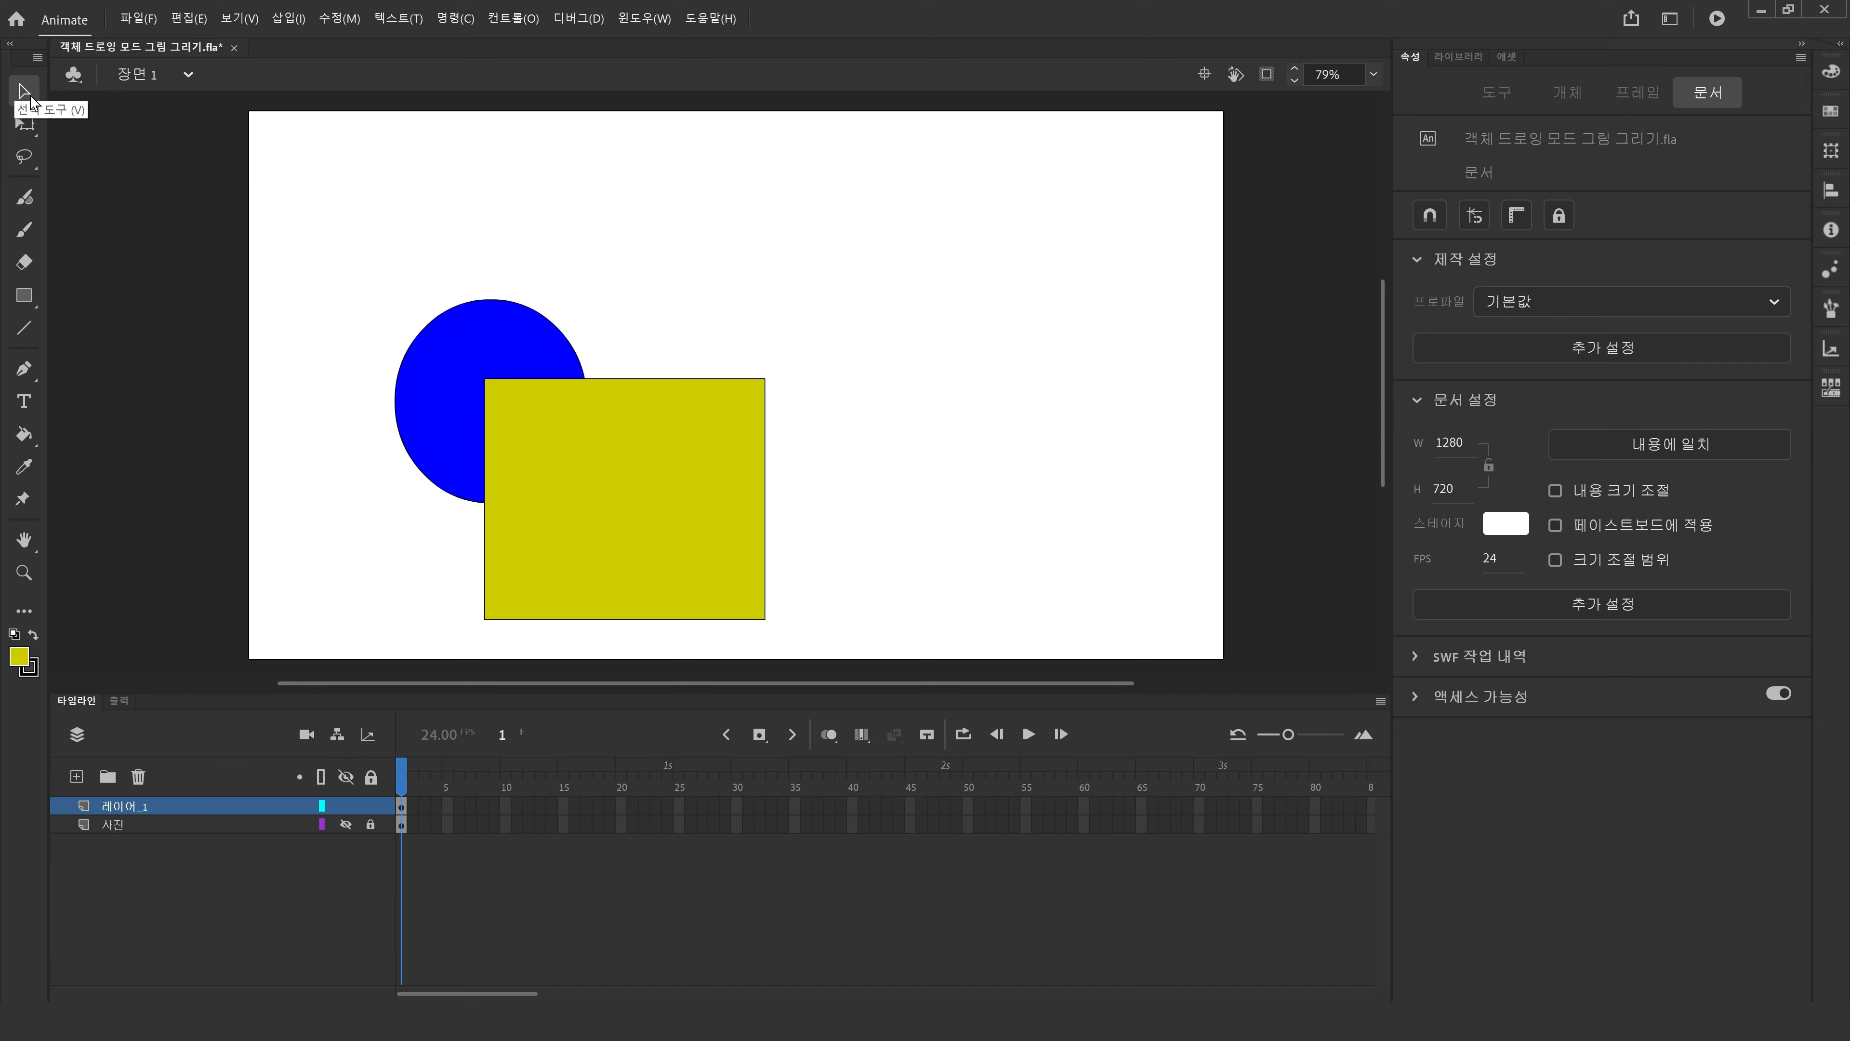
Select the rectangle and drag it to the right, away from the circle.
left_click(644, 506)
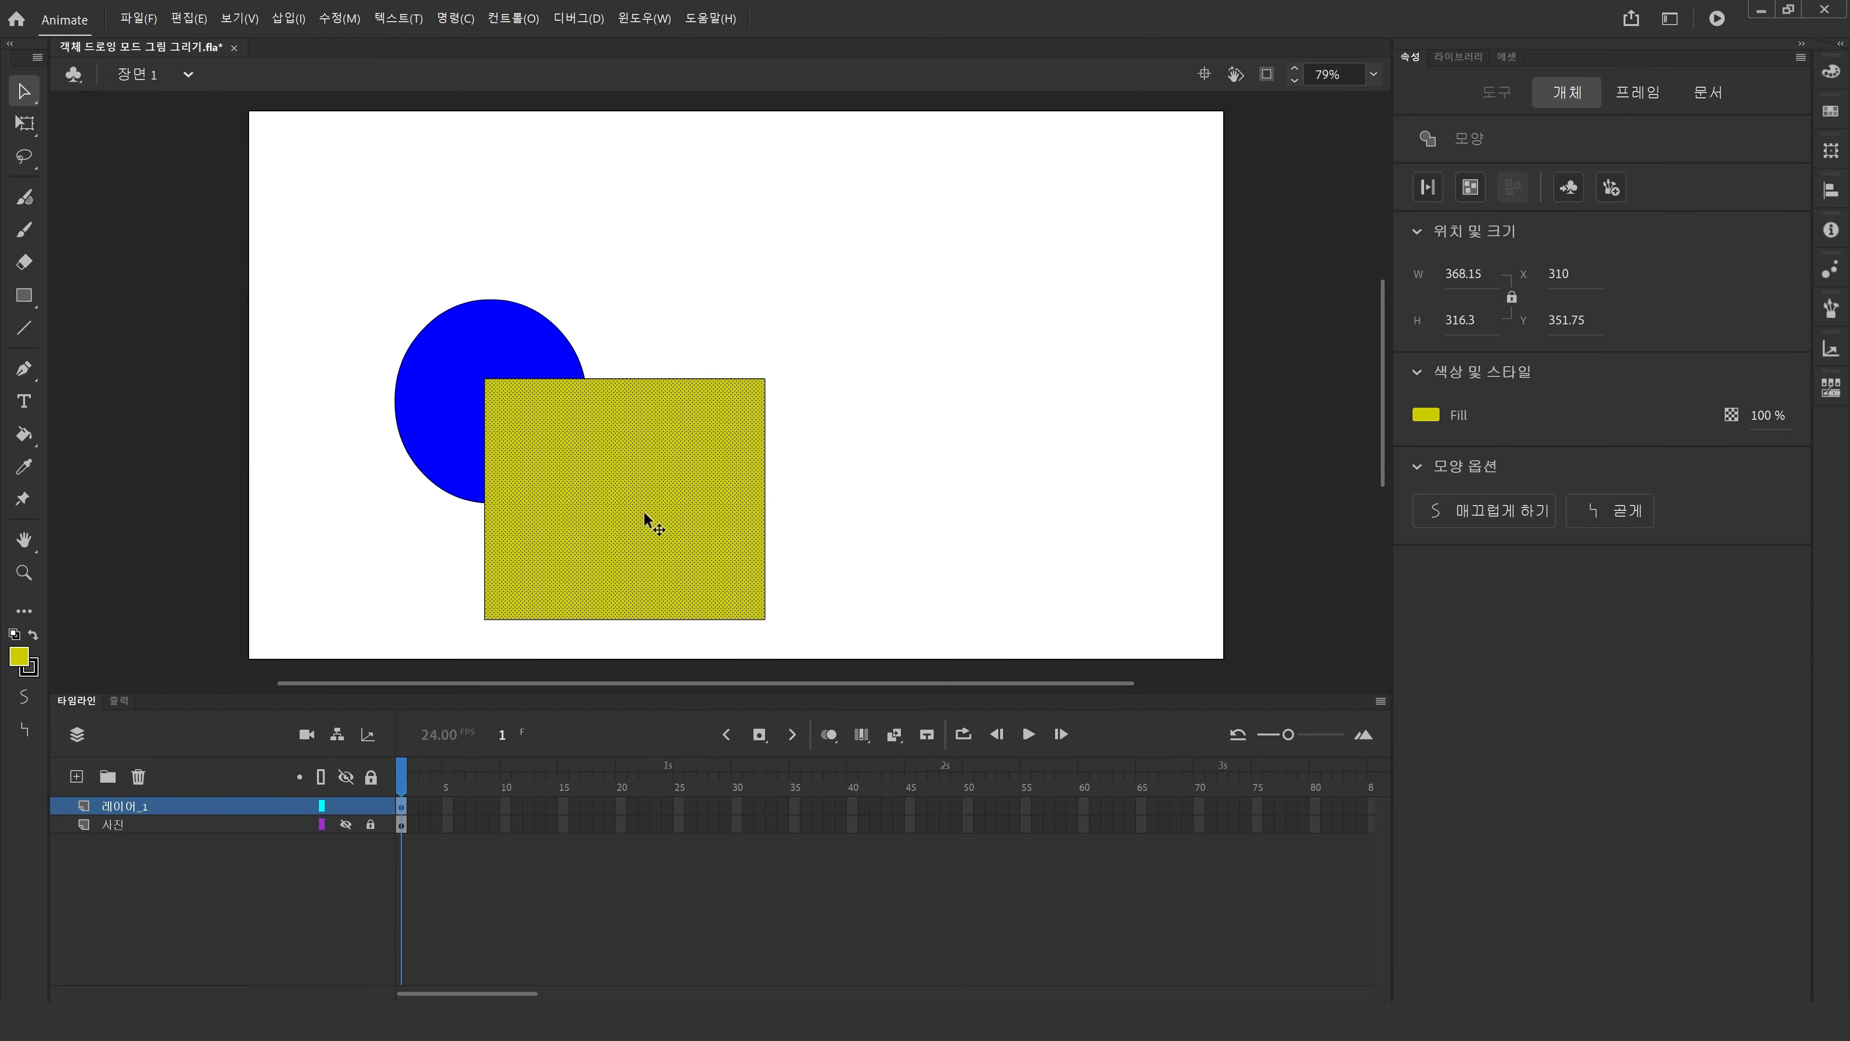
double_click(644, 510)
left_click_drag(629, 519, 936, 485)
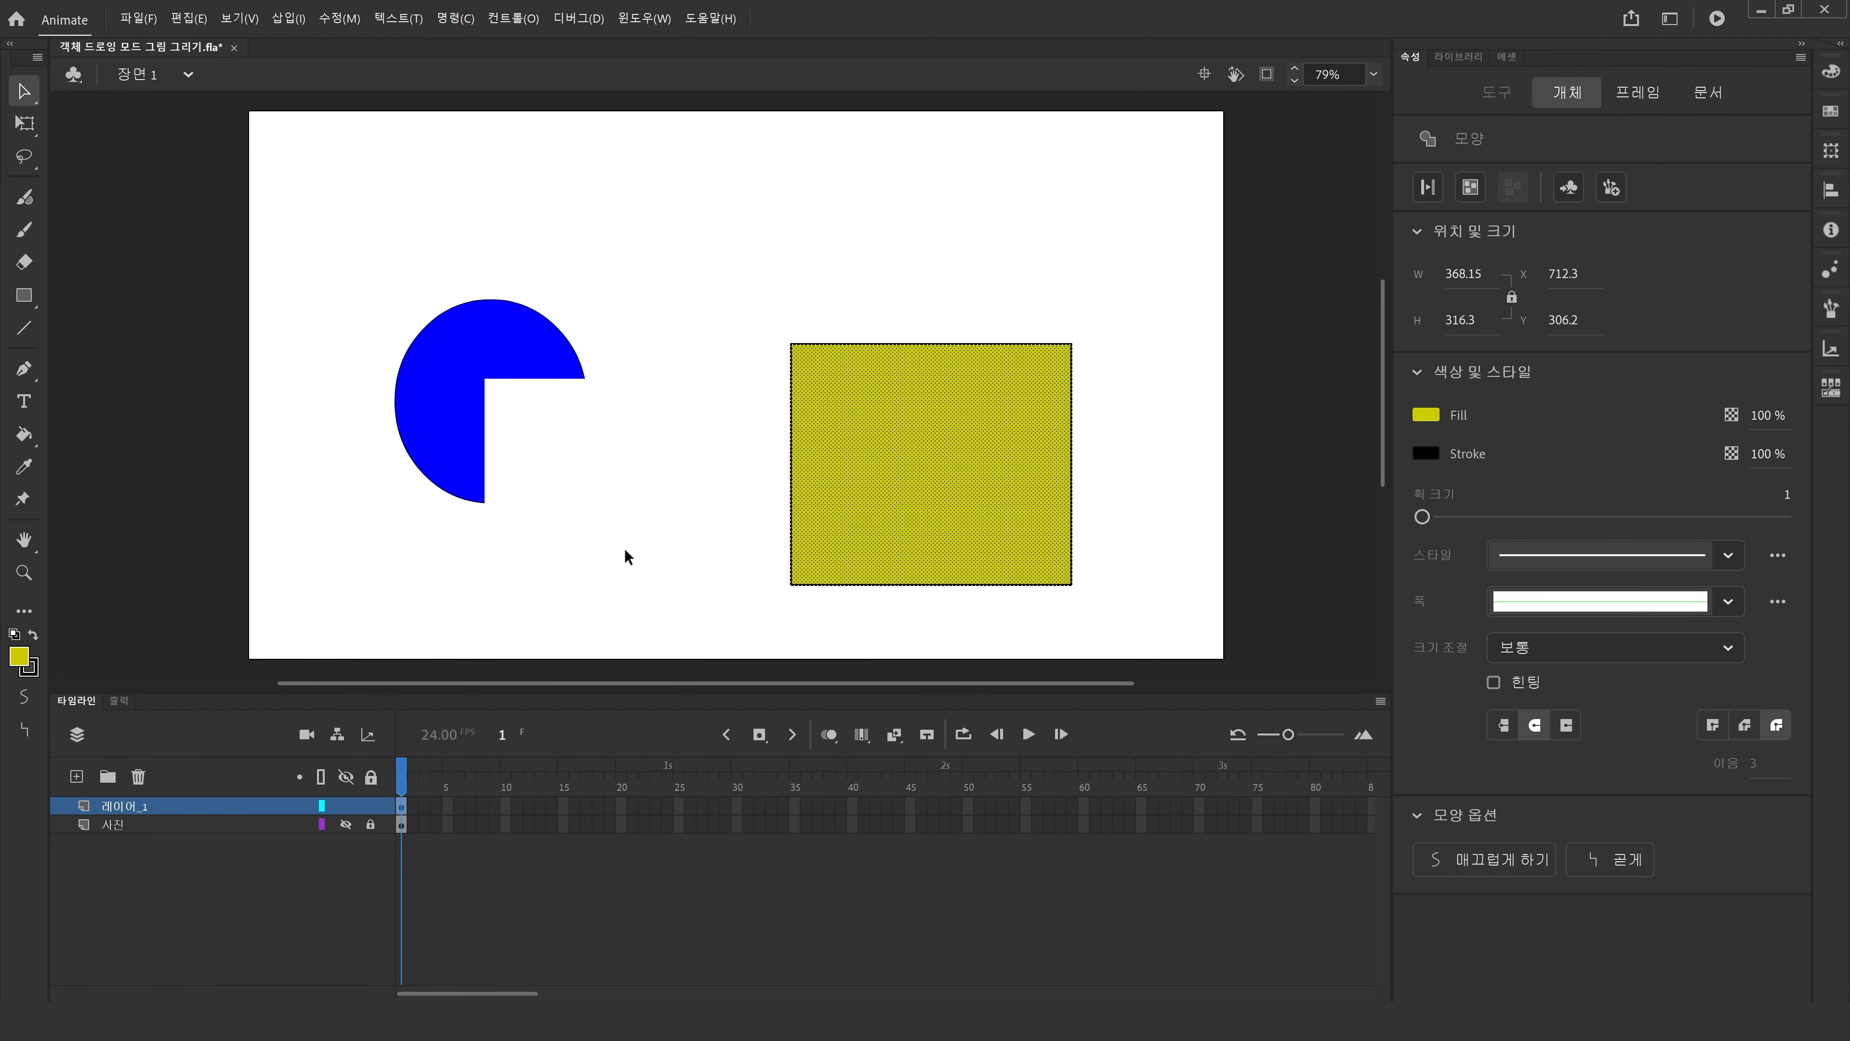
left_click(353, 590)
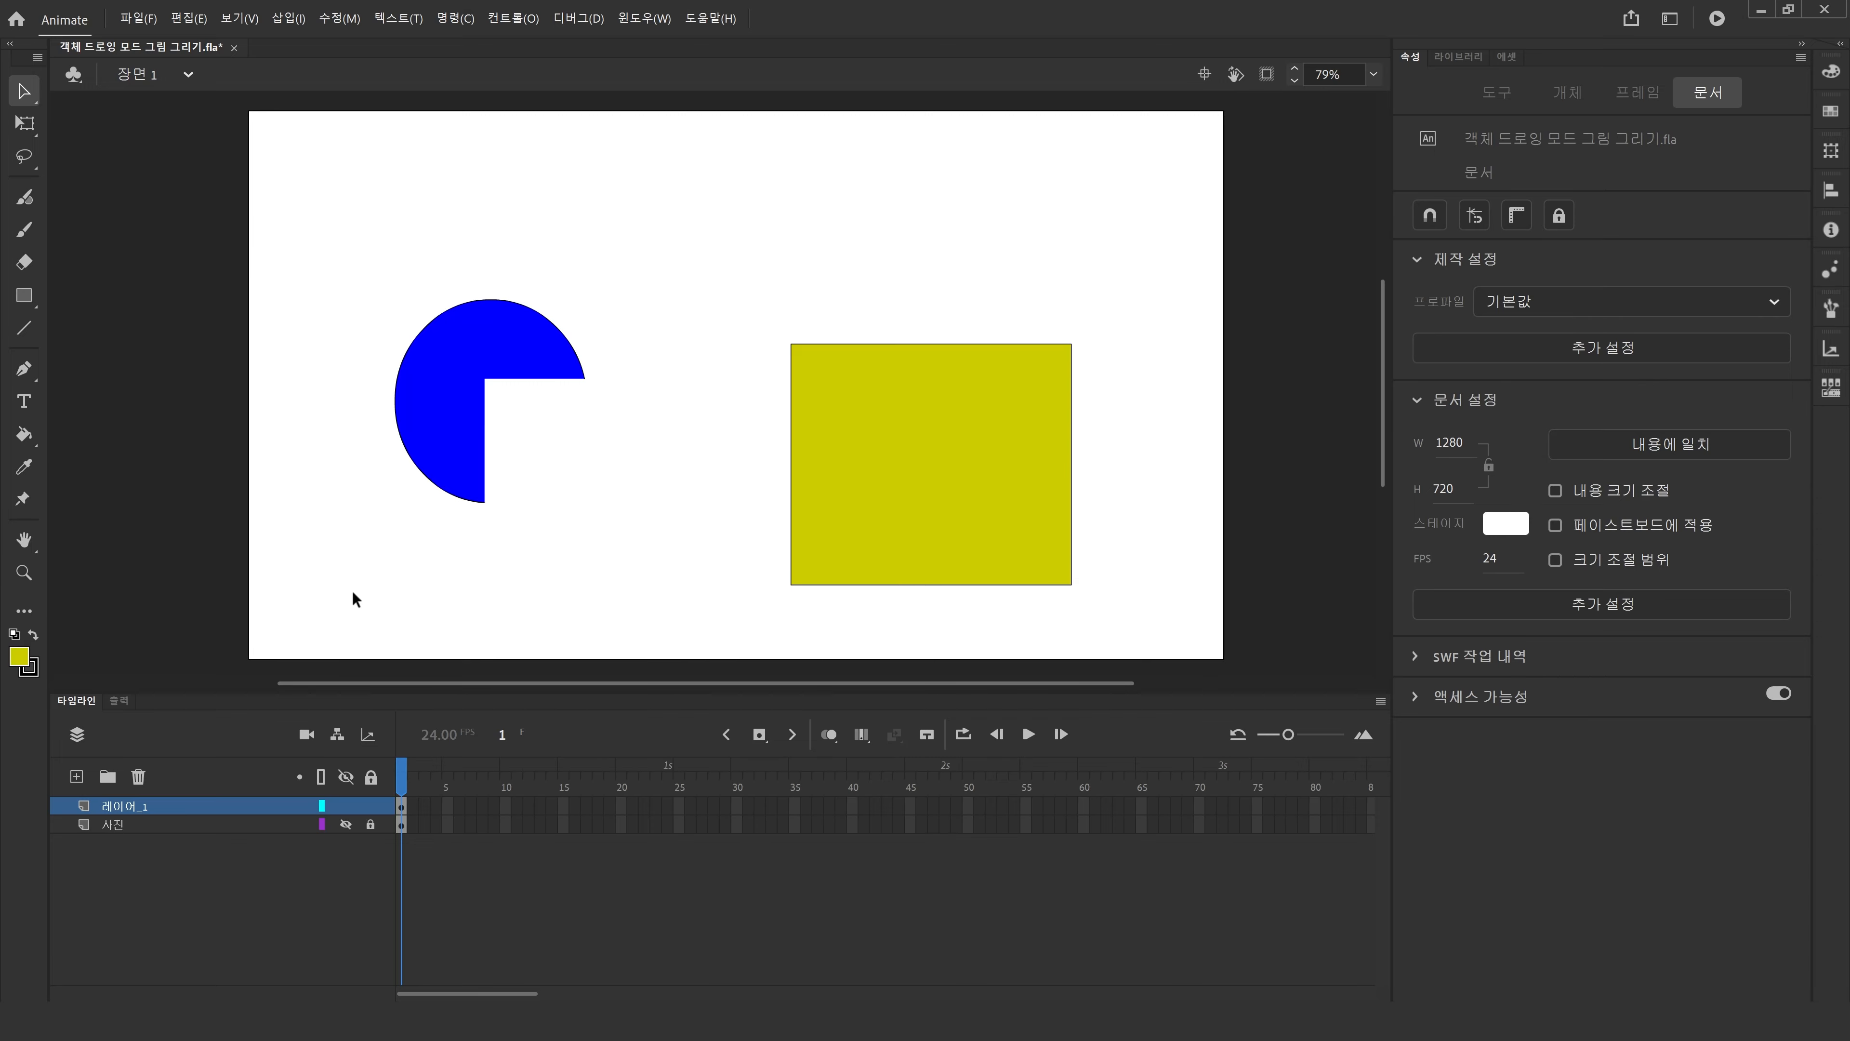
Select everything on the stage and delete it.
left_click_drag(263, 223, 1203, 677)
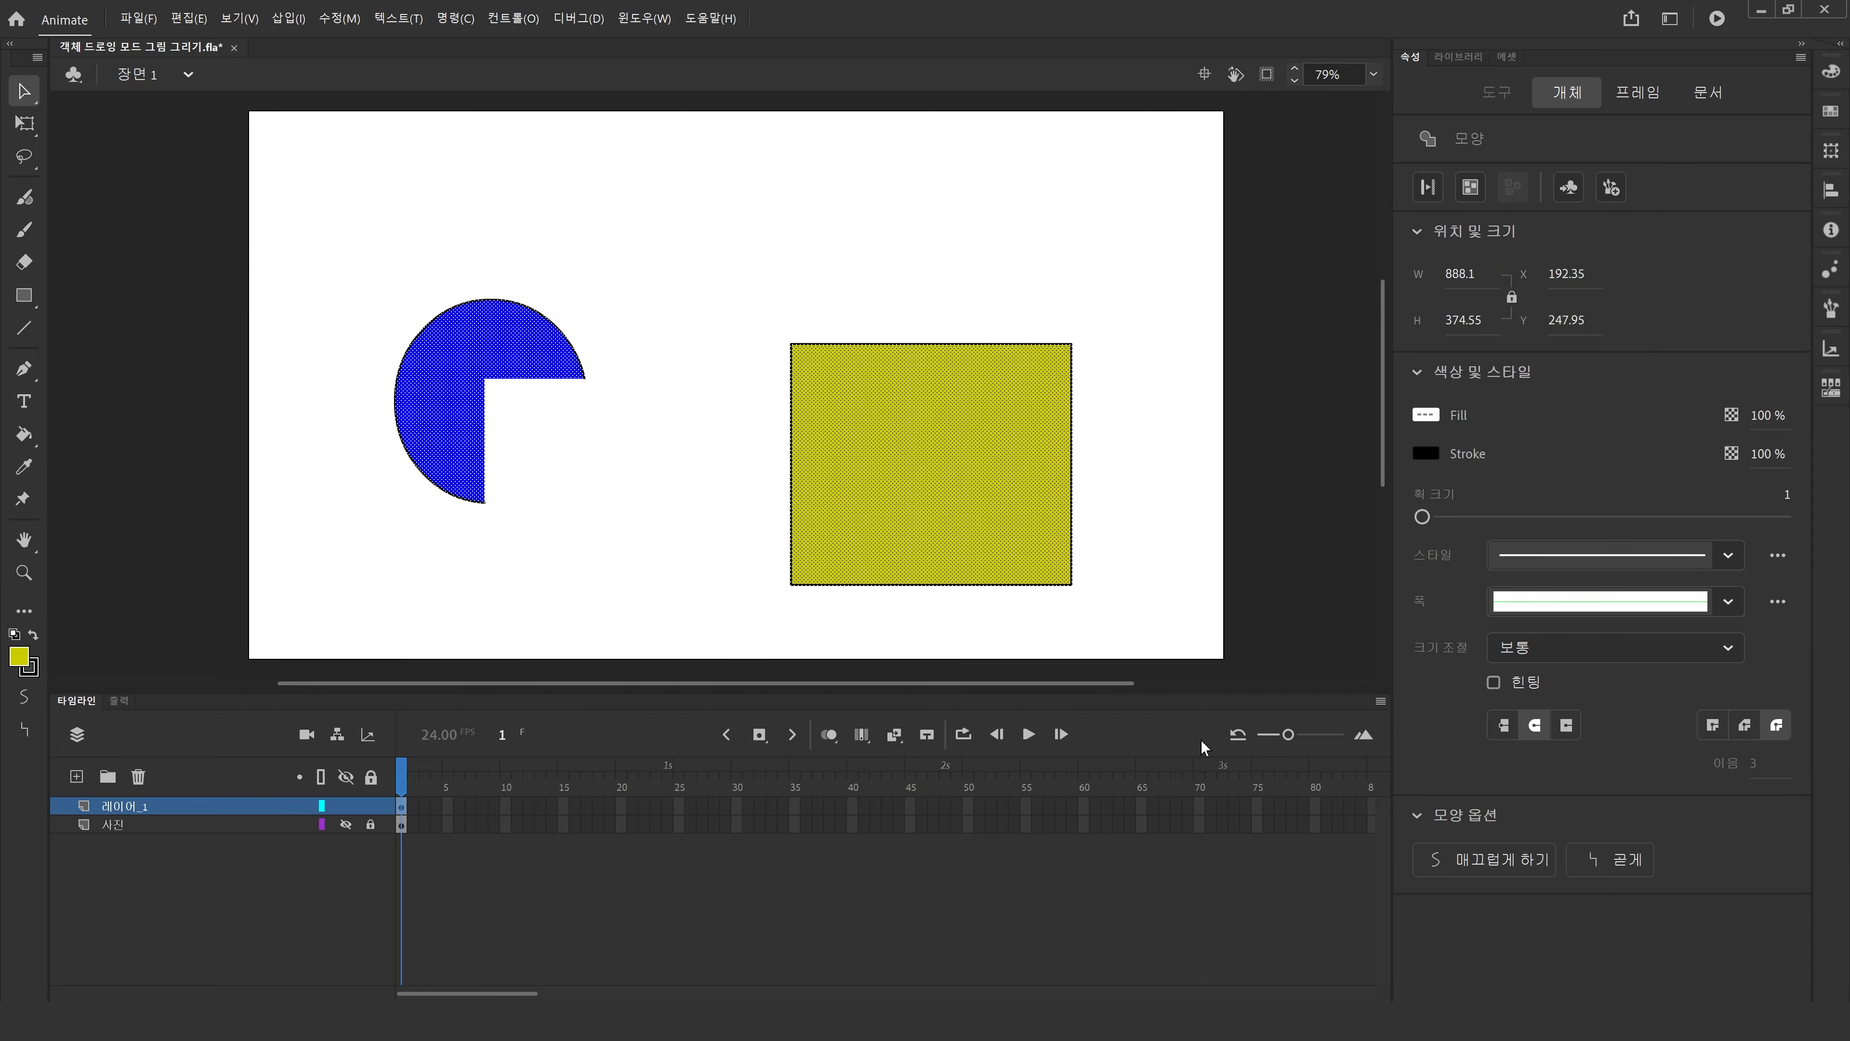
key("Delete")
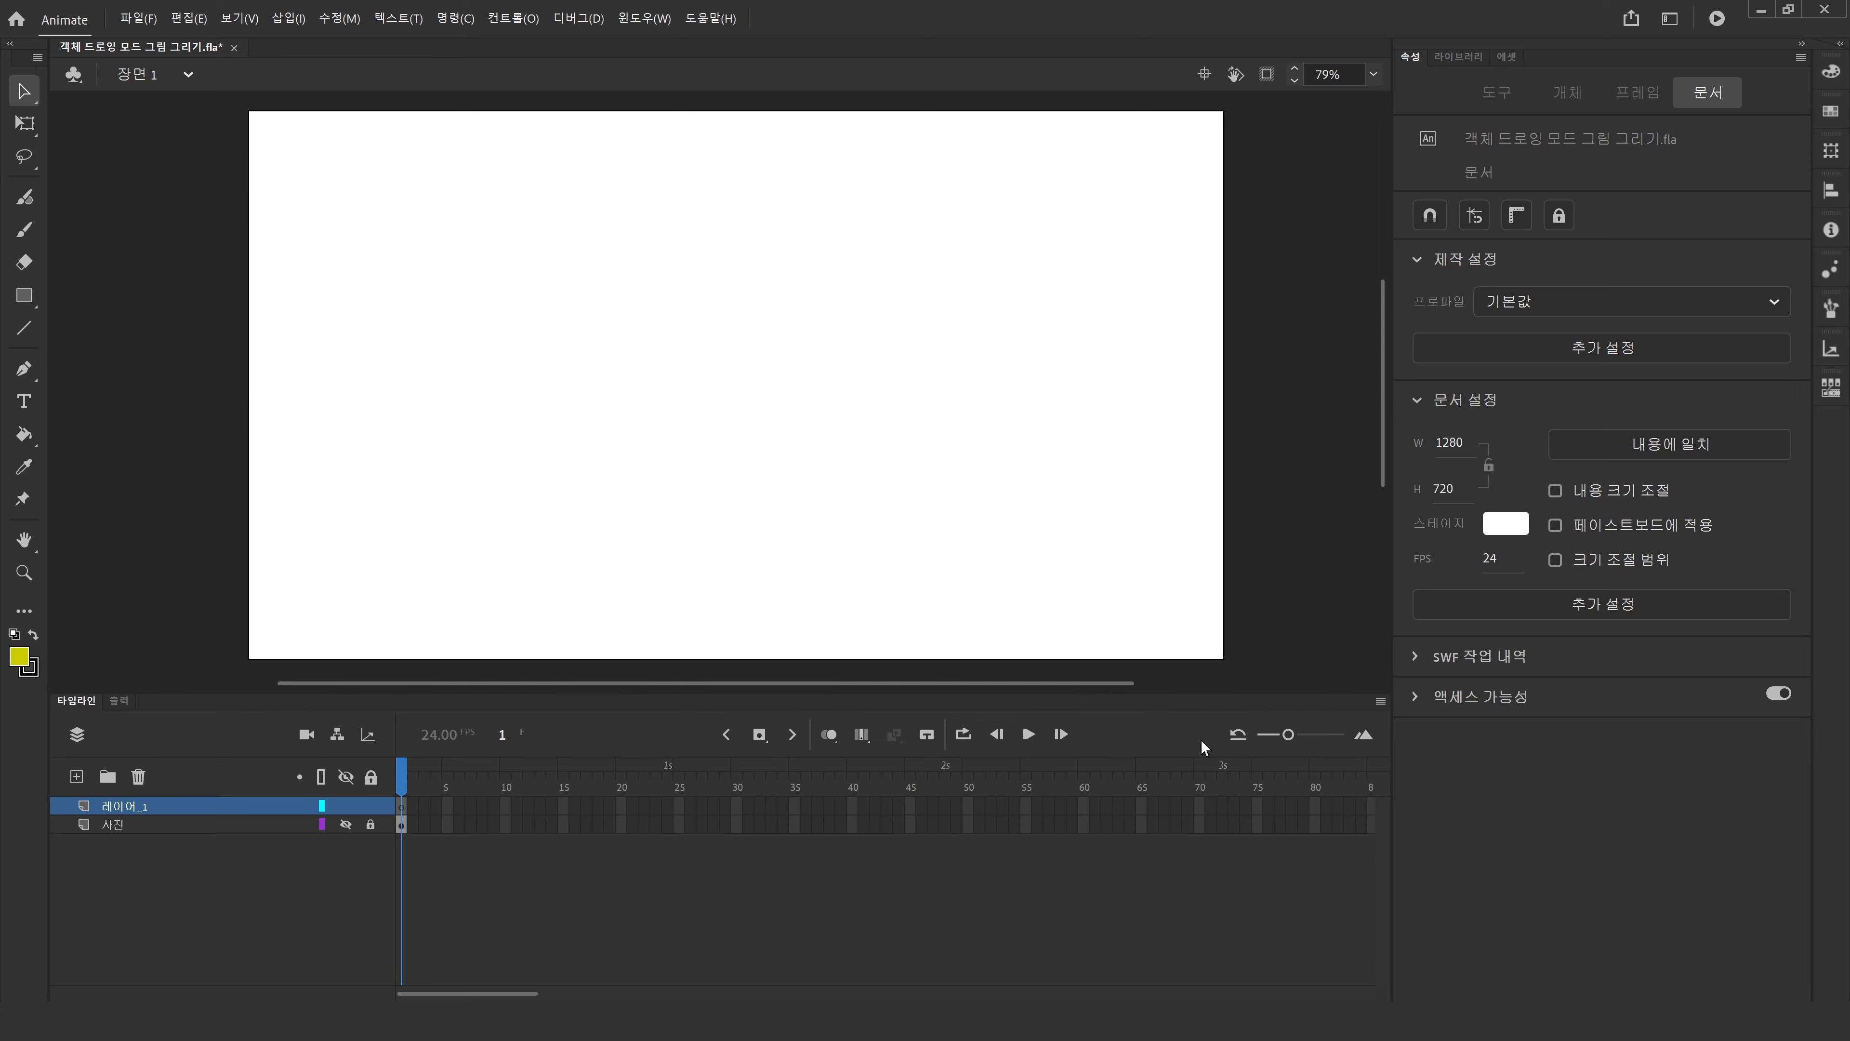
Examine the Object Drawing option on the Rectangle, Brush and Pen tools.
left_click(25, 298)
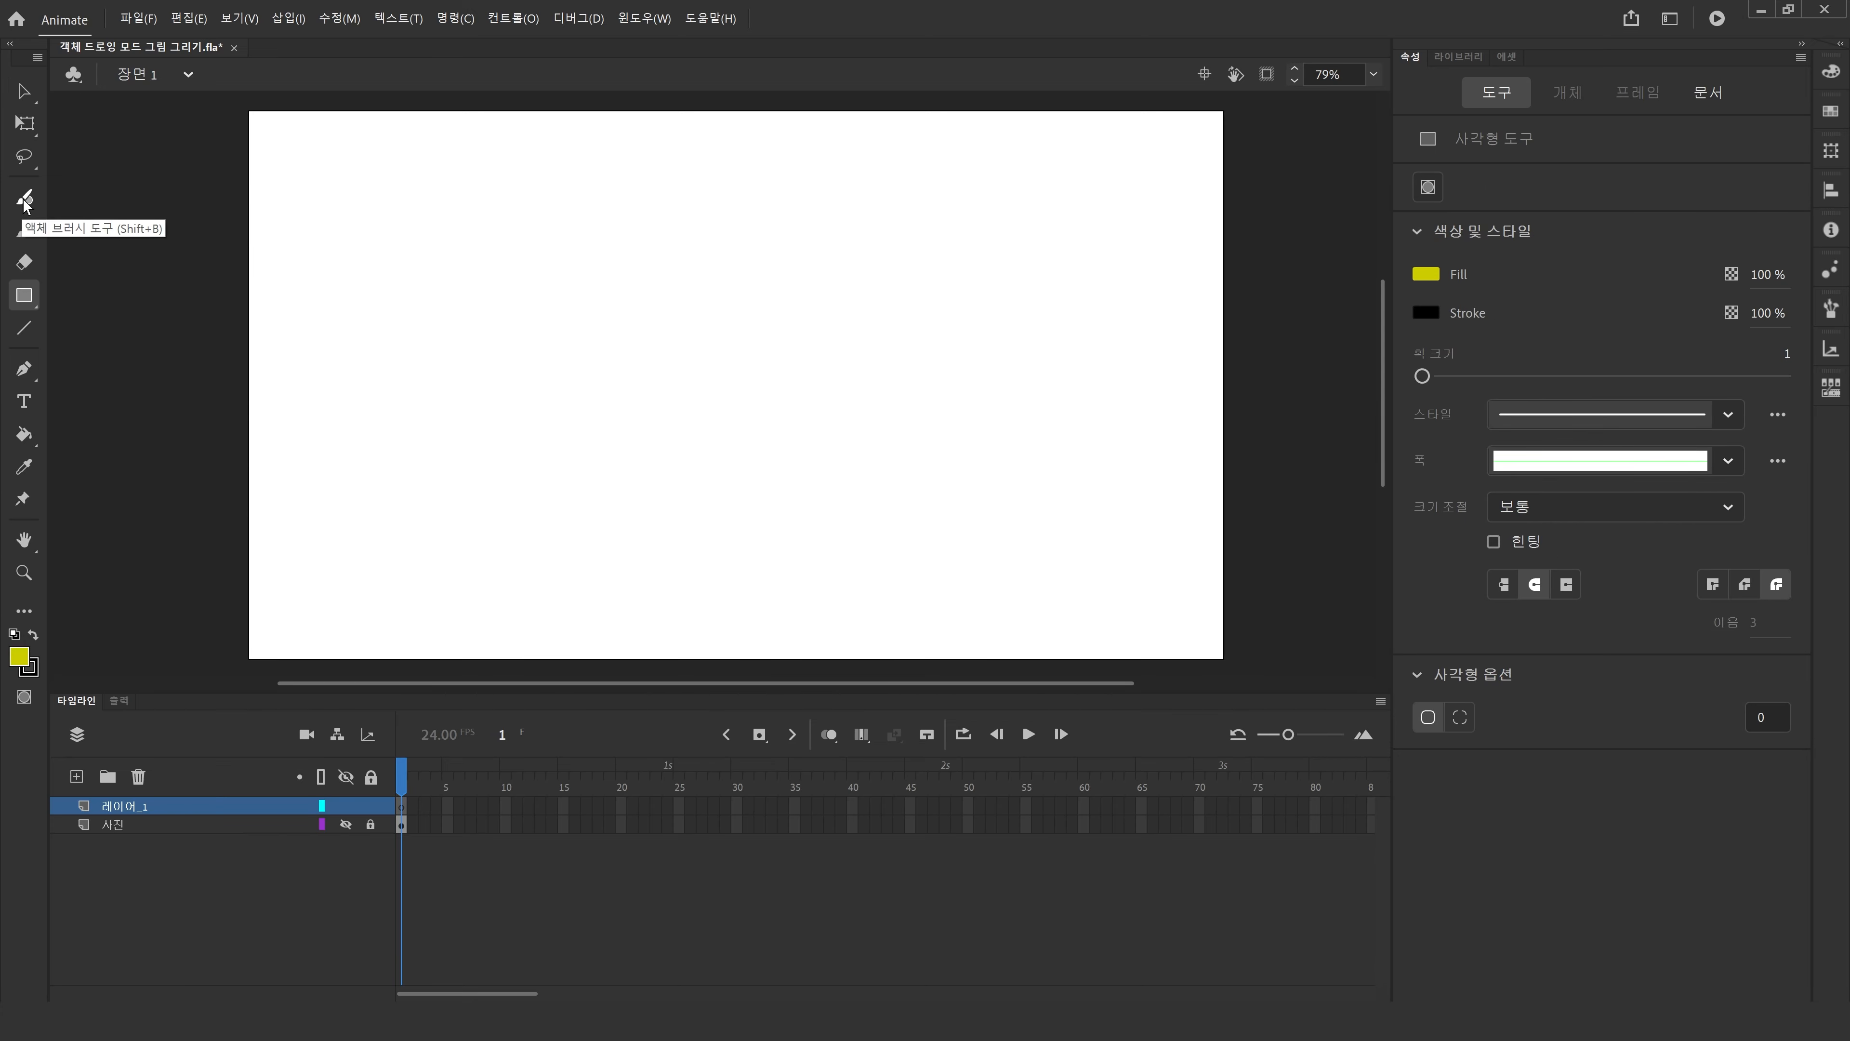
left_click(24, 239)
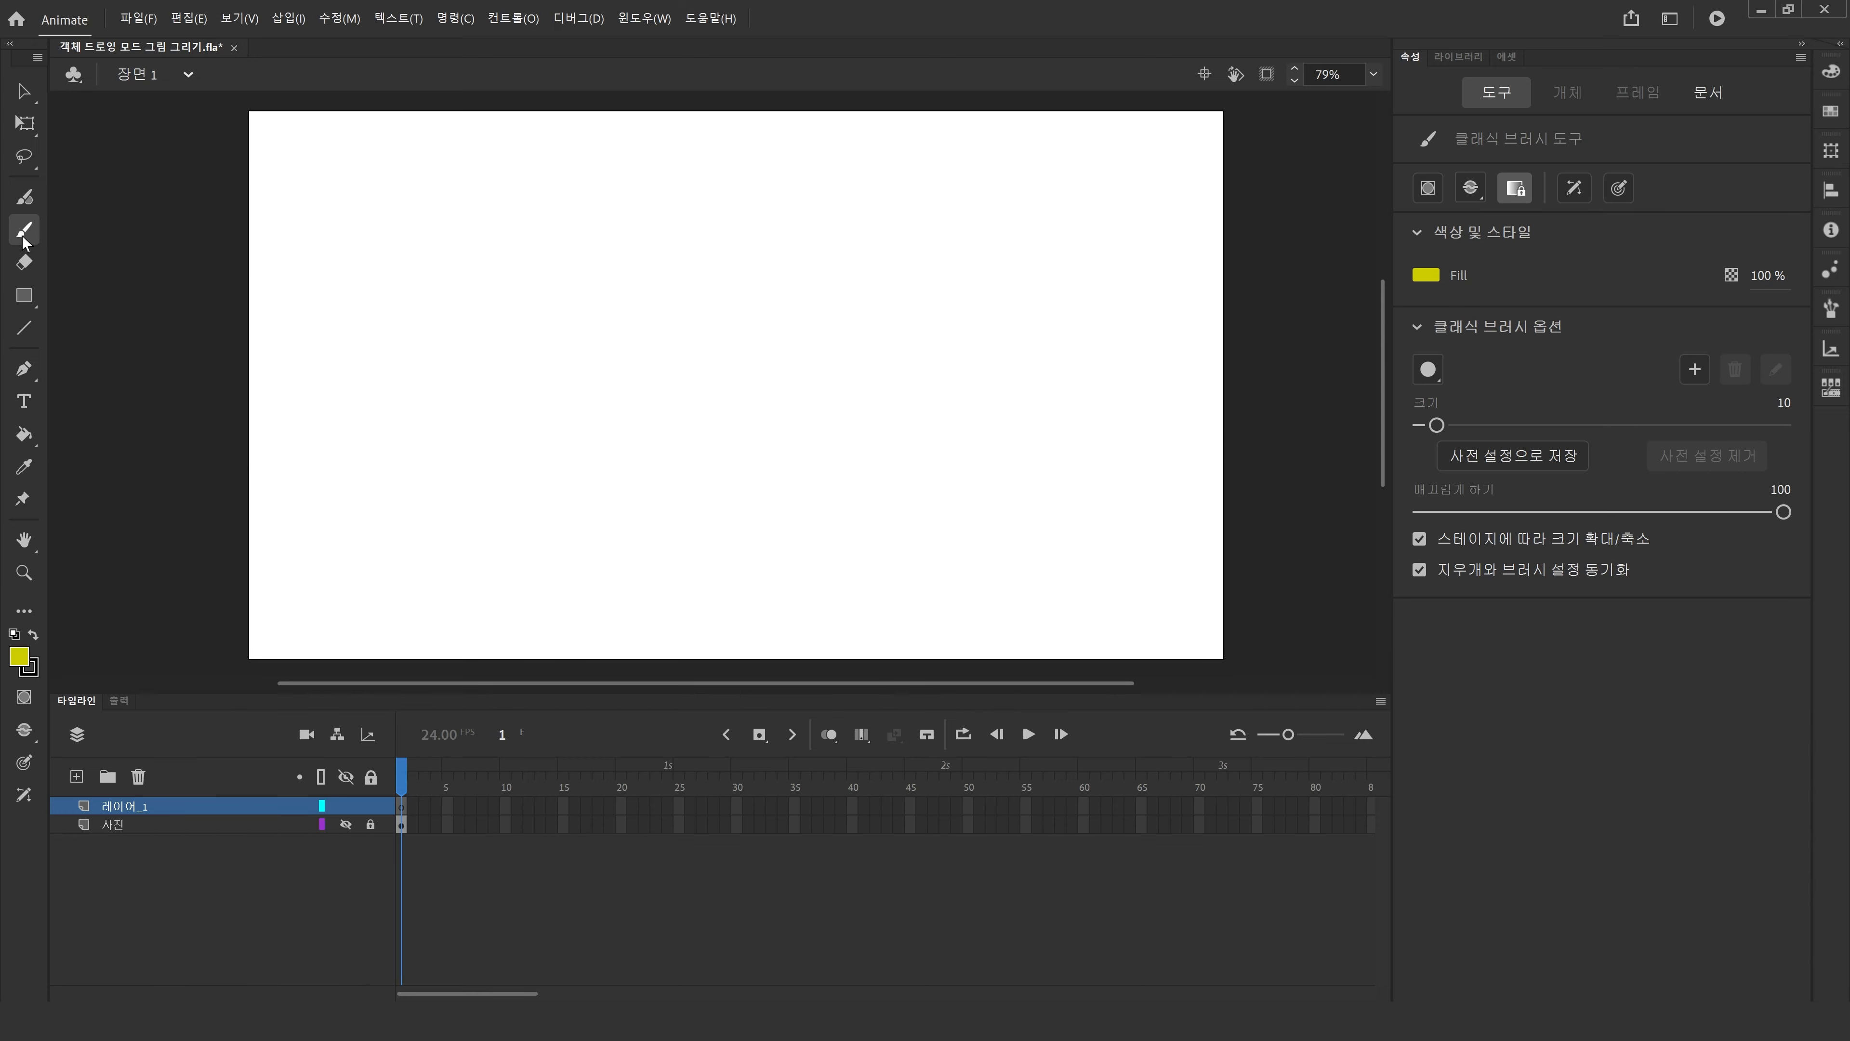
left_click(24, 368)
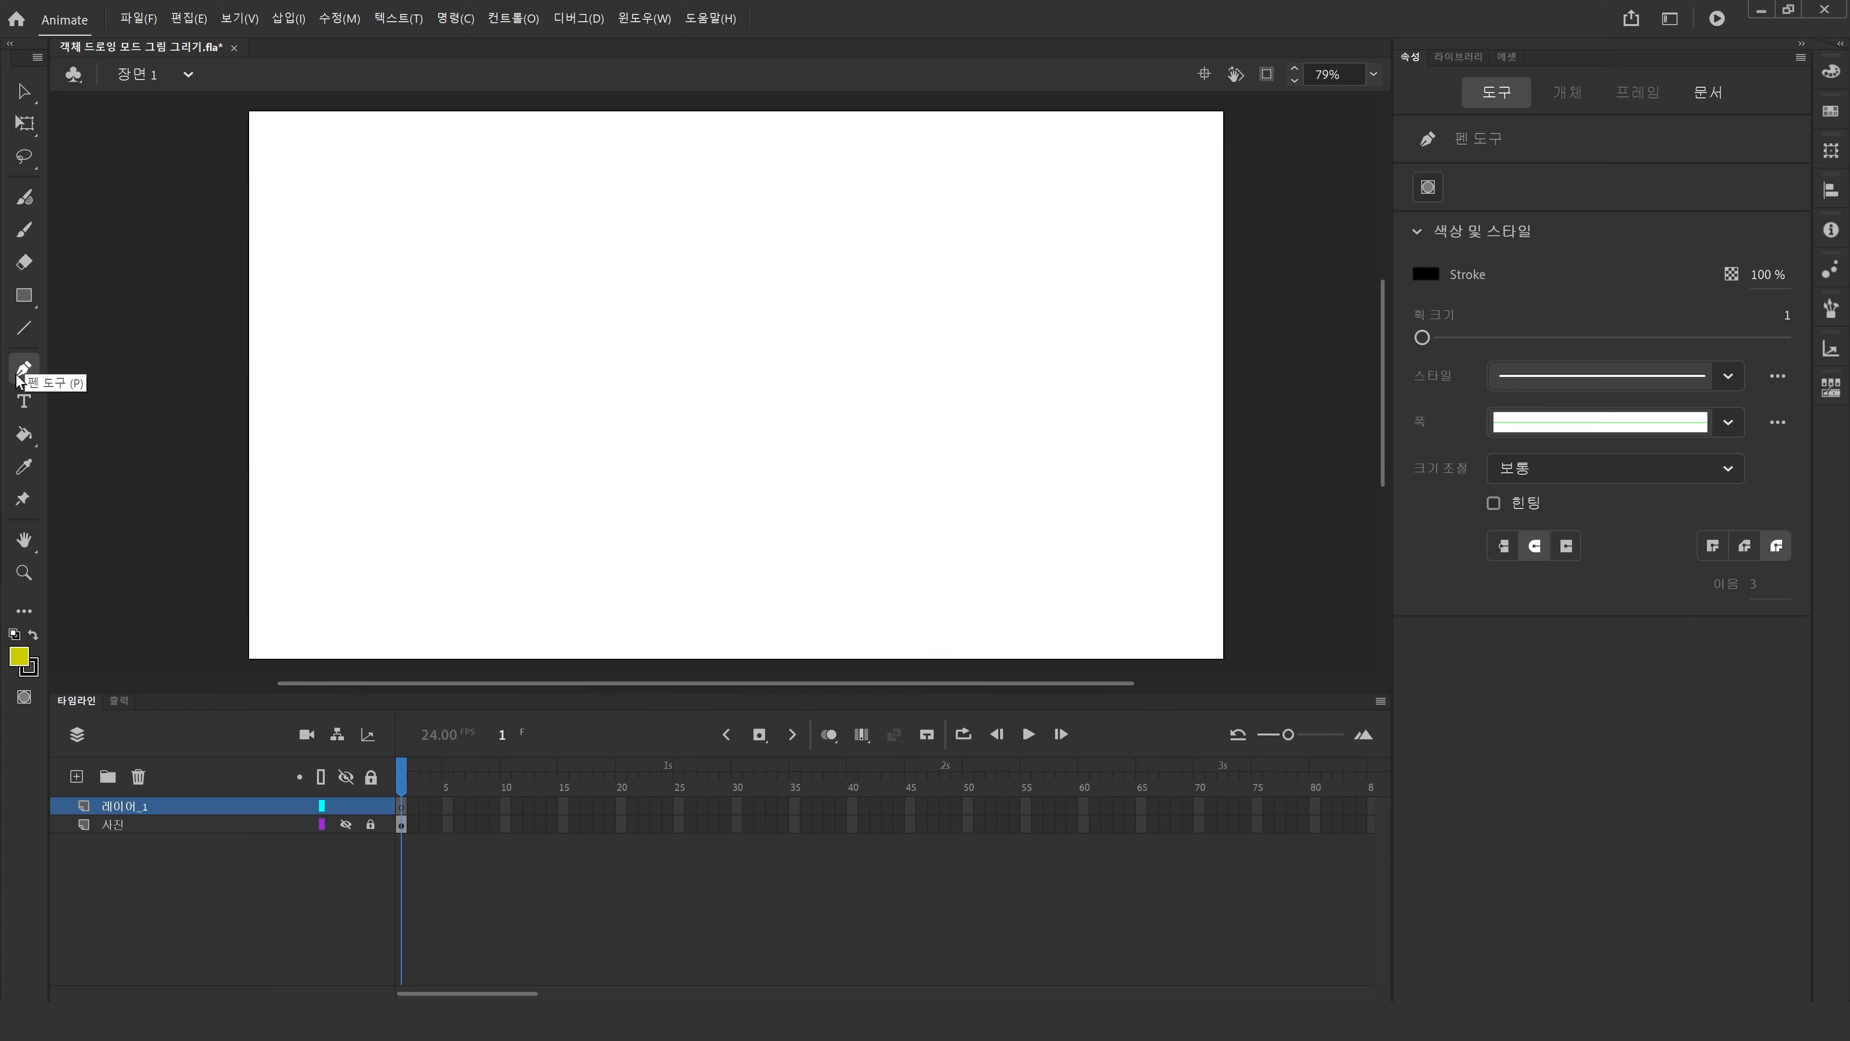
left_click(1428, 188)
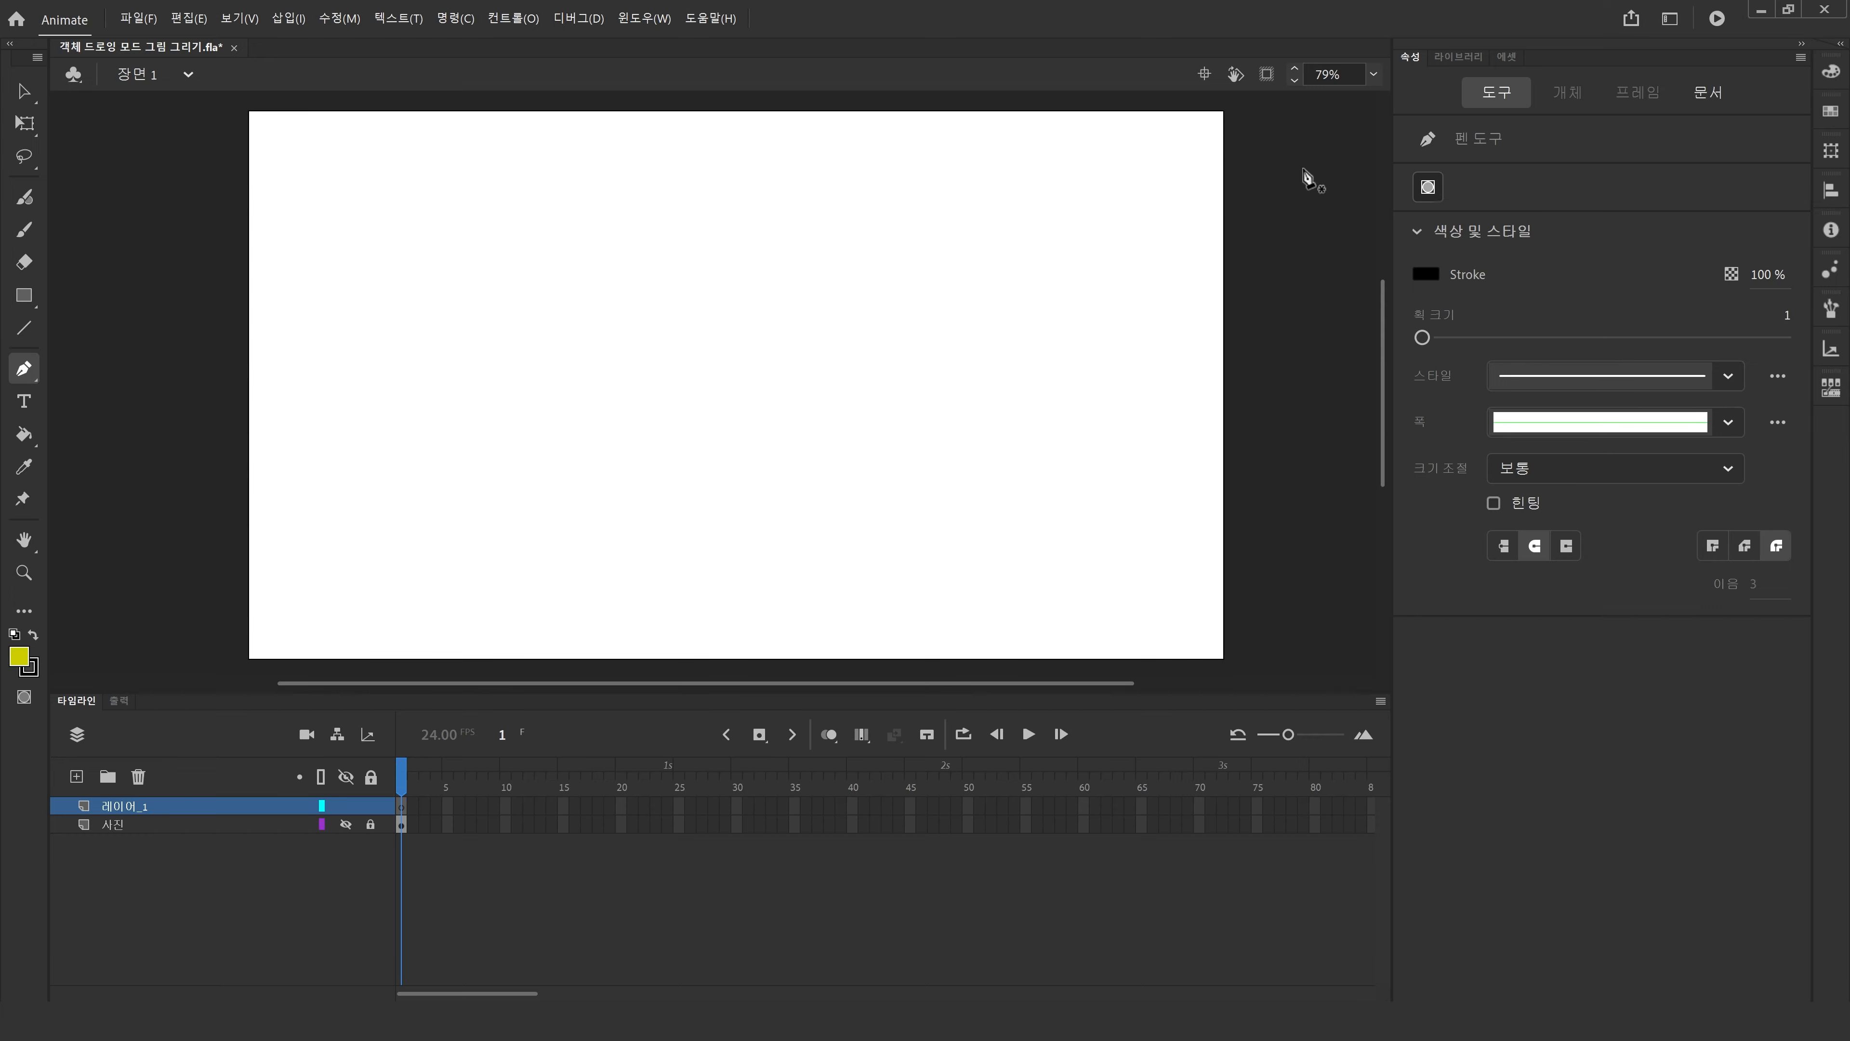
Turn on Object Drawing mode for the Rectangle tool and draw a yellow rectangle.
left_click(21, 299)
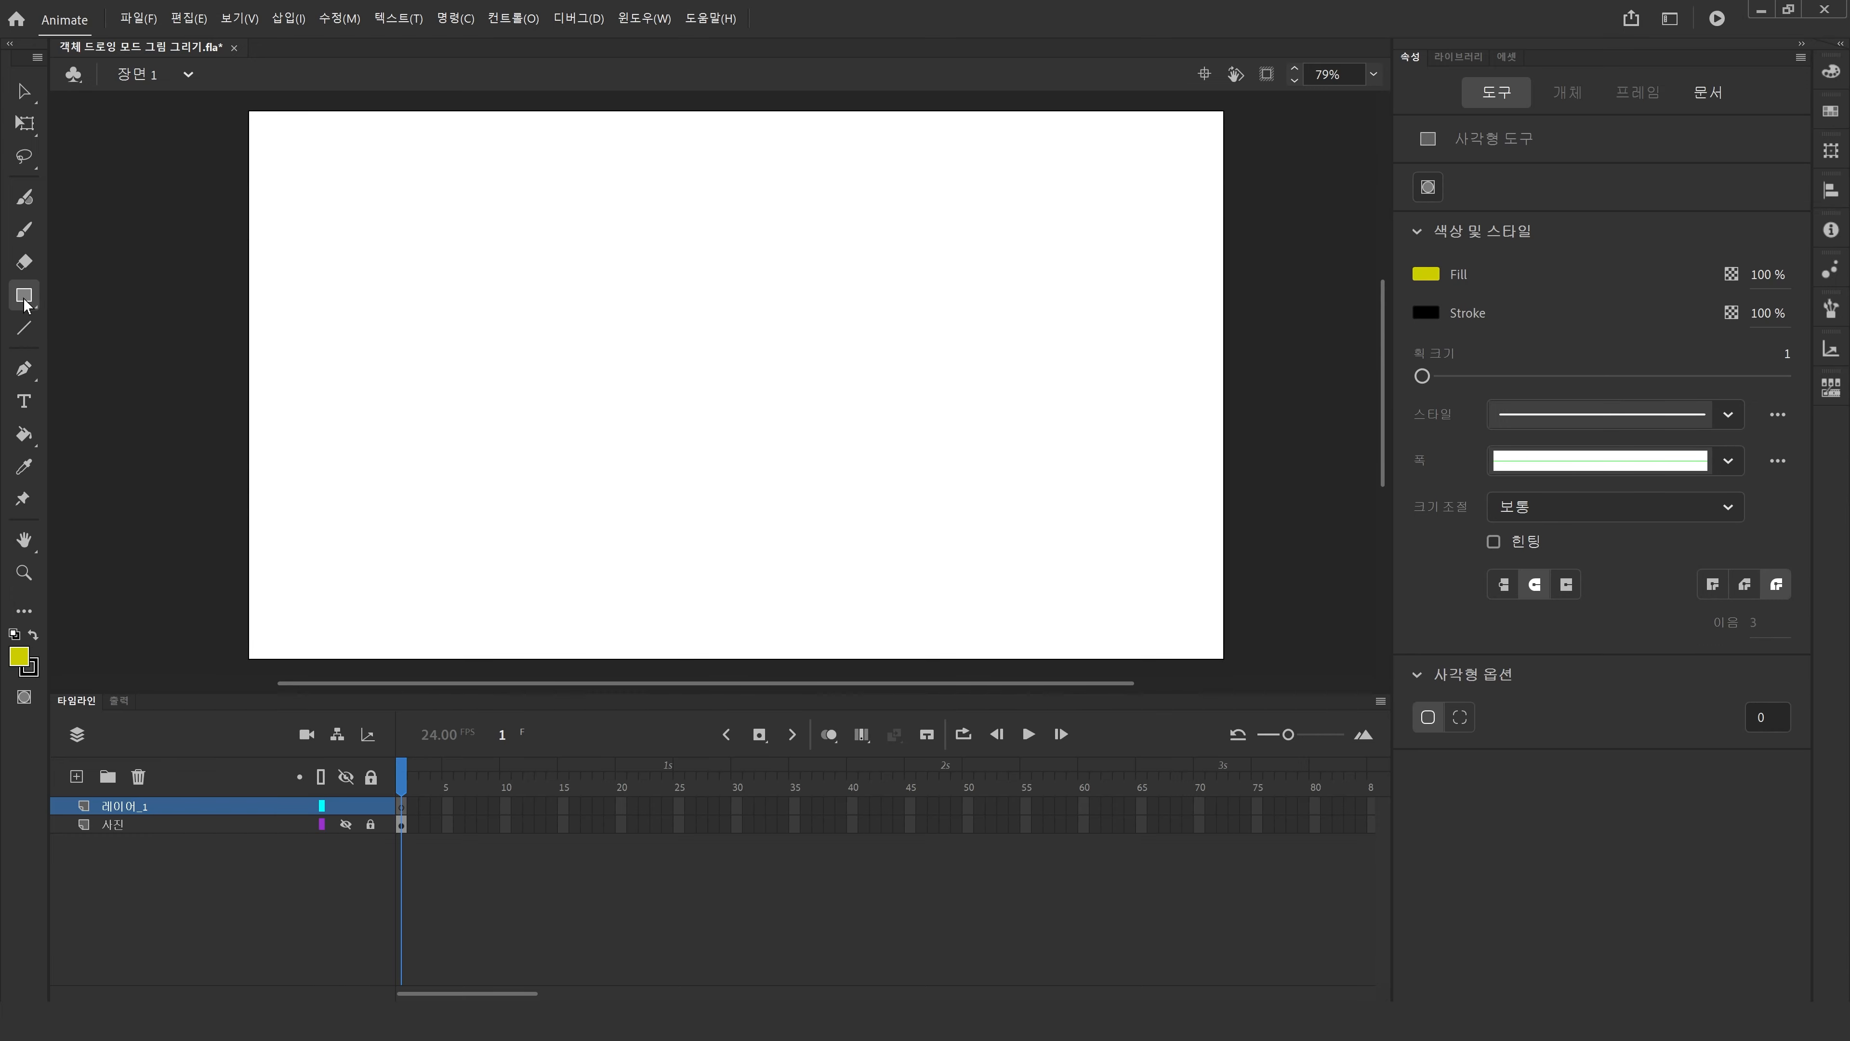
left_click(1428, 187)
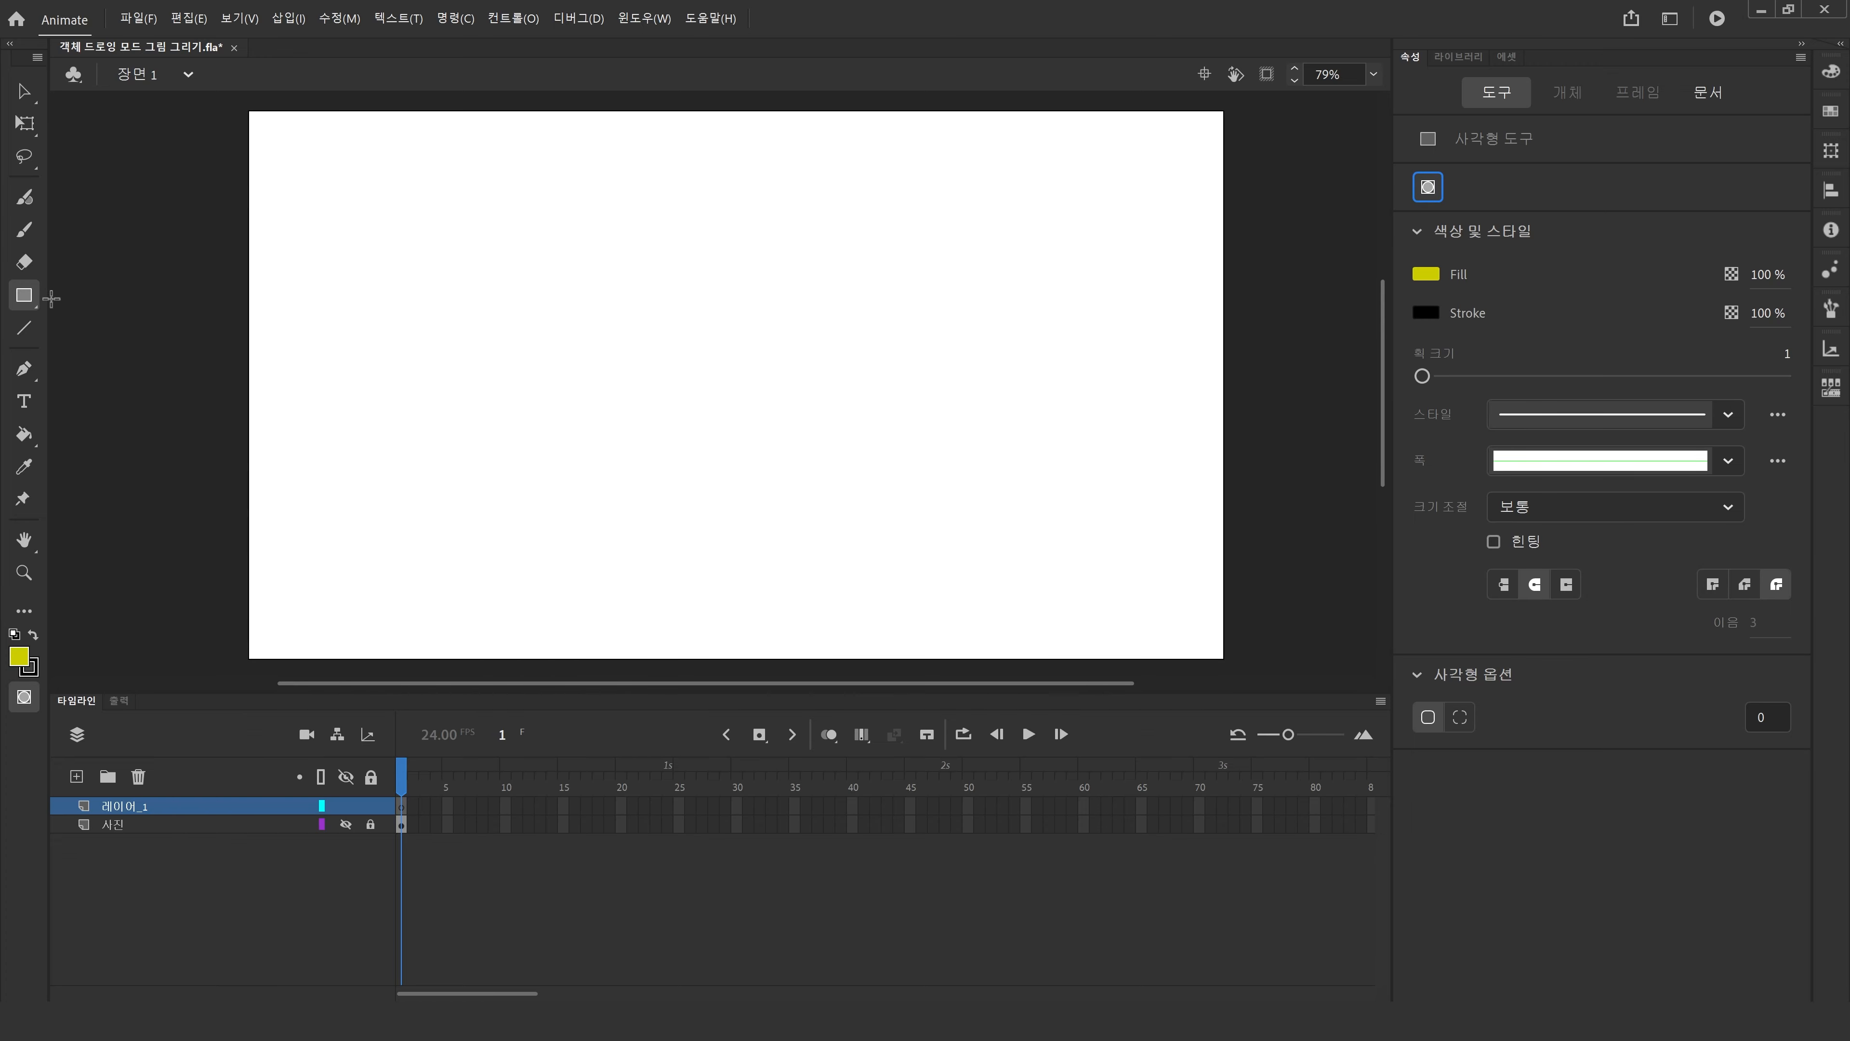
left_click_drag(385, 380, 557, 563)
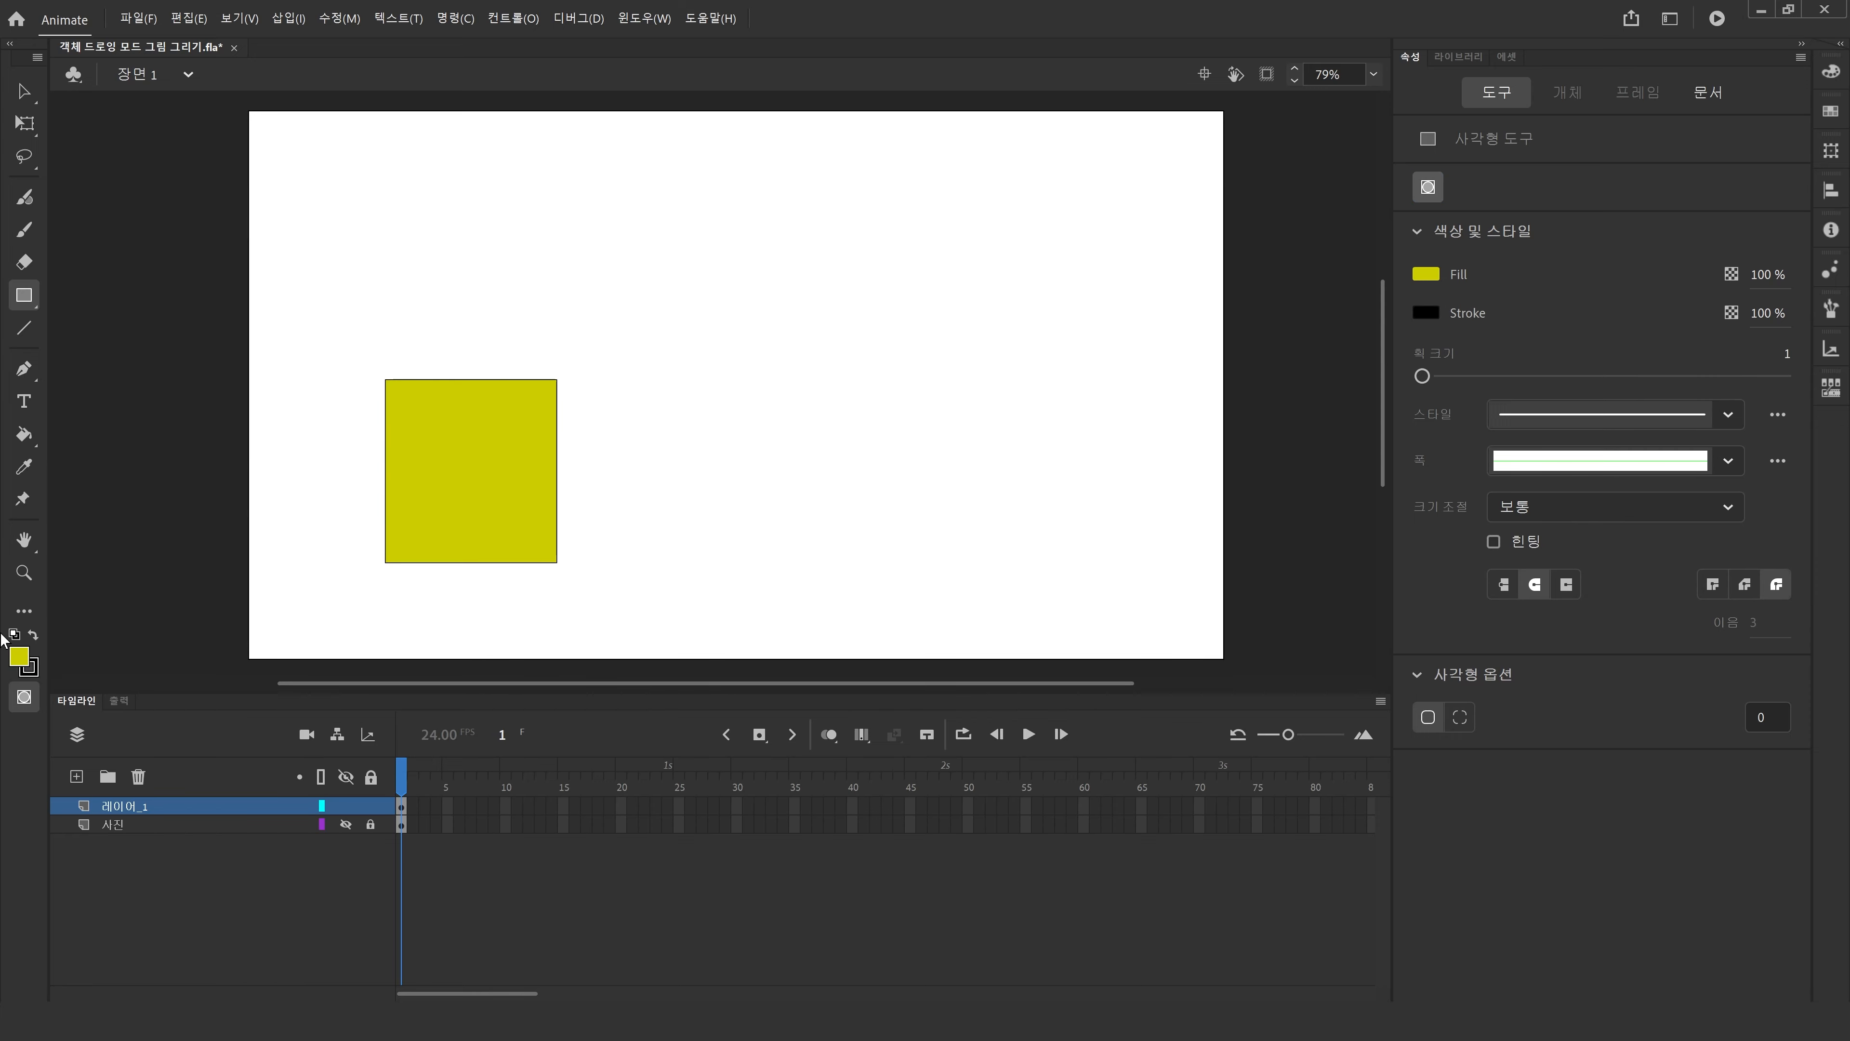
Draw a #33CC99 green circle with the Oval tool, overlapping the yellow rectangle's lower-right corner.
left_click(23, 300)
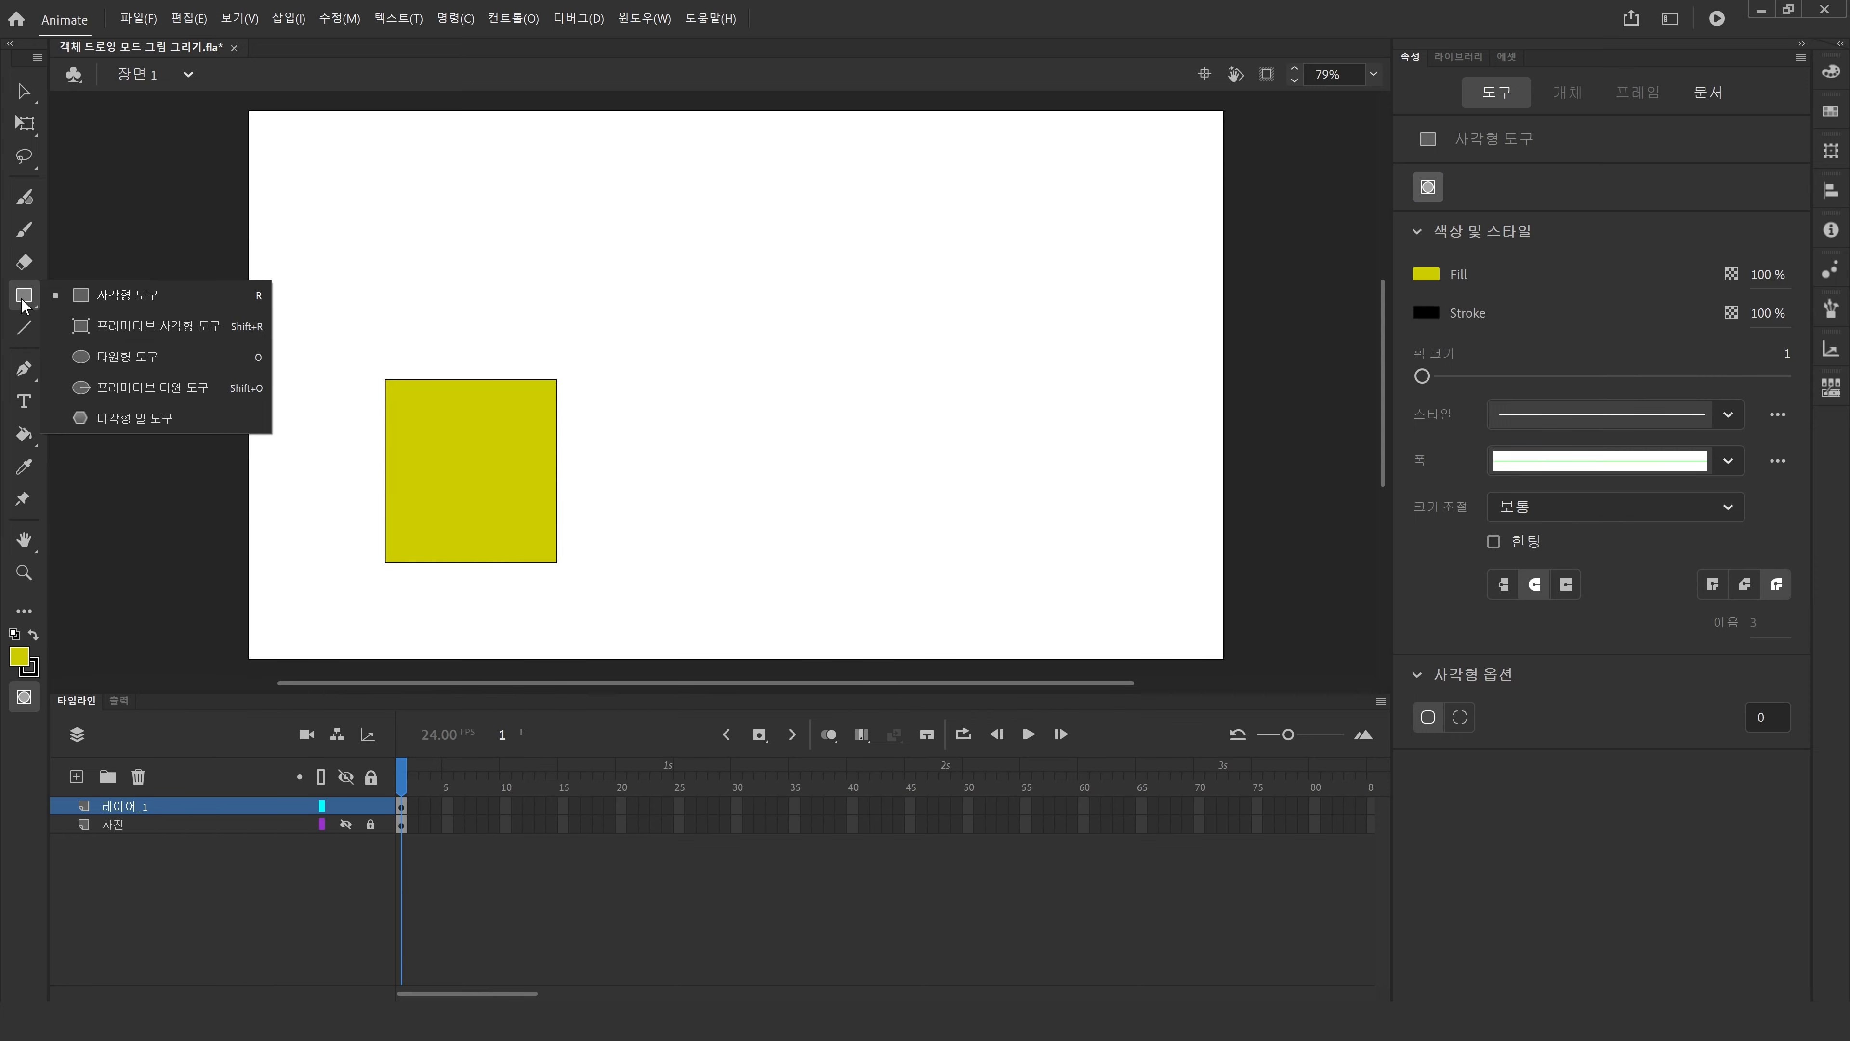
left_click(95, 355)
left_click(19, 656)
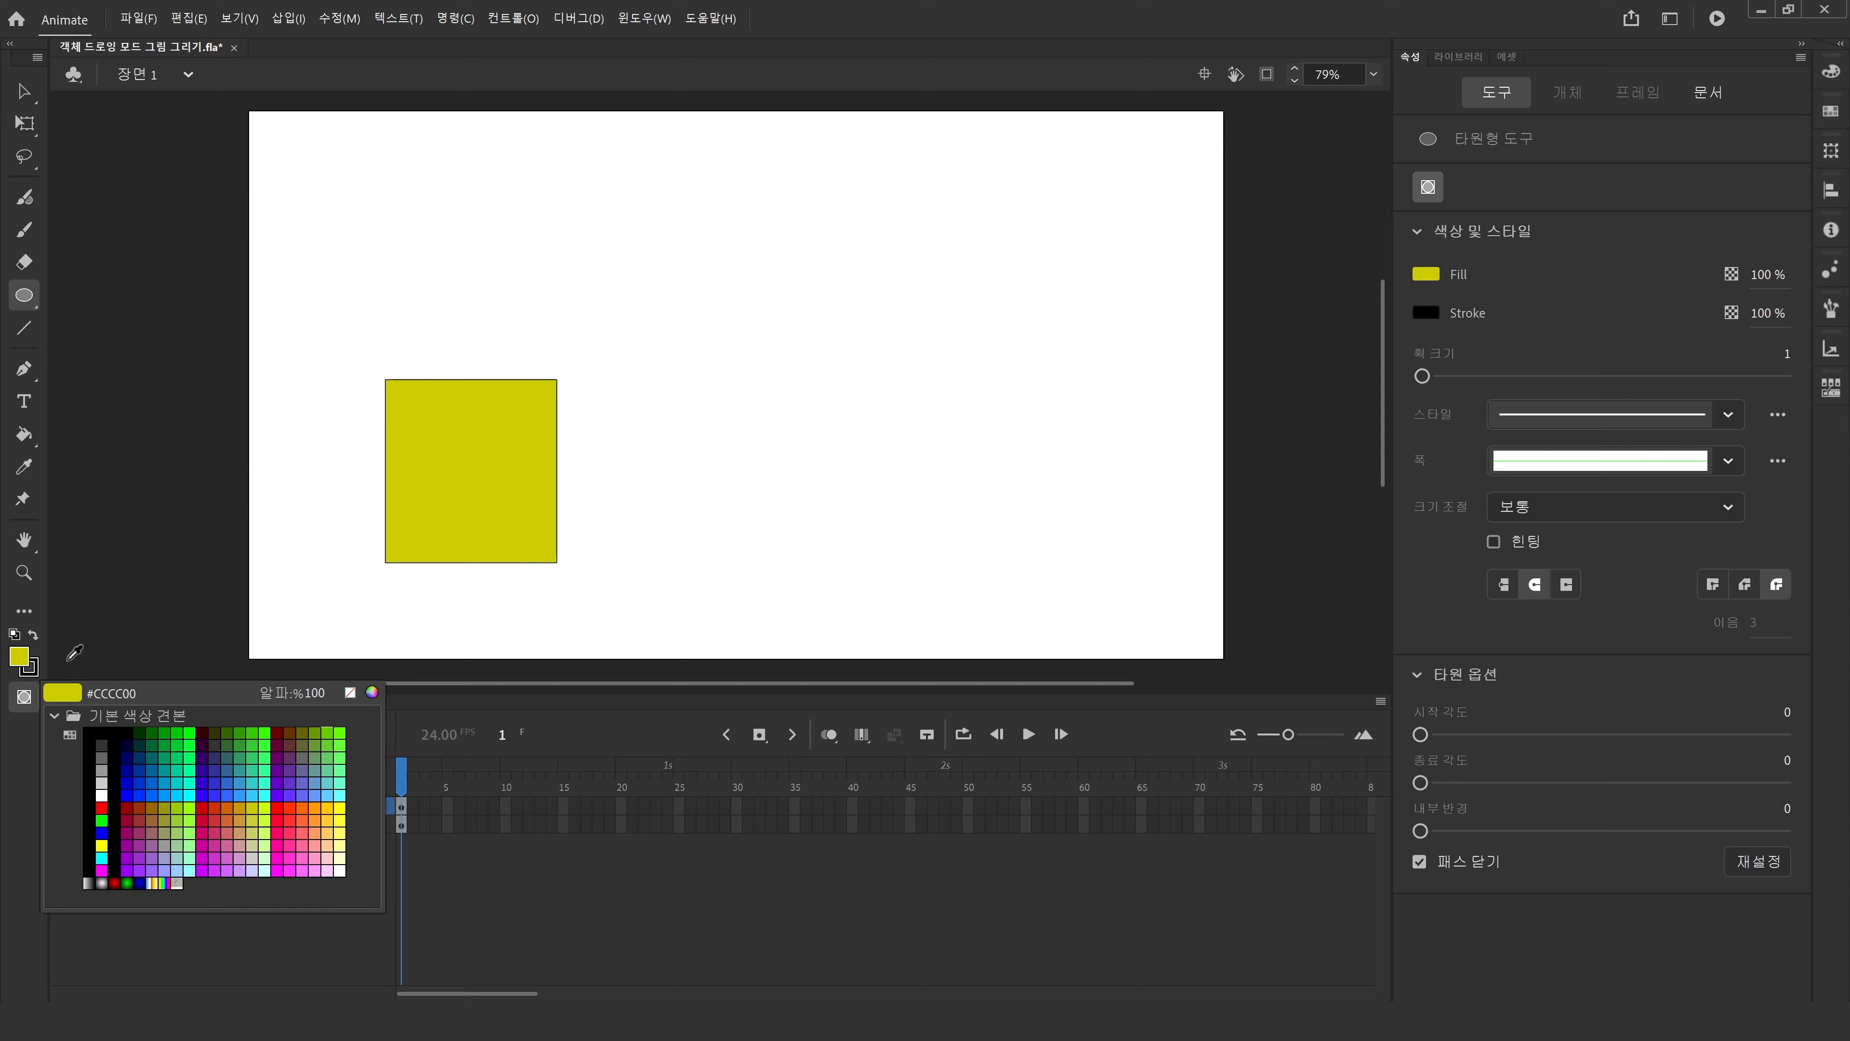
left_click(254, 764)
left_click_drag(493, 484, 683, 663)
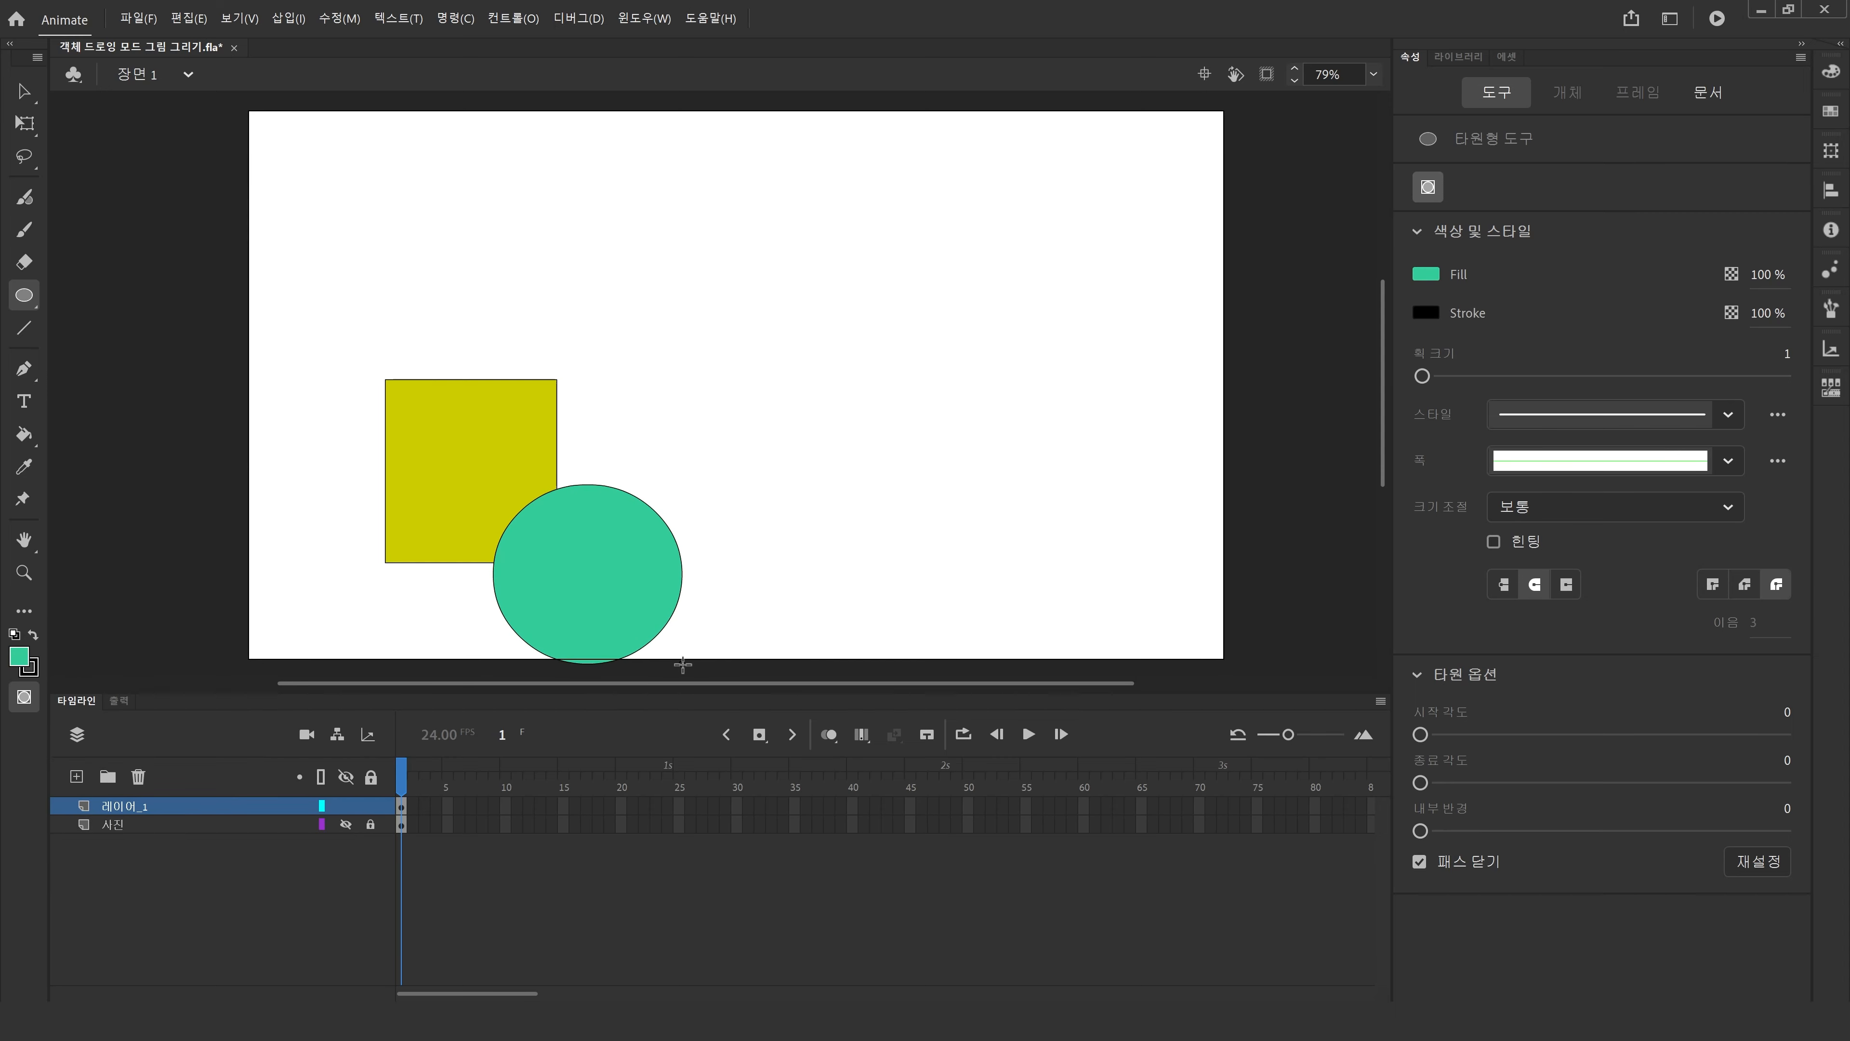
Select the circle and drag it to the right, away from the rectangle.
left_click(23, 91)
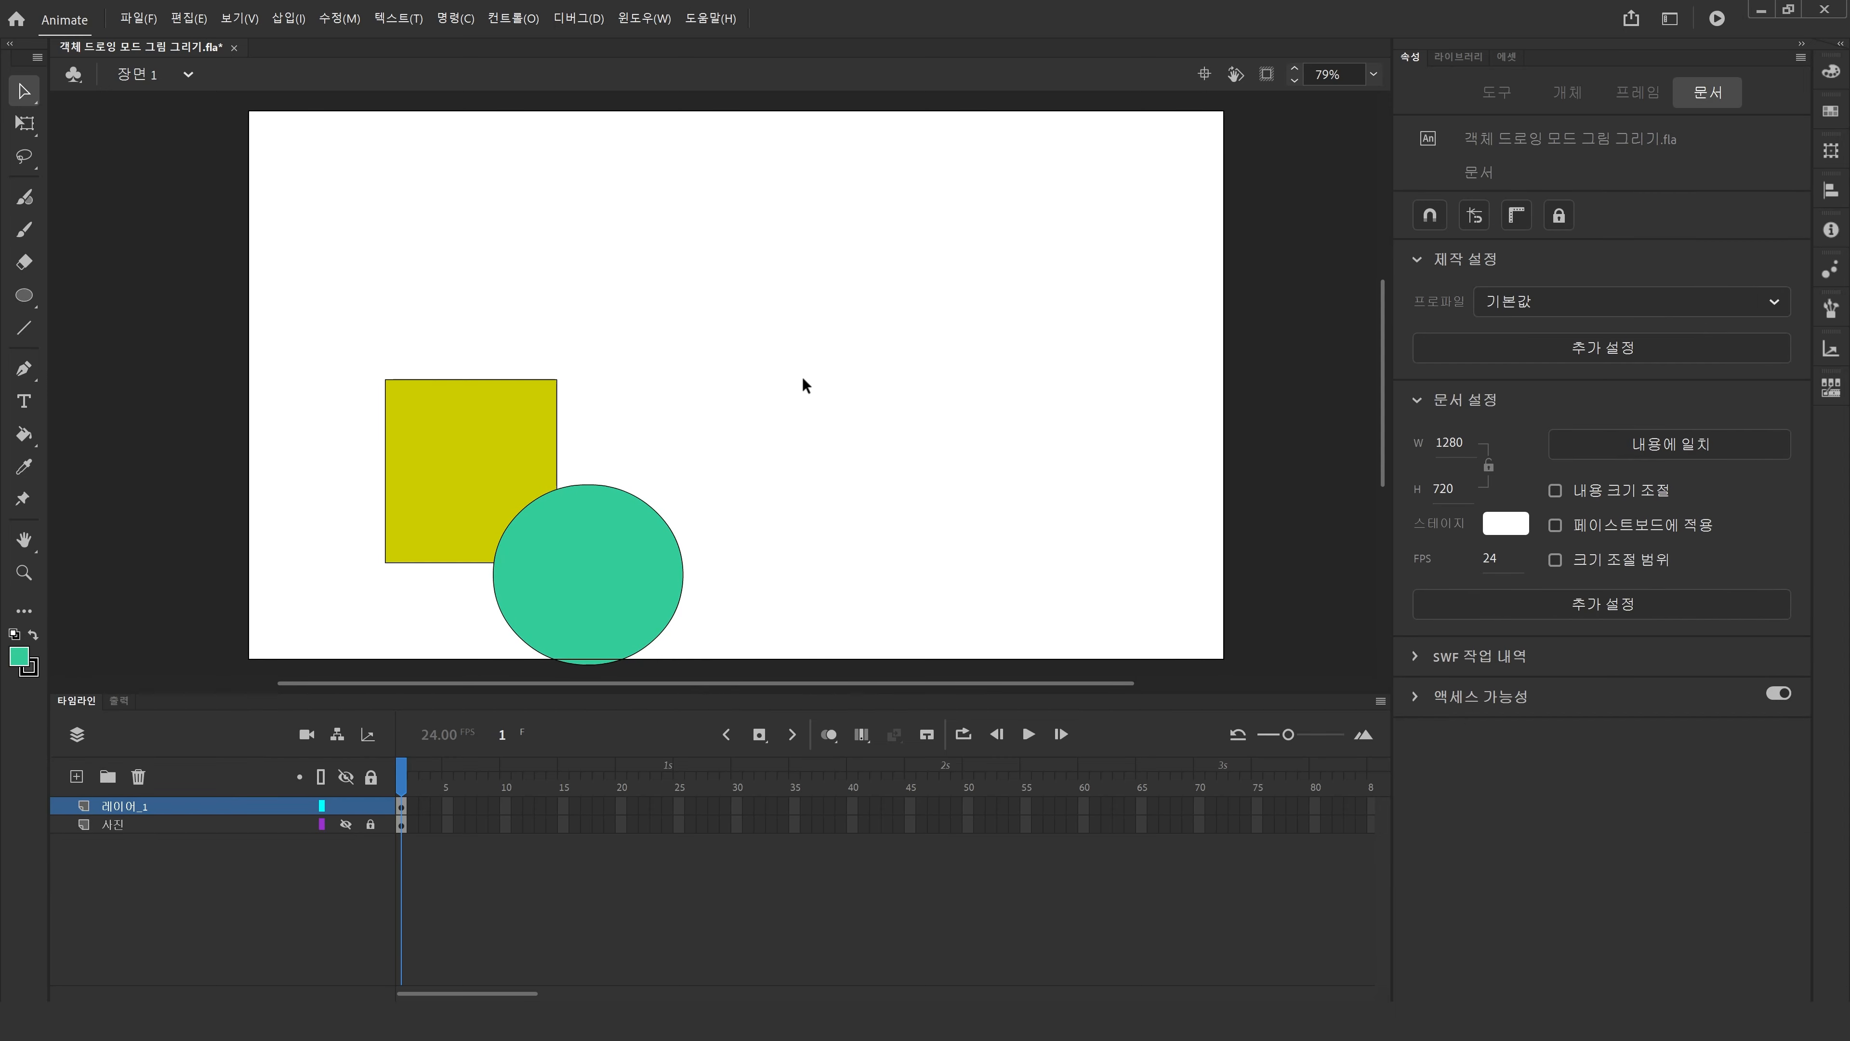
left_click(488, 444)
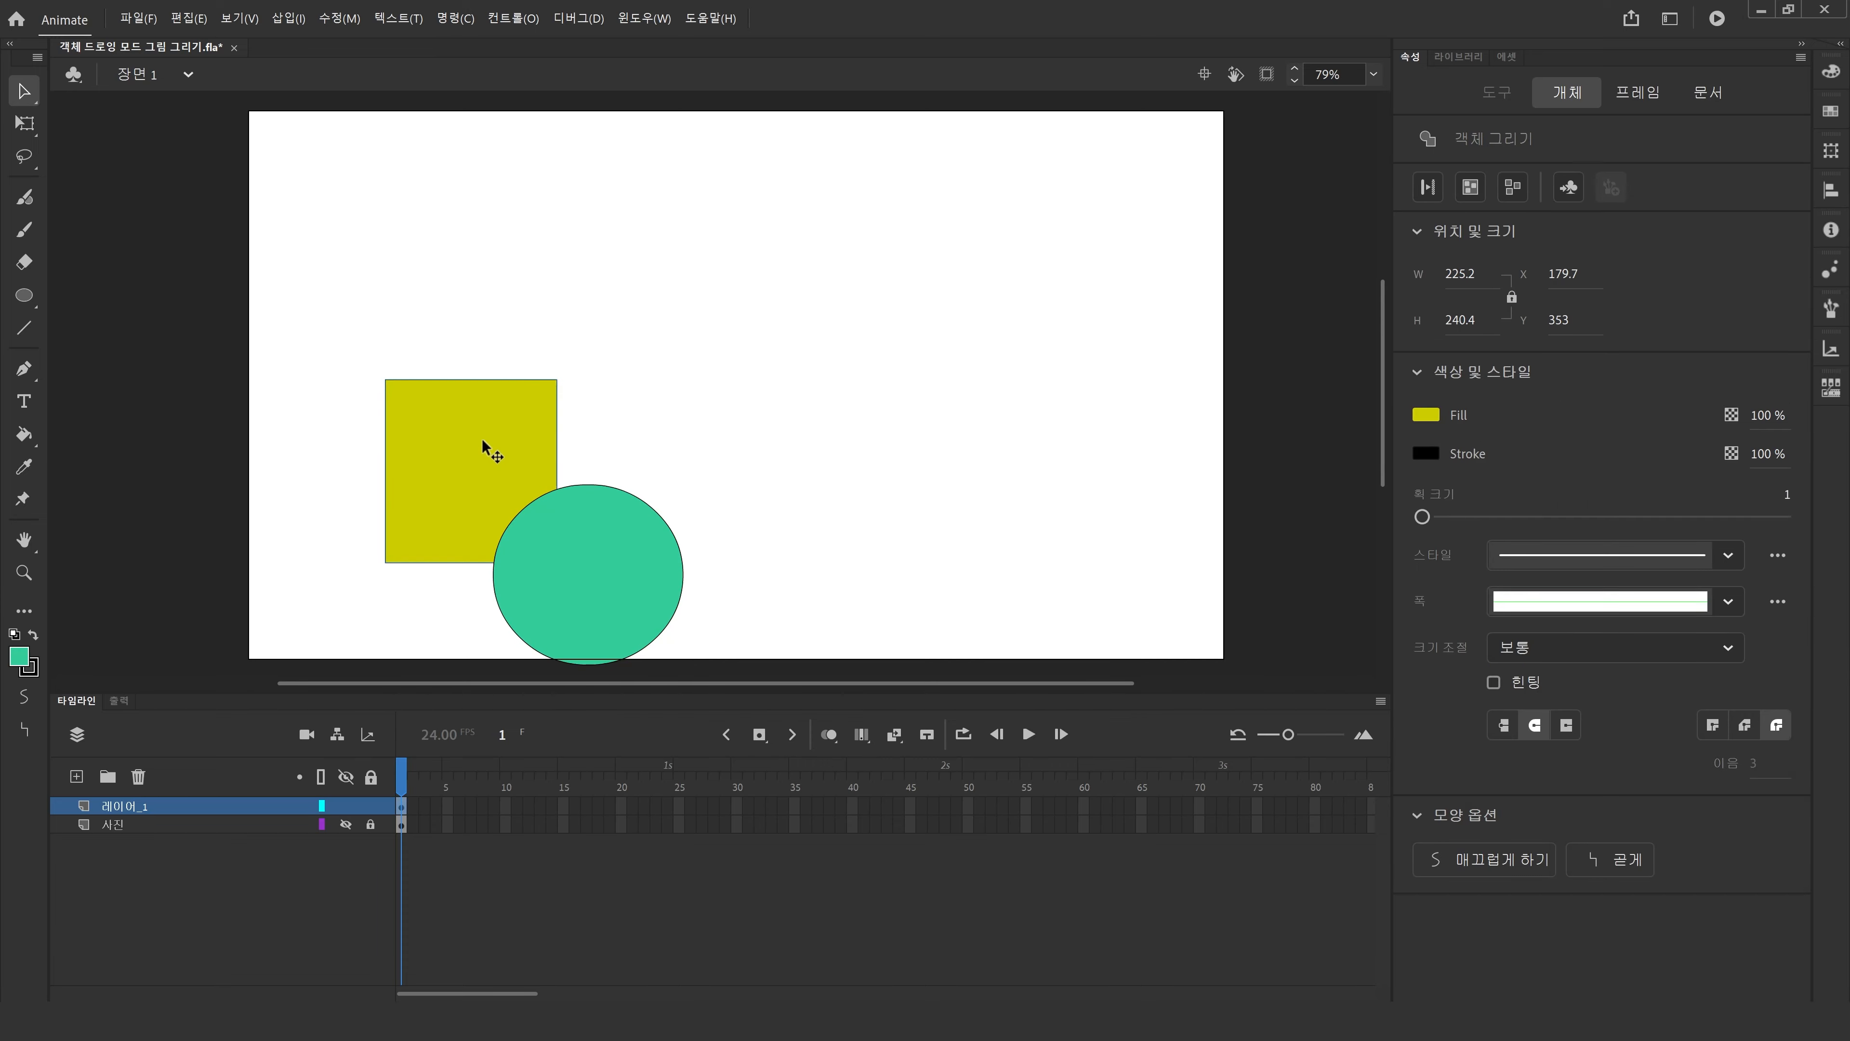
left_click(582, 612)
left_click_drag(591, 612, 945, 476)
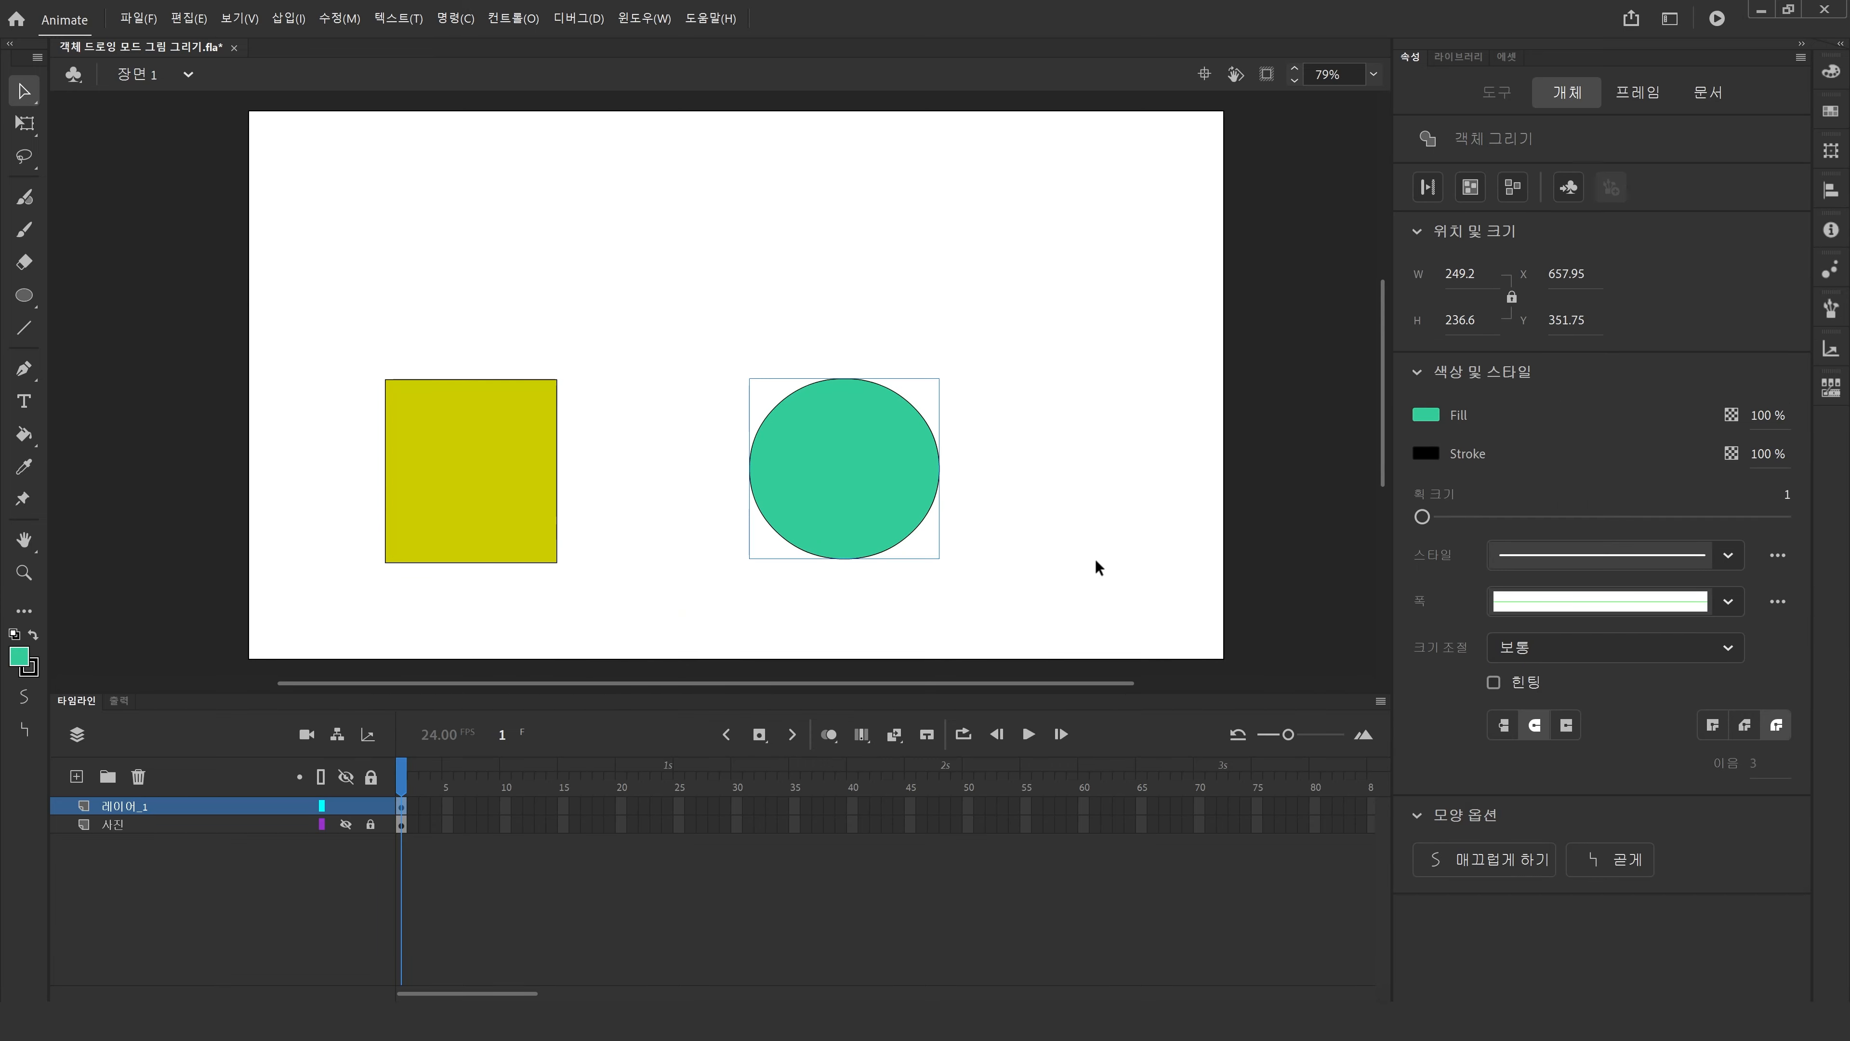
Move the circle and rectangle back together so the circle overlaps the rectangle's lower-right corner.
left_click(503, 433)
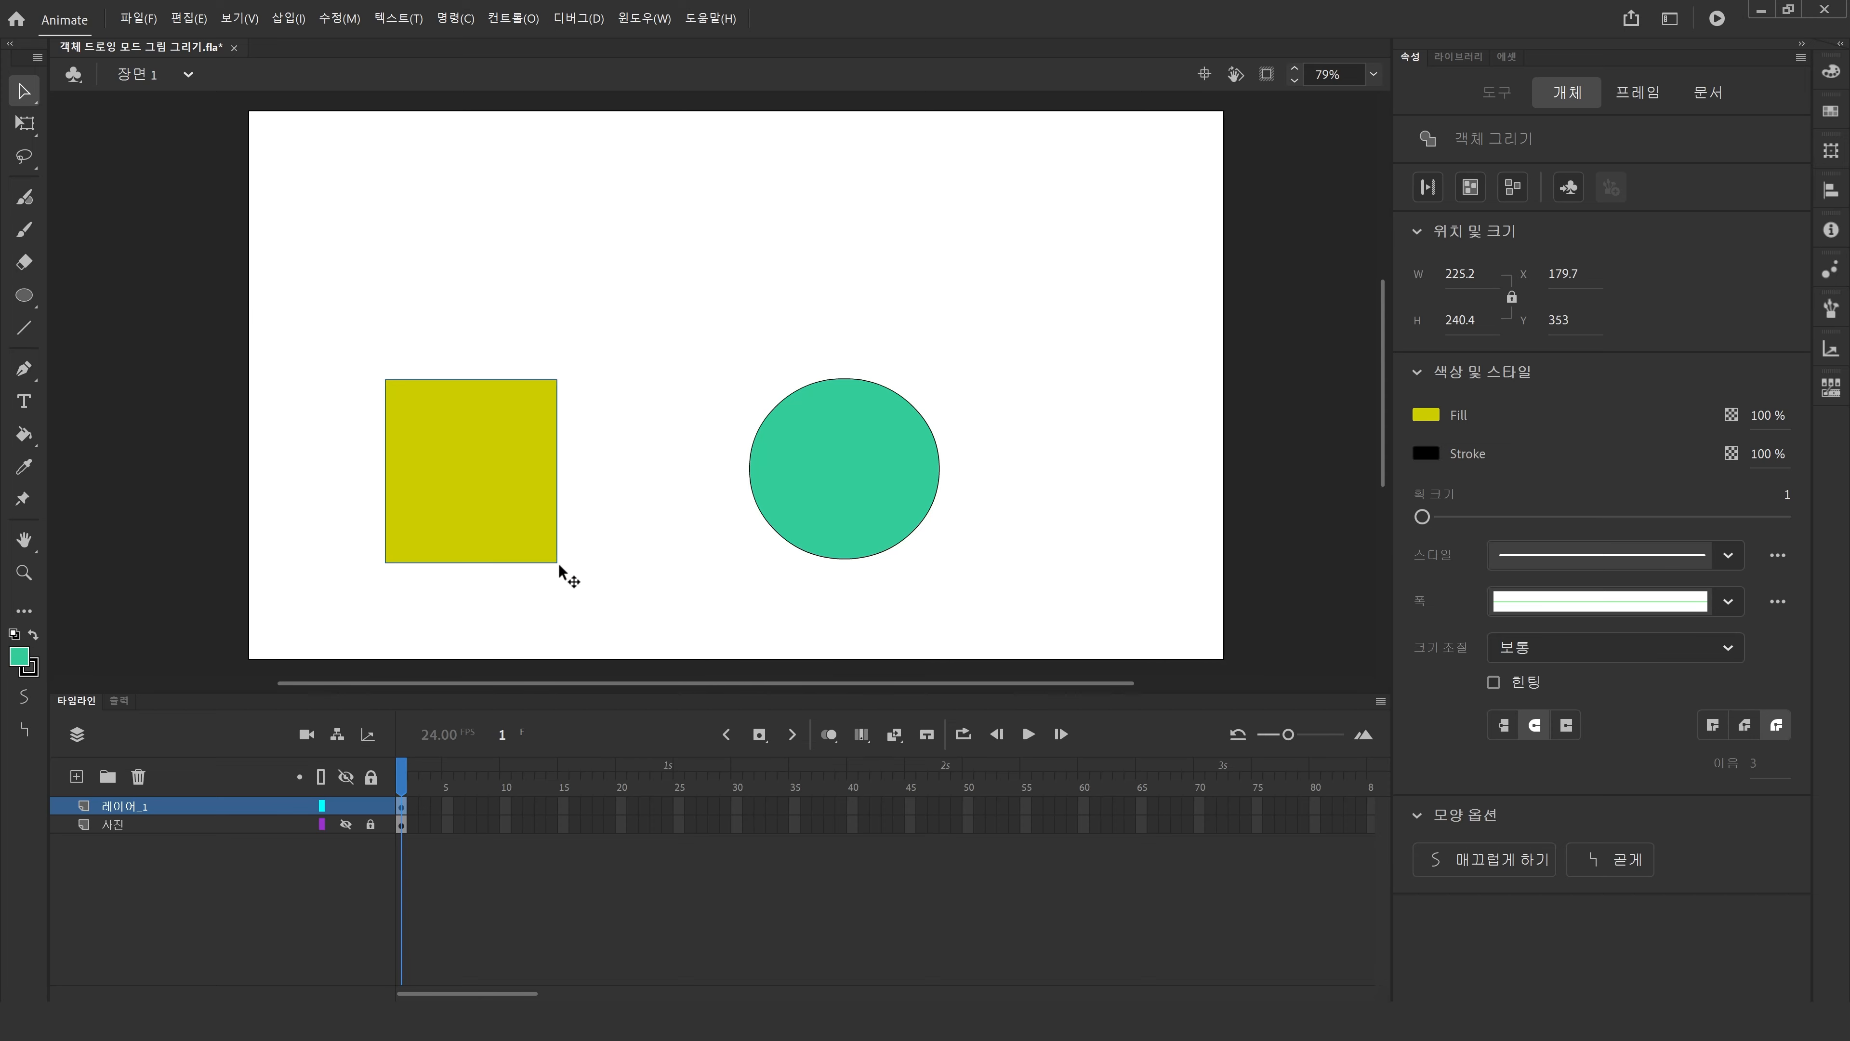
left_click_drag(867, 468, 750, 446)
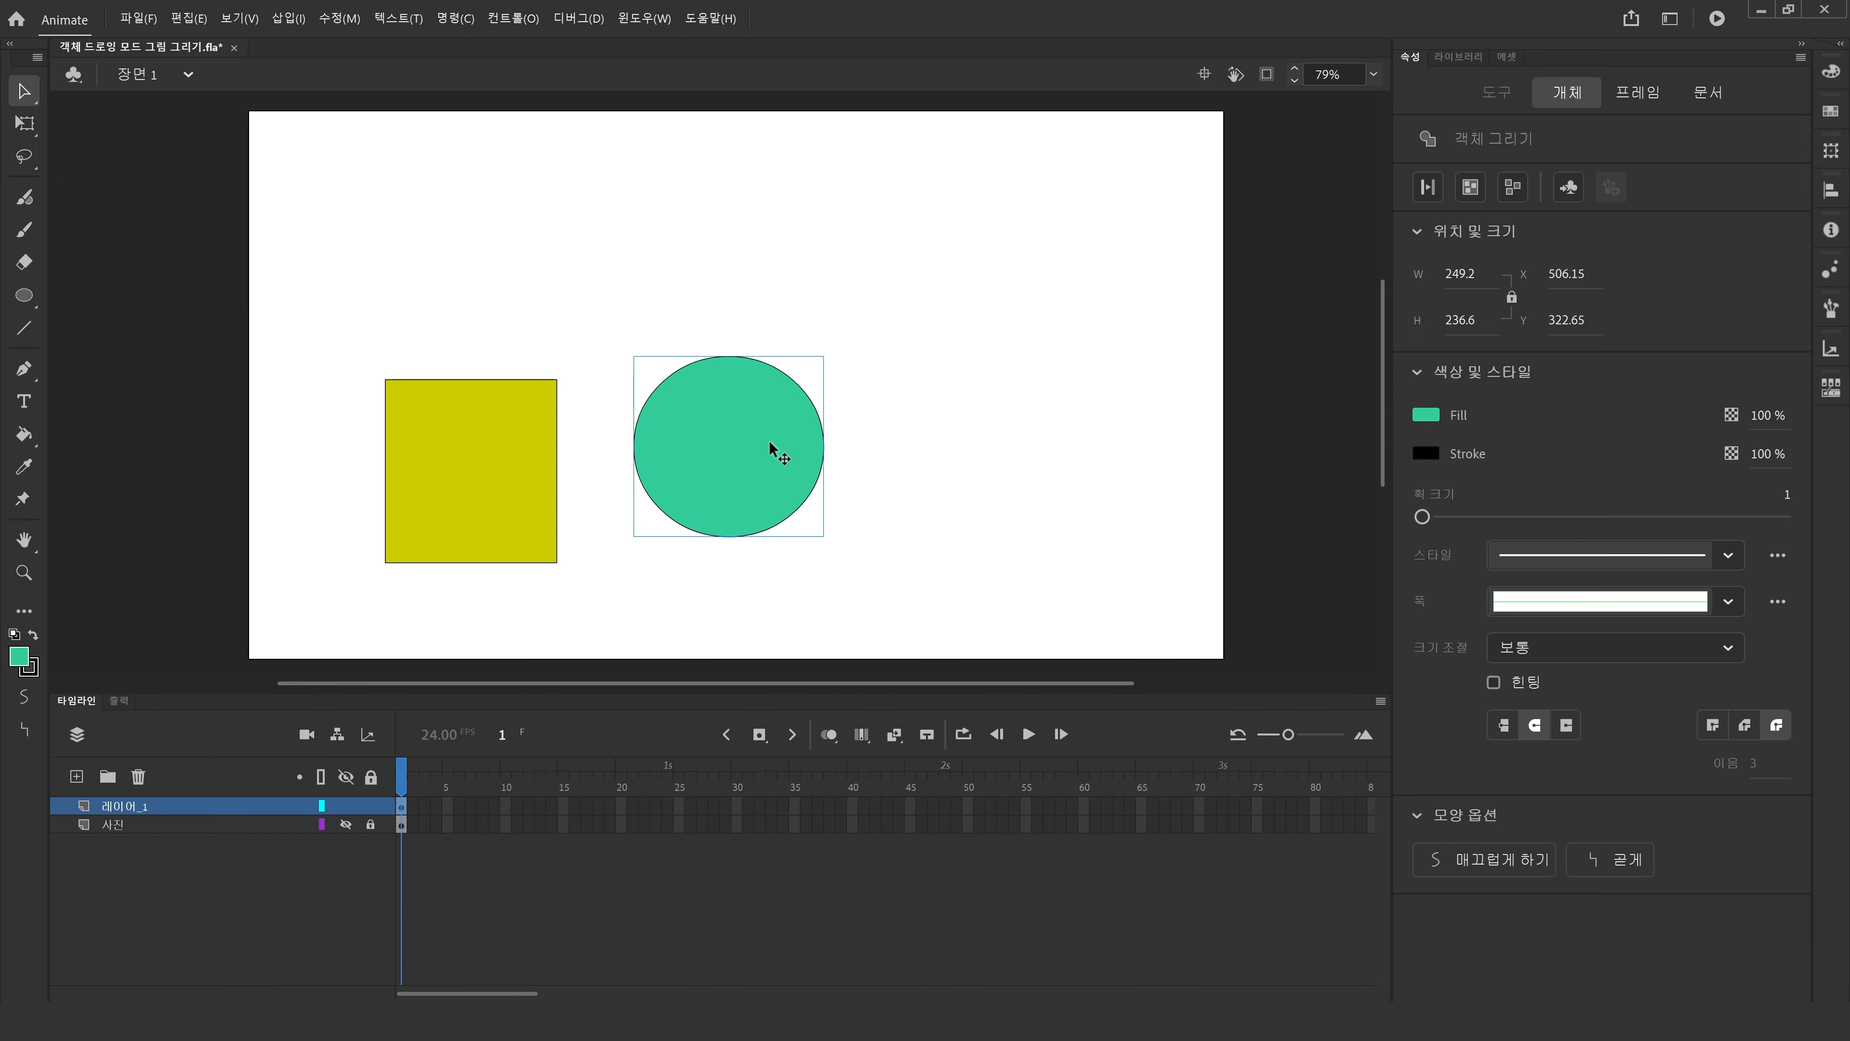
left_click_drag(769, 442, 824, 516)
left_click_drag(824, 516, 562, 536)
left_click(410, 450)
left_click_drag(412, 480, 392, 412)
mouse_move(541, 487)
left_mouse_down()
mouse_move(468, 479)
mouse_move(552, 515)
left_mouse_up()
Send the circle to the back behind the rectangle.
right_click(507, 526)
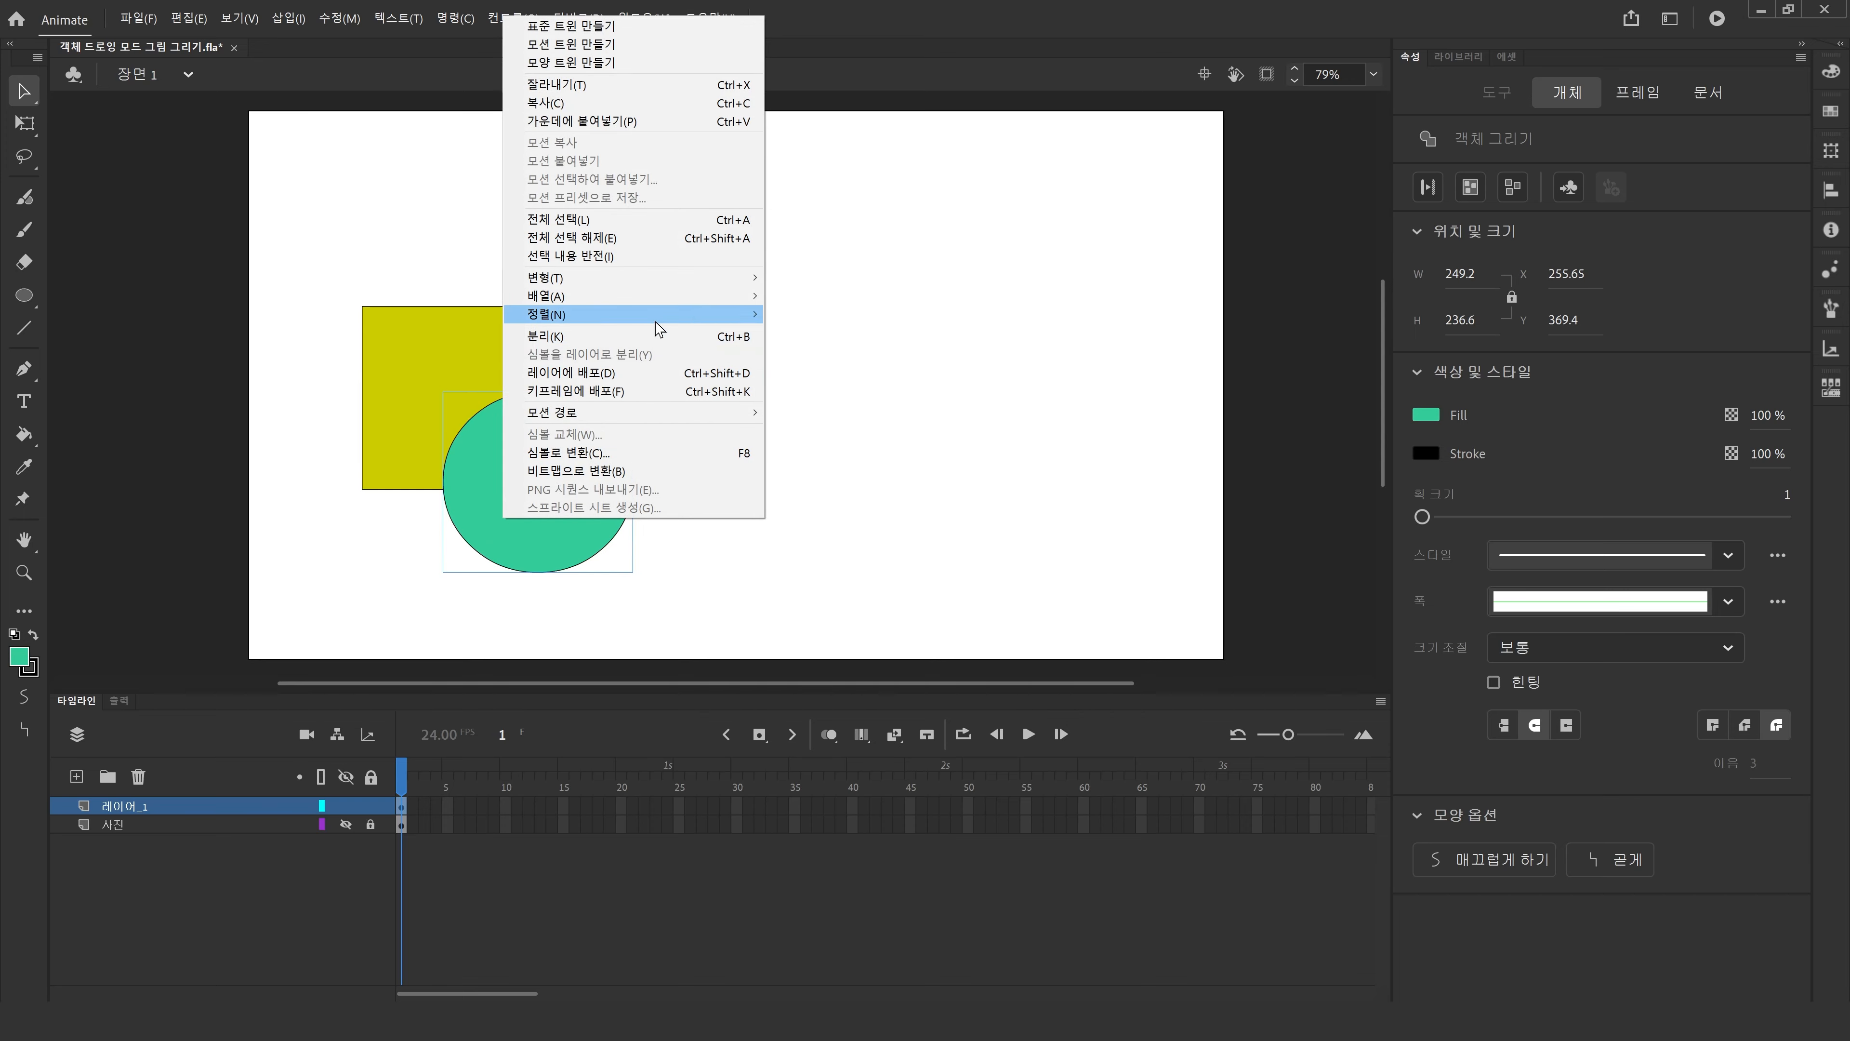
mouse_move(656, 321)
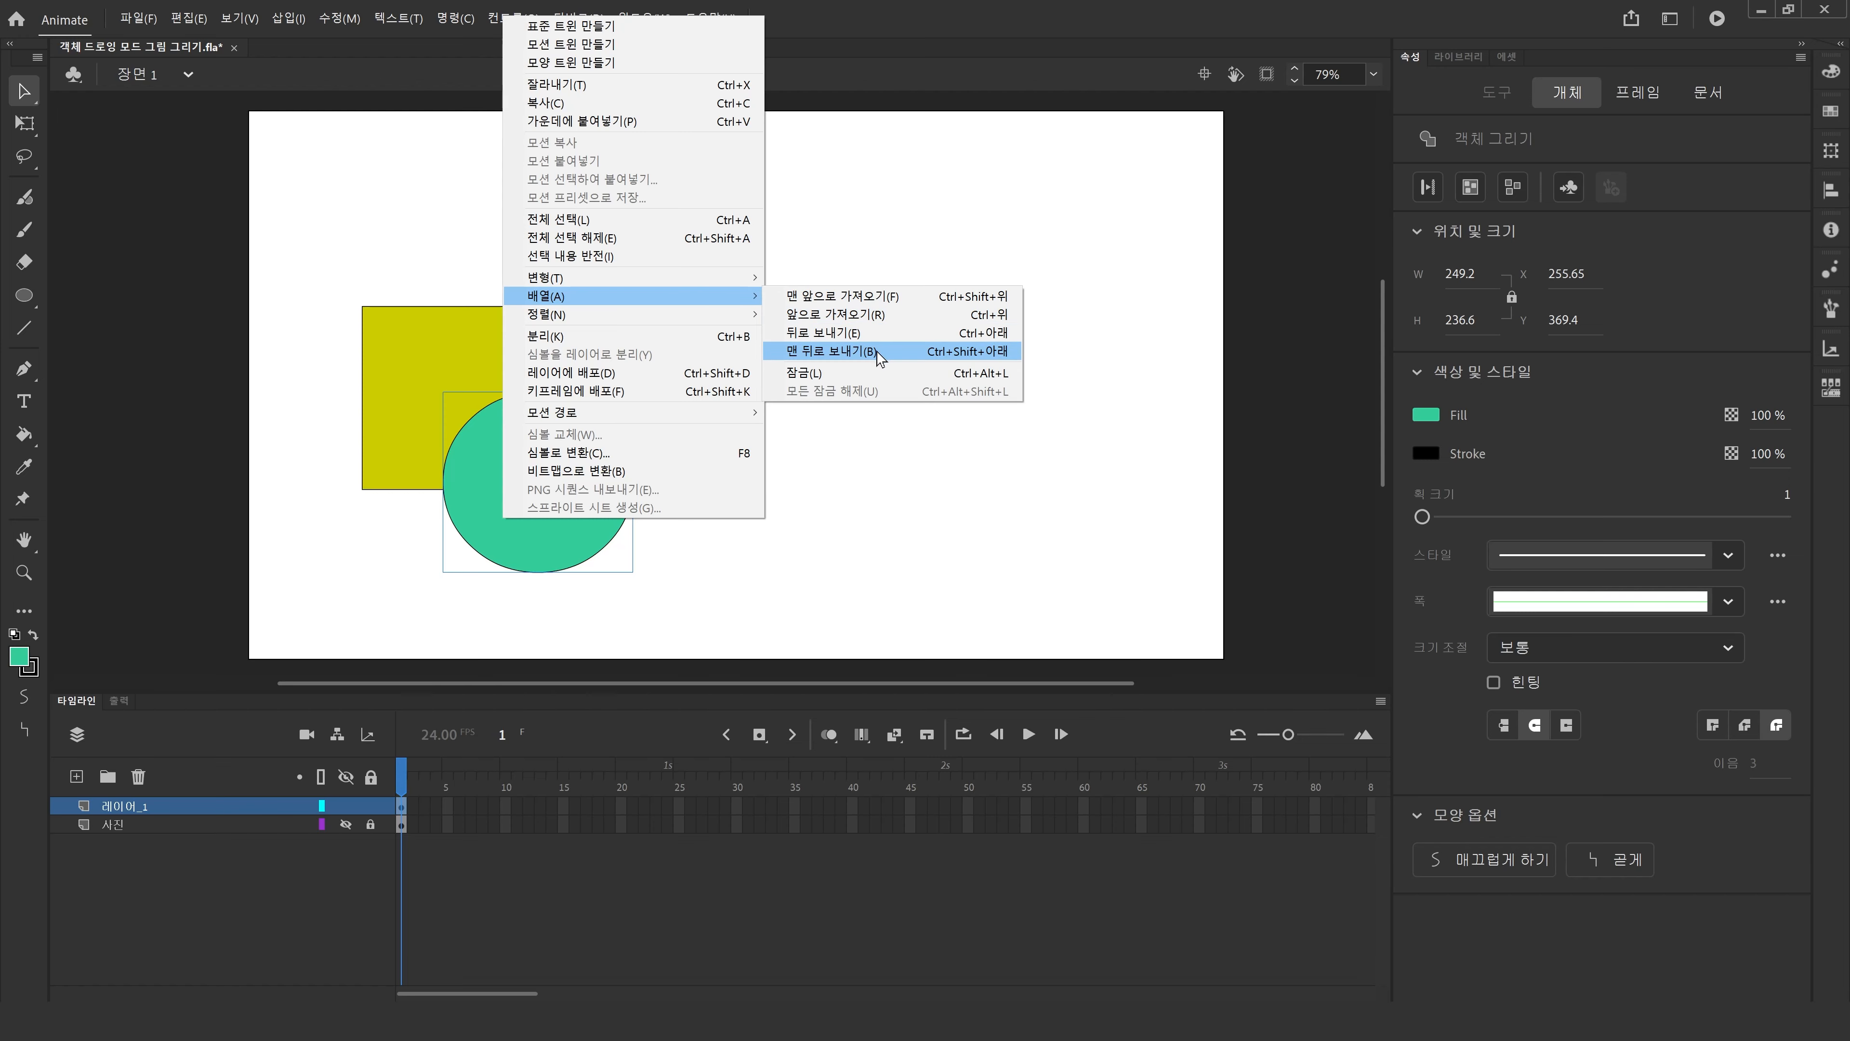
left_click(880, 352)
left_click(821, 426)
Select the rectangle and shift it slightly over the circle.
left_click(455, 442)
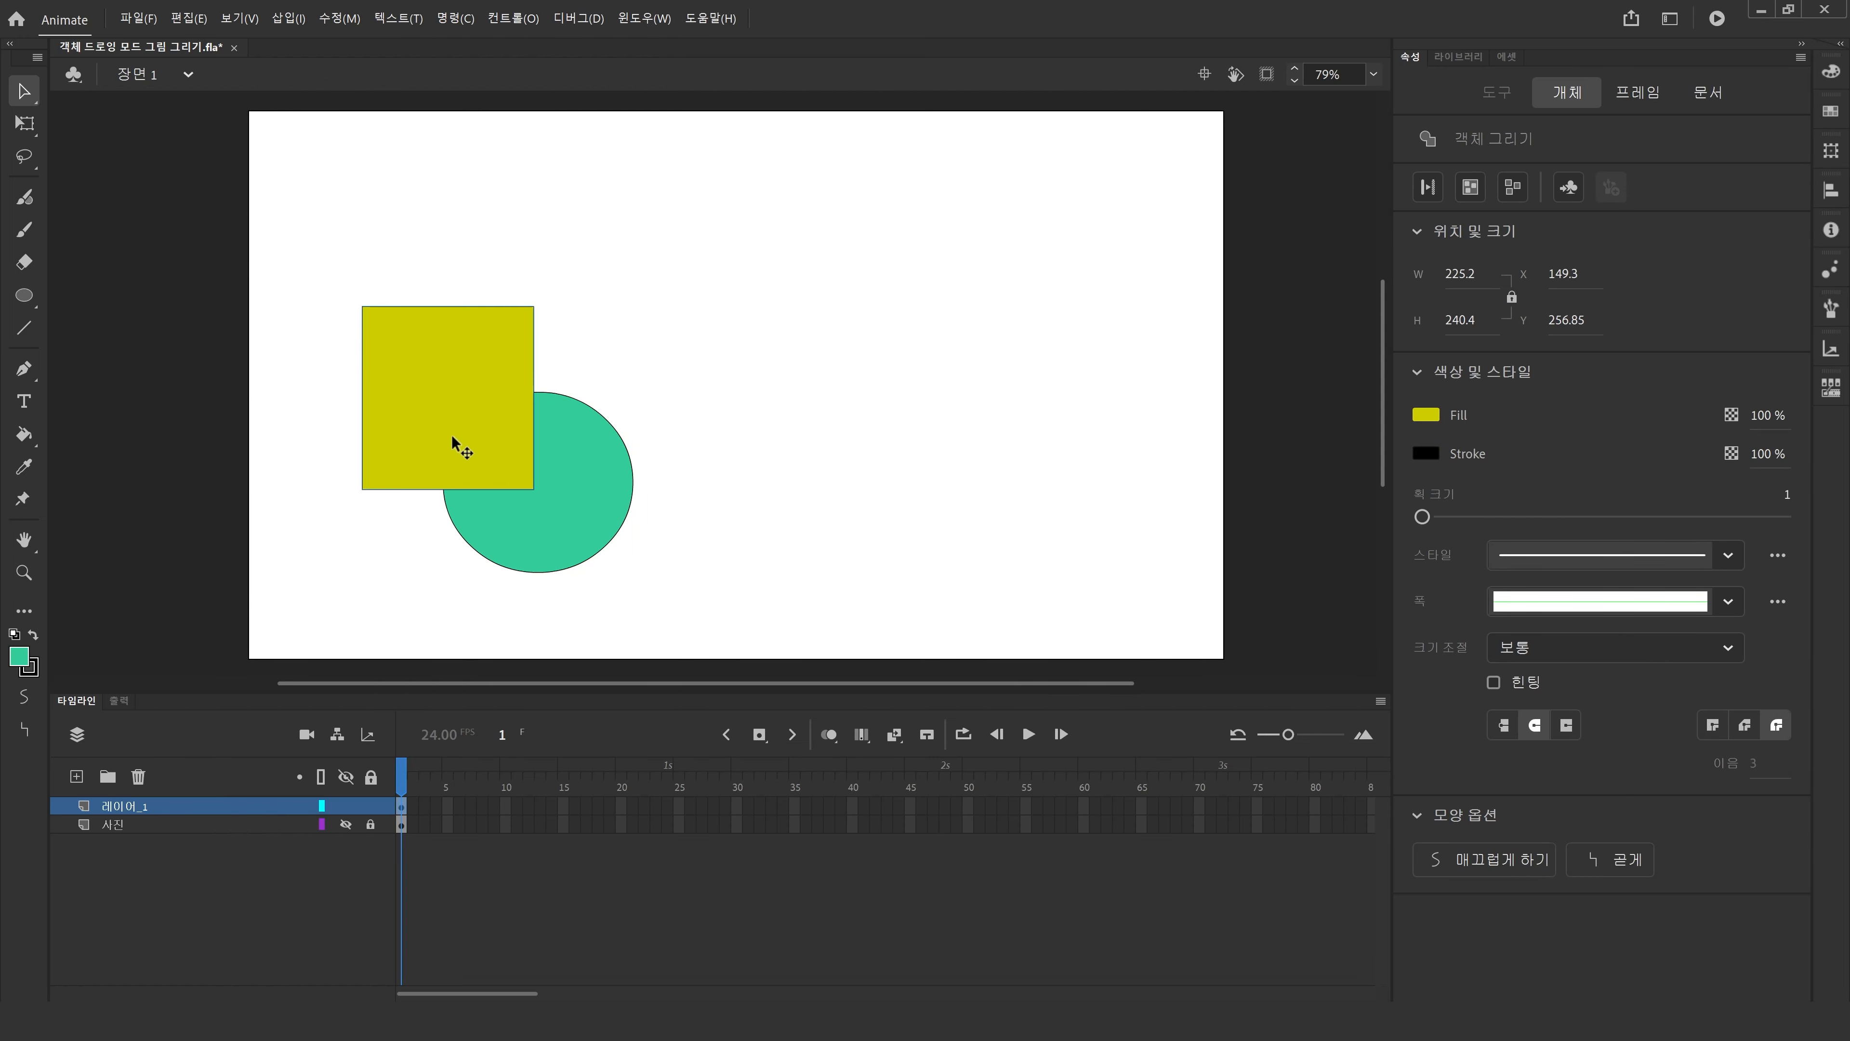
mouse_move(454, 442)
left_mouse_down()
mouse_move(341, 502)
mouse_move(465, 444)
left_mouse_up()
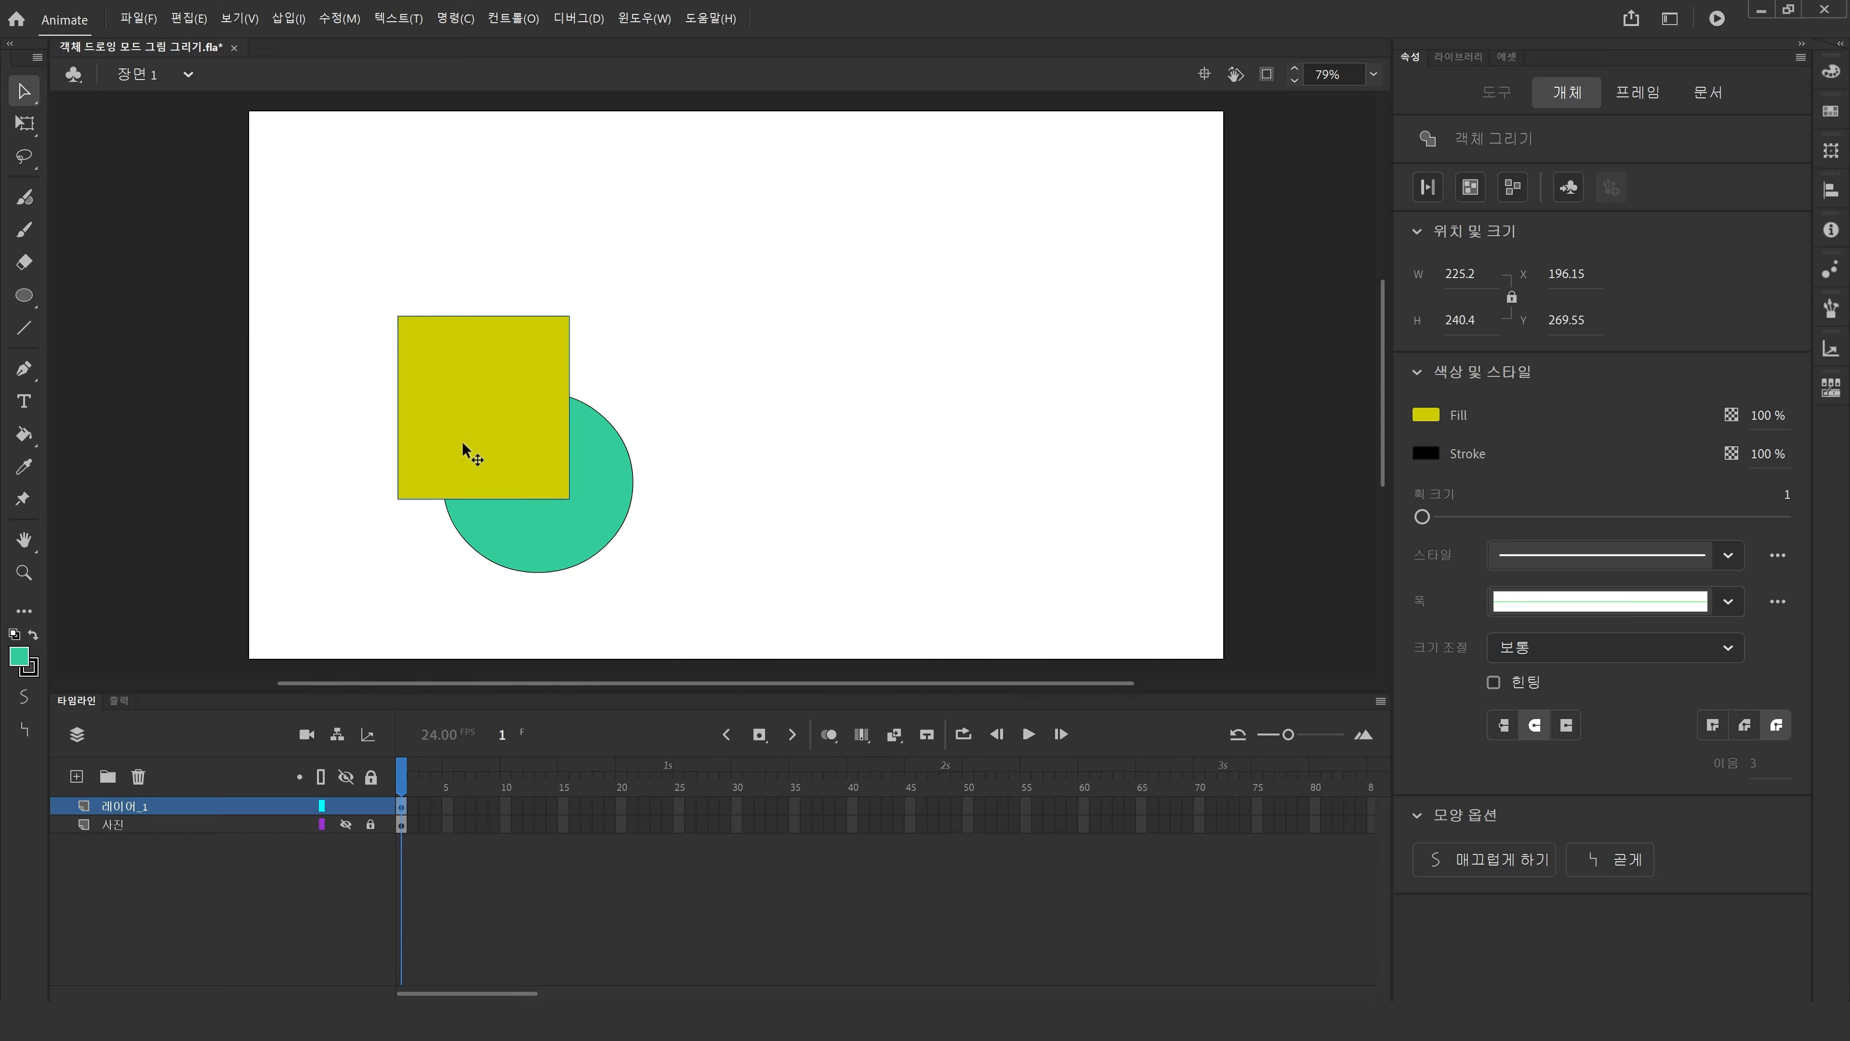
left_click_drag(463, 446, 425, 388)
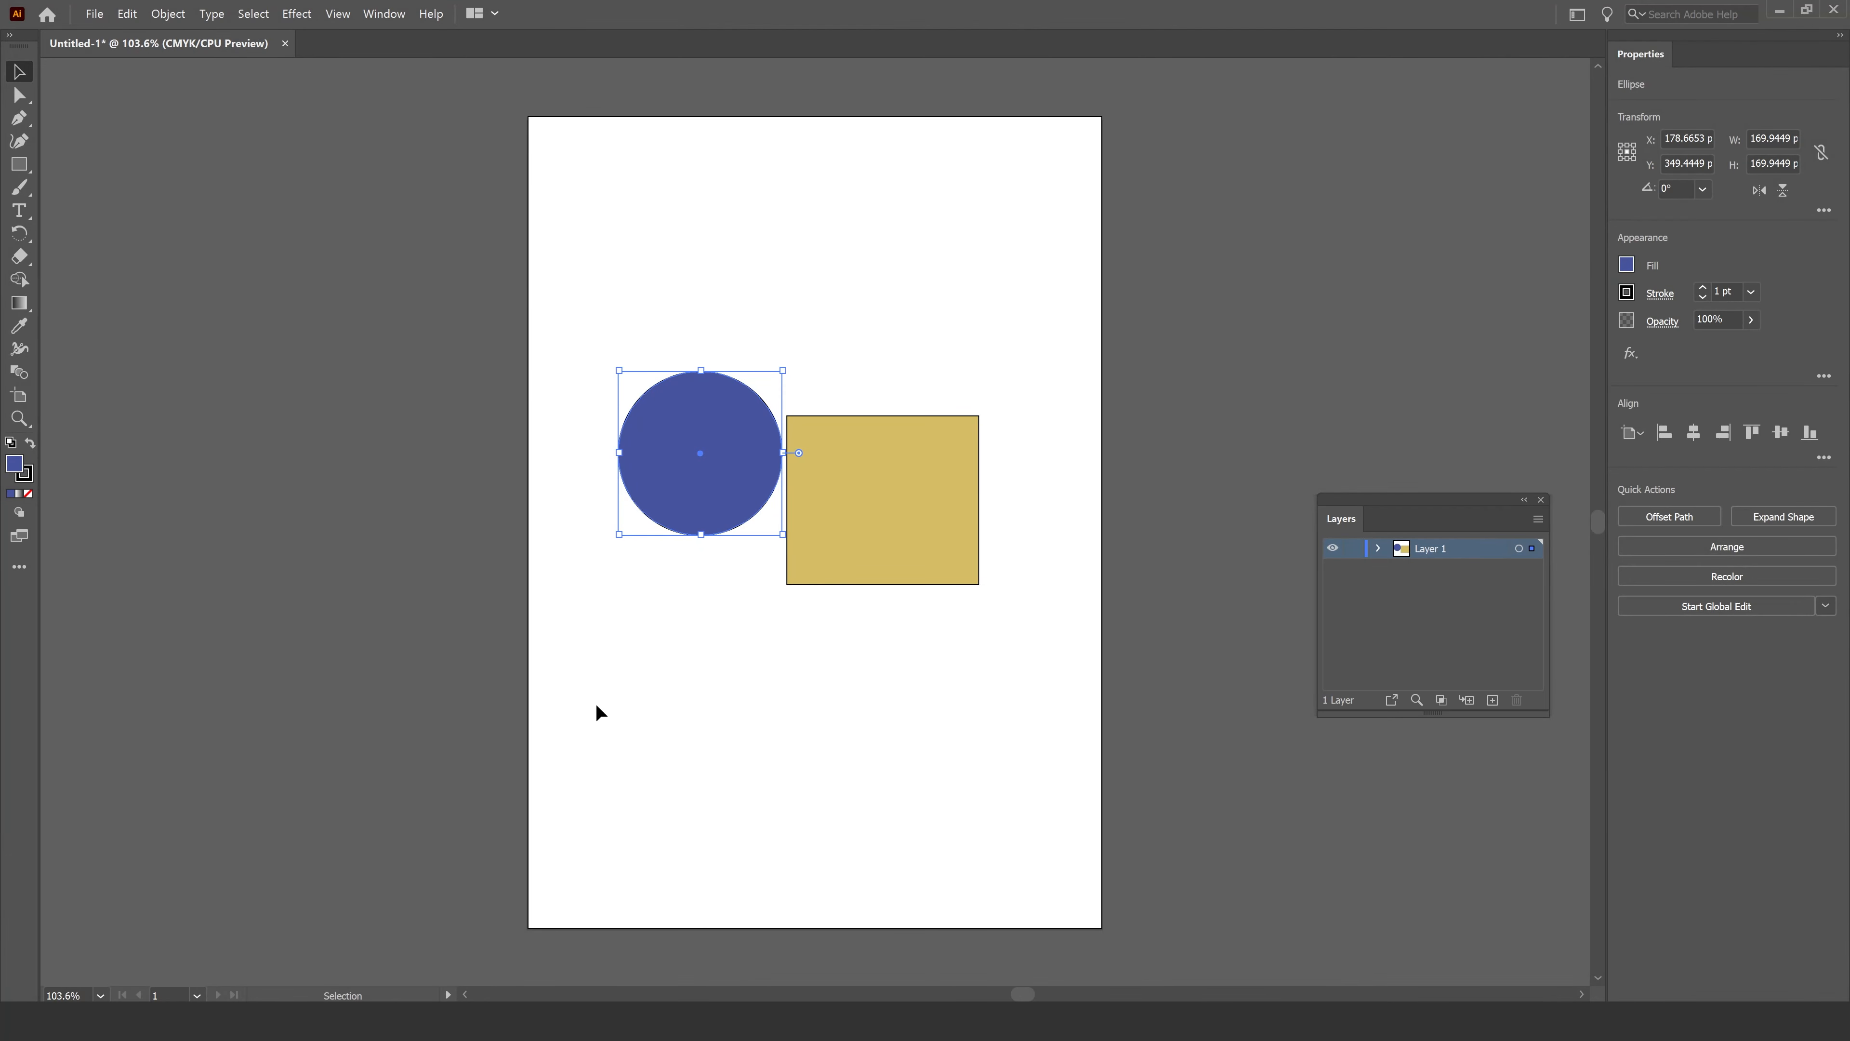
In Illustrator, move the blue circle down and the gold rectangle up so they no longer overlap.
left_click(641, 721)
left_click_drag(705, 495, 700, 701)
left_click_drag(886, 518, 794, 477)
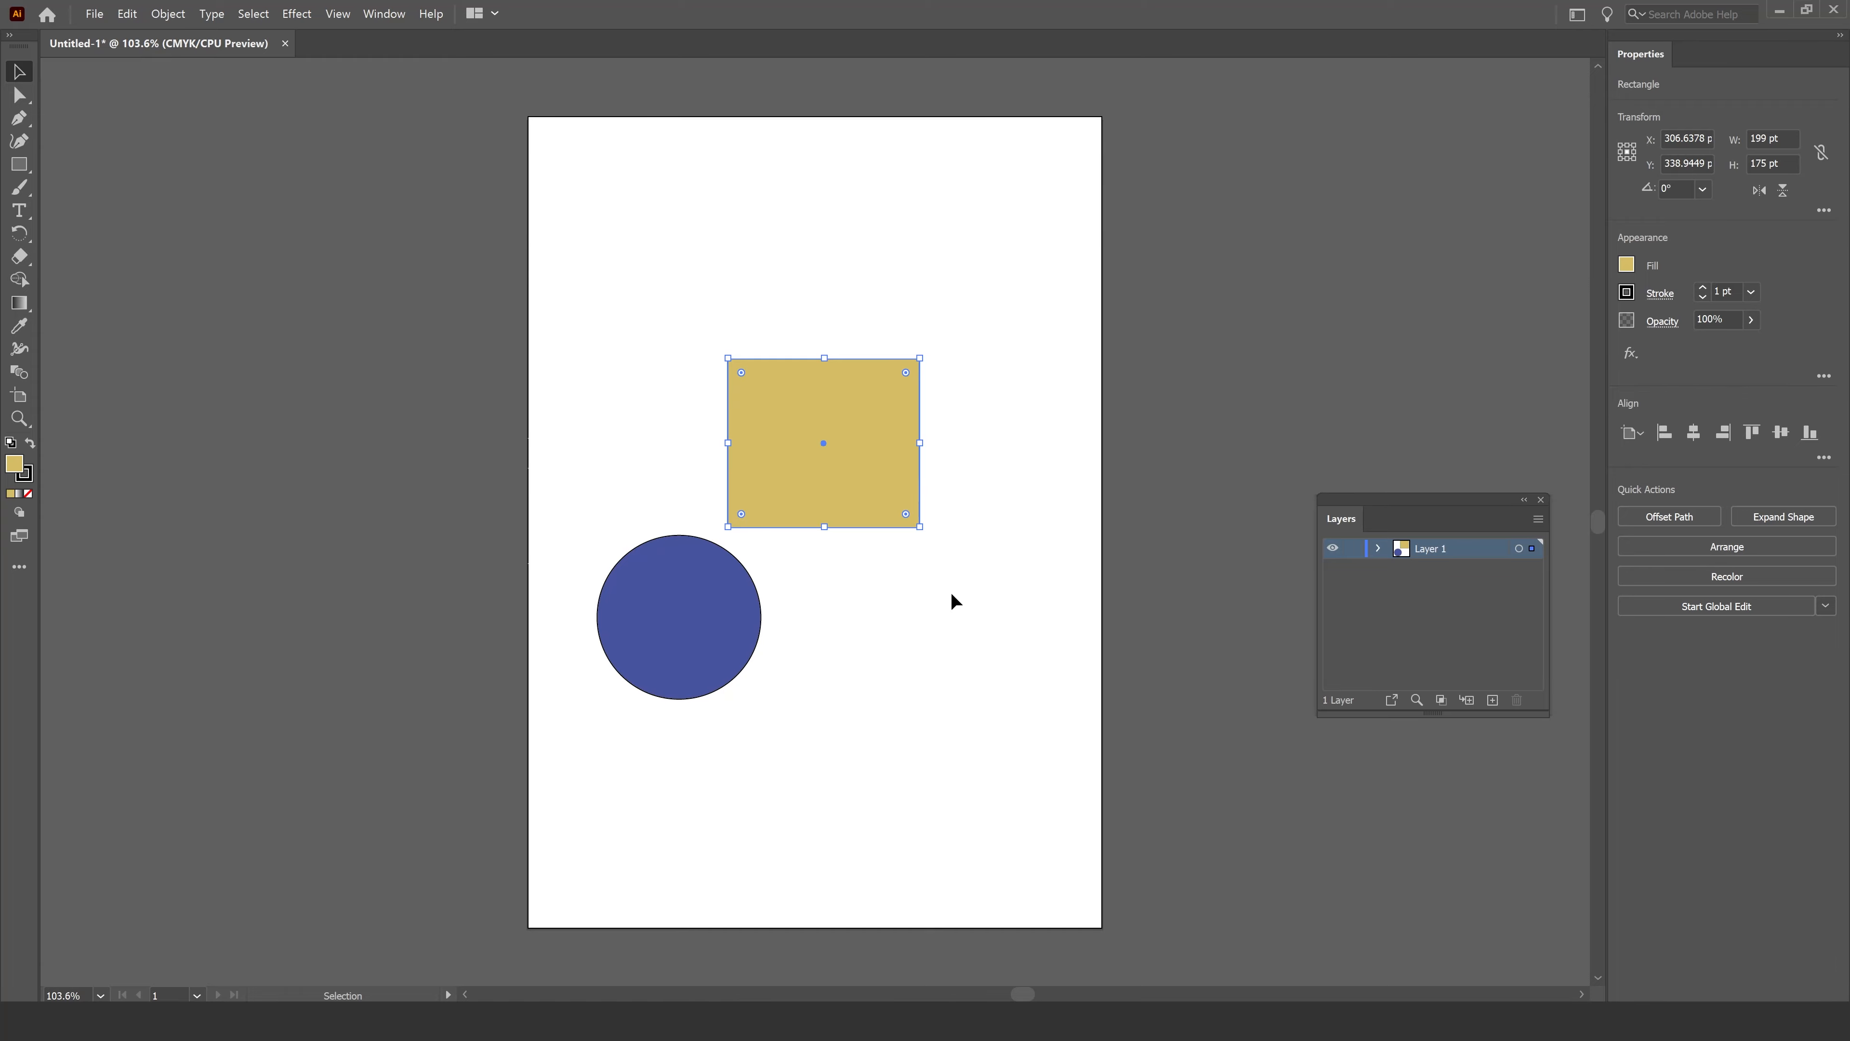
Back in Animate, drag the rectangle toward the circle and undo the move.
left_click(1781, 10)
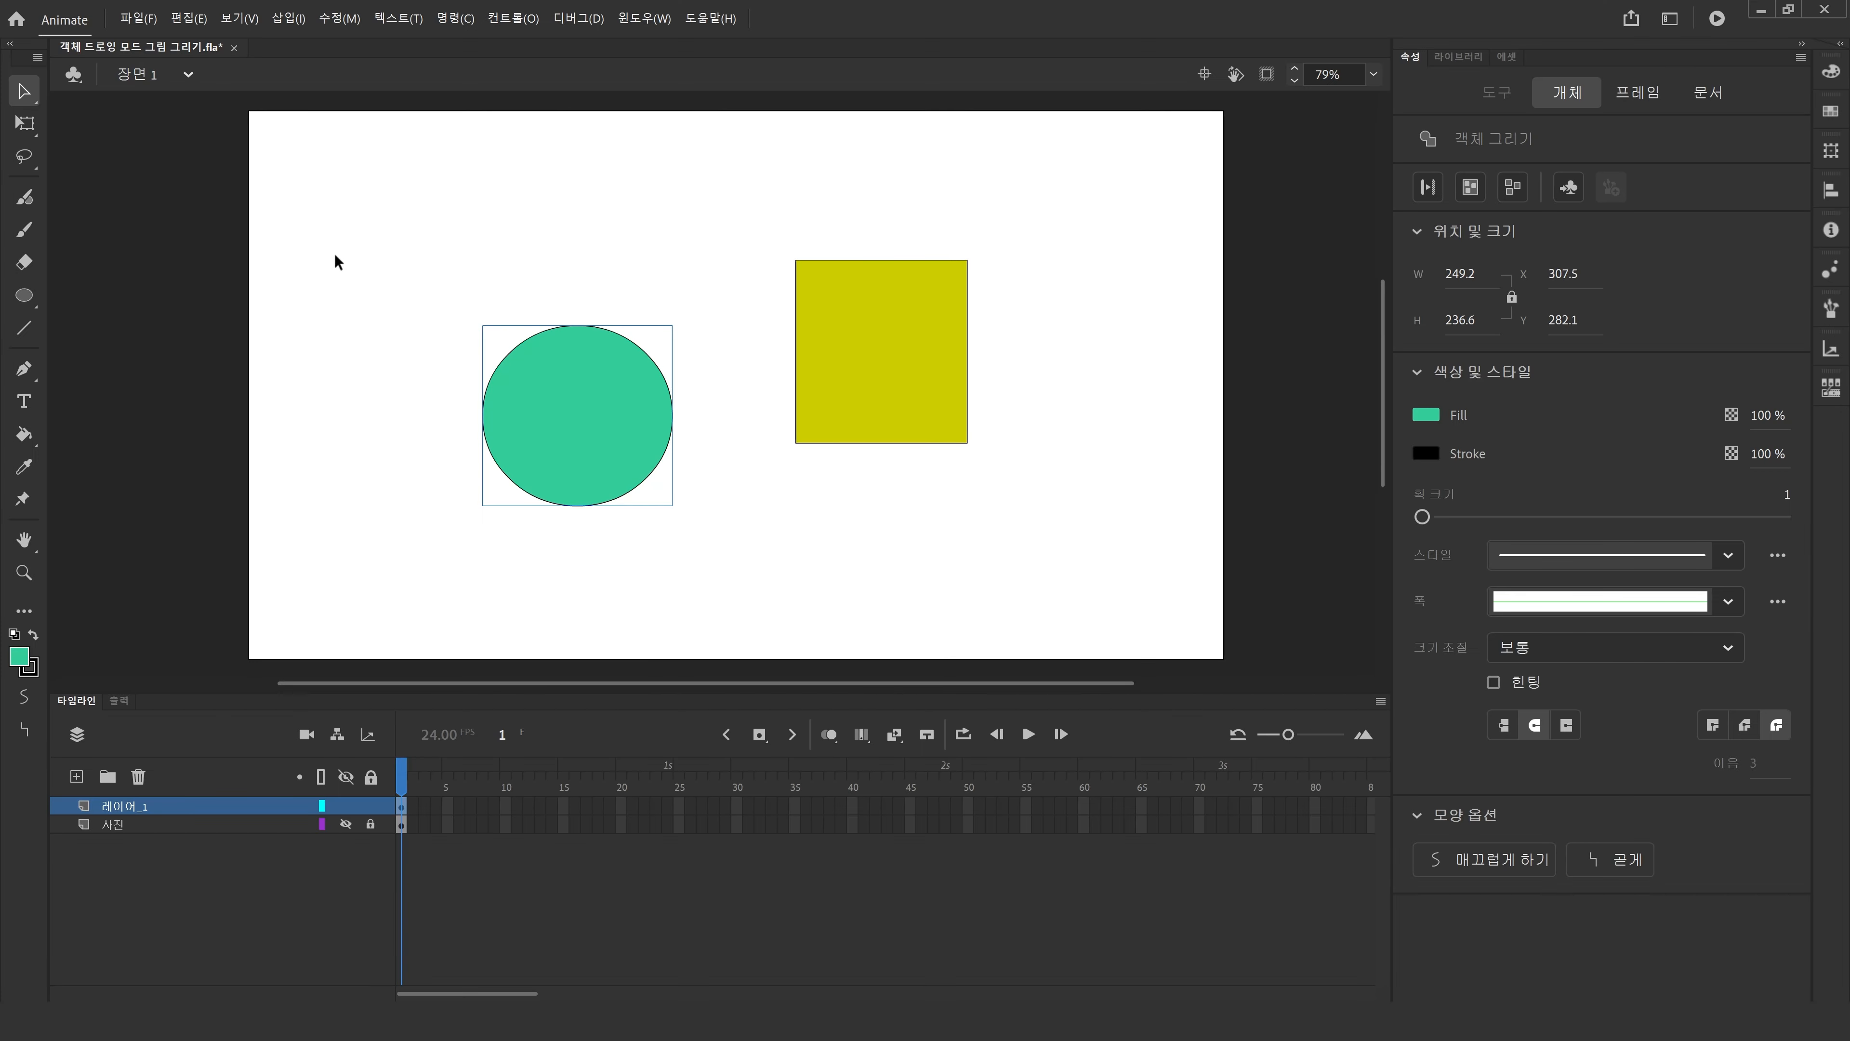
left_click_drag(838, 397, 710, 404)
key("ctrl+z")
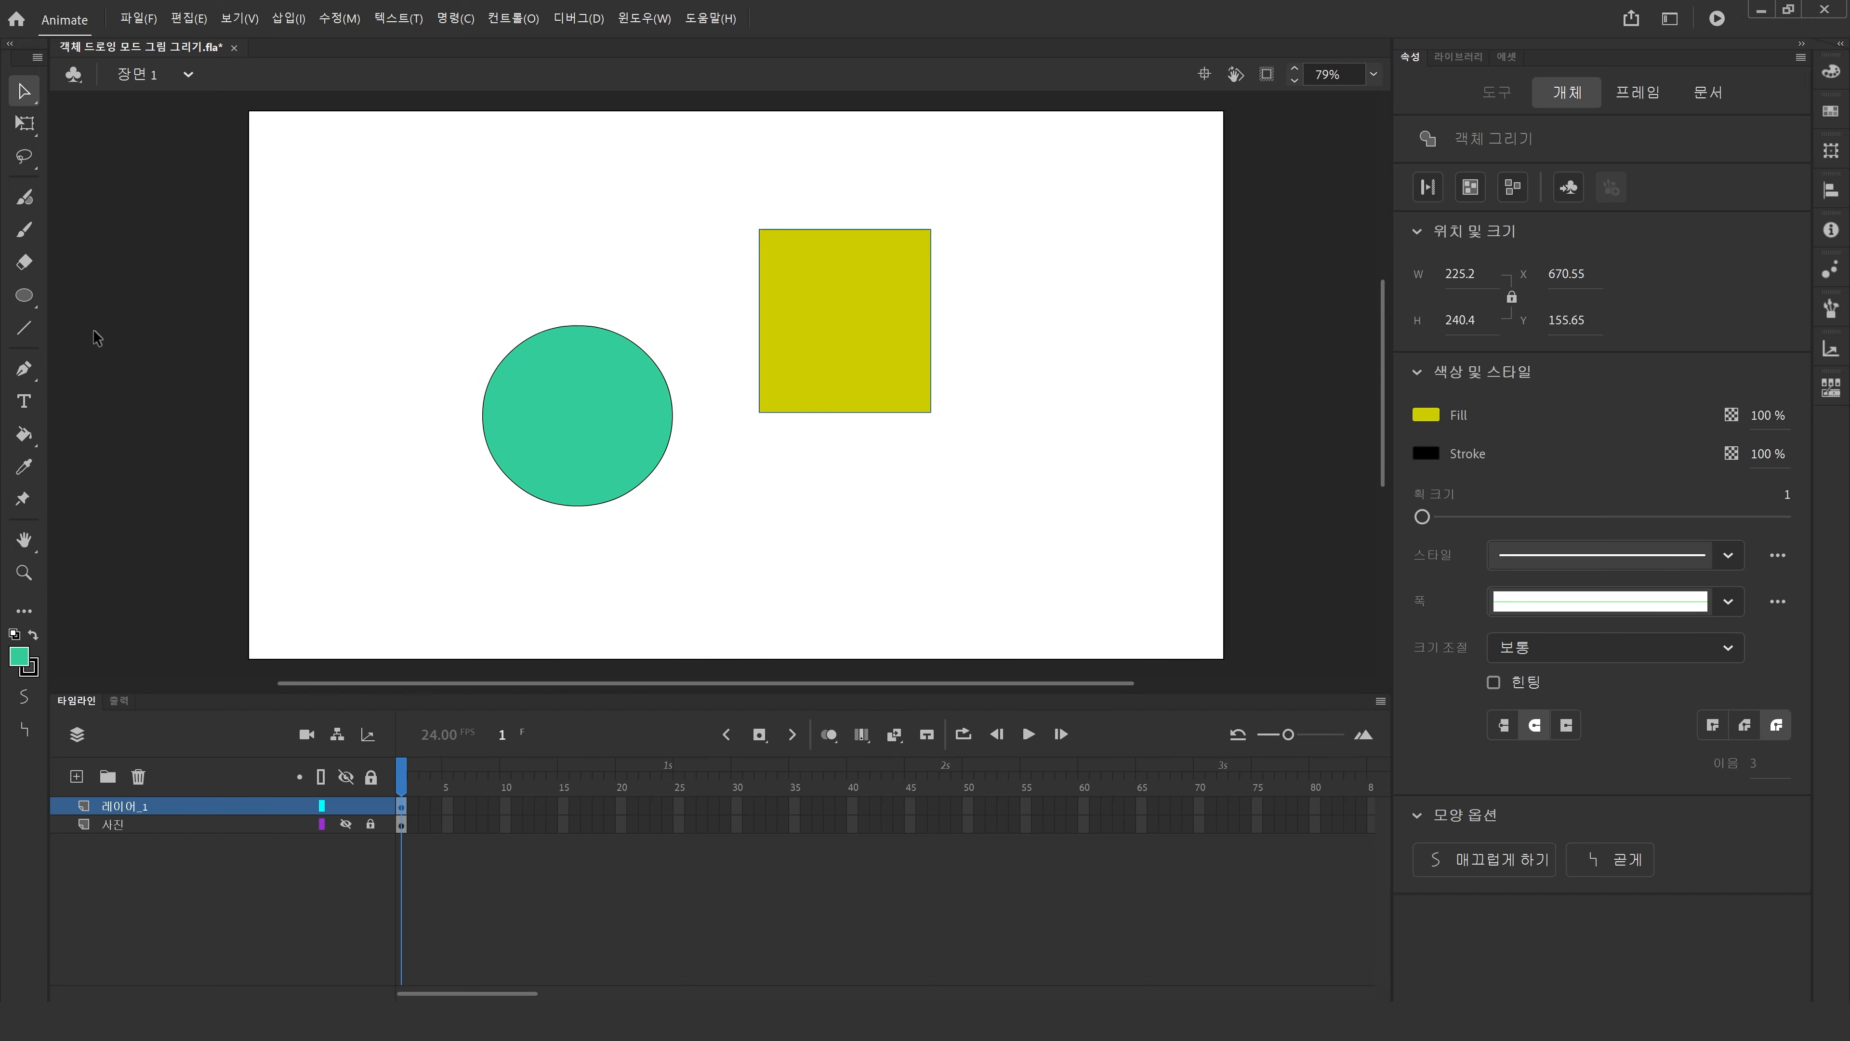
Erase a curved stroke through the top of the circle with the Eraser tool.
left_click(24, 263)
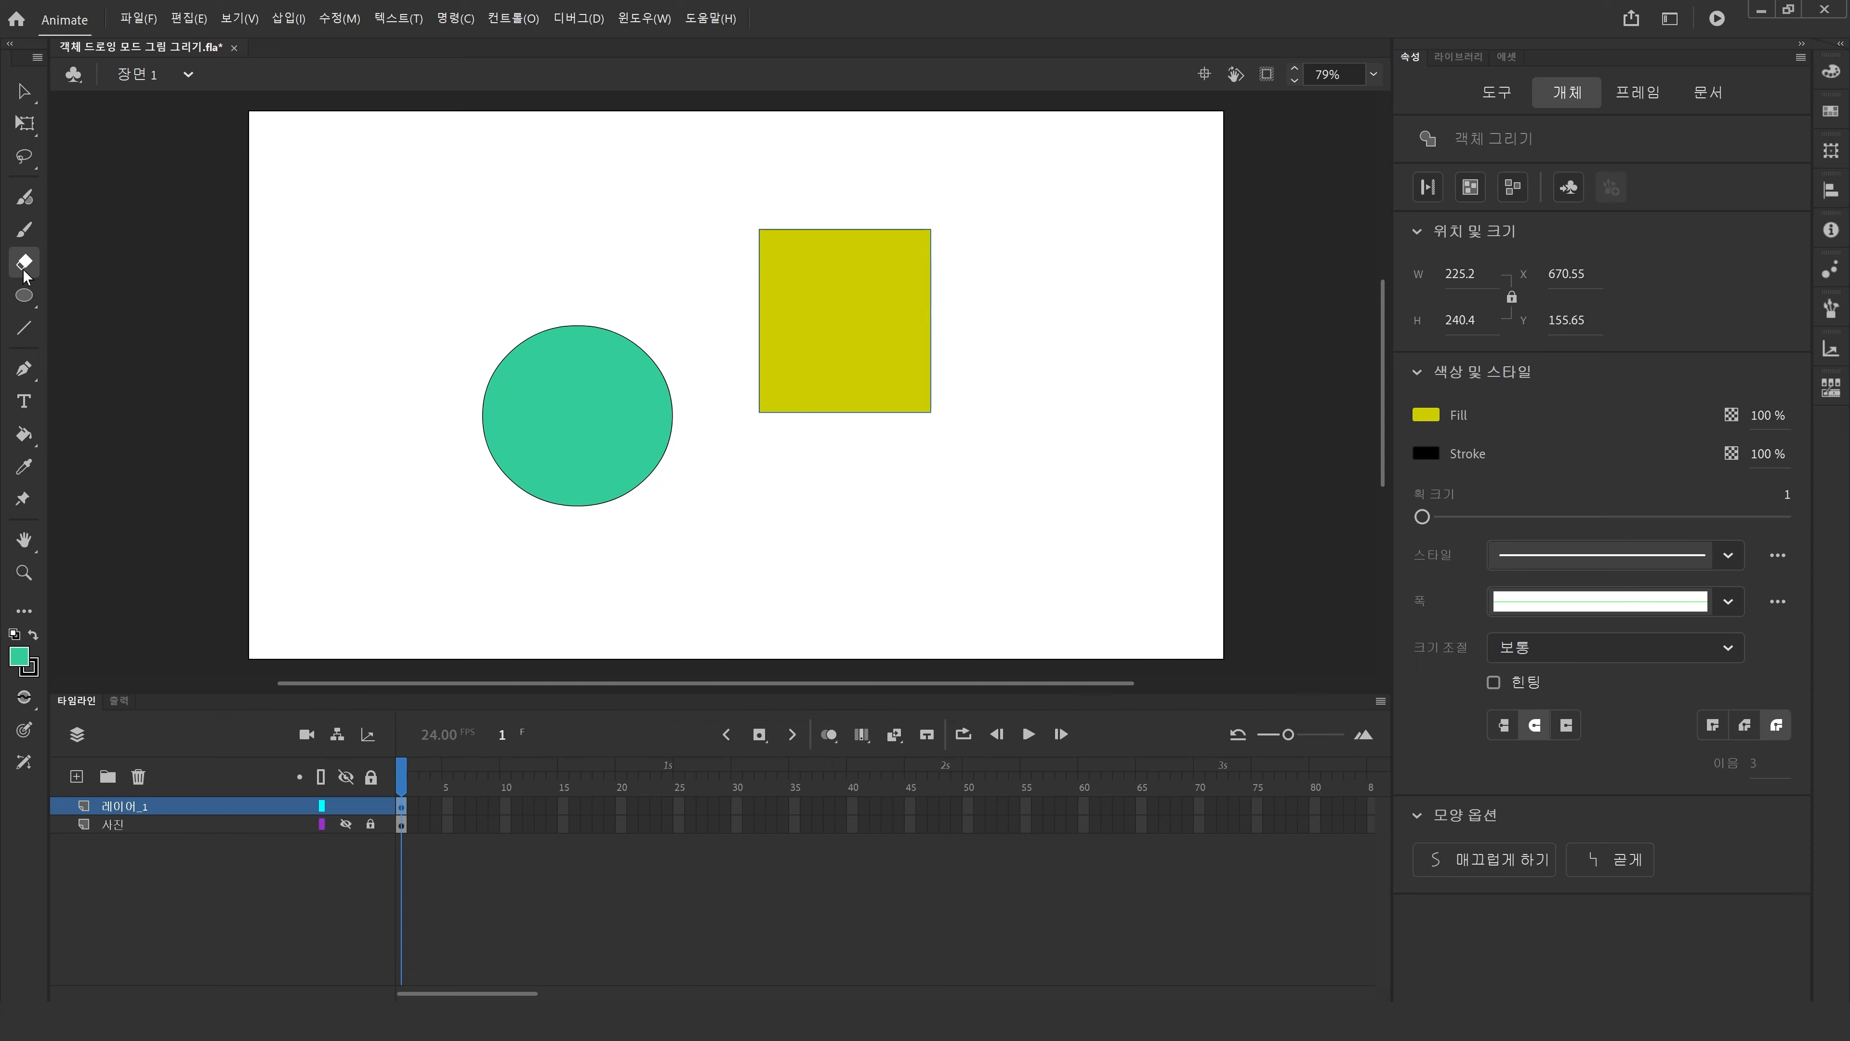
left_click_drag(501, 329, 572, 396)
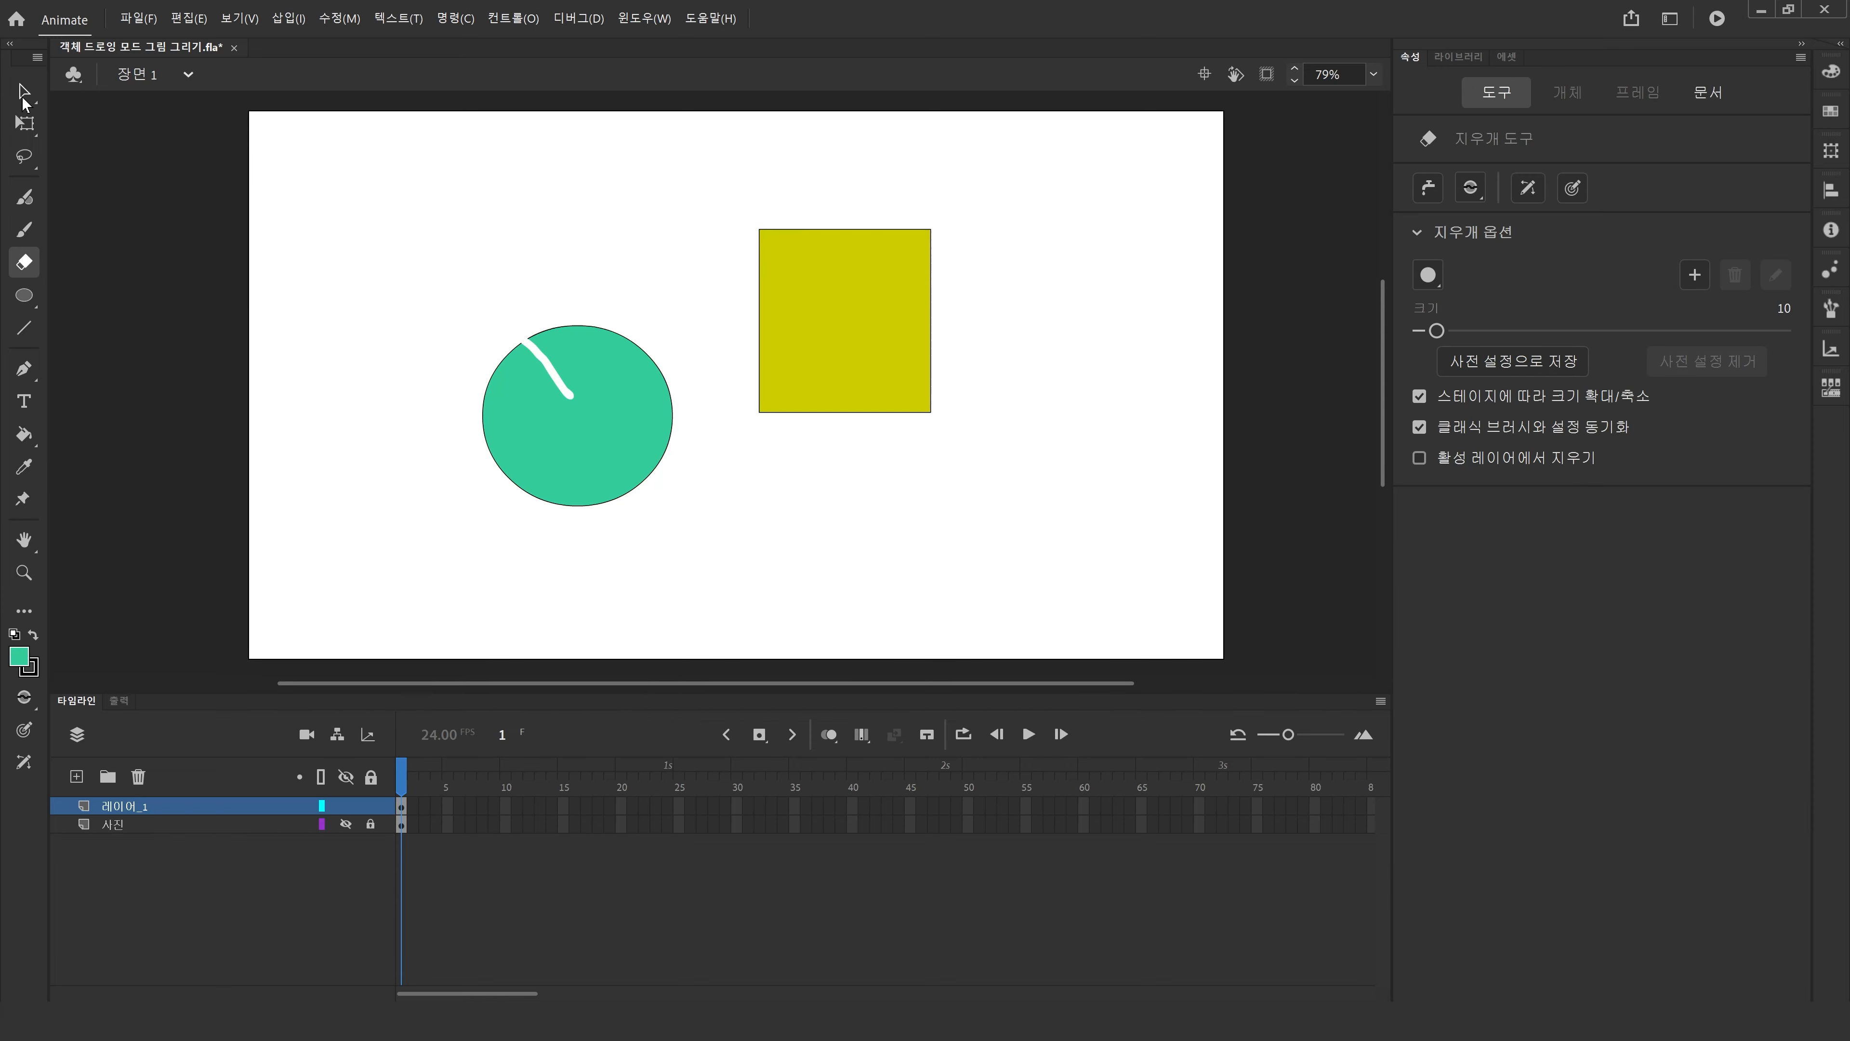
Select the circle and move it down and to the left.
left_click(24, 91)
left_click(531, 424)
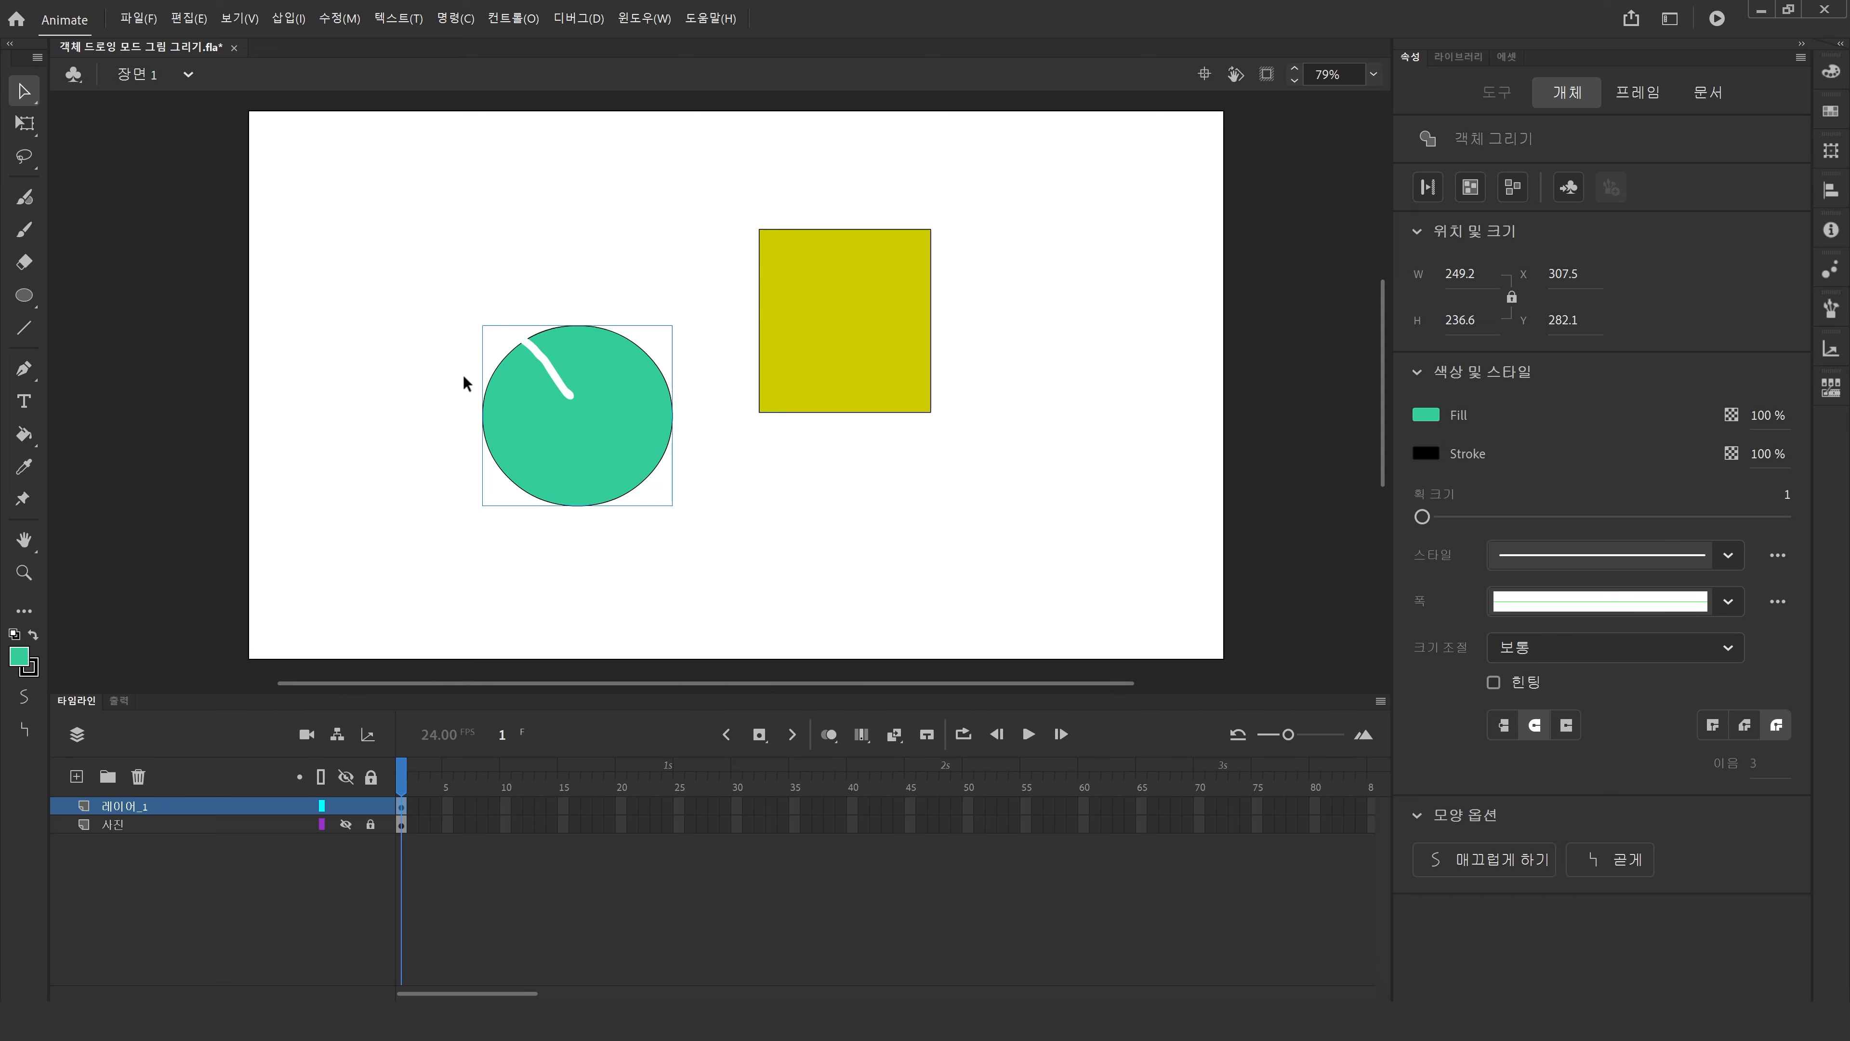
left_click_drag(557, 424, 493, 456)
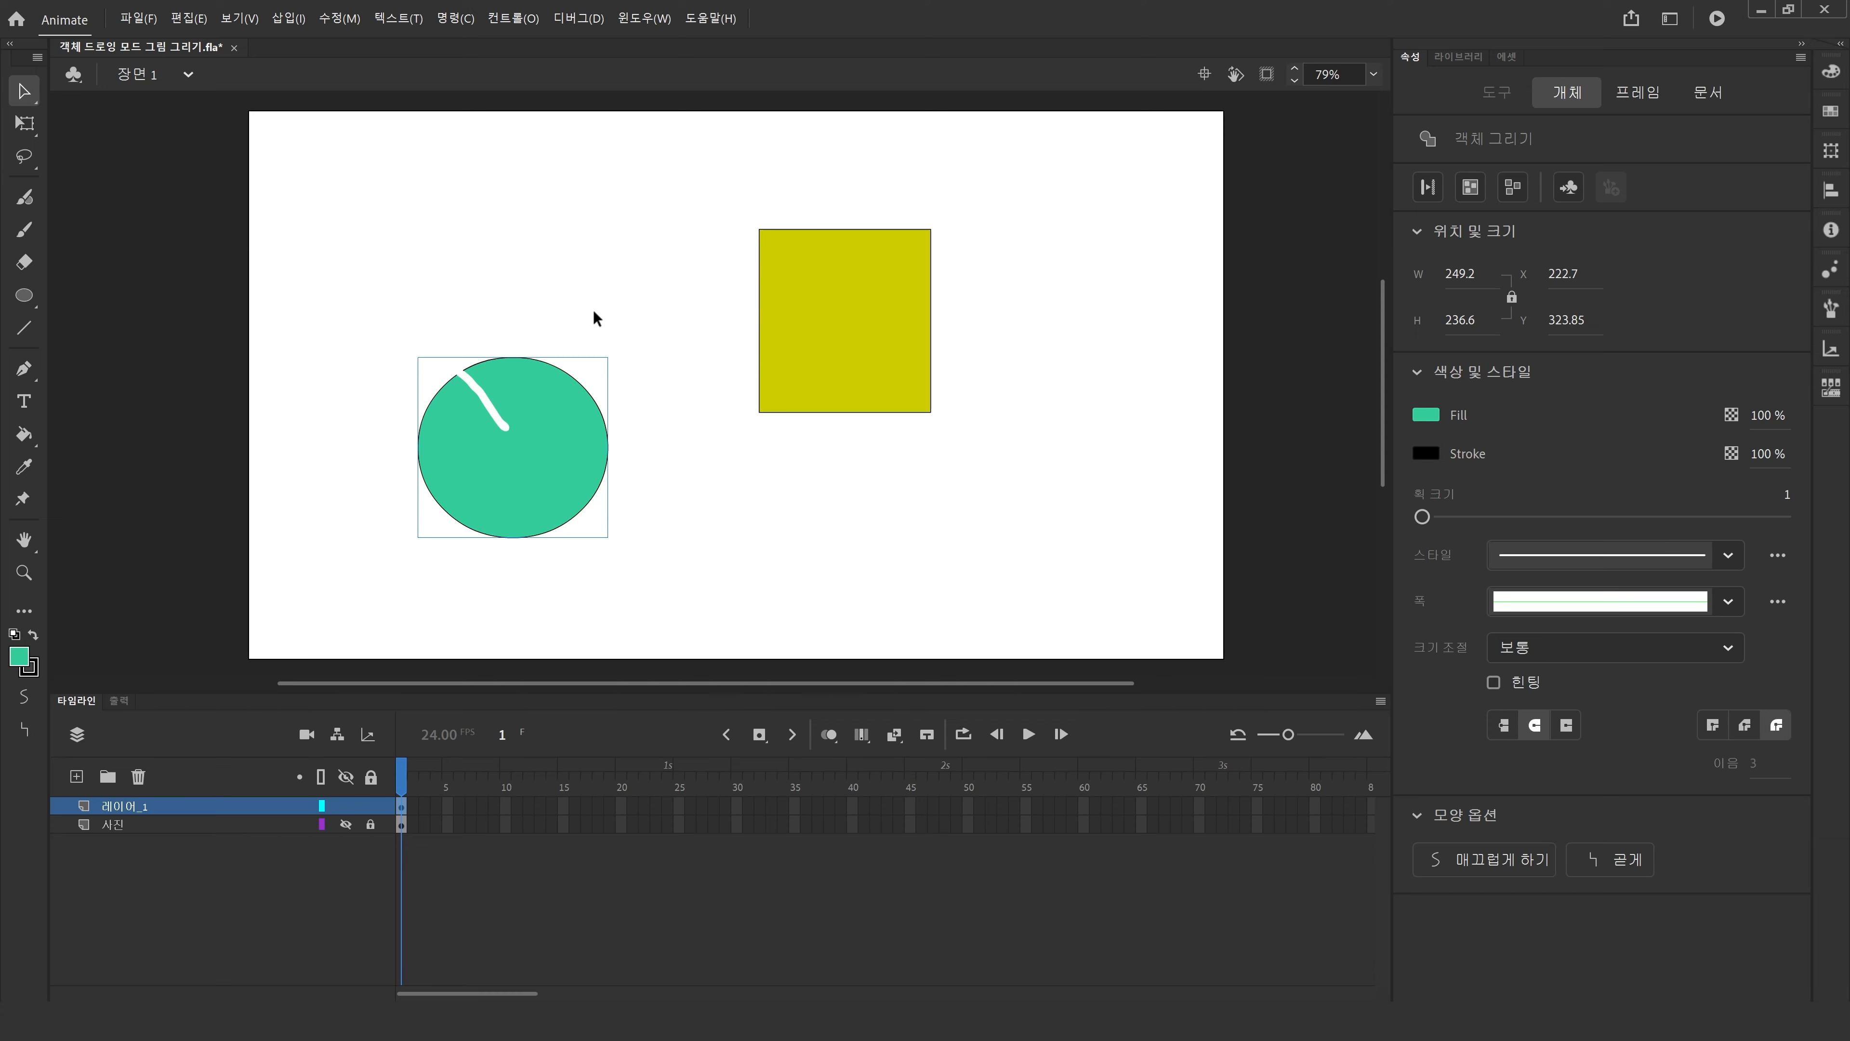
Open the circle's drawing object for editing, select its contents, and exit back to Scene 1.
double_click(524, 488)
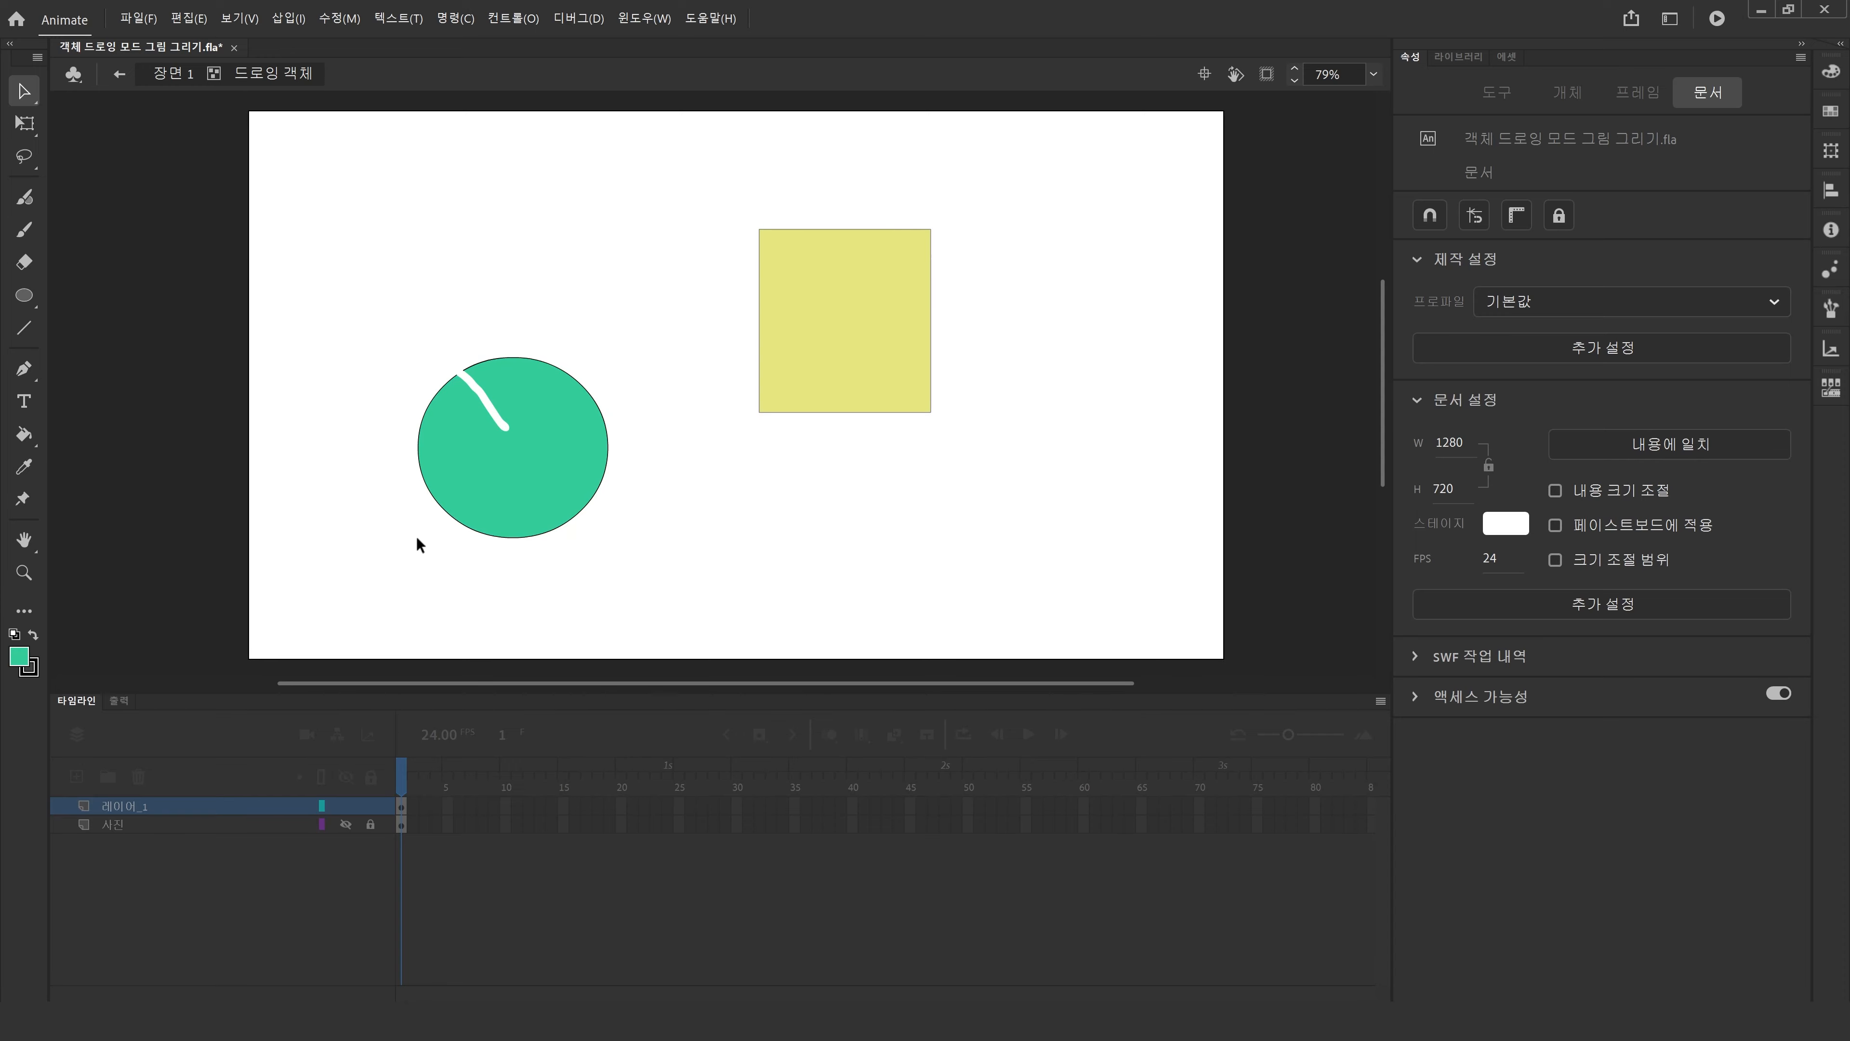
left_click_drag(353, 251, 698, 689)
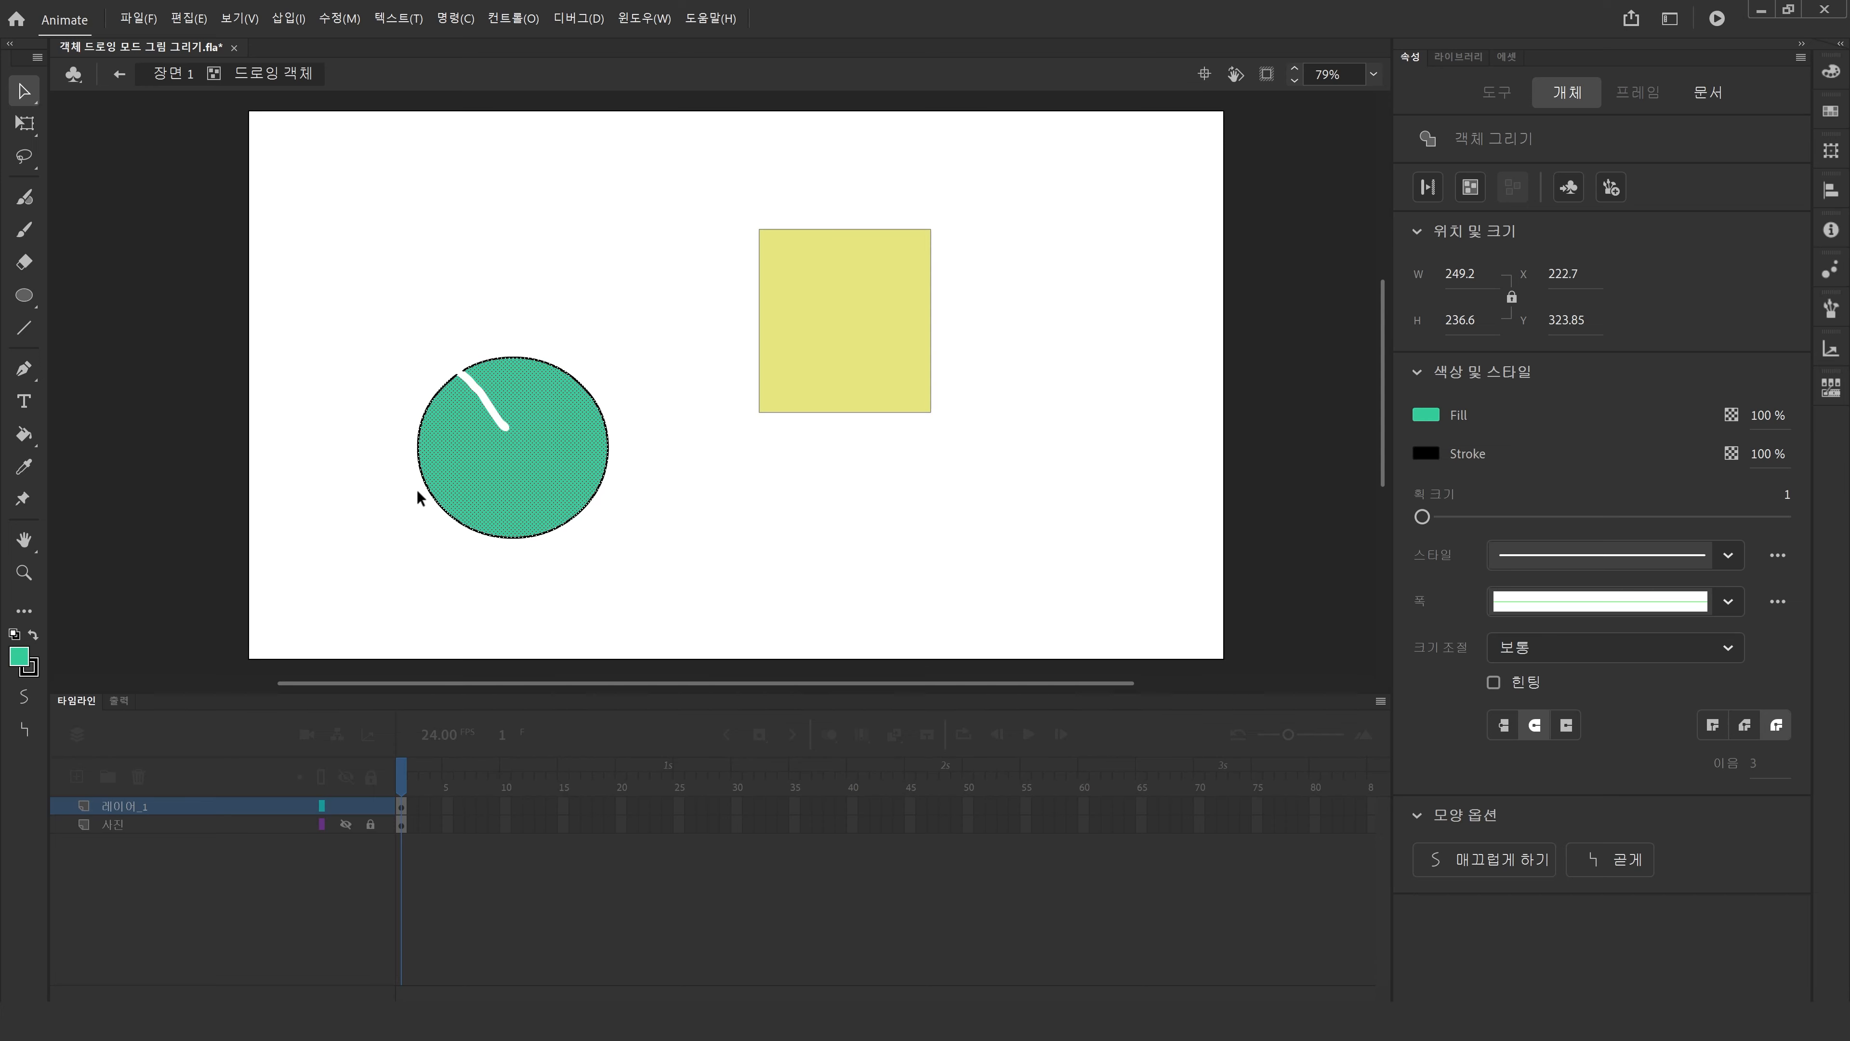
left_click(175, 74)
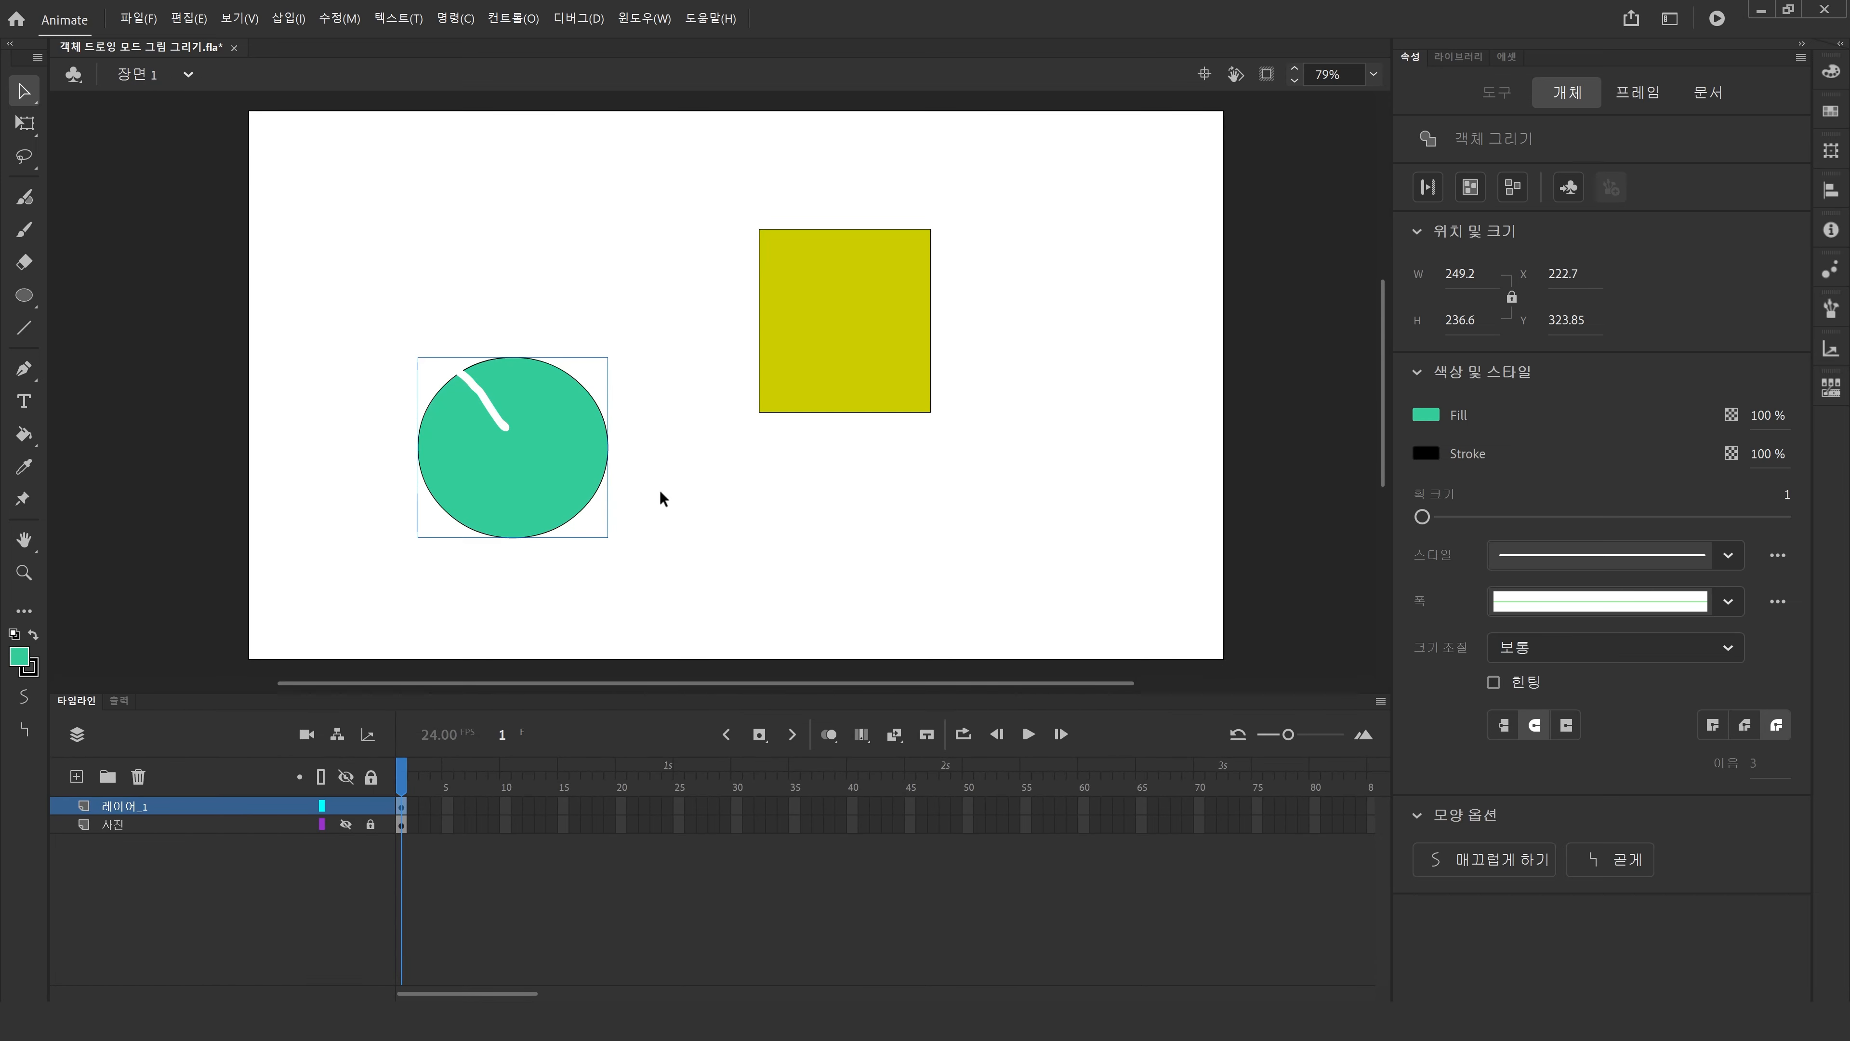
Nudge the circle slightly right and move the rectangle left and down, closer to the circle.
left_click(164, 200)
left_click(425, 398)
left_click_drag(574, 375, 599, 365)
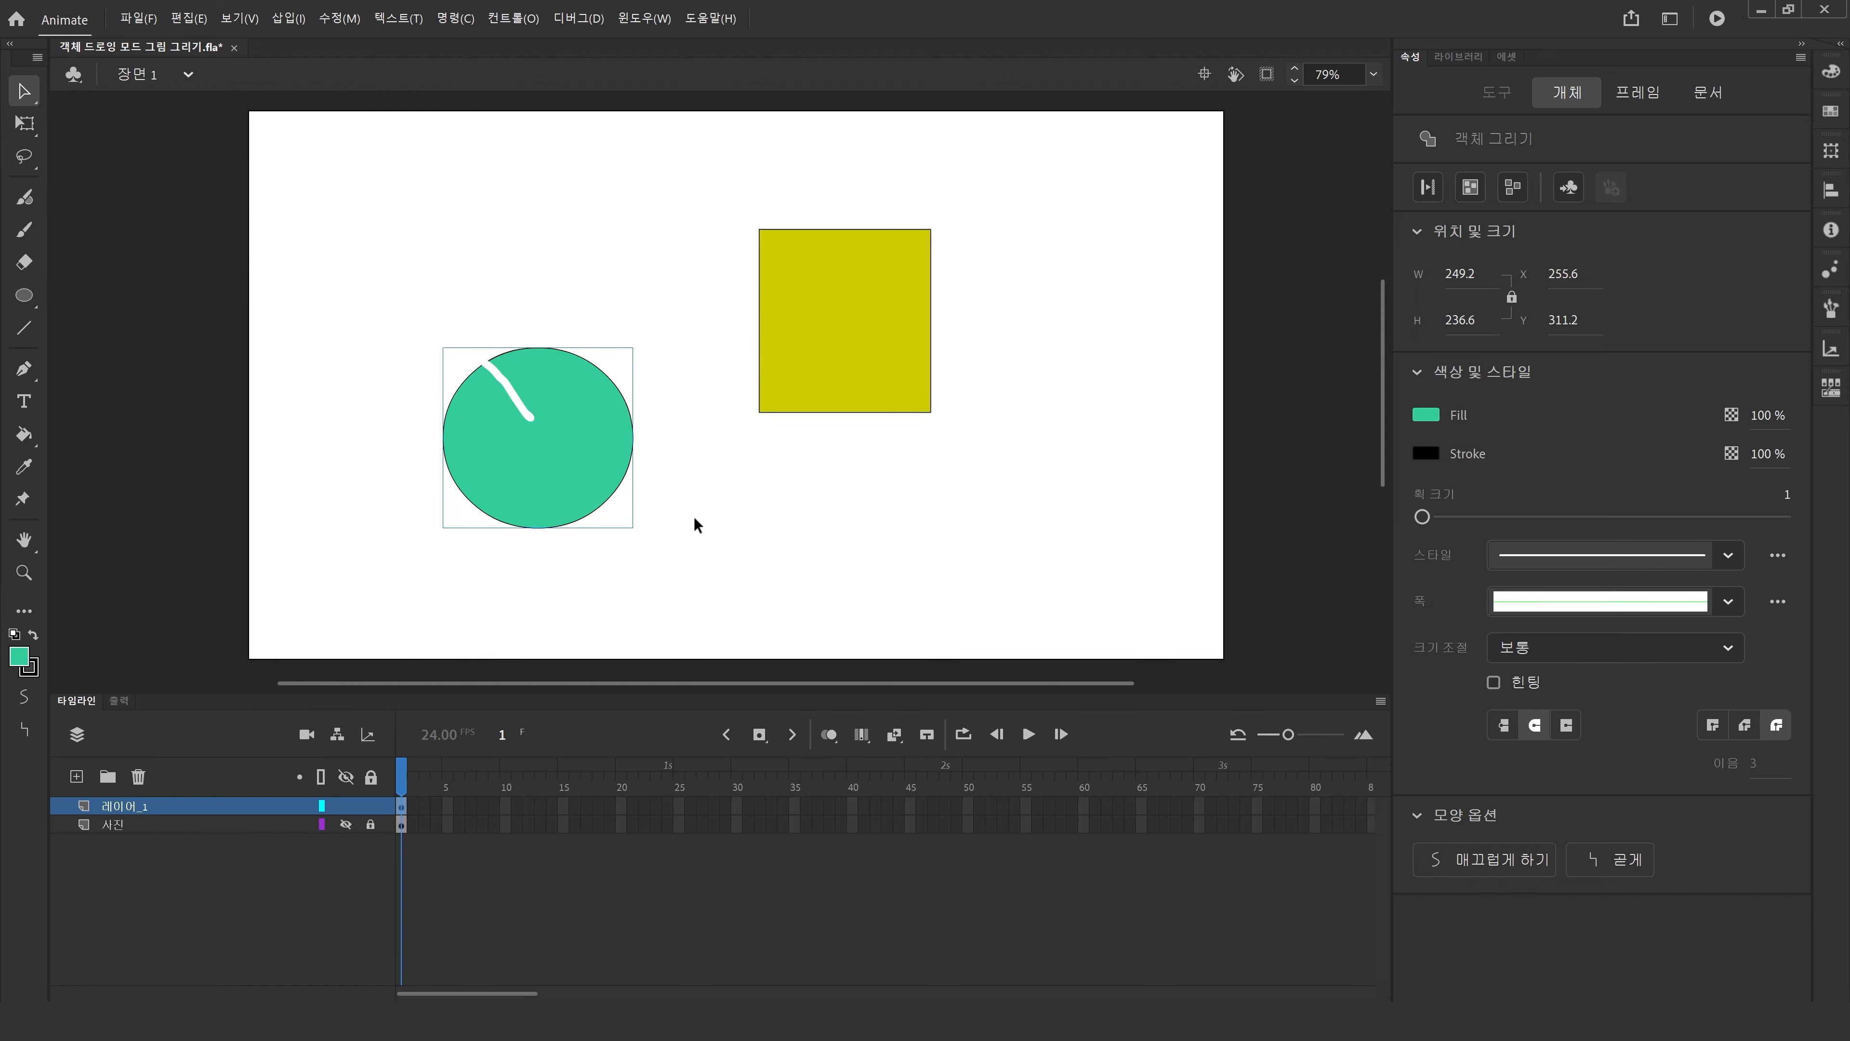
left_click_drag(704, 587, 503, 450)
left_click(301, 489)
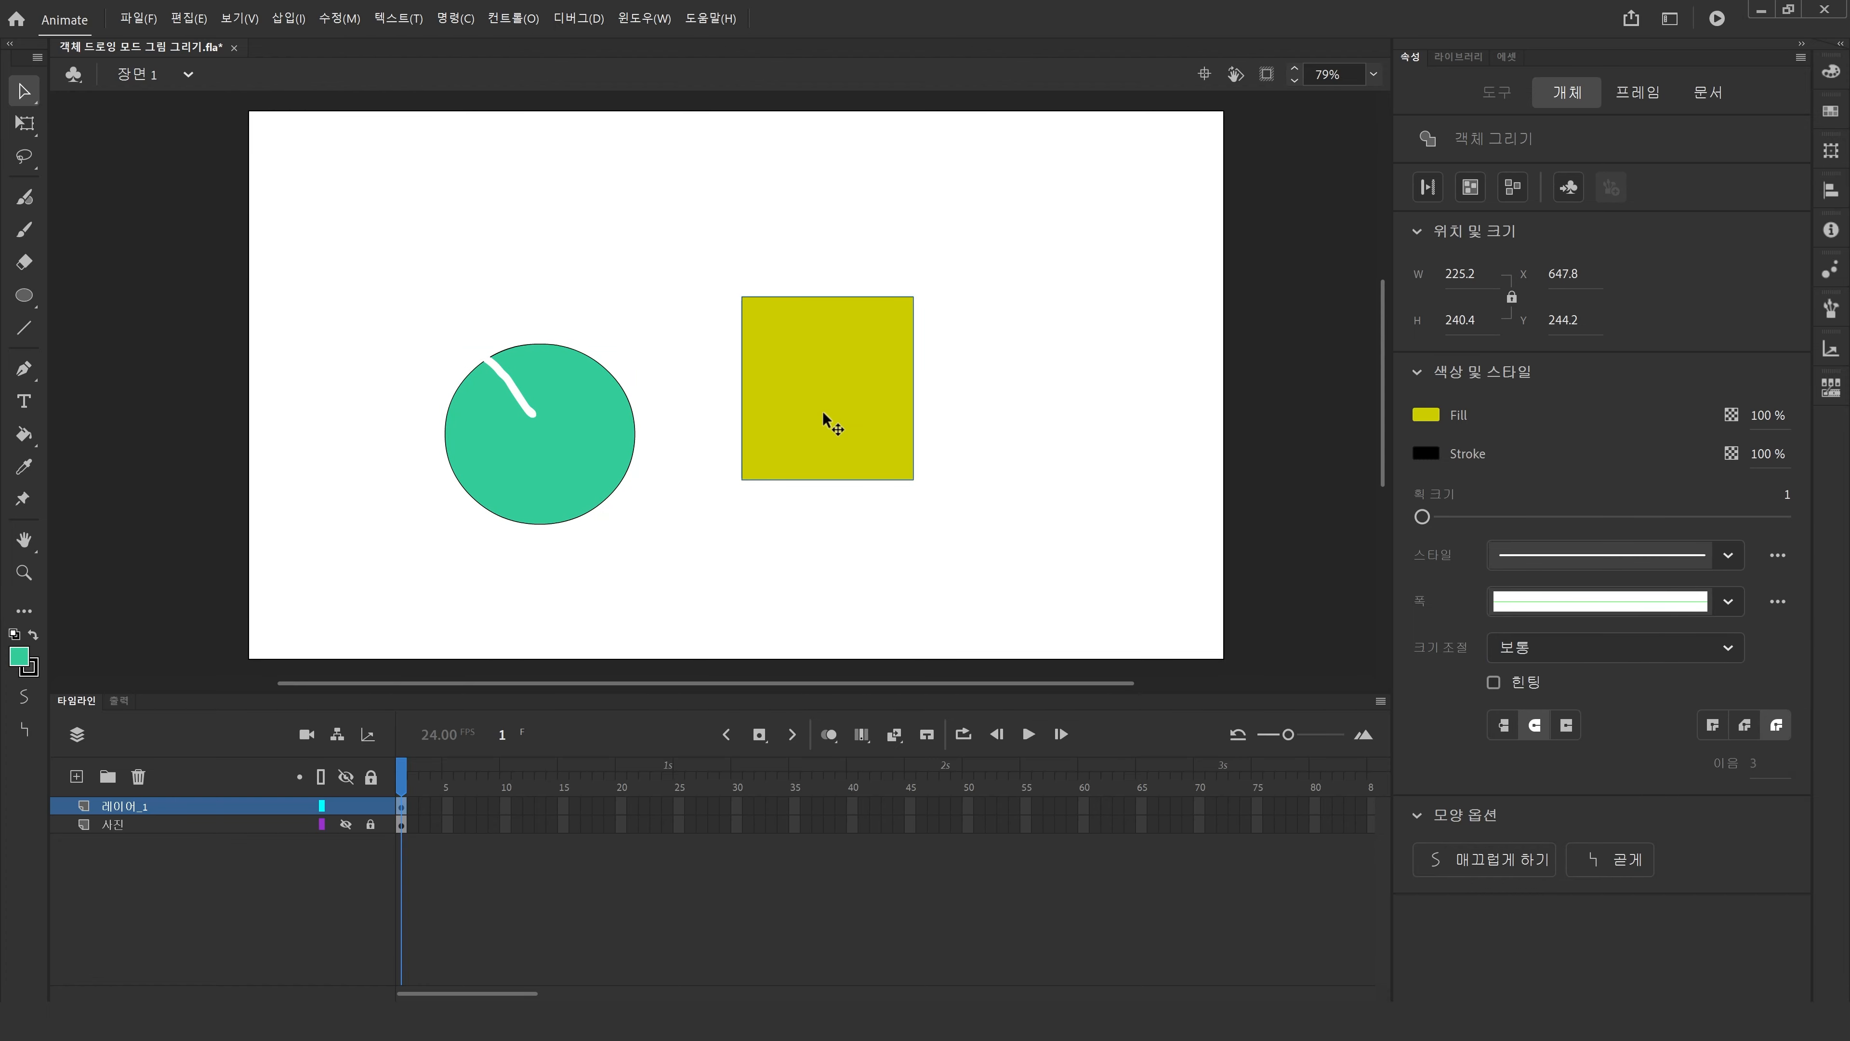
left_click_drag(806, 465, 742, 542)
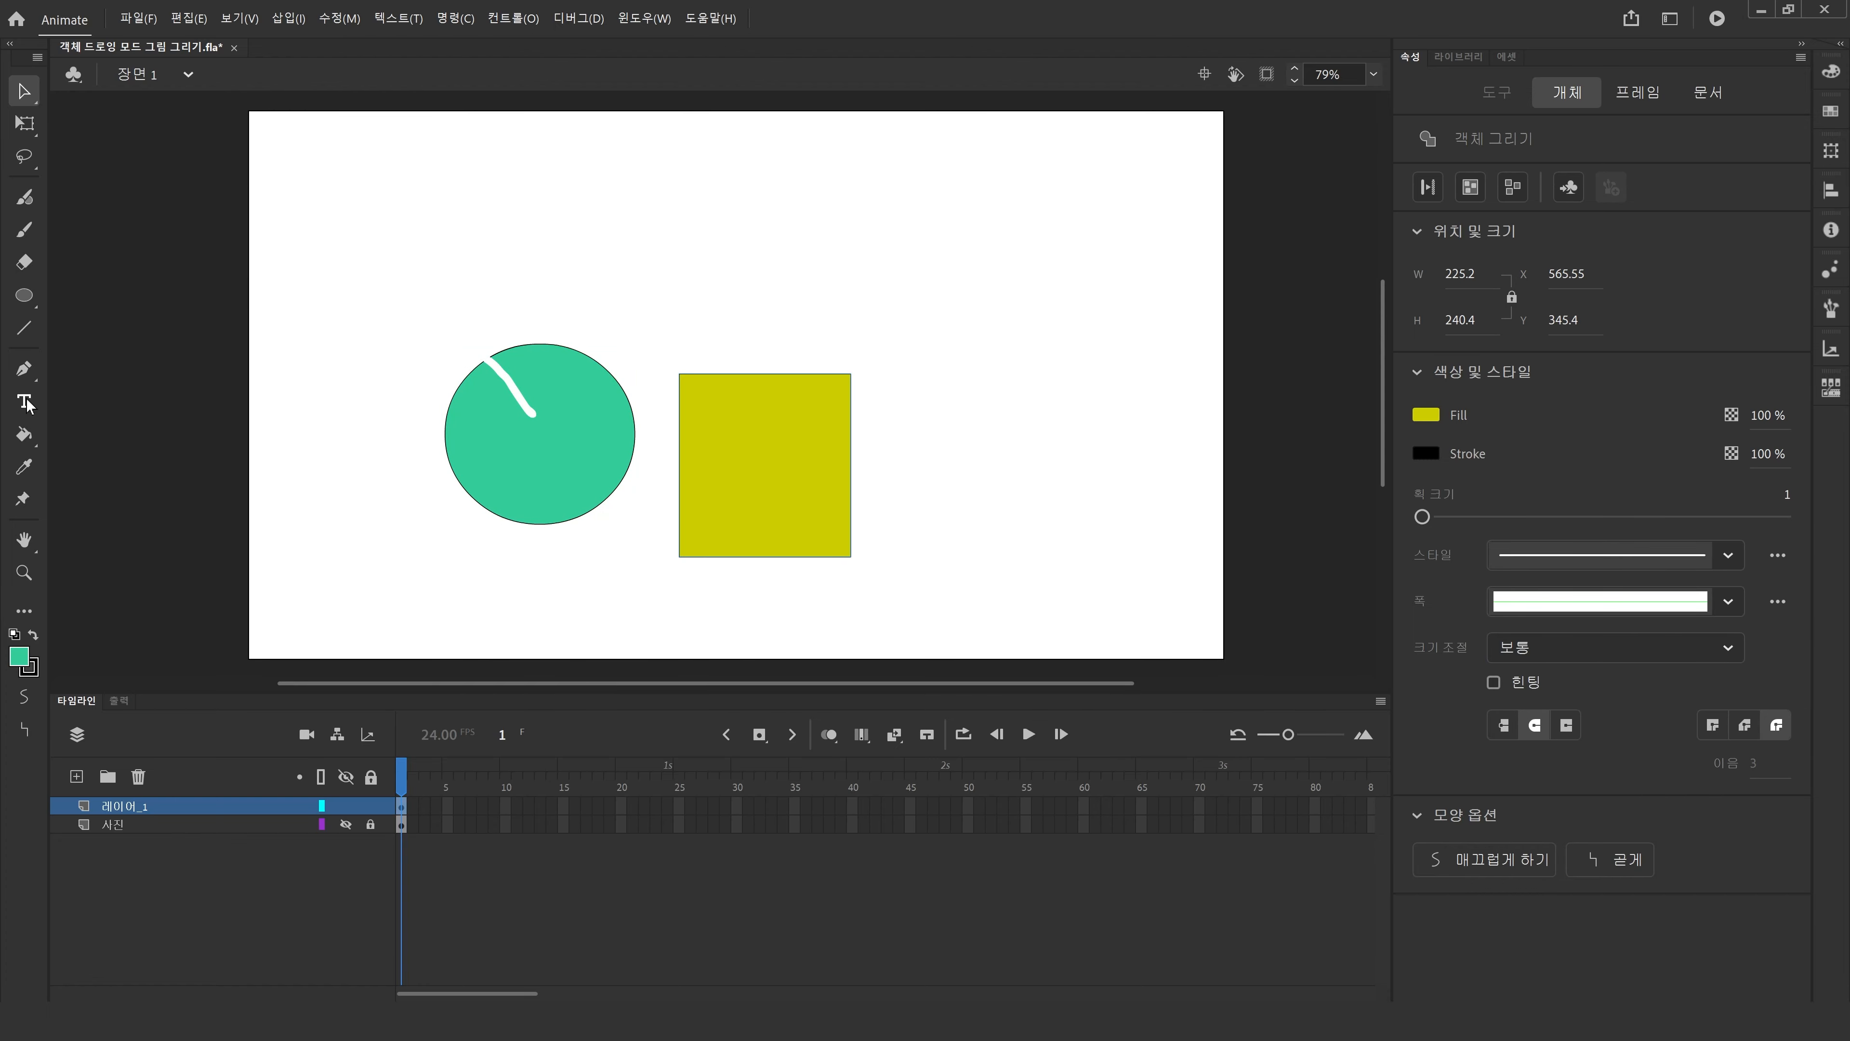
Pick a blue fill with the Paint Bucket tool and fill both the rectangle and the circle.
left_click(23, 433)
left_click(18, 656)
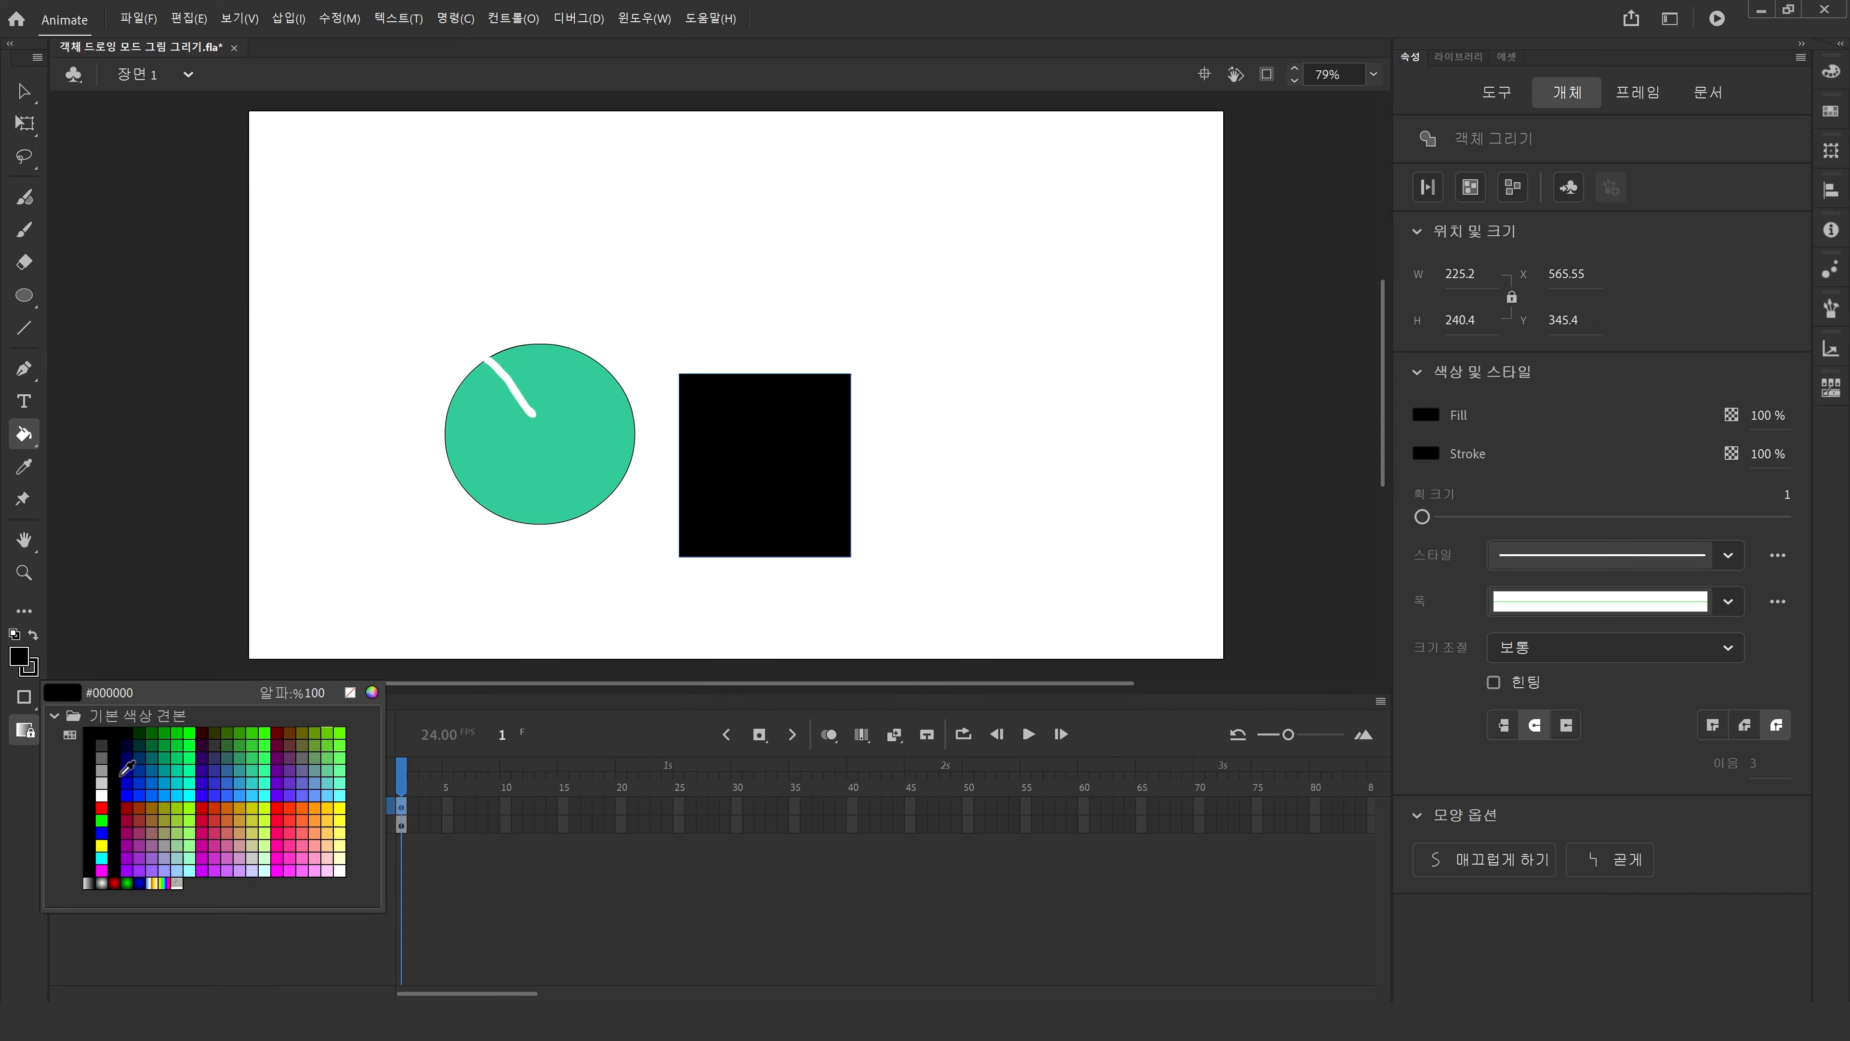
left_click(151, 797)
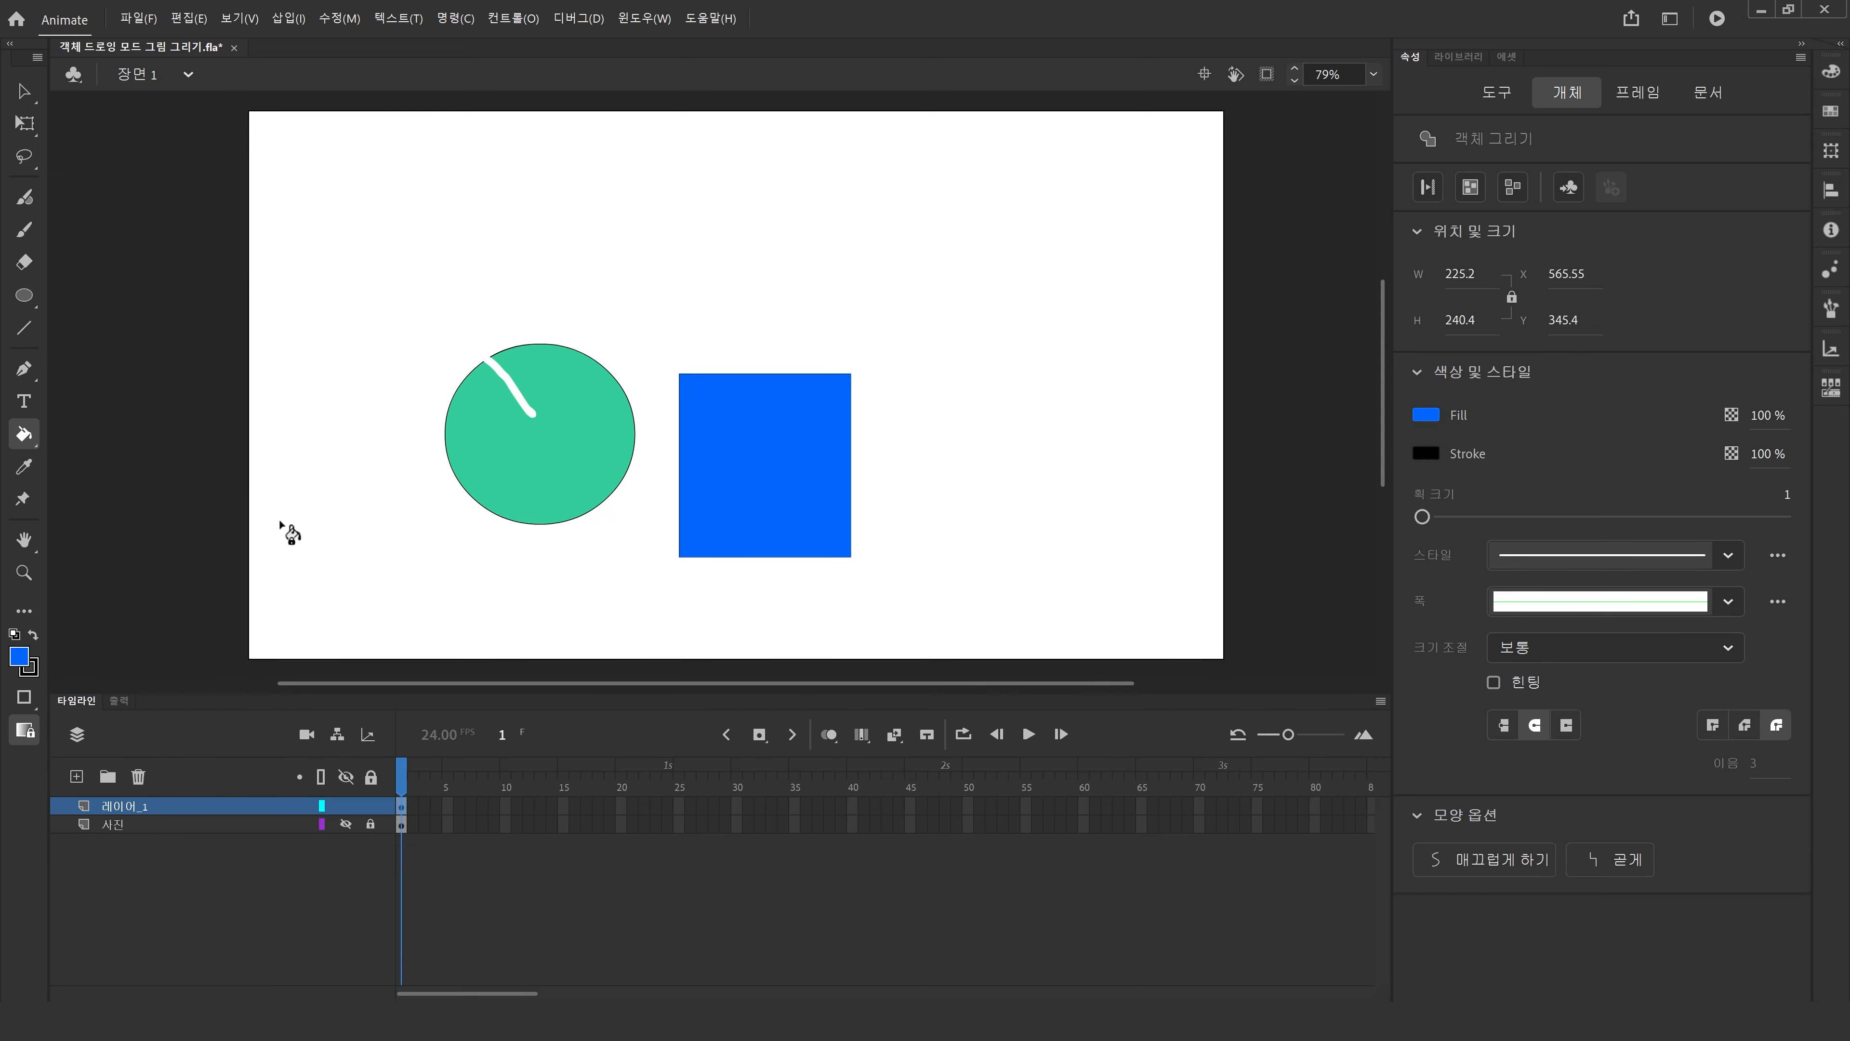
left_click(521, 480)
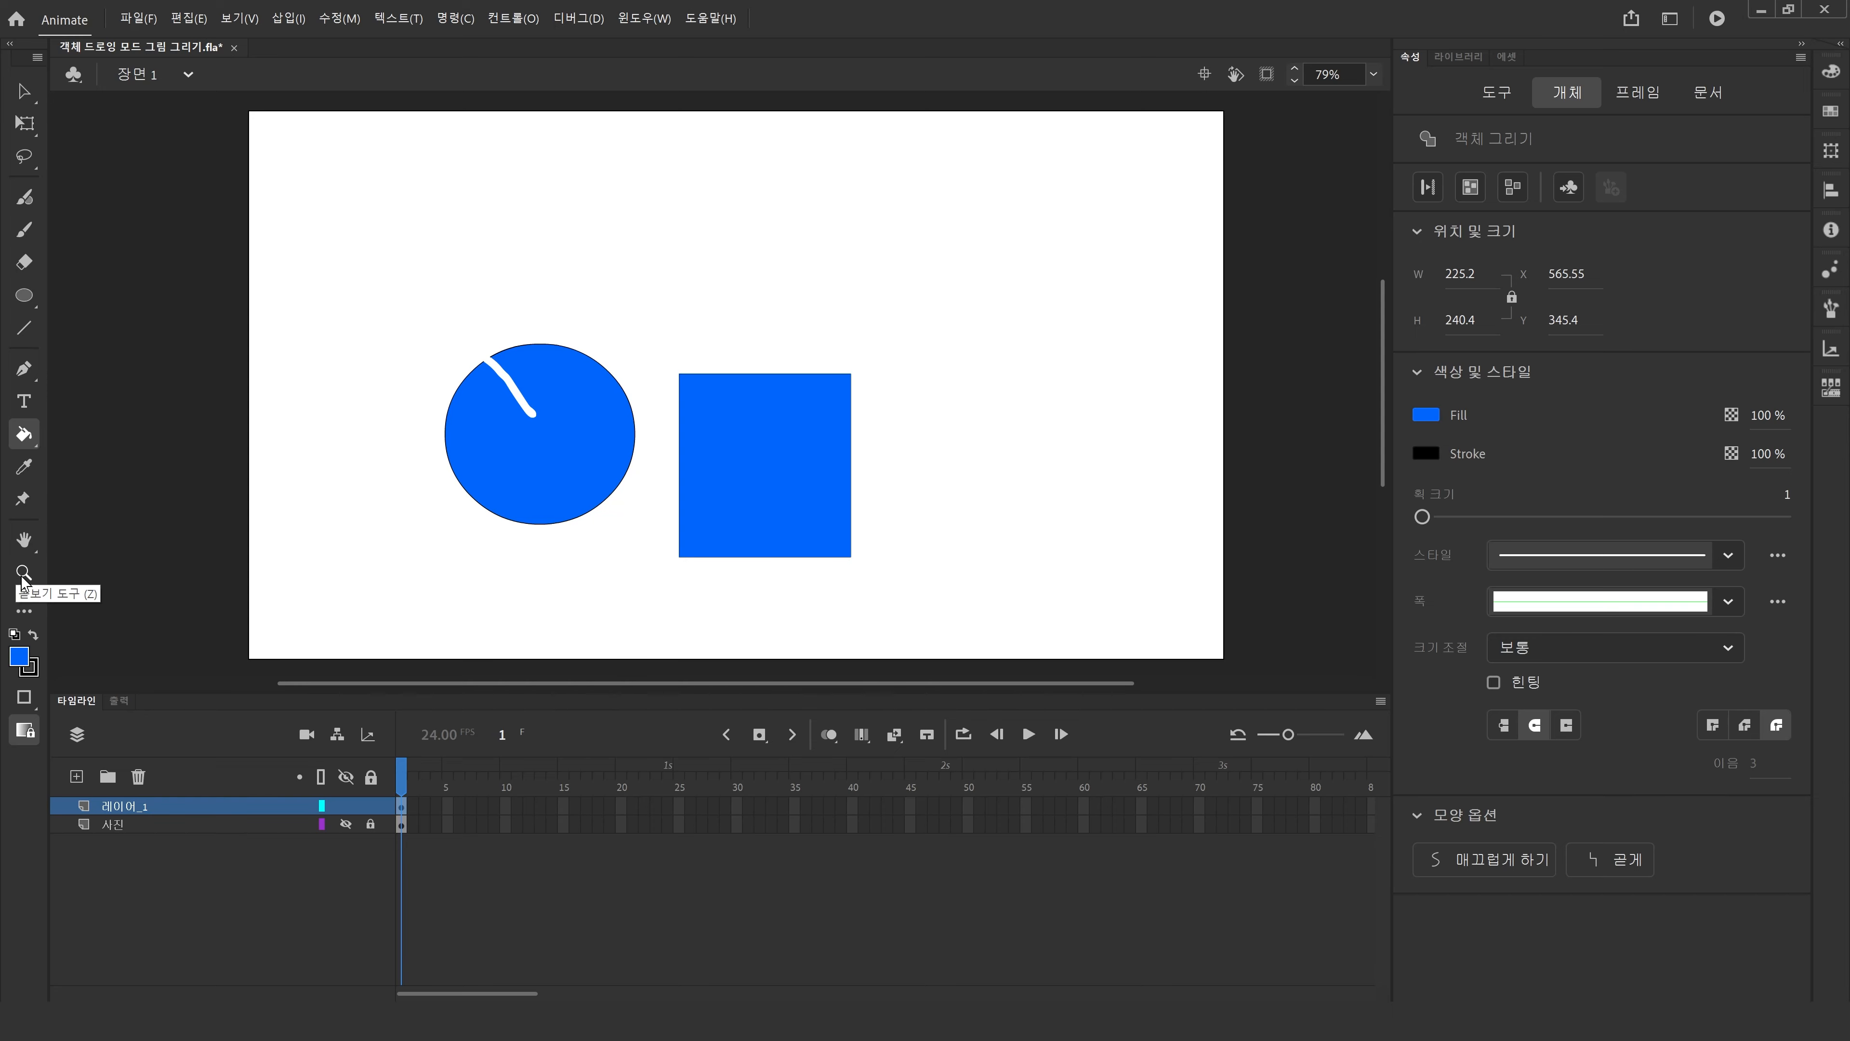
Open the rectangle's drawing object and reshape it by bending its top and left edges and pulling its lower-right corner.
left_click(23, 91)
left_click(509, 391)
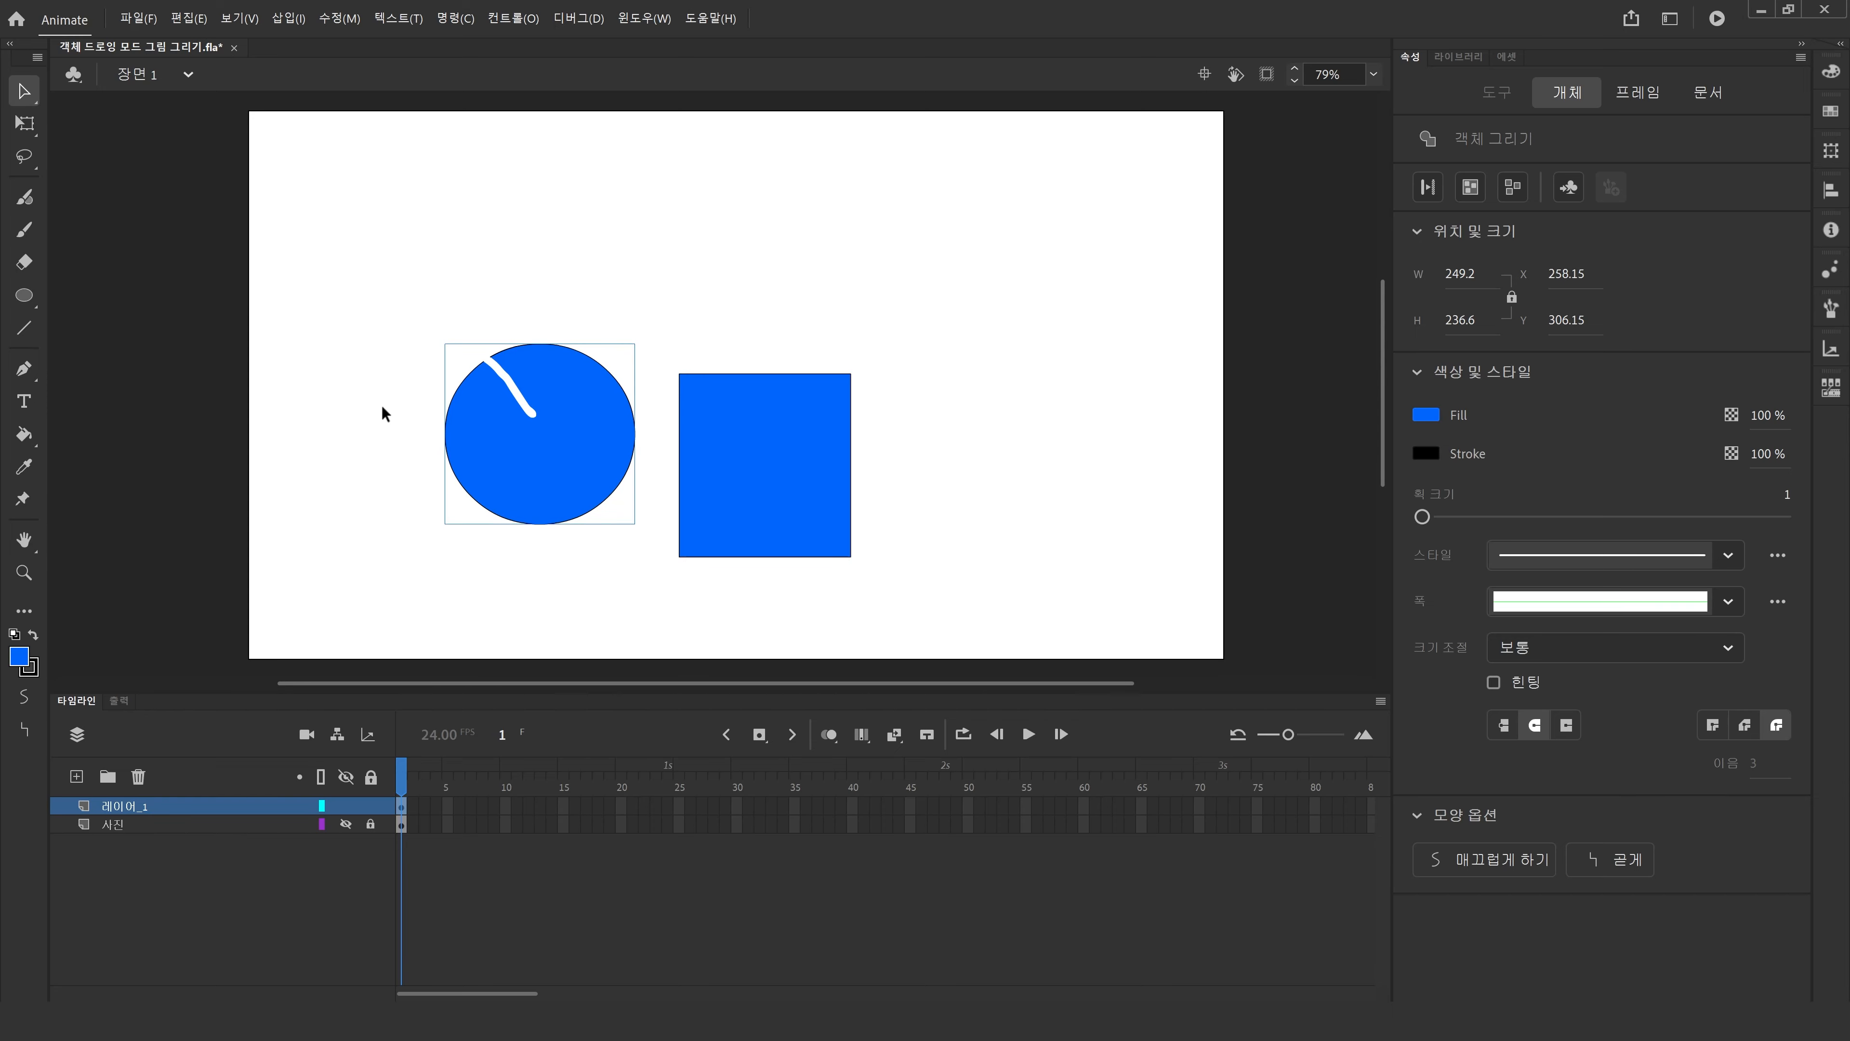
left_click(767, 486)
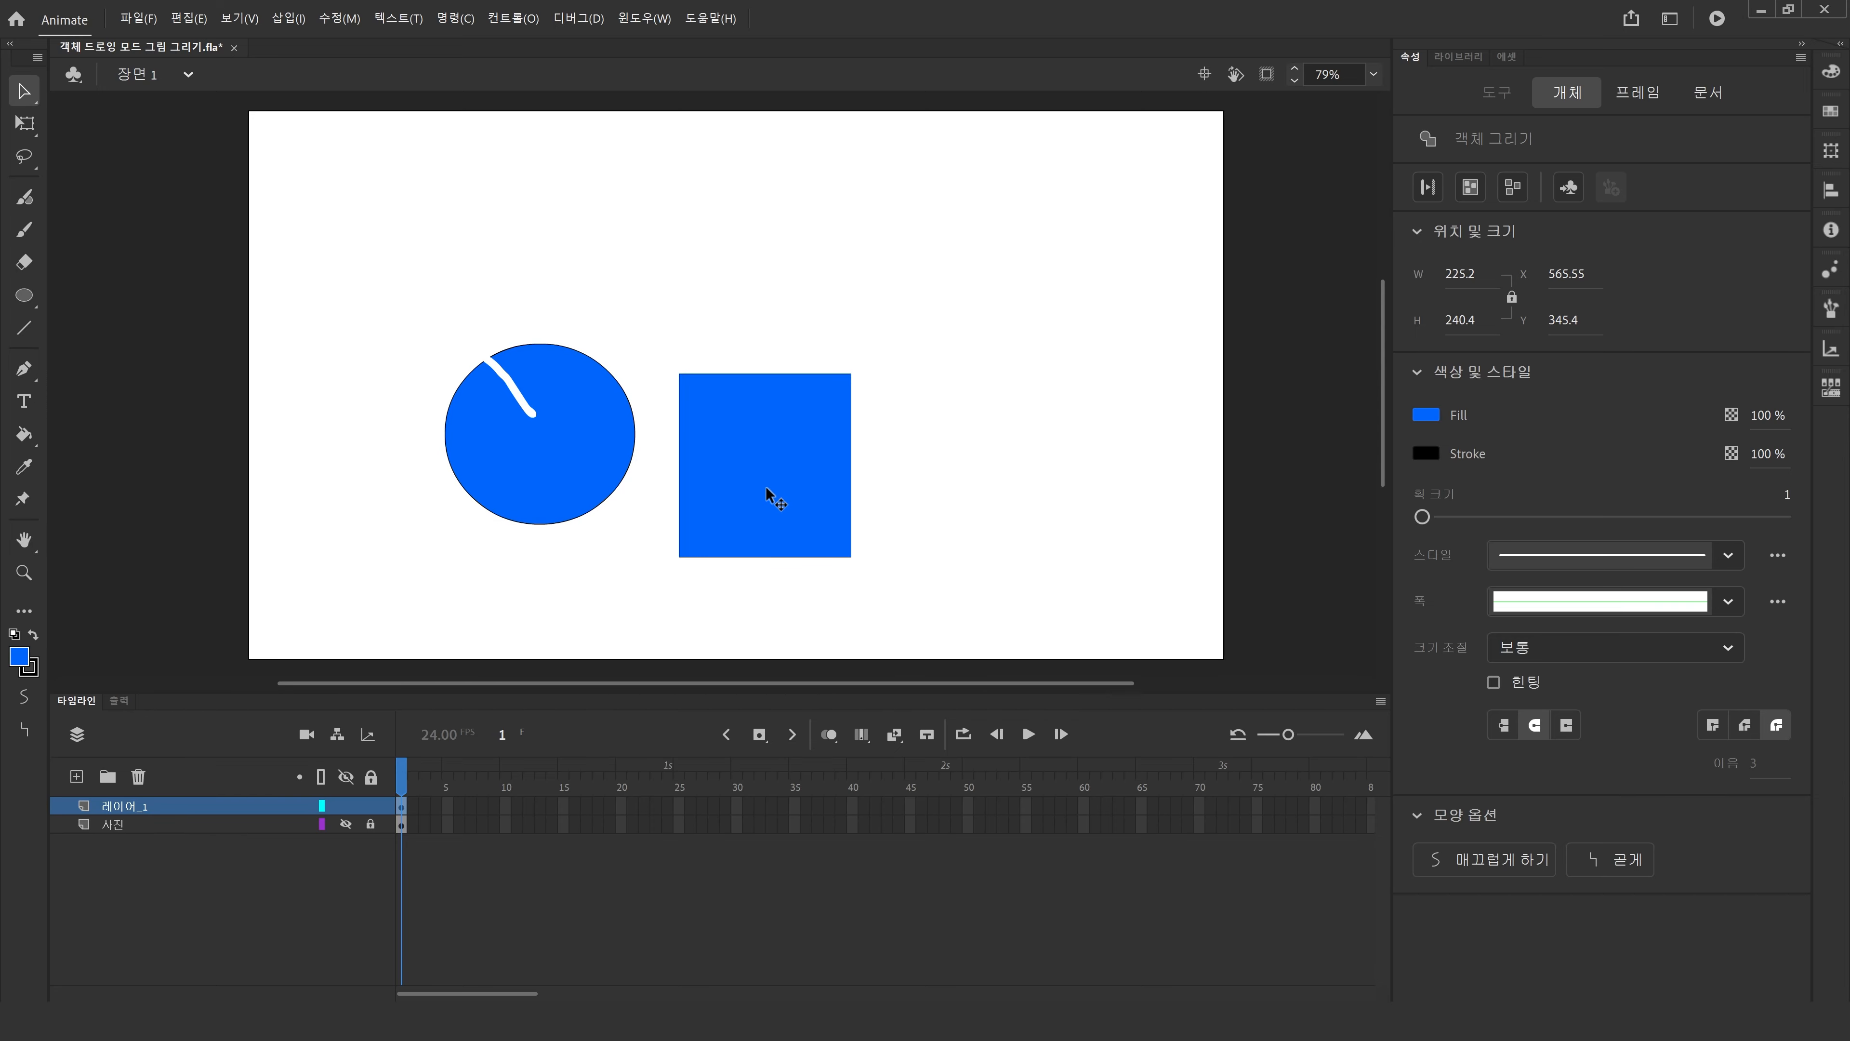
double_click(789, 474)
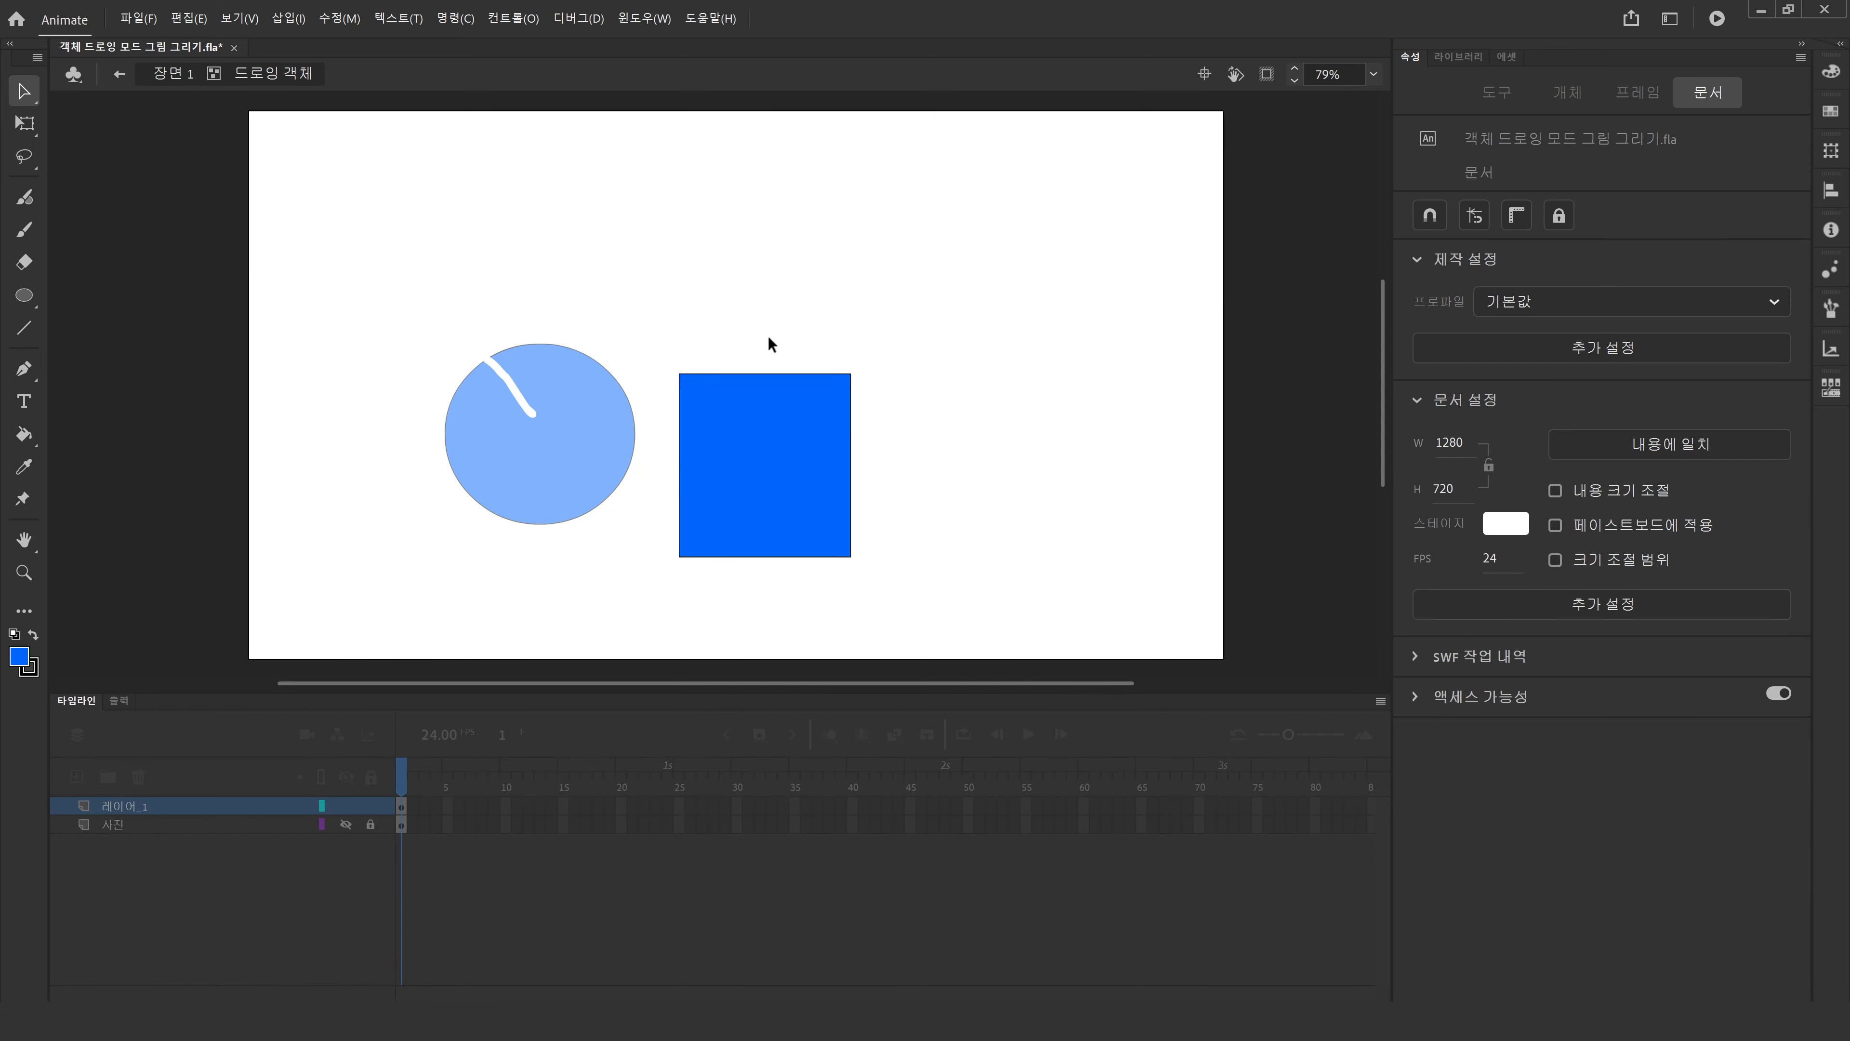
left_click_drag(761, 373, 760, 322)
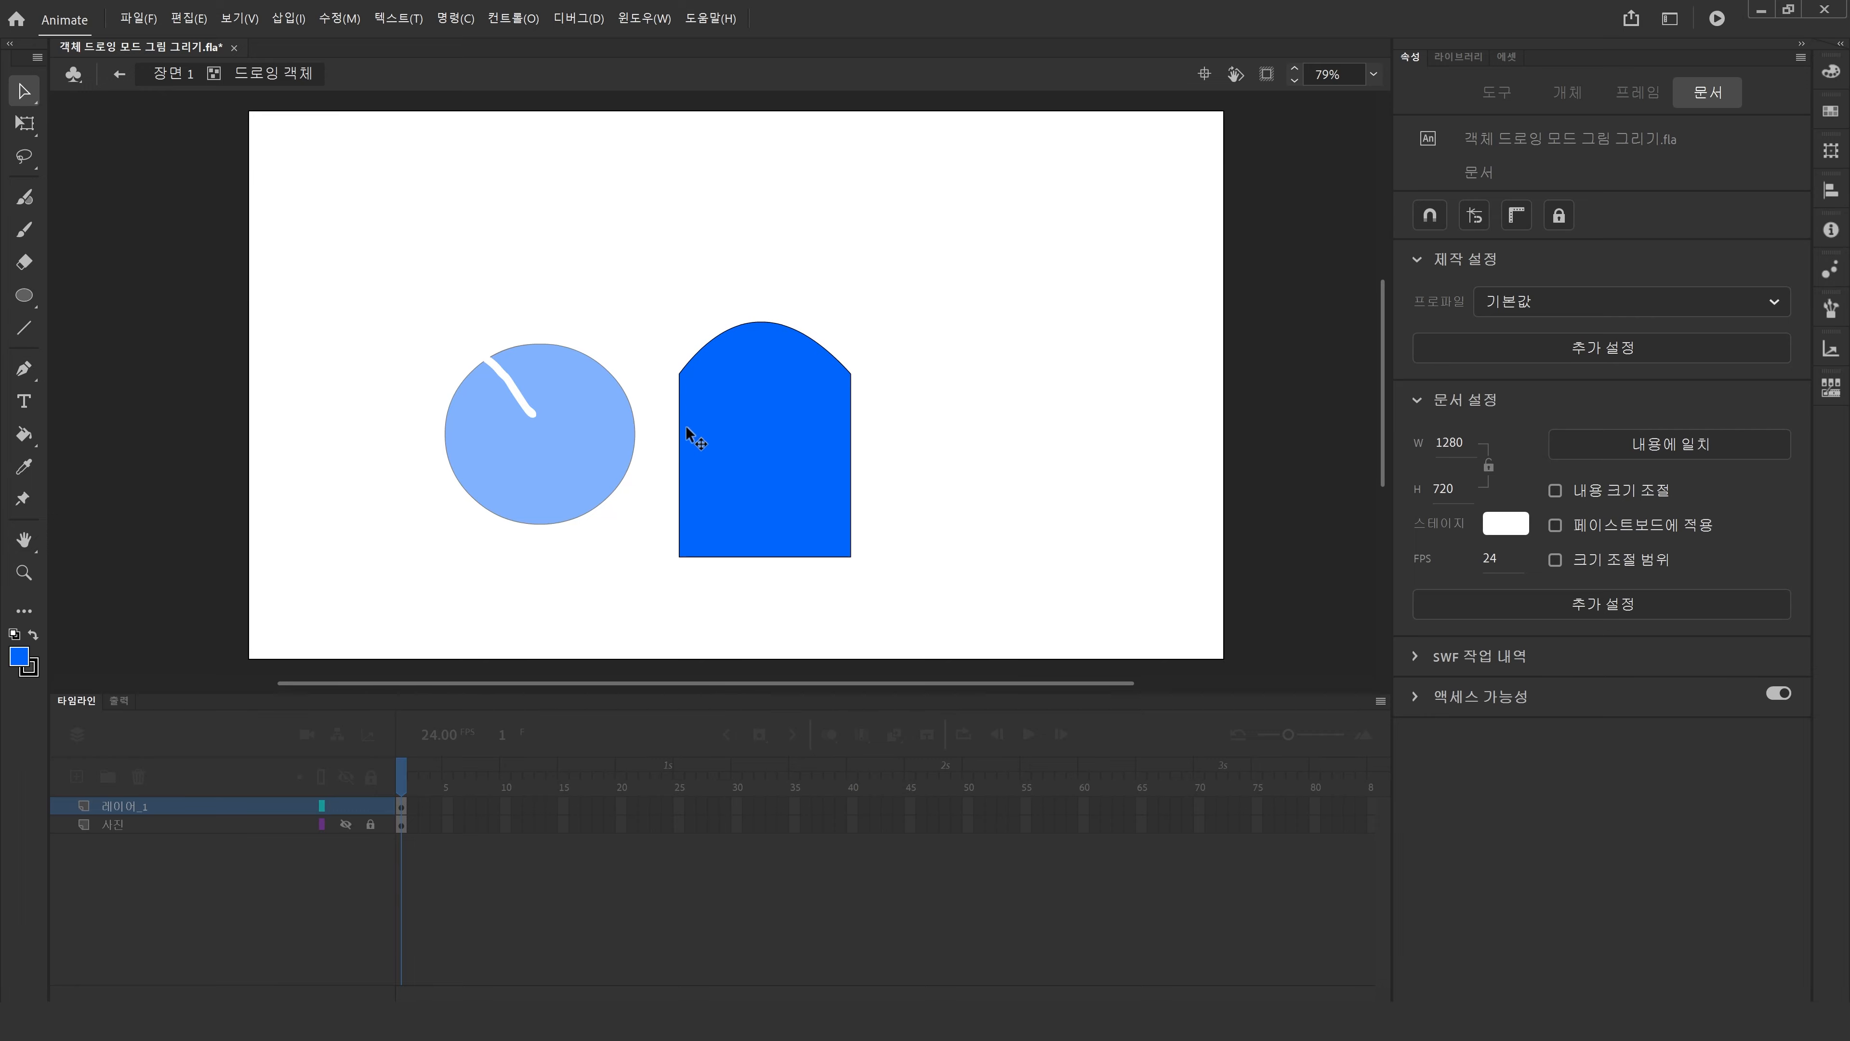
left_click_drag(676, 427, 644, 452)
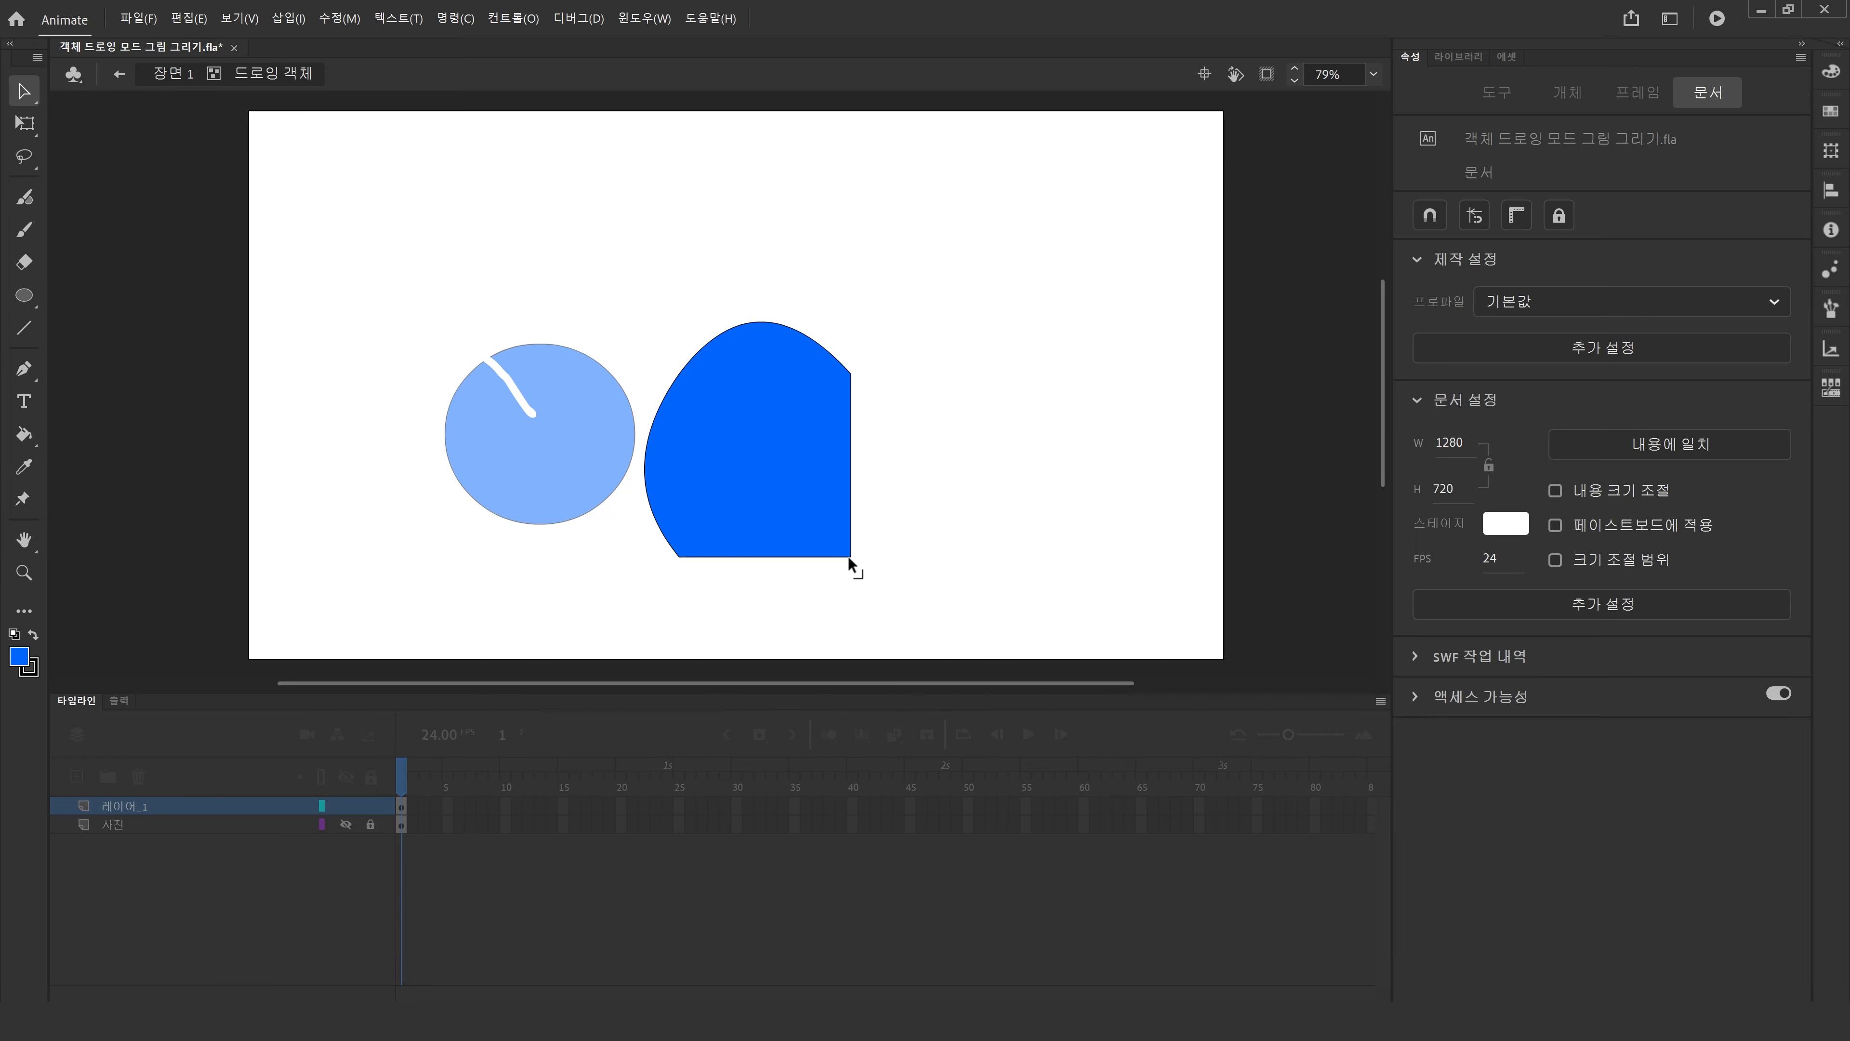
left_click_drag(850, 556, 893, 587)
Pull the reshaped fill right away from its outline, then return to Scene 1 and move the circle left.
left_click(756, 500)
mouse_move(756, 500)
left_mouse_down()
mouse_move(964, 469)
mouse_move(733, 460)
mouse_move(961, 444)
left_mouse_up()
left_click(173, 74)
left_click_drag(493, 491, 430, 453)
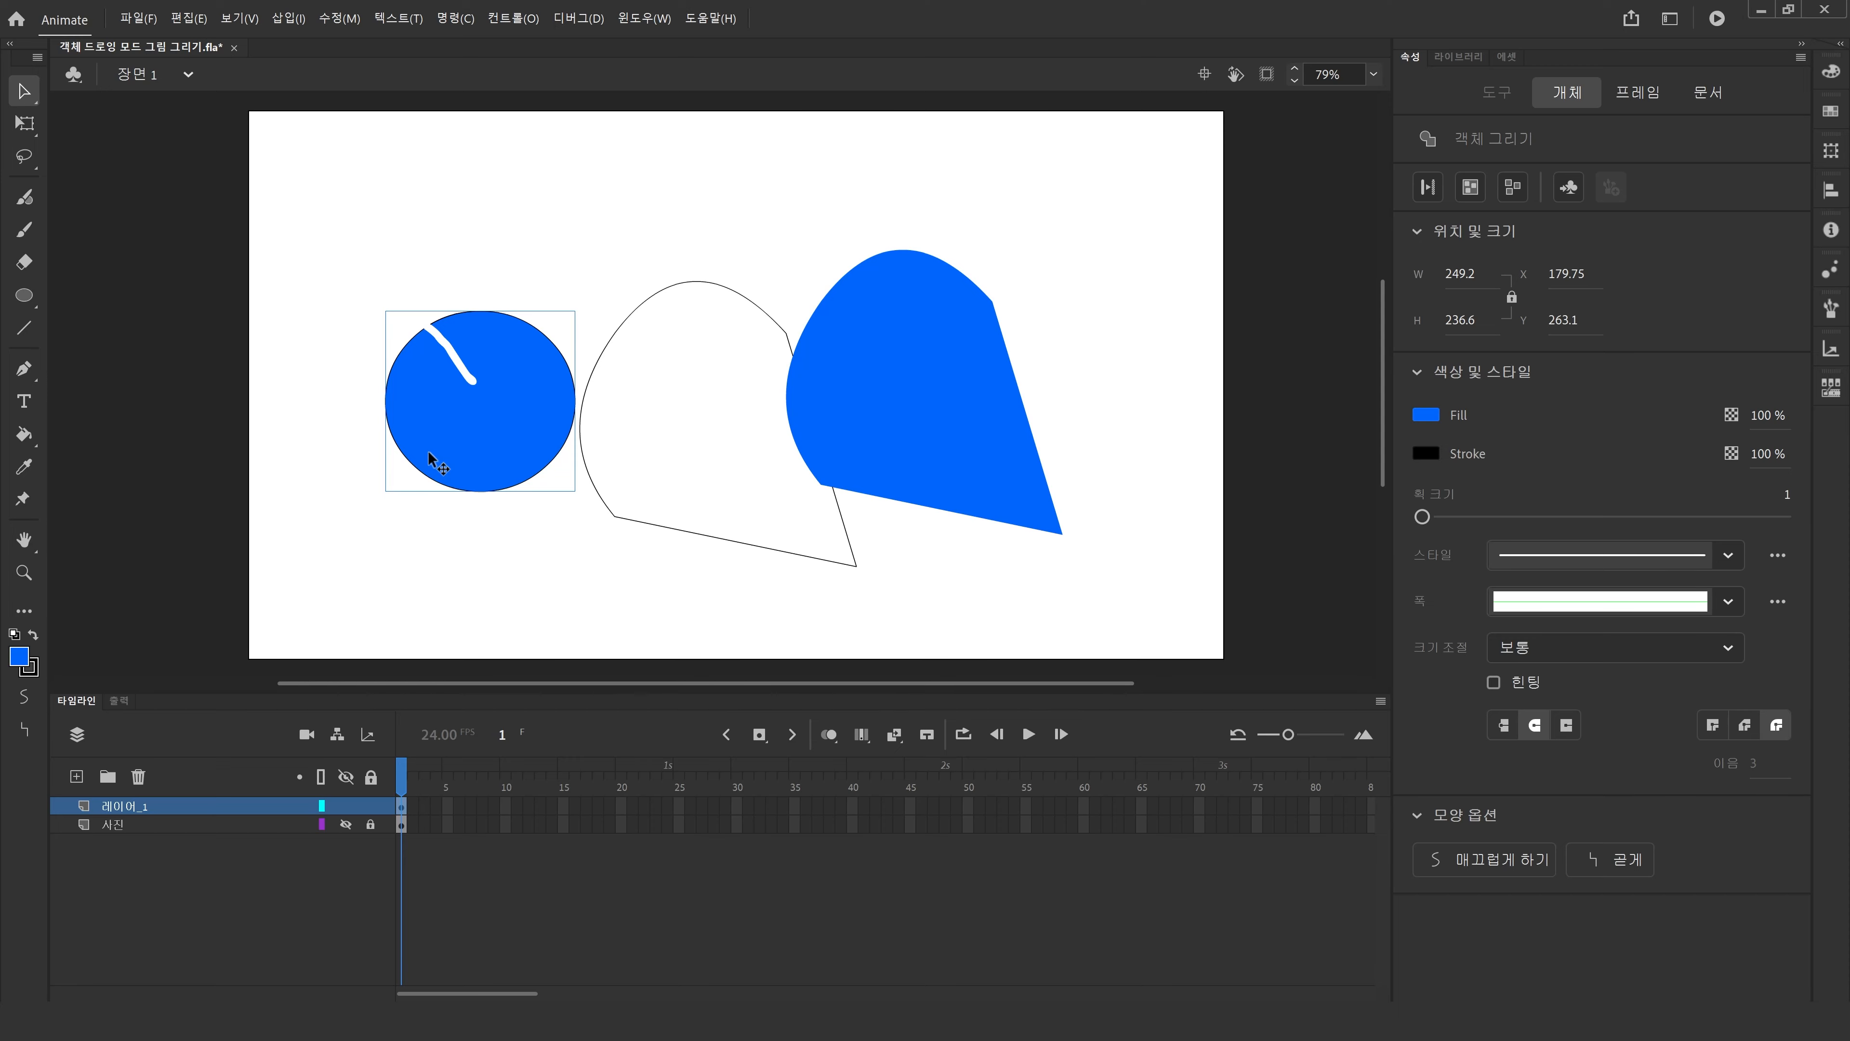
Delete all shapes on the stage and unhide the photo sketch layer.
left_click_drag(225, 179, 1100, 605)
key("Delete")
left_click(348, 824)
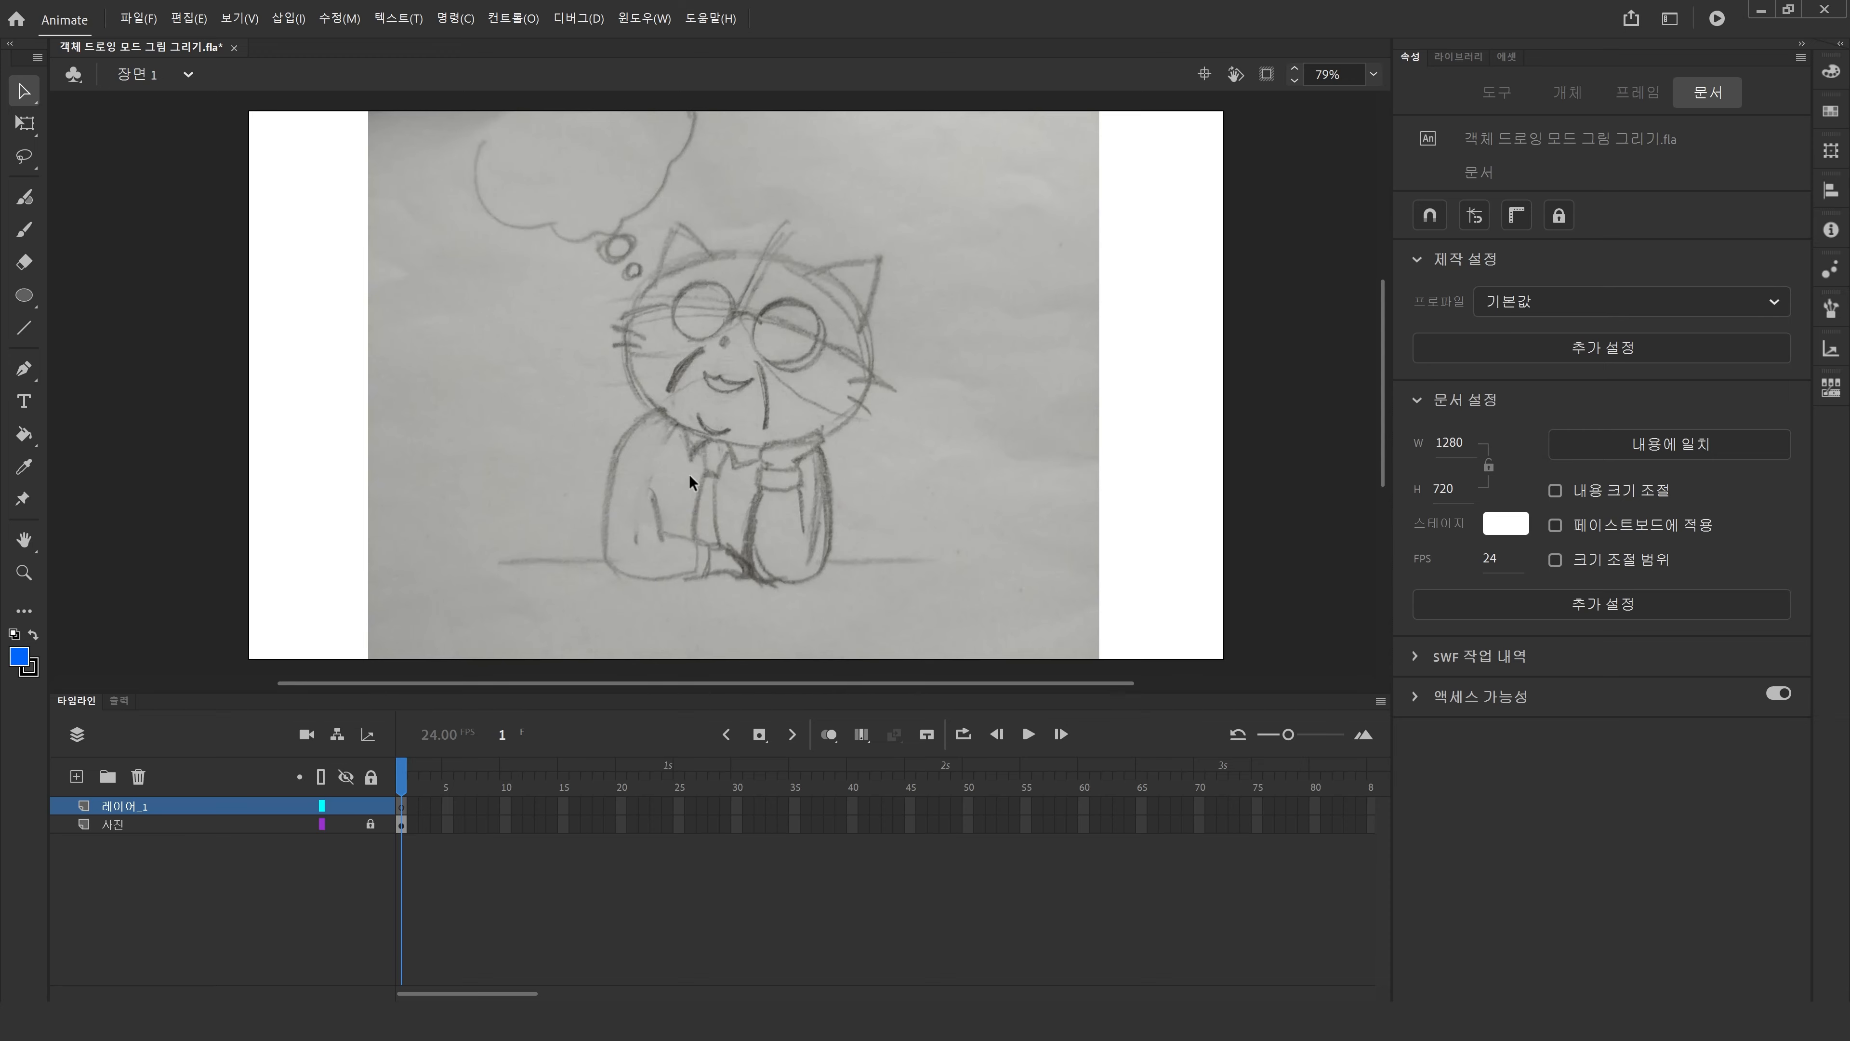
Zoom to the cat sketch at 109% and draw blue circles over both glasses lenses.
scroll(690, 475, "right", 3)
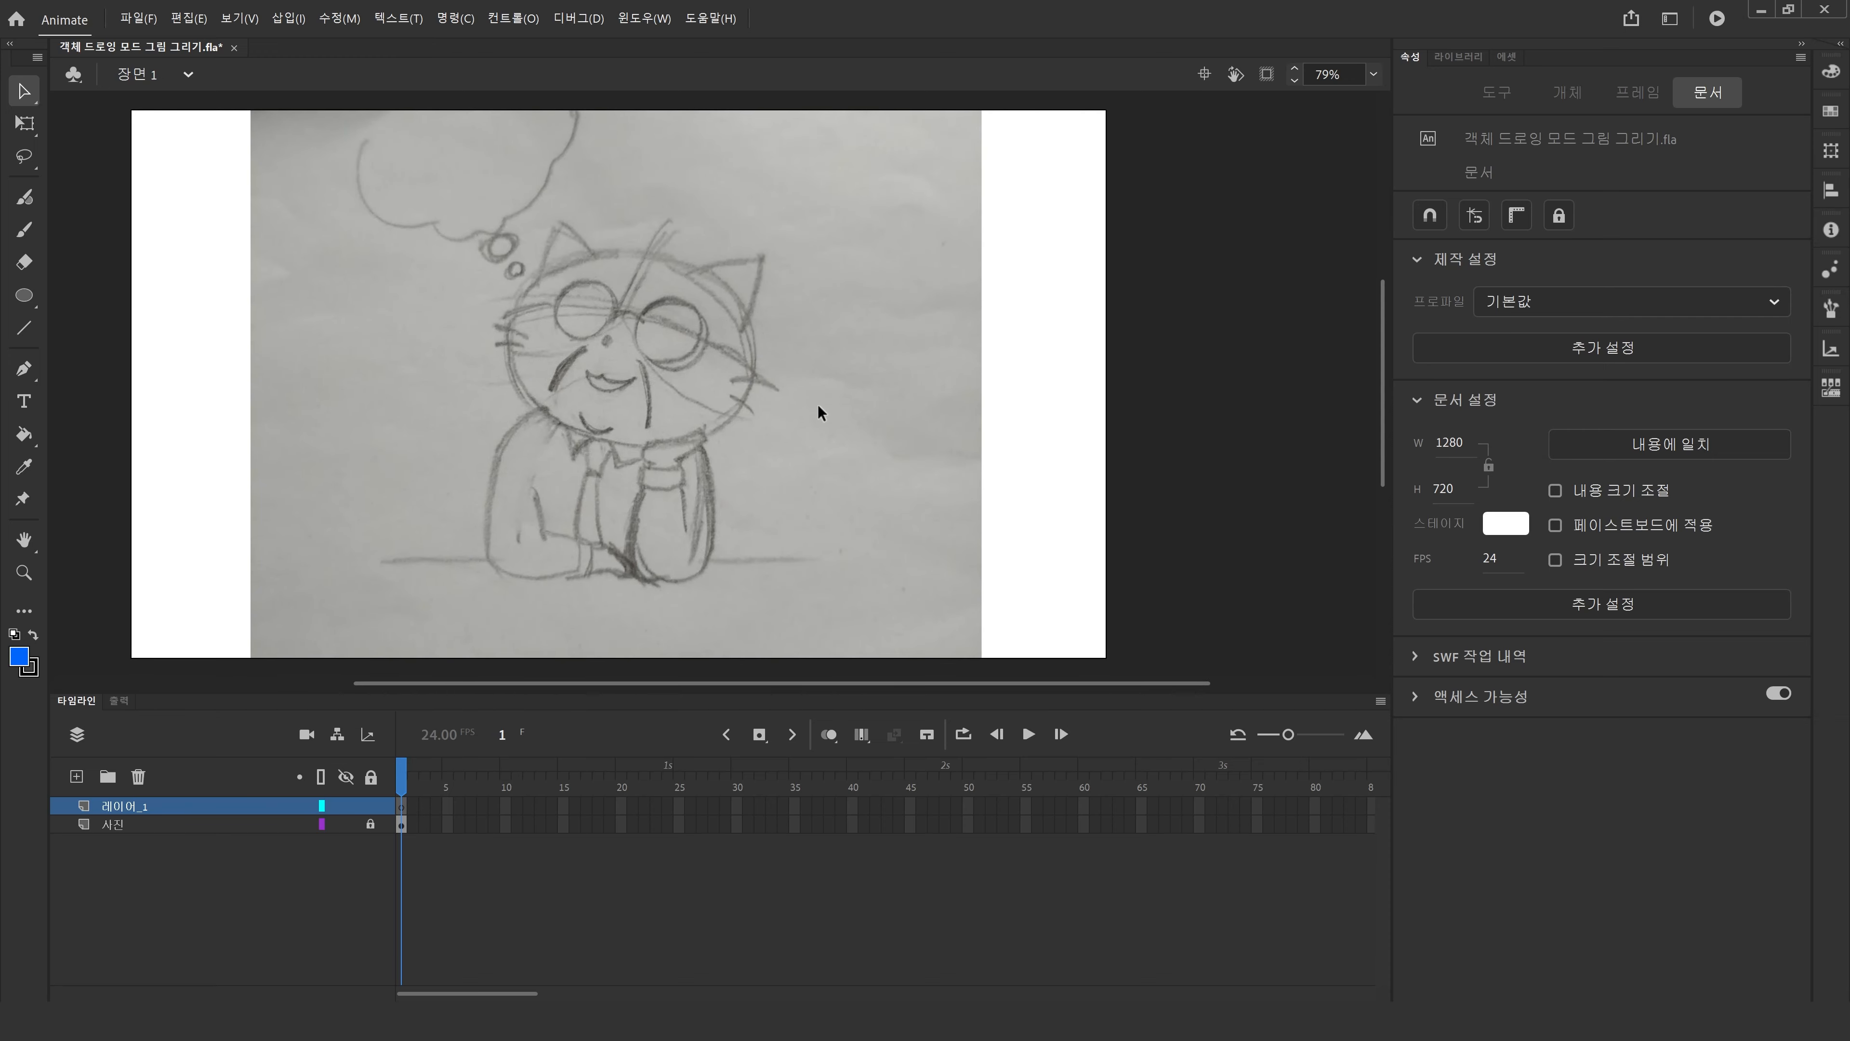
left_click(27, 575)
left_click_drag(314, 162, 929, 602)
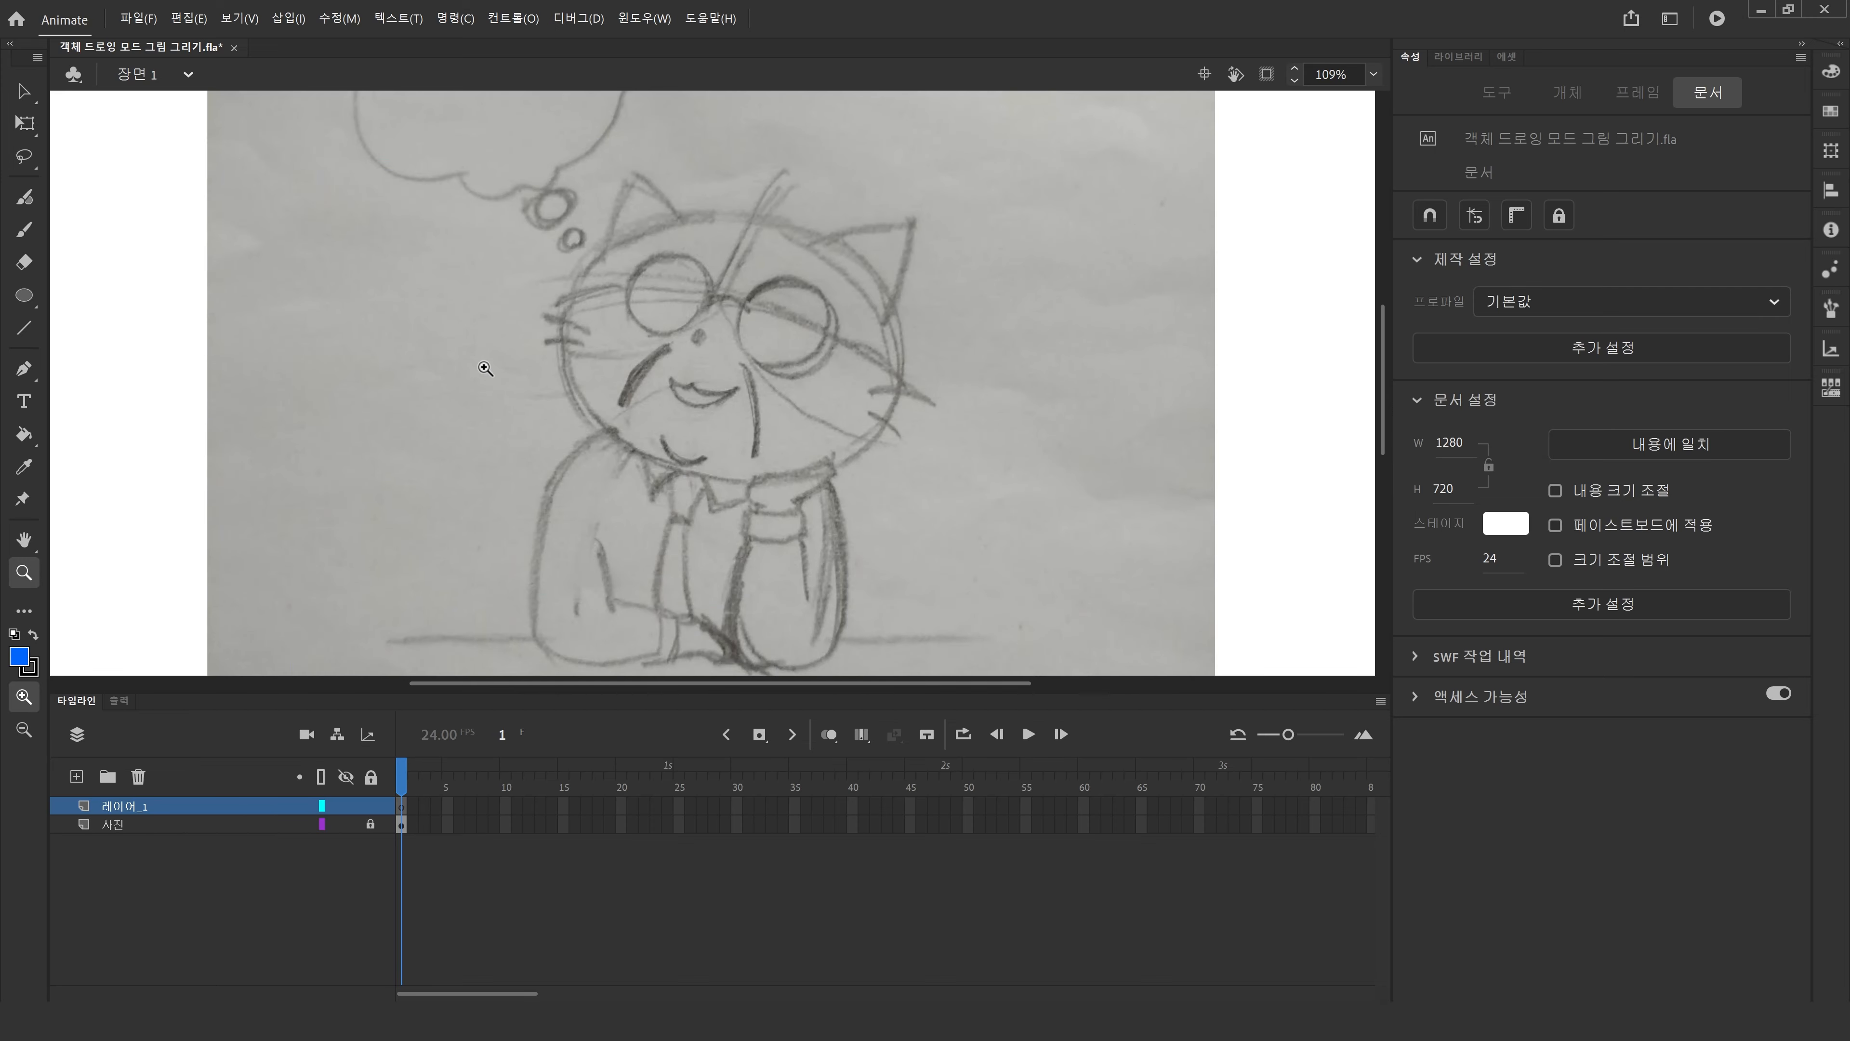
left_click(24, 297)
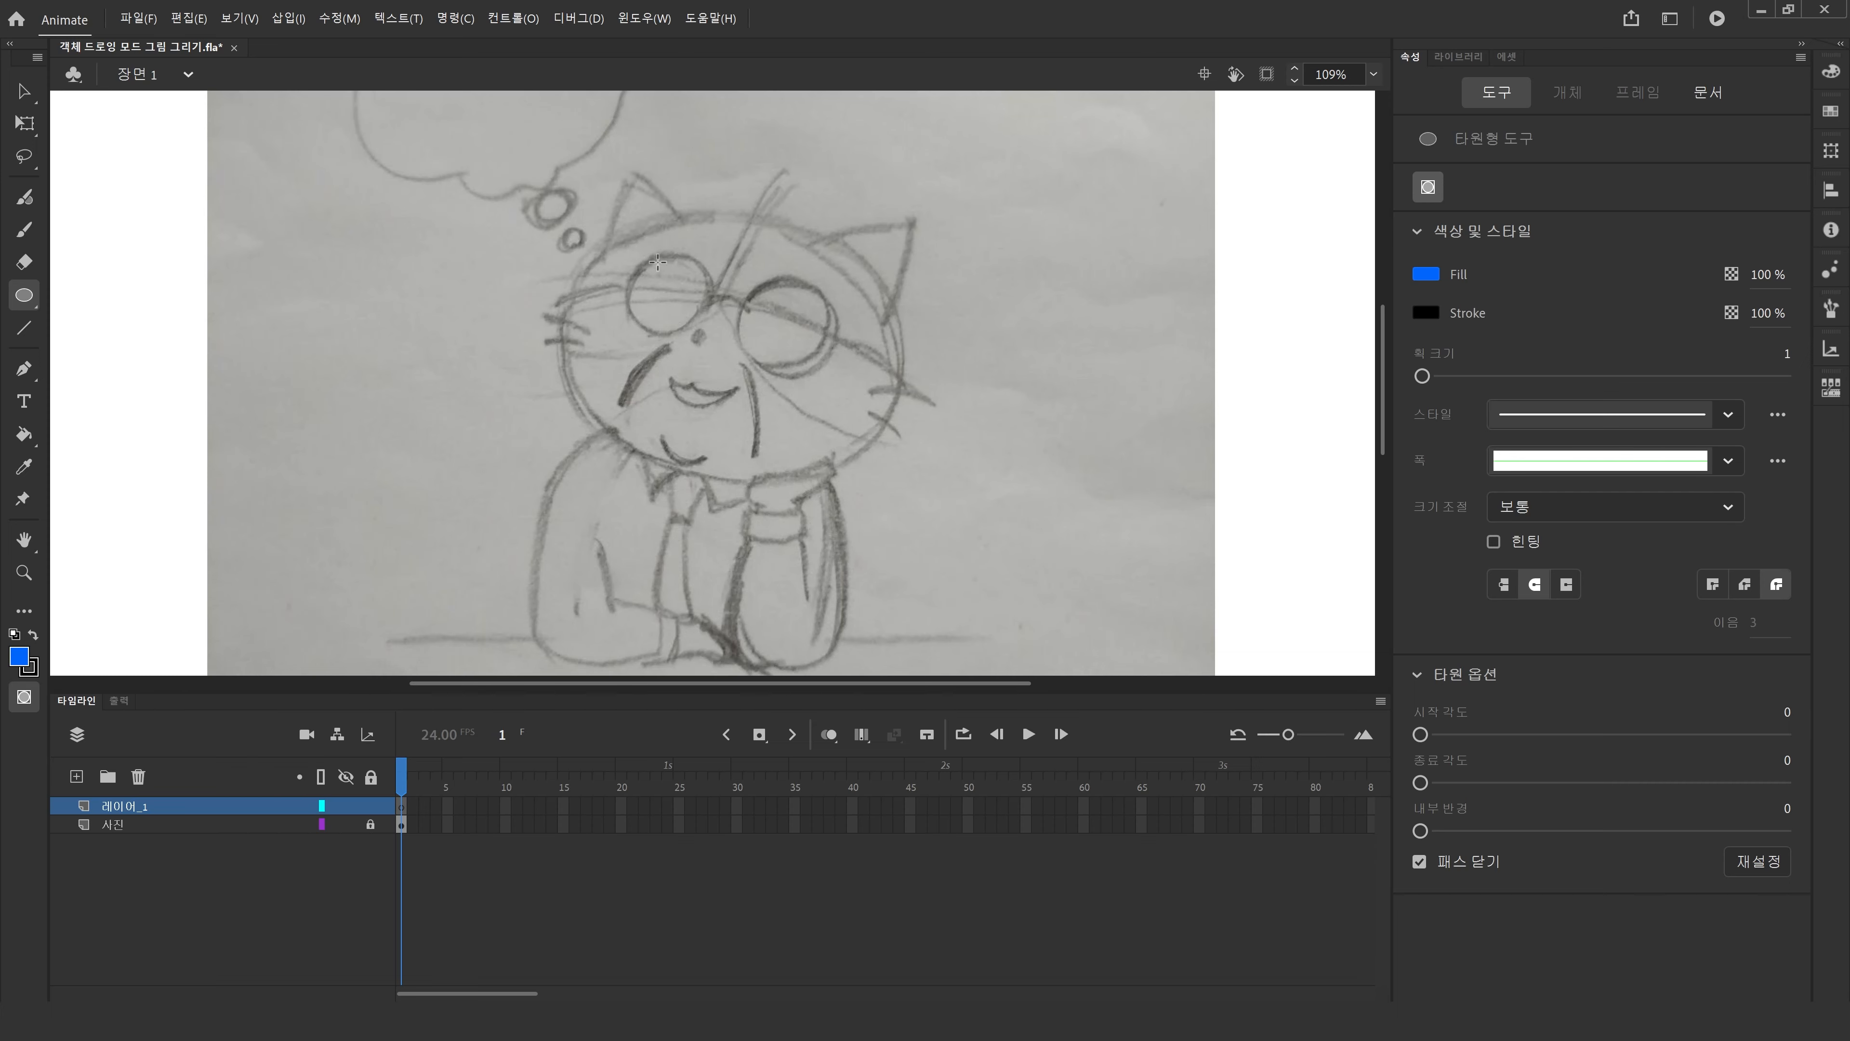
mouse_move(633, 256)
left_mouse_down()
mouse_move(712, 334)
mouse_move(772, 321)
mouse_move(830, 368)
left_mouse_up()
left_click(26, 92)
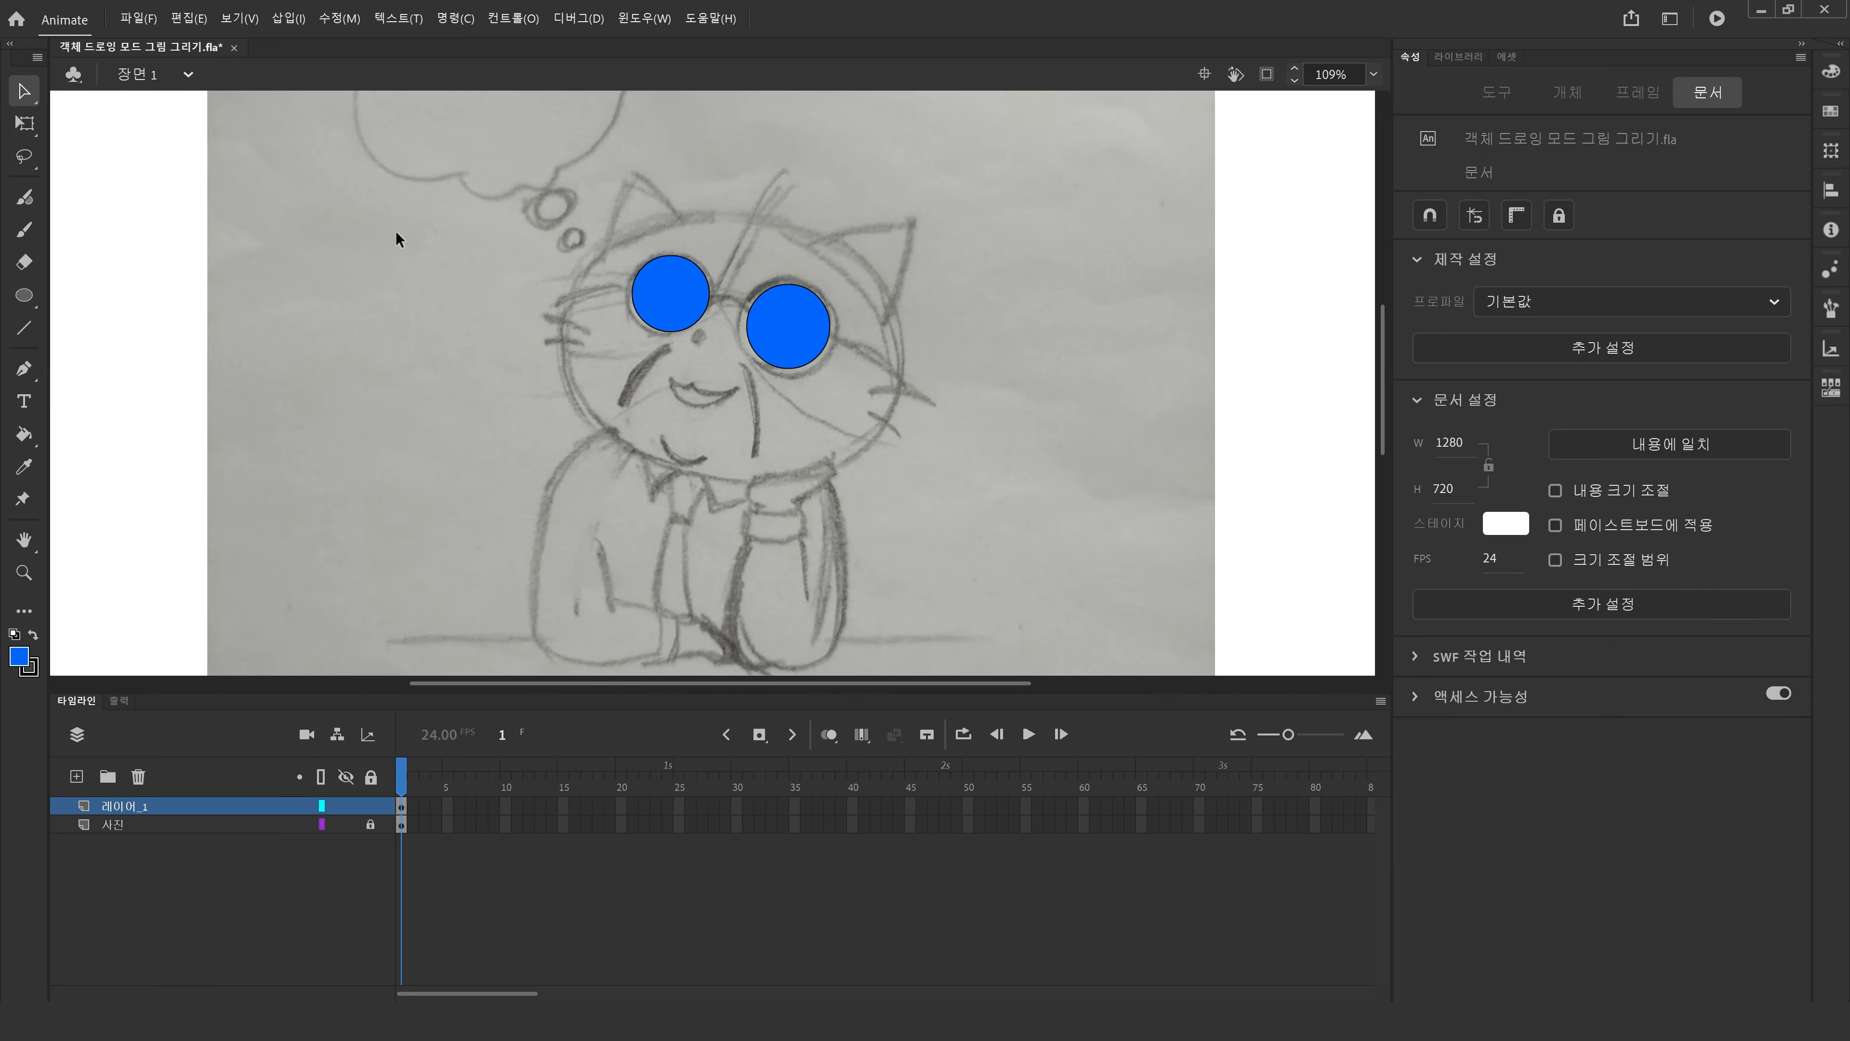
Draw a large blue ellipse covering the cat's whole head.
left_click(676, 315)
left_click(522, 373)
left_click(26, 293)
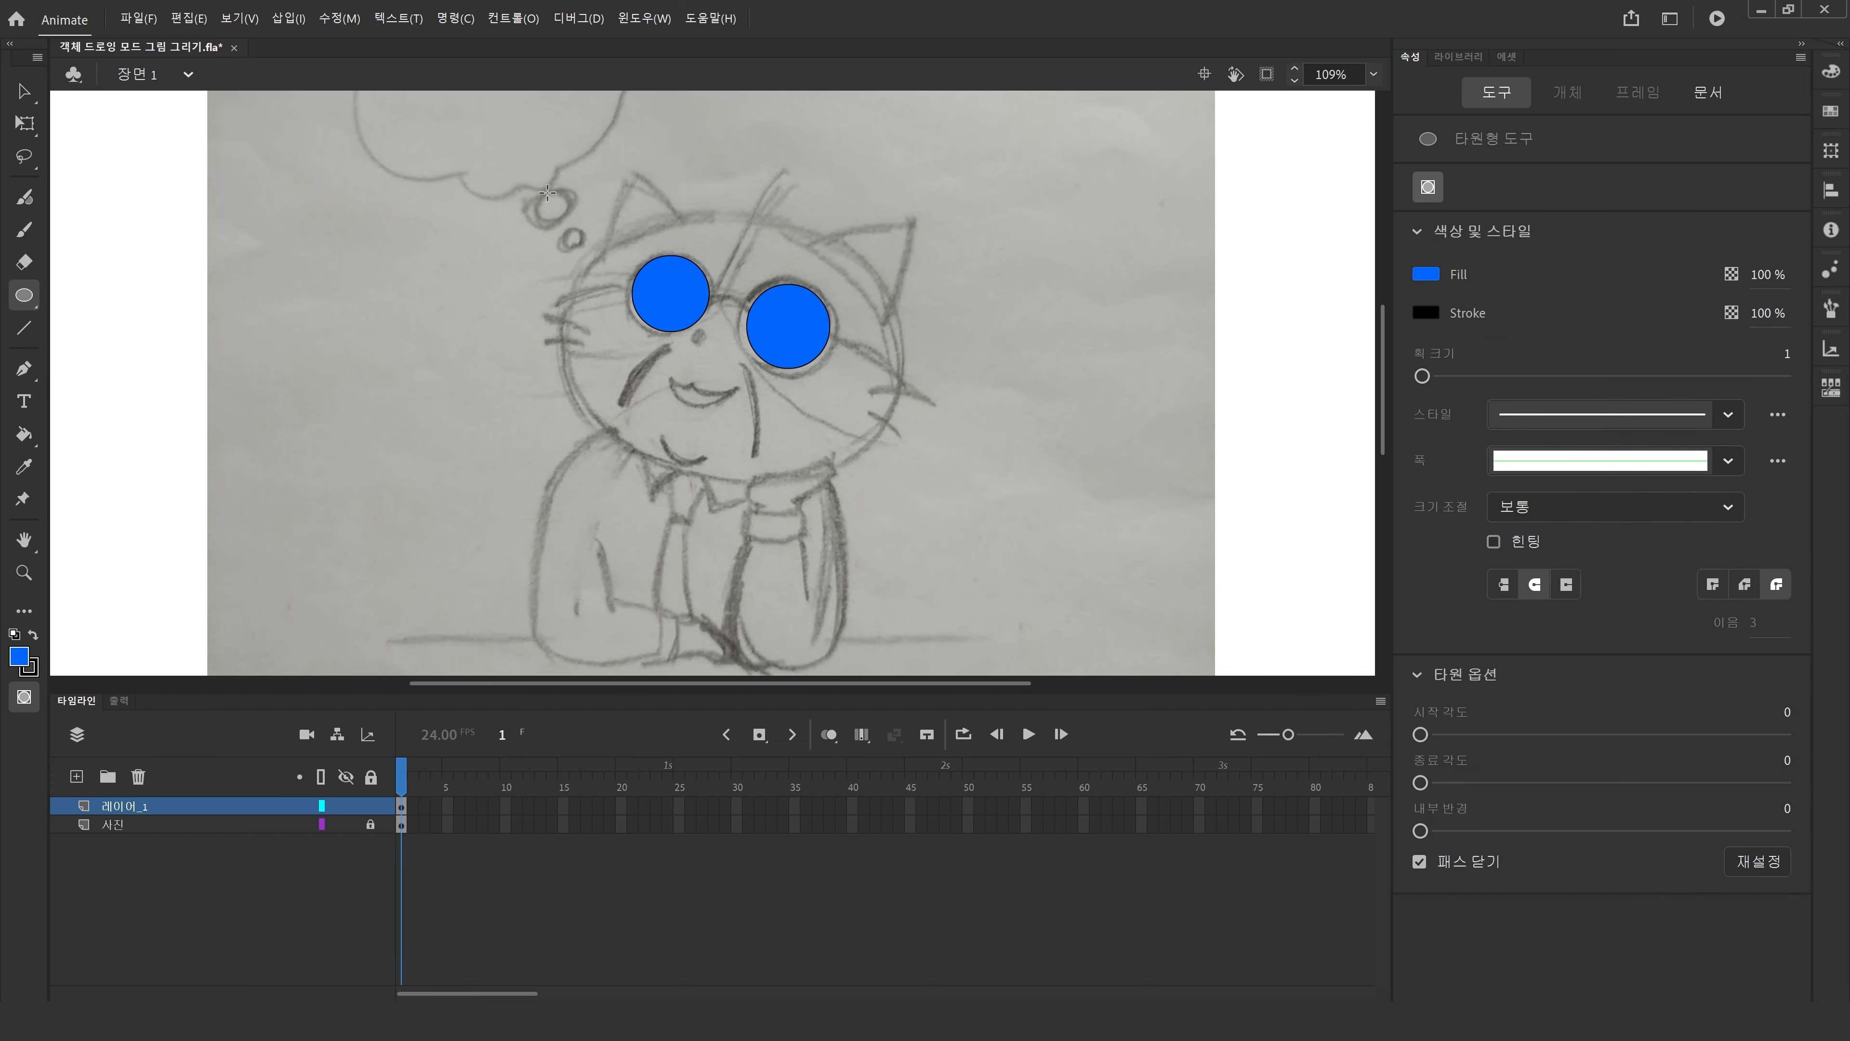
mouse_move(546, 191)
left_mouse_down()
mouse_move(739, 370)
mouse_move(911, 479)
left_mouse_up()
left_click(24, 90)
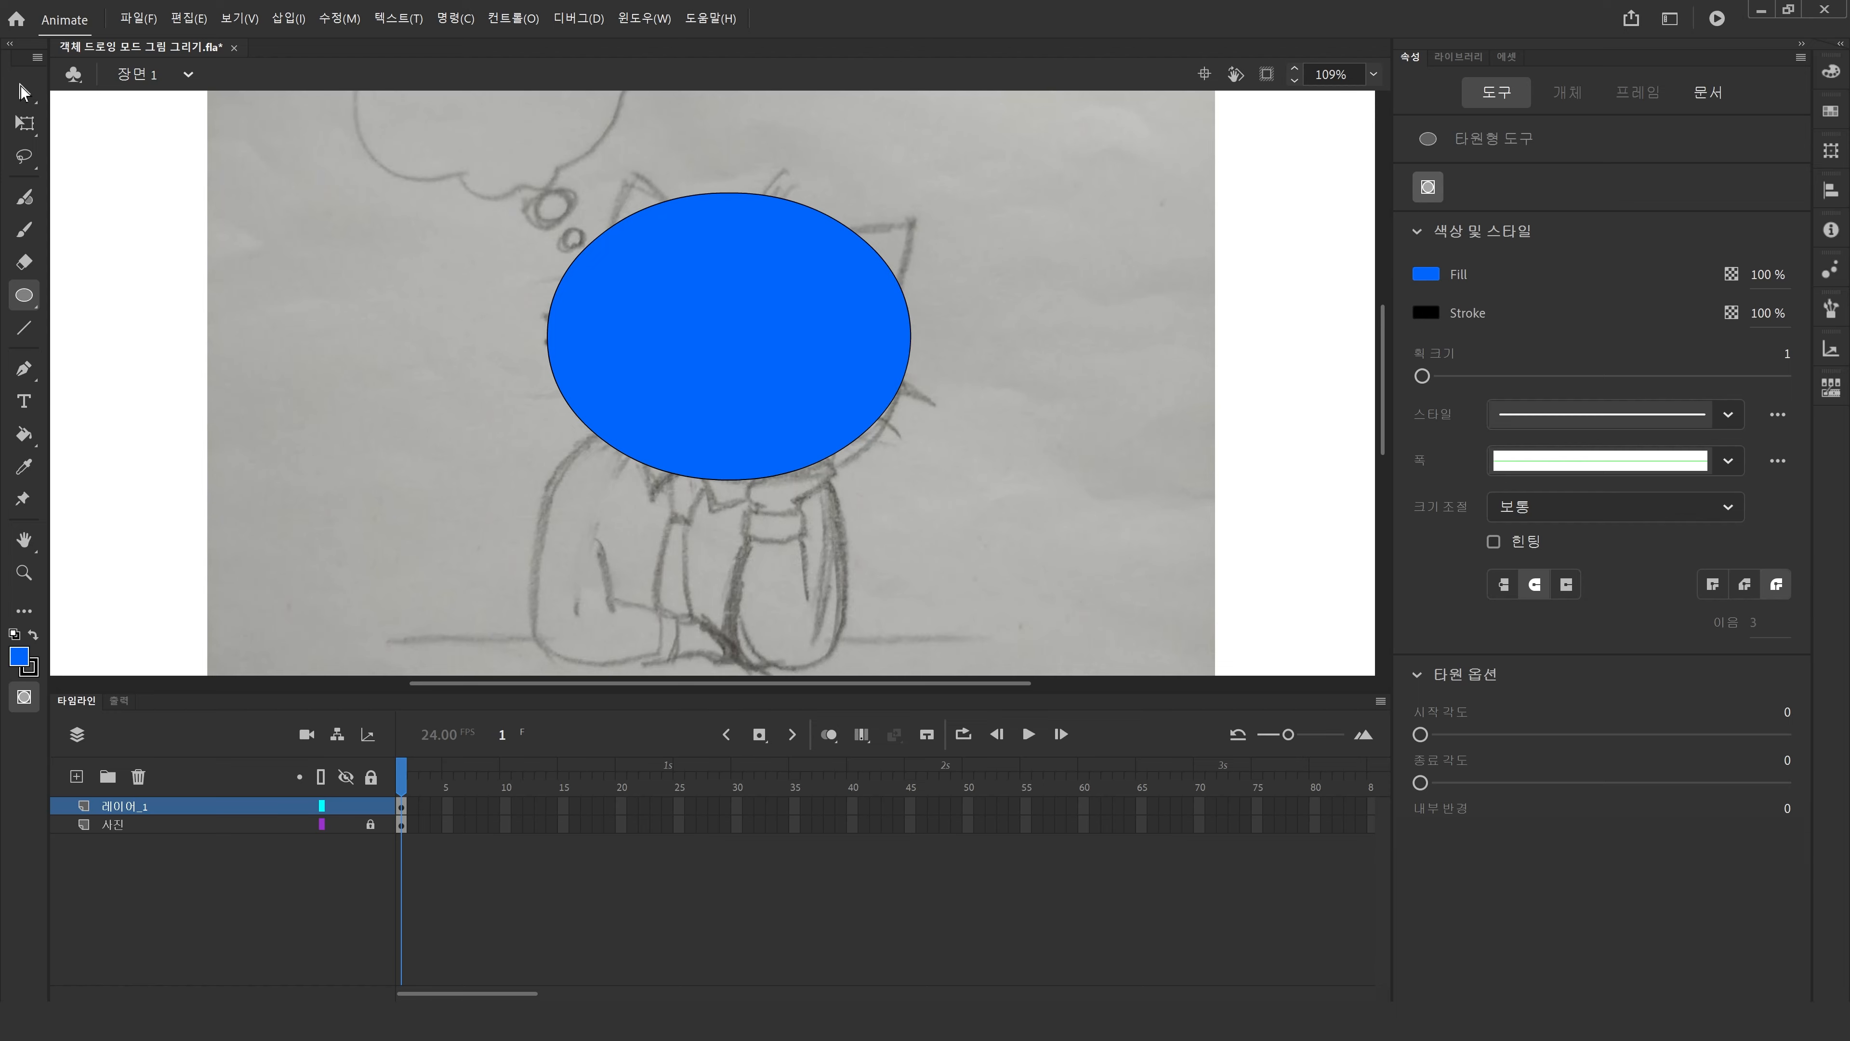
Nudge the head ellipse slightly left and send it to the back behind the lens circles.
left_click_drag(812, 348, 788, 345)
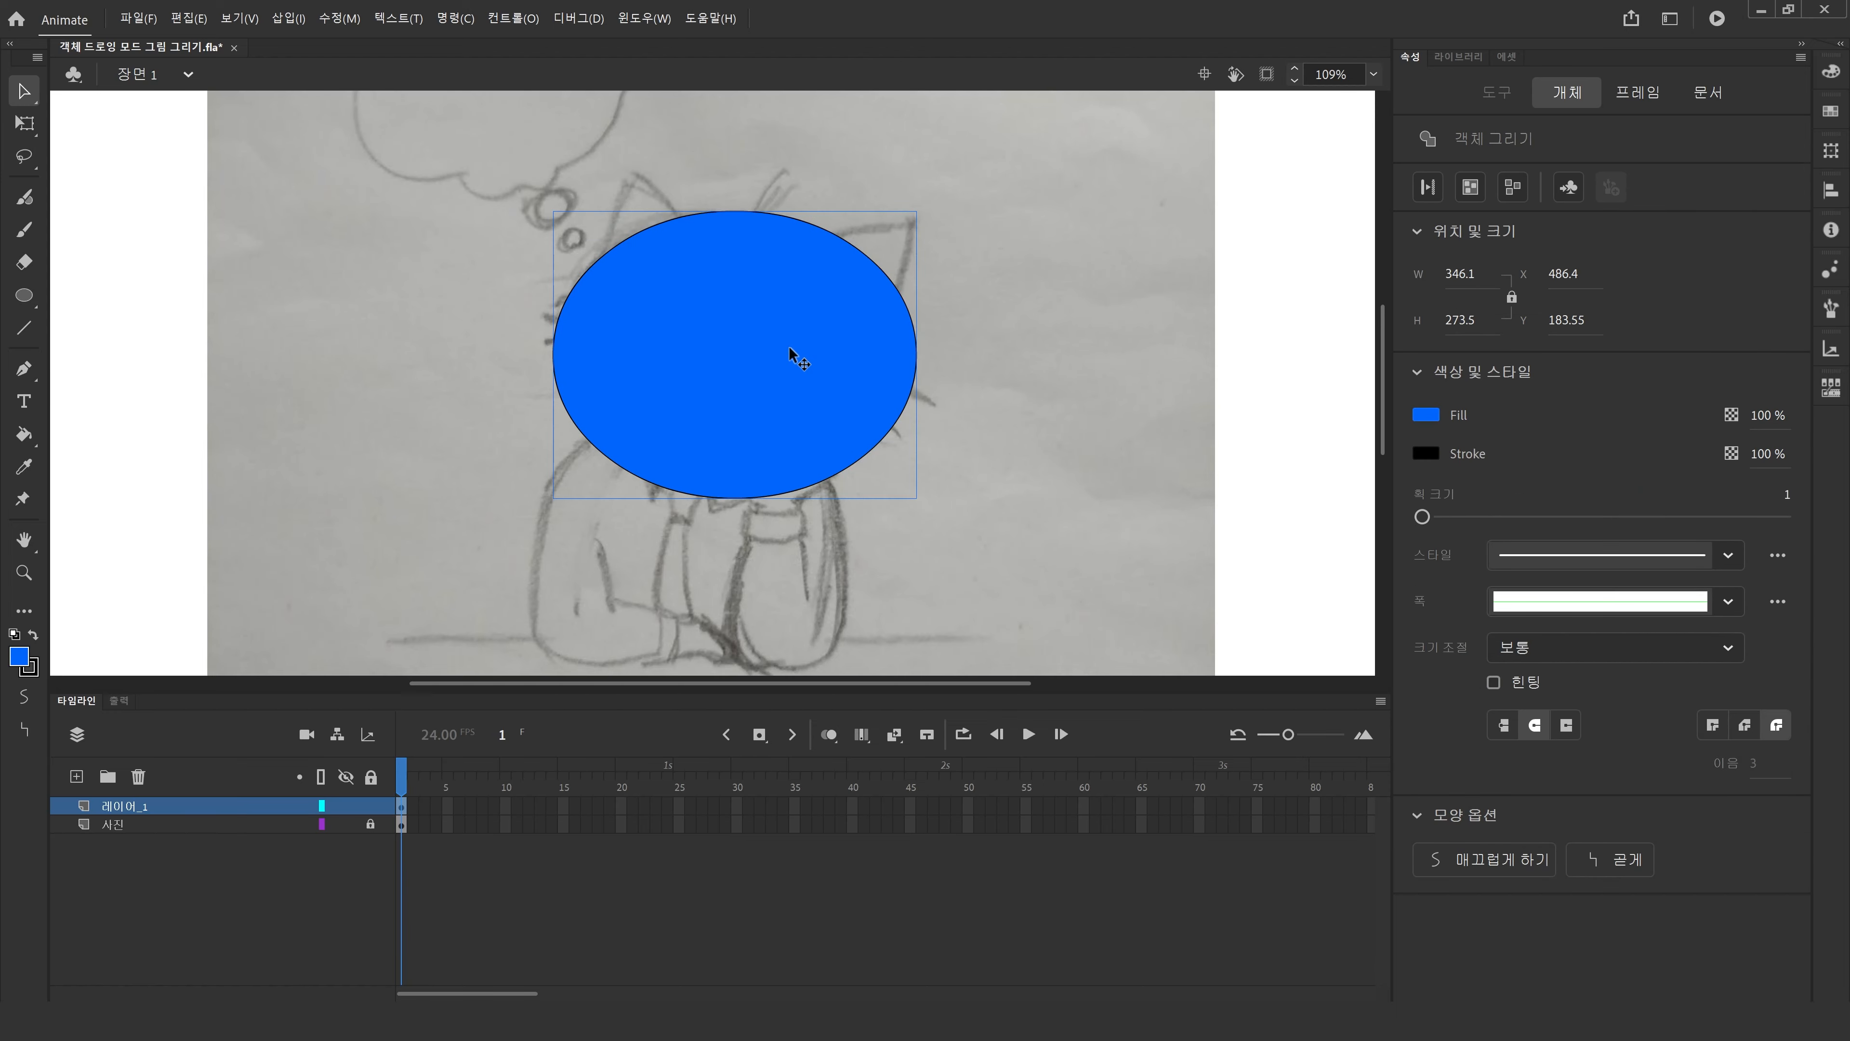
right_click(790, 348)
mouse_move(929, 628)
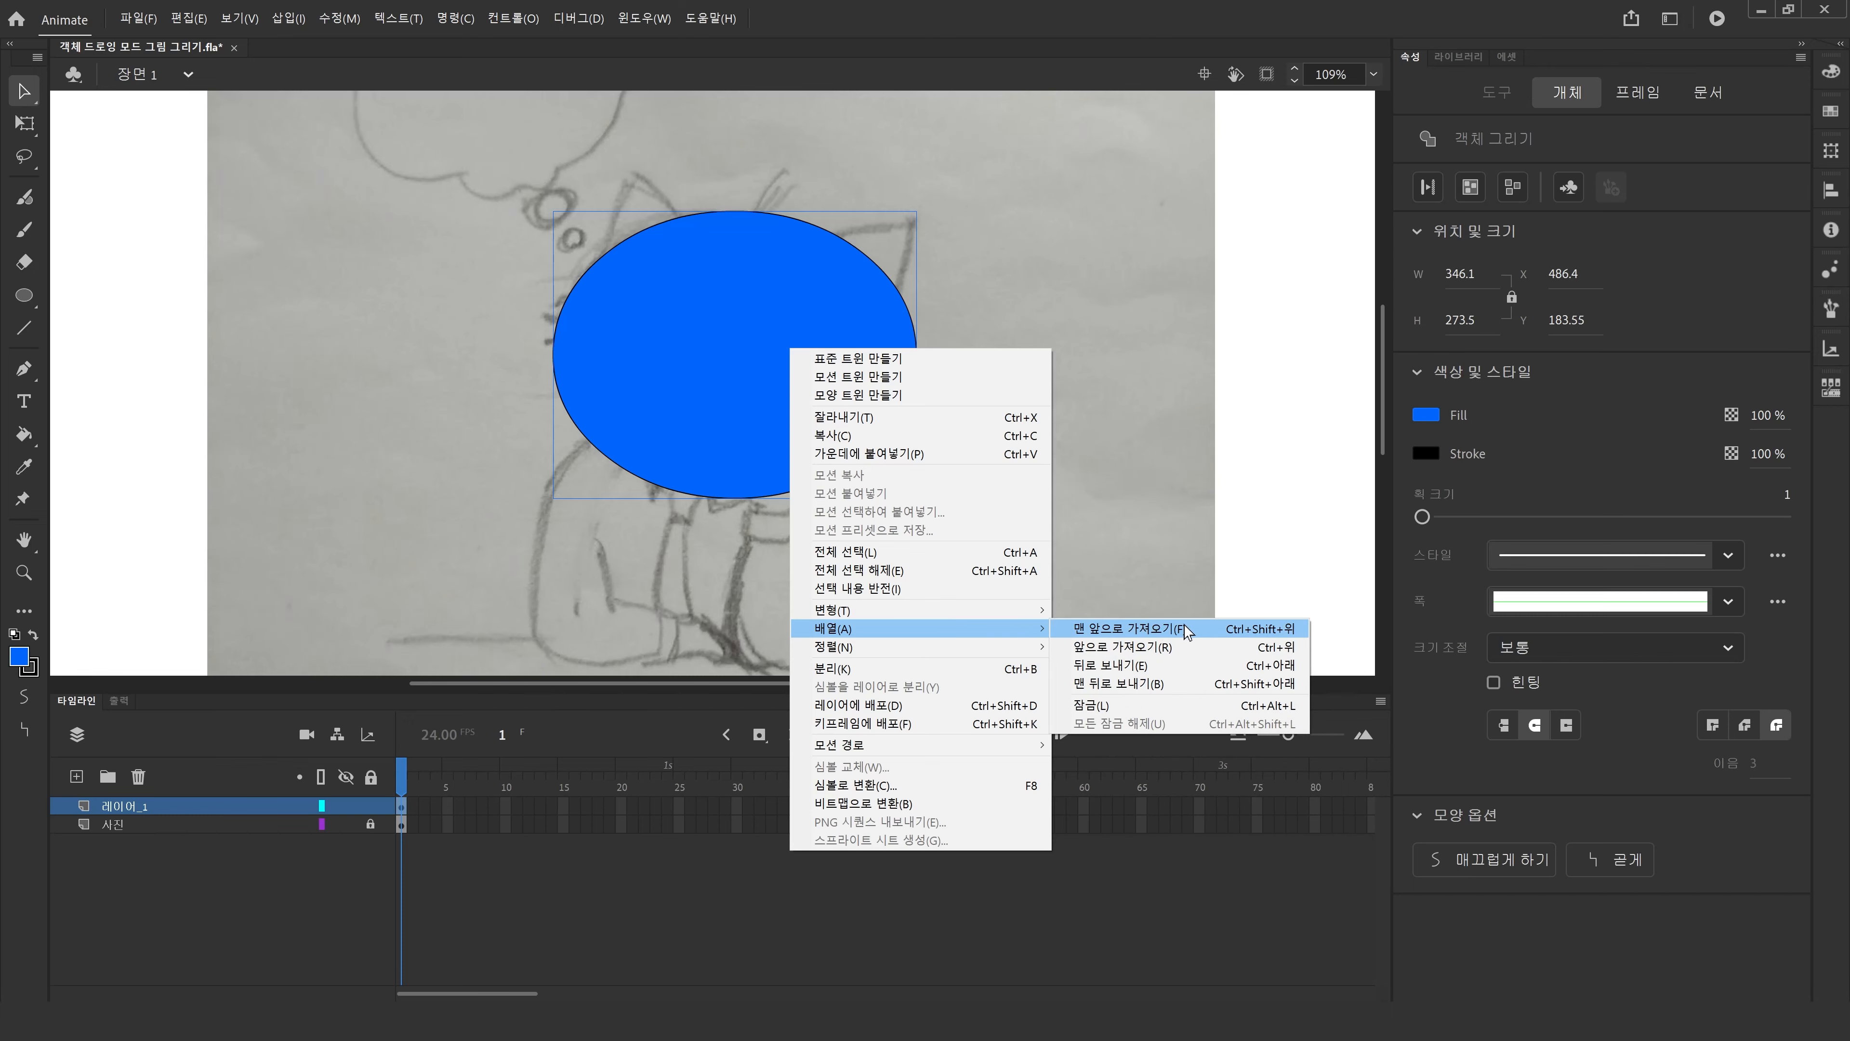
left_click(1184, 687)
left_click(937, 466)
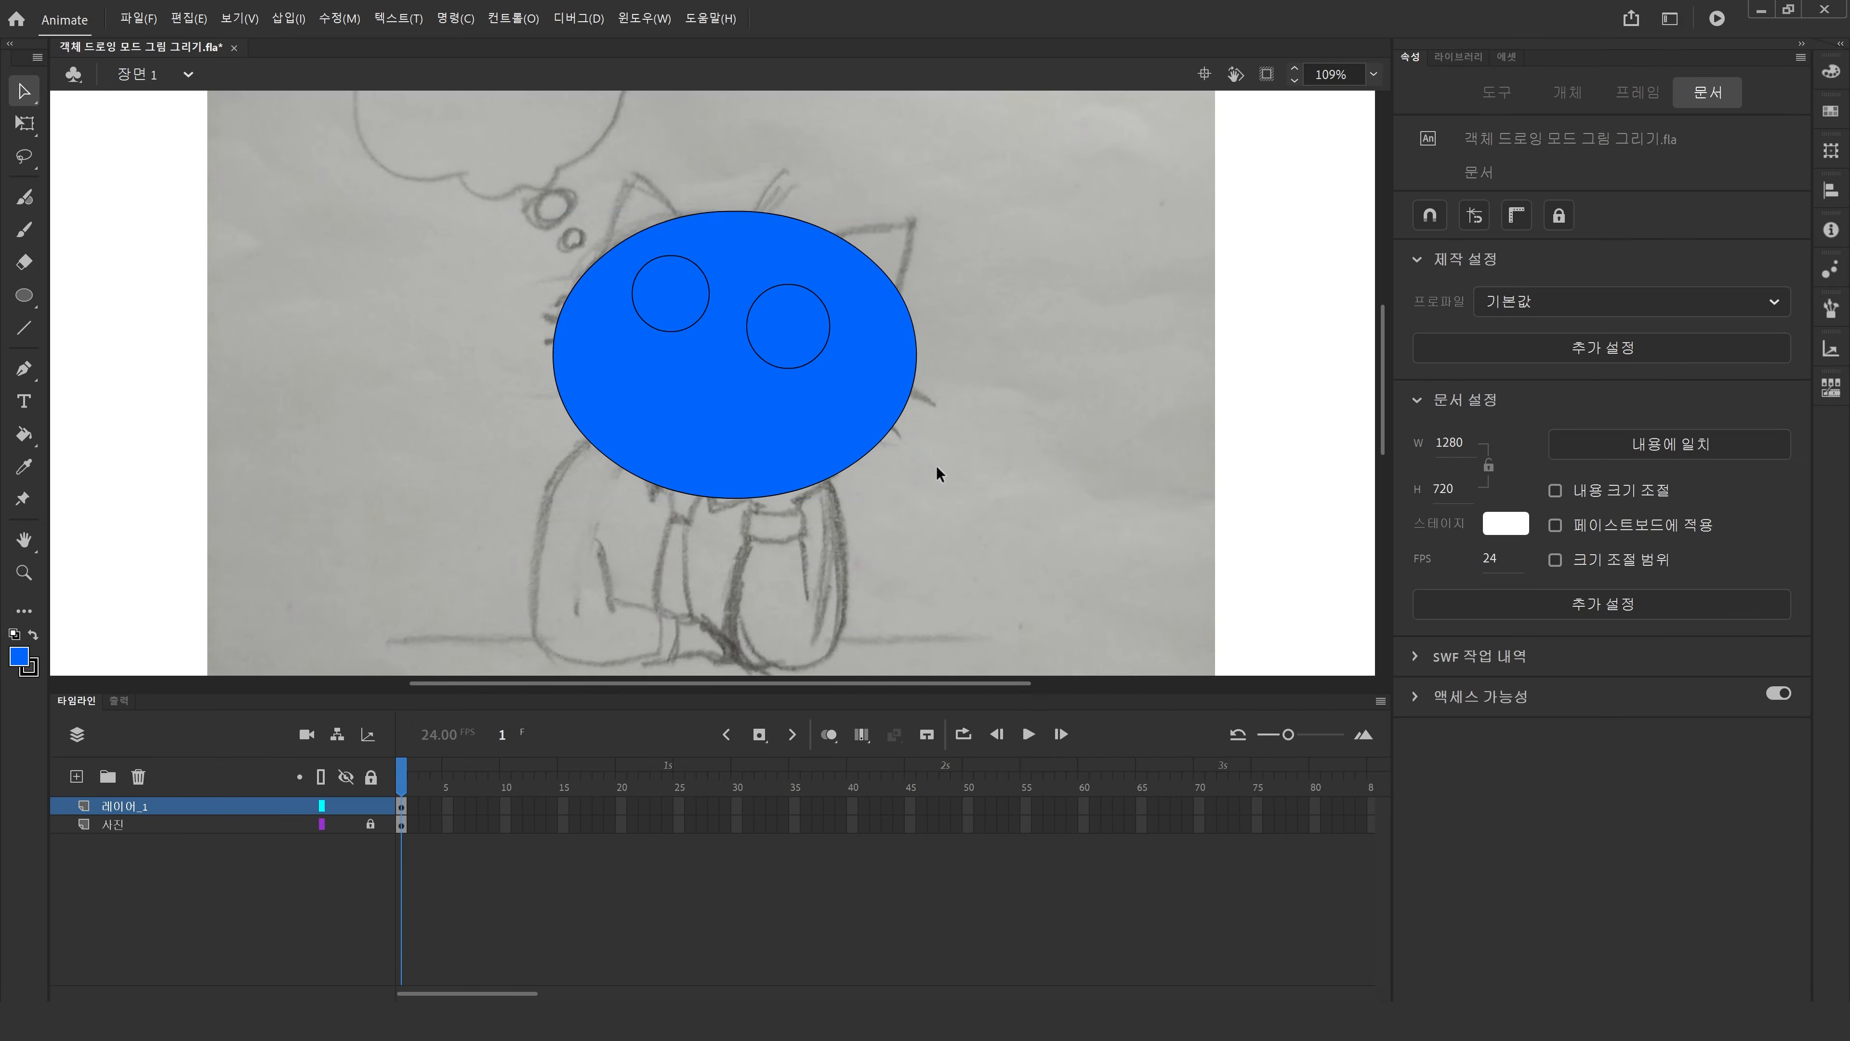
Move both lens circles away from the head ellipse and undo those moves.
left_click(708, 296)
mouse_move(783, 439)
left_mouse_down()
mouse_move(516, 501)
mouse_move(786, 429)
left_mouse_up()
left_click(681, 310)
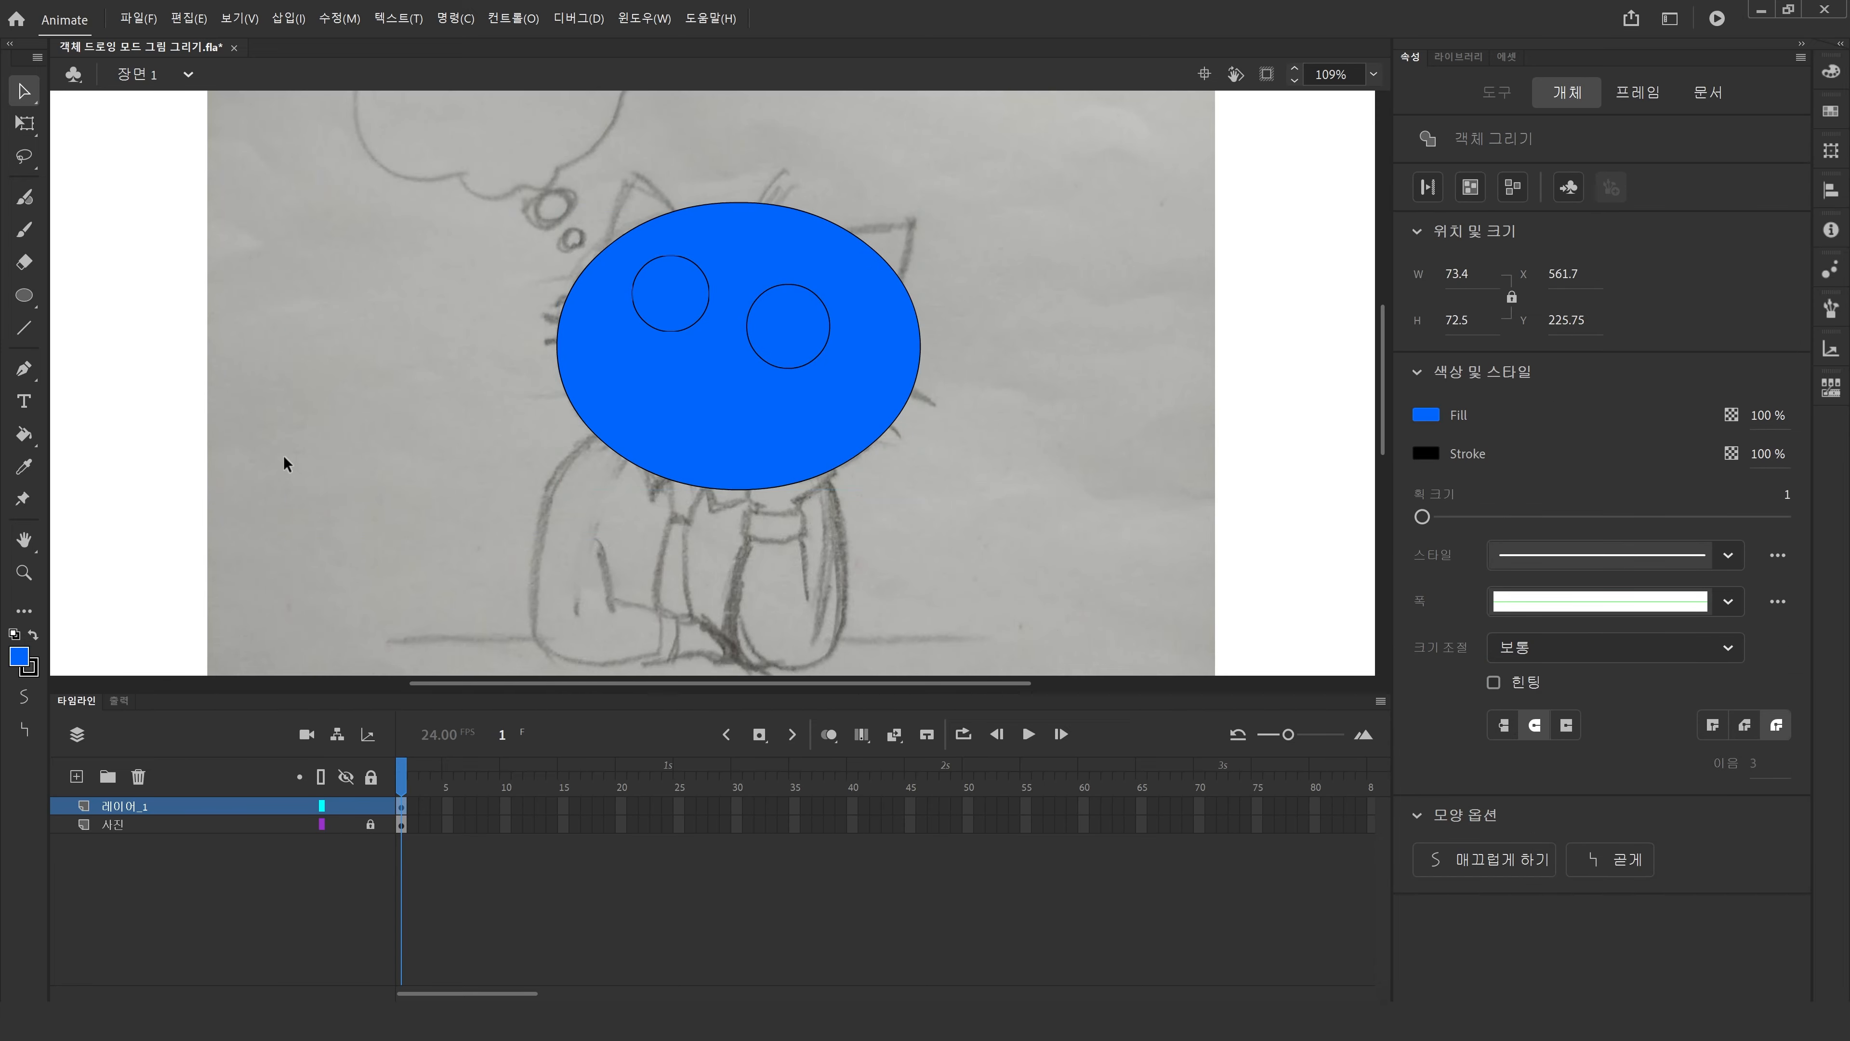
left_click_drag(699, 300, 413, 355)
left_click_drag(797, 351, 445, 482)
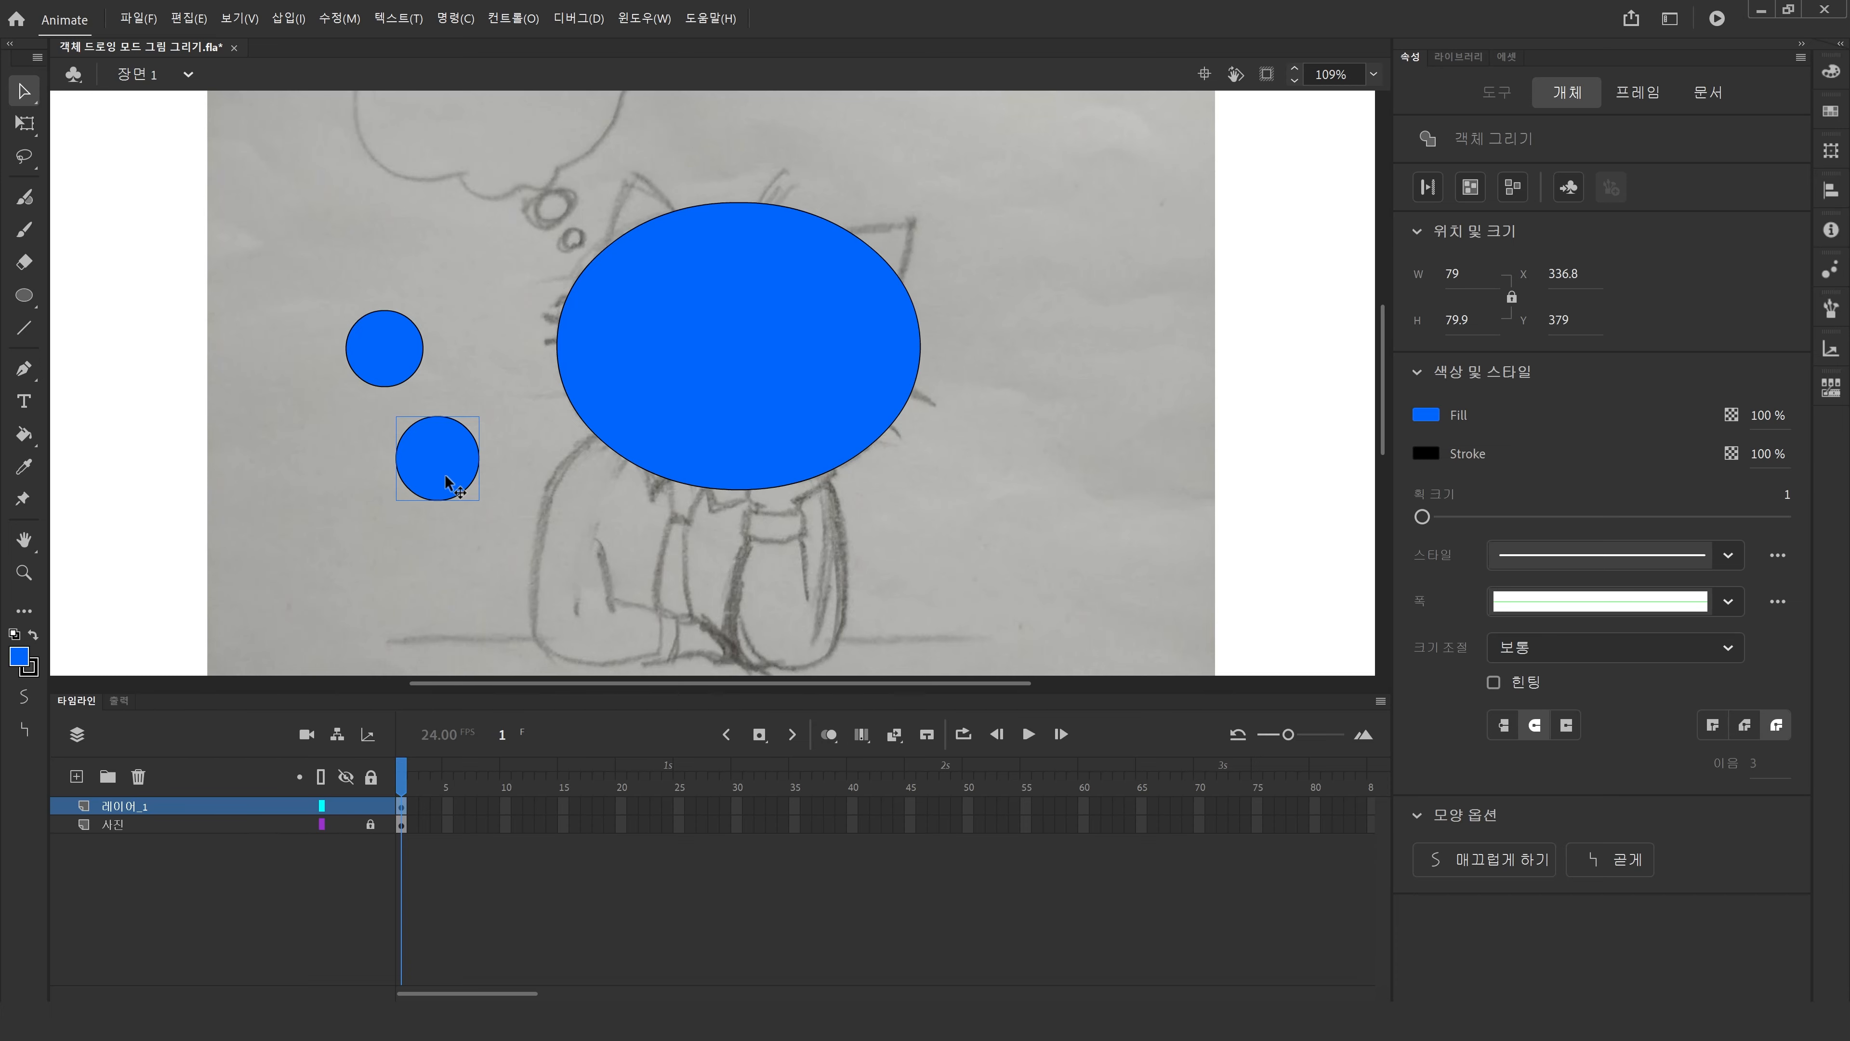
key("ctrl+z")
key("ctrl+z")
key("ctrl+z")
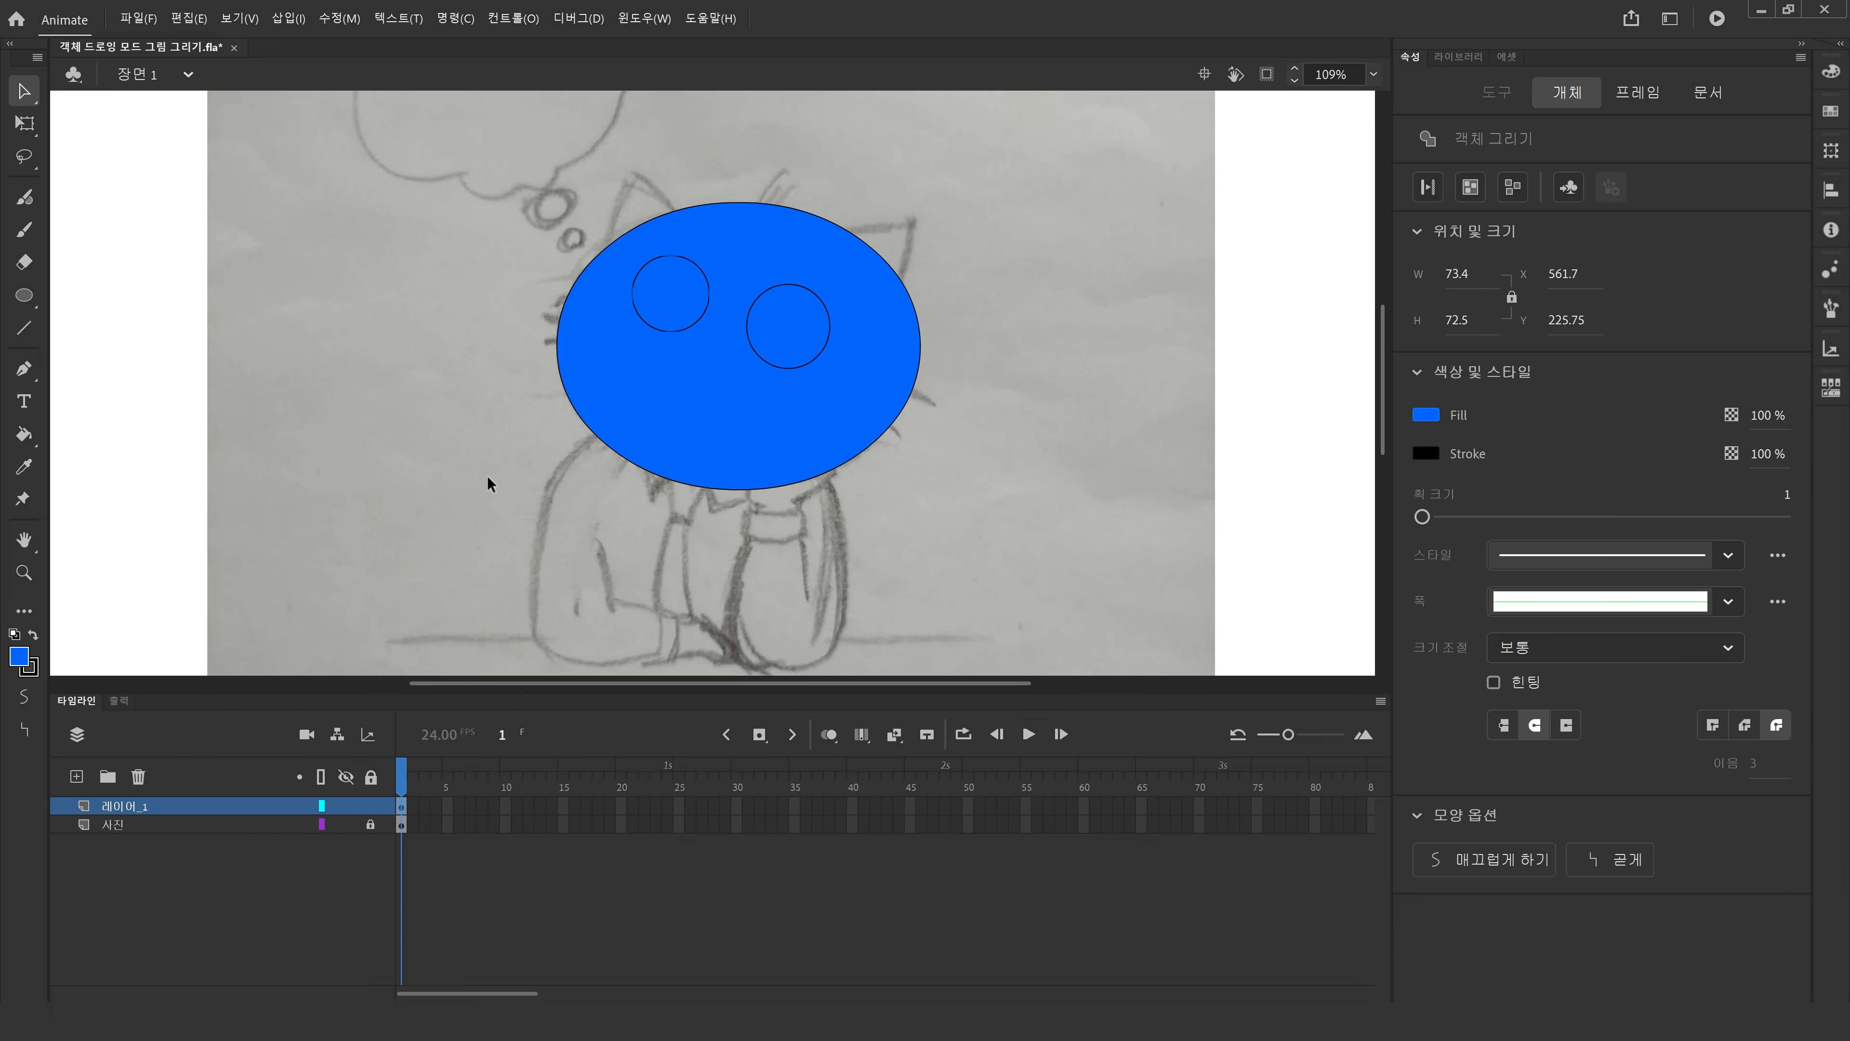
Select the head ellipse and distribute it to its own new layer.
left_click_drag(971, 540, 468, 141)
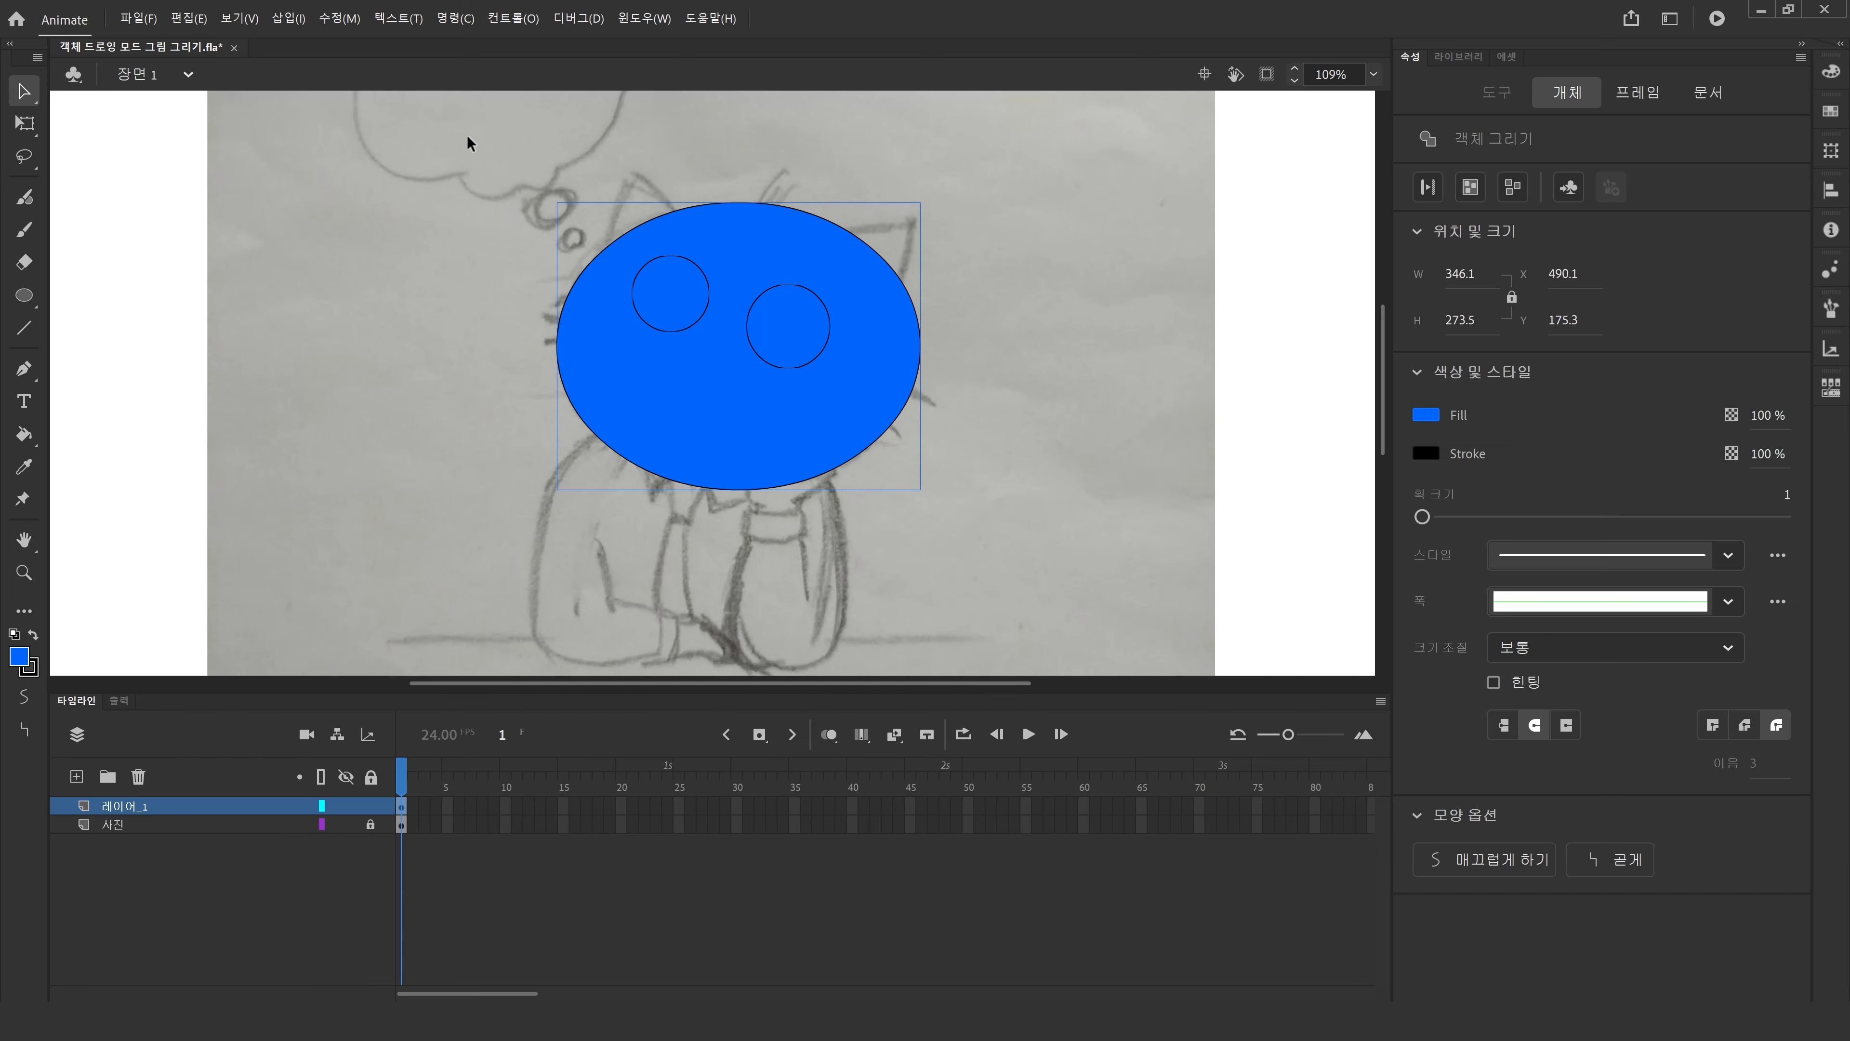
left_click(930, 495)
left_click(761, 425)
key("ctrl+shift+d")
left_click(399, 825)
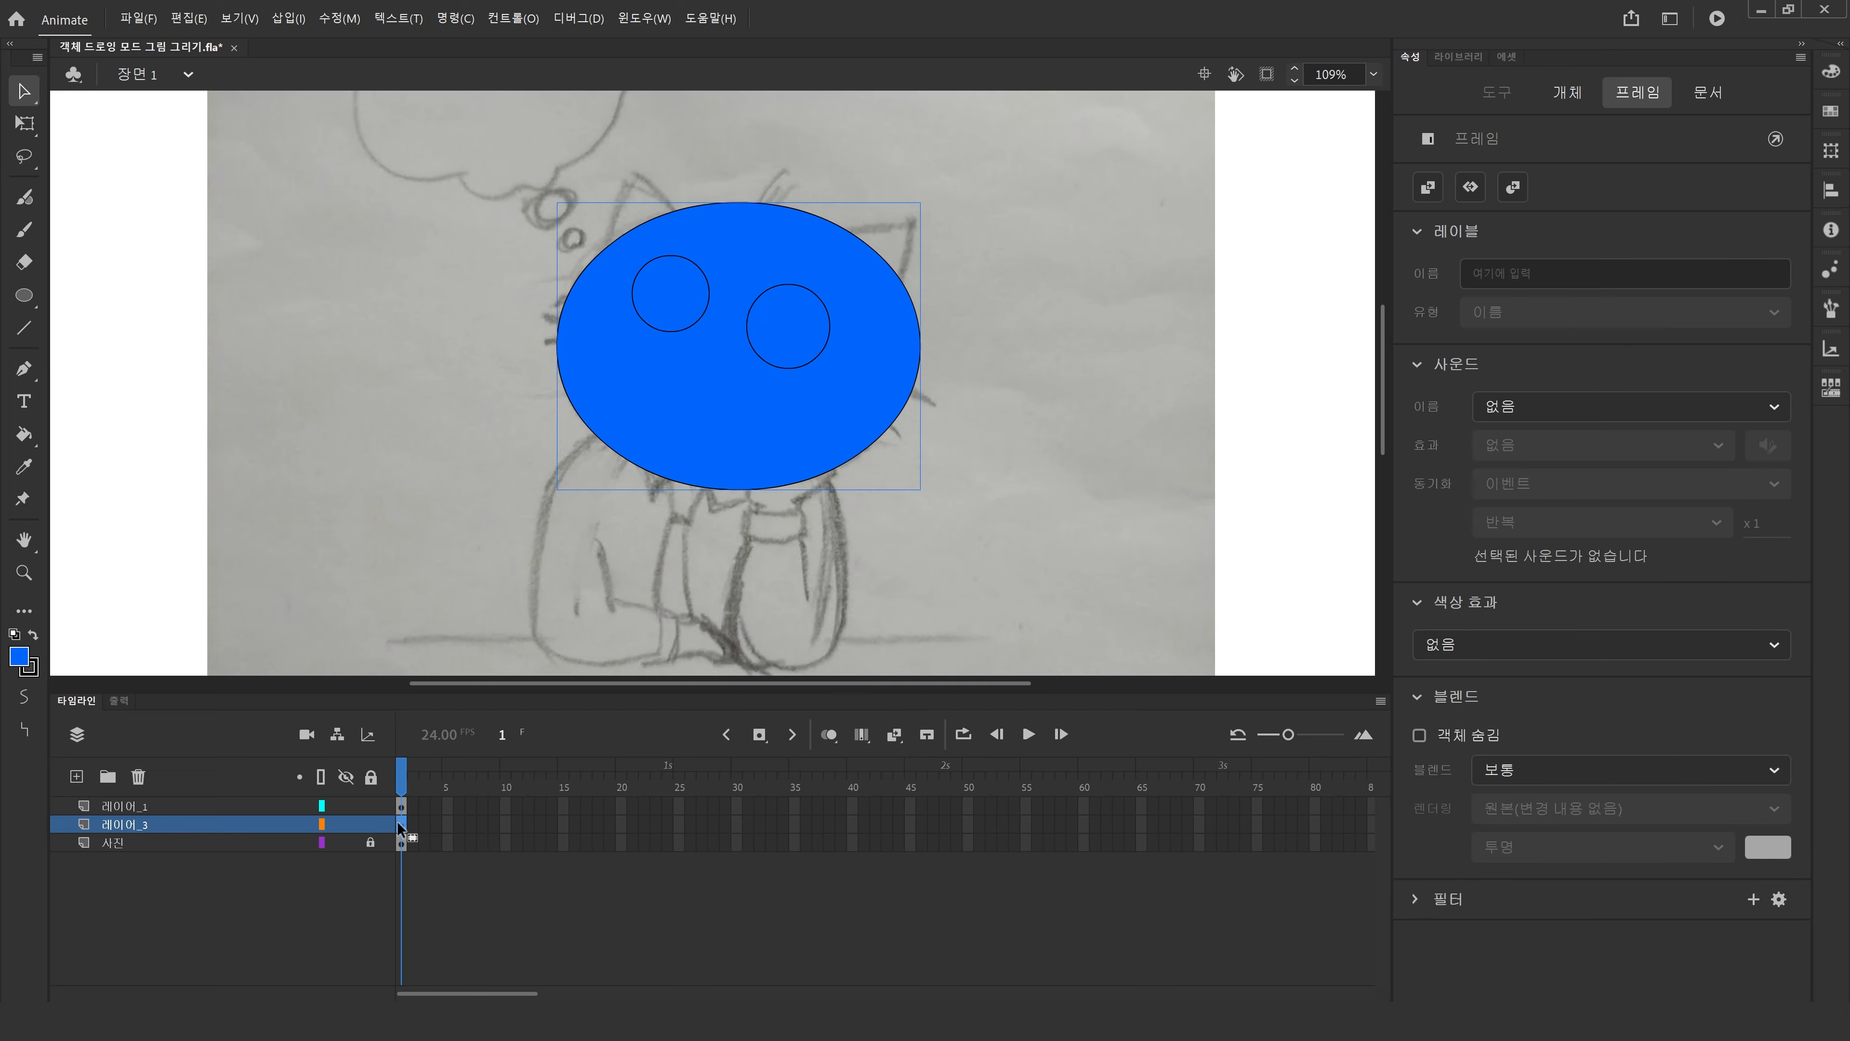
Move the head ellipse to the right and undo the move.
left_click_drag(838, 437, 1071, 499)
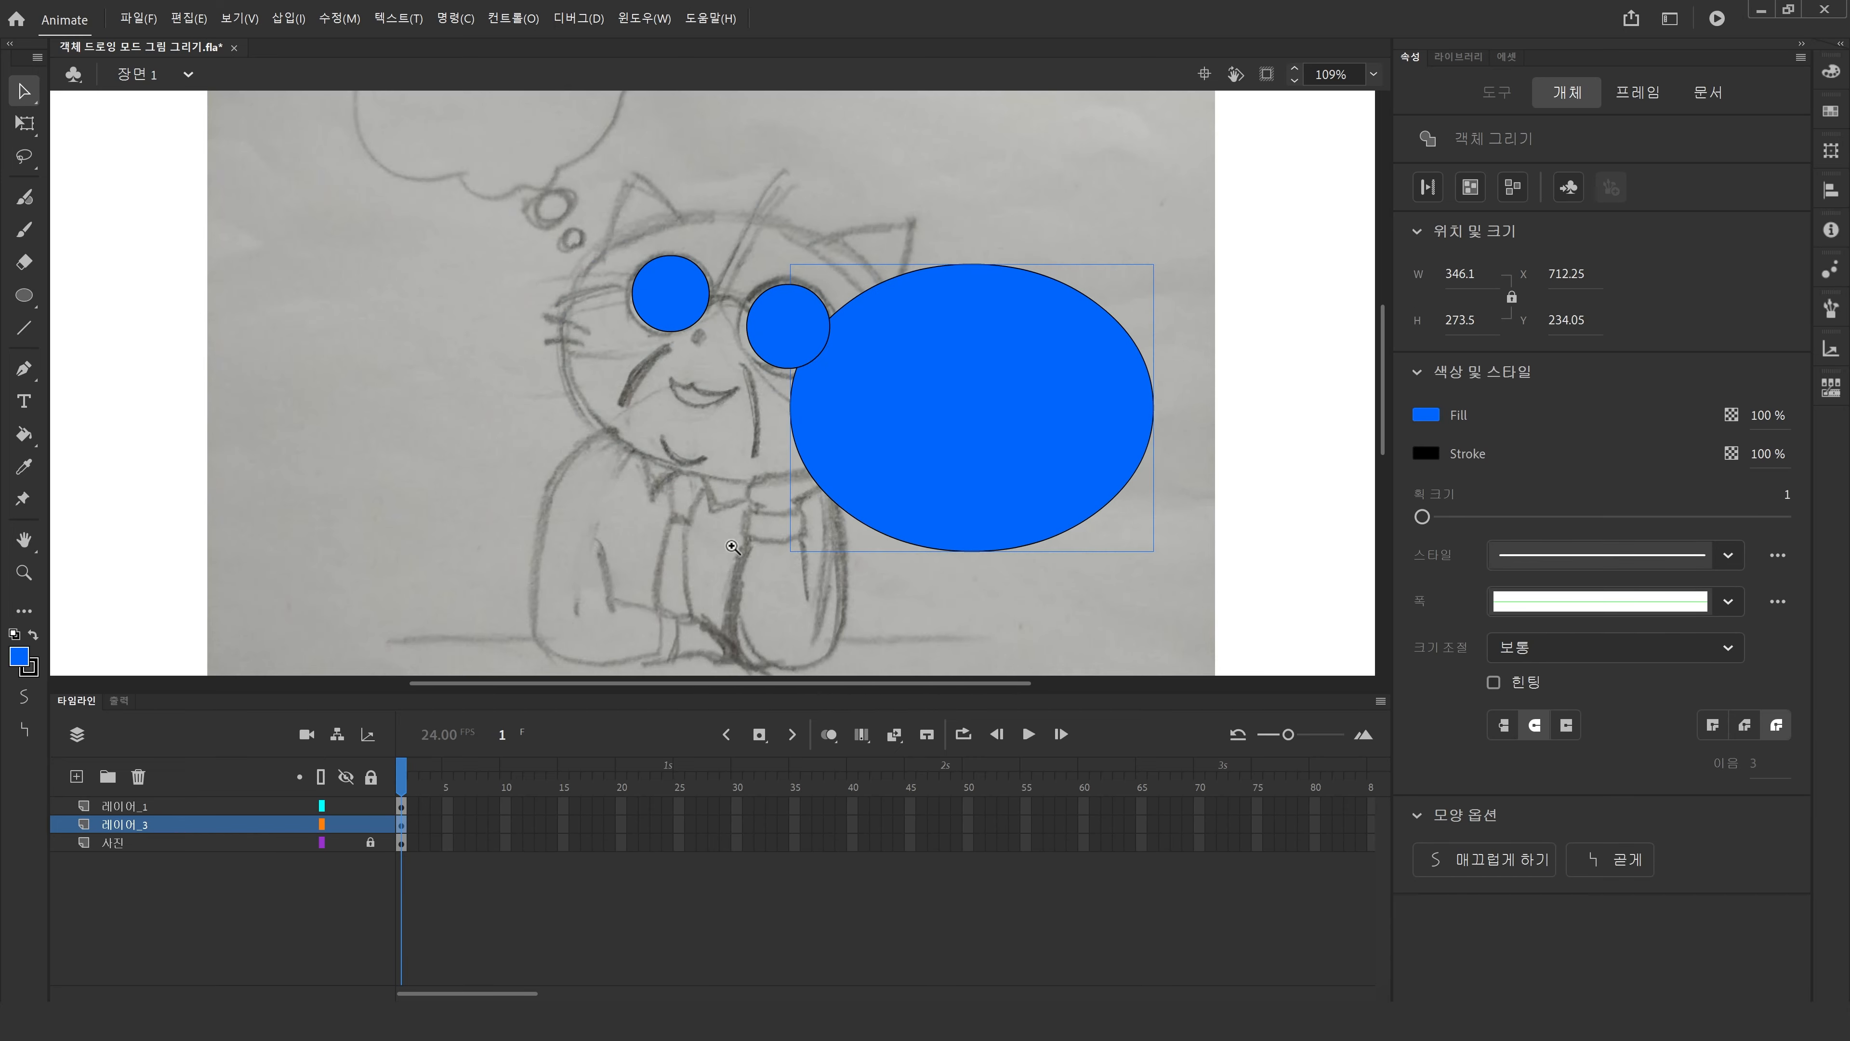
key("z")
key("ctrl+z")
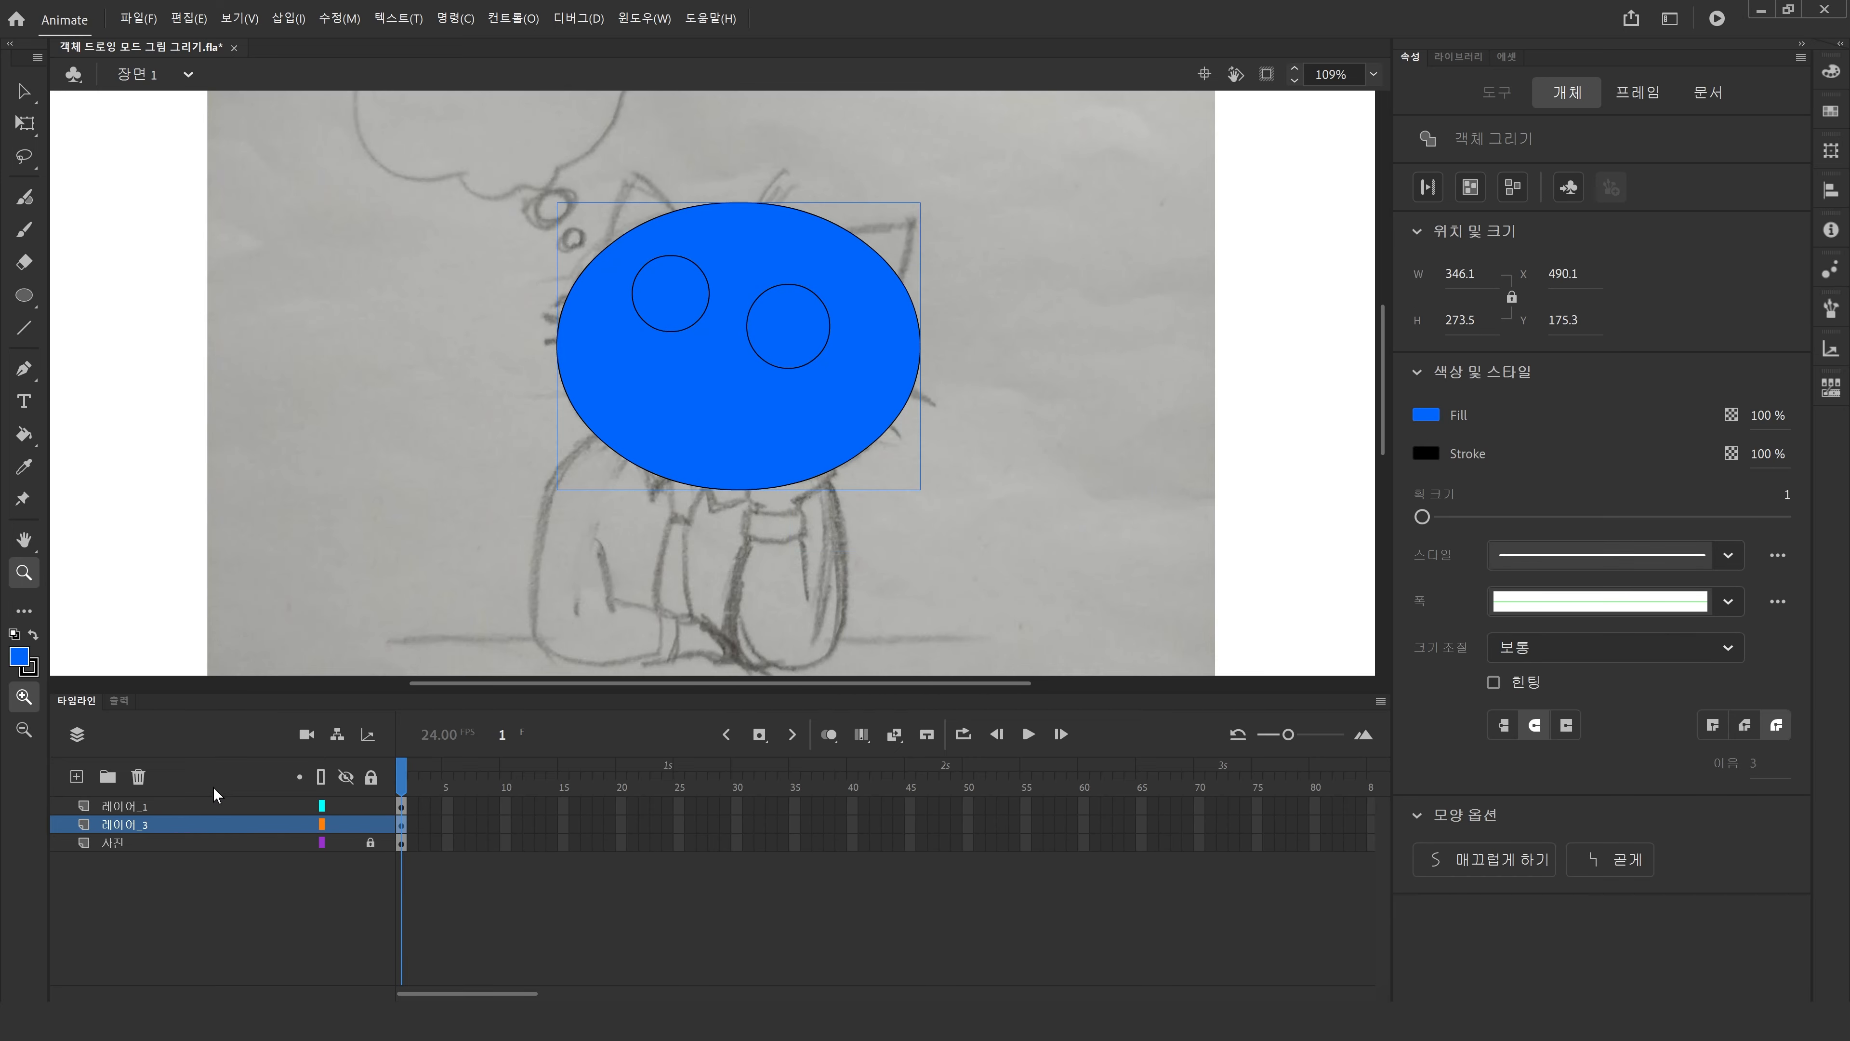
Rename the new ellipse layer 얼굴.
double_click(175, 825)
type("dj")
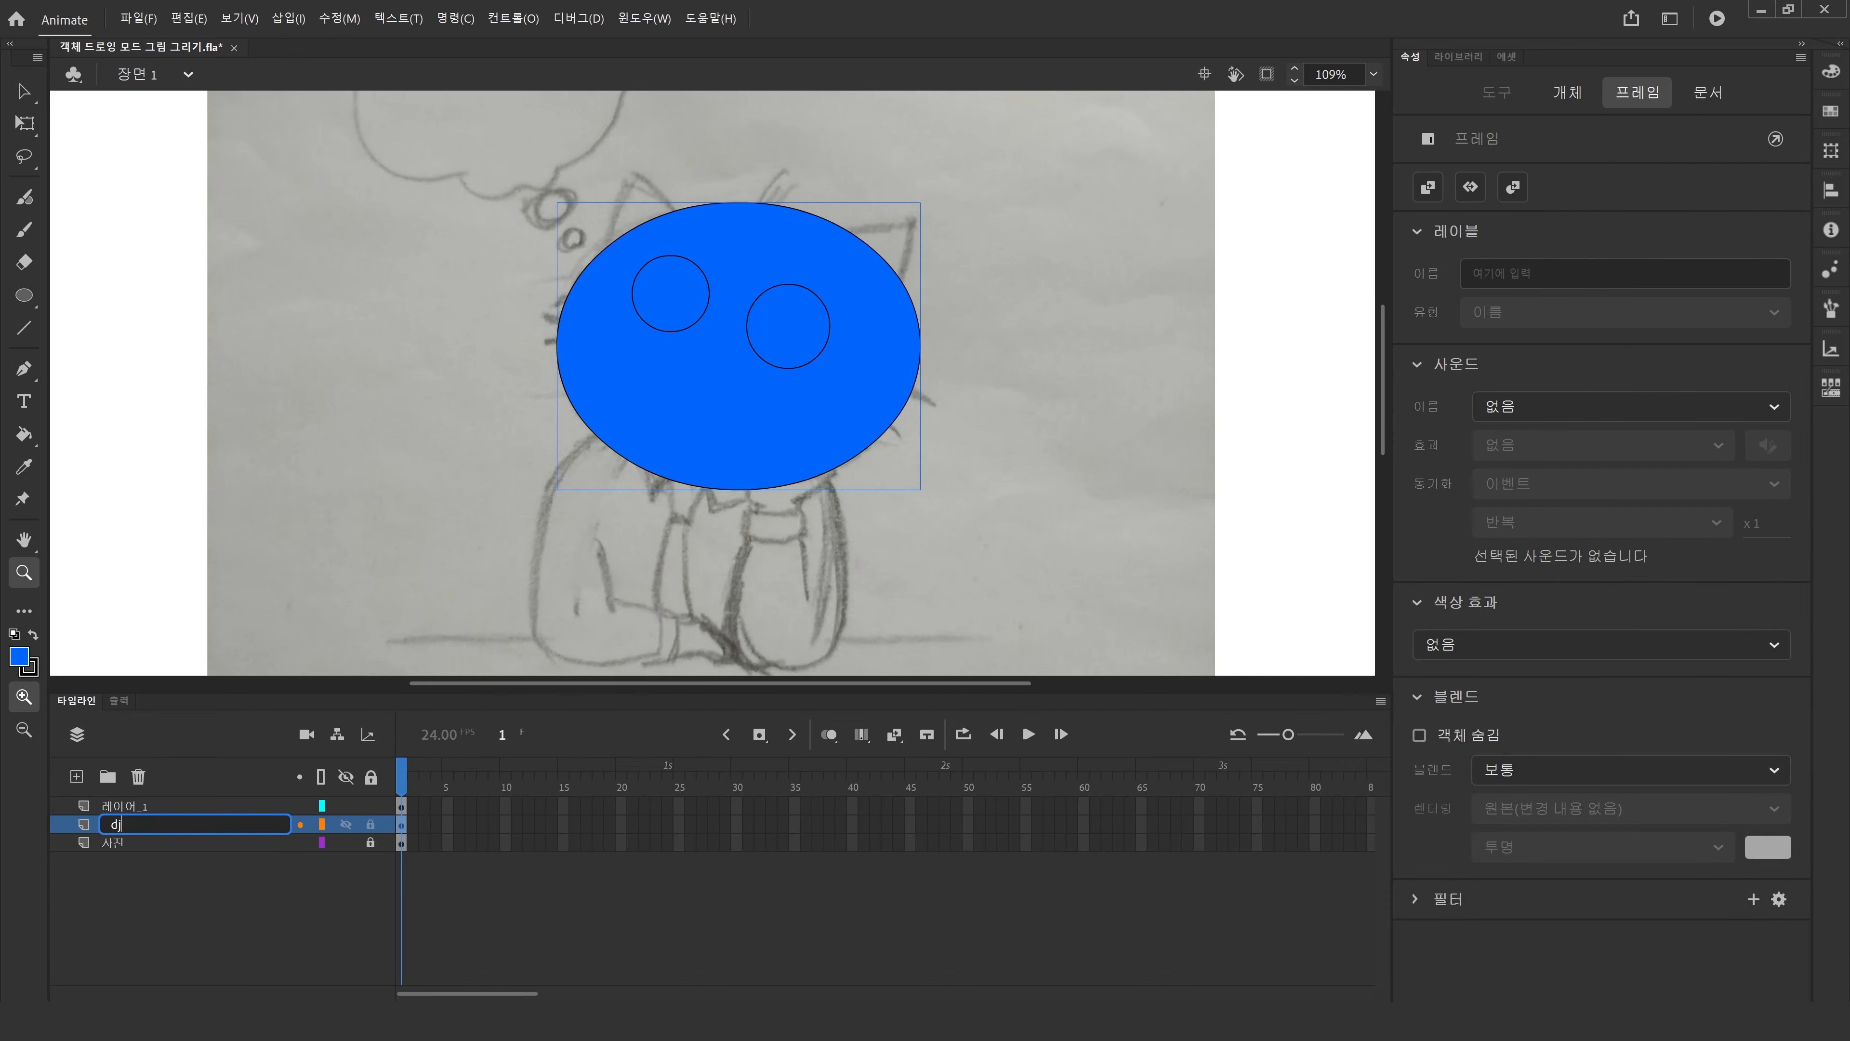
key("BackSpace")
key("BackSpace")
type("얼굴")
key("Return")
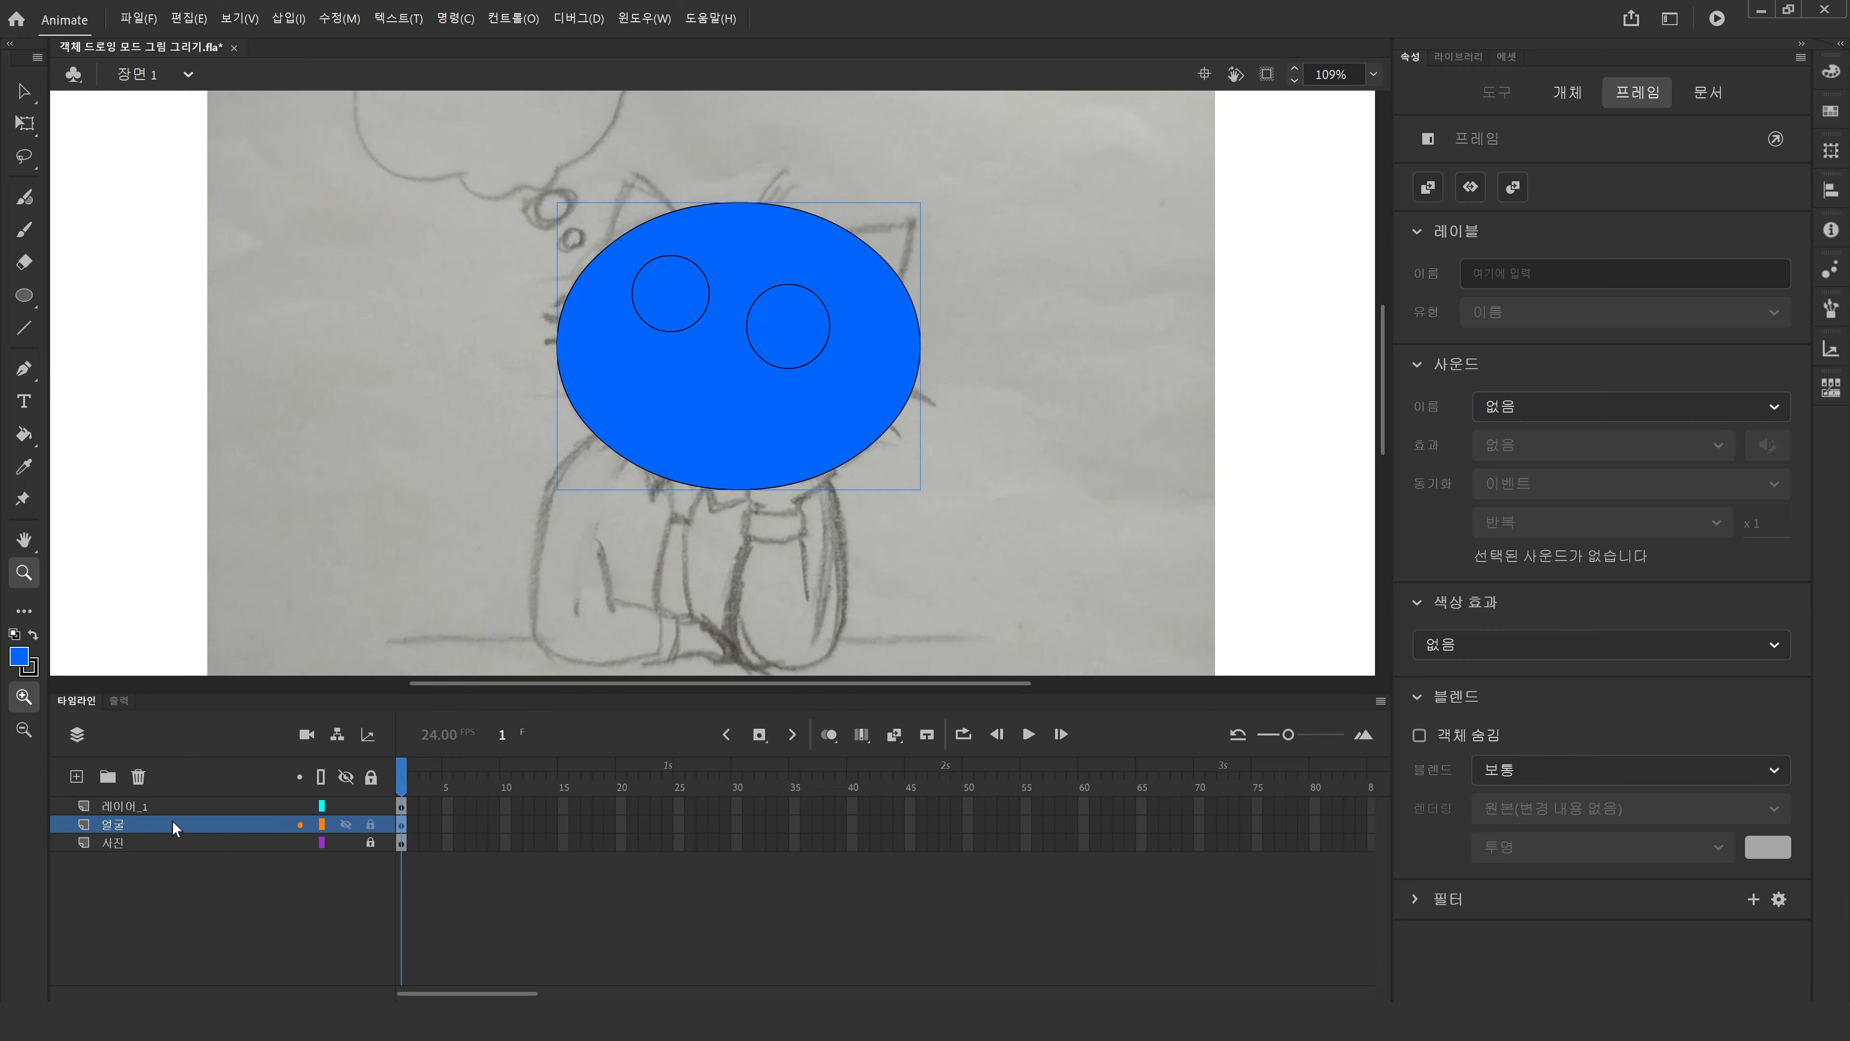
Zoom in to 167% and delete the head ellipse.
left_click_drag(380, 171, 915, 442)
left_click_drag(1088, 564, 1088, 565)
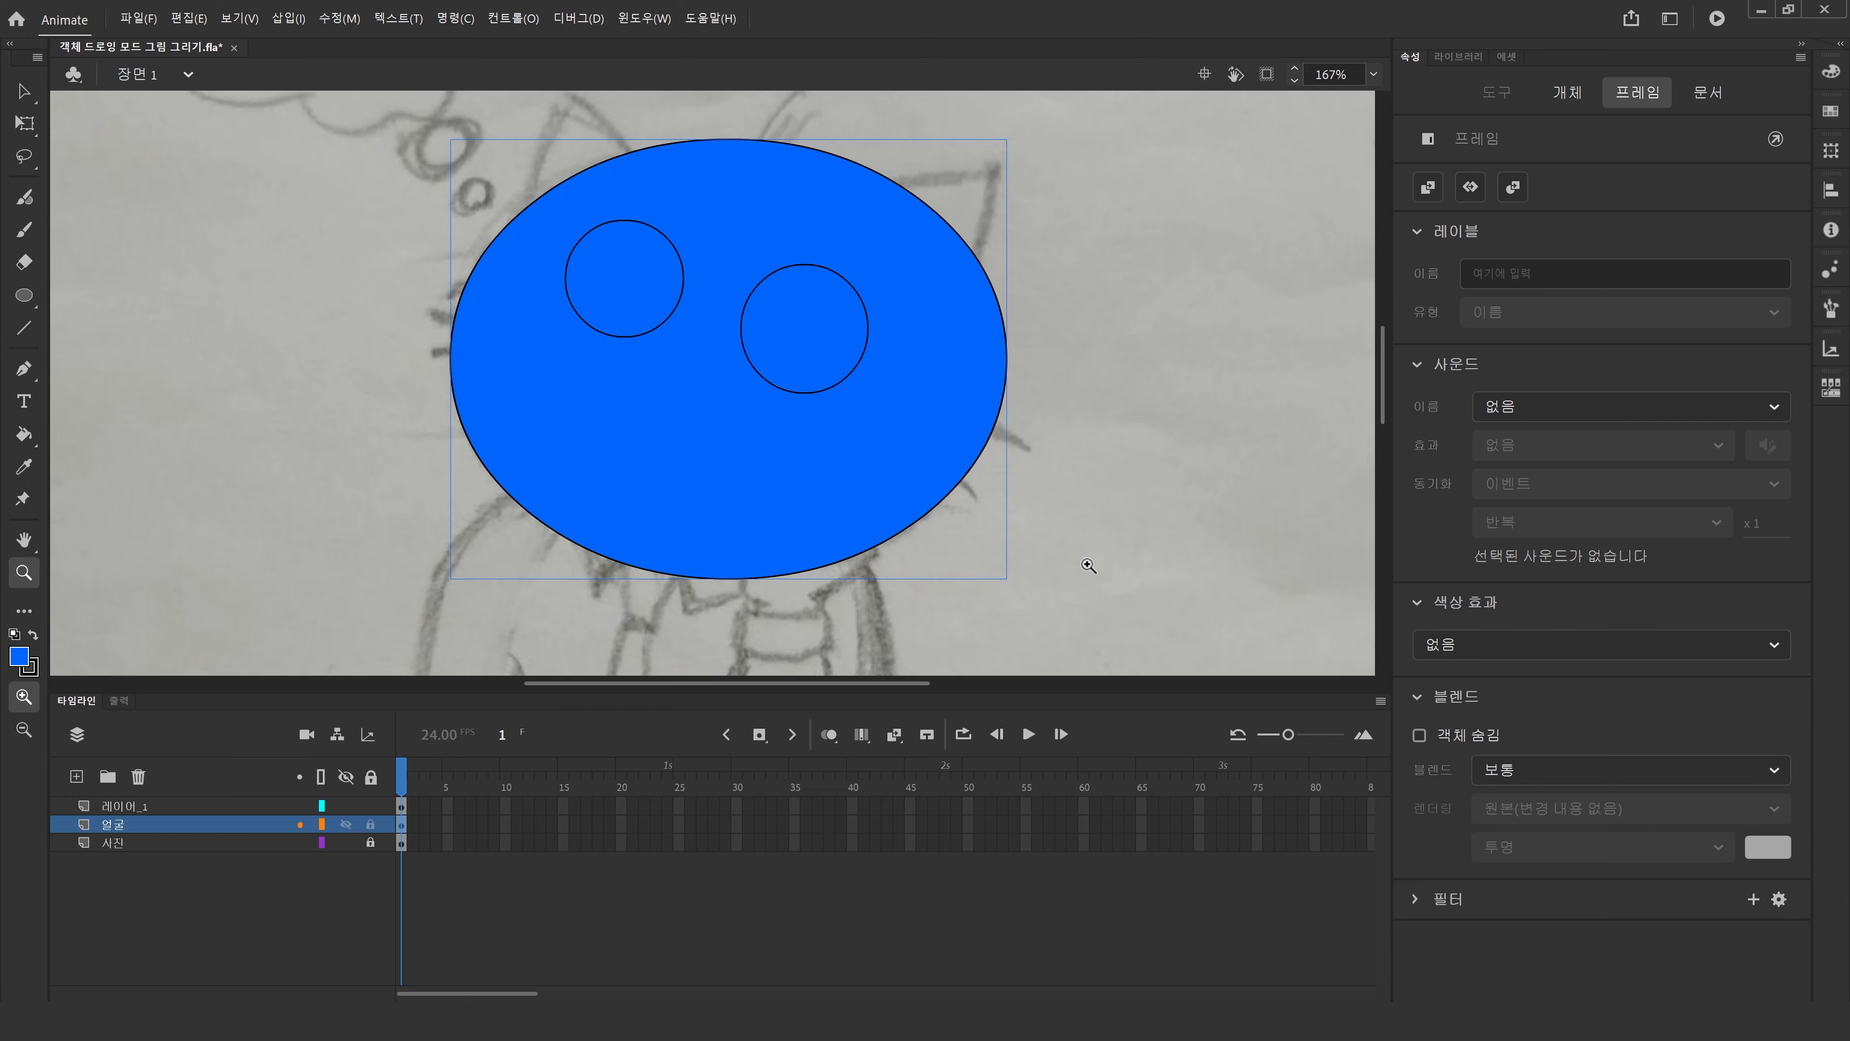
key("Delete")
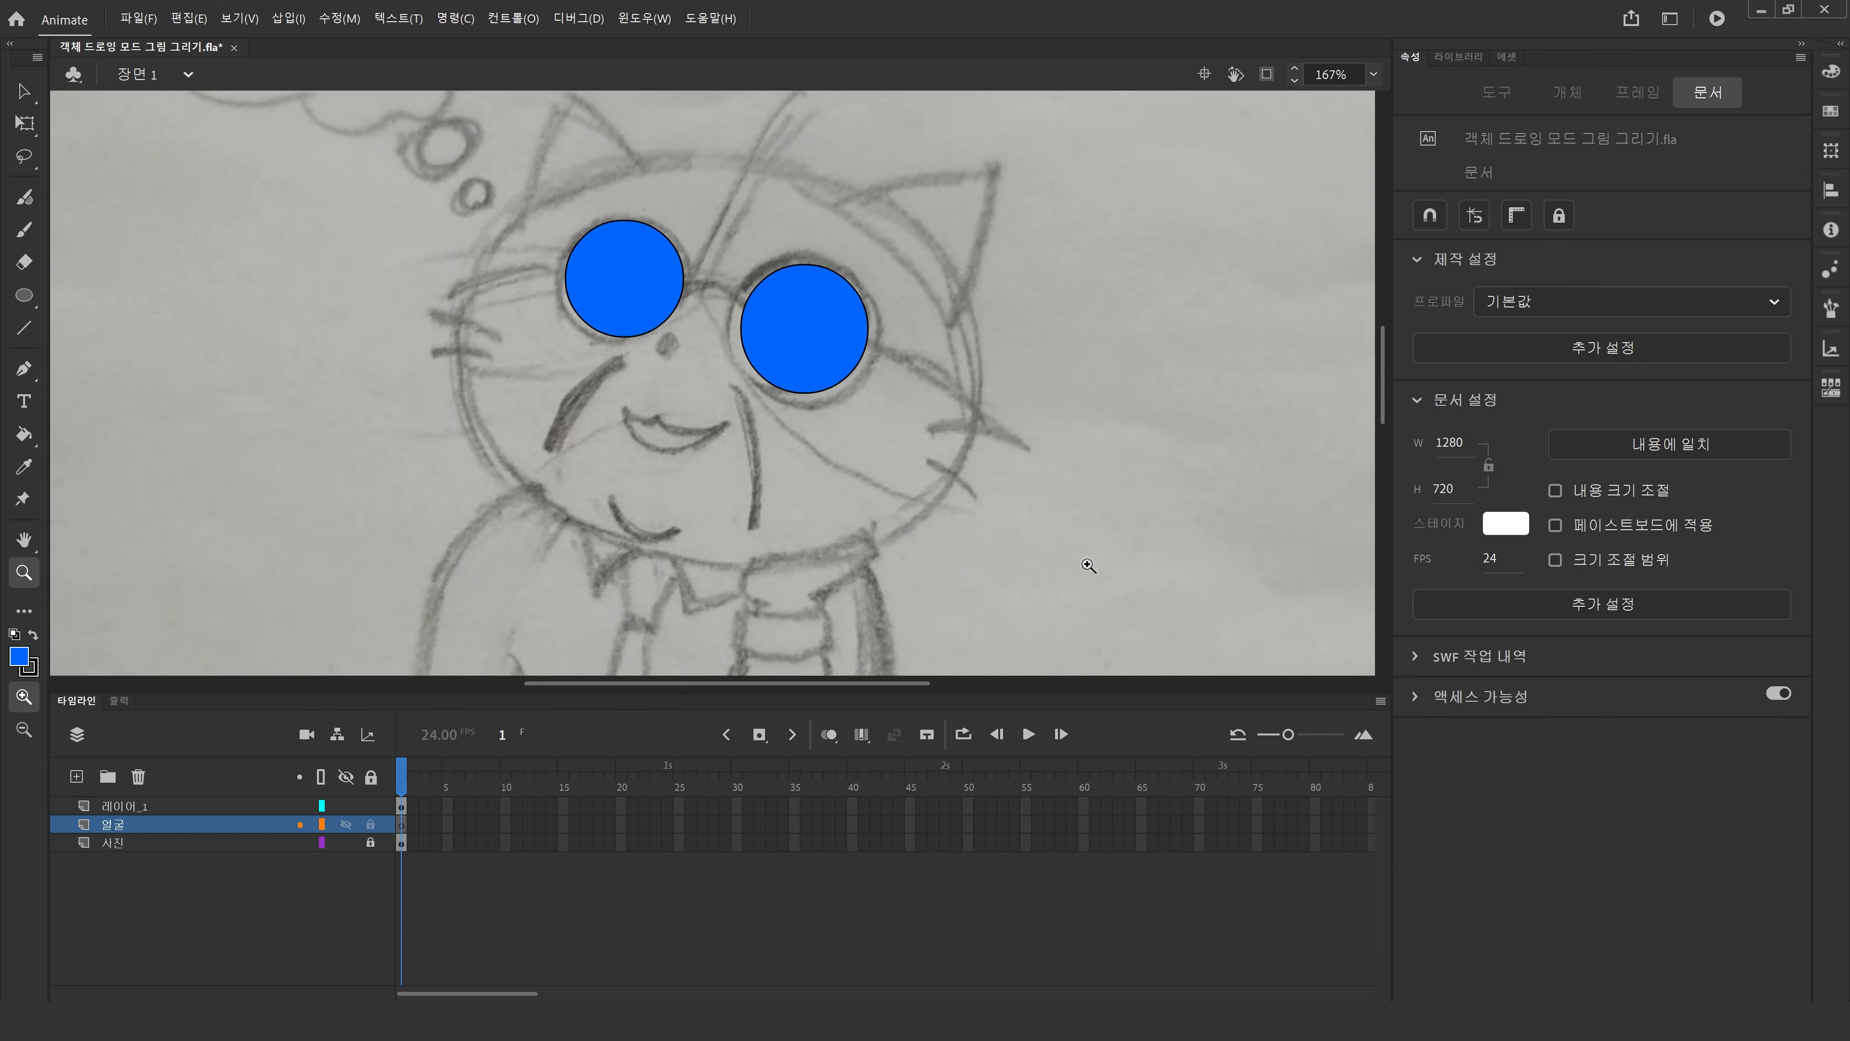
Return to 100% view and delete both lens circles.
double_click(24, 573)
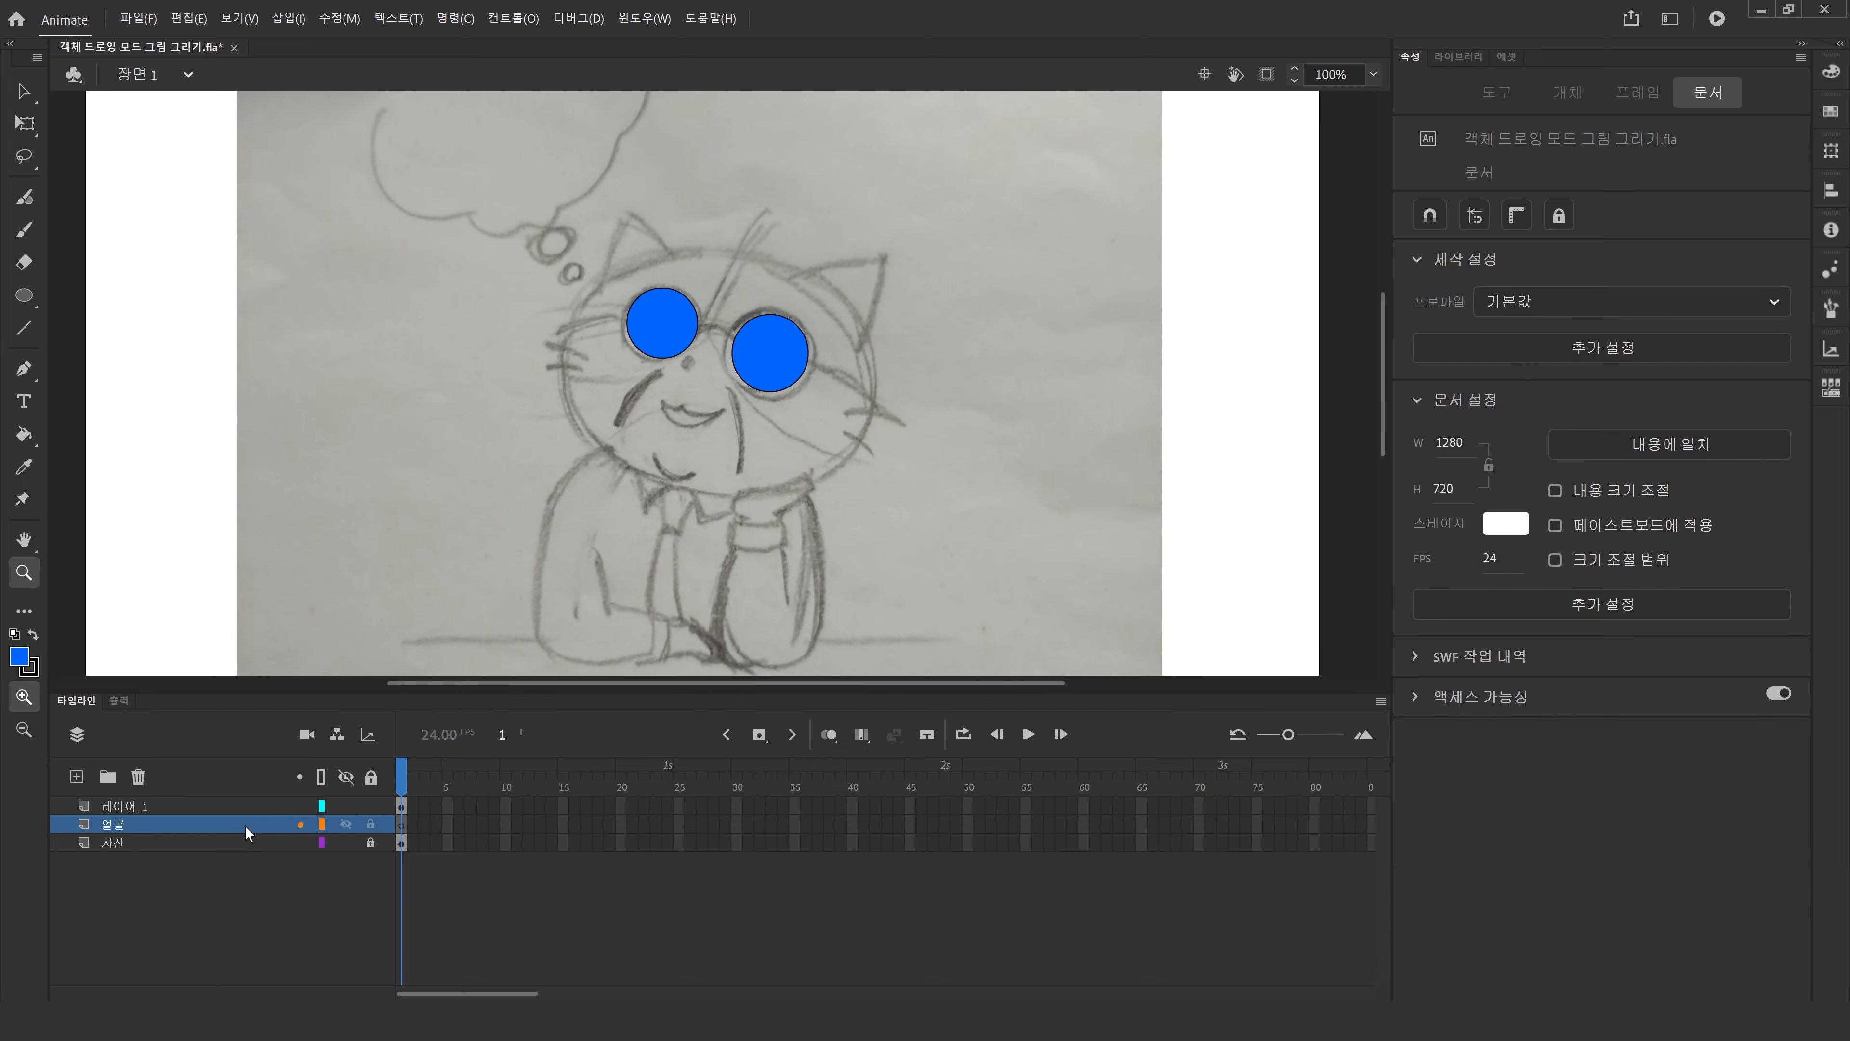
left_click(28, 94)
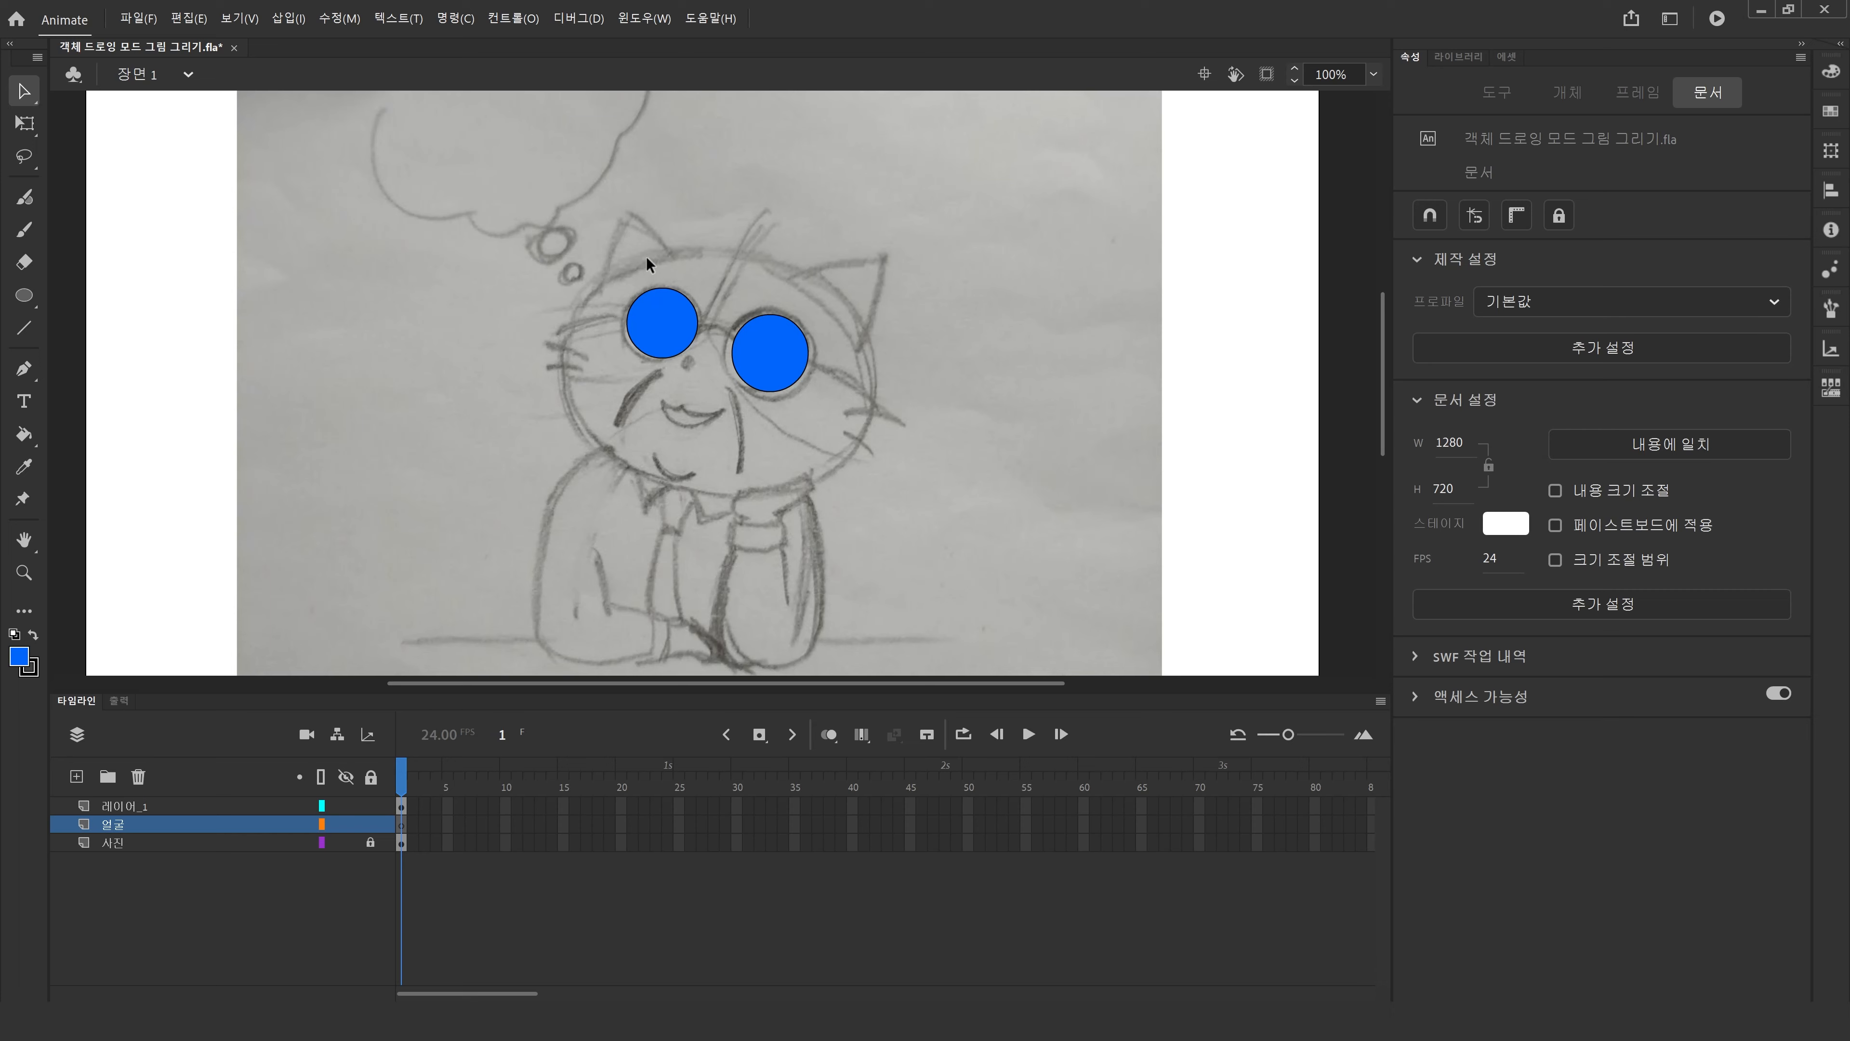
left_click_drag(453, 201, 985, 530)
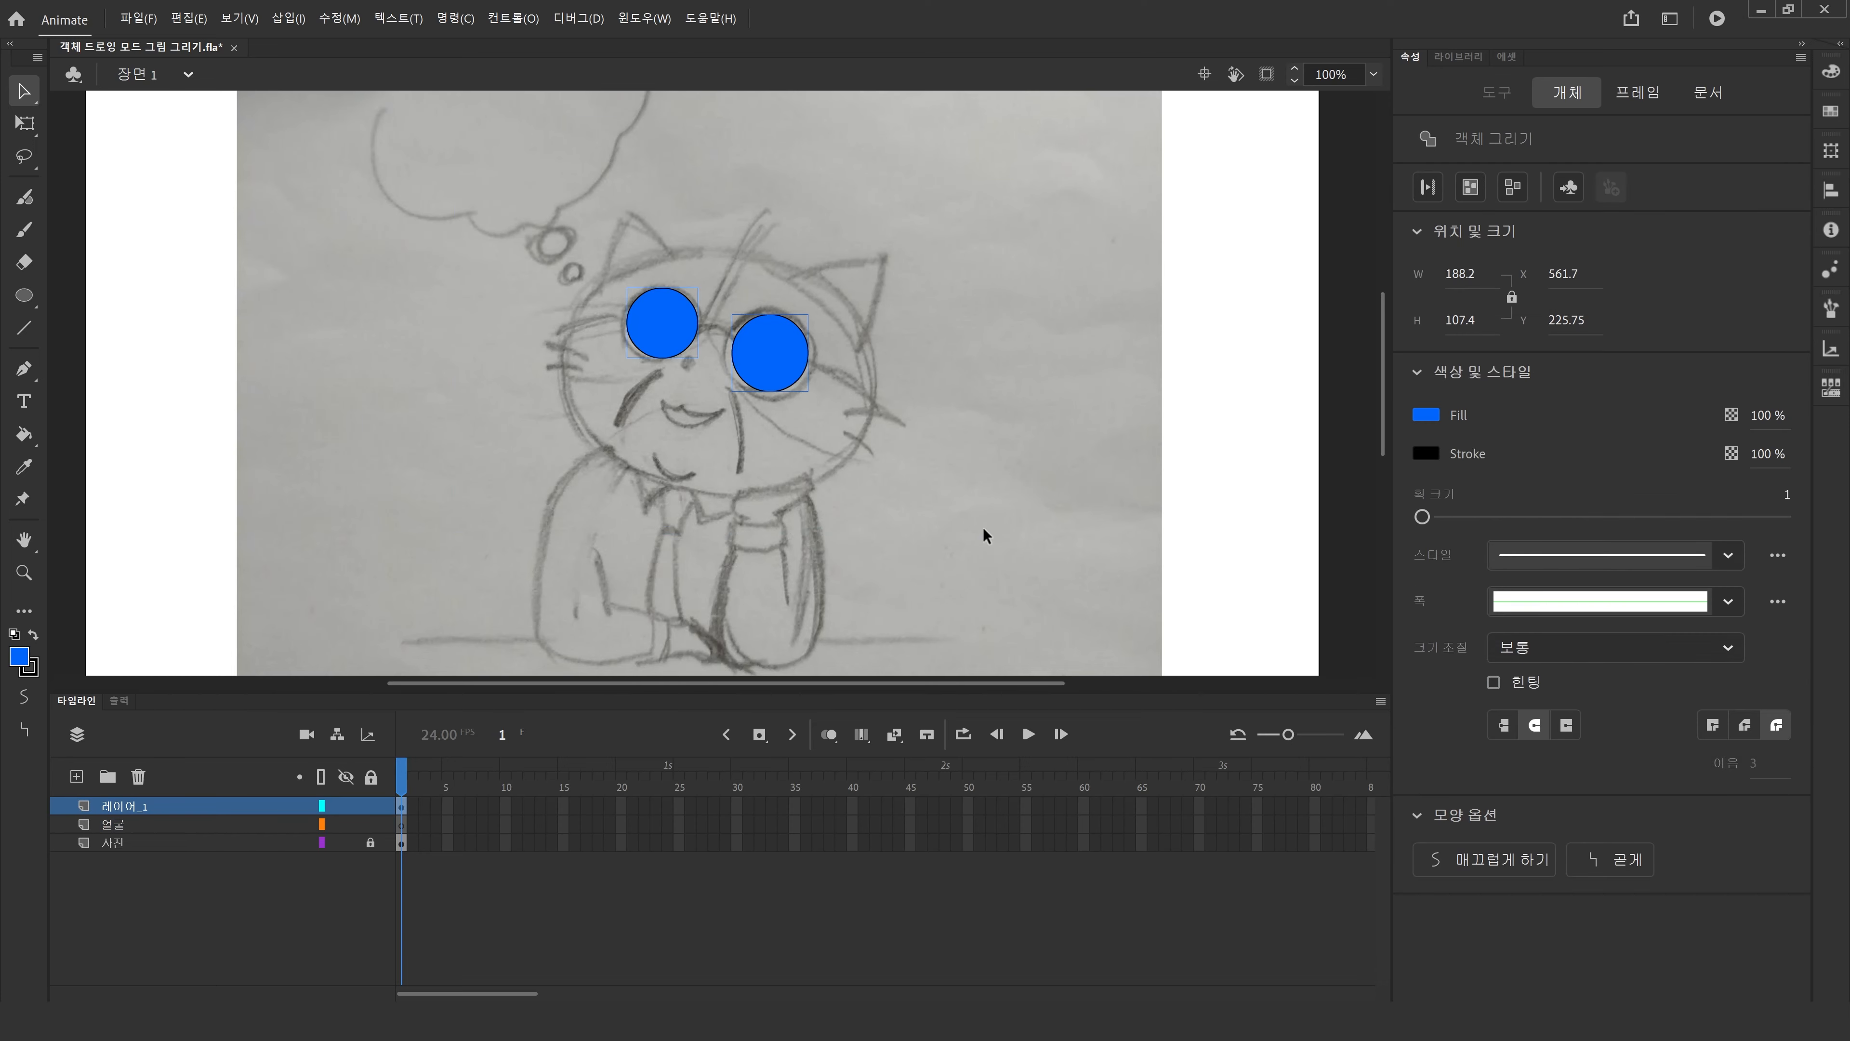
key("Delete")
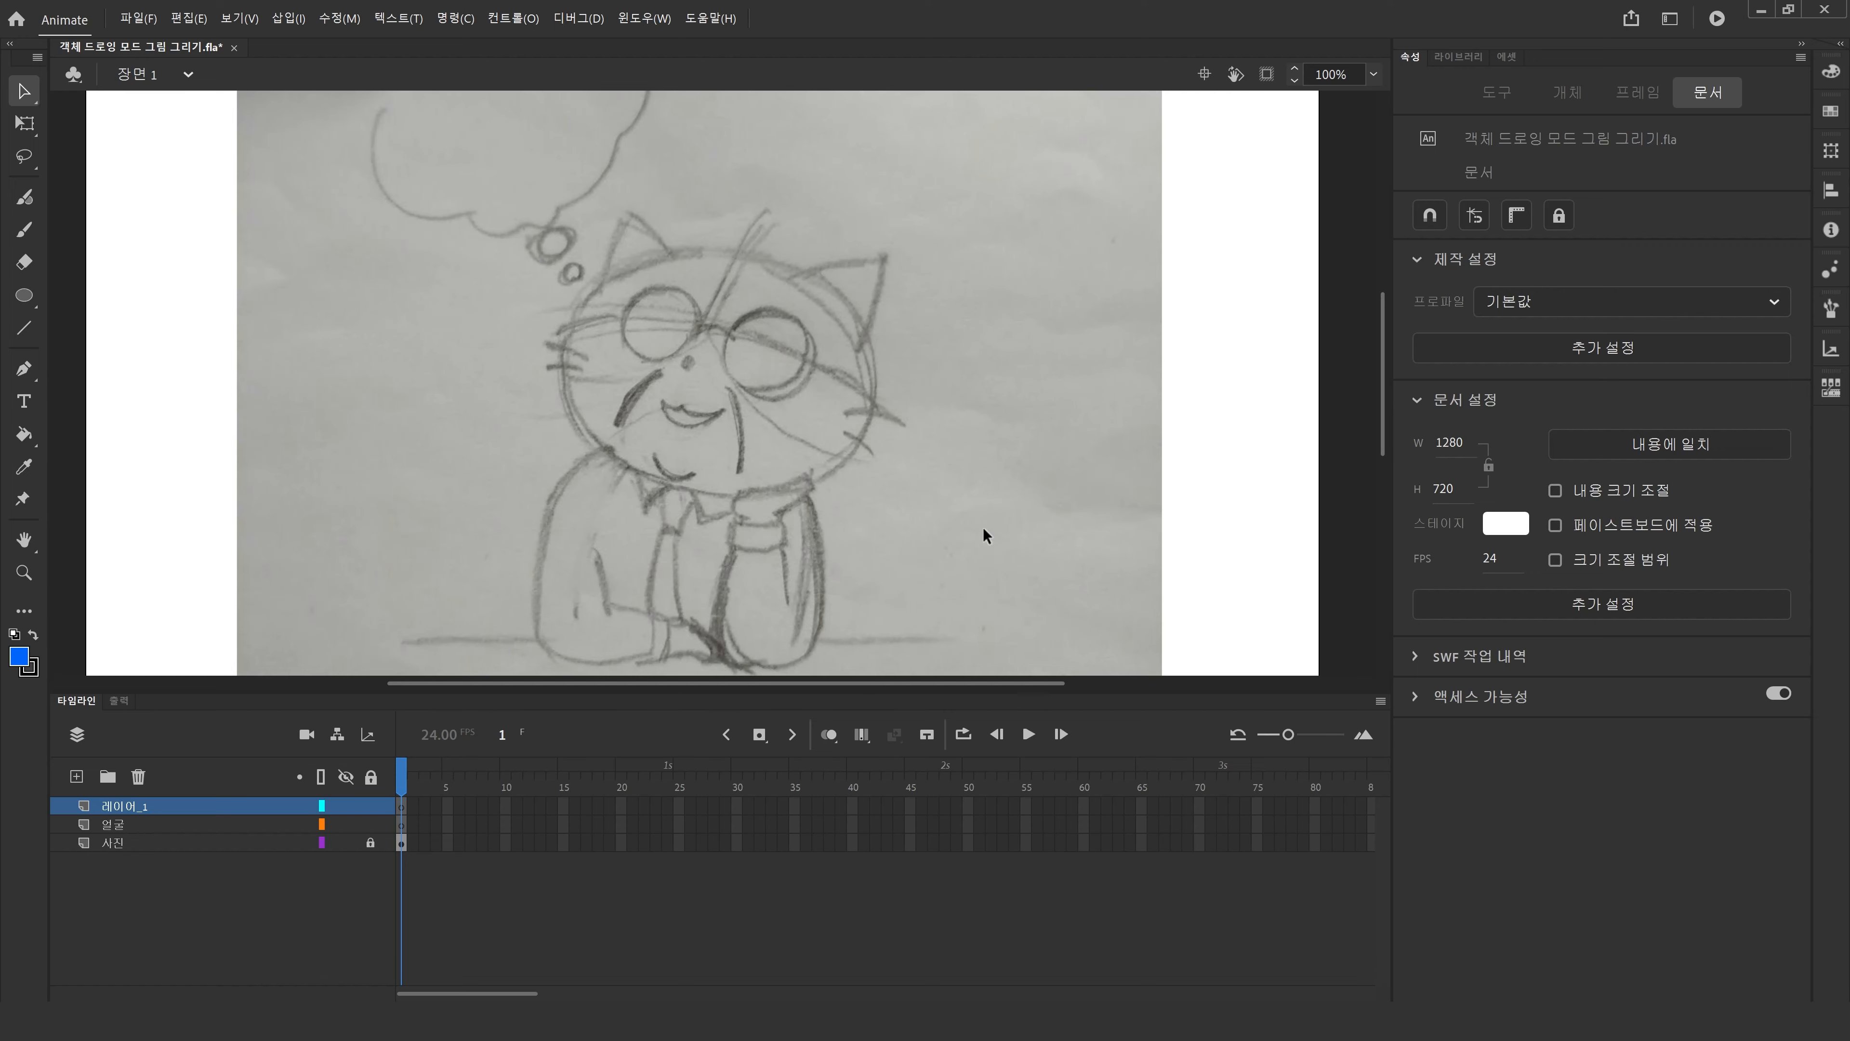
Rename the remaining drawing layer 안경.
type("안")
type("겨")
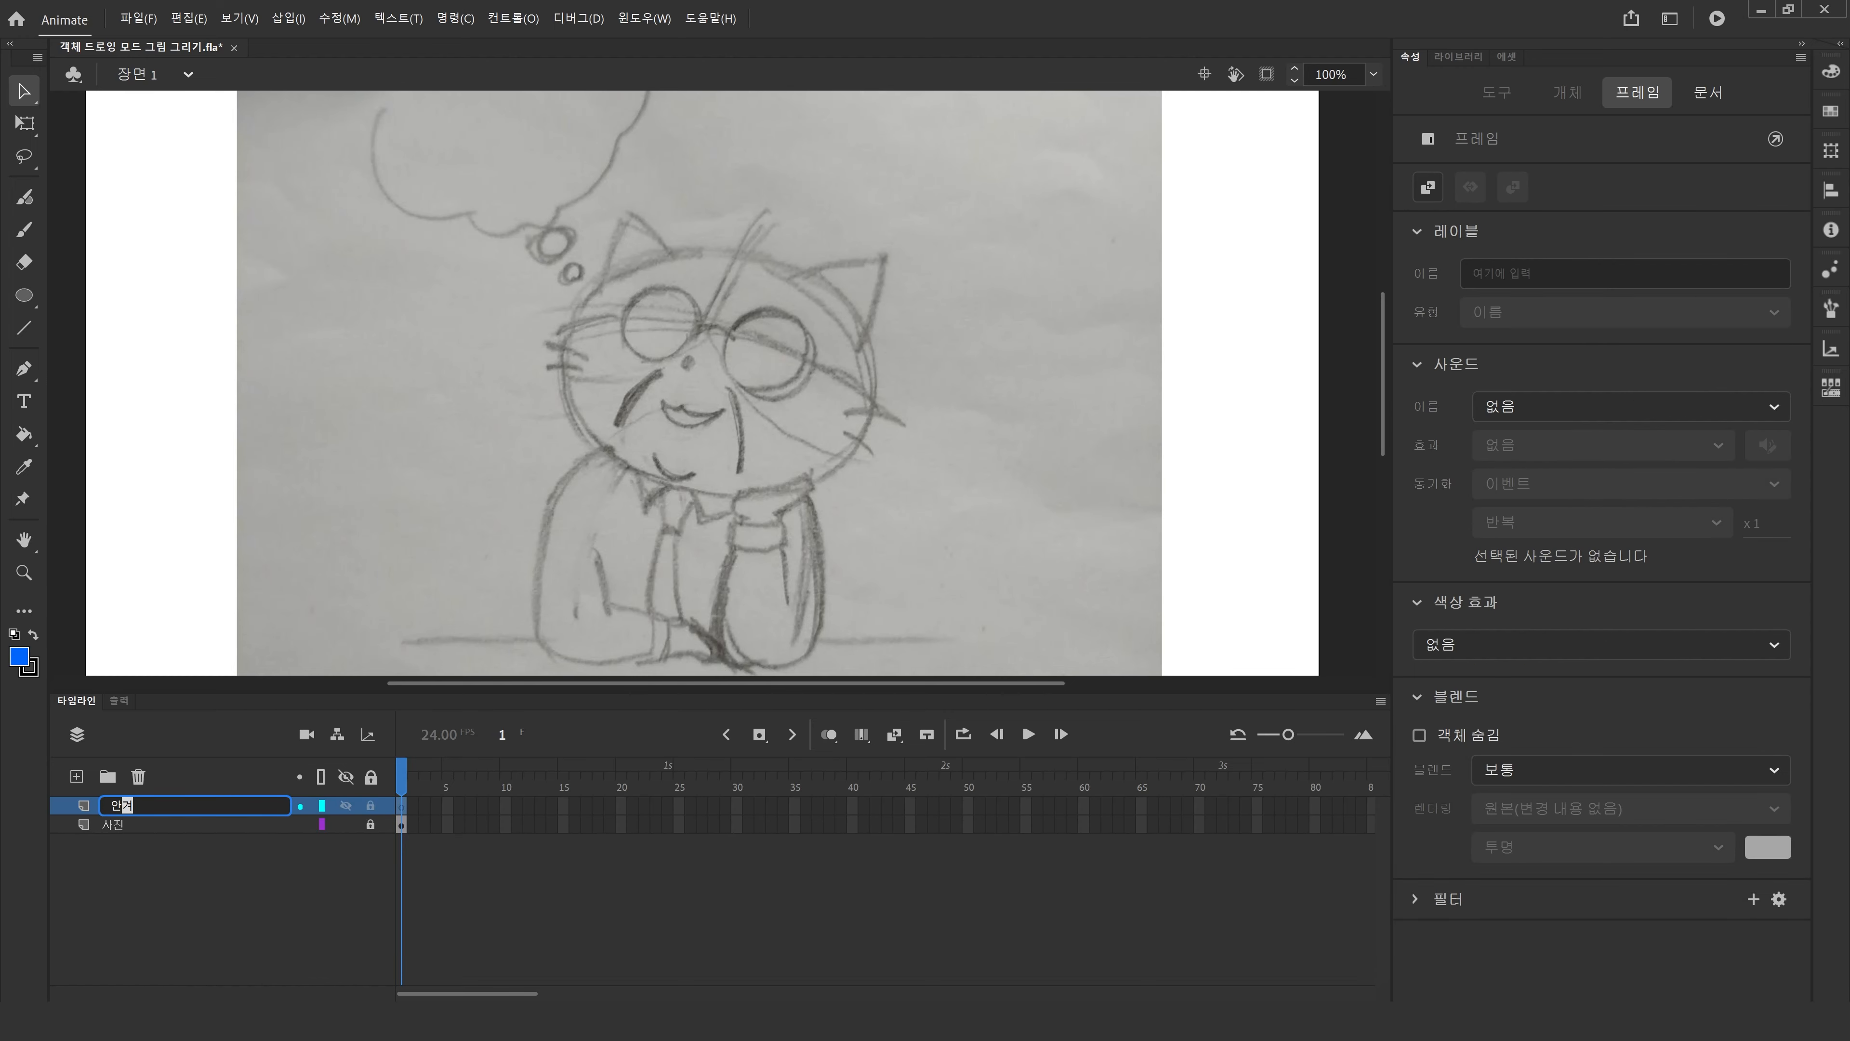
key("Return")
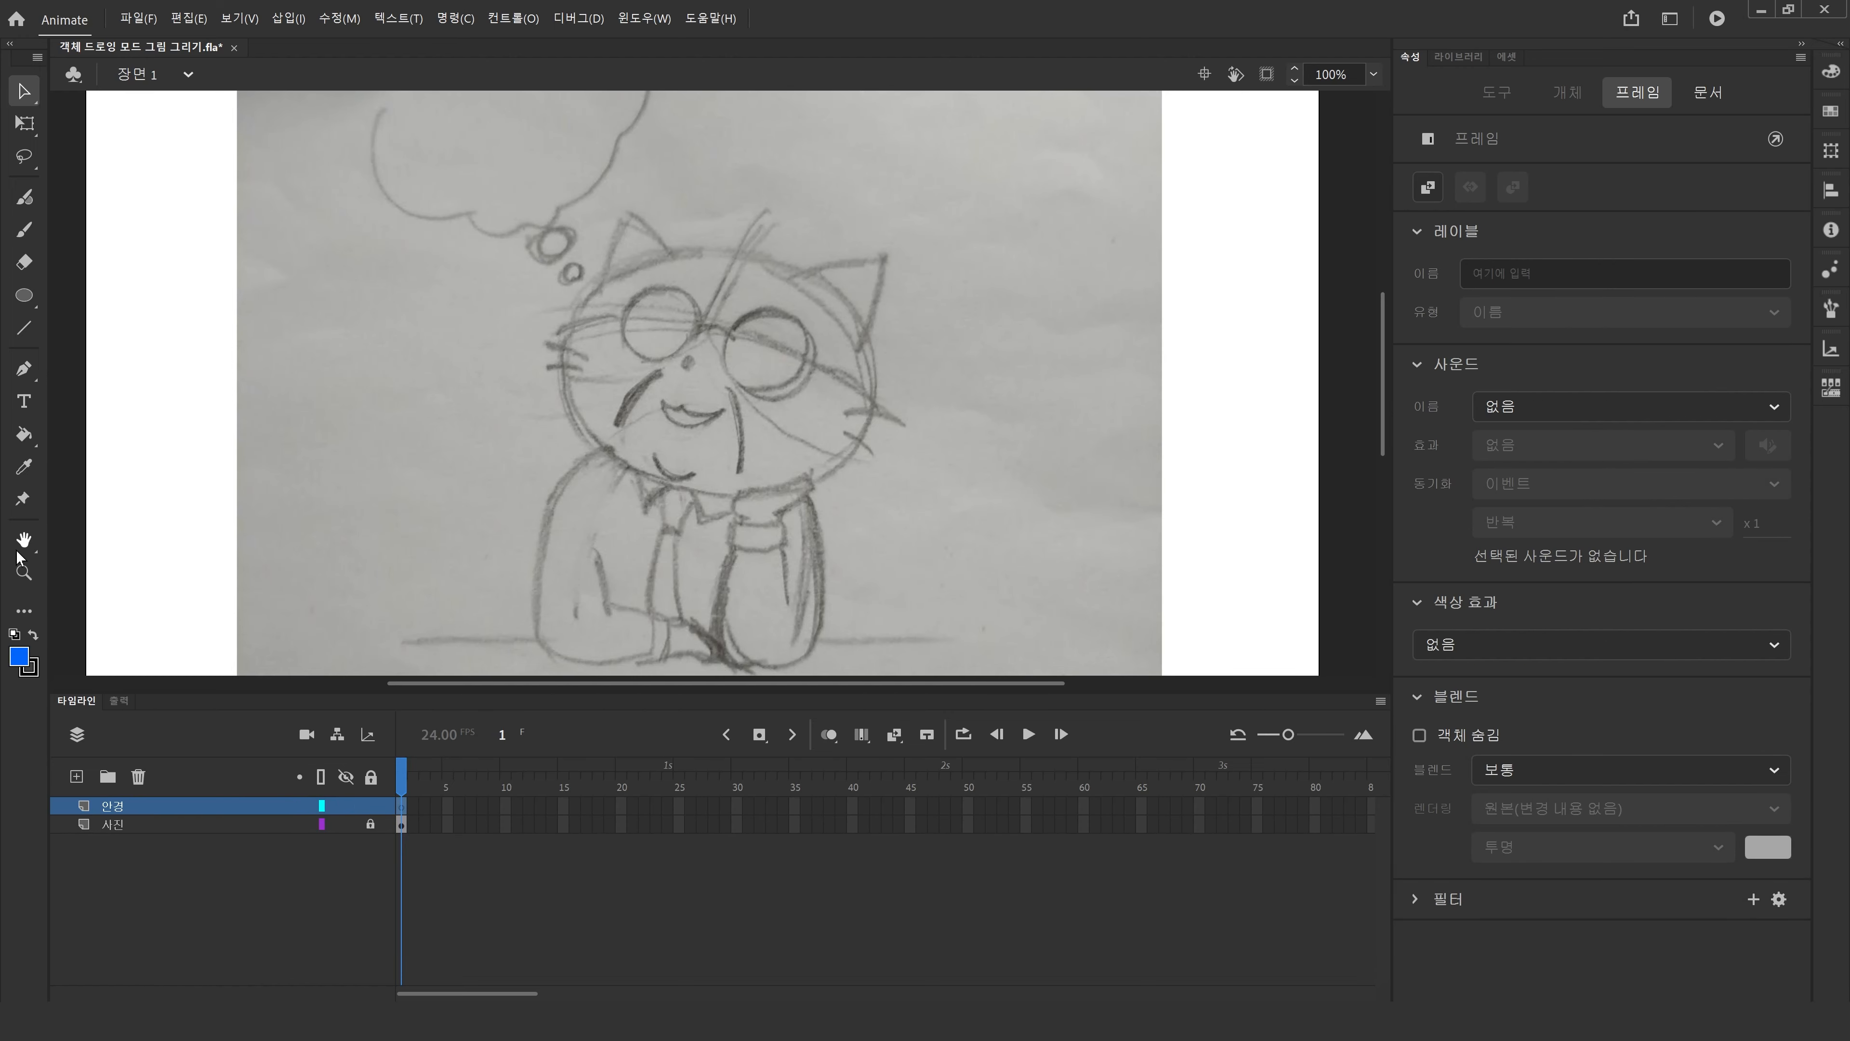
Zoom to 190% and draw a blue circle about 75 px wide over the left lens.
left_click(24, 572)
left_click_drag(526, 196, 910, 522)
left_click(24, 294)
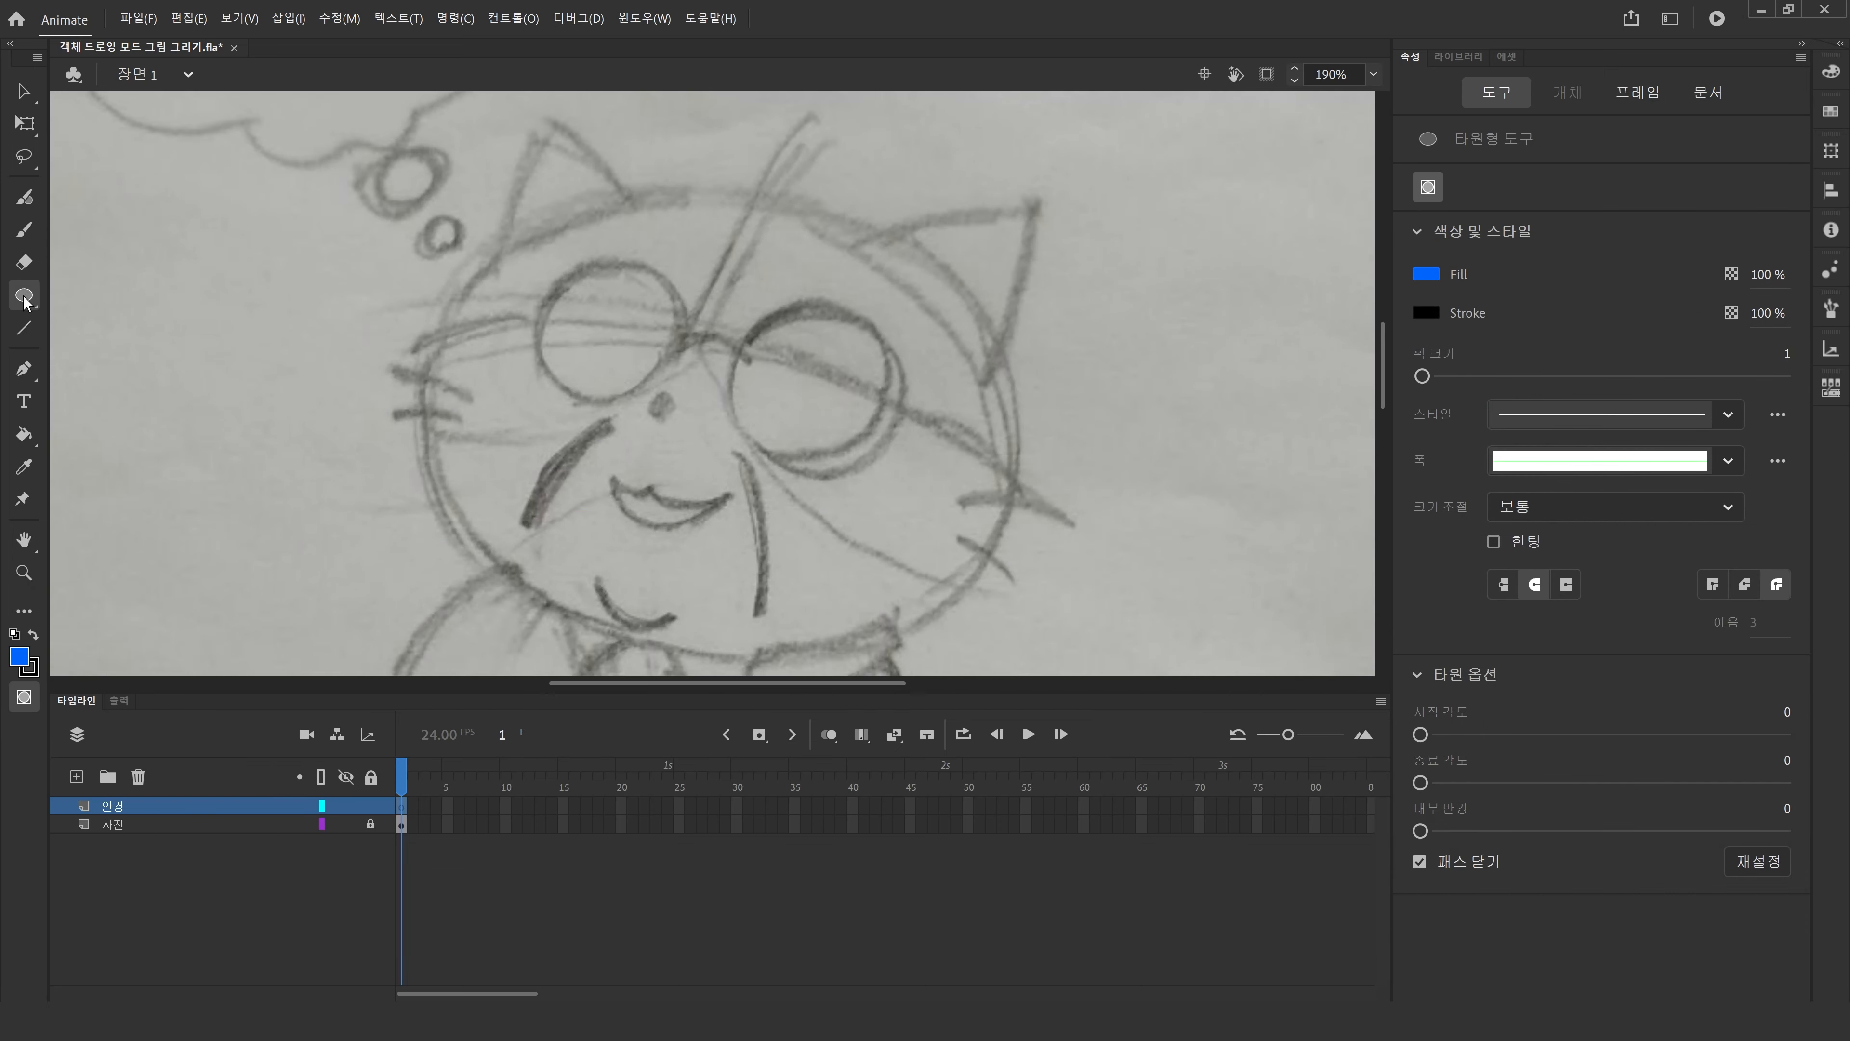
left_click_drag(552, 266, 691, 407)
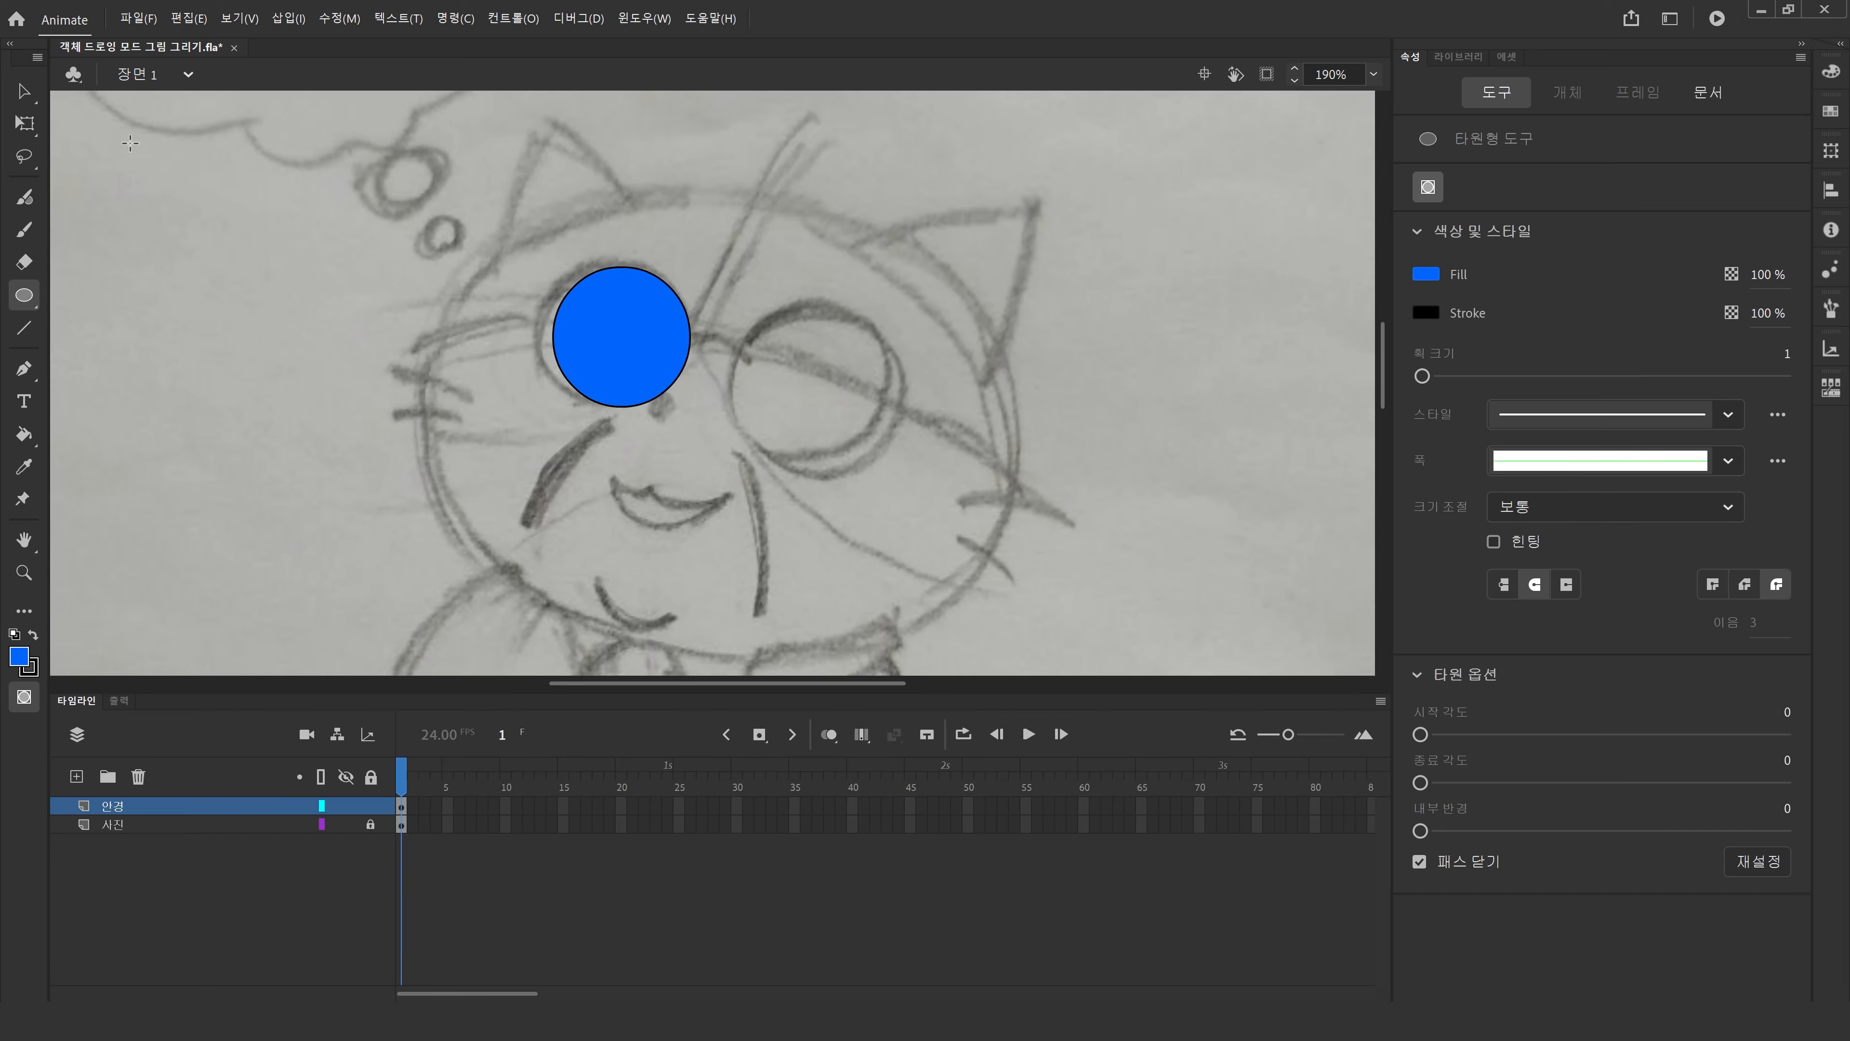
Open the circle's drawing object and shift its content slightly up and left.
key("v")
left_click(566, 311)
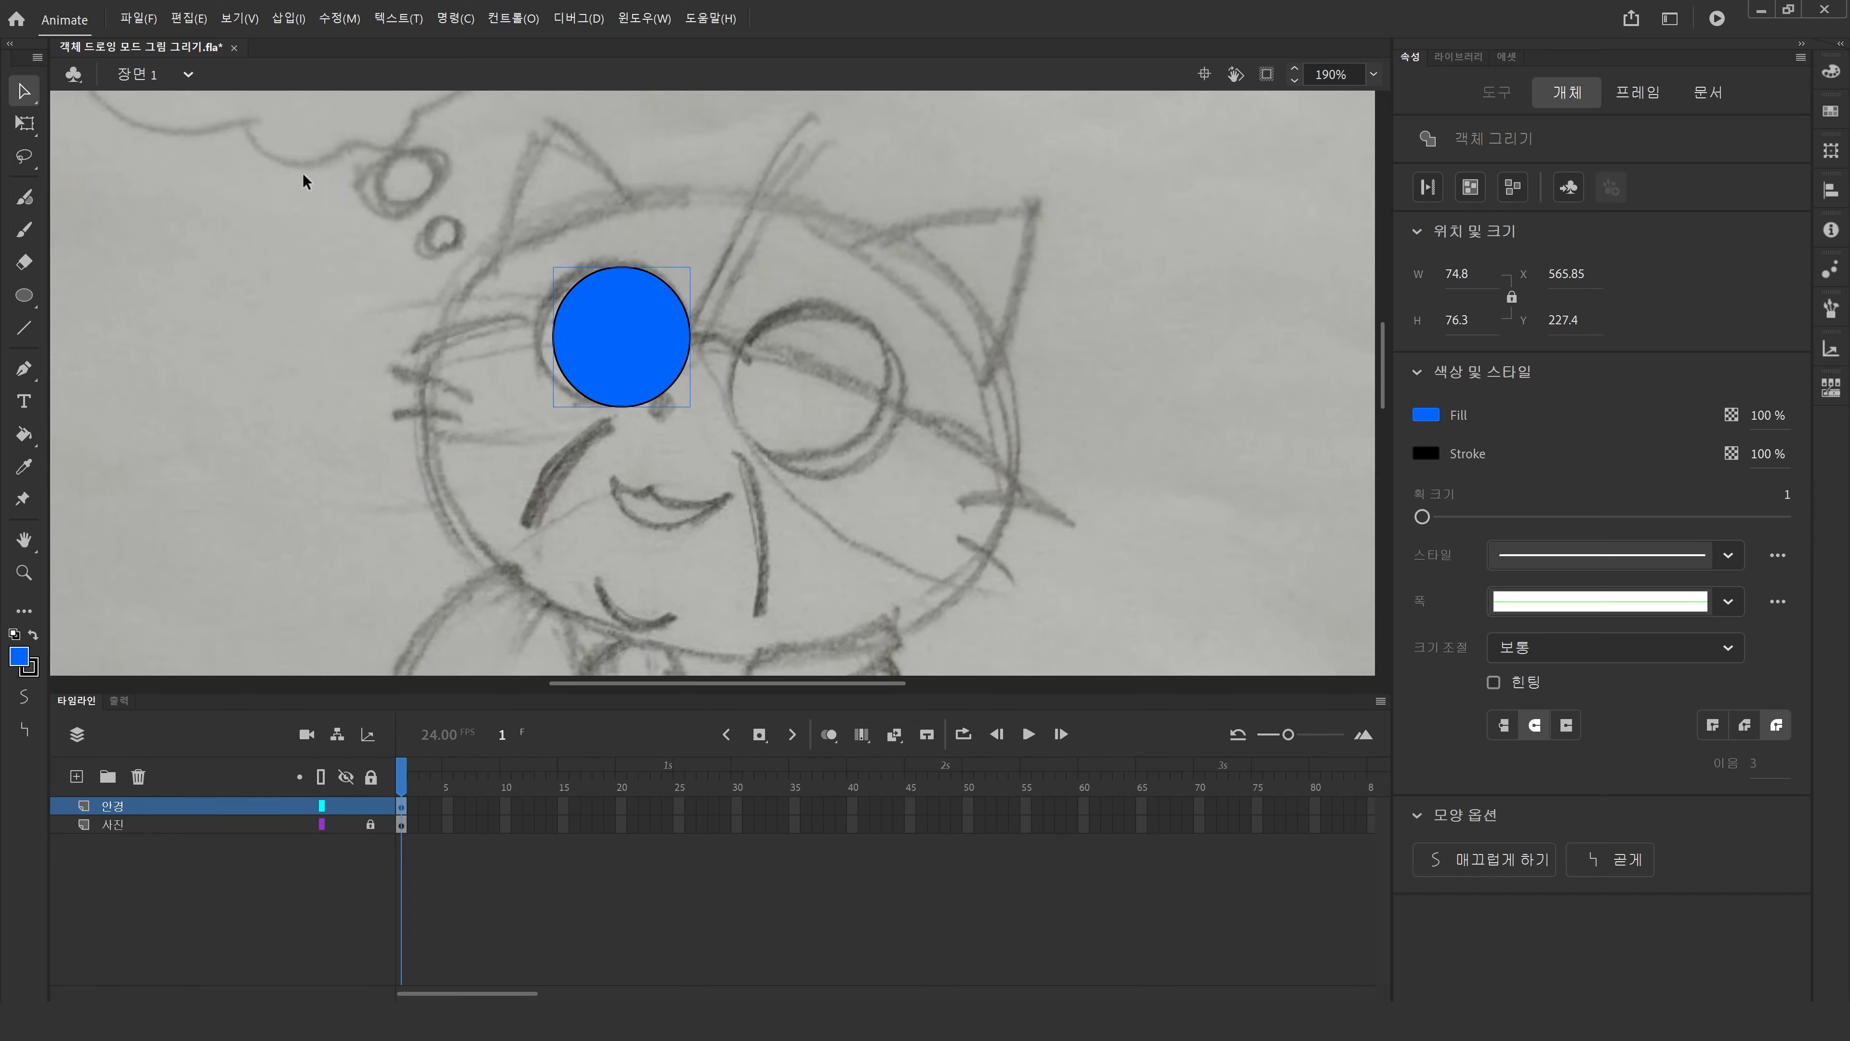
left_click_drag(615, 314, 603, 306)
Stretch the circle with Free Transform to about 78 by 79 px and fit the stage in view.
left_click(26, 124)
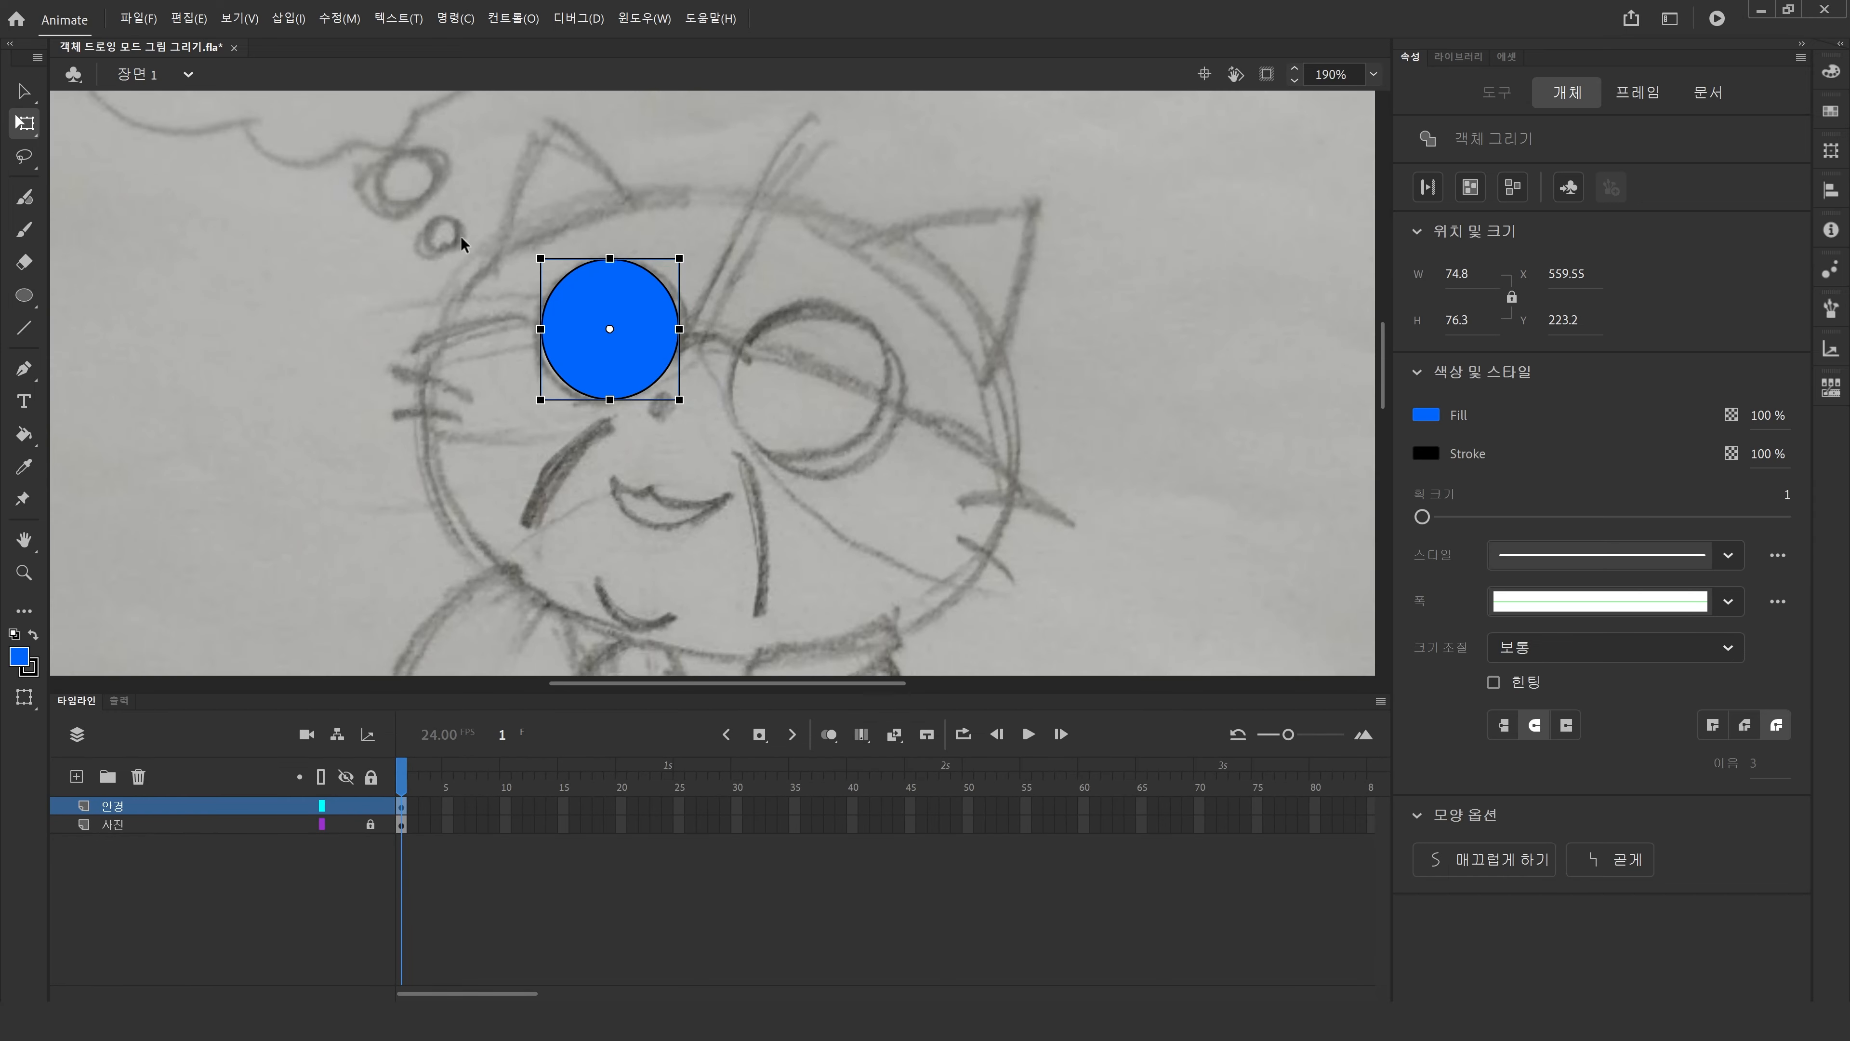
left_click_drag(683, 331, 684, 332)
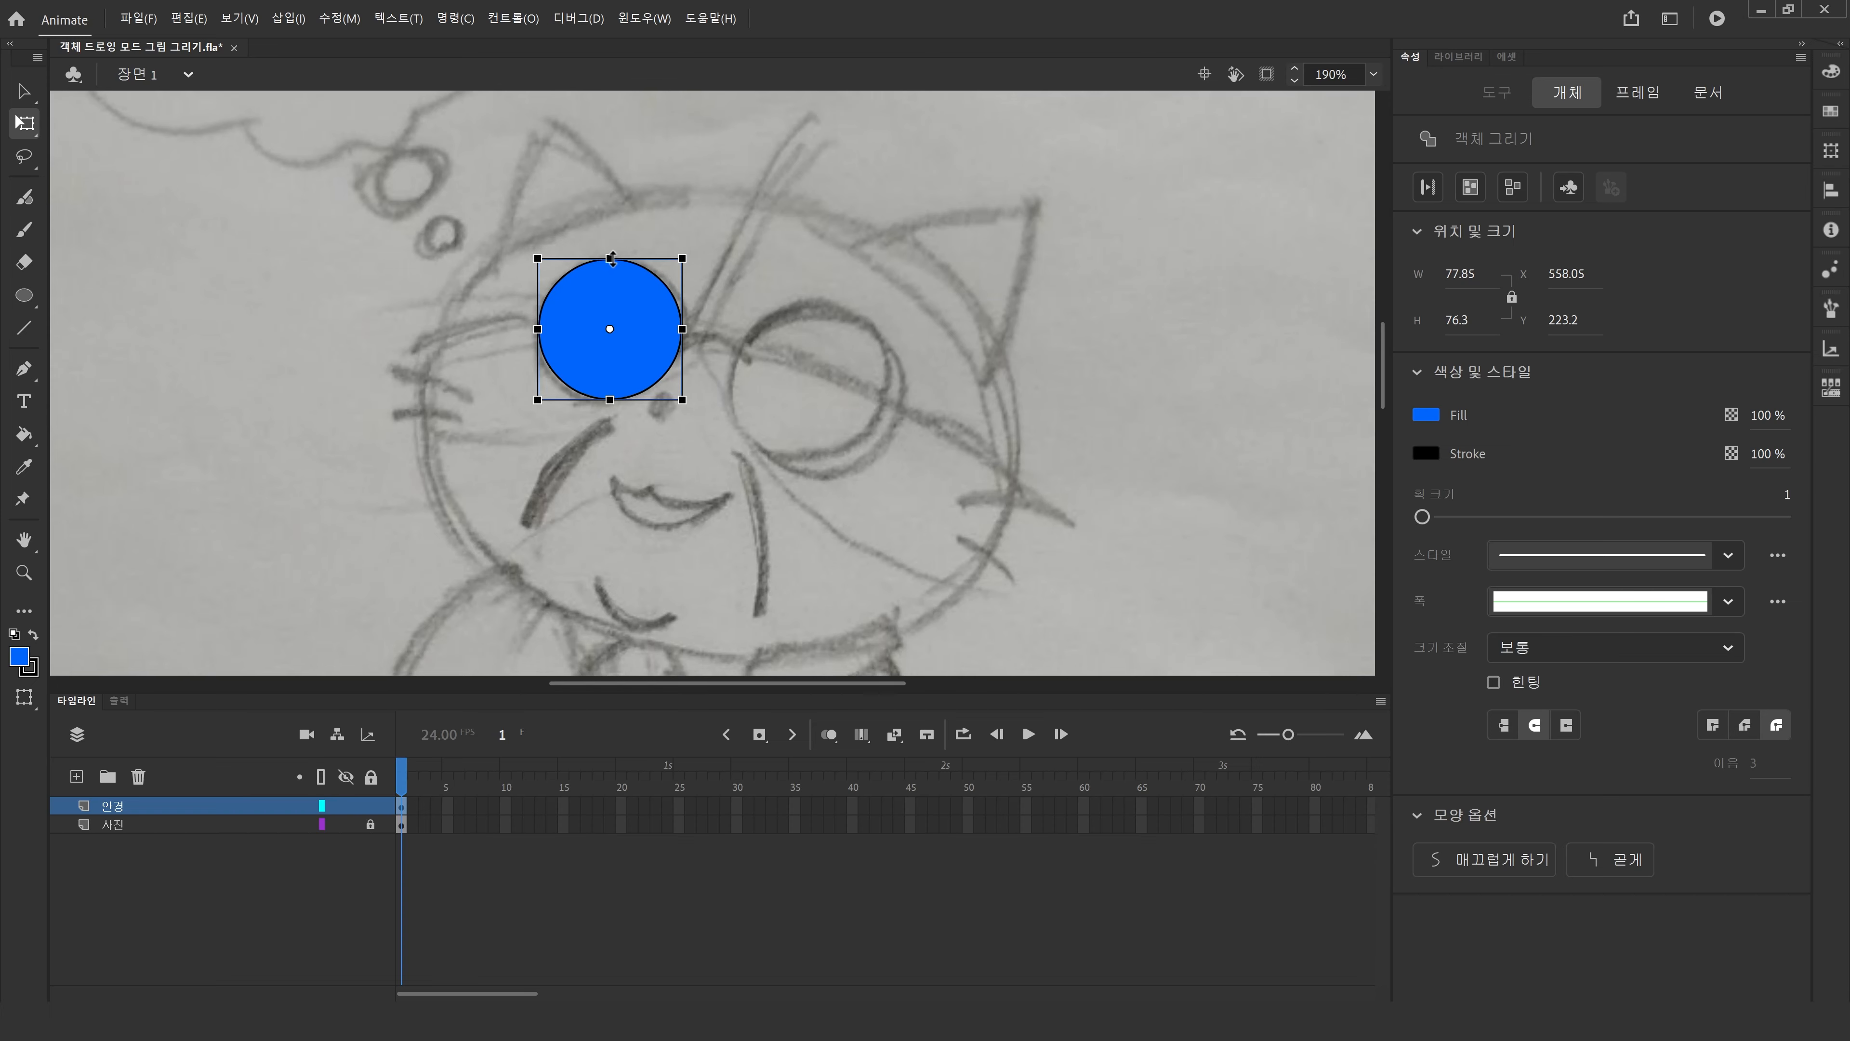
left_click_drag(612, 256, 613, 255)
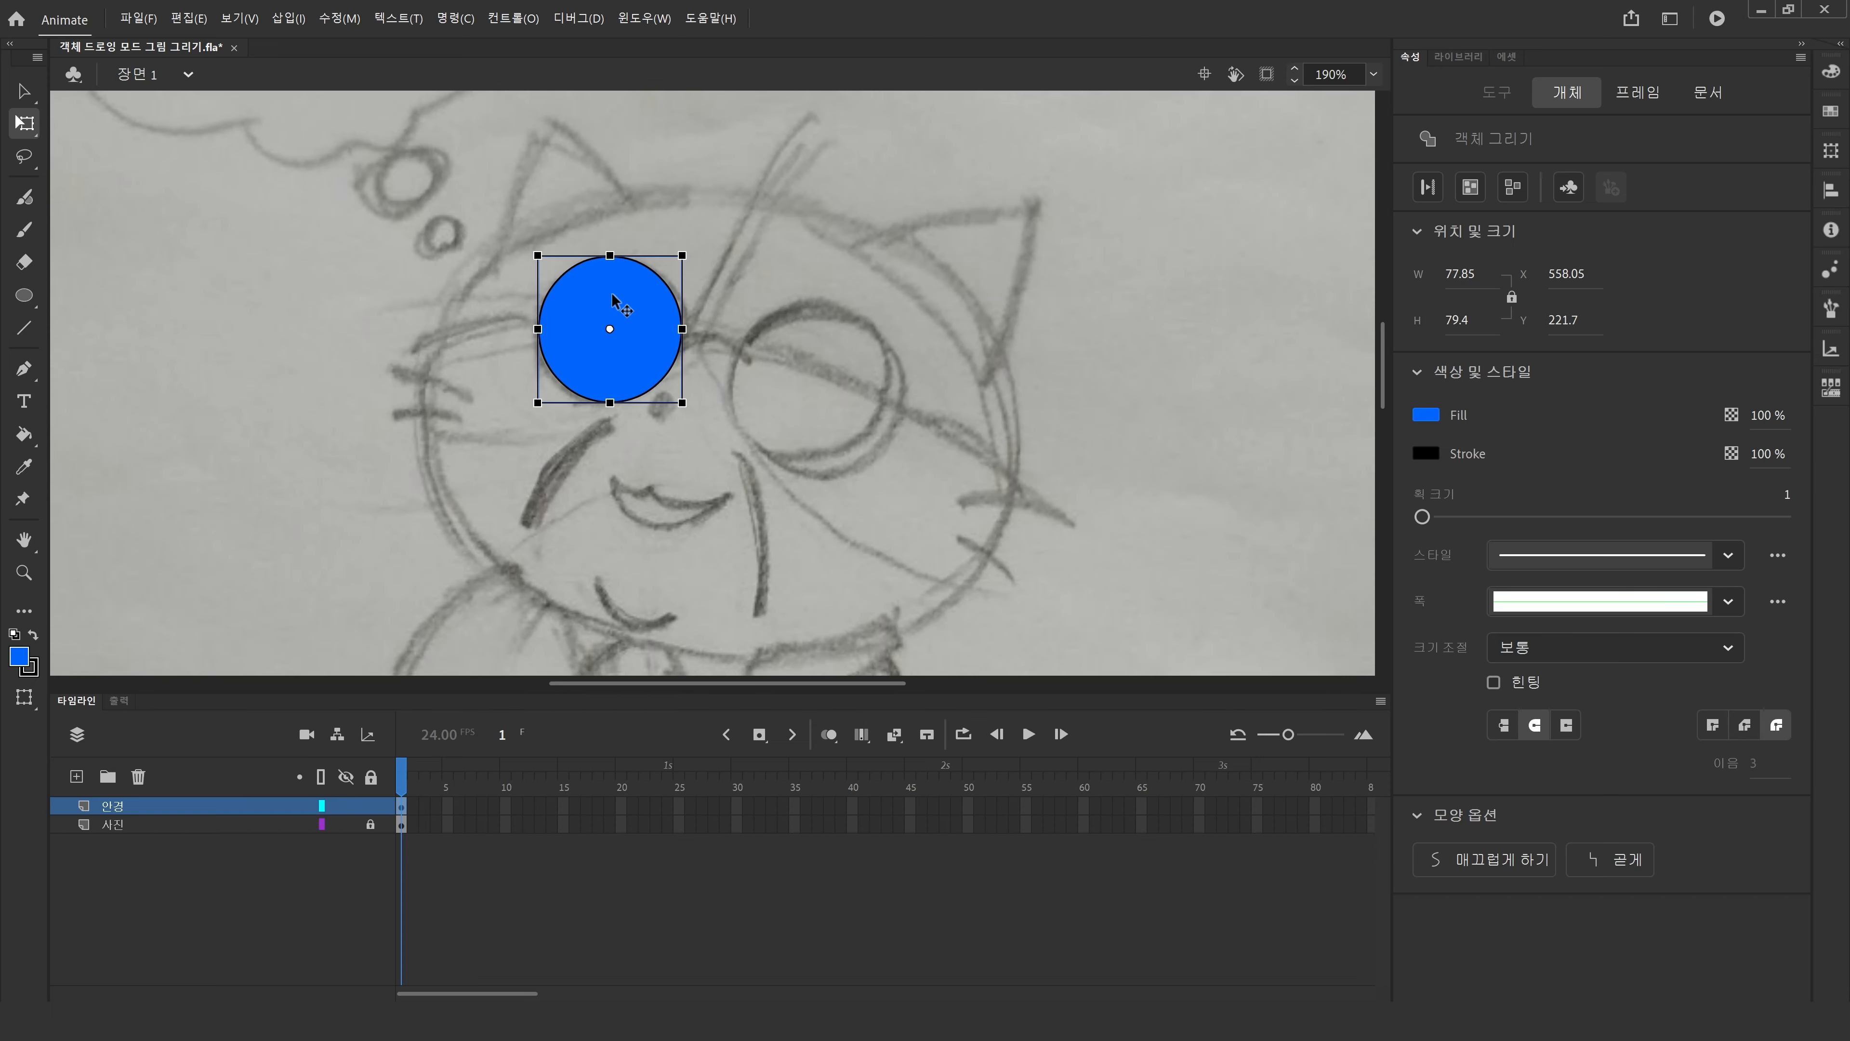
left_click(619, 461)
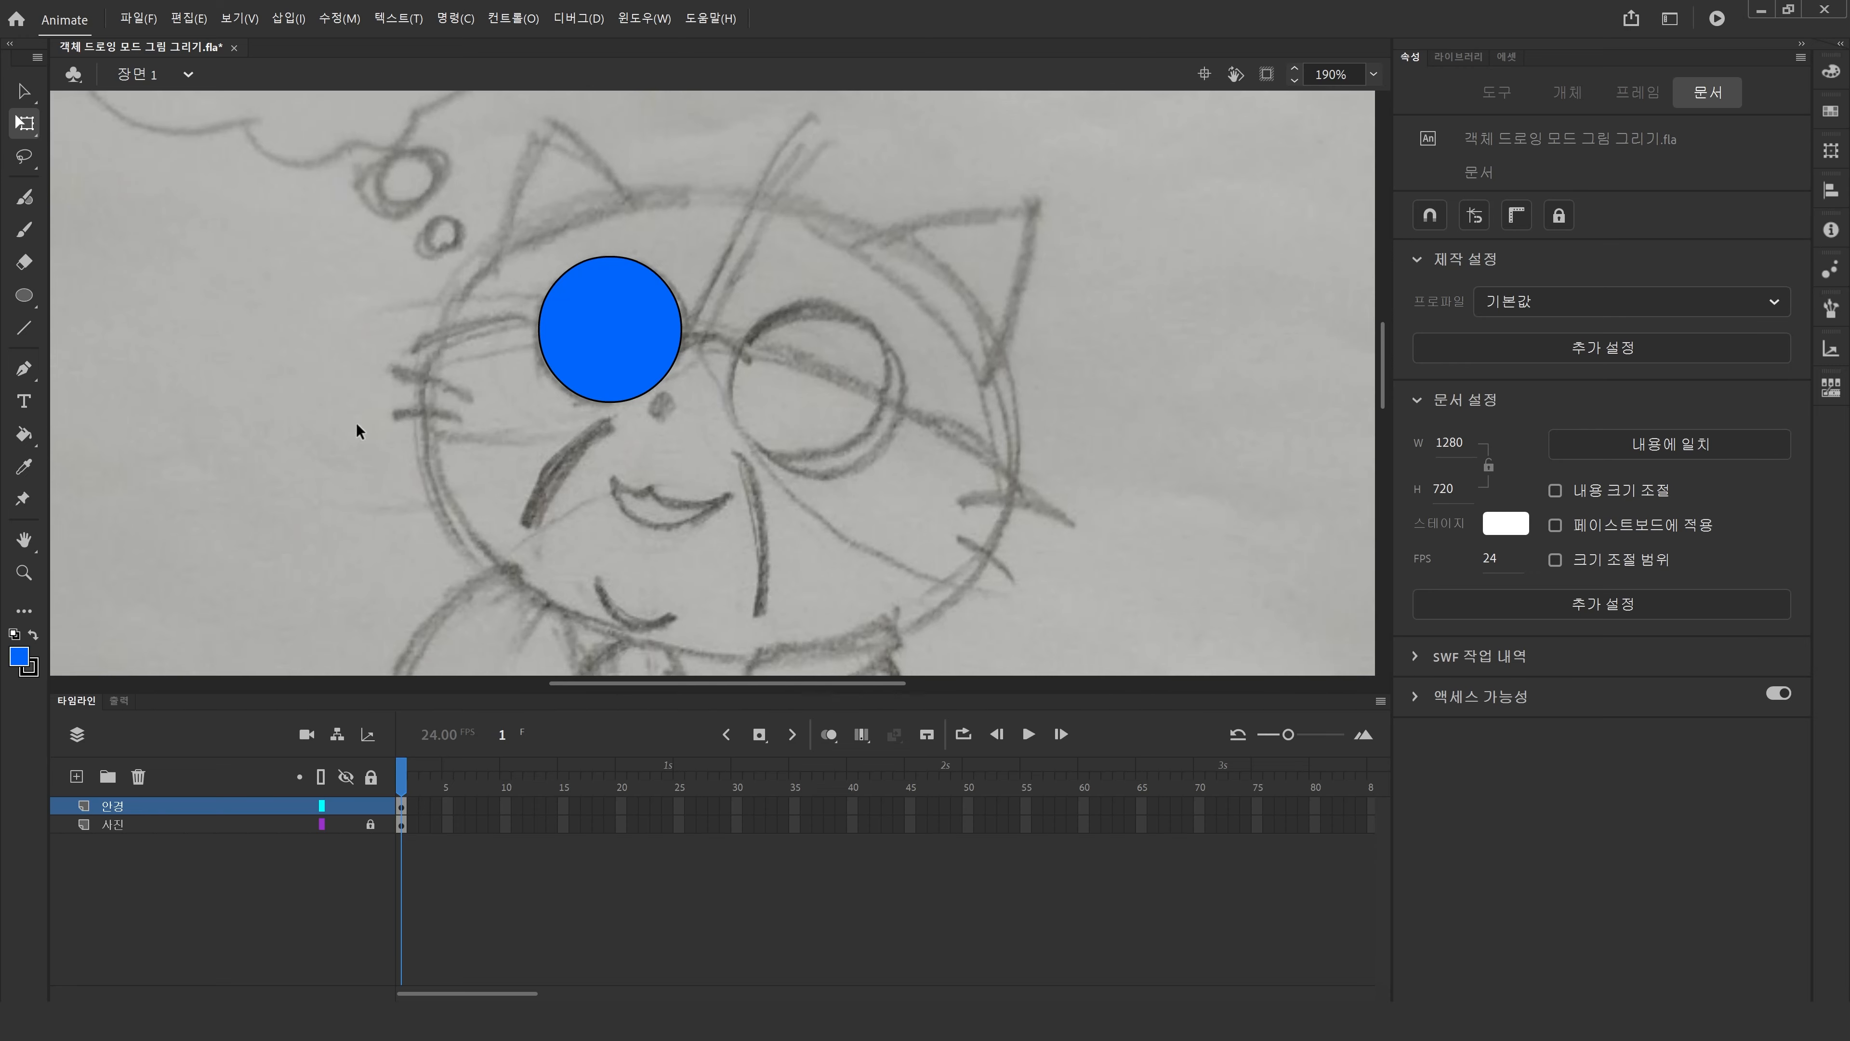
double_click(23, 541)
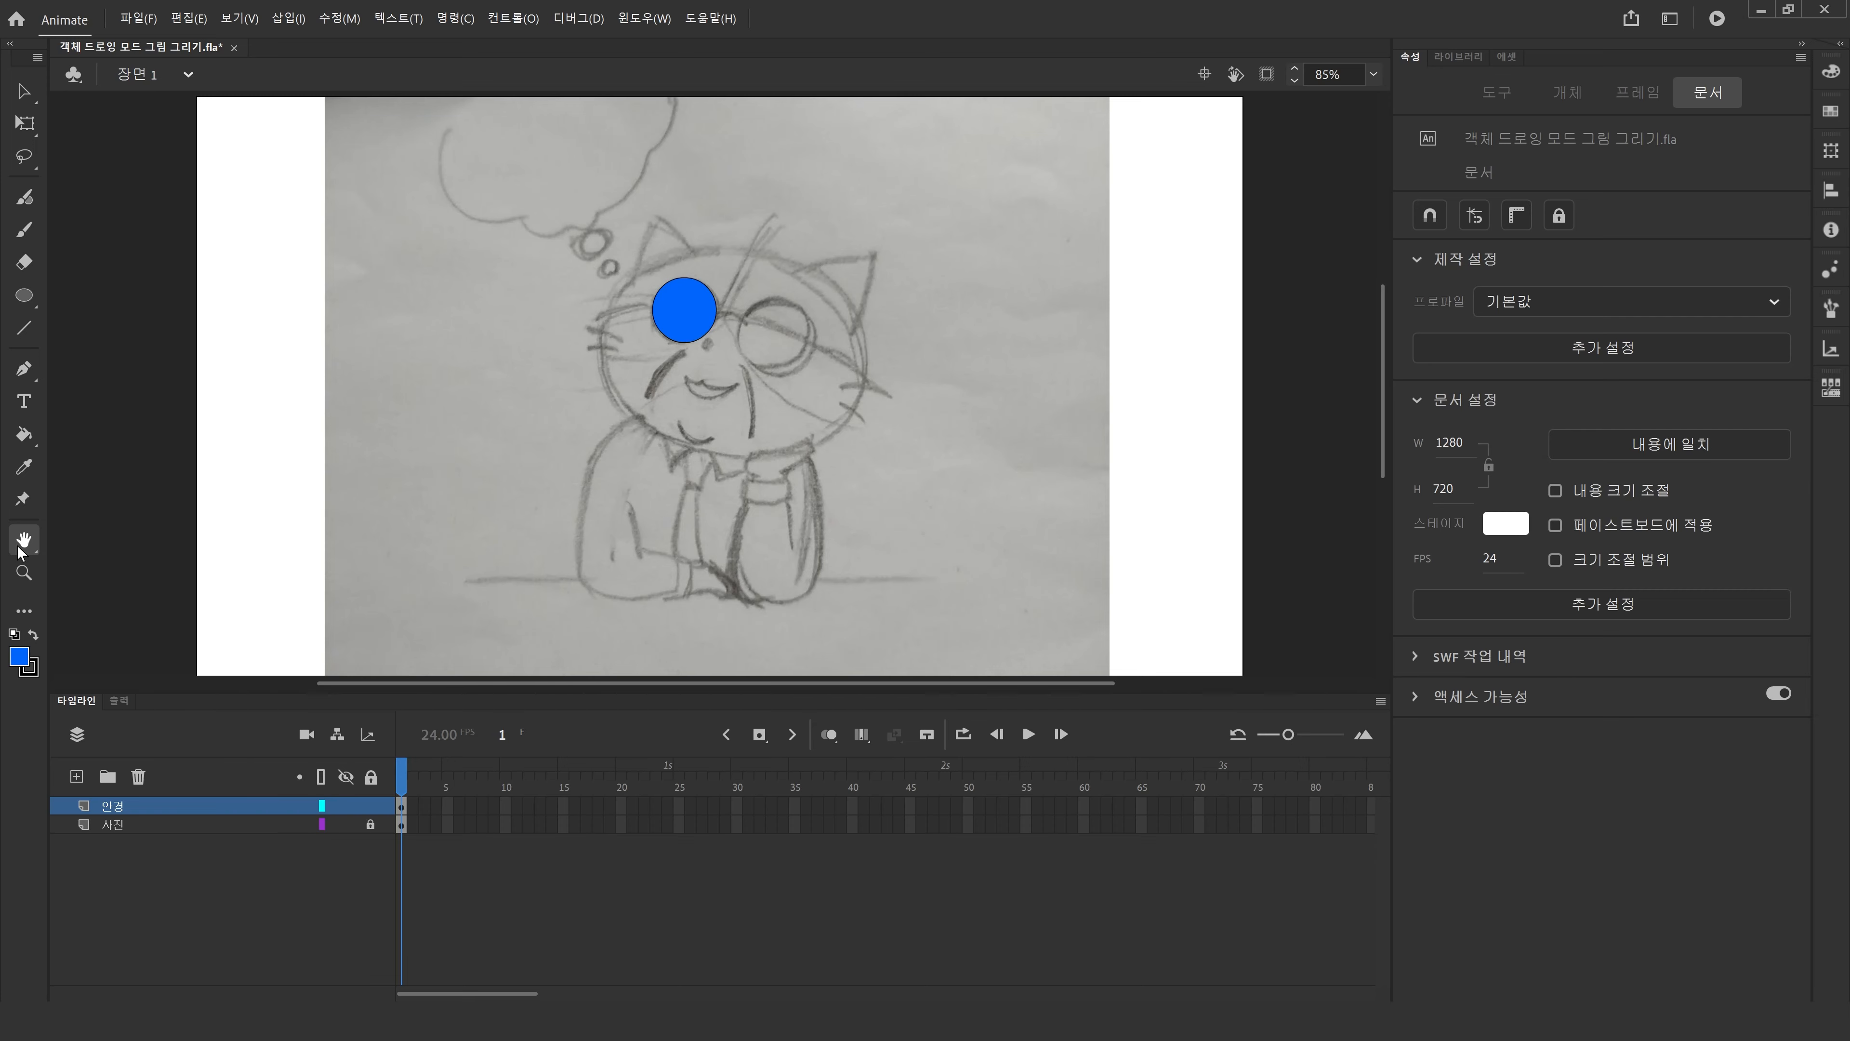
left_click(25, 196)
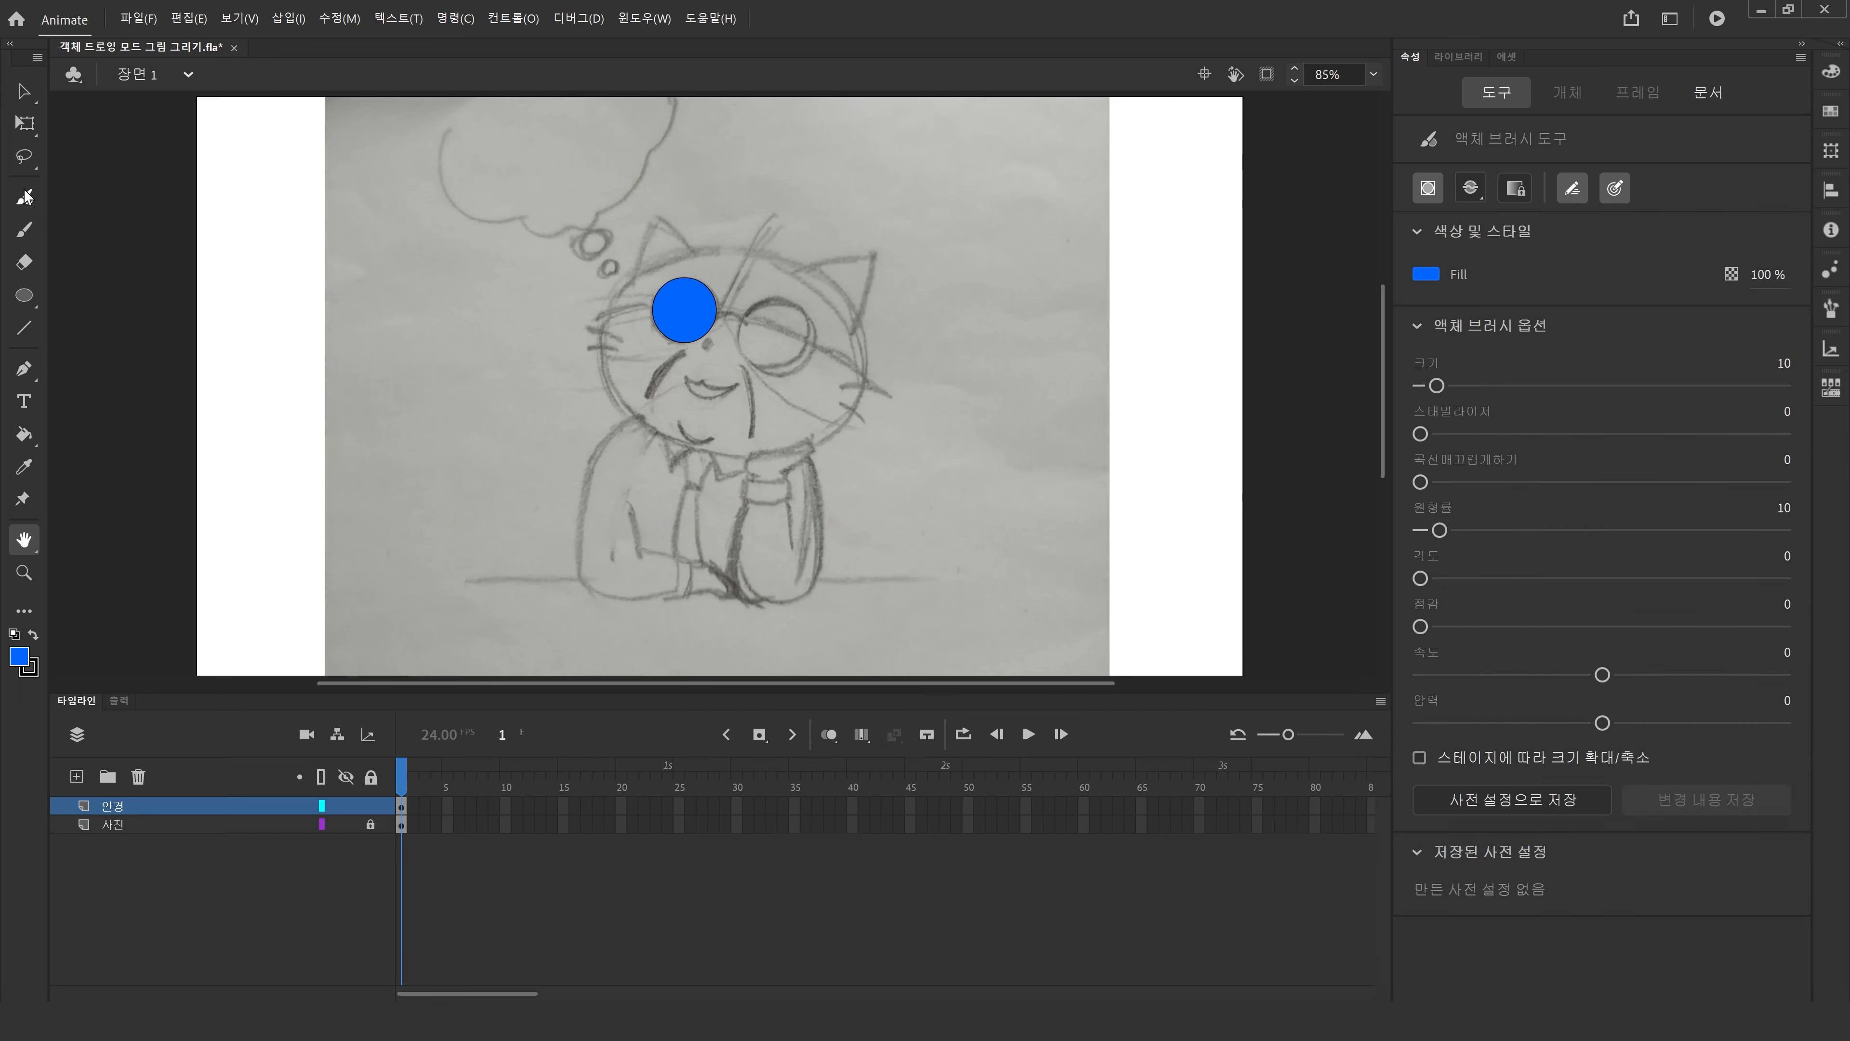
mouse_move(450, 249)
left_mouse_down()
mouse_move(484, 308)
mouse_move(466, 252)
left_mouse_up()
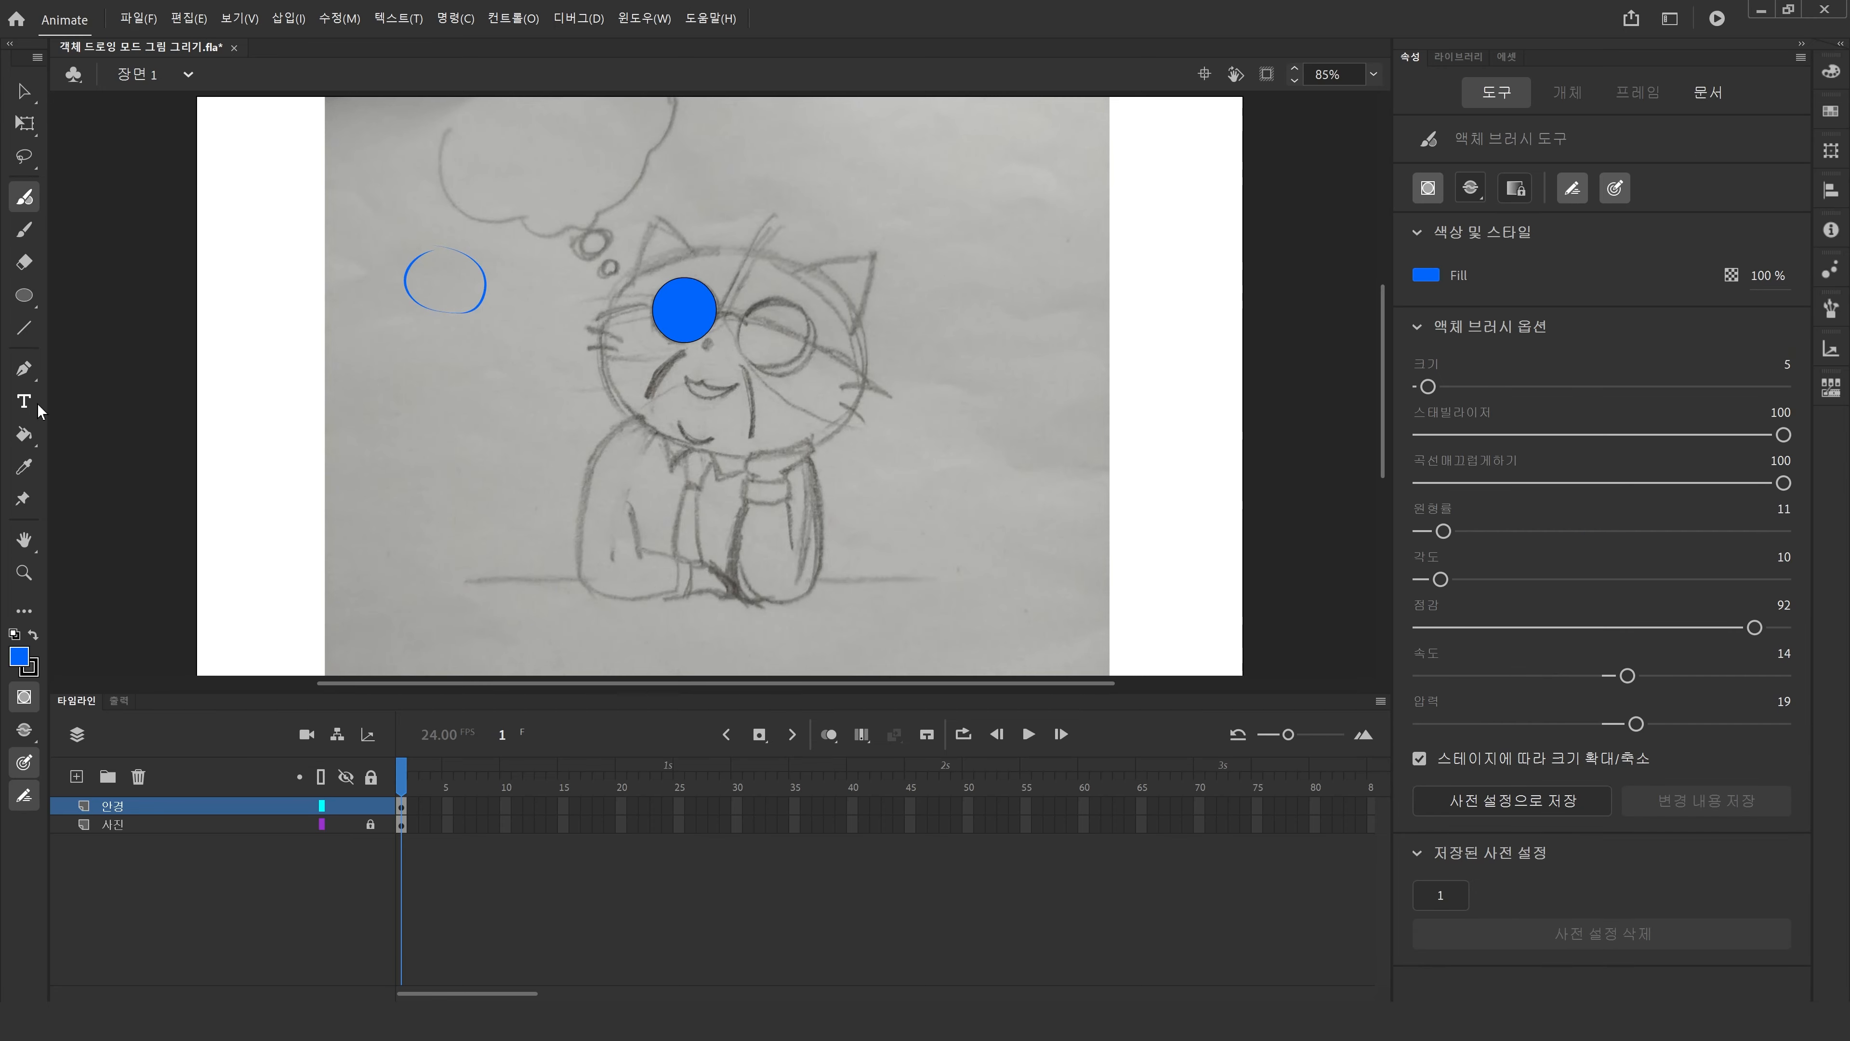
key("v")
left_click_drag(307, 185, 512, 352)
left_click(344, 824)
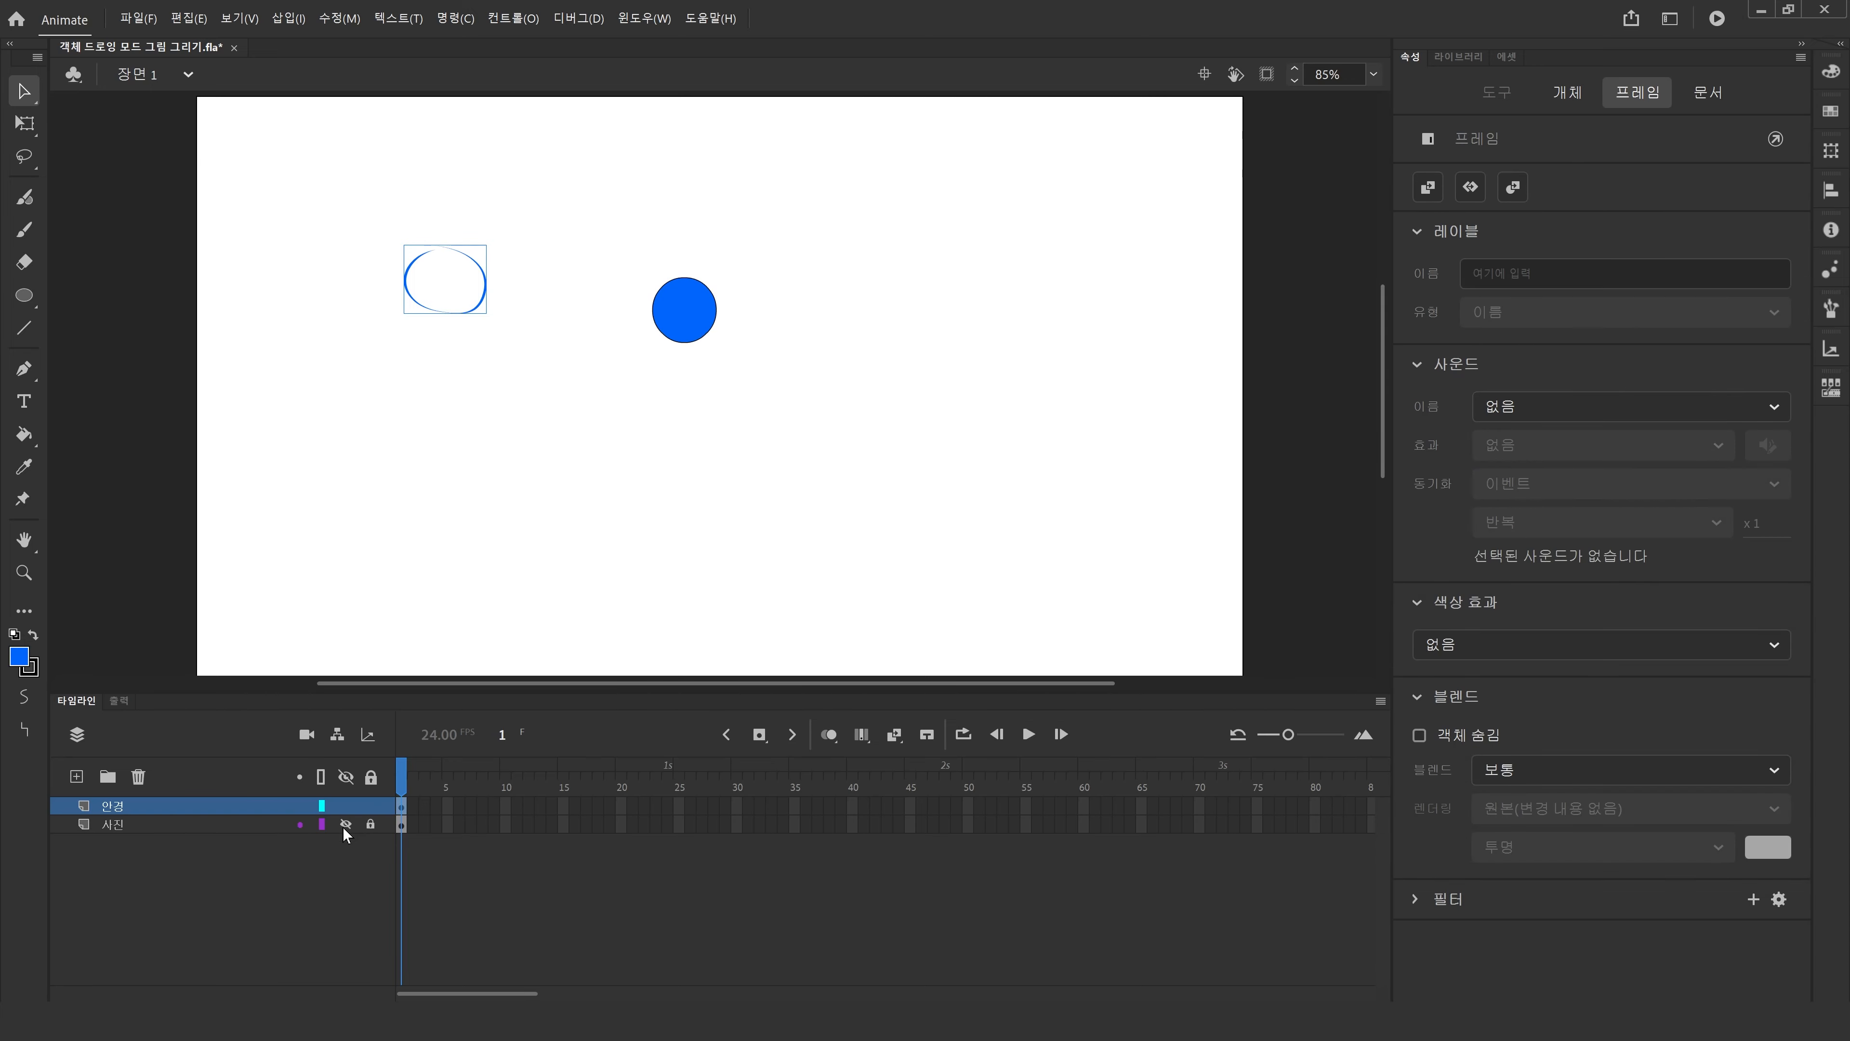
left_click(344, 824)
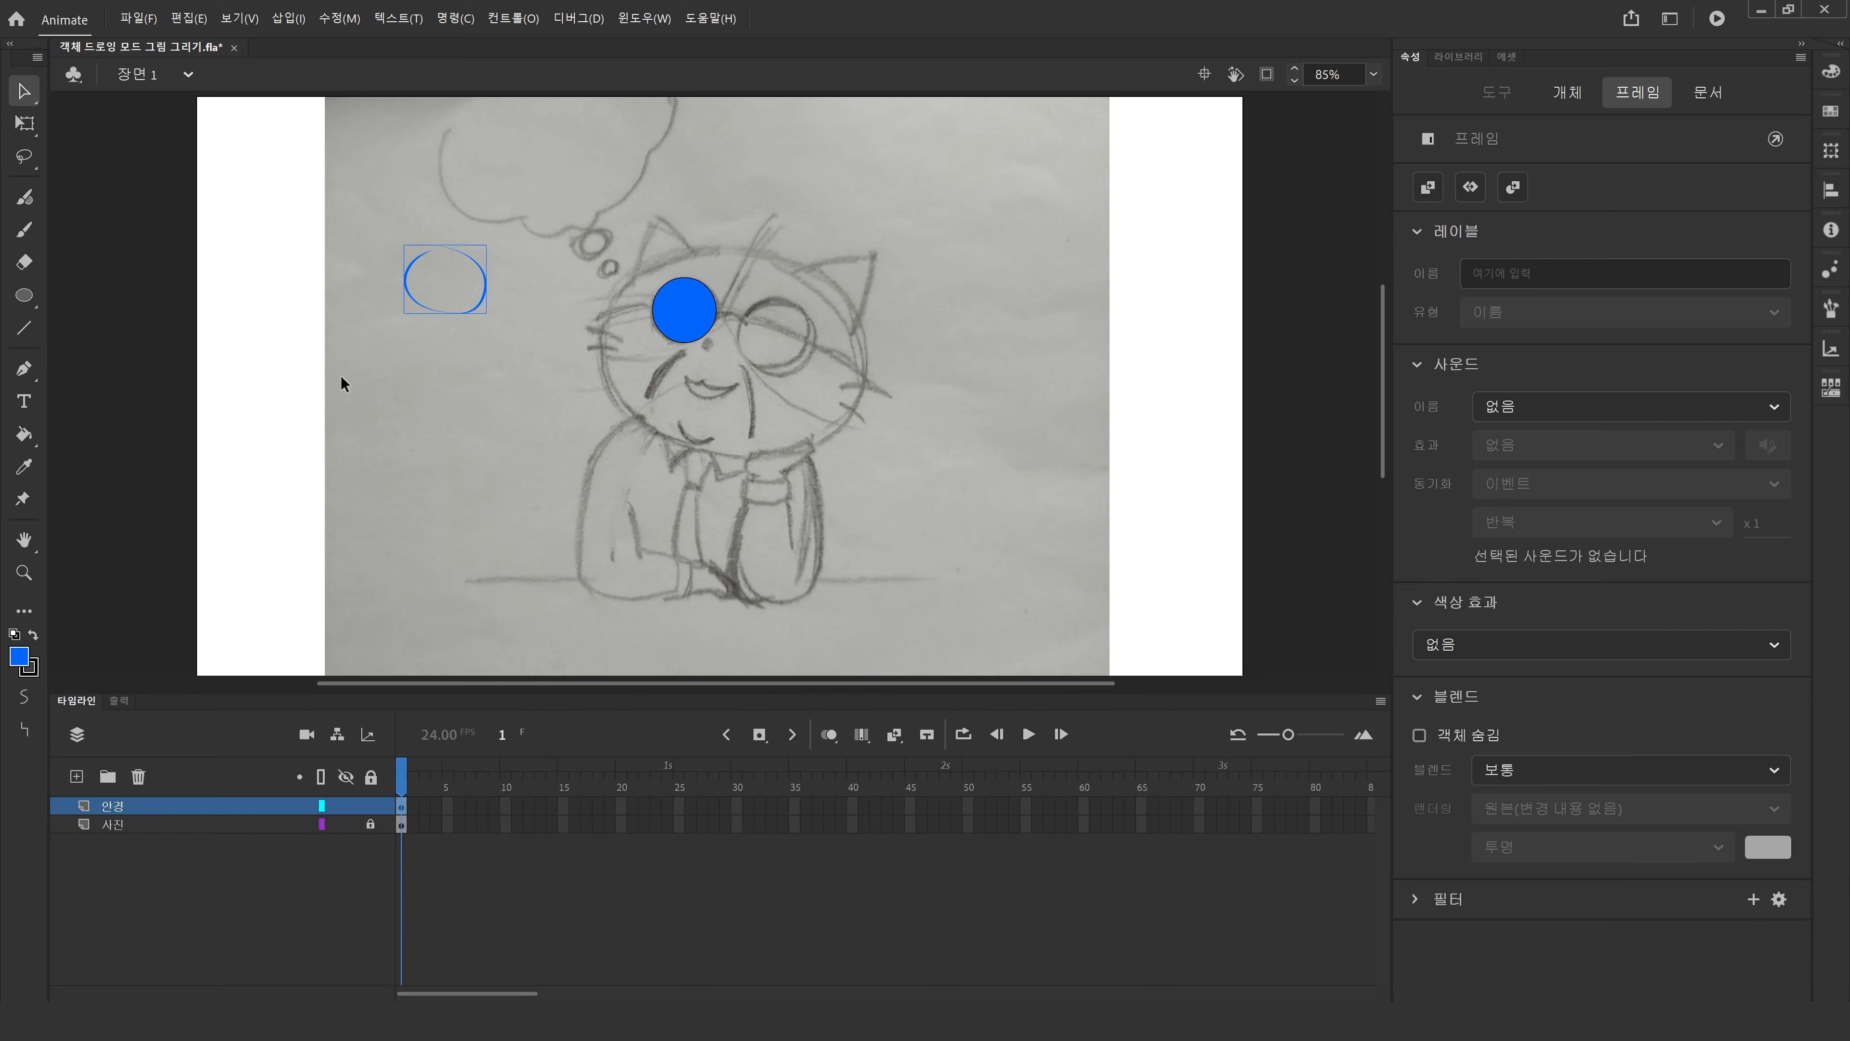
key("Delete")
Zoom in on the face and apply the Artistic Ink brush 'Marker - Rough' from the Brush Library as the lens circle's stroke.
key("z")
left_click_drag(575, 164, 947, 483)
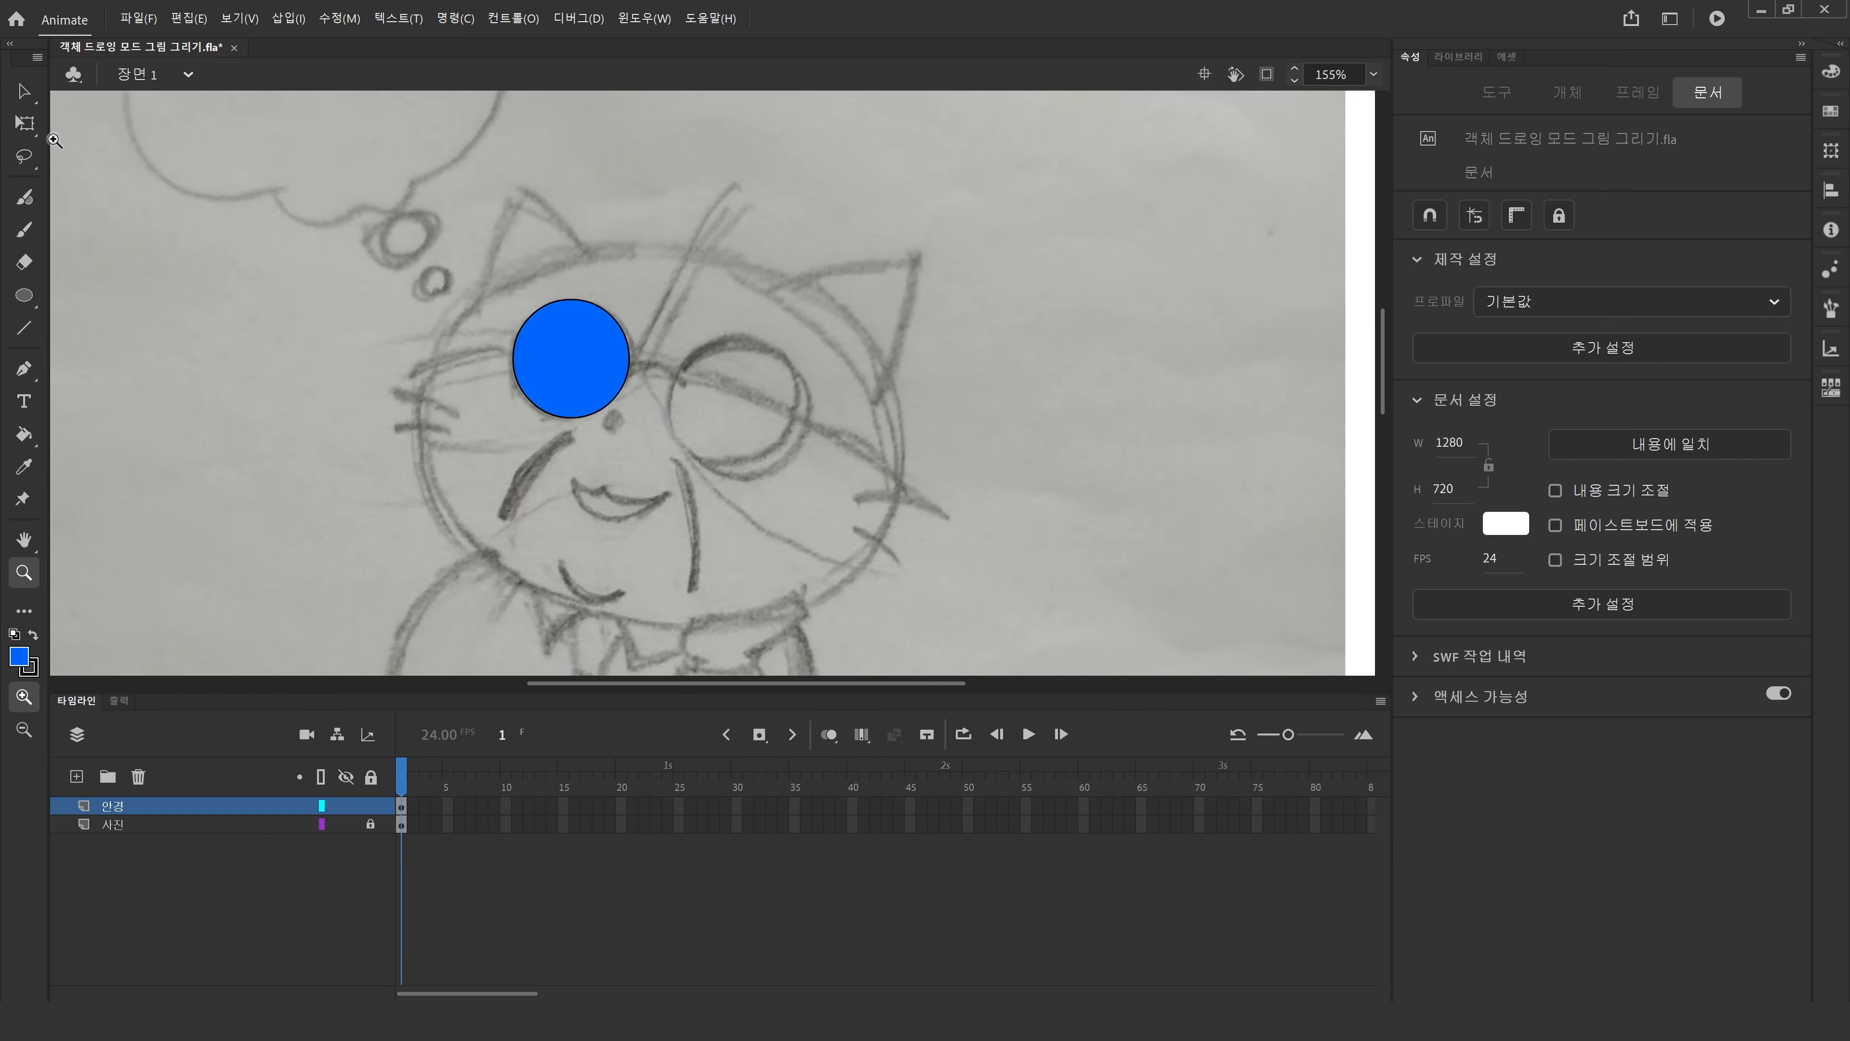
left_click(23, 91)
left_click(525, 393)
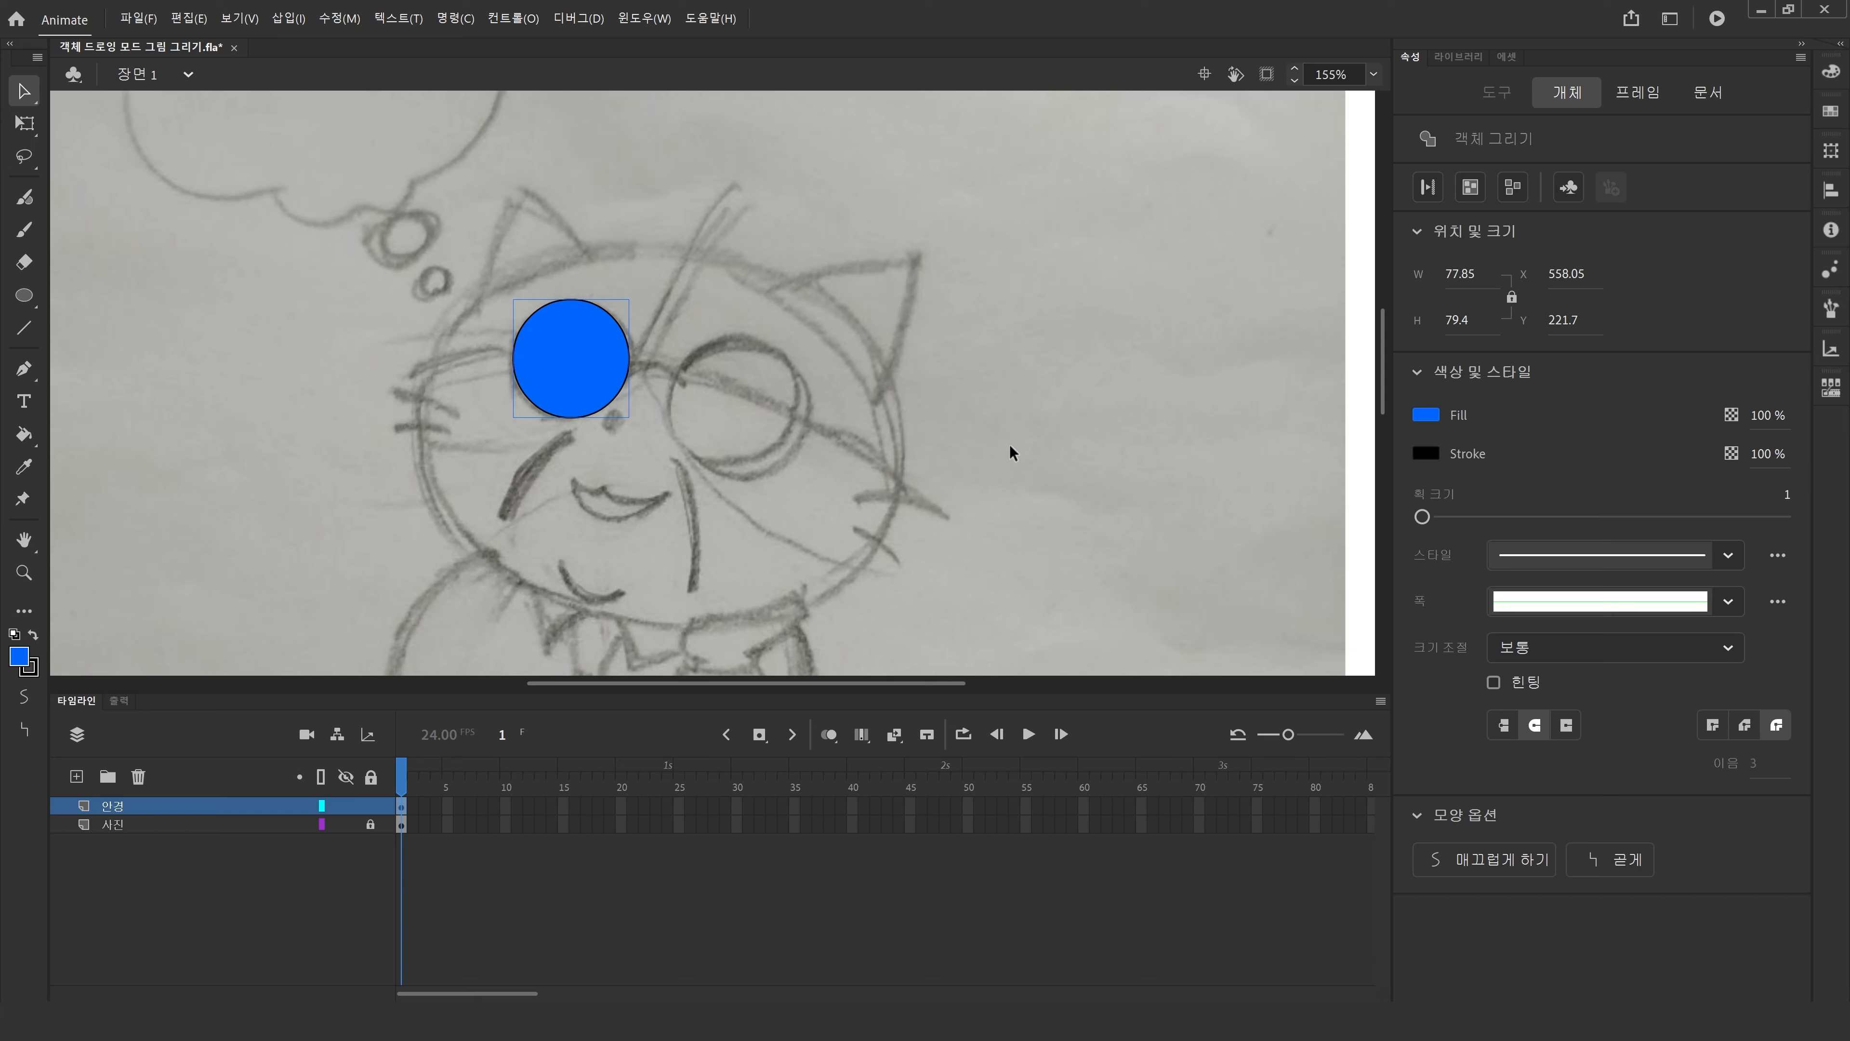
left_click(825, 499)
left_click(597, 358)
left_click(1729, 556)
left_click(1728, 557)
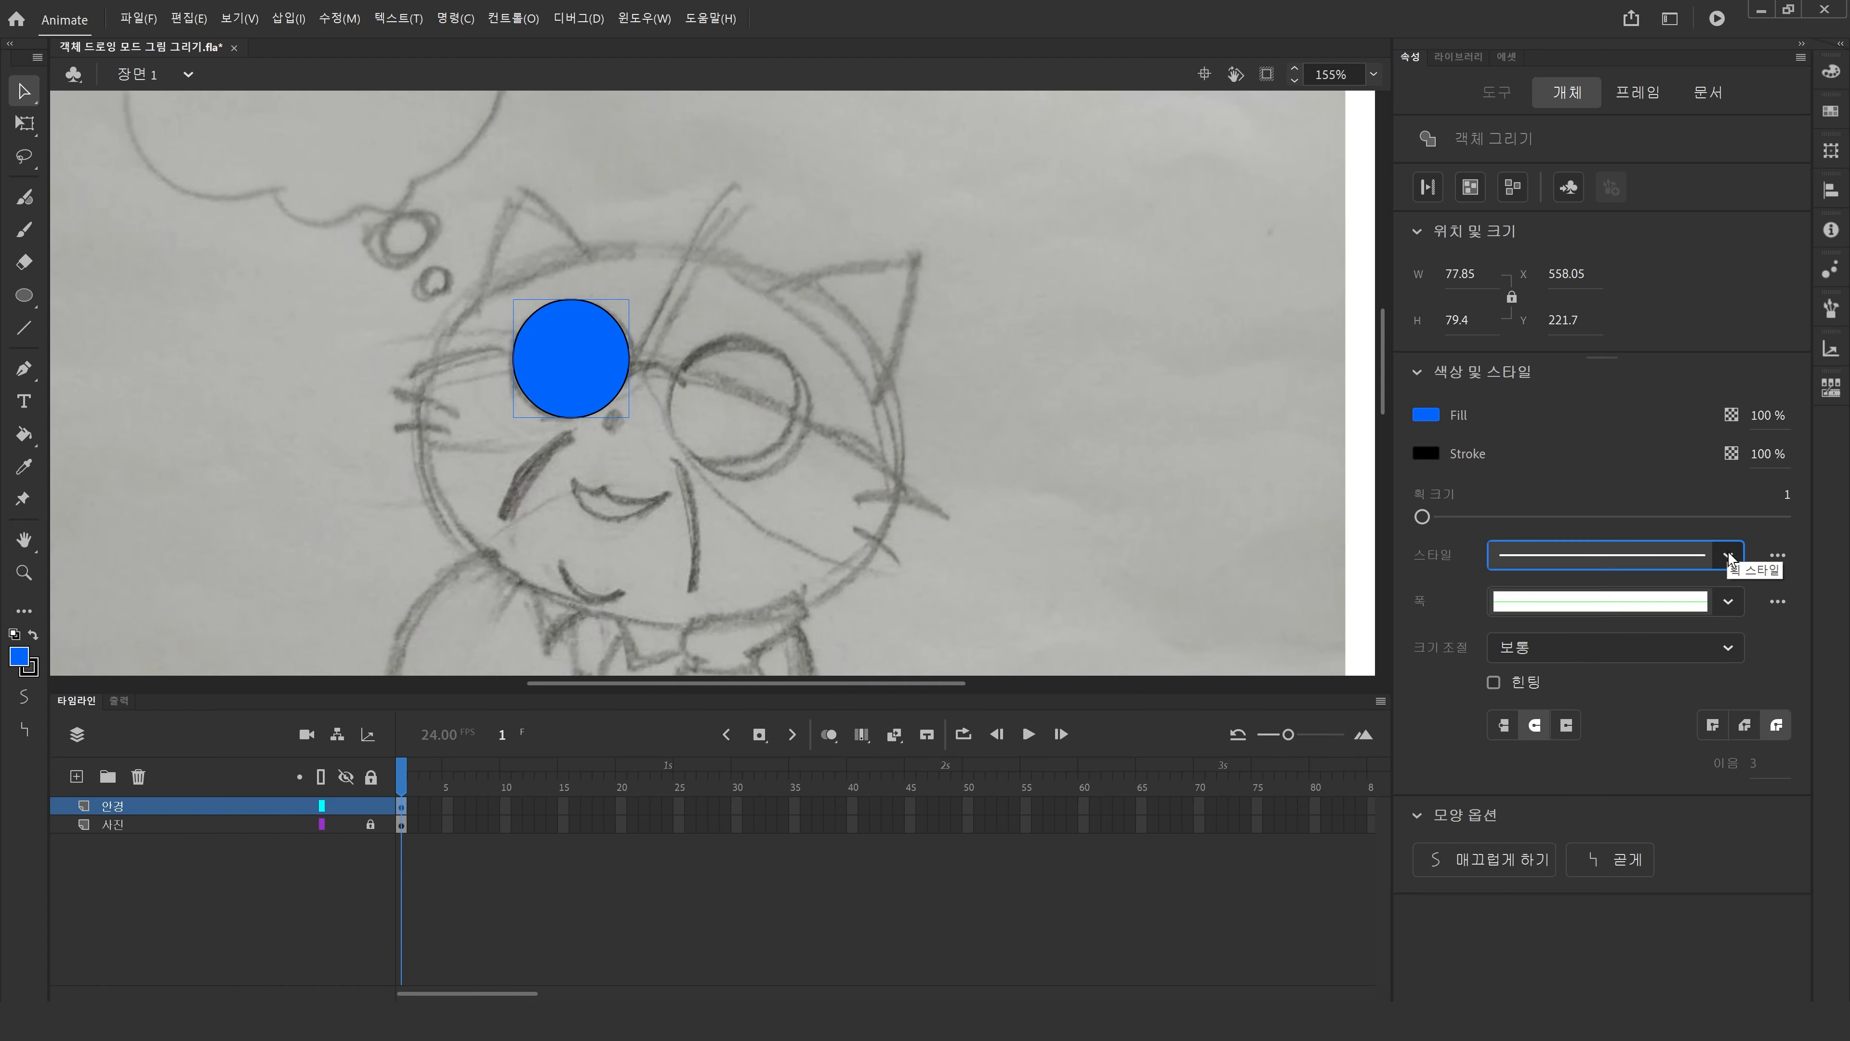
left_click(1778, 558)
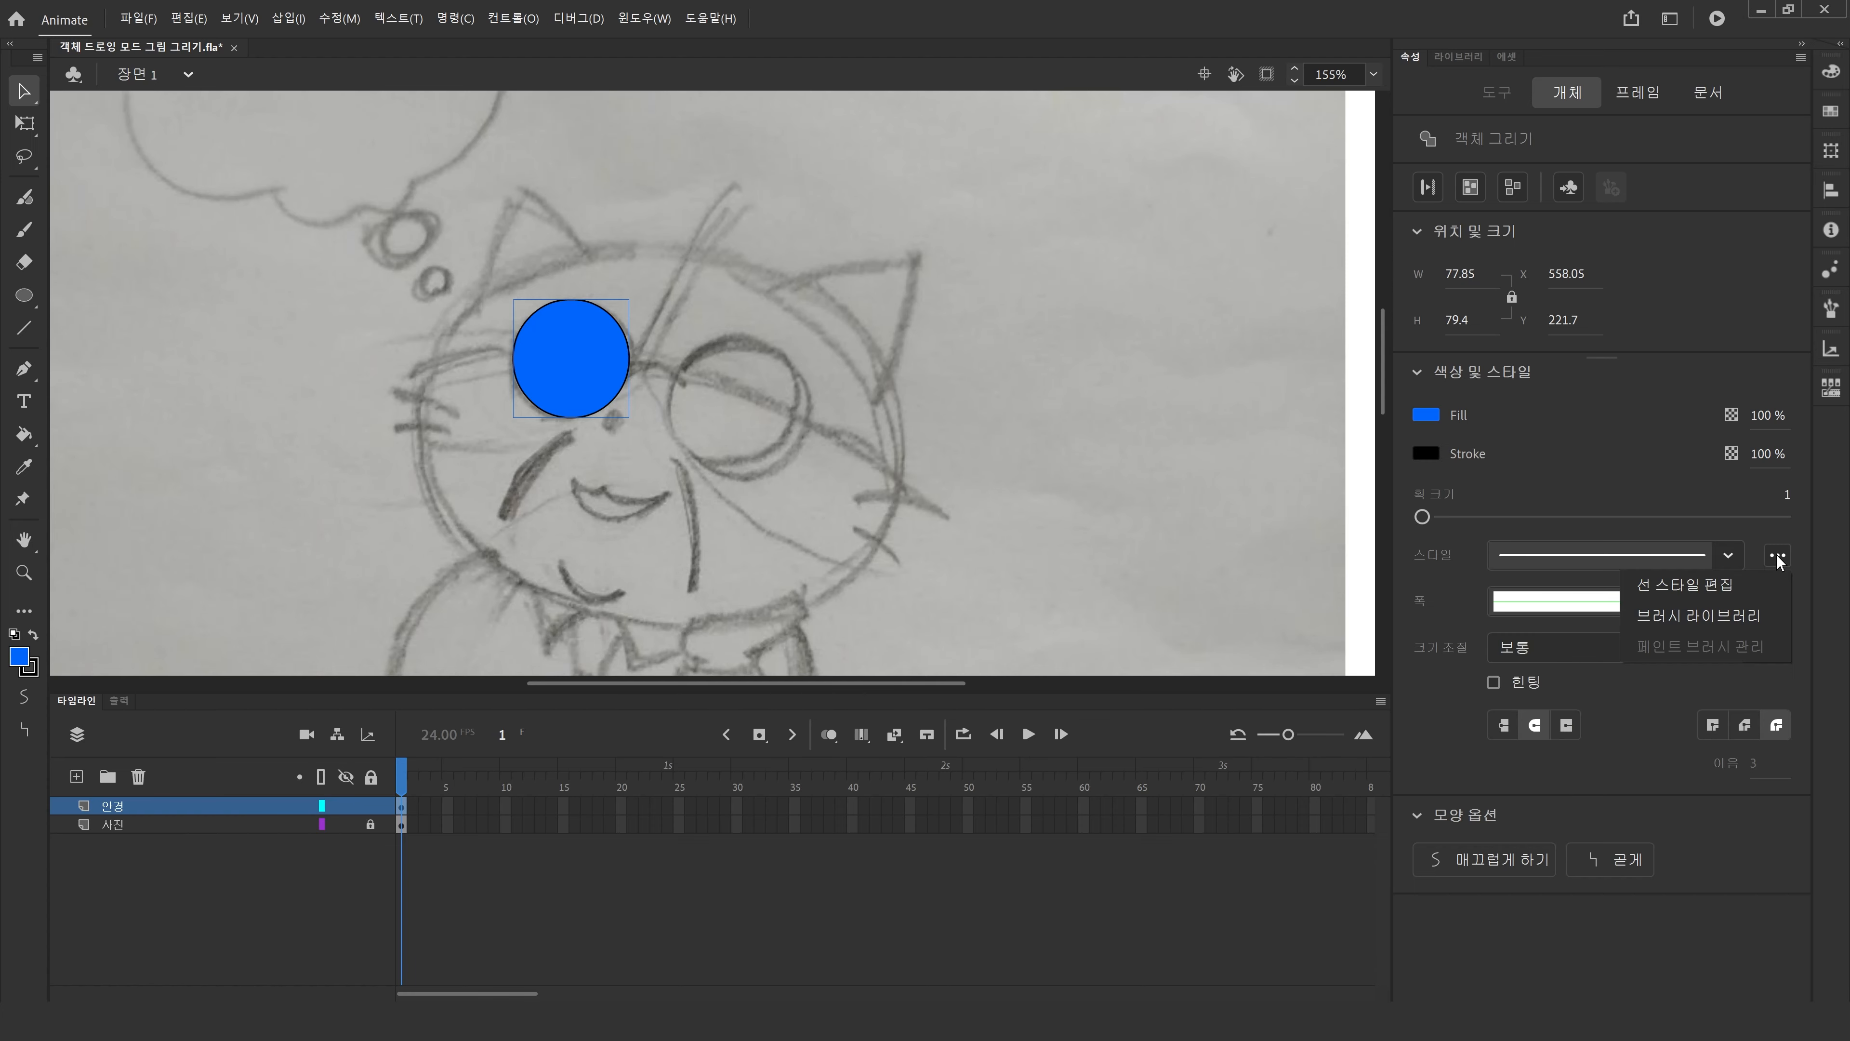
left_click(1705, 619)
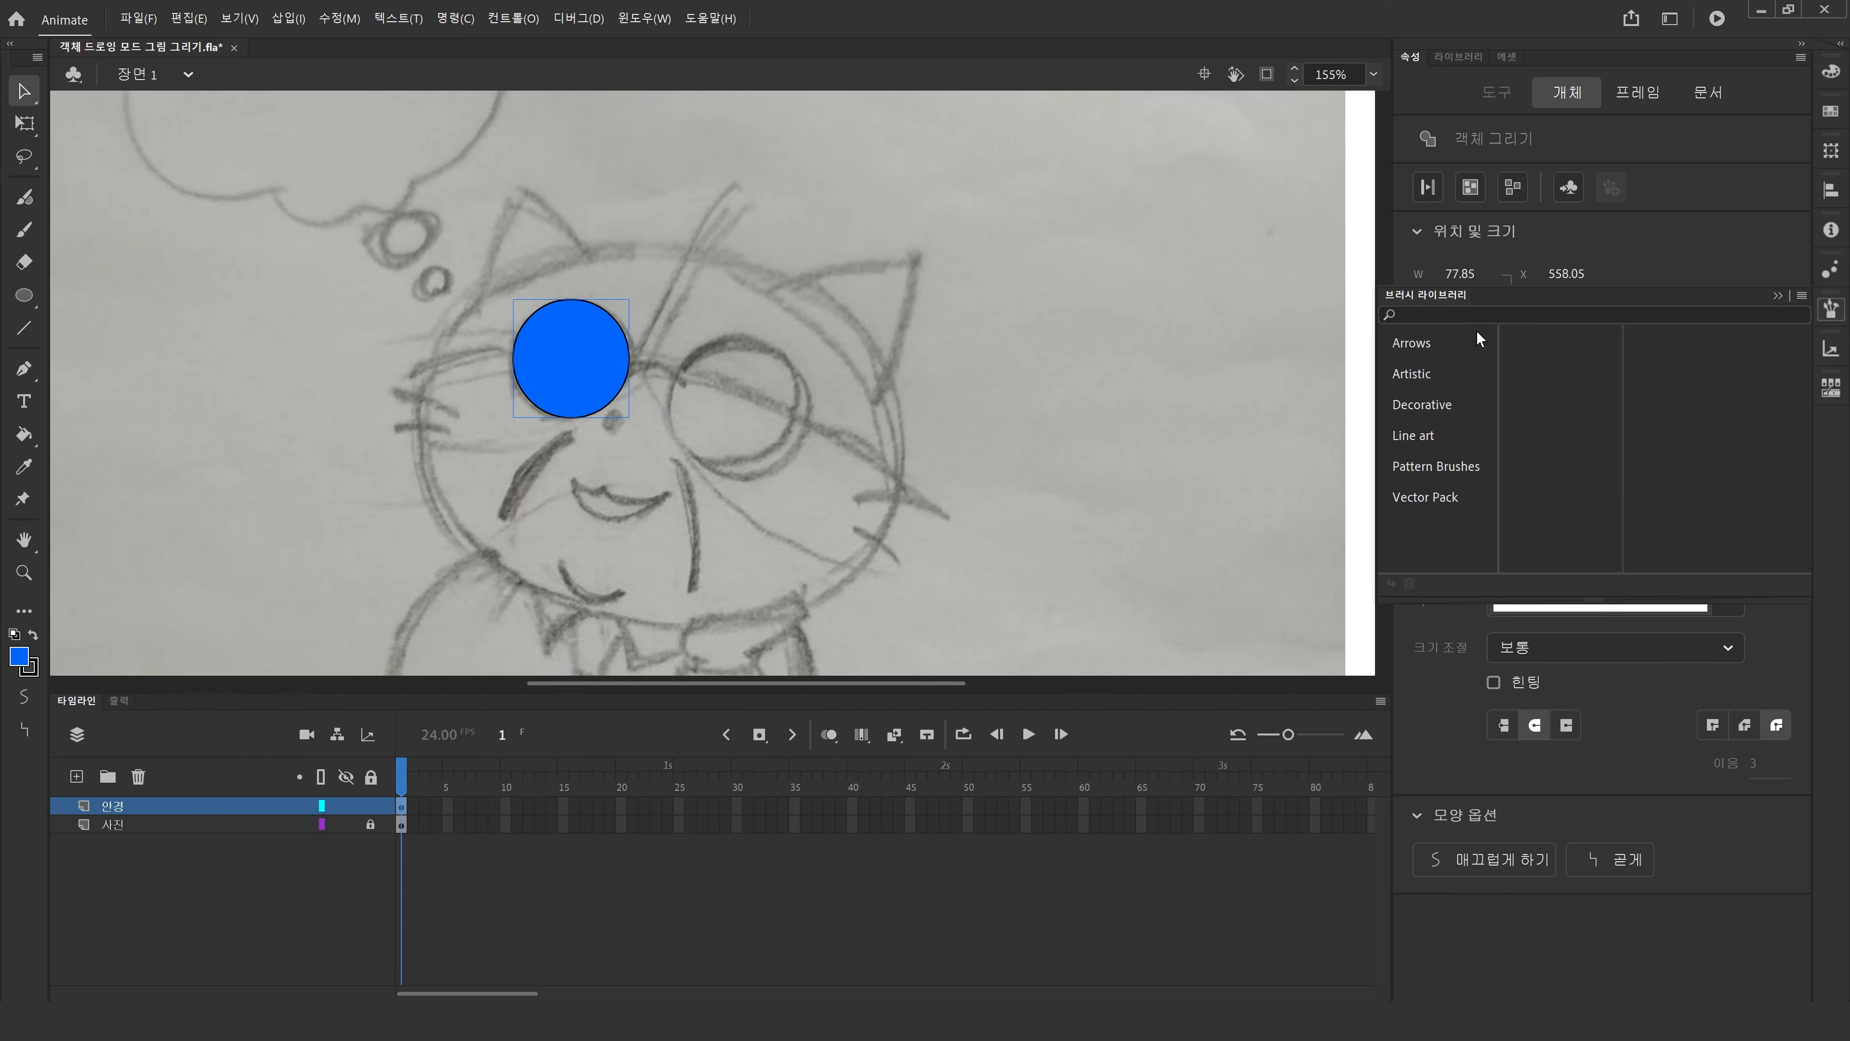
left_click_drag(1499, 308, 954, 311)
left_click(886, 517)
left_click(1022, 359)
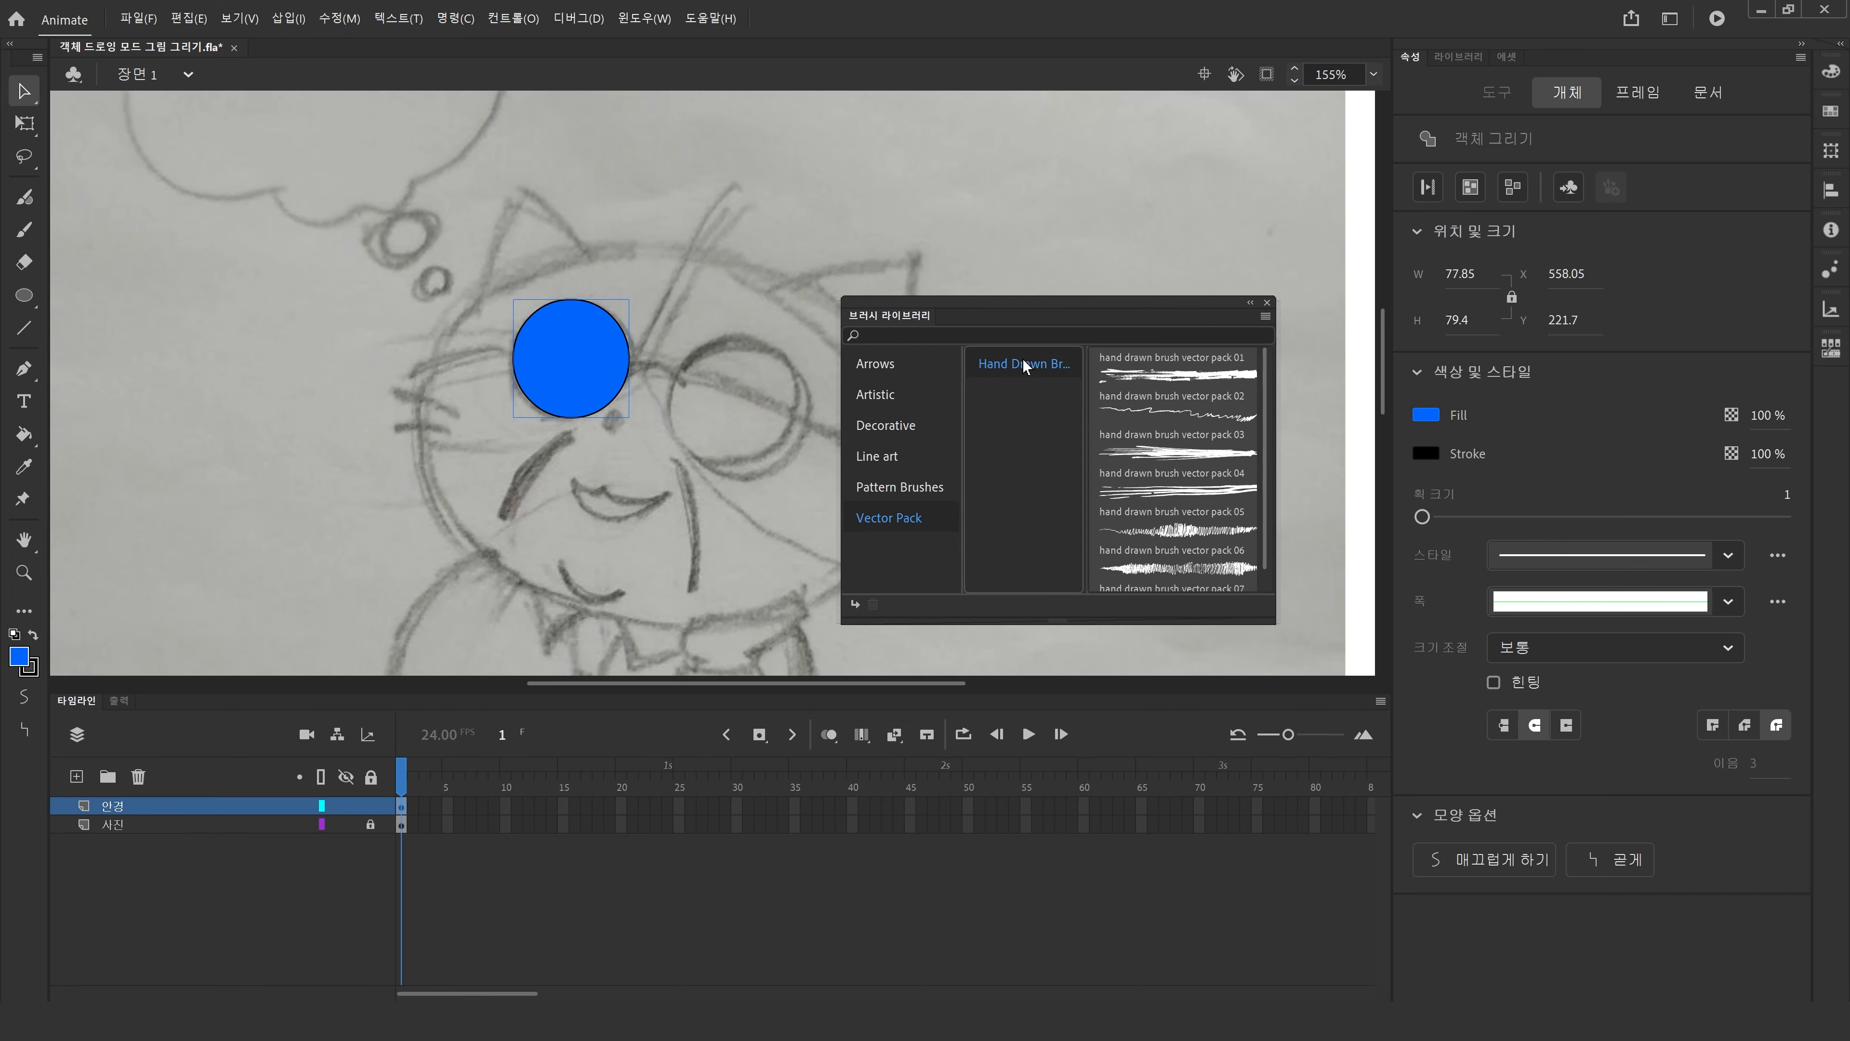
left_click(898, 481)
left_click(898, 455)
left_click(898, 486)
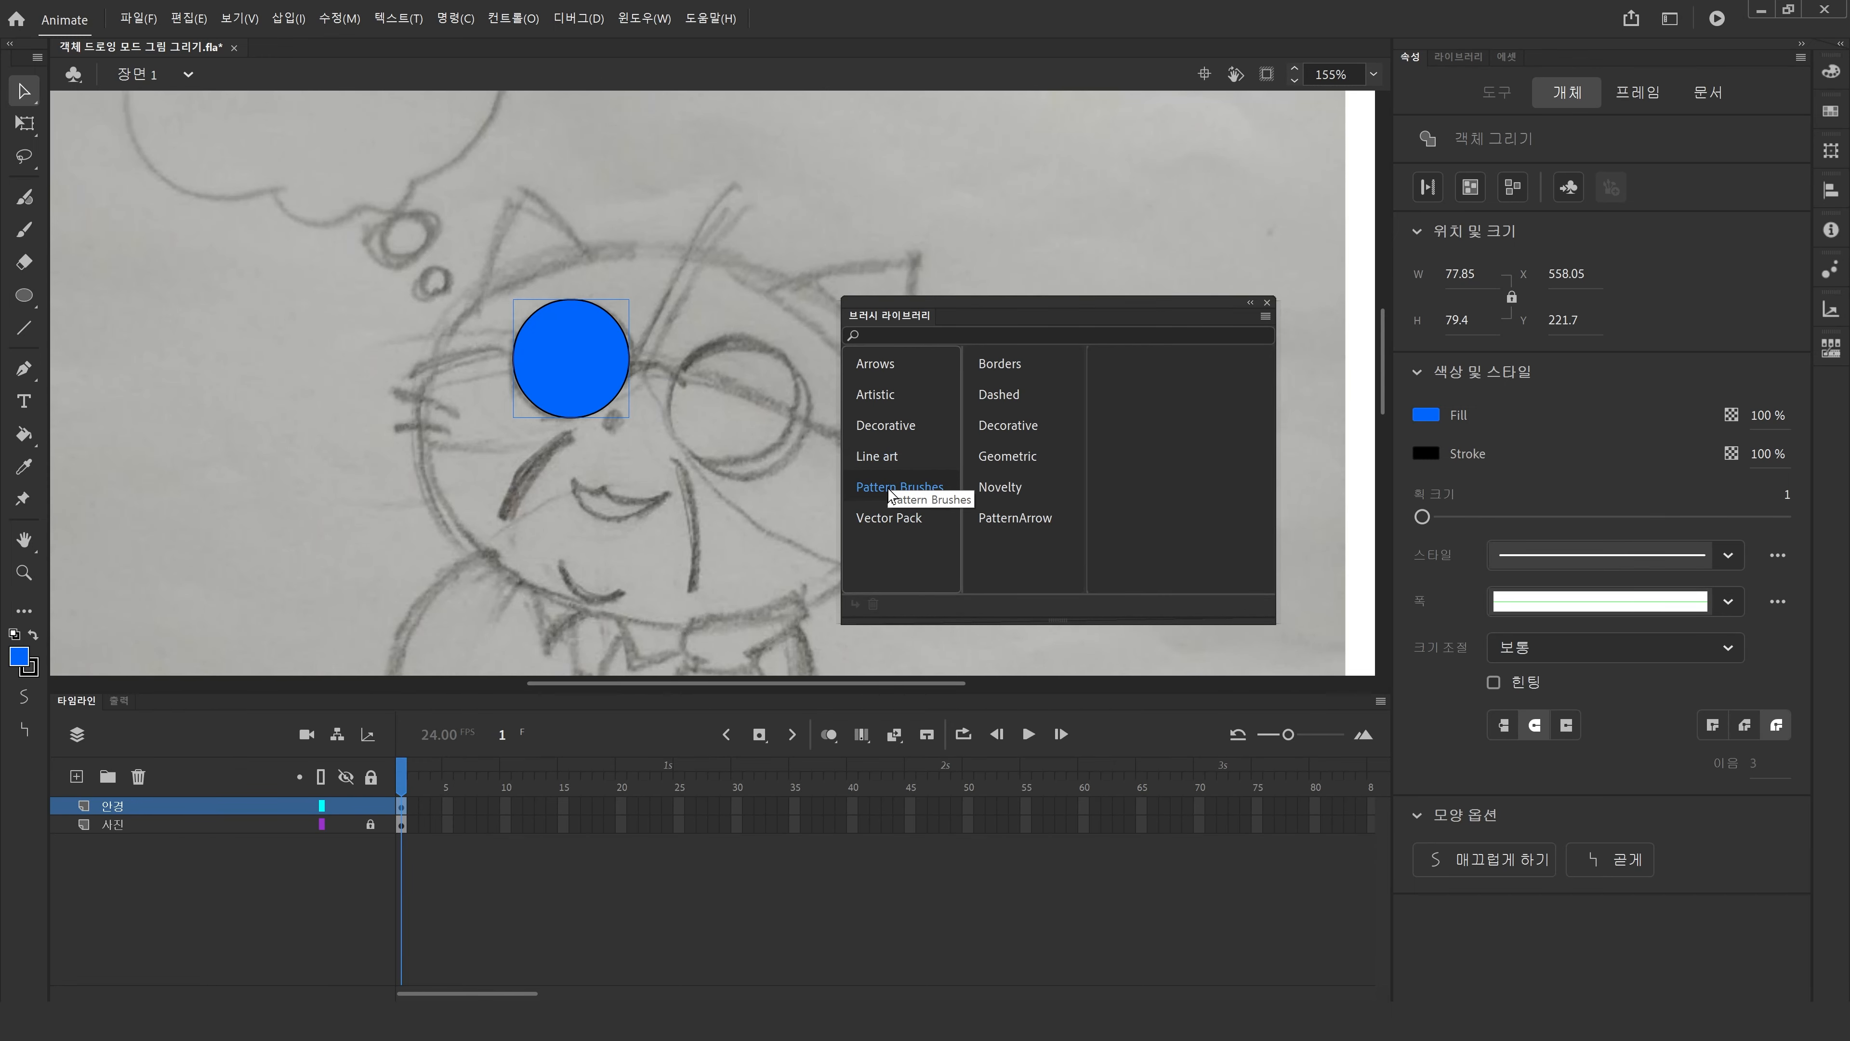
left_click(898, 456)
left_click(900, 394)
left_click(985, 394)
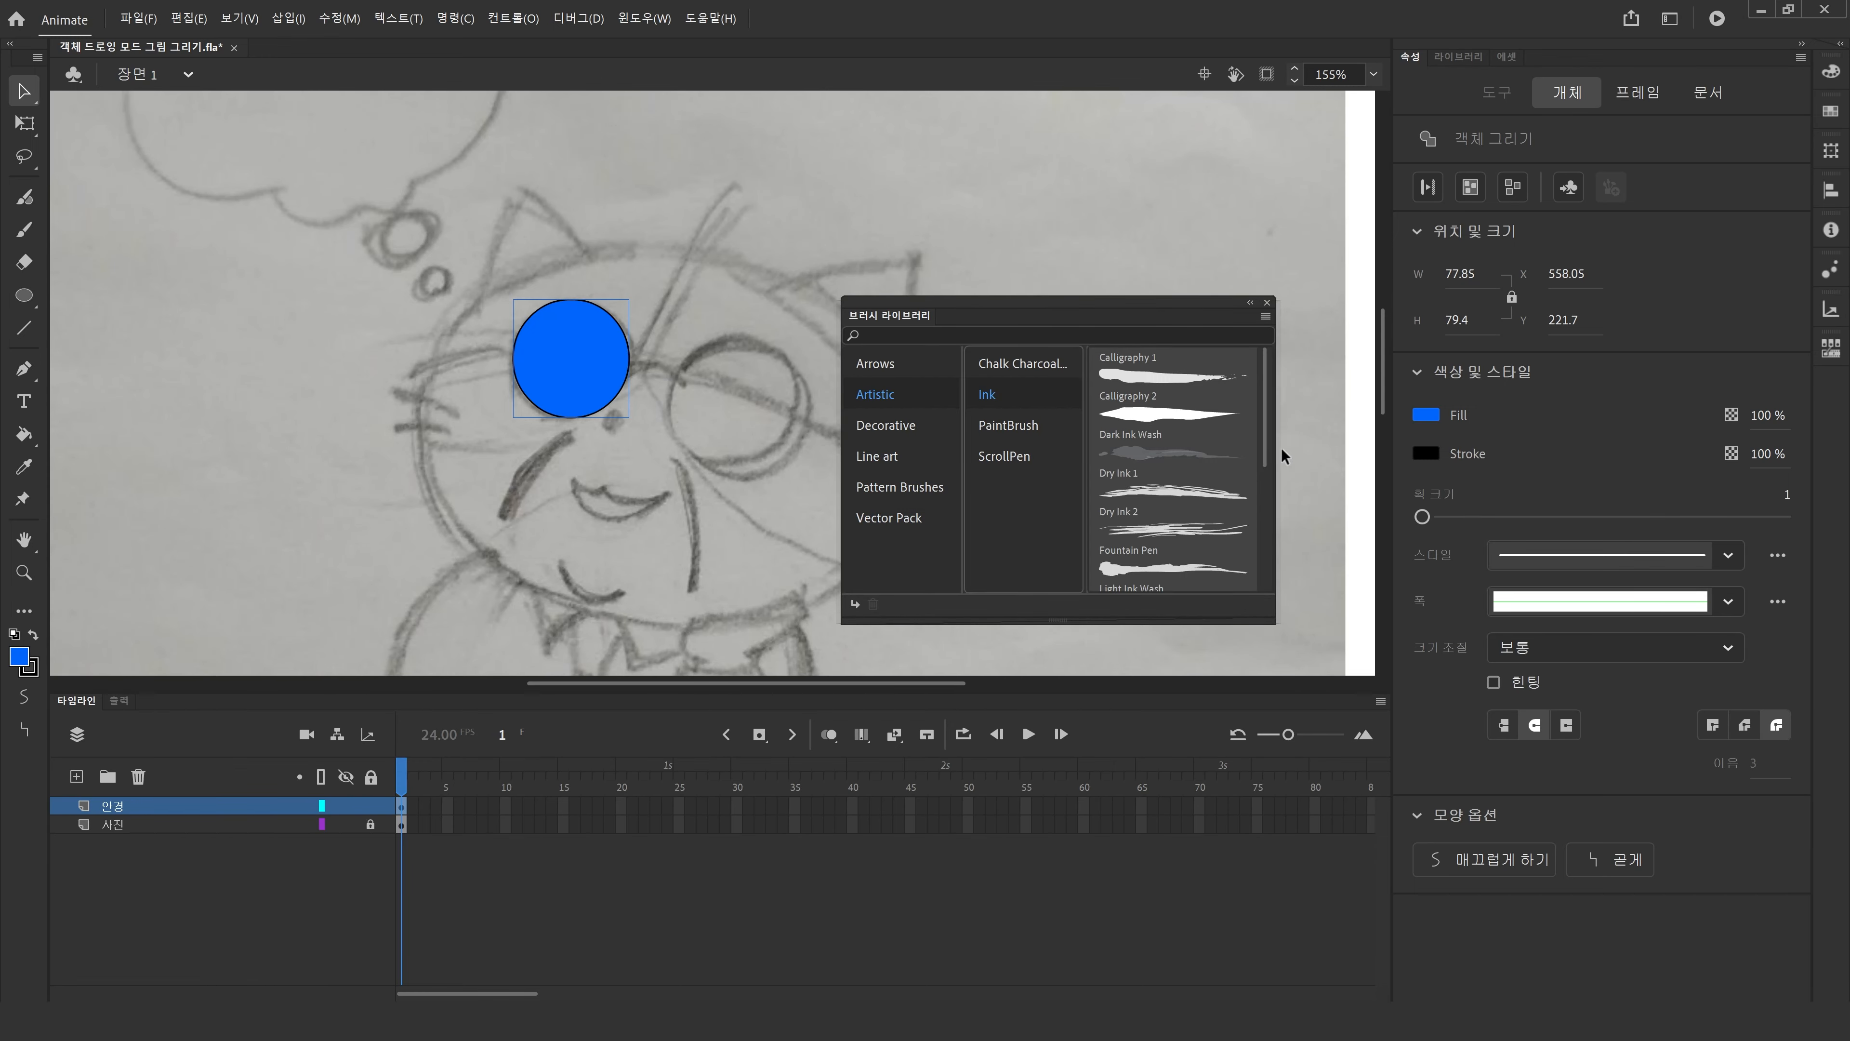
mouse_move(1265, 449)
left_mouse_down()
mouse_move(1261, 501)
mouse_move(1260, 428)
mouse_move(1265, 582)
left_mouse_up()
left_click(1200, 457)
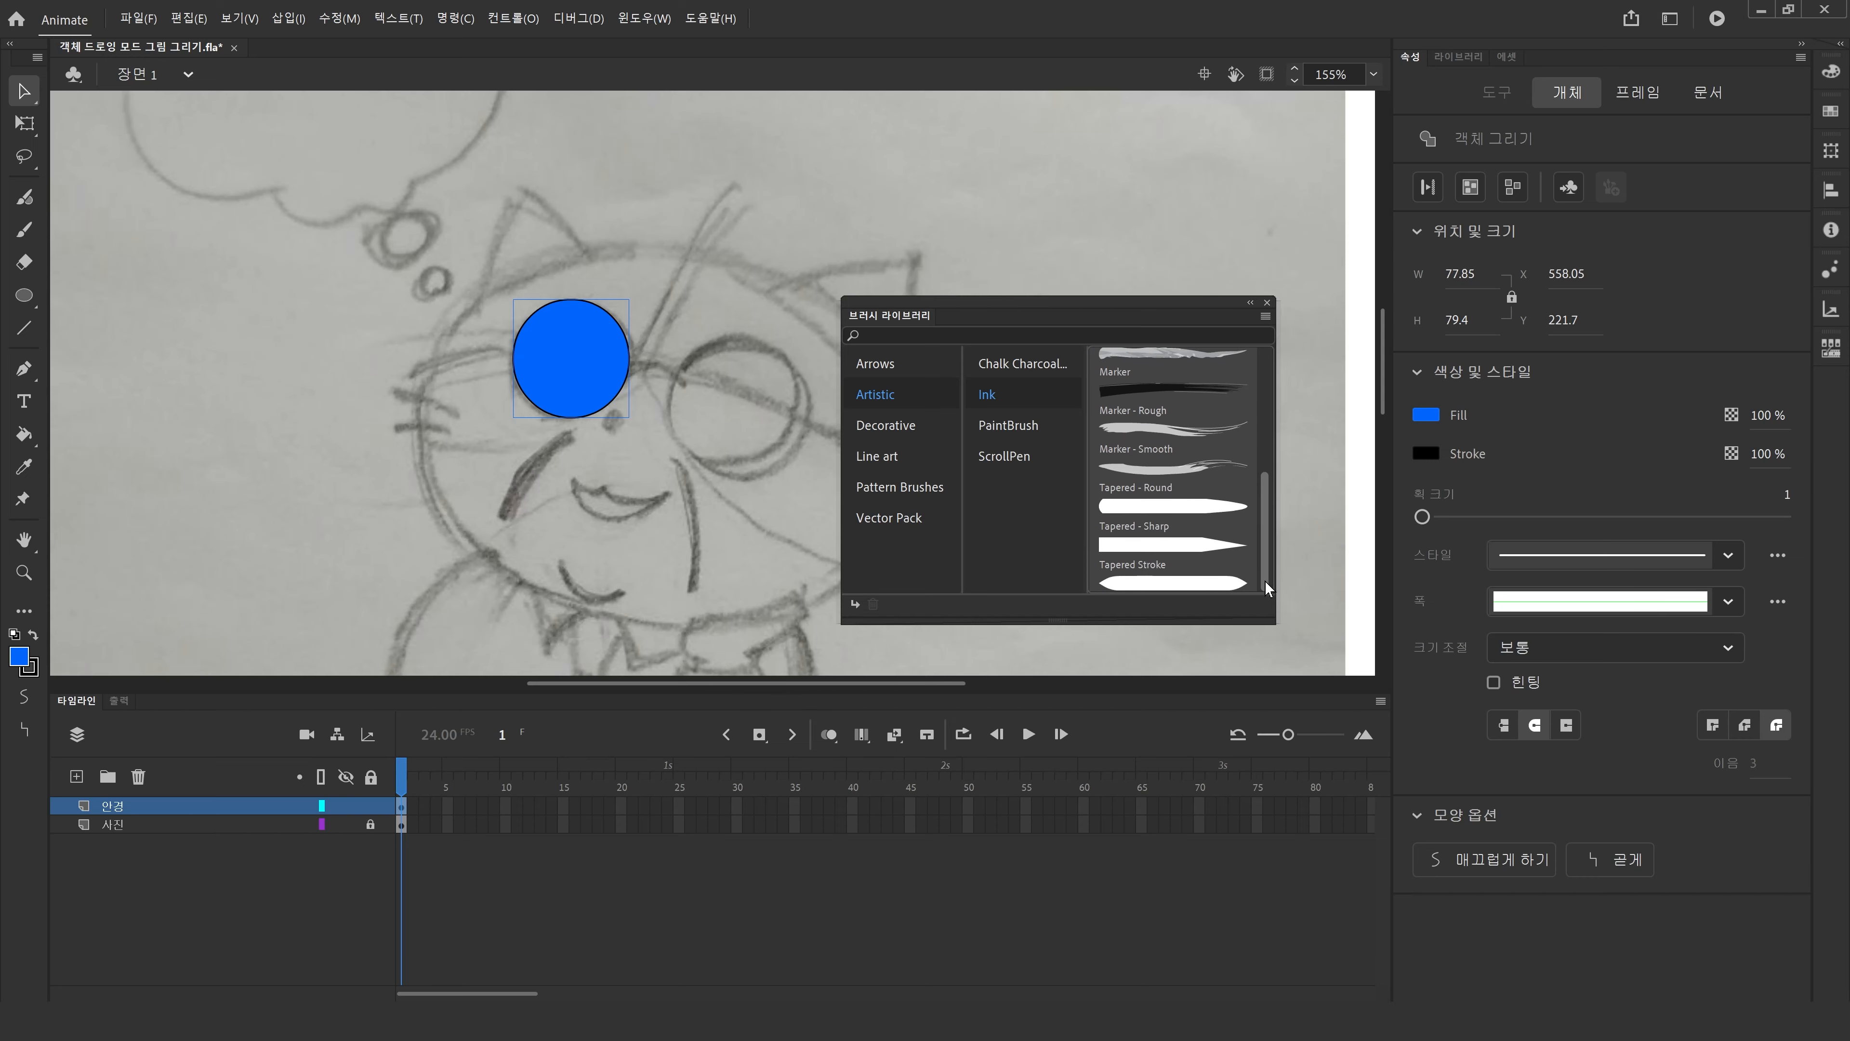
left_click(1169, 432)
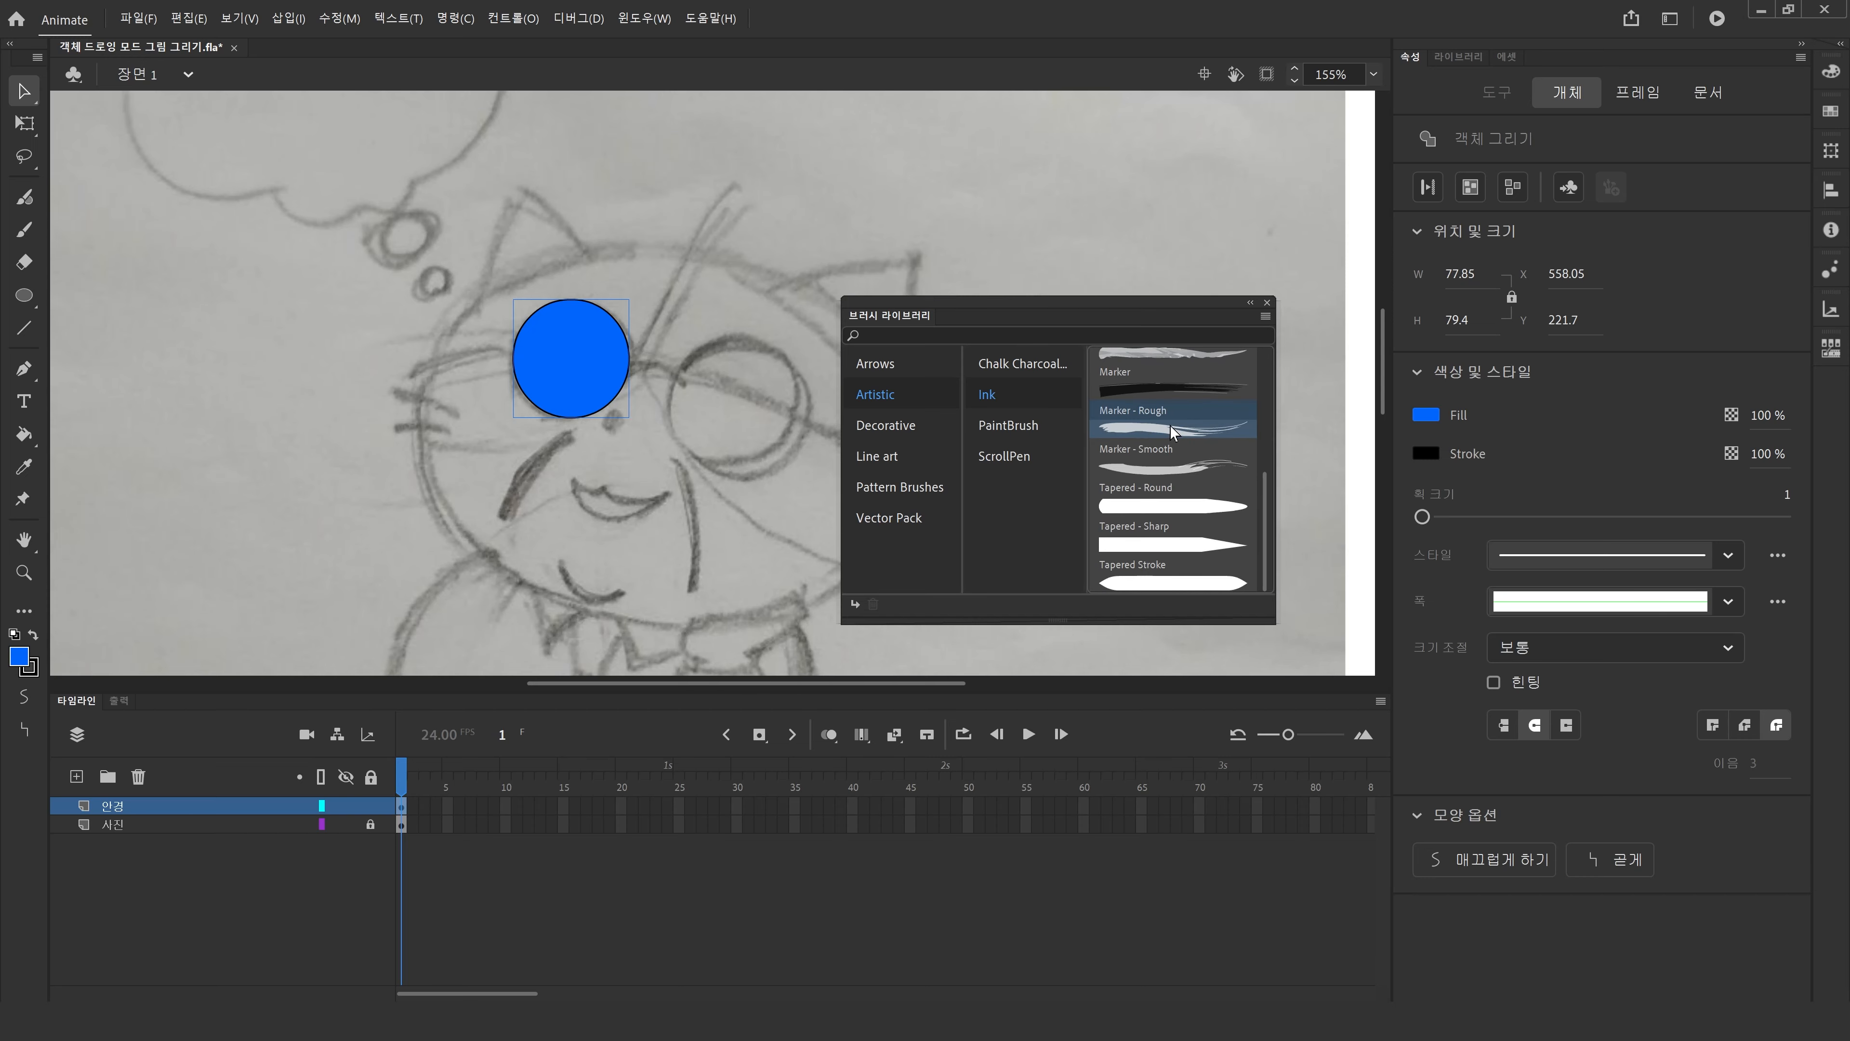
double_click(1147, 425)
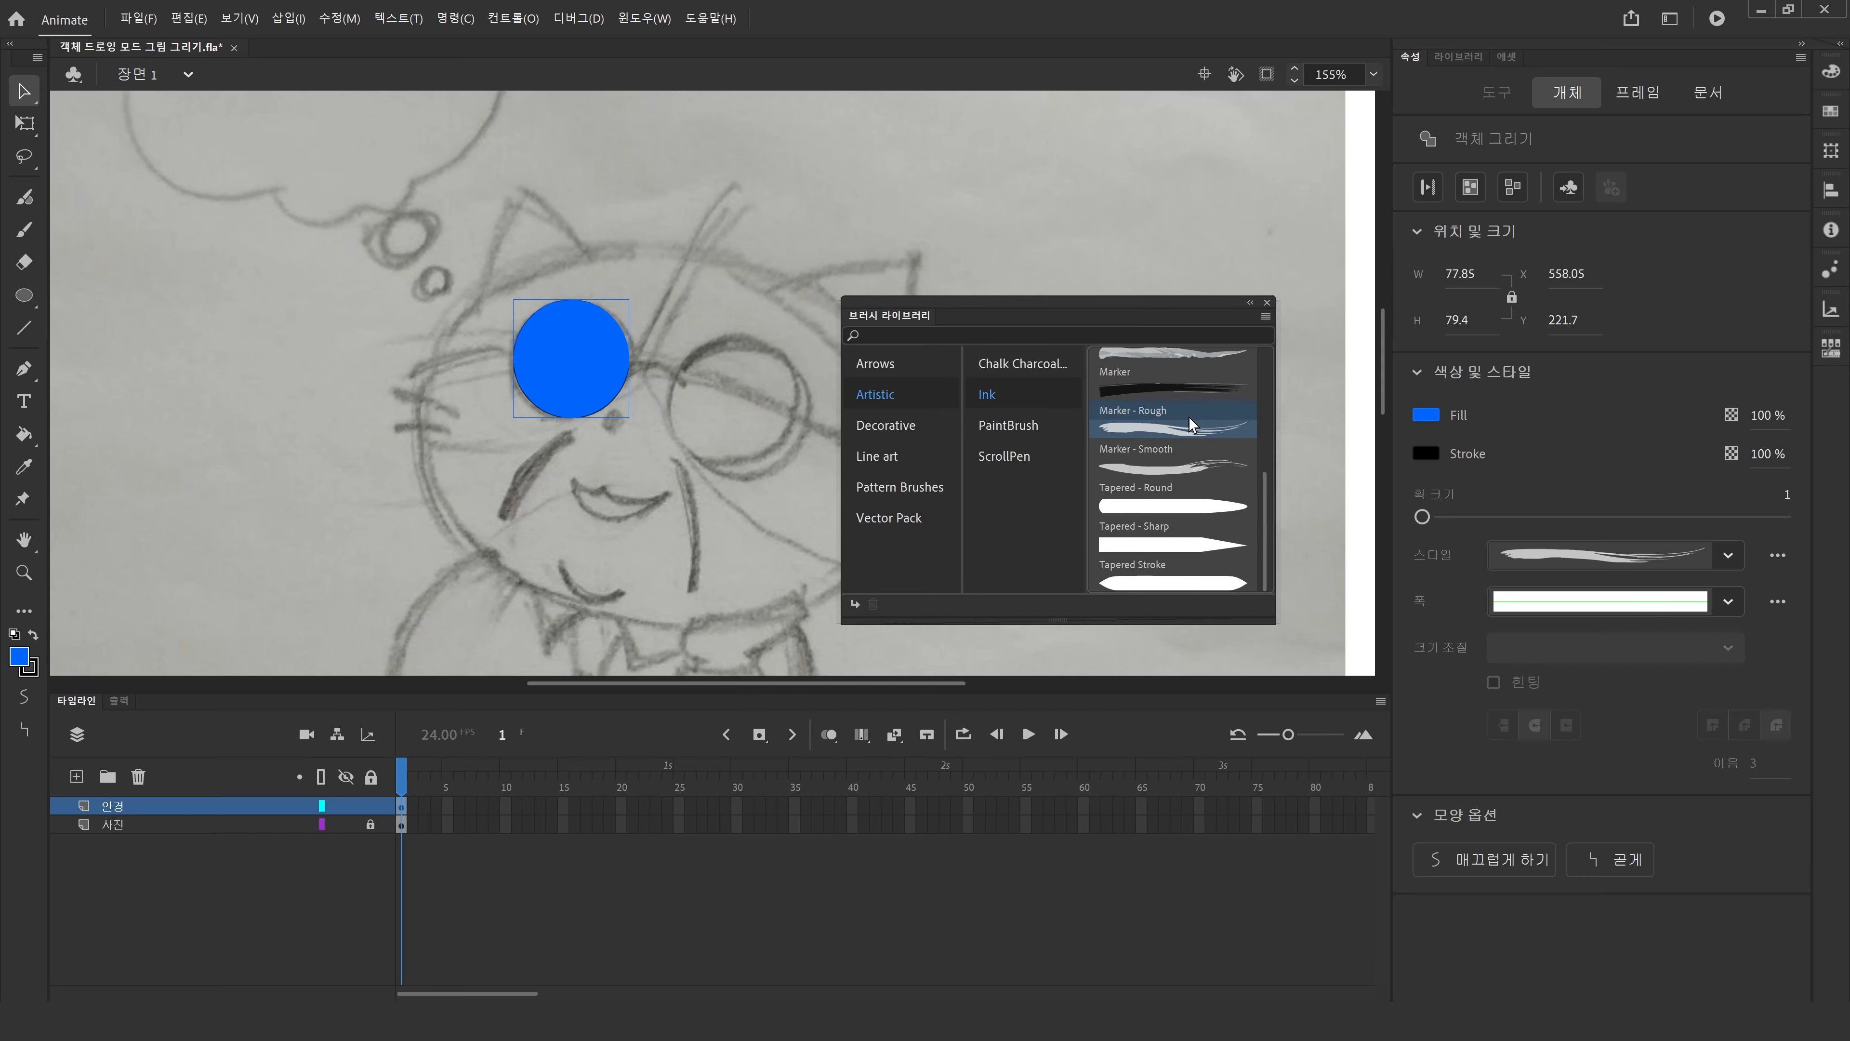
Close the Brush Library and set the circle's stroke size to 5.
left_click(1267, 302)
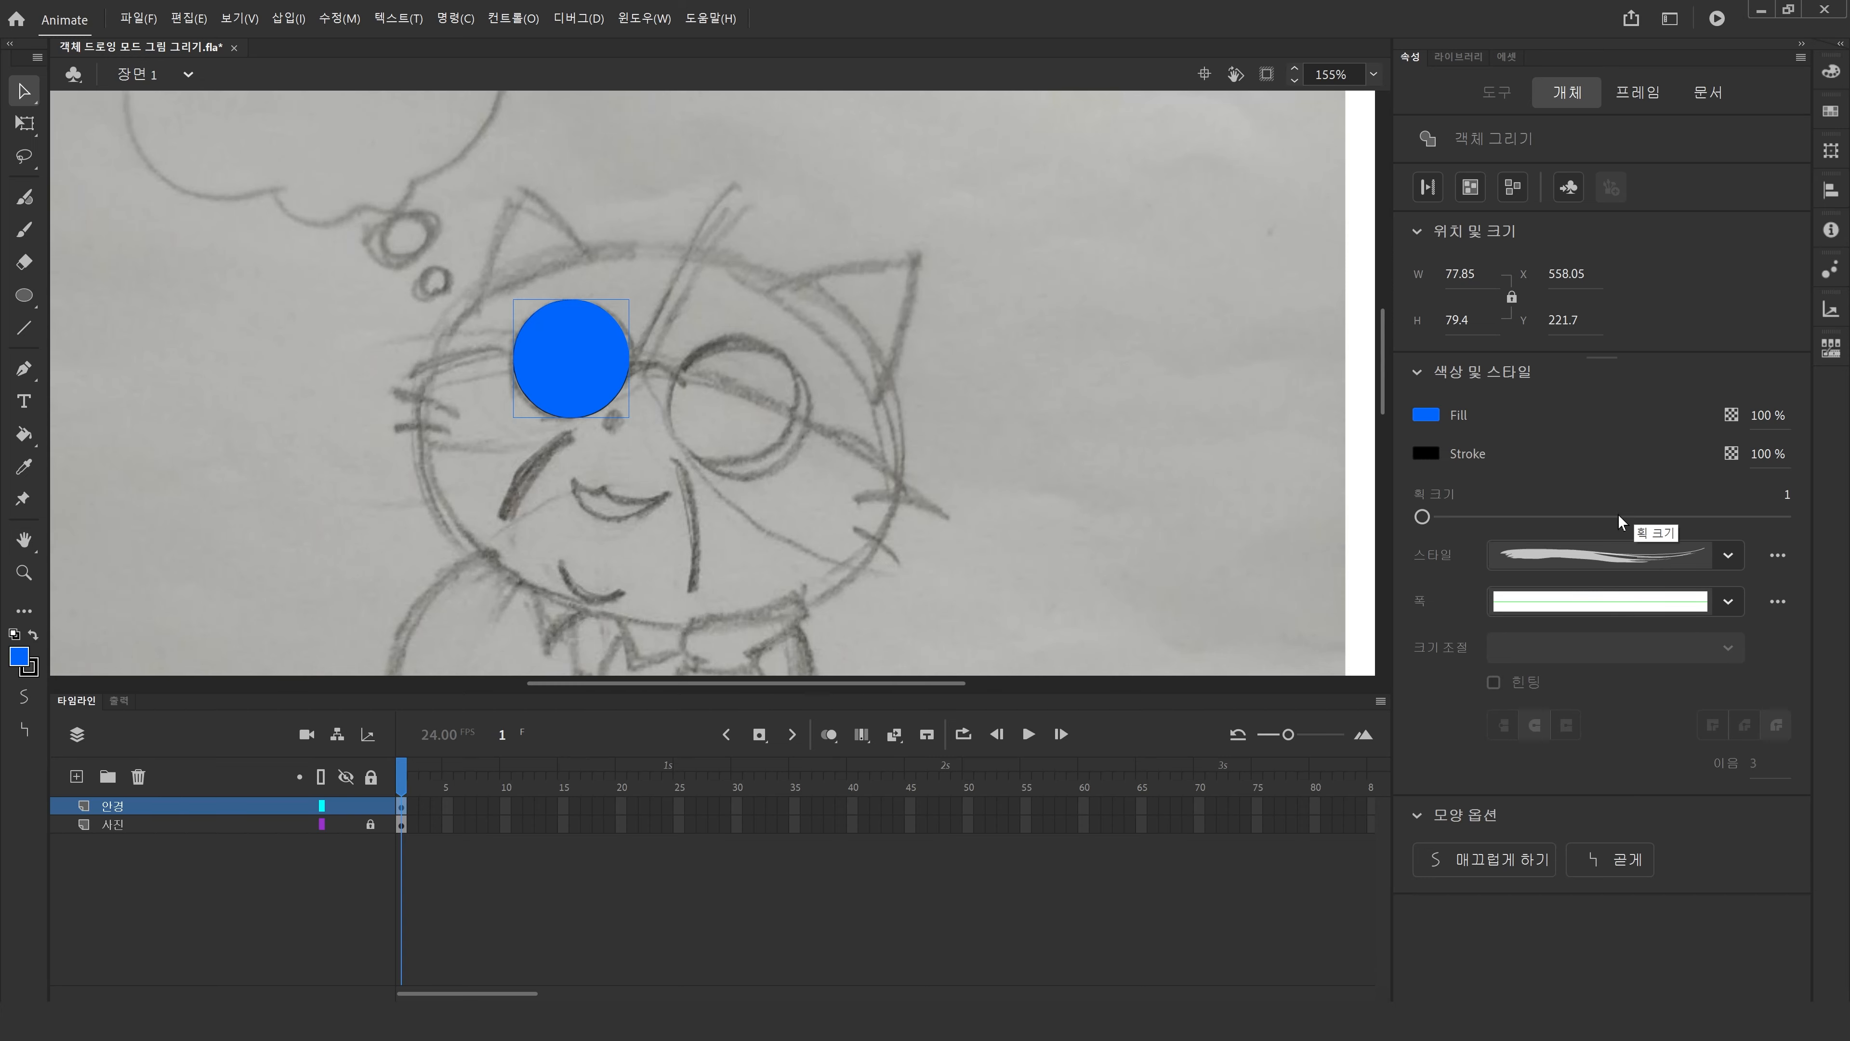
left_click_drag(1420, 516, 1427, 522)
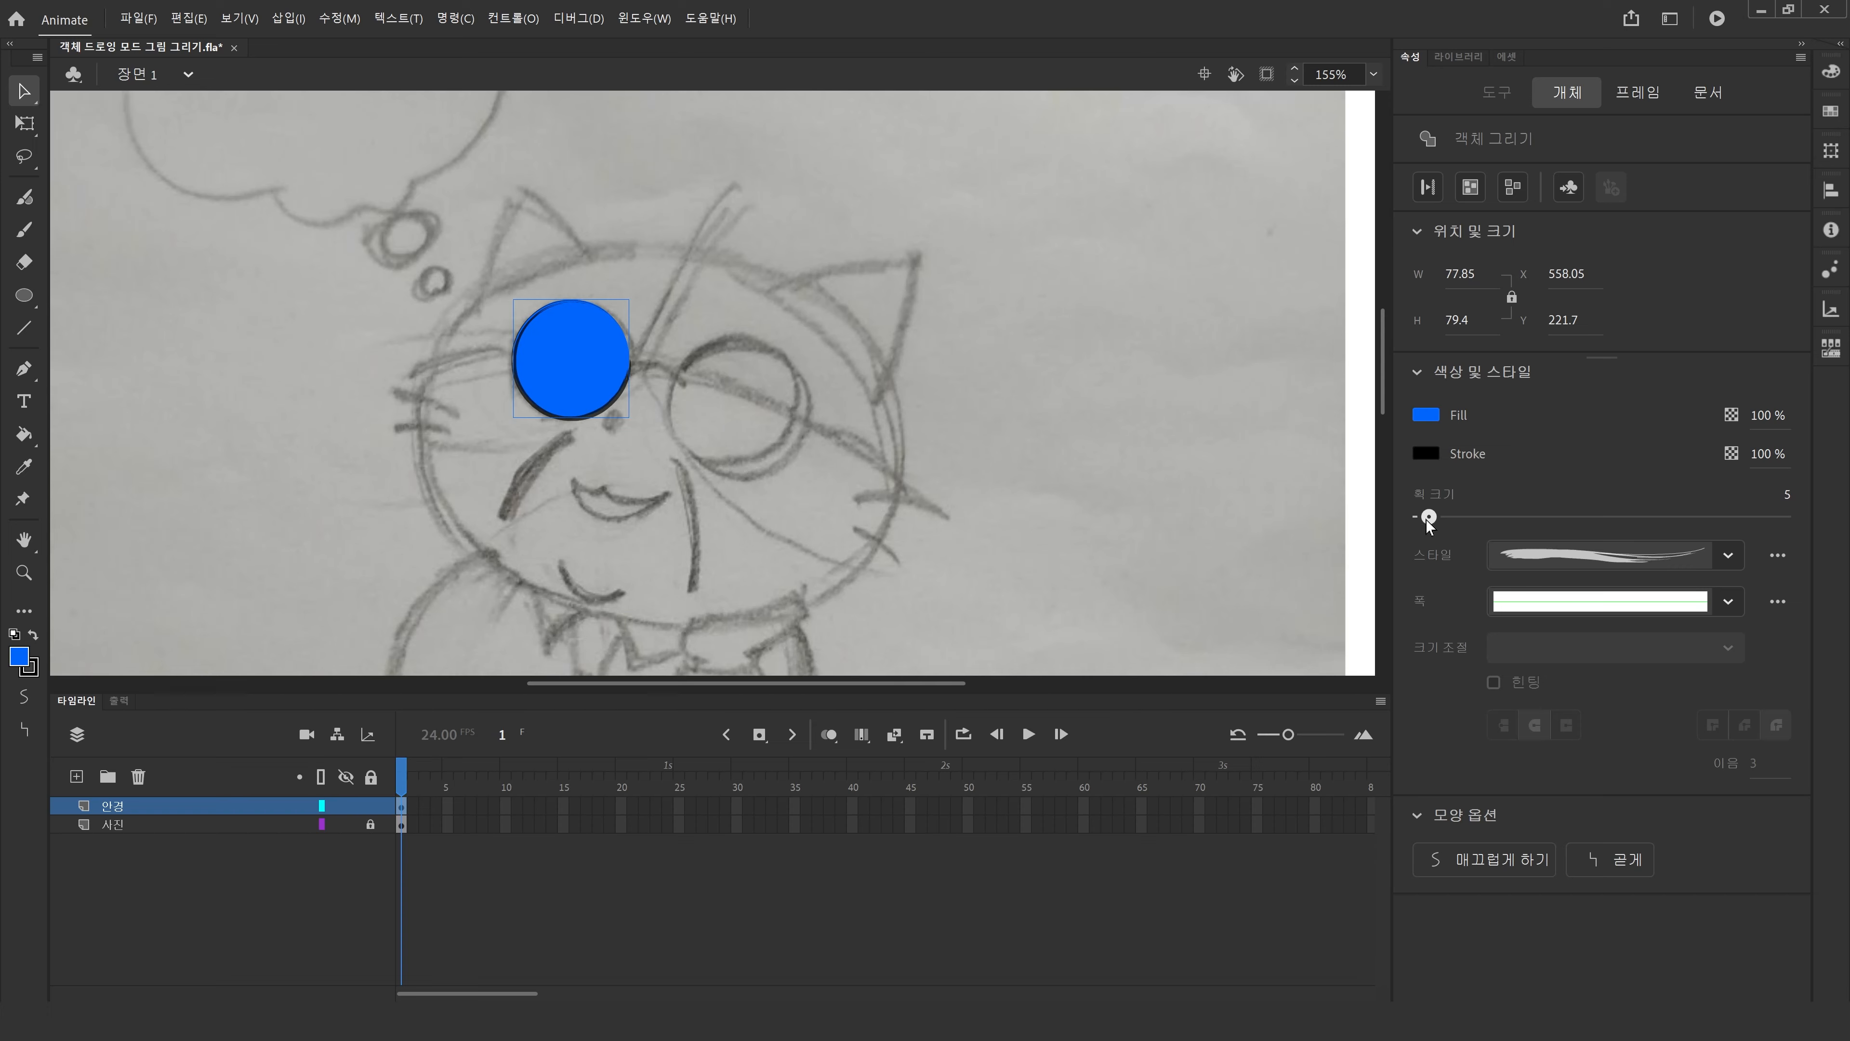
left_click(517, 452)
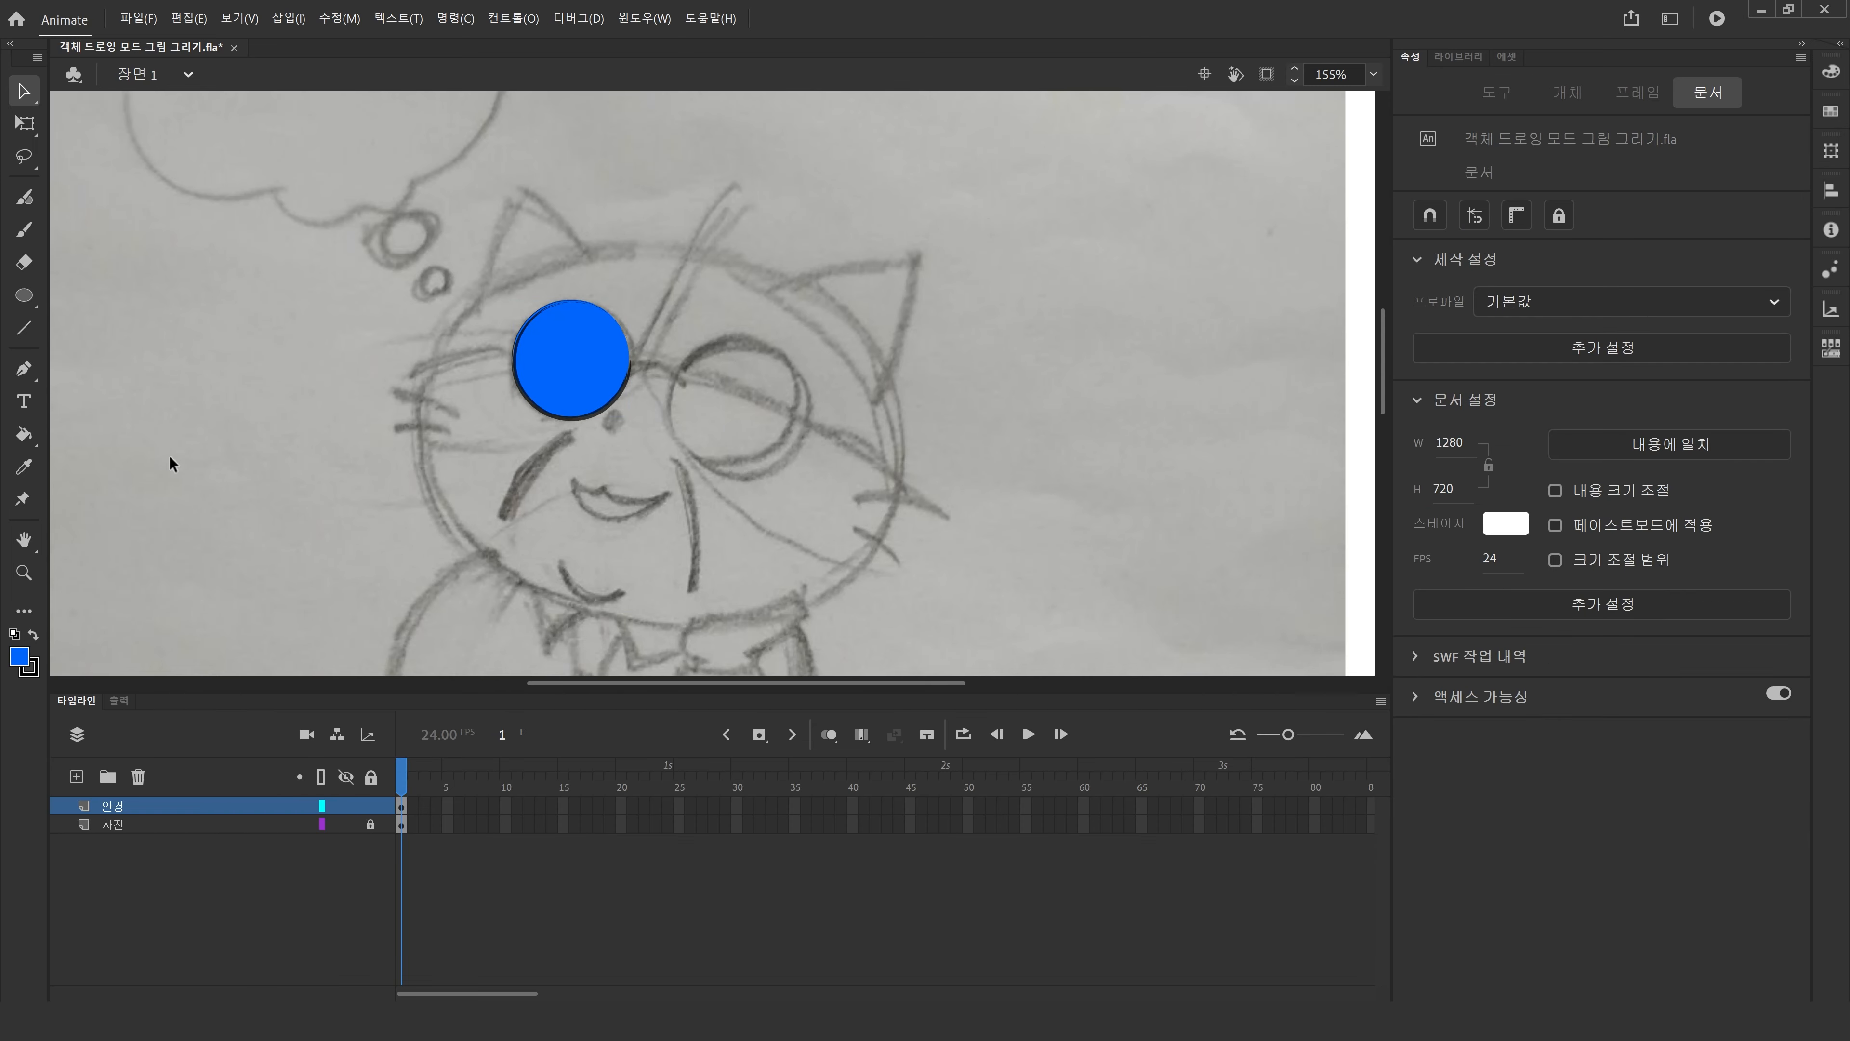
Zoom to 157% and change the lens circle's fill colour to #66CCFF.
left_click(24, 573)
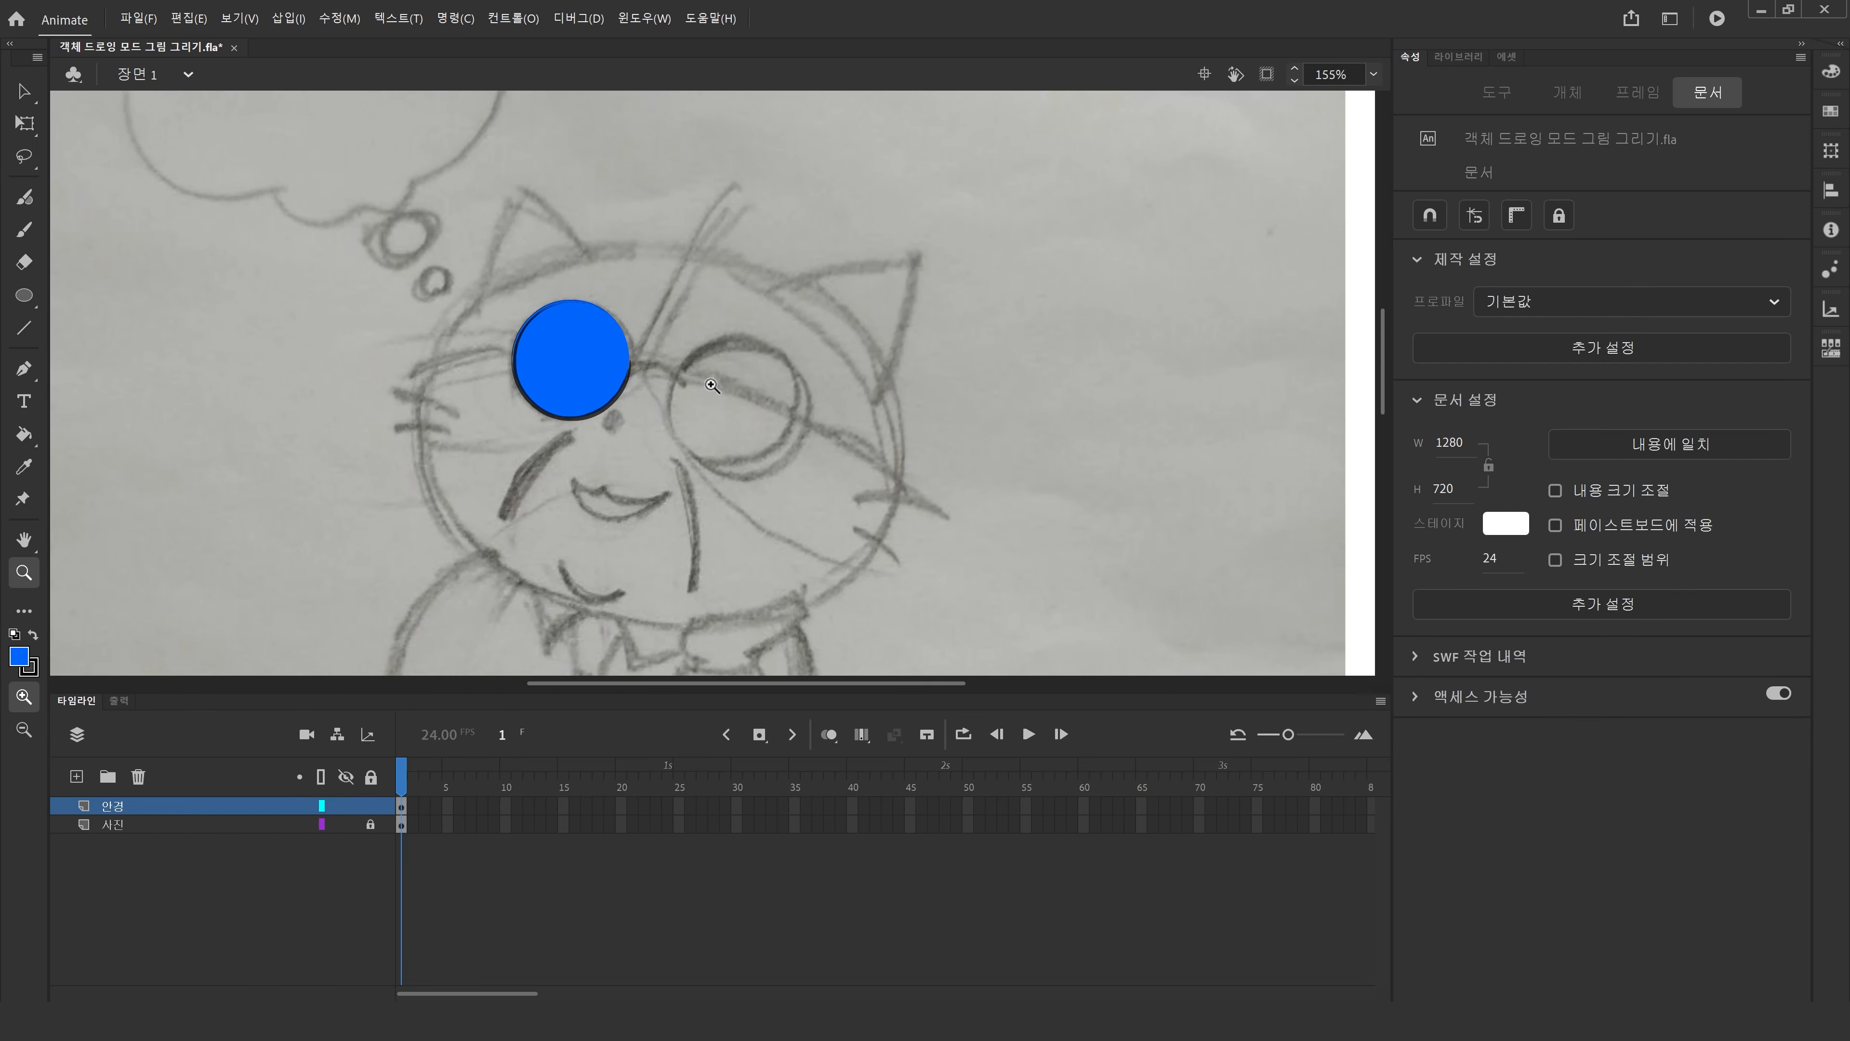
left_click(740, 410, "alt")
left_click(696, 402, "alt")
left_click_drag(566, 289, 853, 485)
left_click_drag(548, 276, 980, 675)
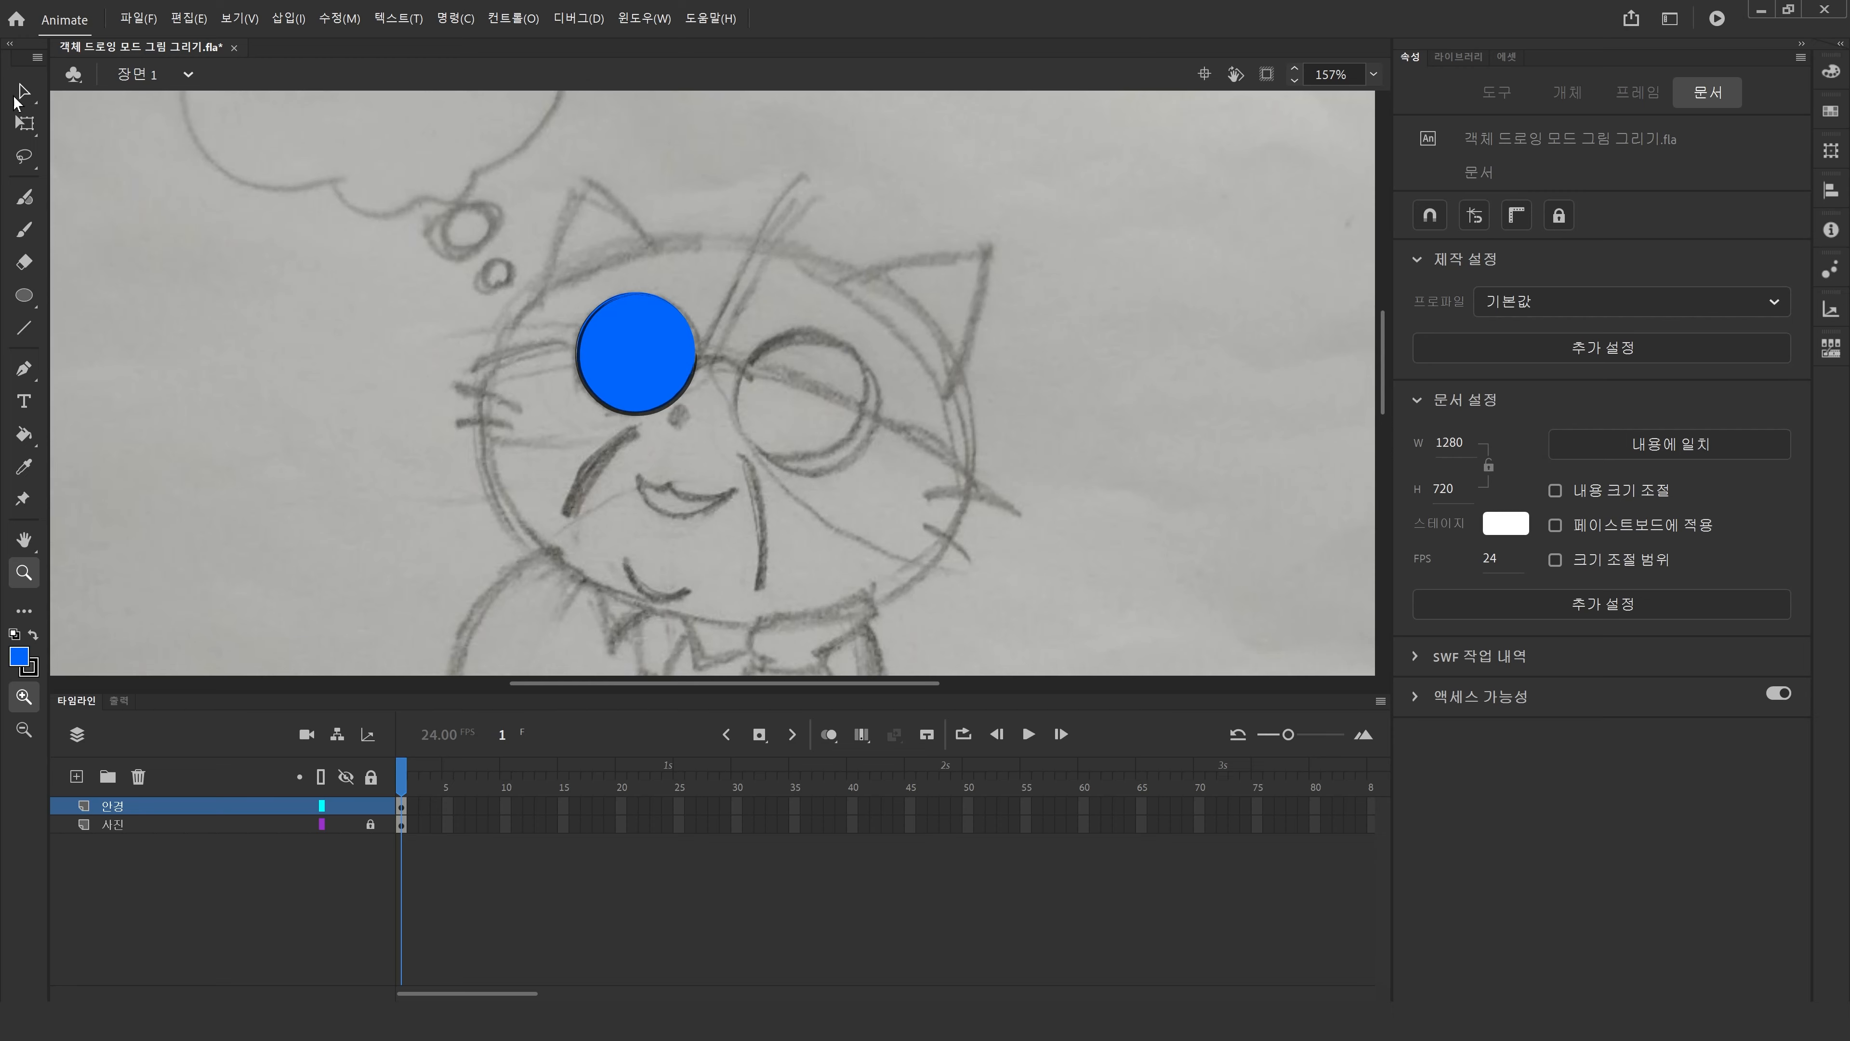
left_click(18, 93)
left_click(637, 362)
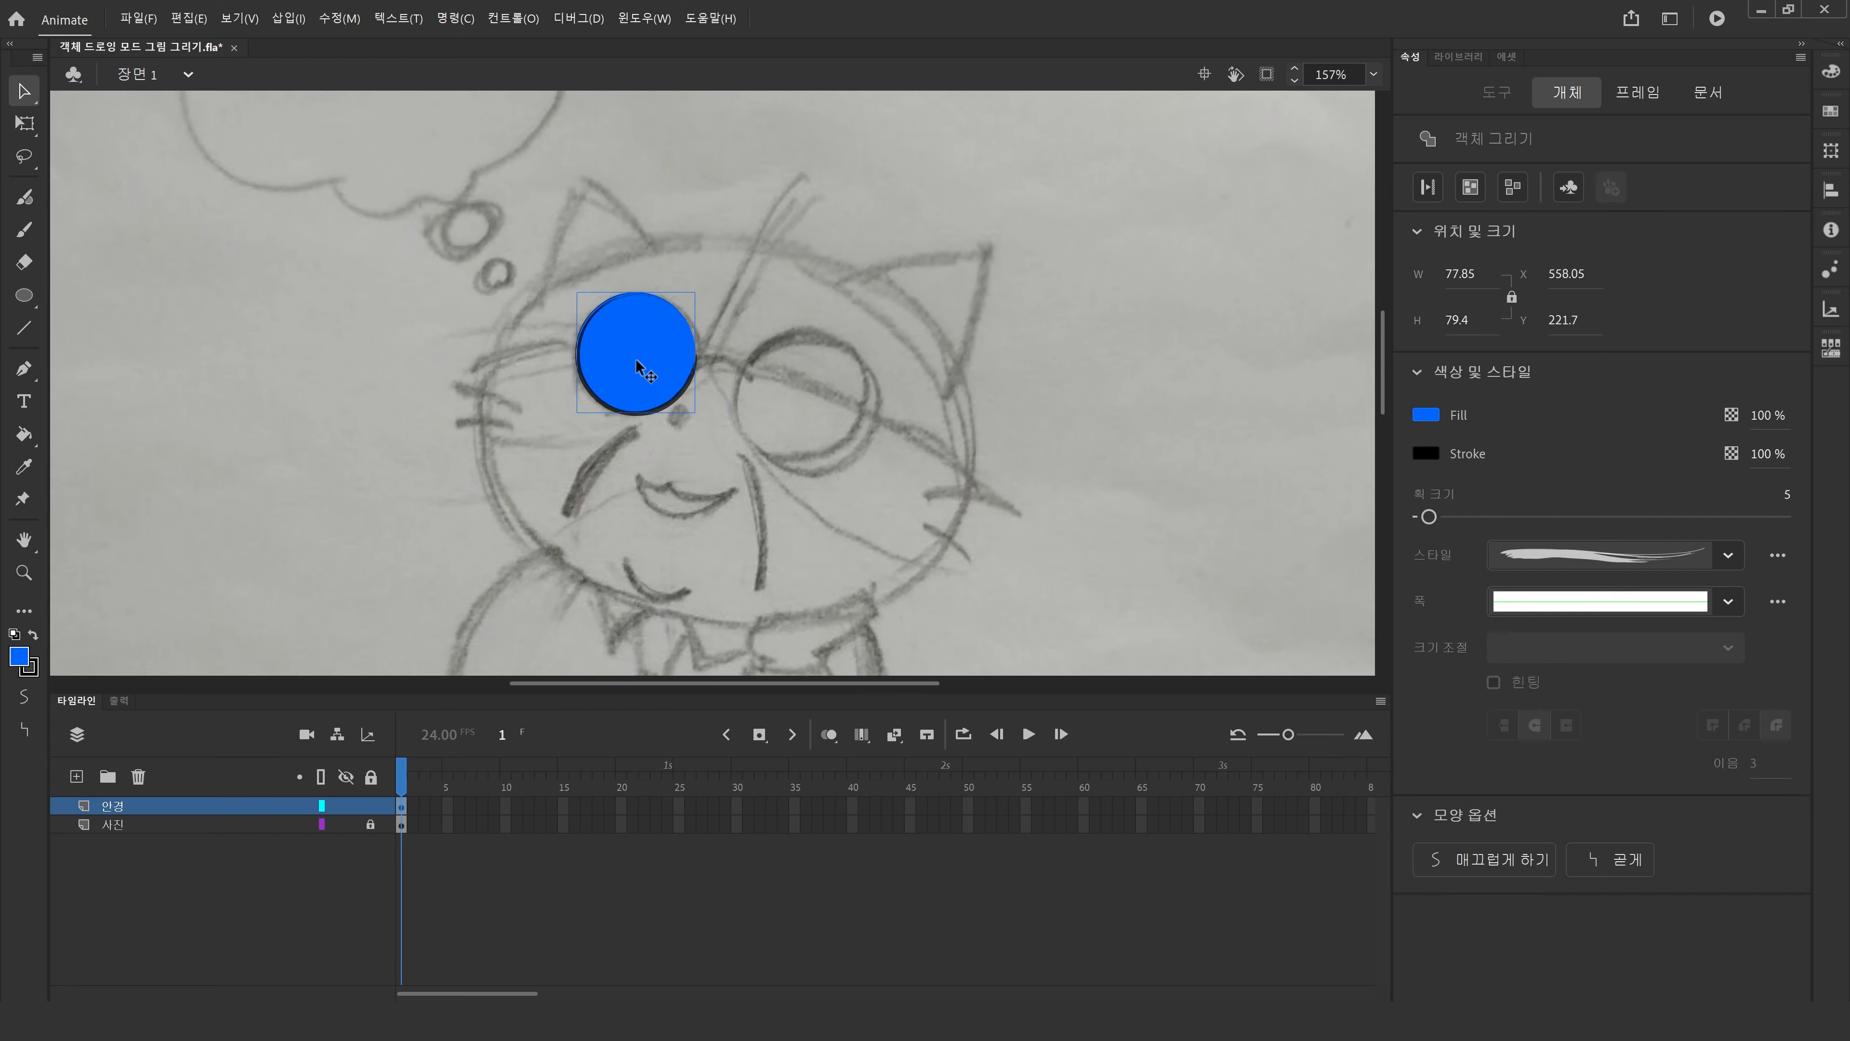
left_click(19, 657)
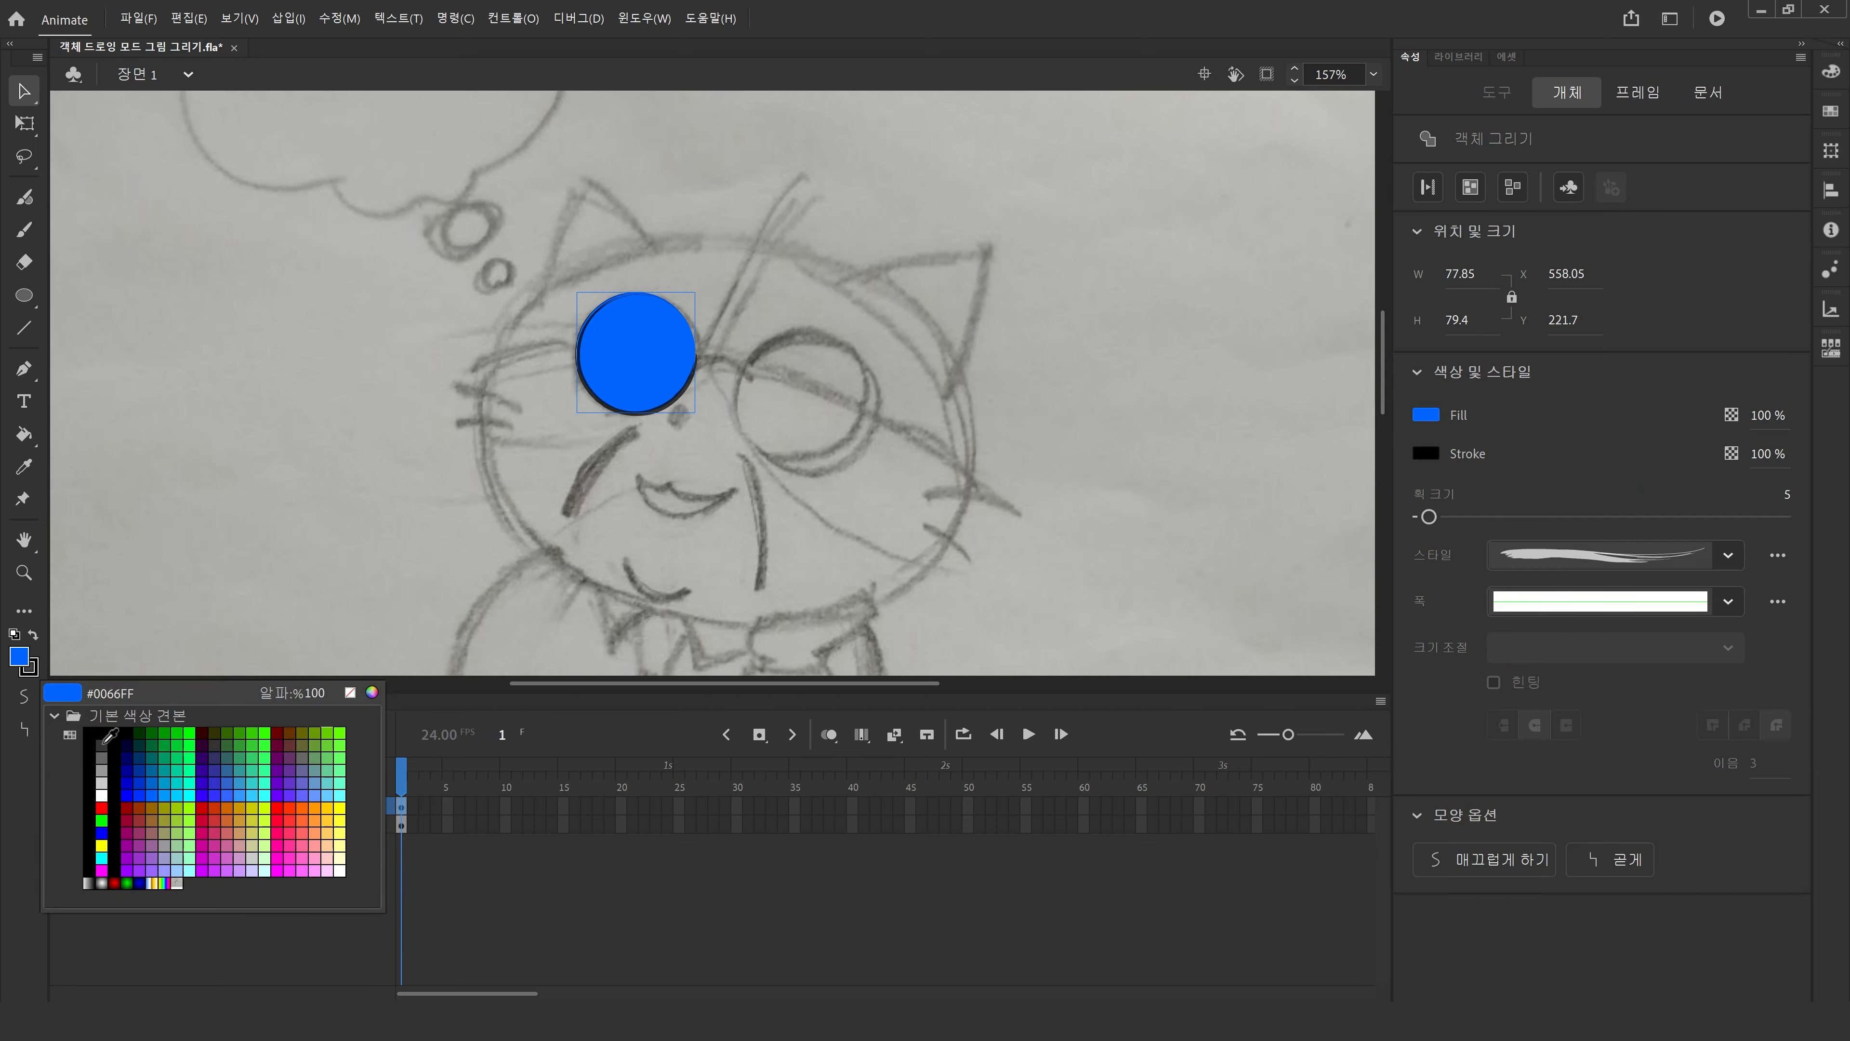
left_click(329, 794)
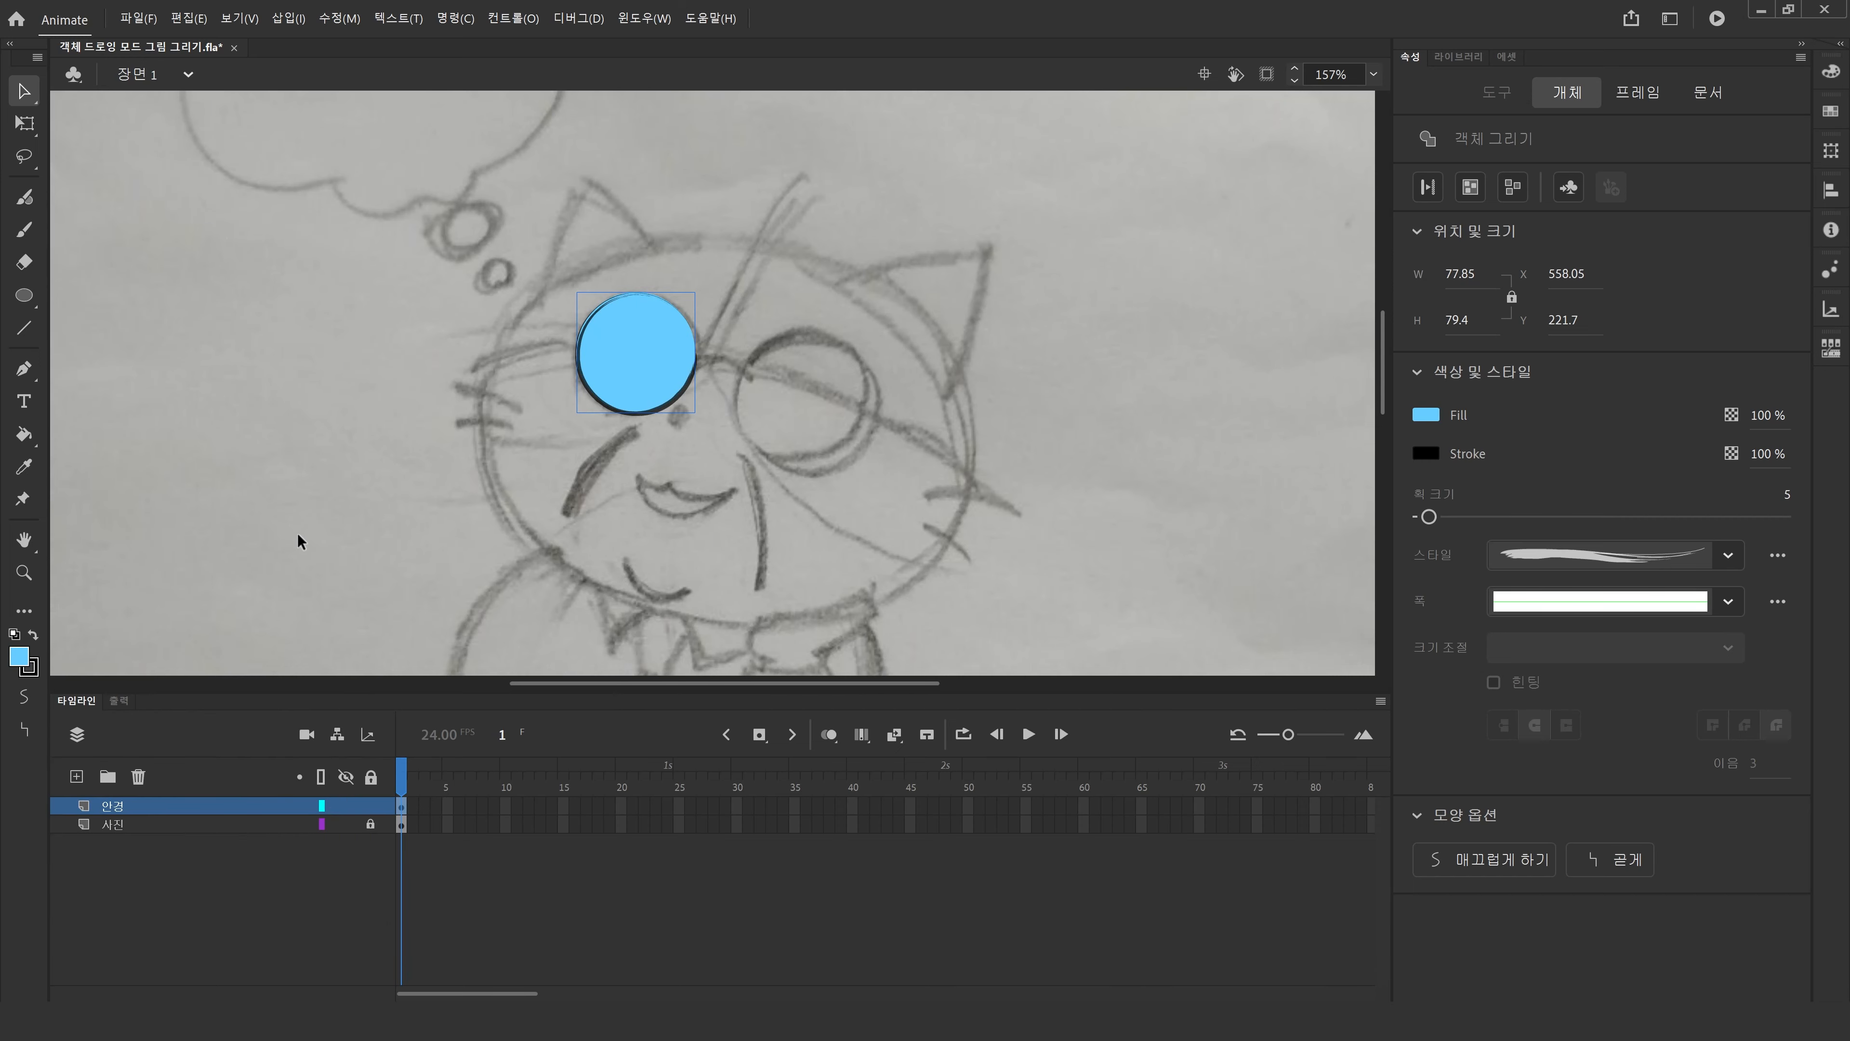
Duplicate the lens circle onto the right lens and enlarge the copy to about 93 by 95 px.
left_click(444, 529)
left_click(619, 383)
left_click_drag(658, 399, 825, 446)
left_click(24, 123)
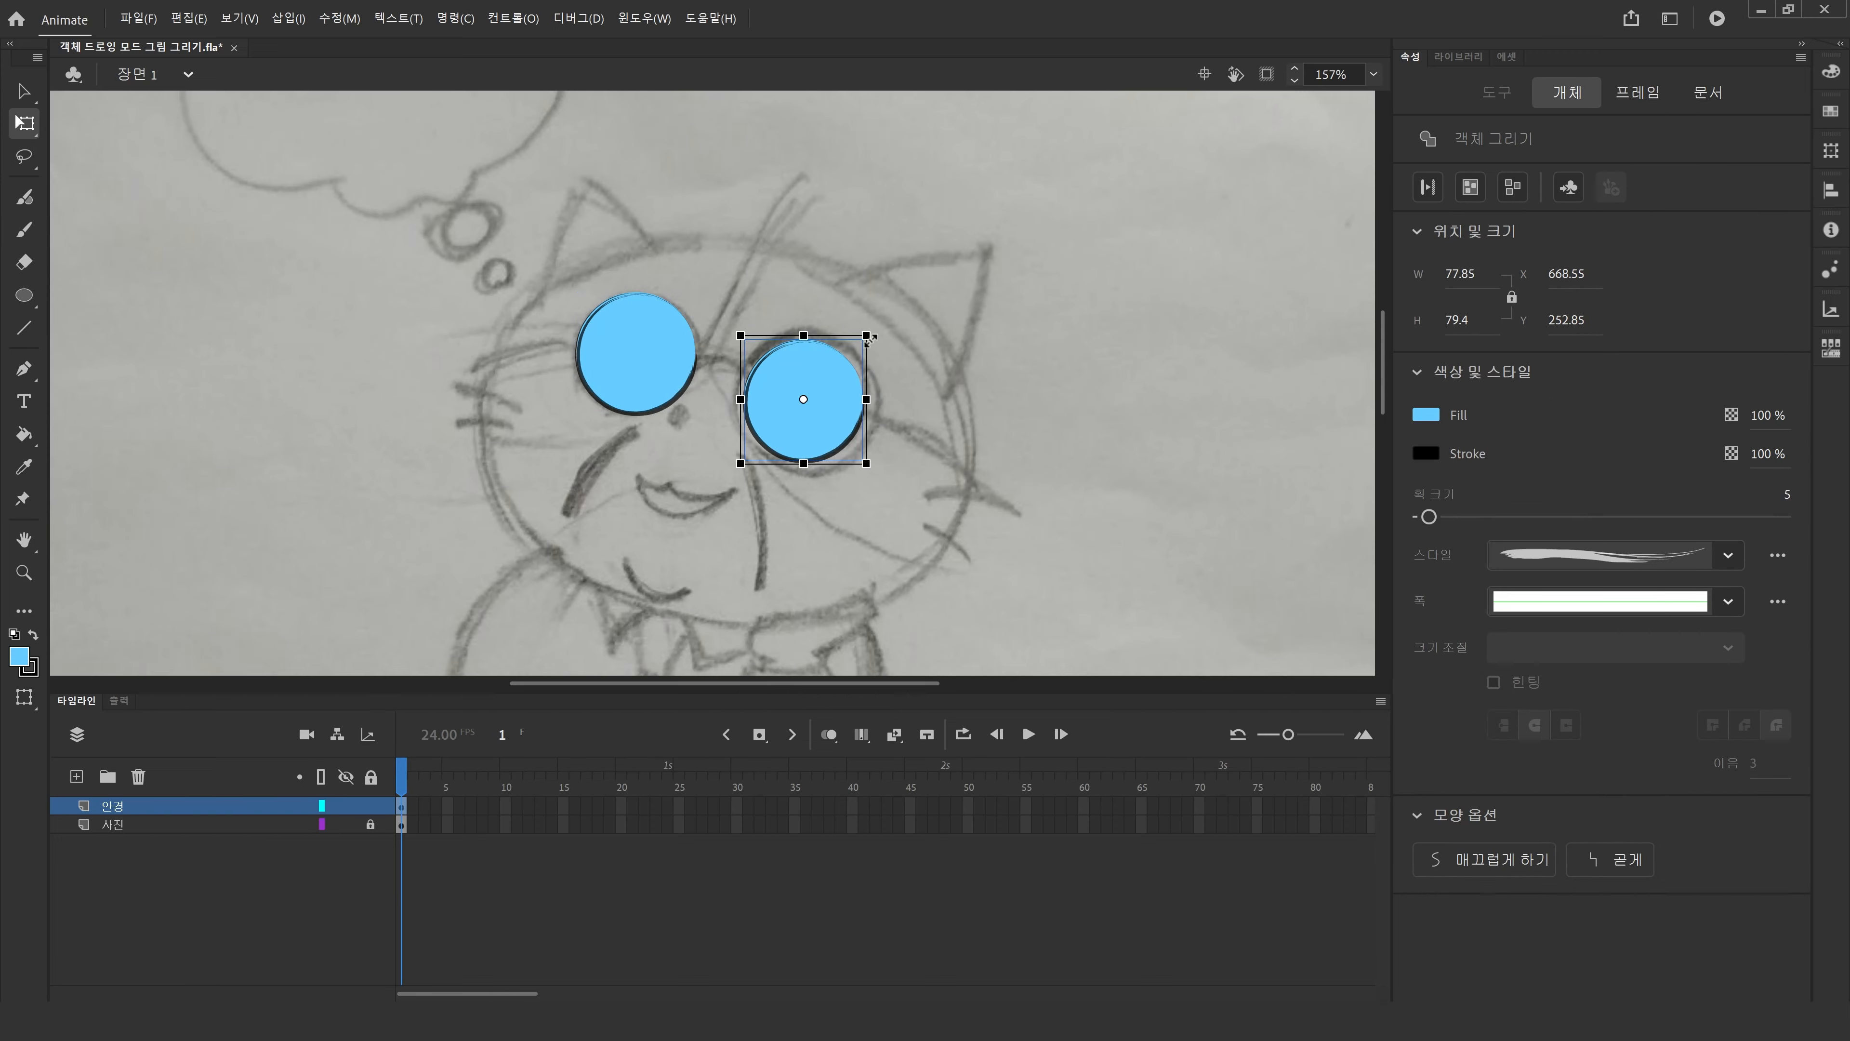
left_click_drag(870, 339, 880, 323)
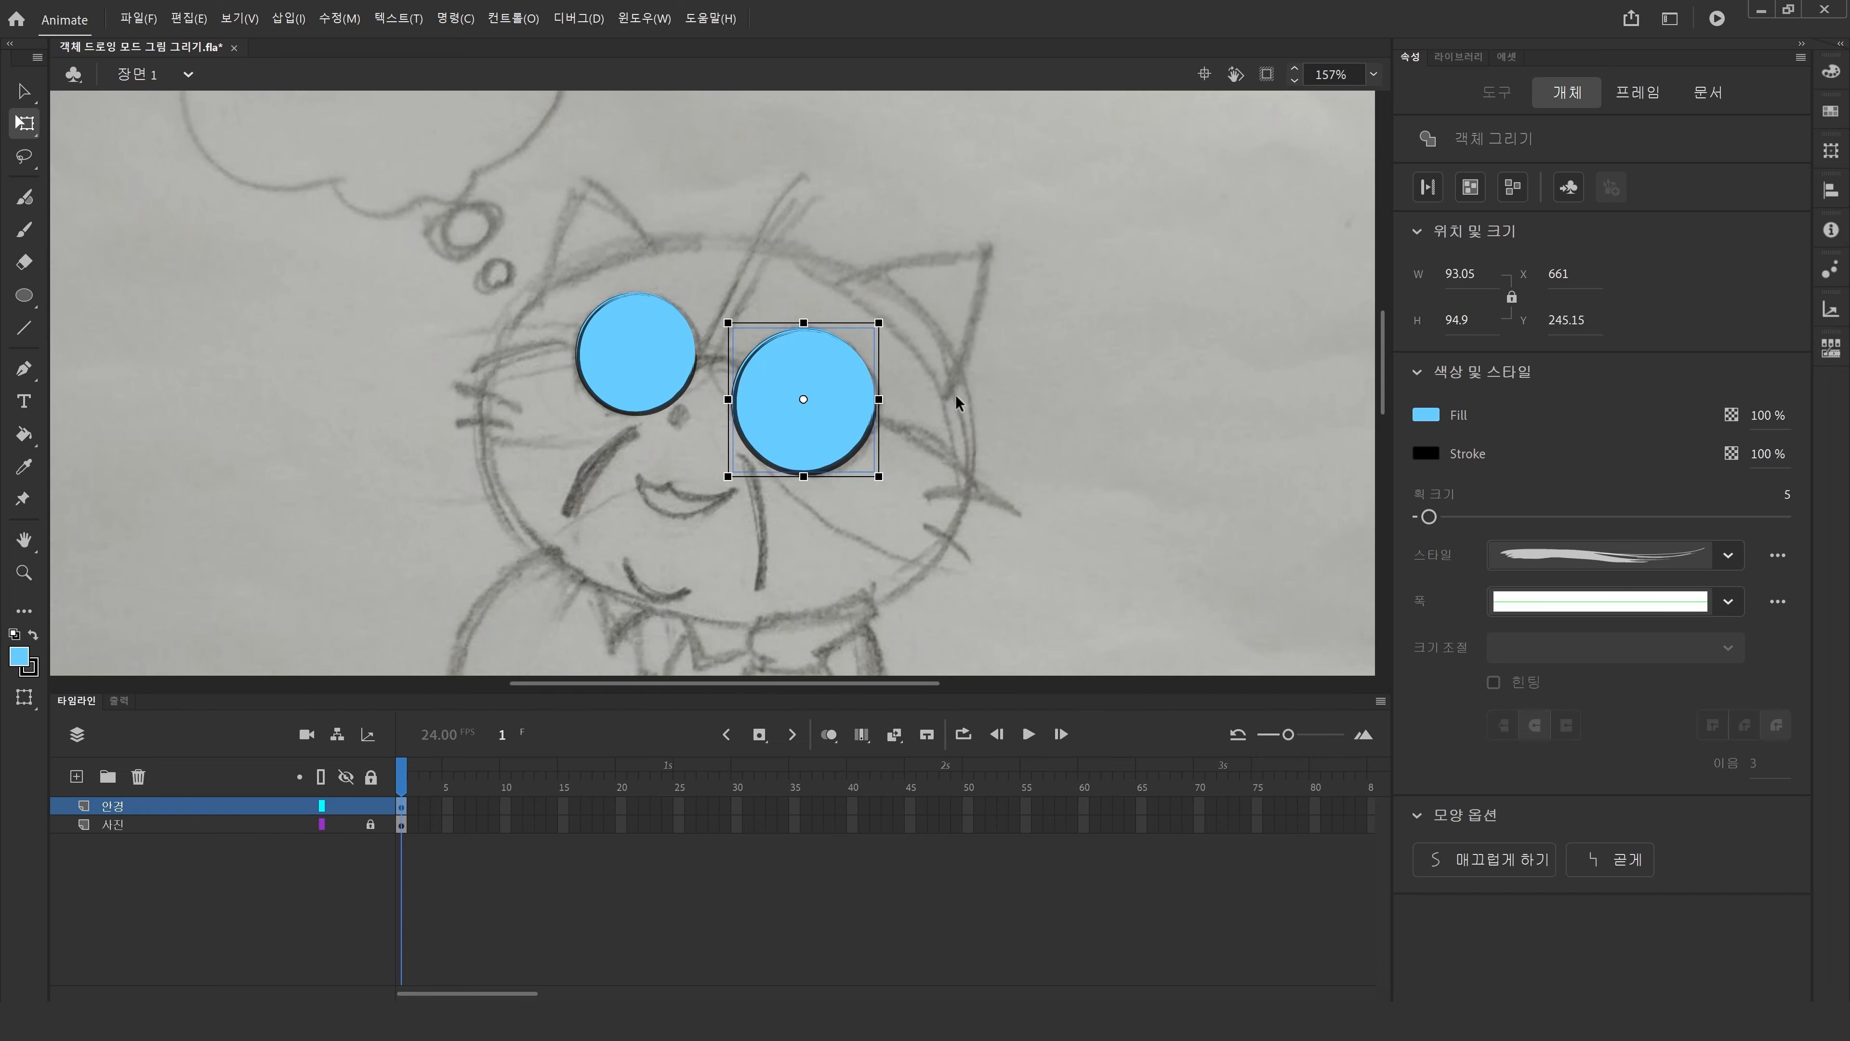
Rotate each lens circle slightly with Free Transform to reorient its rough stroke.
left_click(1080, 437)
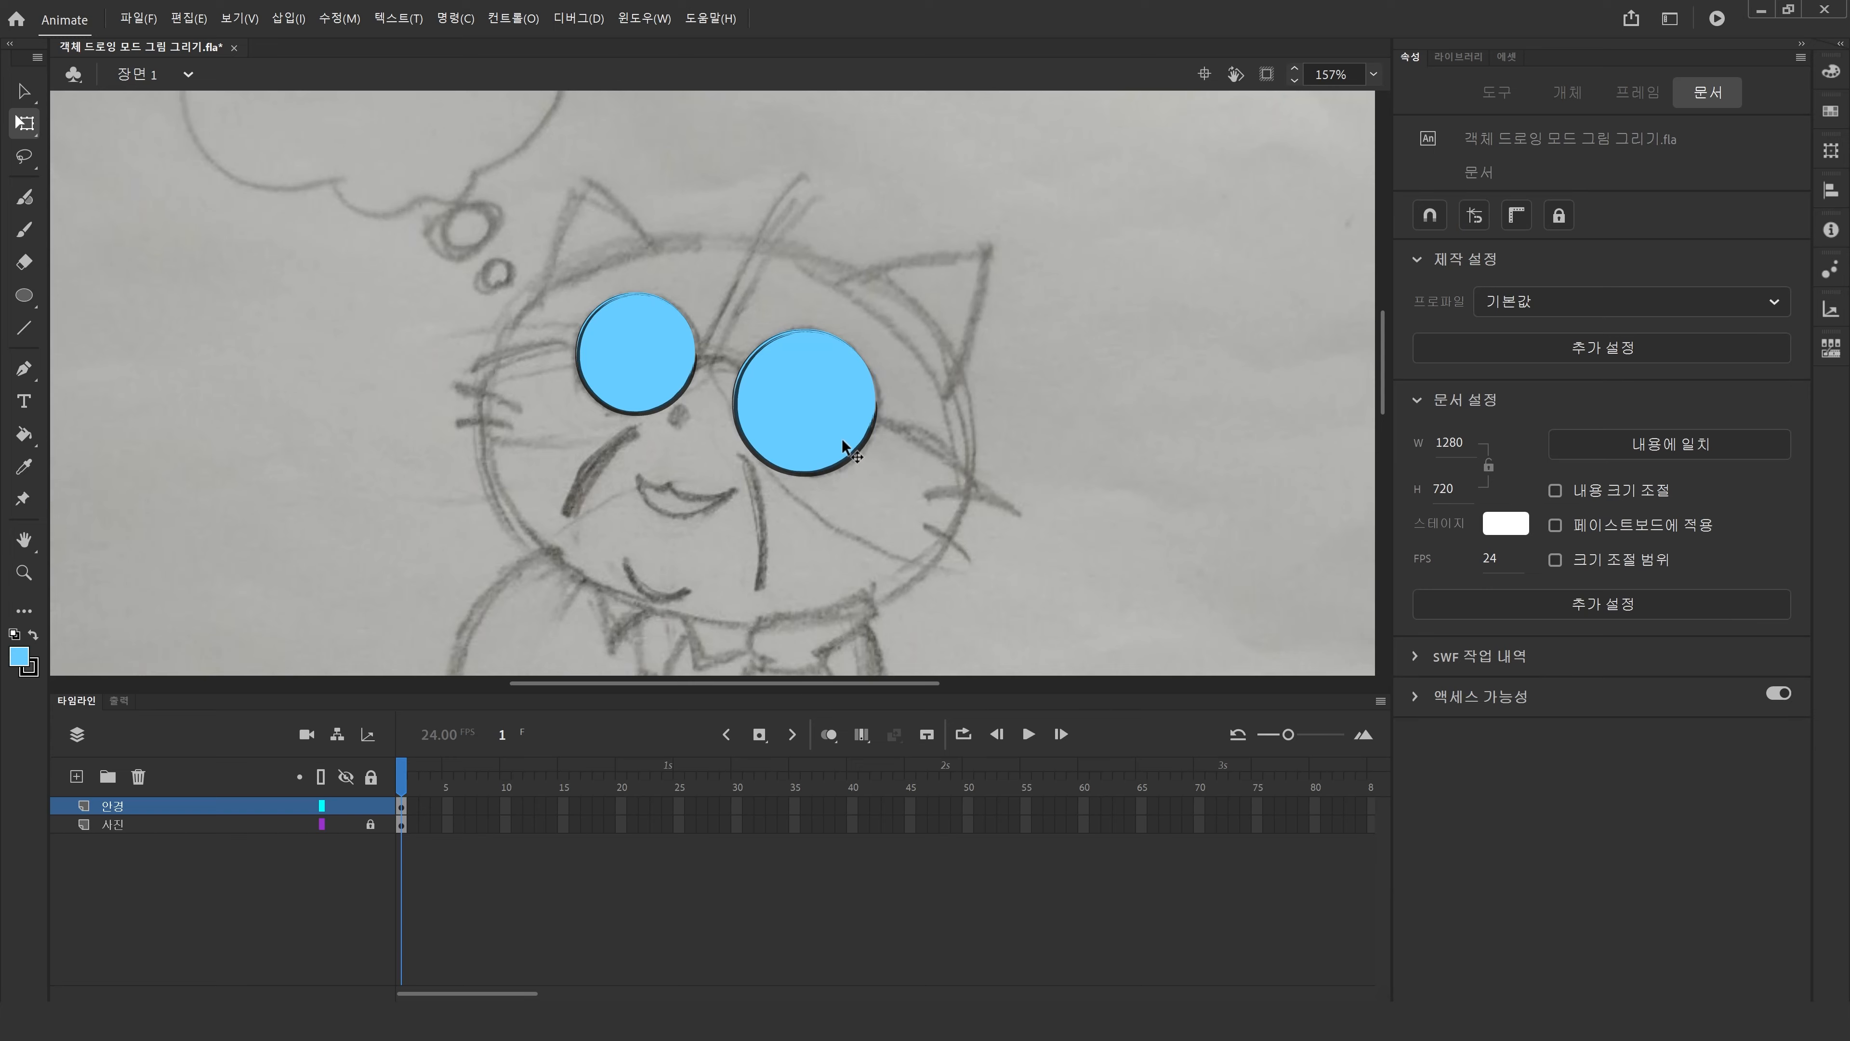
left_click(827, 414)
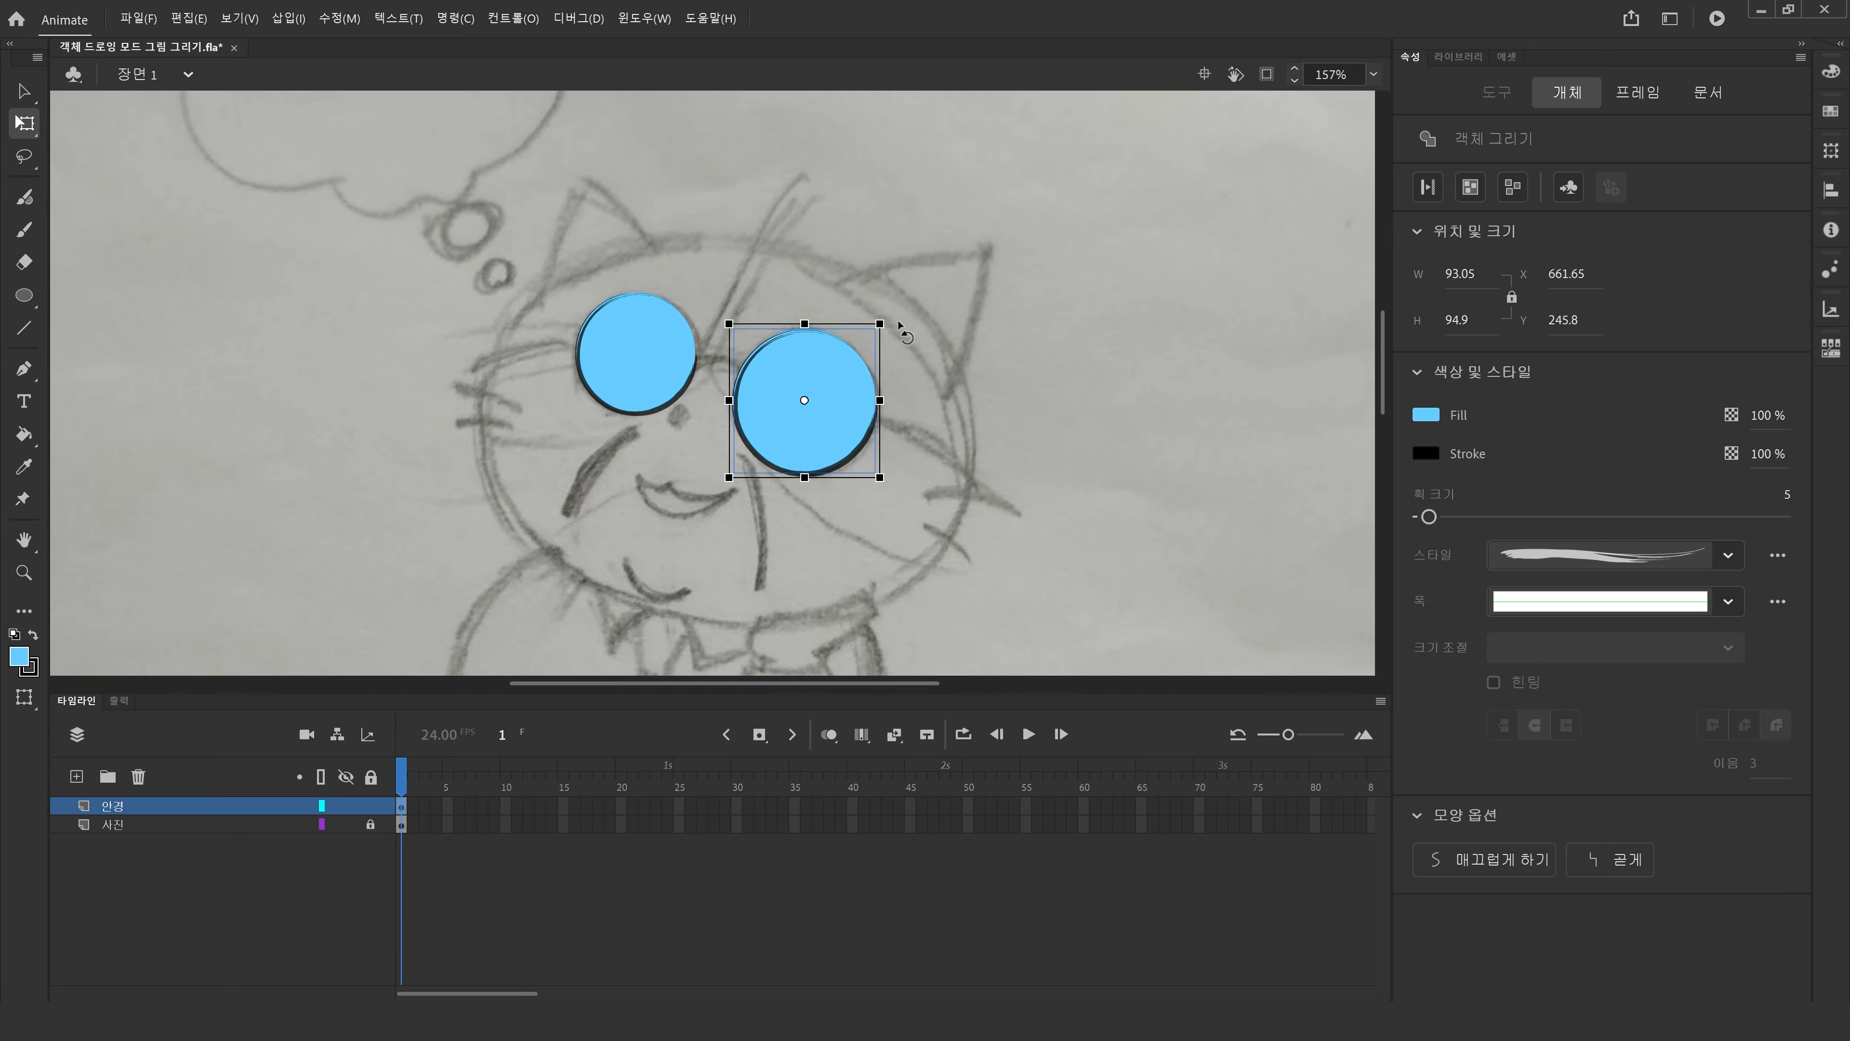
left_click_drag(902, 328, 919, 472)
left_click(630, 371)
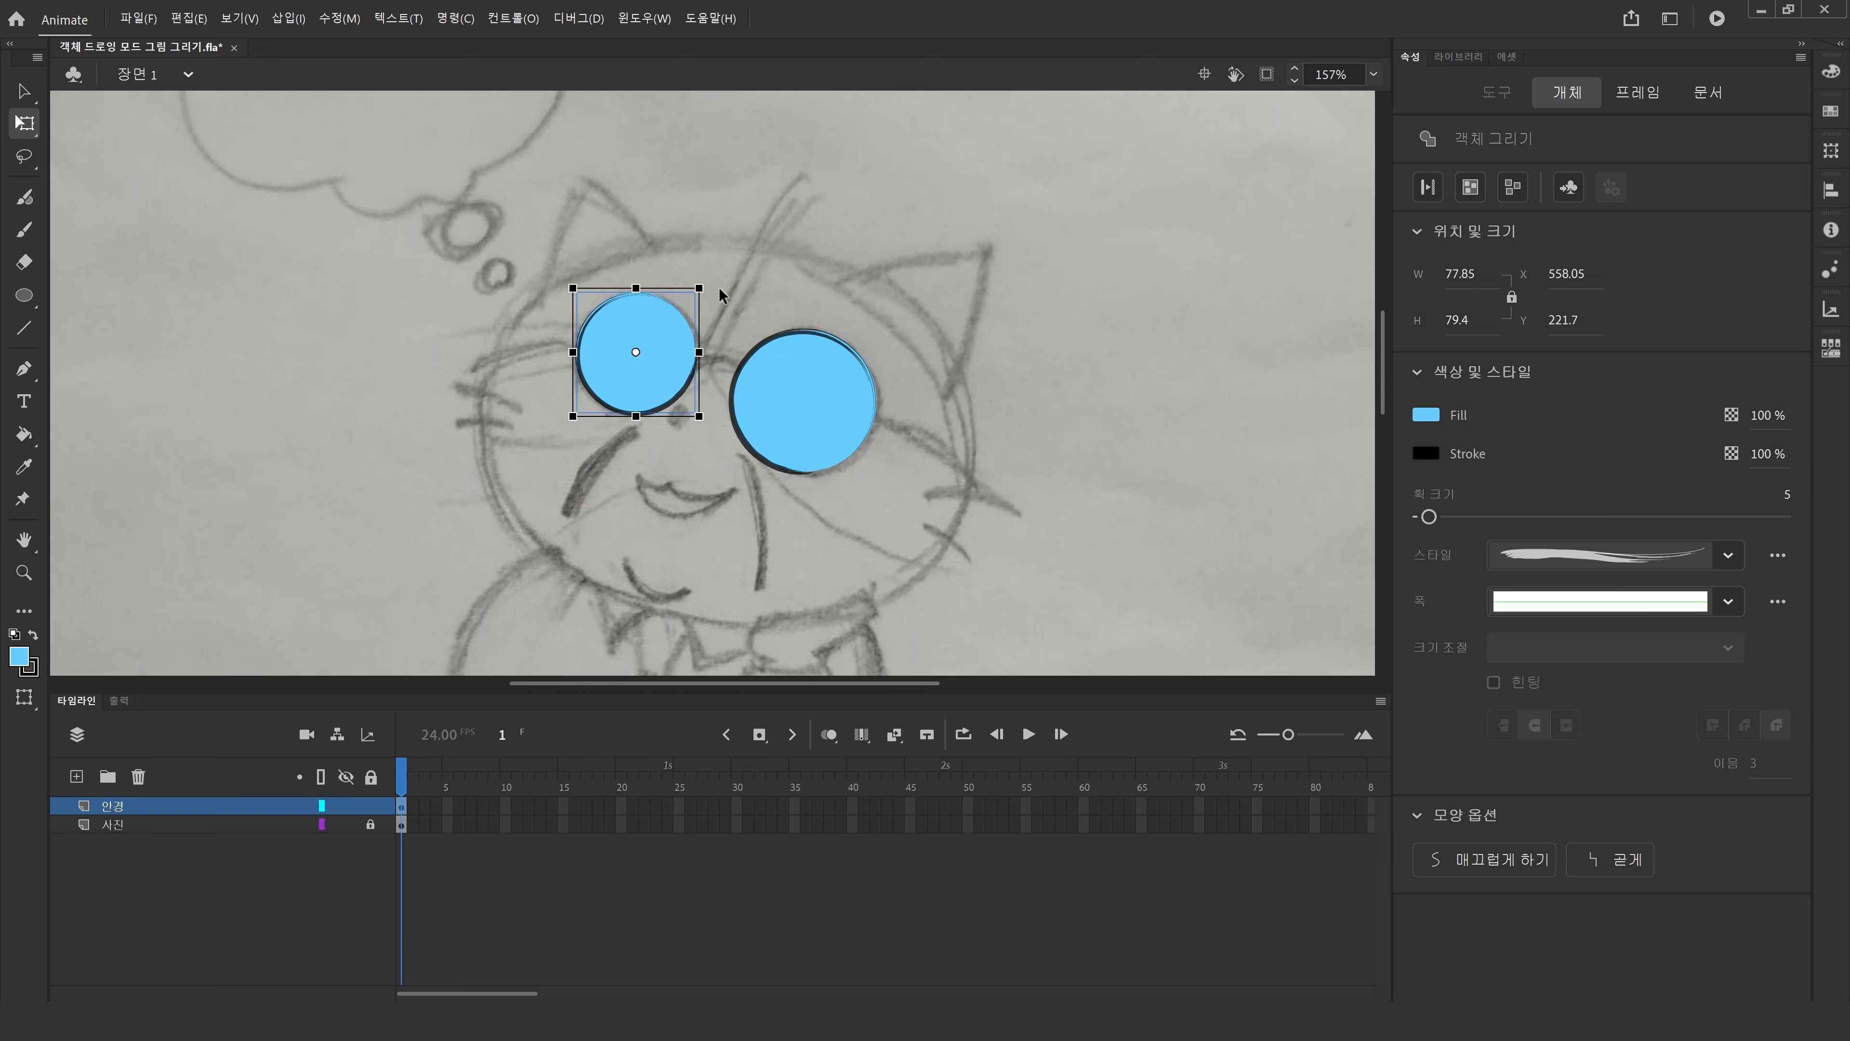
left_click_drag(721, 298, 732, 412)
left_click(211, 484)
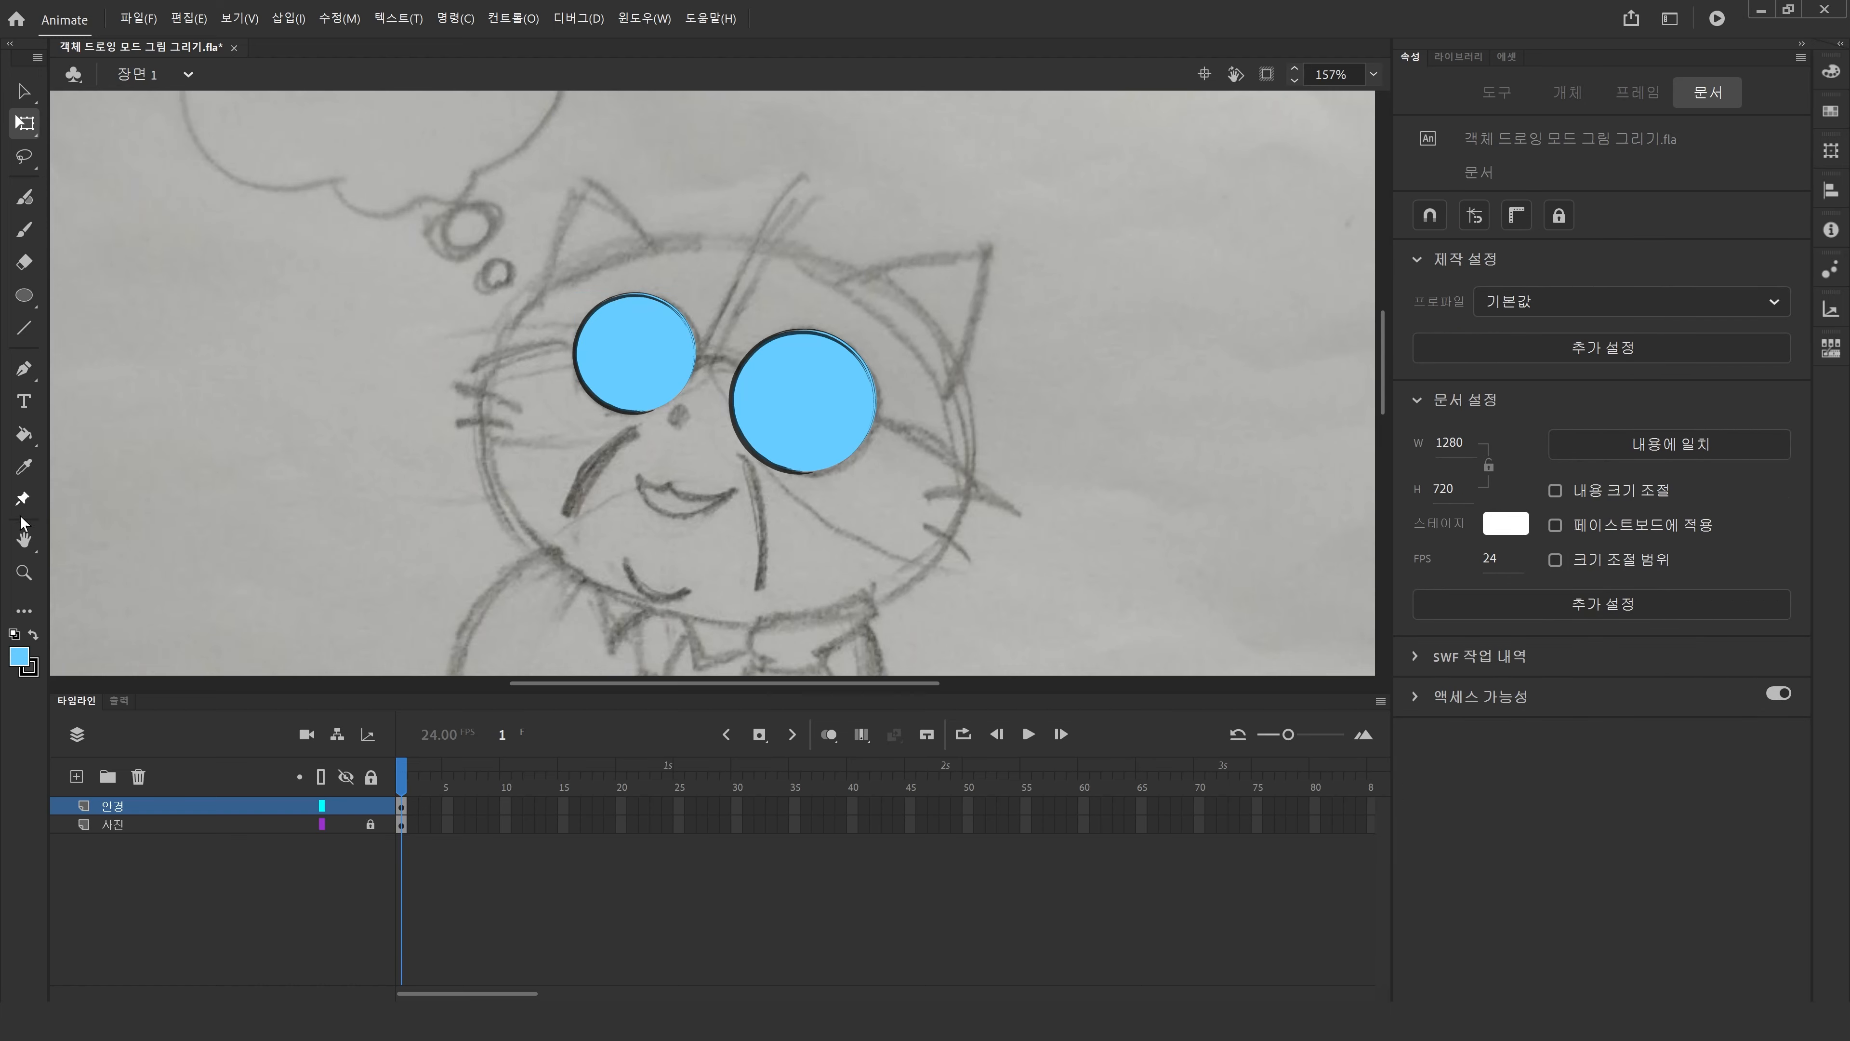
Zoom to 121% and draw a curved Pen stroke running across both lenses for the glasses frame.
double_click(24, 539)
left_click(24, 572)
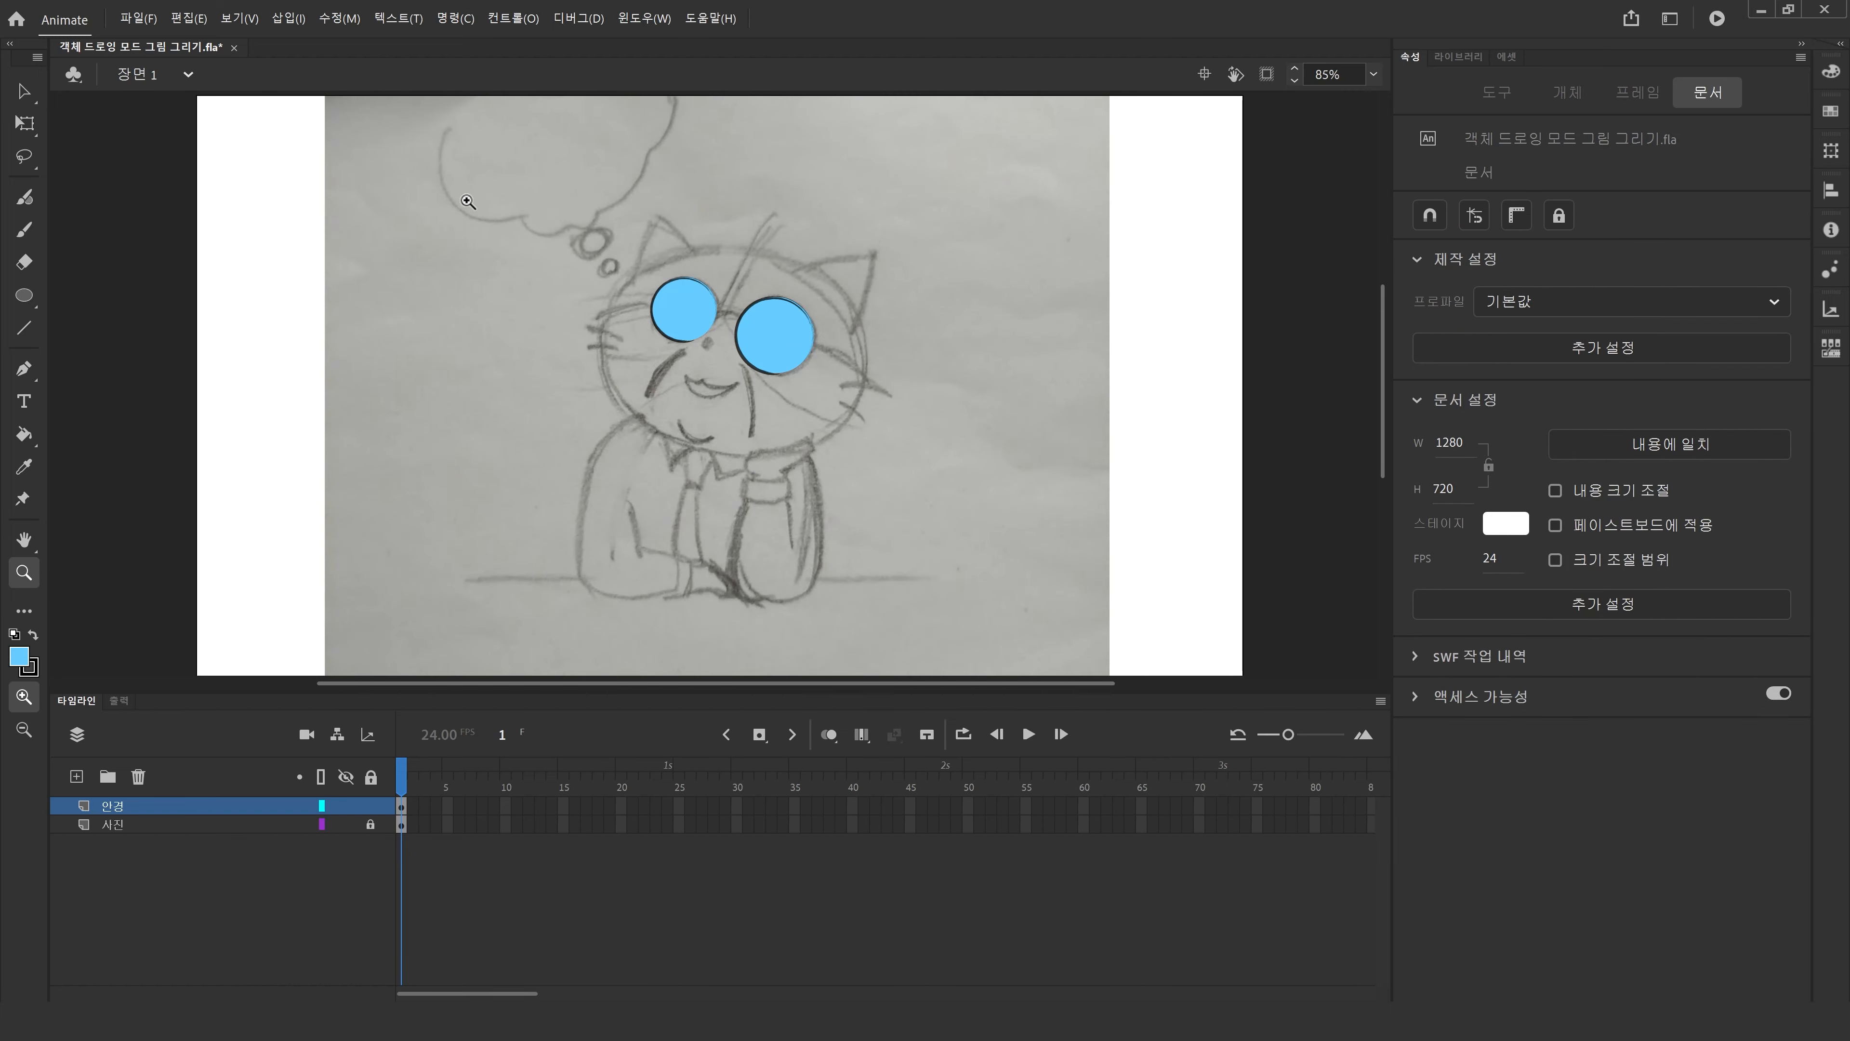
left_click_drag(514, 174, 997, 598)
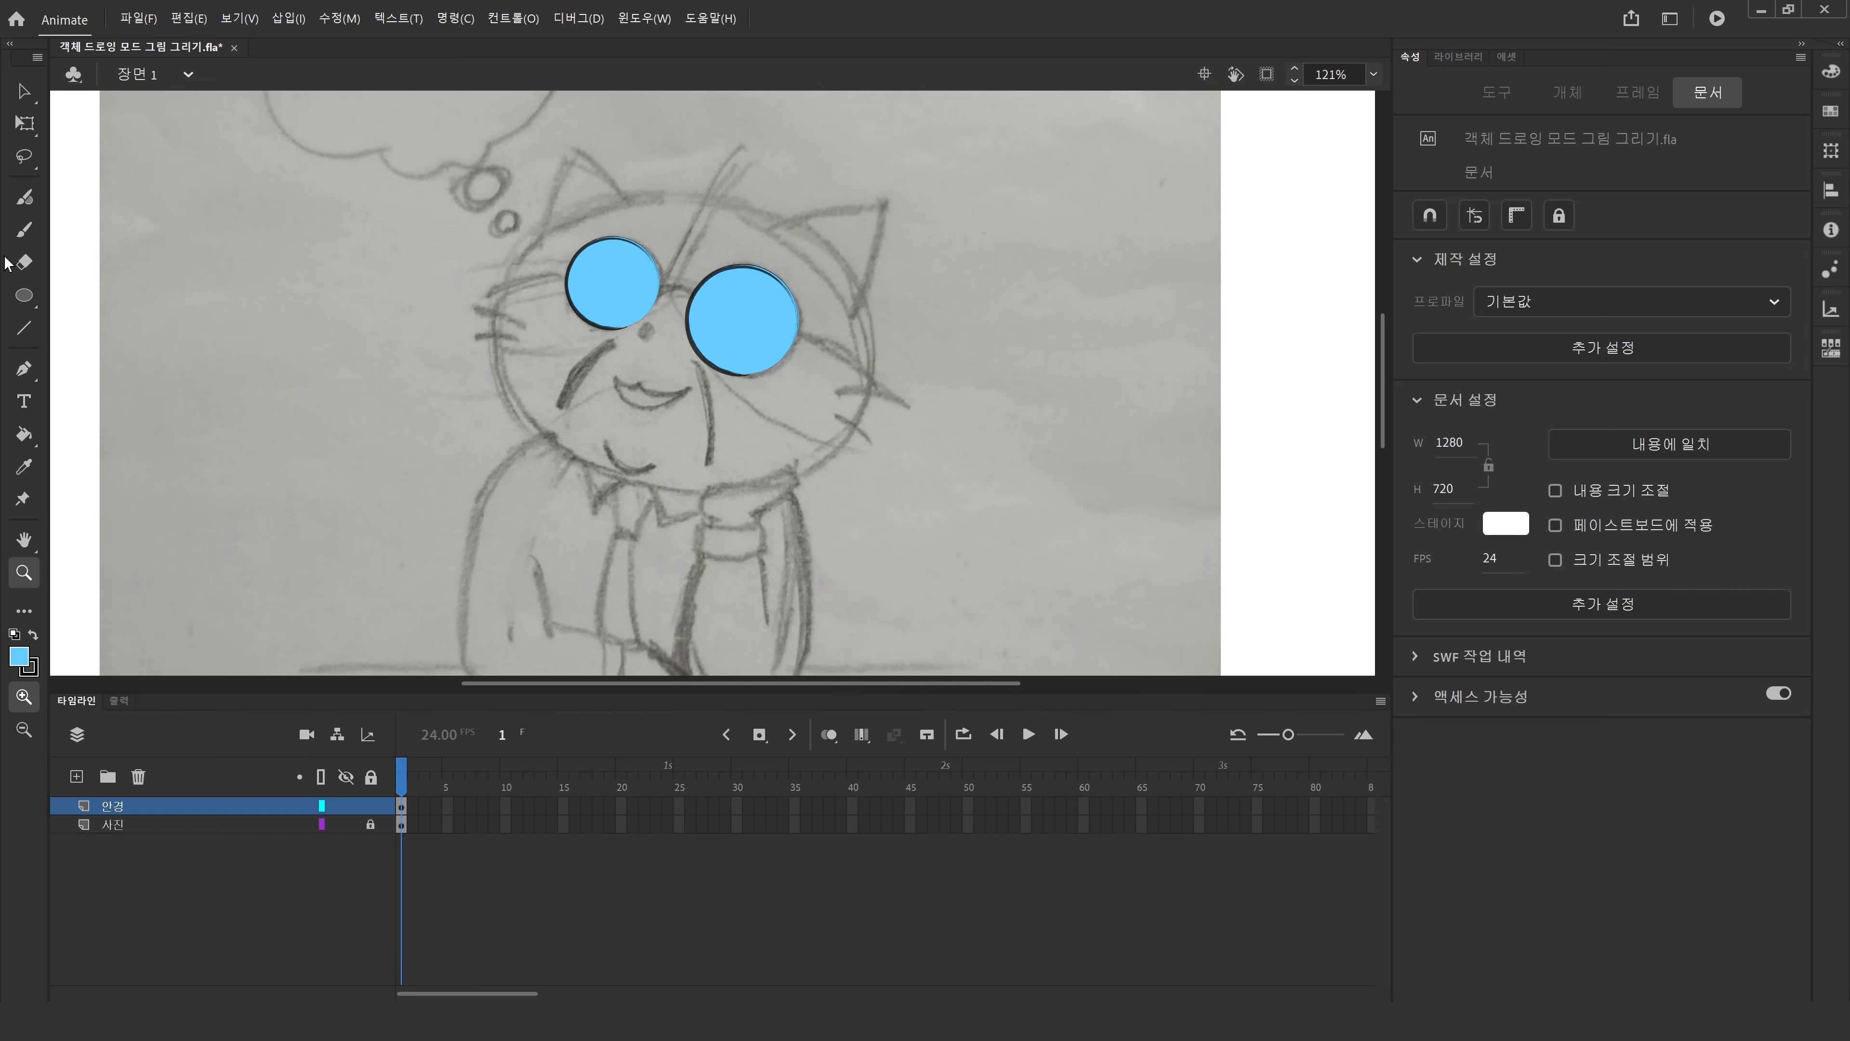
left_click(24, 370)
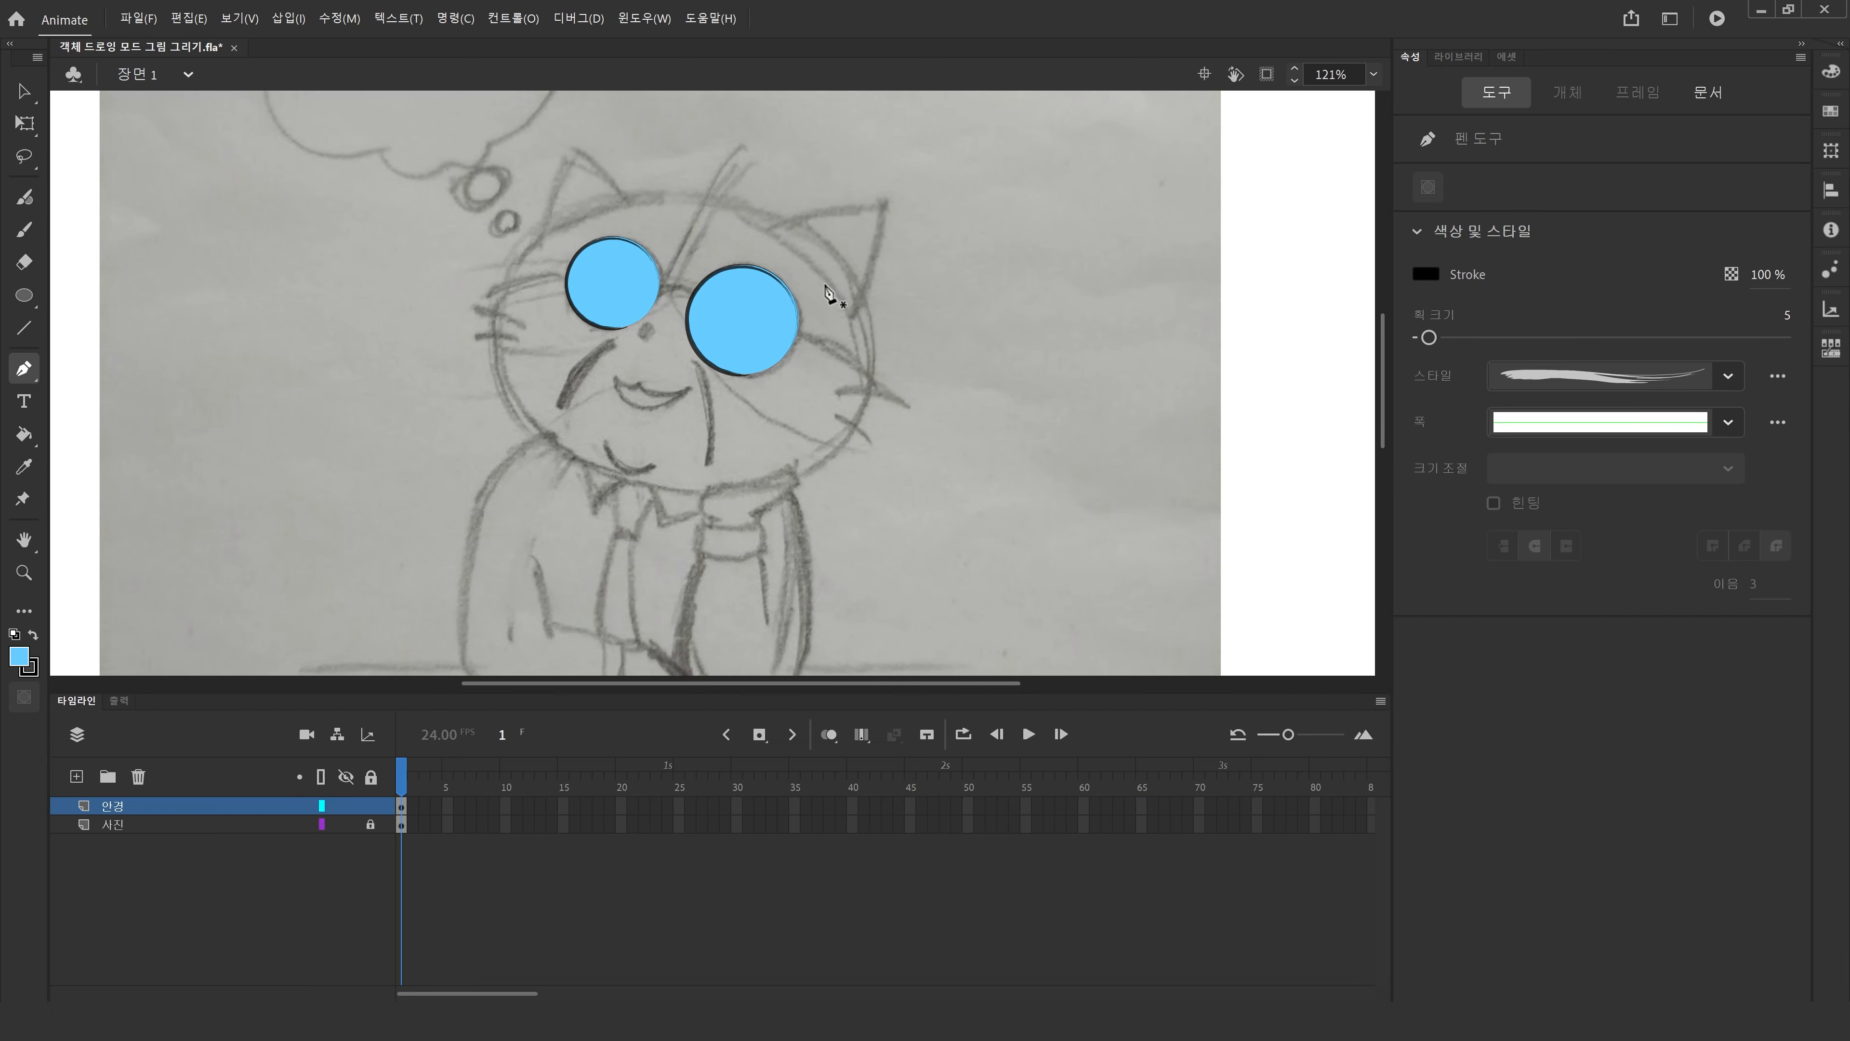
left_click(496, 287)
left_click_drag(869, 381, 1052, 532)
key("Escape")
left_click(21, 94)
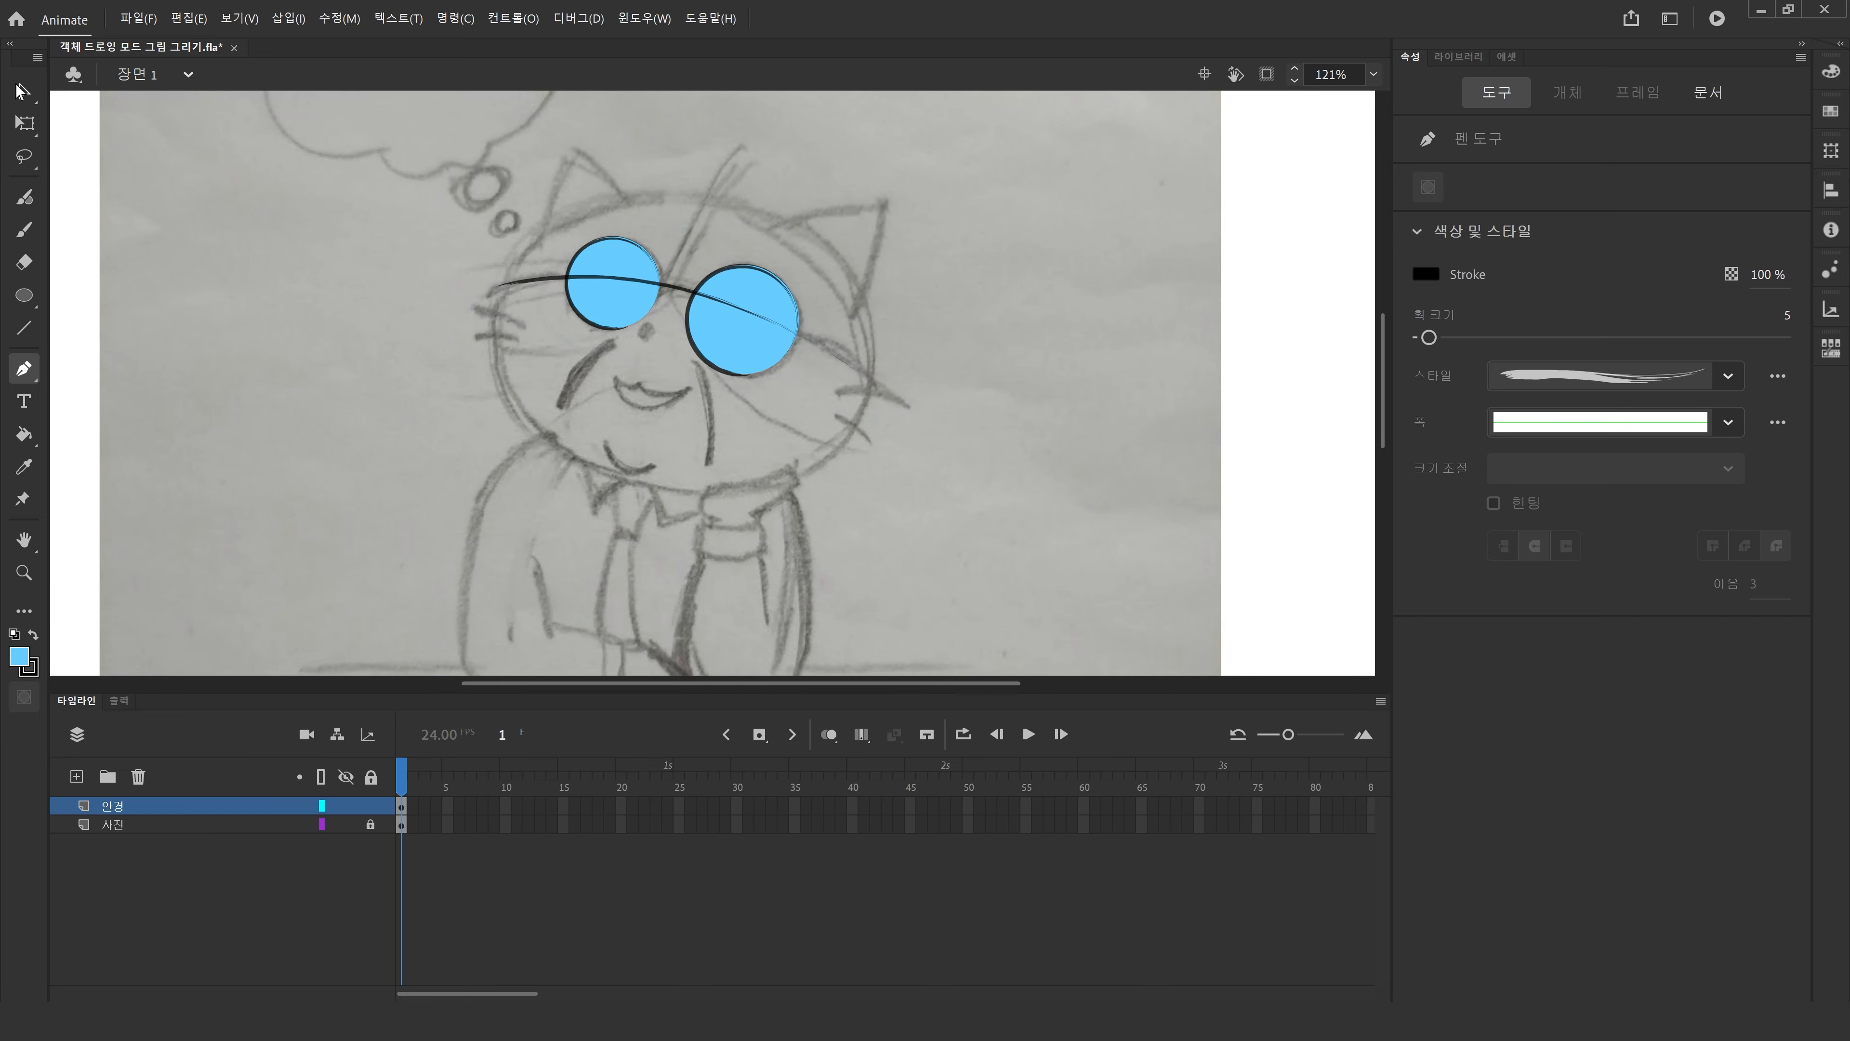
Change the stacking order of the glasses-frame stroke so it sits behind both lens circles.
left_click(679, 286)
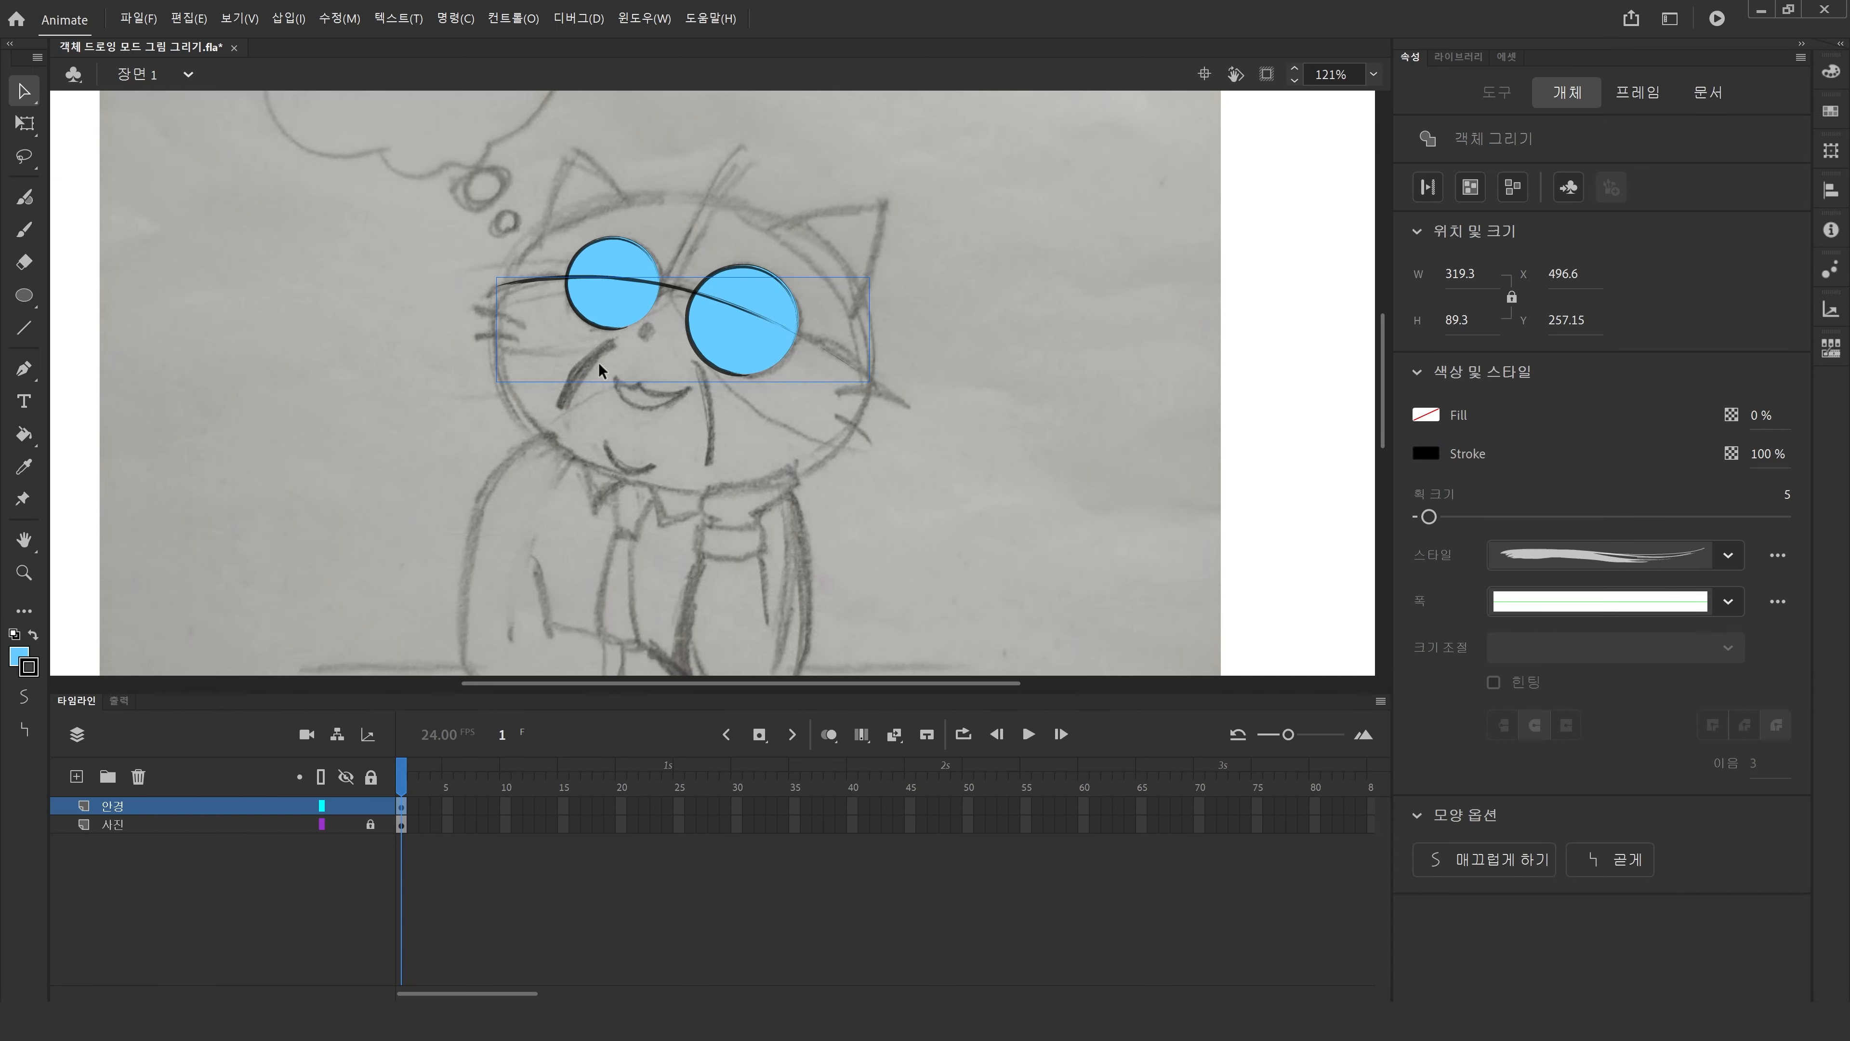
right_click(669, 290)
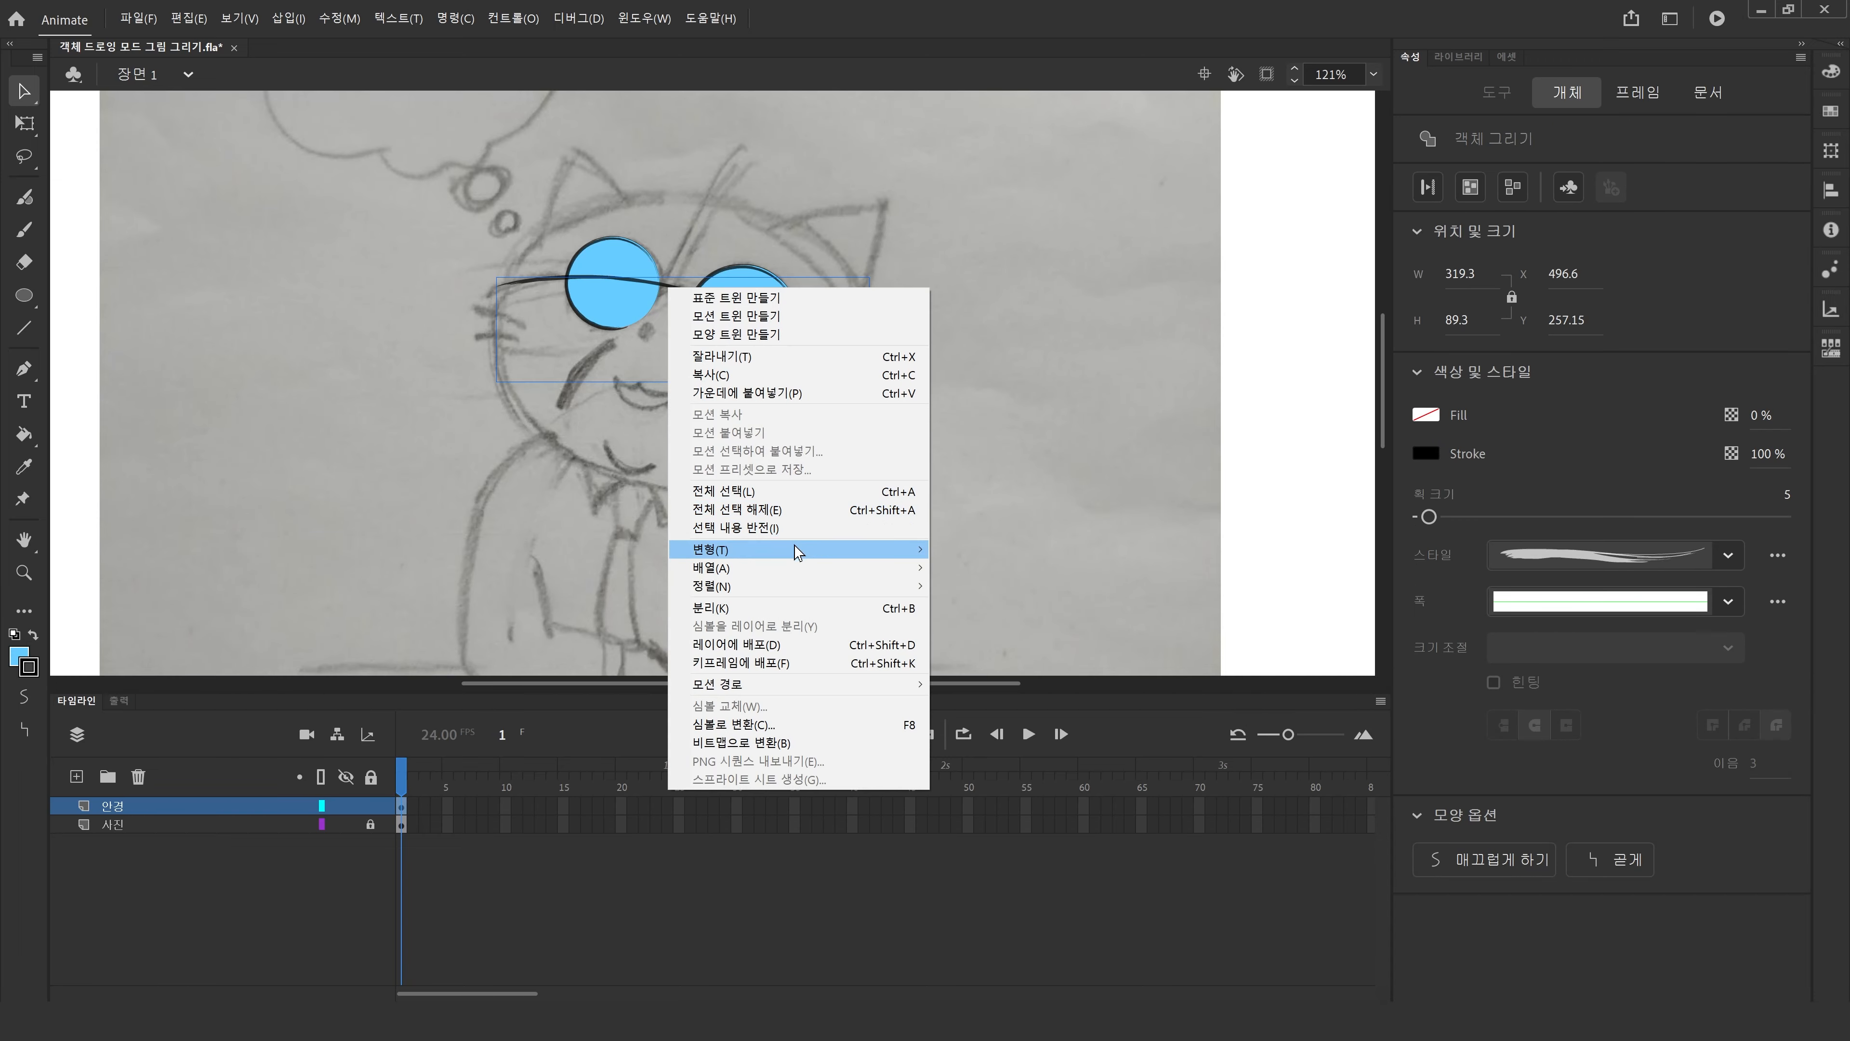
mouse_move(798, 551)
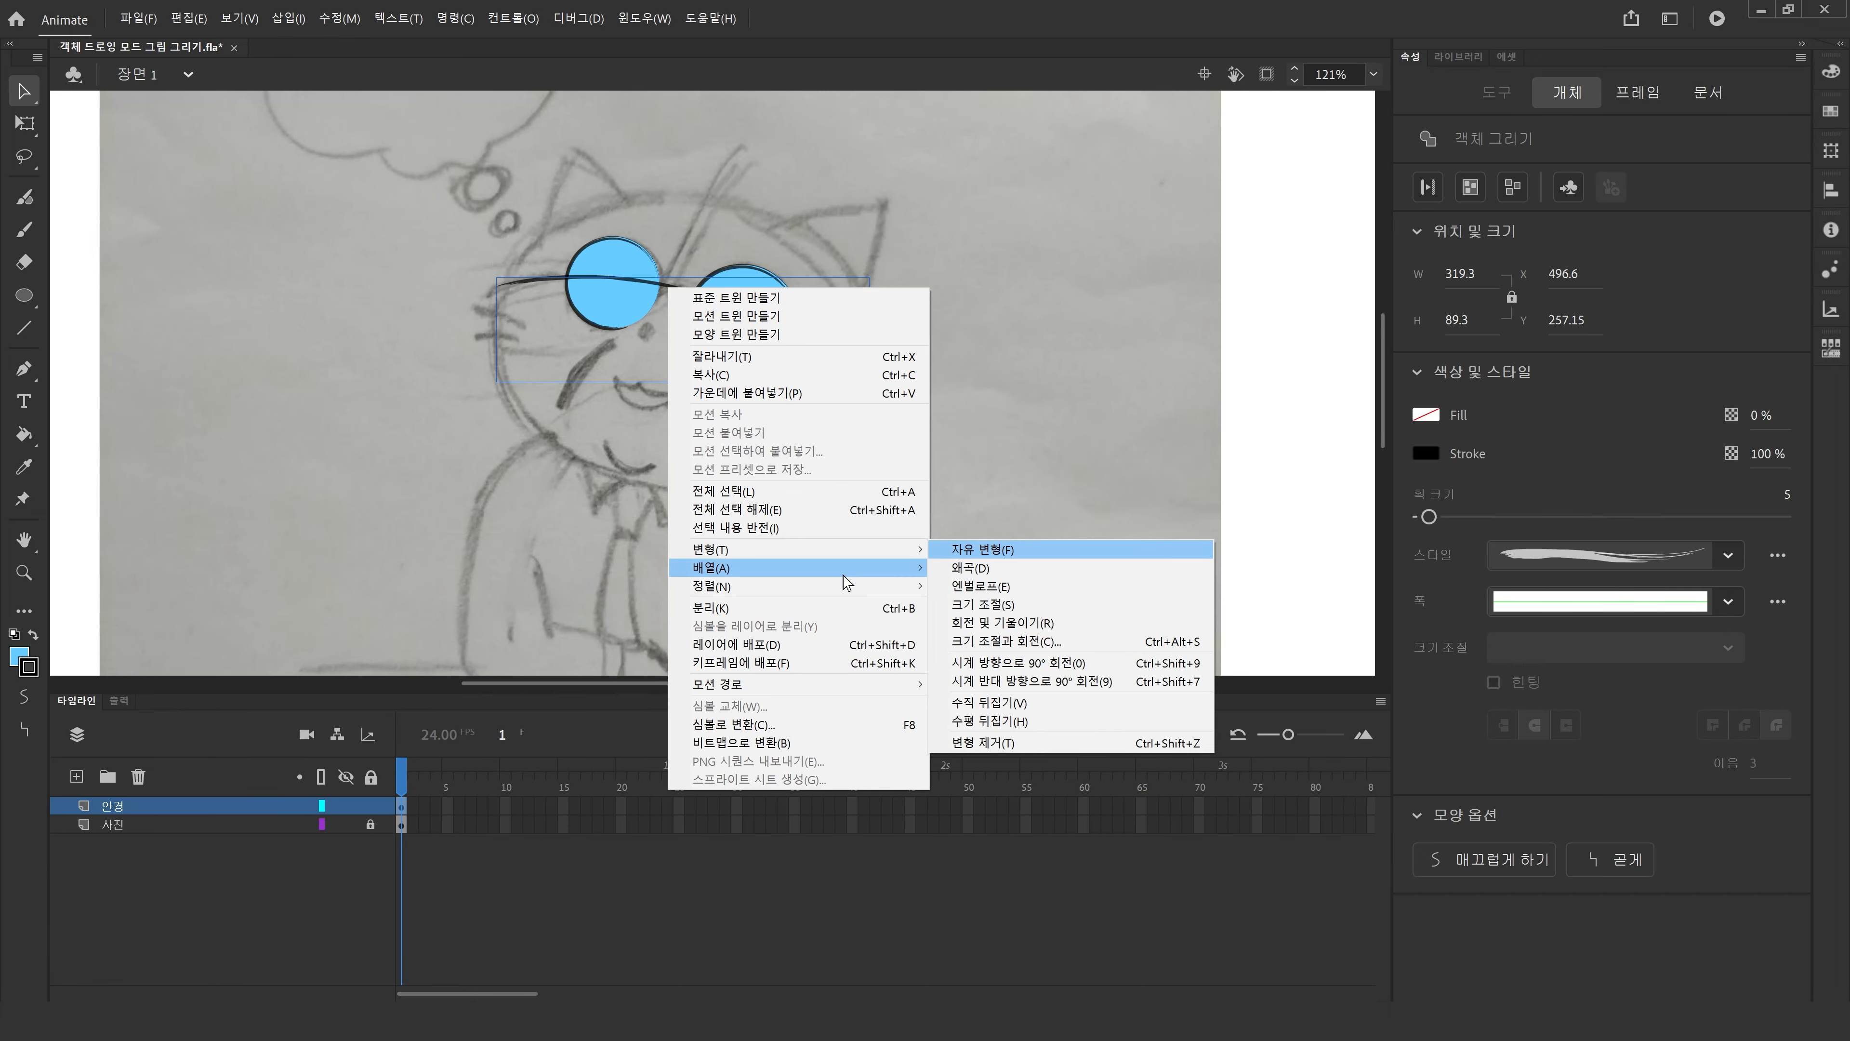
mouse_move(845, 576)
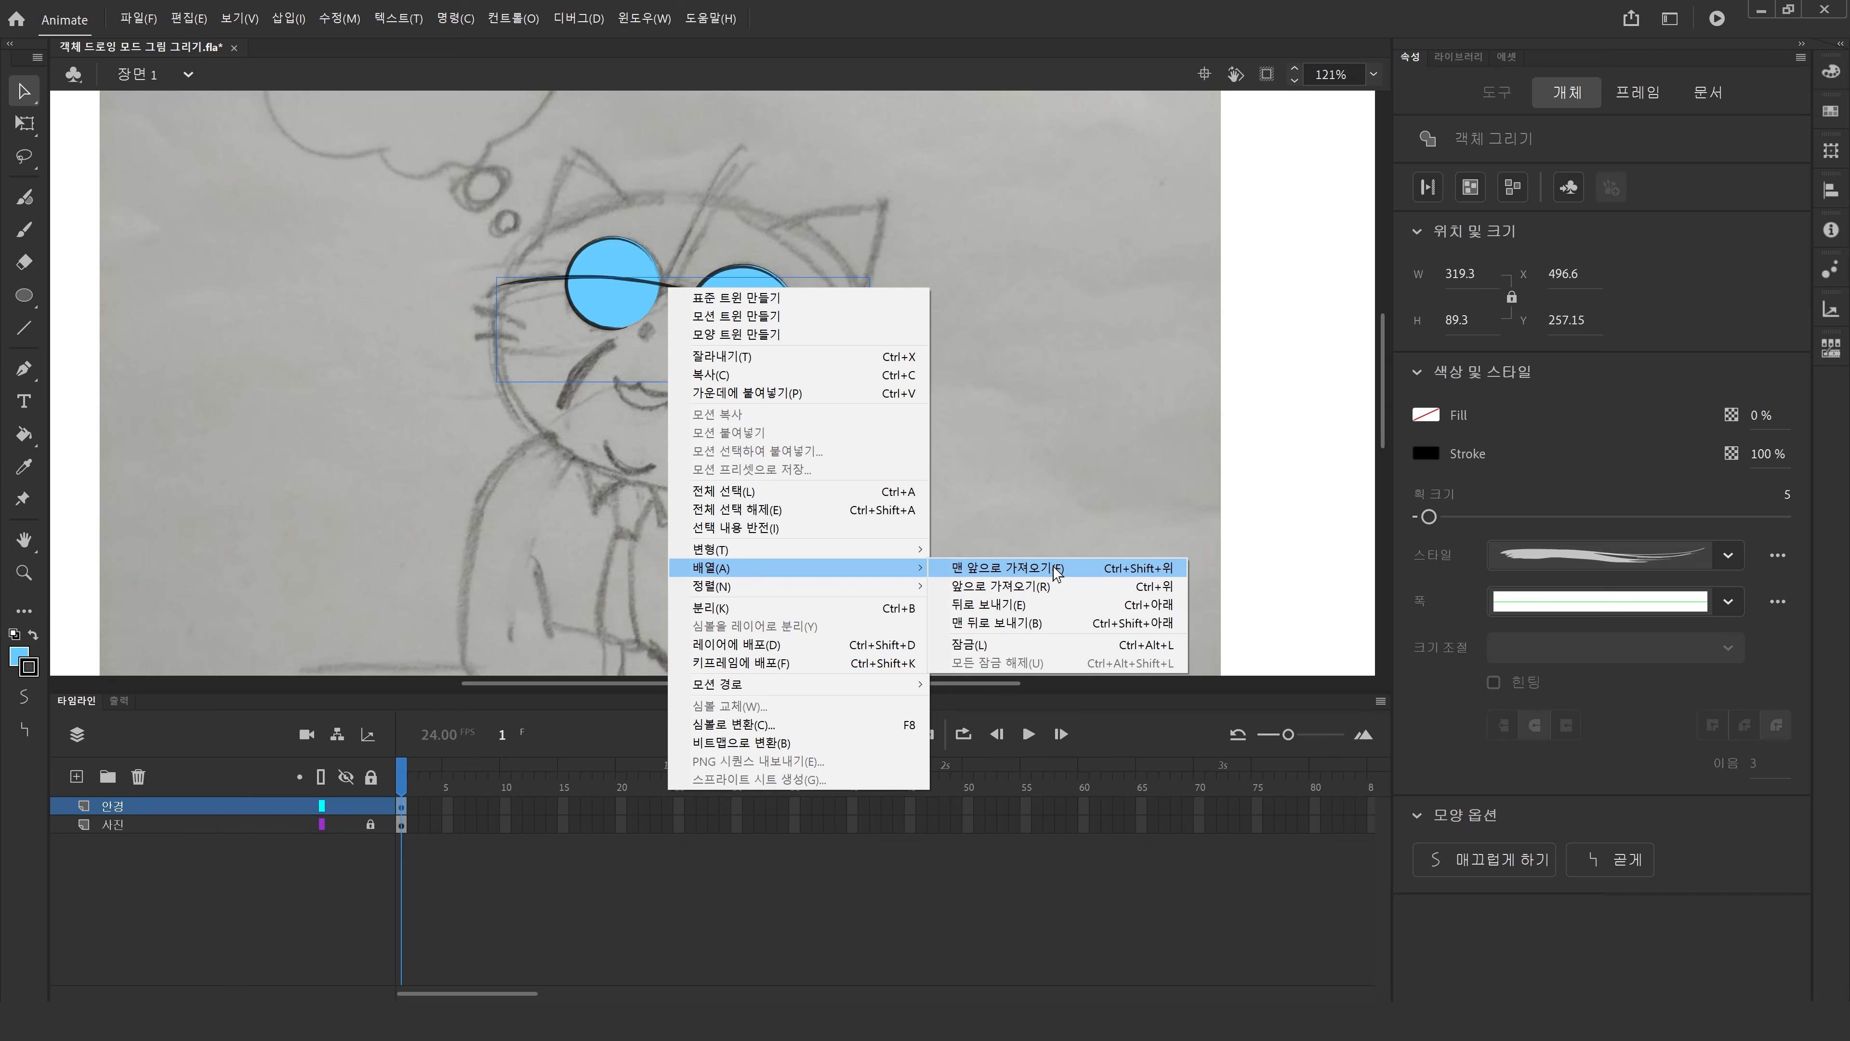
left_click(523, 453)
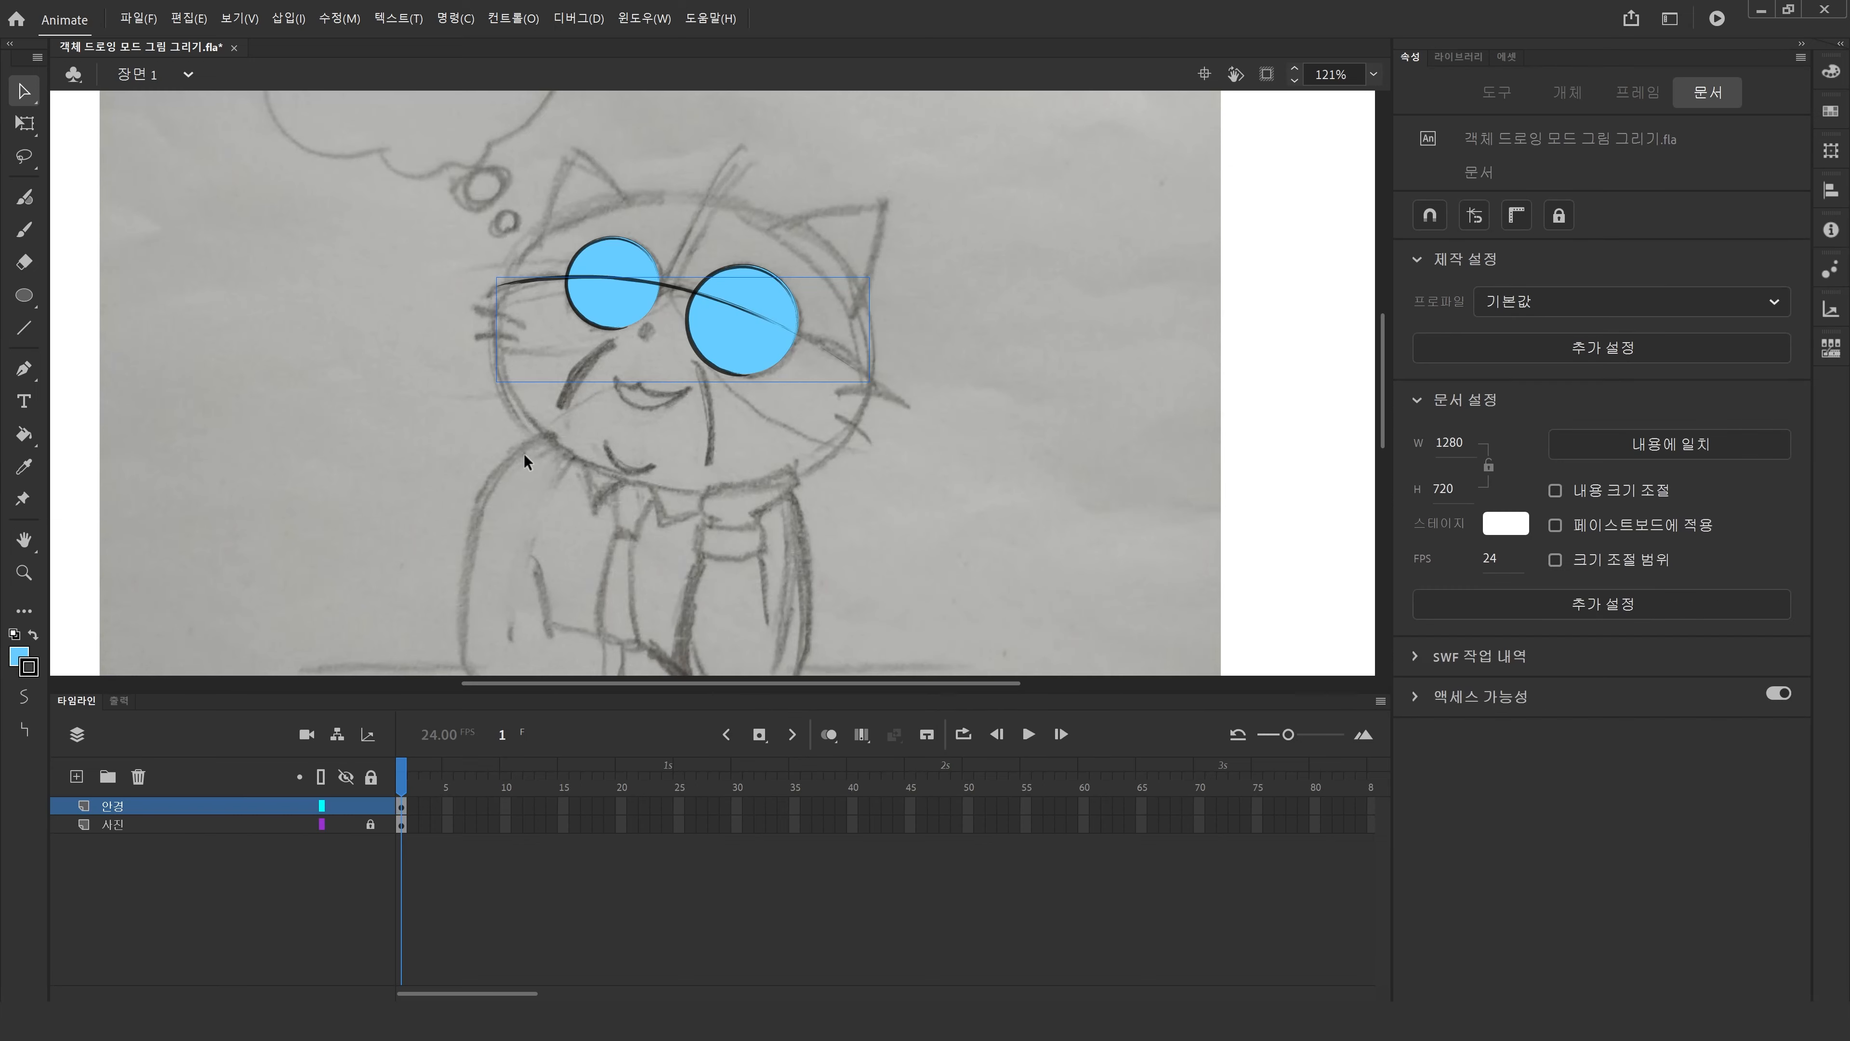
left_click(674, 290)
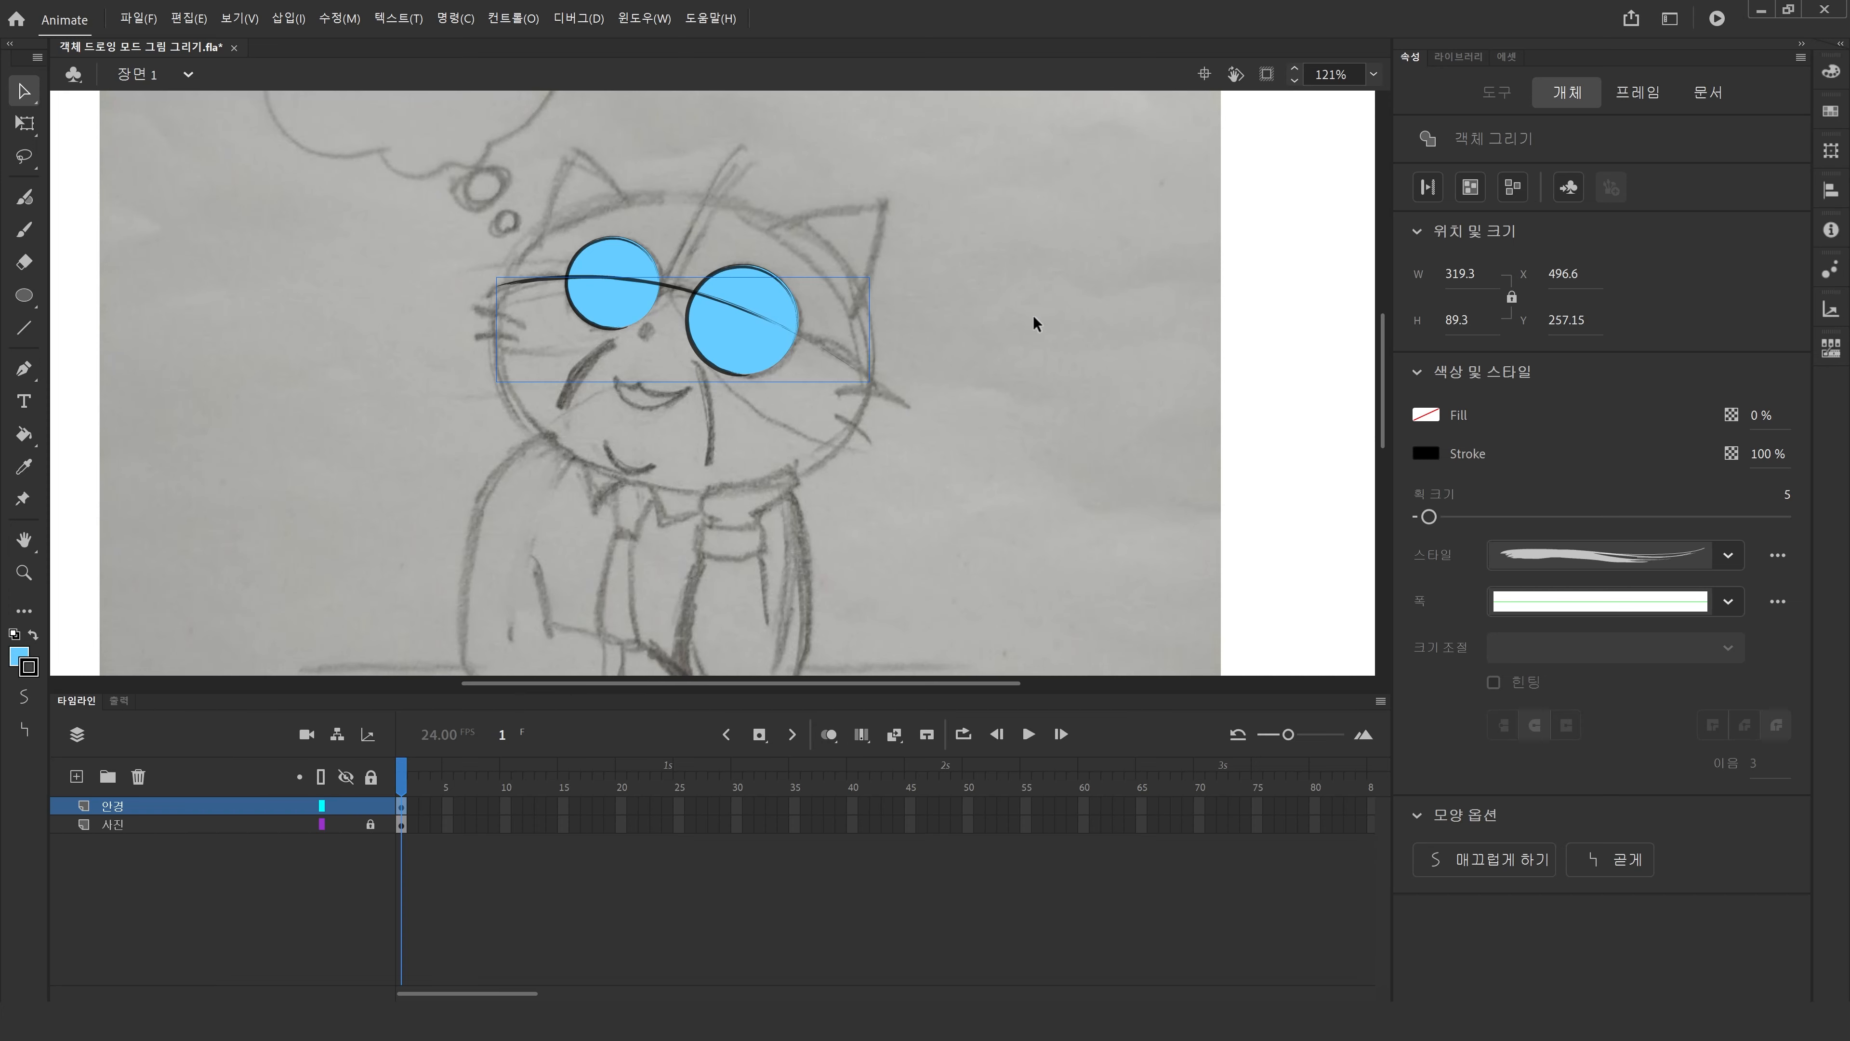
key("ctrl+shift+Down")
key("ctrl+shift+Up")
key("ctrl+Down")
key("ctrl+Down")
key("ctrl+Up")
key("ctrl+Up")
key("ctrl+Down")
key("ctrl+Down")
key("ctrl+Up")
key("ctrl+Up")
key("ctrl+Down")
key("ctrl+Down")
left_click(638, 360)
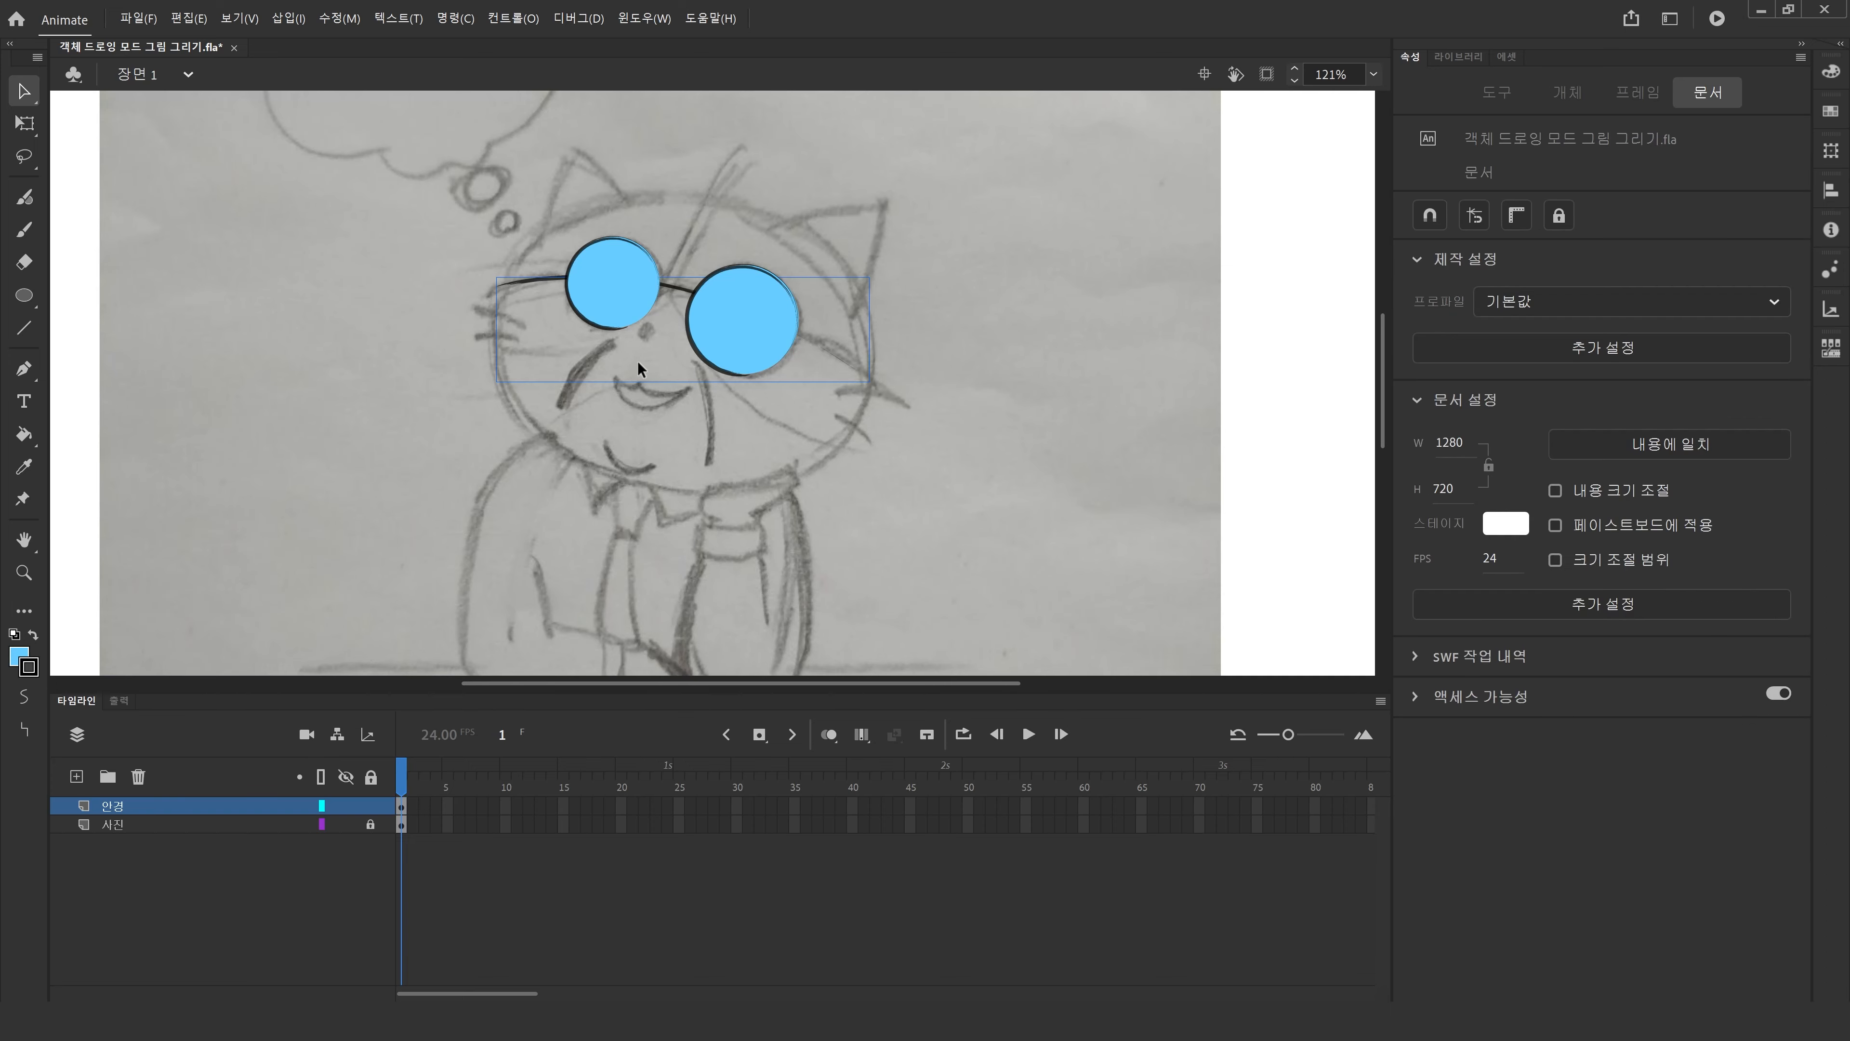
Change the glasses-frame stroke's style to a plain solid line.
left_click(679, 291)
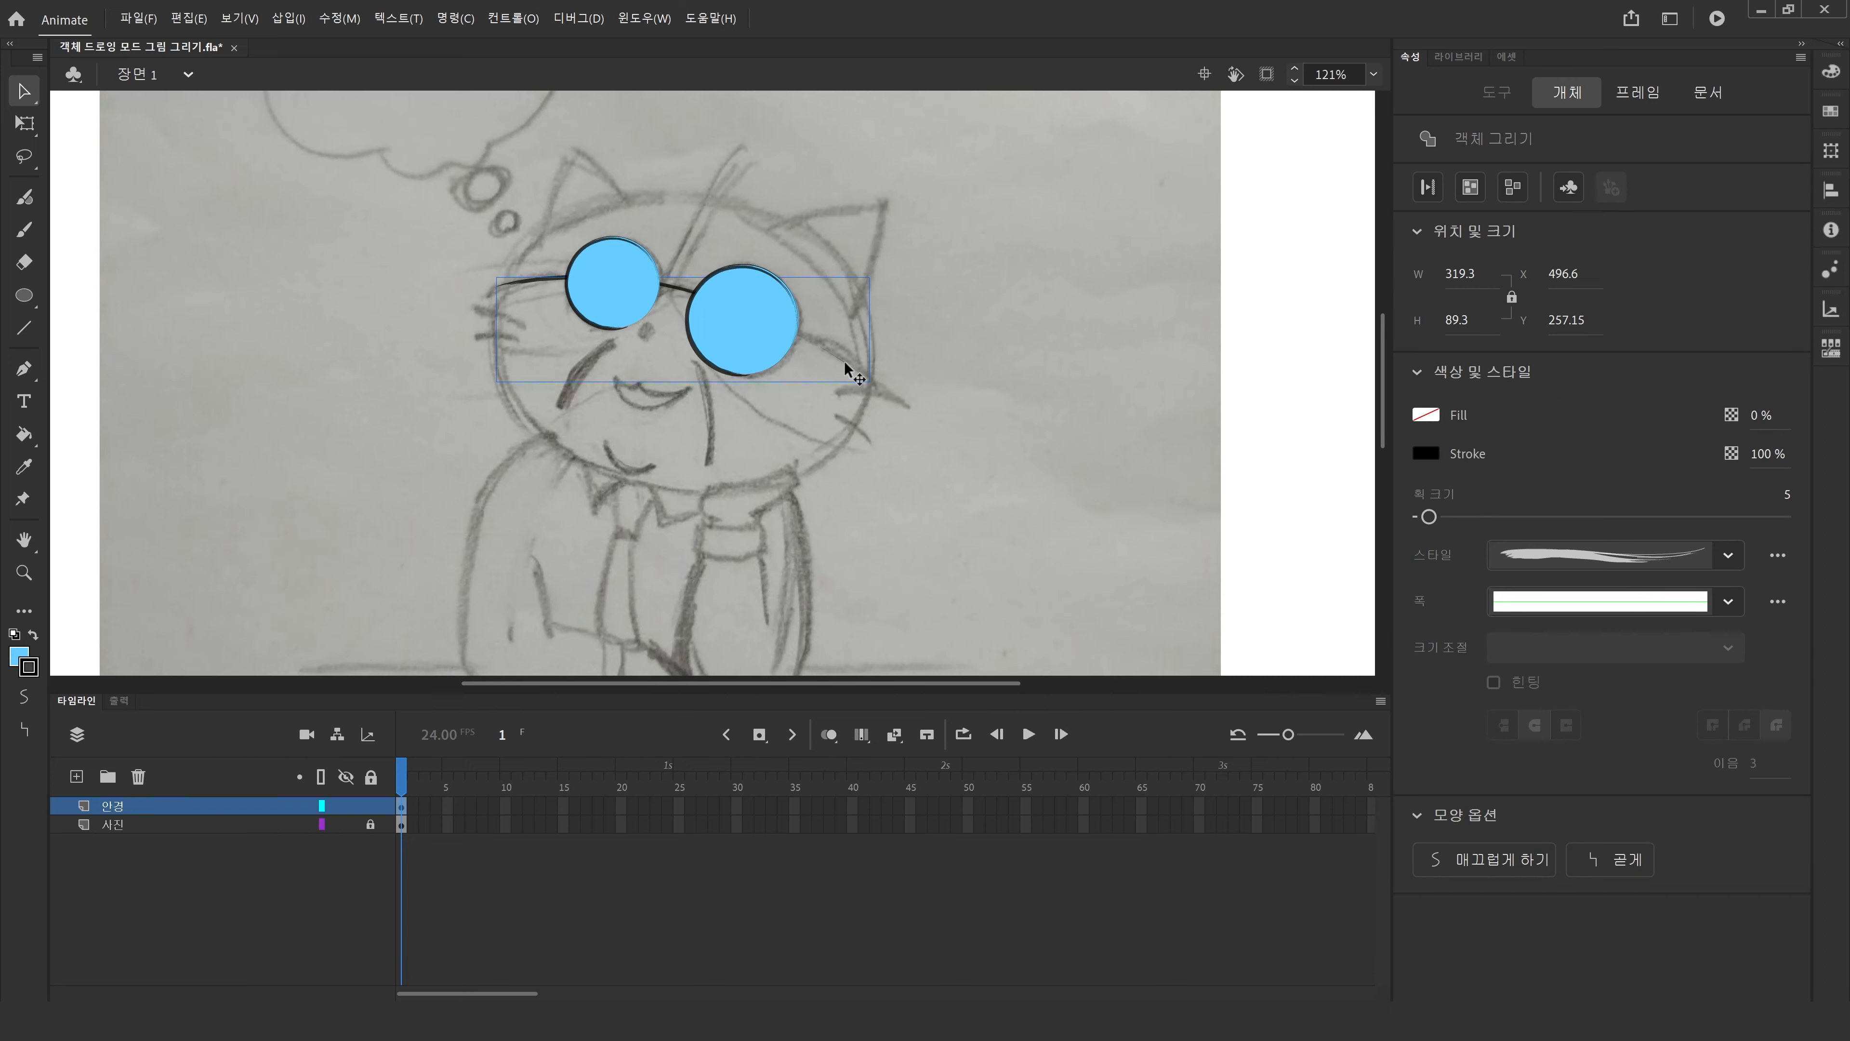
left_click(1729, 556)
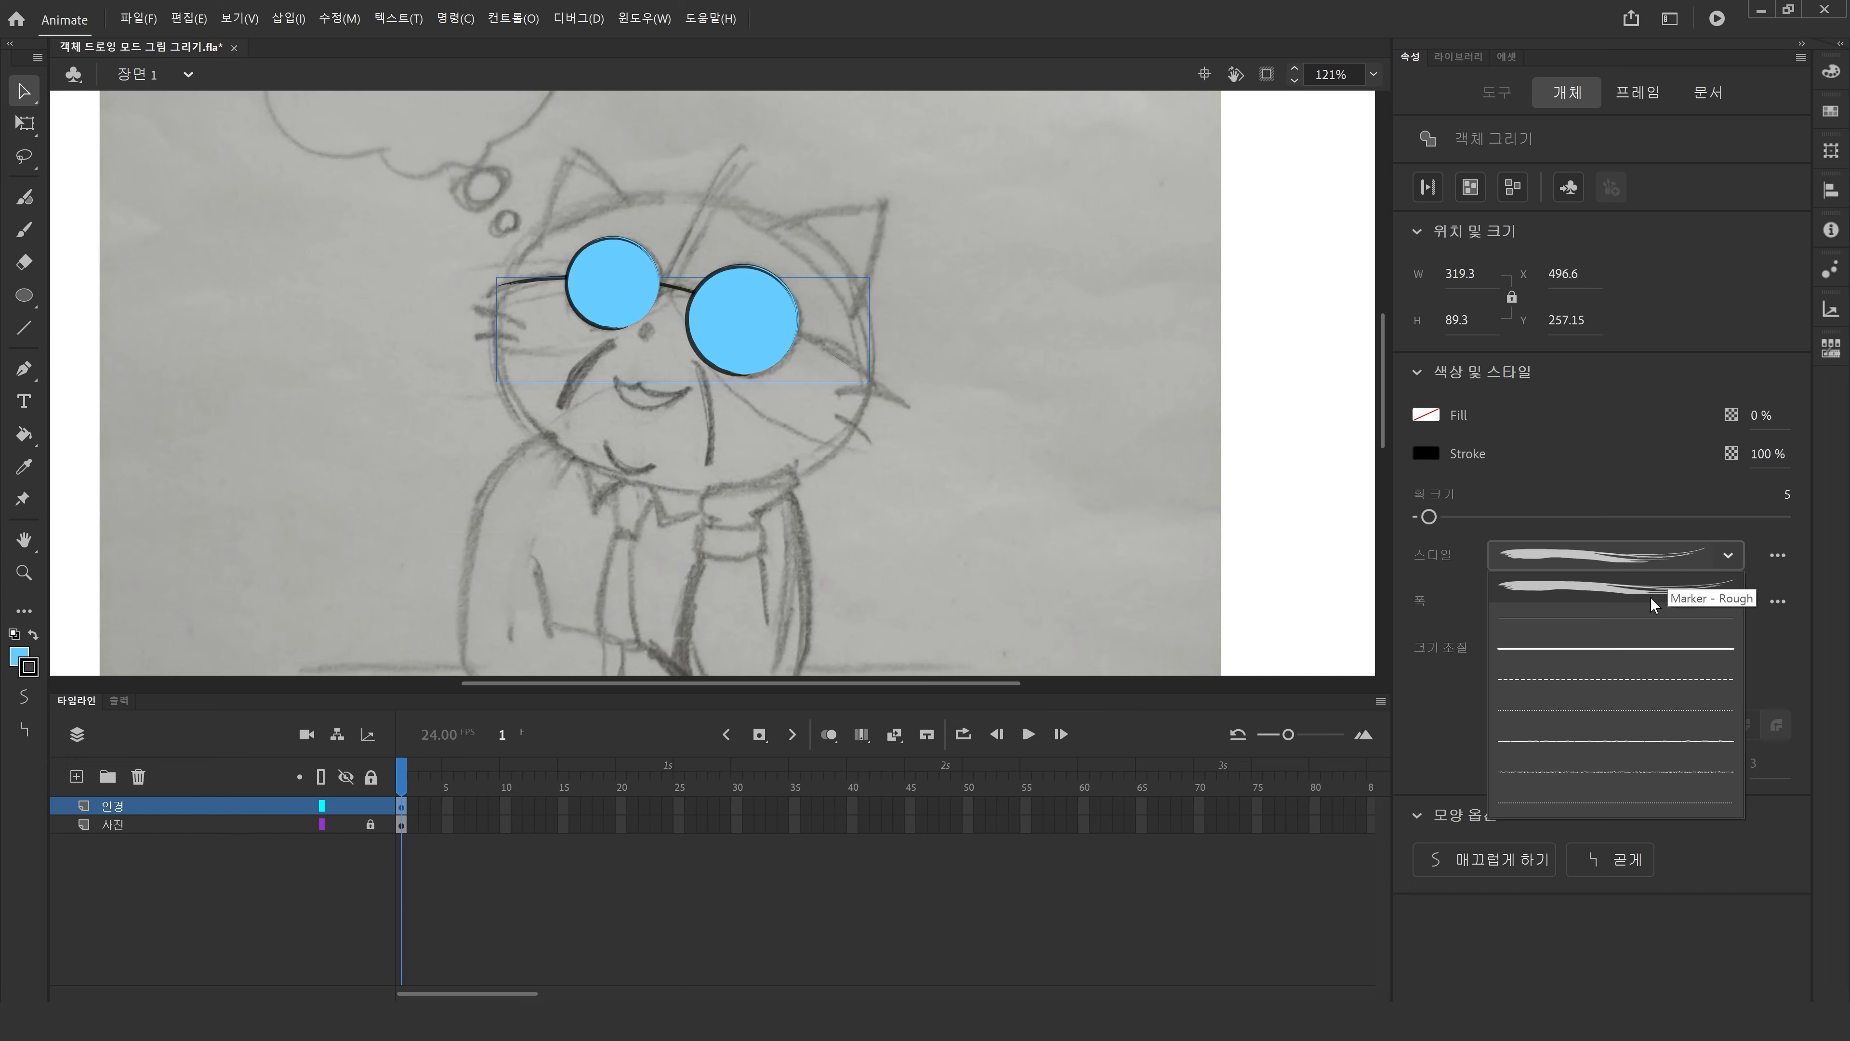
left_click(1632, 648)
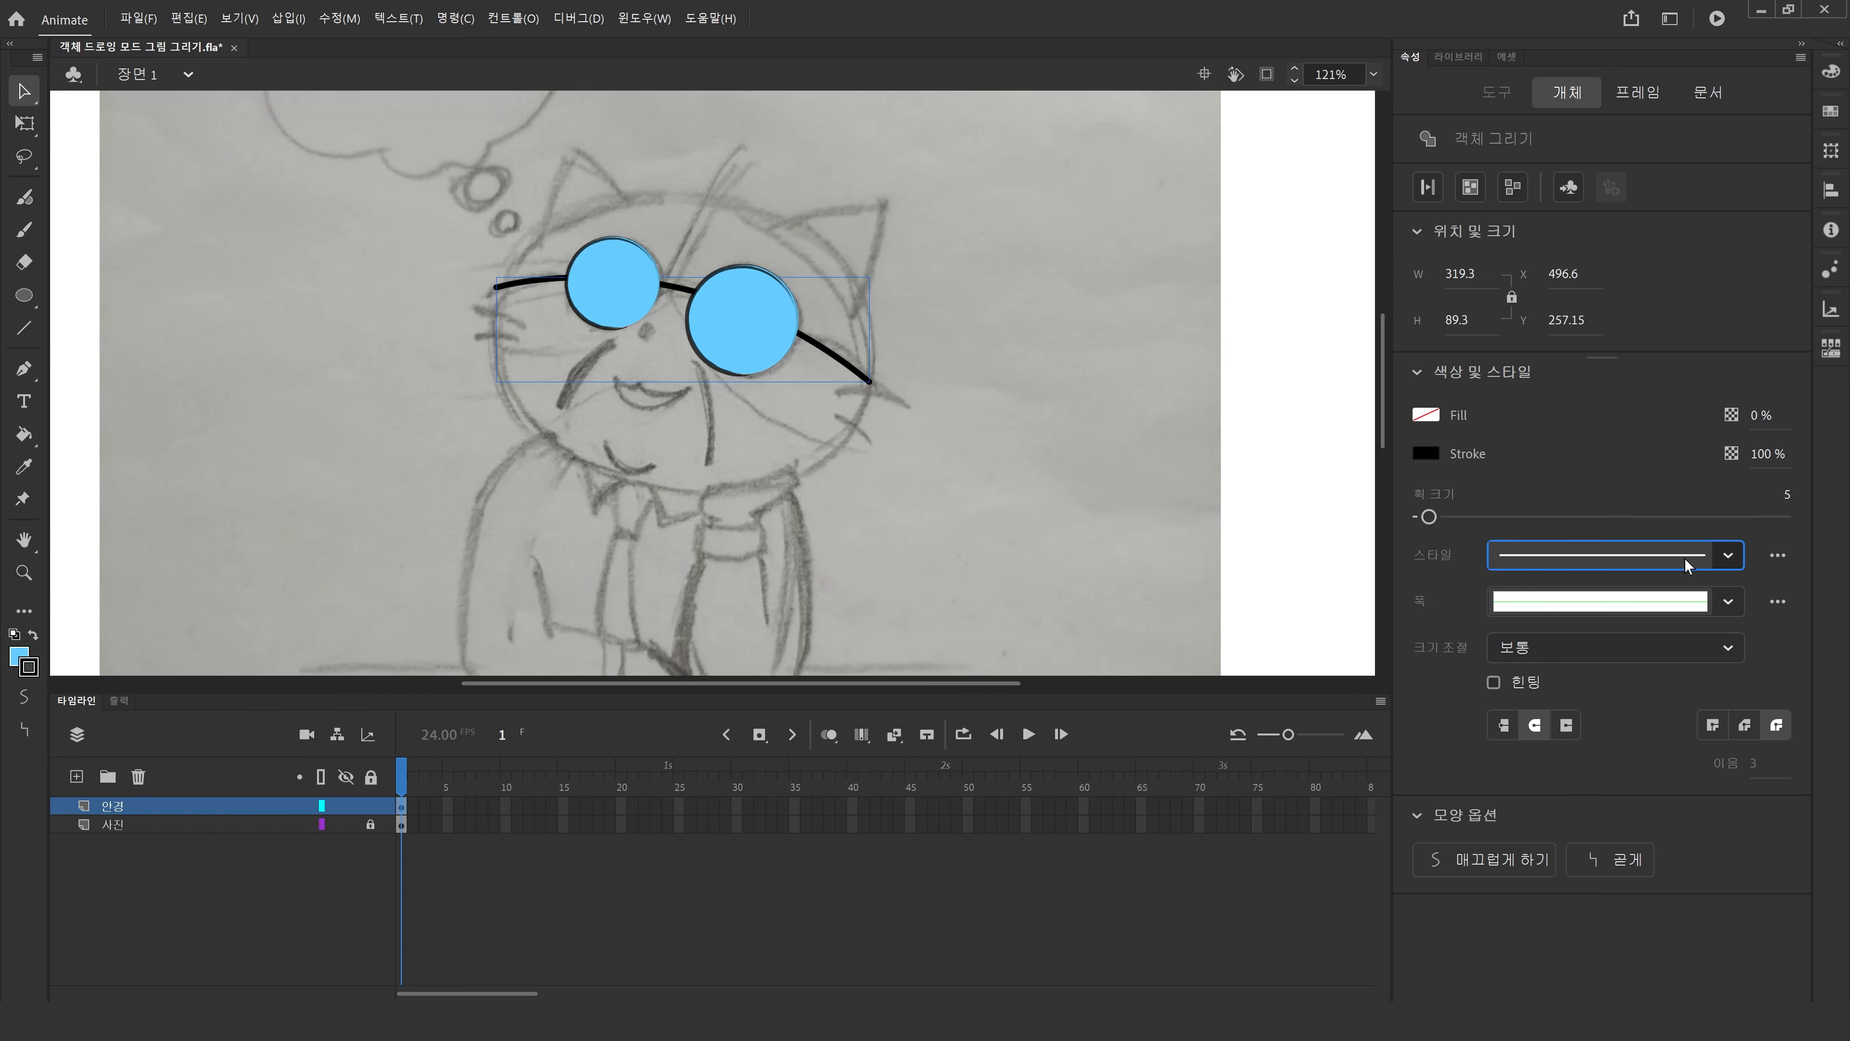
Apply the Line art Basic "flame center" brush from the brush library to the frame stroke.
left_click(1777, 555)
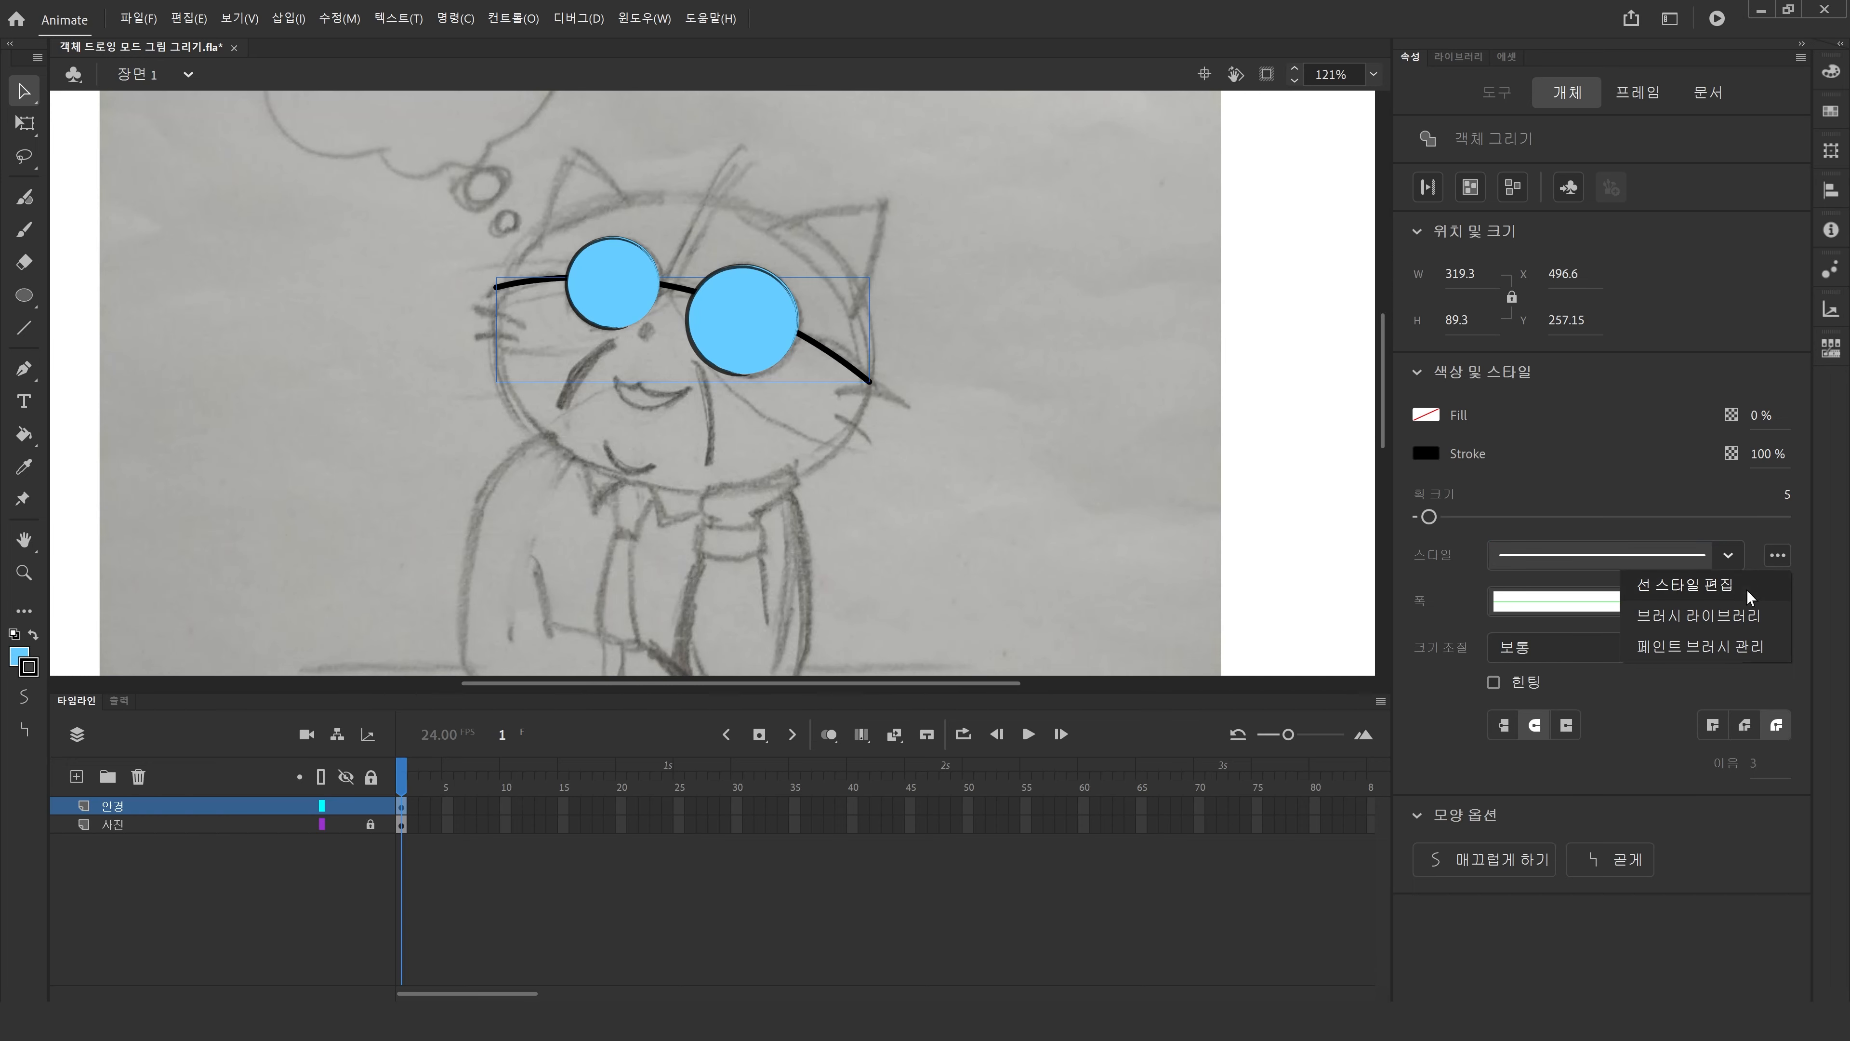
left_click(1712, 621)
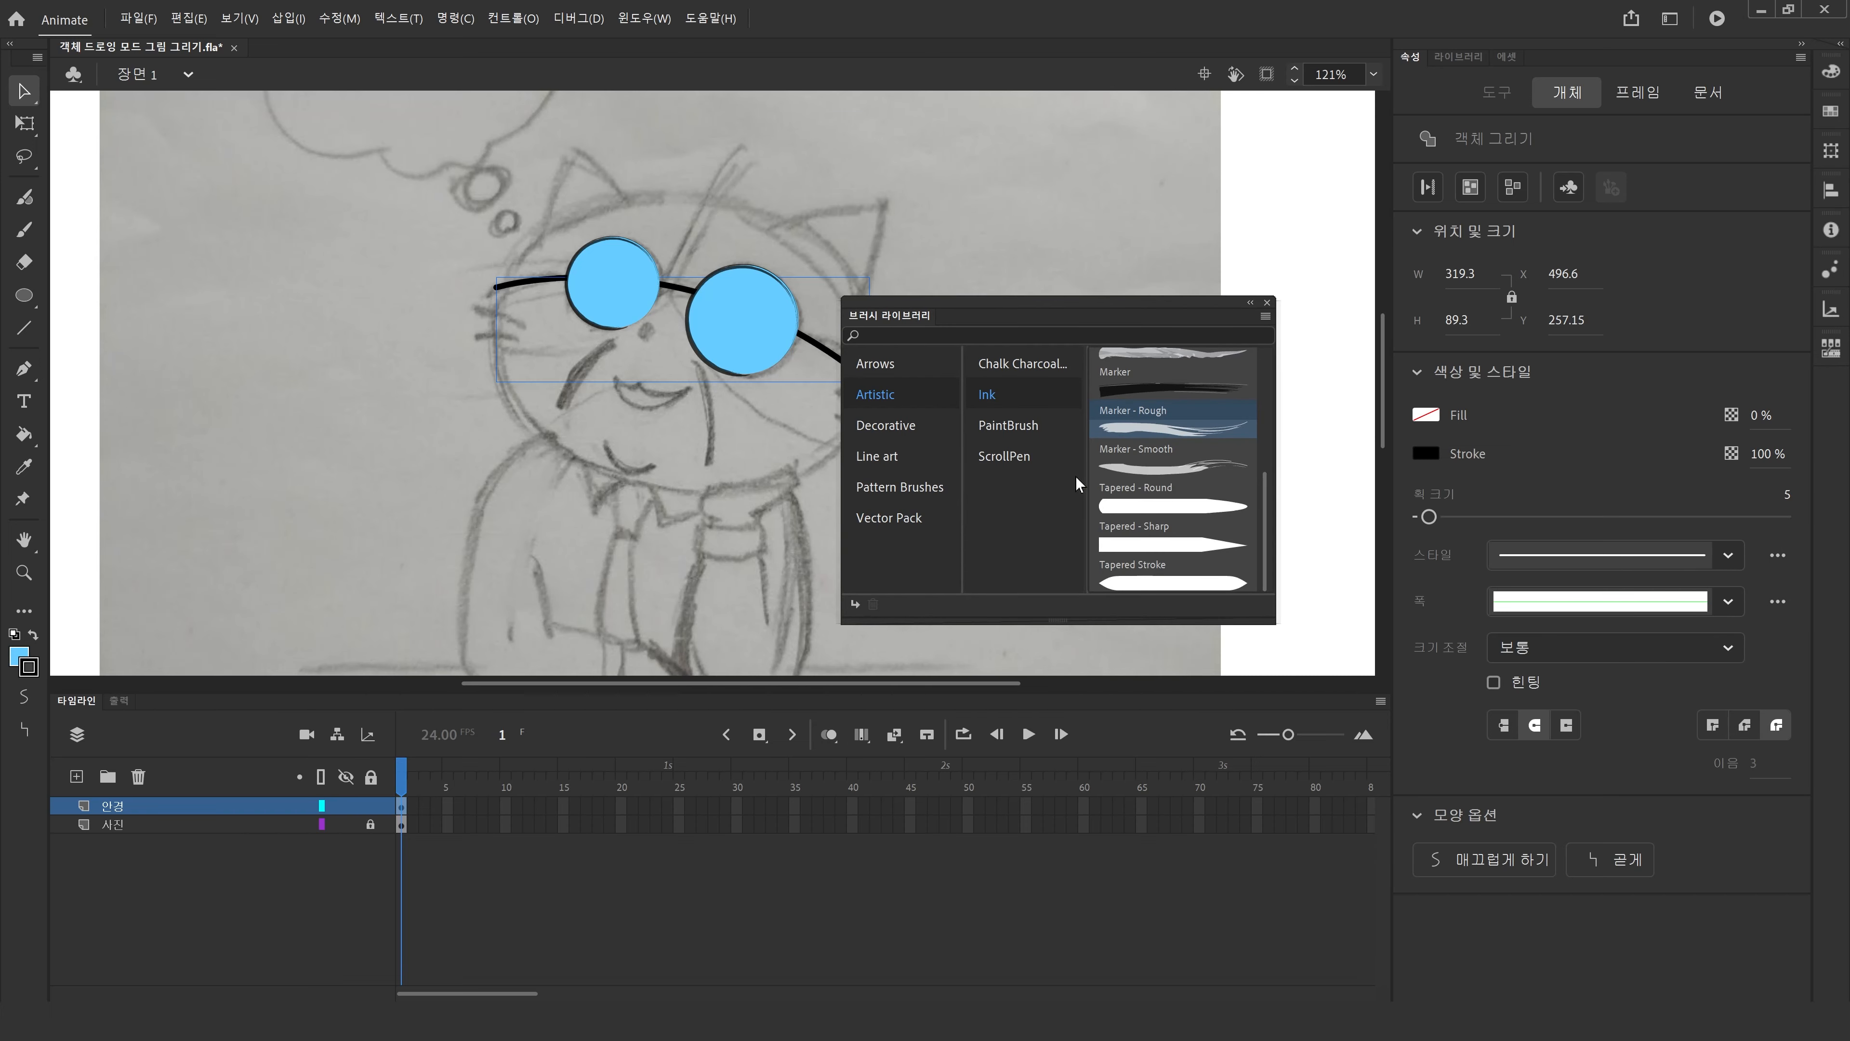
left_click(863, 365)
left_click(871, 393)
left_click(1009, 392)
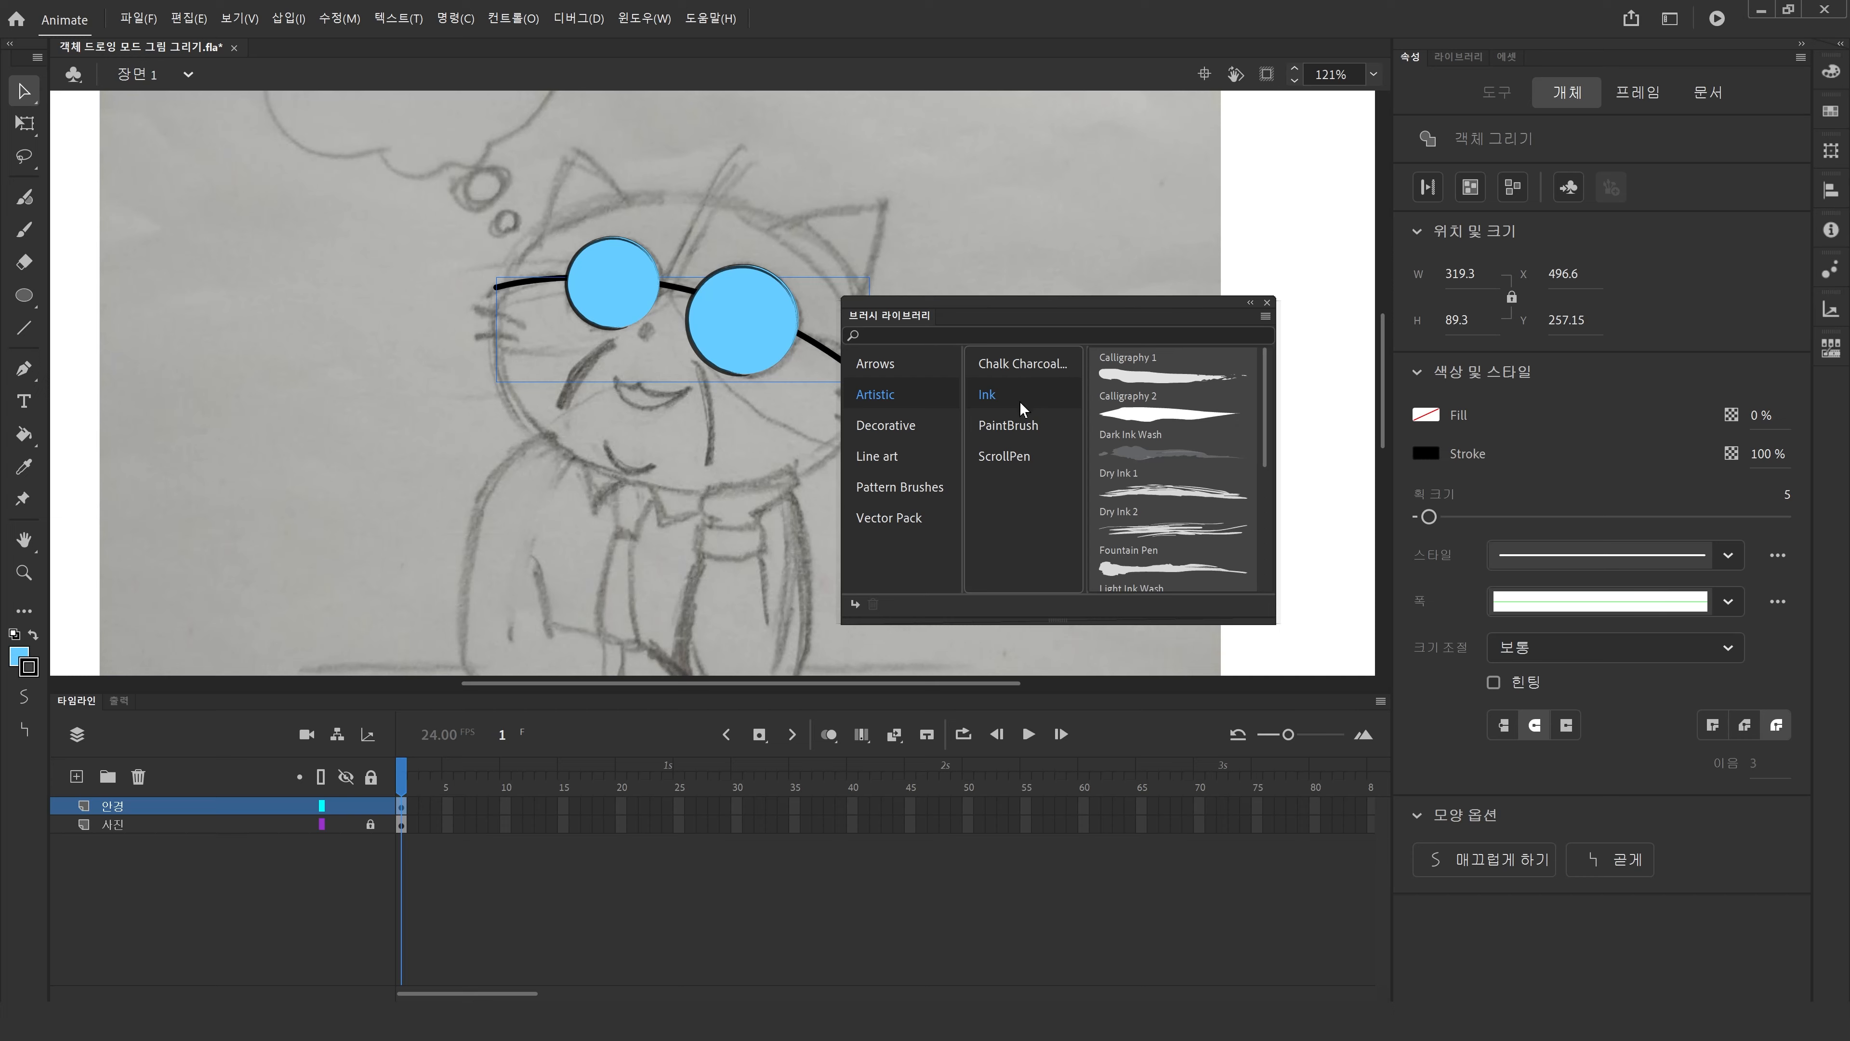
left_click(906, 462)
left_click(982, 362)
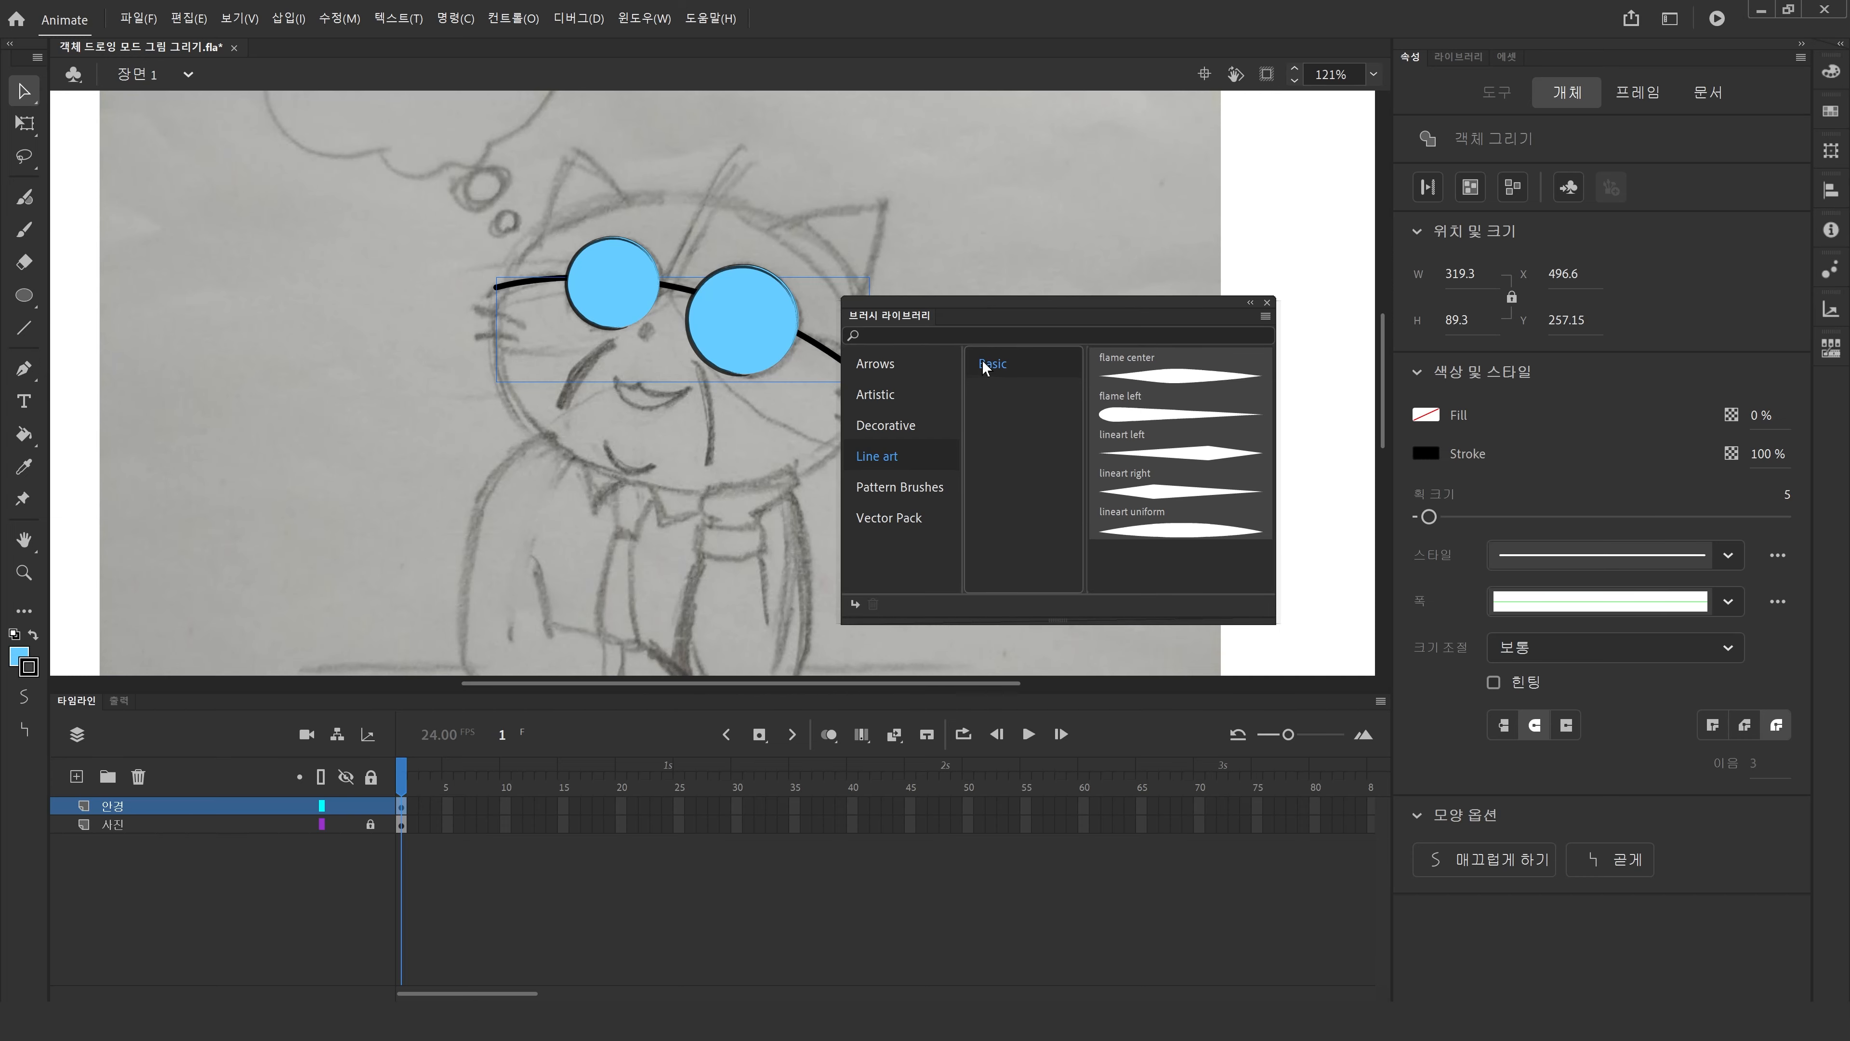
double_click(1180, 375)
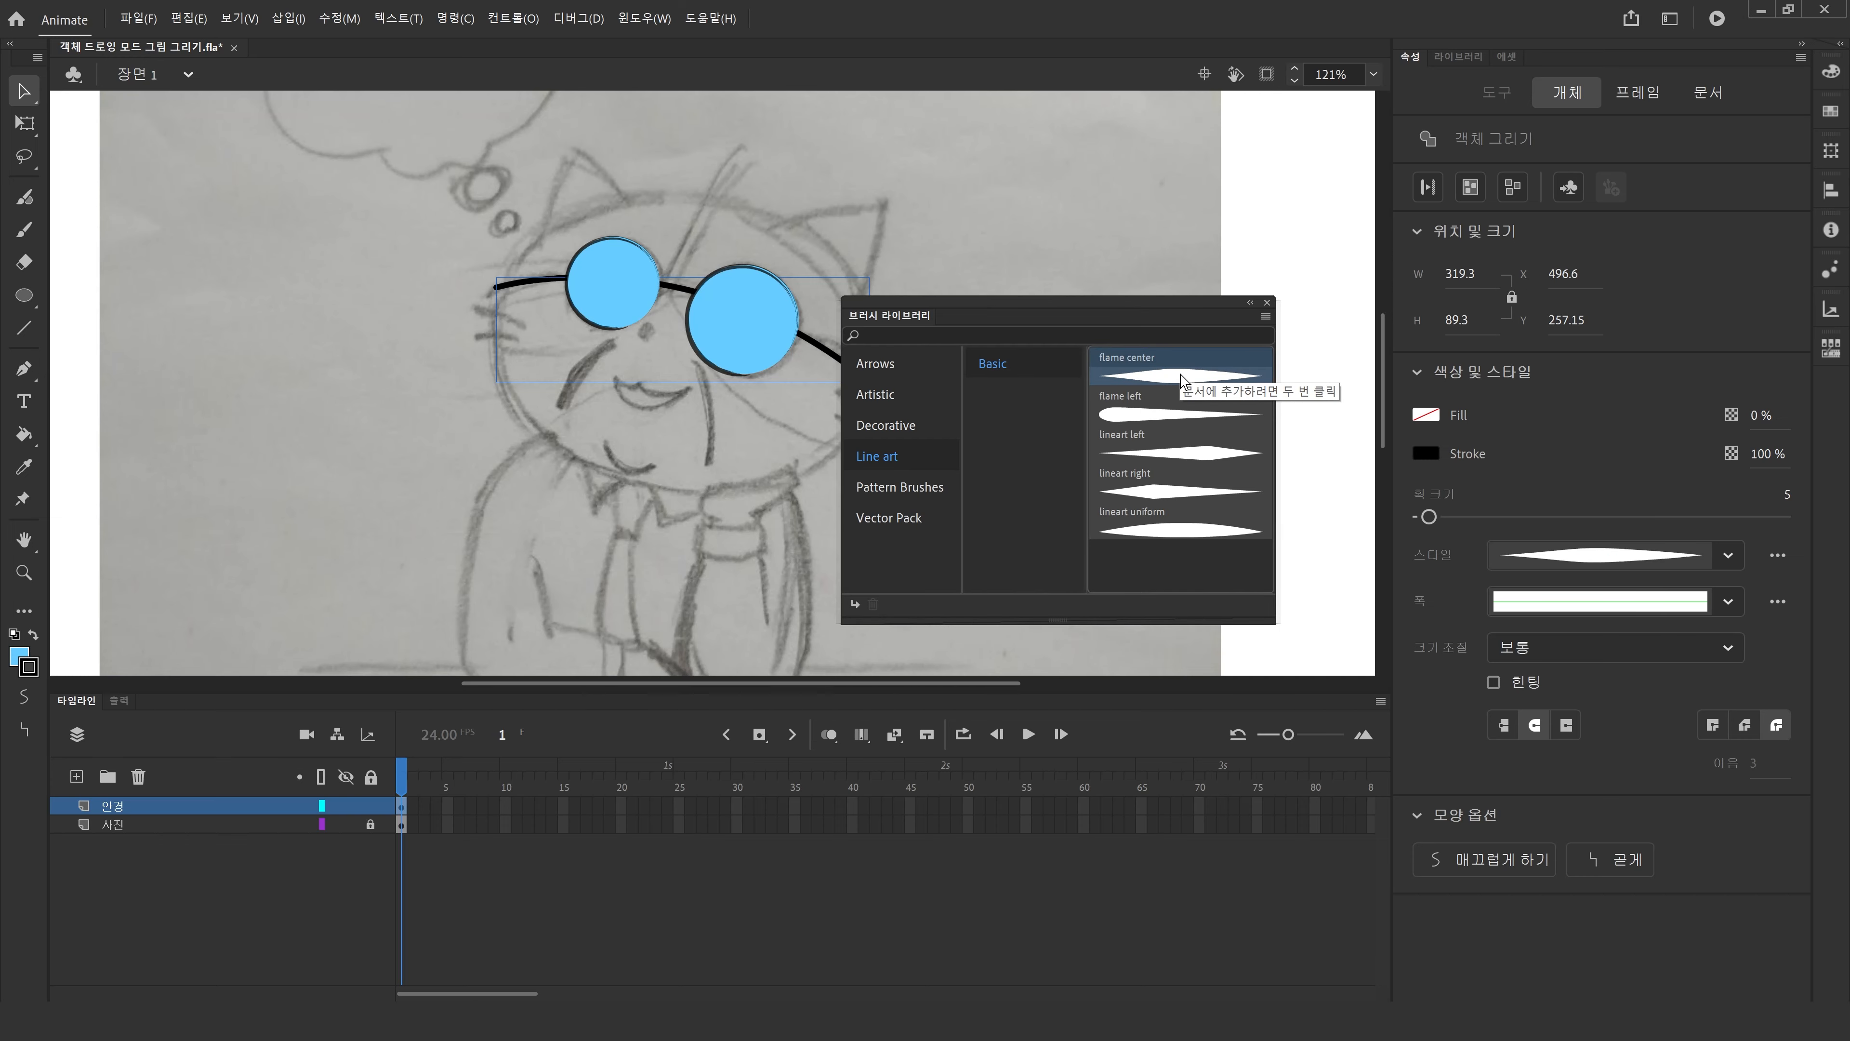
left_click(1267, 301)
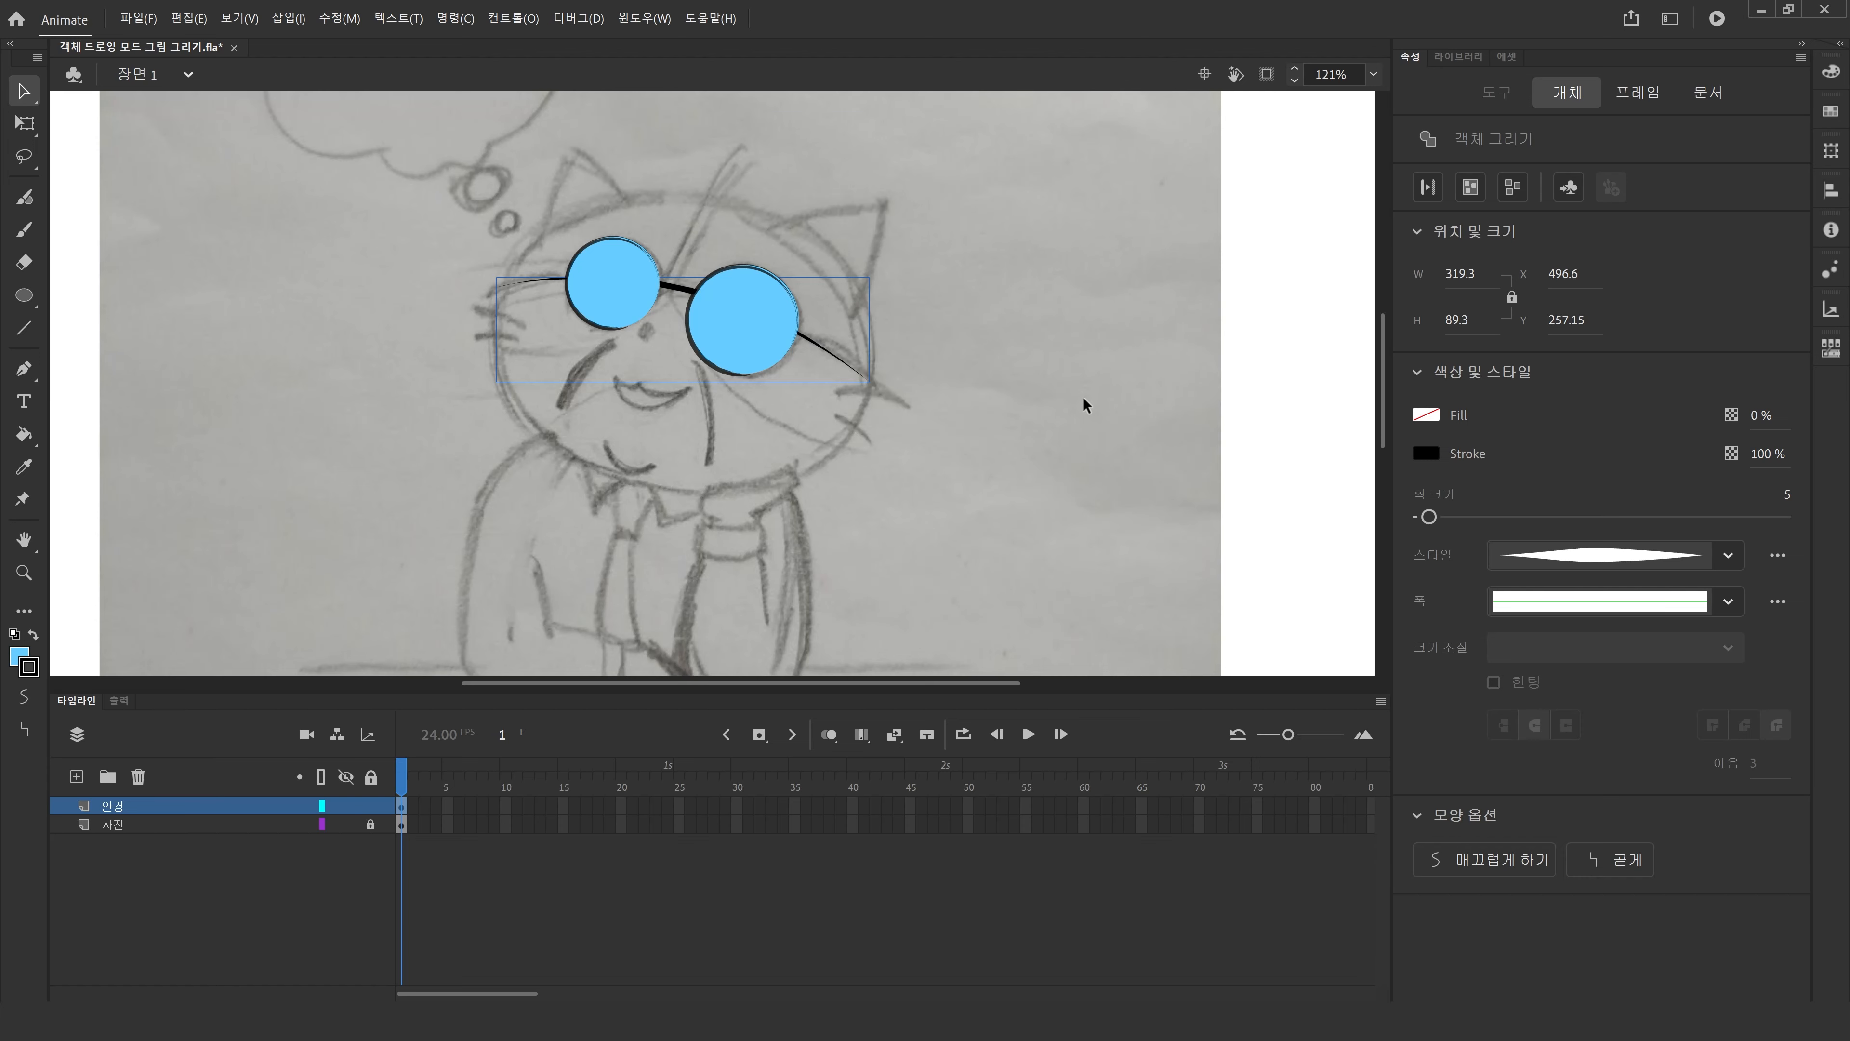
Nudge the glasses-frame stroke one pixel left and one pixel up.
left_click(1083, 396)
left_click(670, 291)
key("Left")
key("Up")
left_click(1040, 401)
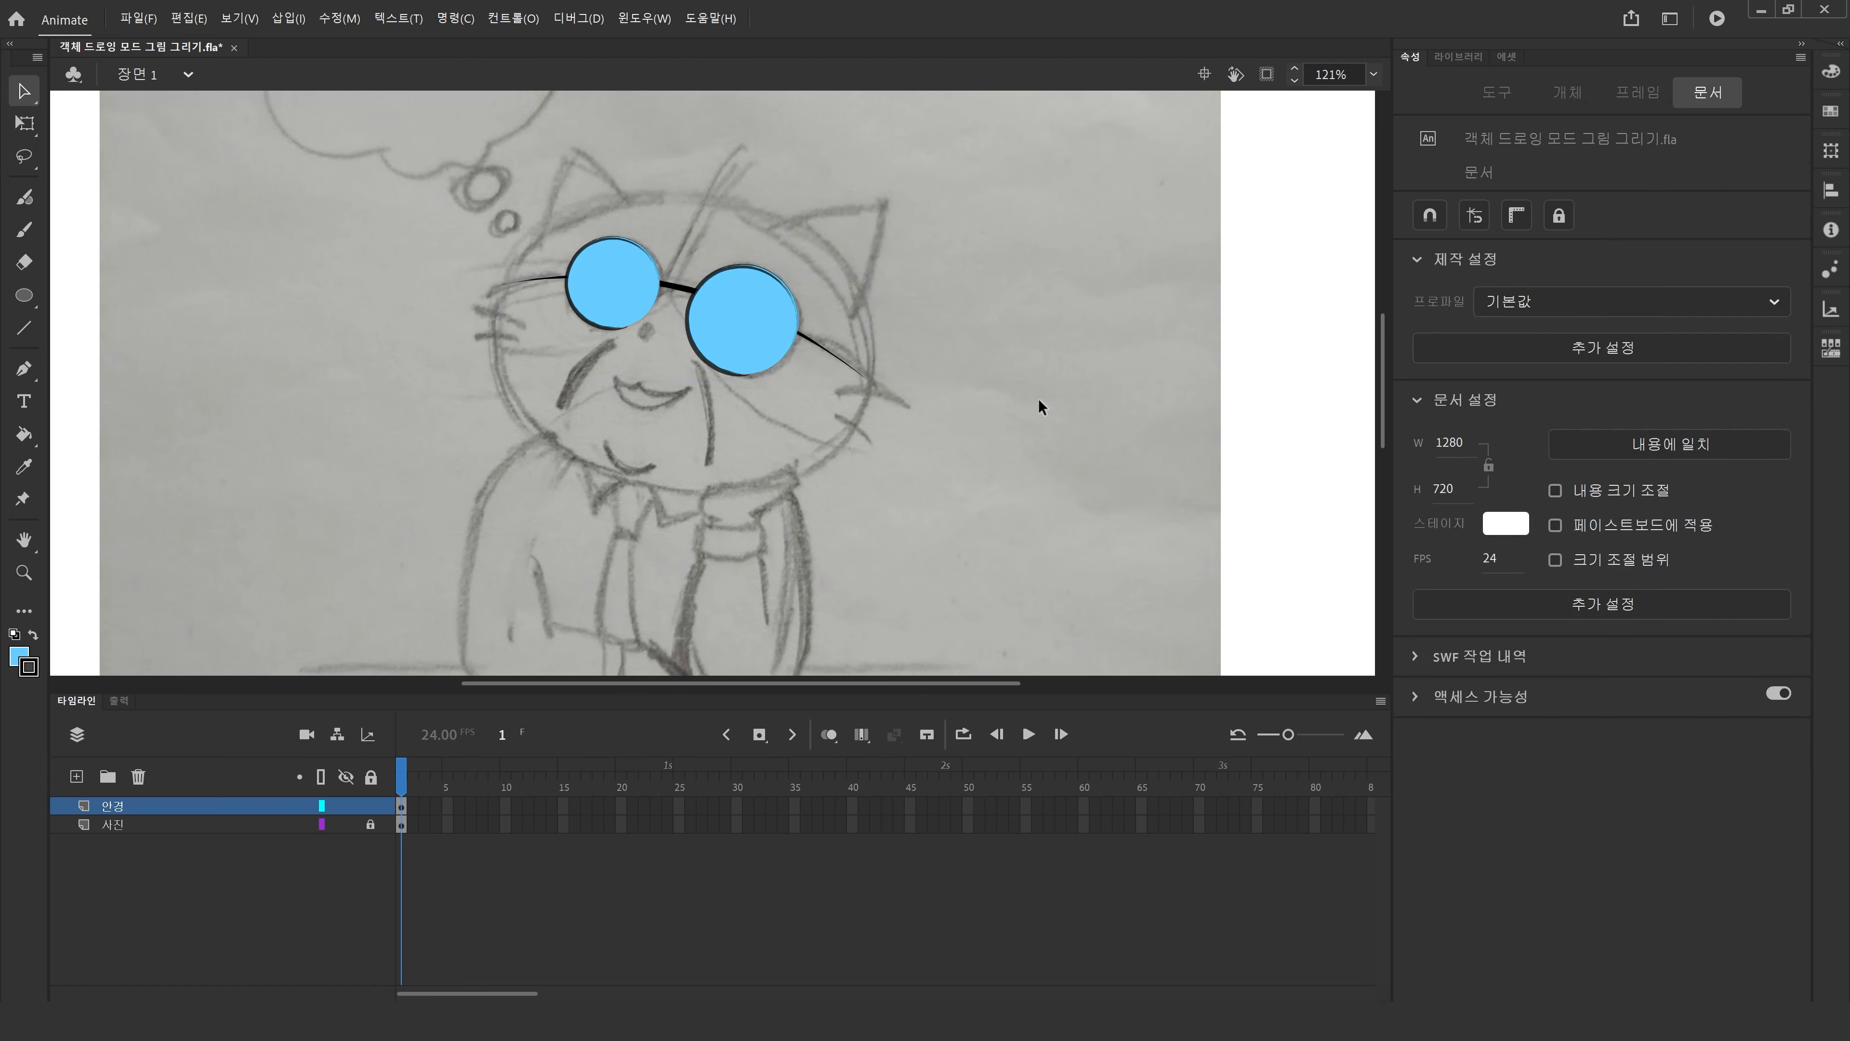
Lock the 안경 (glasses) layer.
mouse_move(1090, 512)
left_mouse_down()
mouse_move(400, 129)
mouse_move(364, 135)
left_mouse_up()
left_click(192, 279)
left_click(369, 804)
Add a new layer above the 사진 photo layer and name it 얼굴.
left_click(135, 824)
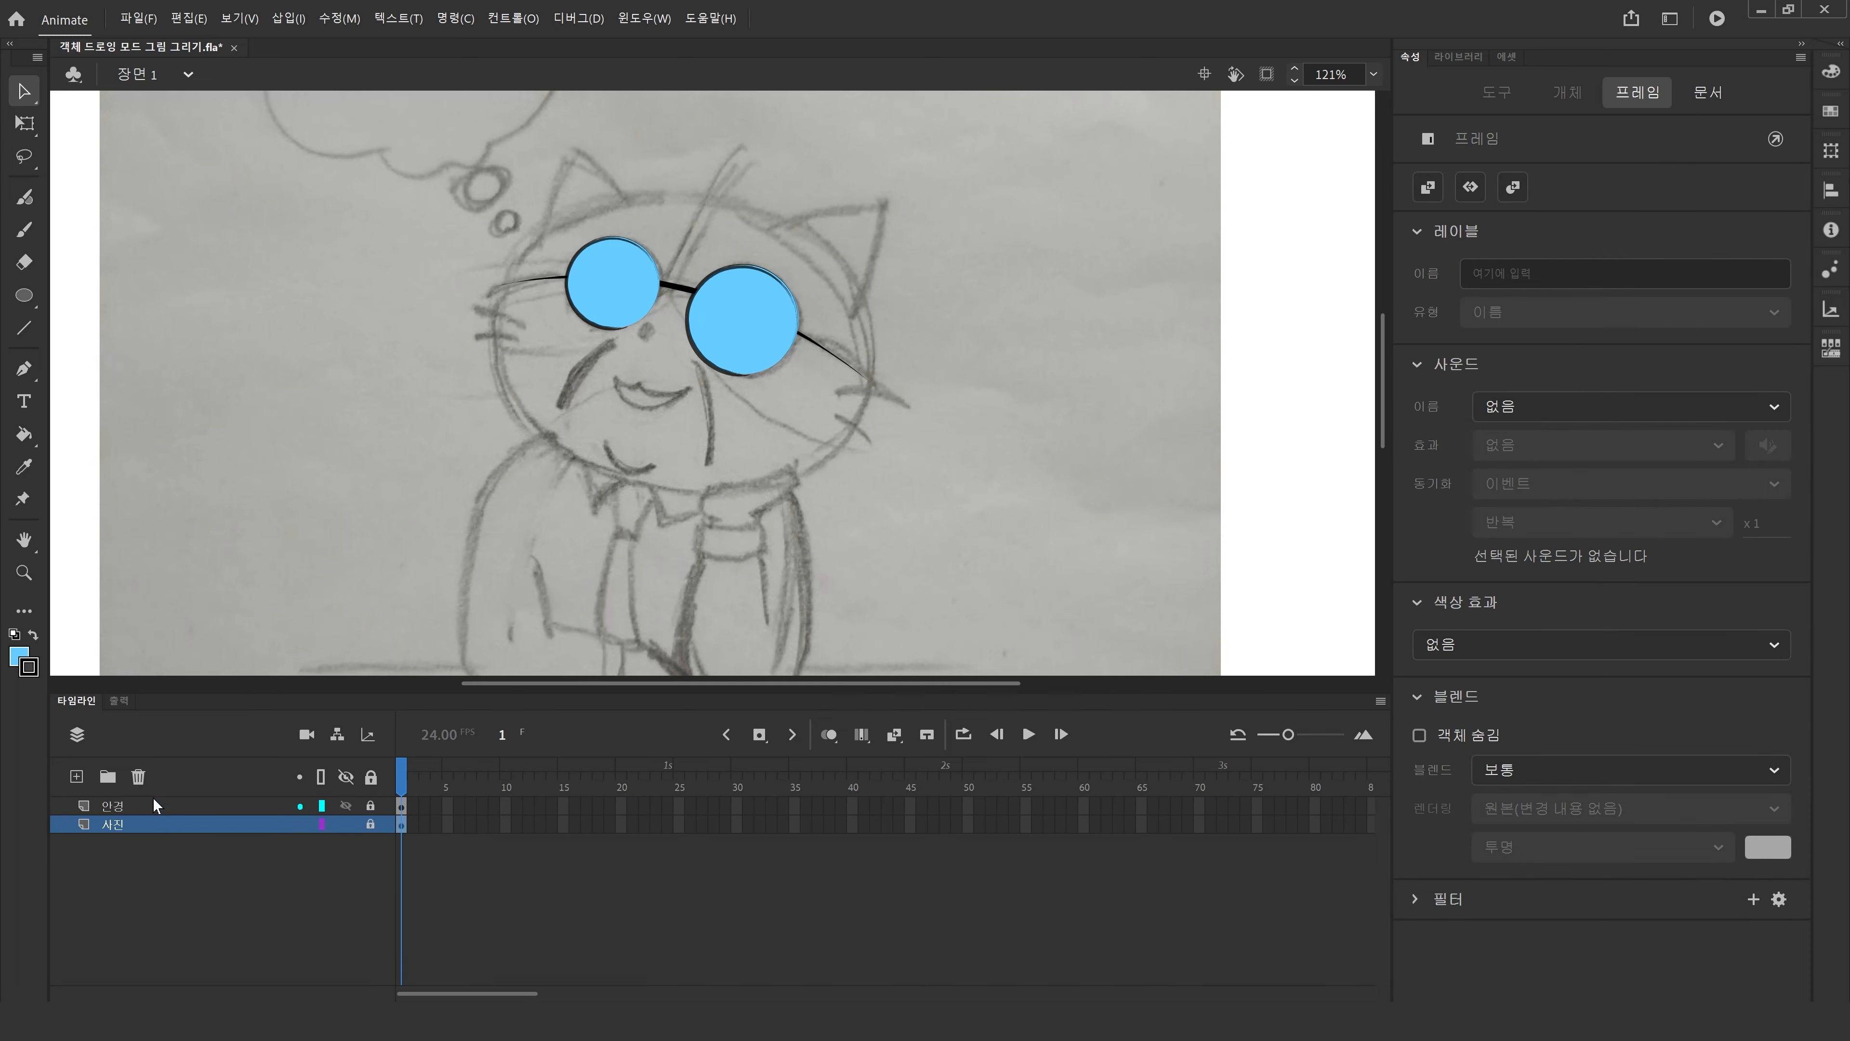
left_click(24, 570)
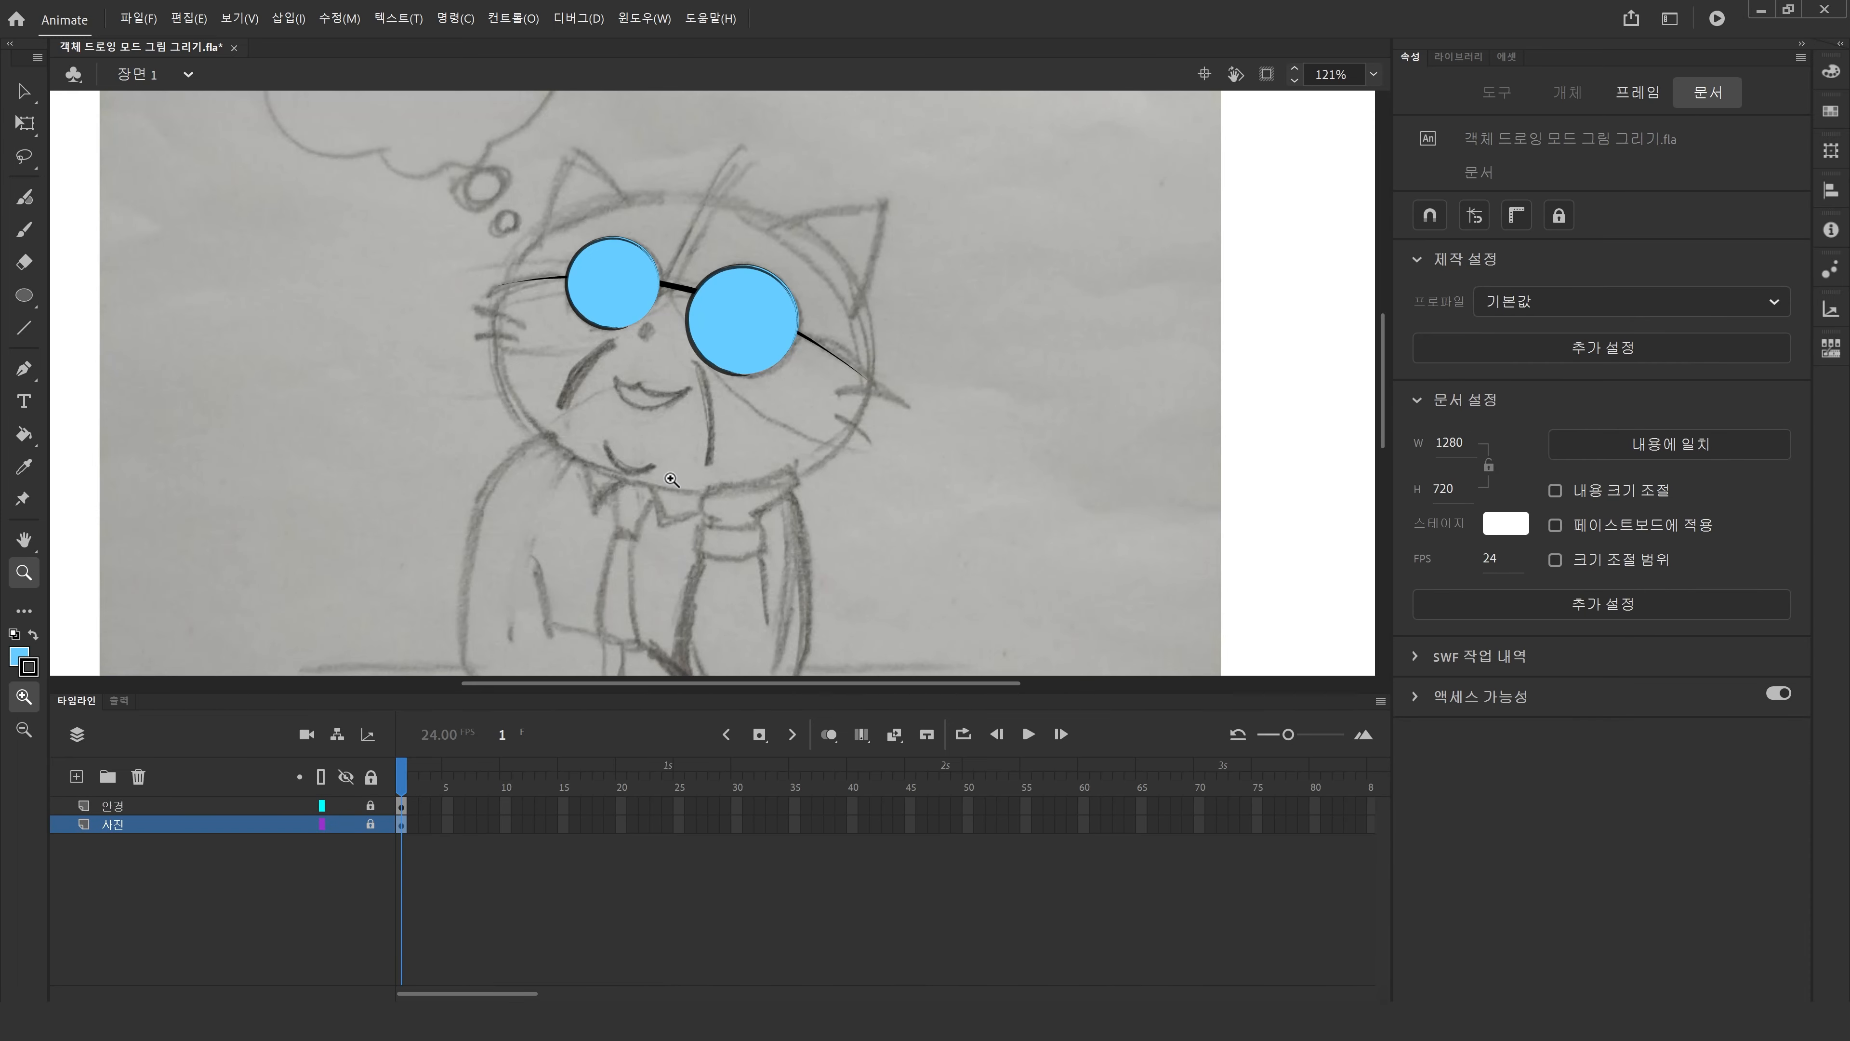
left_click(697, 439, "alt")
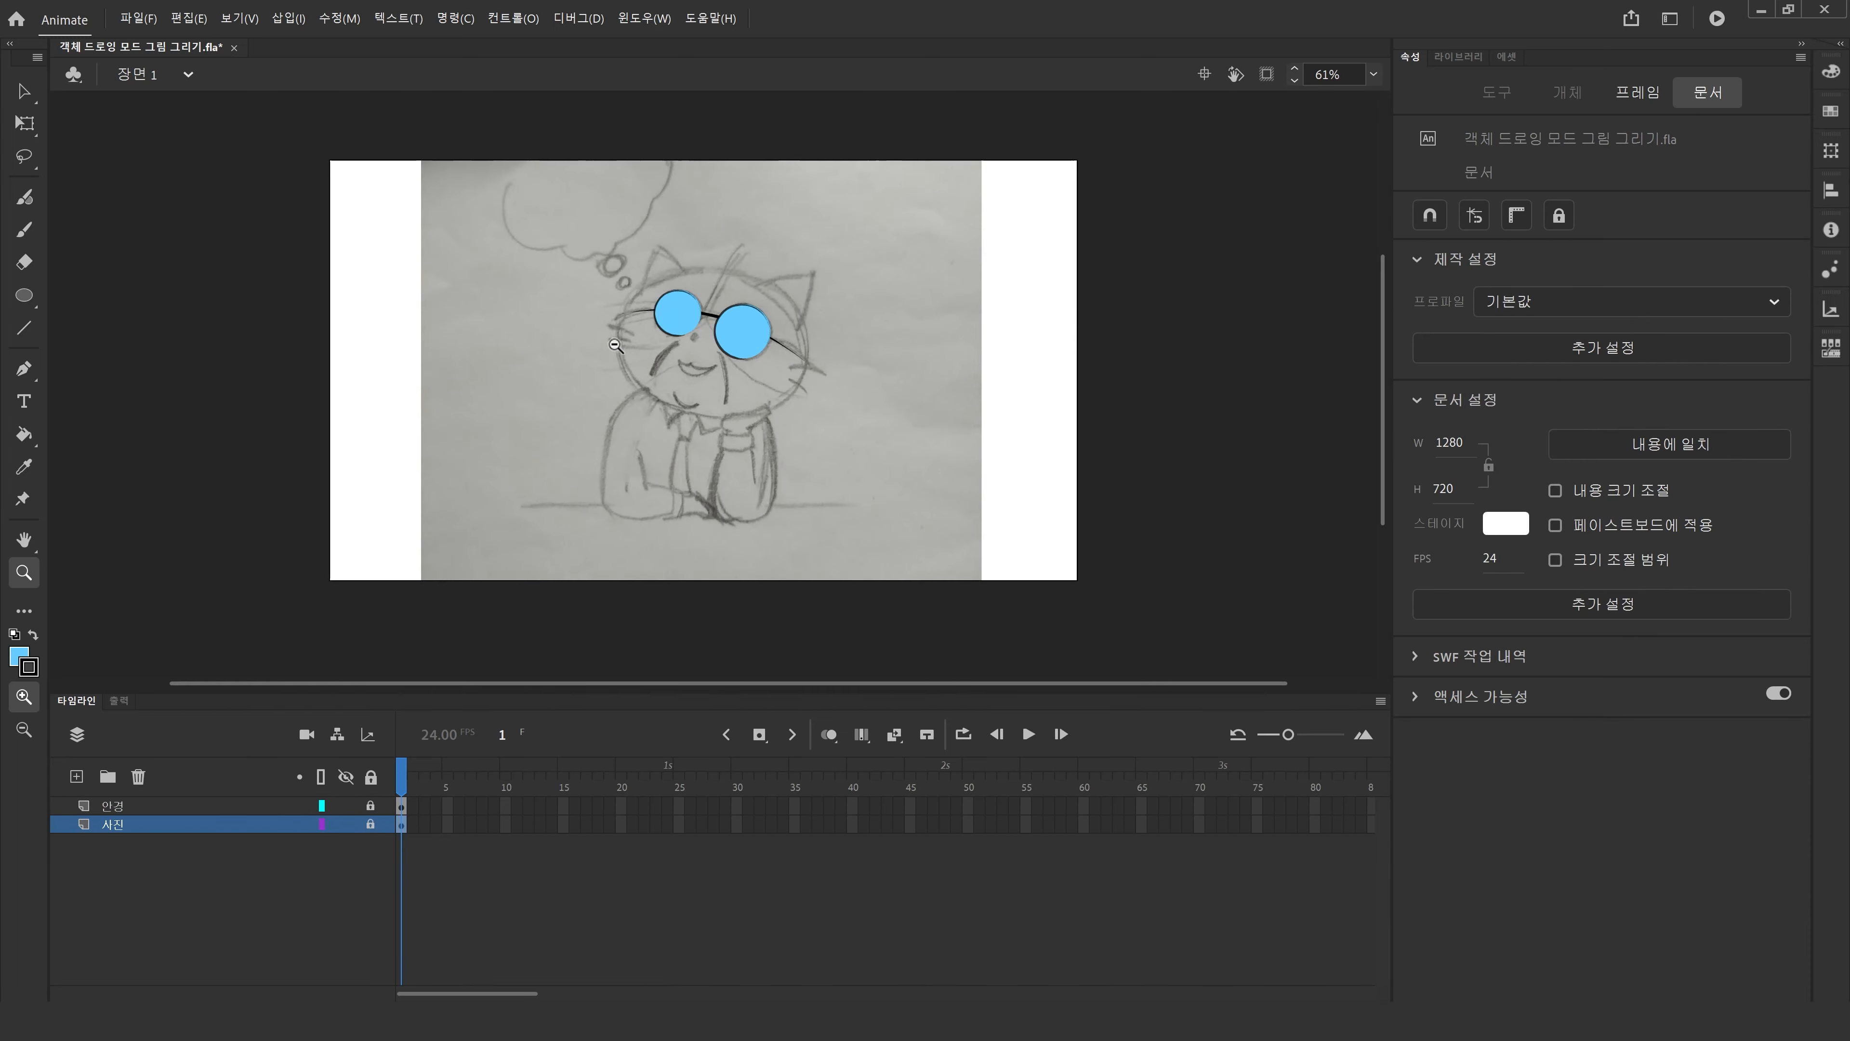
left_click_drag(541, 213, 931, 559)
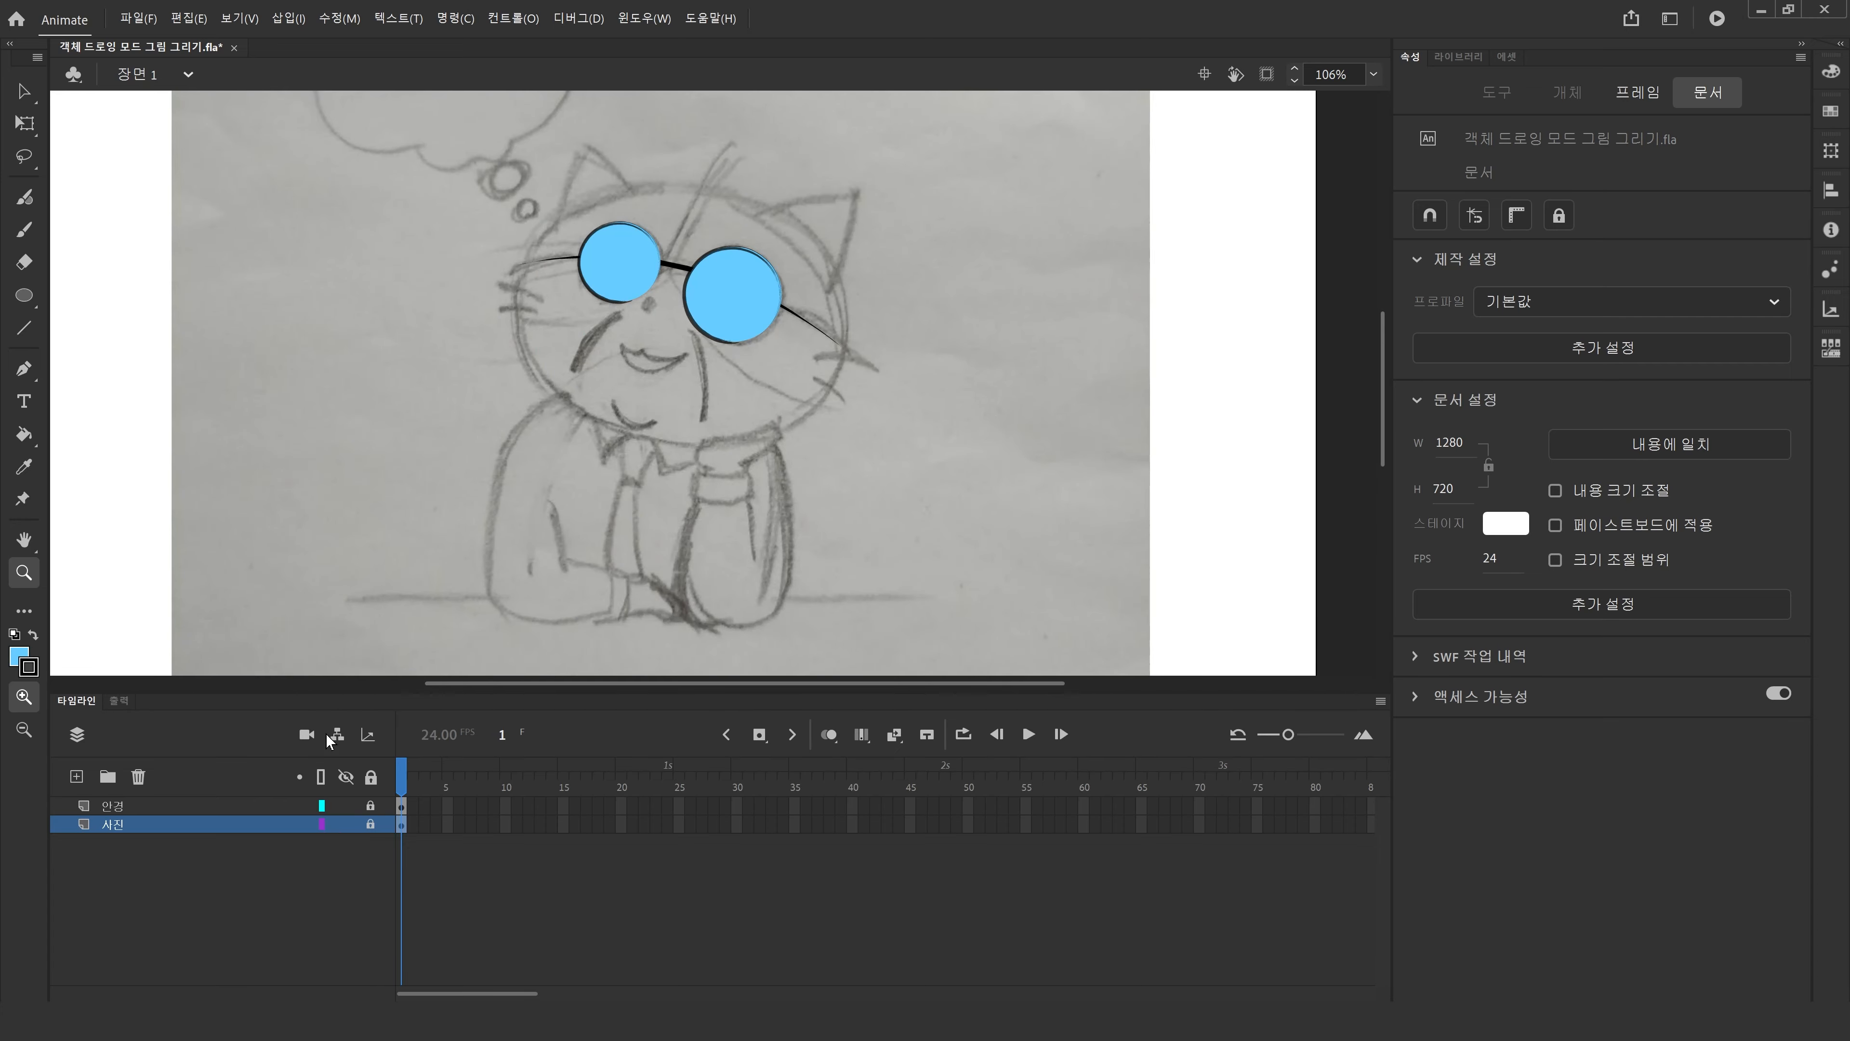
left_click(75, 776)
double_click(120, 824)
type("얼구")
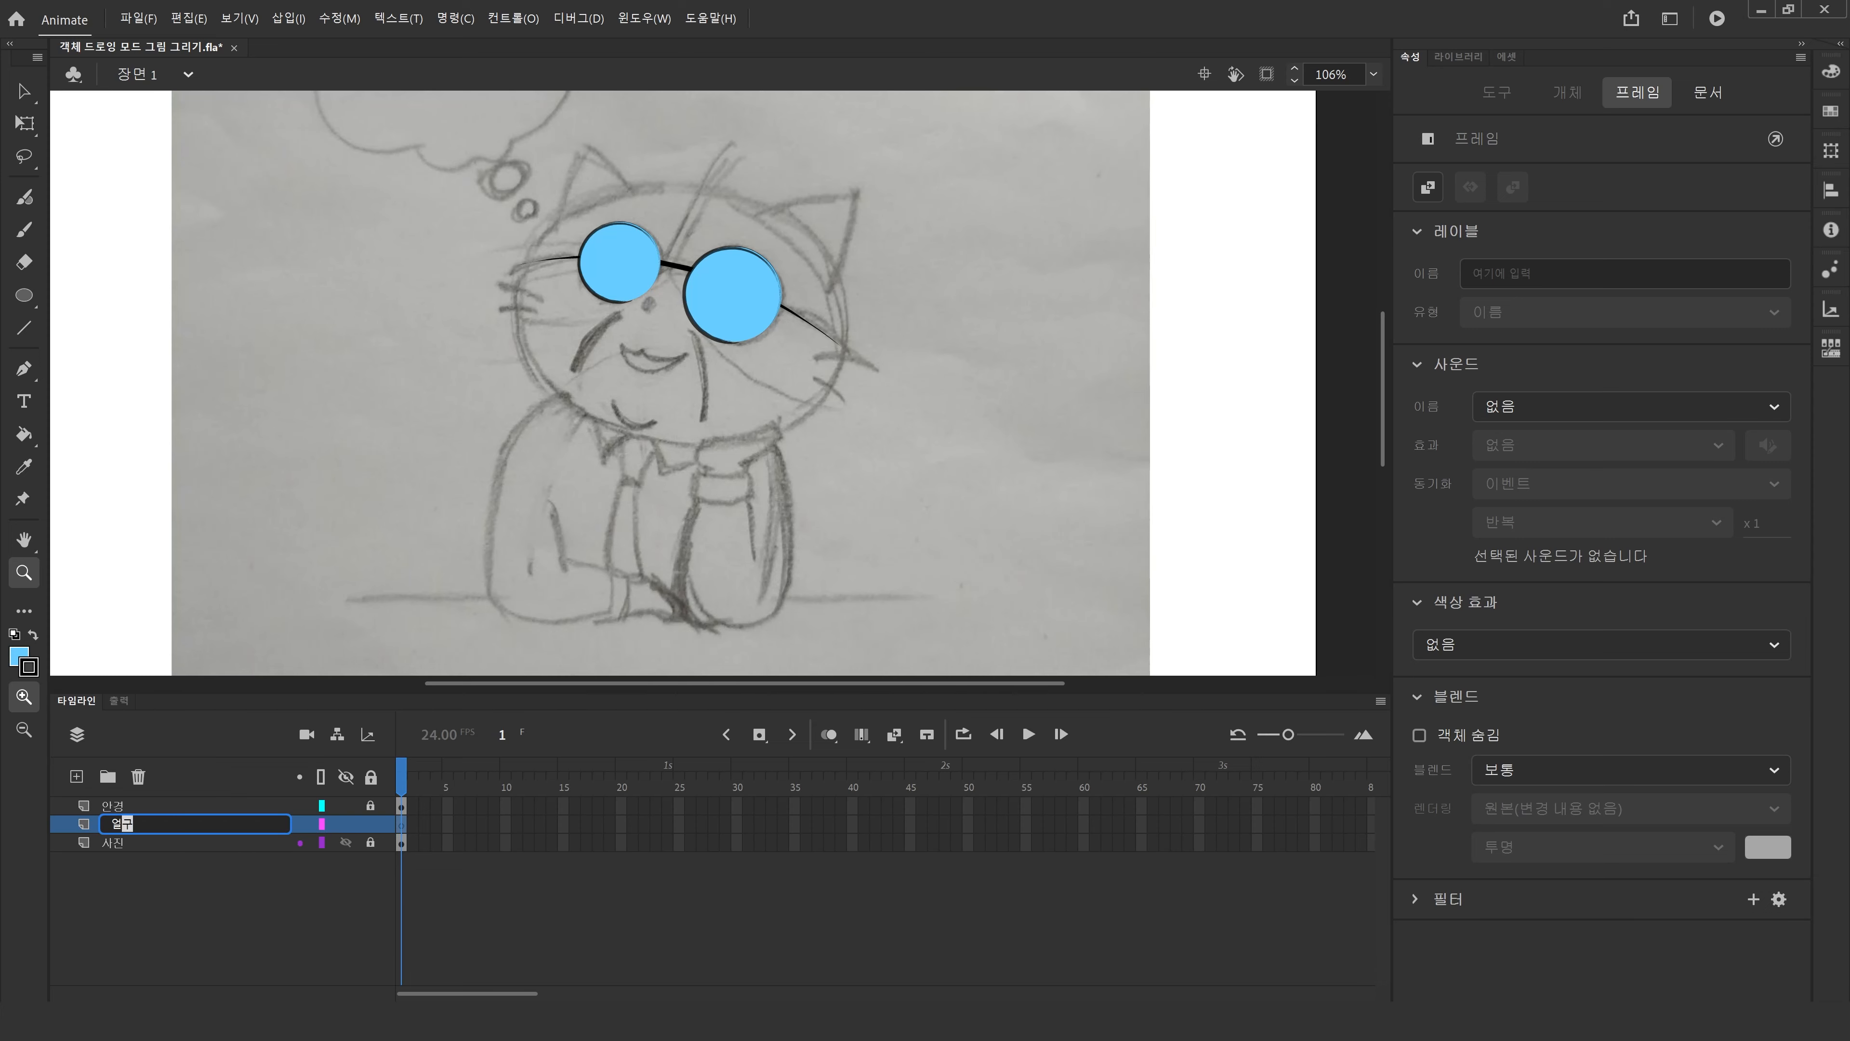
type("ㄹ")
key("Return")
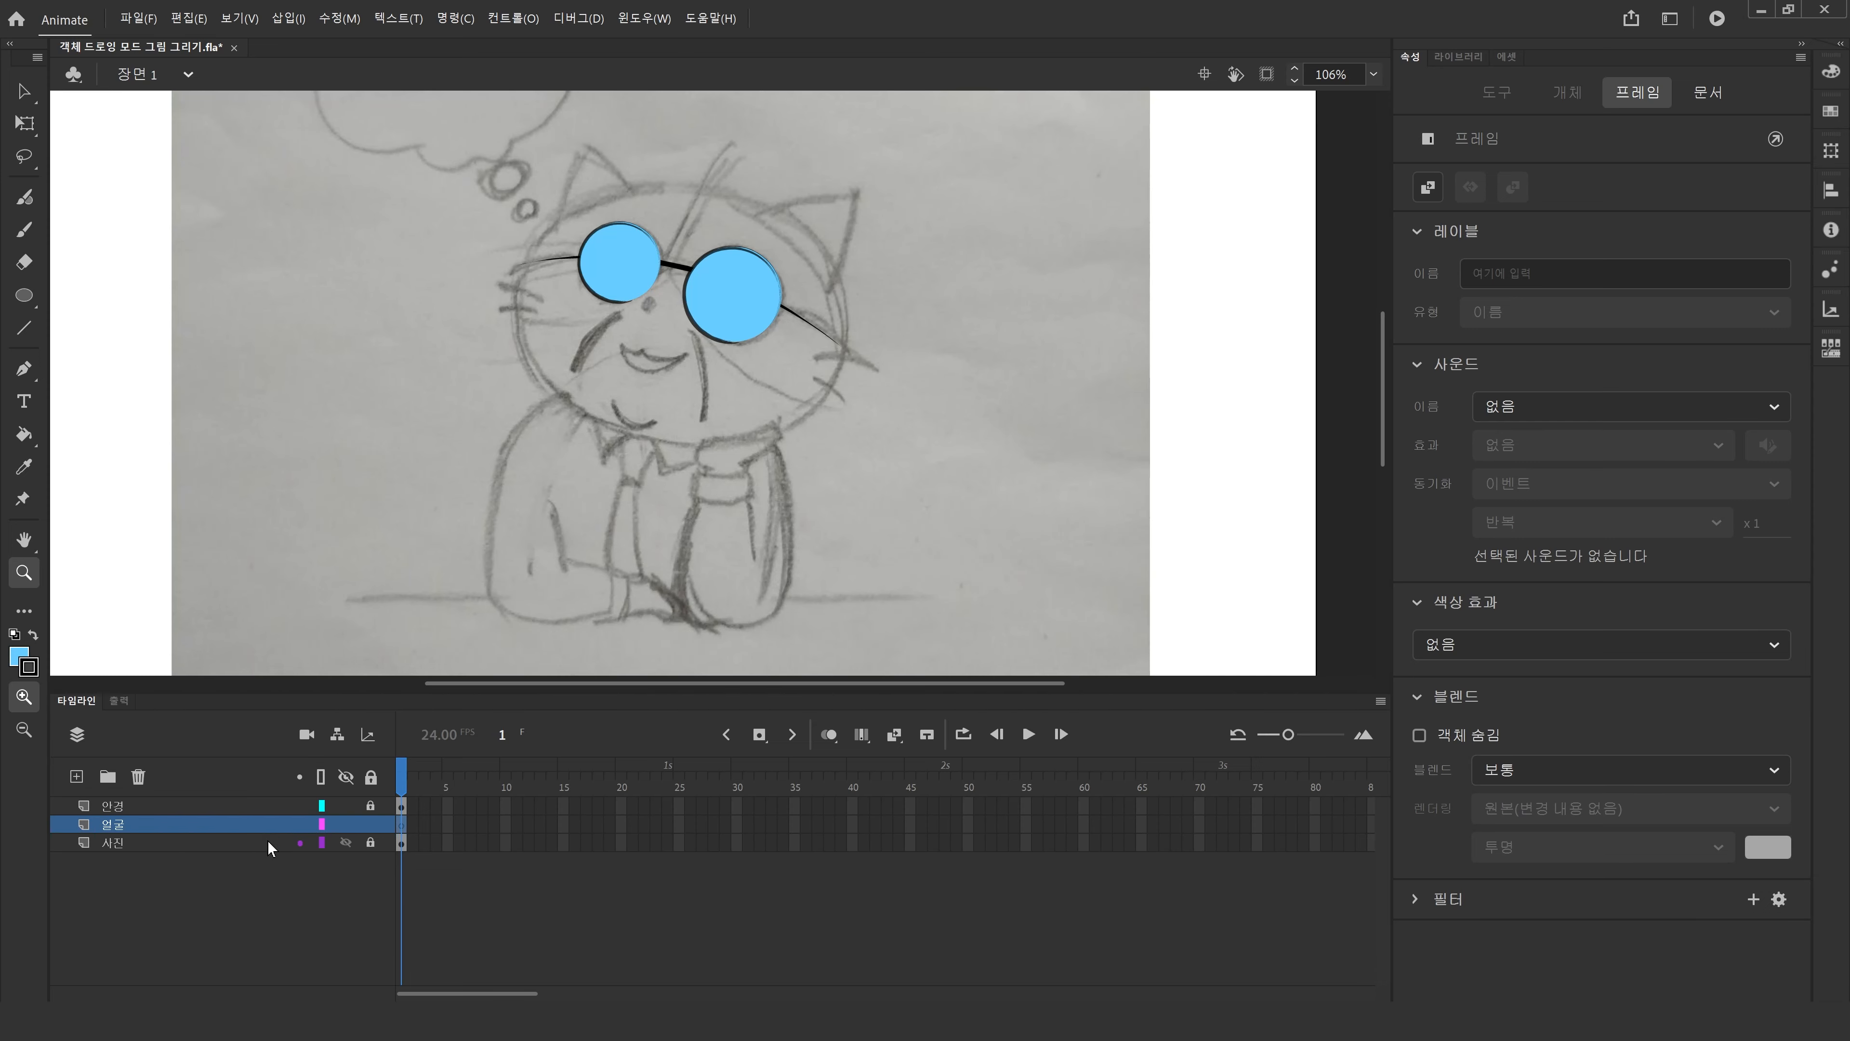
Trace the face outline with a Pen path on the 얼굴 layer, then undo the path.
left_click(24, 295)
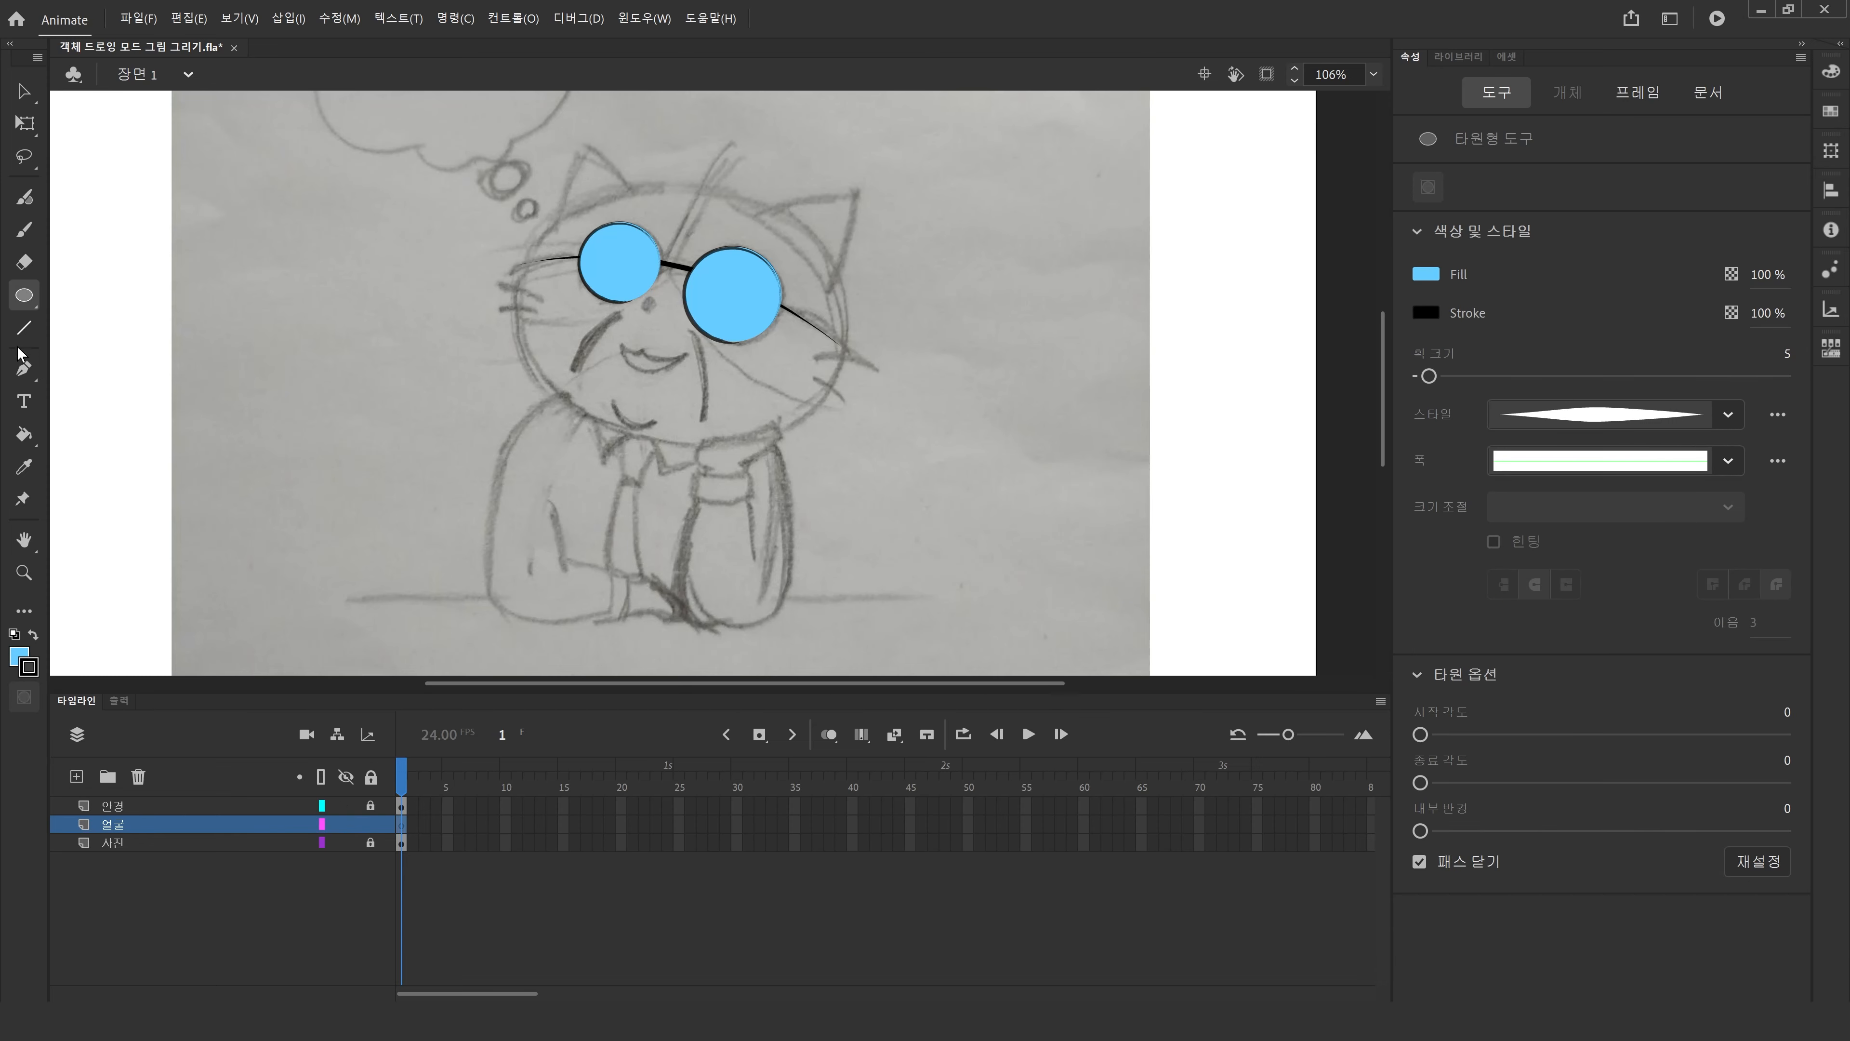
left_click(24, 368)
left_click(706, 189)
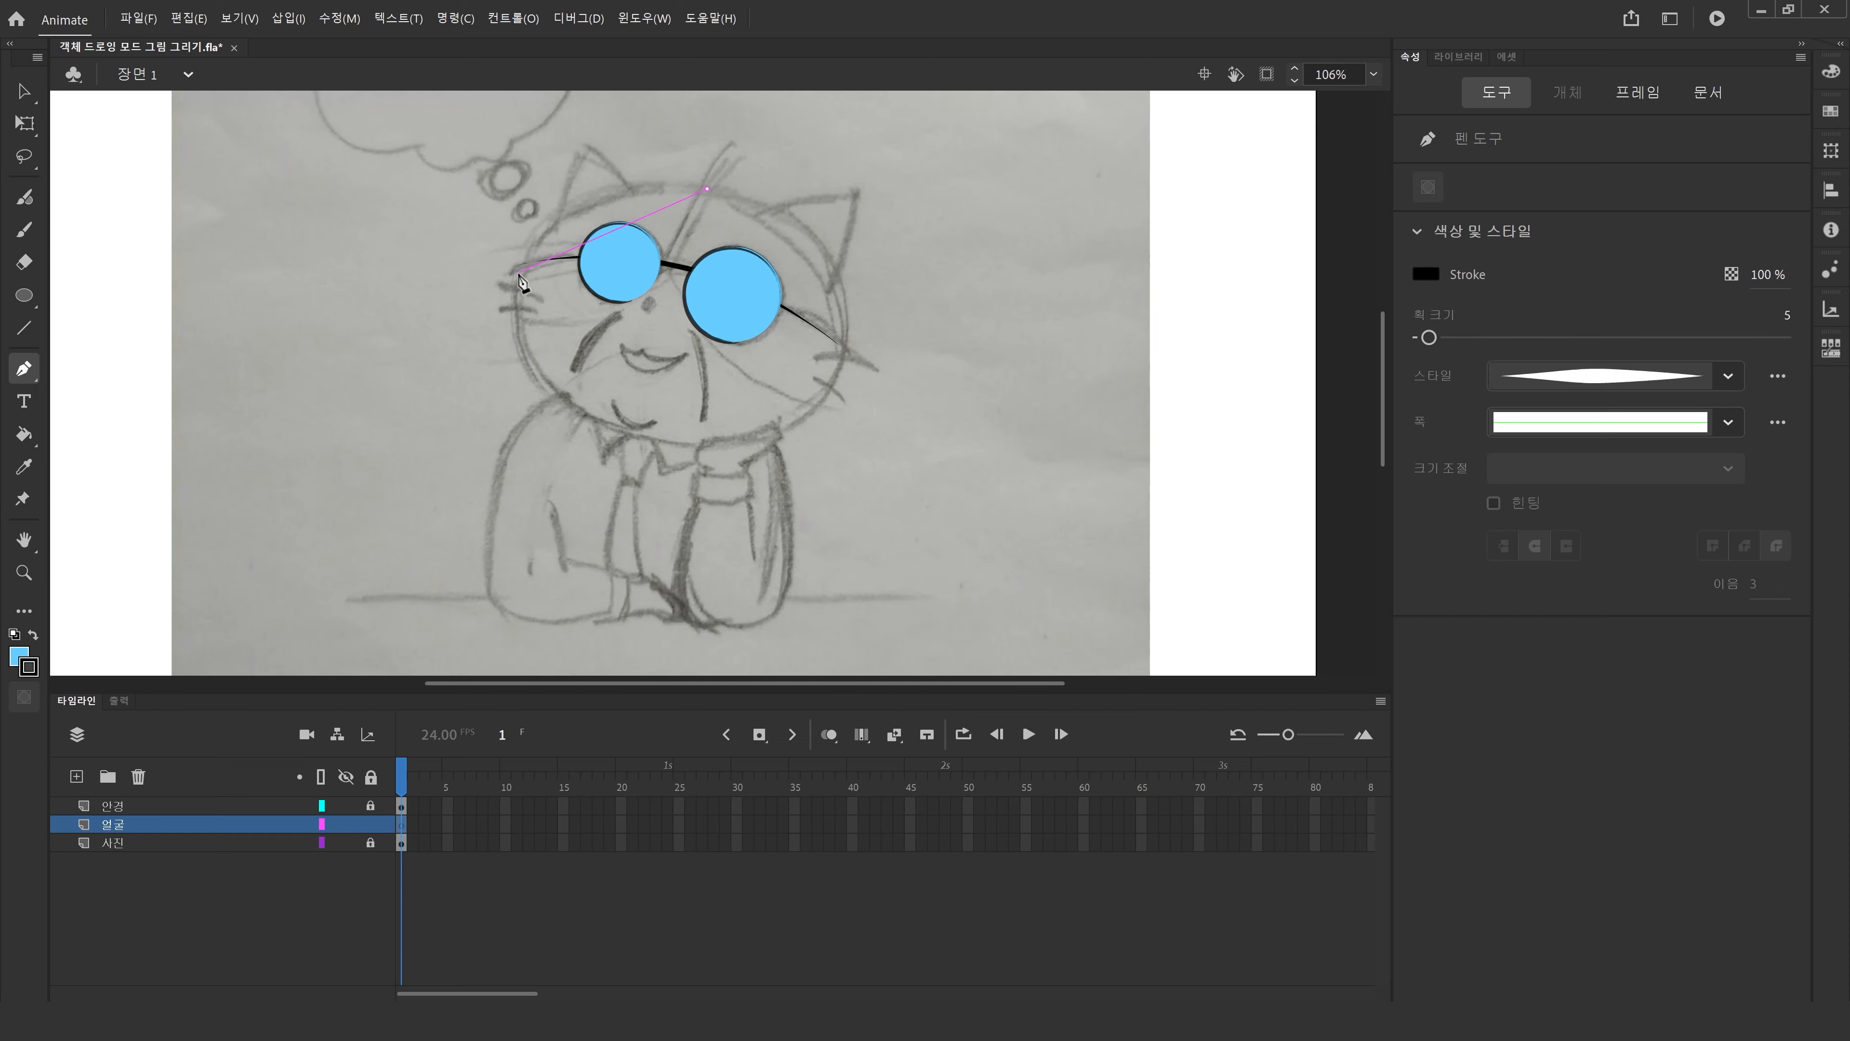
left_click_drag(518, 286, 494, 406)
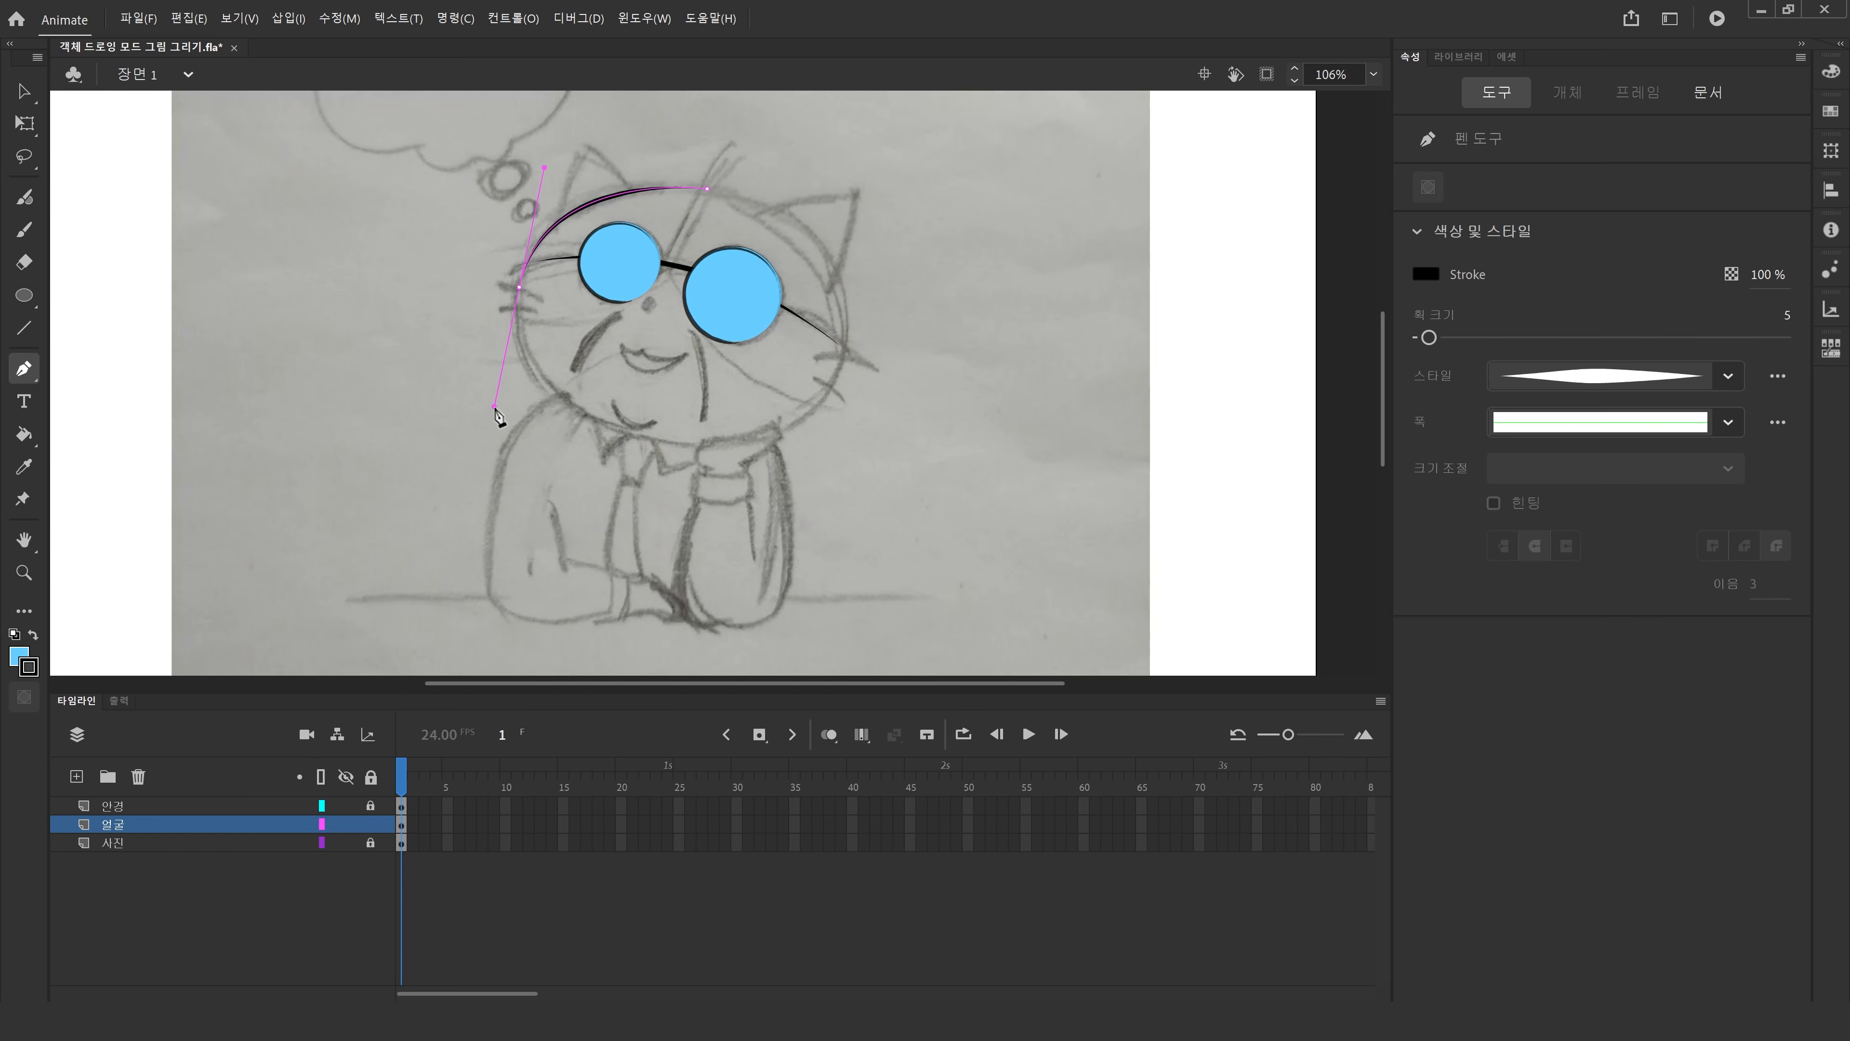
left_click_drag(631, 435, 712, 447)
left_click_drag(841, 356, 844, 279)
key("Escape")
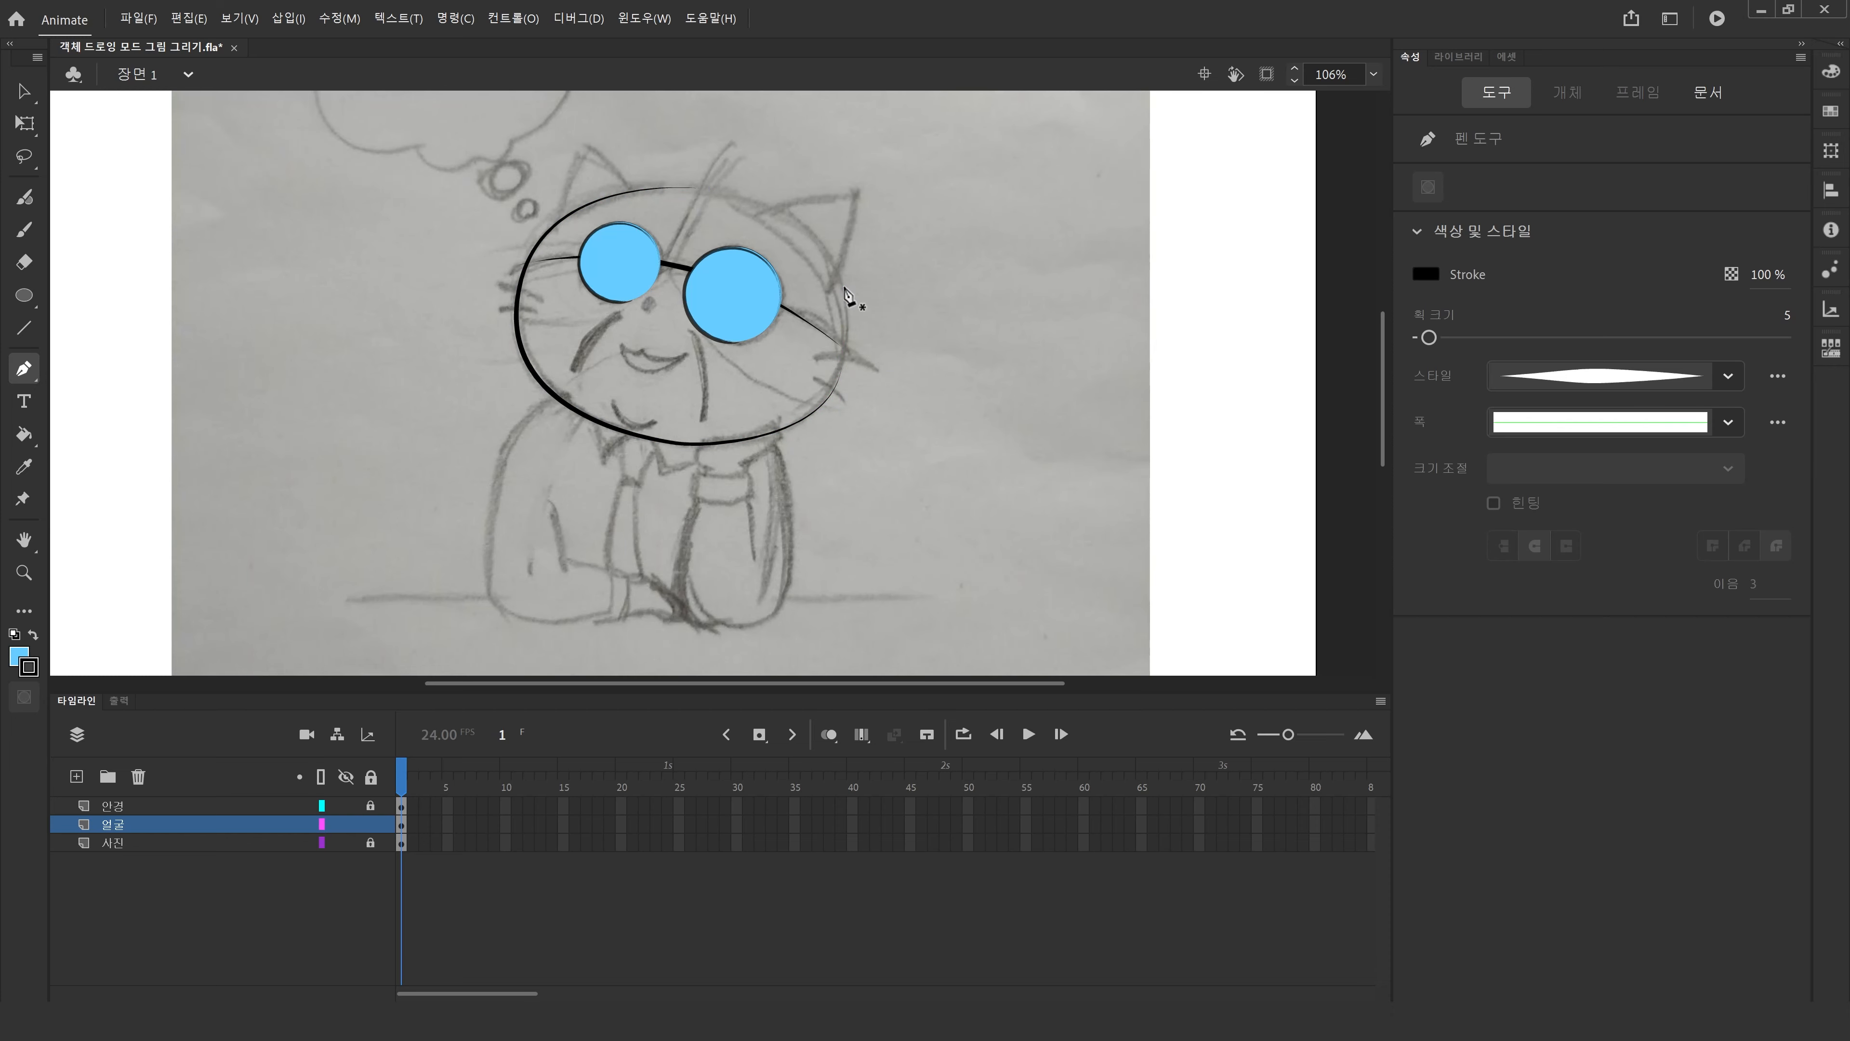
key("ctrl+z")
key("ctrl+z")
key("ctrl+z")
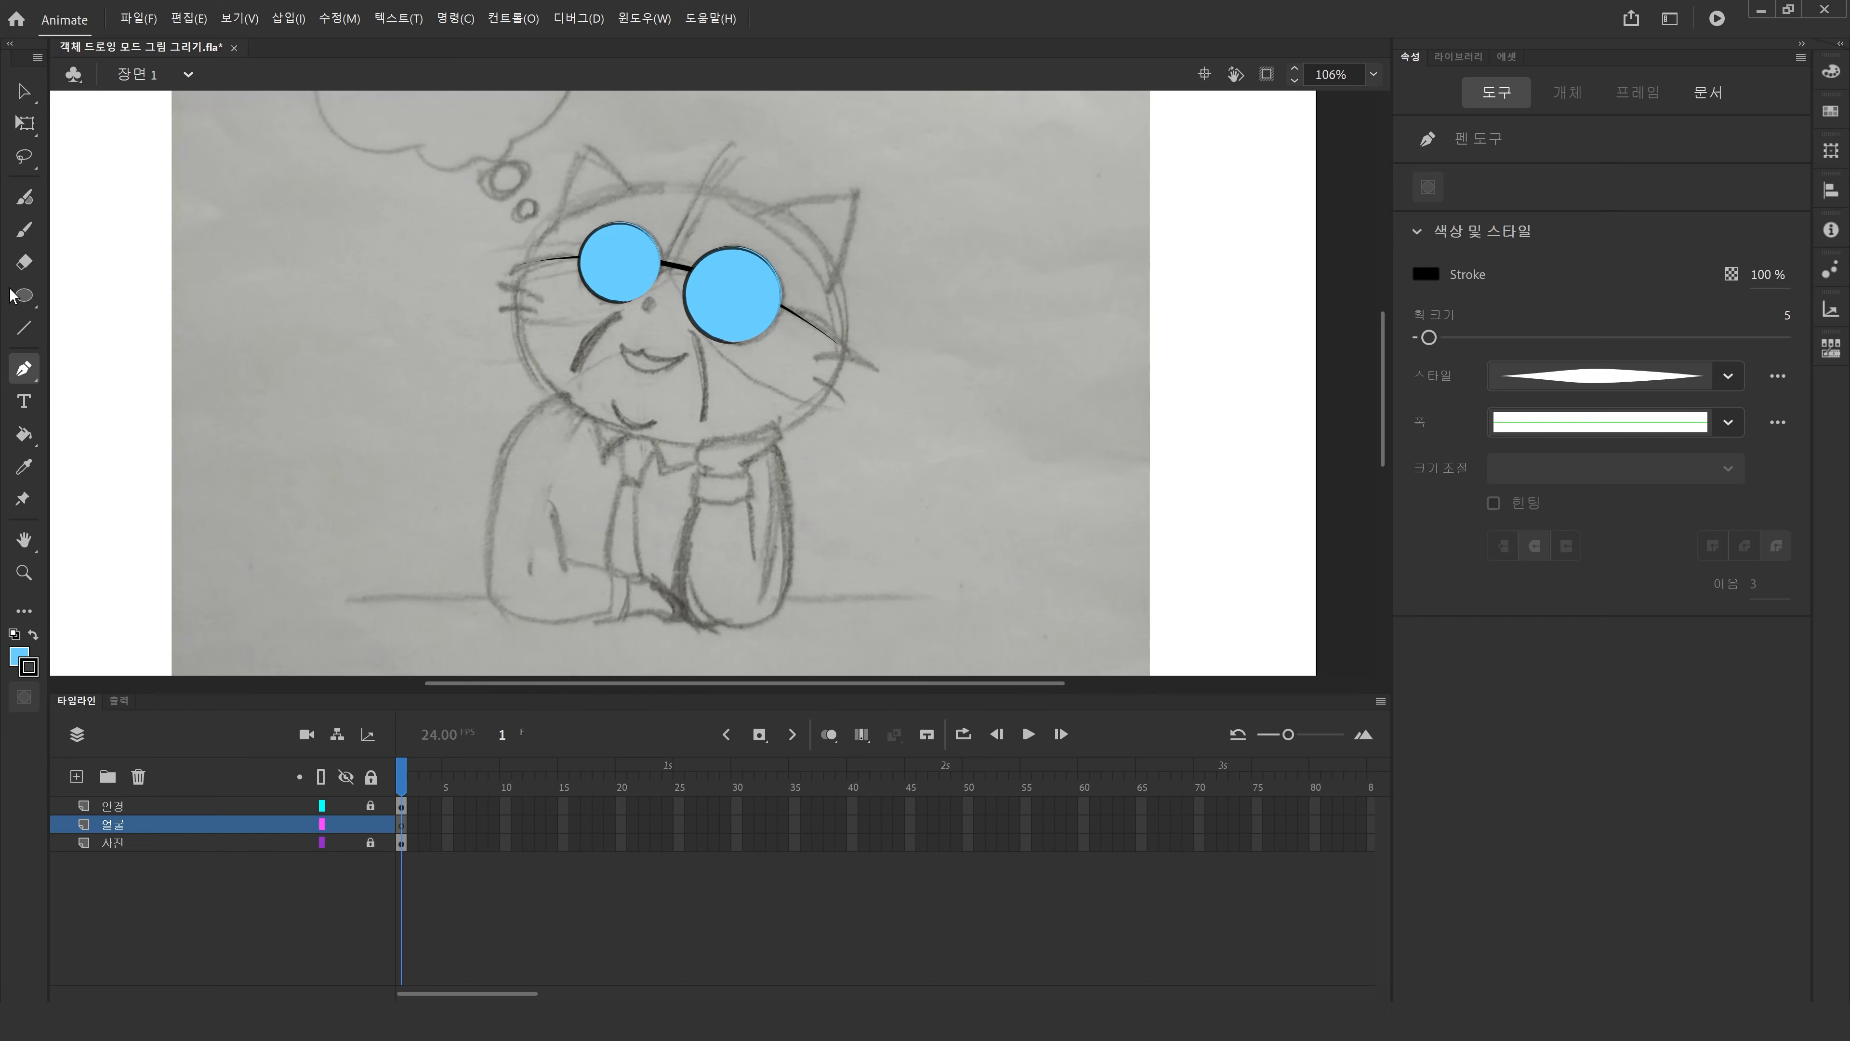
Draw an ellipse about 340 by 263 px over the cat's head and remove its fill.
left_click(24, 296)
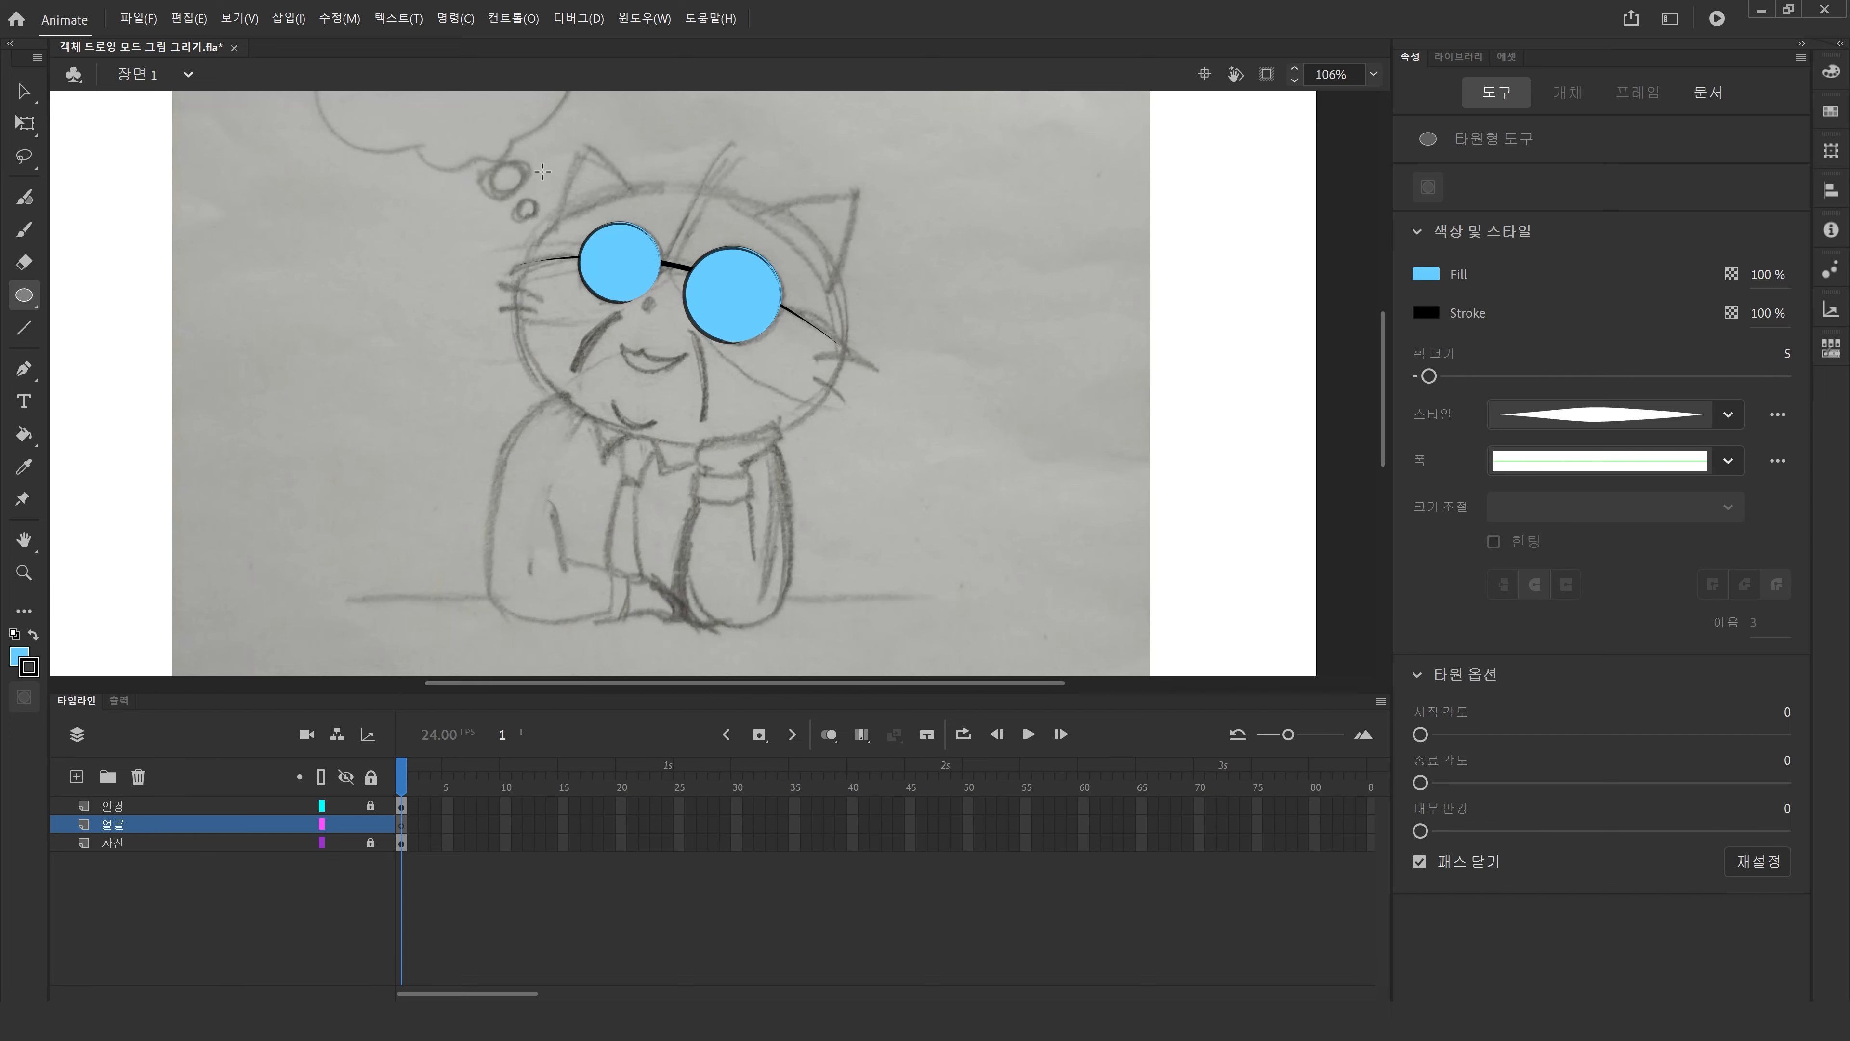
left_click_drag(519, 158, 868, 427)
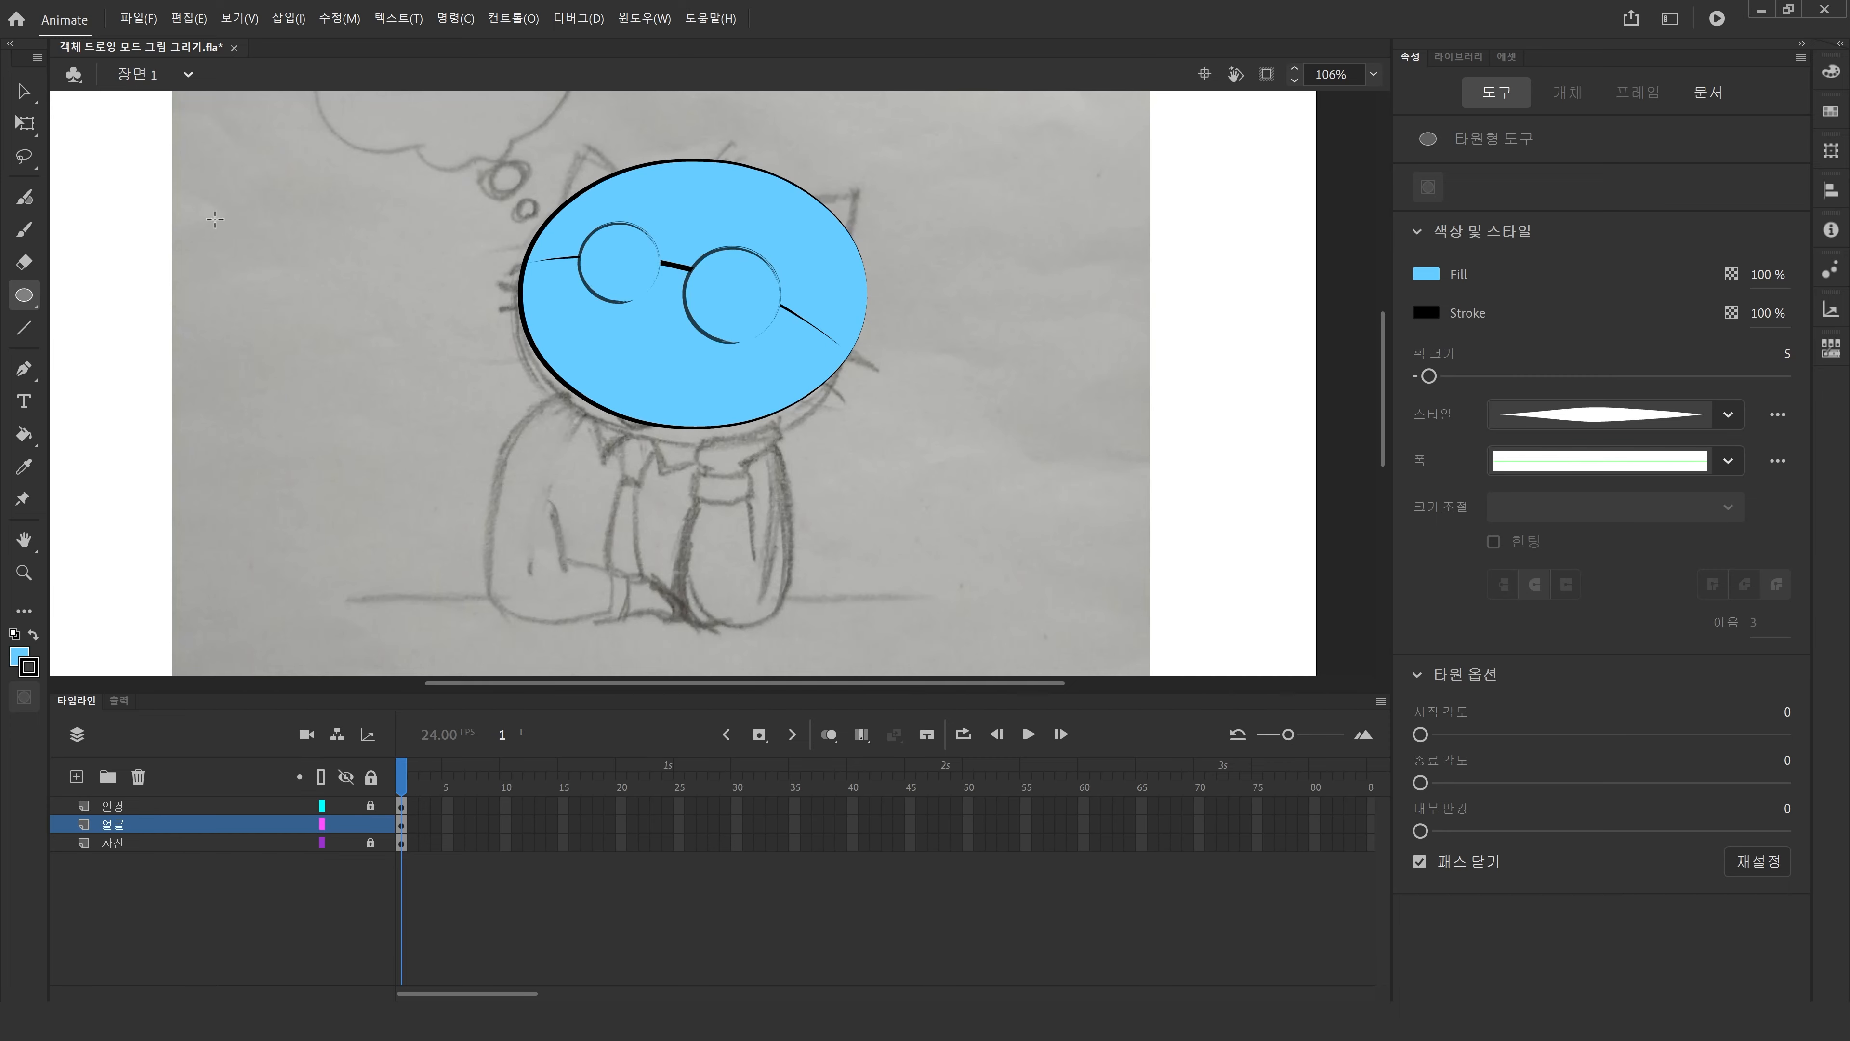
left_click(25, 92)
left_click_drag(674, 386, 705, 404)
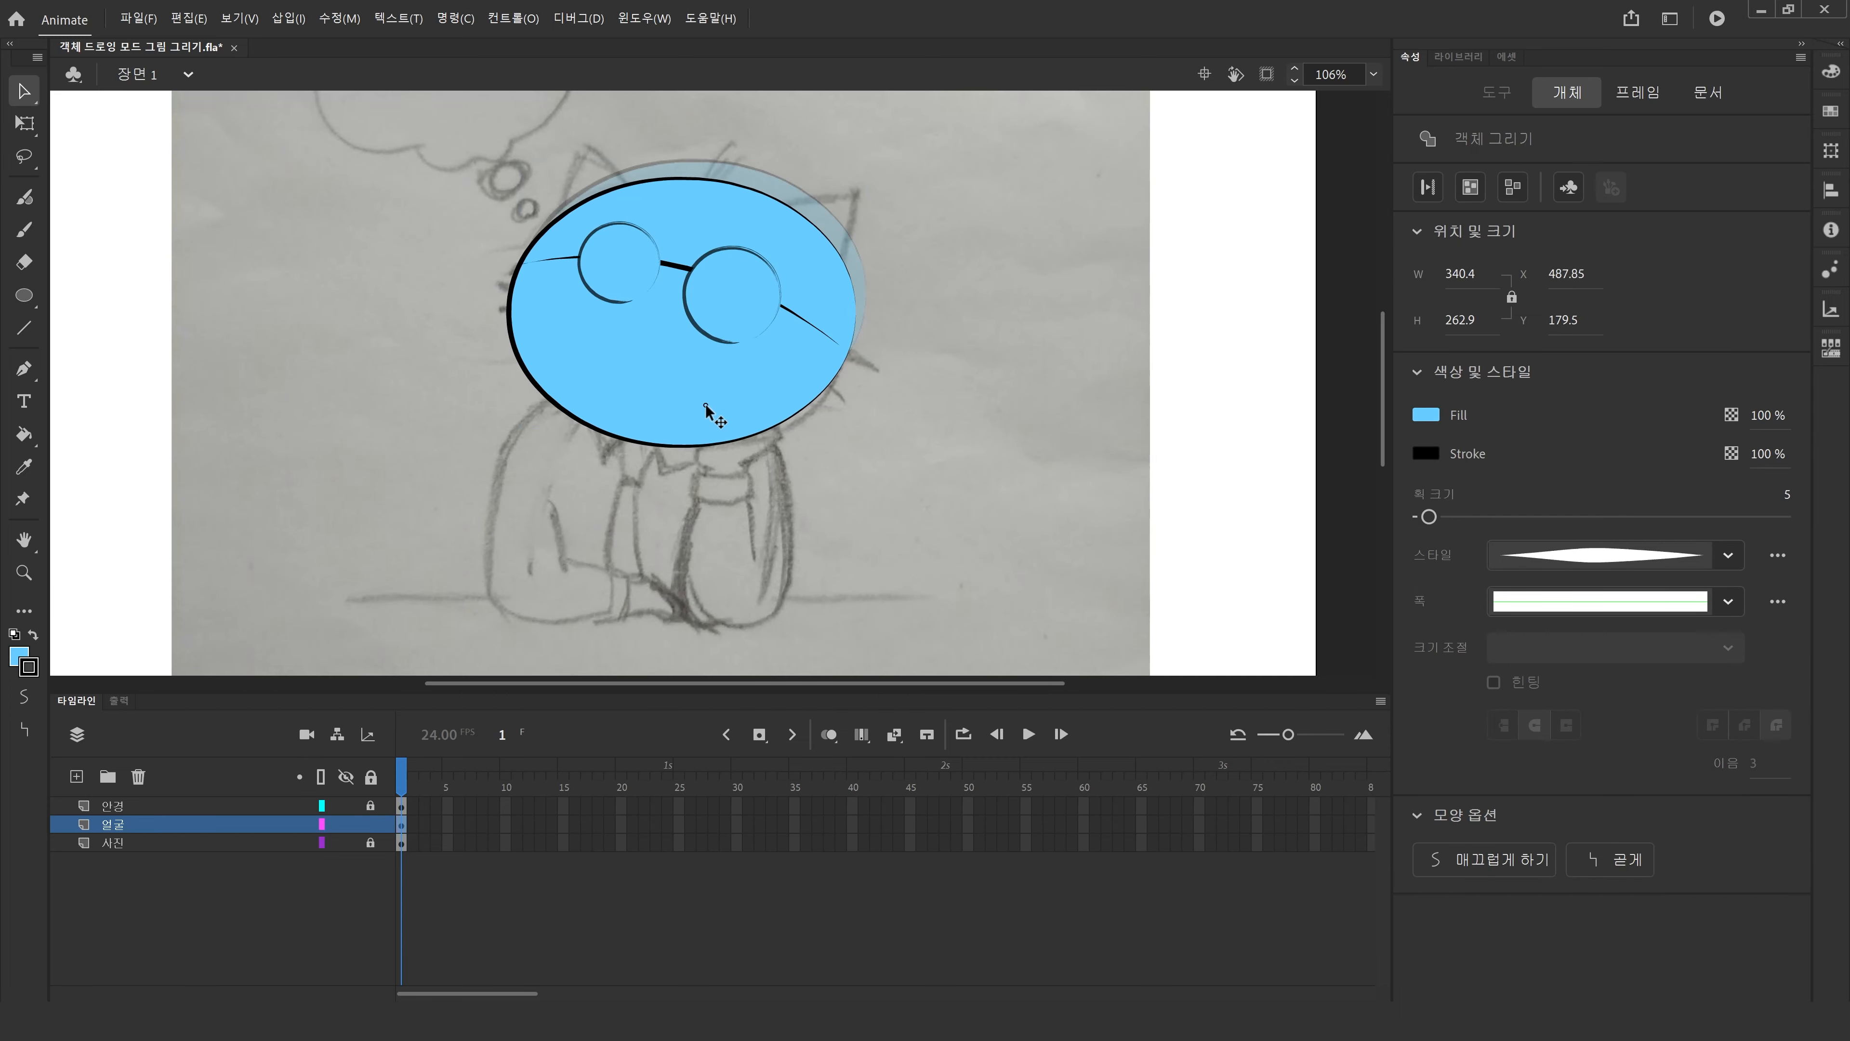
left_click(19, 656)
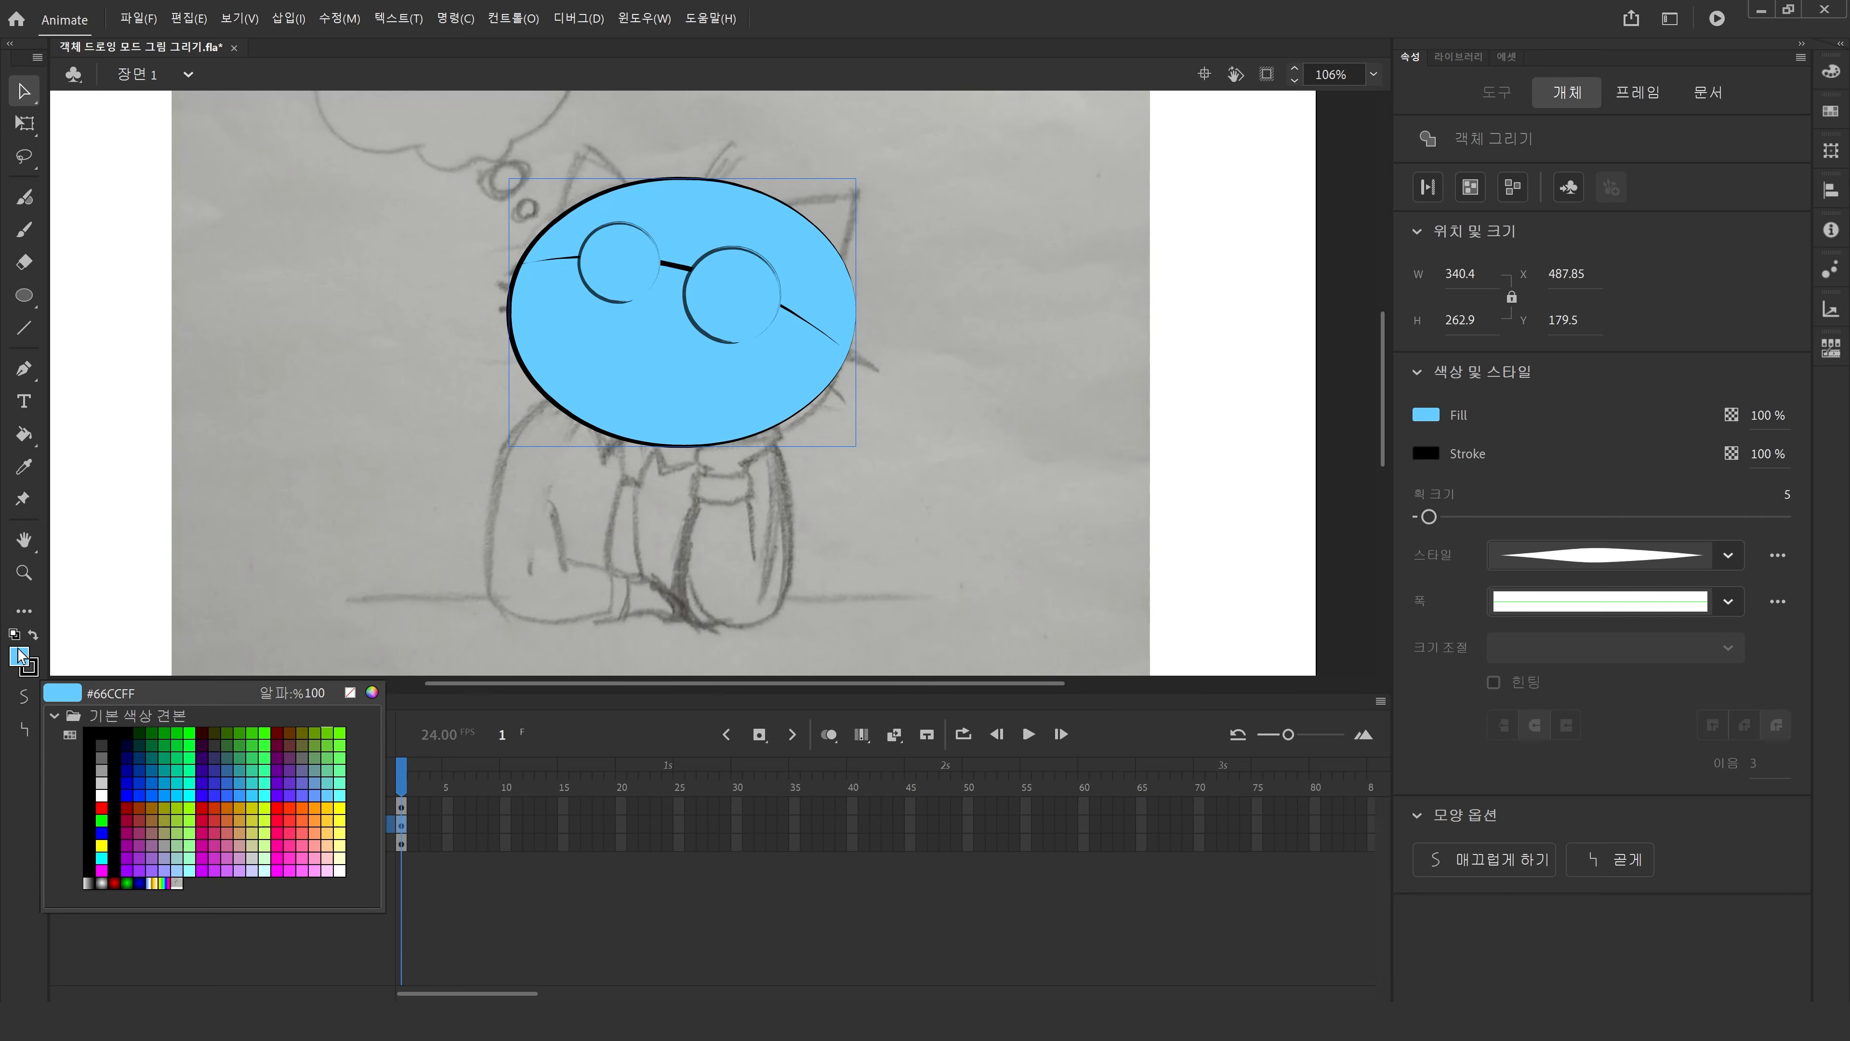
left_click(355, 691)
Rotate, nudge and reshape the head ellipse with Free Transform to fit the sketched head outline.
key("q")
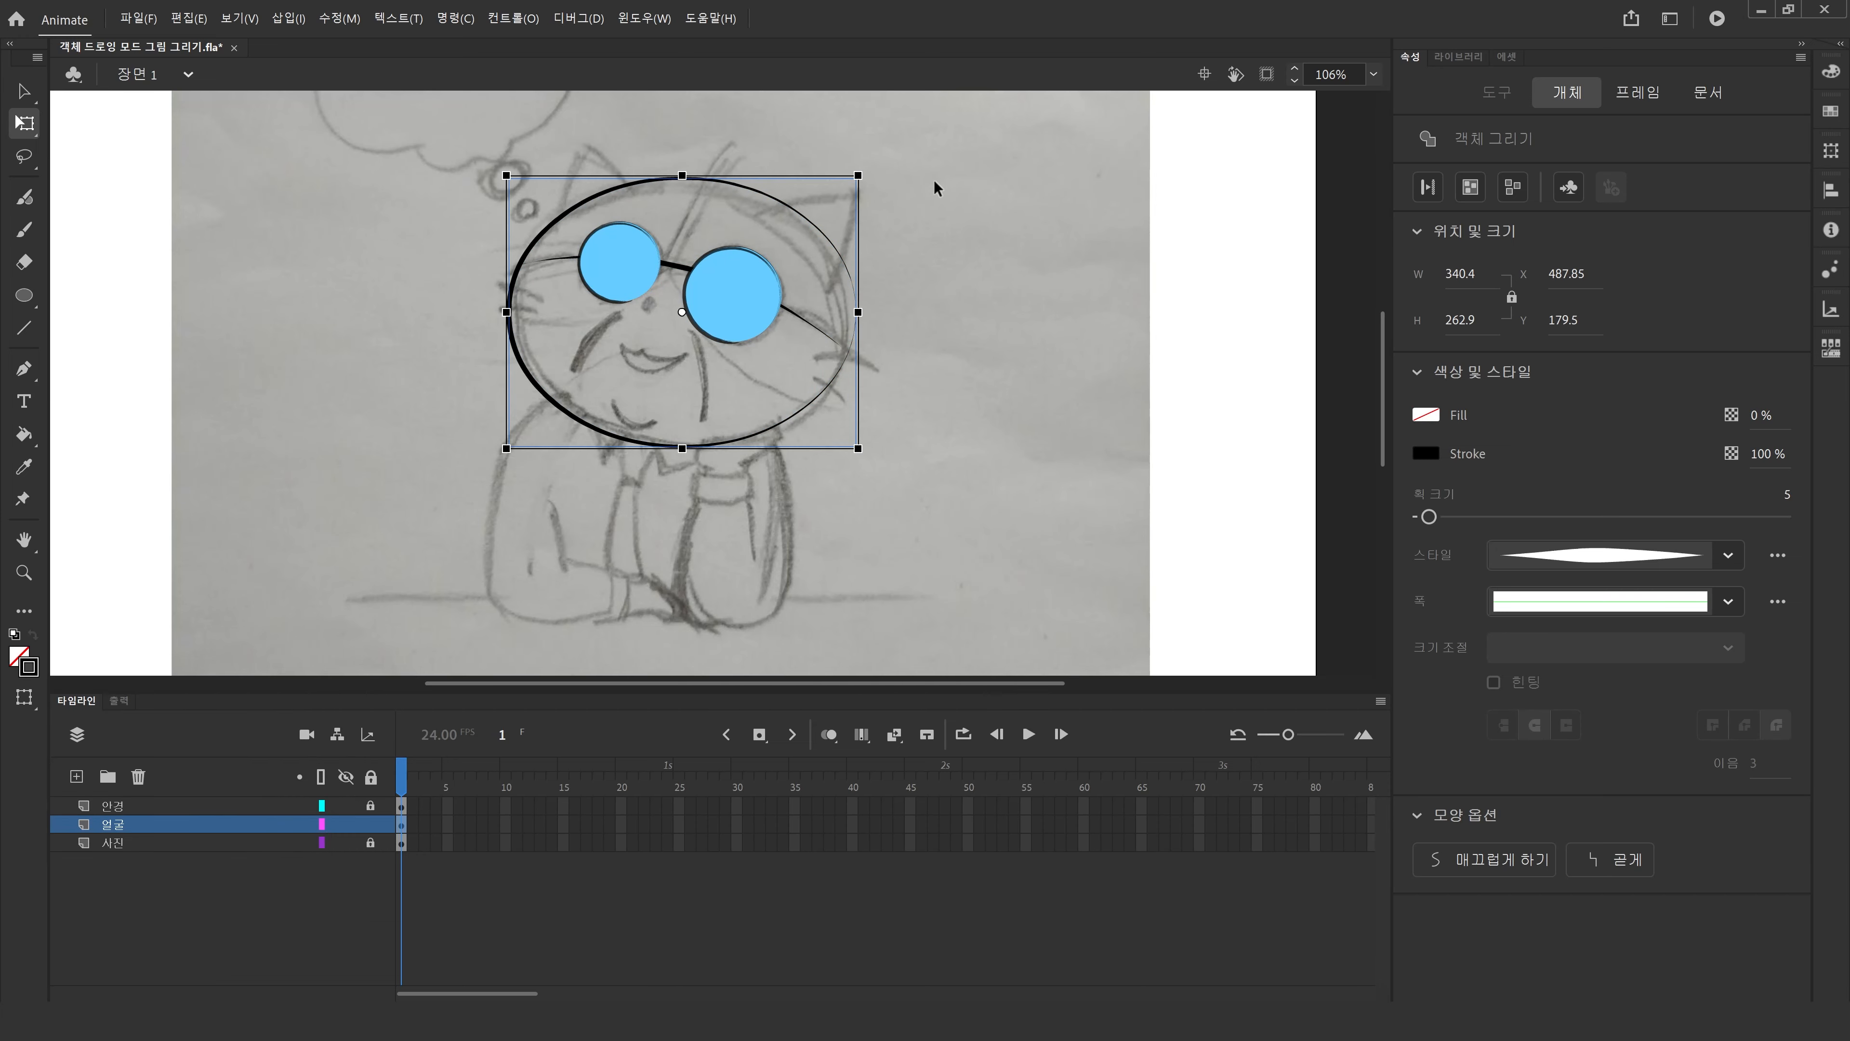
left_click_drag(880, 186, 880, 232)
key("Left")
key("Left")
key("Left")
key("Down")
key("Down")
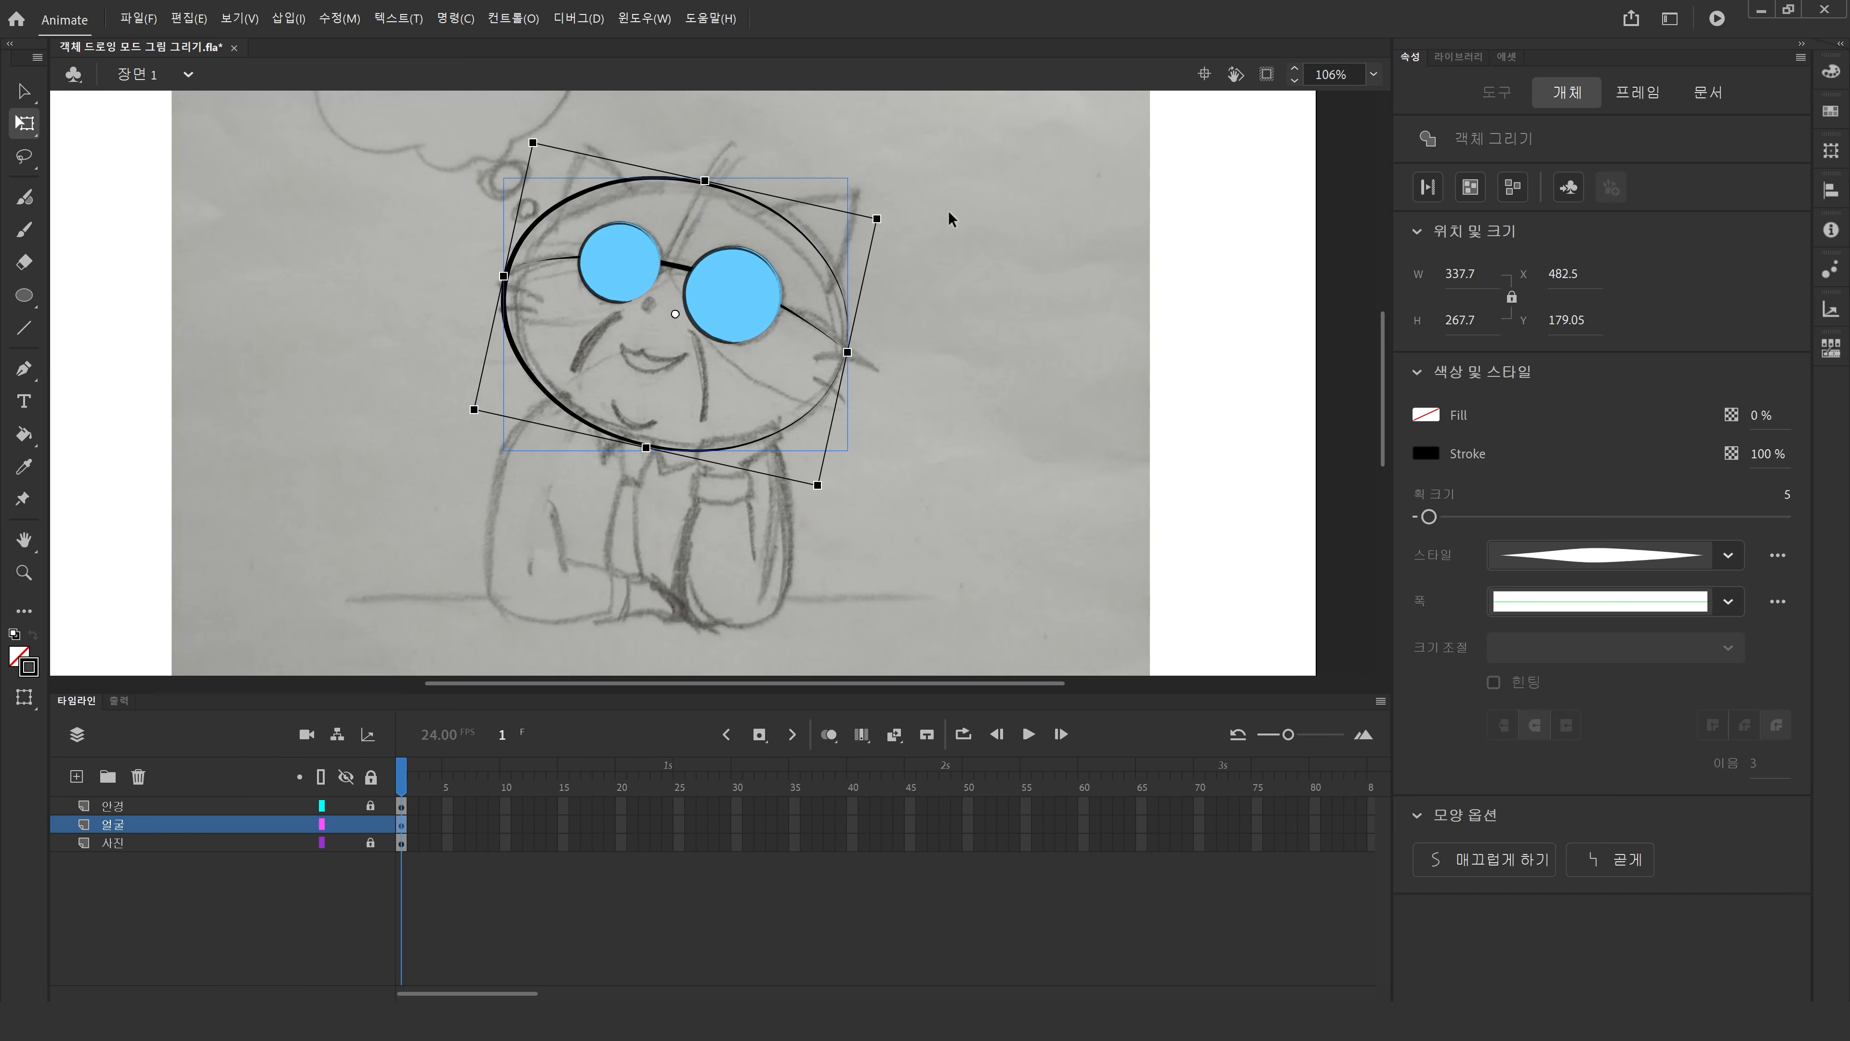
left_click_drag(706, 181, 747, 202)
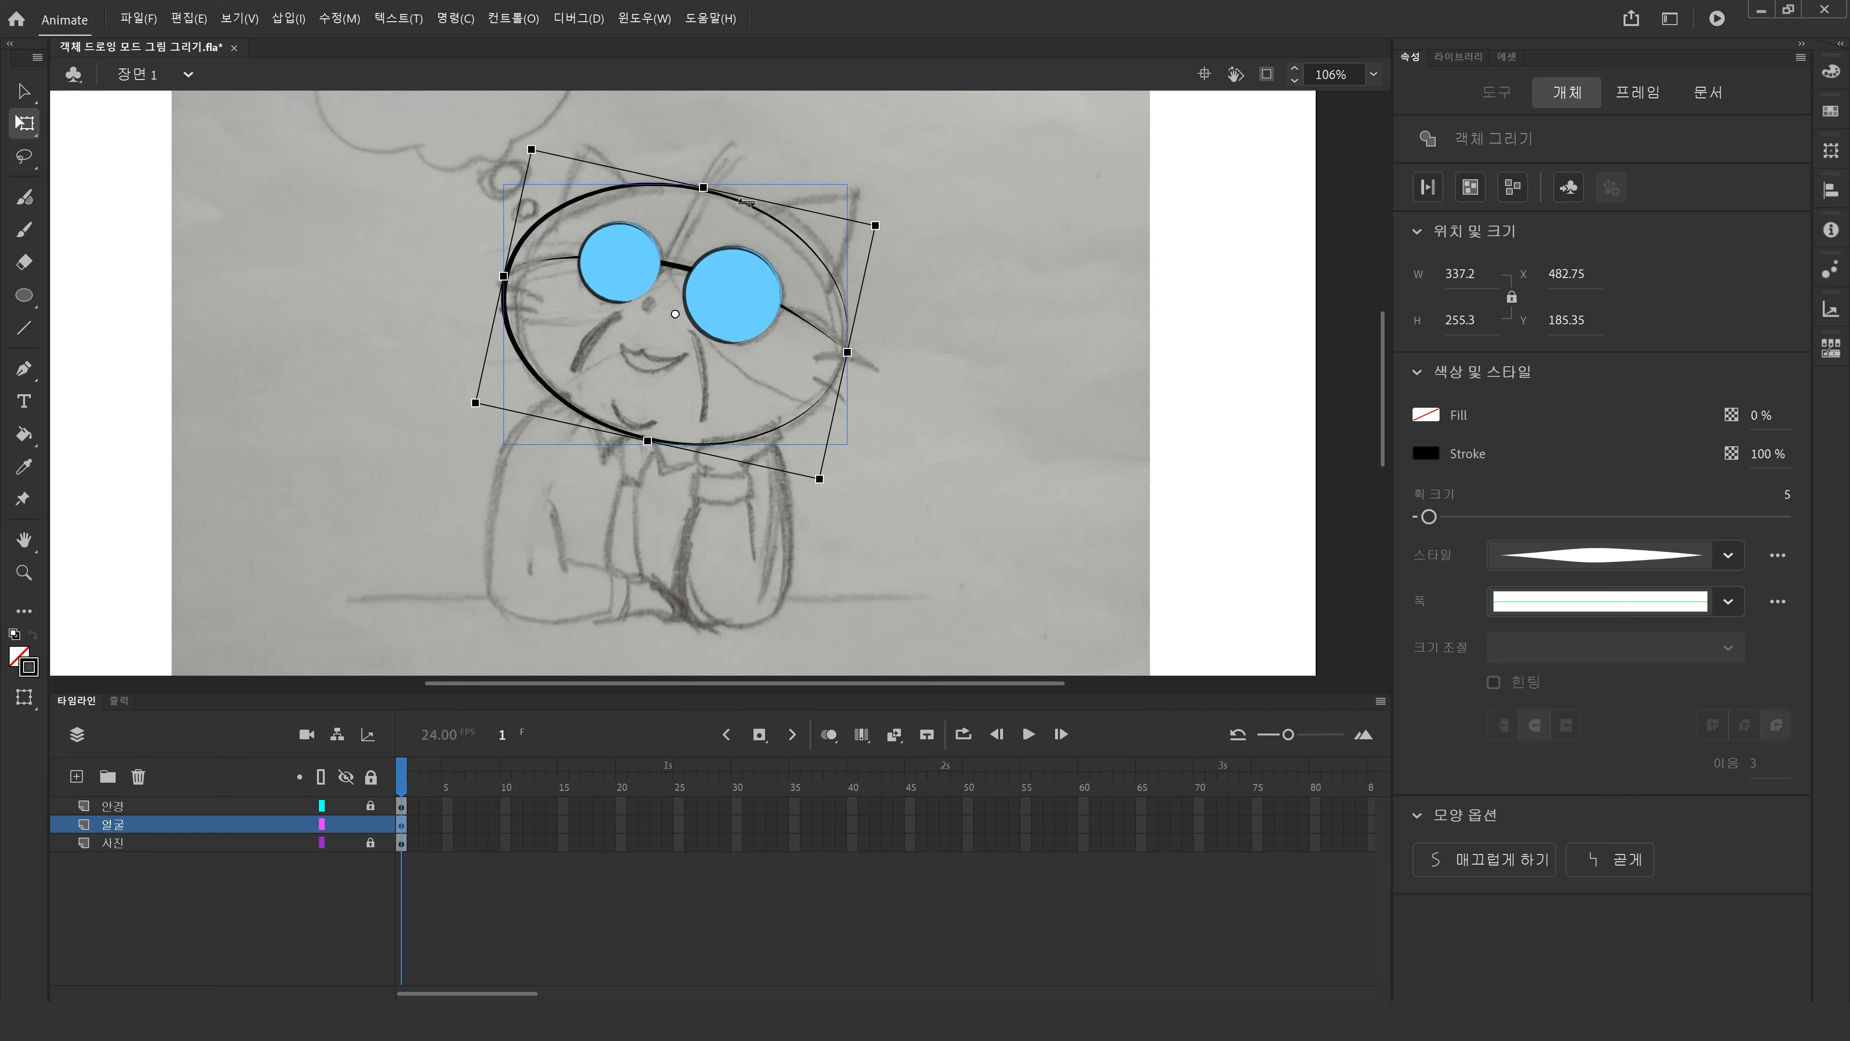
Fine-tune the head ellipse's transform handles and nudge it right to match the sketched head outline.
left_click_drag(503, 277, 518, 283)
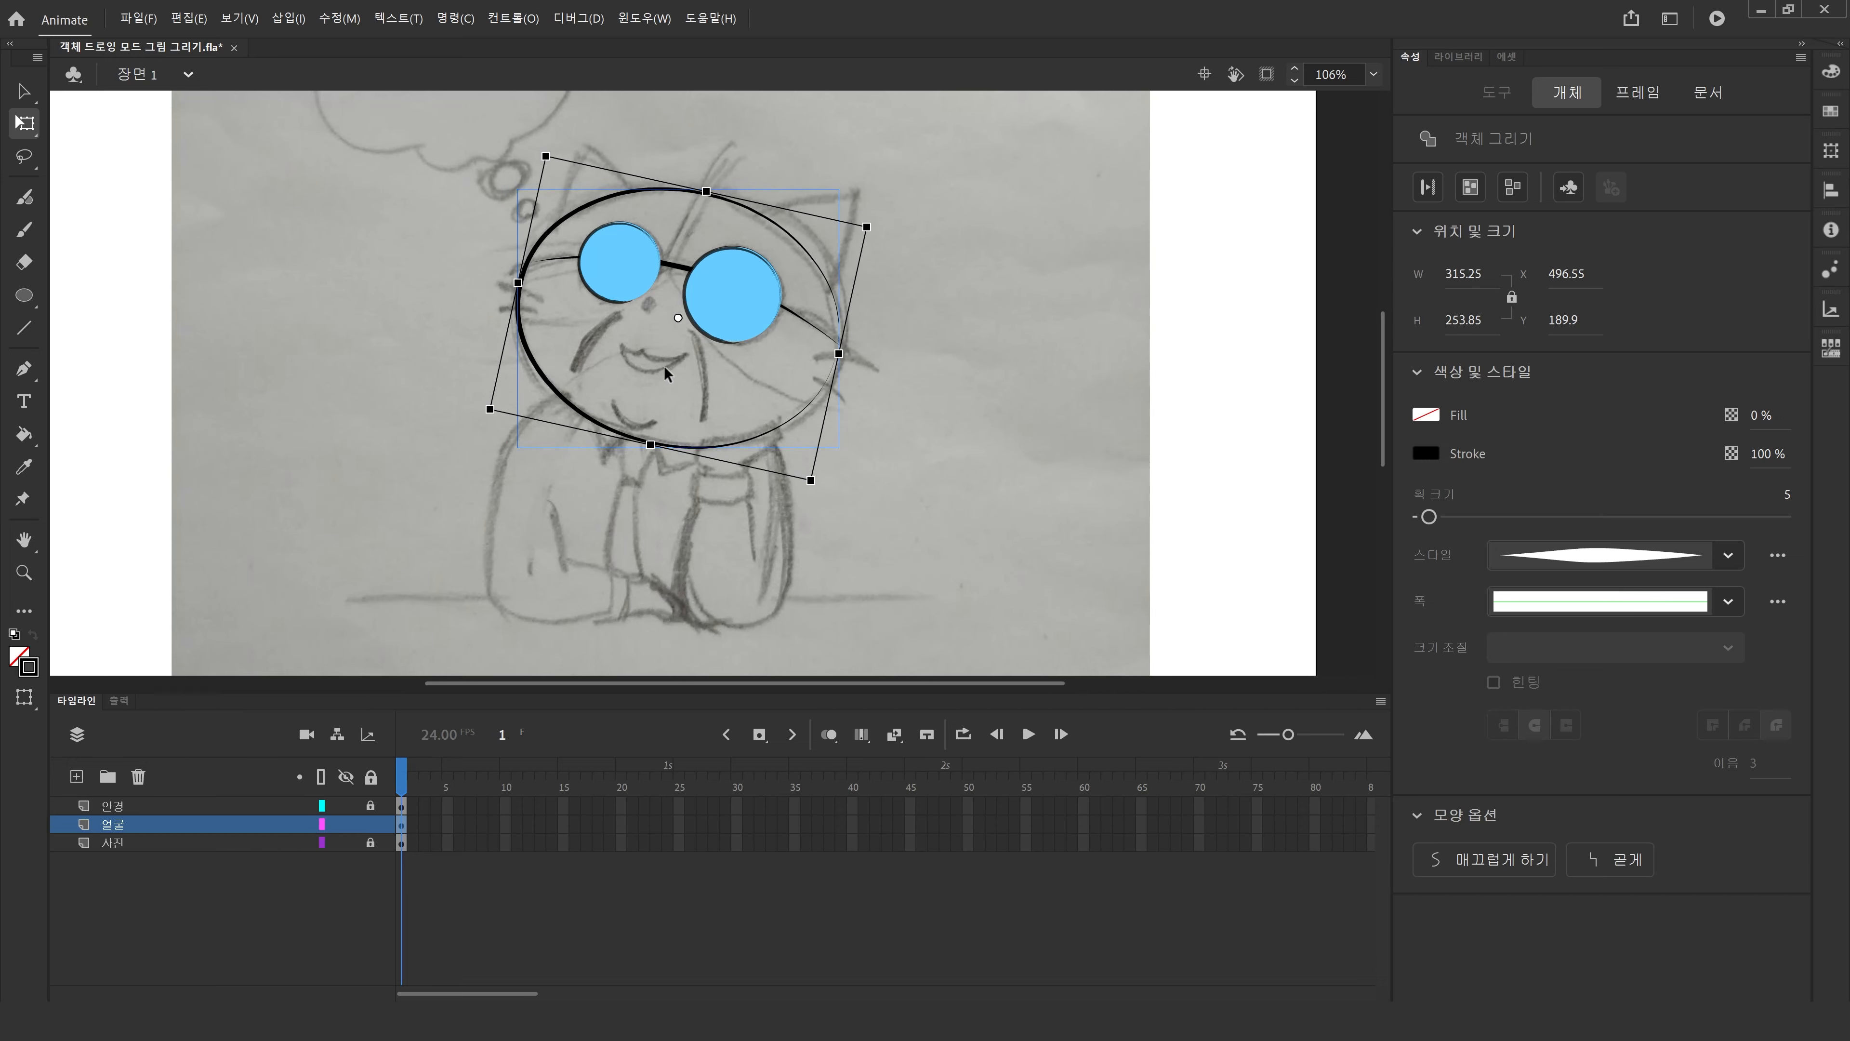
left_click_drag(875, 229, 868, 222)
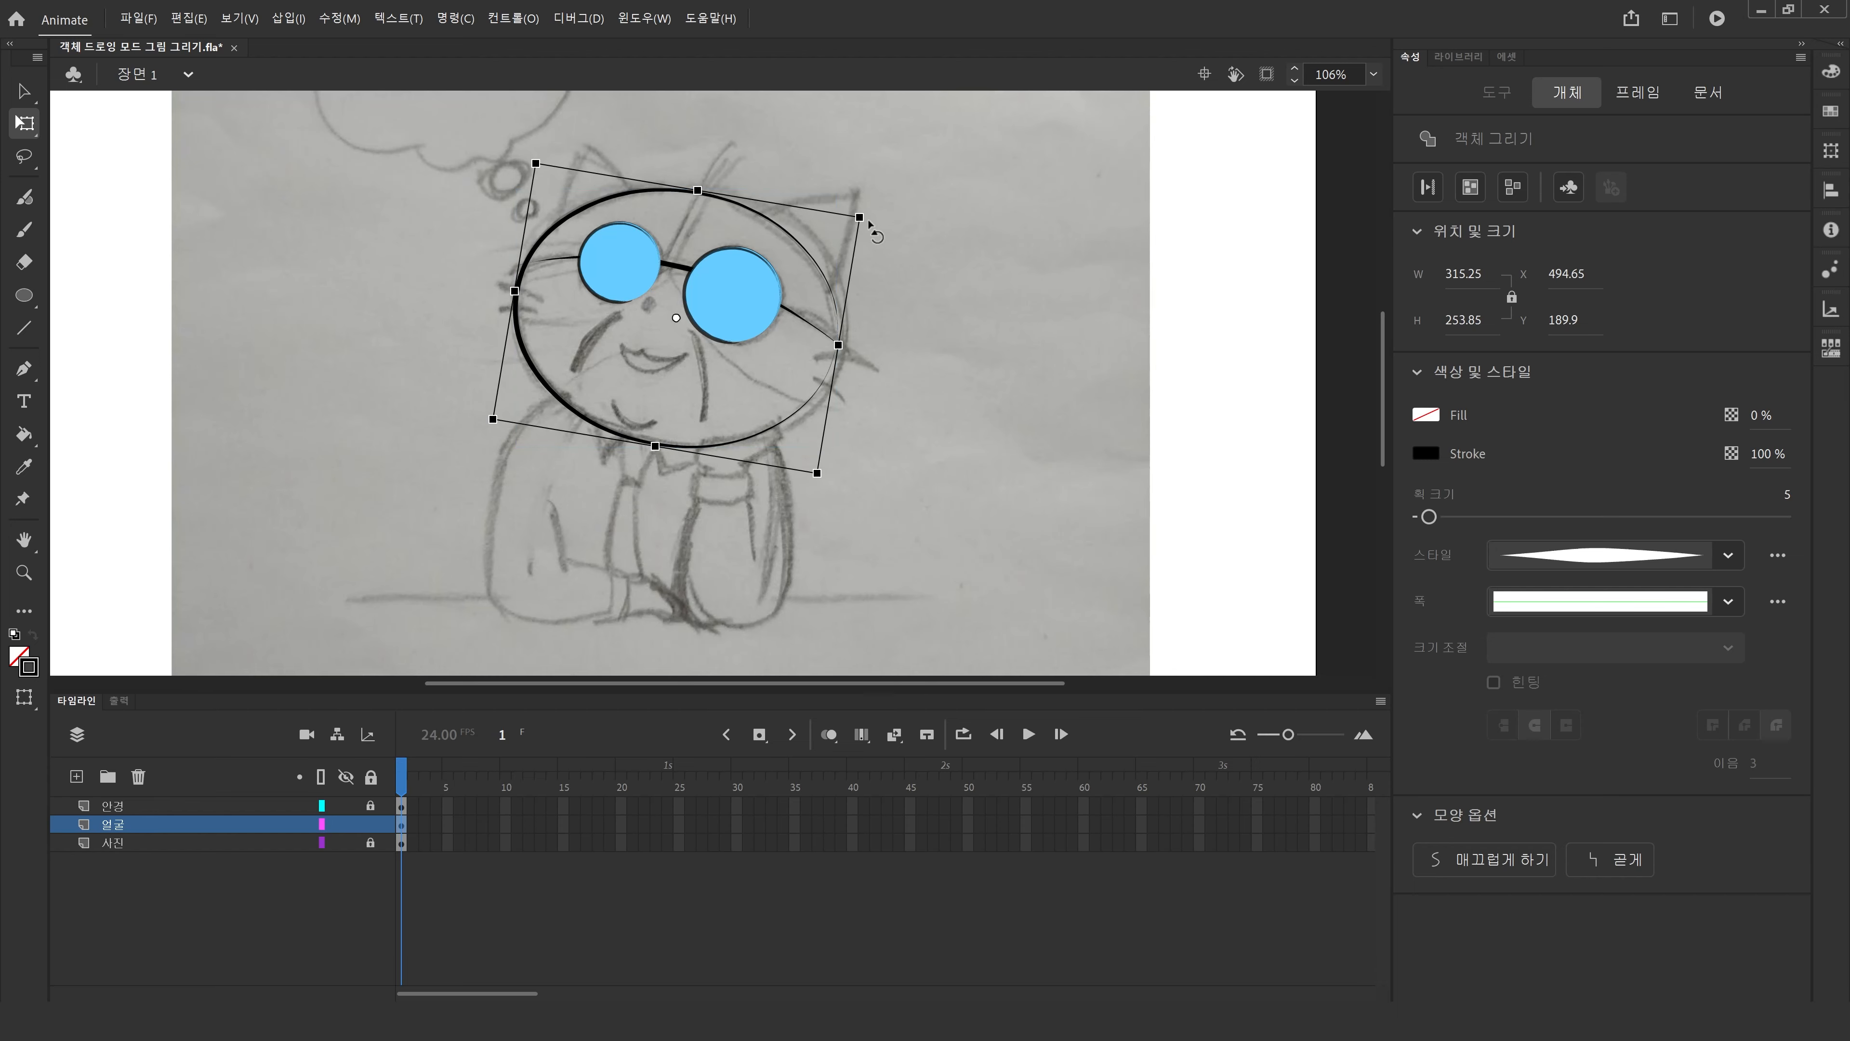
left_click_drag(840, 345, 849, 347)
key("Right")
key("Right")
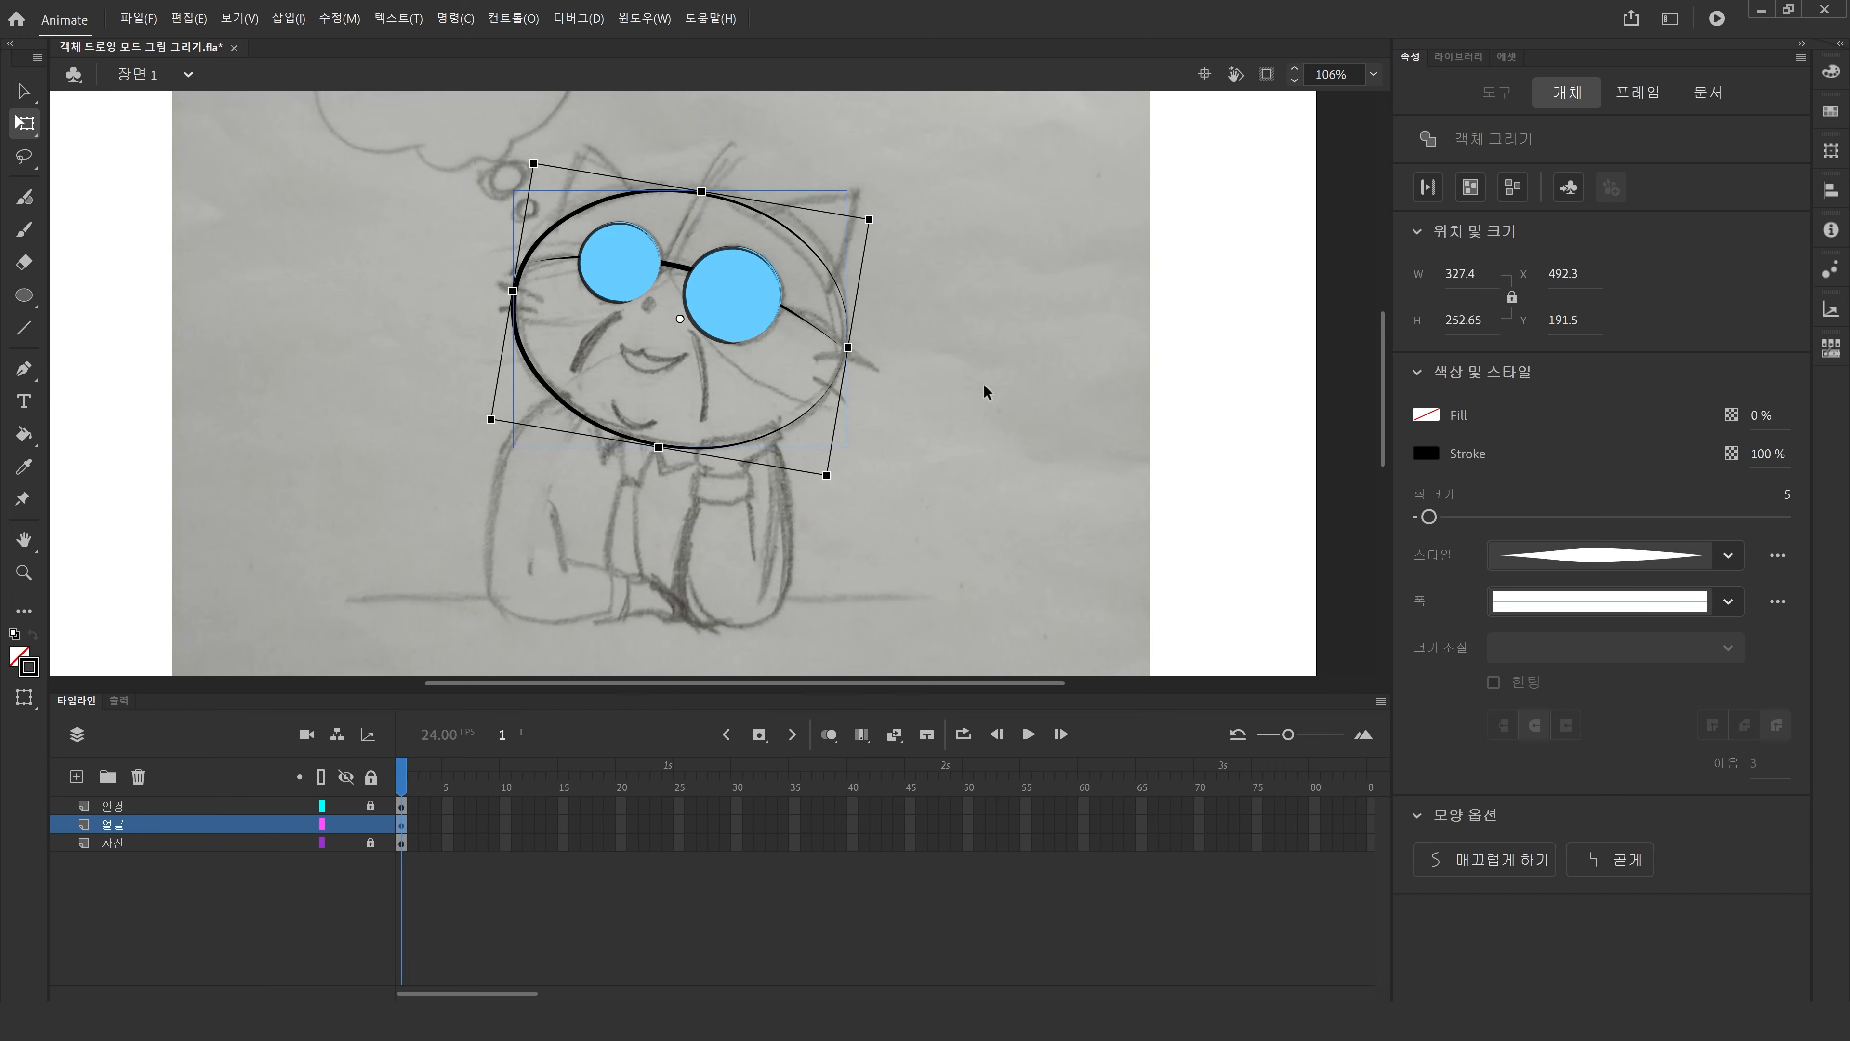
Apply a textured brush stroke style to the head ellipse from the stroke style list.
left_click(979, 430)
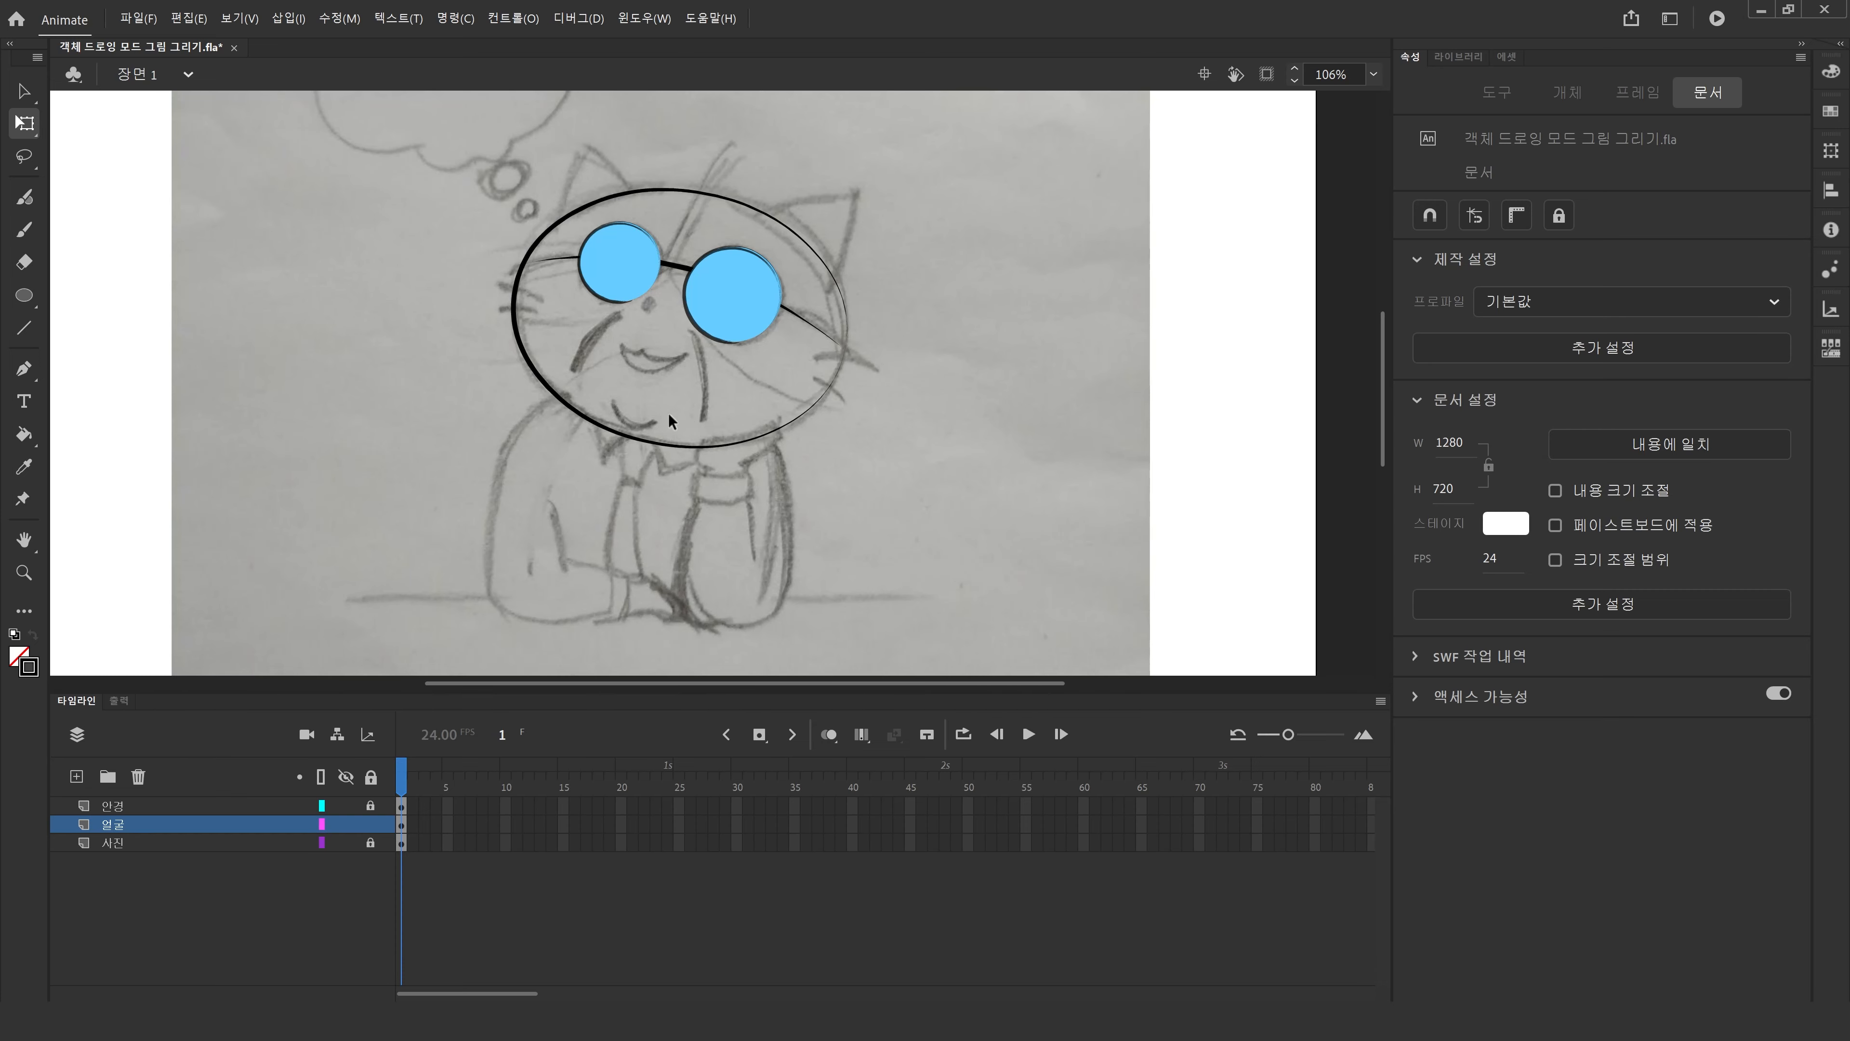
left_click(659, 448)
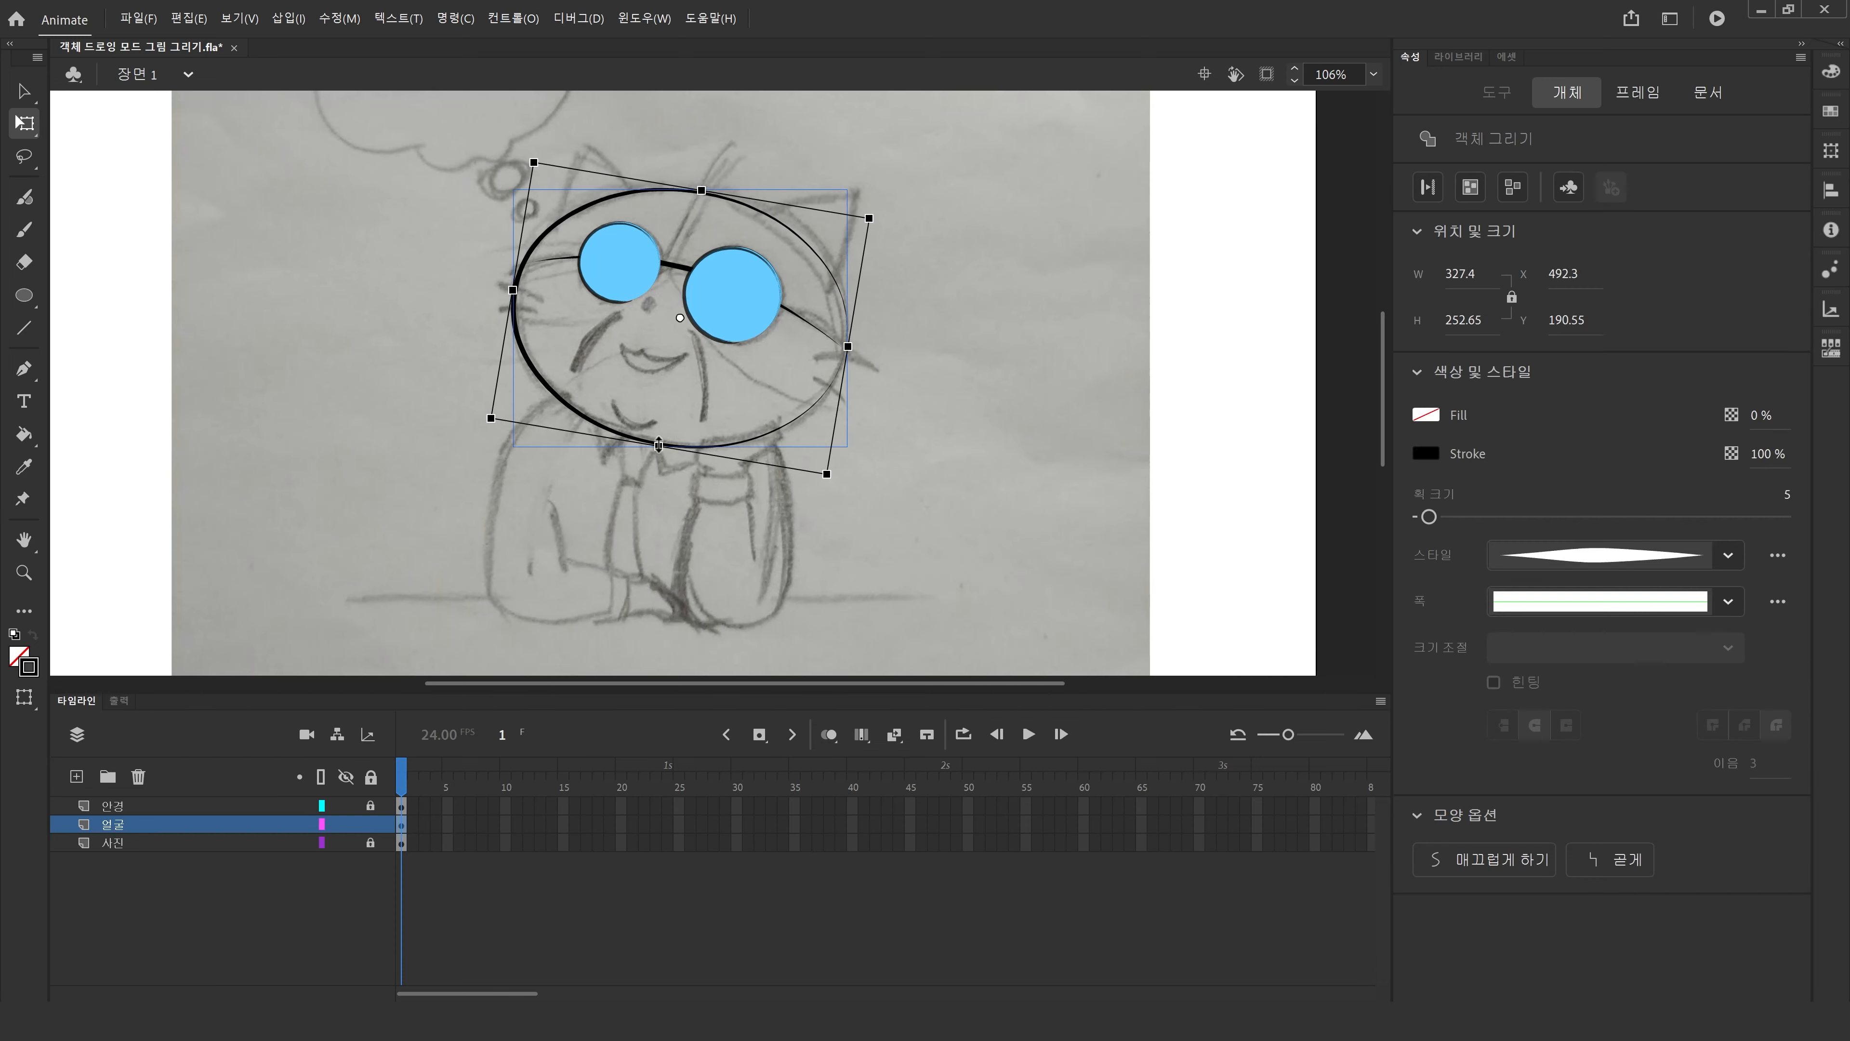
left_click(1728, 557)
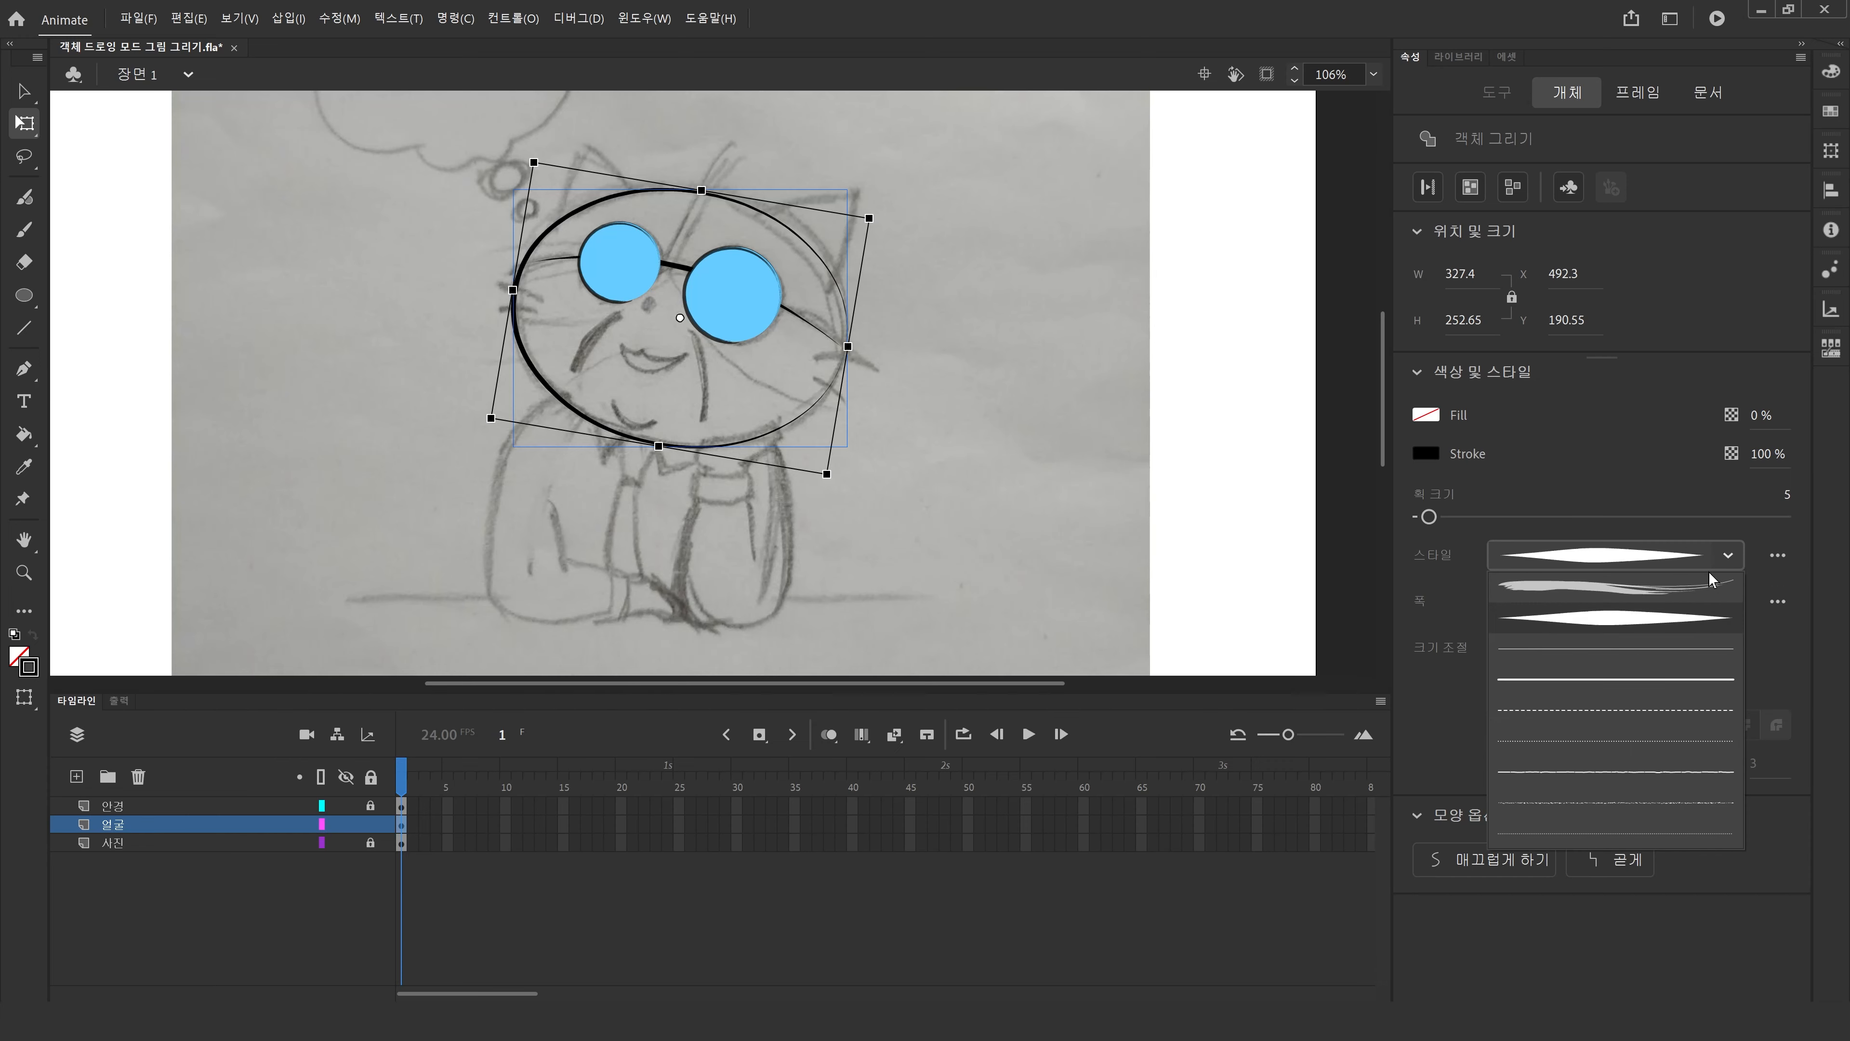
left_click(1691, 590)
left_click(1062, 510)
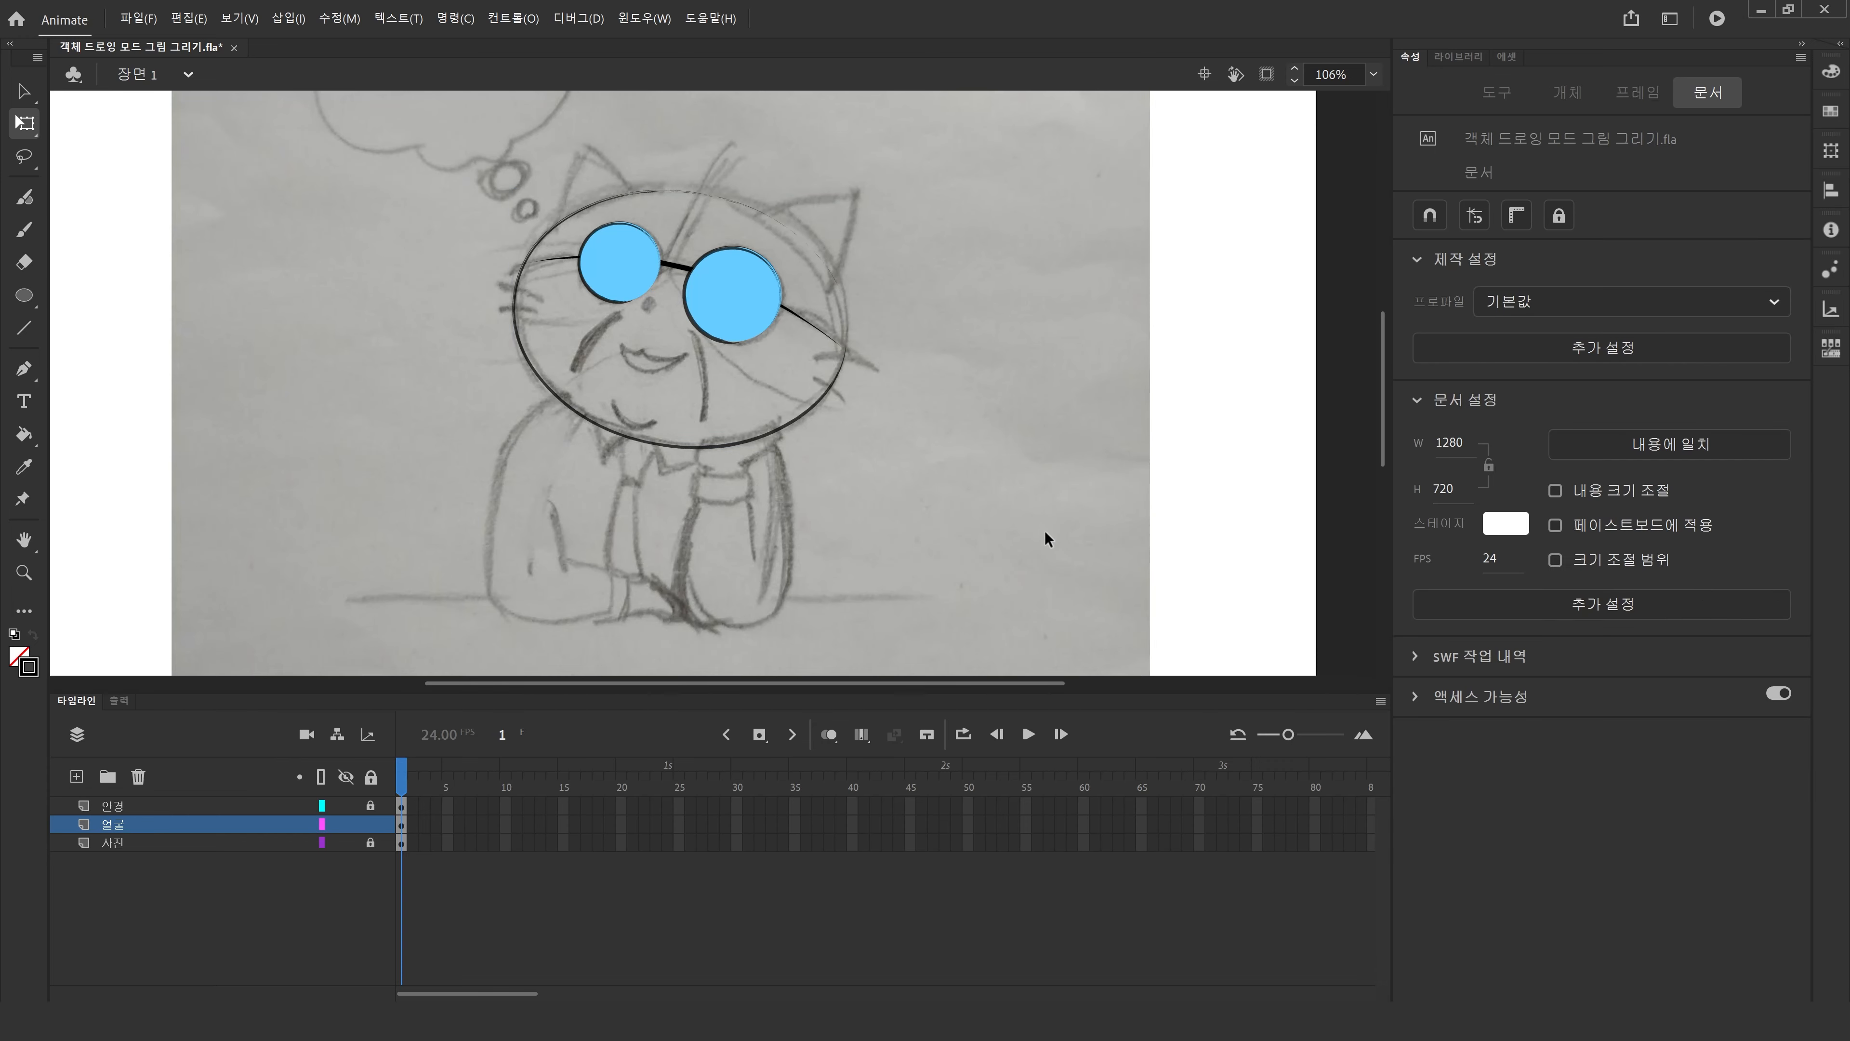
Open the Brush Library for the head ellipse and browse its brush categories.
left_click(700, 441)
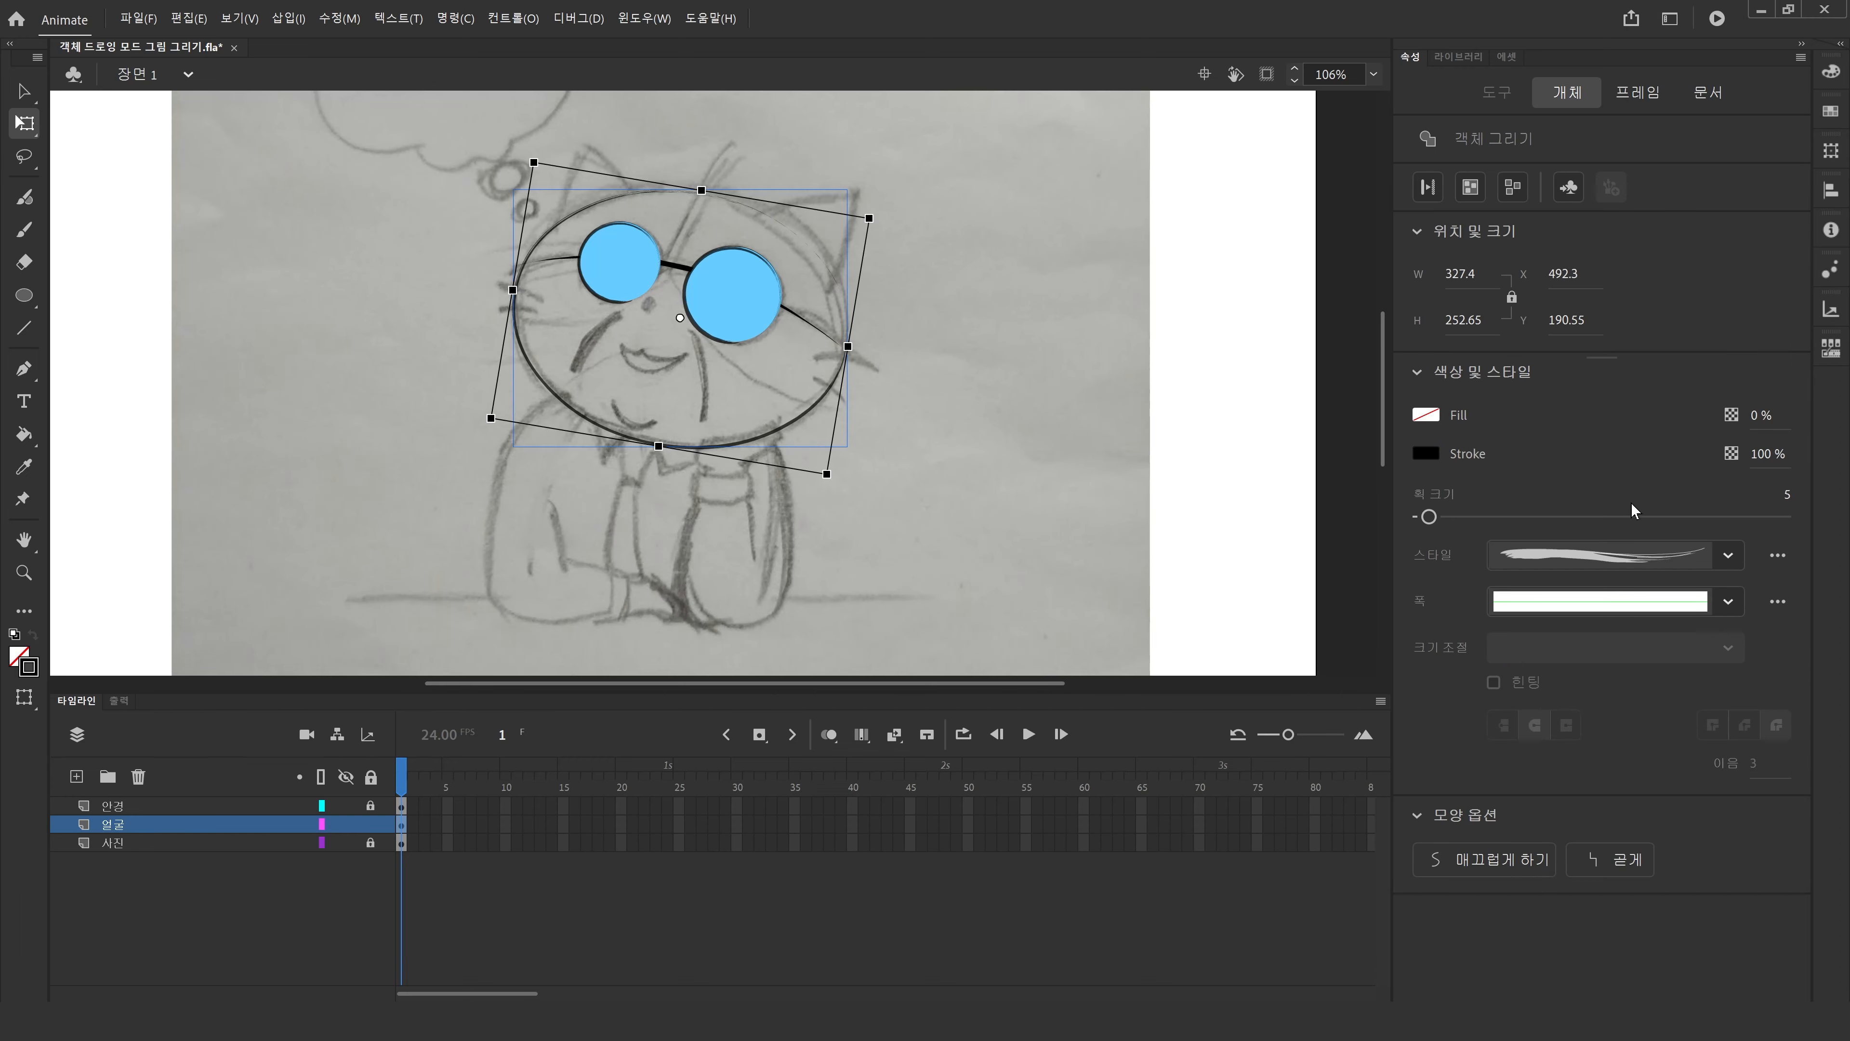
left_click(1778, 556)
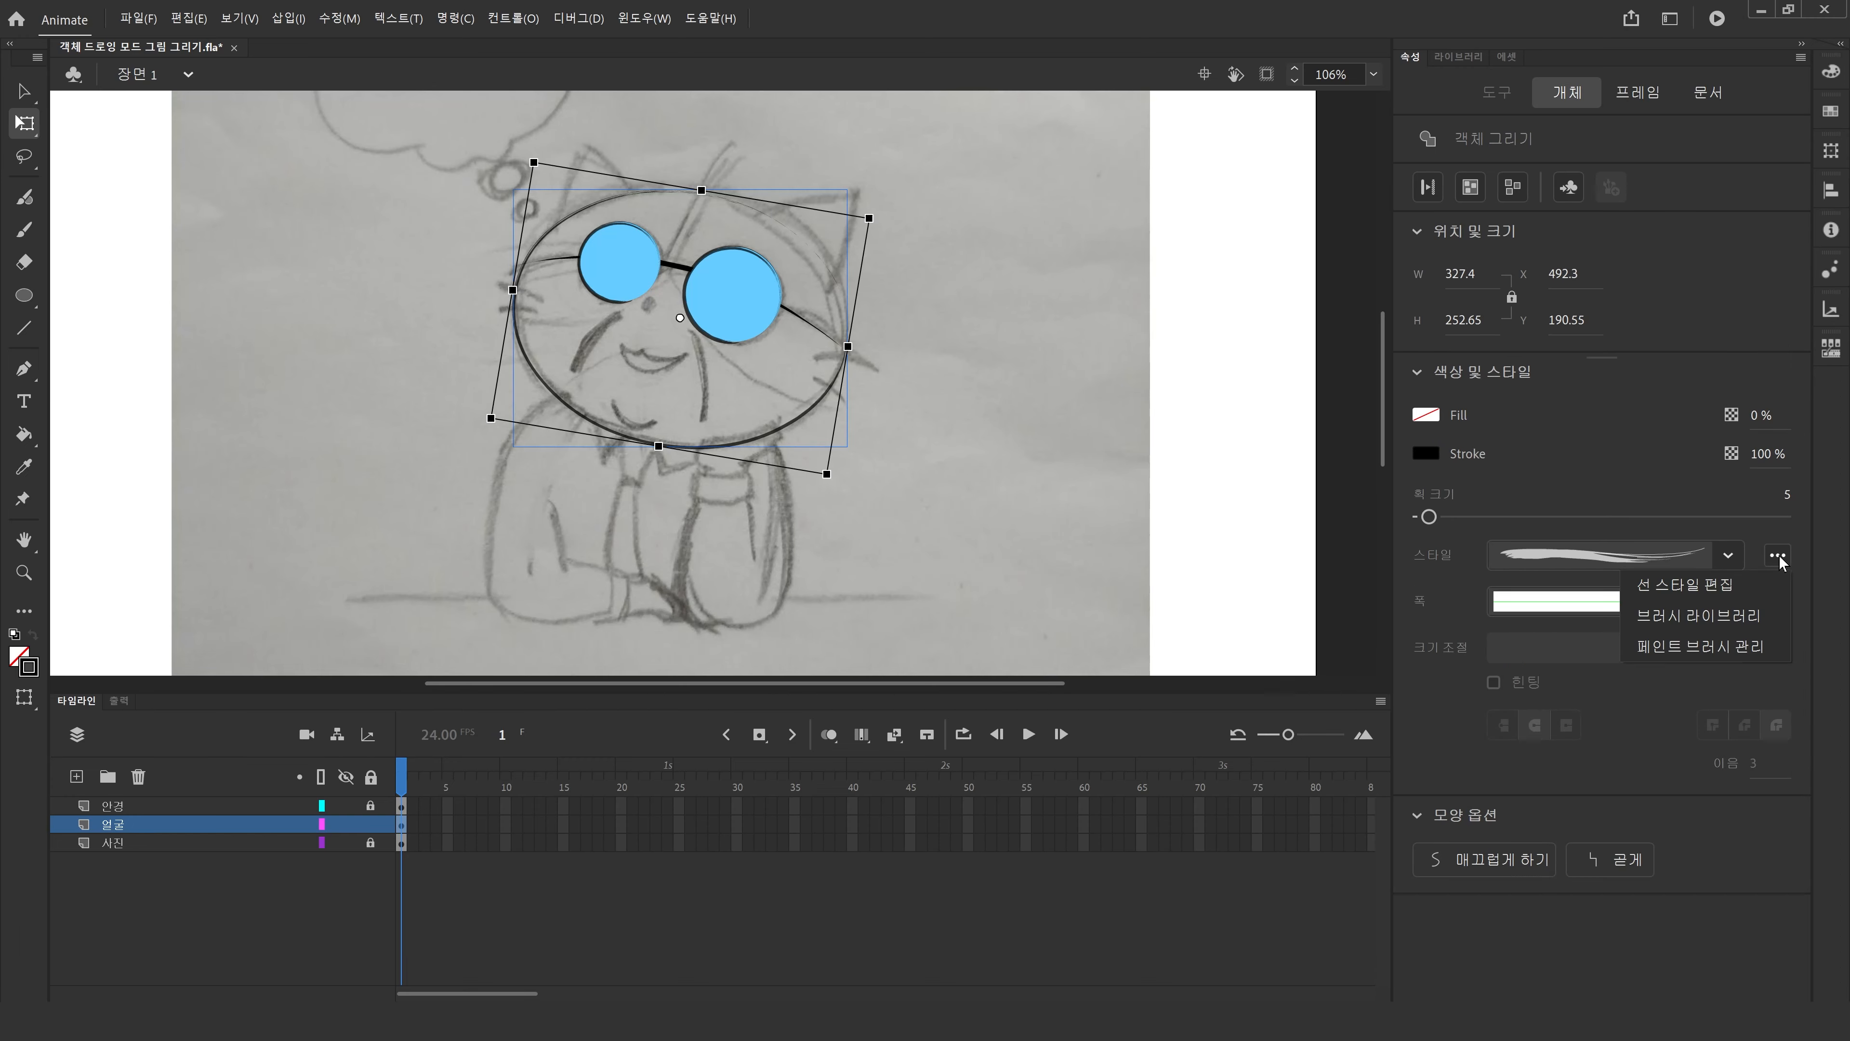
left_click(1753, 616)
left_click(890, 519)
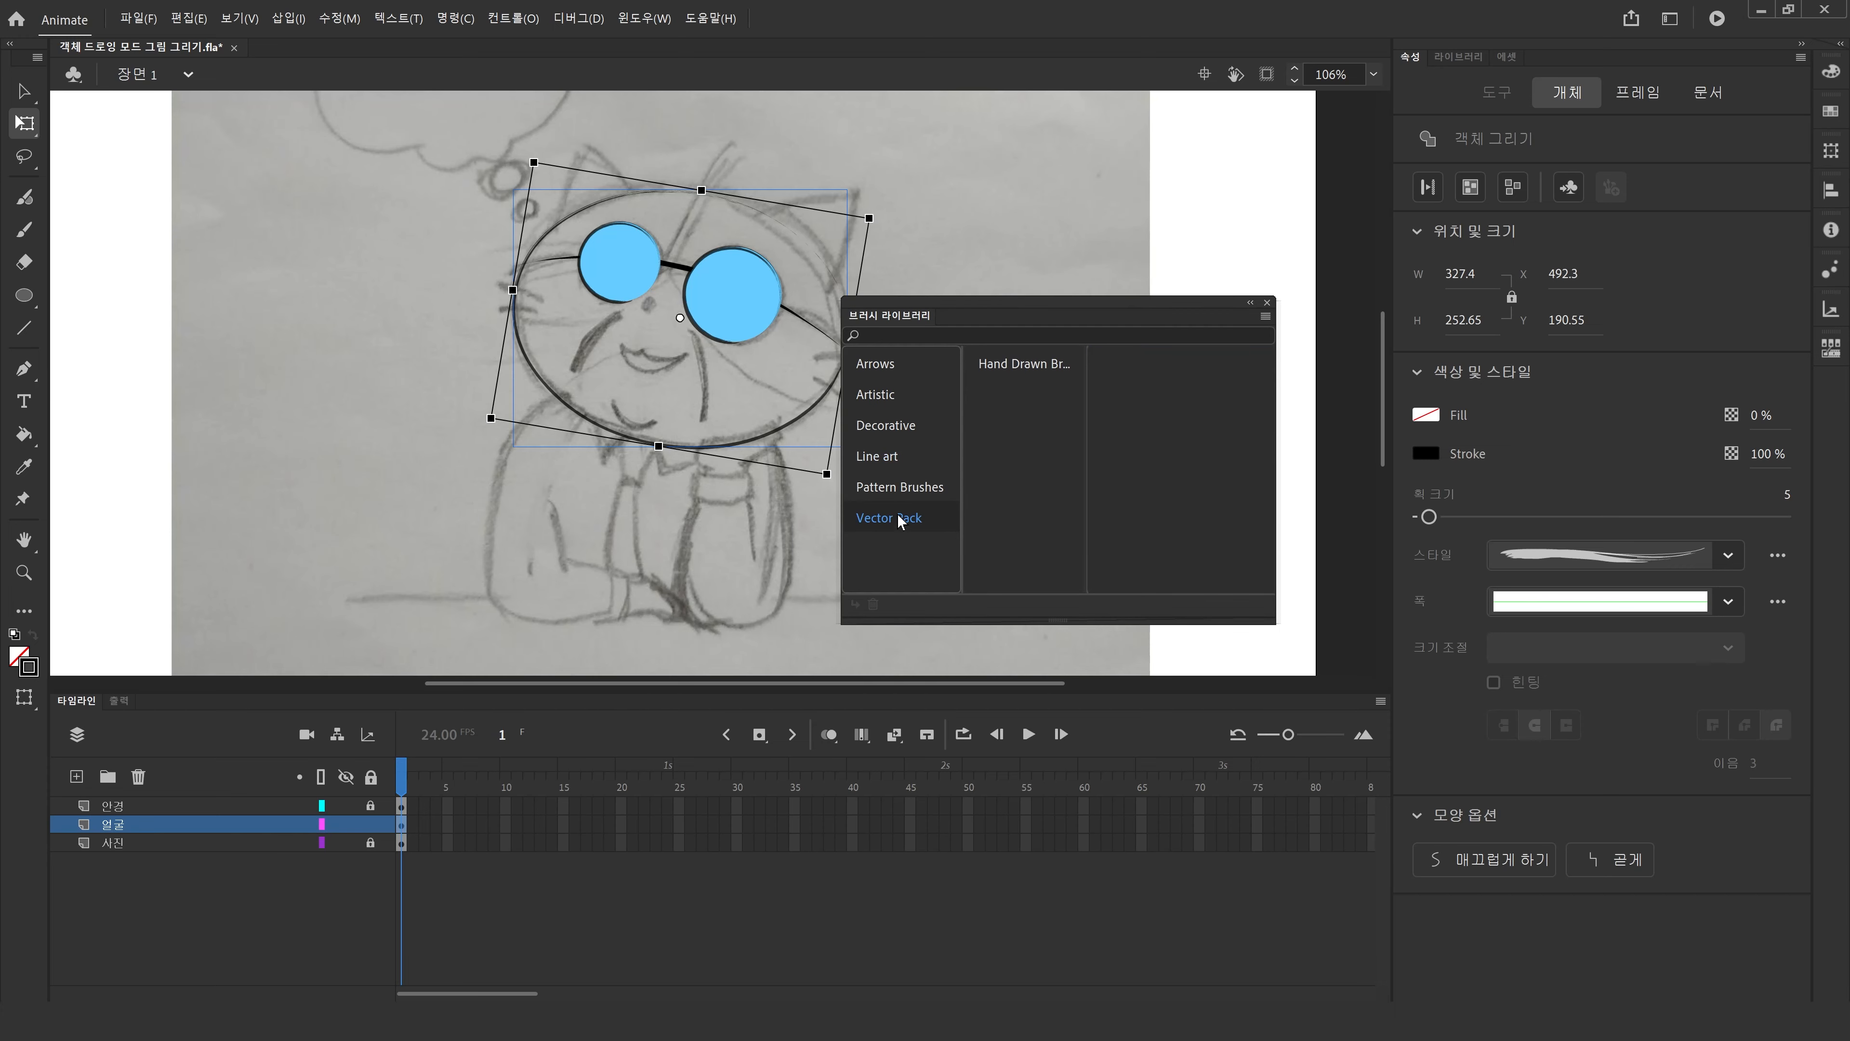
left_click(1034, 363)
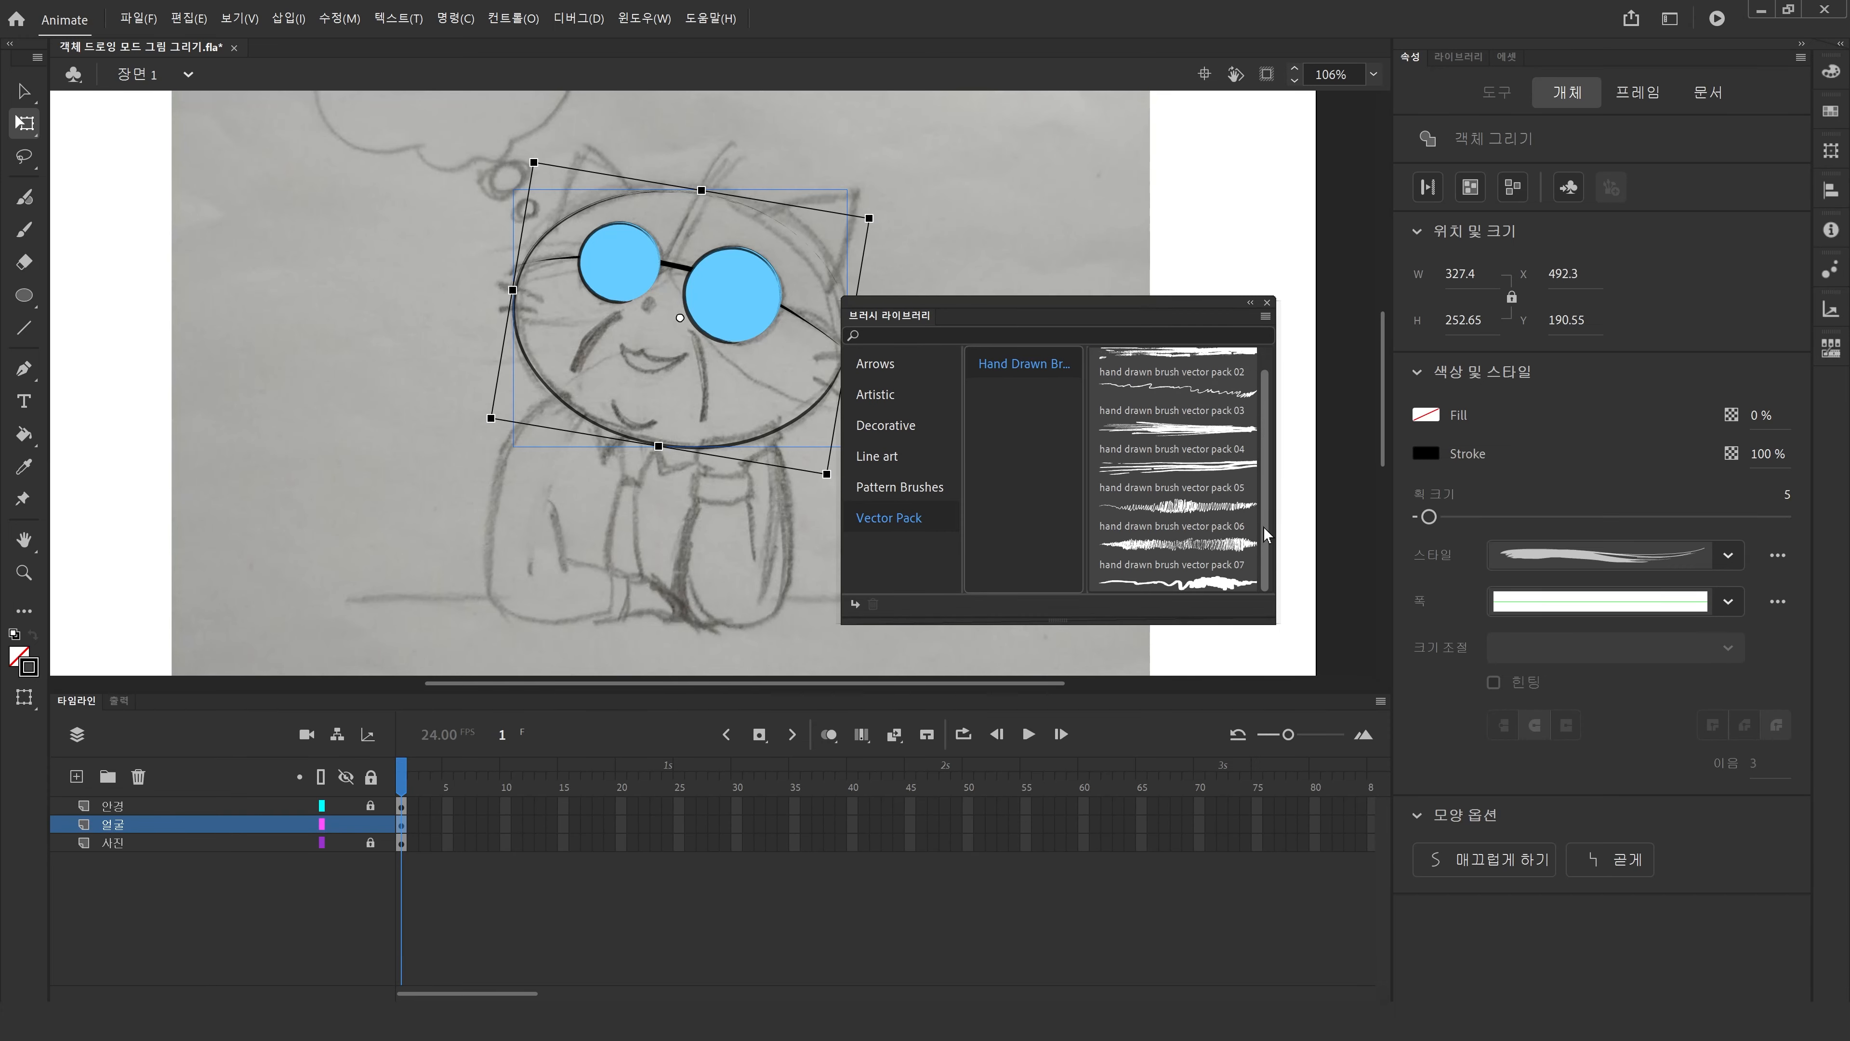
left_click(887, 488)
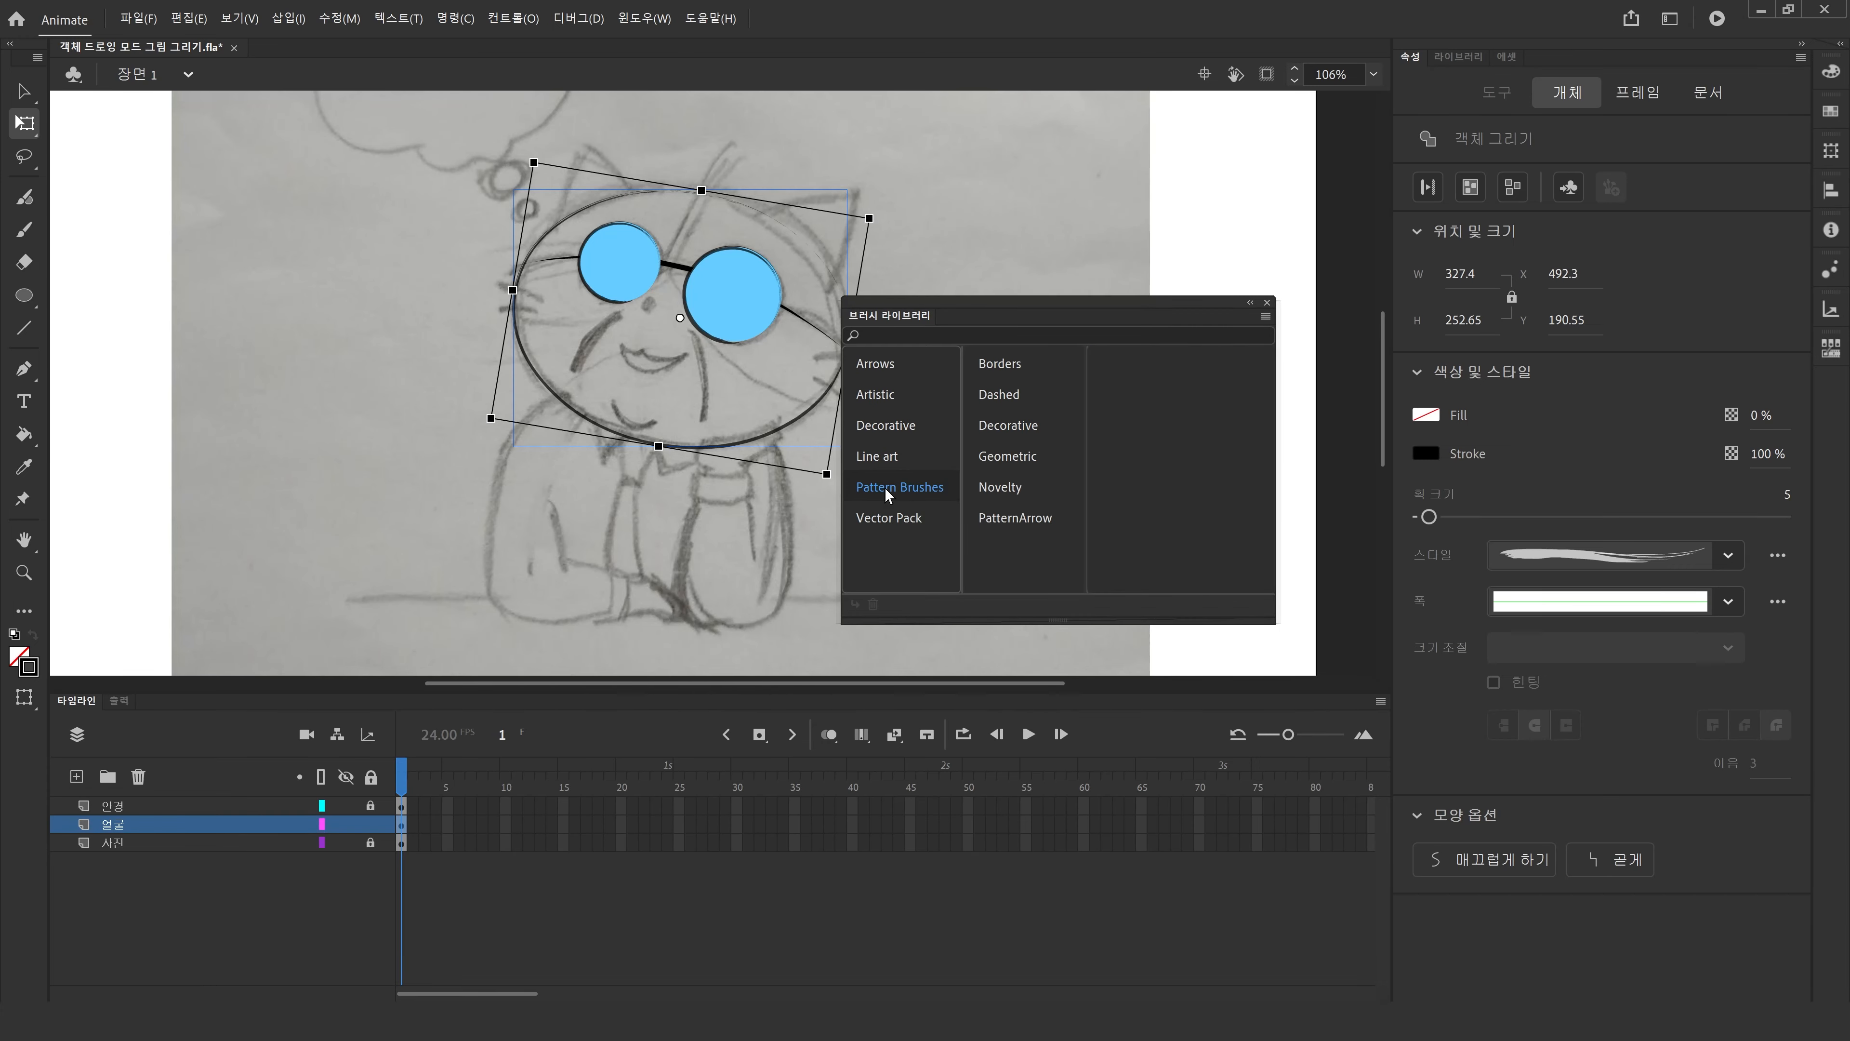
left_click(890, 458)
left_click(1004, 367)
left_click(907, 429)
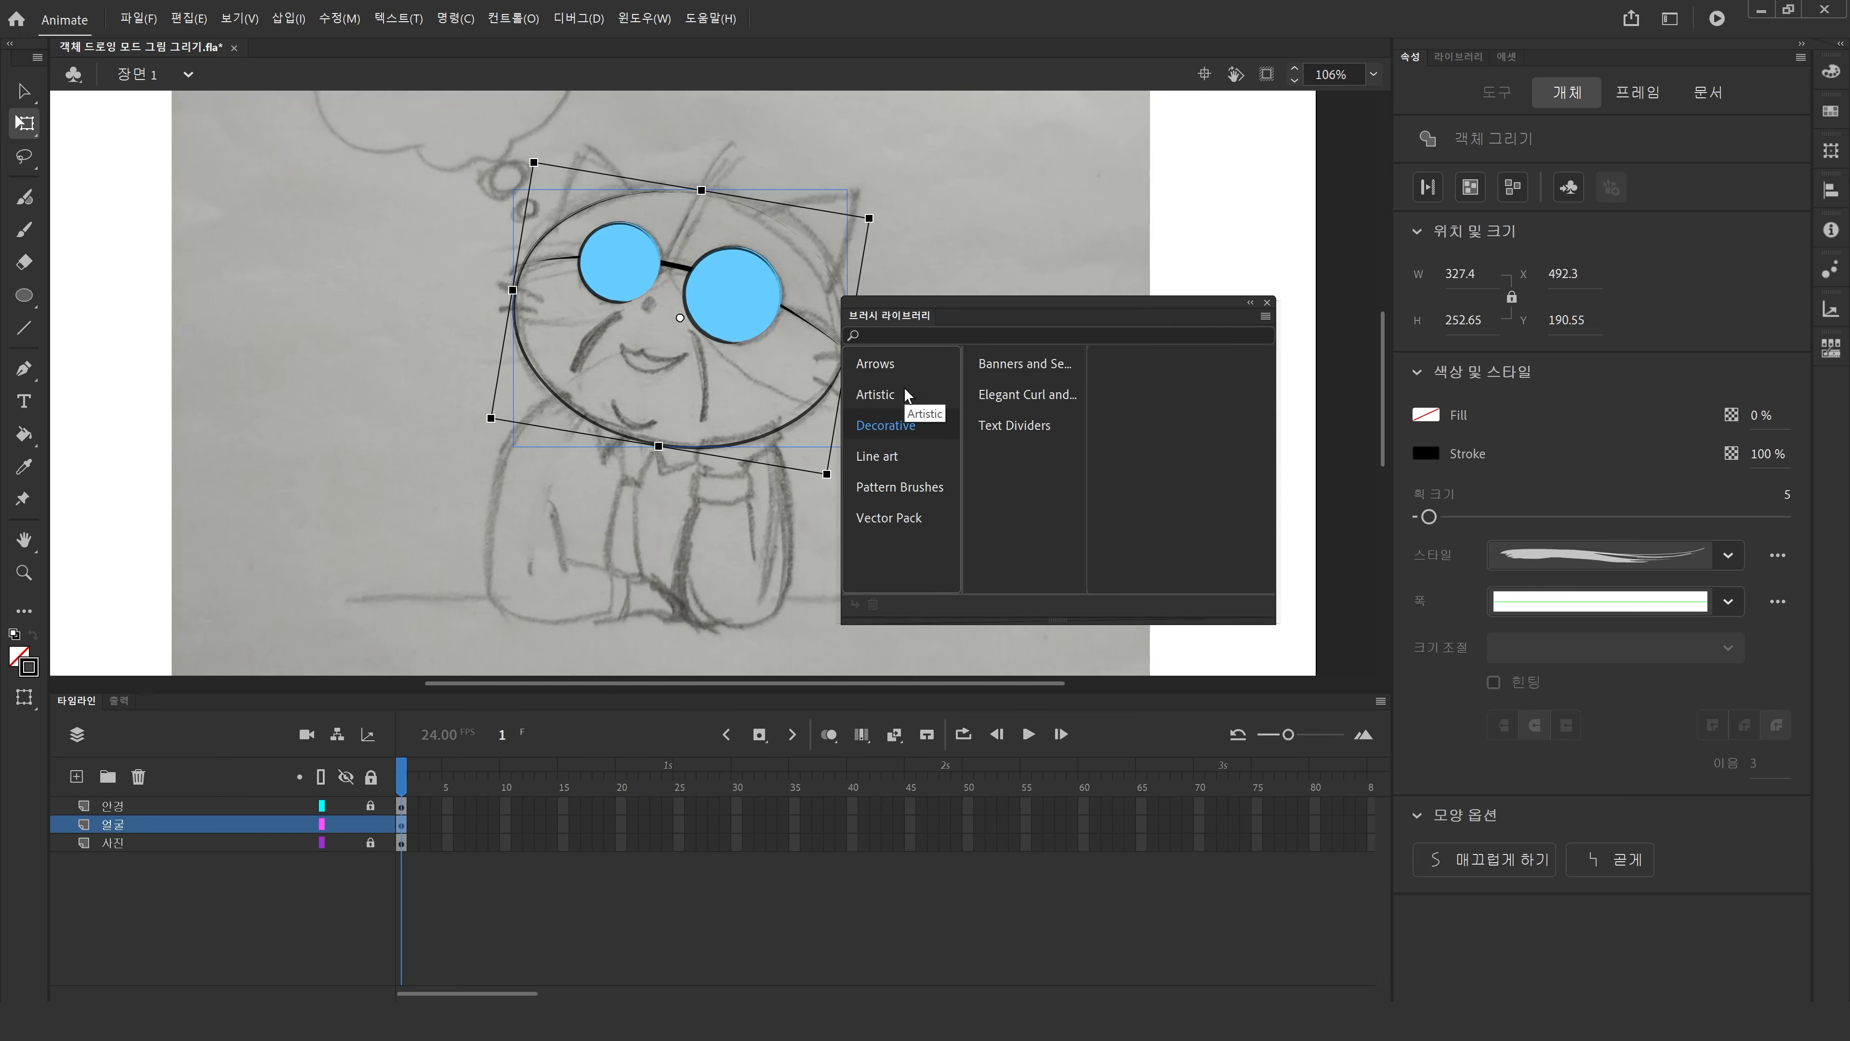
left_click(905, 396)
left_click(999, 452)
left_click(992, 396)
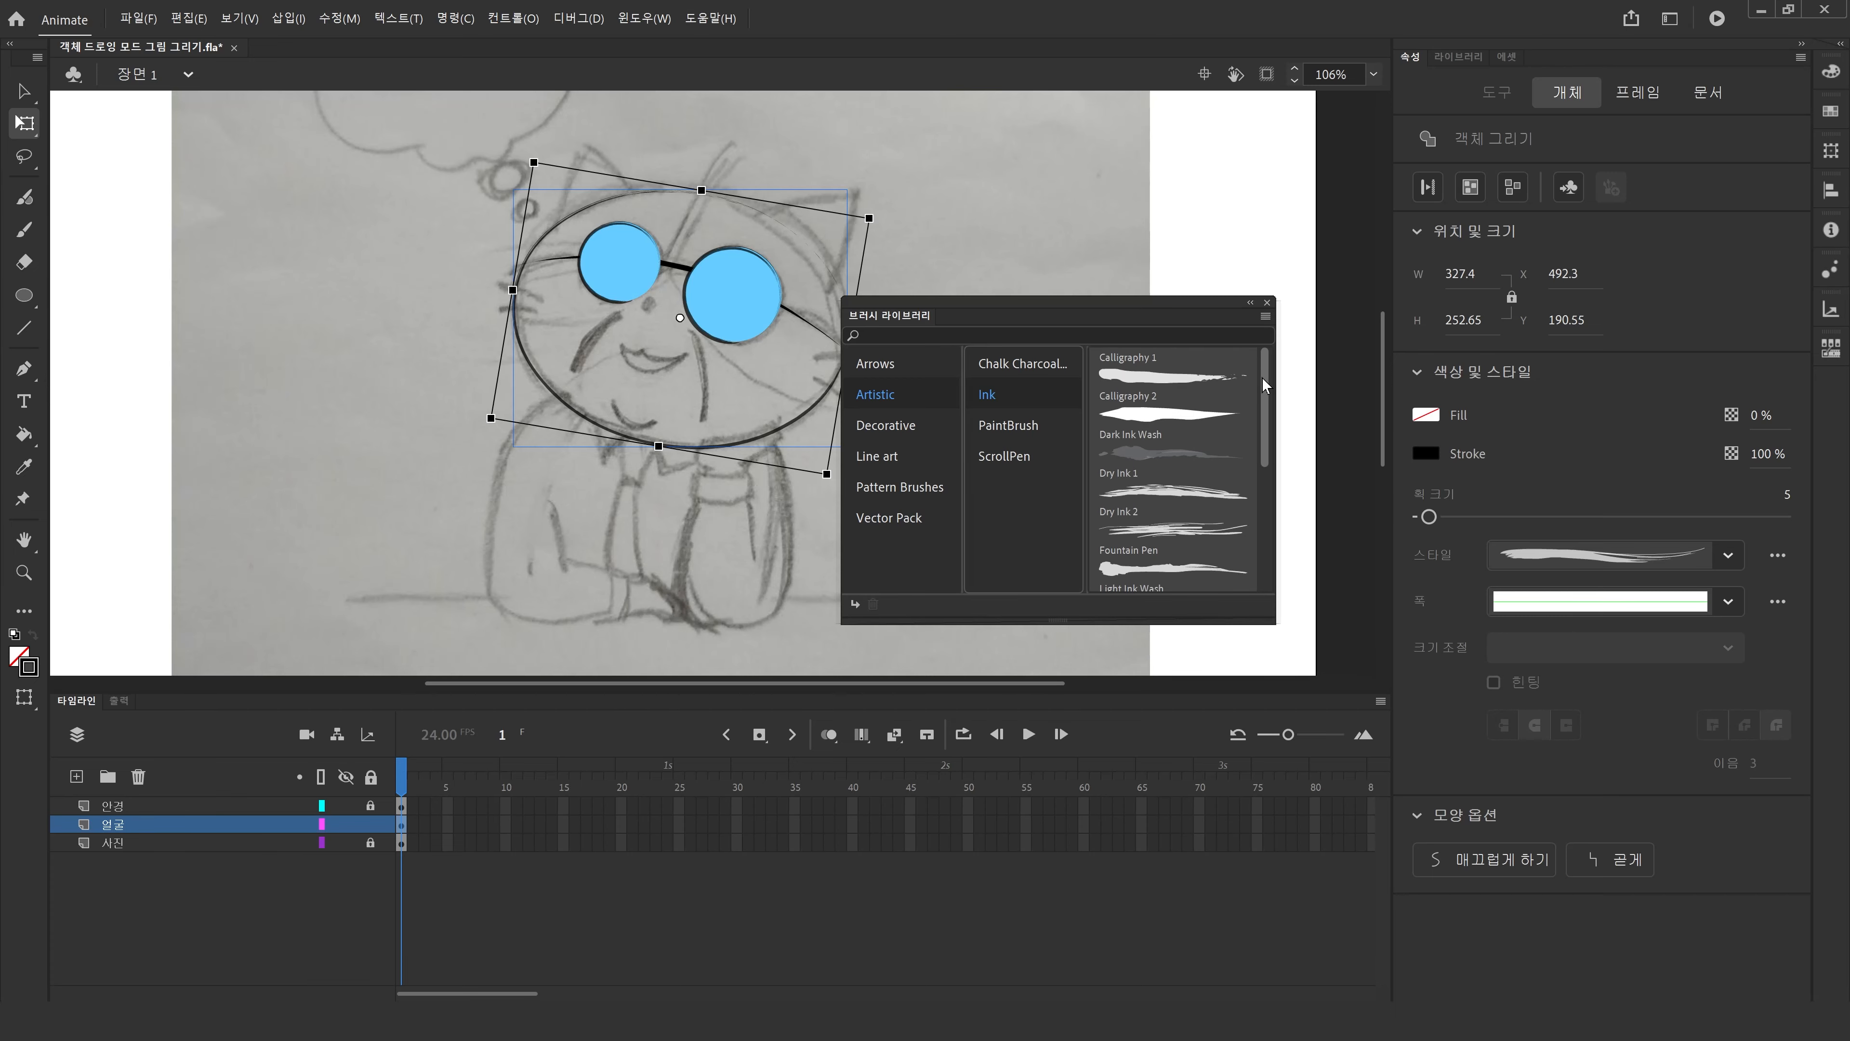
Apply the Dry Ink 1 brush from the Artistic Ink library to the head ellipse's stroke and close the library.
mouse_move(1262, 401)
left_mouse_down()
mouse_move(1267, 541)
mouse_move(1248, 413)
left_mouse_up()
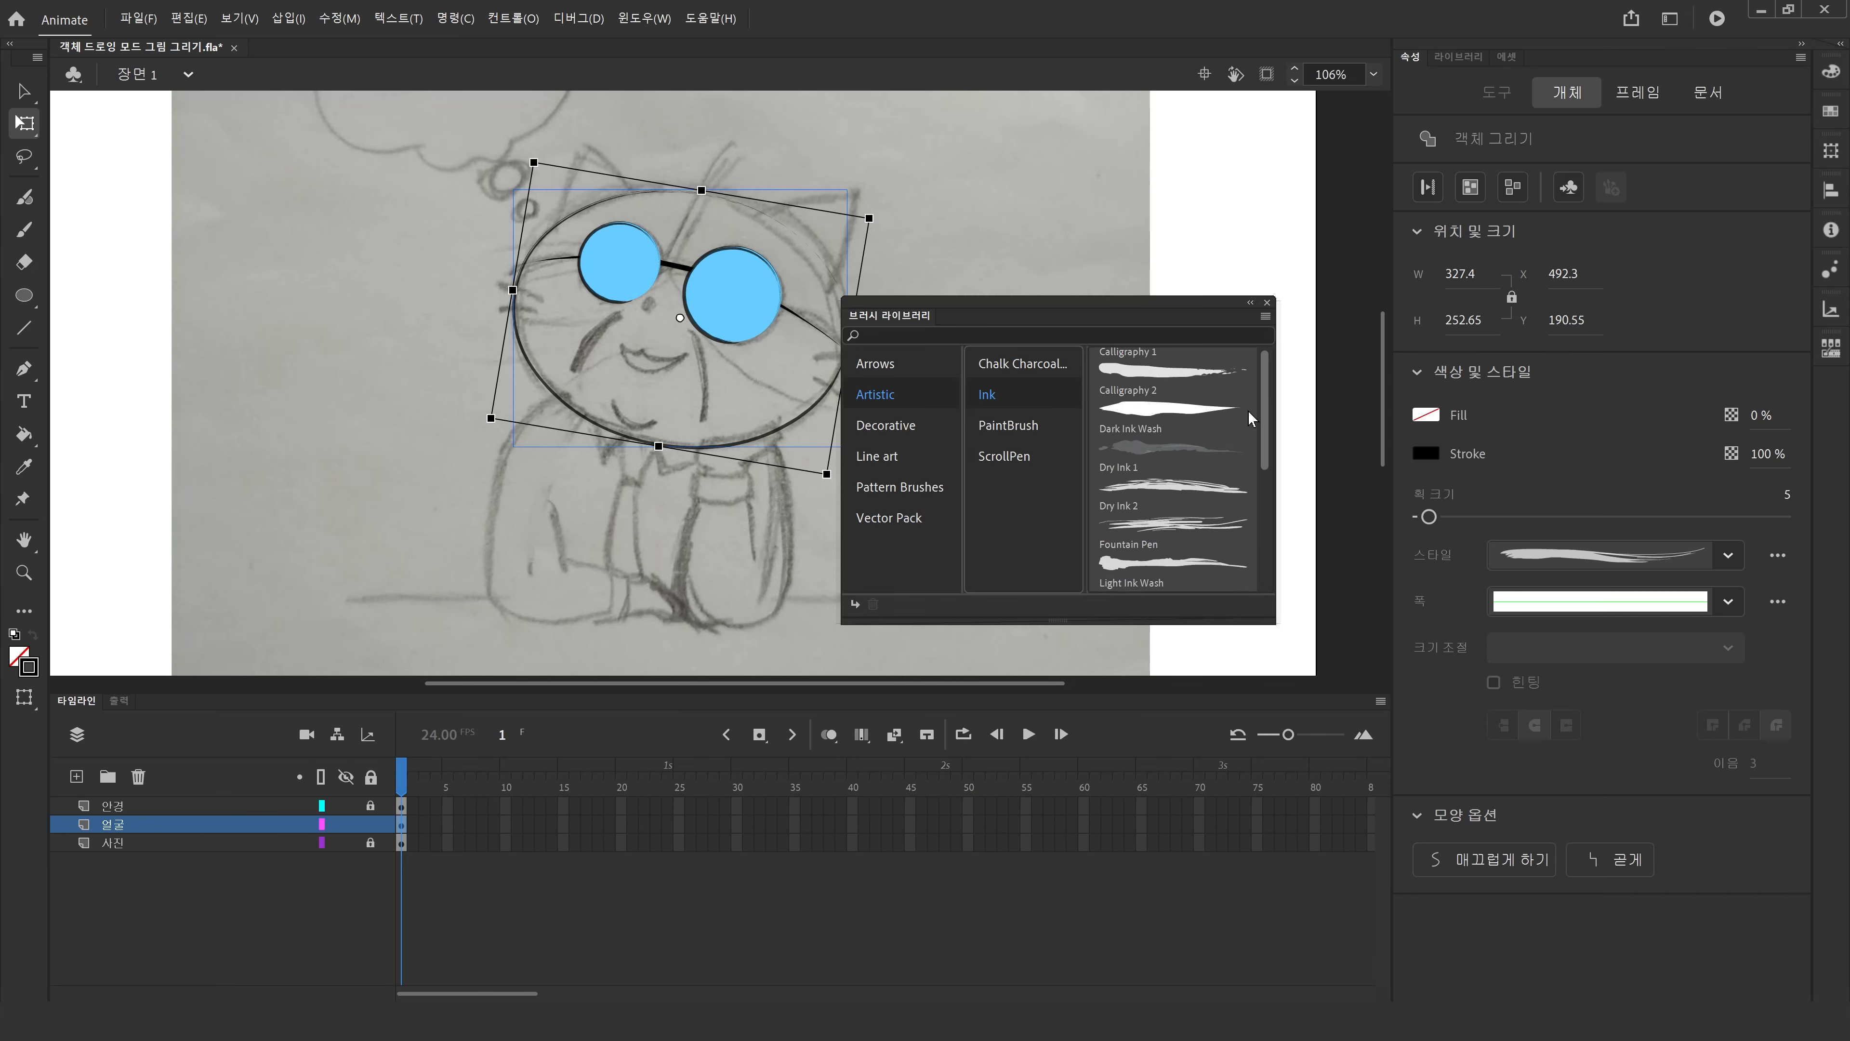
left_click(1162, 378)
double_click(1162, 378)
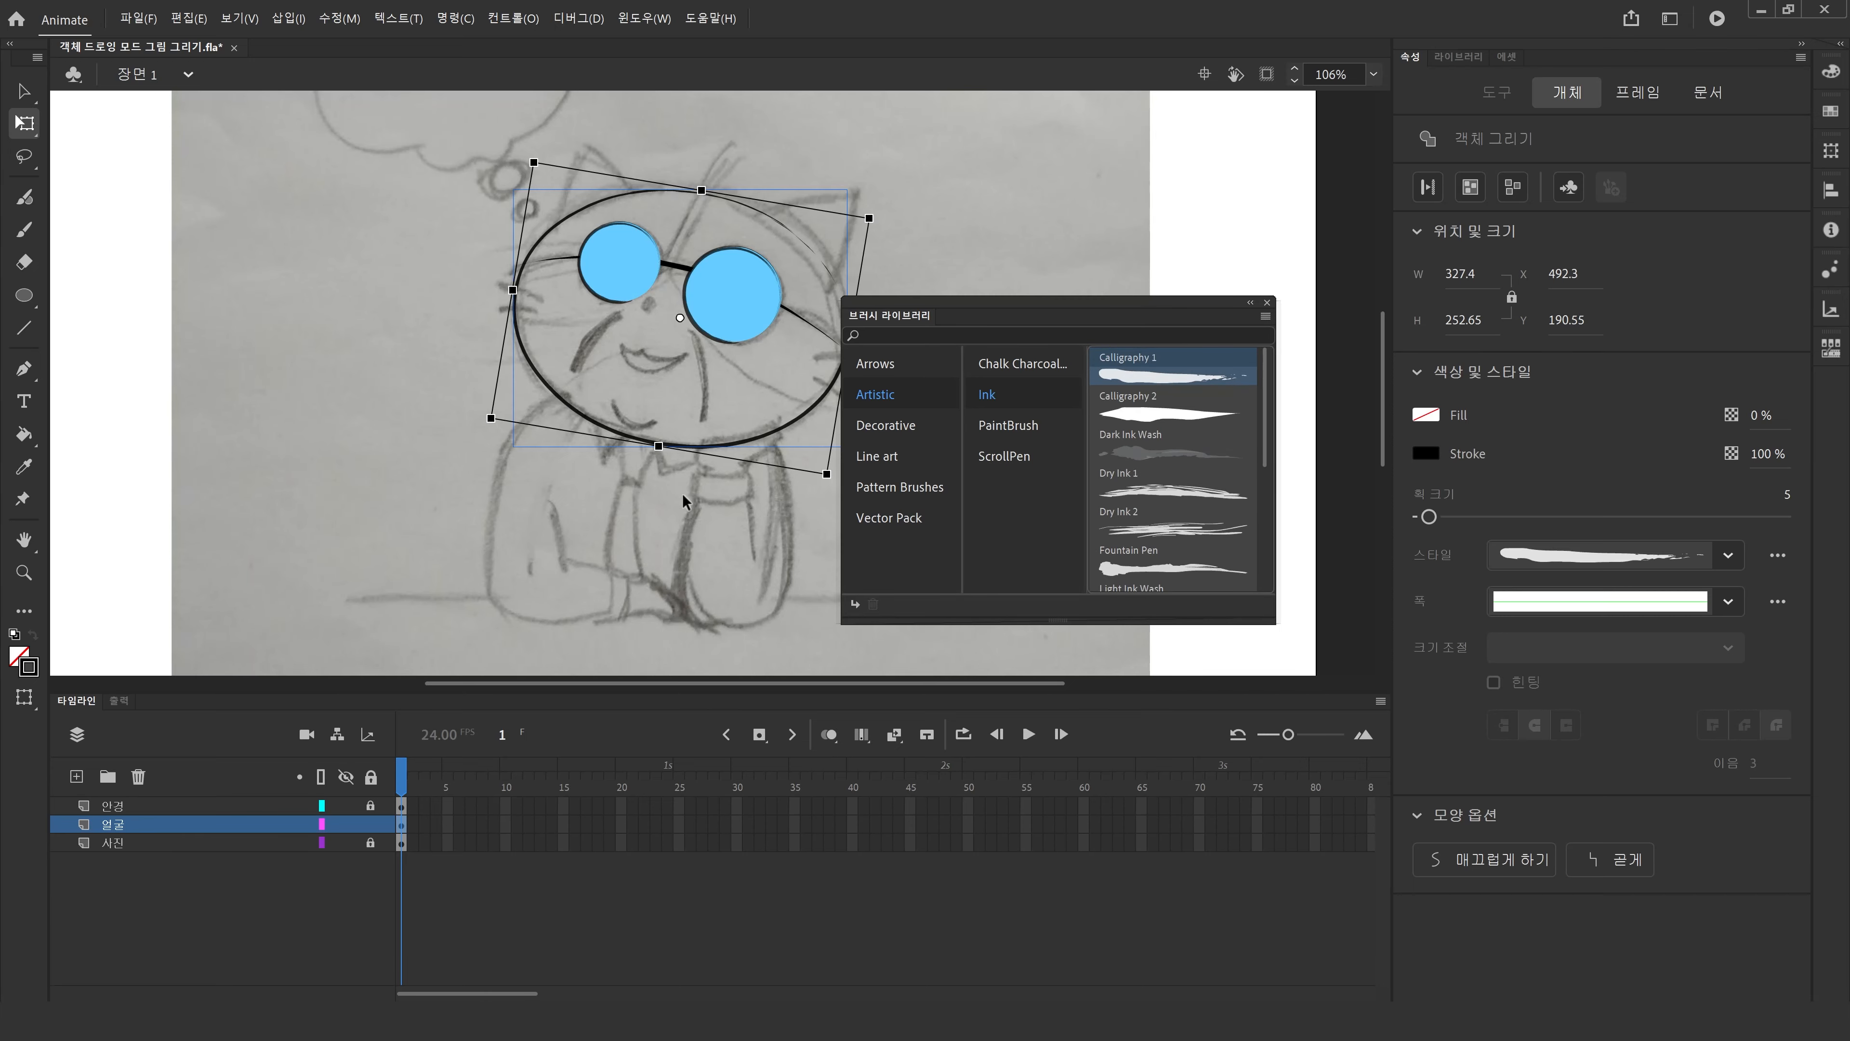
left_click(773, 556)
left_click_drag(980, 320, 1034, 290)
left_click(1195, 394)
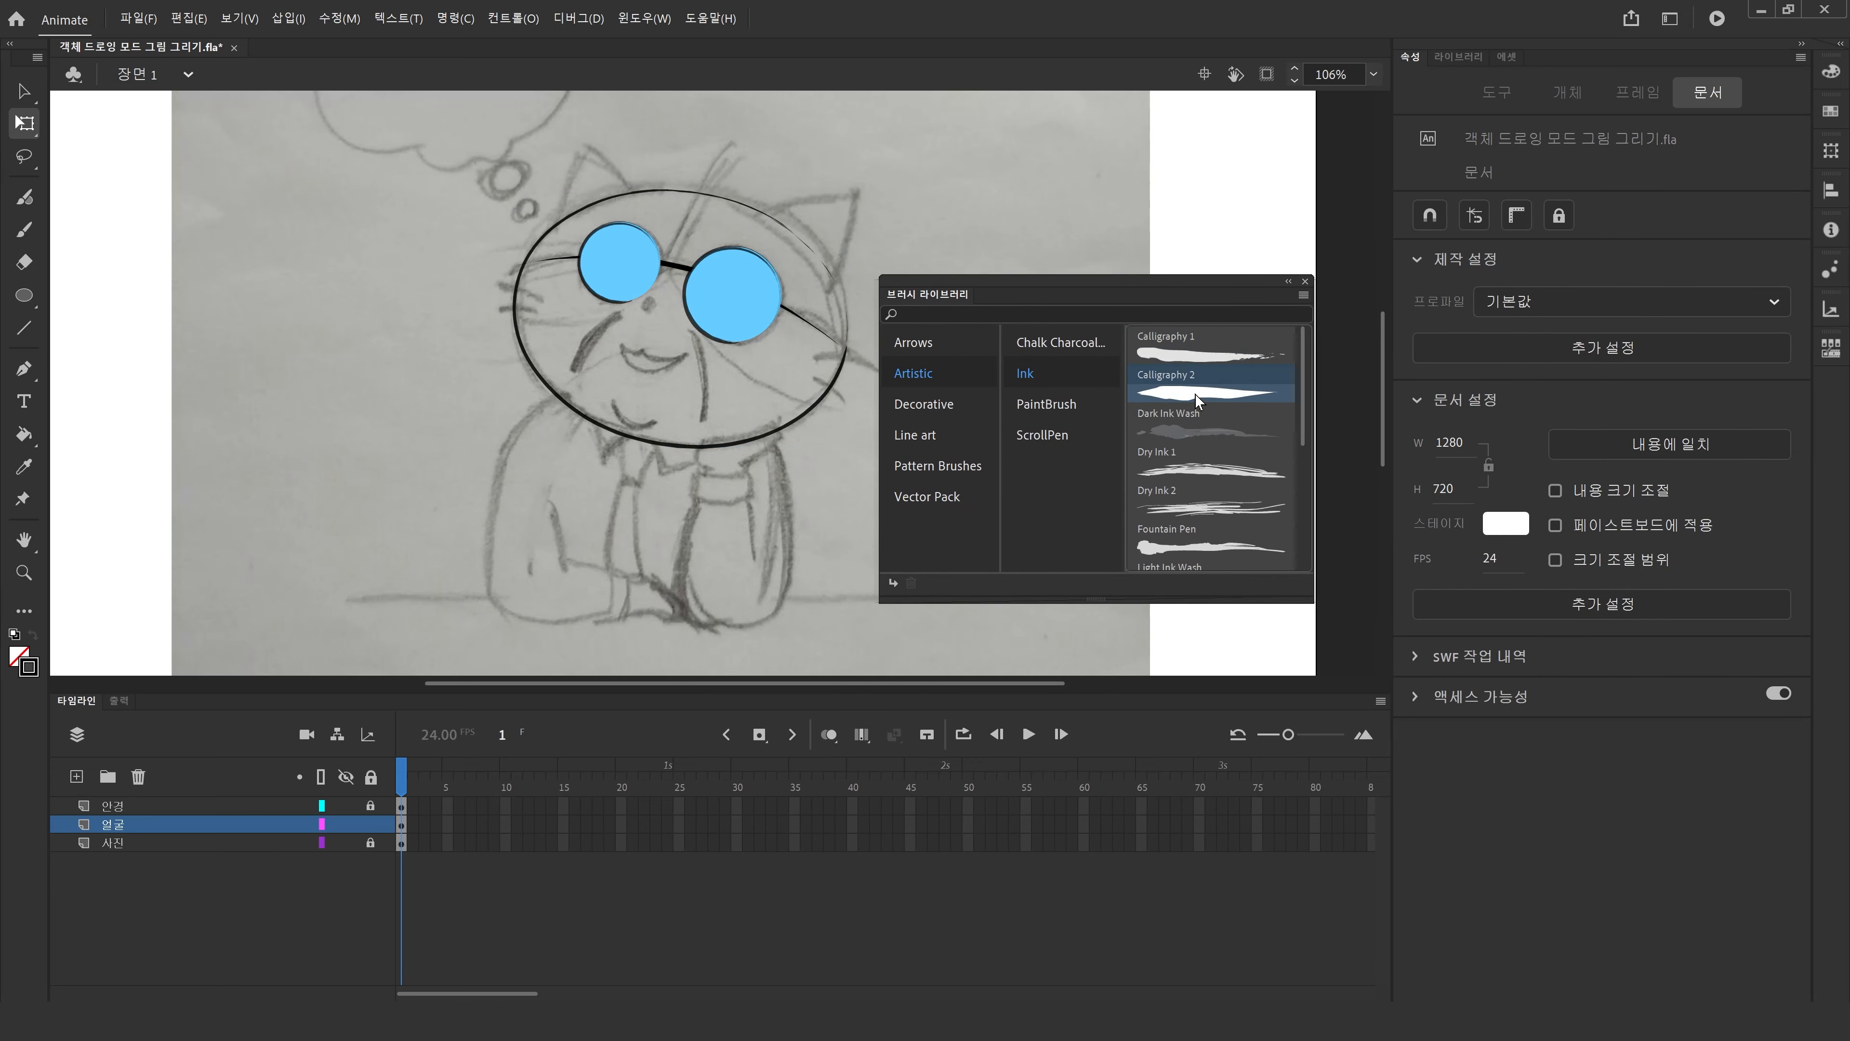
left_click(787, 418)
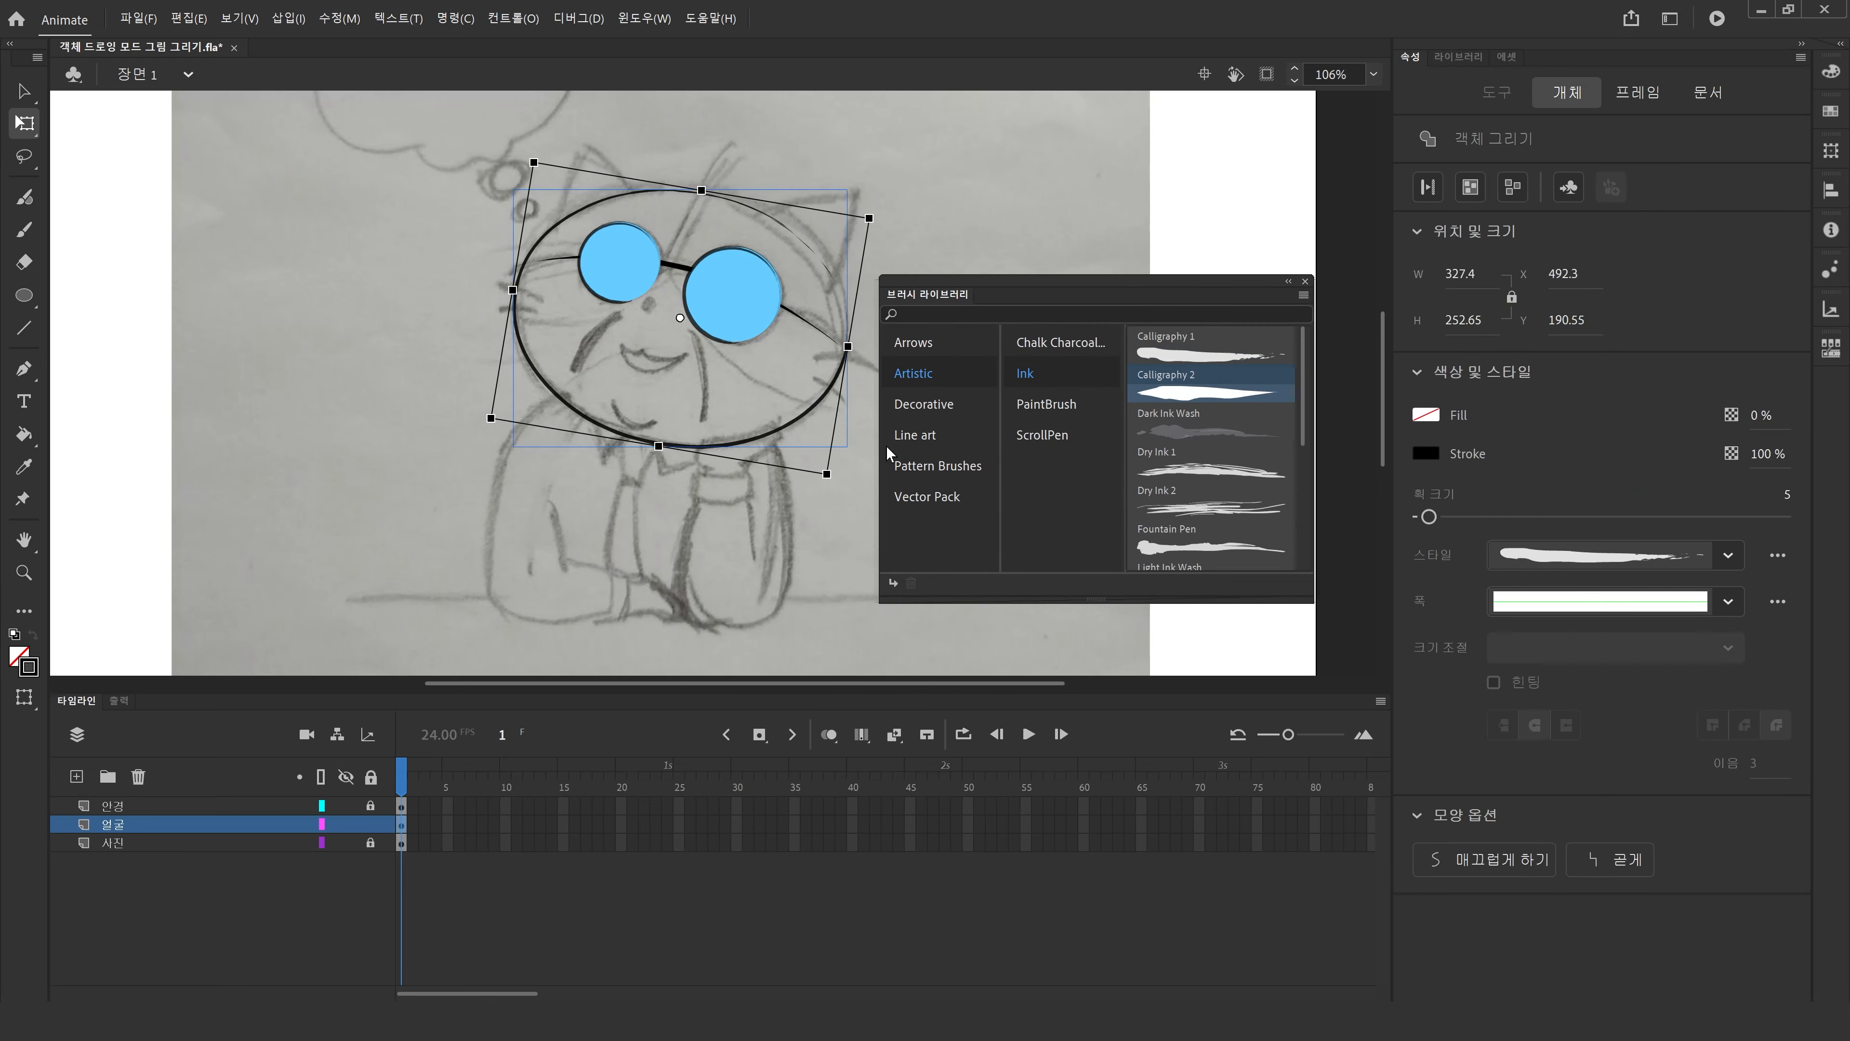
left_click(1213, 471)
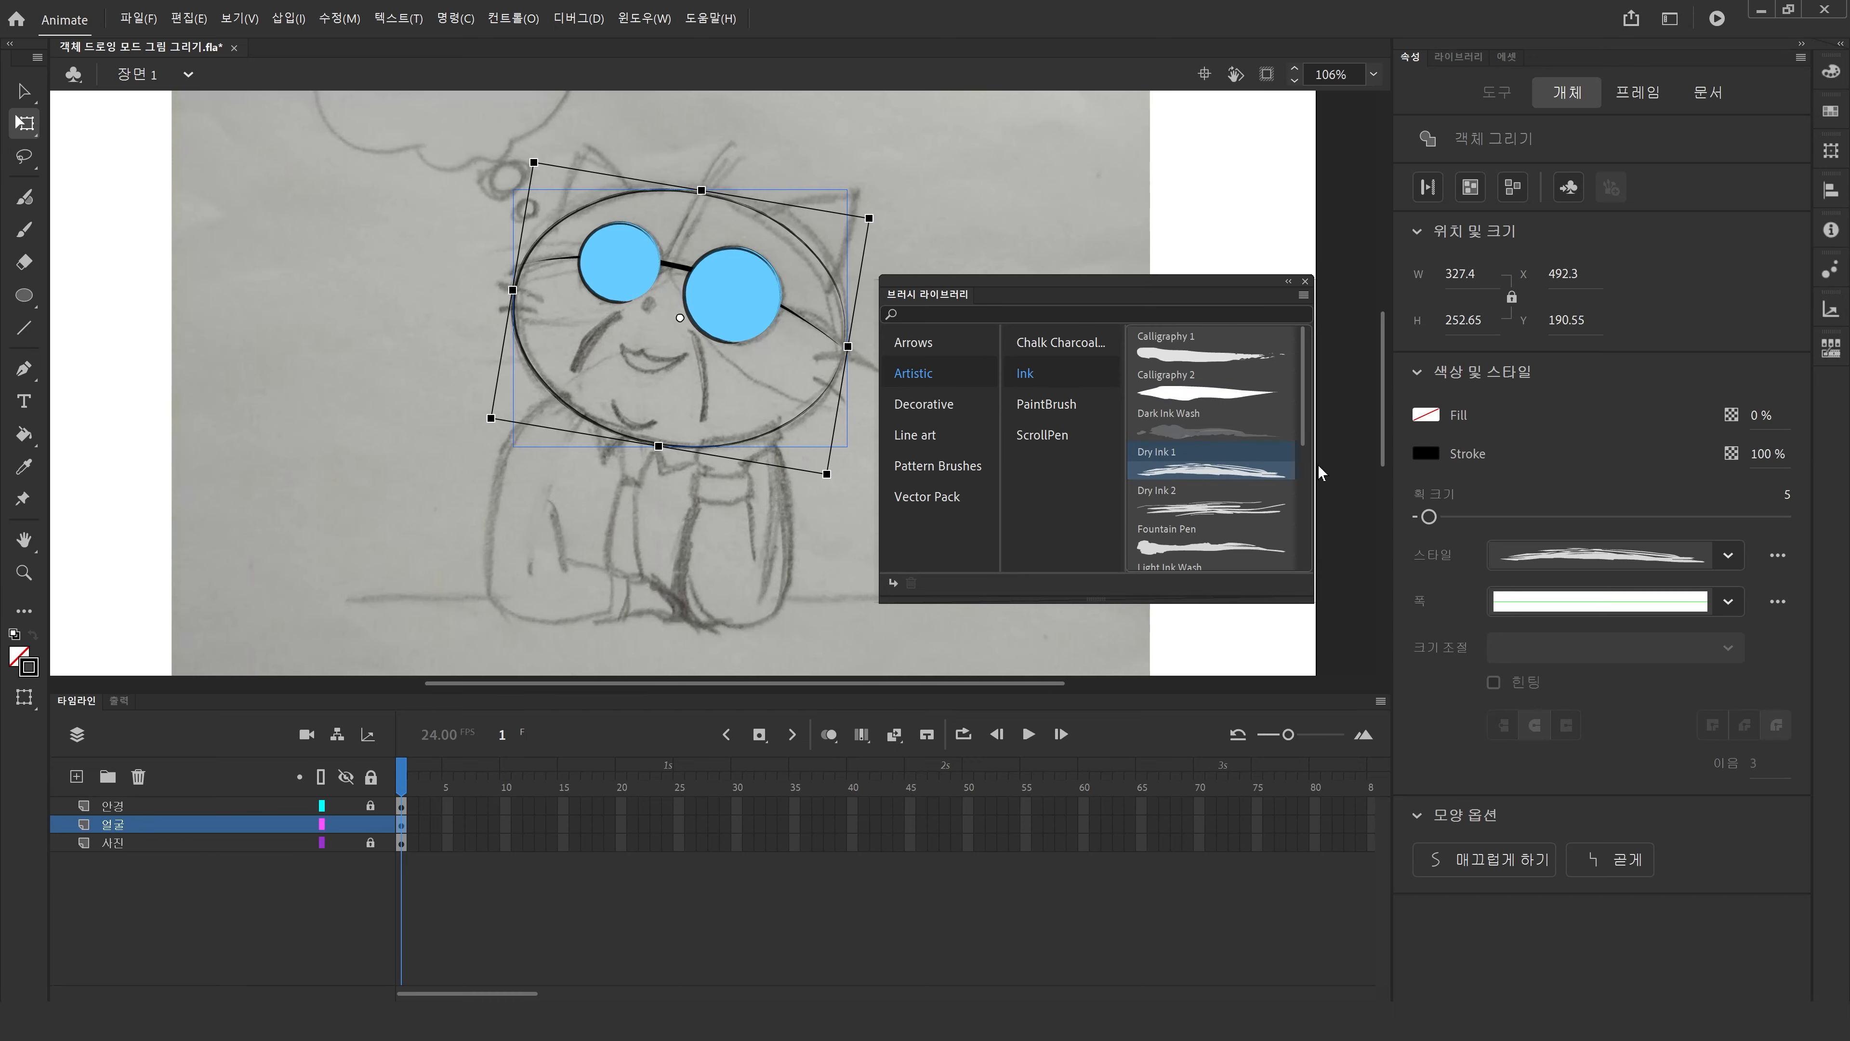
left_click(1305, 282)
left_click(1083, 406)
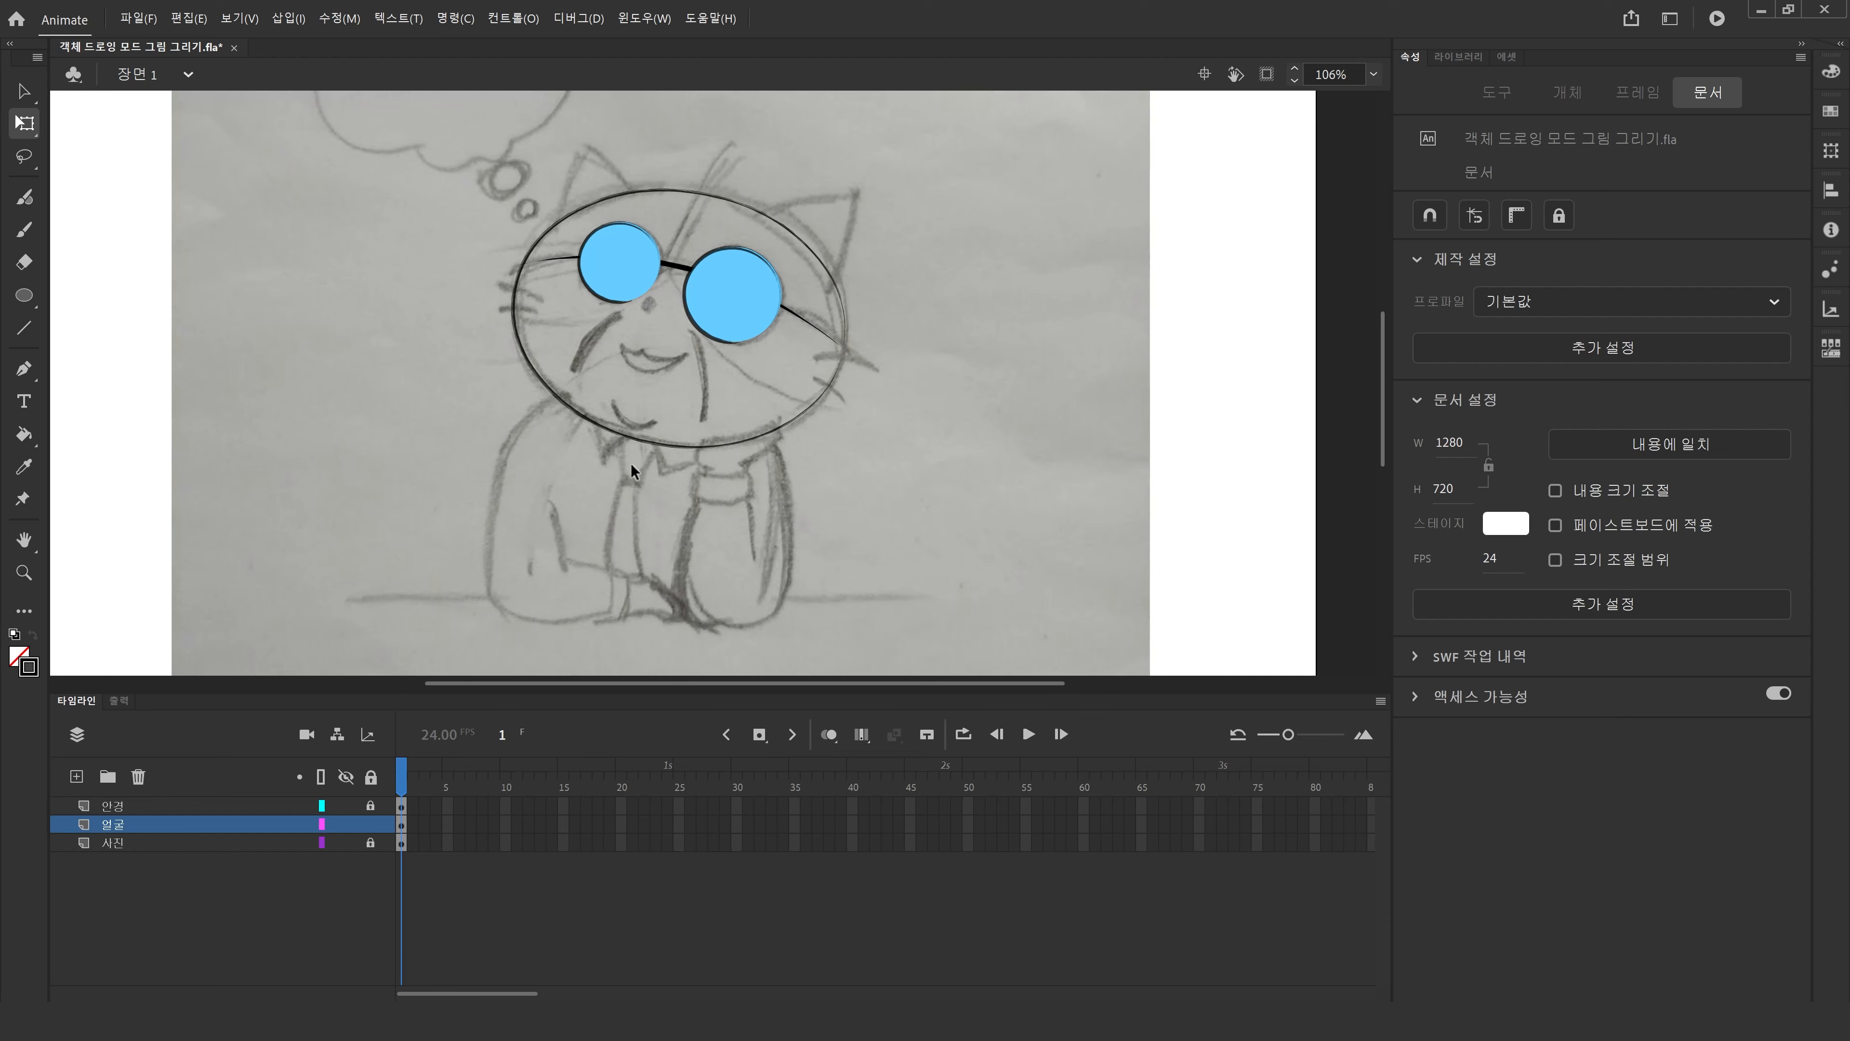
Enter the head ellipse's drawing object and delete a tiny stray stroke fragment at its bottom edge.
left_click(676, 441)
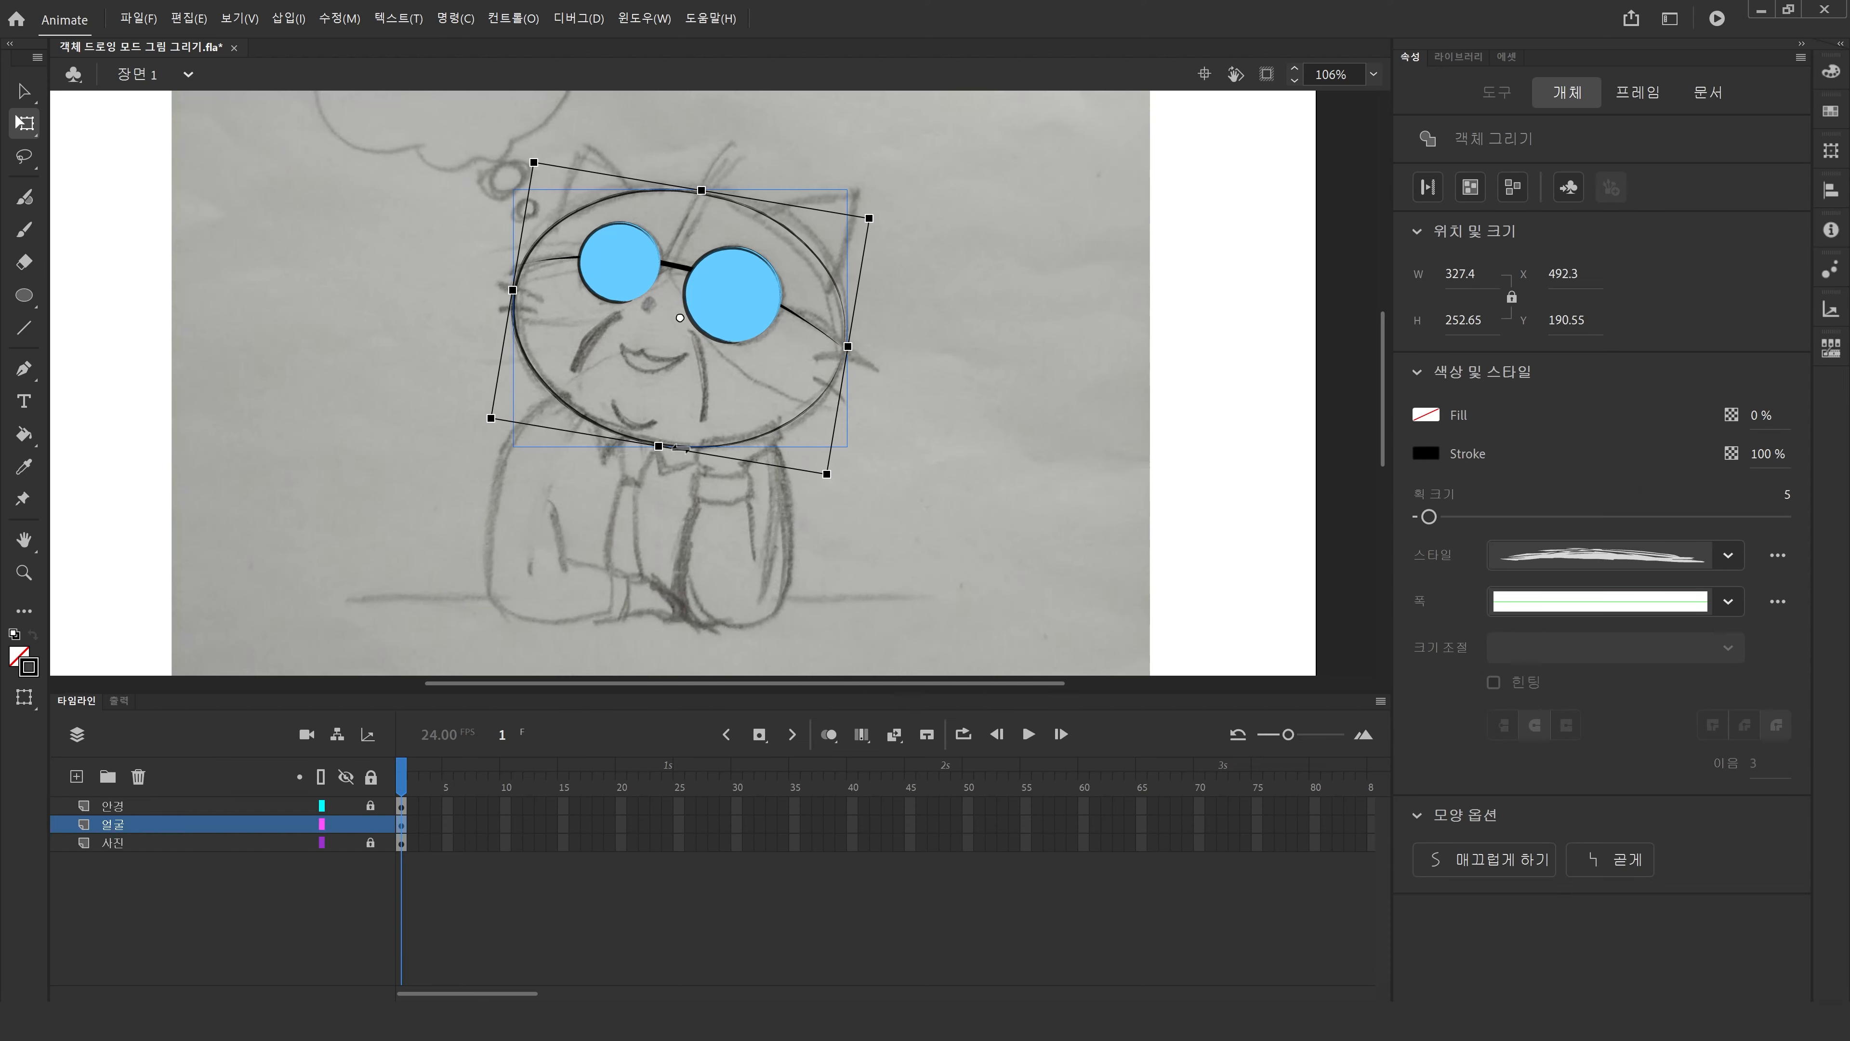
left_click(24, 91)
left_click(544, 405)
double_click(662, 441)
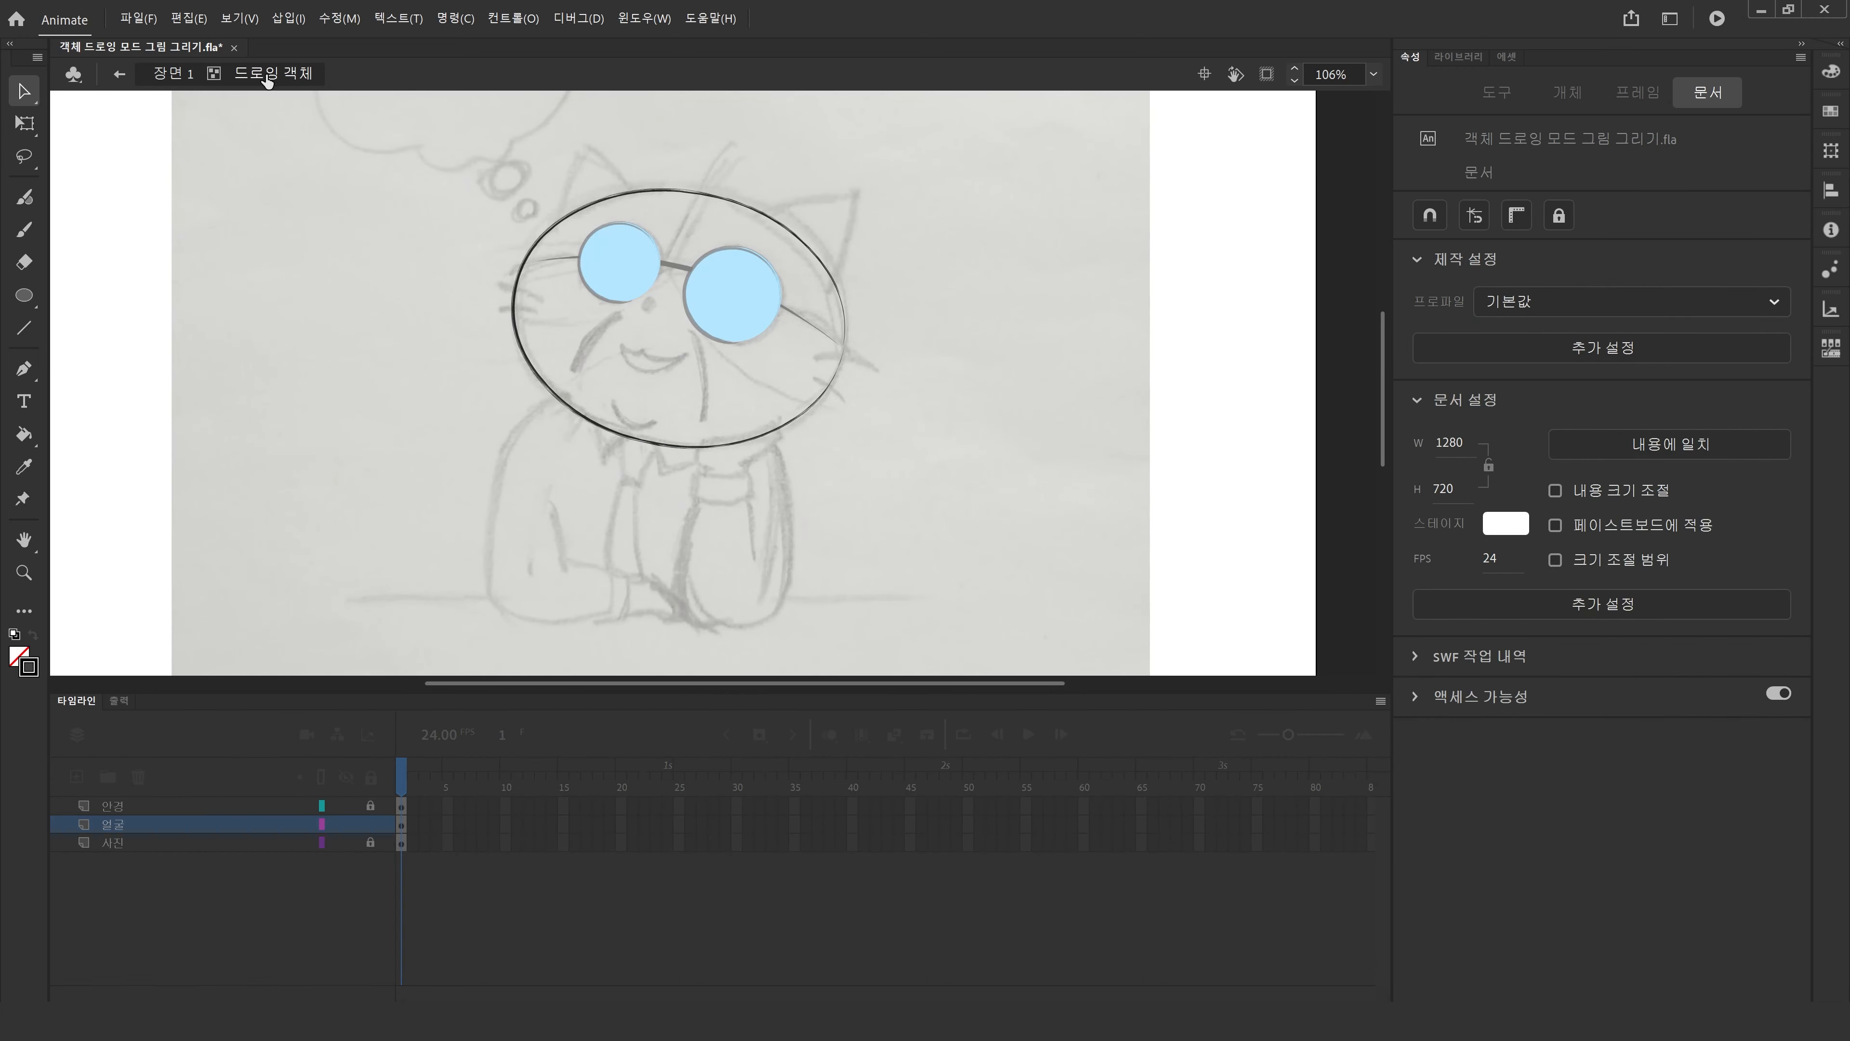
left_click(646, 433)
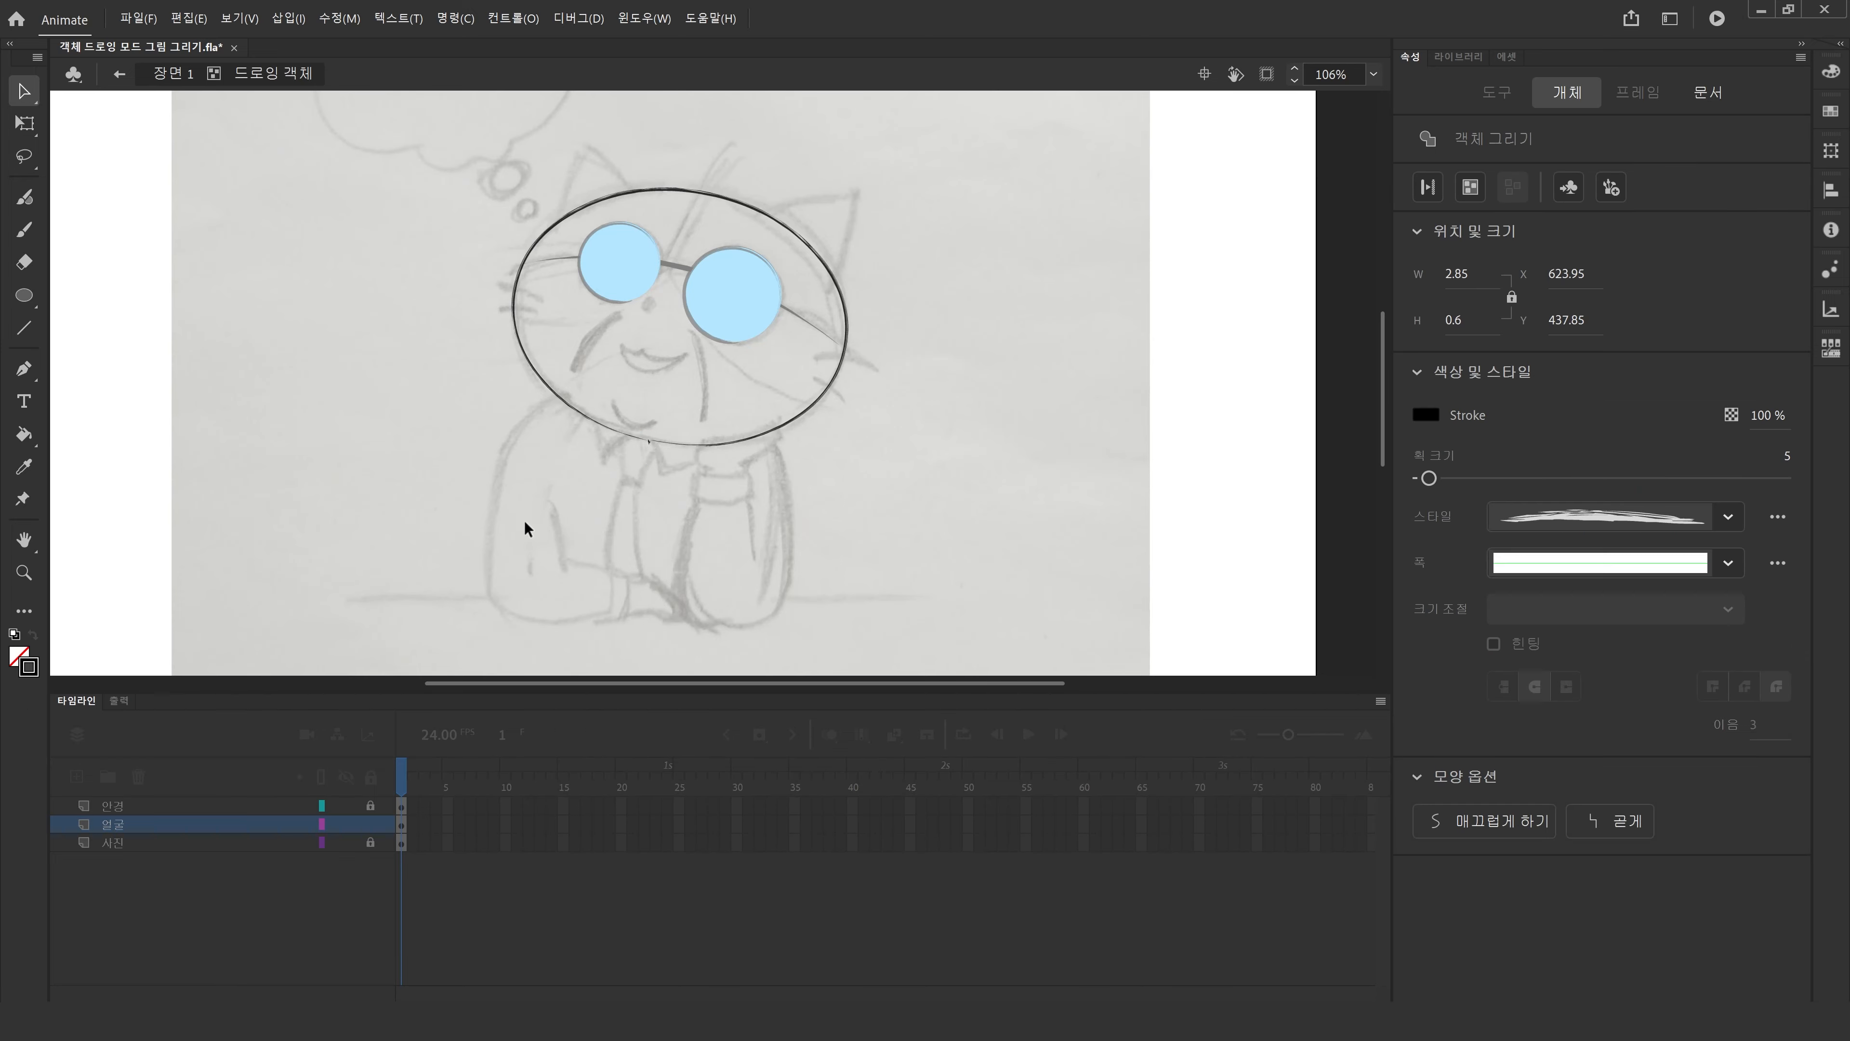
left_click(525, 520)
left_click(26, 573)
left_click_drag(513, 350, 770, 497)
left_click(24, 91)
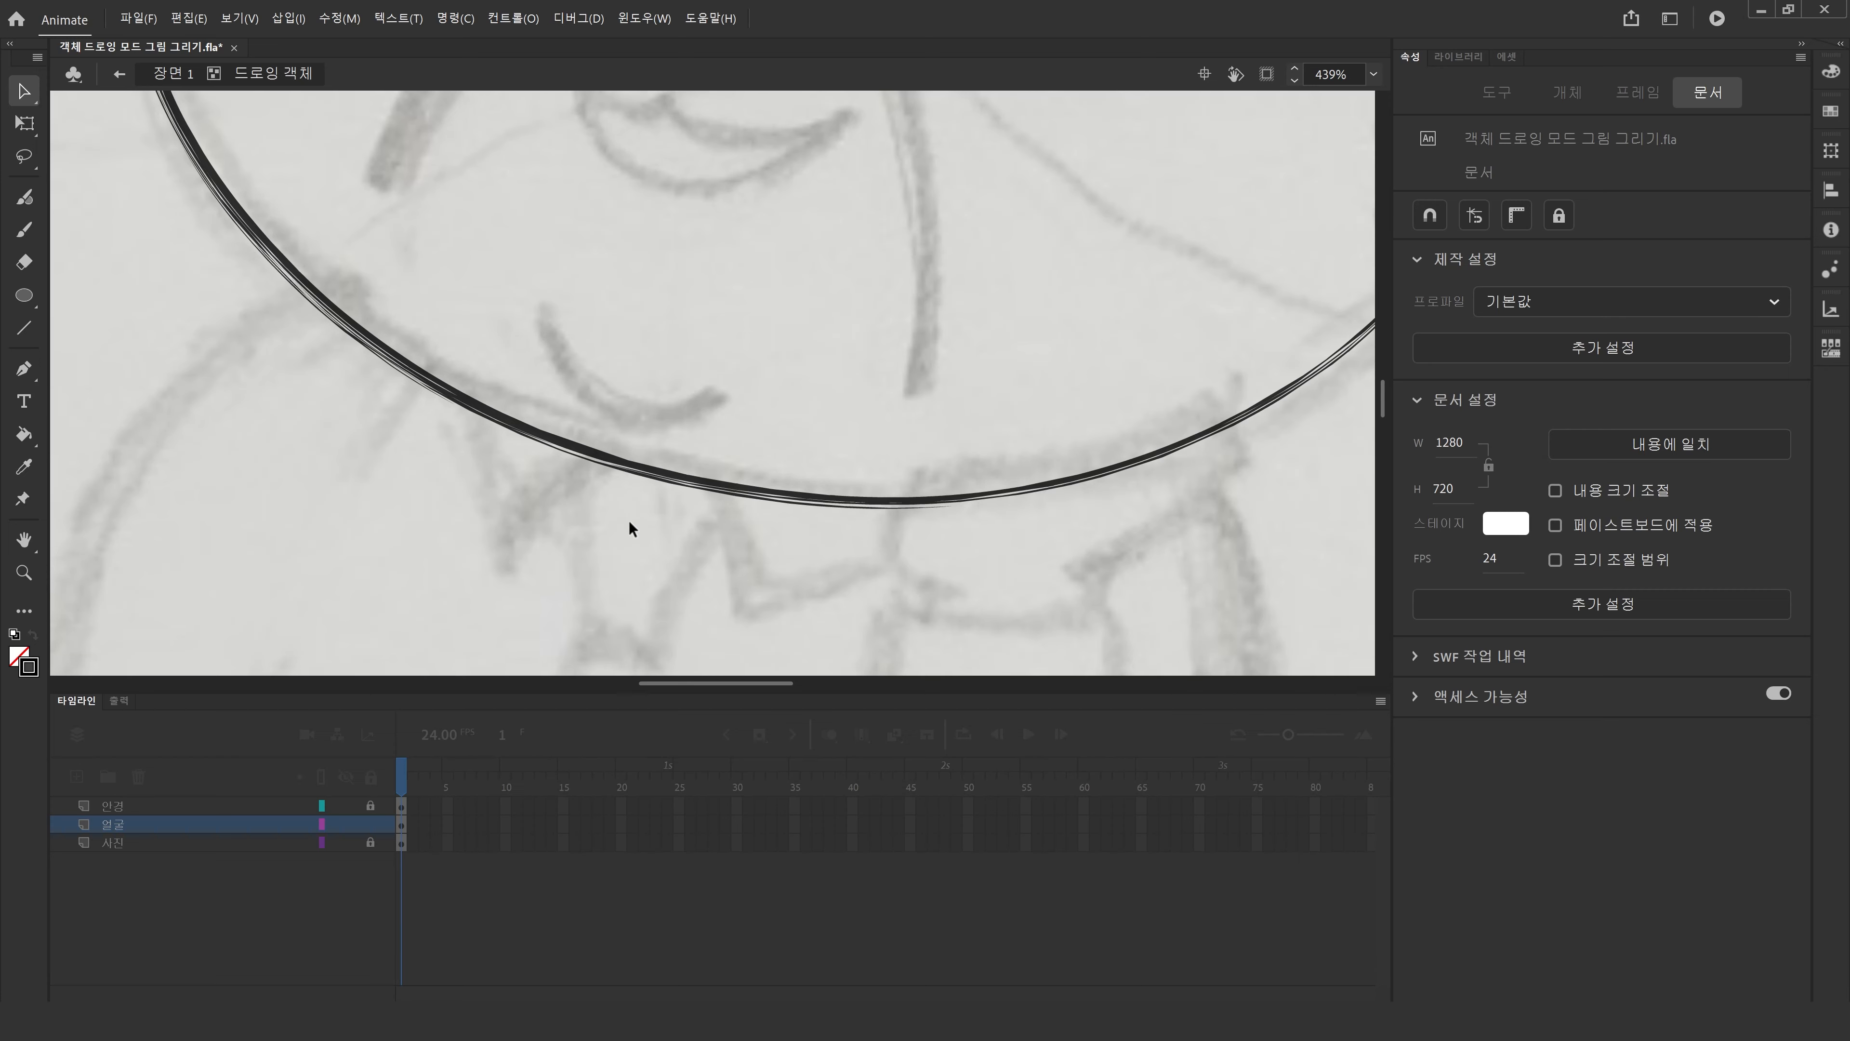
left_click_drag(633, 516, 632, 422)
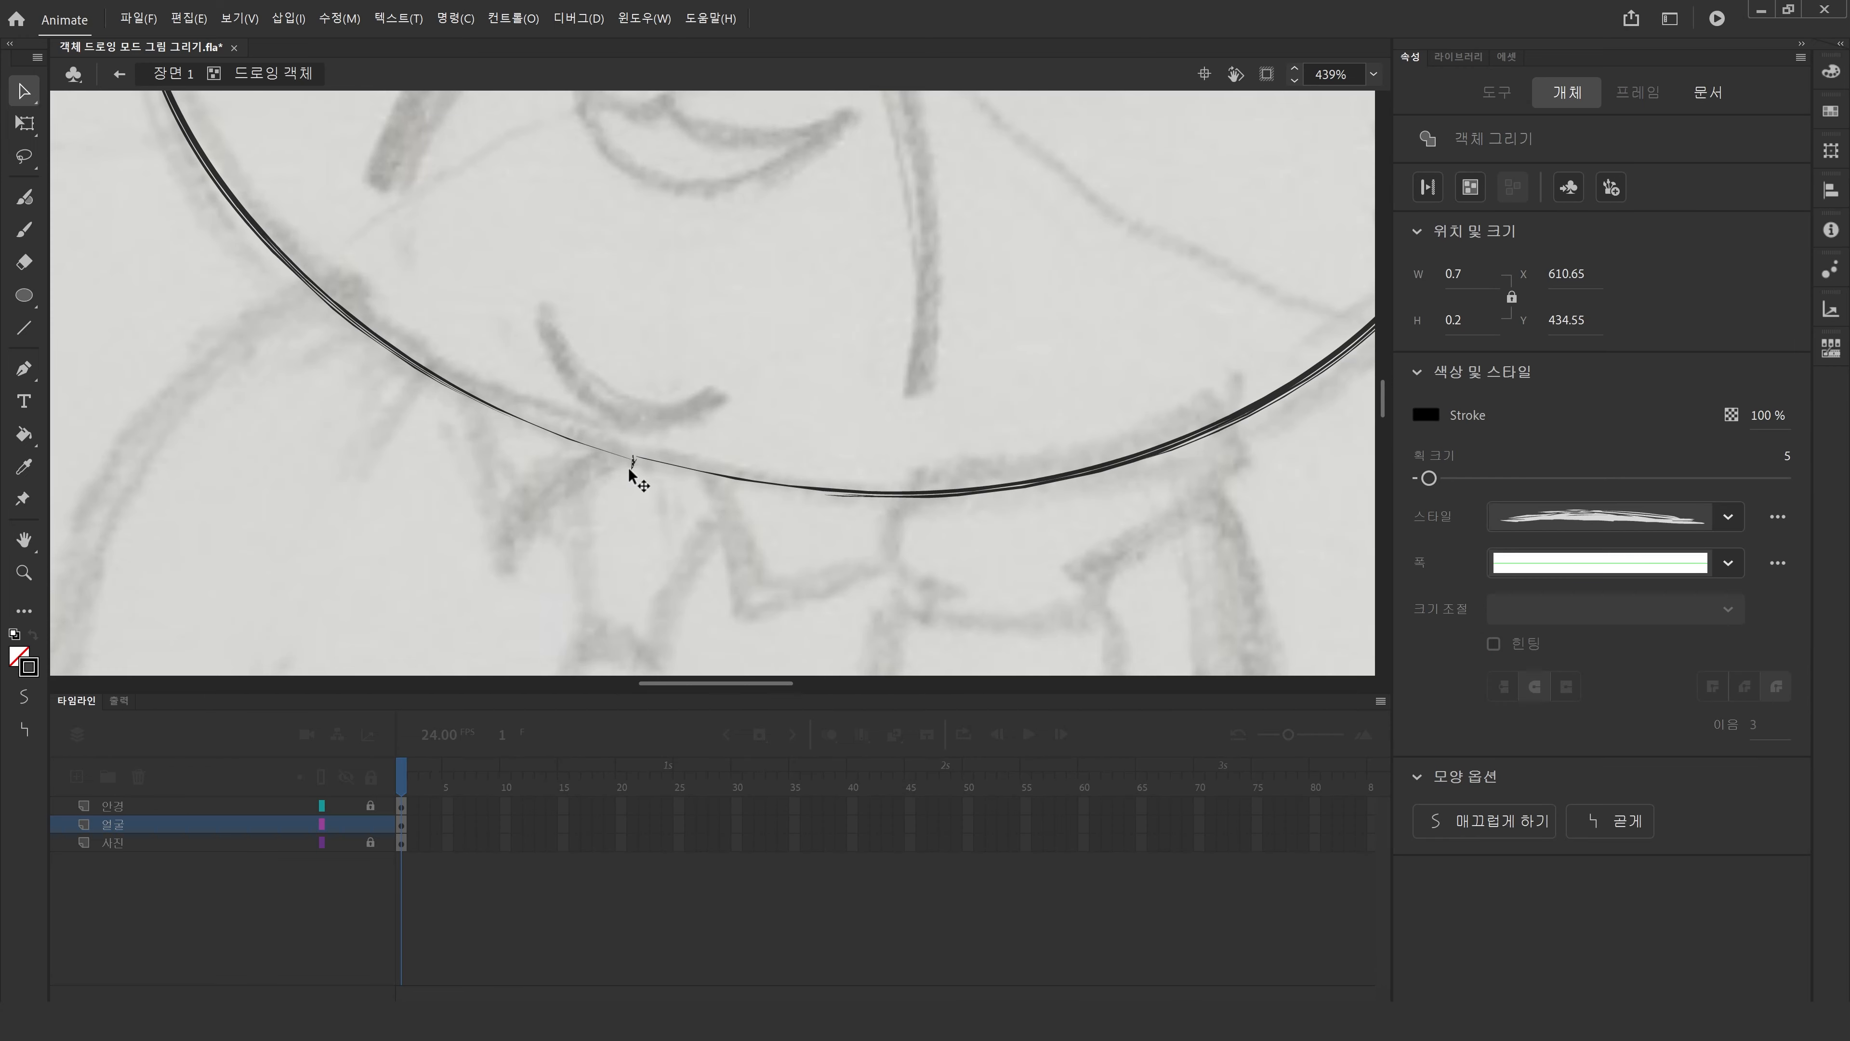
key("Delete")
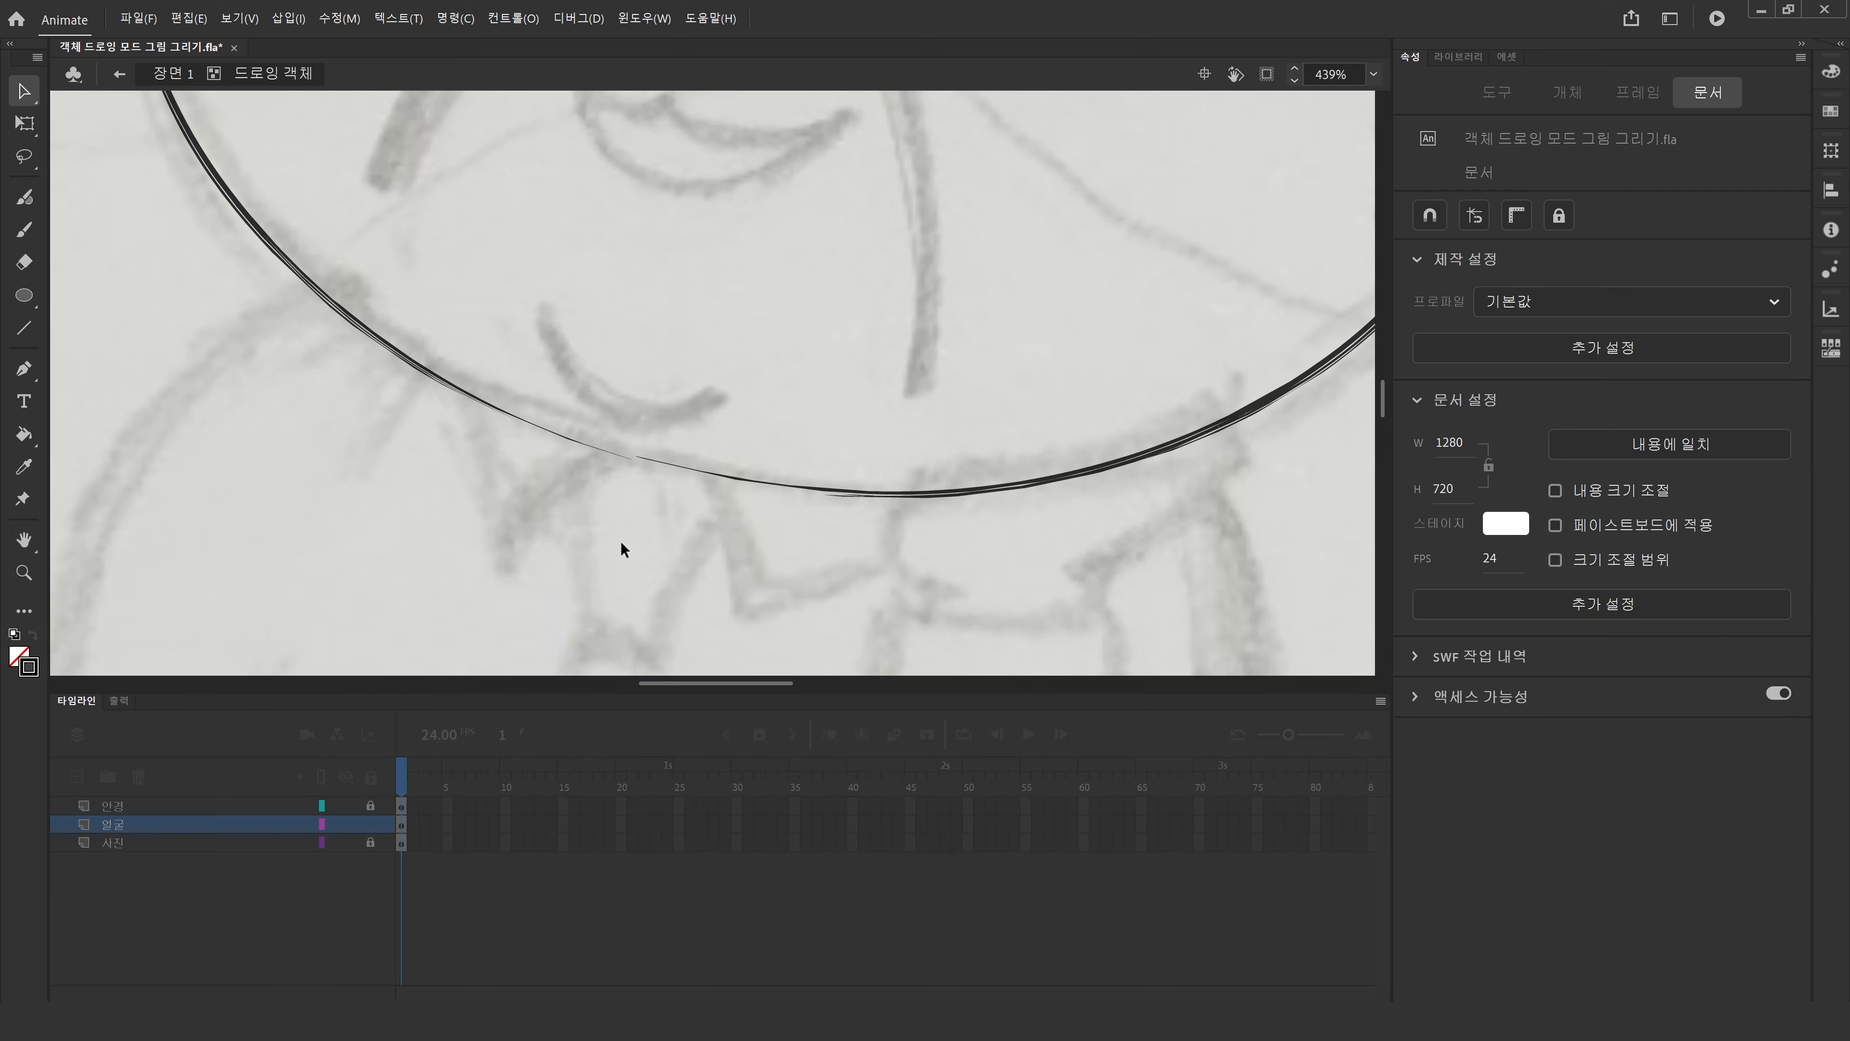
Exit the drawing object editing and return to 장면 1.
double_click(23, 539)
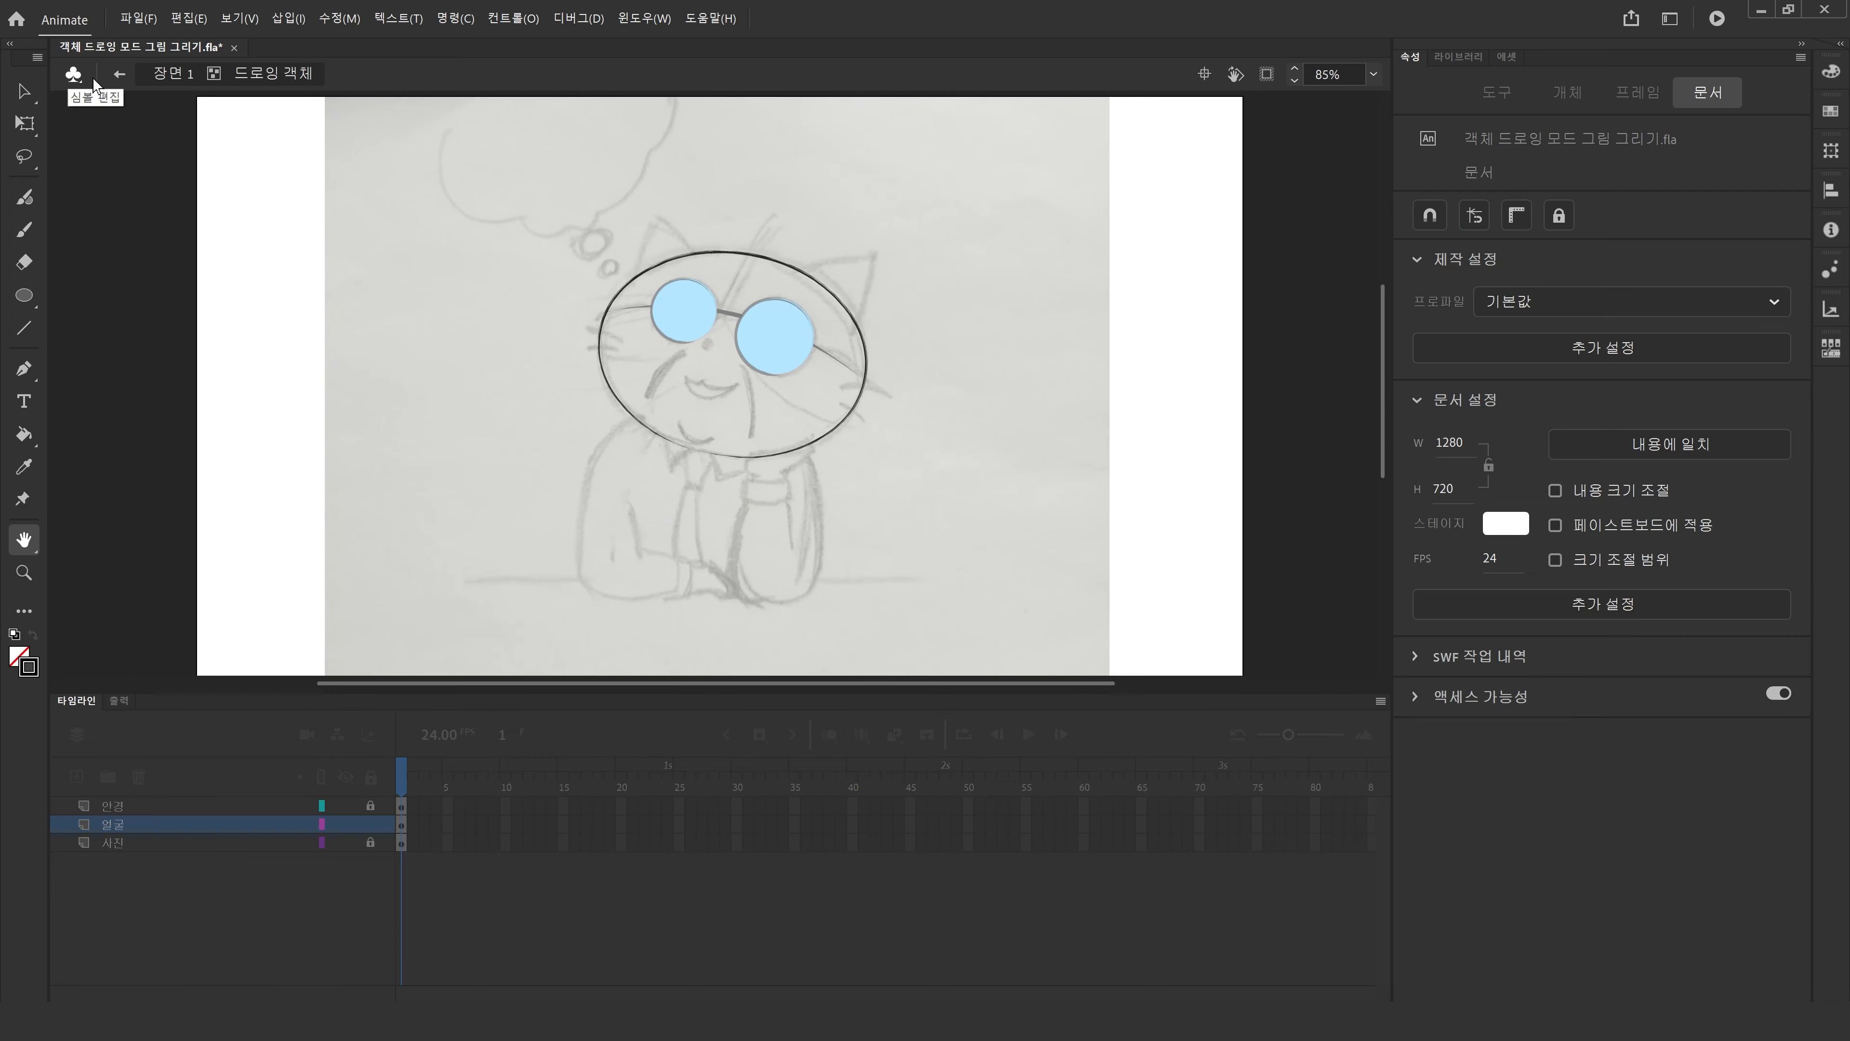
left_click(173, 74)
left_click(23, 91)
left_click(300, 423)
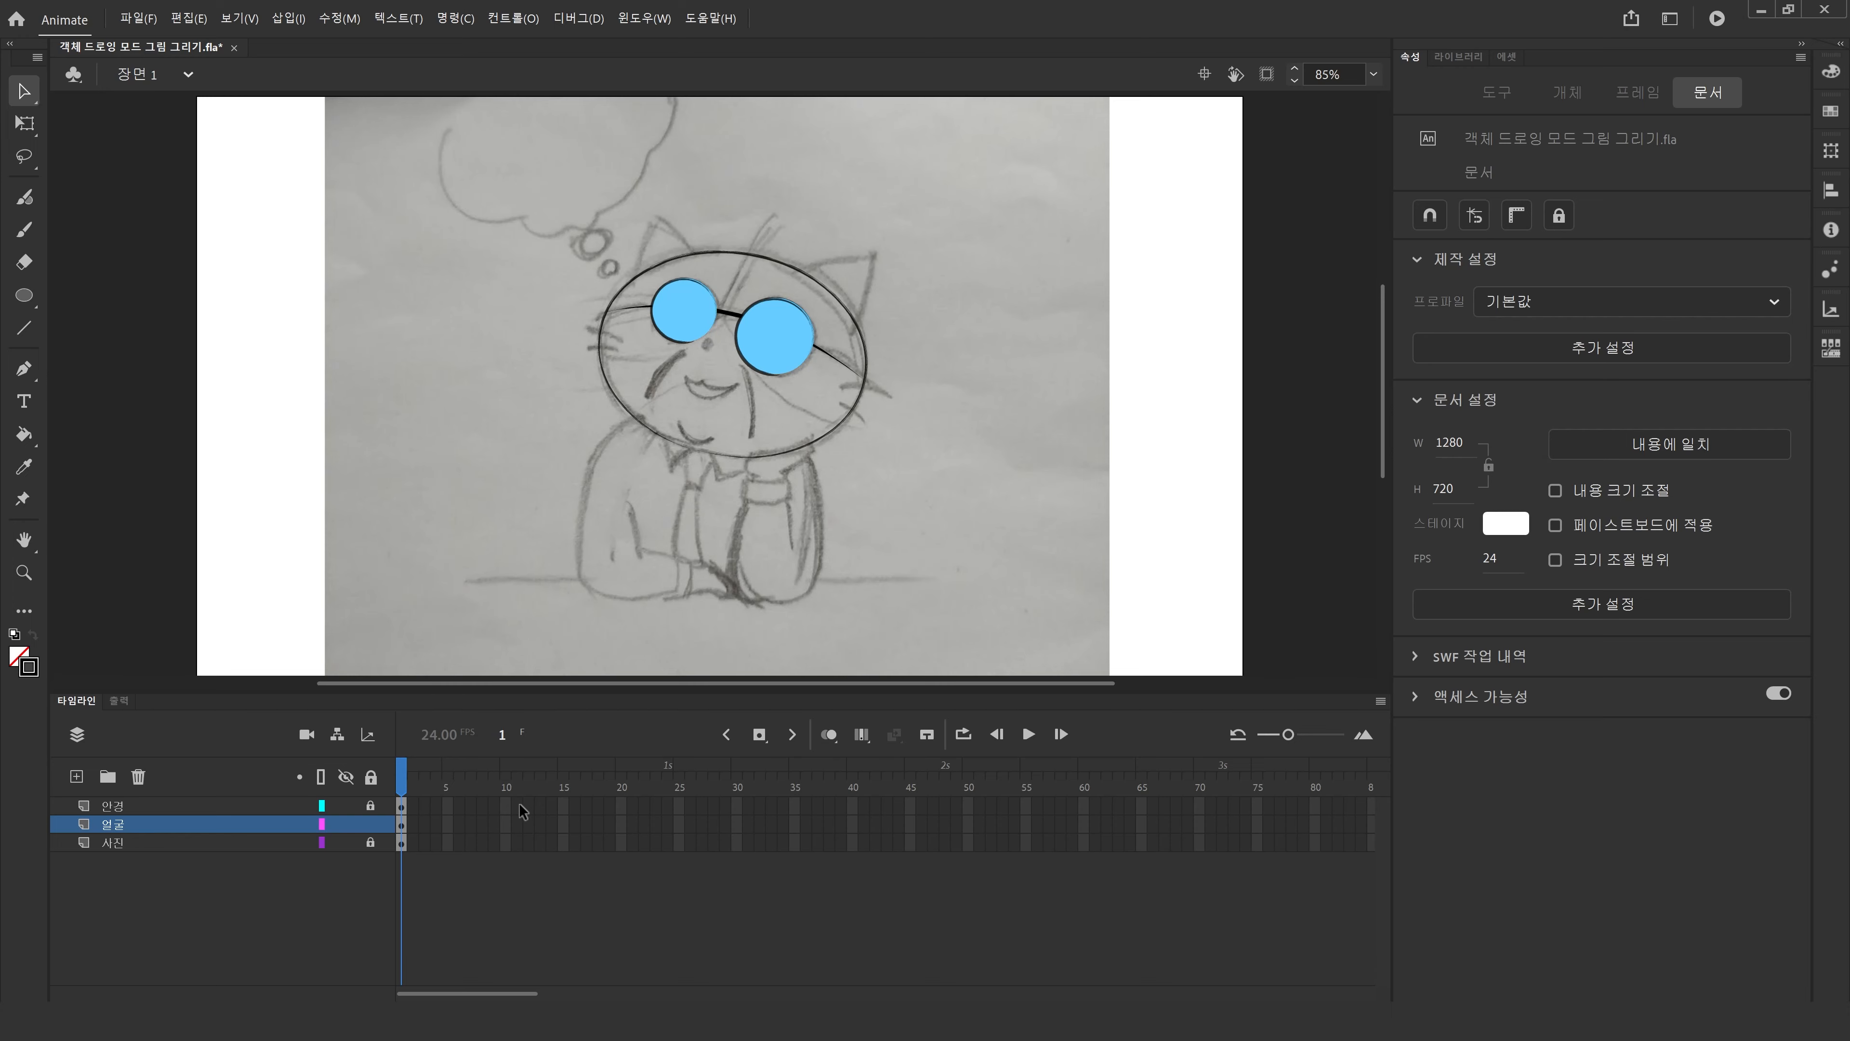
Zoom in on the cat's head and enter the head ellipse's drawing object for editing.
left_click(24, 572)
left_click_drag(498, 168, 947, 510)
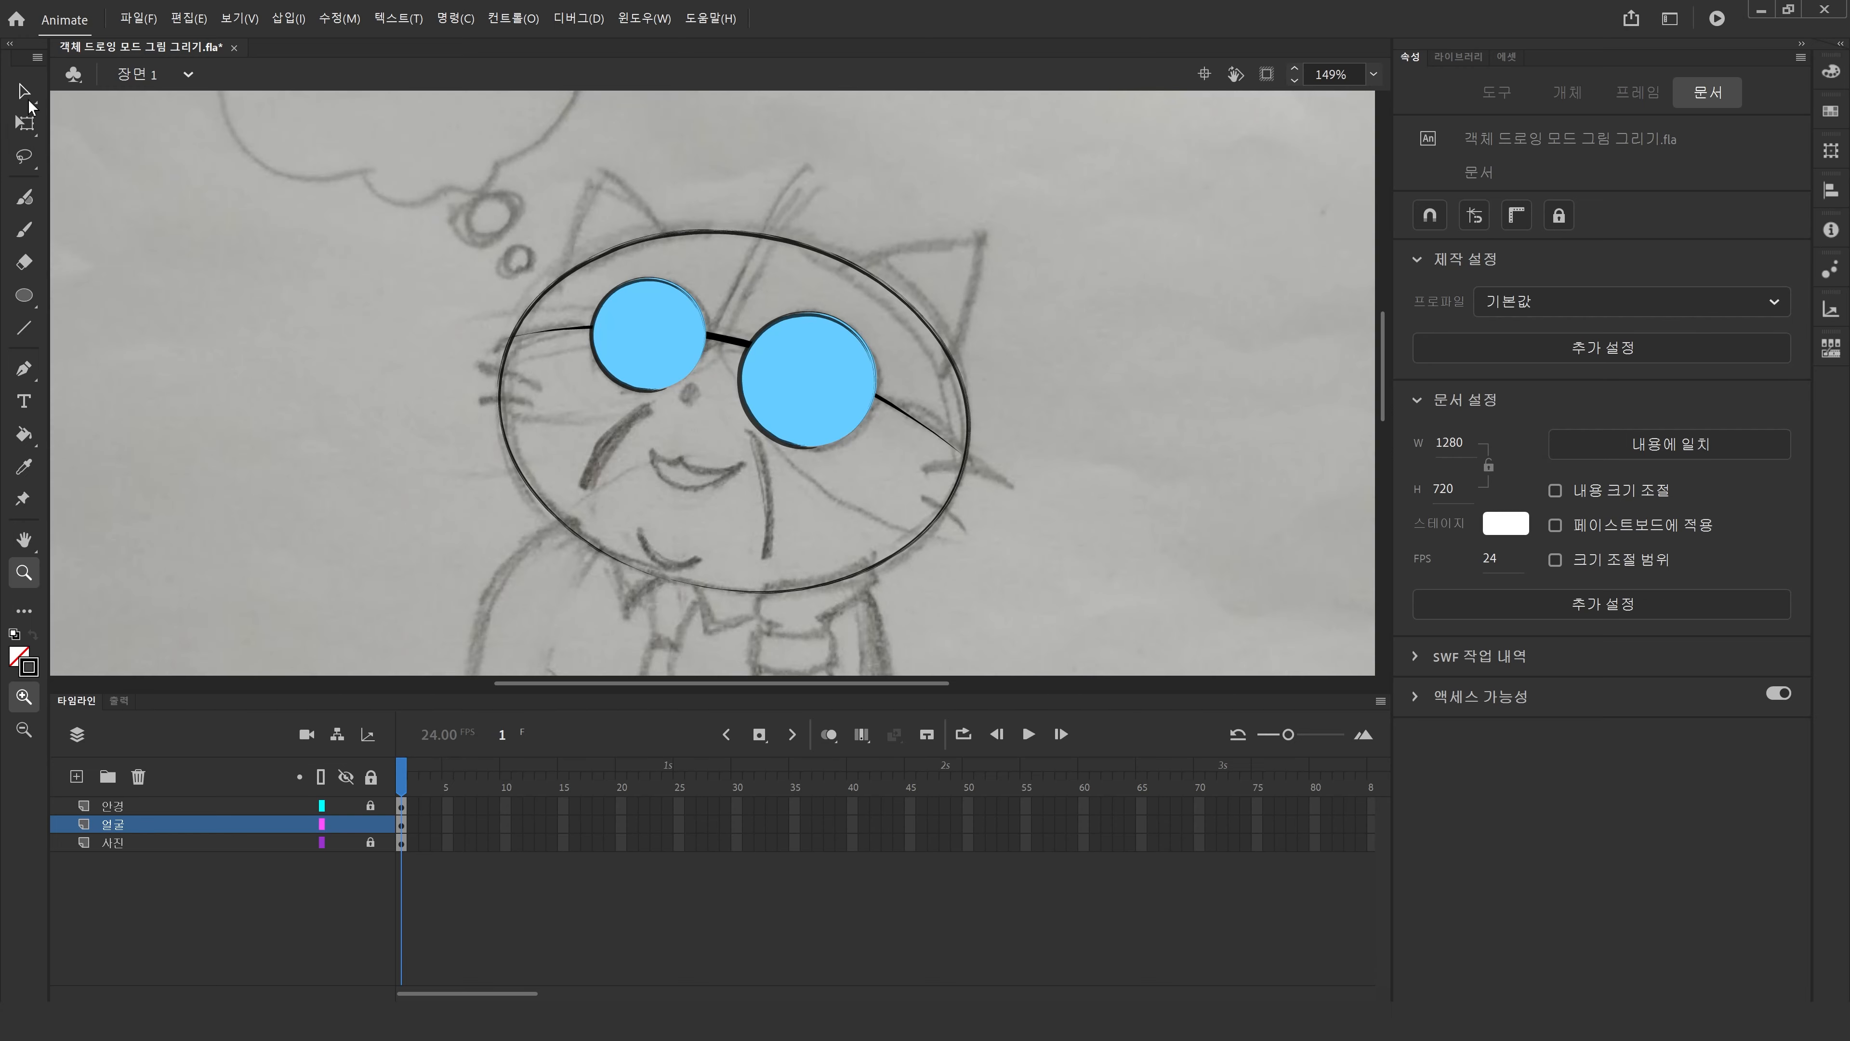
key("v")
left_click(573, 526)
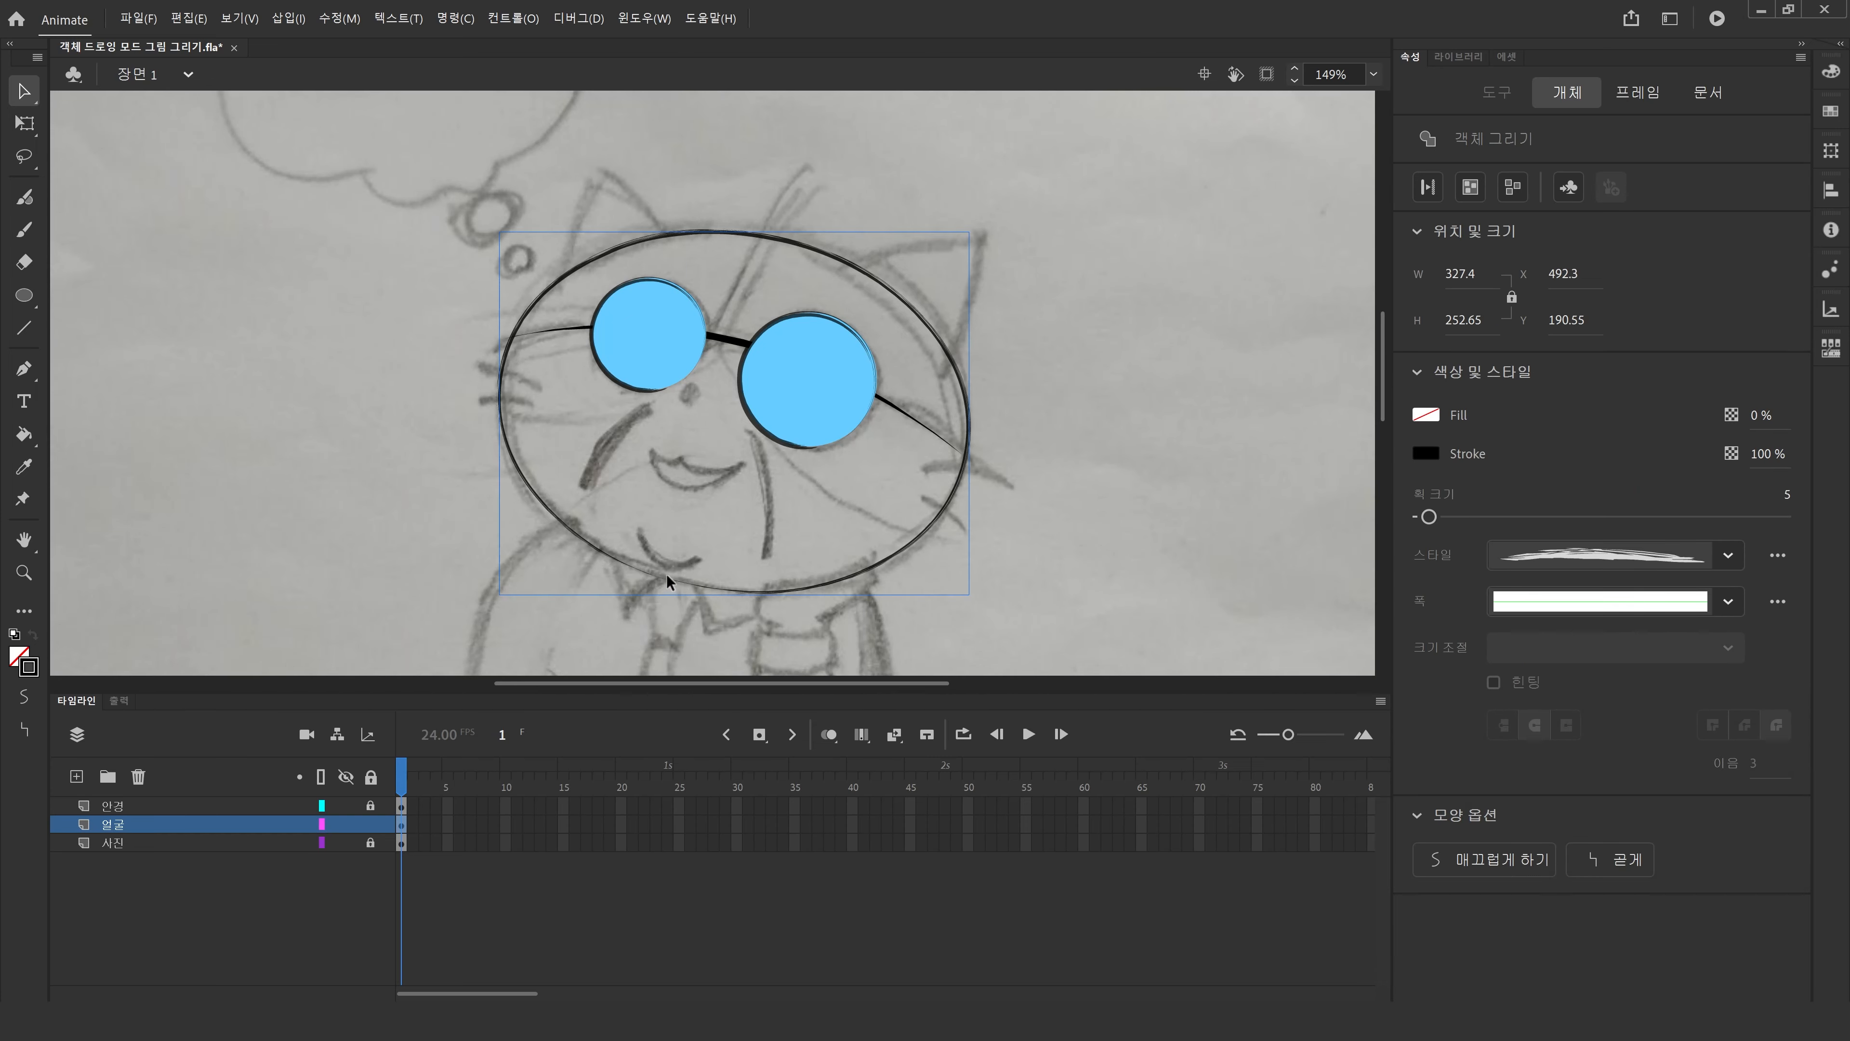
left_click(20, 656)
left_click(104, 799)
left_click(24, 435)
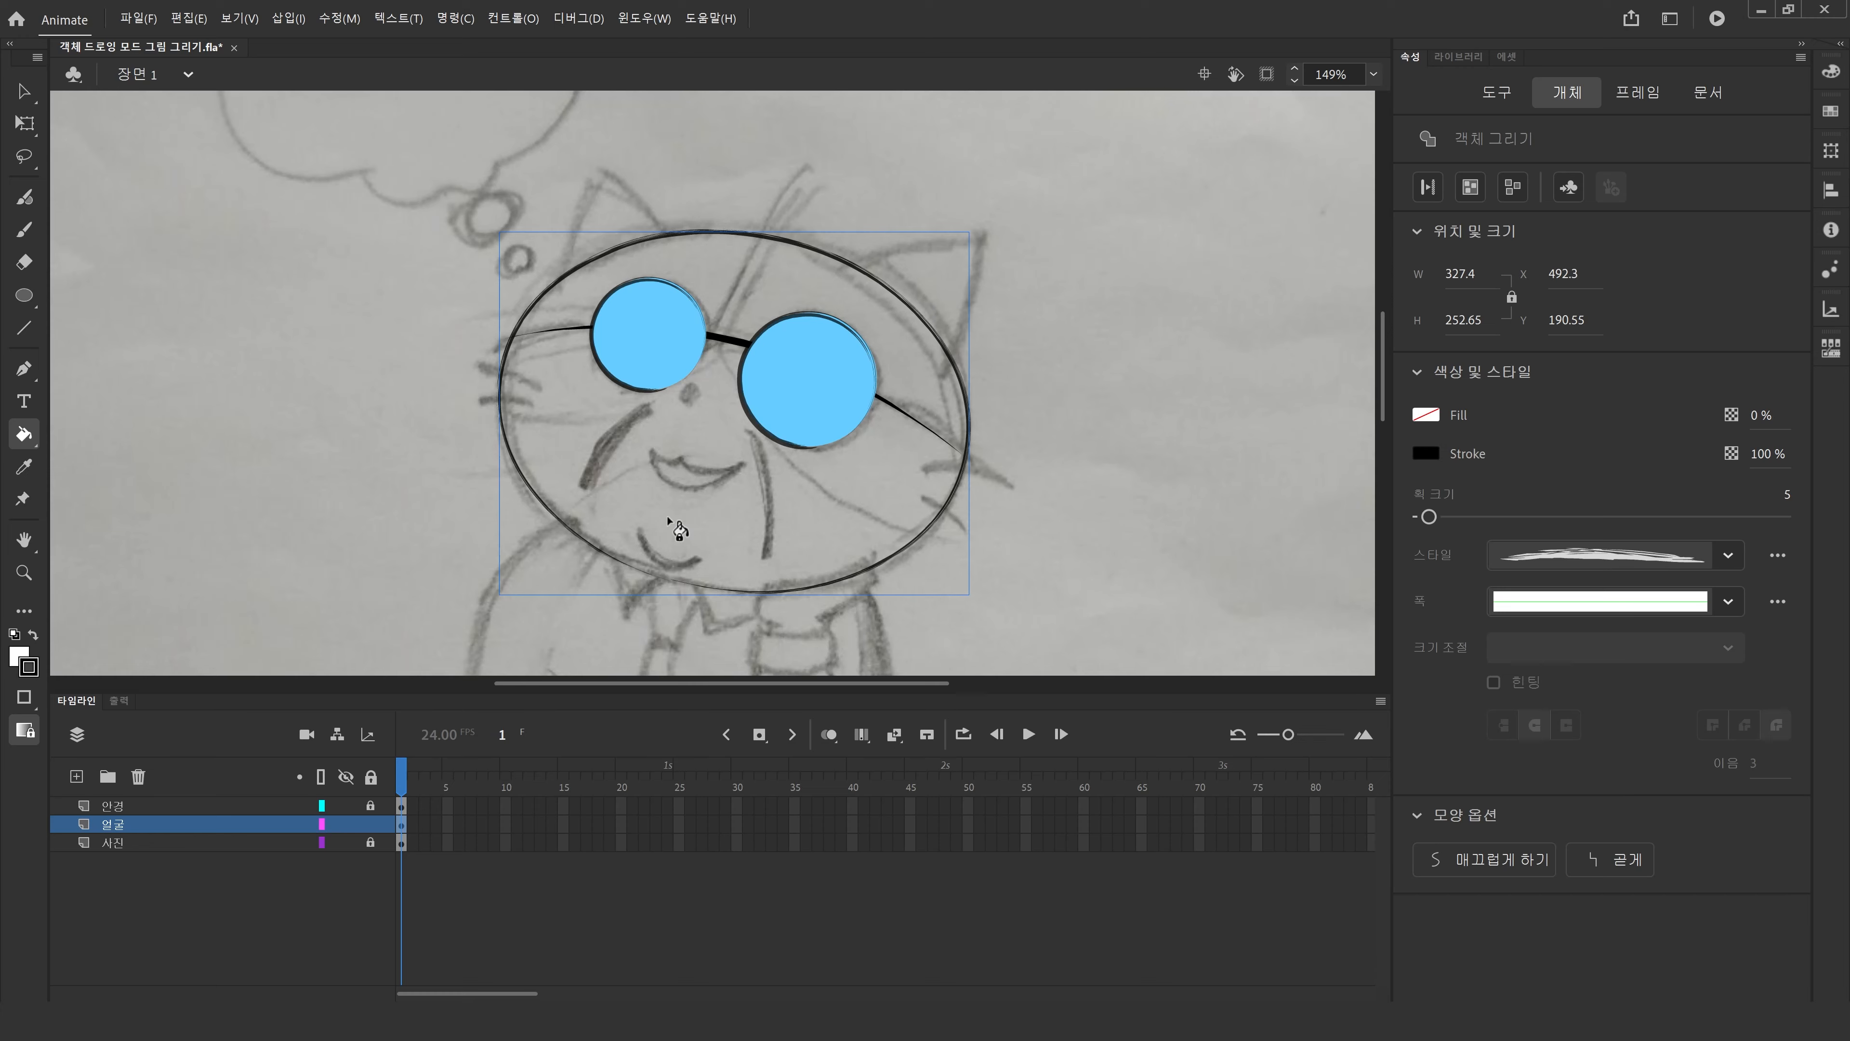
left_click(24, 92)
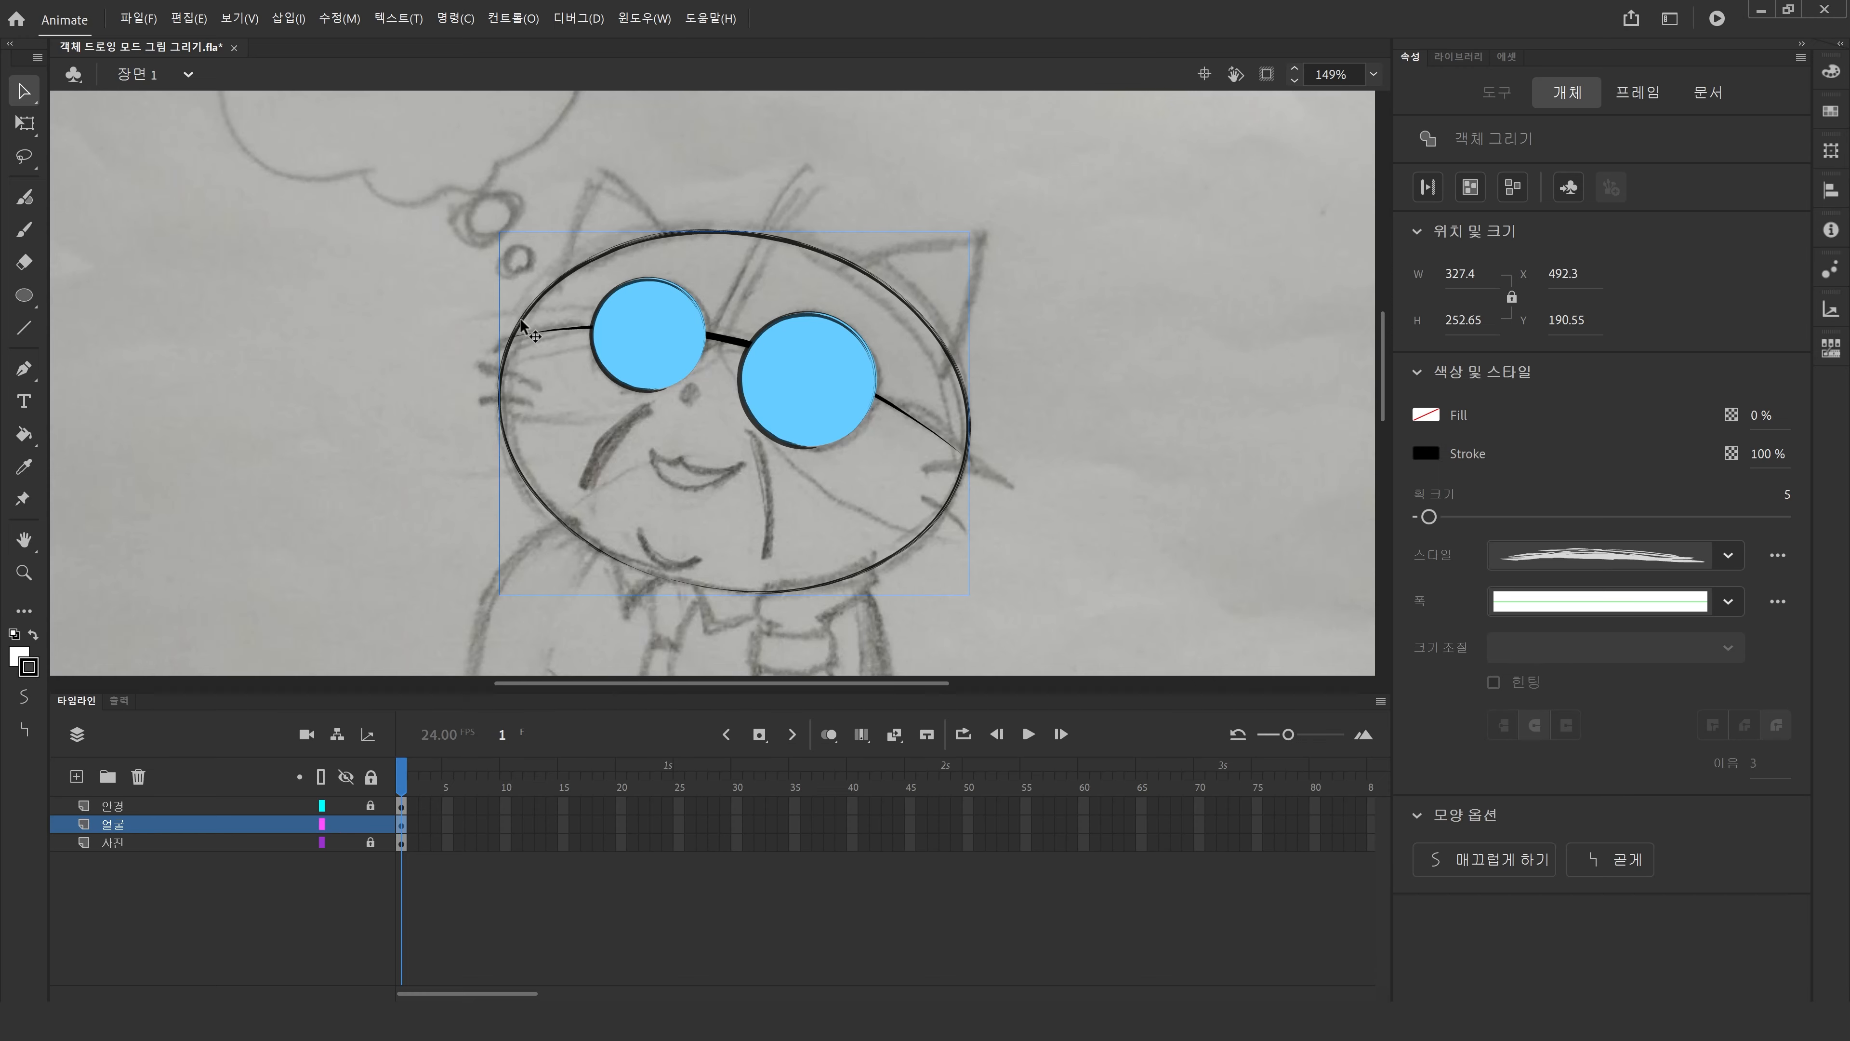
double_click(521, 328)
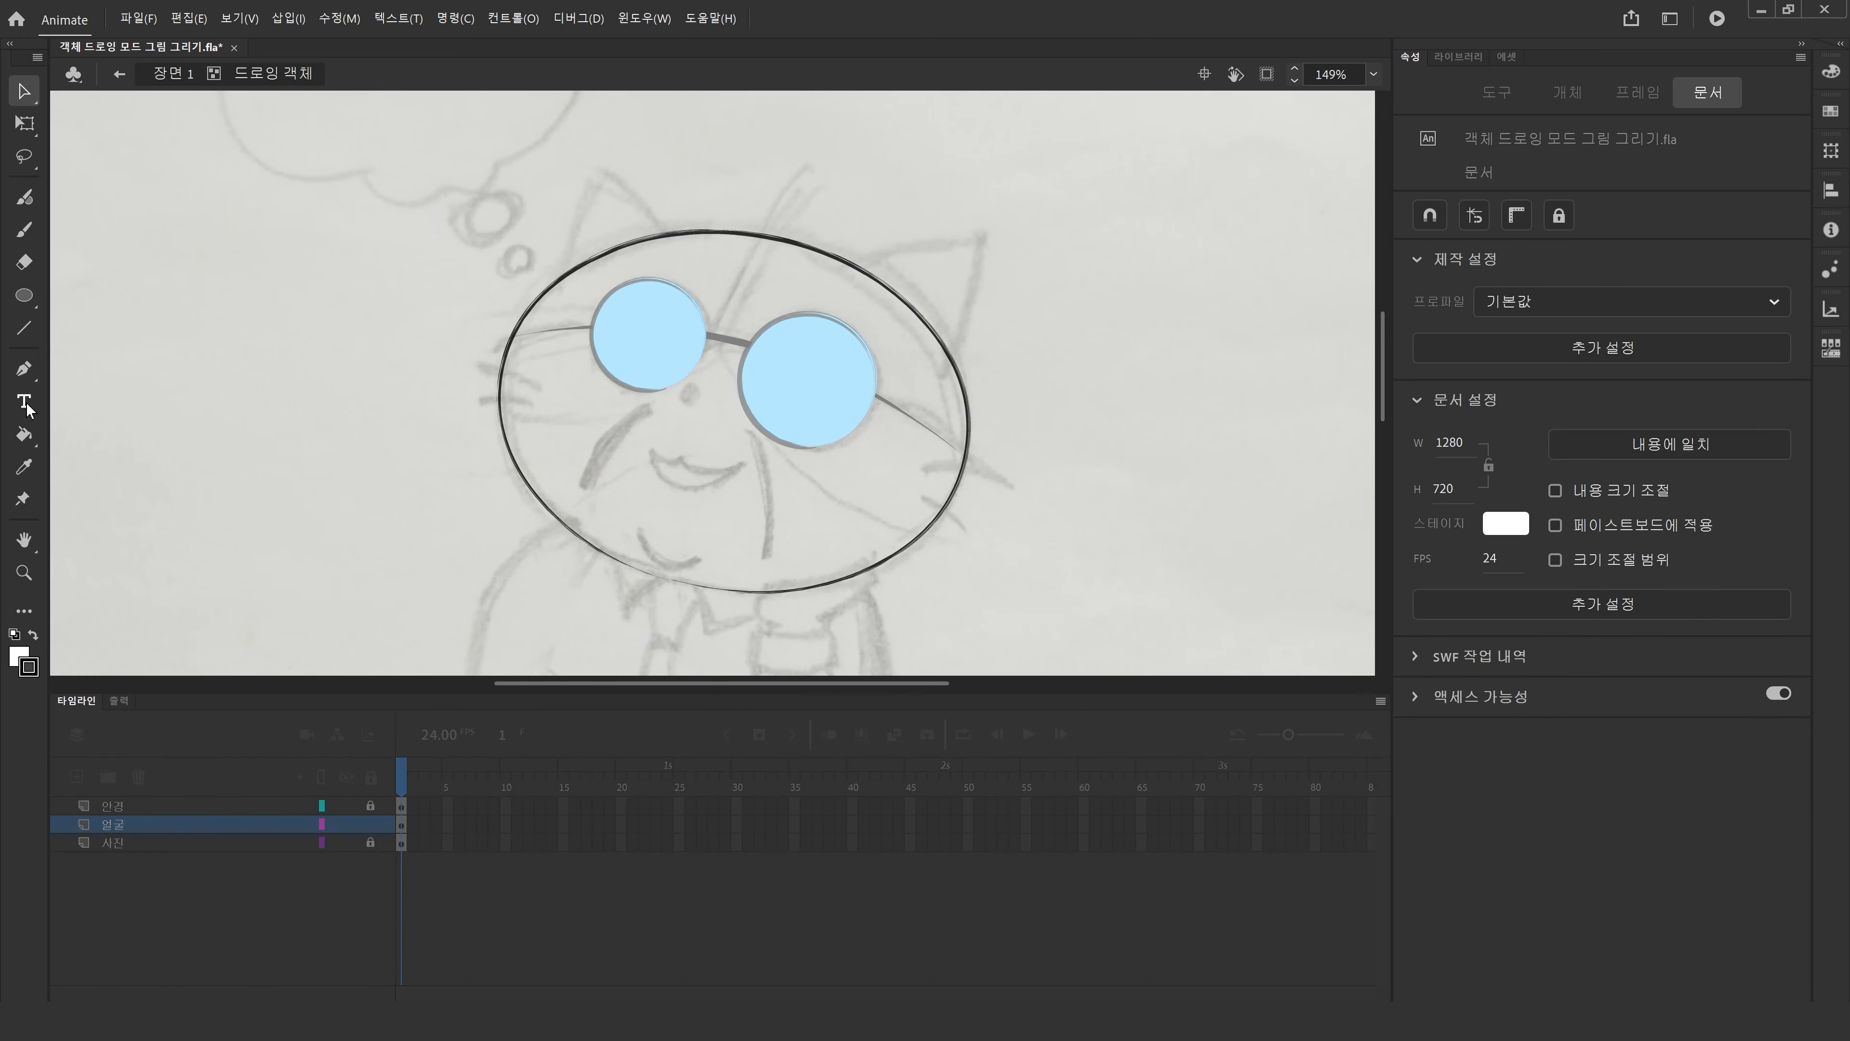
Fill the head ellipse's interior using the Paint Bucket with Lock Fill and medium gap closing.
left_click(24, 434)
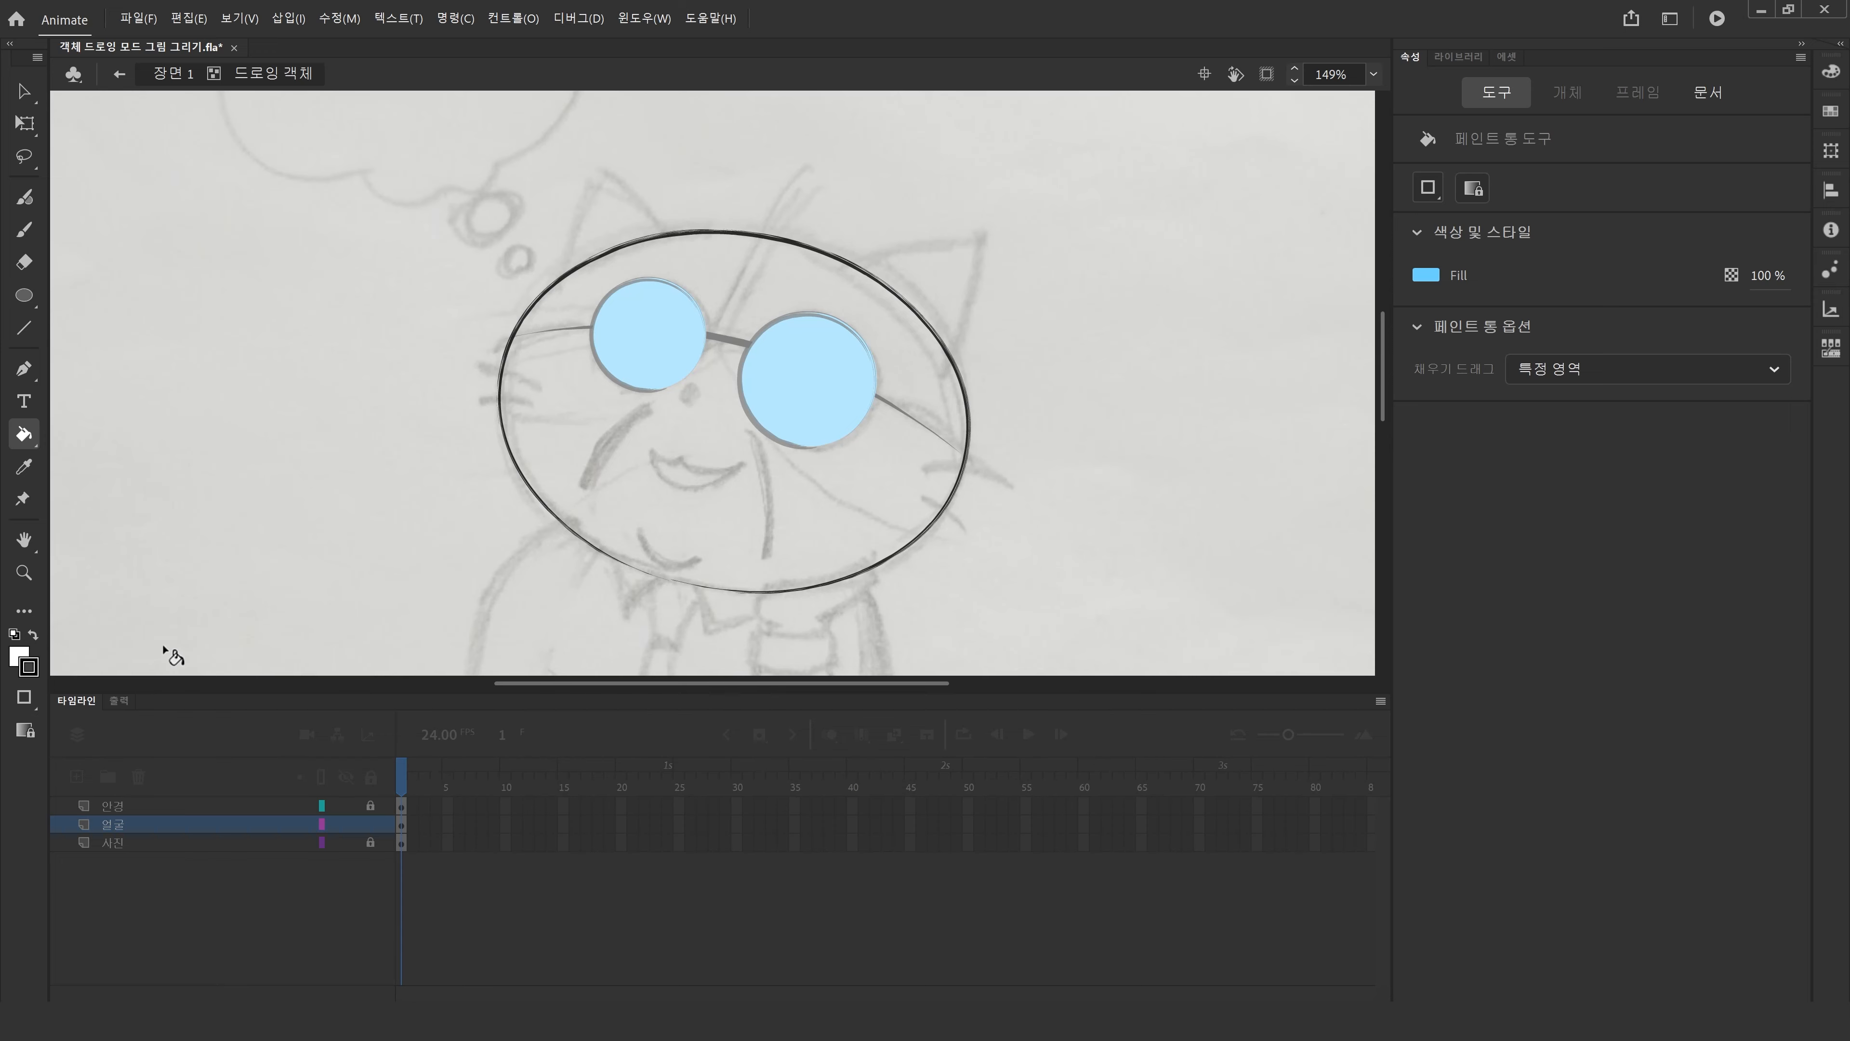
left_click(24, 729)
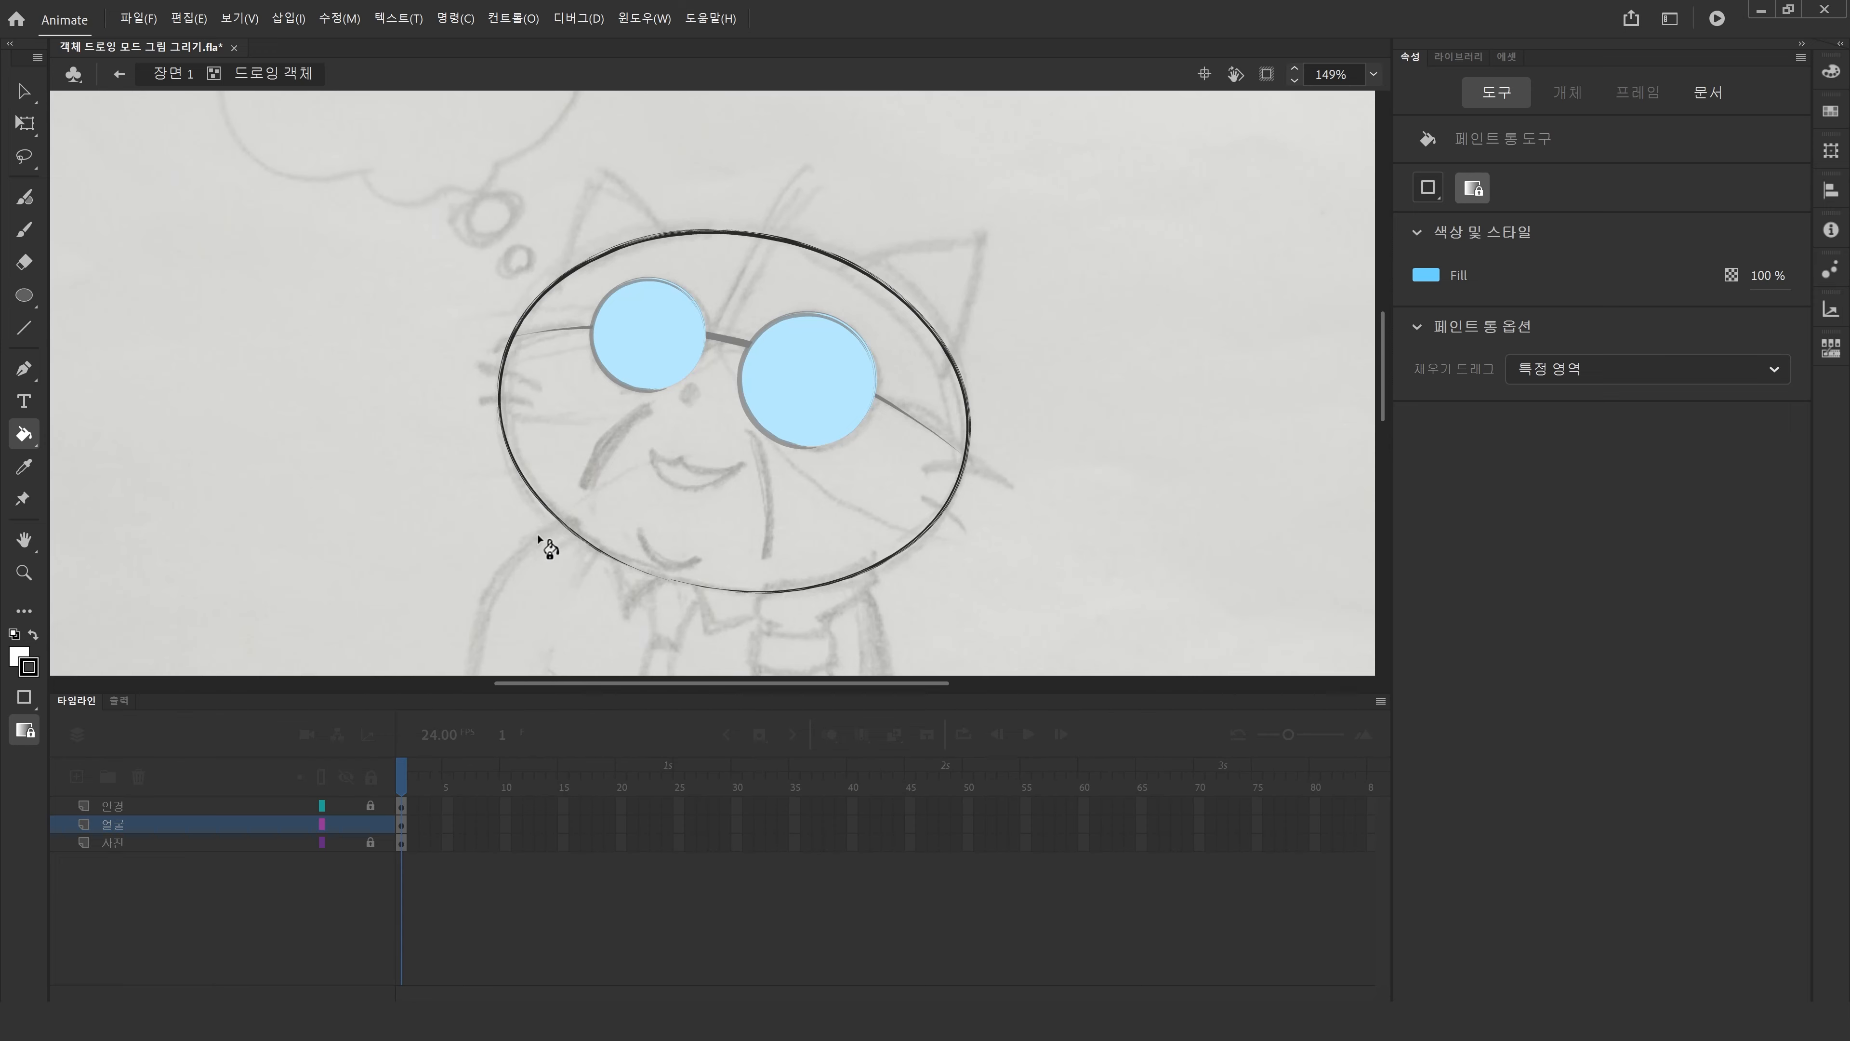
left_click(27, 707)
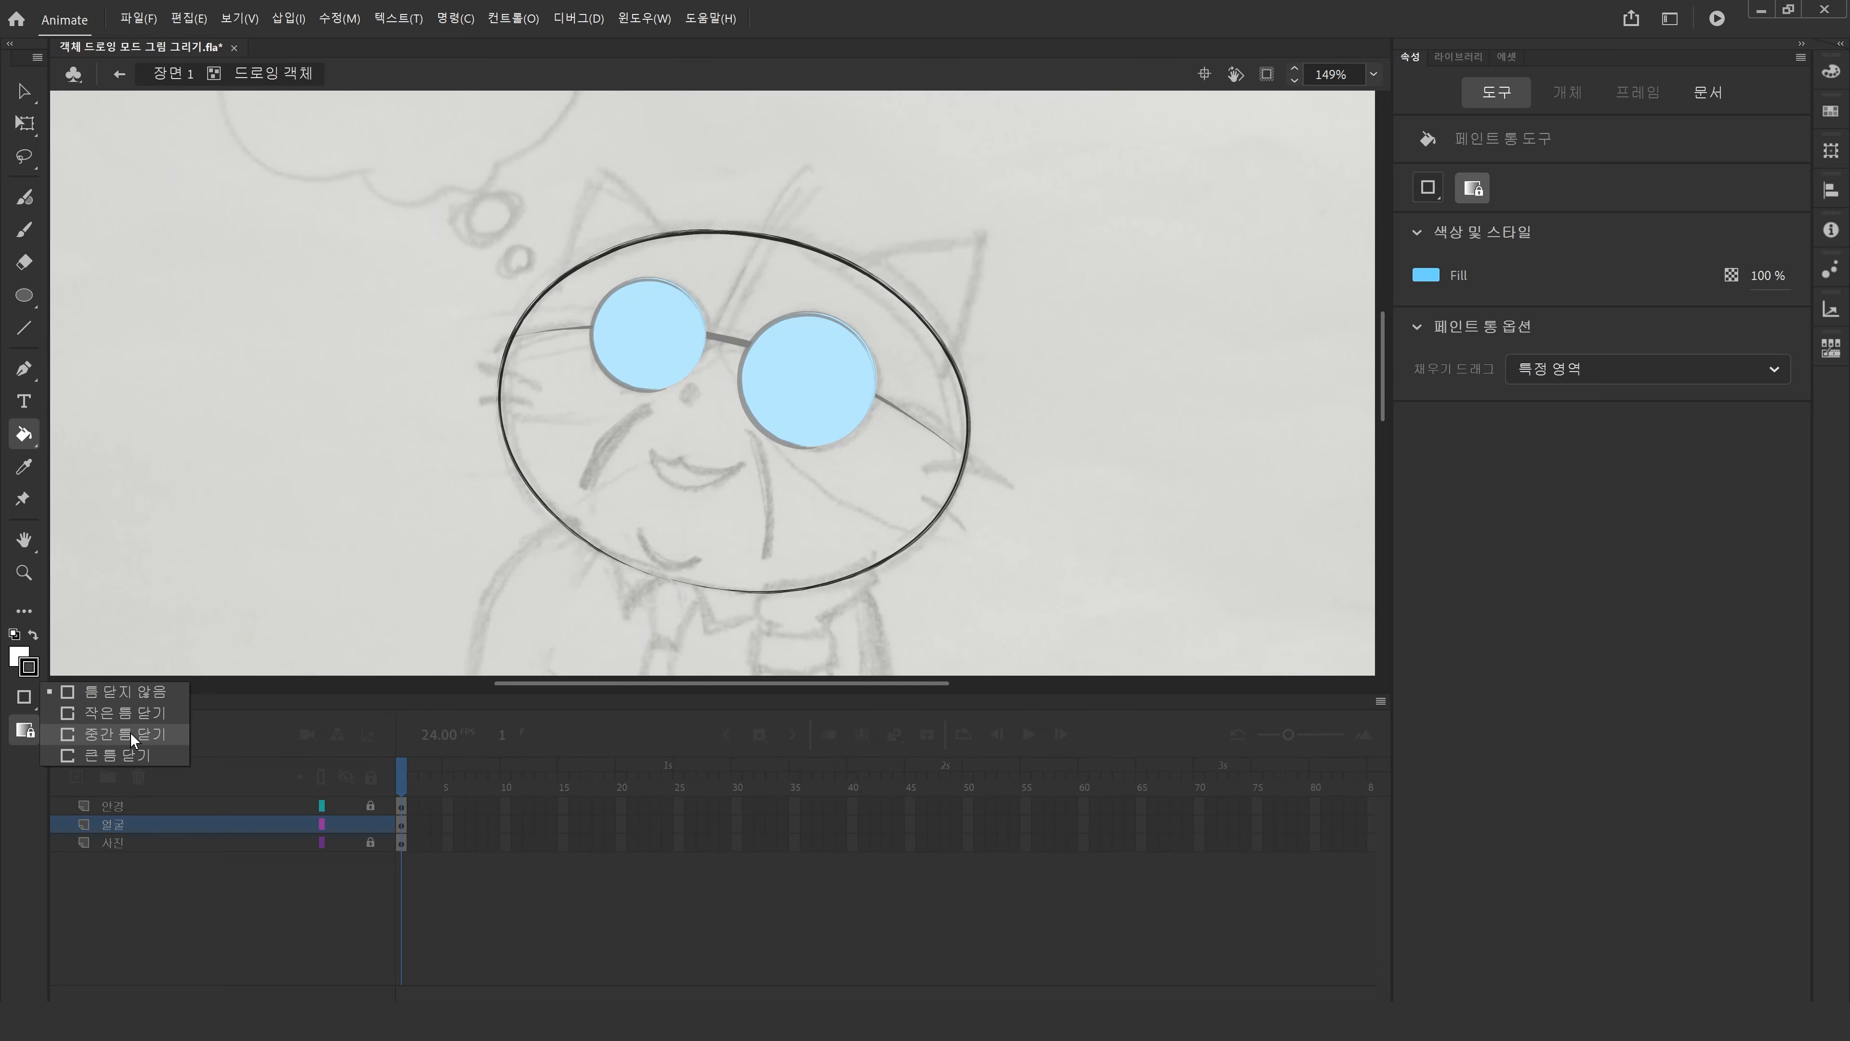
left_click(136, 718)
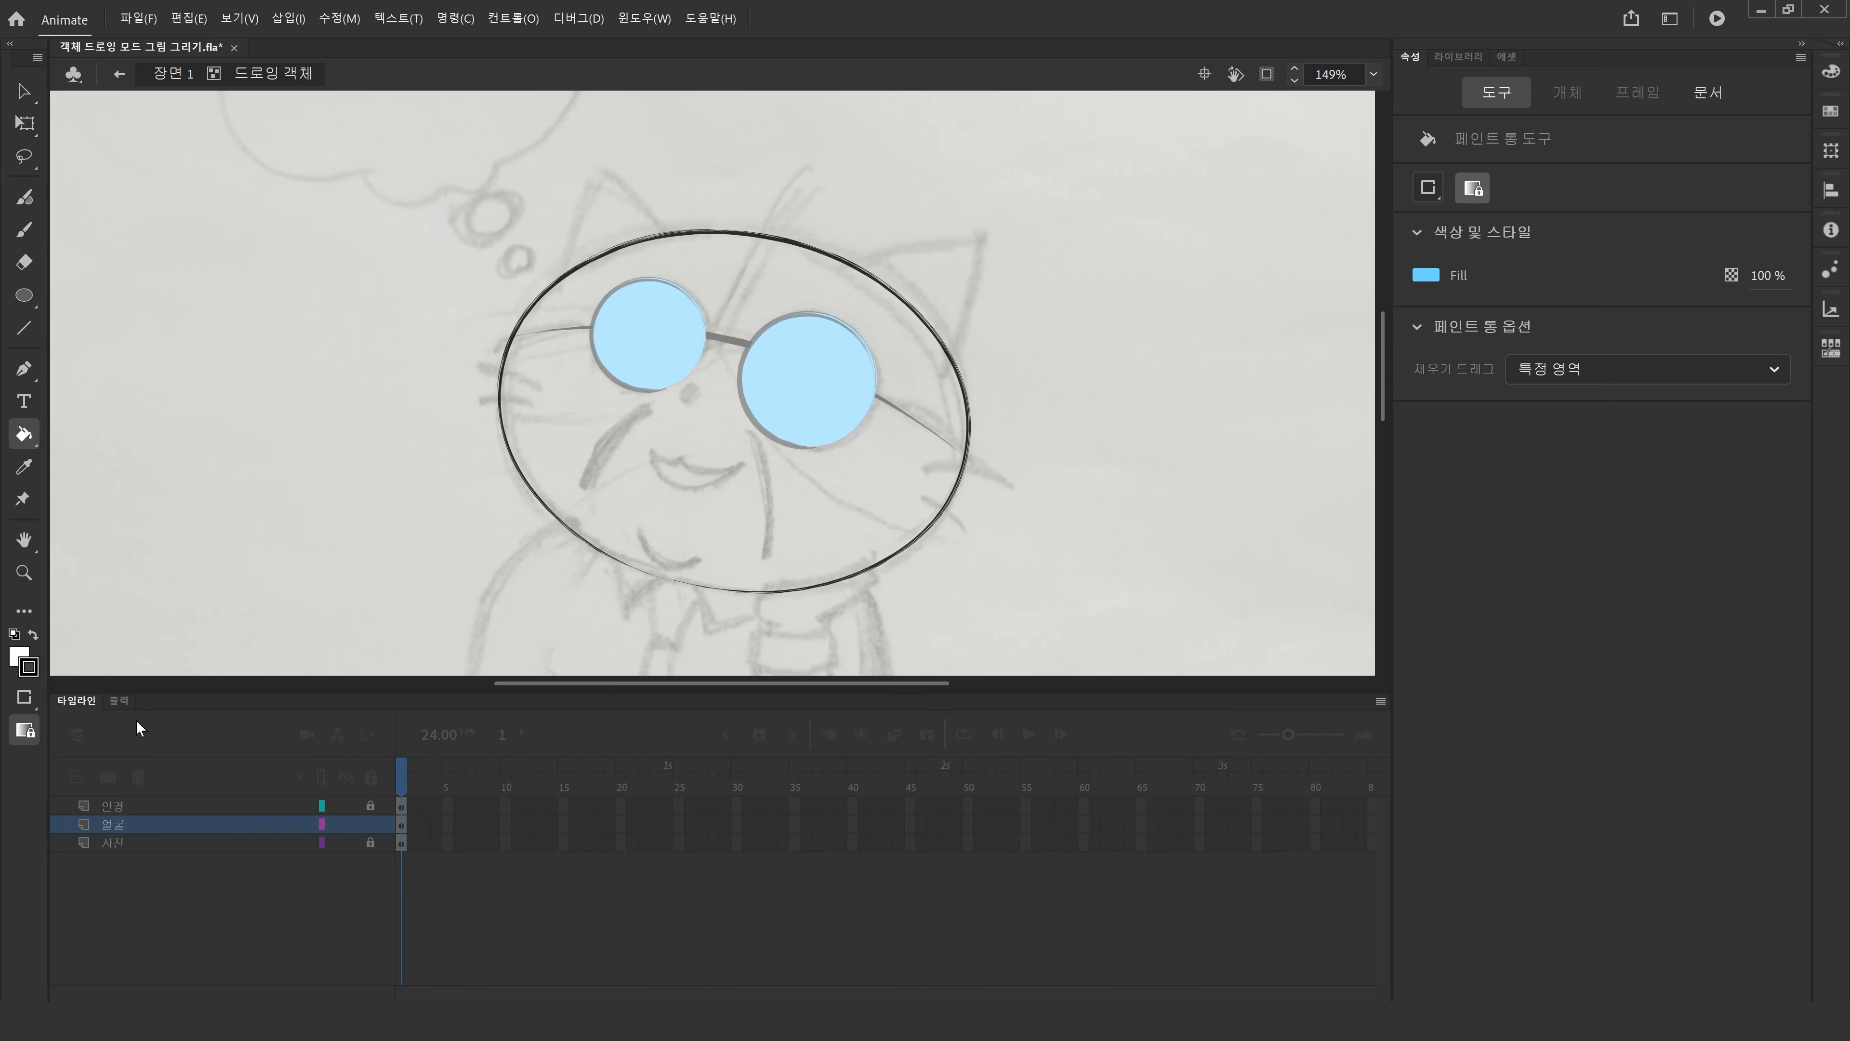
left_click(652, 476)
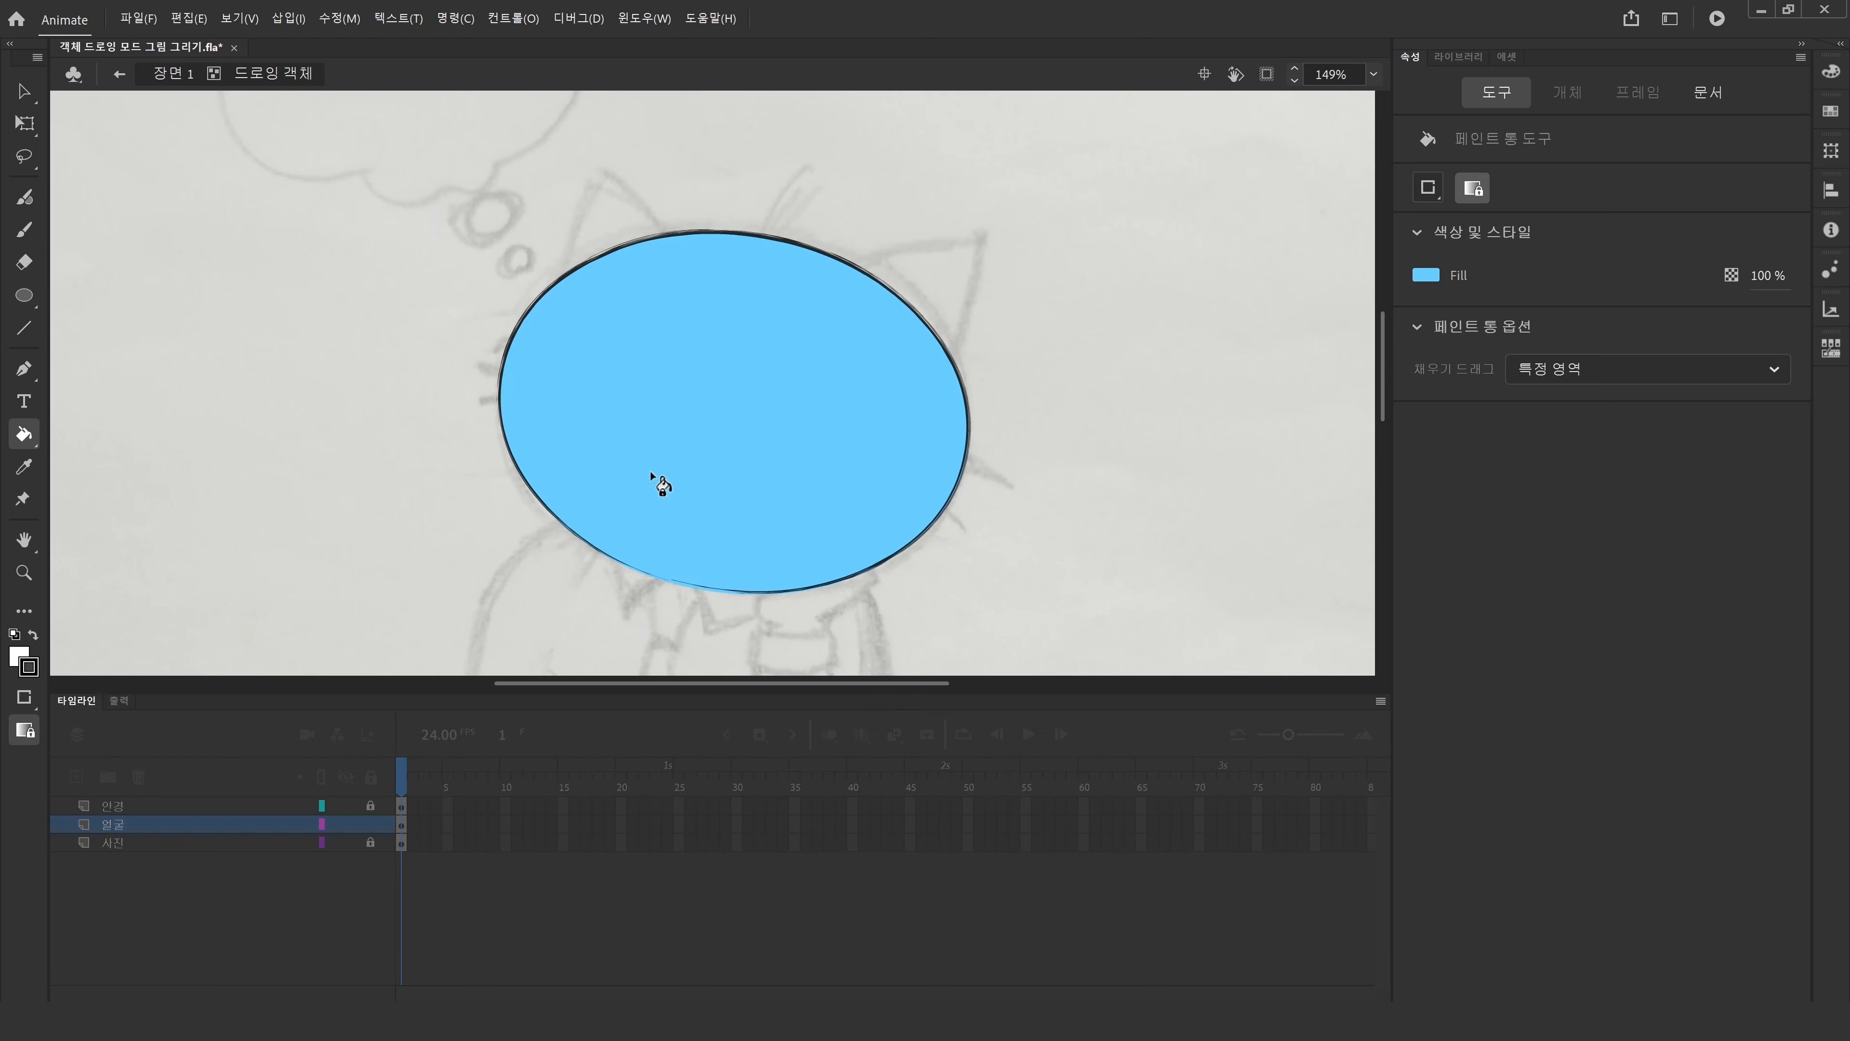
Set the fill colour to white and refill the head ellipse's interior with large gap closing.
left_click(1421, 275)
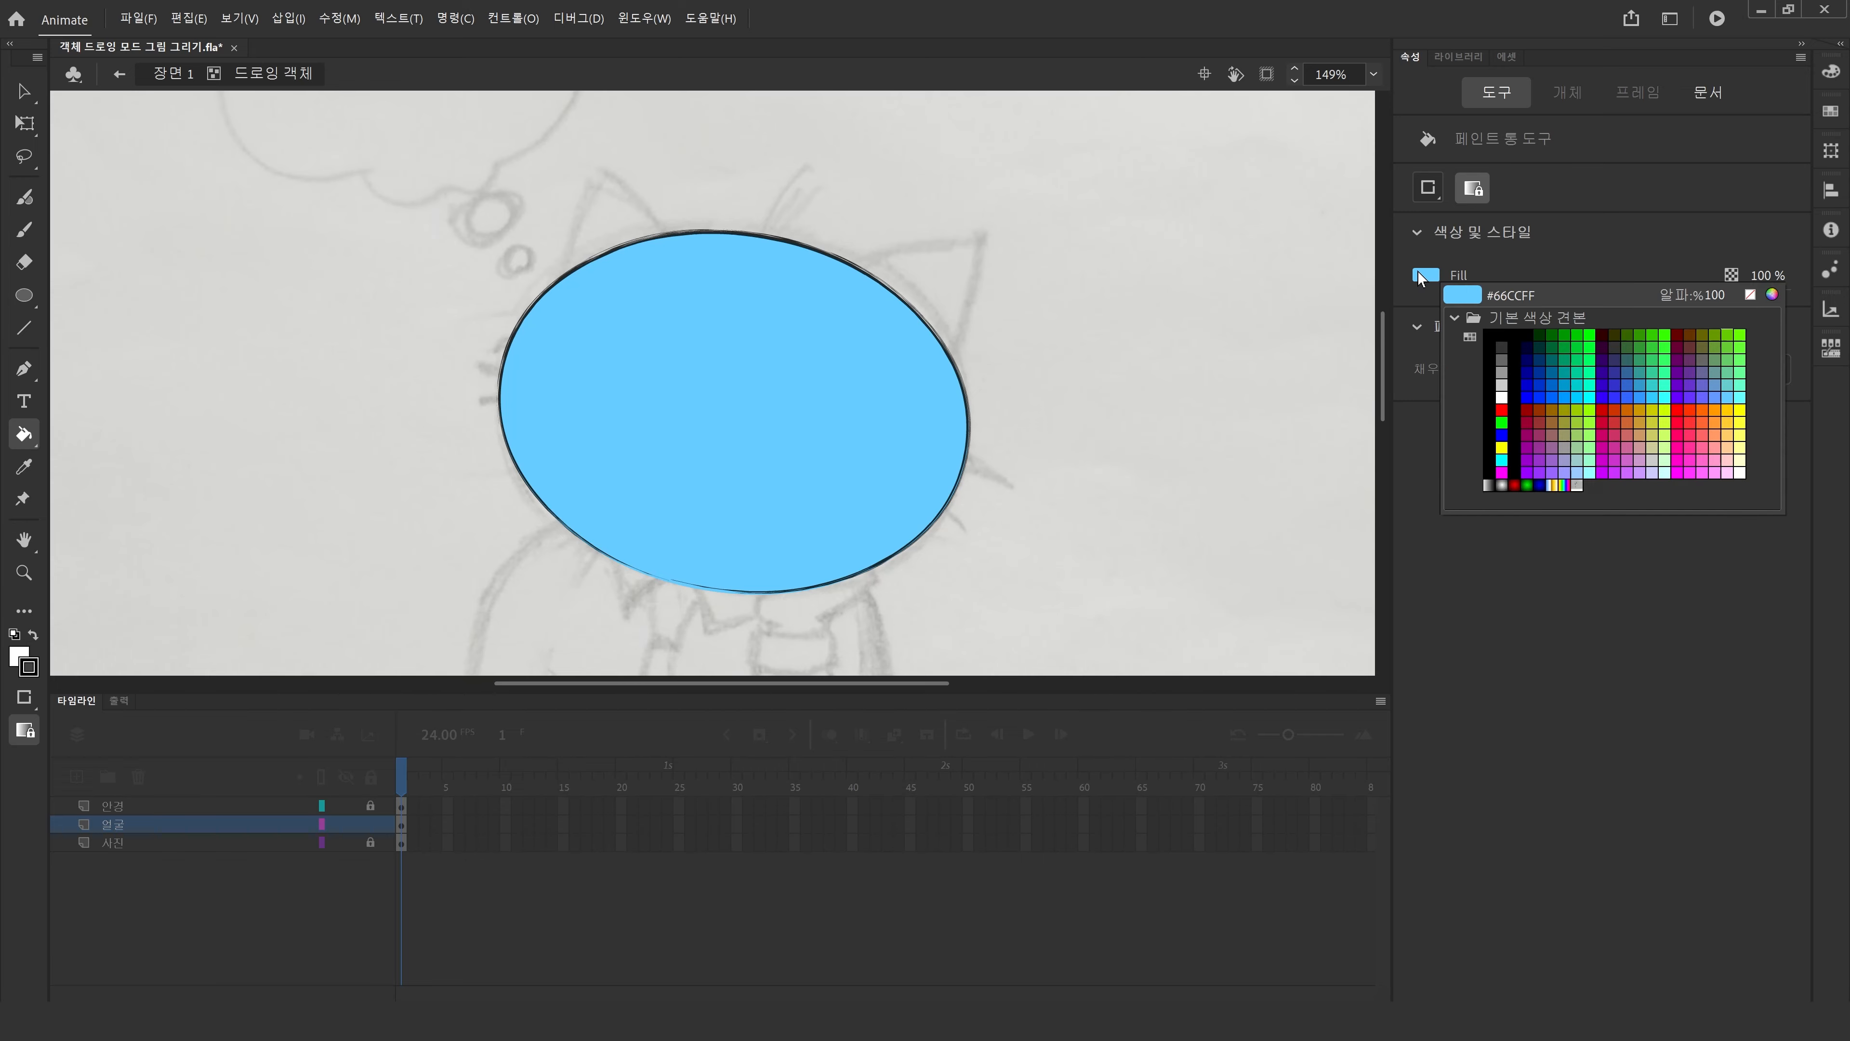
left_click(1501, 397)
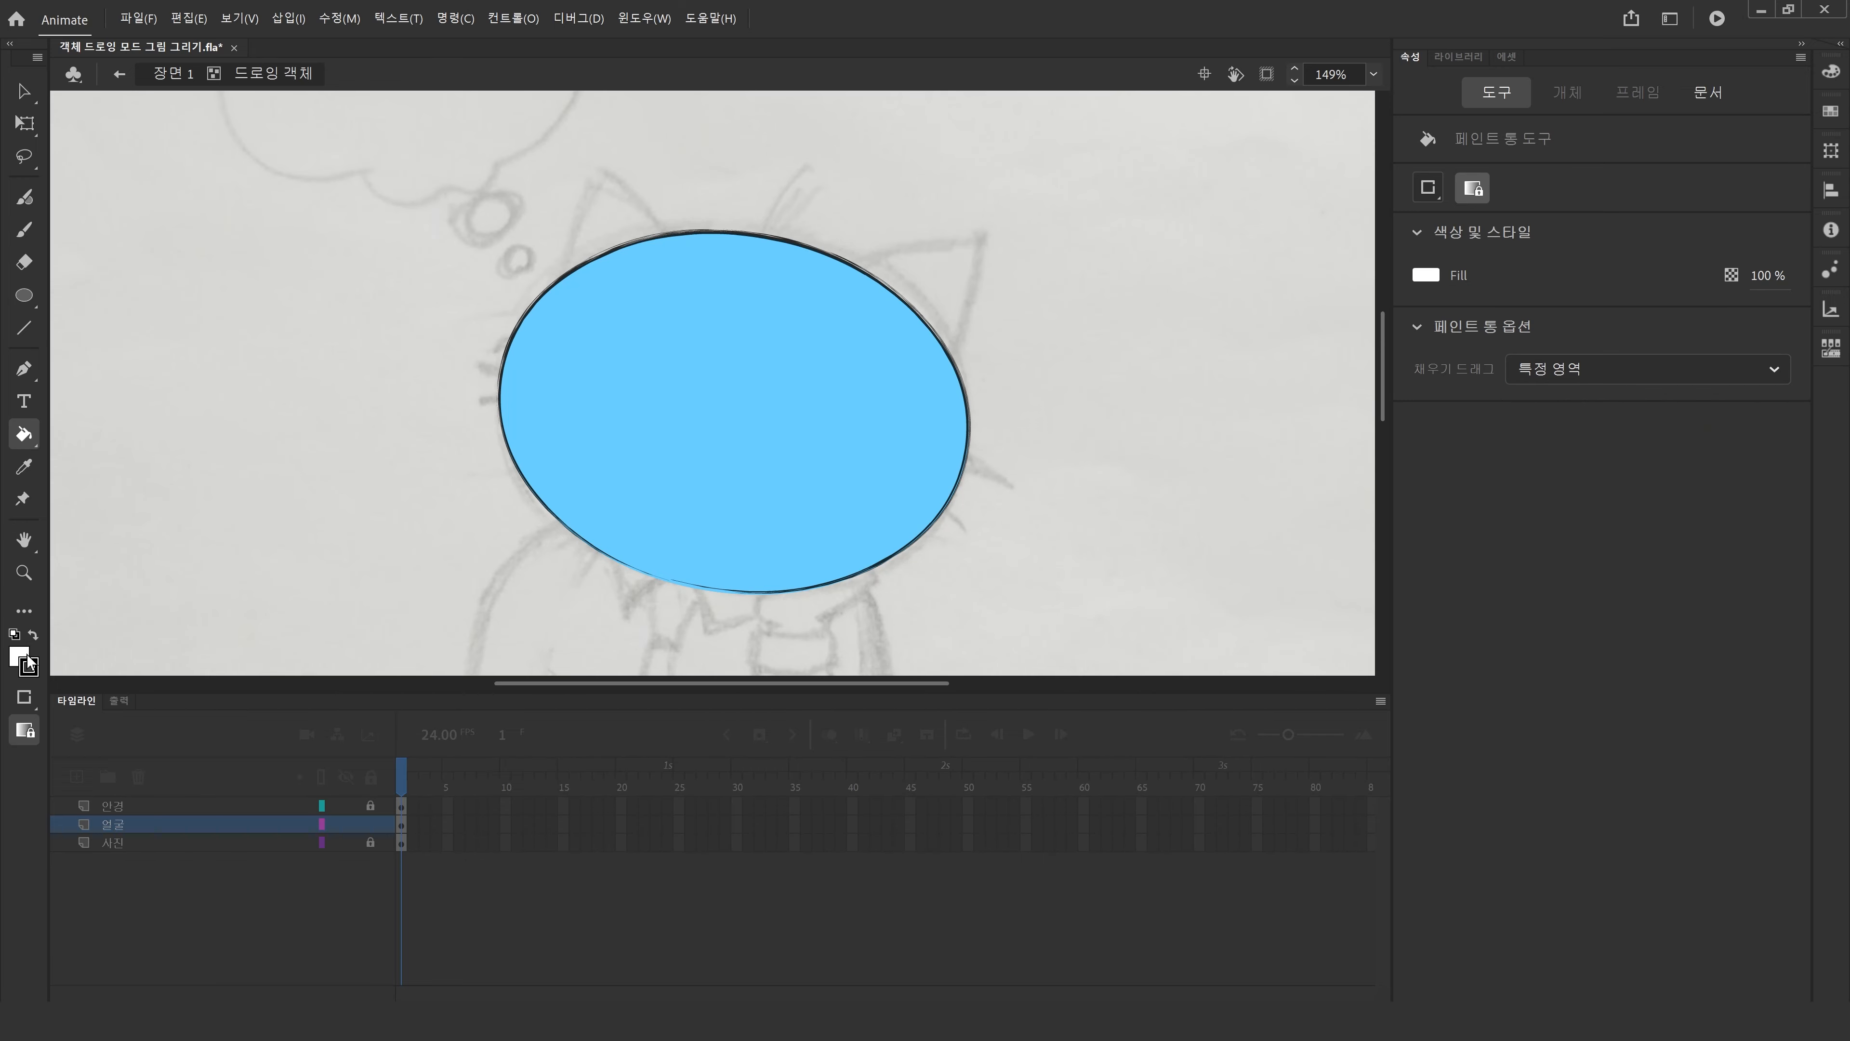
left_click(24, 696)
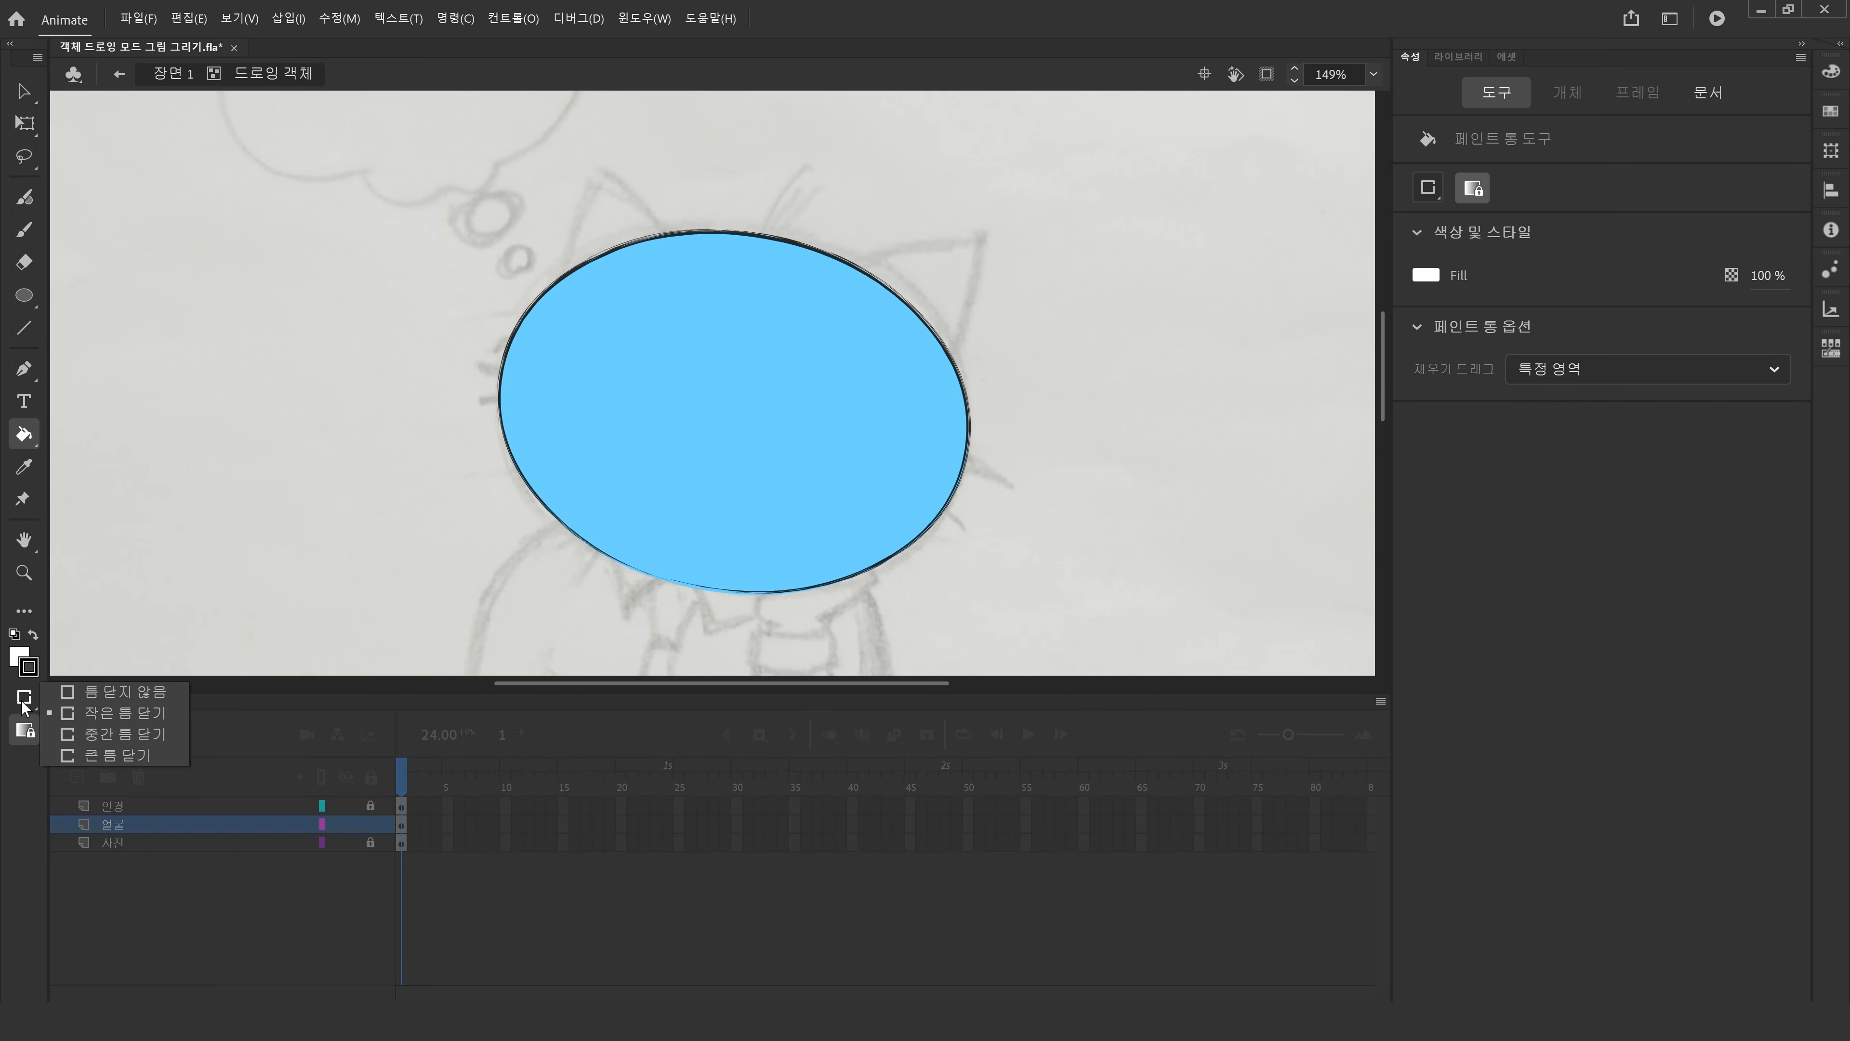
left_click(105, 755)
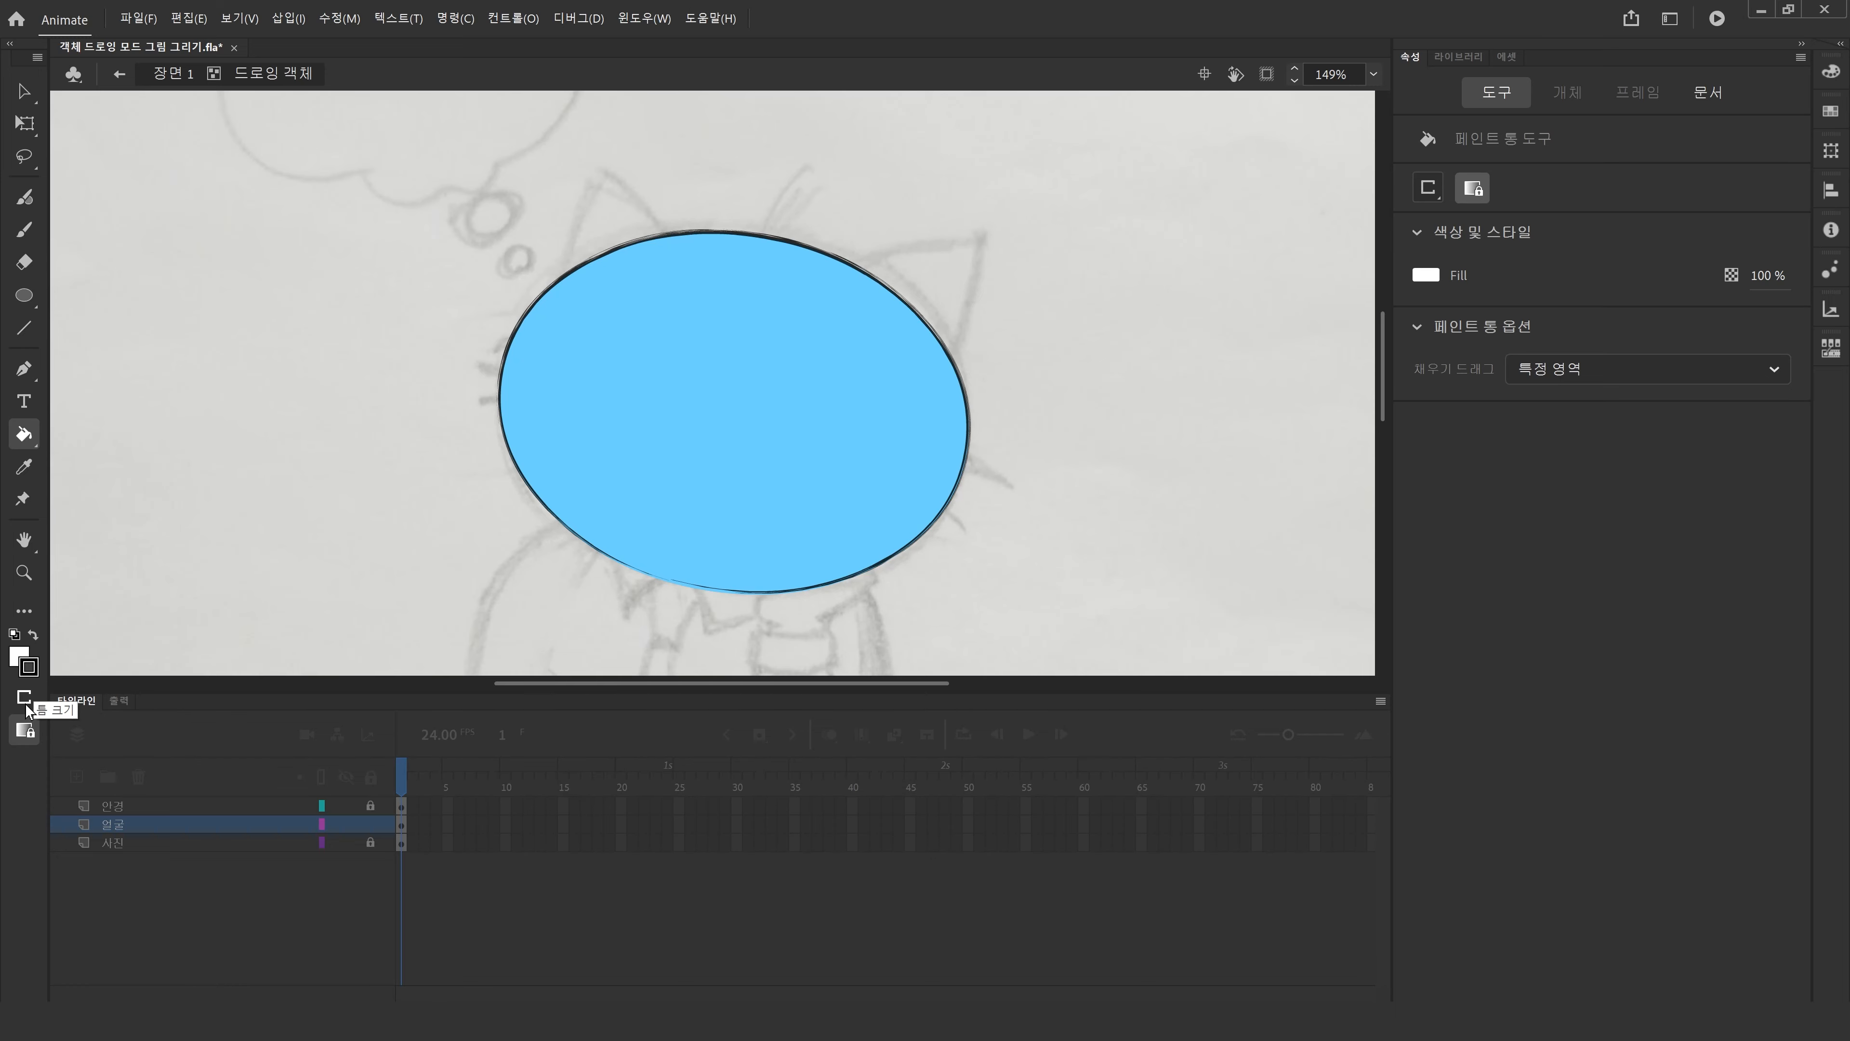
left_click(654, 514)
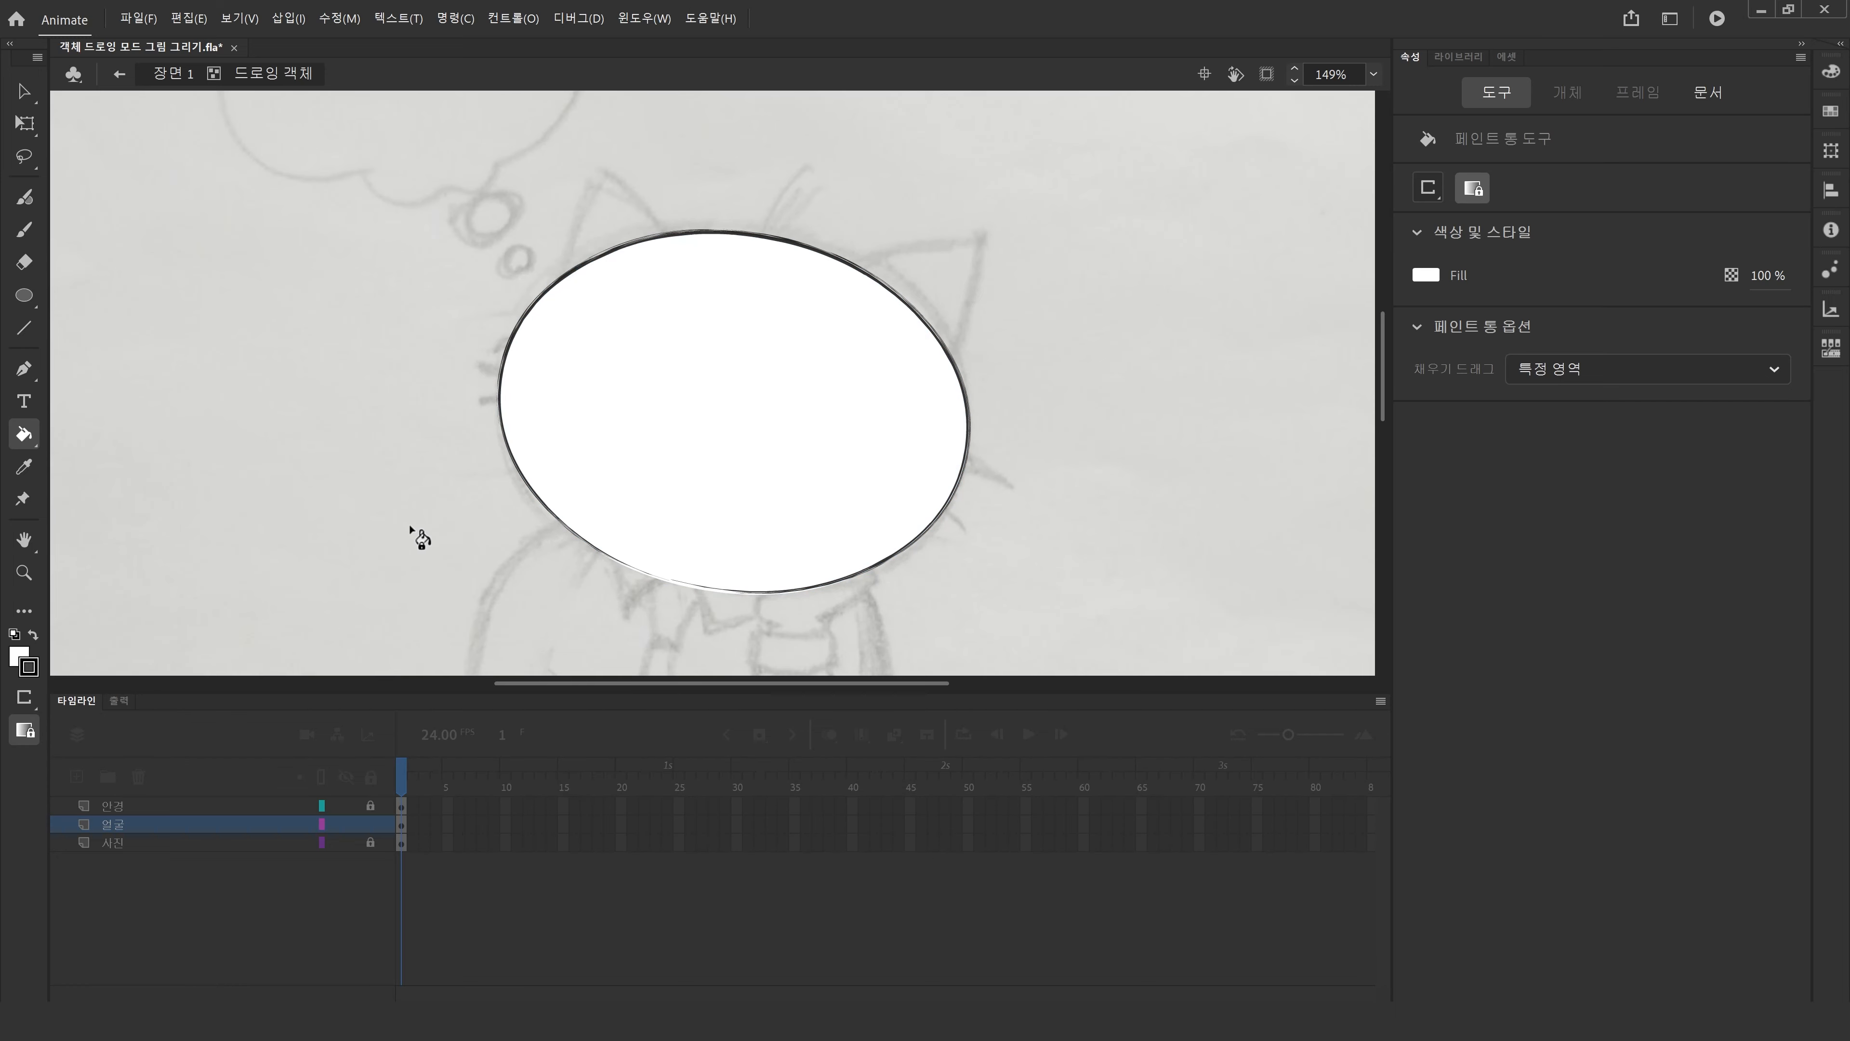
left_click(24, 698)
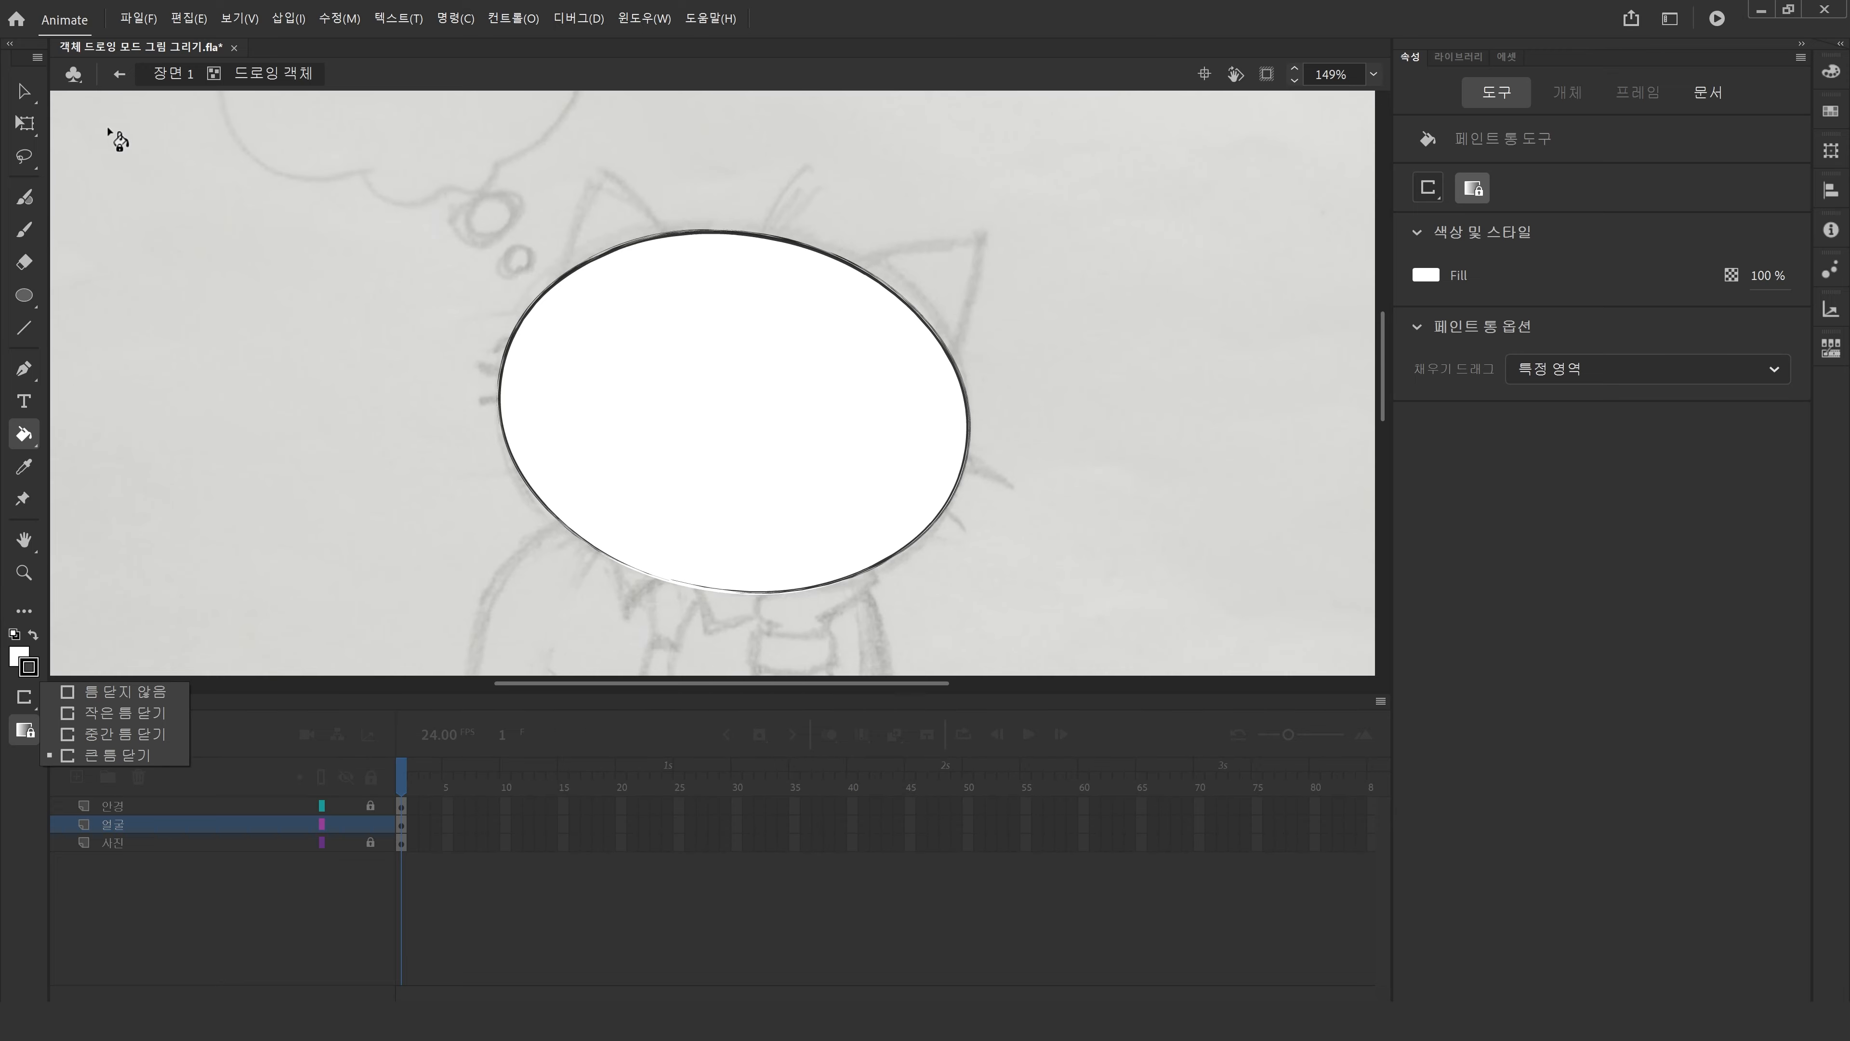
Return to 장면 1 and hide the 얼굴 layer to see the sketch underneath.
left_click(23, 90)
left_click(168, 75)
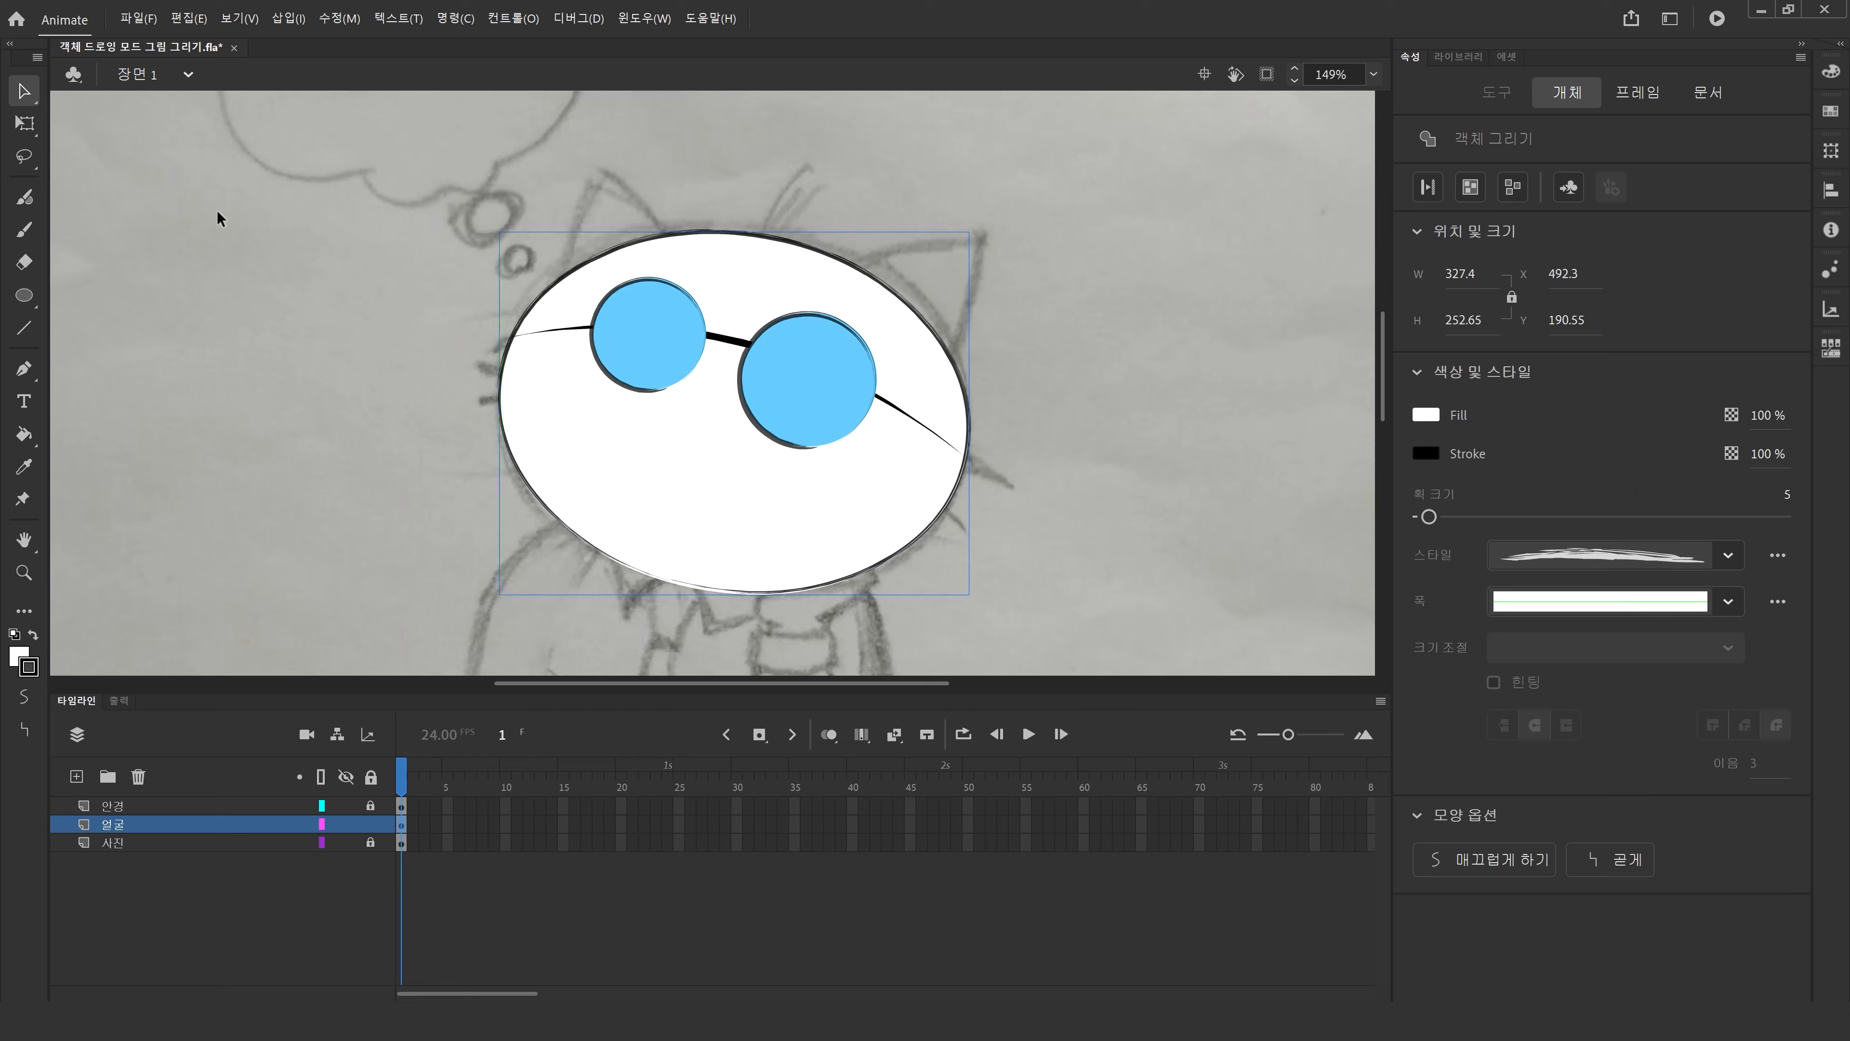
double_click(25, 541)
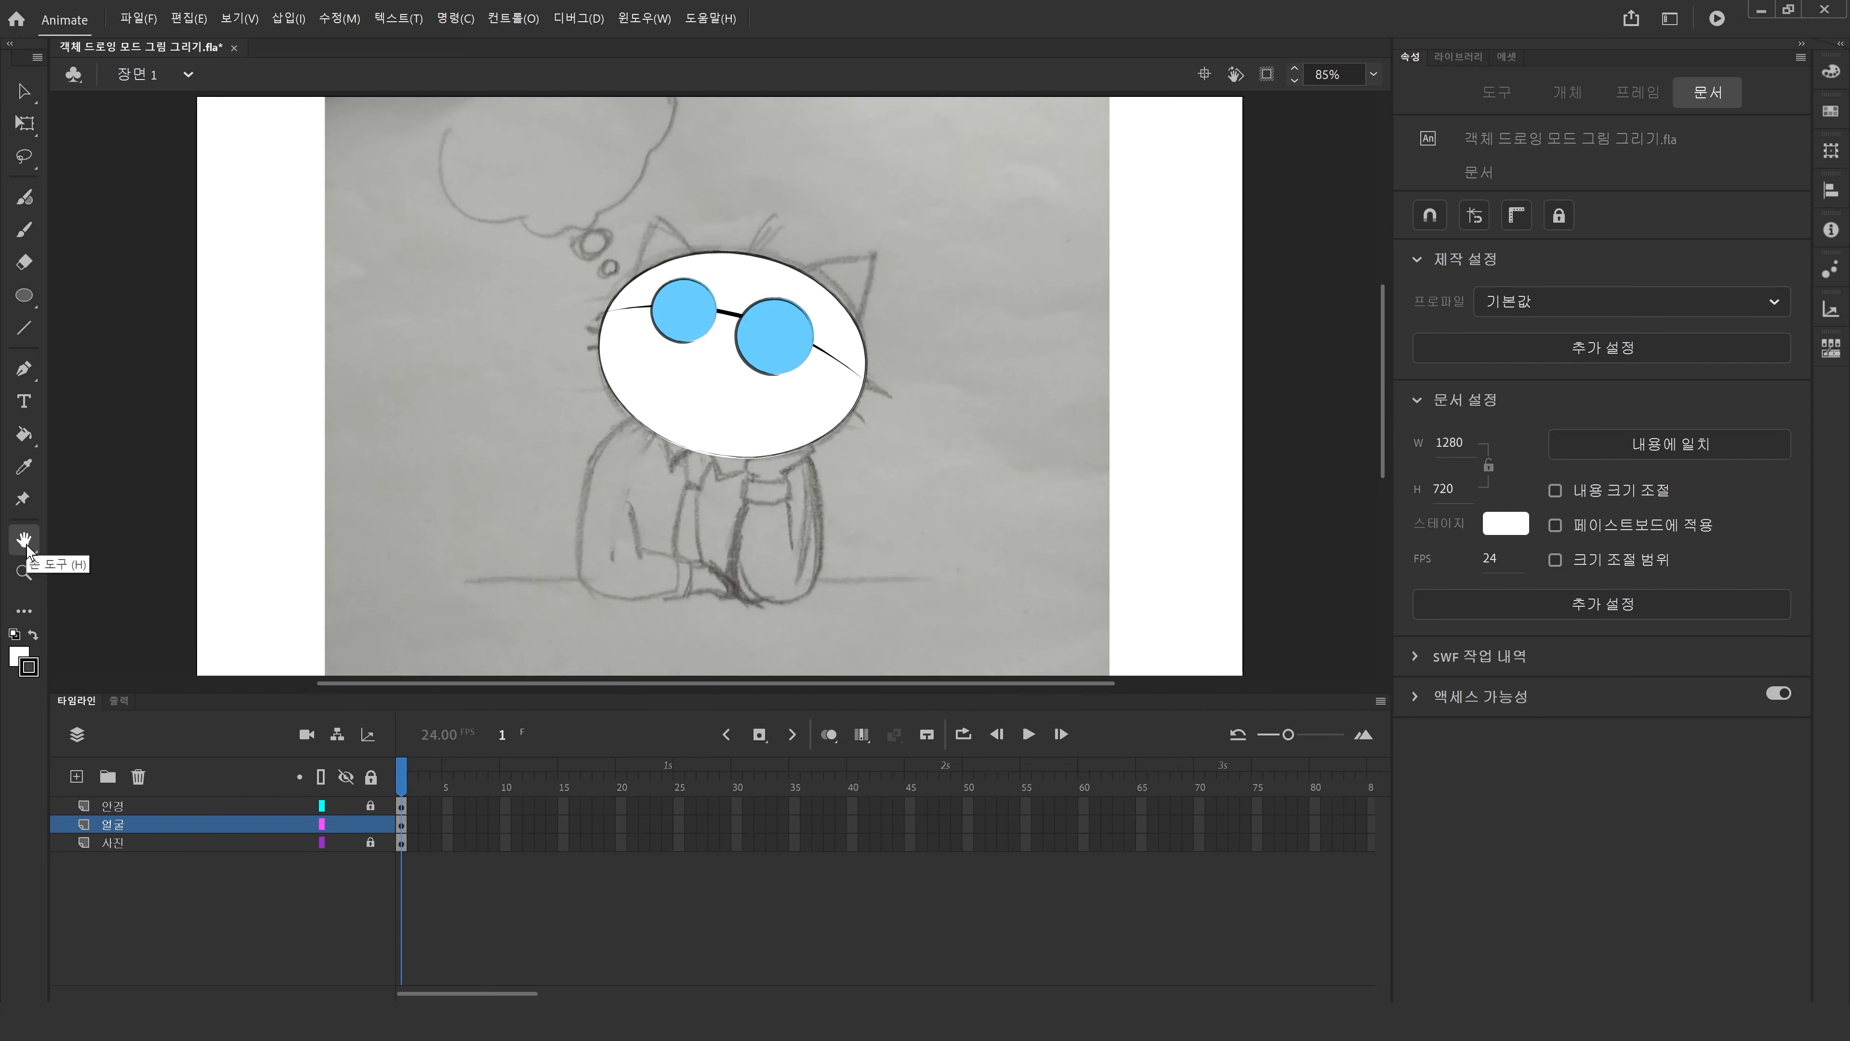
left_click(346, 823)
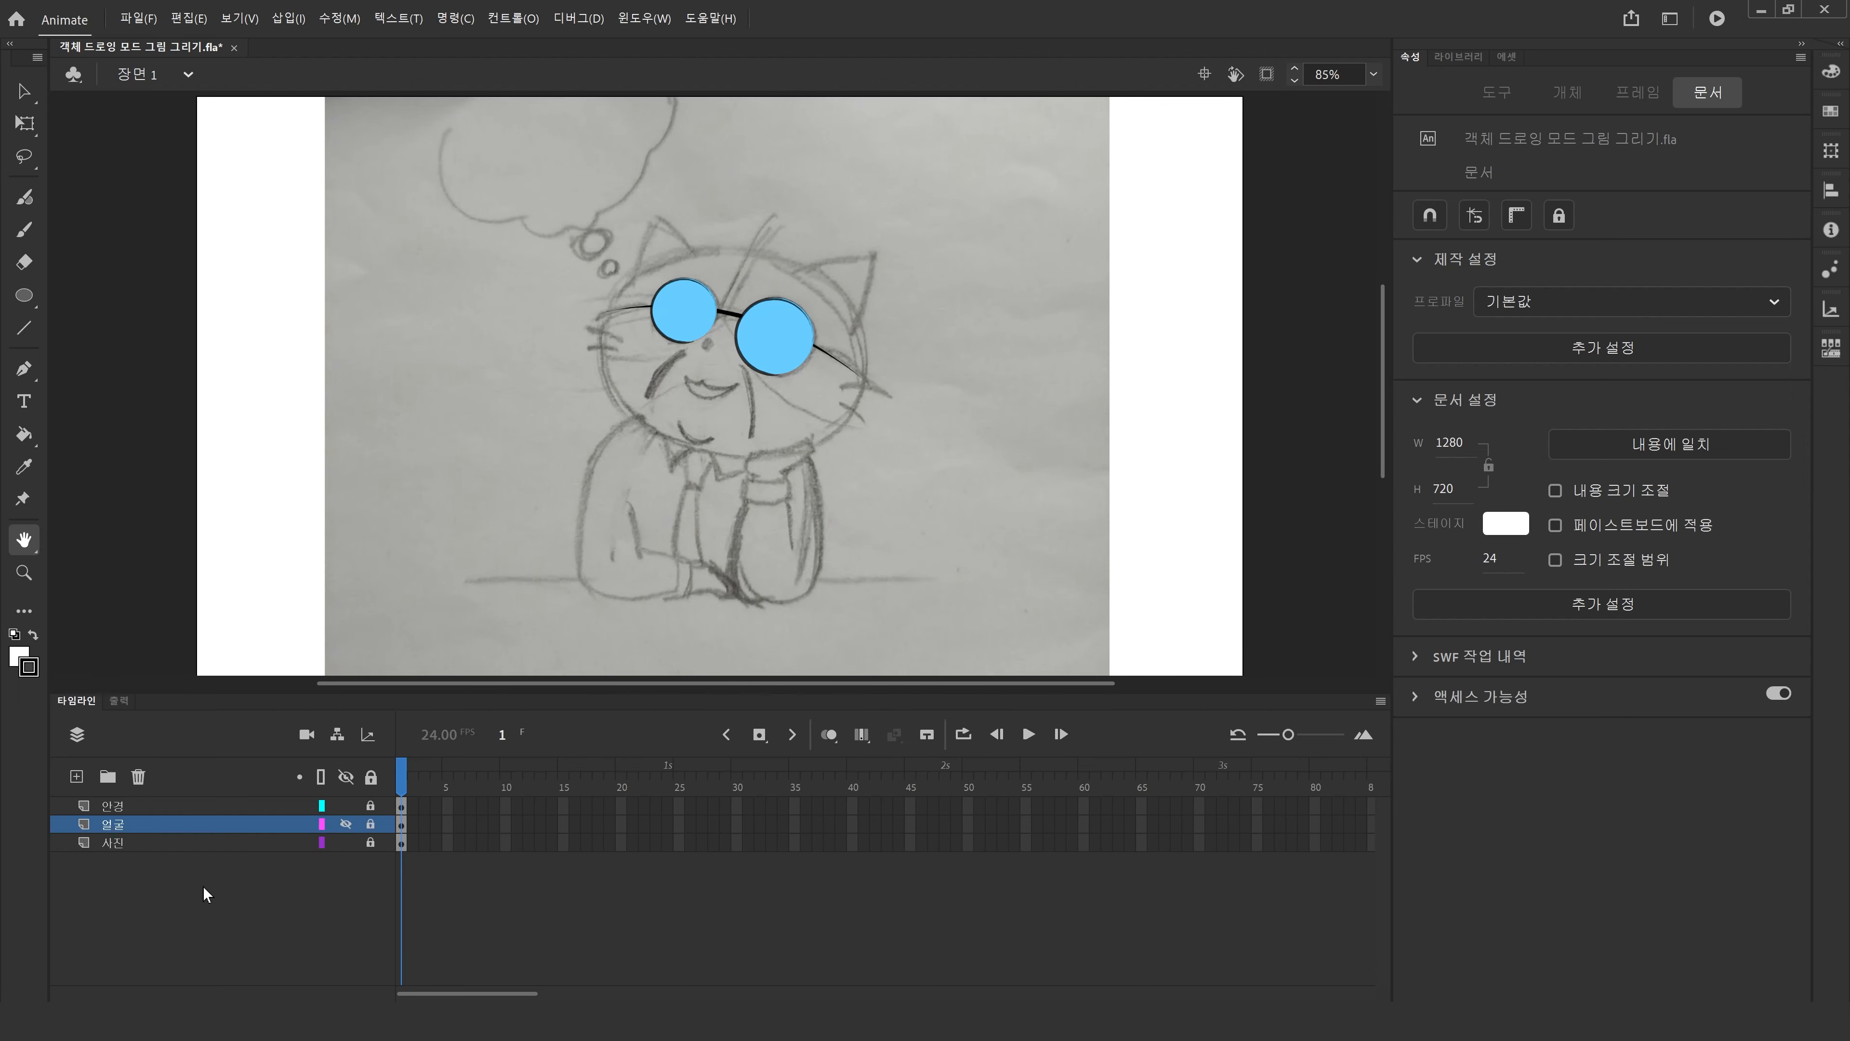
left_click(24, 573)
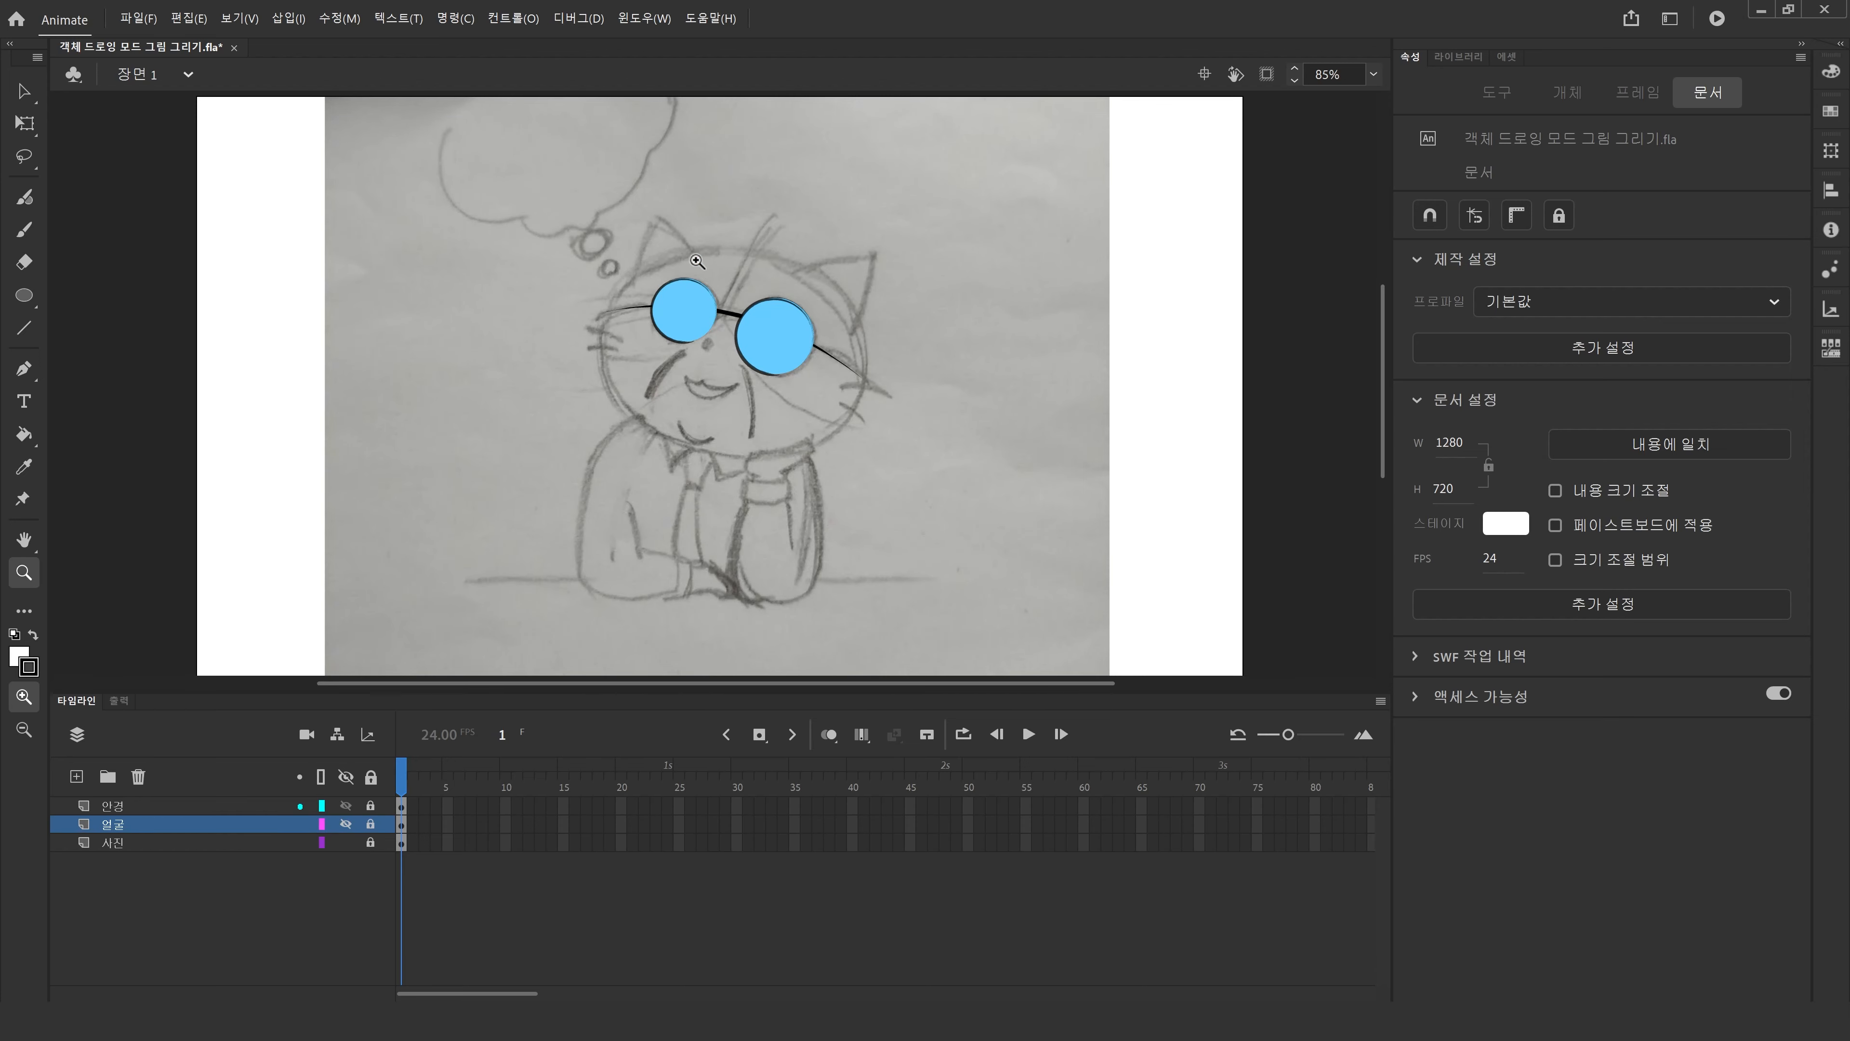
left_click_drag(553, 162, 936, 506)
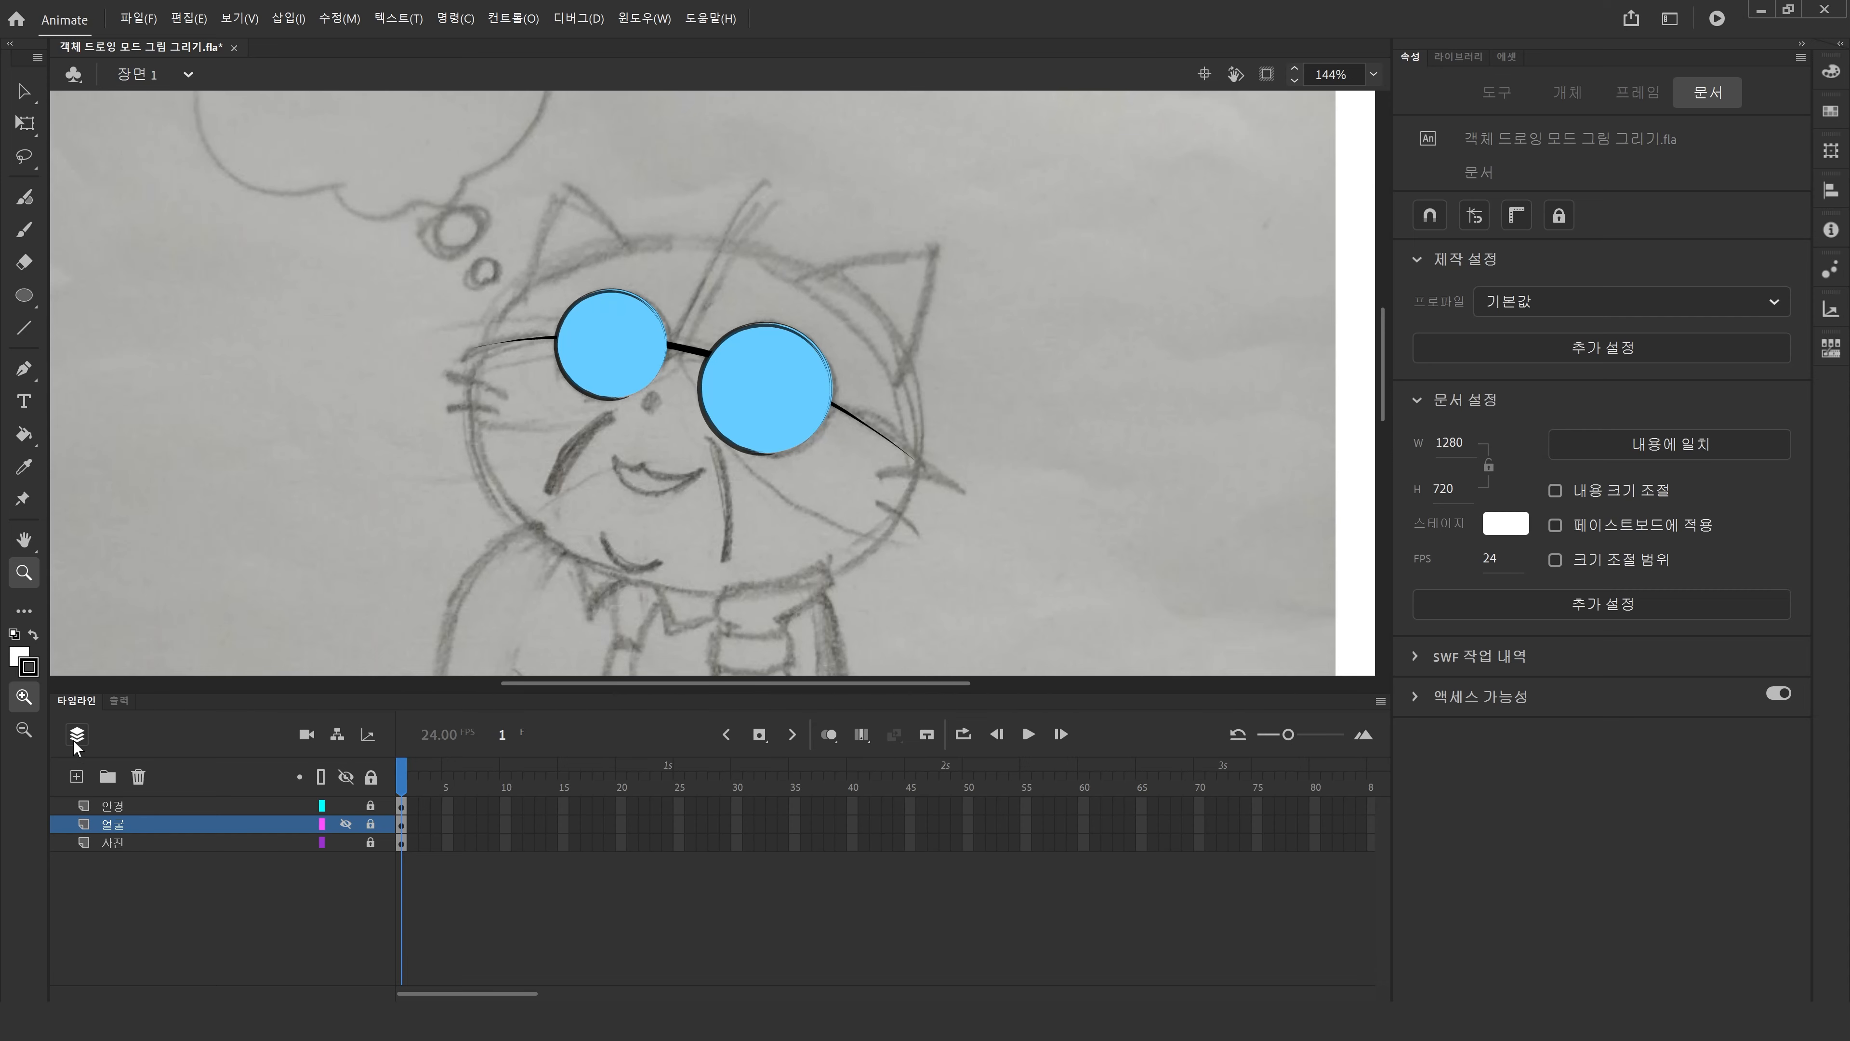
Add a new layer above 얼굴, rename it 코_입, and save the file.
left_click(76, 777)
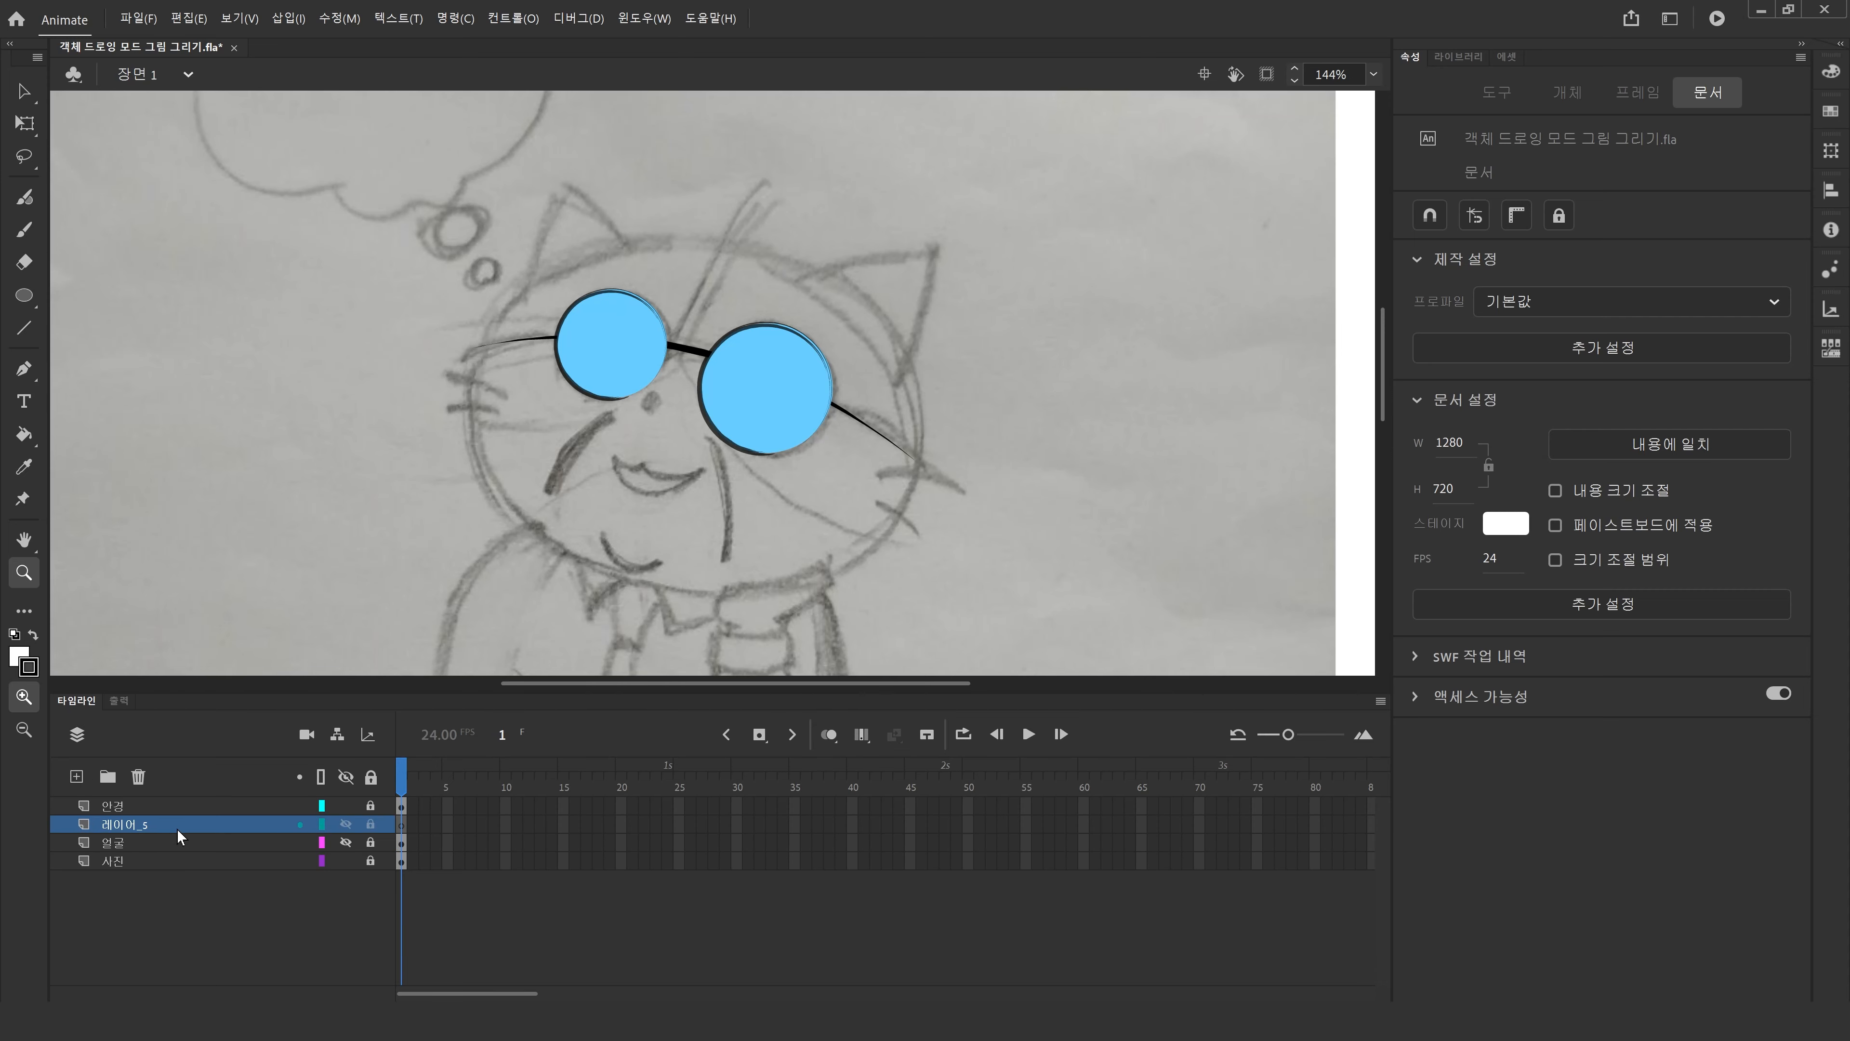
left_click(135, 821)
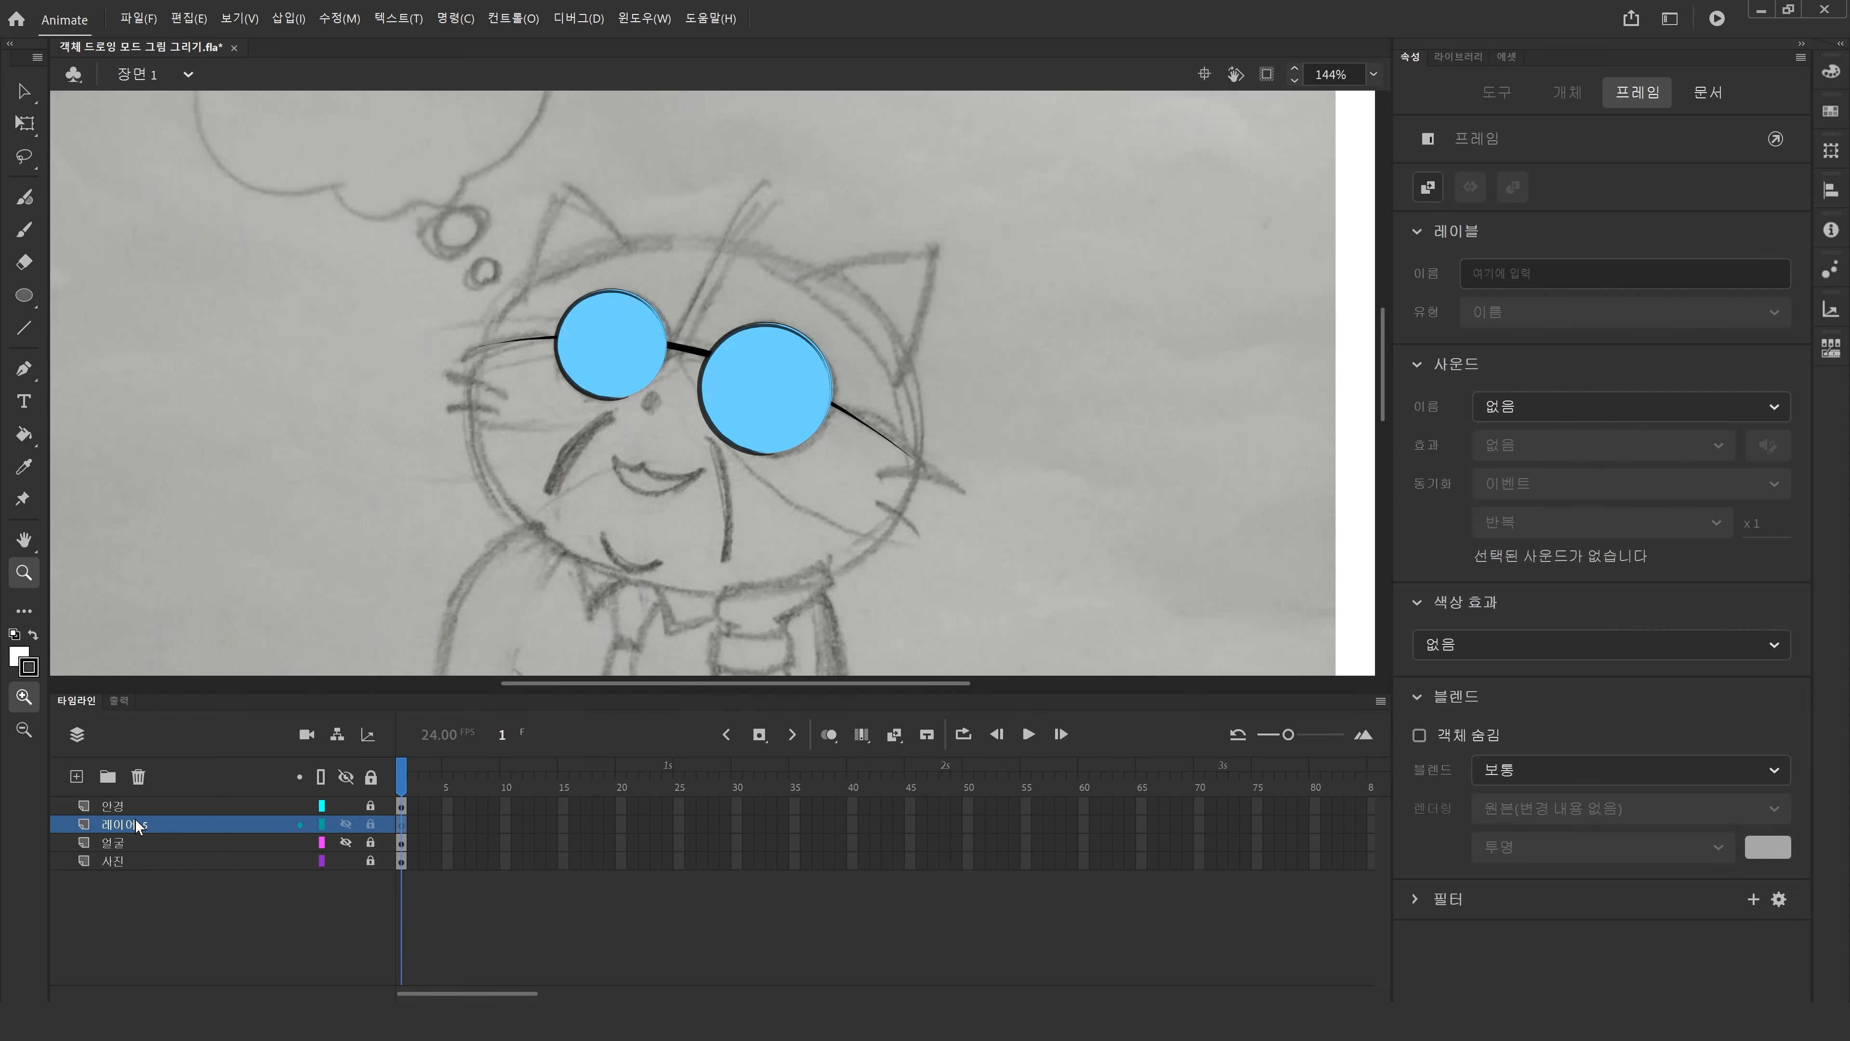
double_click(138, 824)
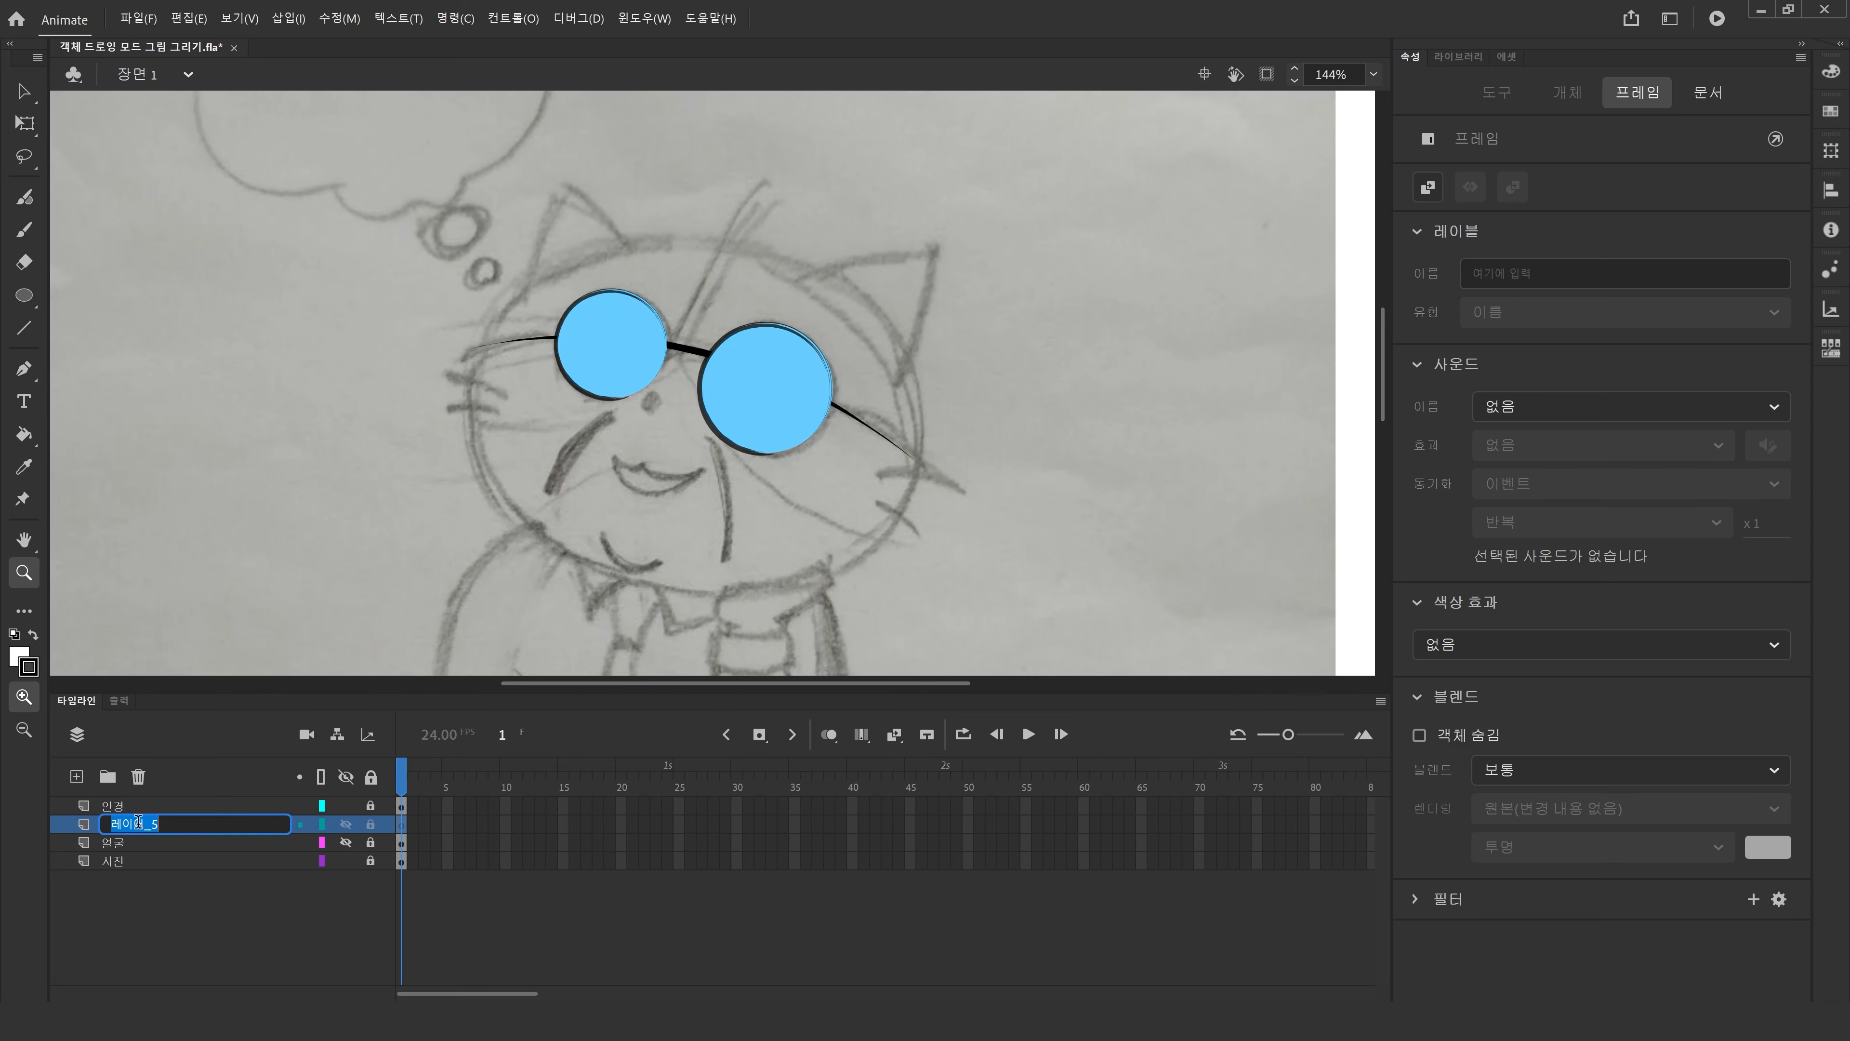
type("코_입")
key("Return")
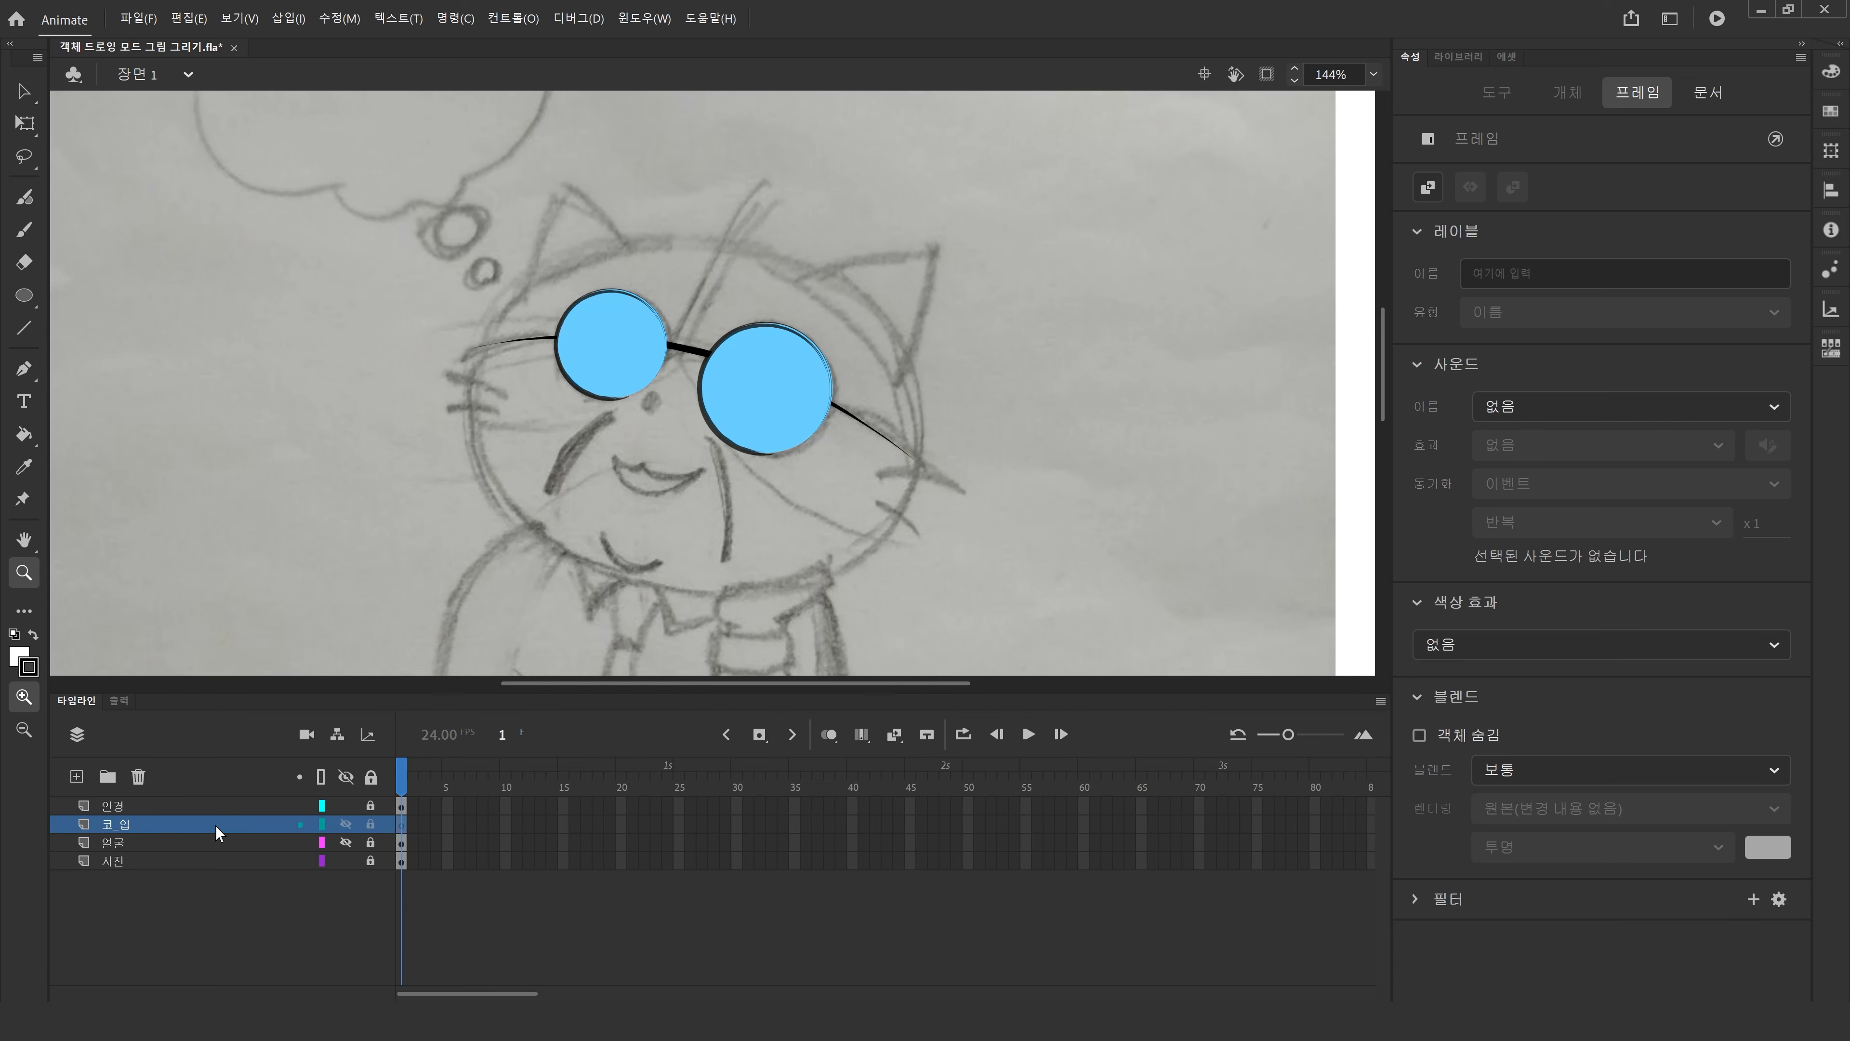
key("ctrl+s")
Trace the cat's mouth curve with the Pen tool on the 코_입 layer.
left_click(24, 370)
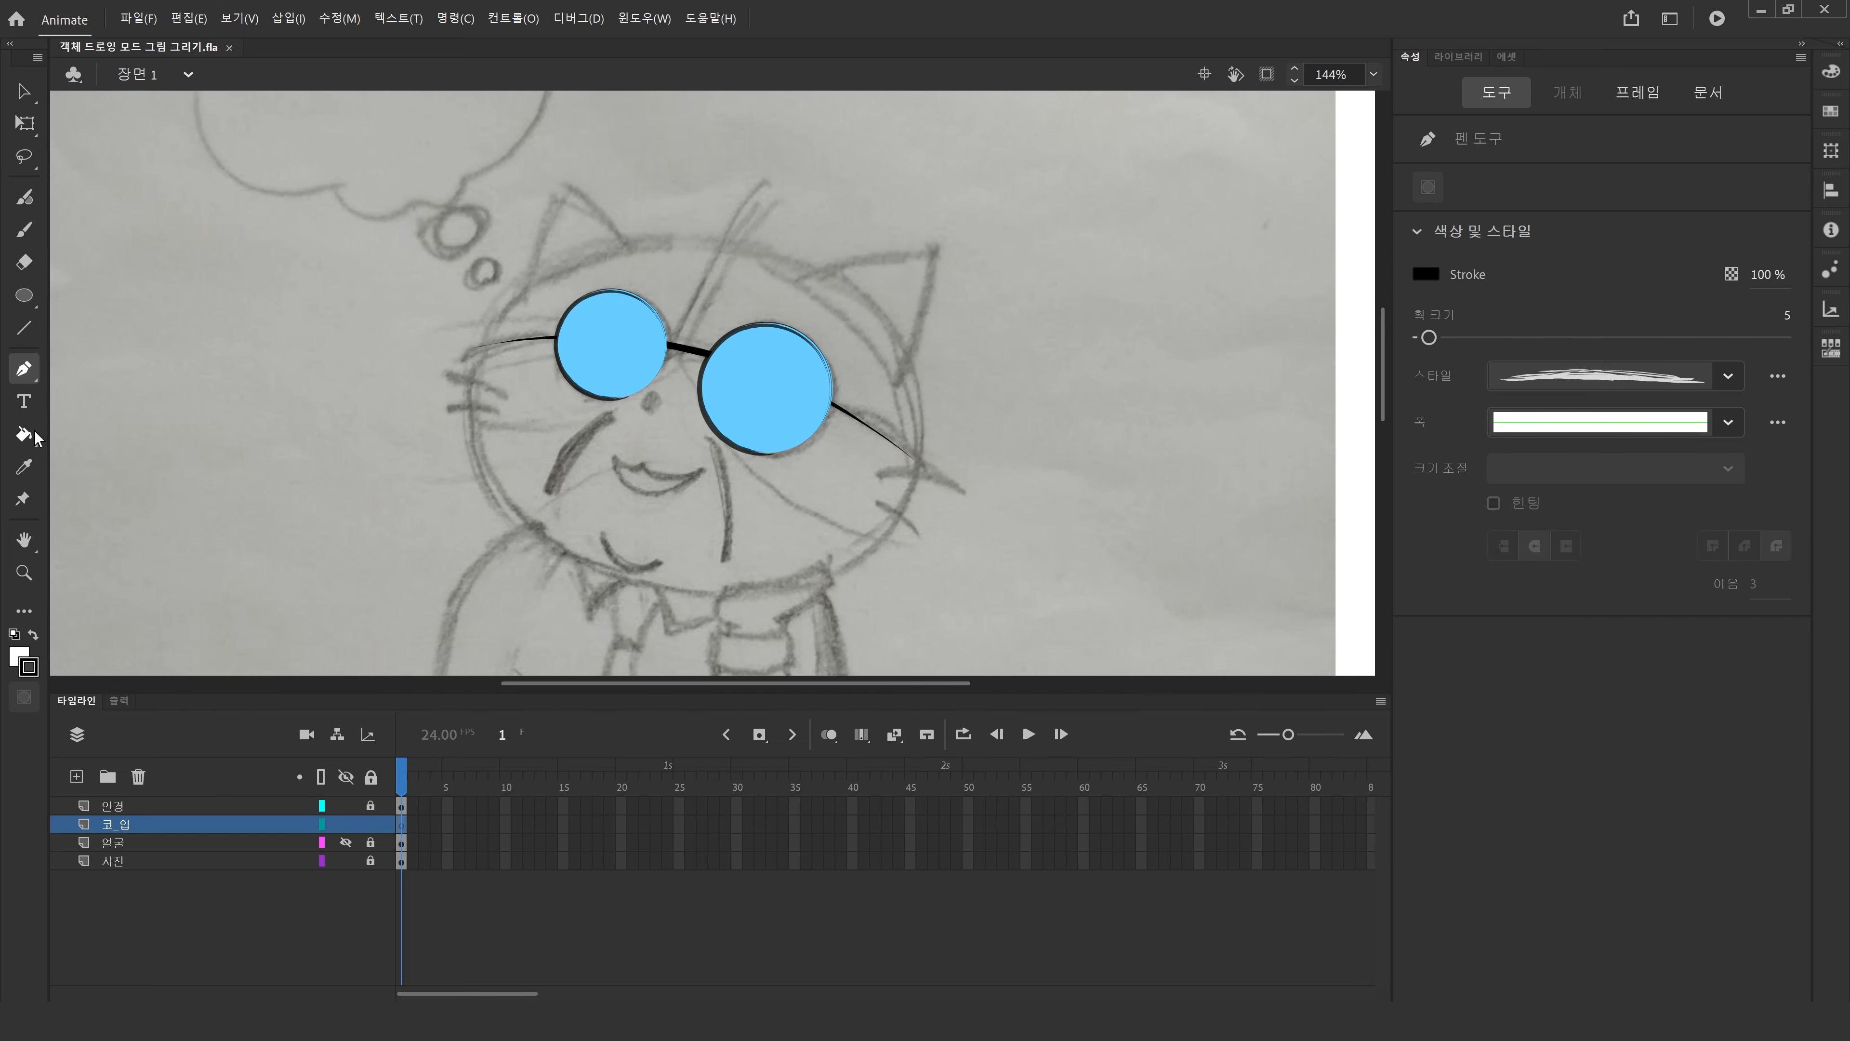
left_click(614, 457)
mouse_move(639, 466)
left_mouse_down()
mouse_move(662, 463)
mouse_move(654, 492)
left_mouse_up()
left_click(639, 466)
left_click_drag(614, 457, 595, 394)
left_click(24, 91)
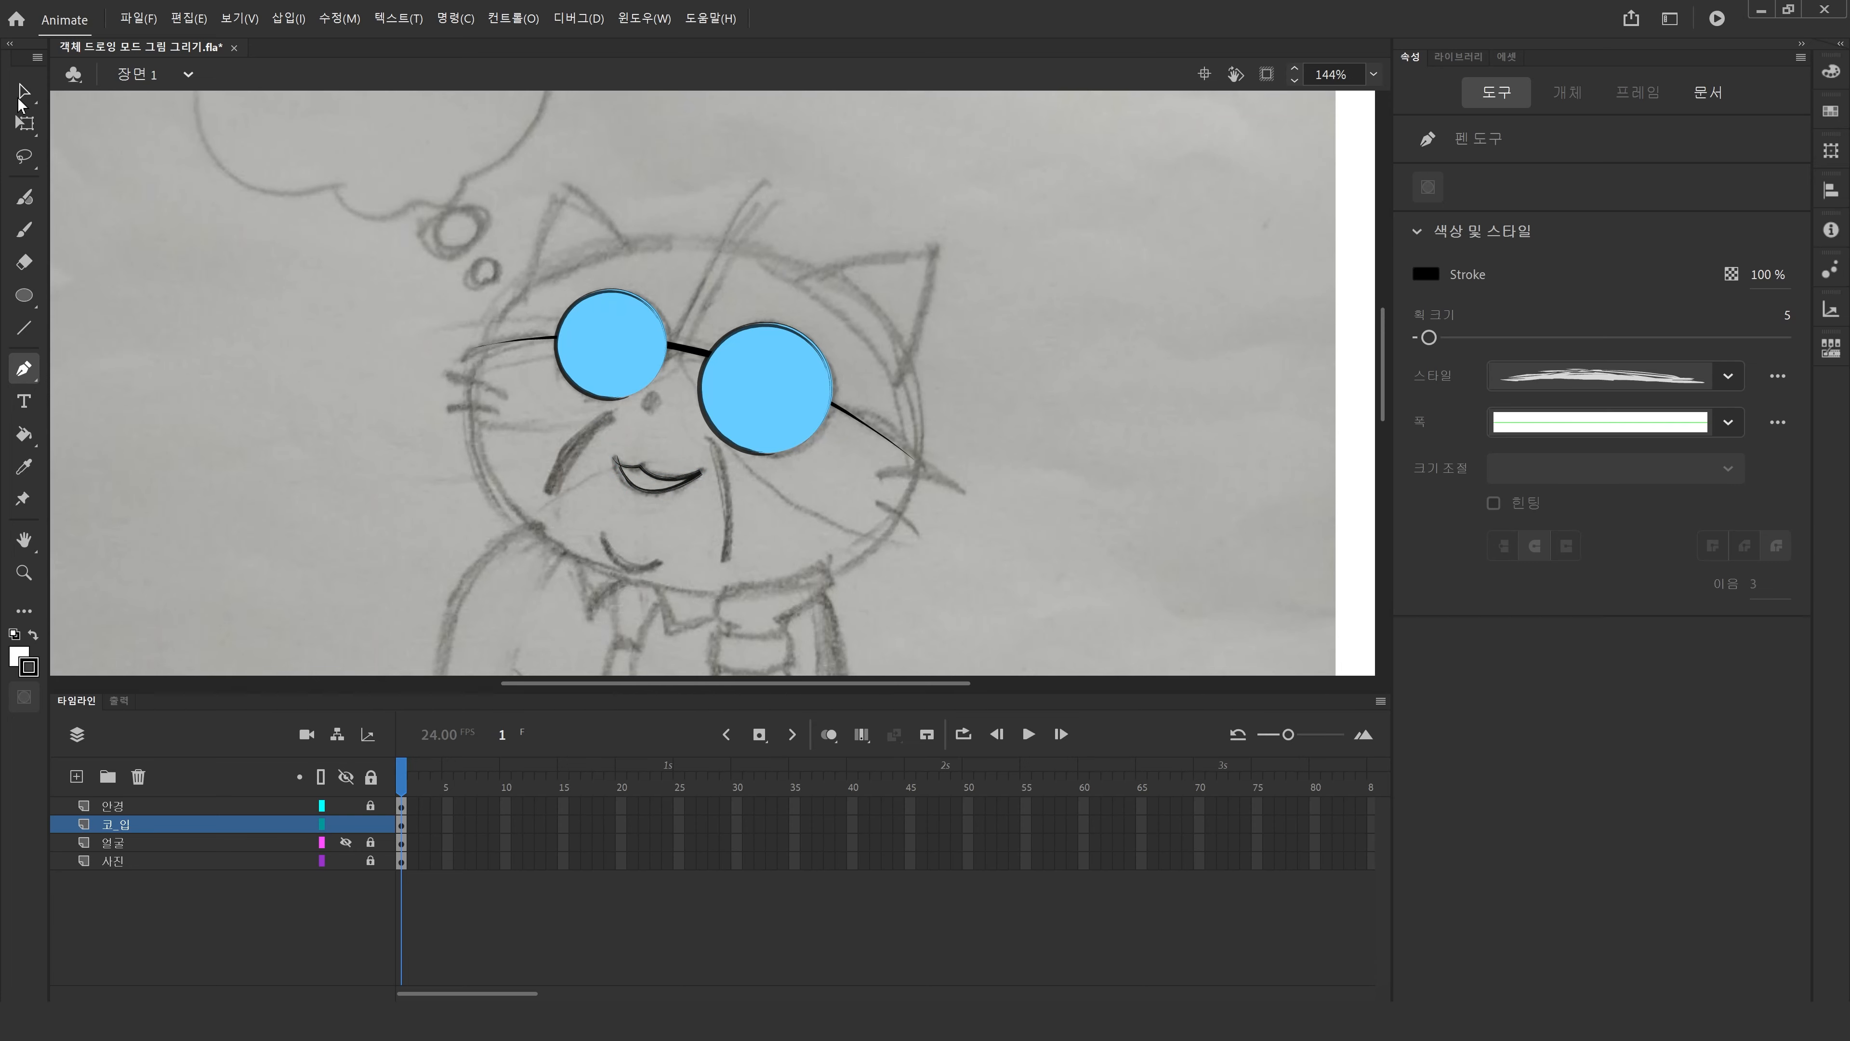
Inspect the mouth drawing object by entering and leaving its editing mode.
left_click(645, 489)
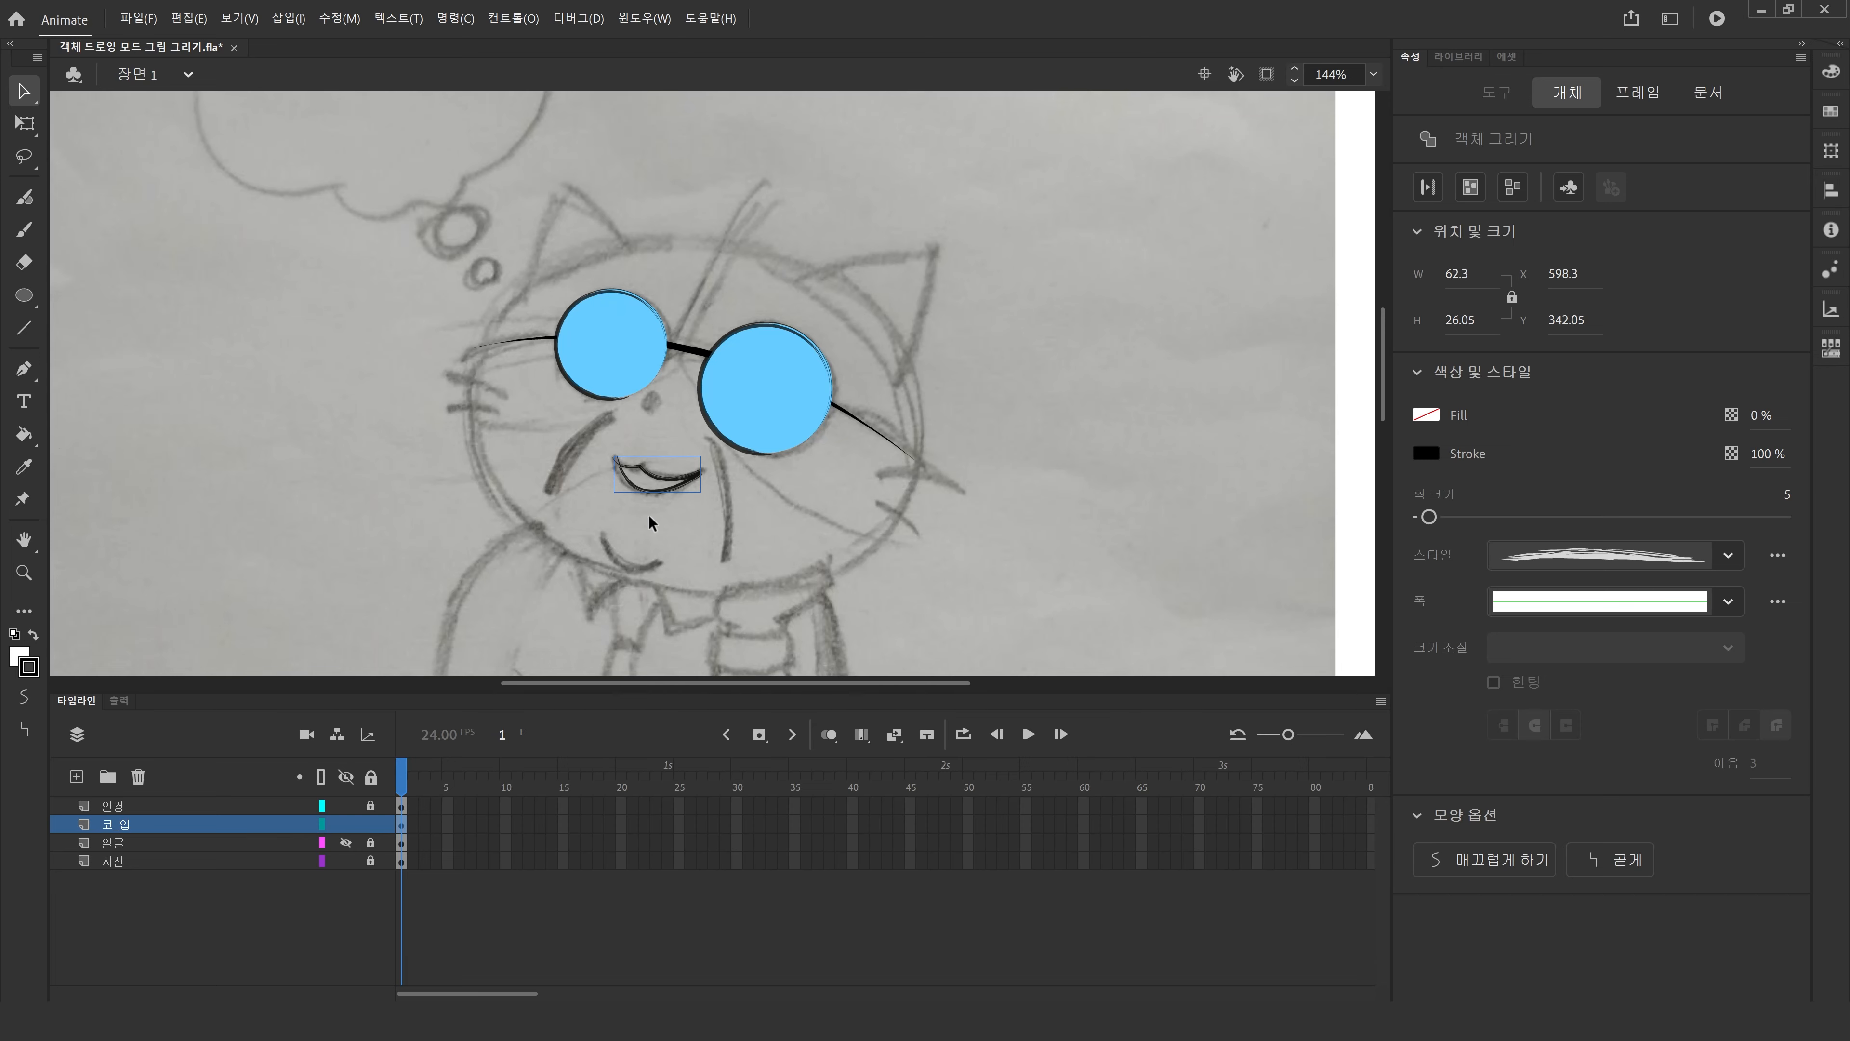
double_click(660, 477)
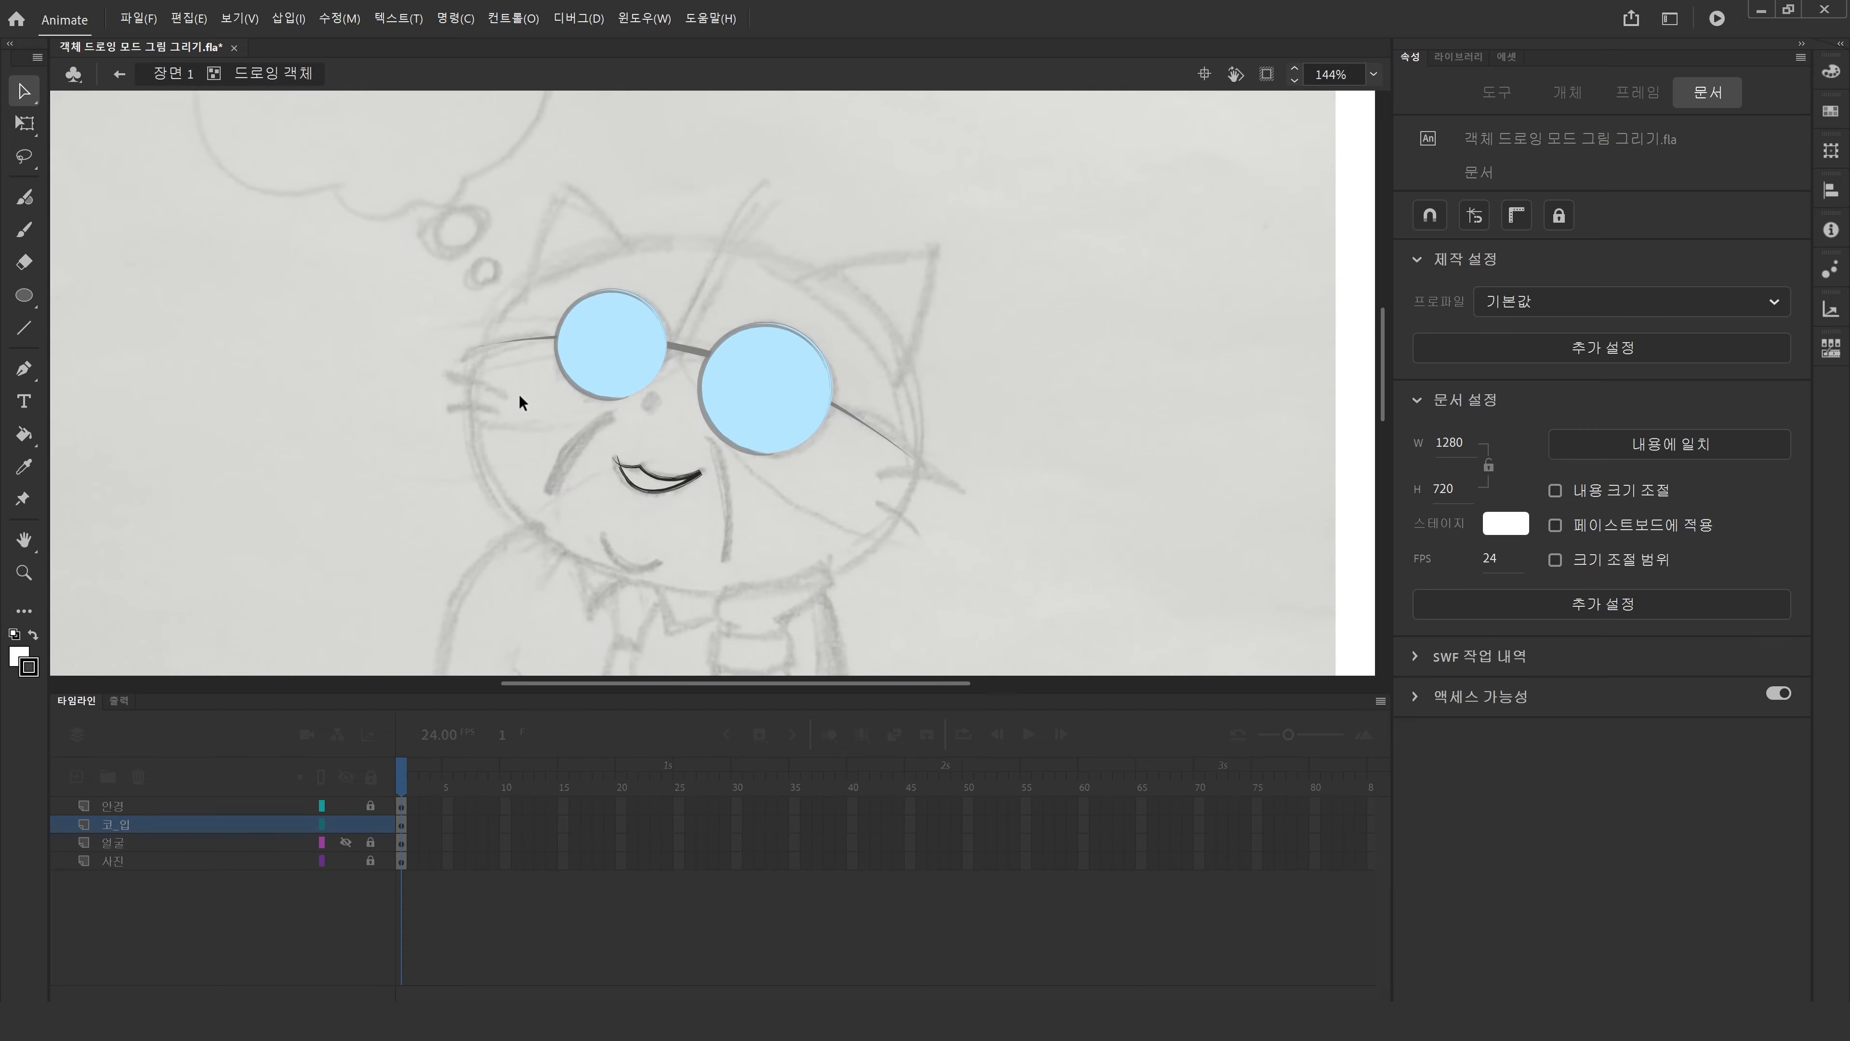
left_click(170, 74)
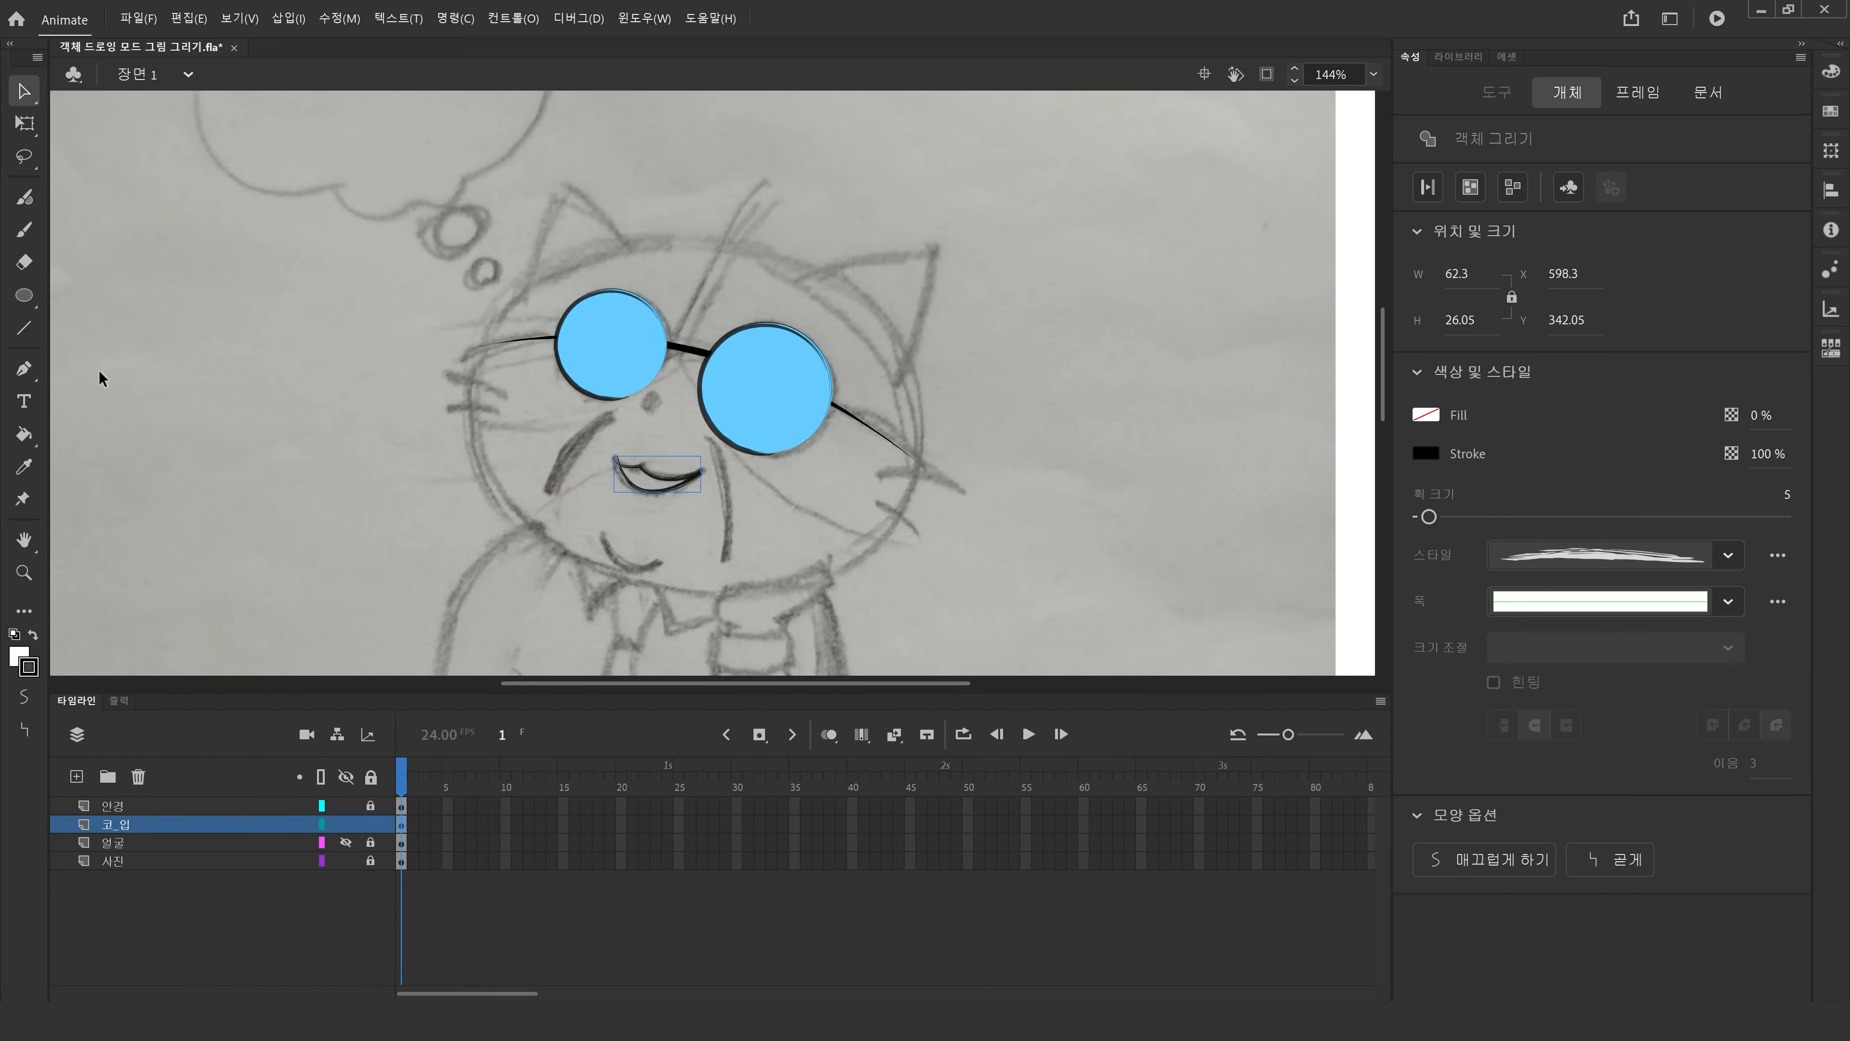
Trace the two cheek lines beside the mouth and the chin curve with the Pen tool.
left_click(24, 370)
left_click(610, 415)
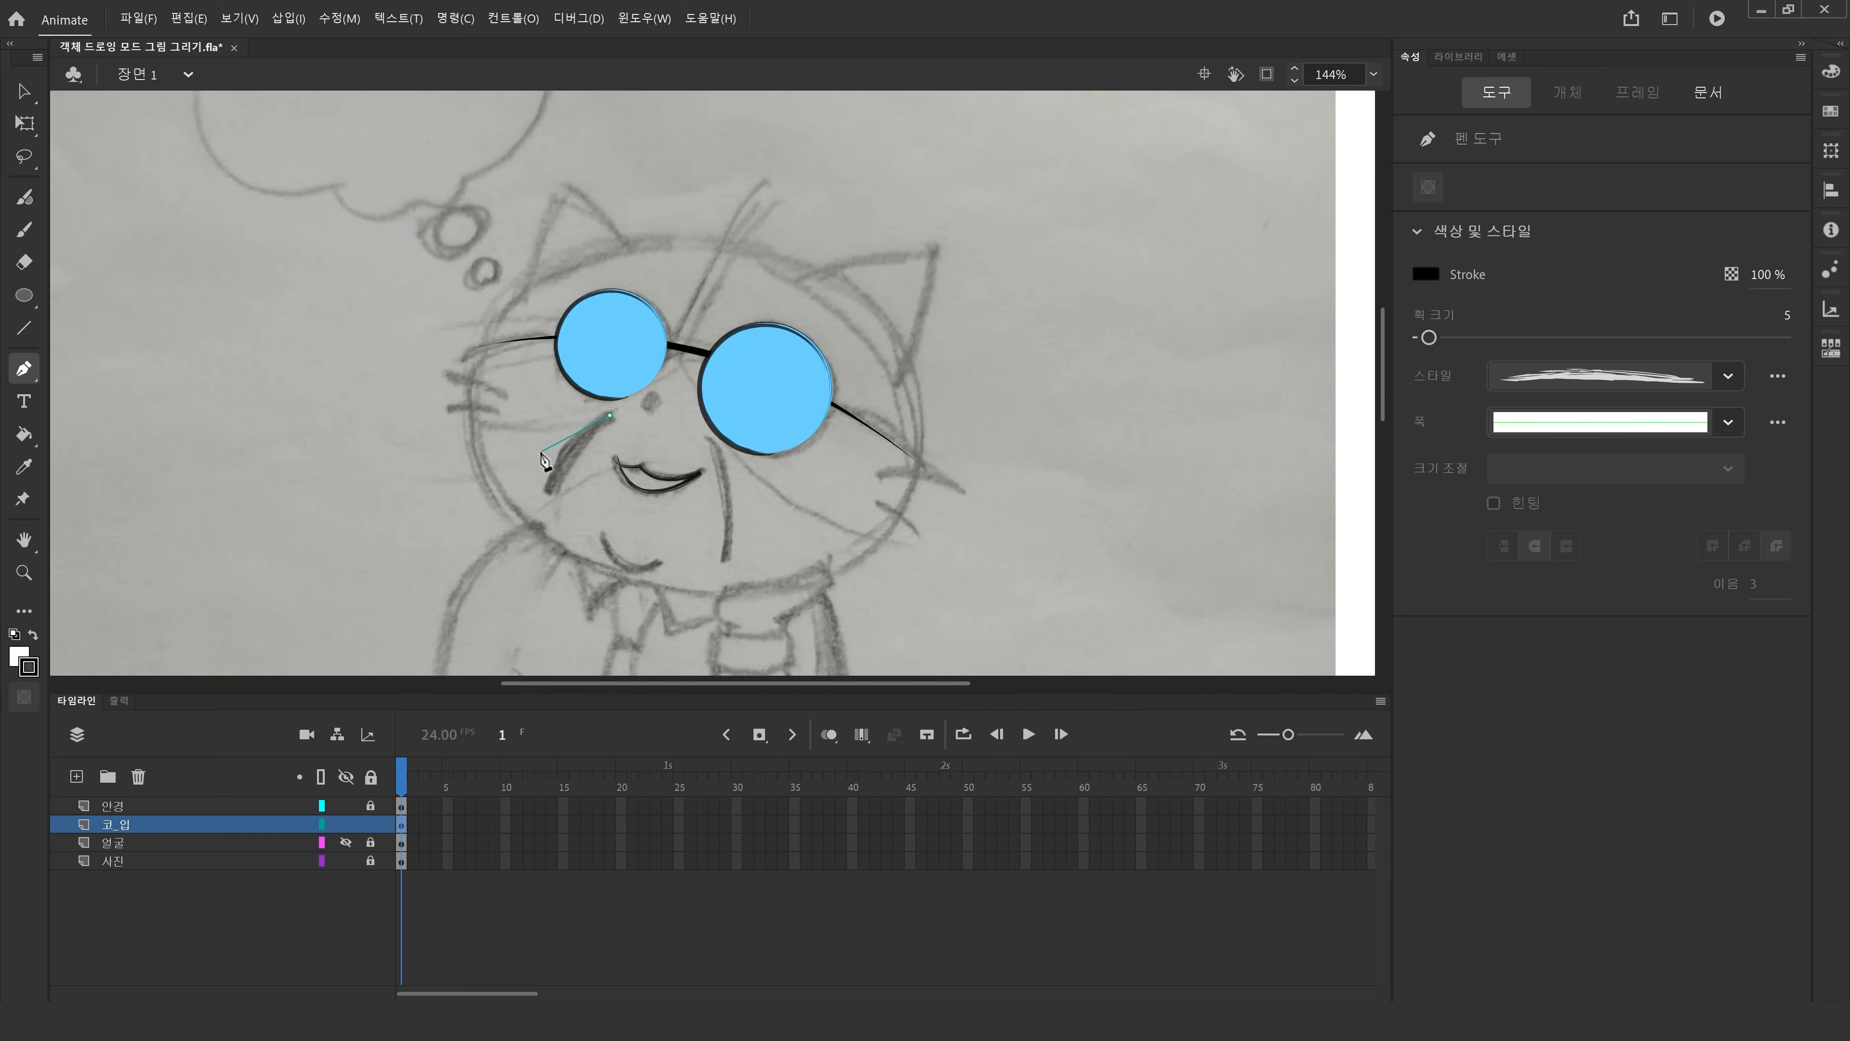
left_click(552, 488)
key("Escape")
left_click(712, 440)
left_click_drag(725, 560, 710, 648)
key("Escape")
left_click(599, 536)
mouse_move(657, 563)
left_mouse_down()
mouse_move(692, 563)
mouse_move(703, 541)
left_mouse_up()
key("Escape")
Trace the whiskers on both sides of the face with the Pen tool.
left_click(503, 397)
left_click_drag(445, 370, 413, 374)
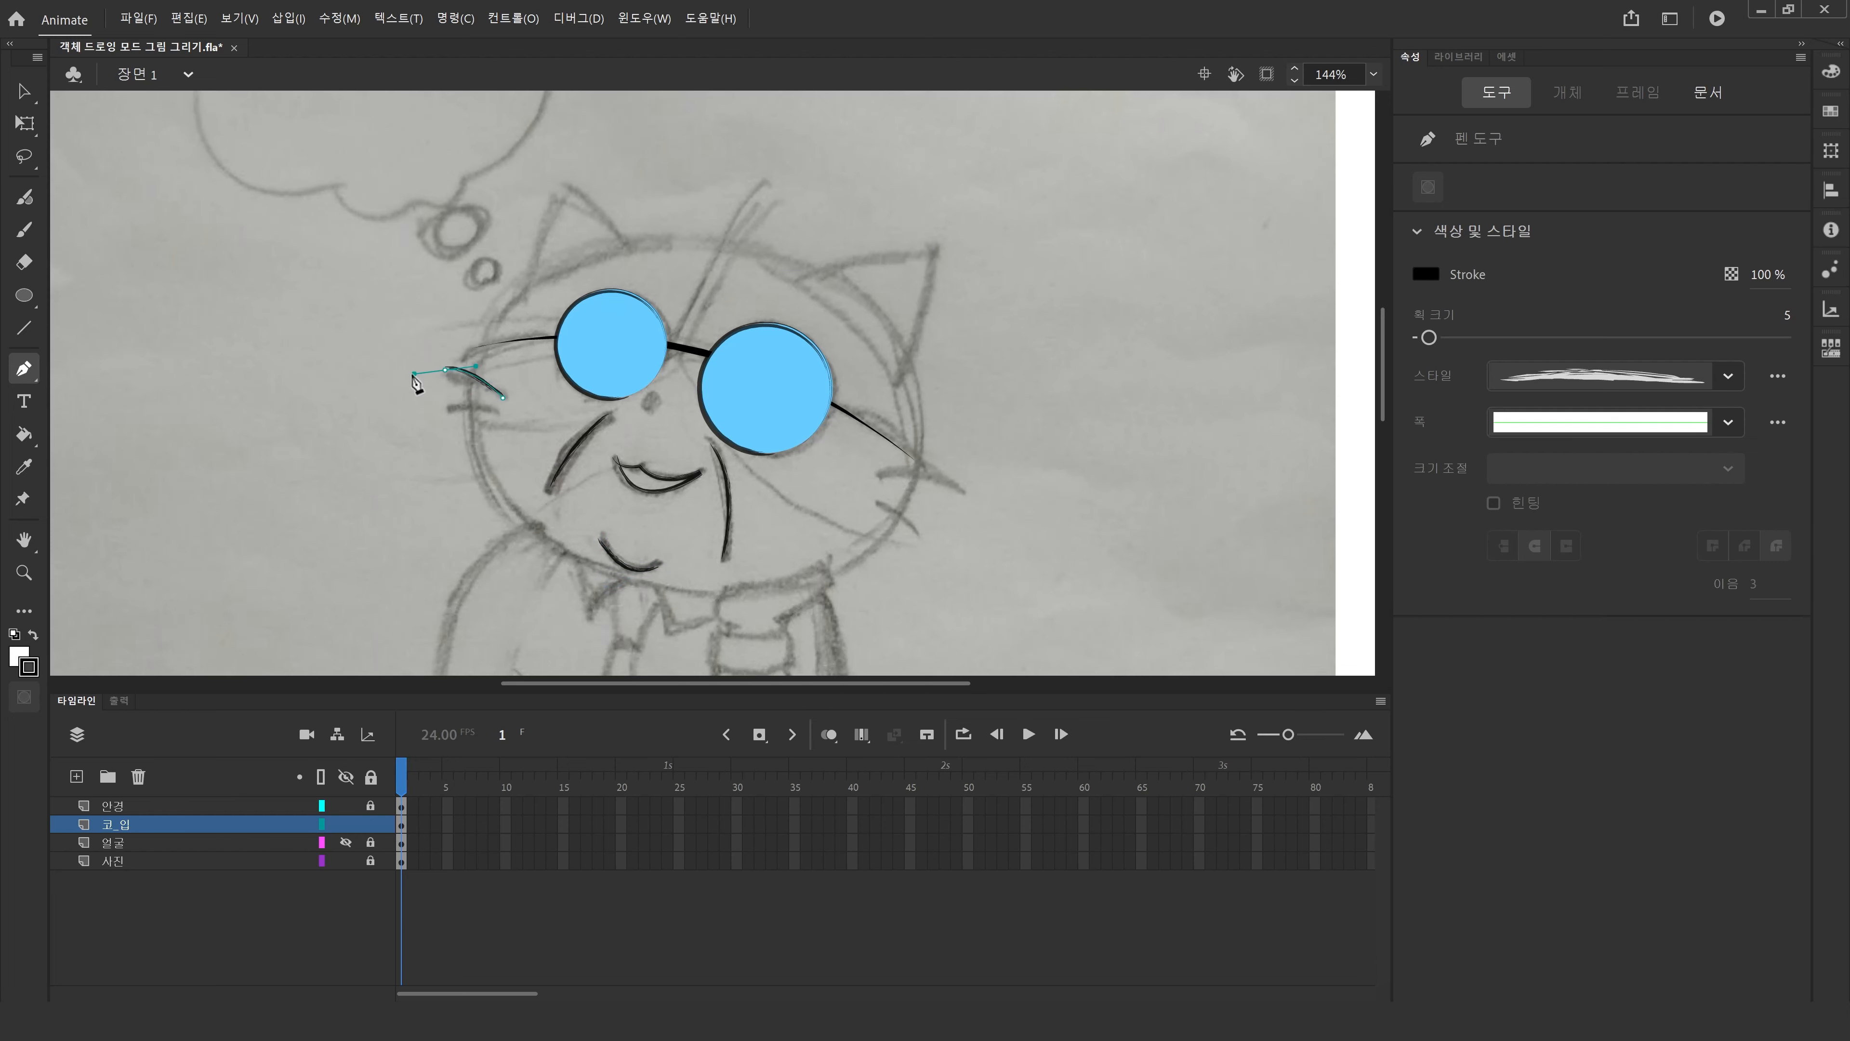
key("Escape")
left_click(495, 409)
left_click_drag(445, 406, 418, 423)
key("Escape")
left_click(880, 472)
mouse_move(966, 492)
left_mouse_down()
mouse_move(1009, 535)
mouse_move(933, 575)
left_mouse_up()
key("Escape")
left_click(876, 506)
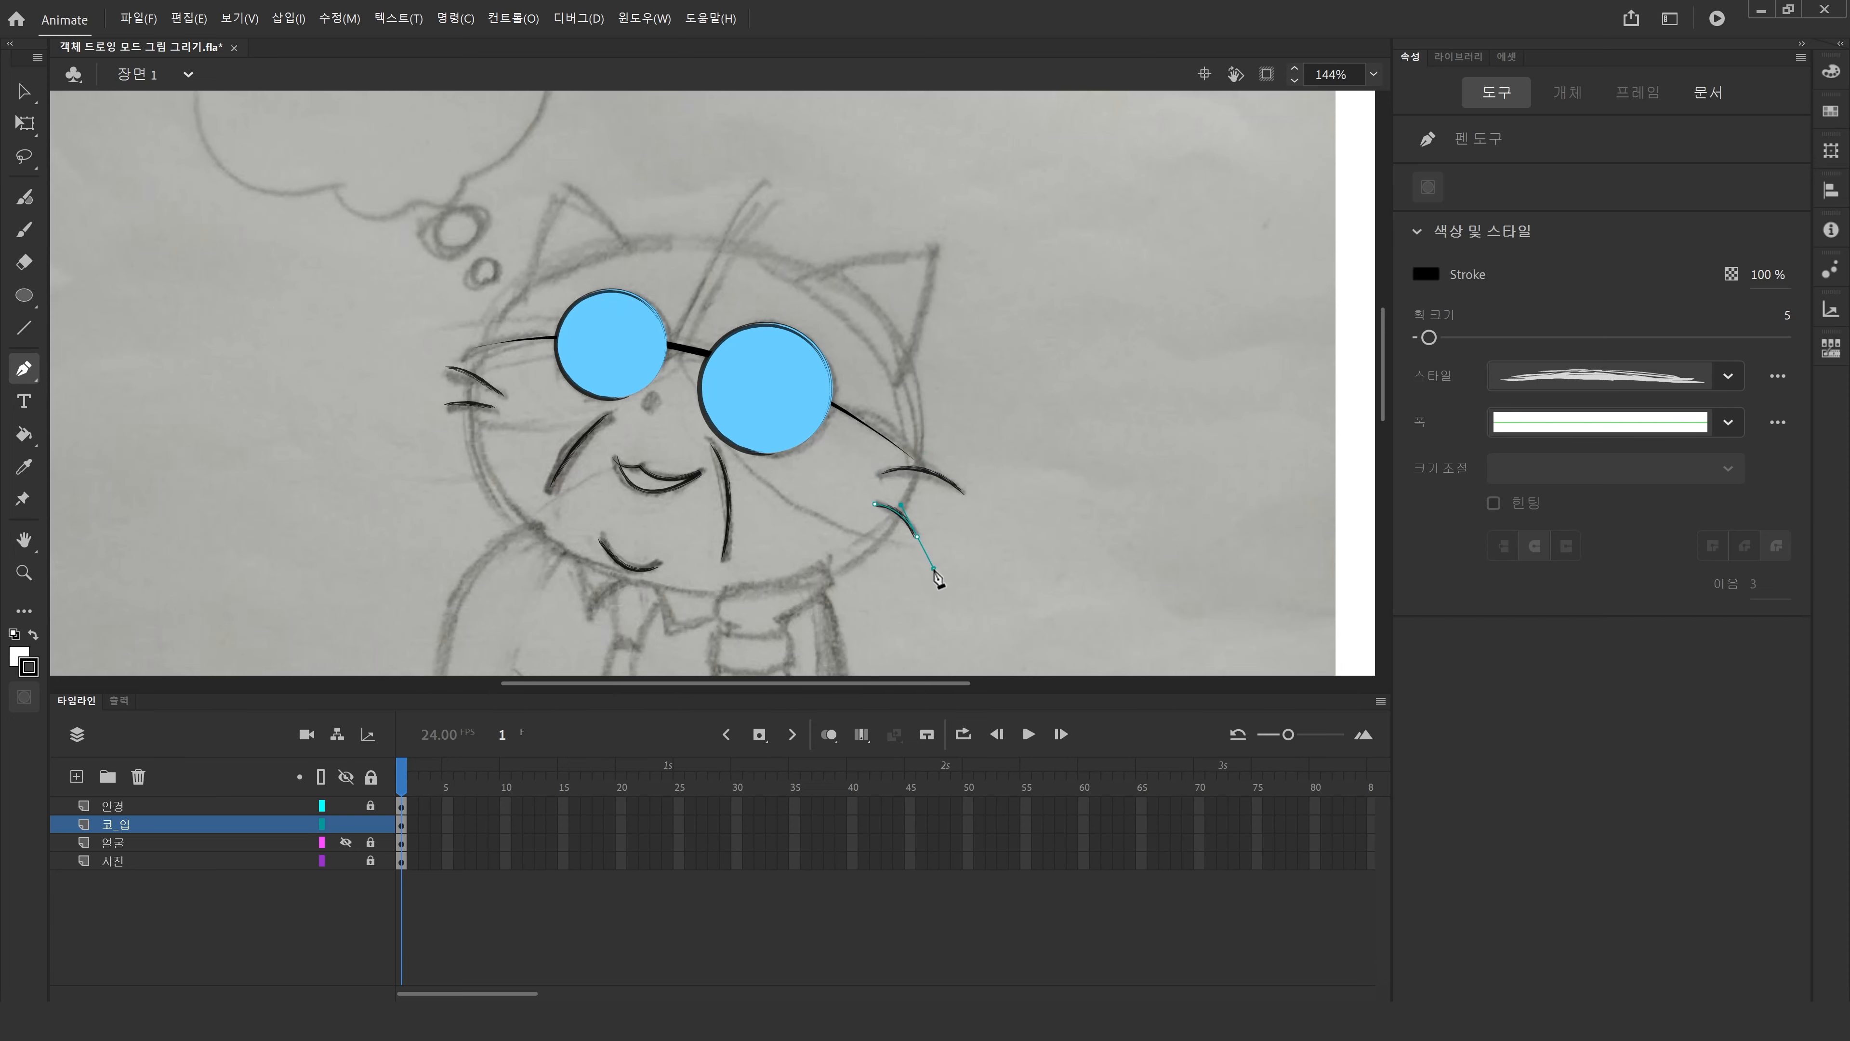
key("Escape")
Remove an accidental stroke drawn above the left lens.
left_click(523, 287)
key("ctrl+z")
left_click(549, 299)
key("Escape")
left_click(24, 91)
left_click(545, 298)
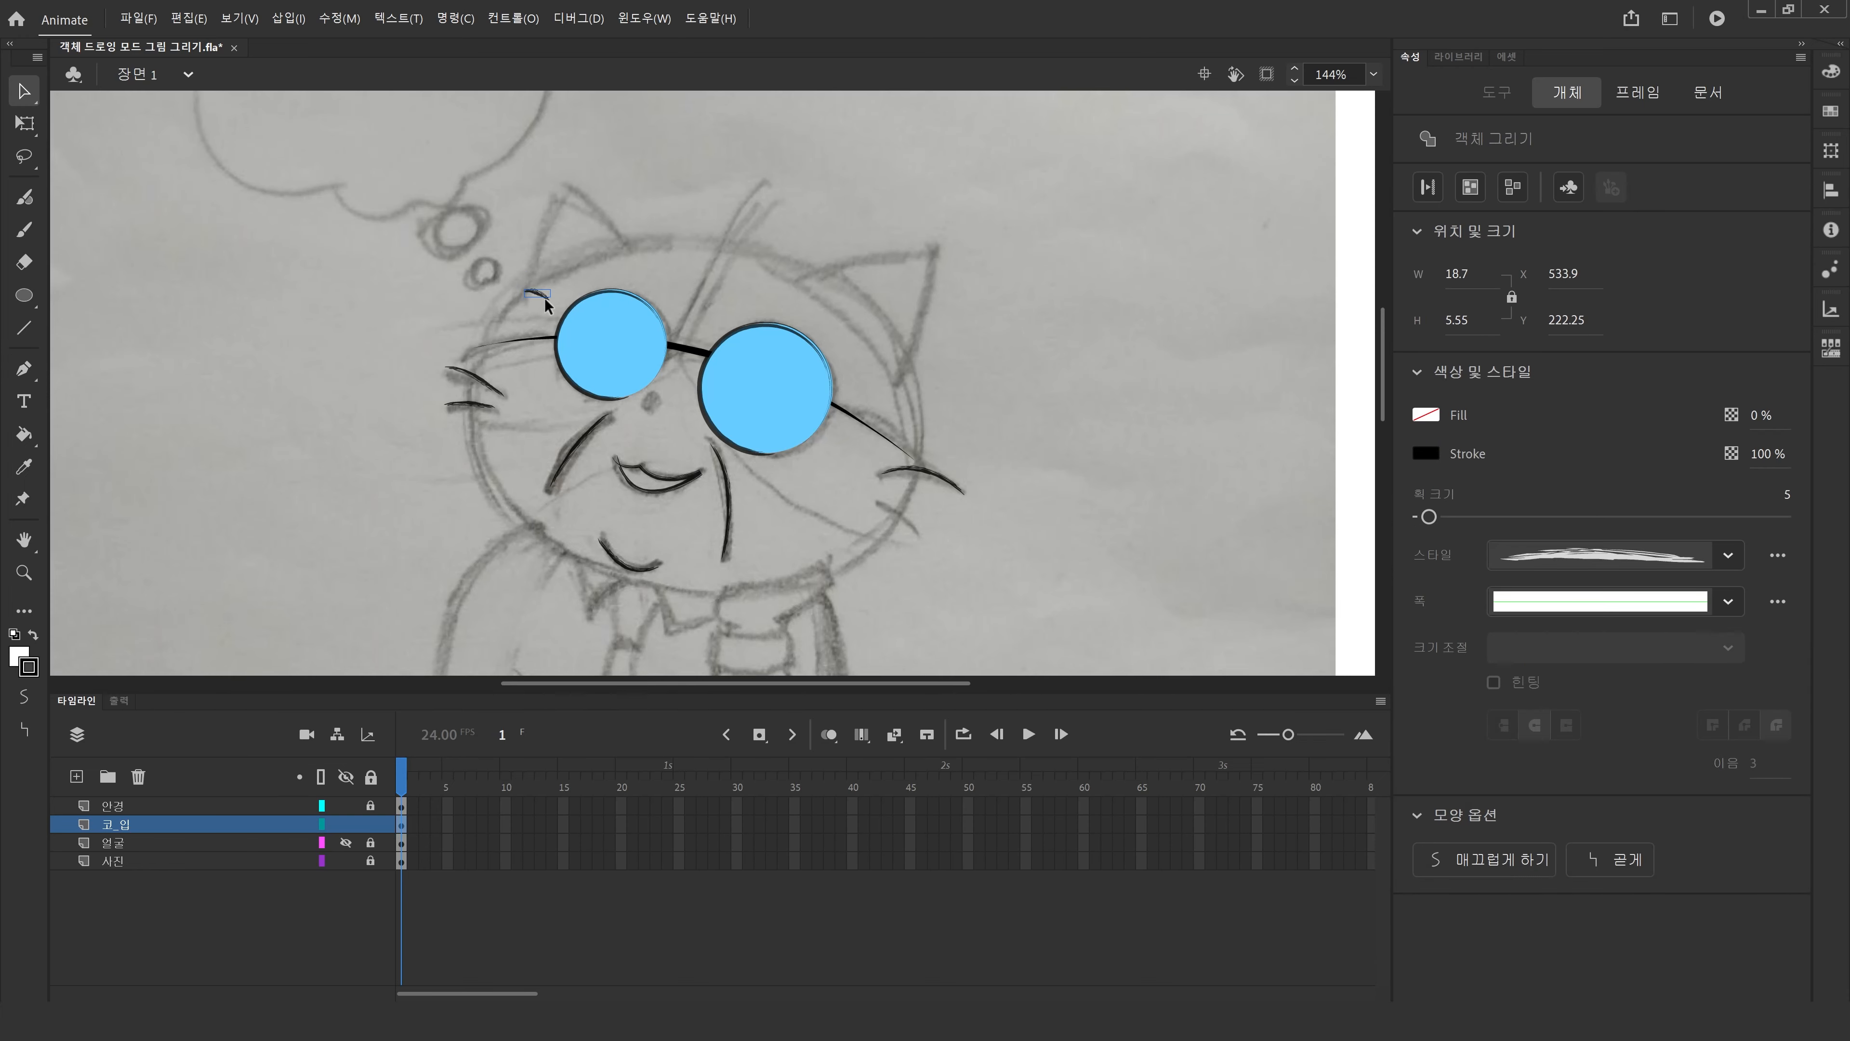
key("Delete")
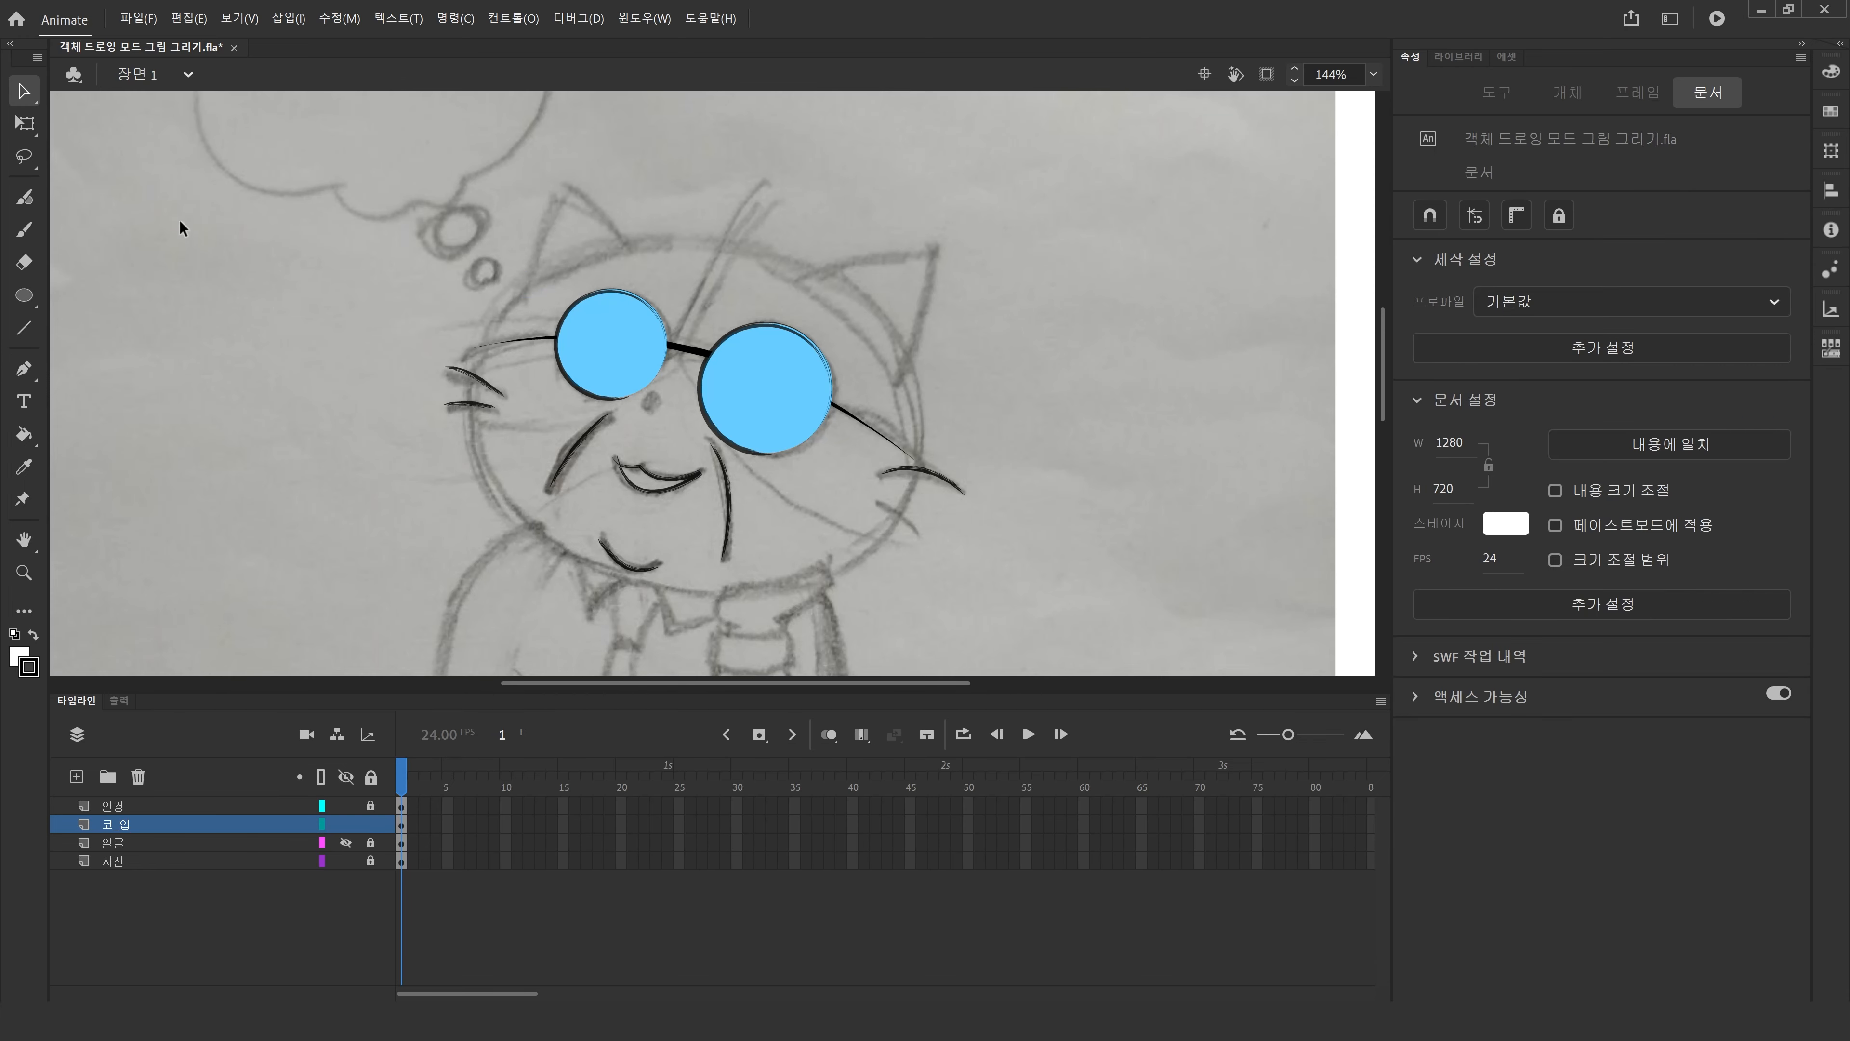
Trace the outer edges of the left ear with the Pen tool.
left_click(24, 369)
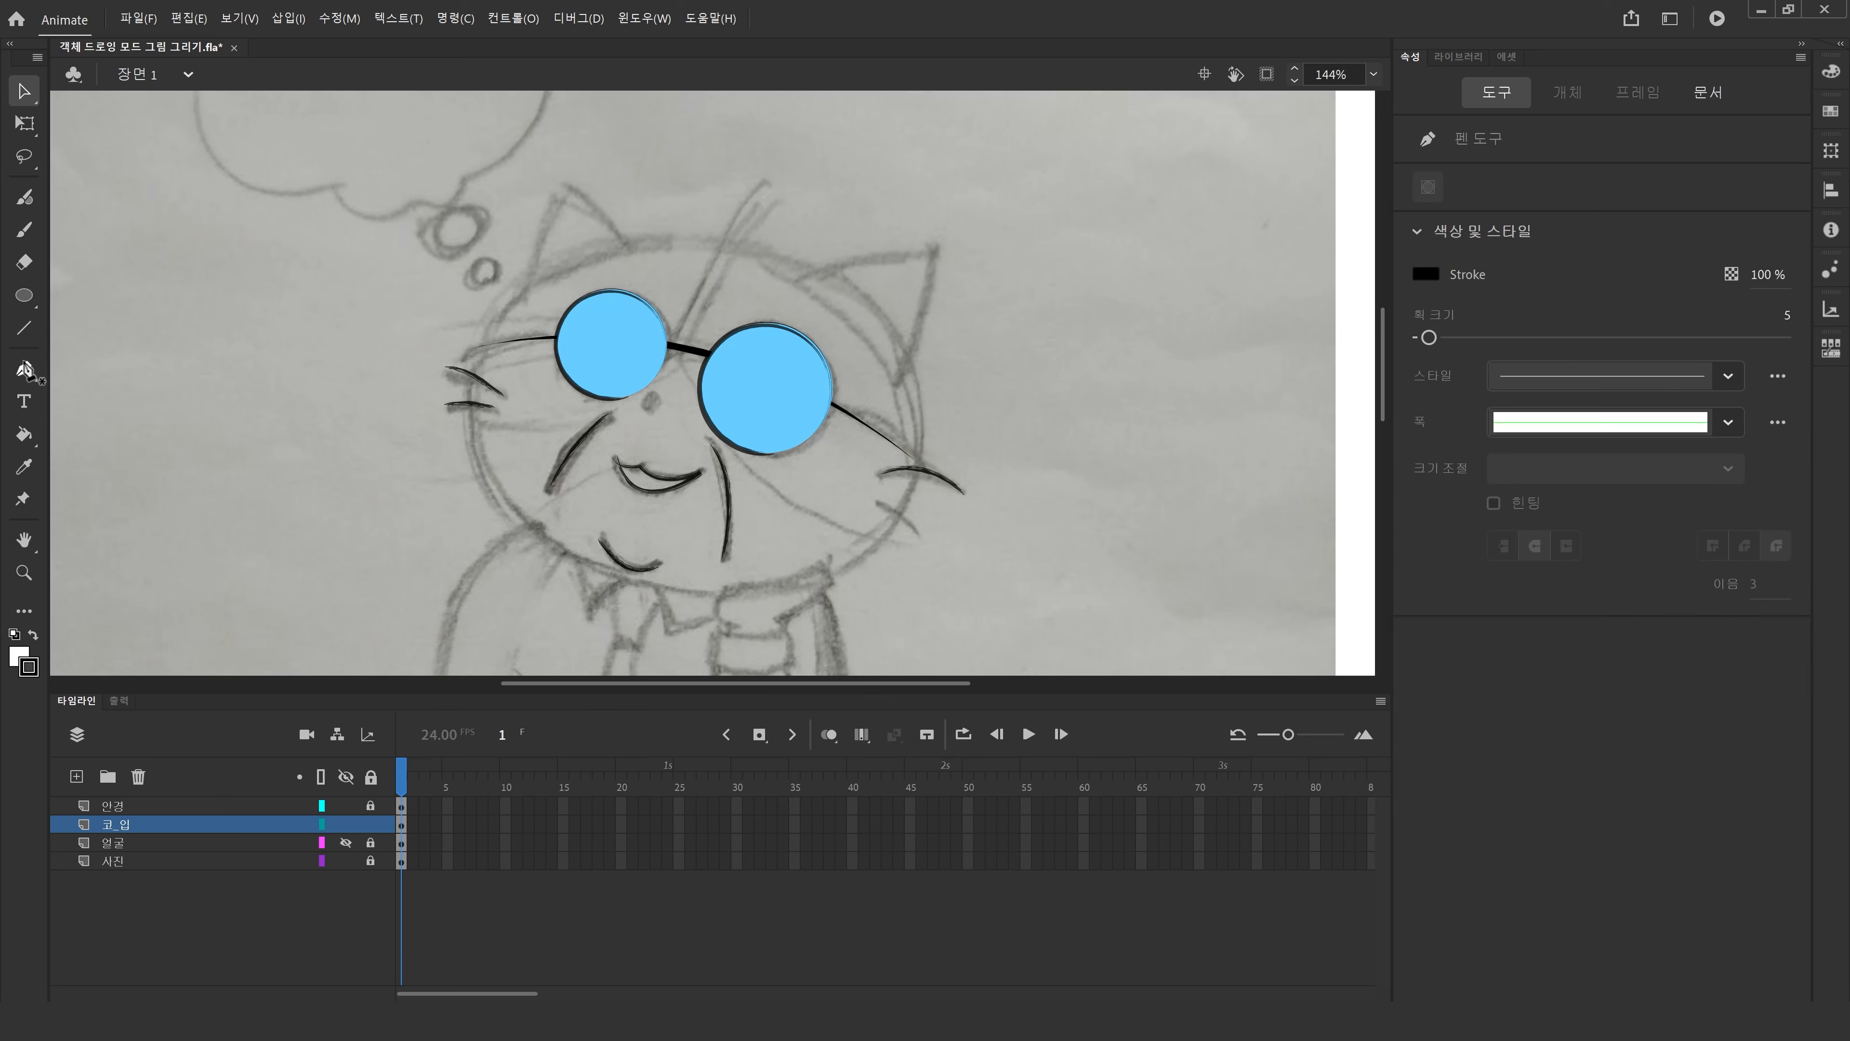
left_click(526, 304)
left_click_drag(568, 188, 618, 120)
left_click(568, 188)
left_click_drag(632, 256, 646, 300)
key("Escape")
Trace the right ear as a closed pointed shape with the Pen tool.
left_click(787, 281)
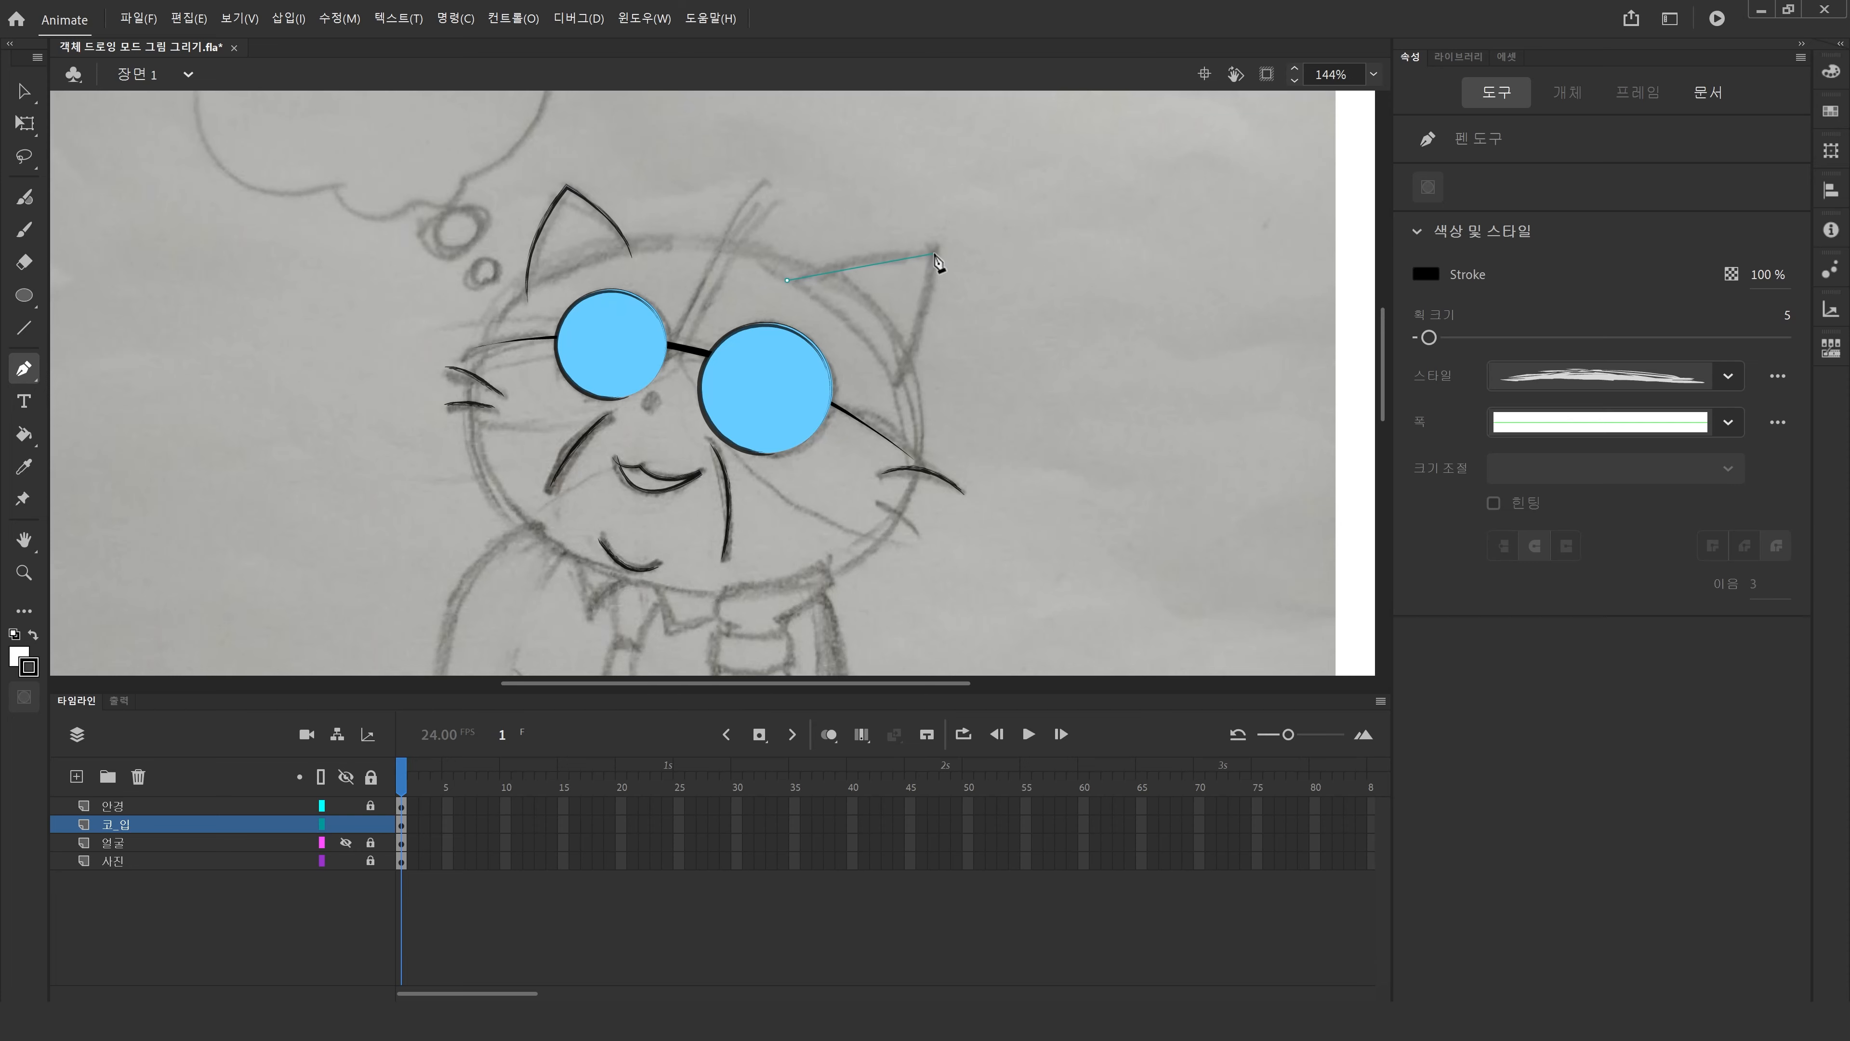
left_click_drag(935, 252, 1026, 261)
double_click(935, 254)
left_click(935, 253)
left_click(934, 253)
left_click_drag(898, 380, 857, 465)
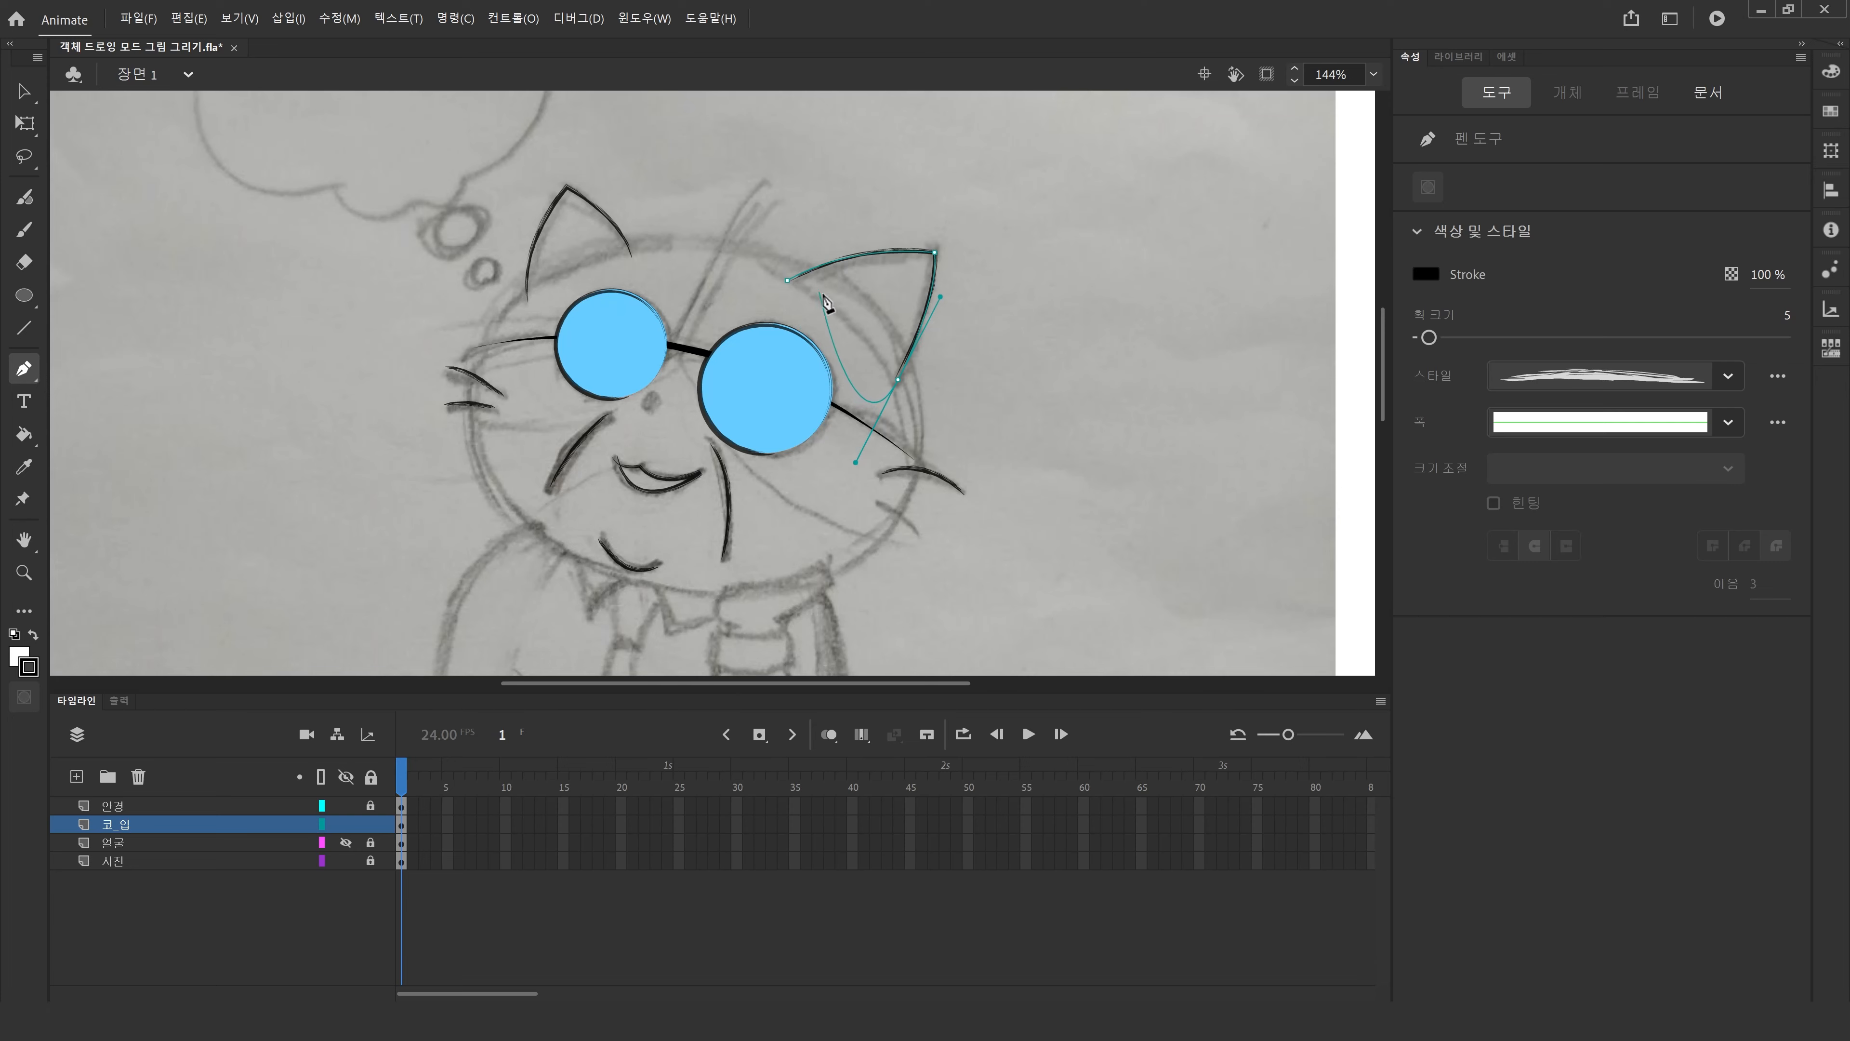
left_click(897, 380)
left_click(788, 283)
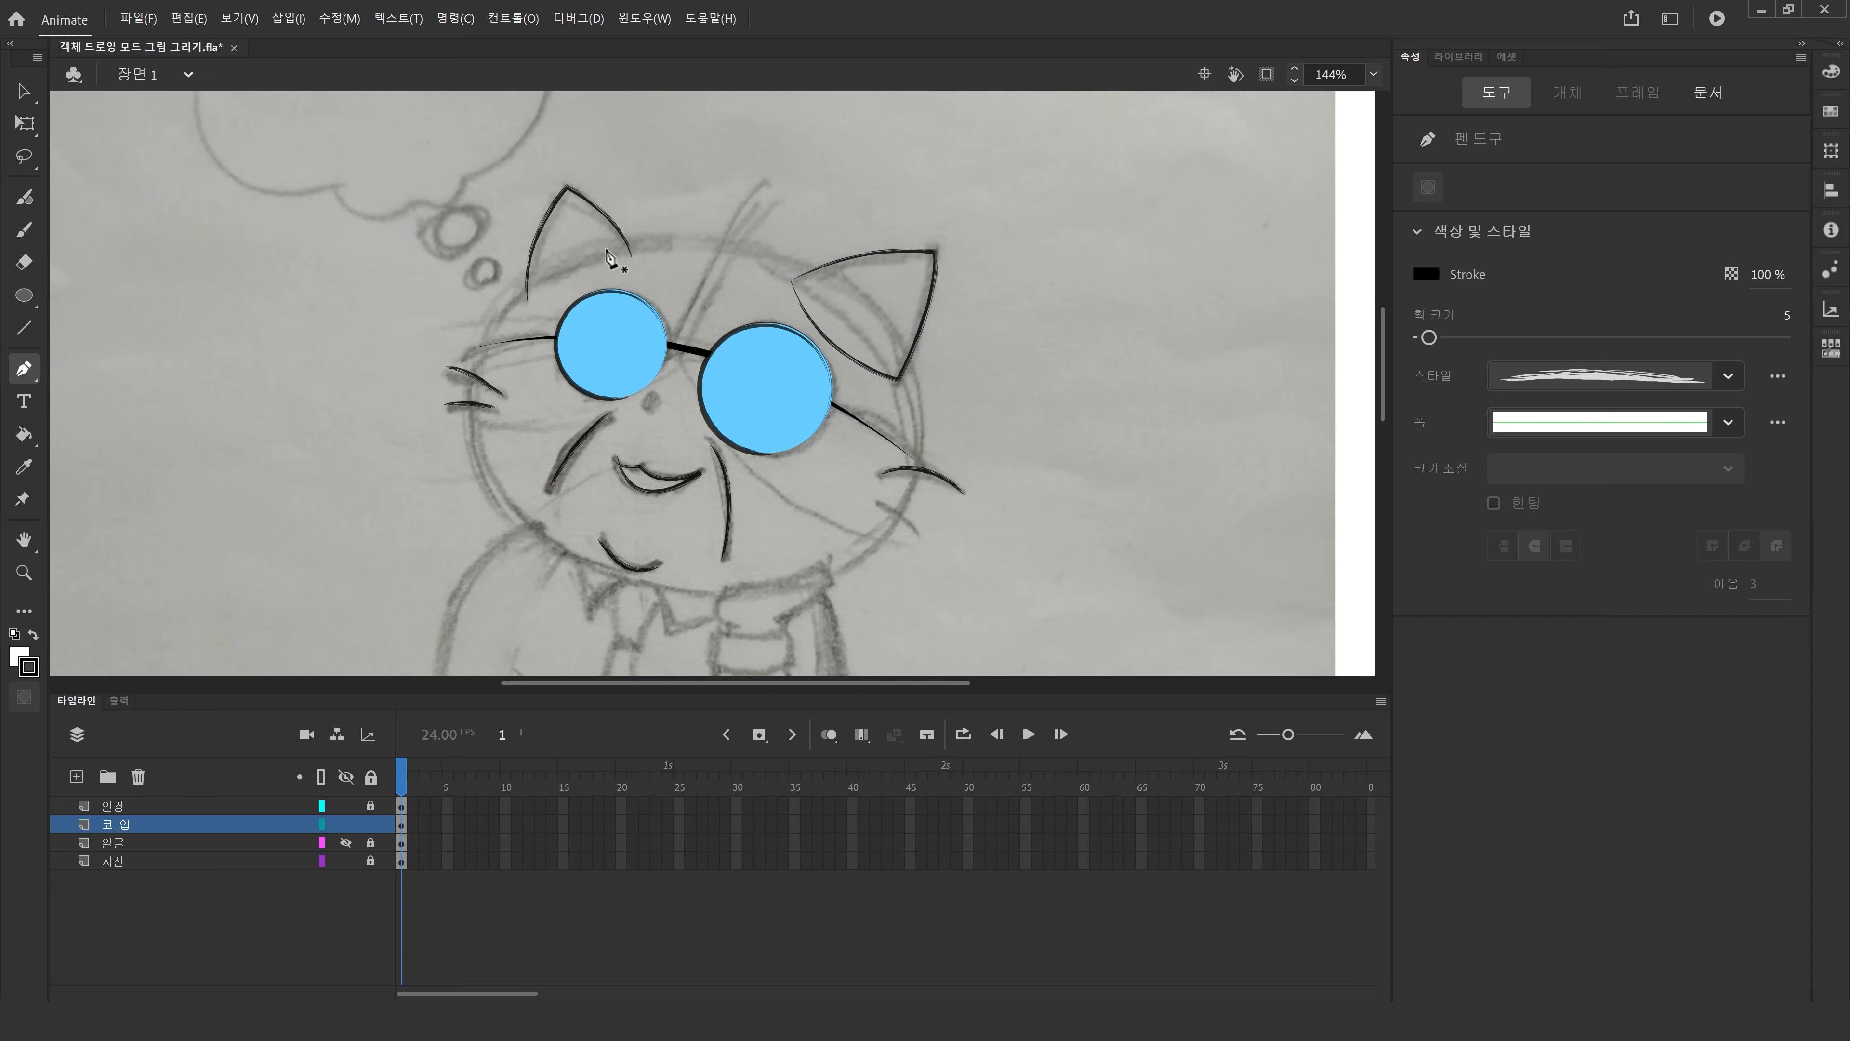
Close the left ear shape by drawing its inner edge back to the tip.
left_click(632, 255)
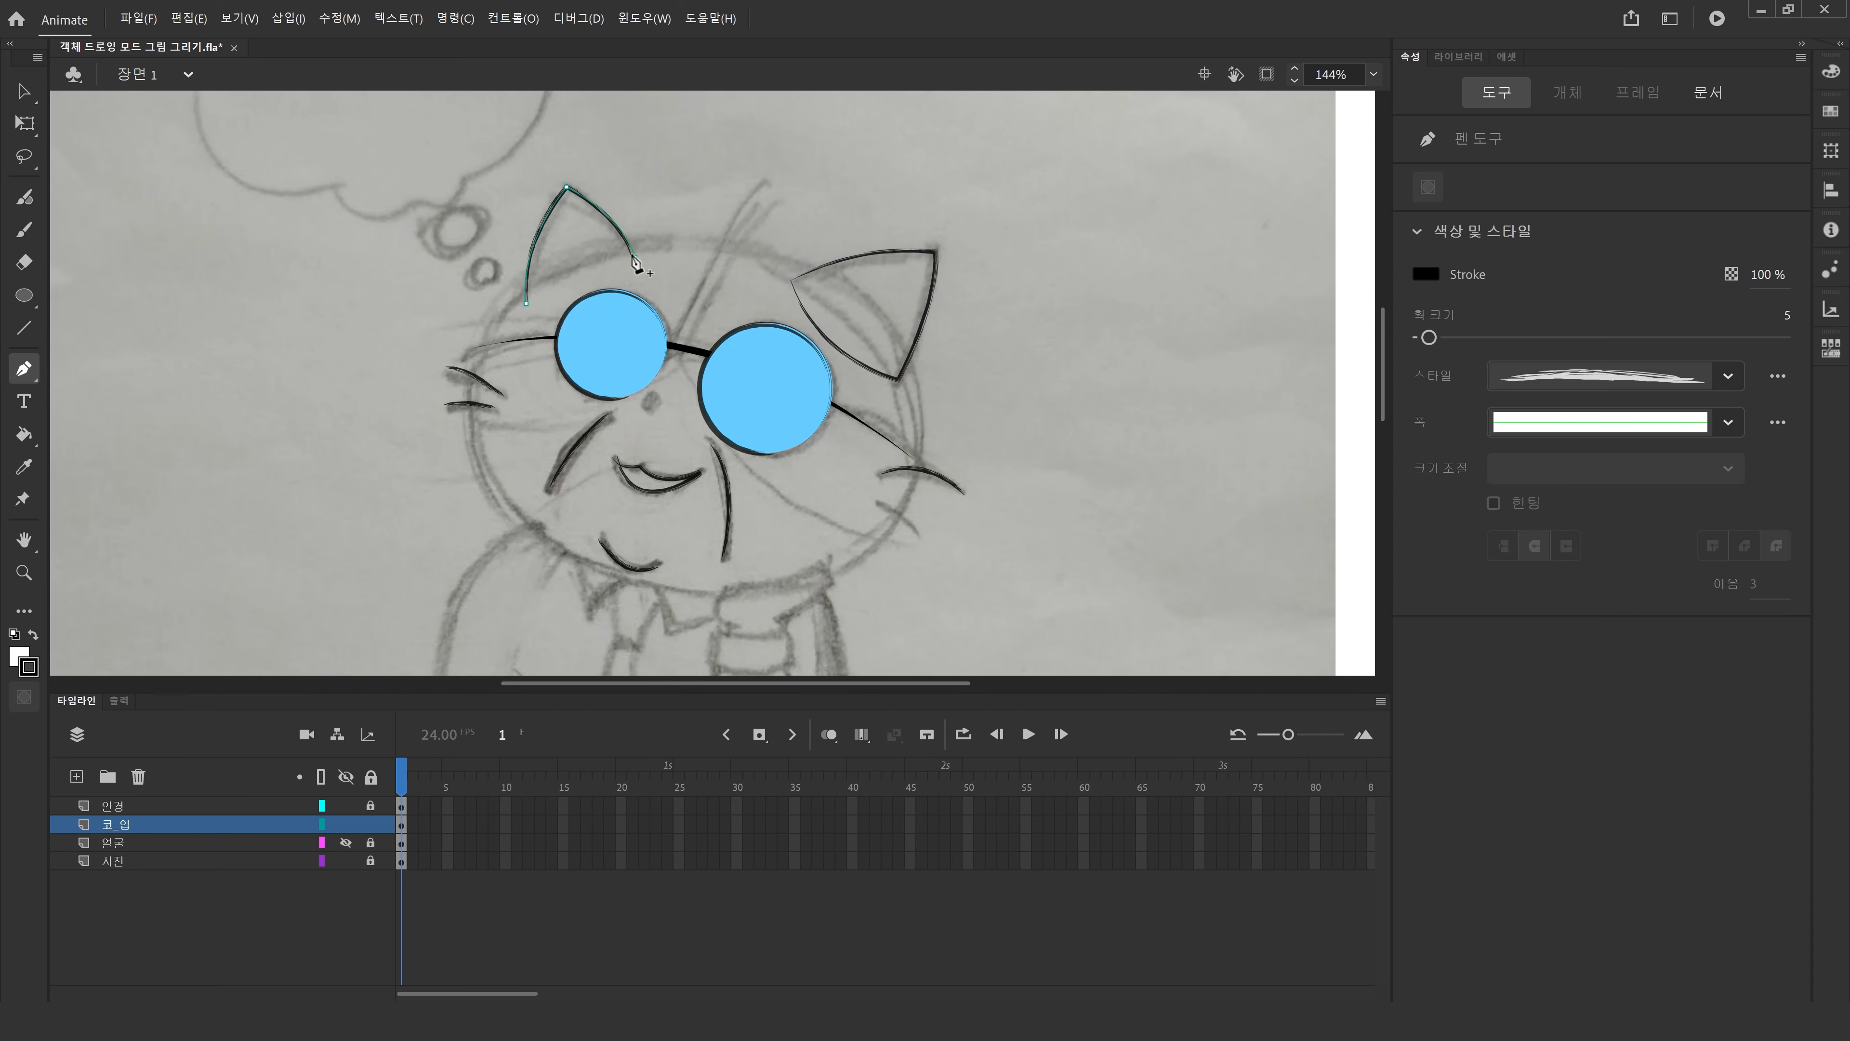
left_click(526, 303)
mouse_move(635, 257)
left_mouse_down()
mouse_move(648, 208)
mouse_move(675, 218)
left_mouse_up()
left_click(24, 91)
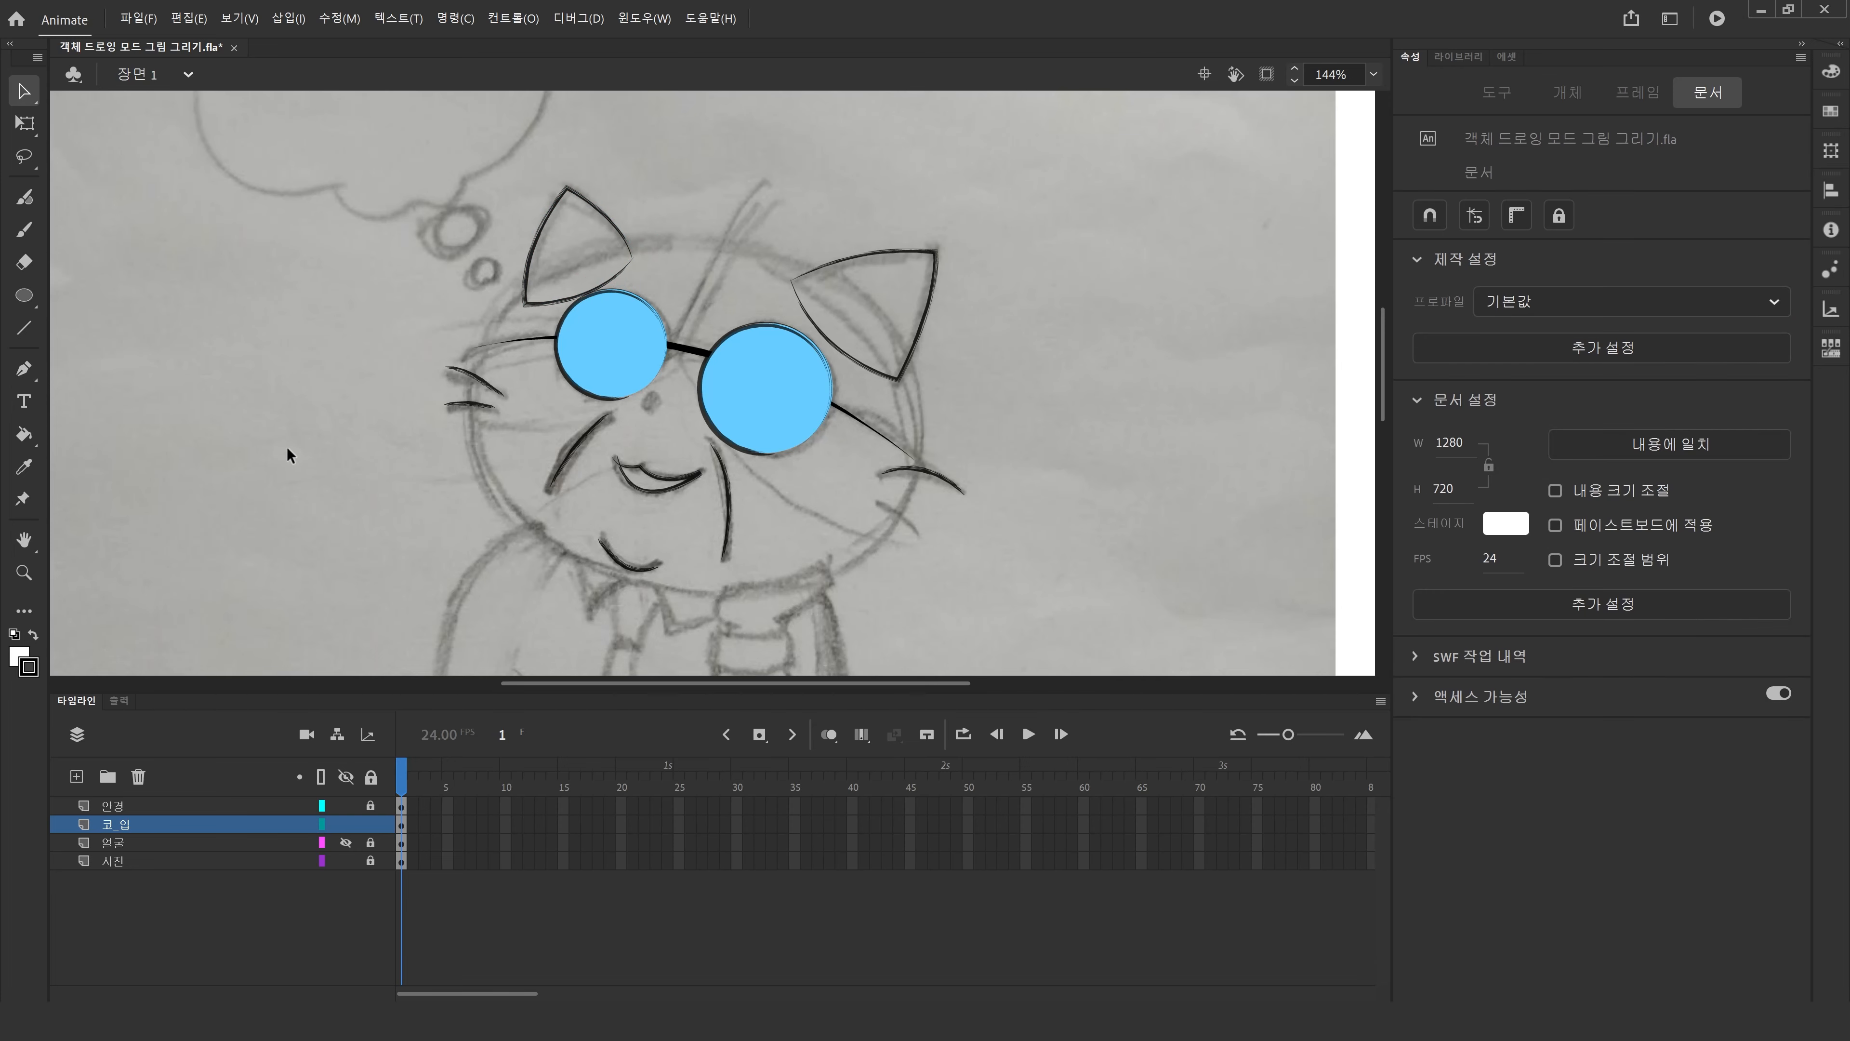
Toggle the 얼굴 layer's visibility on and off to compare the traced lines.
left_click(345, 843)
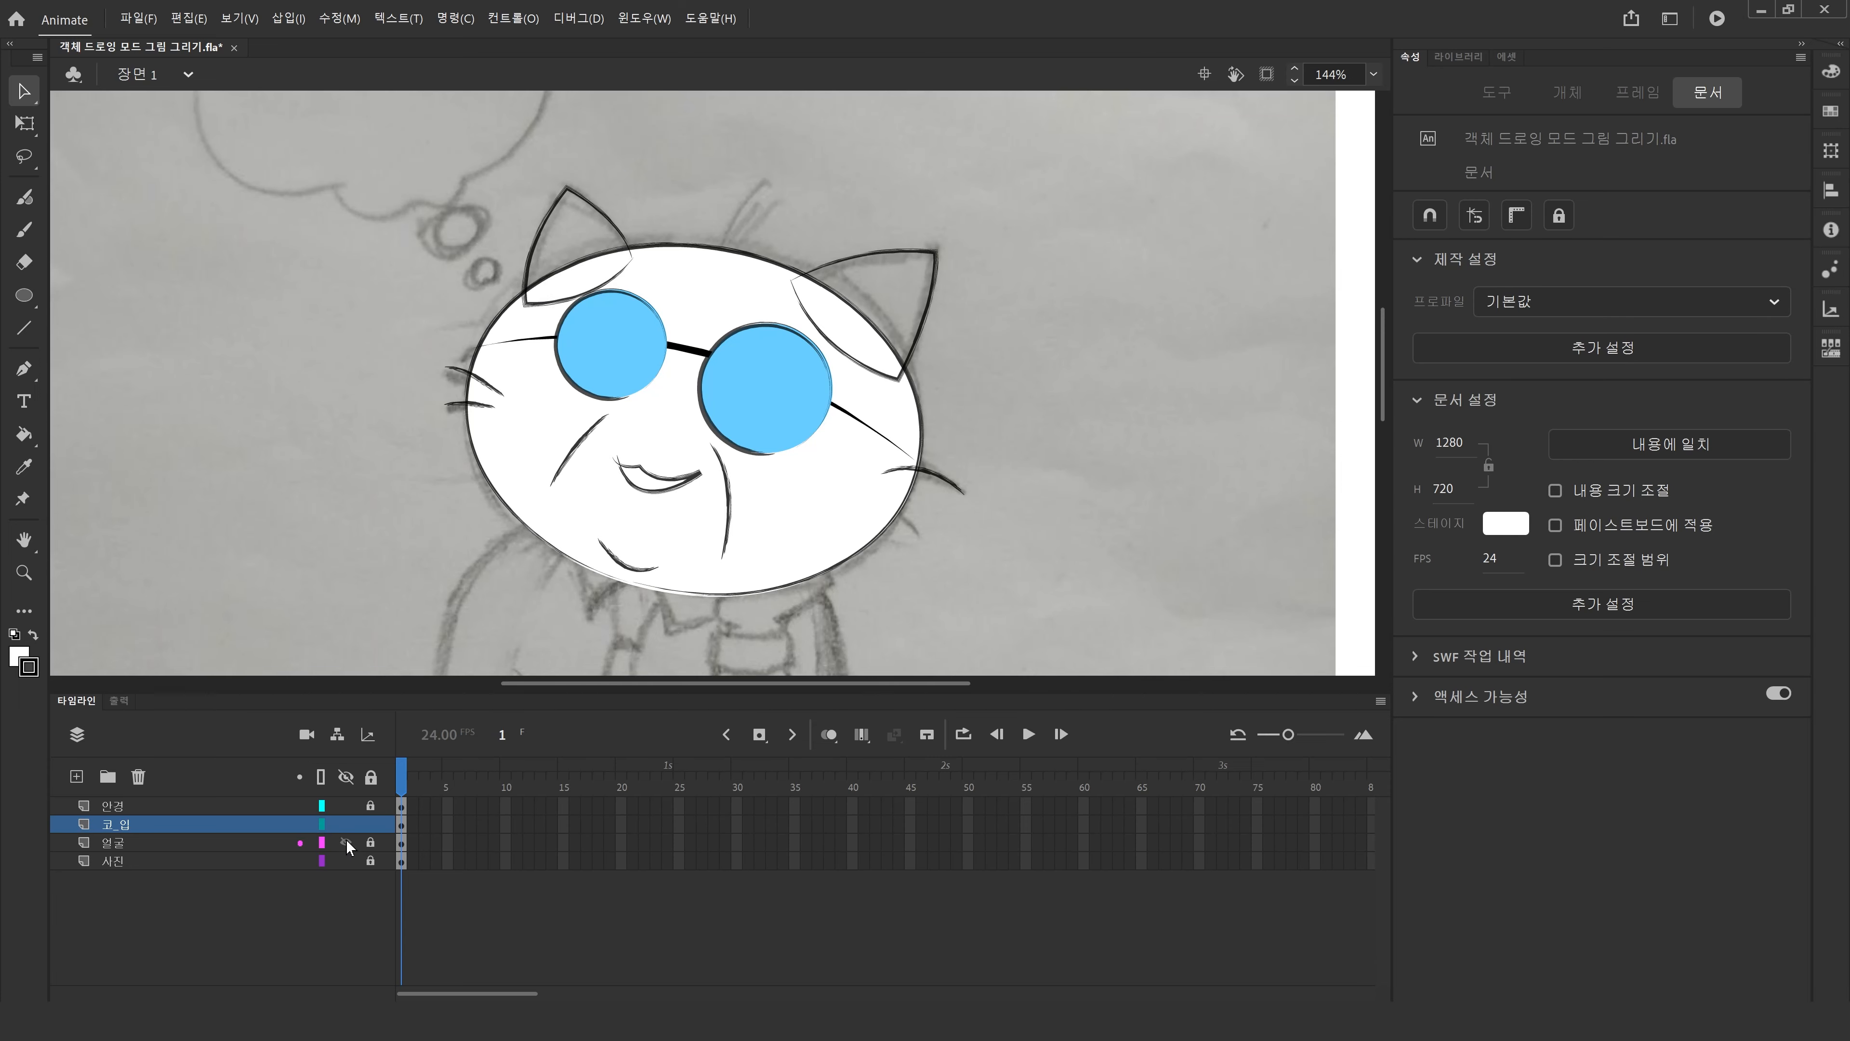
left_click(345, 843)
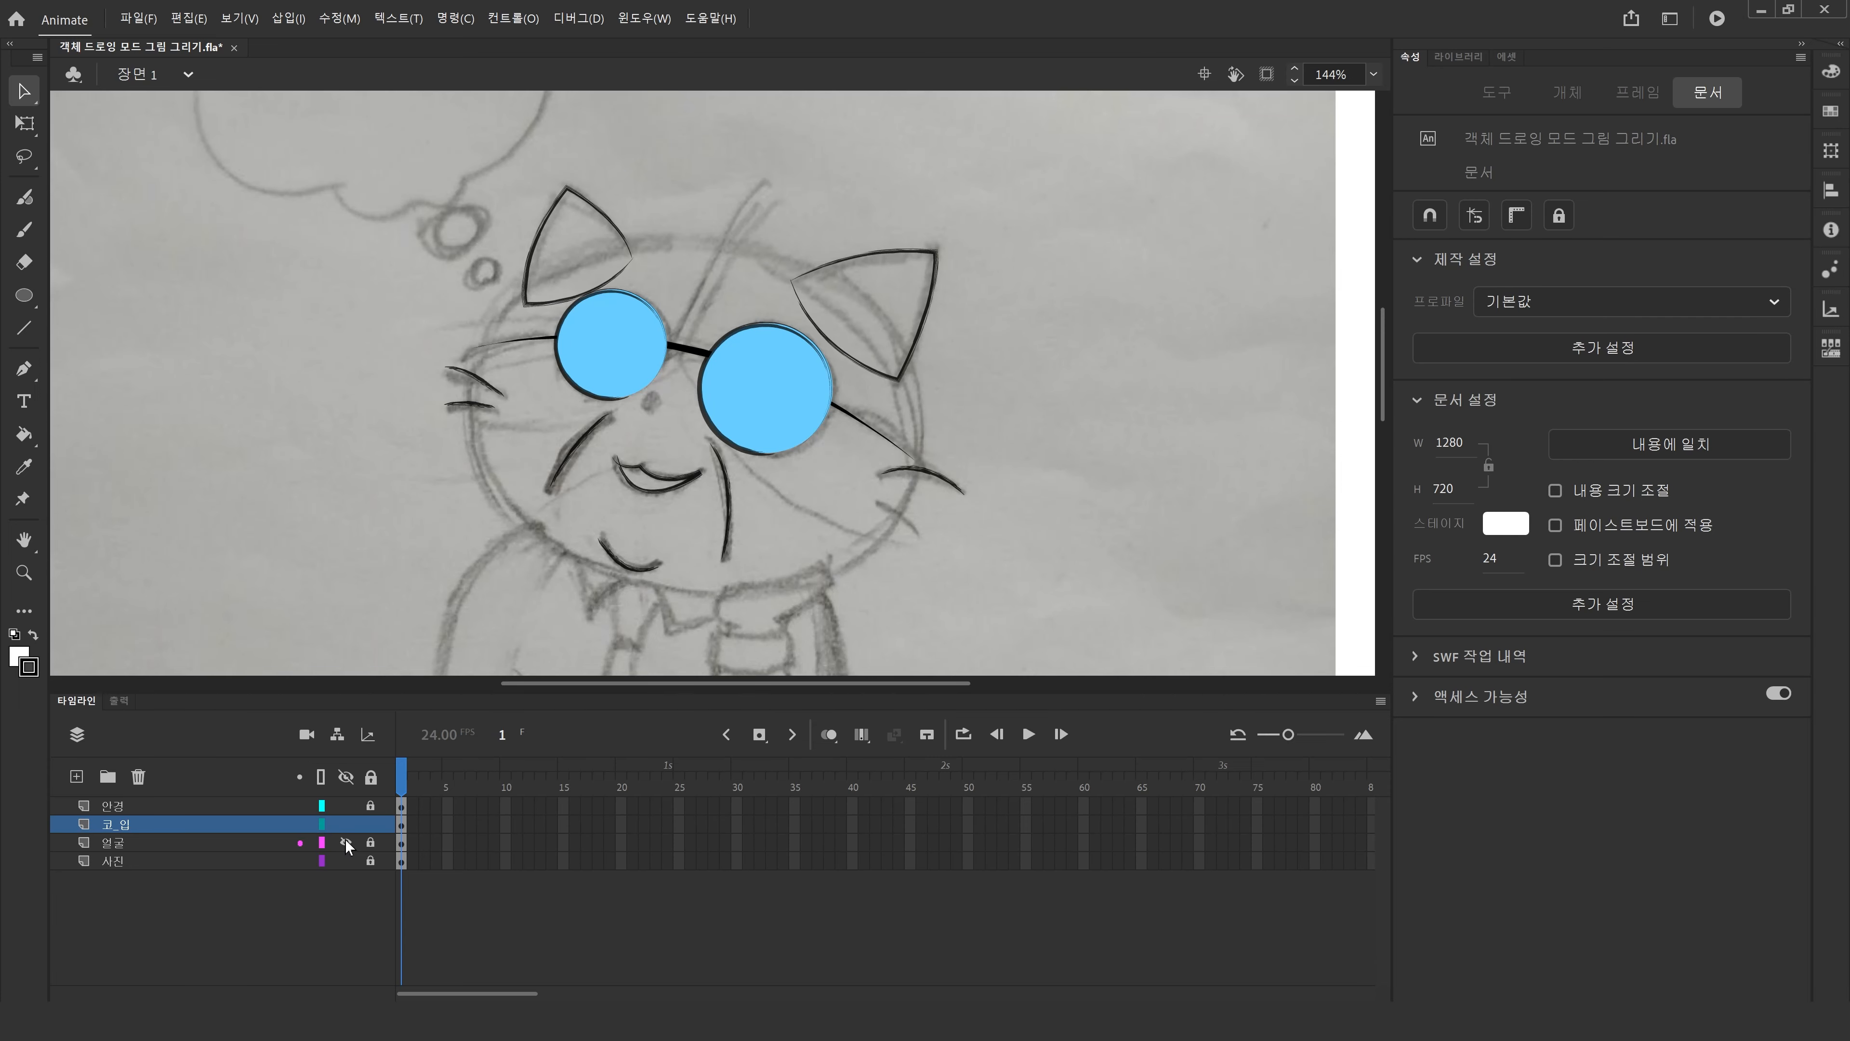
left_click(346, 843)
left_click(345, 843)
Trace the lower right whisker with the Pen tool.
left_click(23, 368)
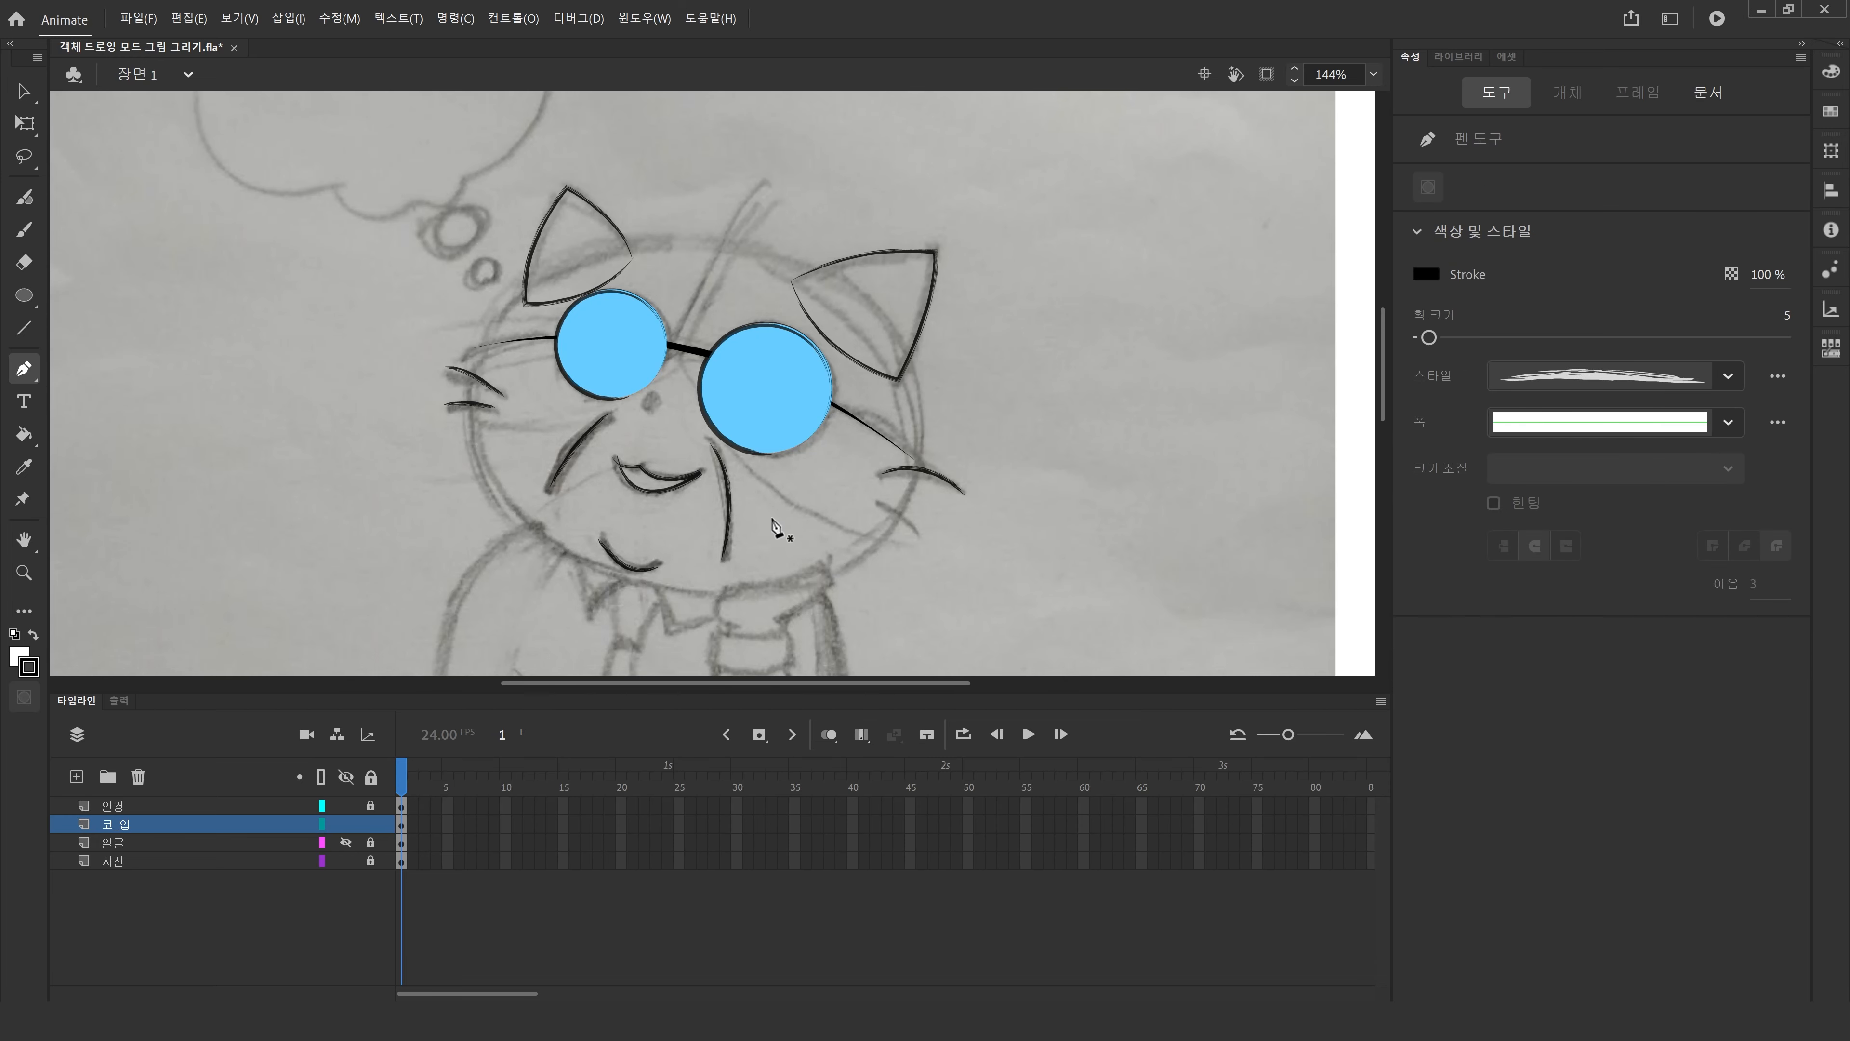
left_click(873, 501)
left_click_drag(918, 534, 951, 571)
key("Escape")
left_click(23, 92)
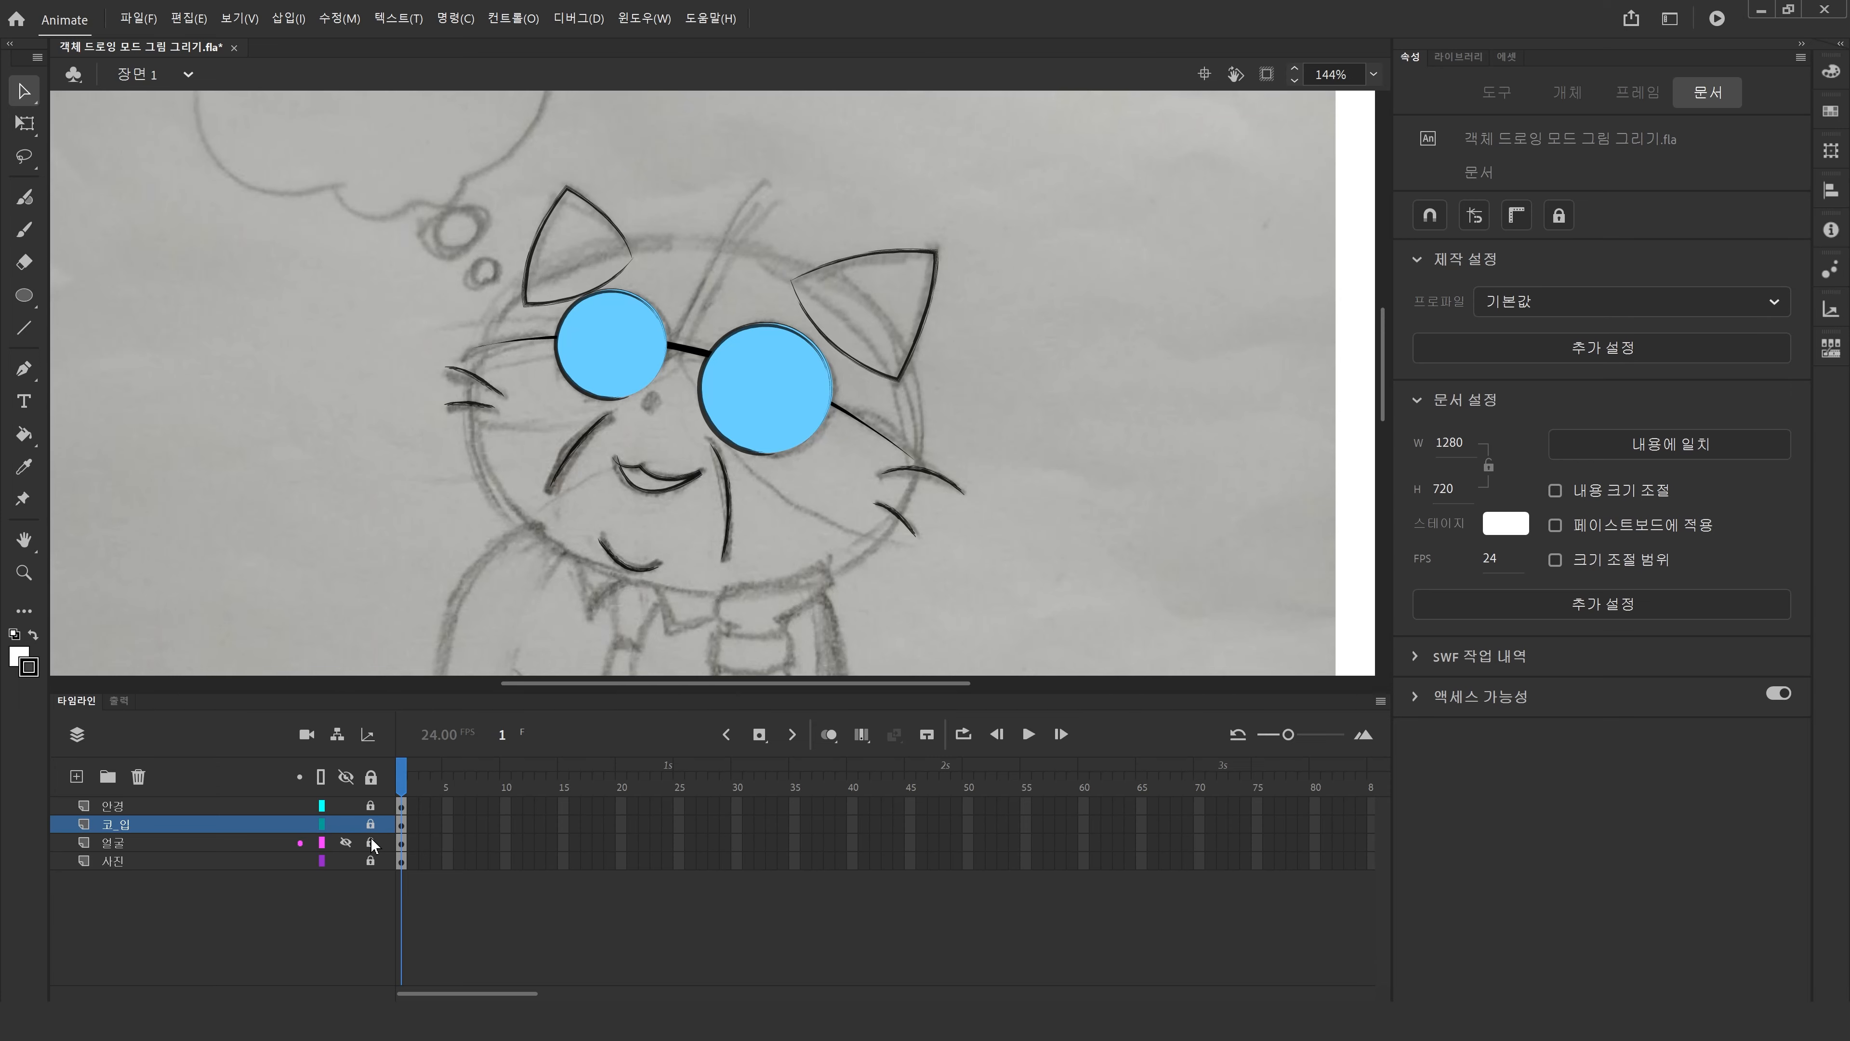
Show the 얼굴 layer and hide the 코_입 layer.
left_click(347, 843)
left_click(347, 843)
left_click(345, 842)
left_click(346, 823)
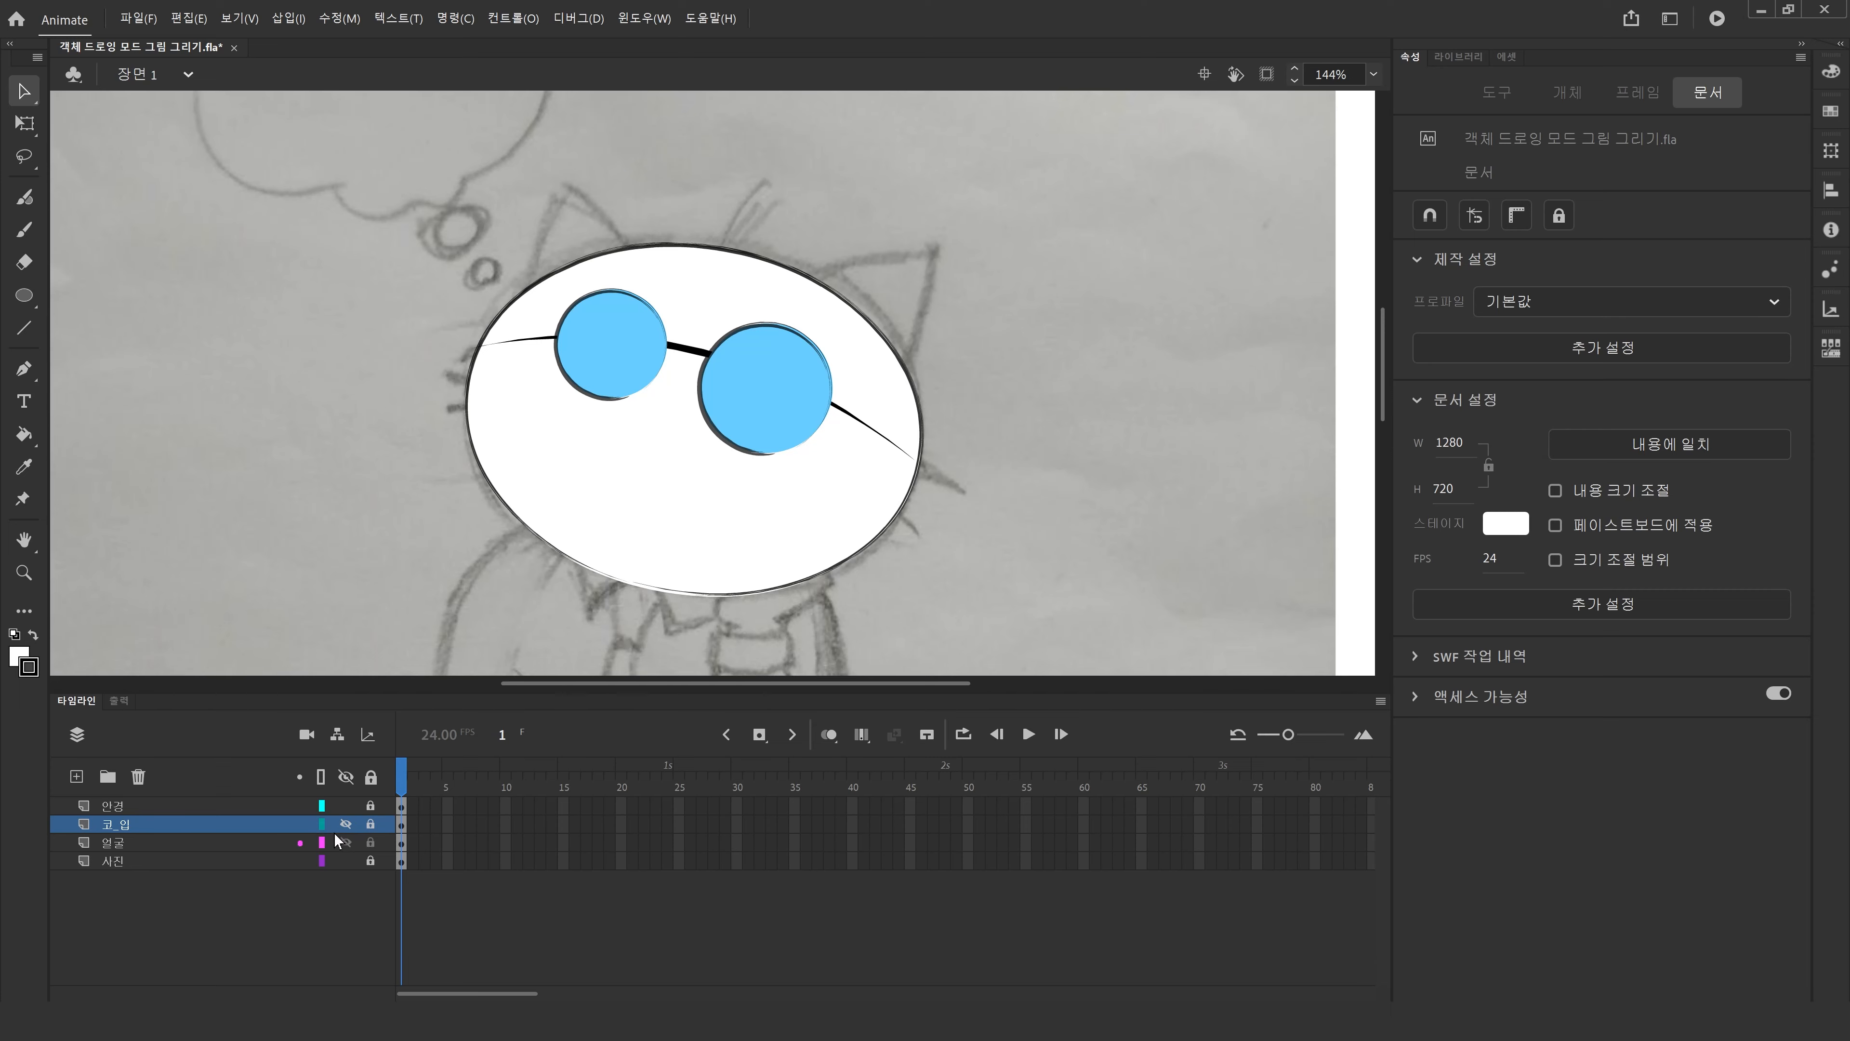
Select the head ellipse on the 얼굴 layer and preview the layer in outline view.
left_click(397, 842)
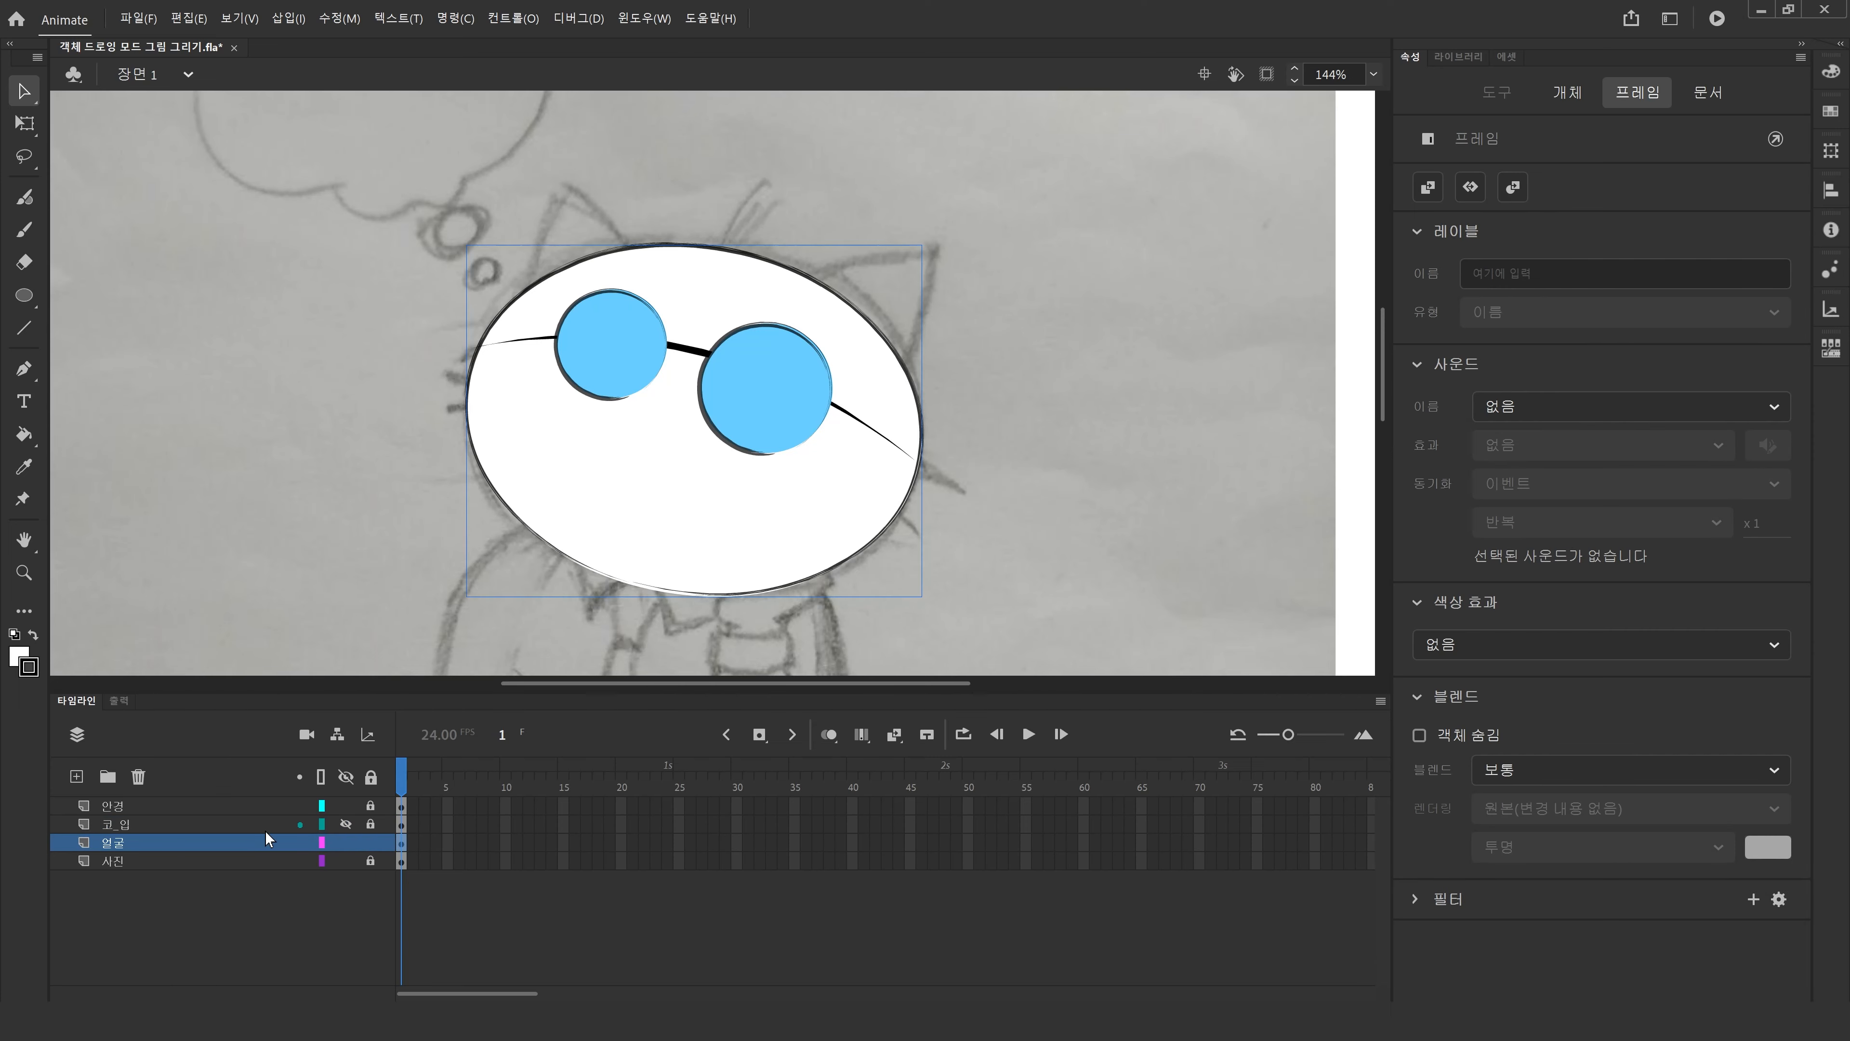
left_click(322, 842)
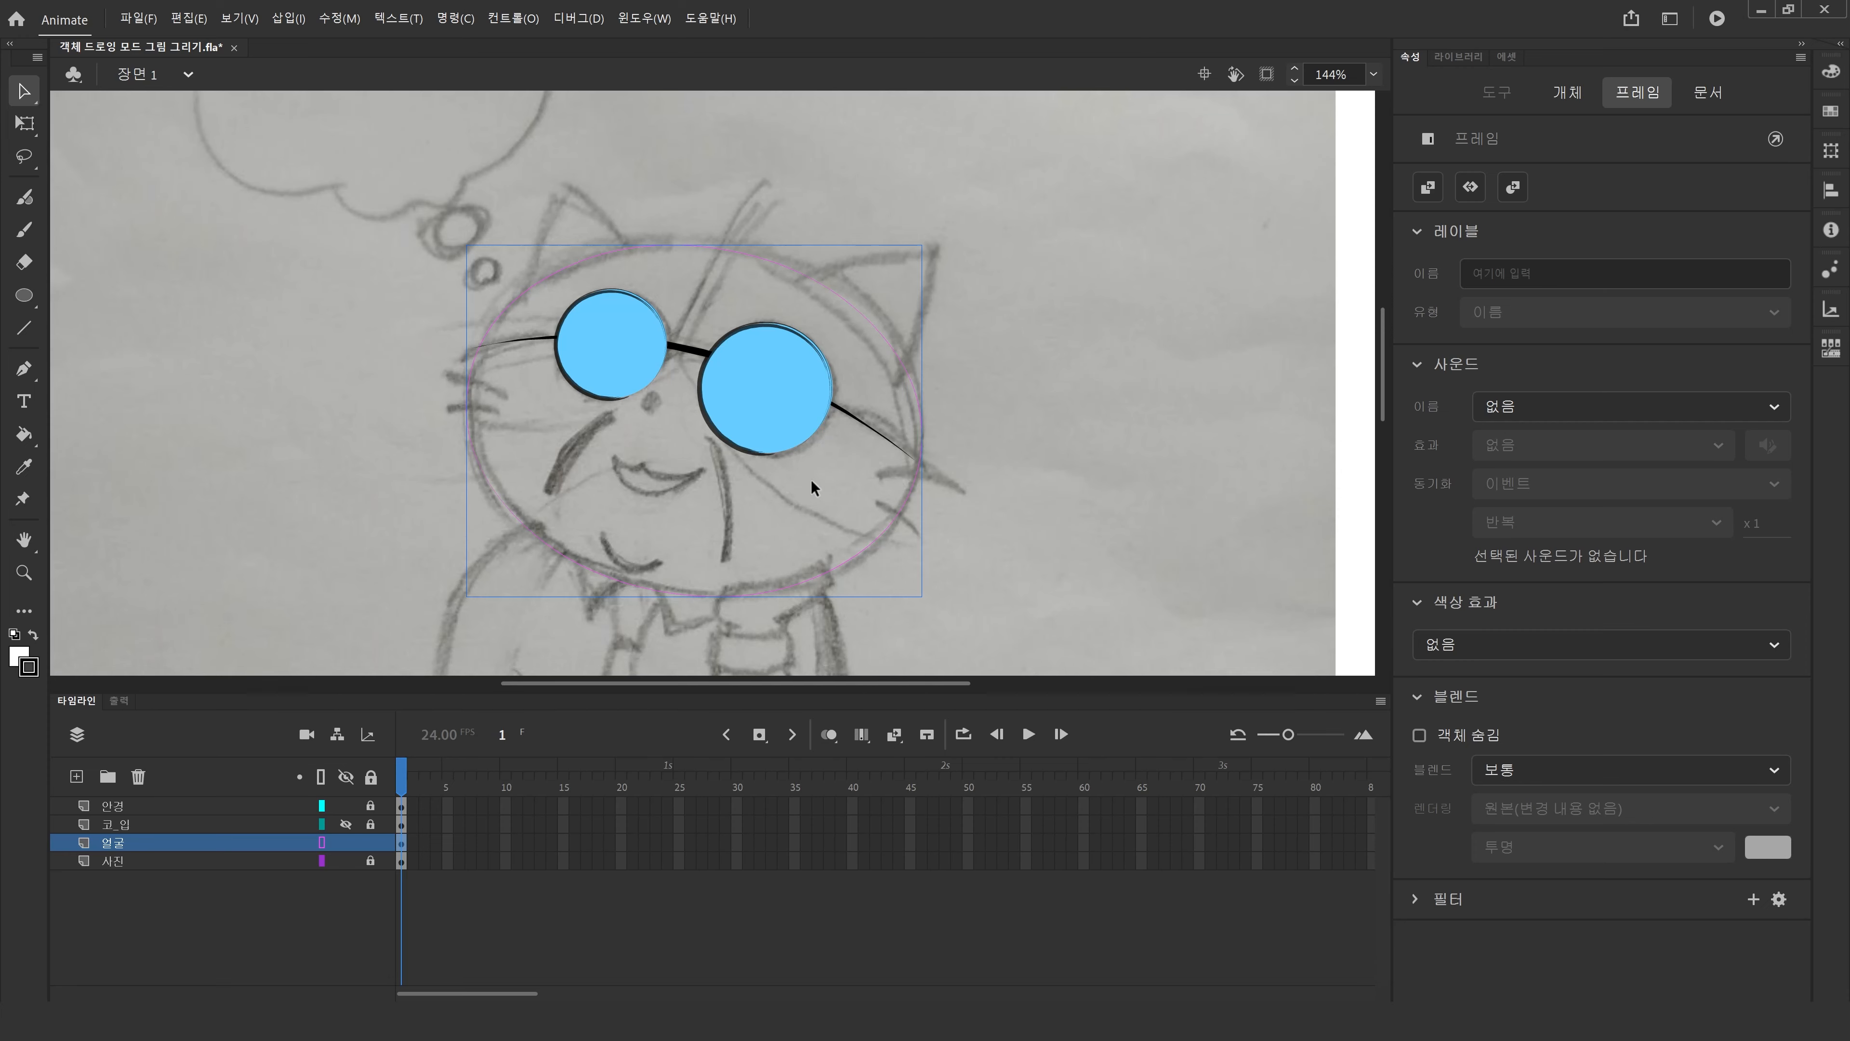
double_click(827, 572)
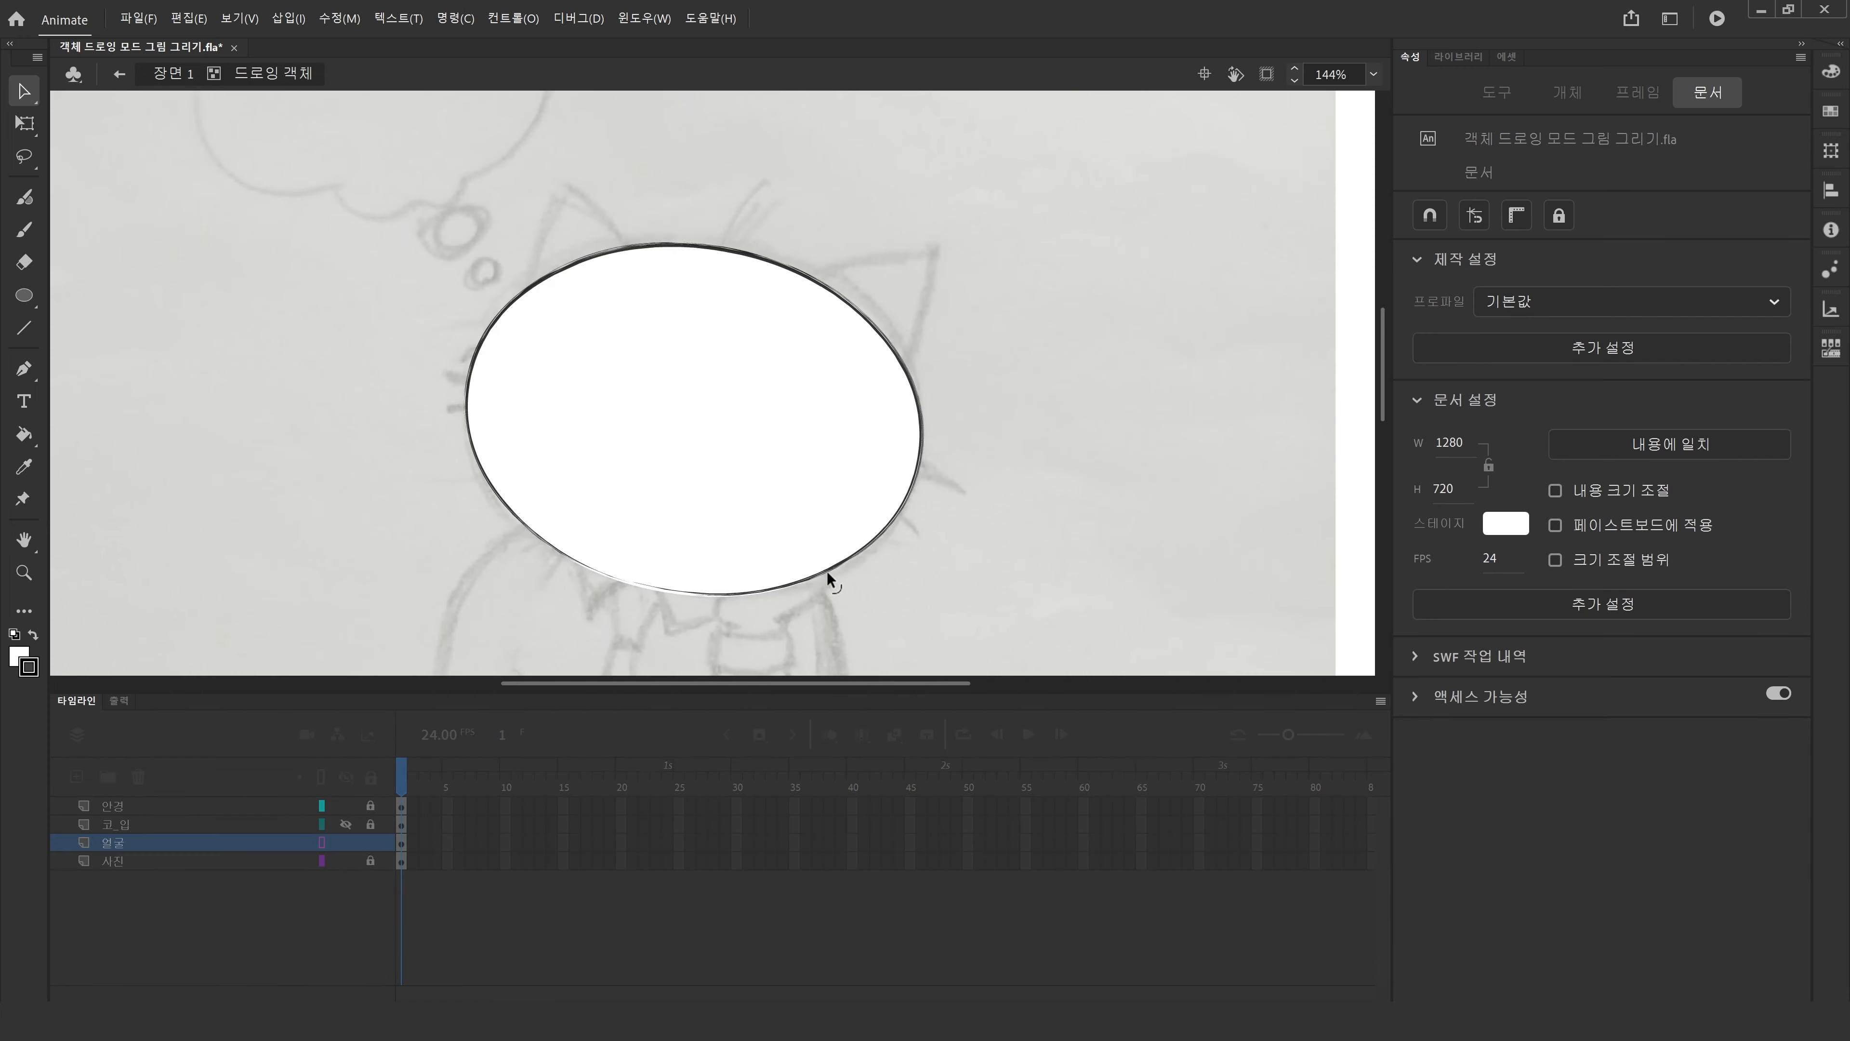
left_click(168, 75)
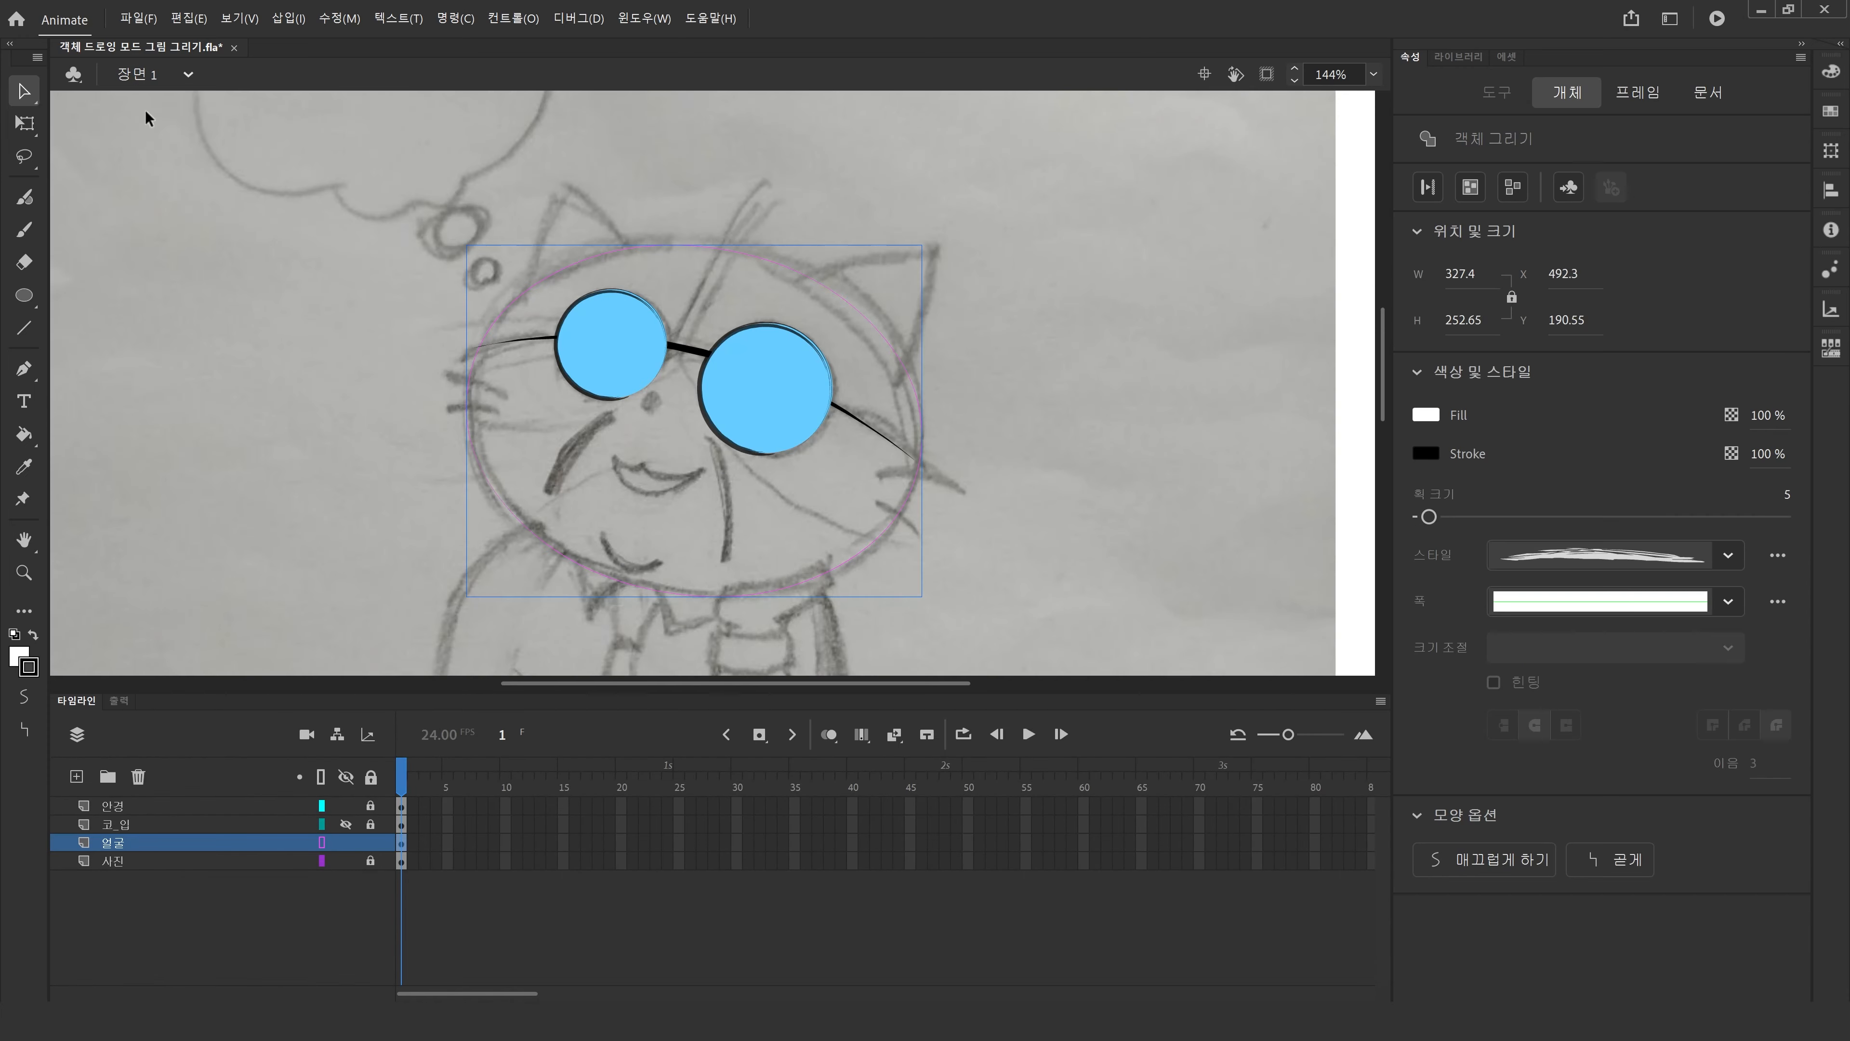
Return to normal view and enter the head ellipse's drawing object for editing.
left_click(280, 448)
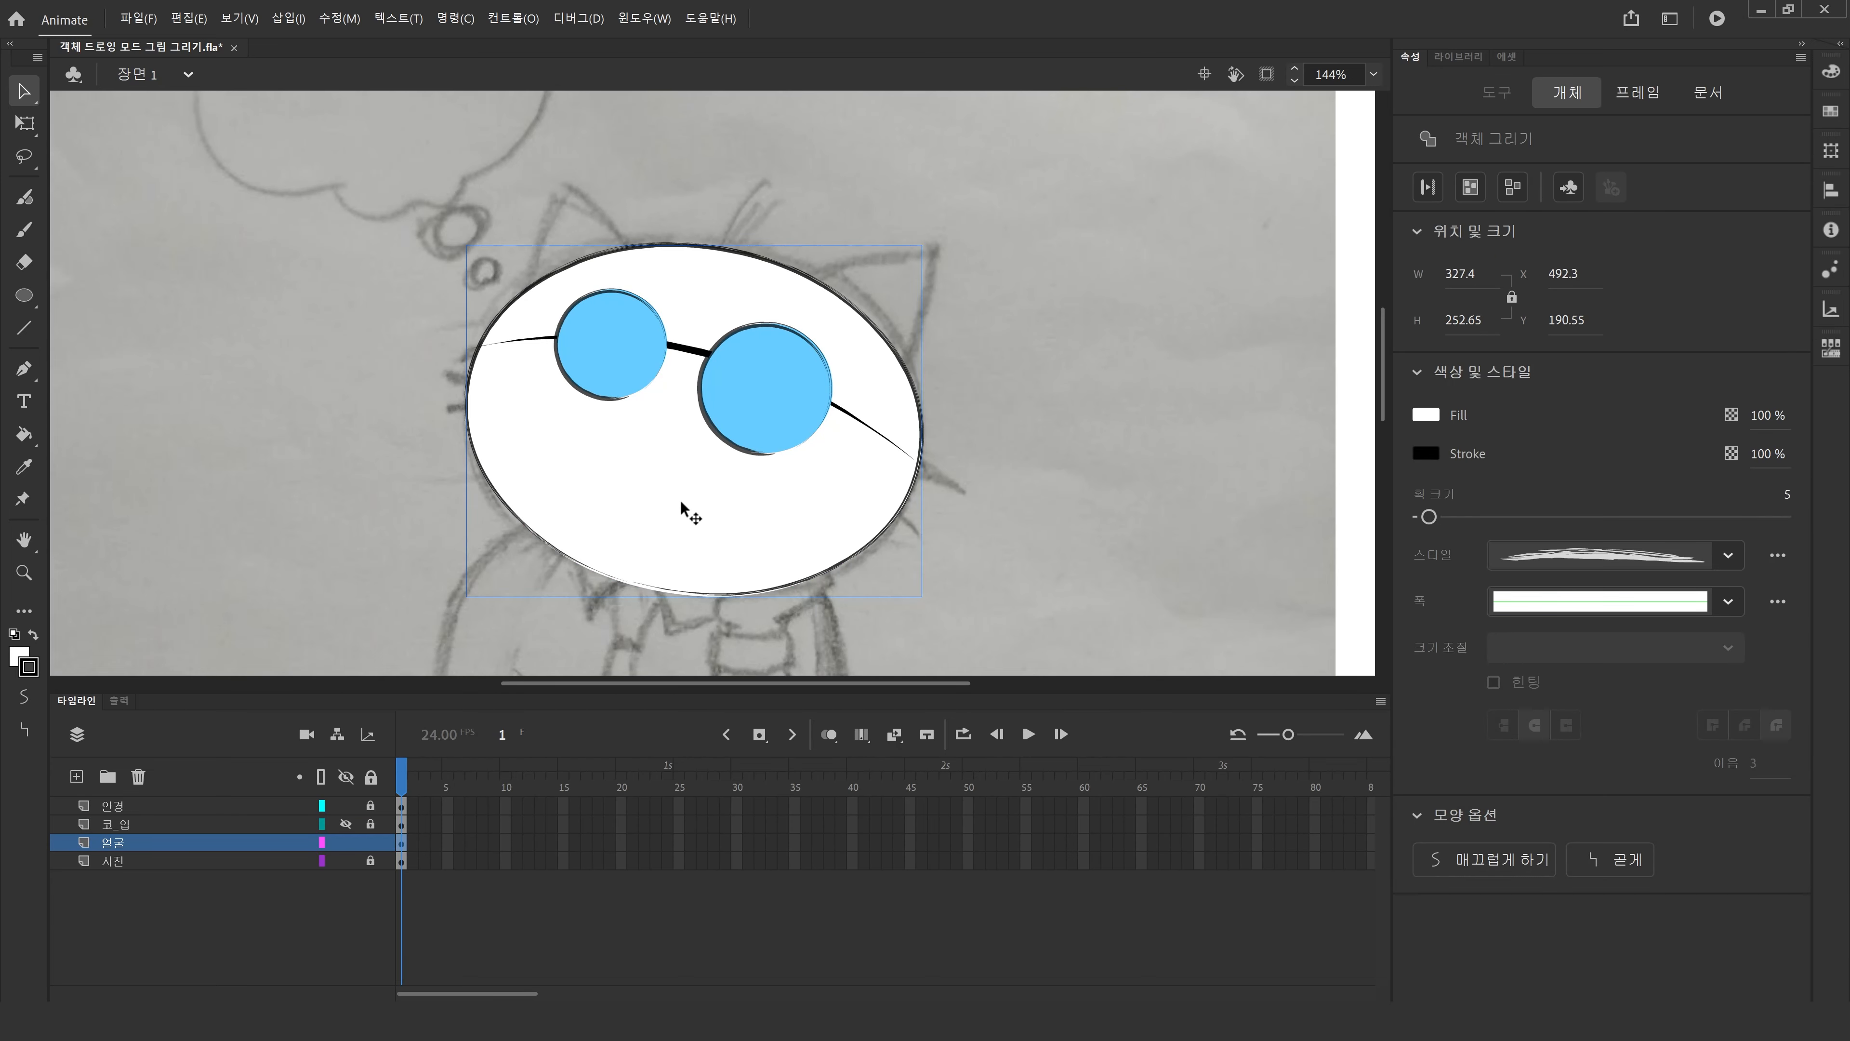
double_click(680, 499)
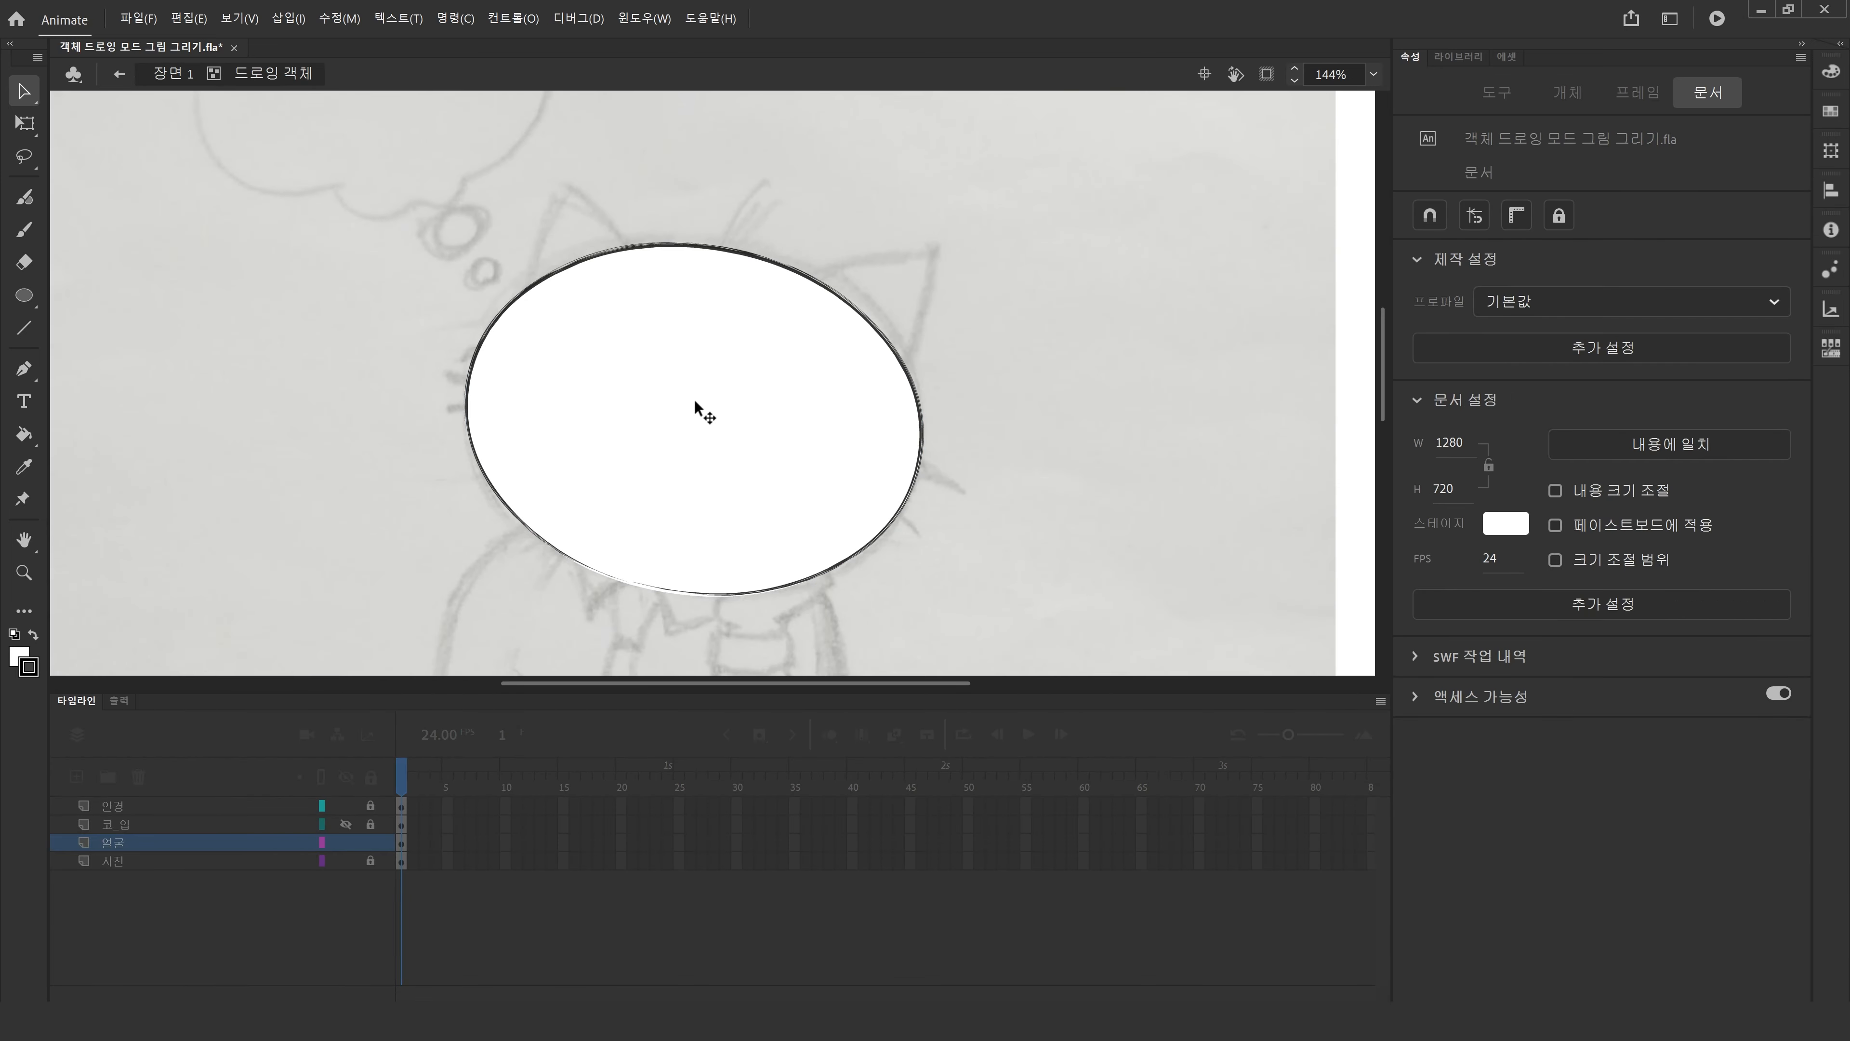
Switch to the Pen tool with a red (#FF0000) stroke and draw a pointed curve across the head ellipse dividing the face.
left_click(23, 368)
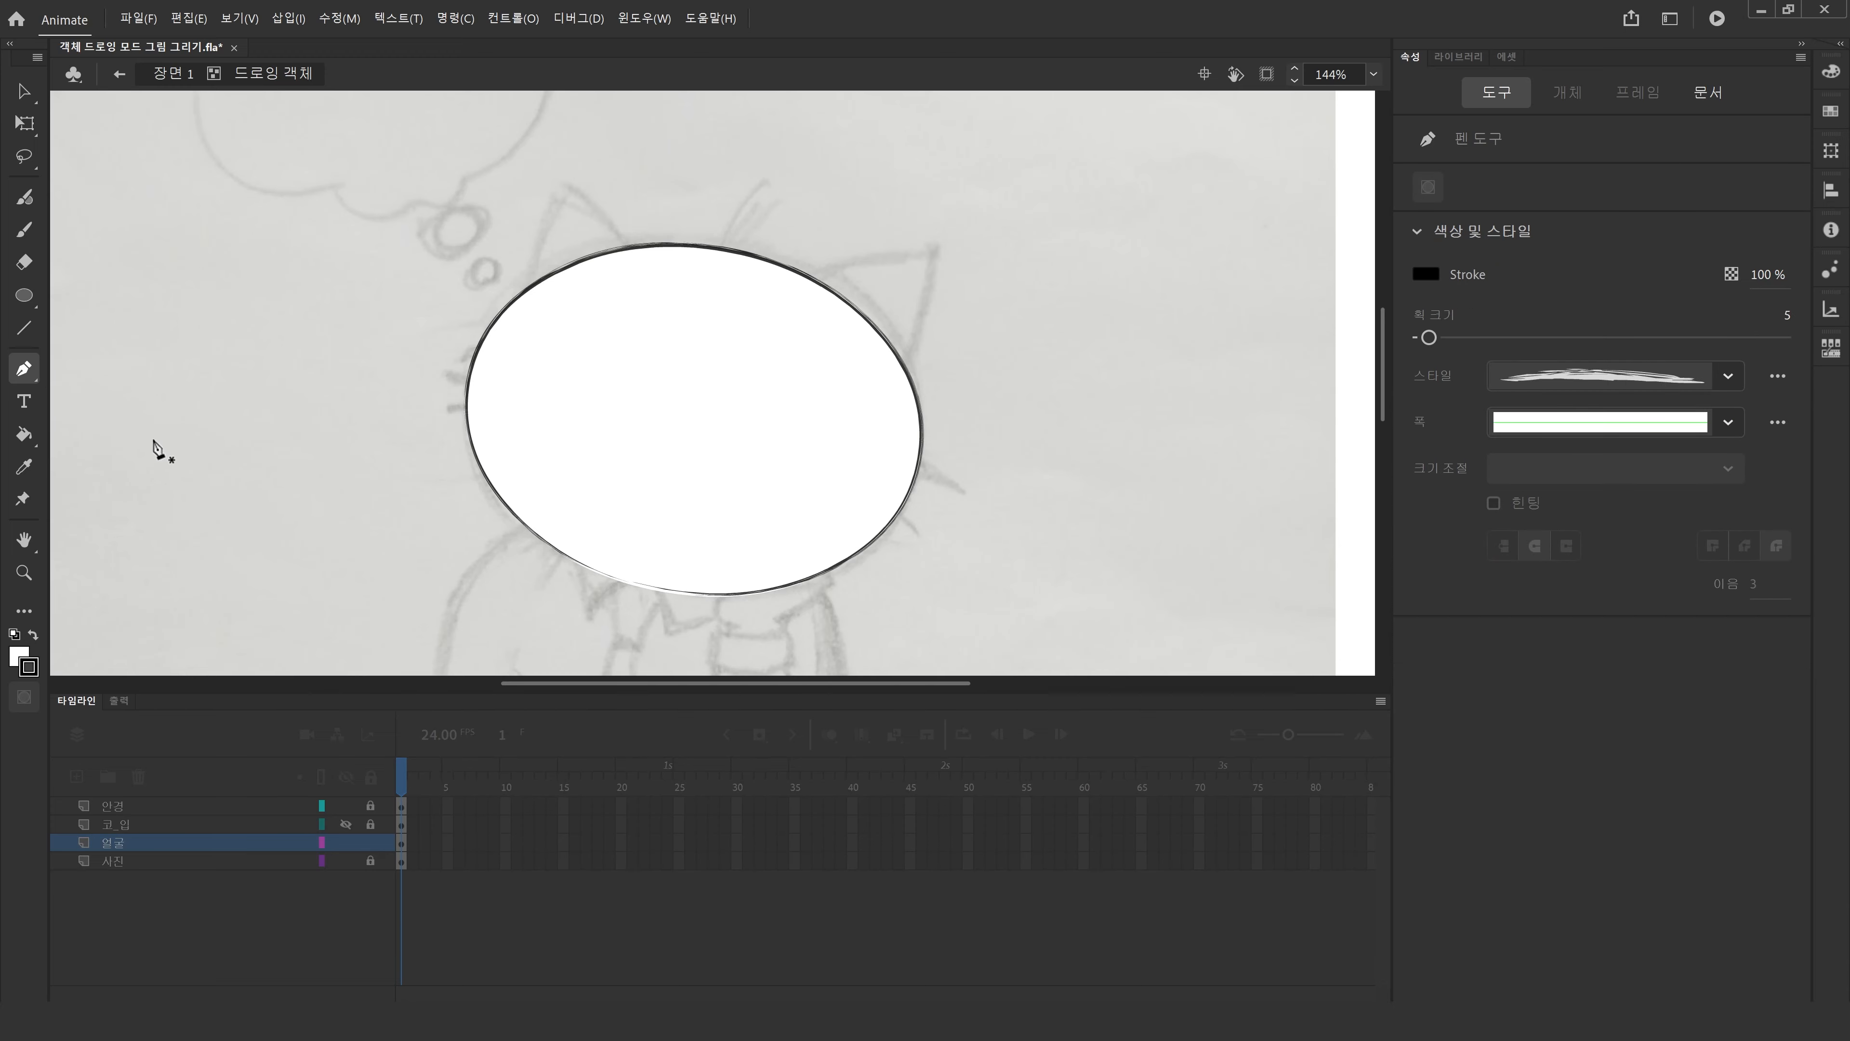
left_click(27, 668)
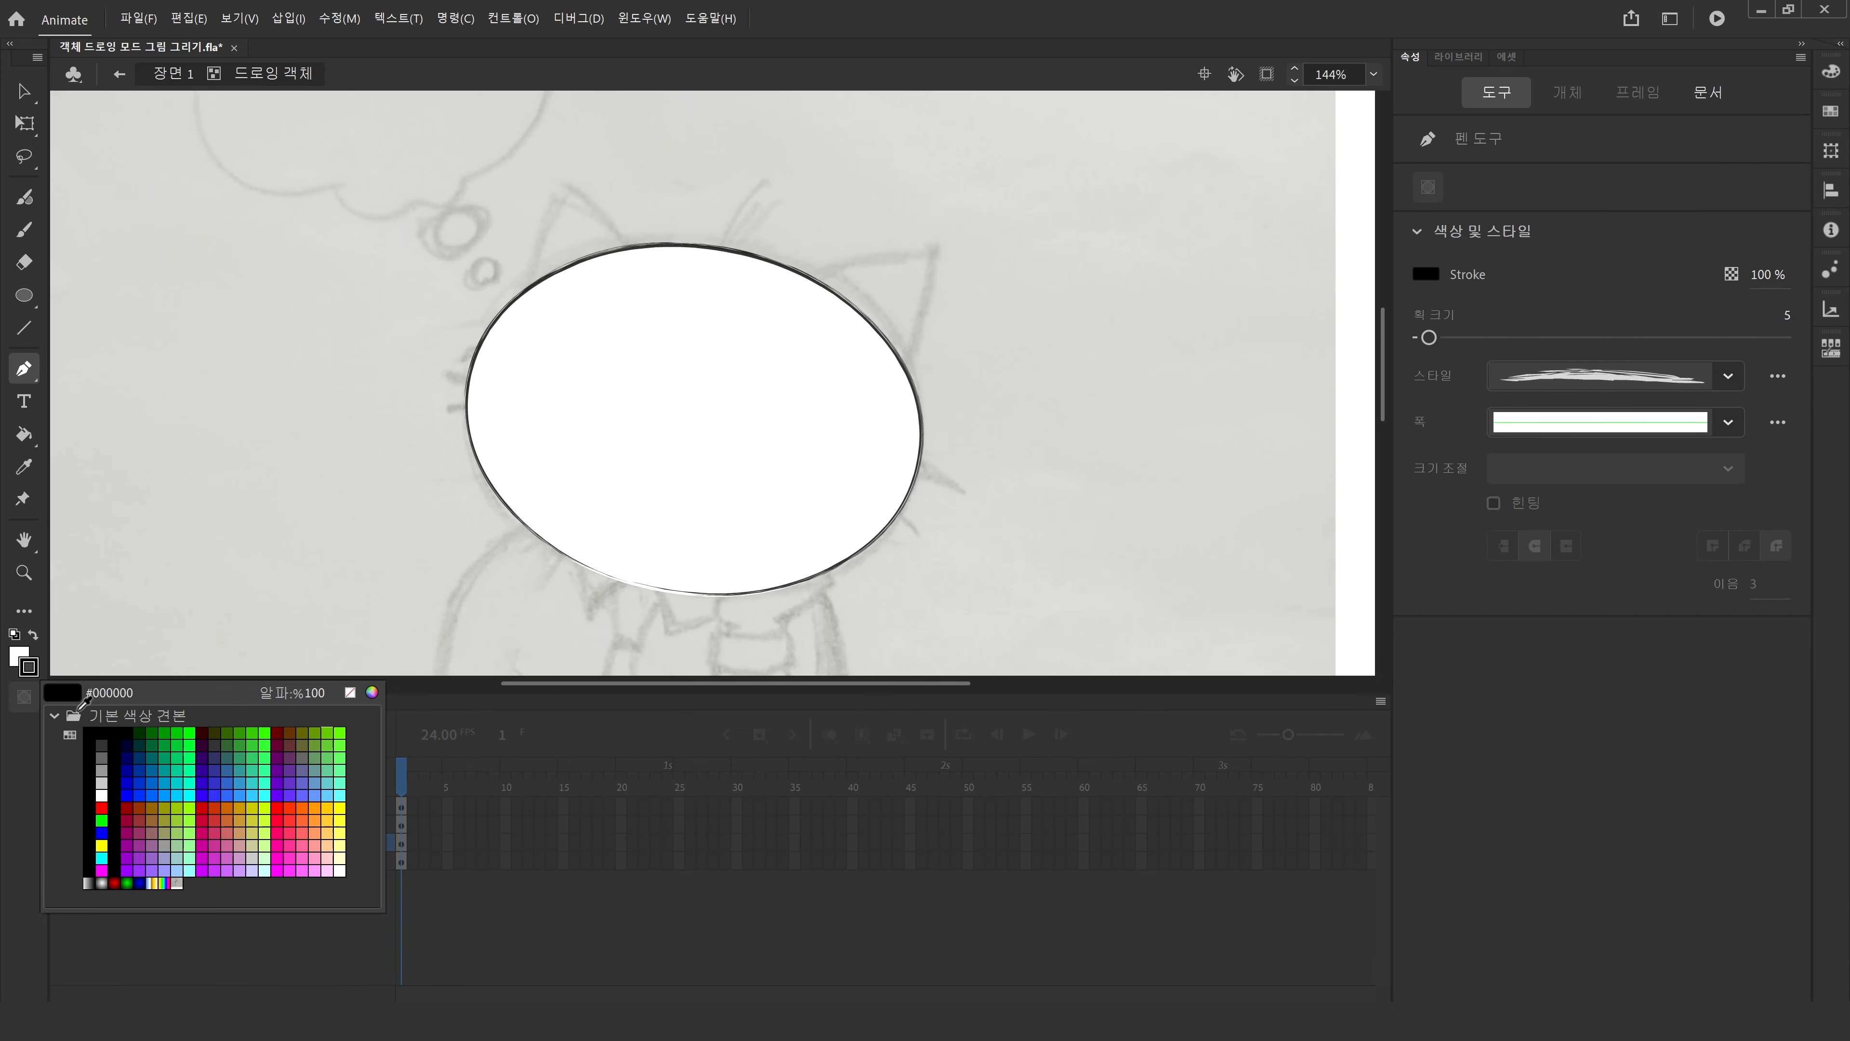
left_click(107, 803)
left_click(445, 465)
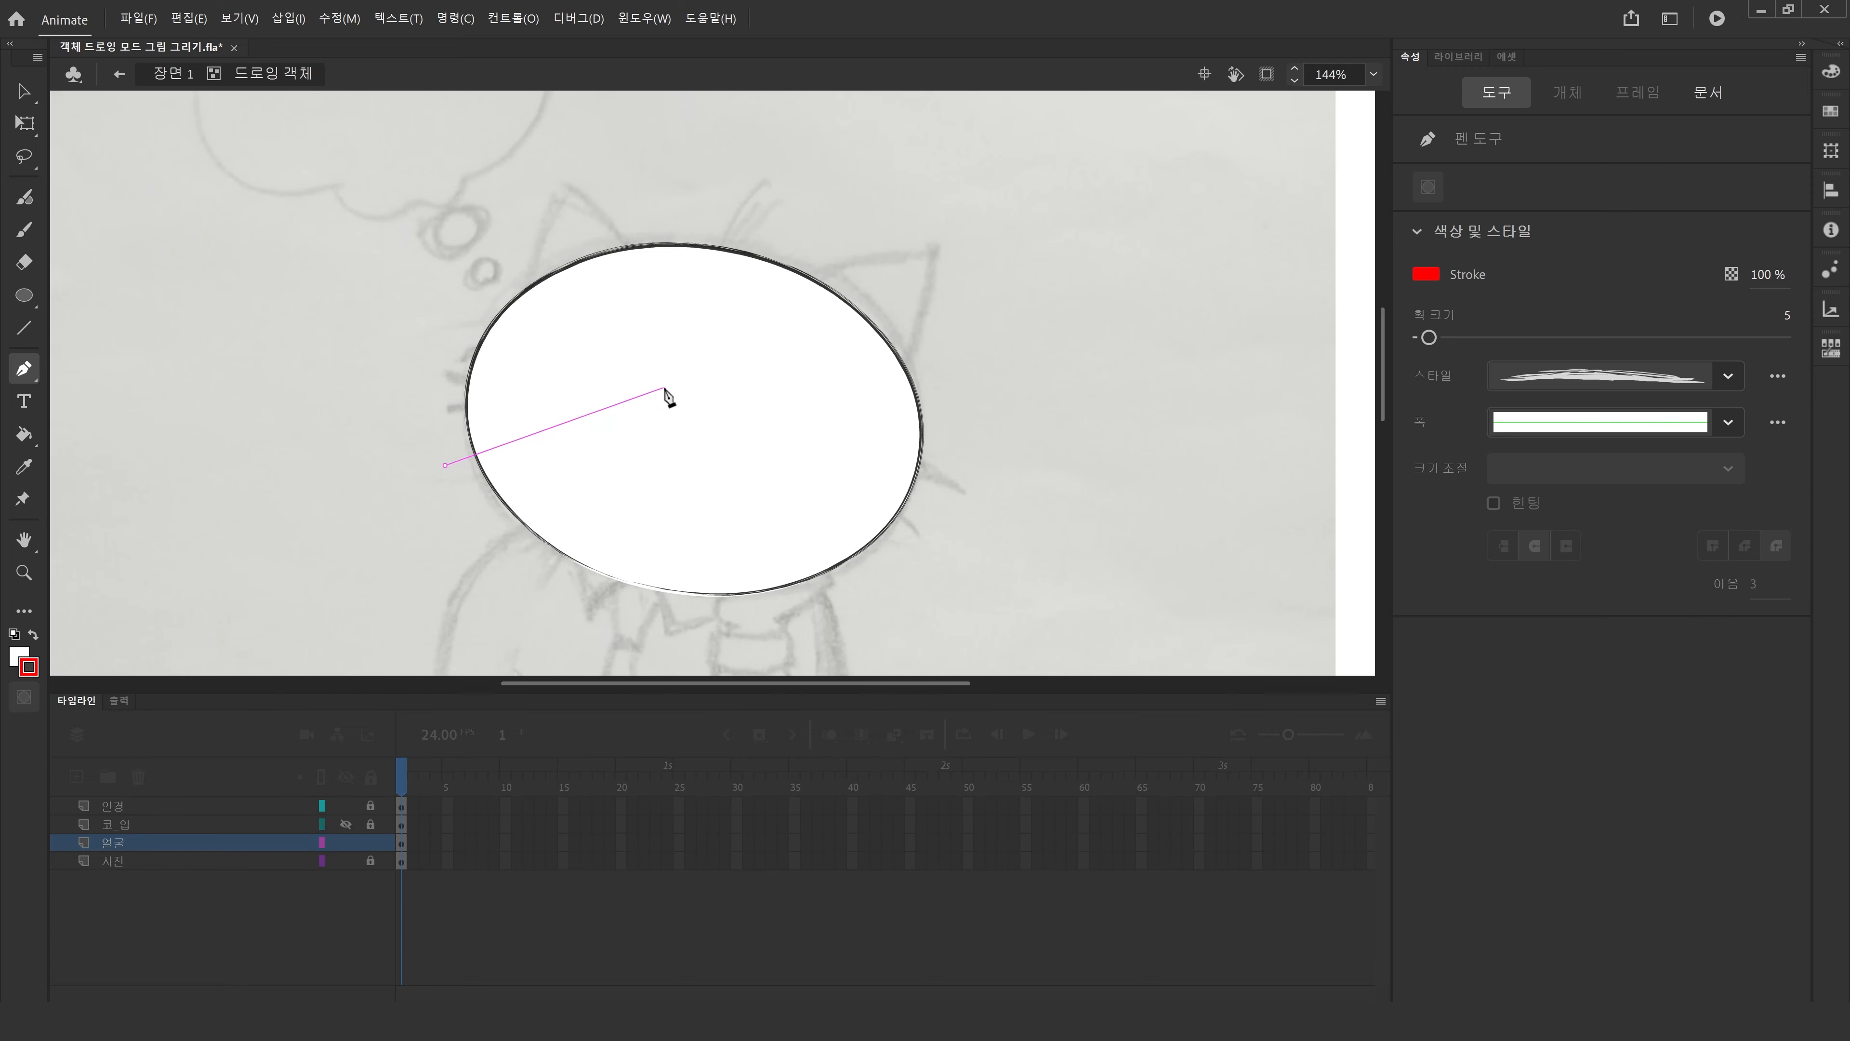
left_click_drag(665, 387, 708, 340)
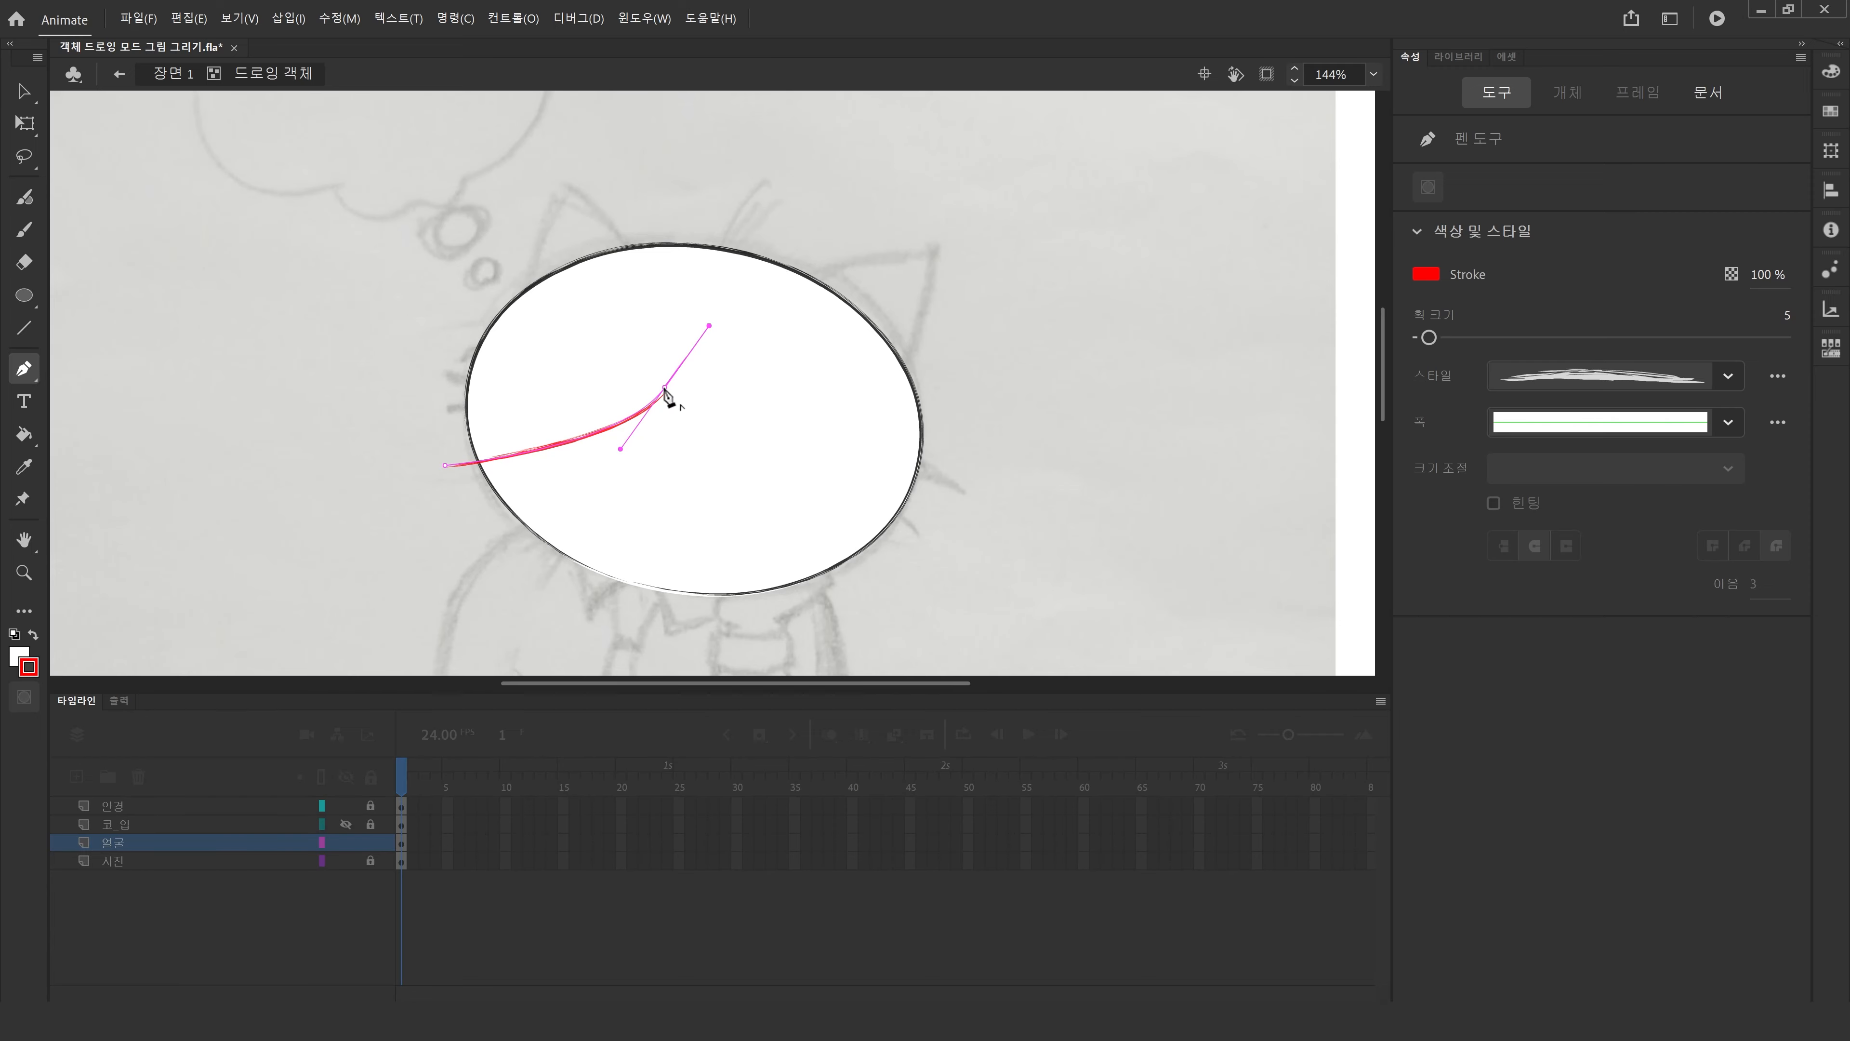
left_click(664, 387)
left_click_drag(897, 592, 1100, 643)
key("Escape")
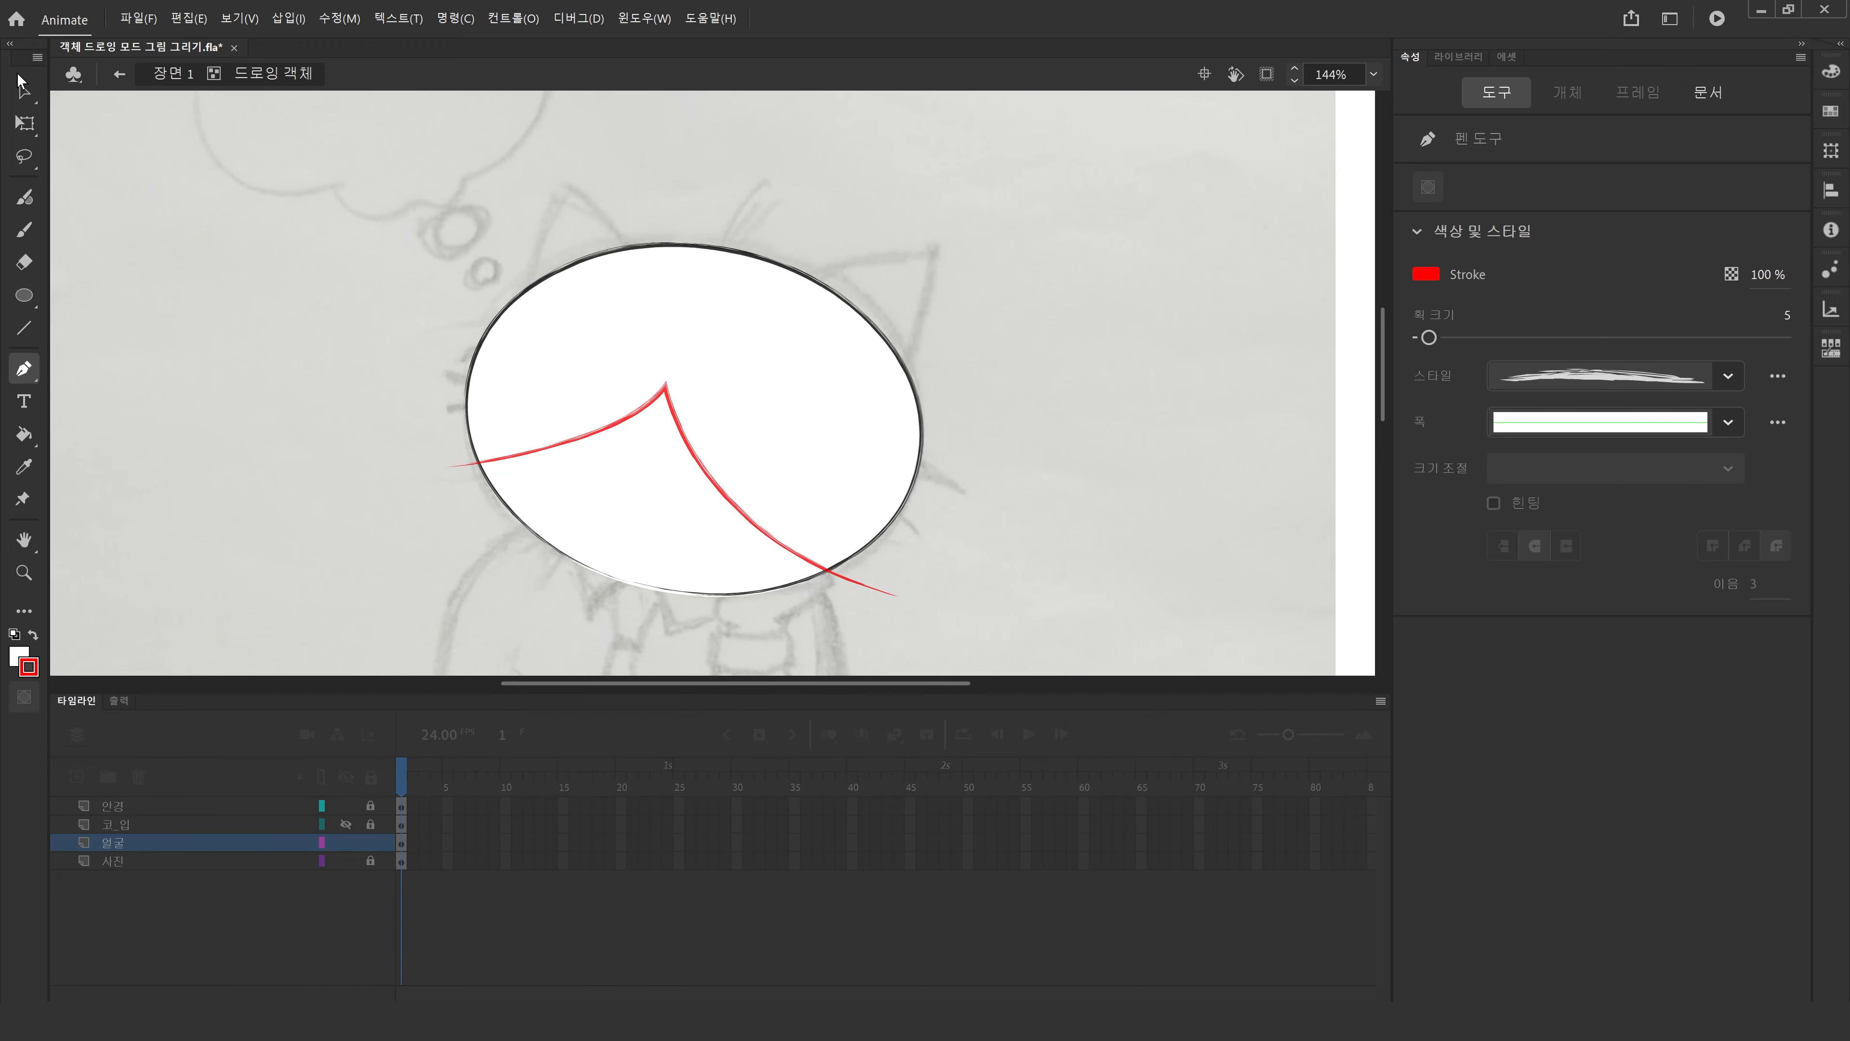
Break apart the red curve so it merges into the head ellipse's shape.
left_click(24, 91)
left_click(604, 337)
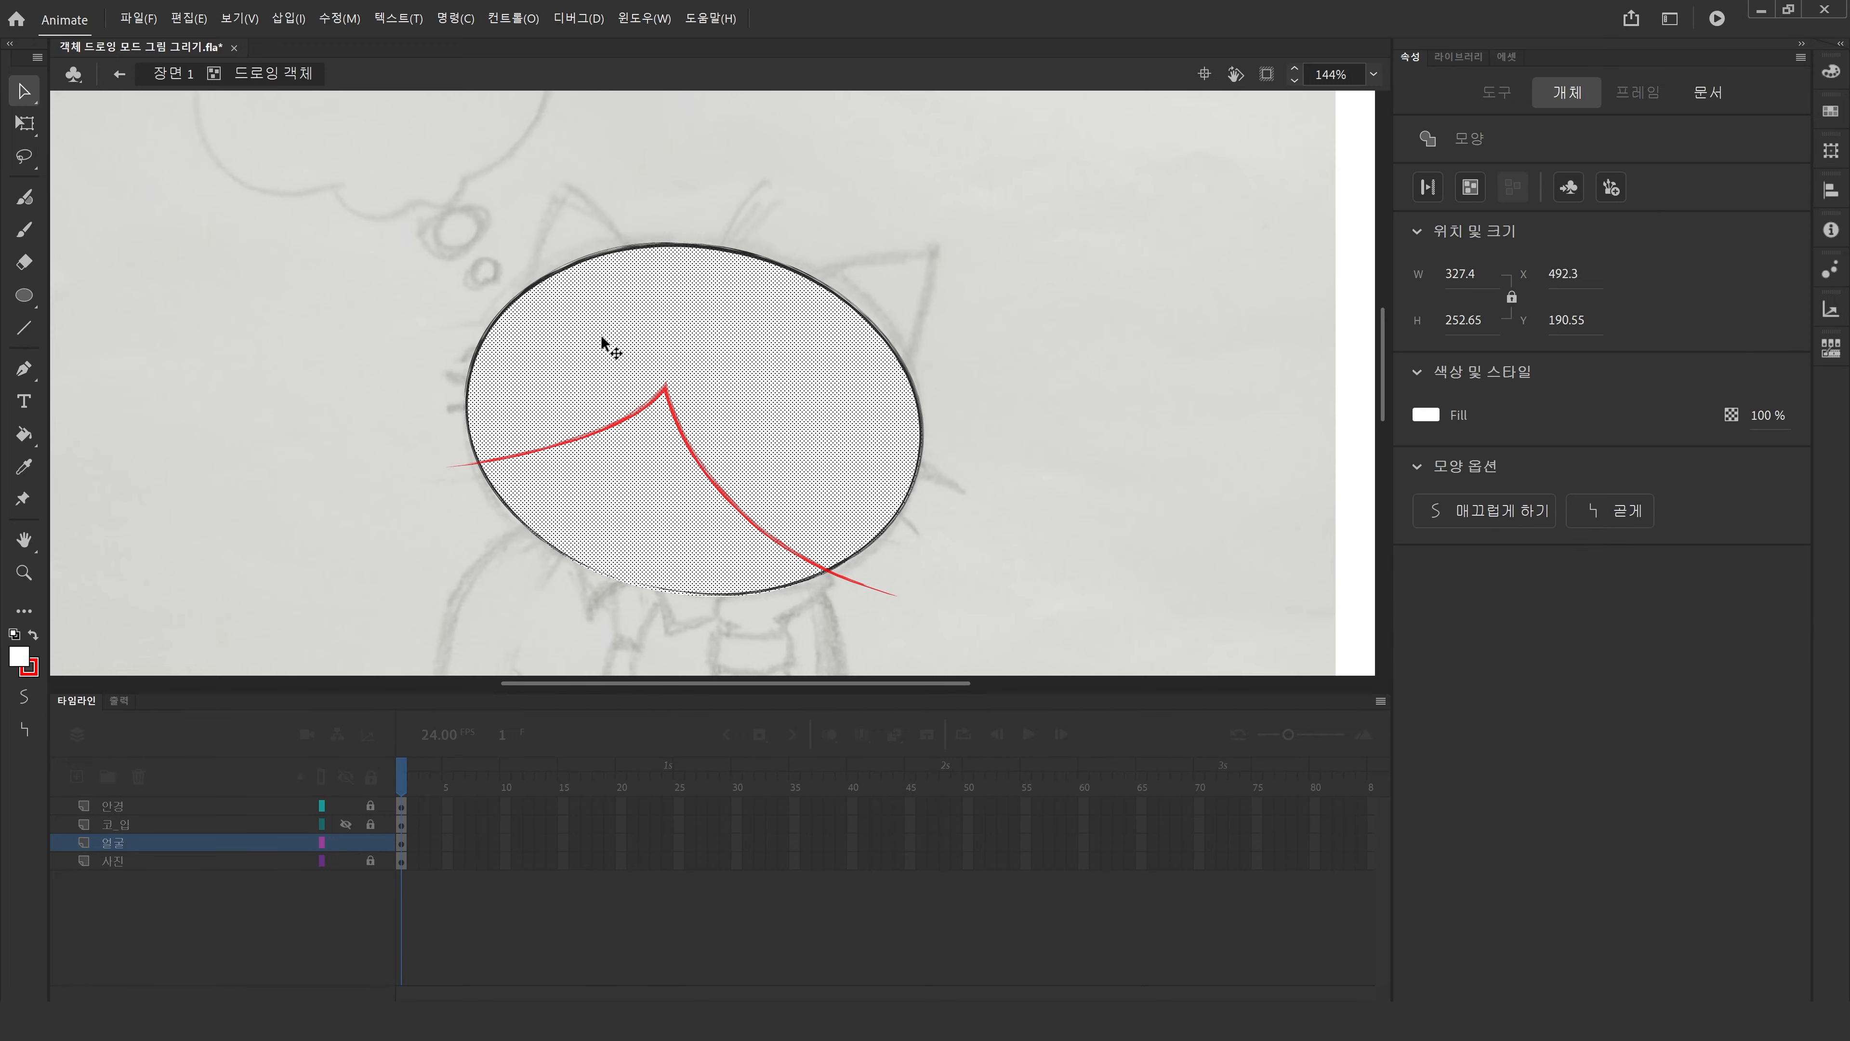
left_click(598, 435)
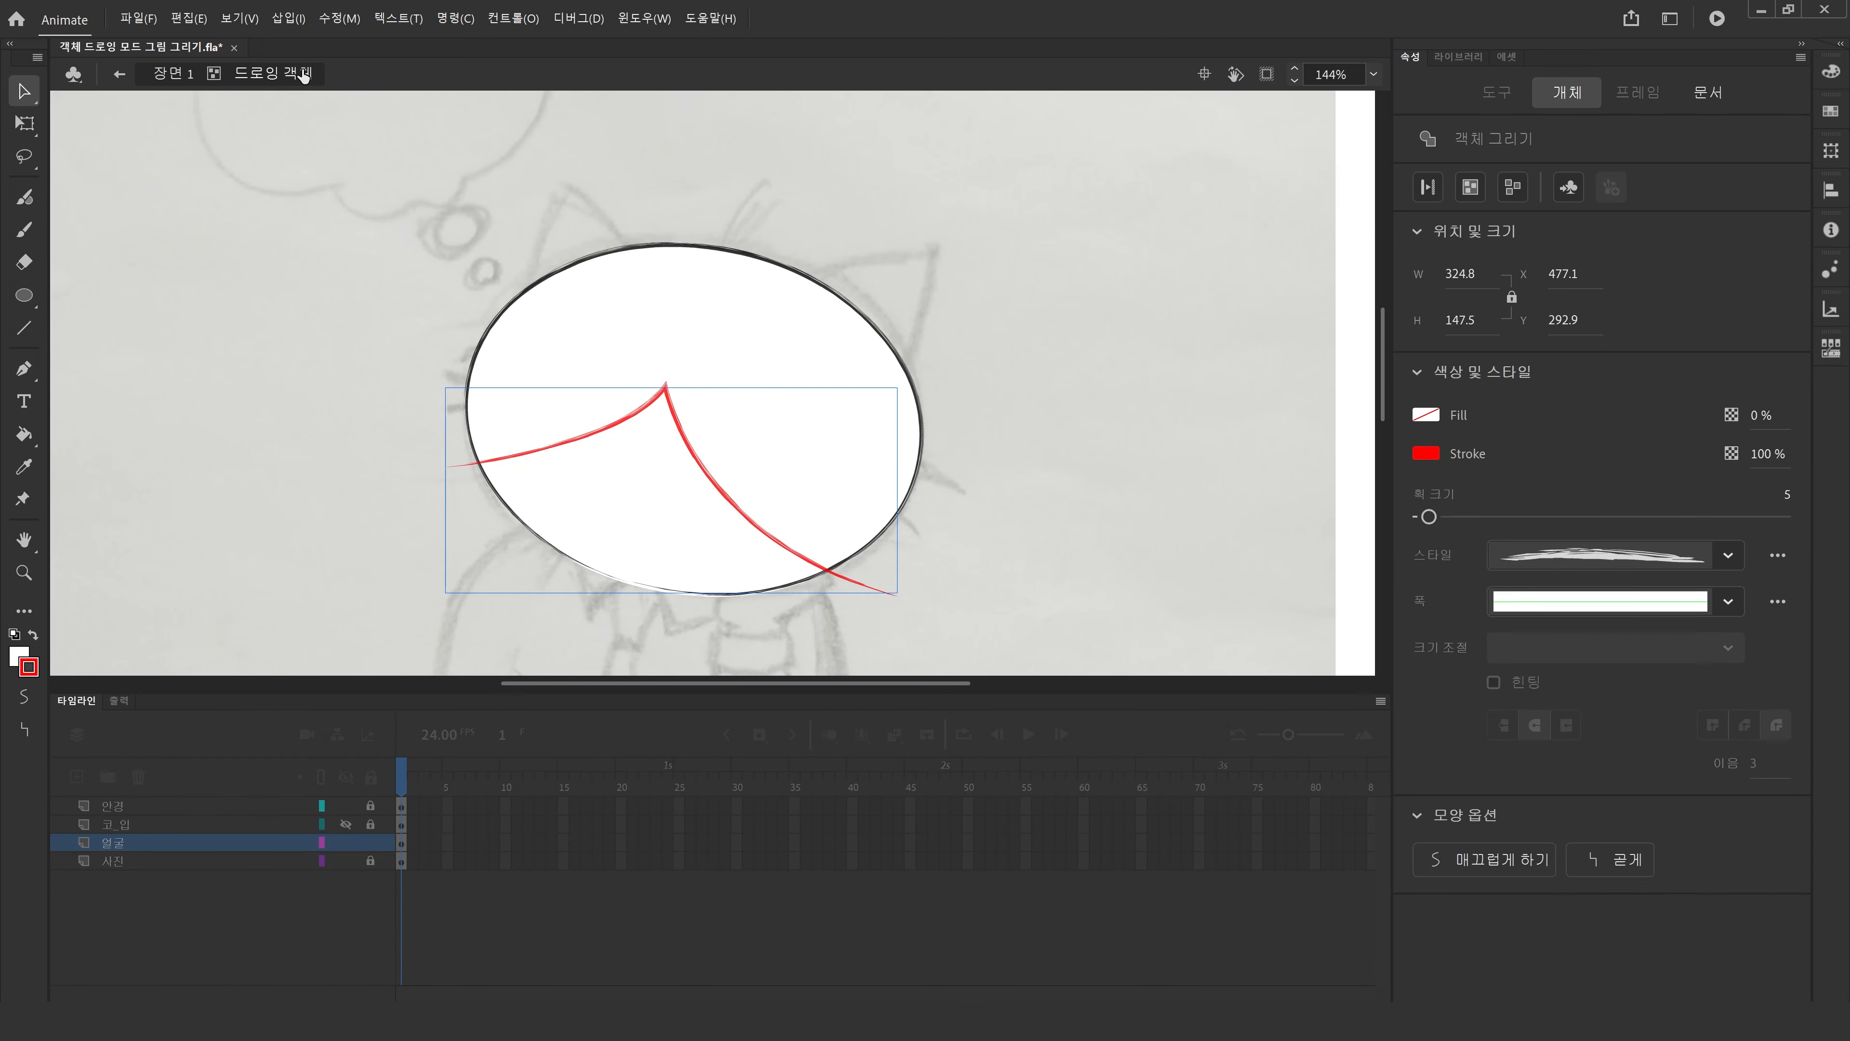
left_click(288, 19)
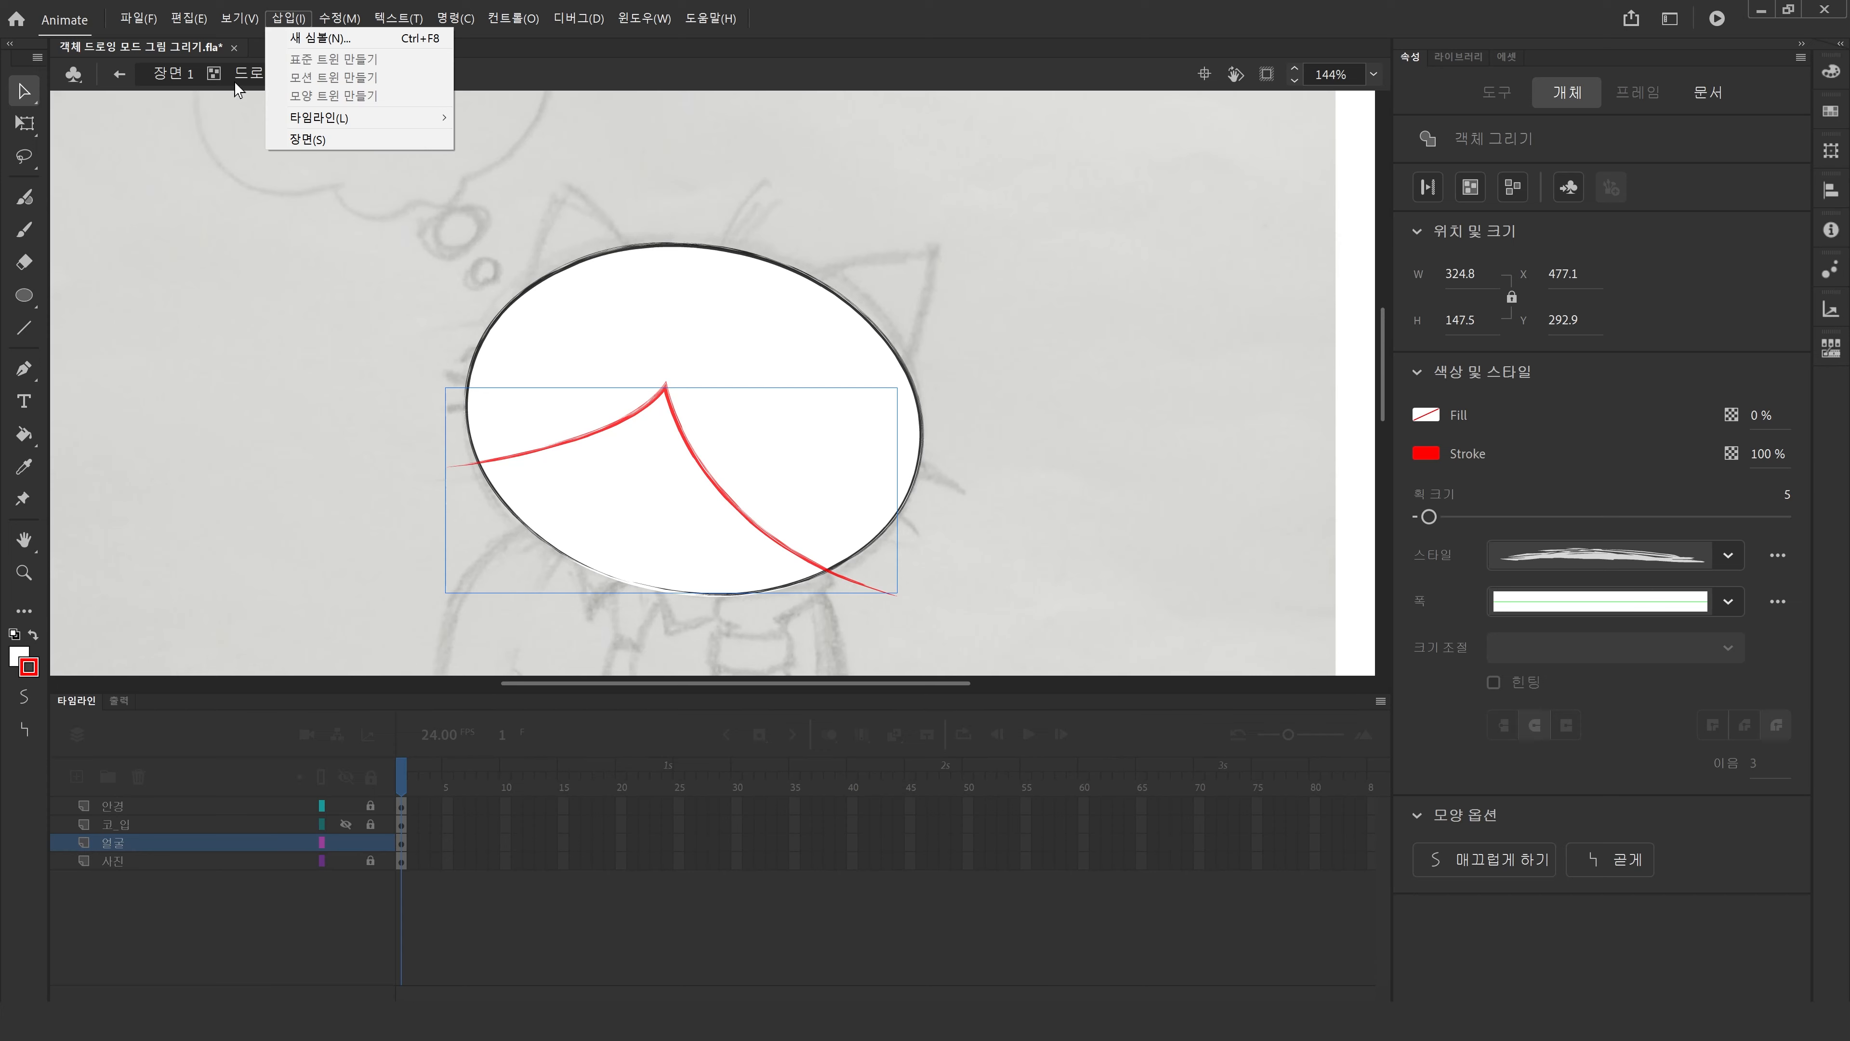
mouse_move(338, 20)
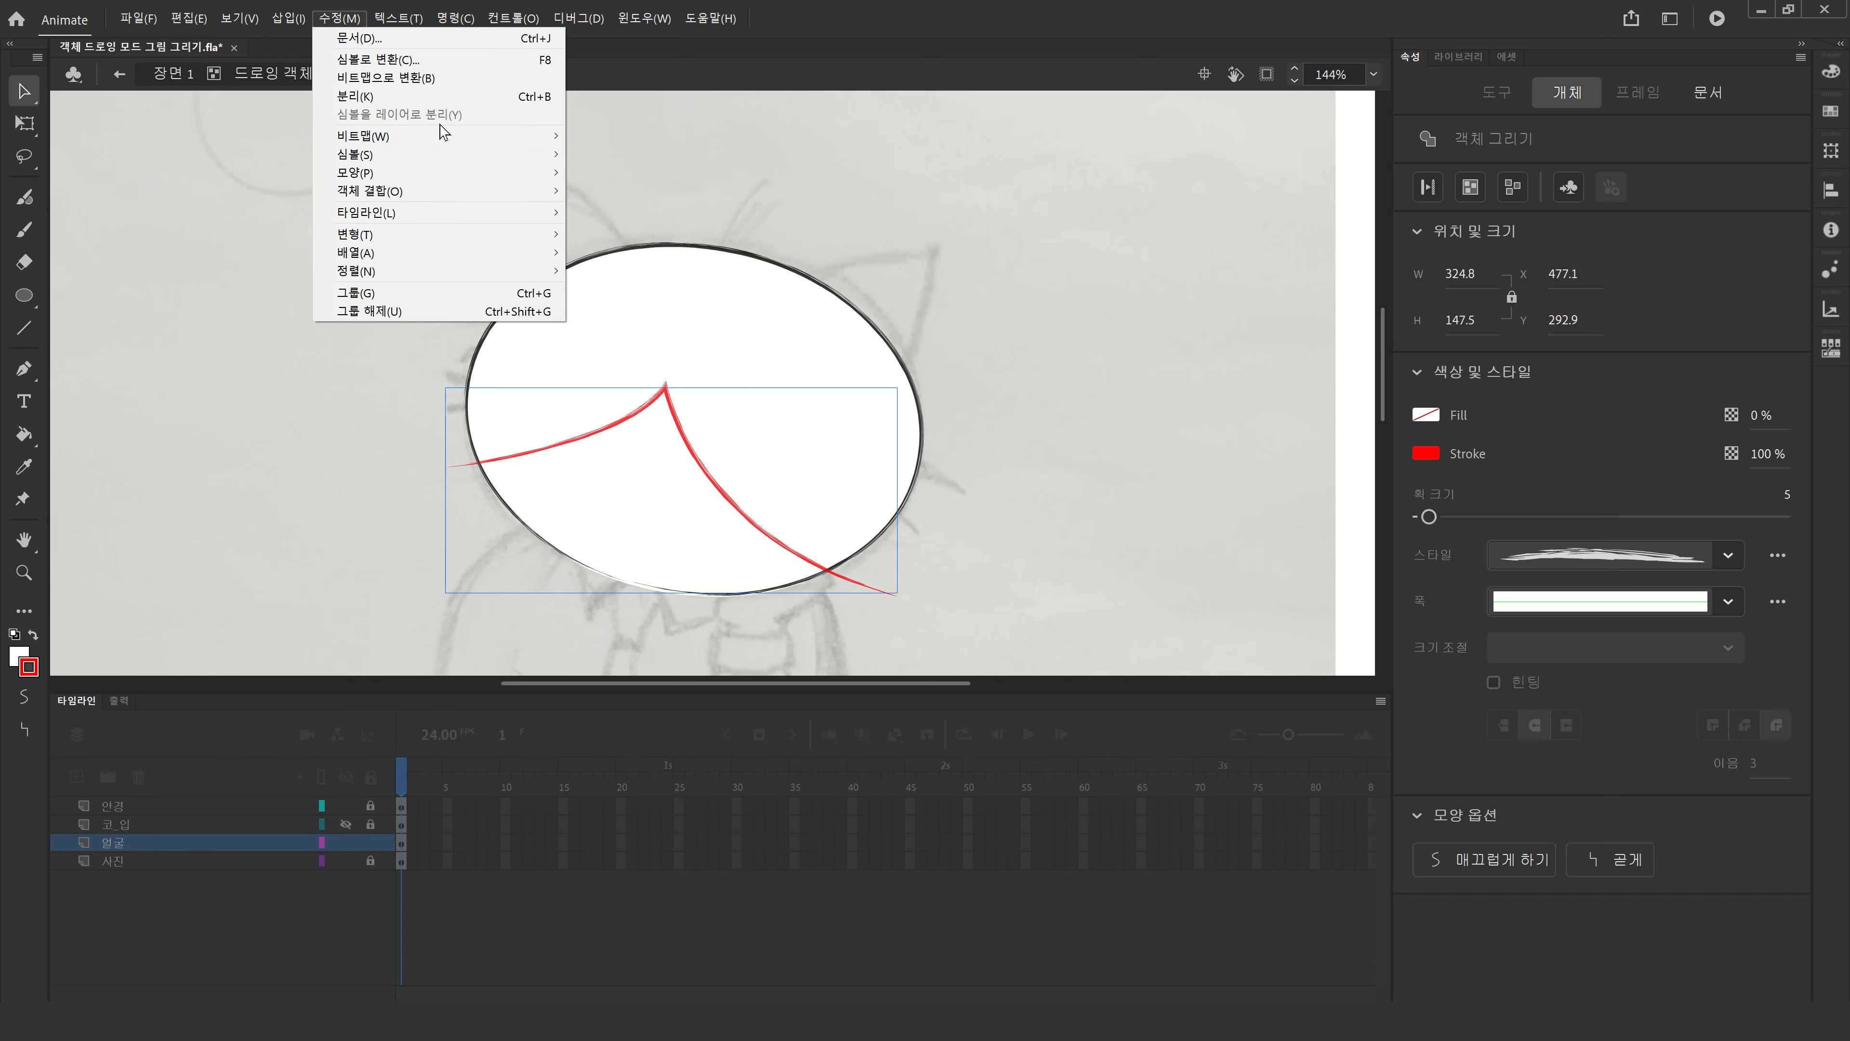
left_click(193, 442)
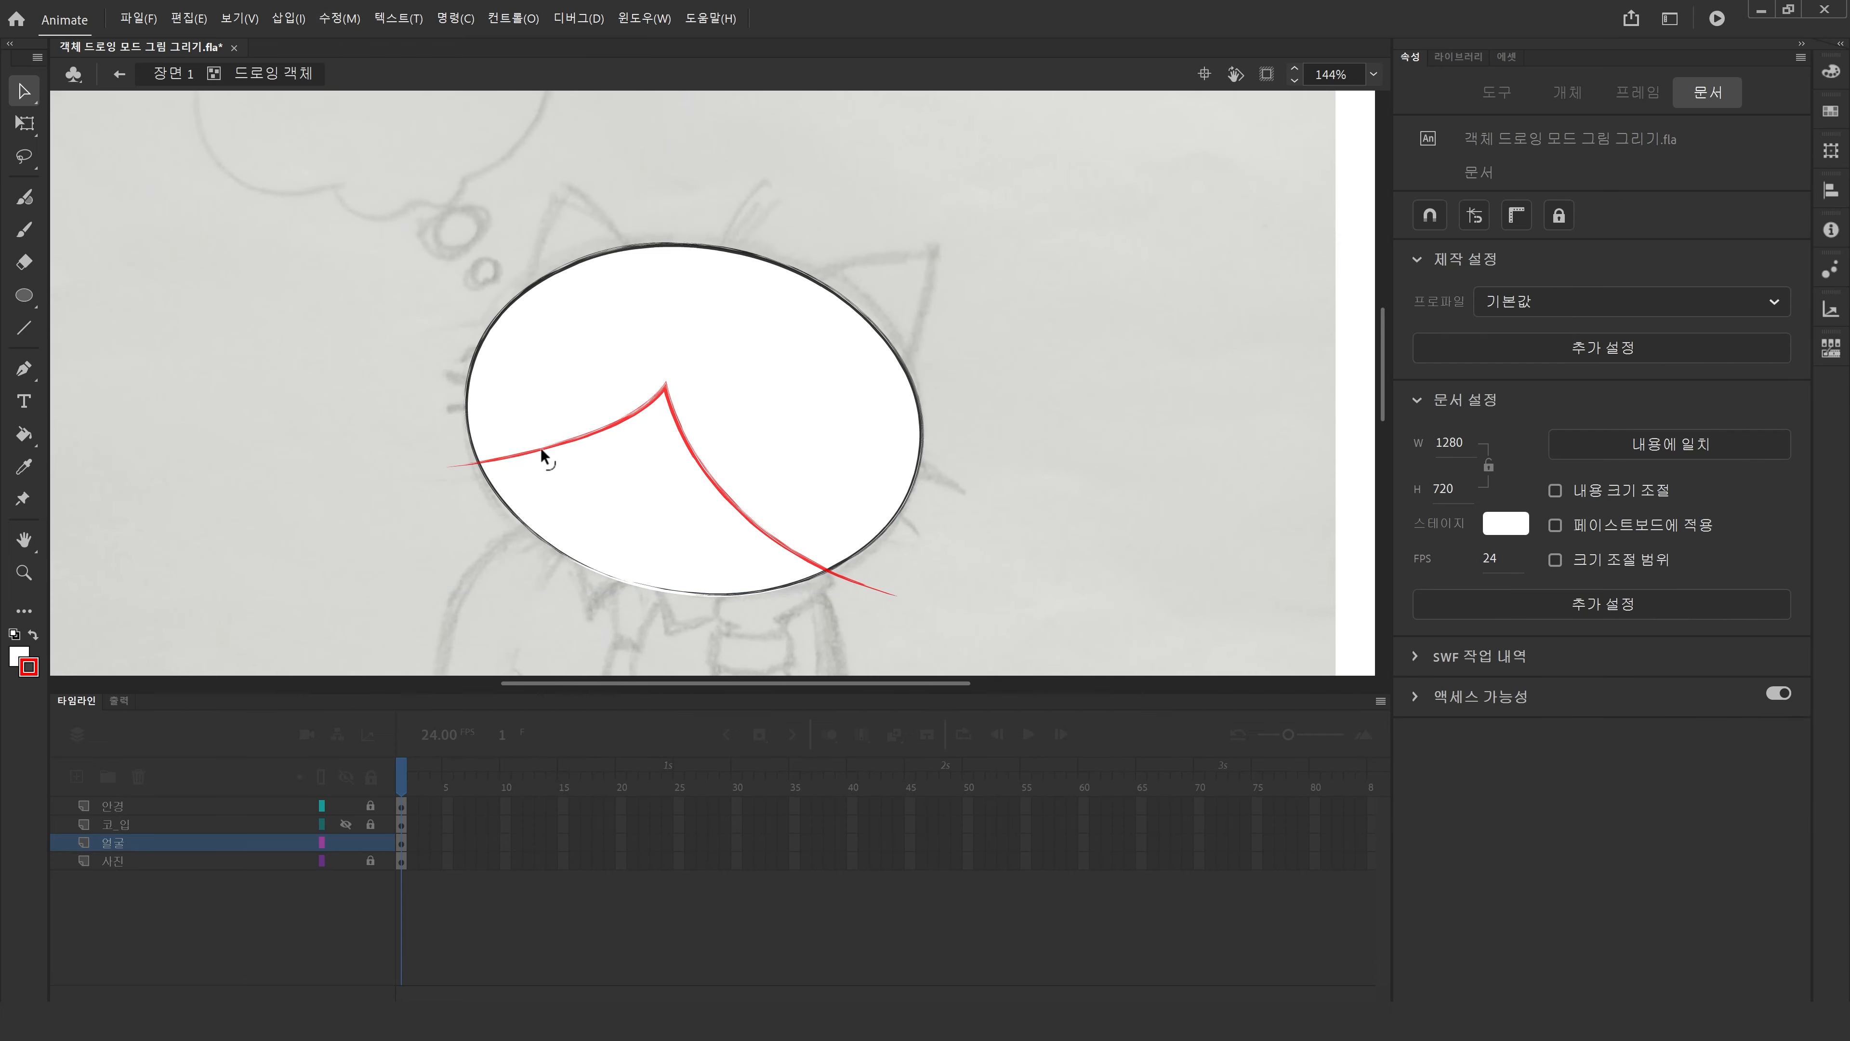
left_click(682, 438)
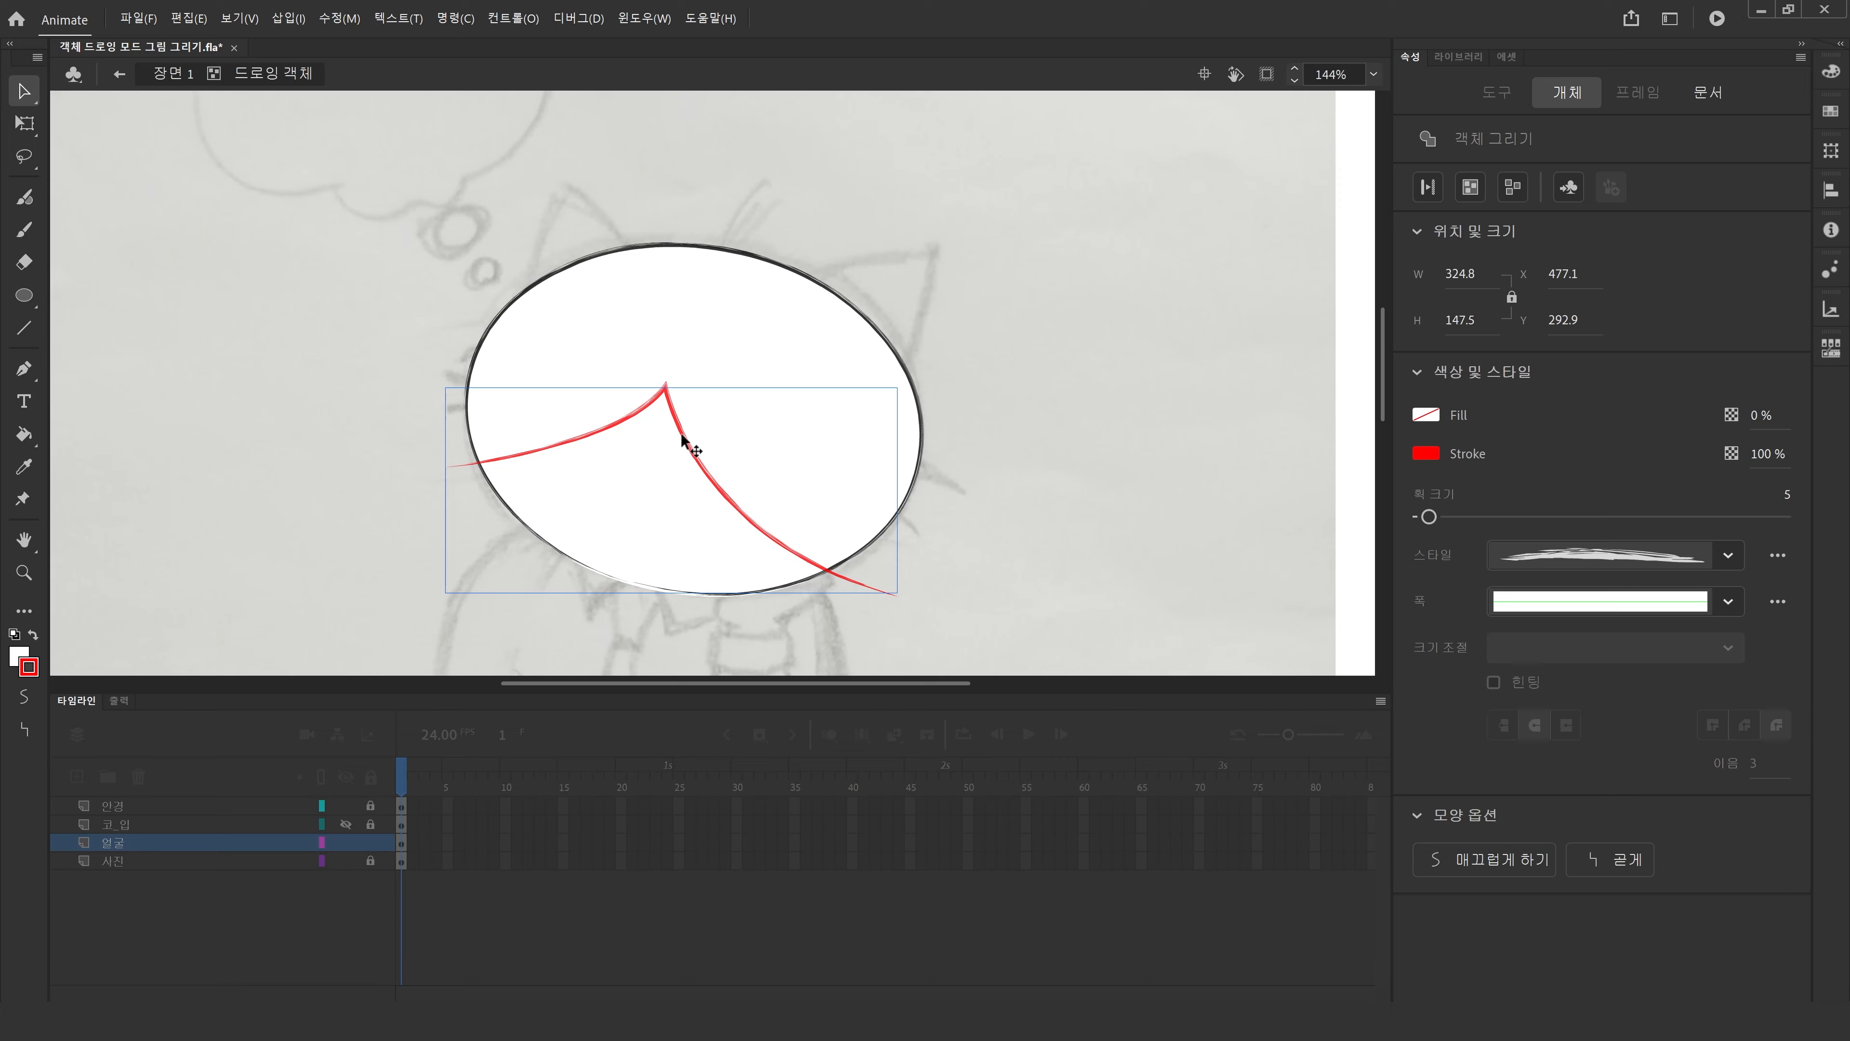
left_click(340, 18)
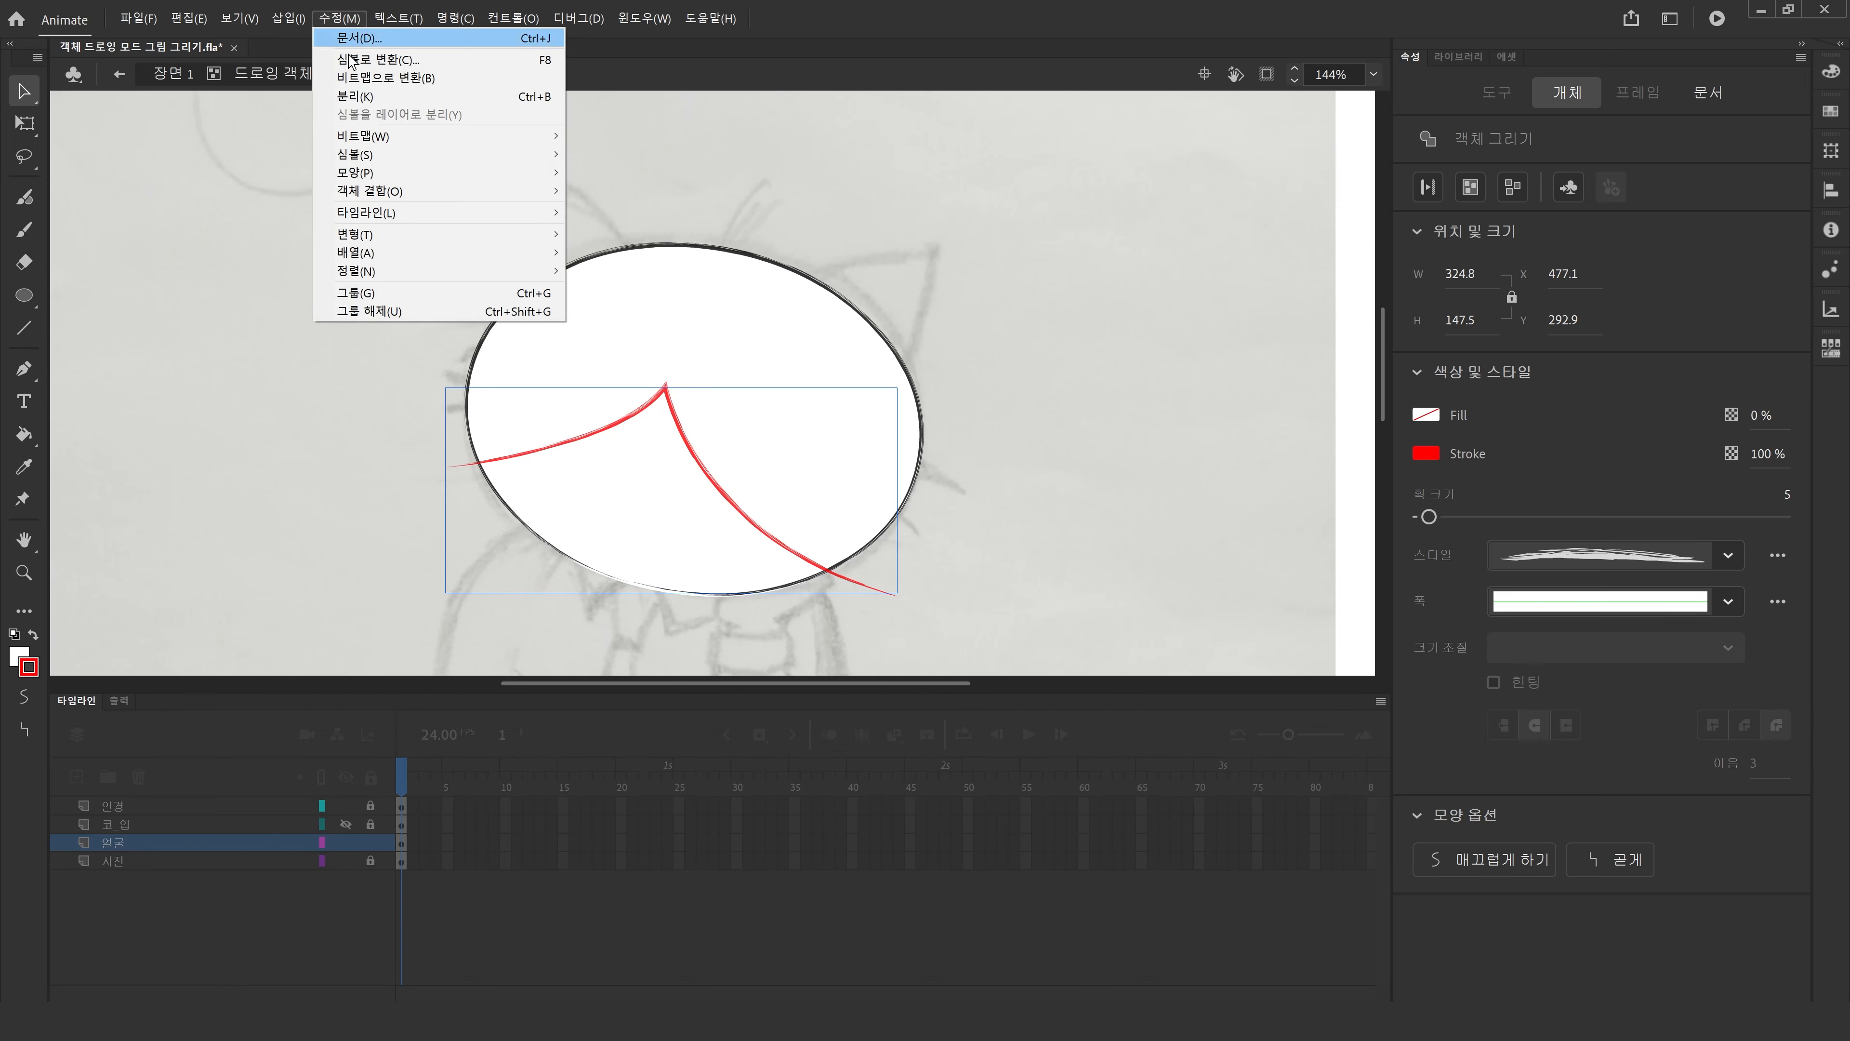
left_click(386, 97)
left_click(264, 339)
left_click(706, 478)
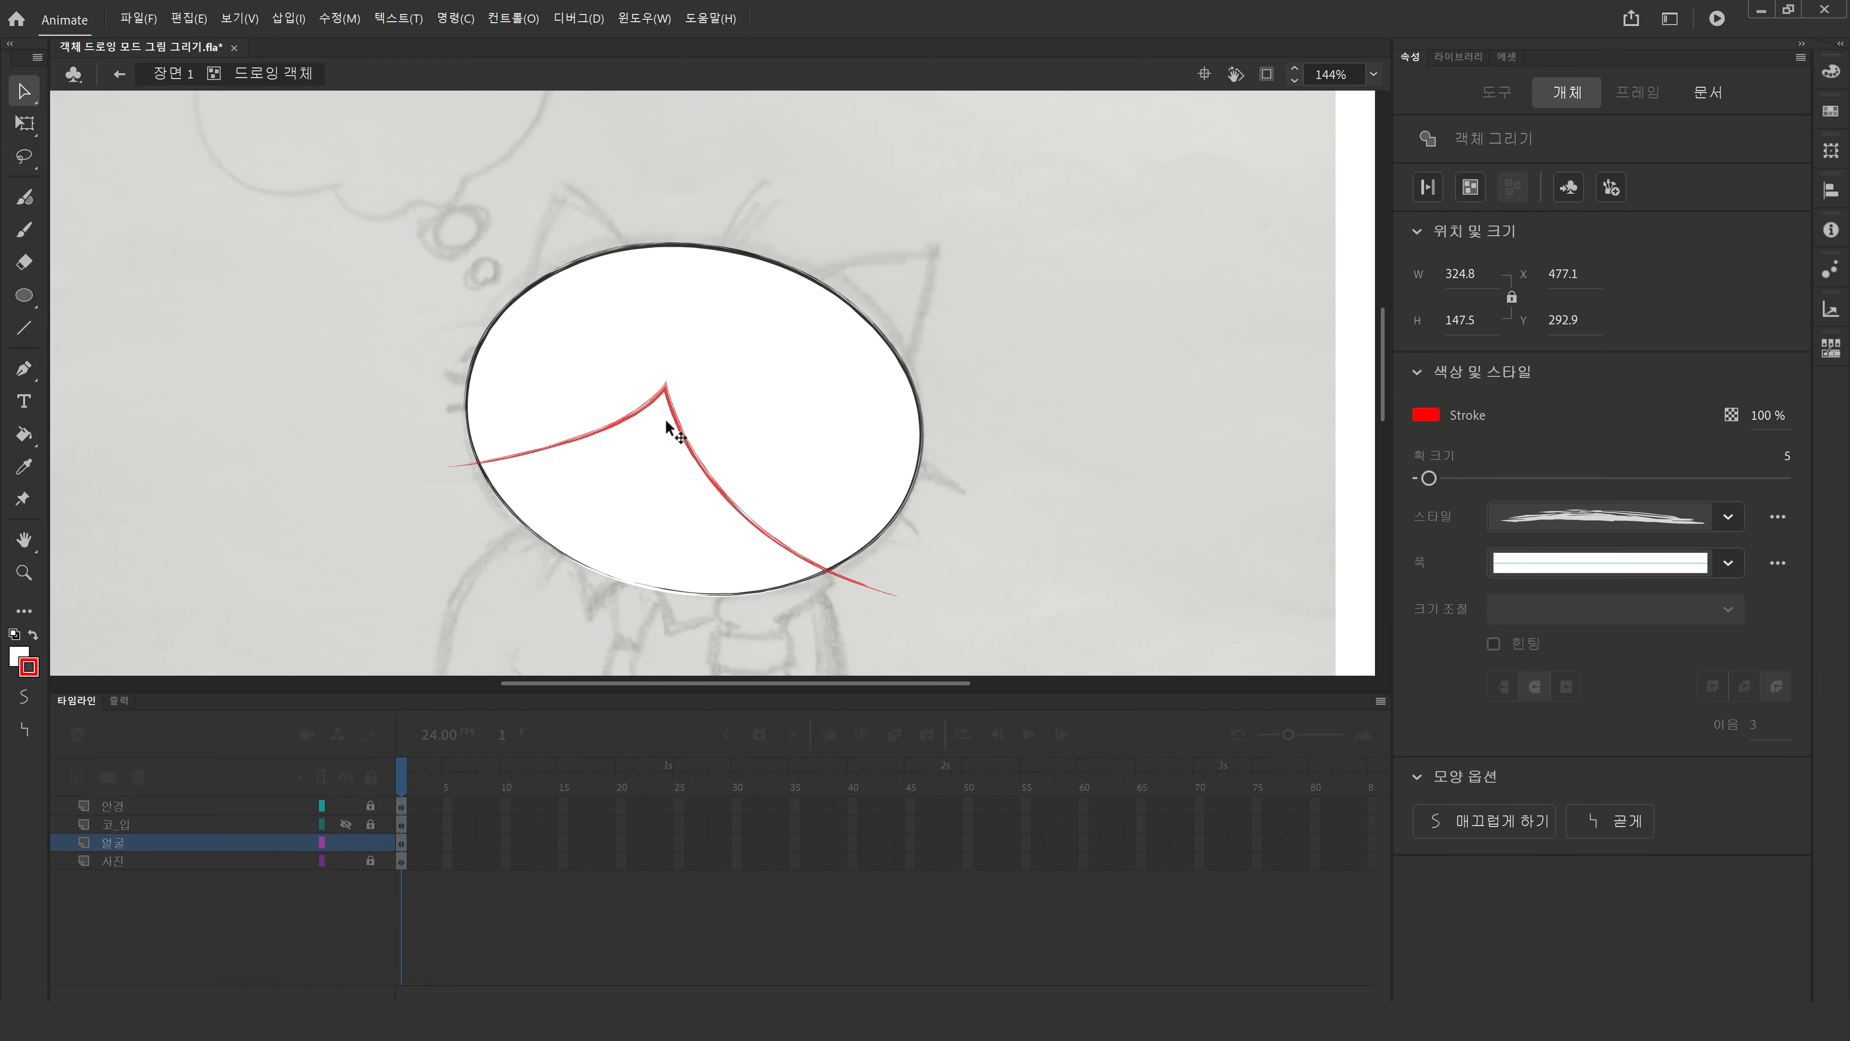
left_click(342, 443)
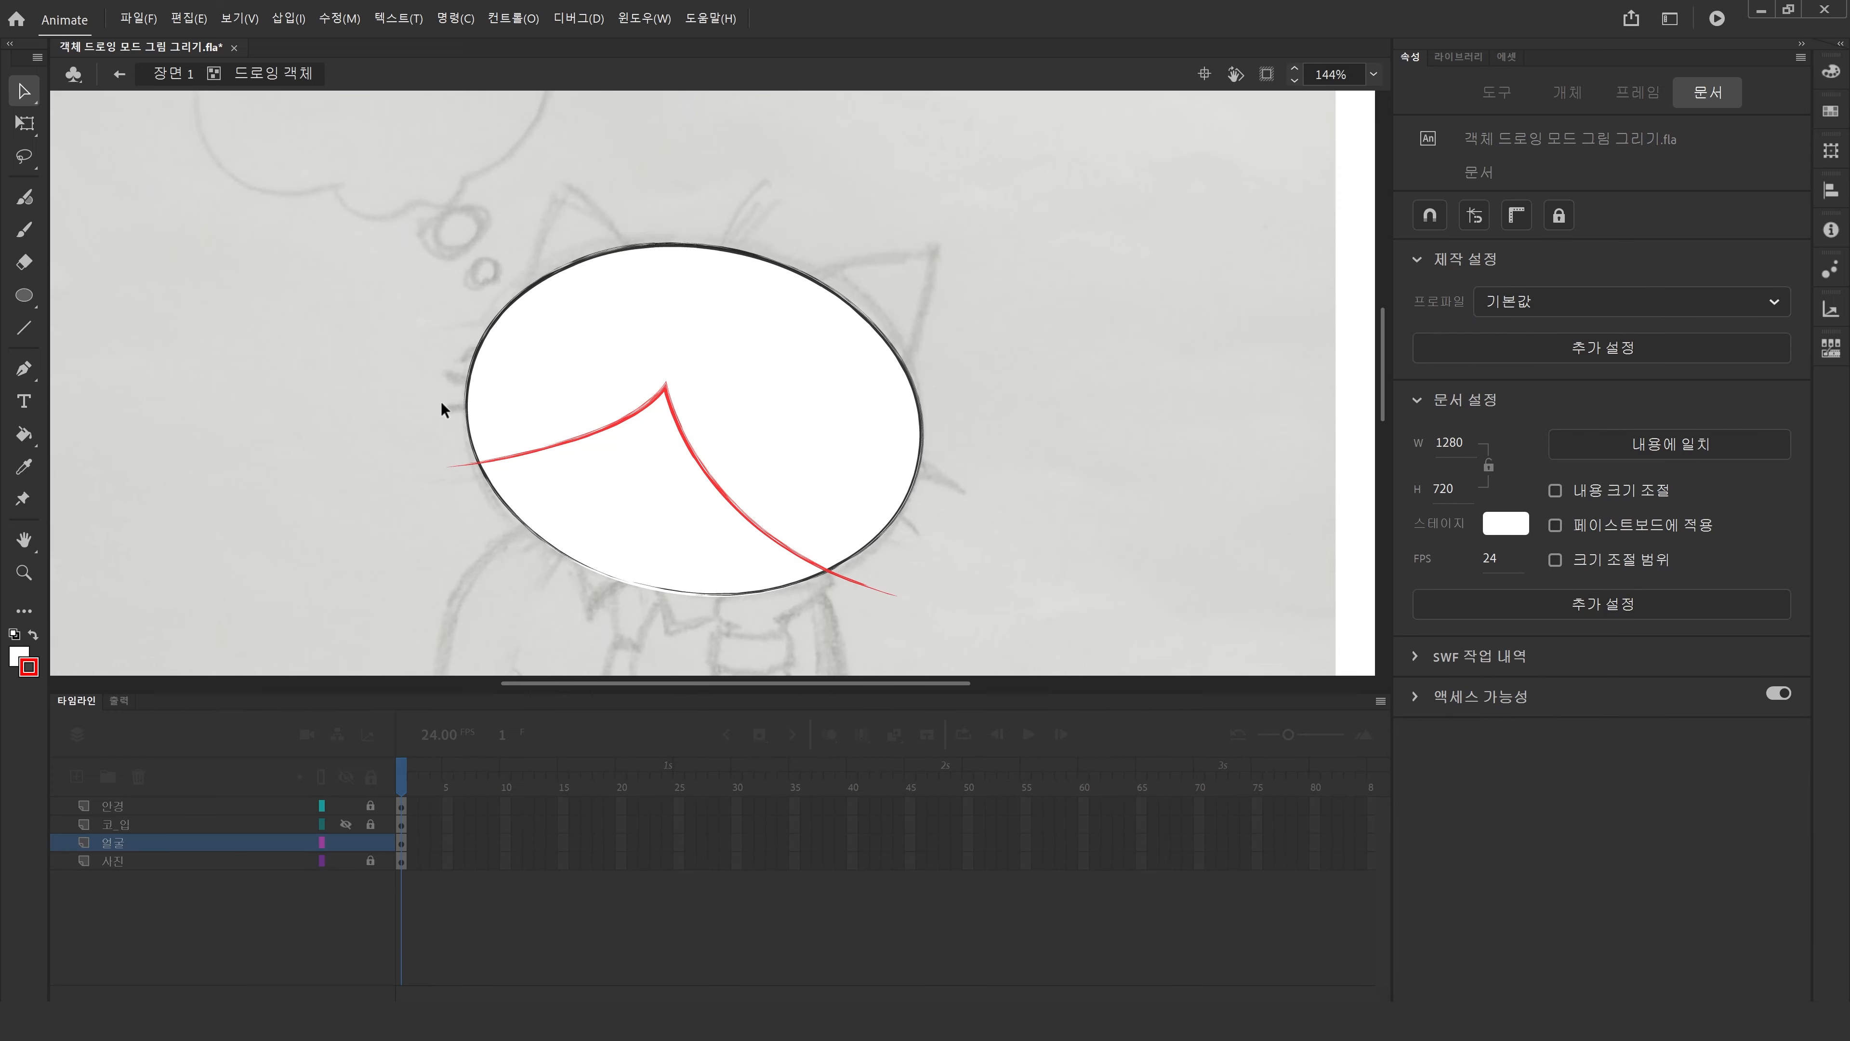
Examine the head's fill regions on each side of the red curve by selecting them one at a time.
left_click(541, 430)
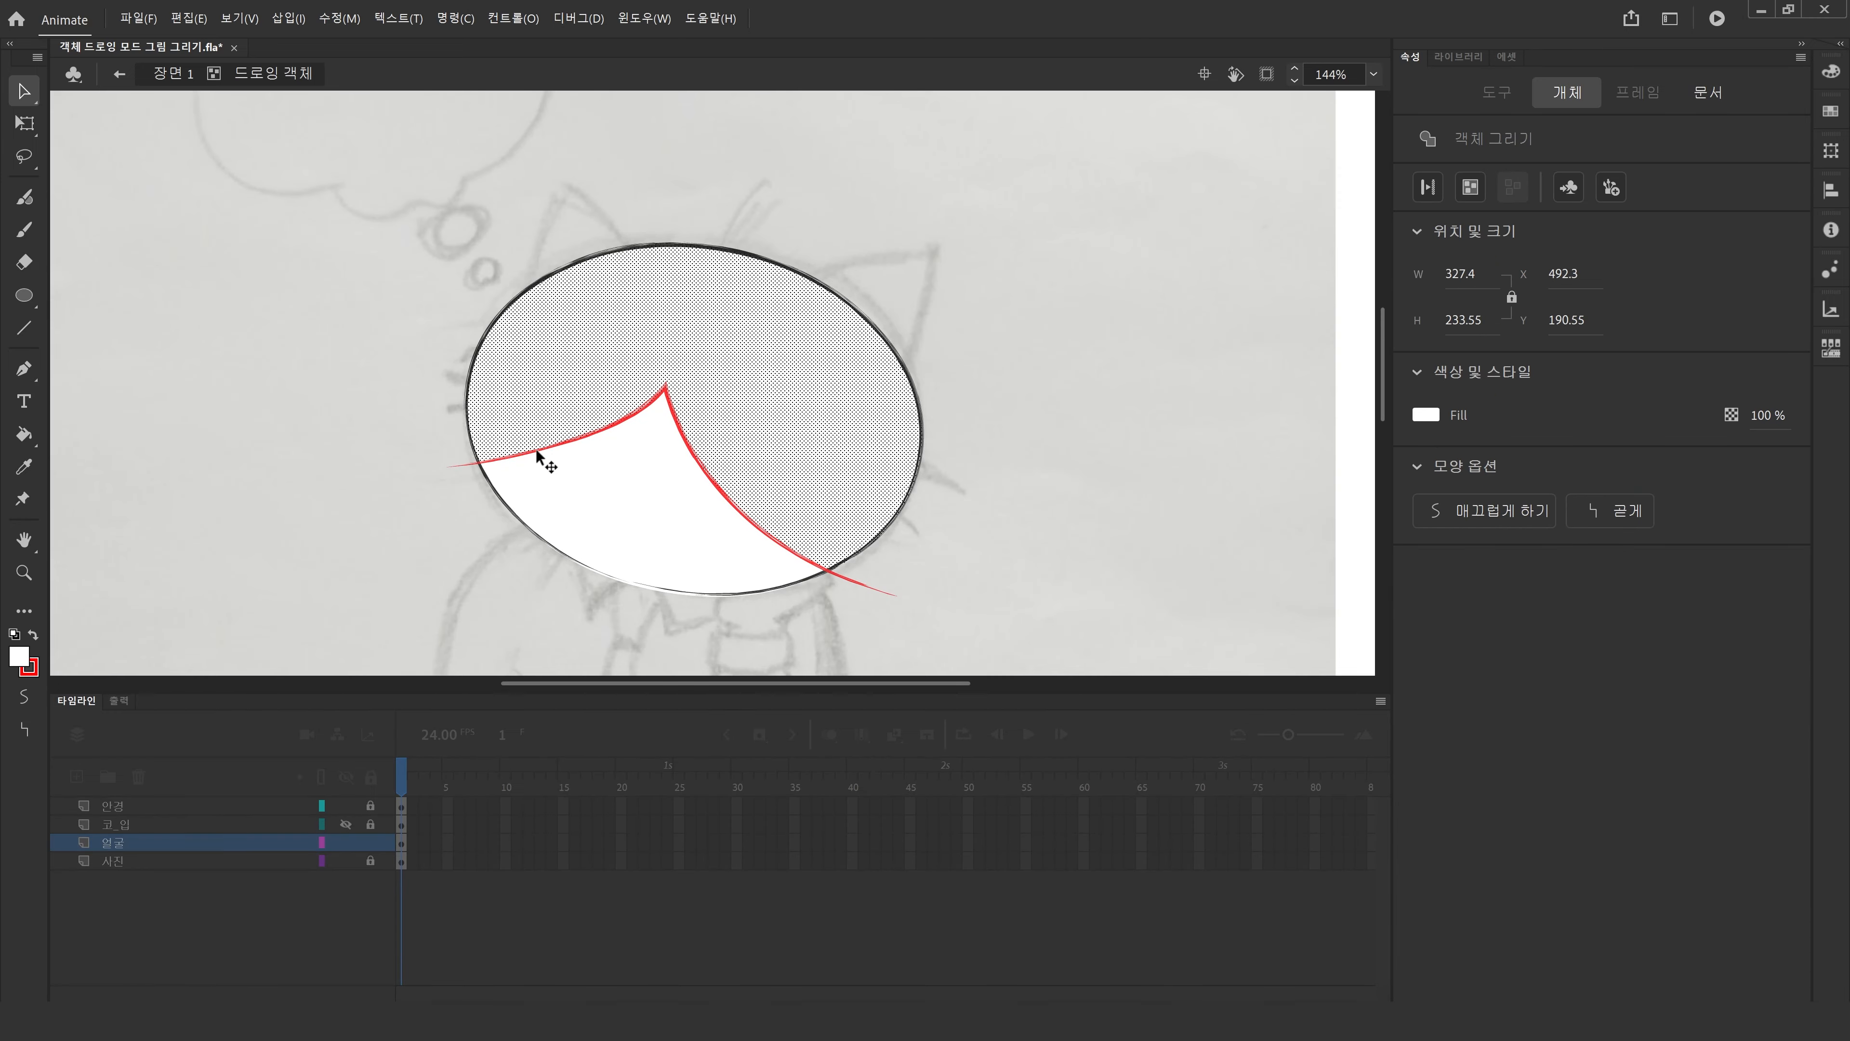
left_click(537, 445)
left_click(552, 508)
left_click(350, 534)
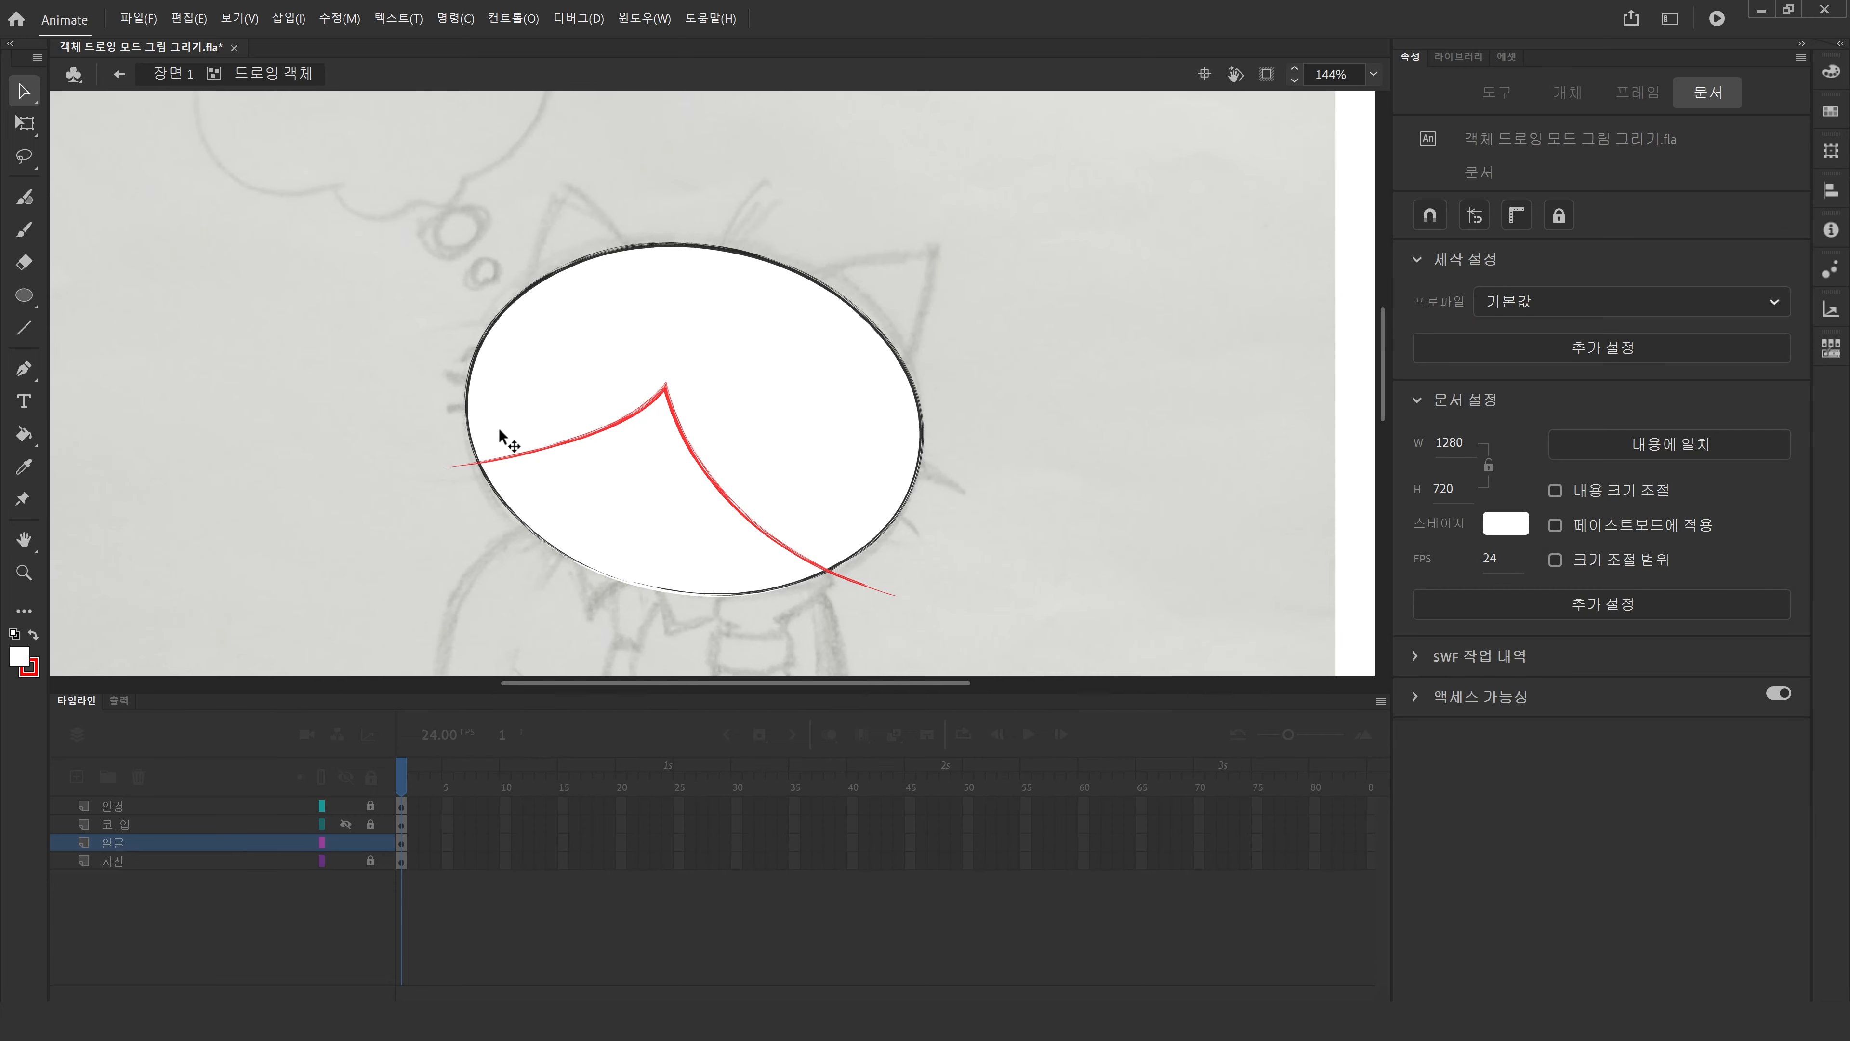
left_click(528, 464)
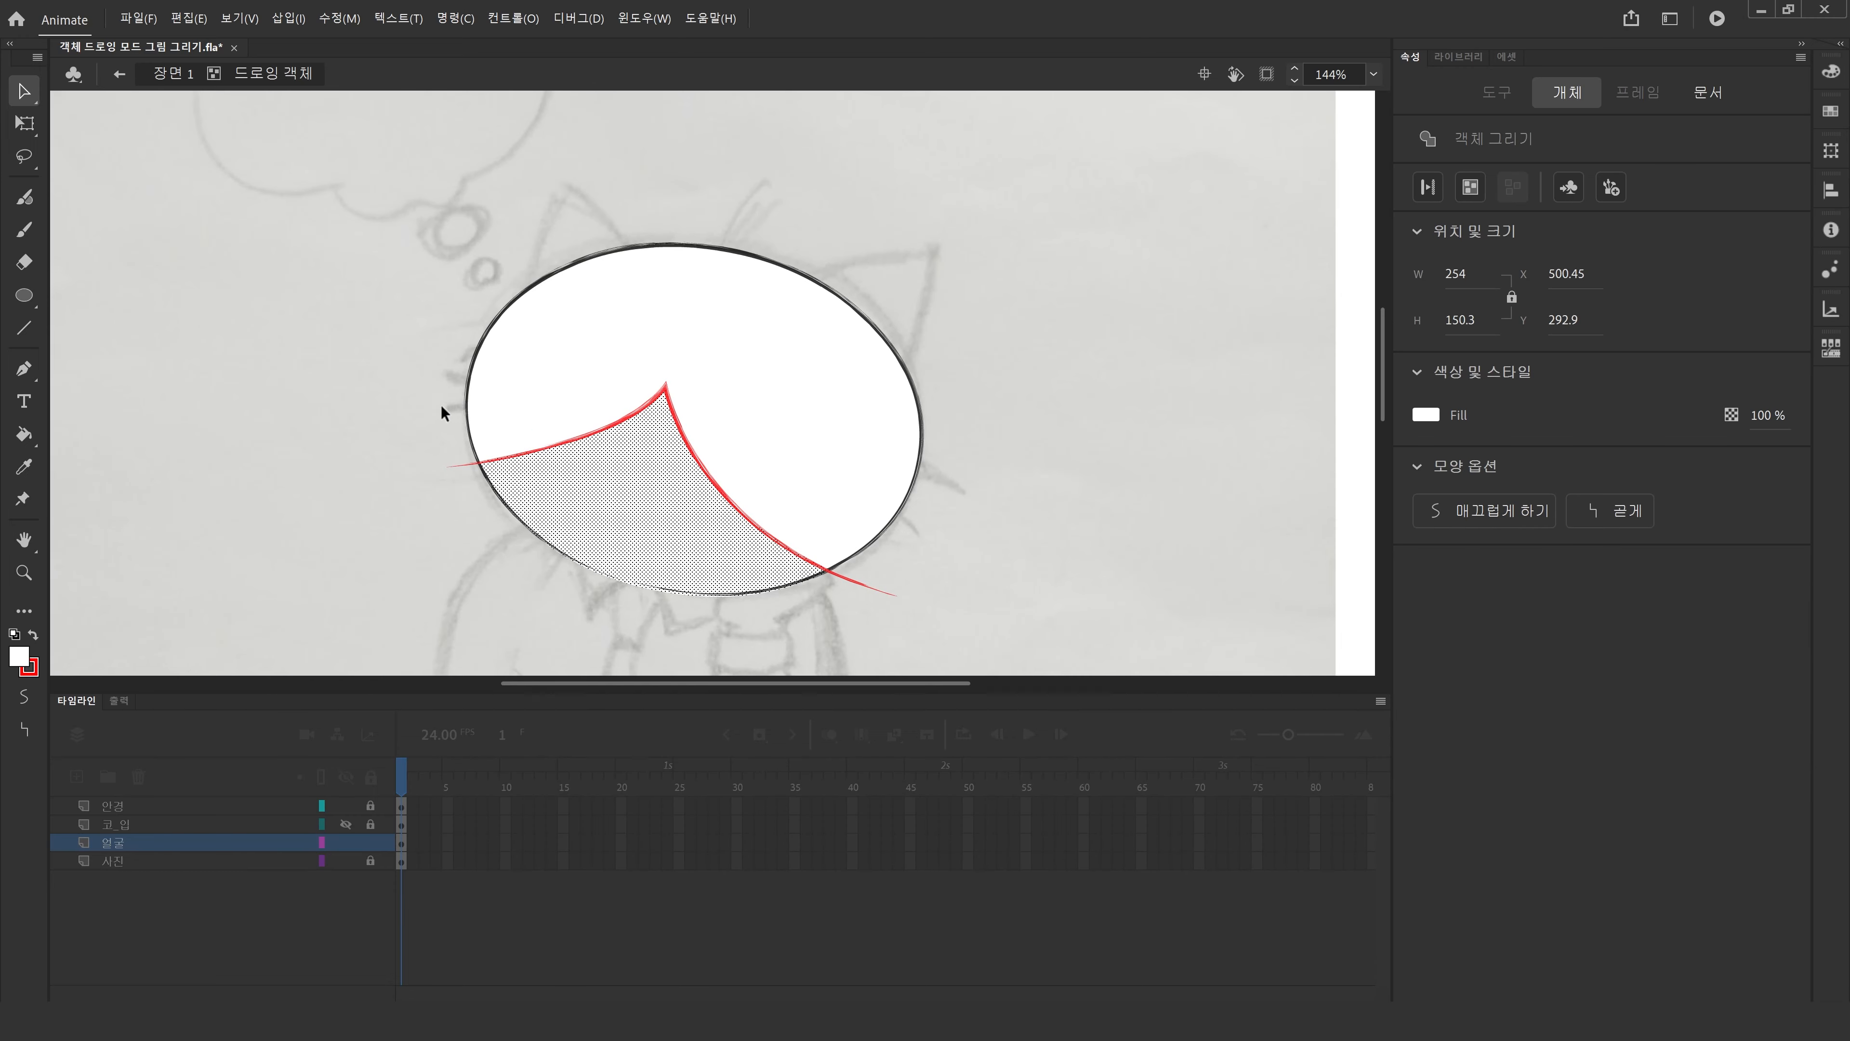
left_click(534, 362)
left_click(669, 512)
left_click(751, 396)
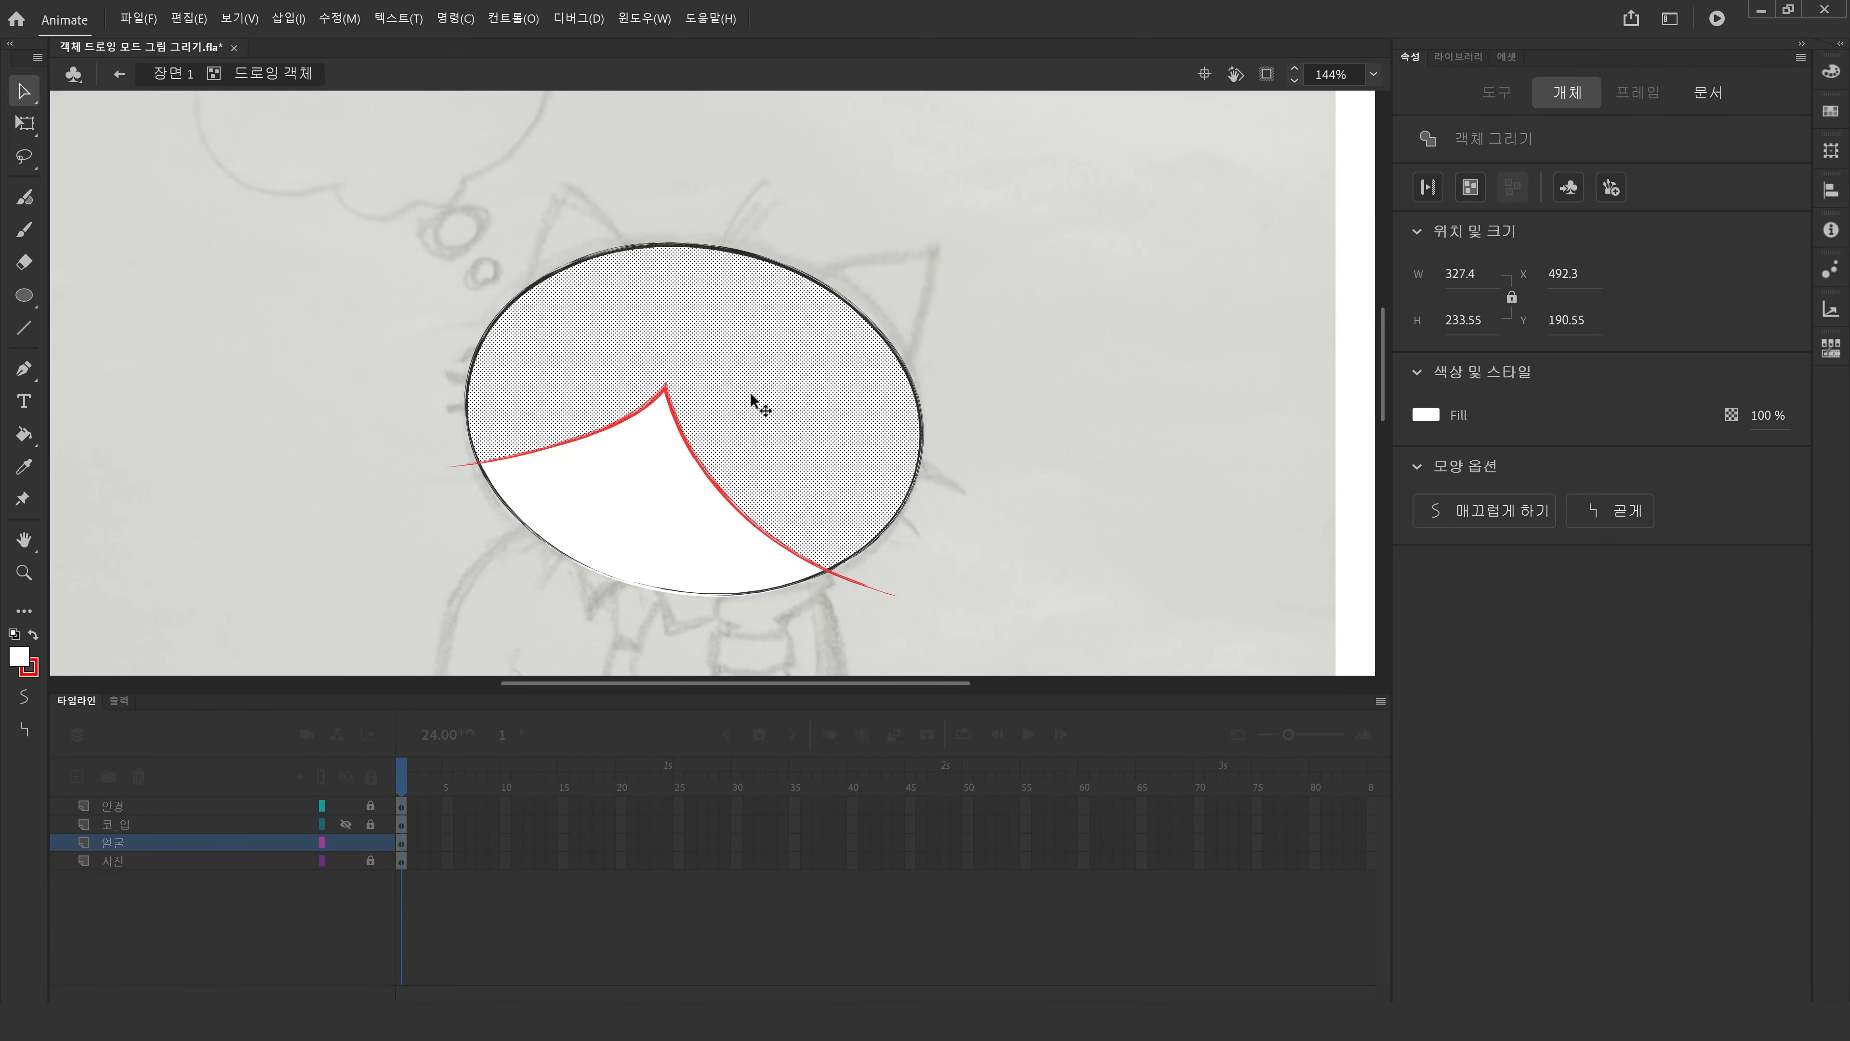
left_click(356, 430)
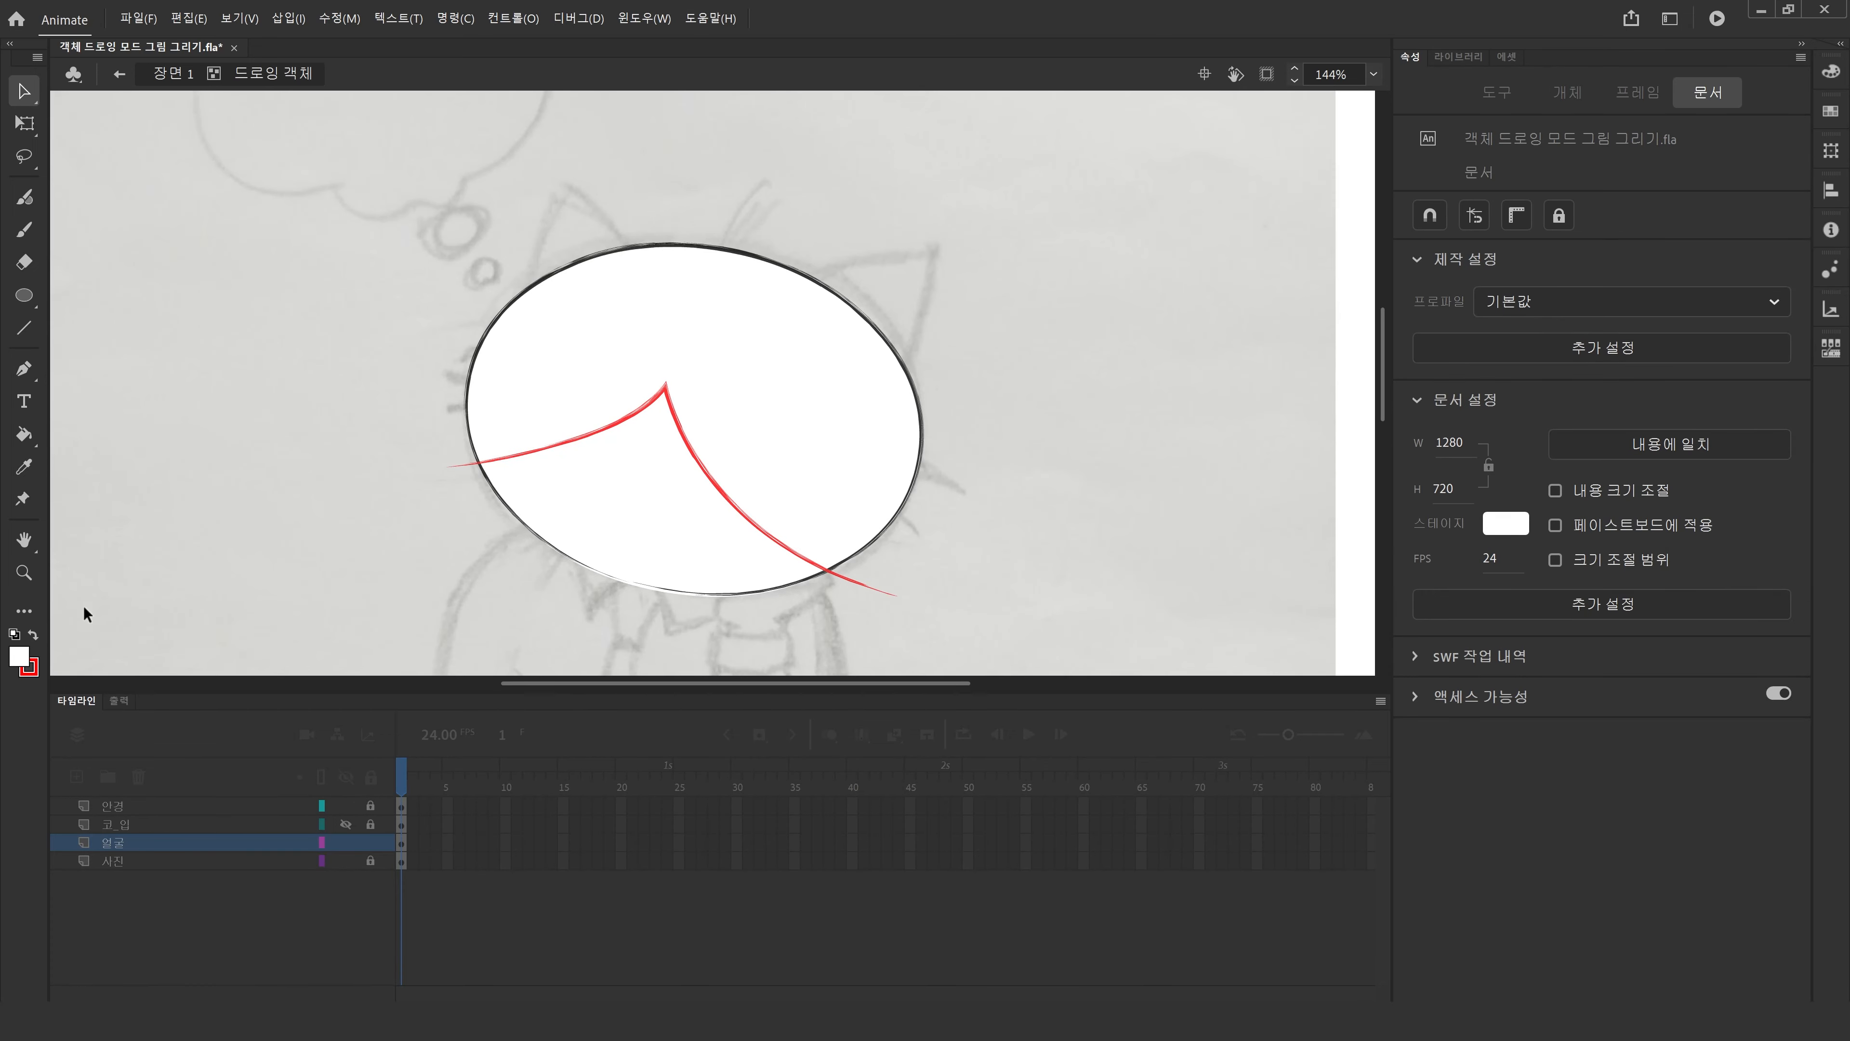
Set the fill colour to C0F1E3 in the color picker and paint the head's upper region with it.
left_click(20, 664)
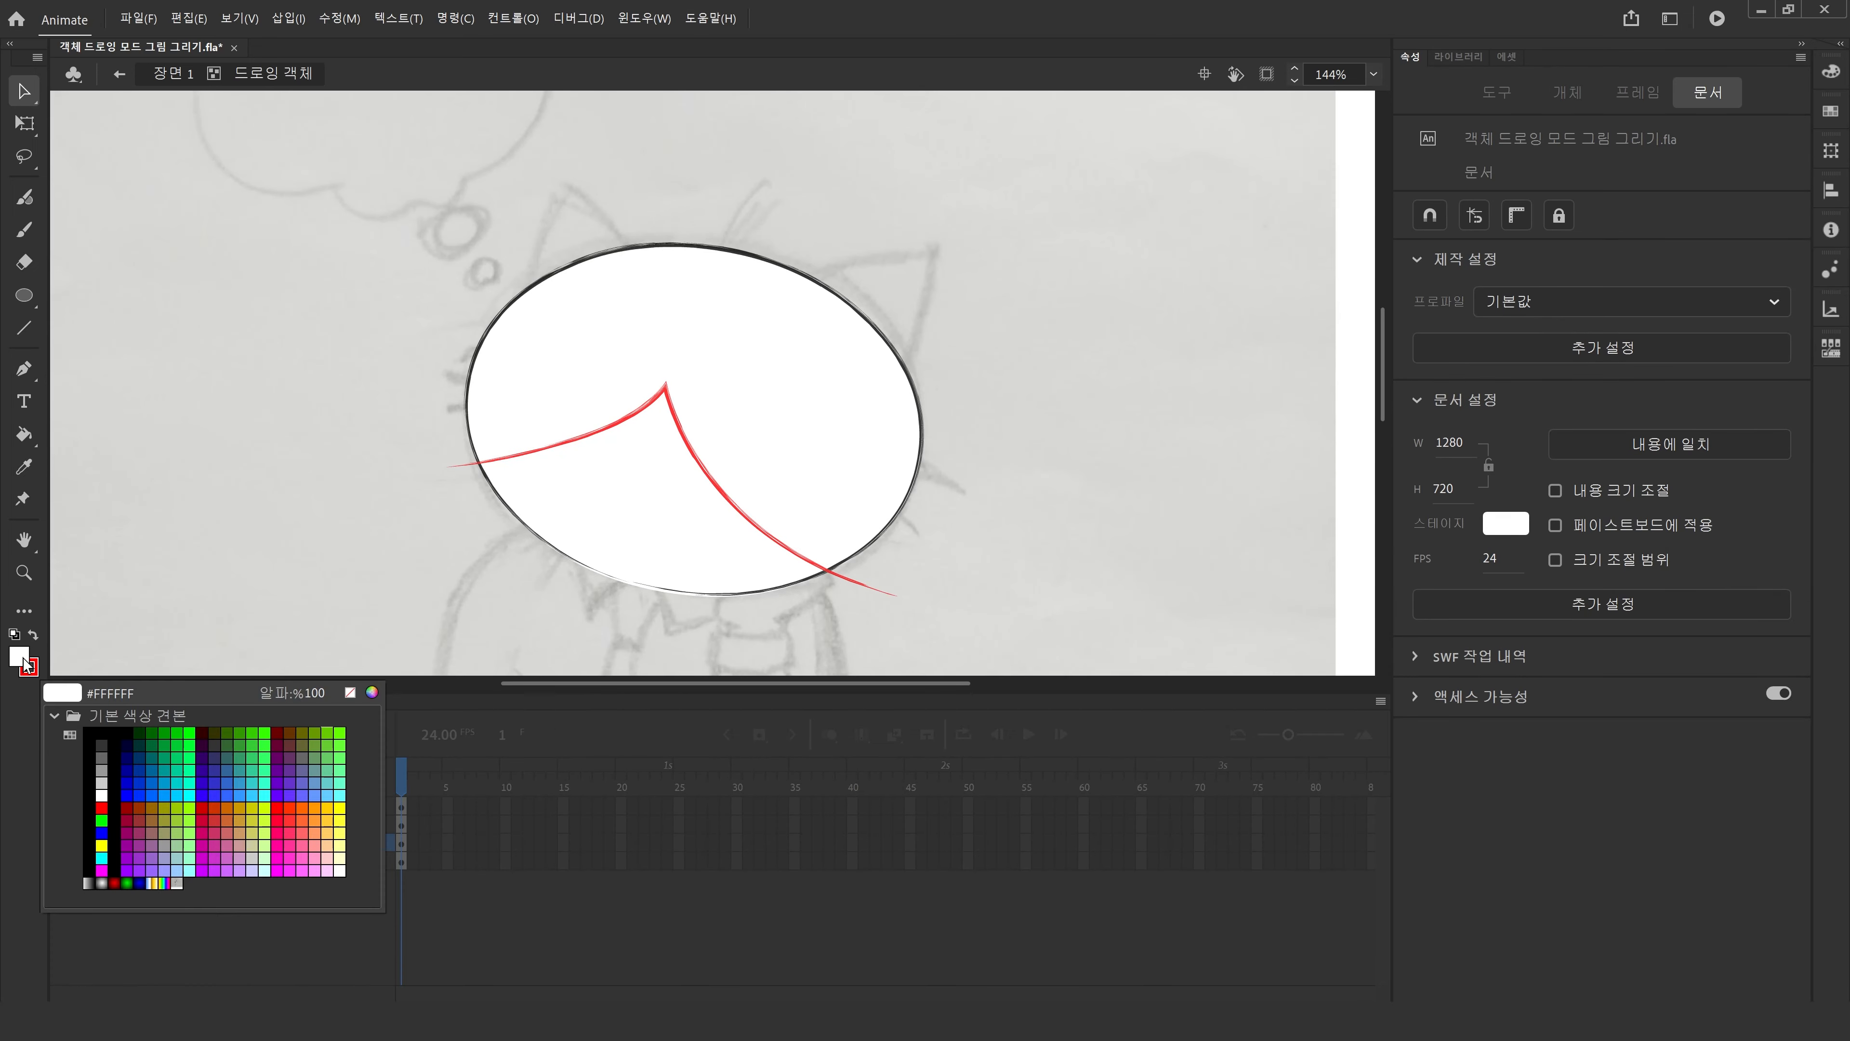
left_click(380, 695)
mouse_move(682, 373)
left_mouse_down()
mouse_move(681, 414)
mouse_move(678, 376)
left_mouse_up()
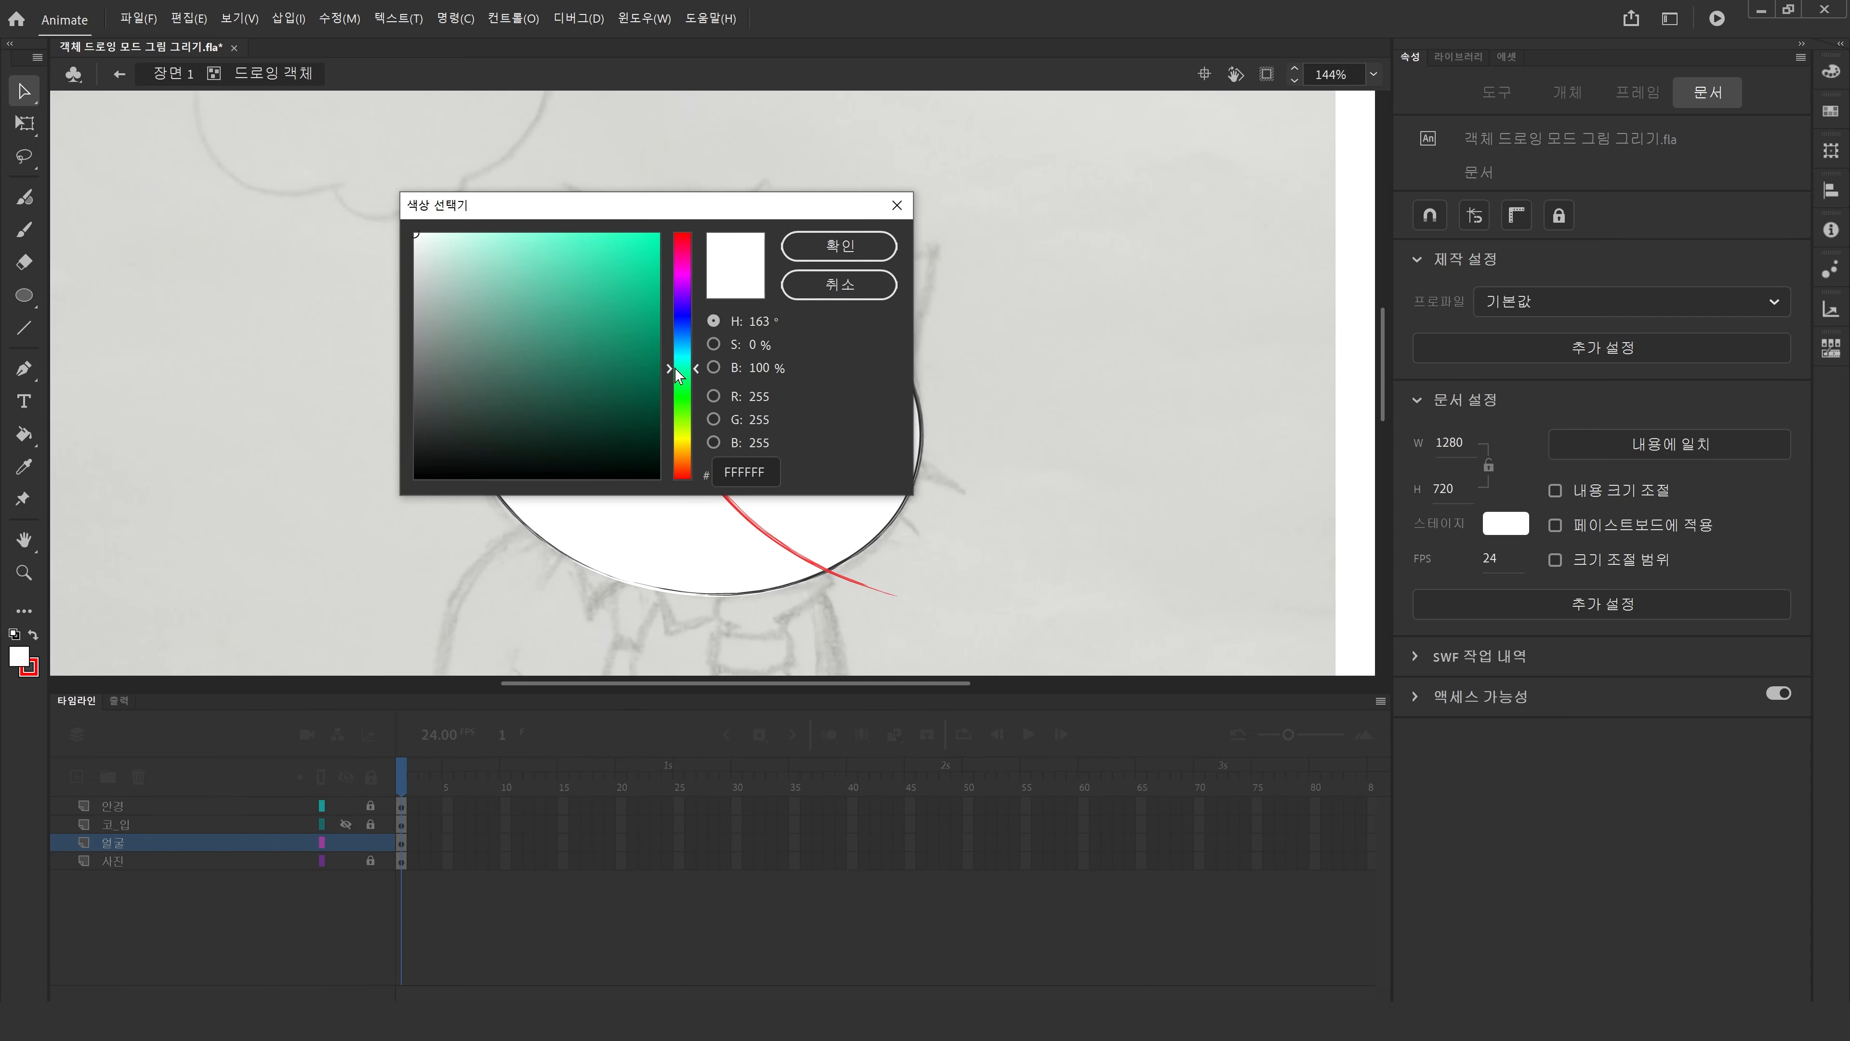
left_click_drag(467, 253, 461, 246)
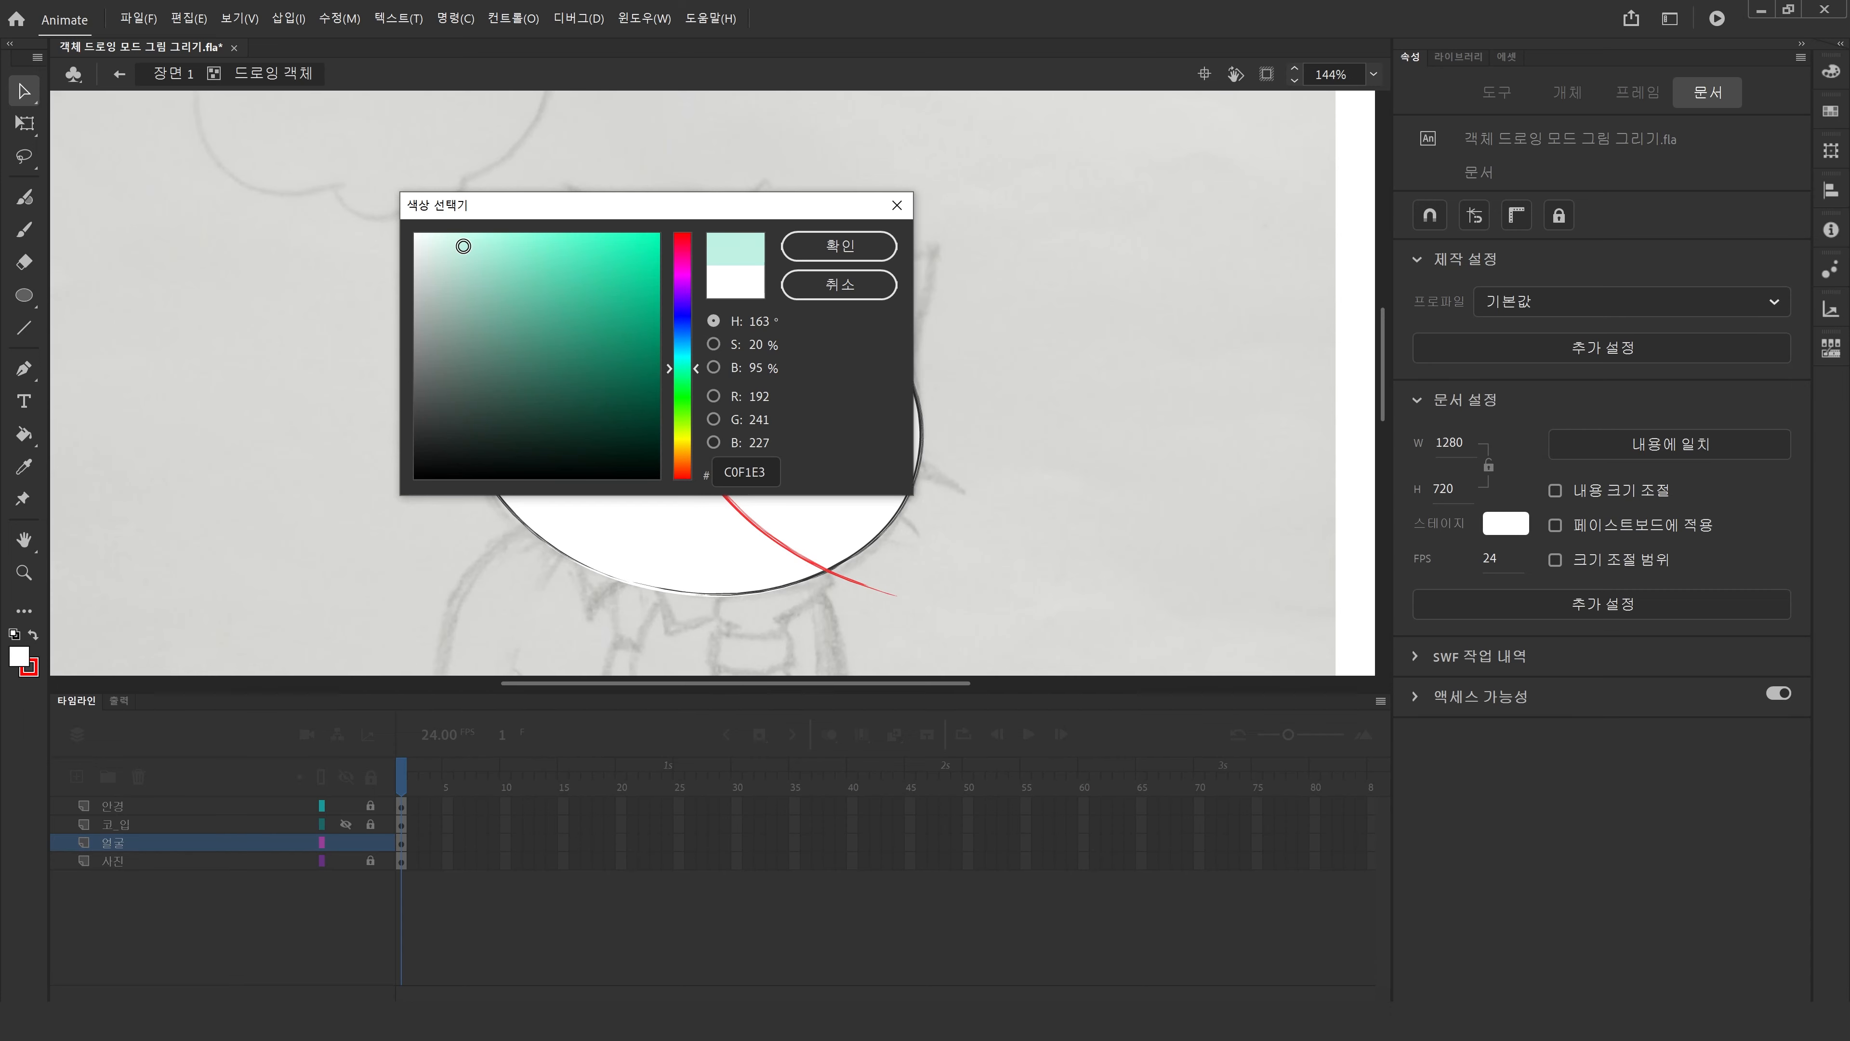
left_click(850, 250)
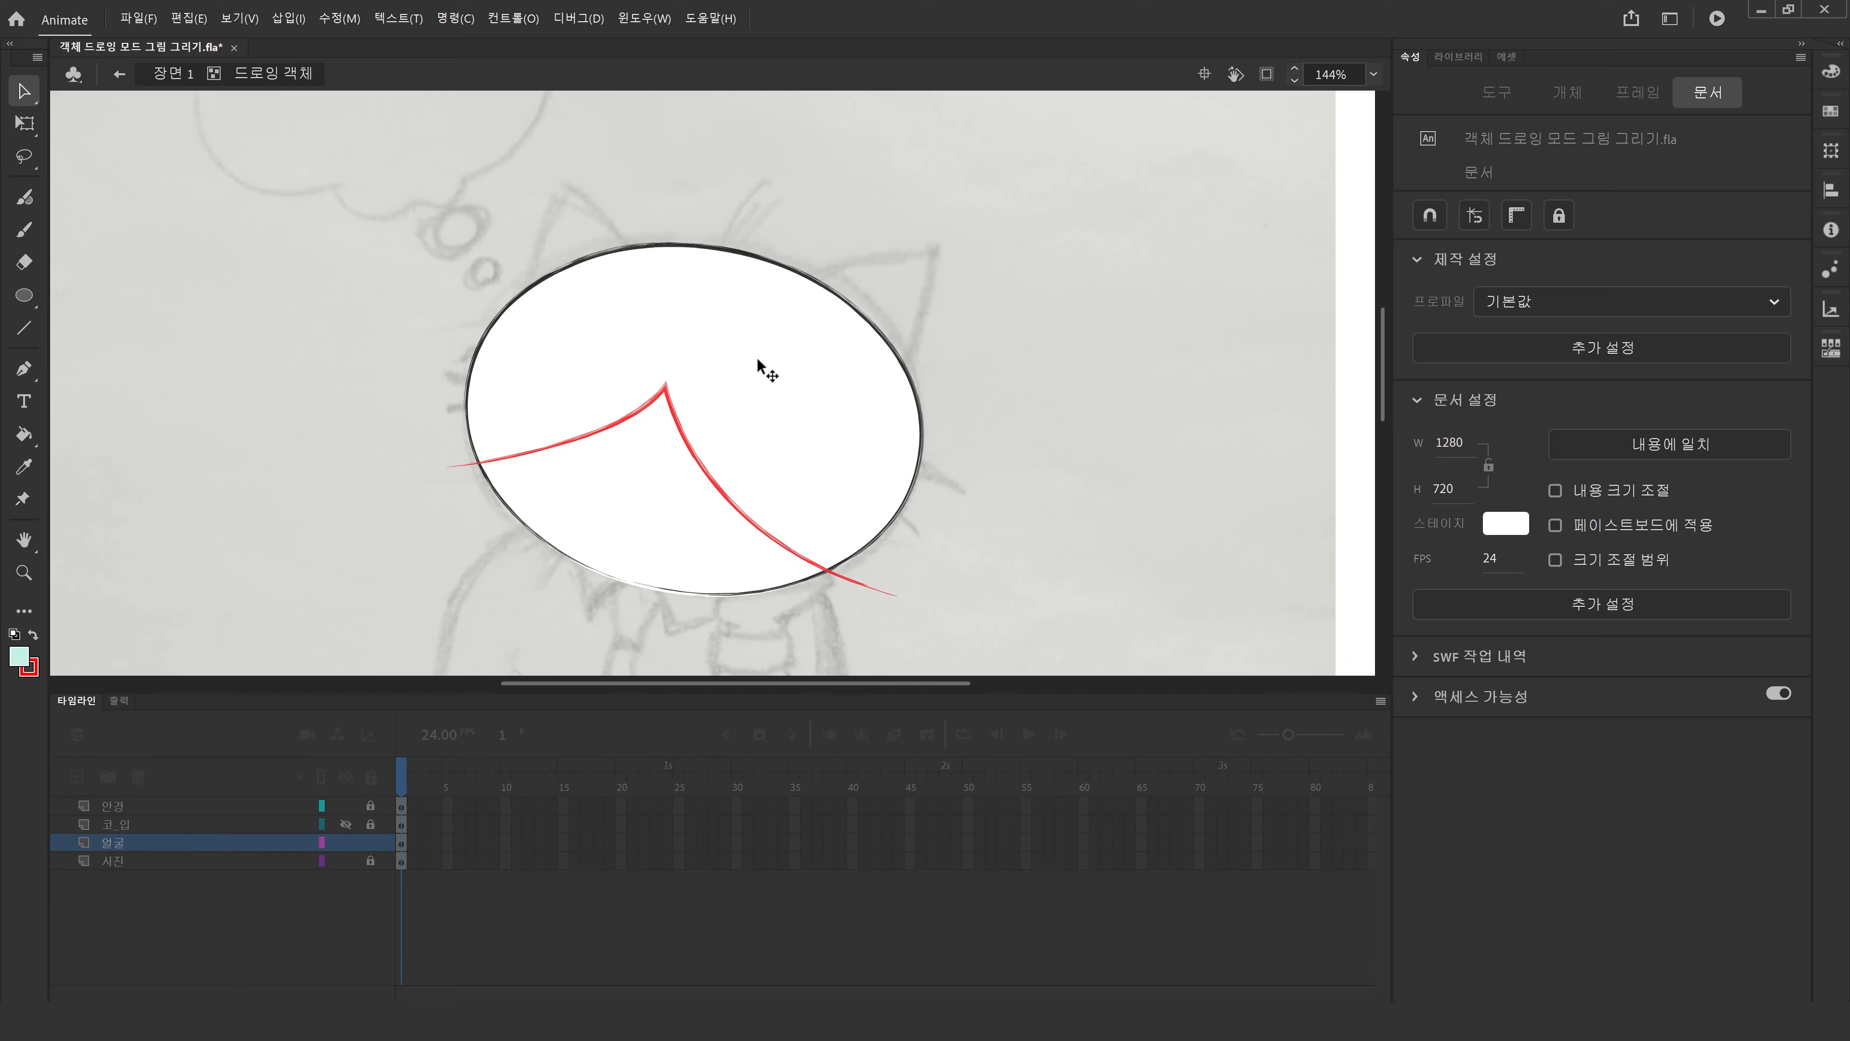
key("k")
left_click(765, 368)
Delete the red dividing curve from the head shape.
left_click(24, 91)
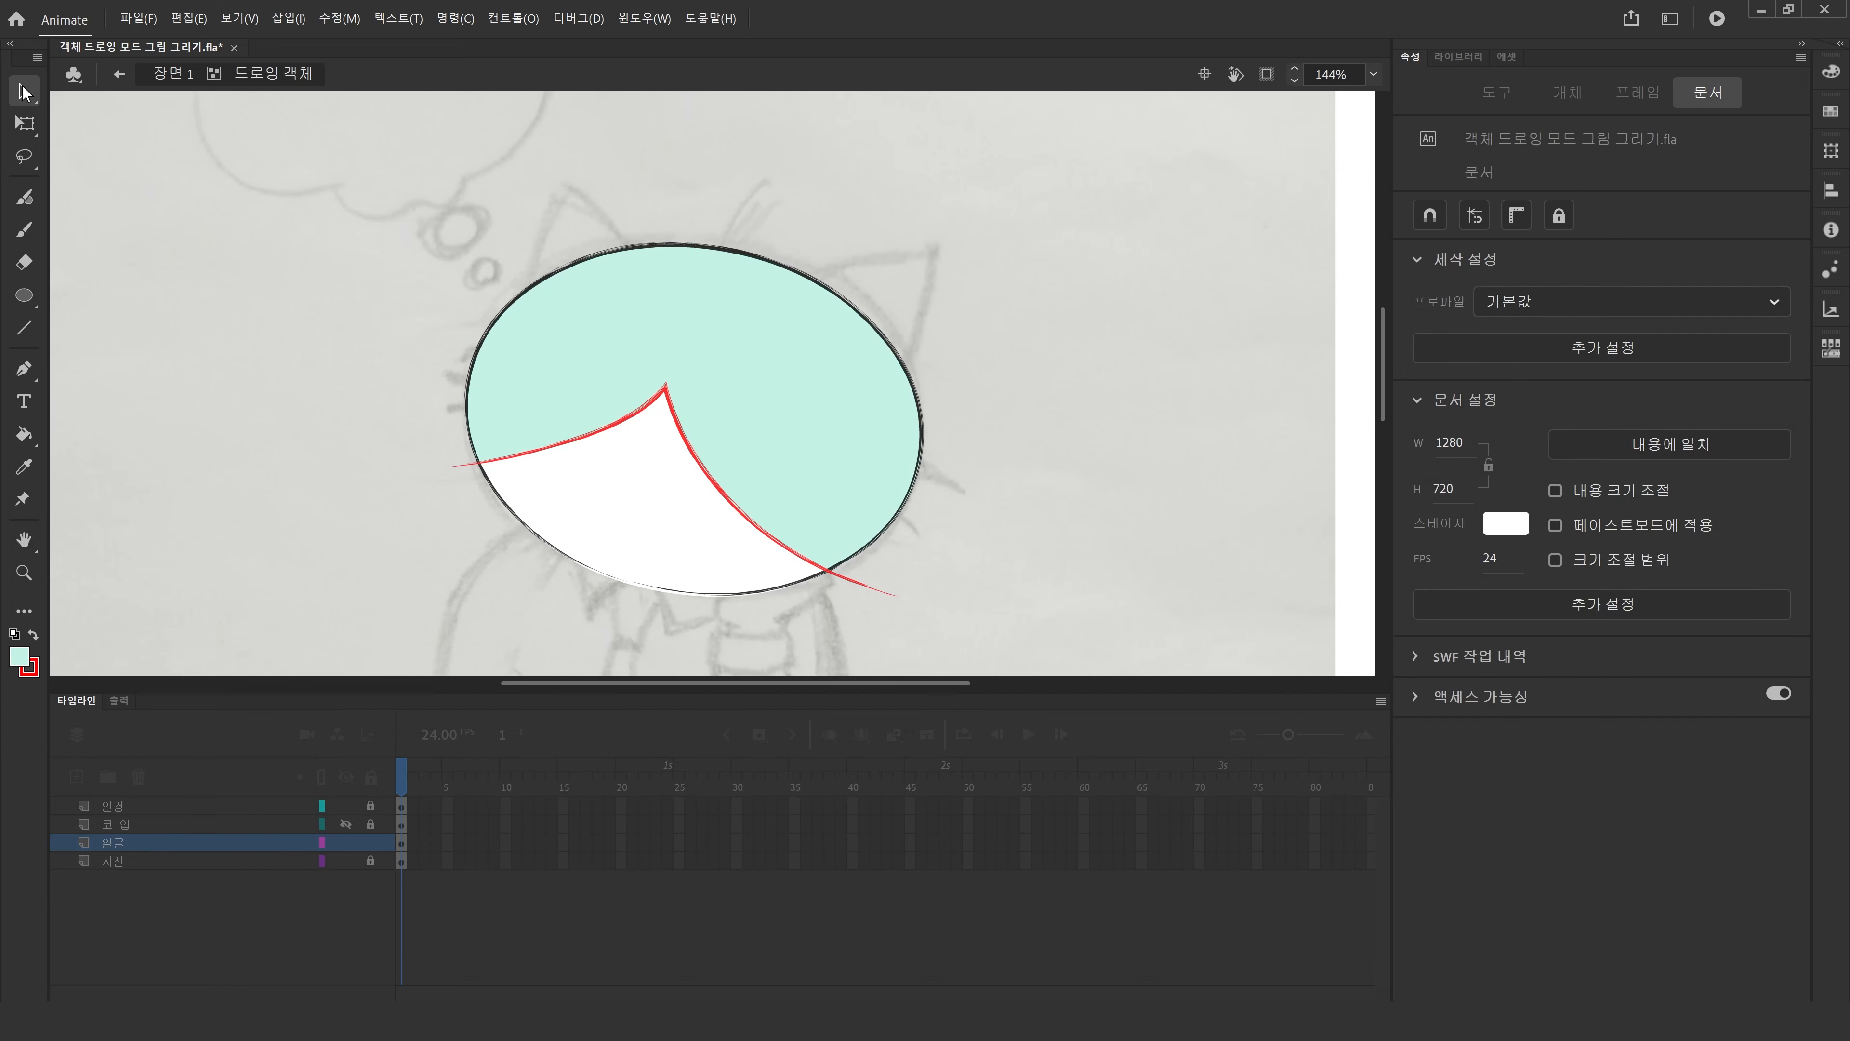
double_click(871, 591)
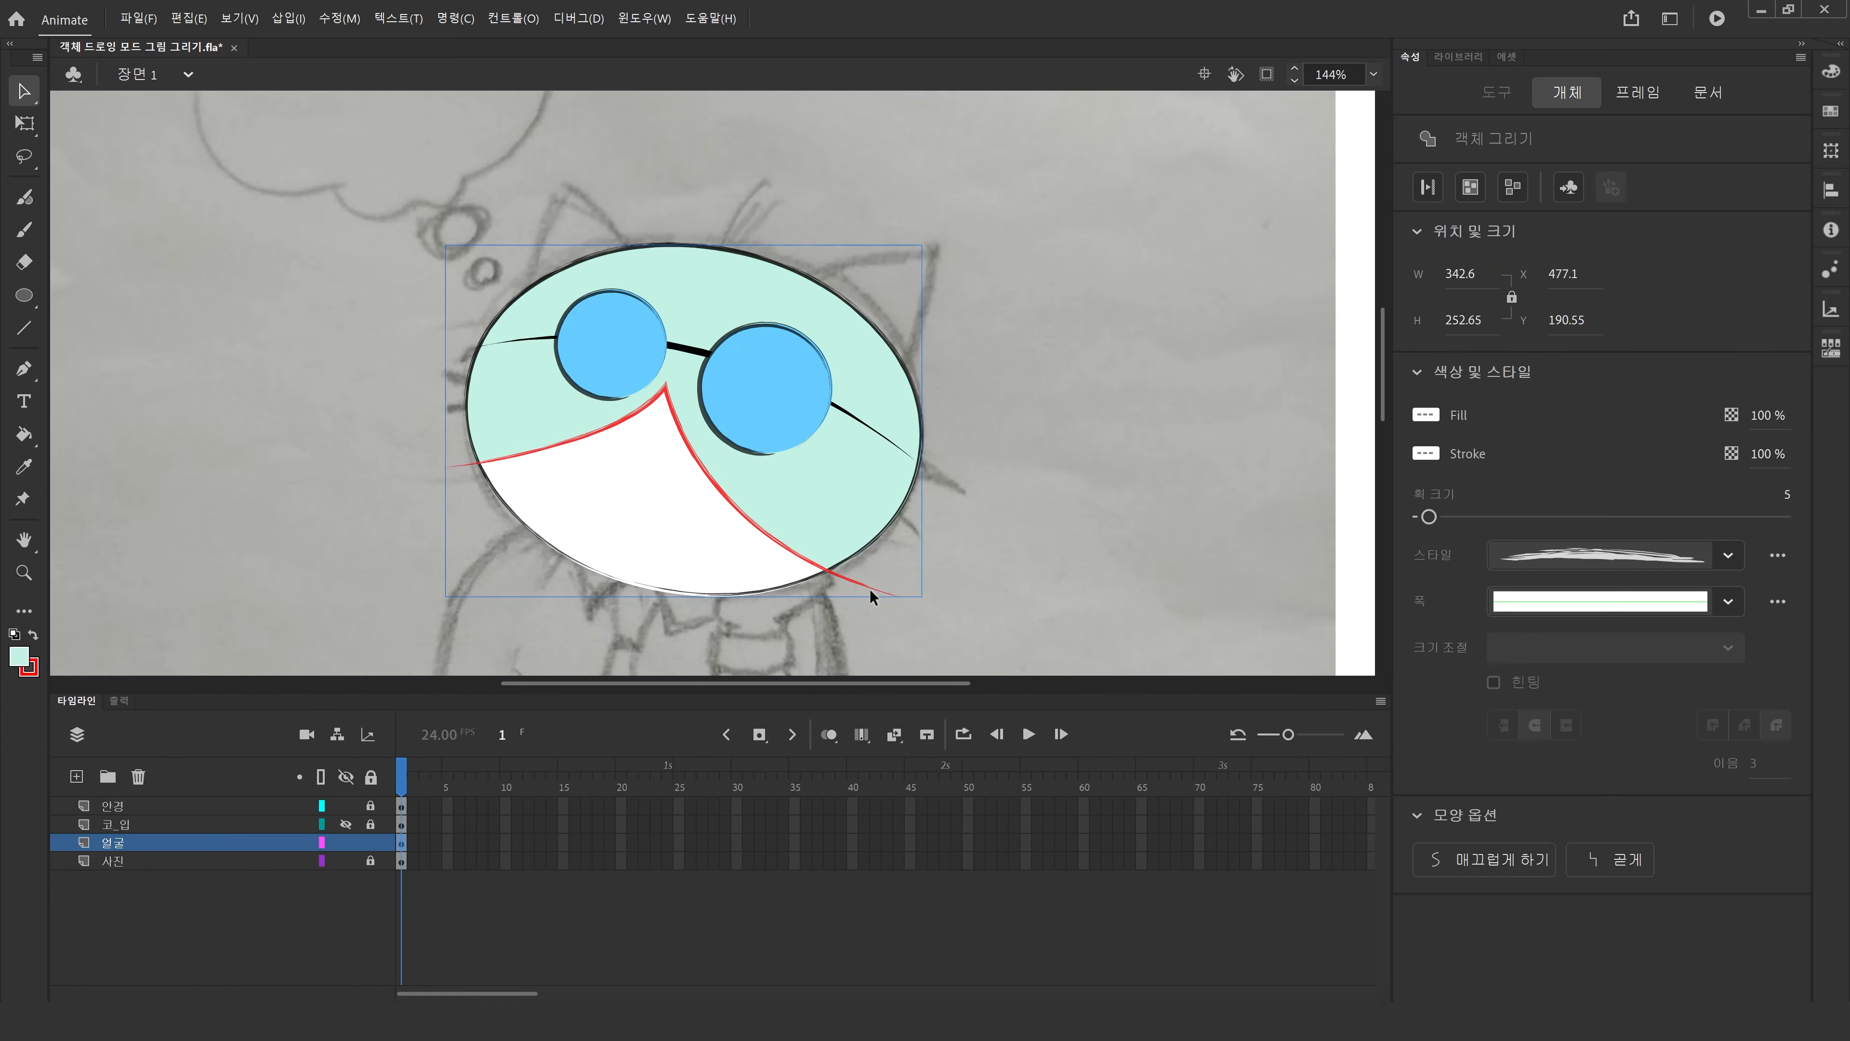
double_click(870, 587)
left_click(865, 589)
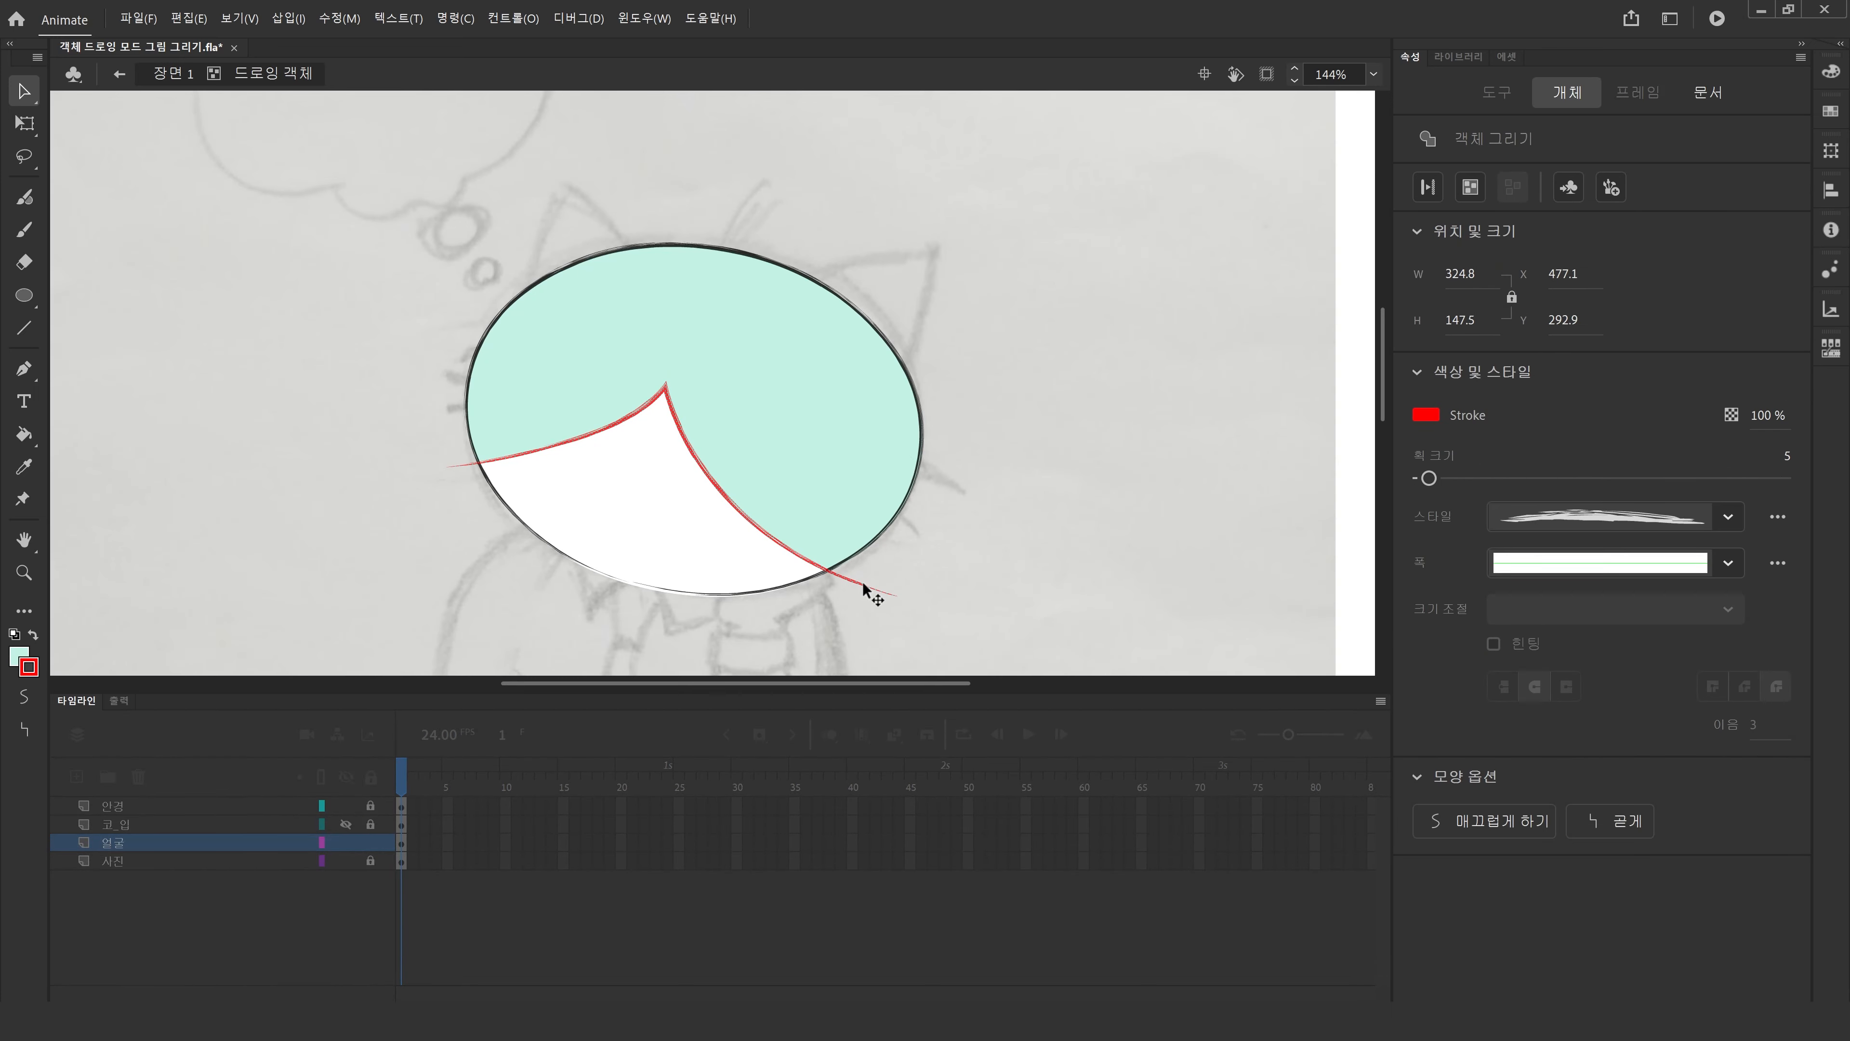
key("Delete")
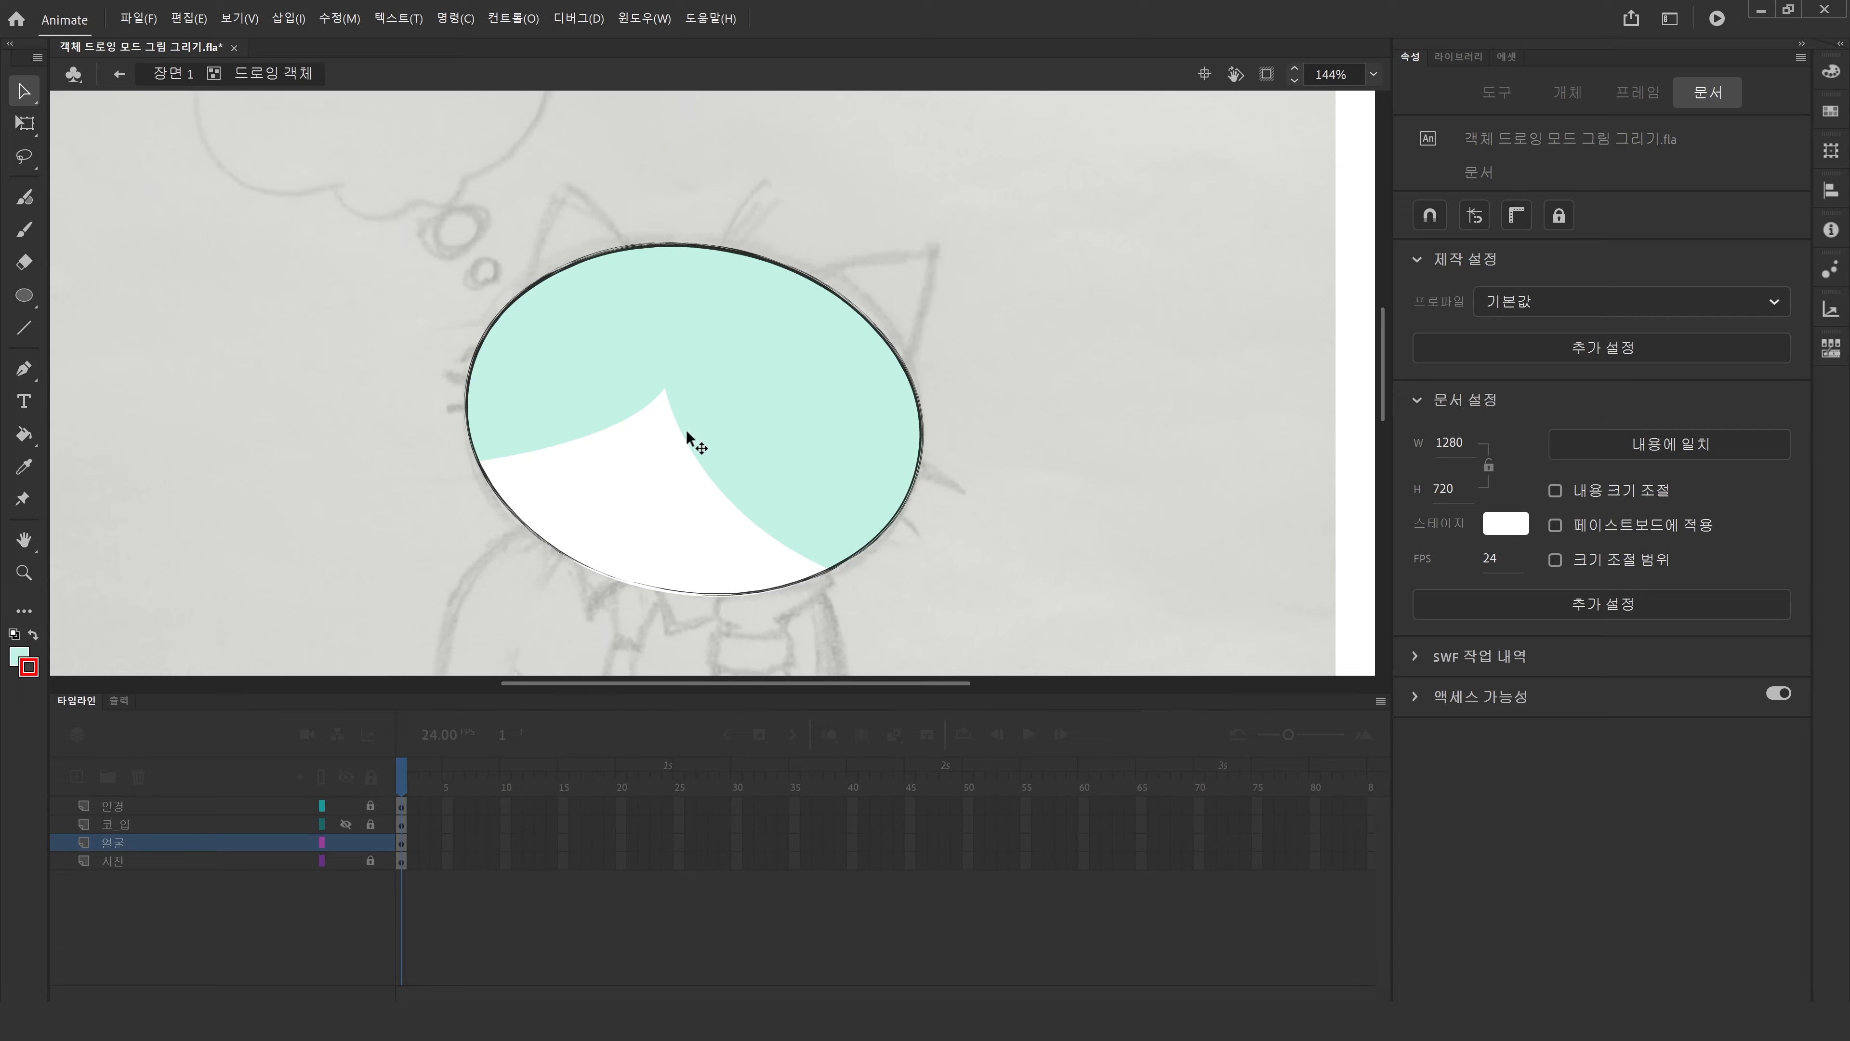
Return to the main scene, show the 코_입 layer and hide the 얼굴 layer.
left_click(168, 80)
left_click(313, 335)
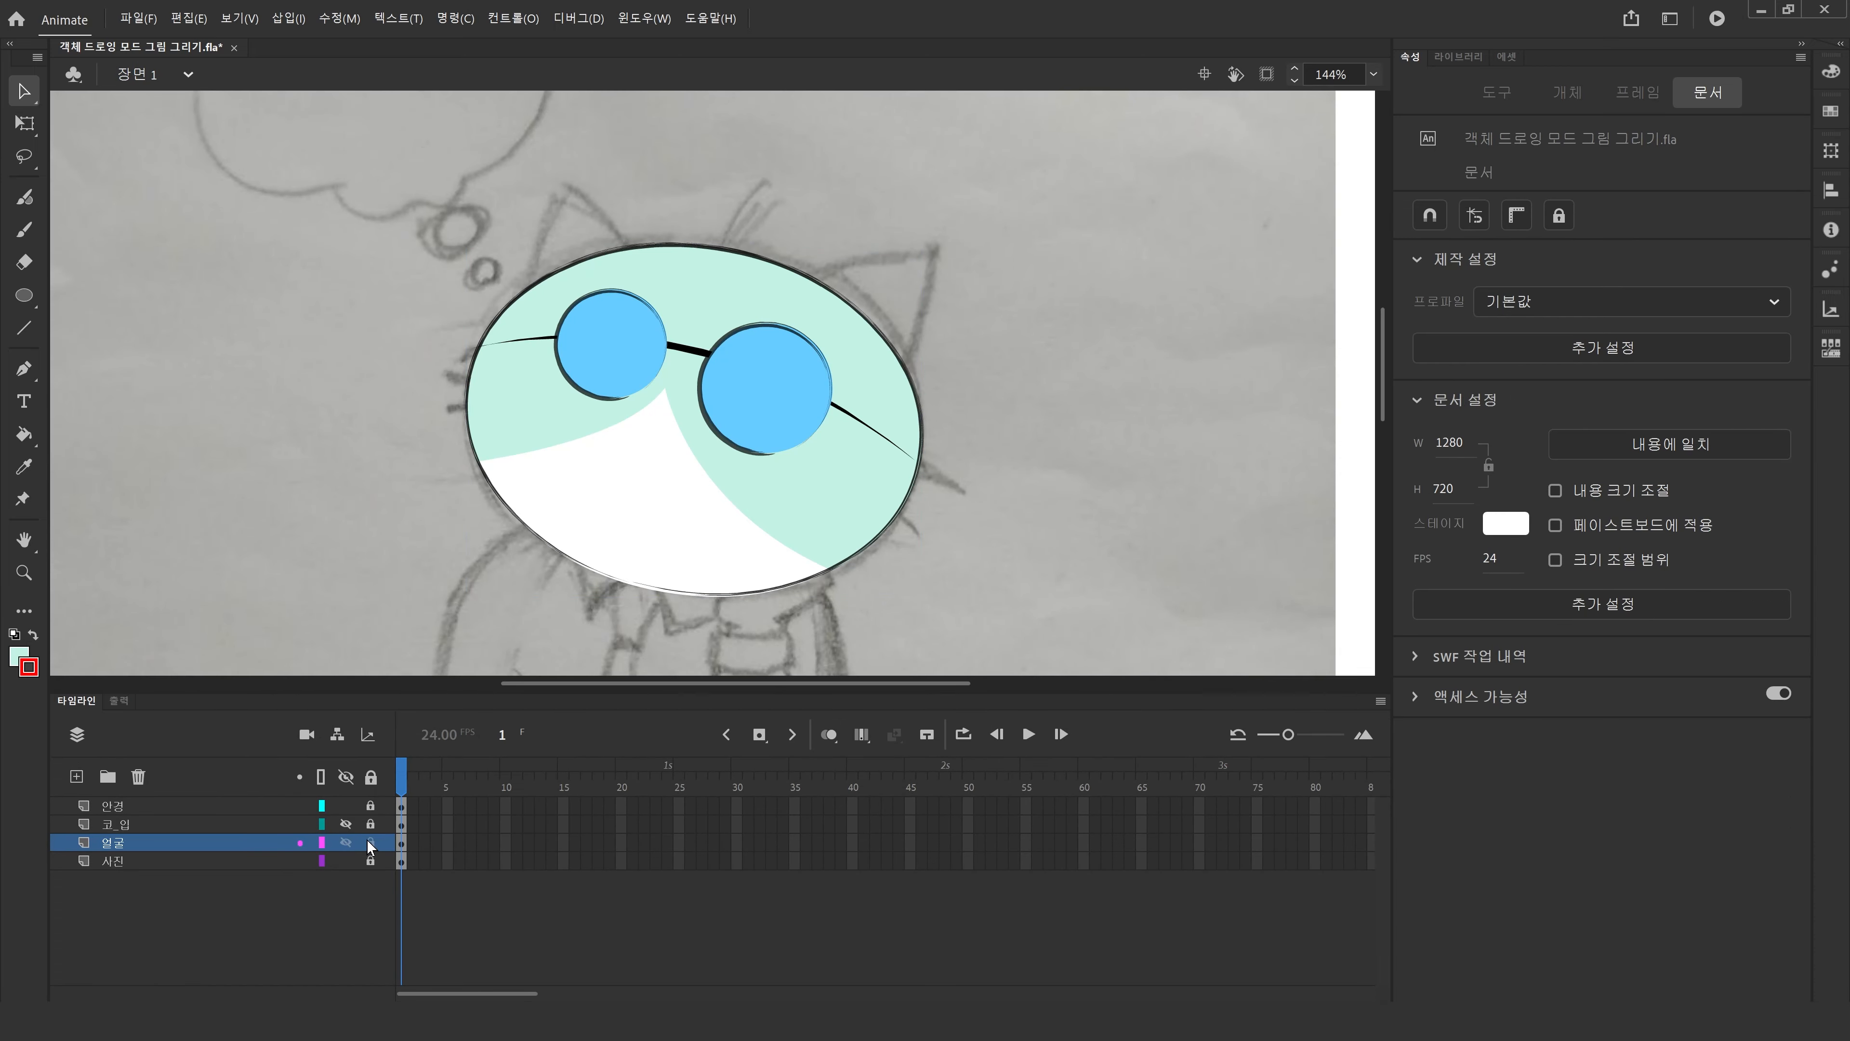
left_click(346, 823)
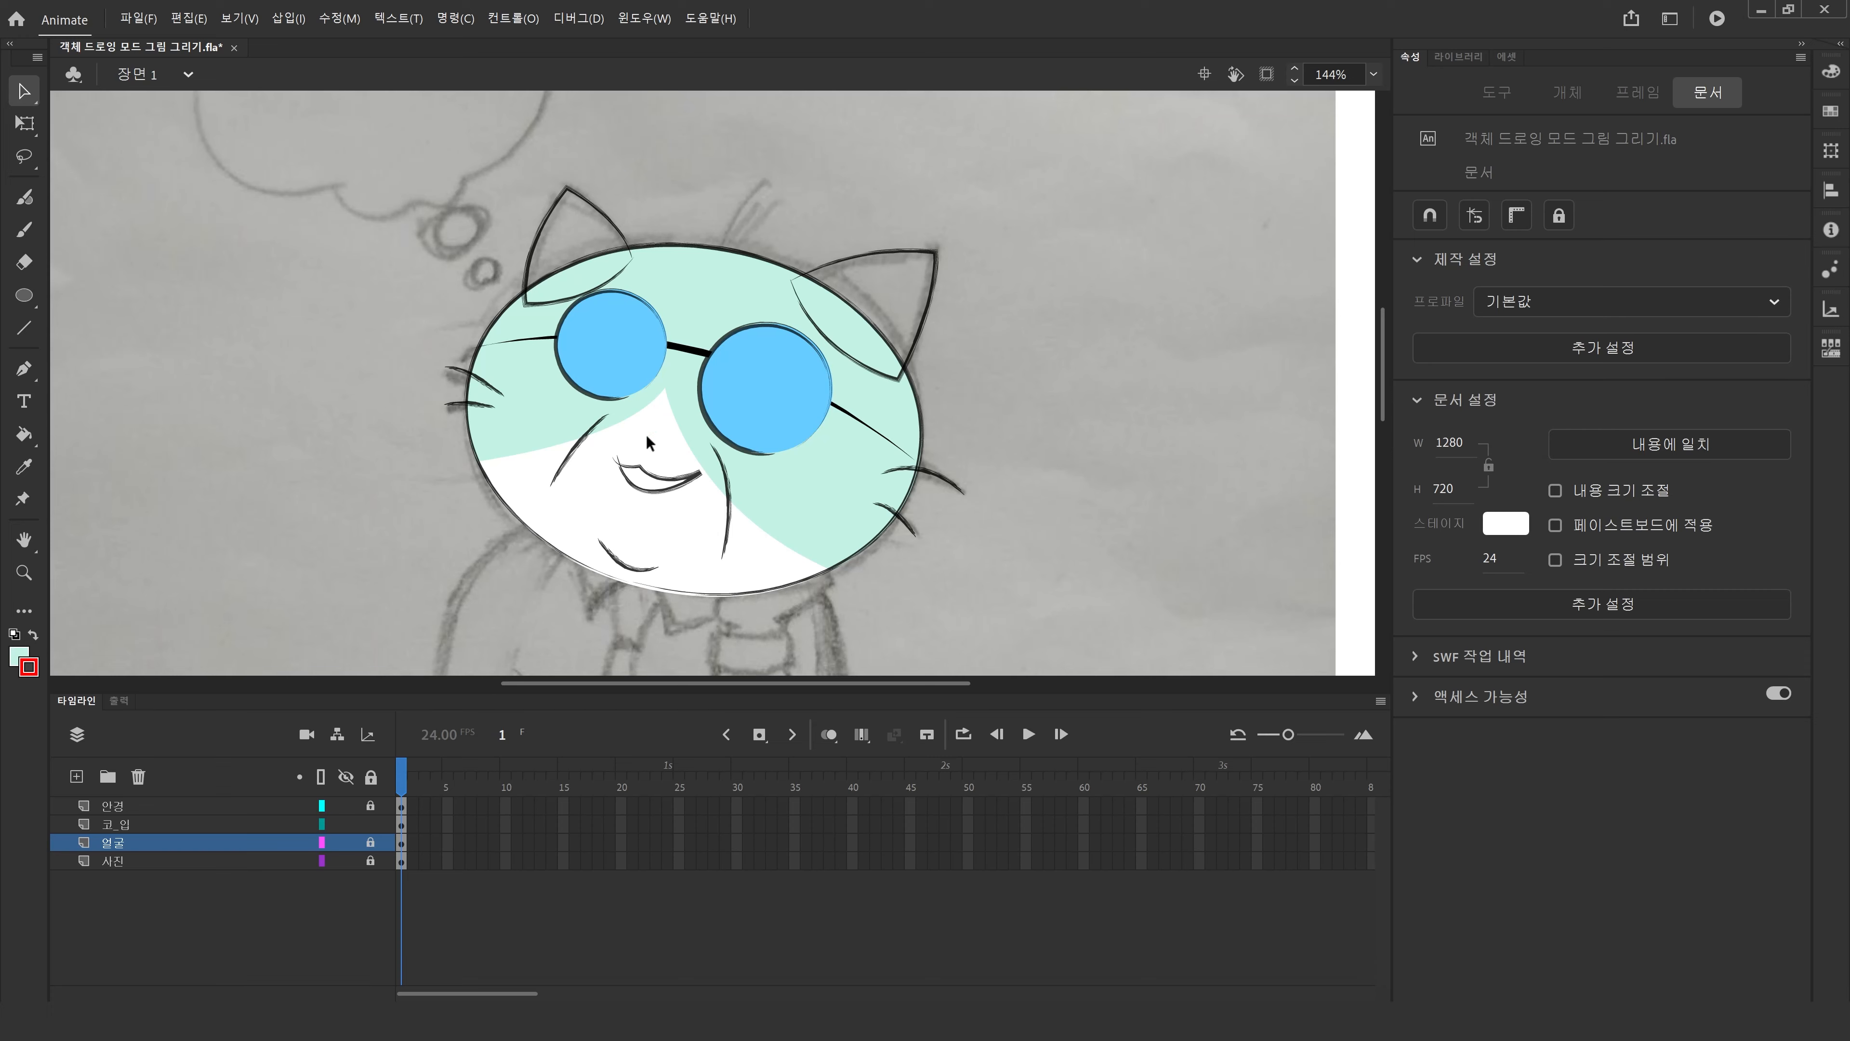
left_click(346, 842)
Draw a small nose ellipse about 8 by 13 px between the glasses on the 코_입 layer.
left_click(24, 296)
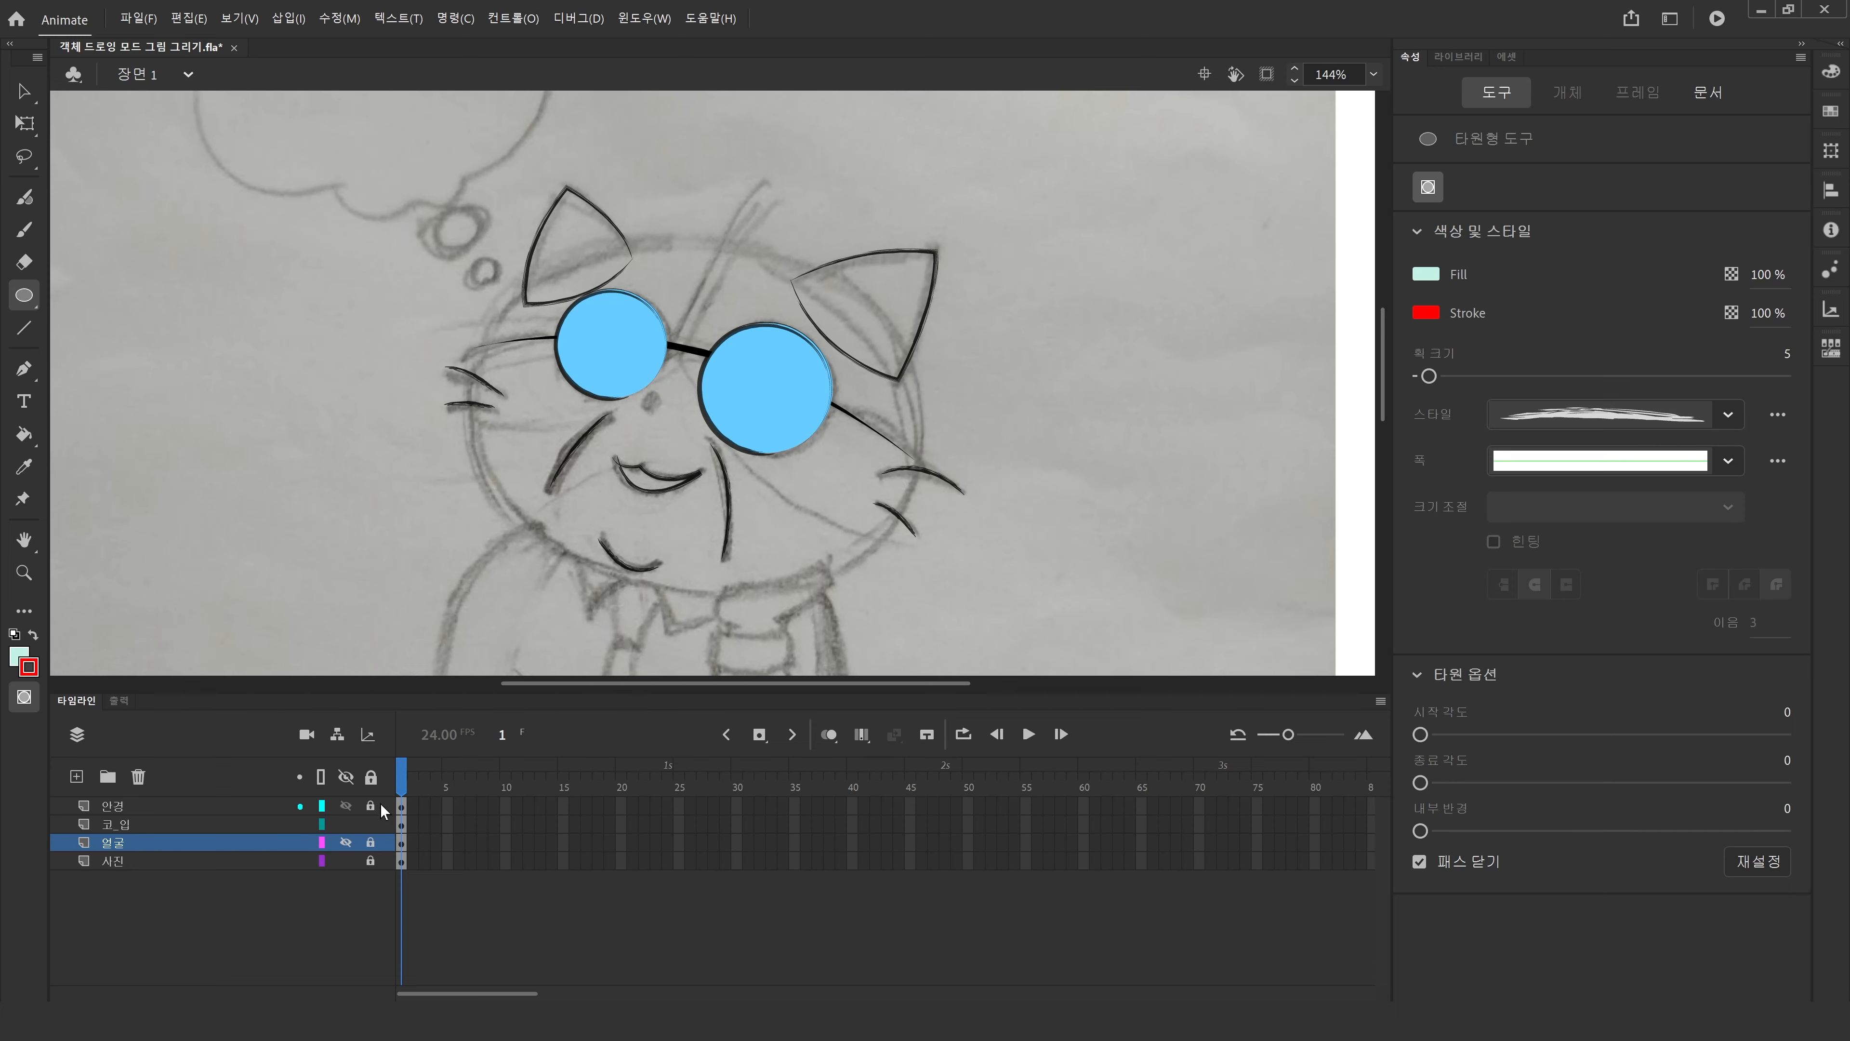
left_click(400, 825)
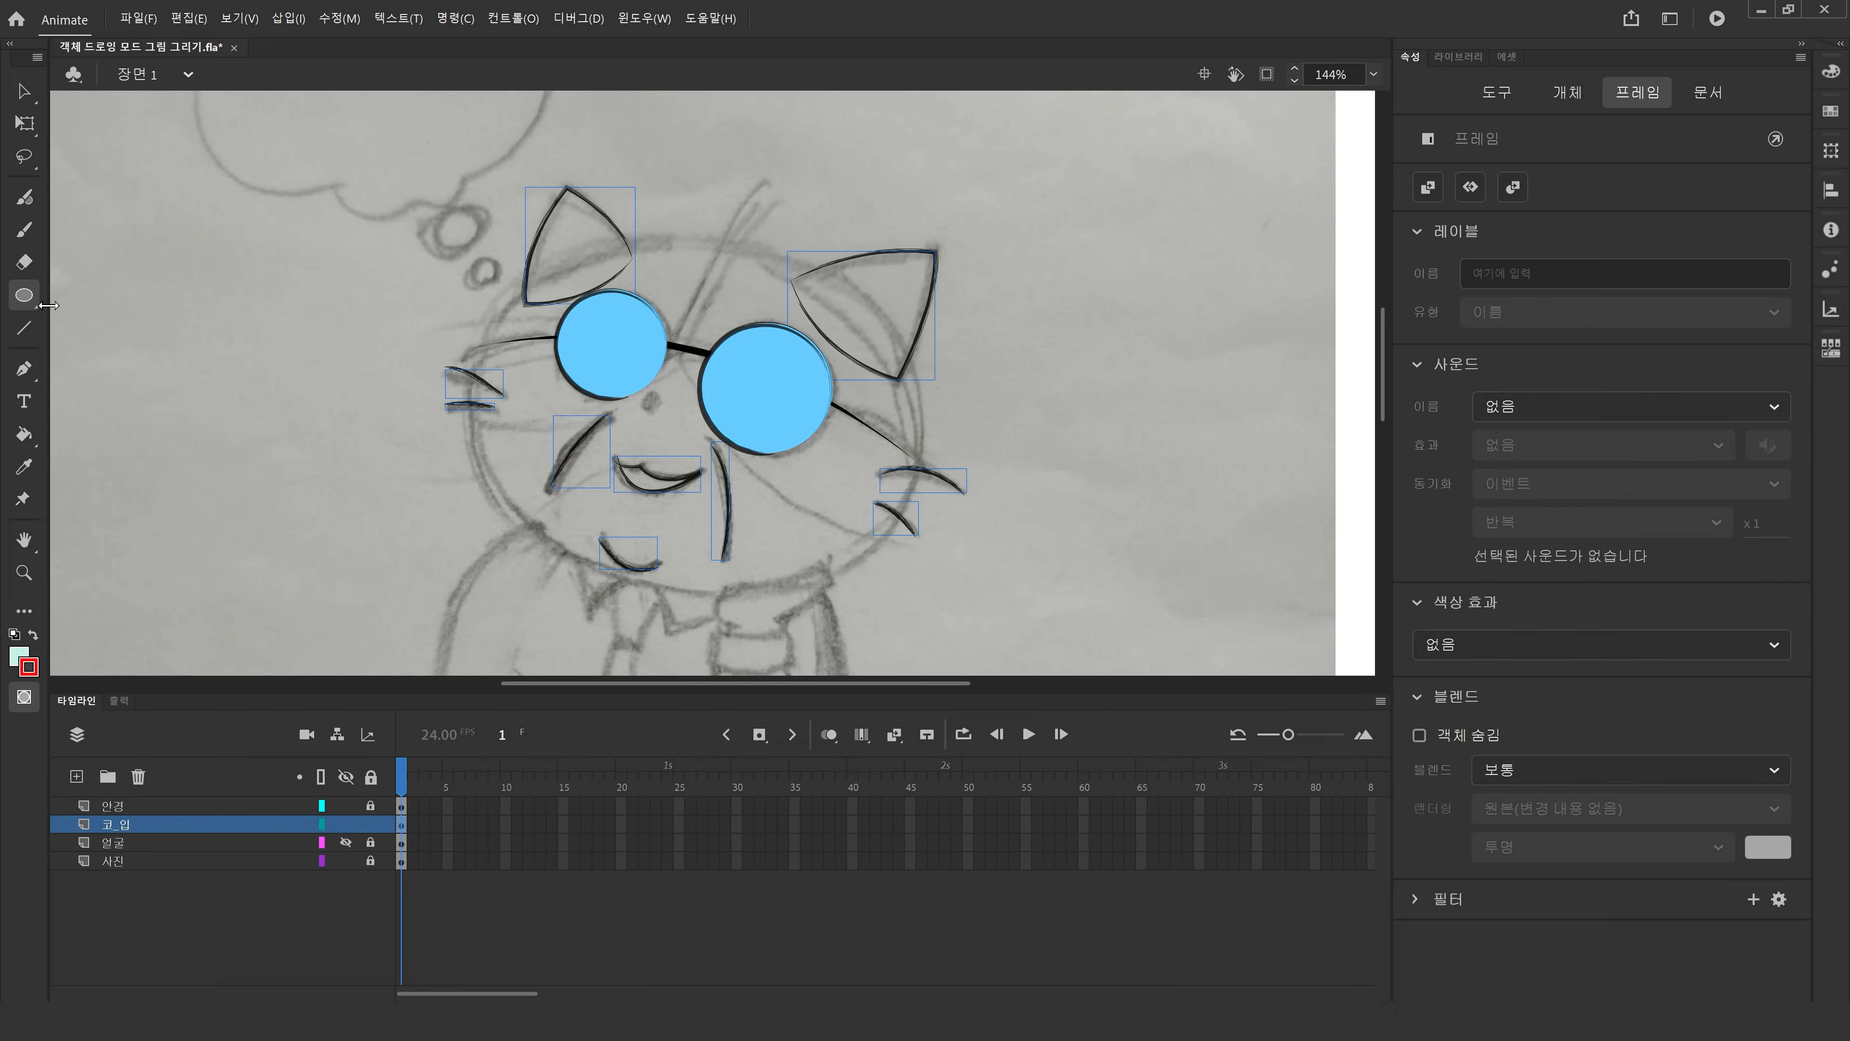
left_click_drag(643, 395, 654, 411)
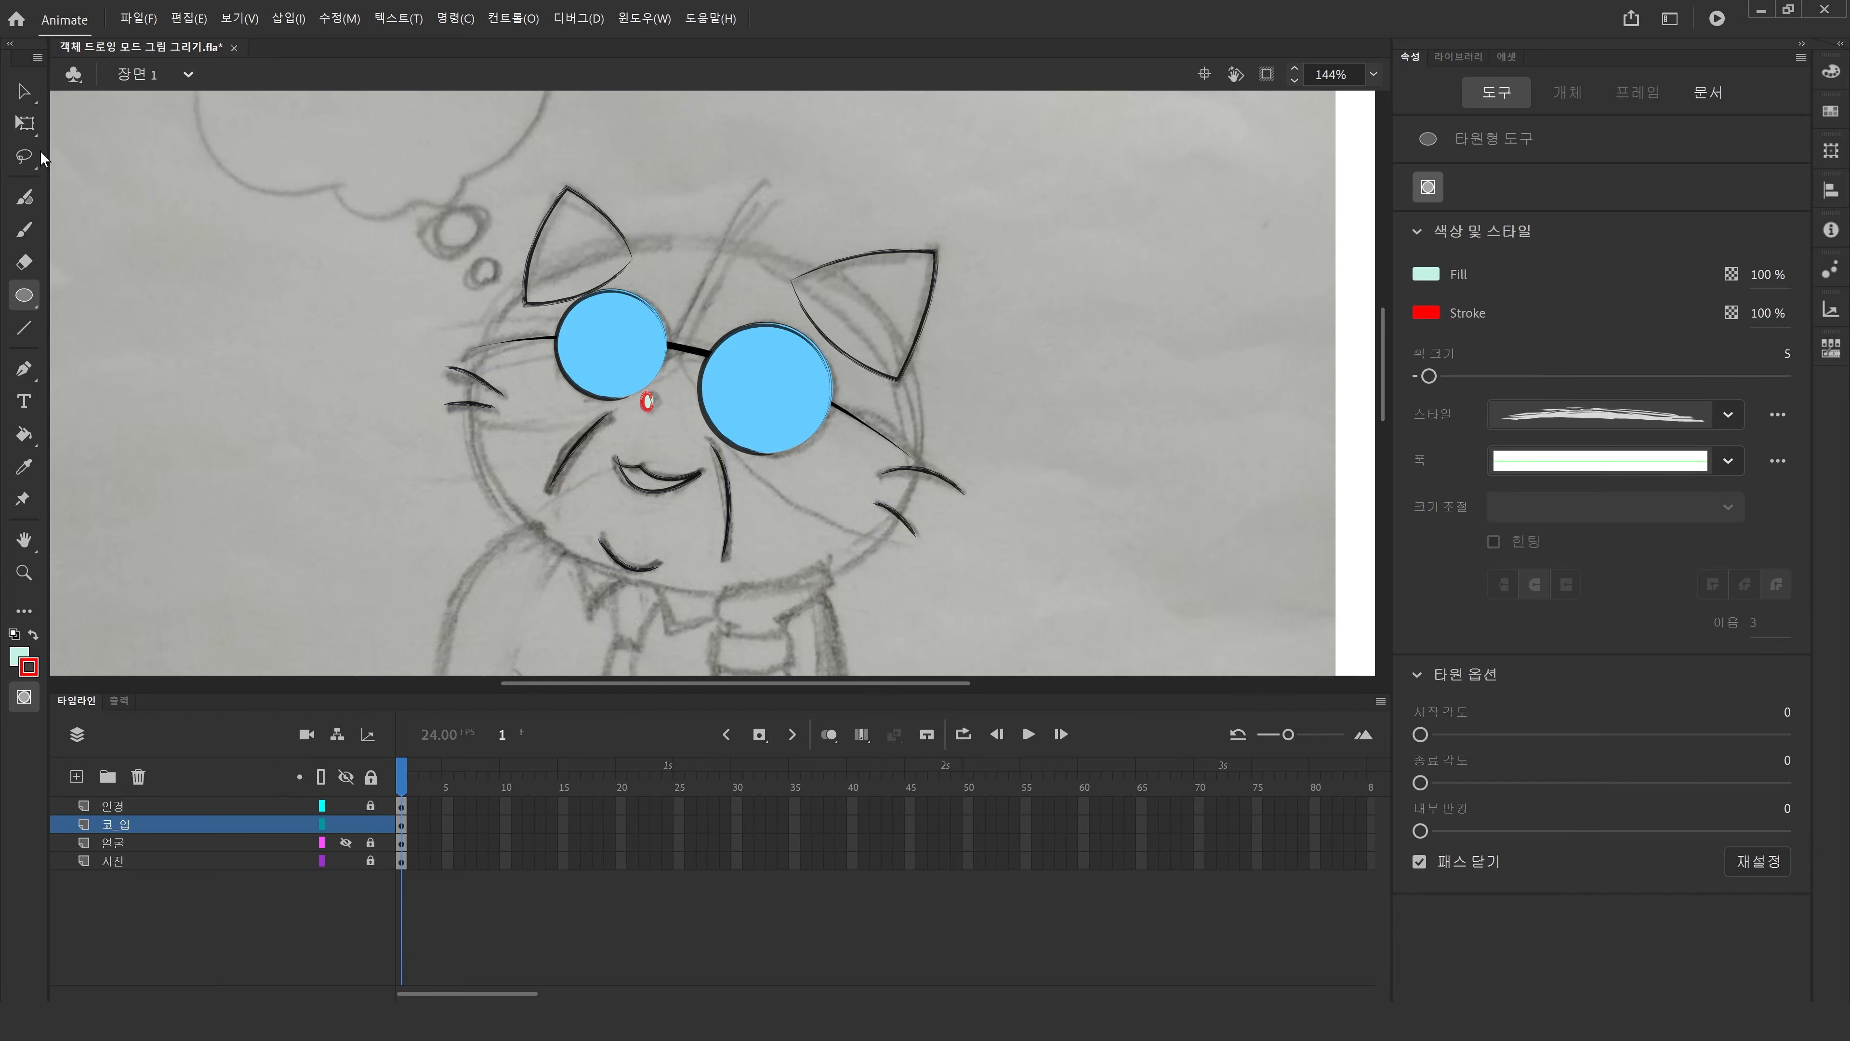
Rotate the nose ellipse slightly with the Free Transform tool.
key("v")
left_click(646, 407)
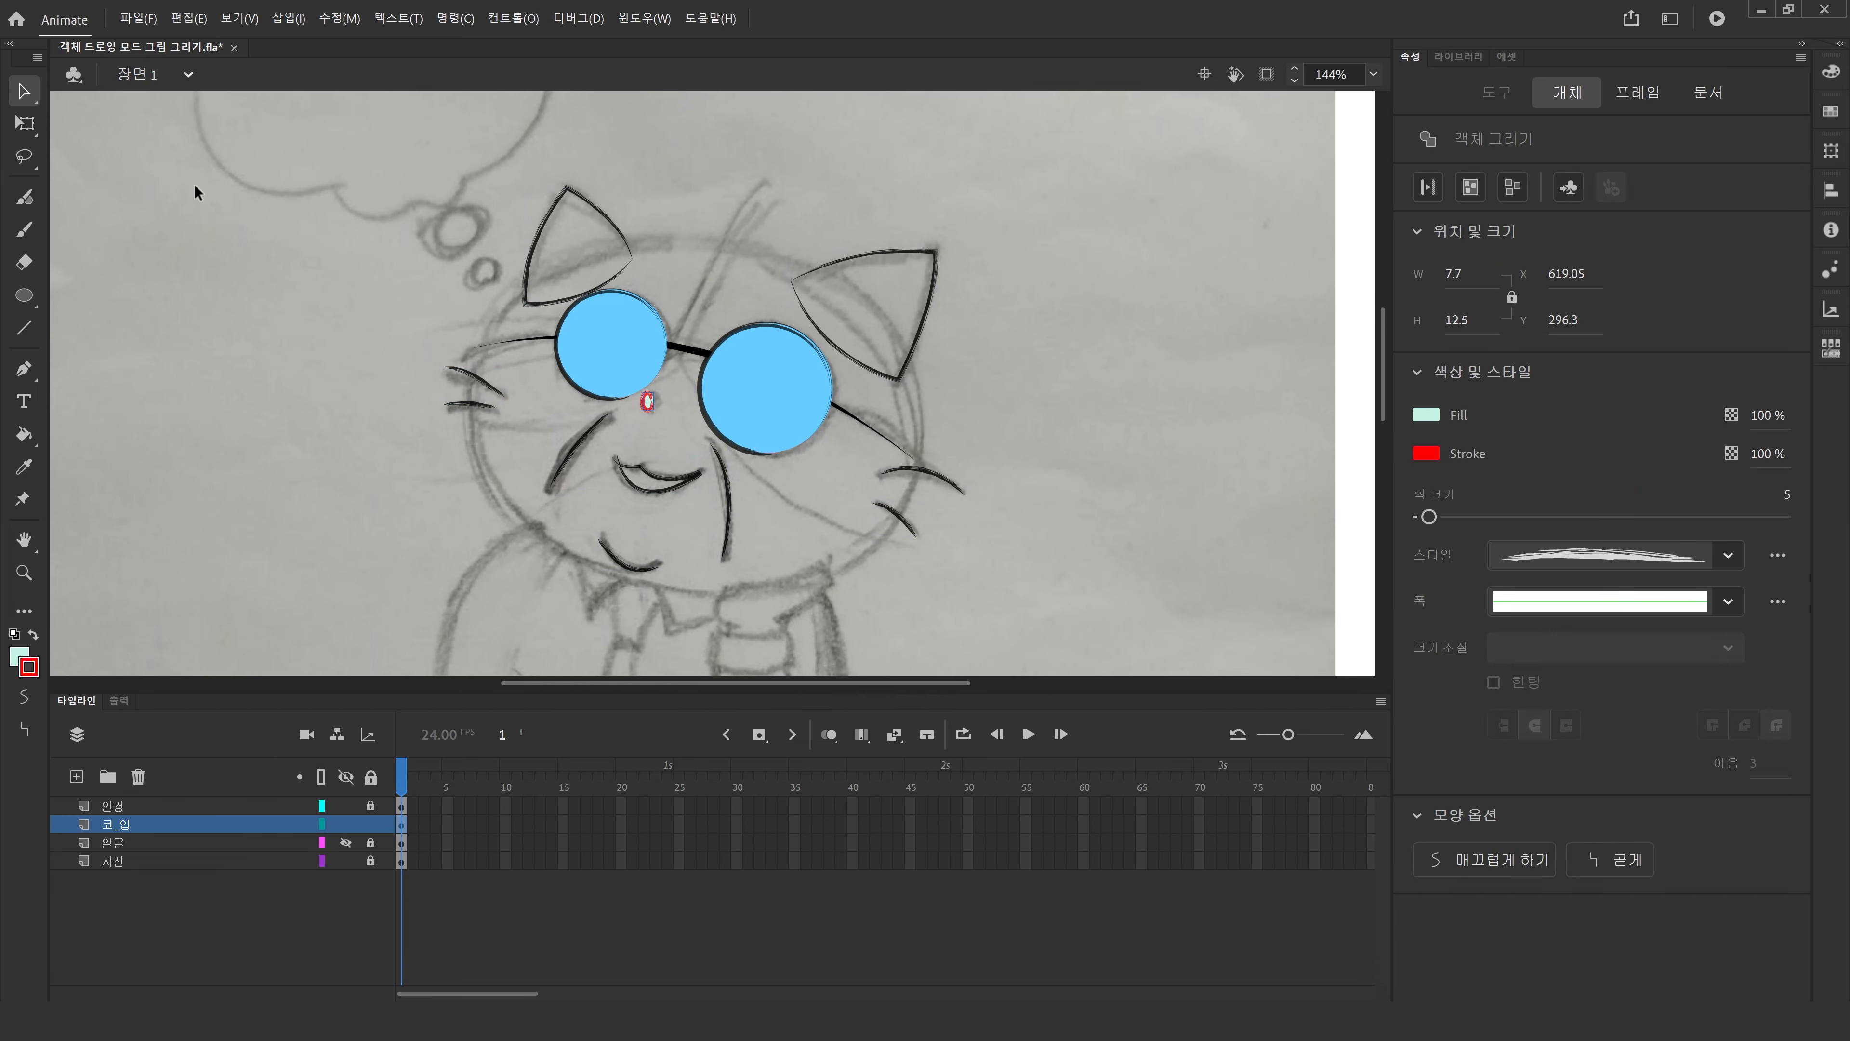
left_click(24, 123)
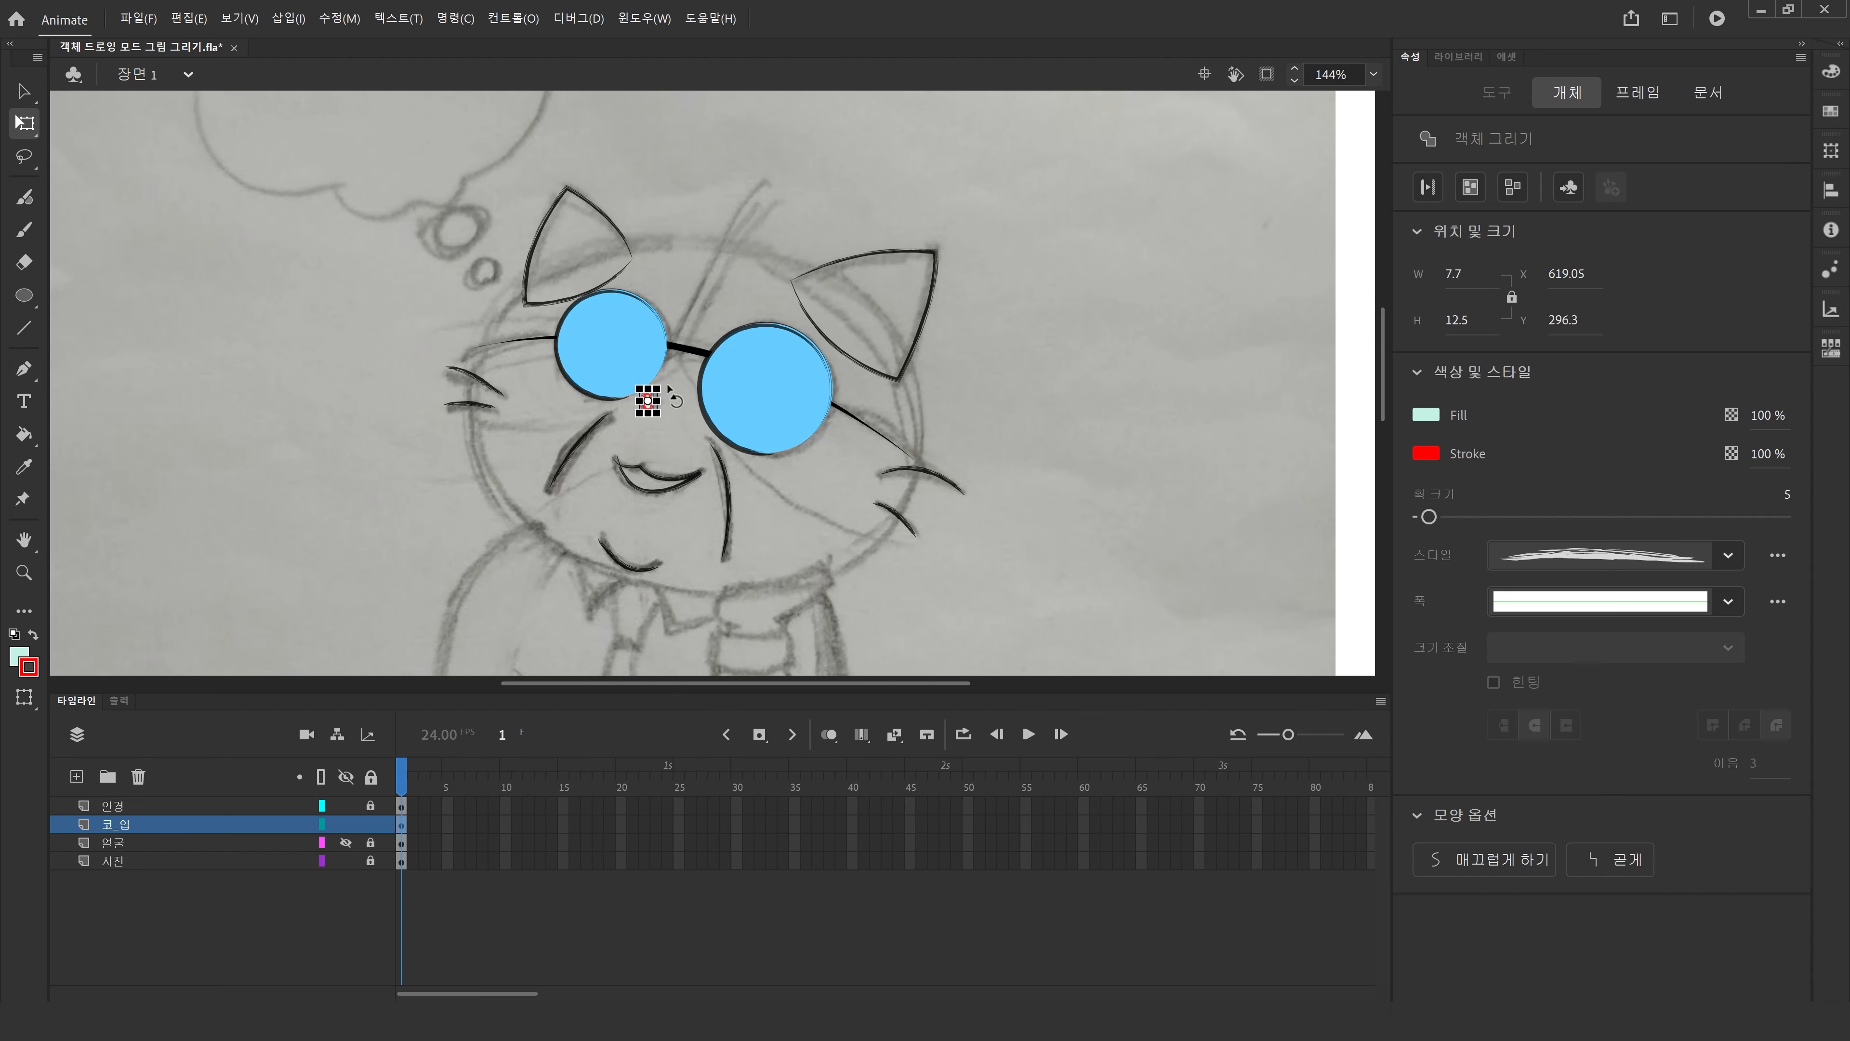
left_click_drag(670, 387, 662, 377)
left_click(1075, 479)
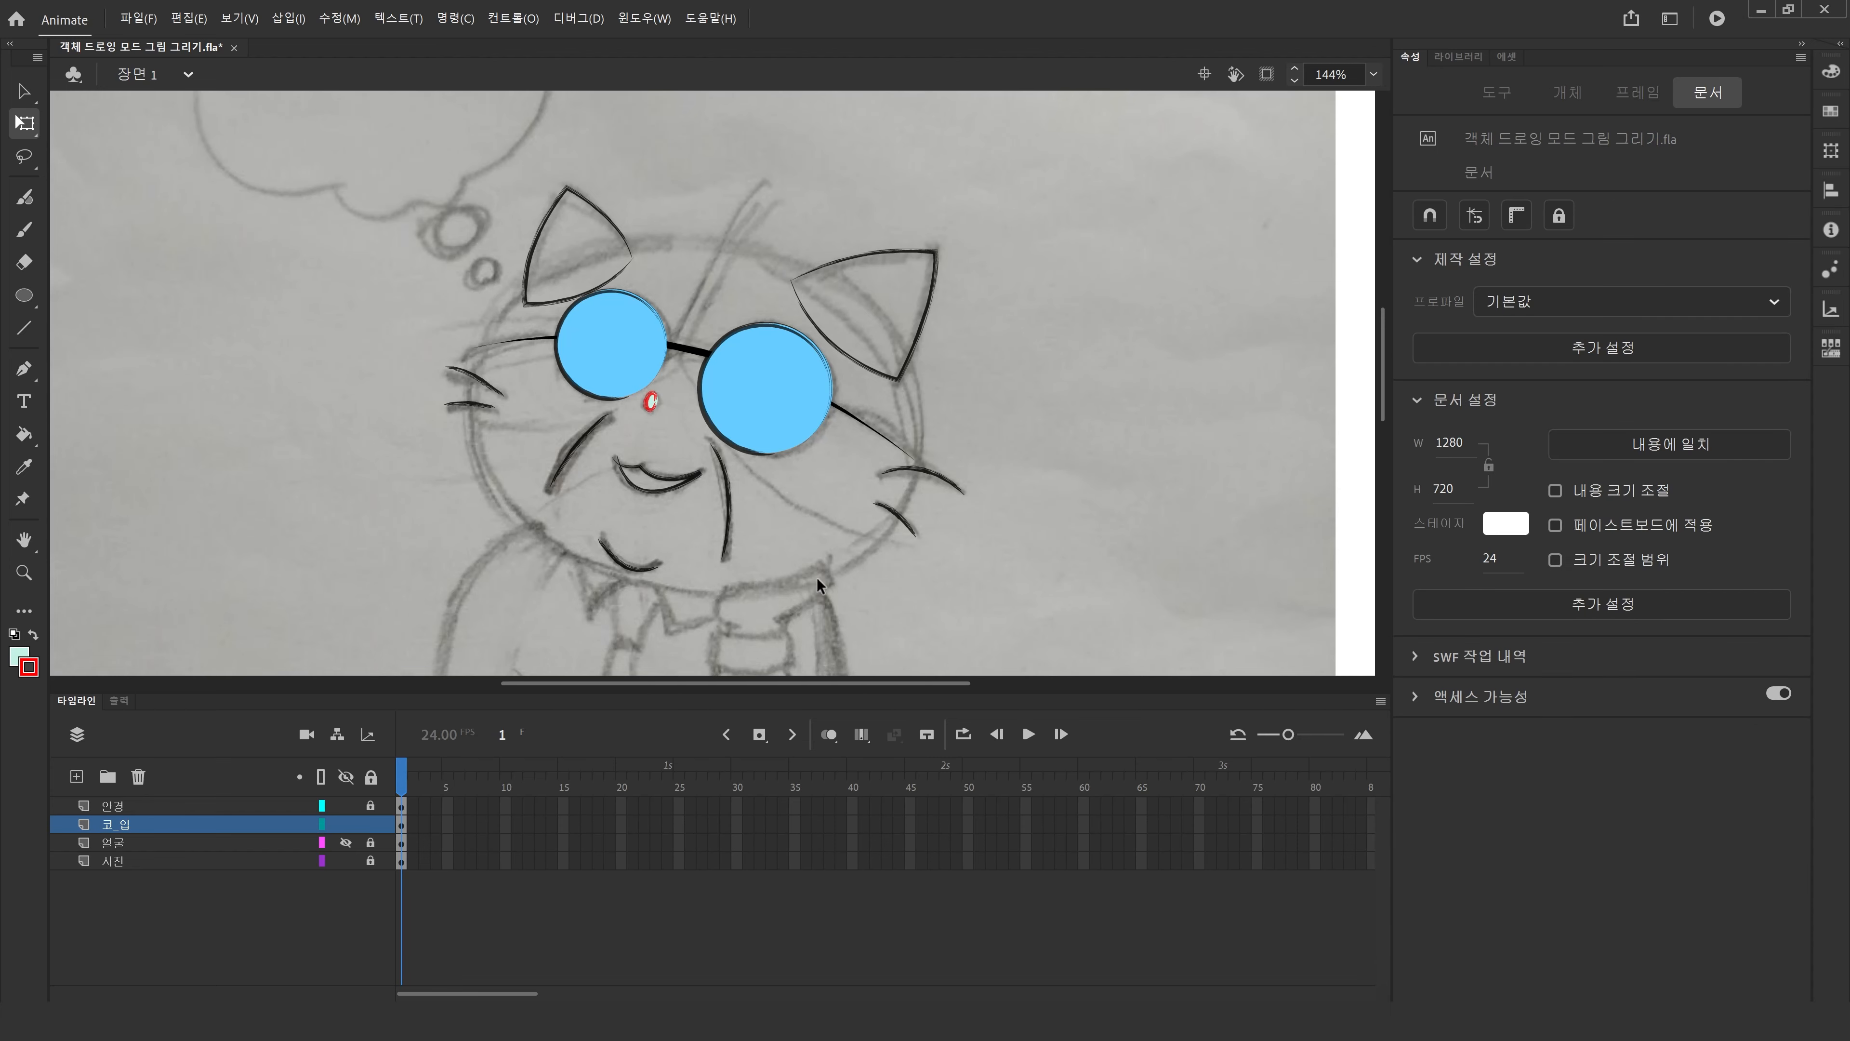
Show the 얼굴 layer again and select the mouth curve on the 코_입 layer.
left_click(346, 843)
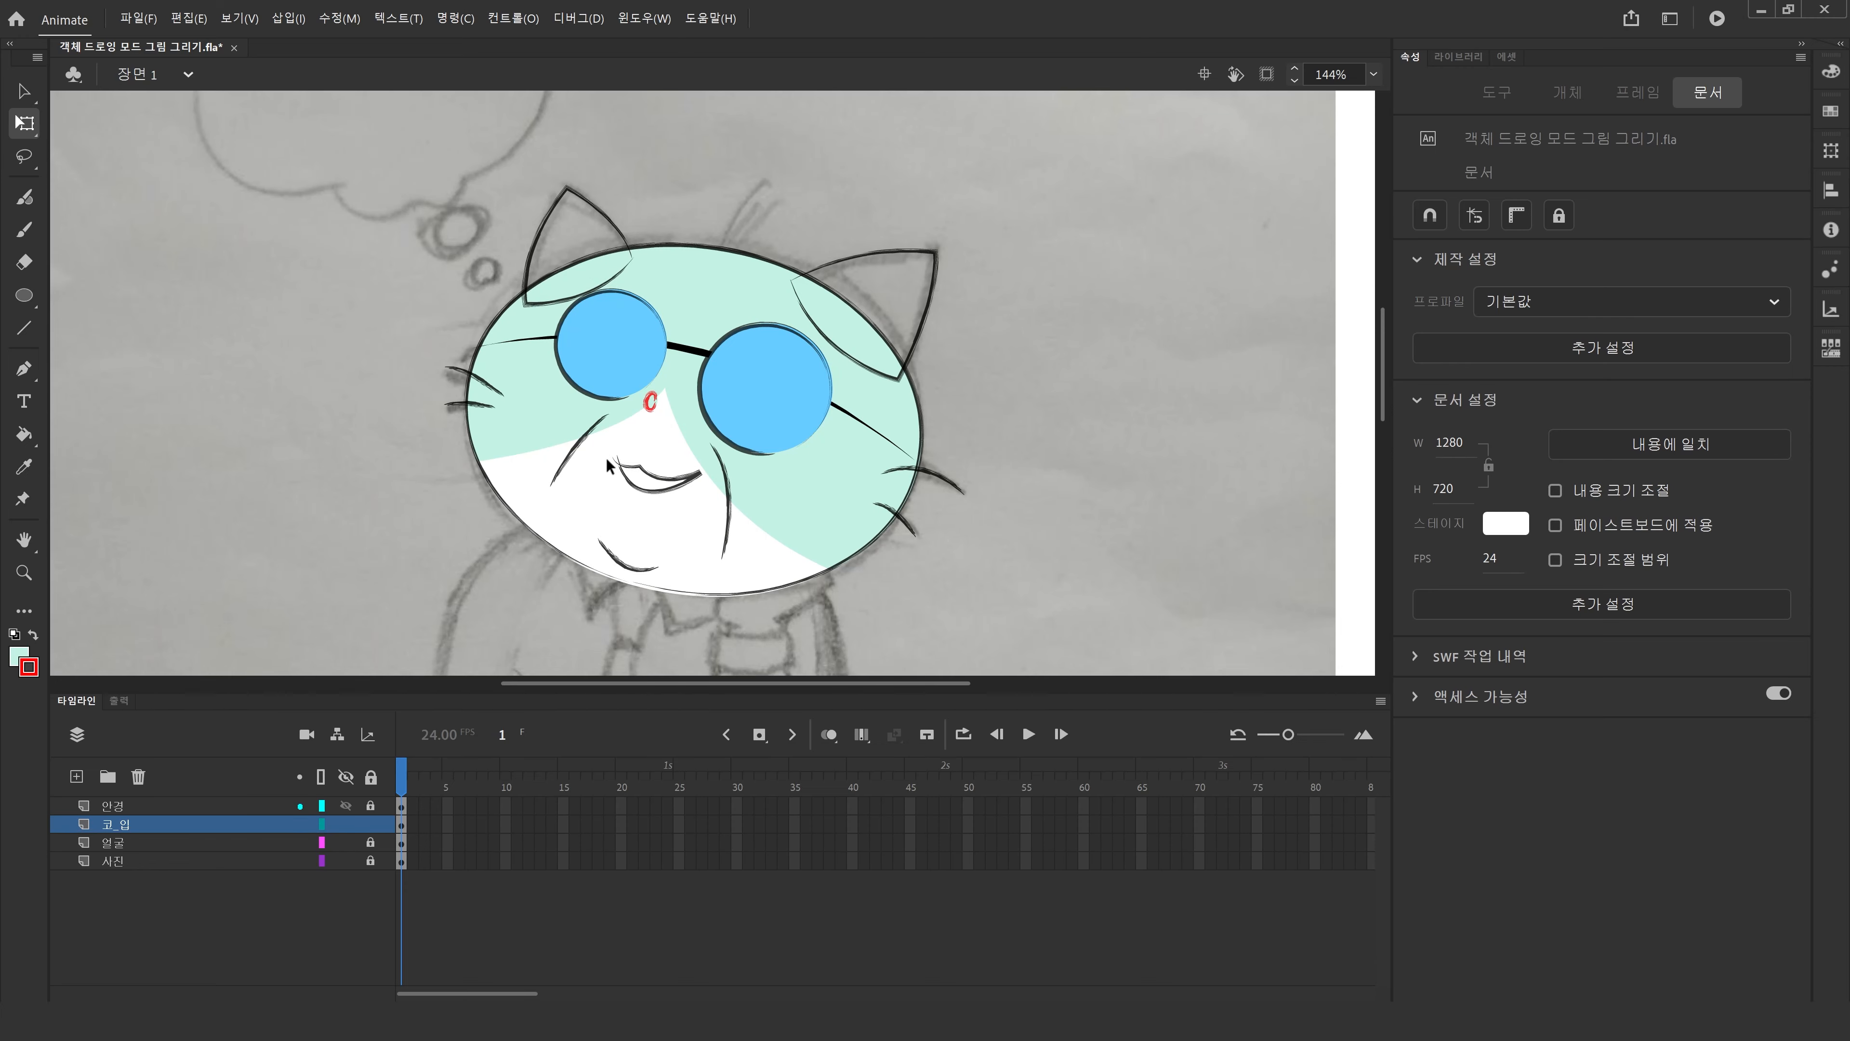
double_click(644, 485)
left_click(23, 91)
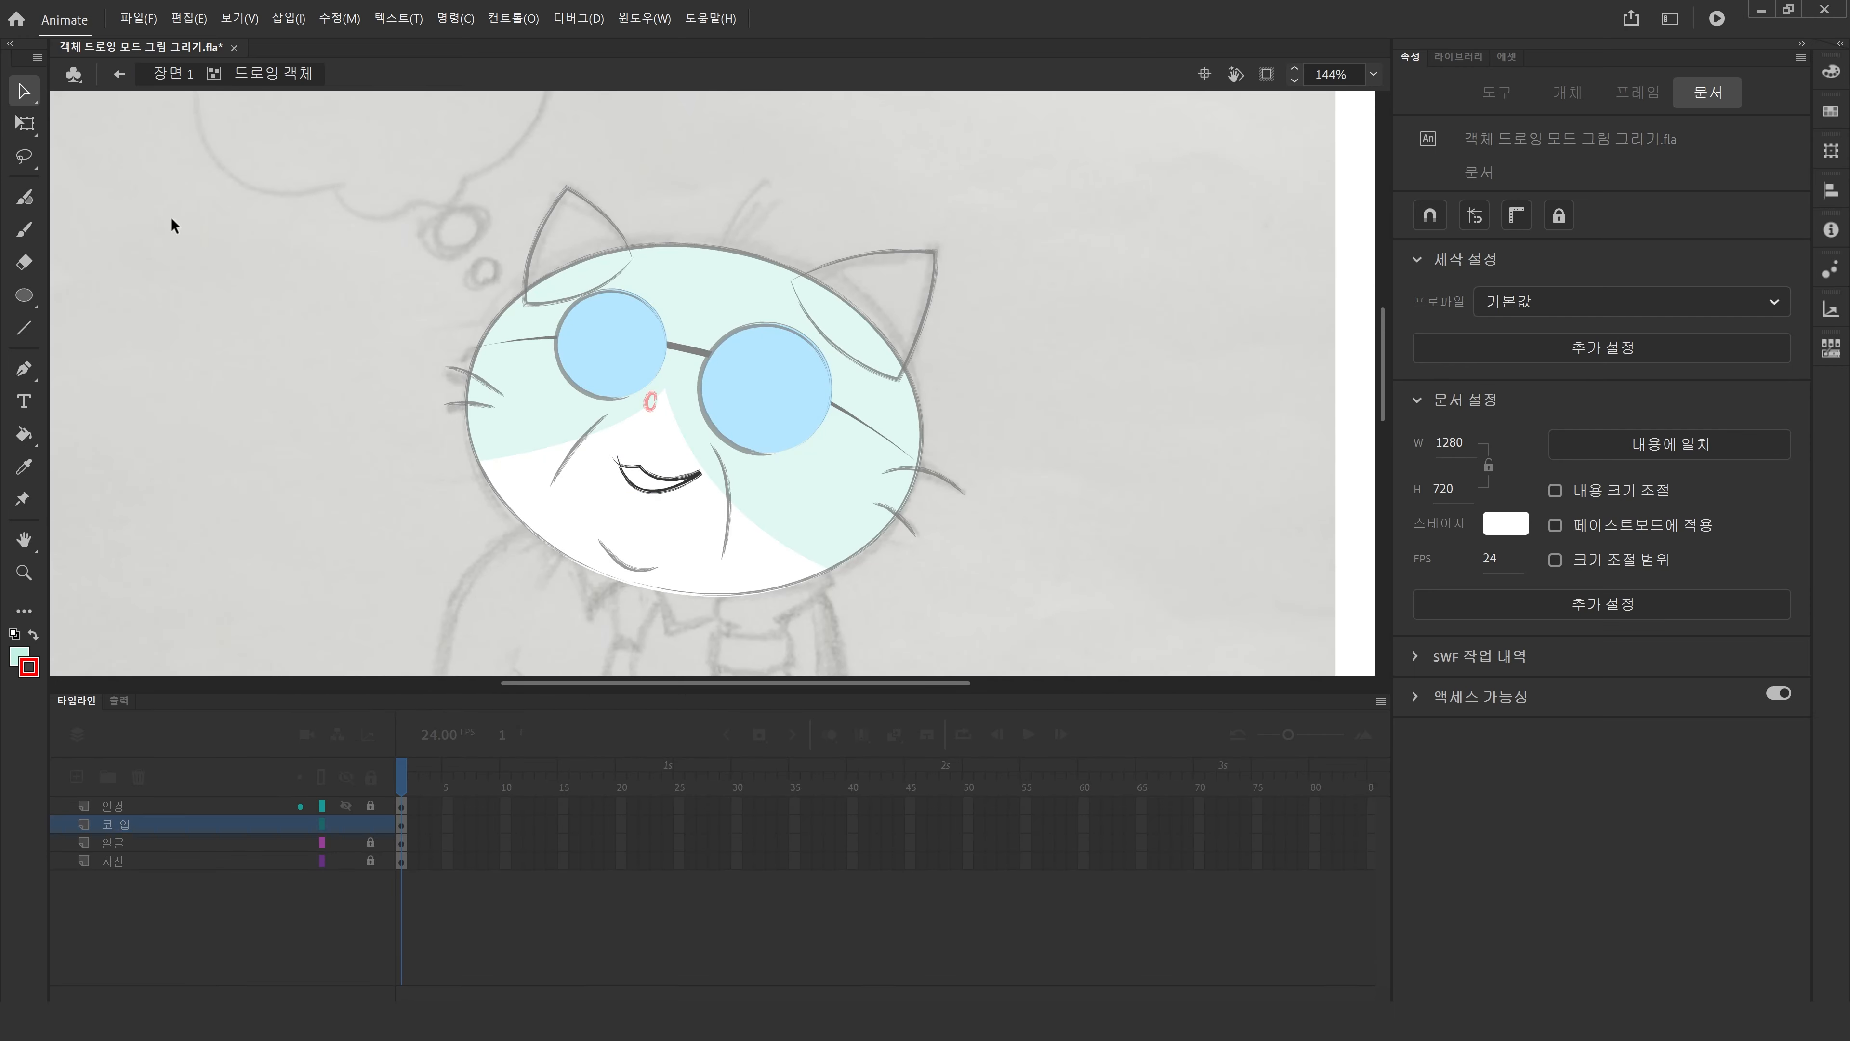
double_click(259, 347)
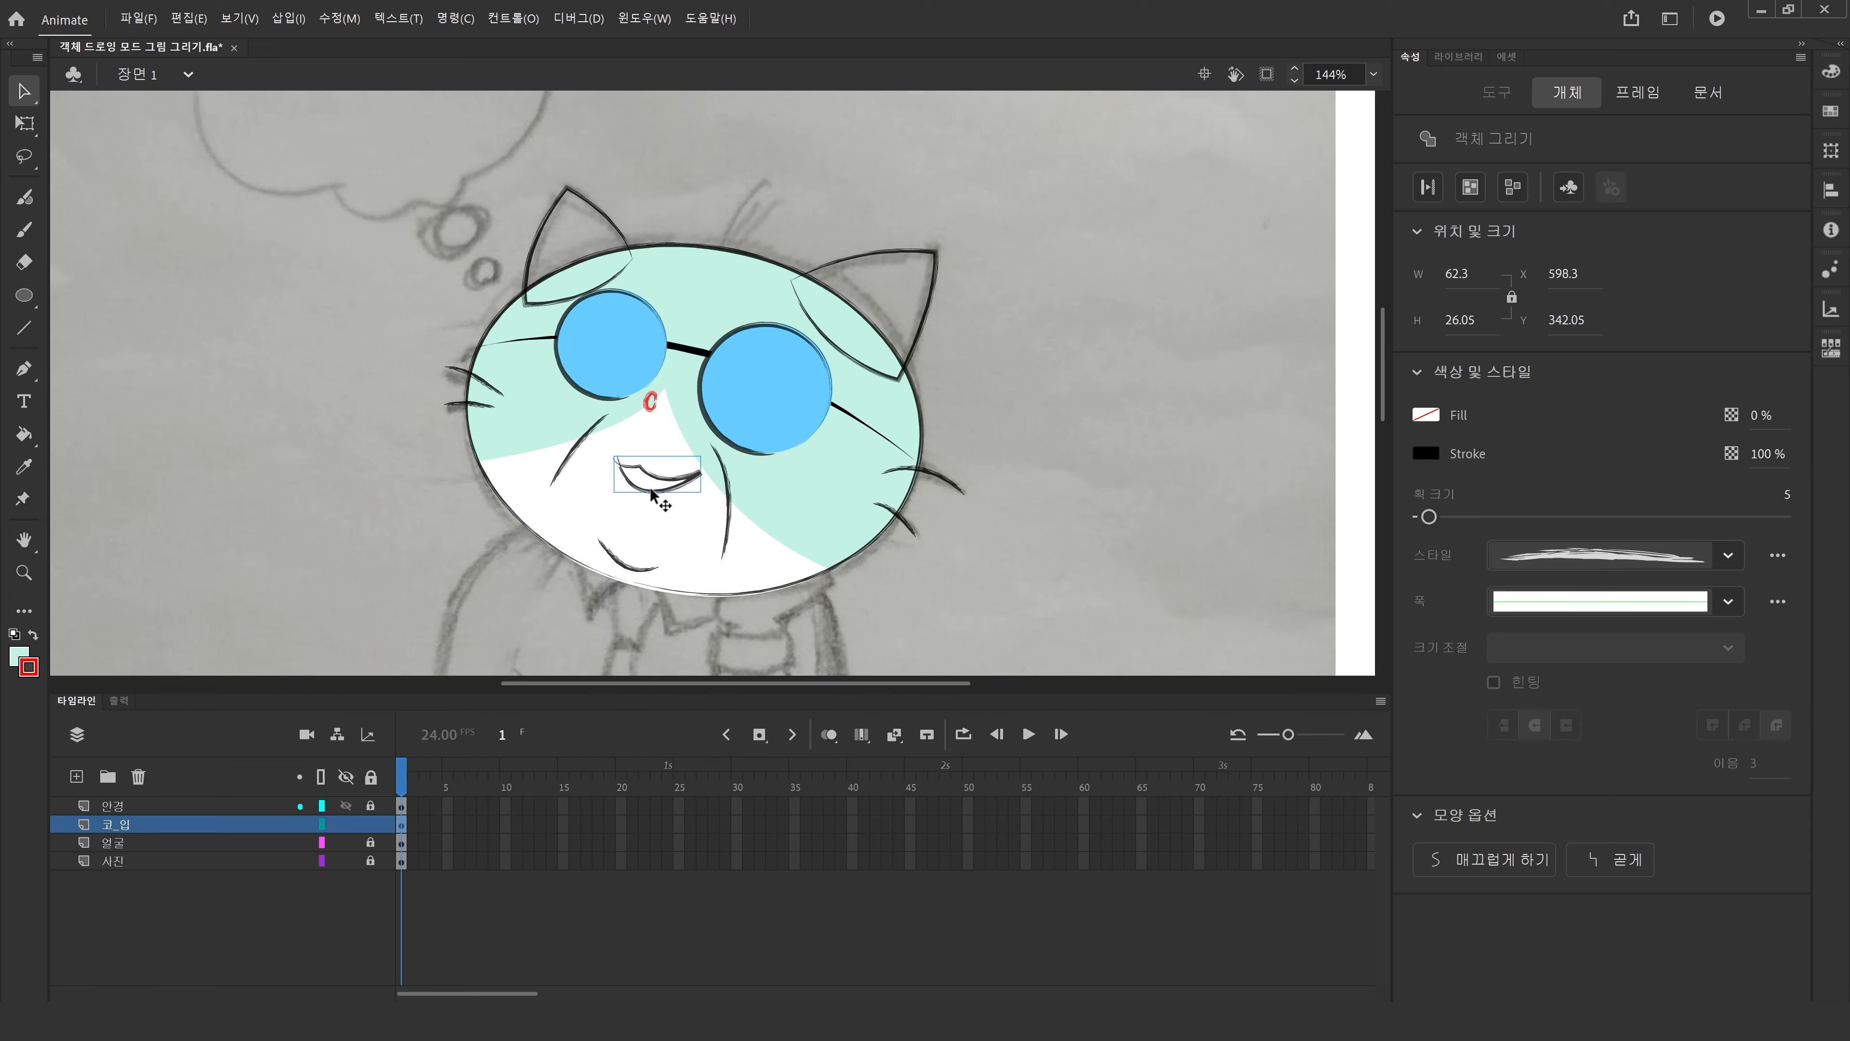
left_click(602, 472)
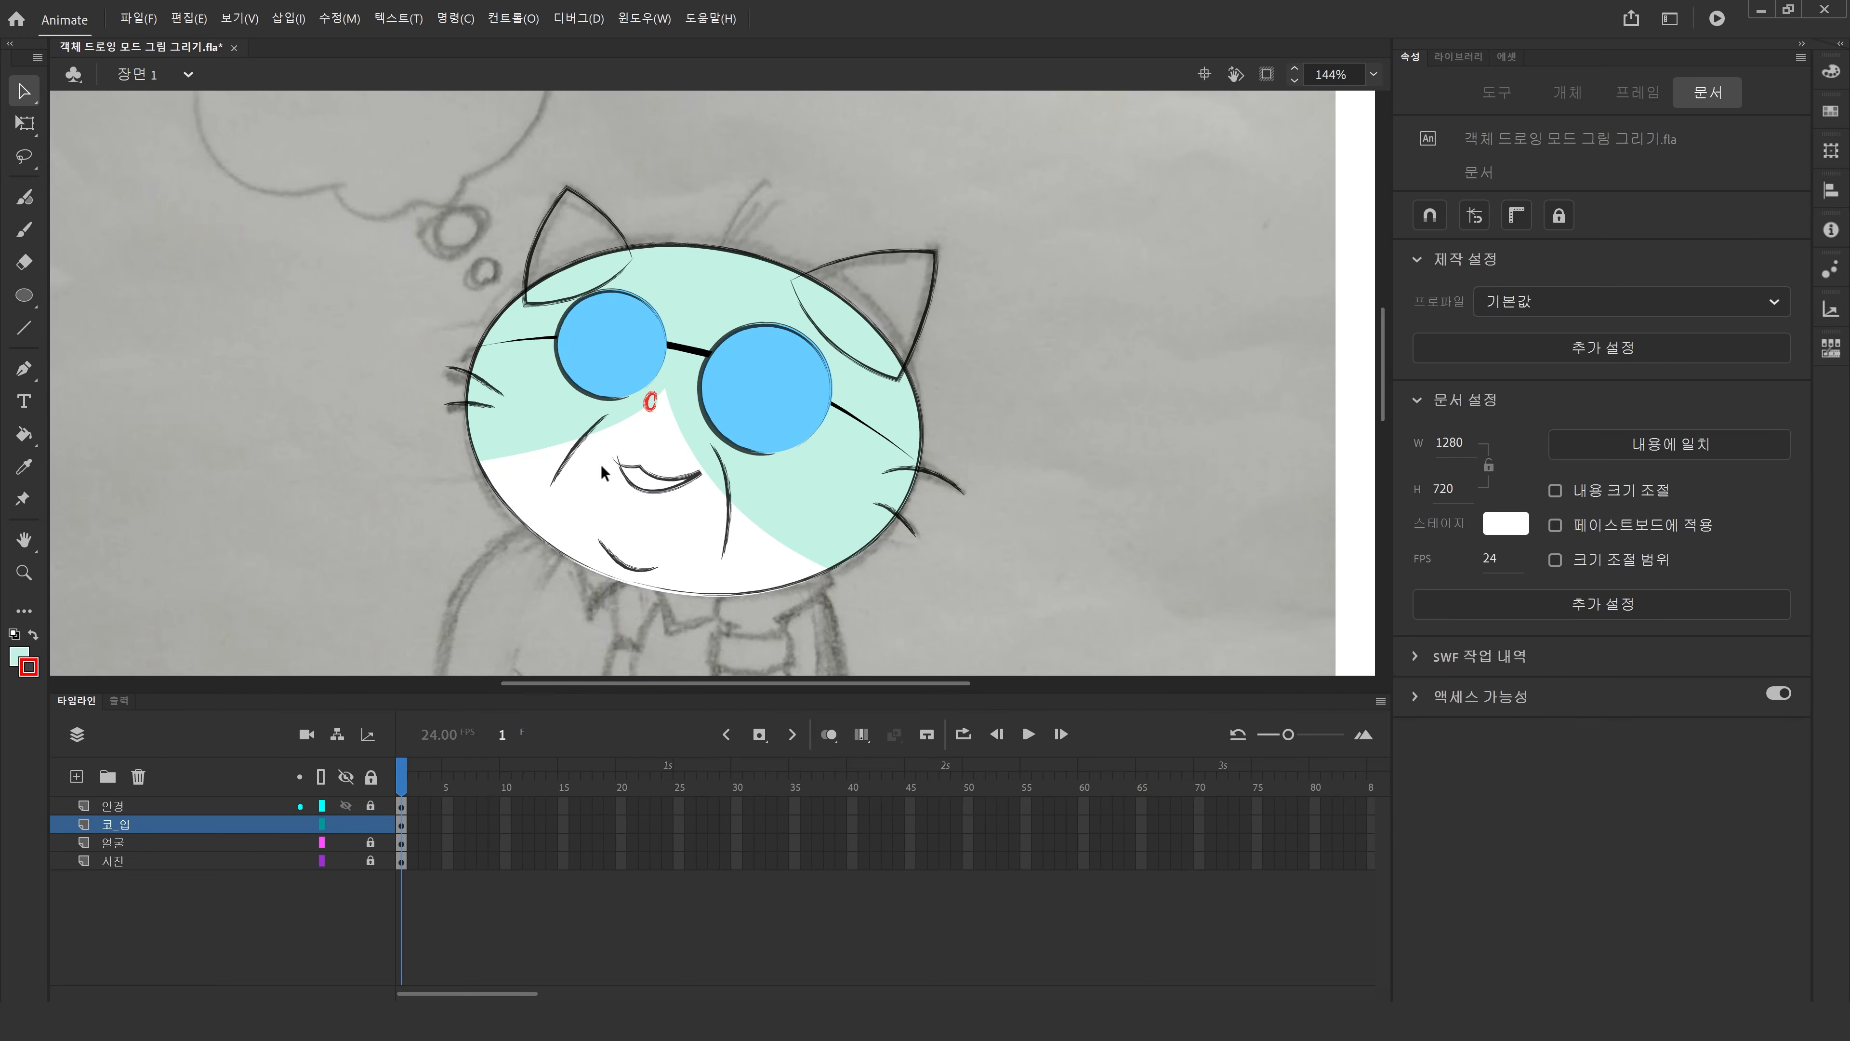
Fill the mouth with a dark red using the Paint Bucket tool.
left_click(23, 434)
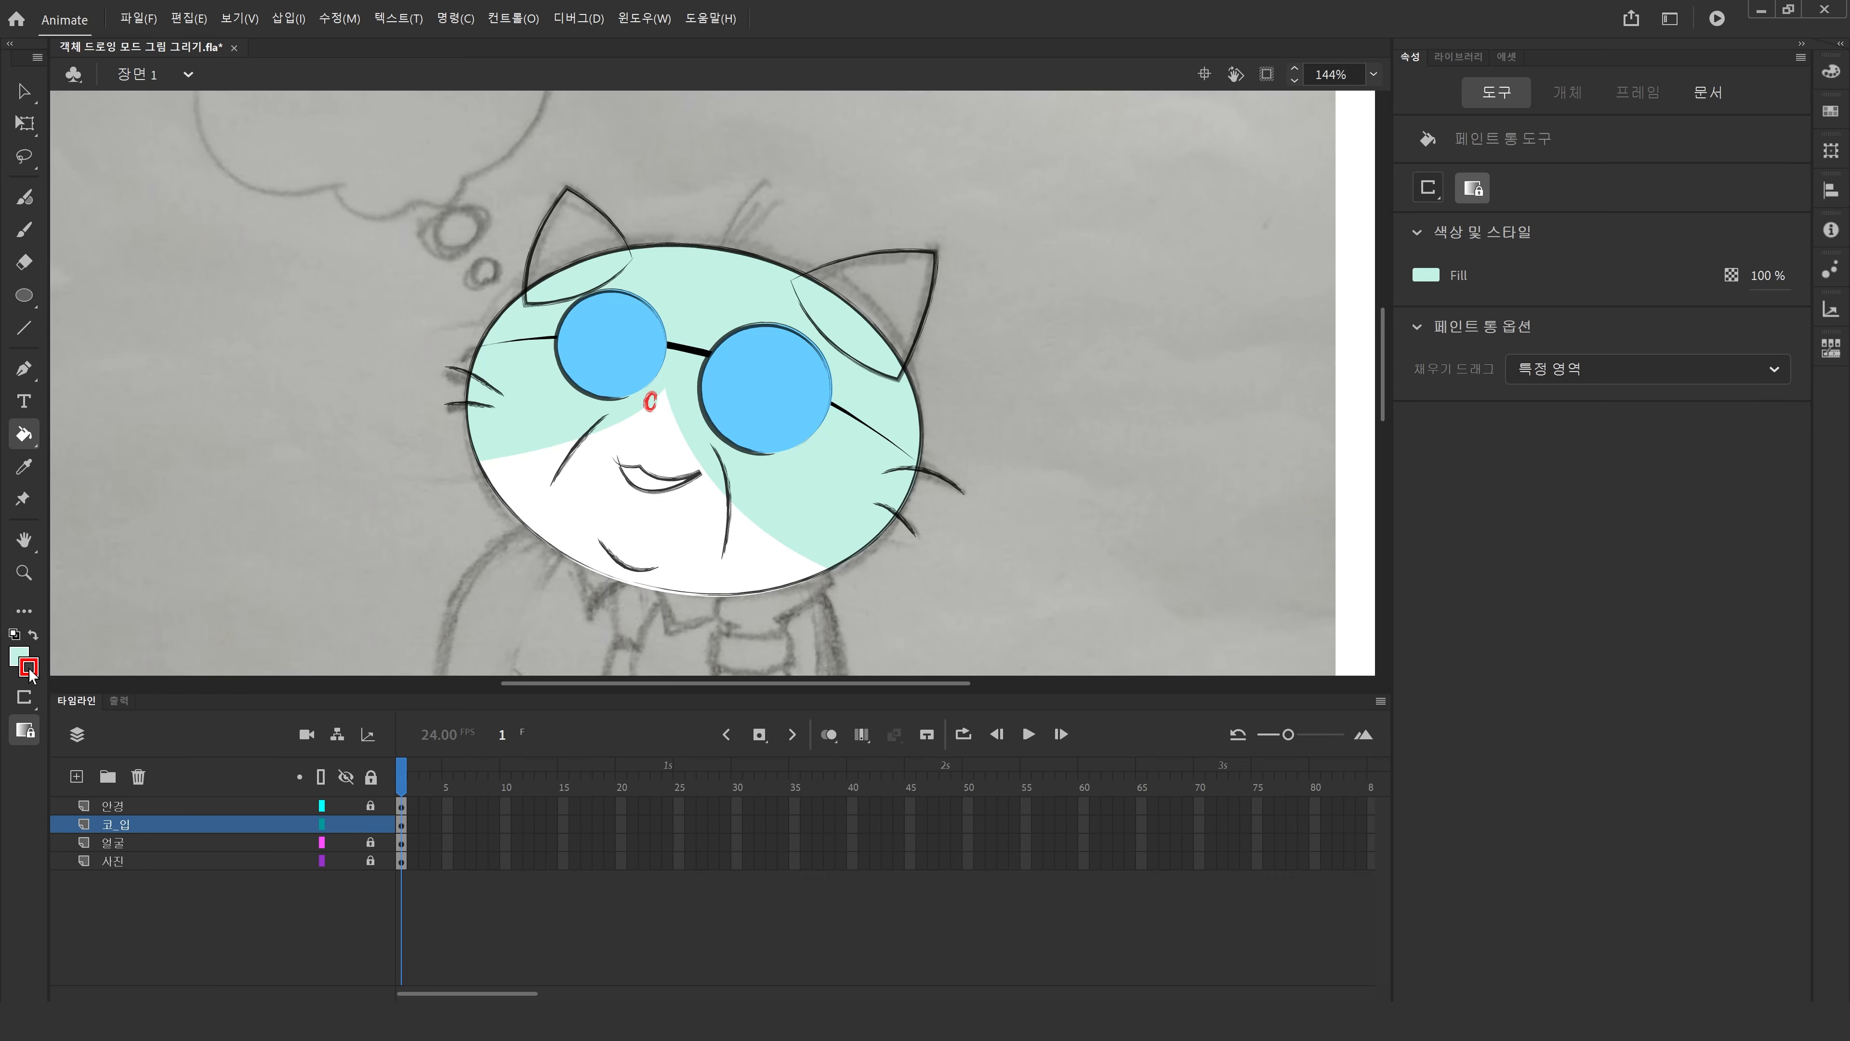
left_click(19, 656)
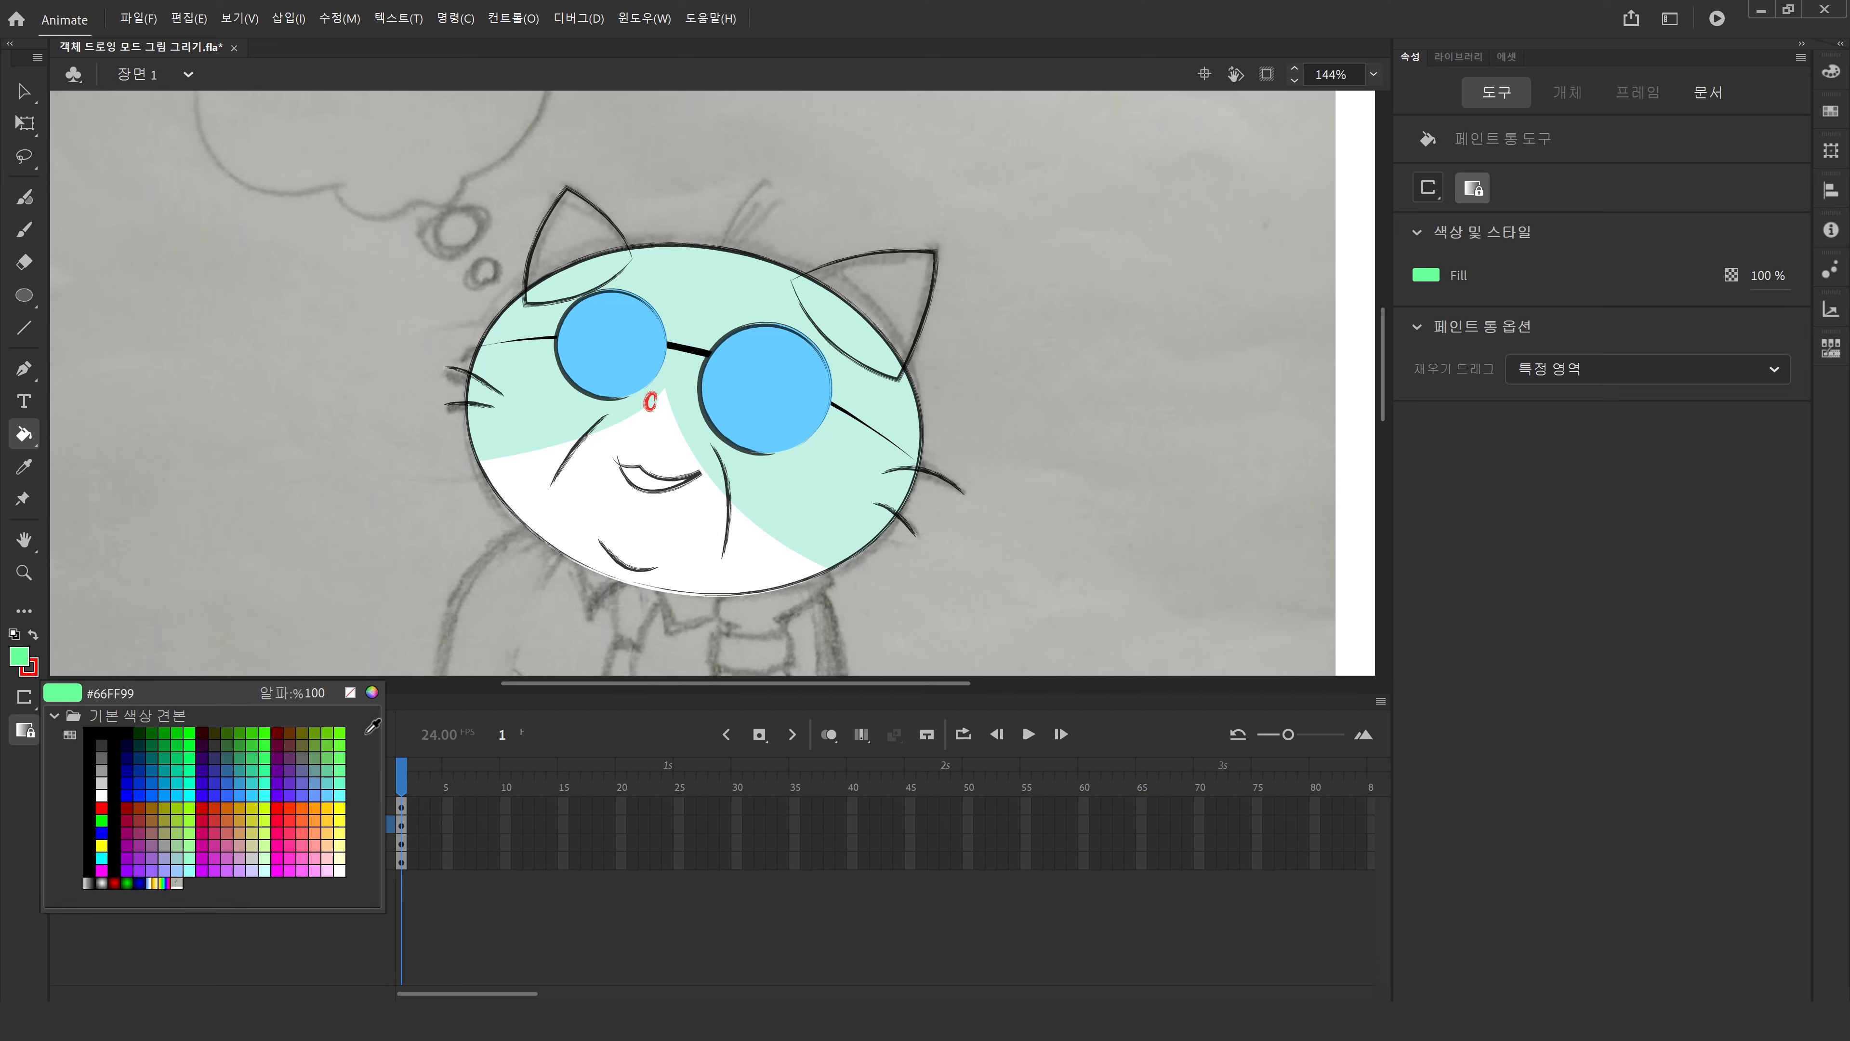
left_click(372, 692)
left_click(687, 442)
left_click(686, 475)
left_click(609, 315)
left_click(840, 246)
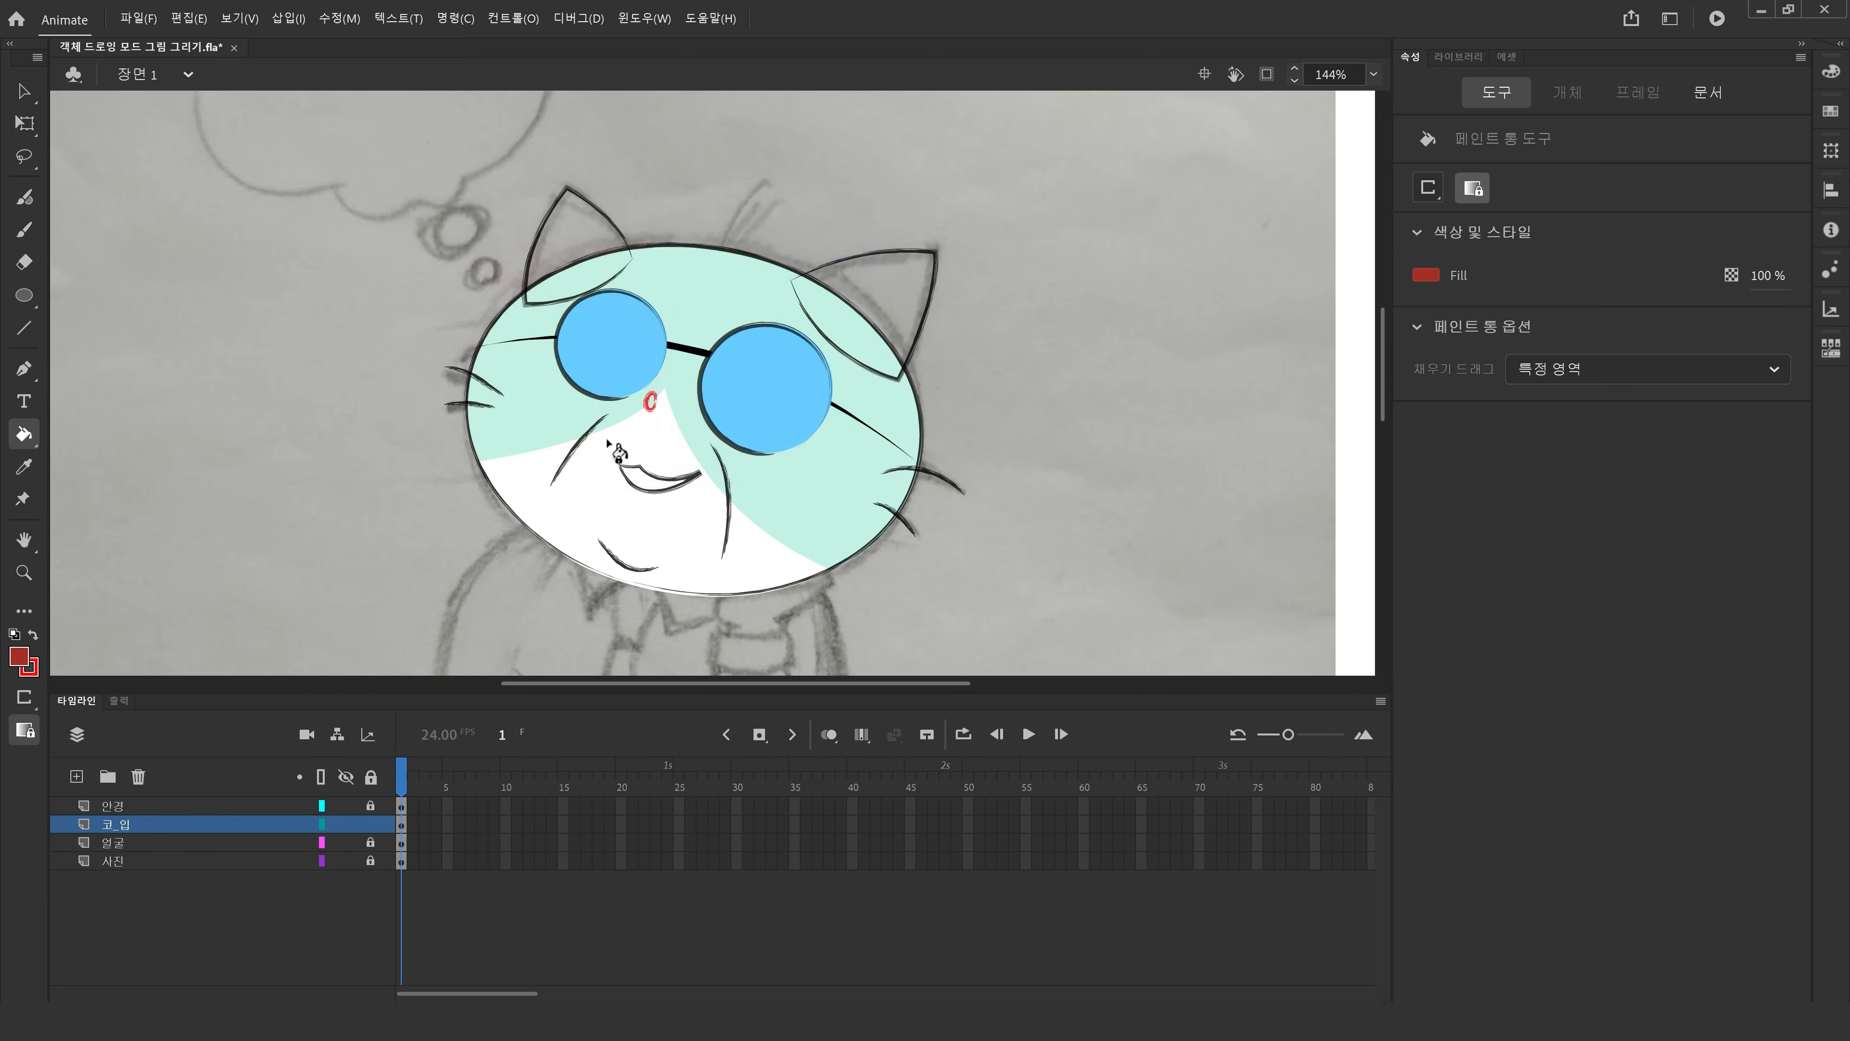
left_click(640, 478)
Set the nose ellipse's stroke and fill colours to black.
left_click(25, 93)
left_click(651, 402)
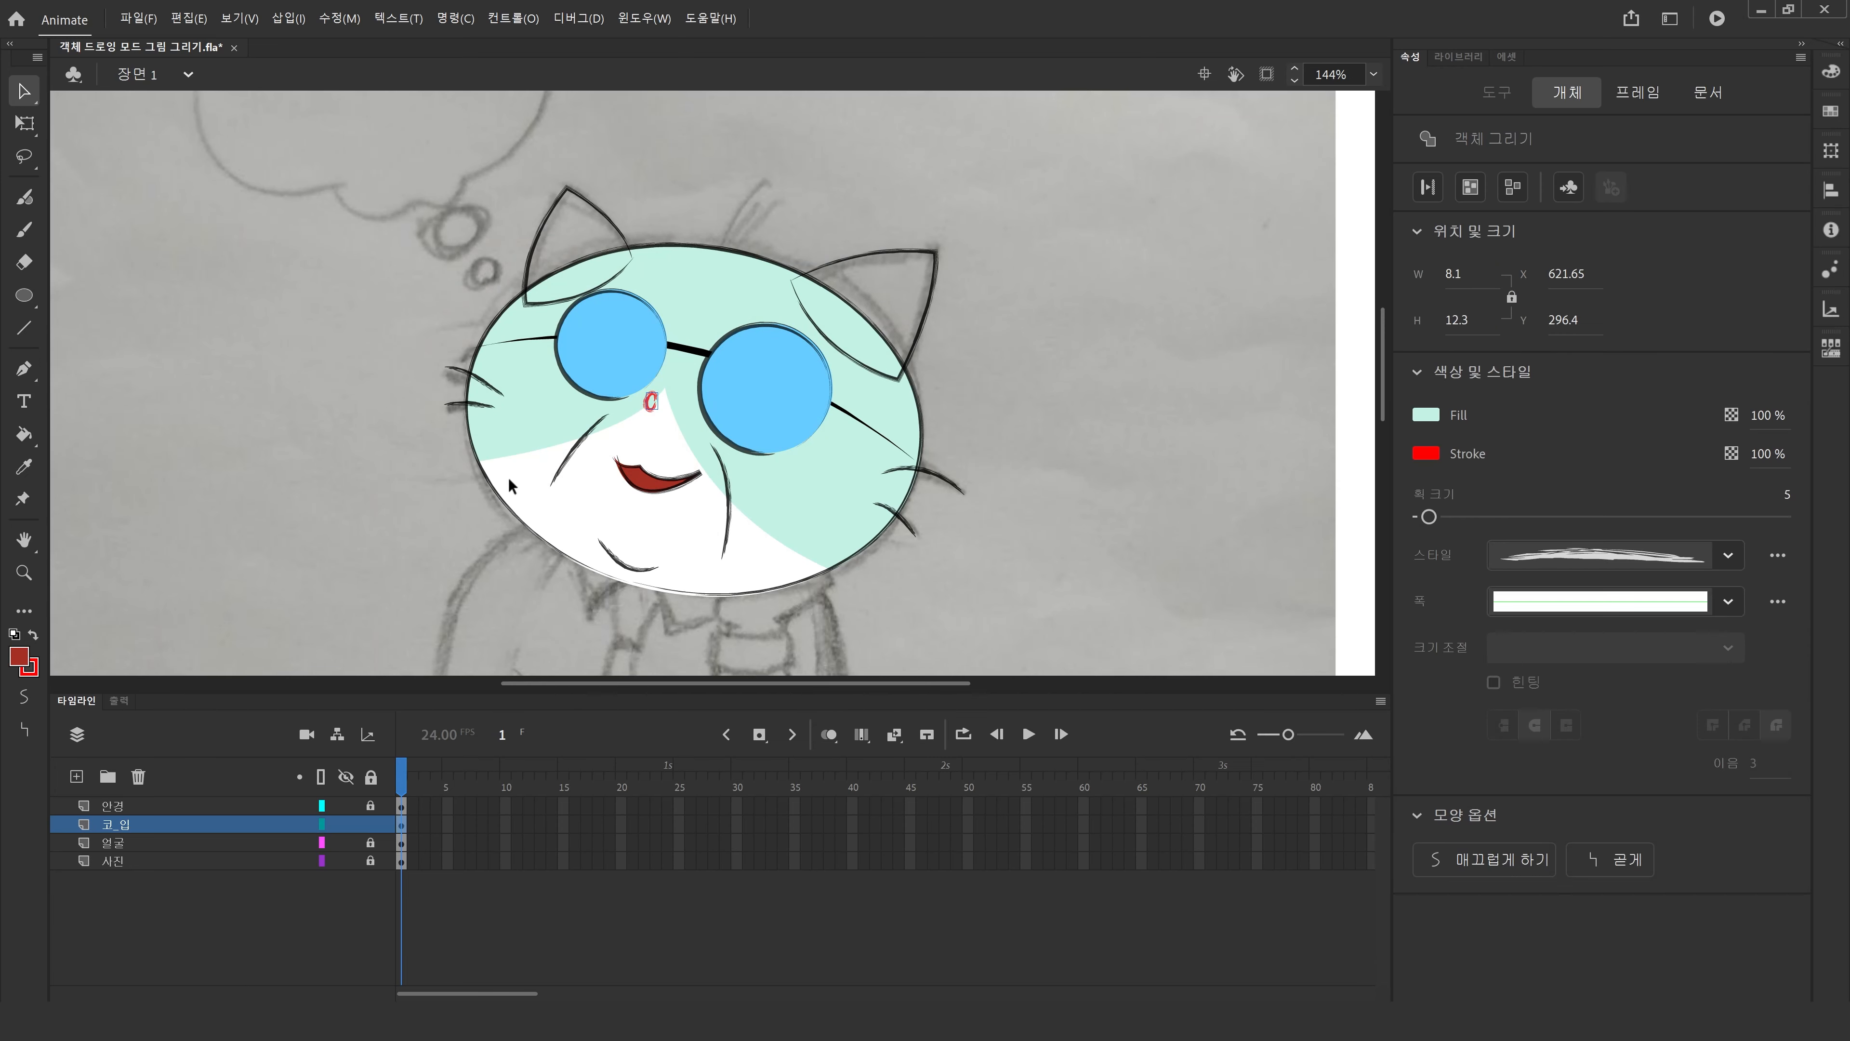
left_click(33, 672)
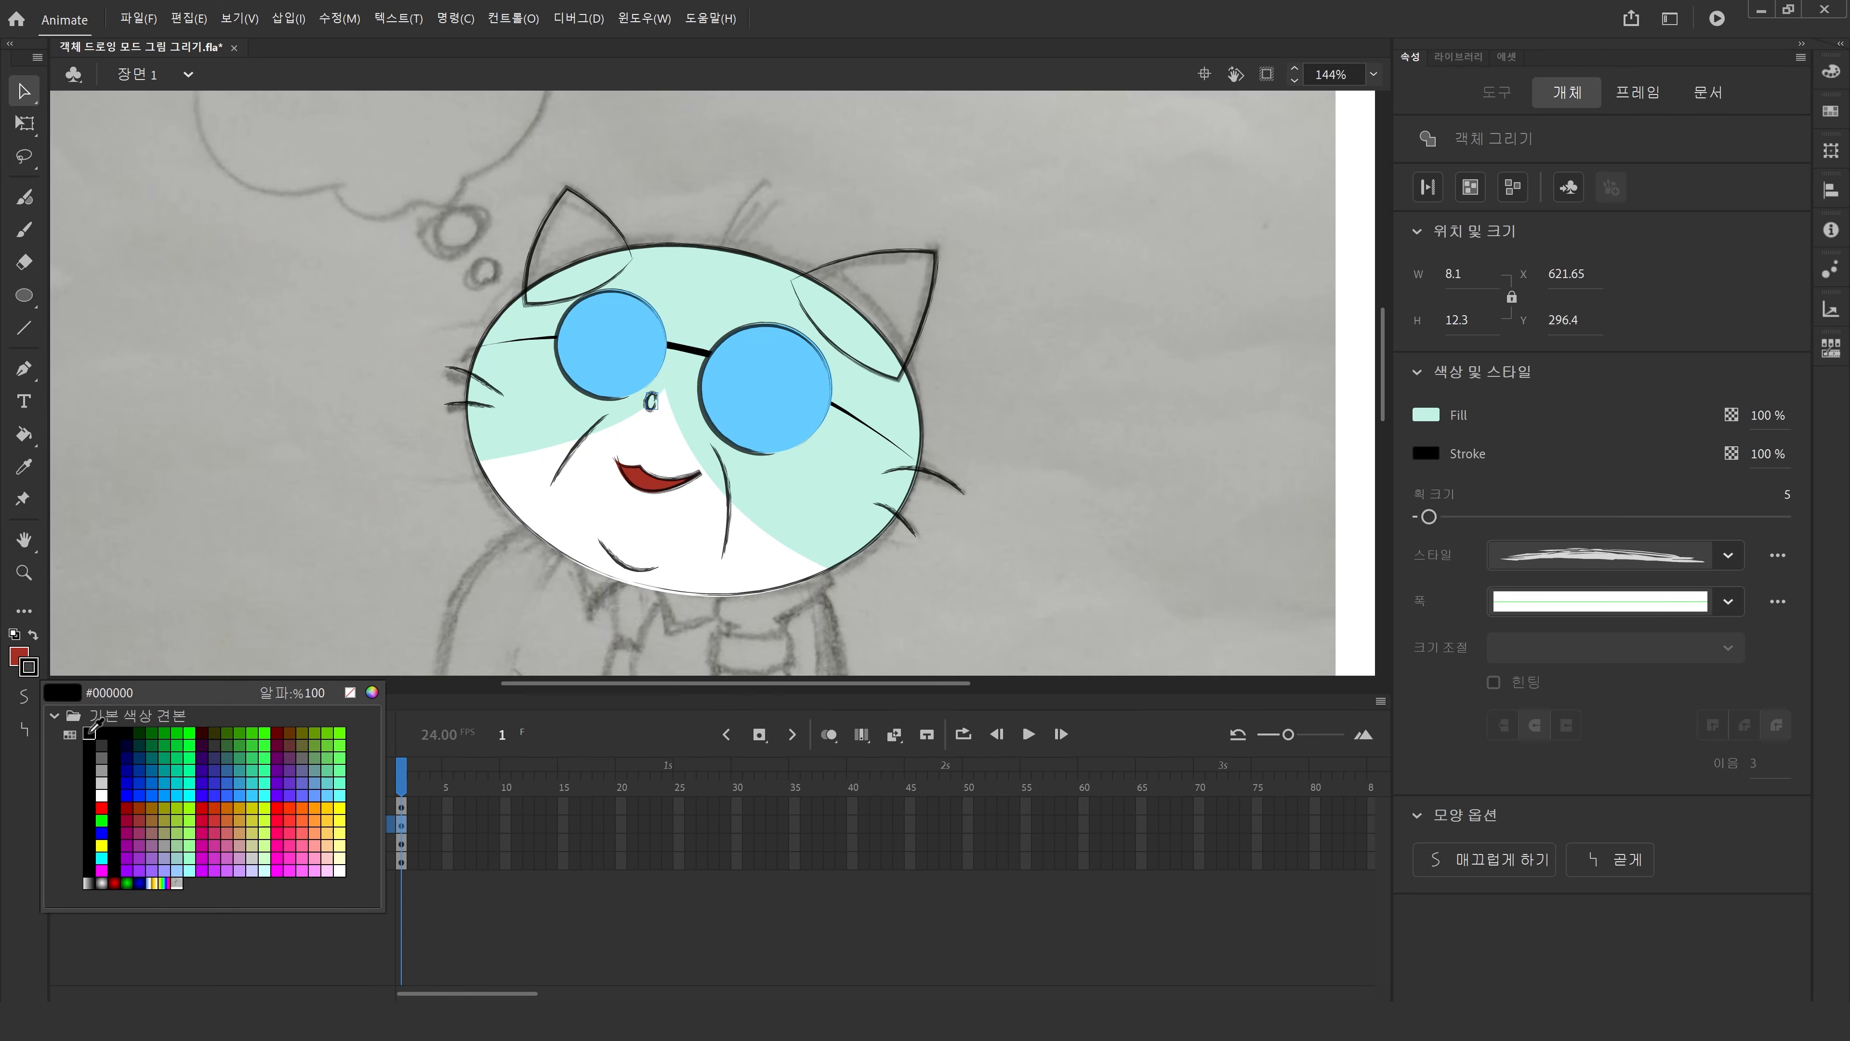
left_click(90, 729)
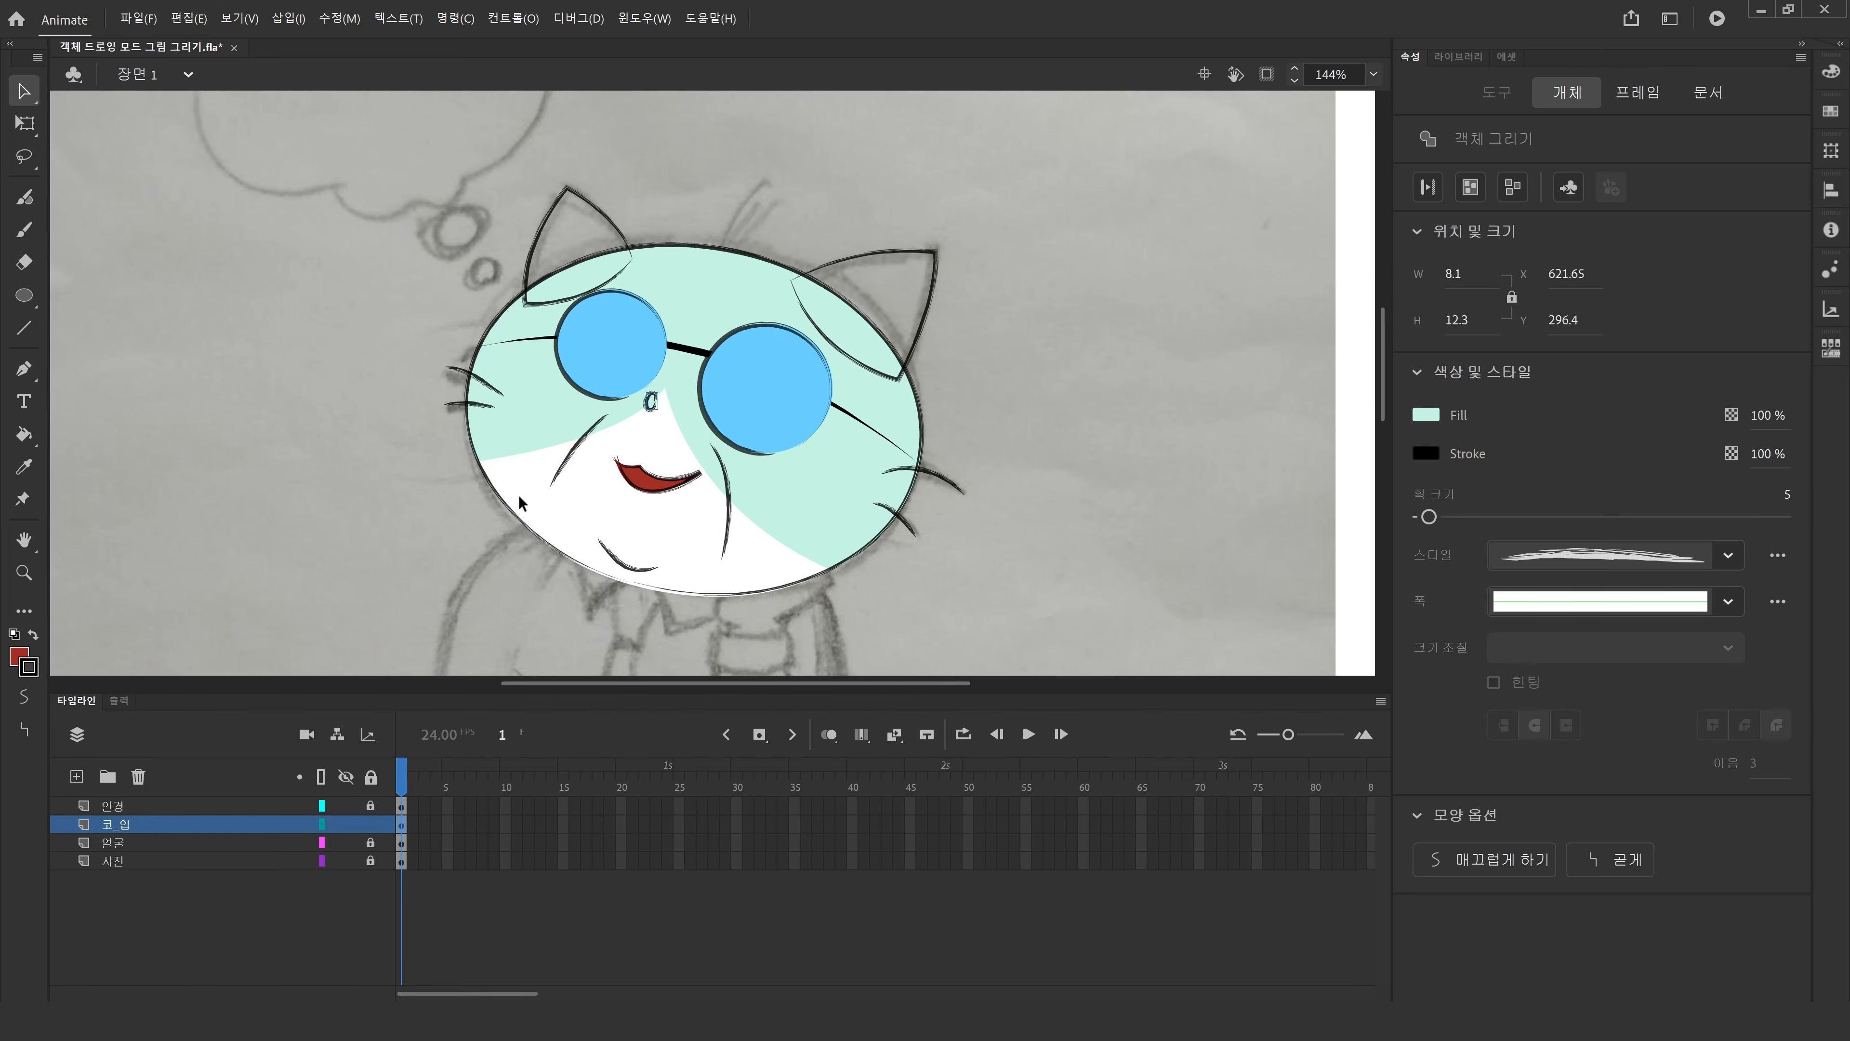
left_click(20, 656)
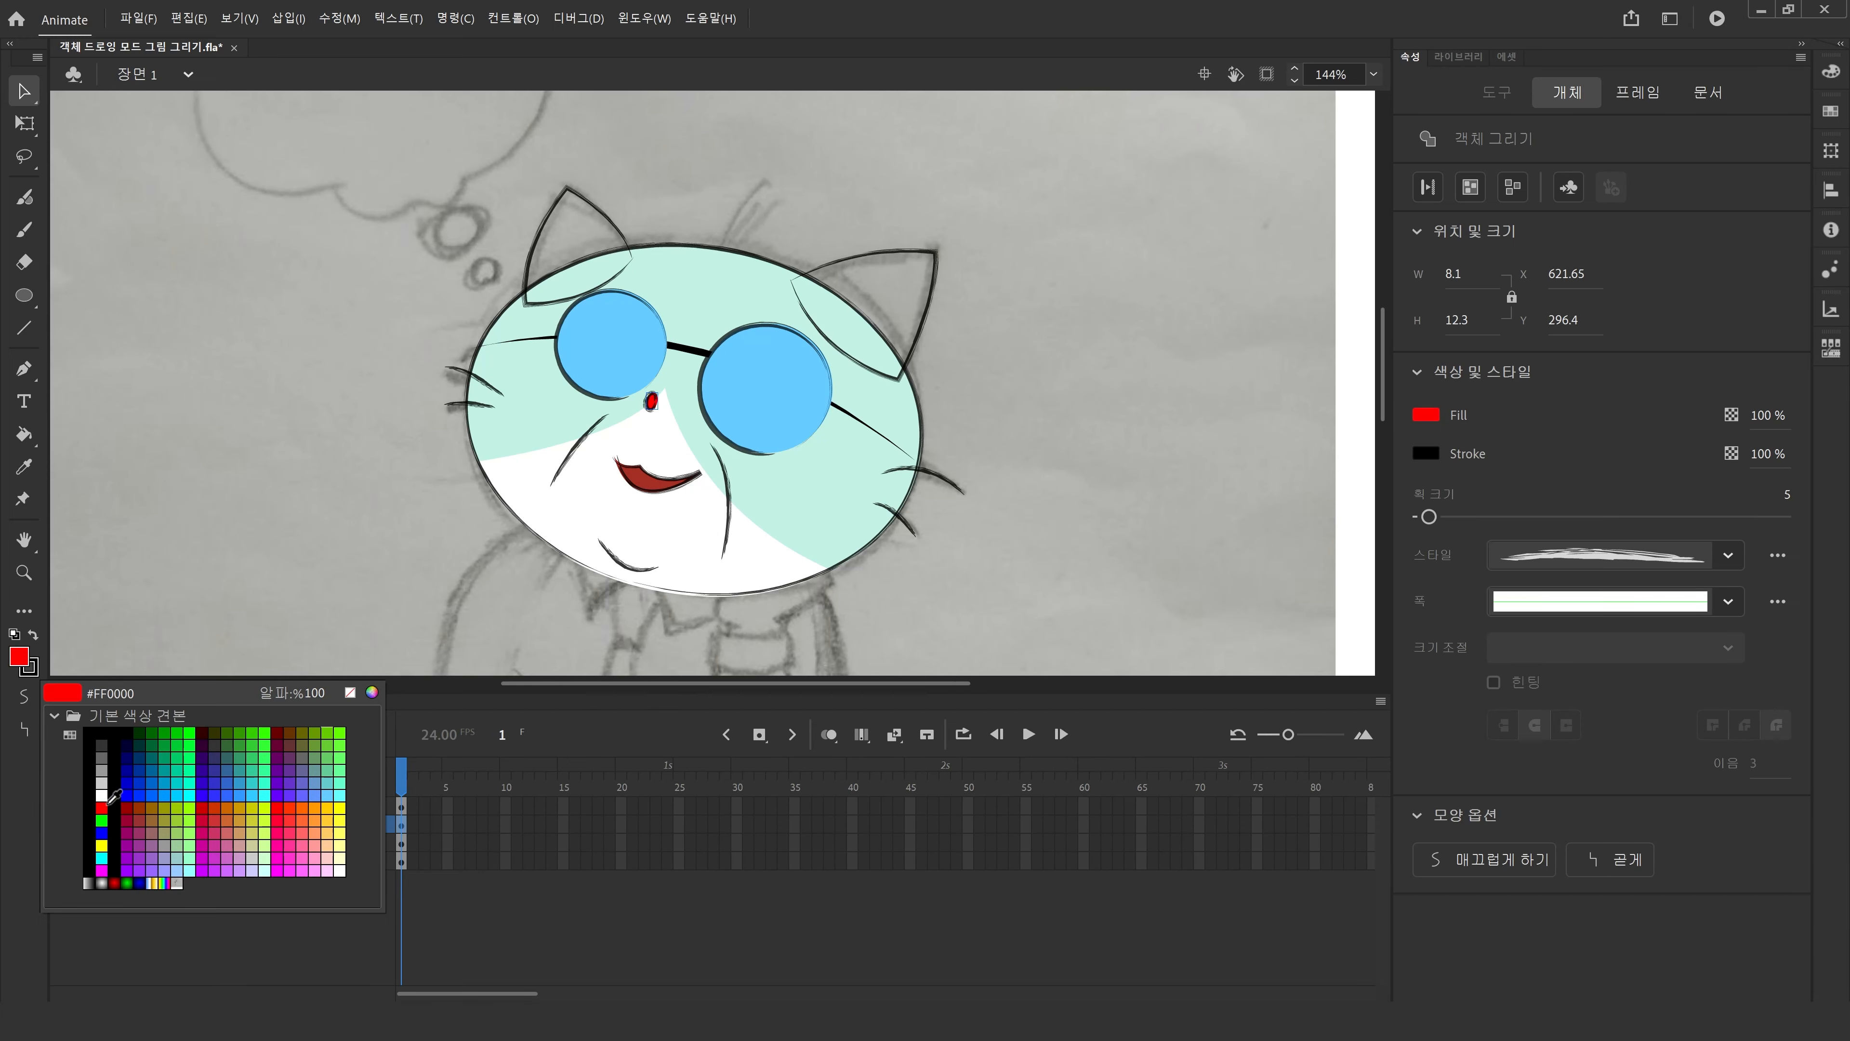
left_click(90, 733)
left_click(488, 474)
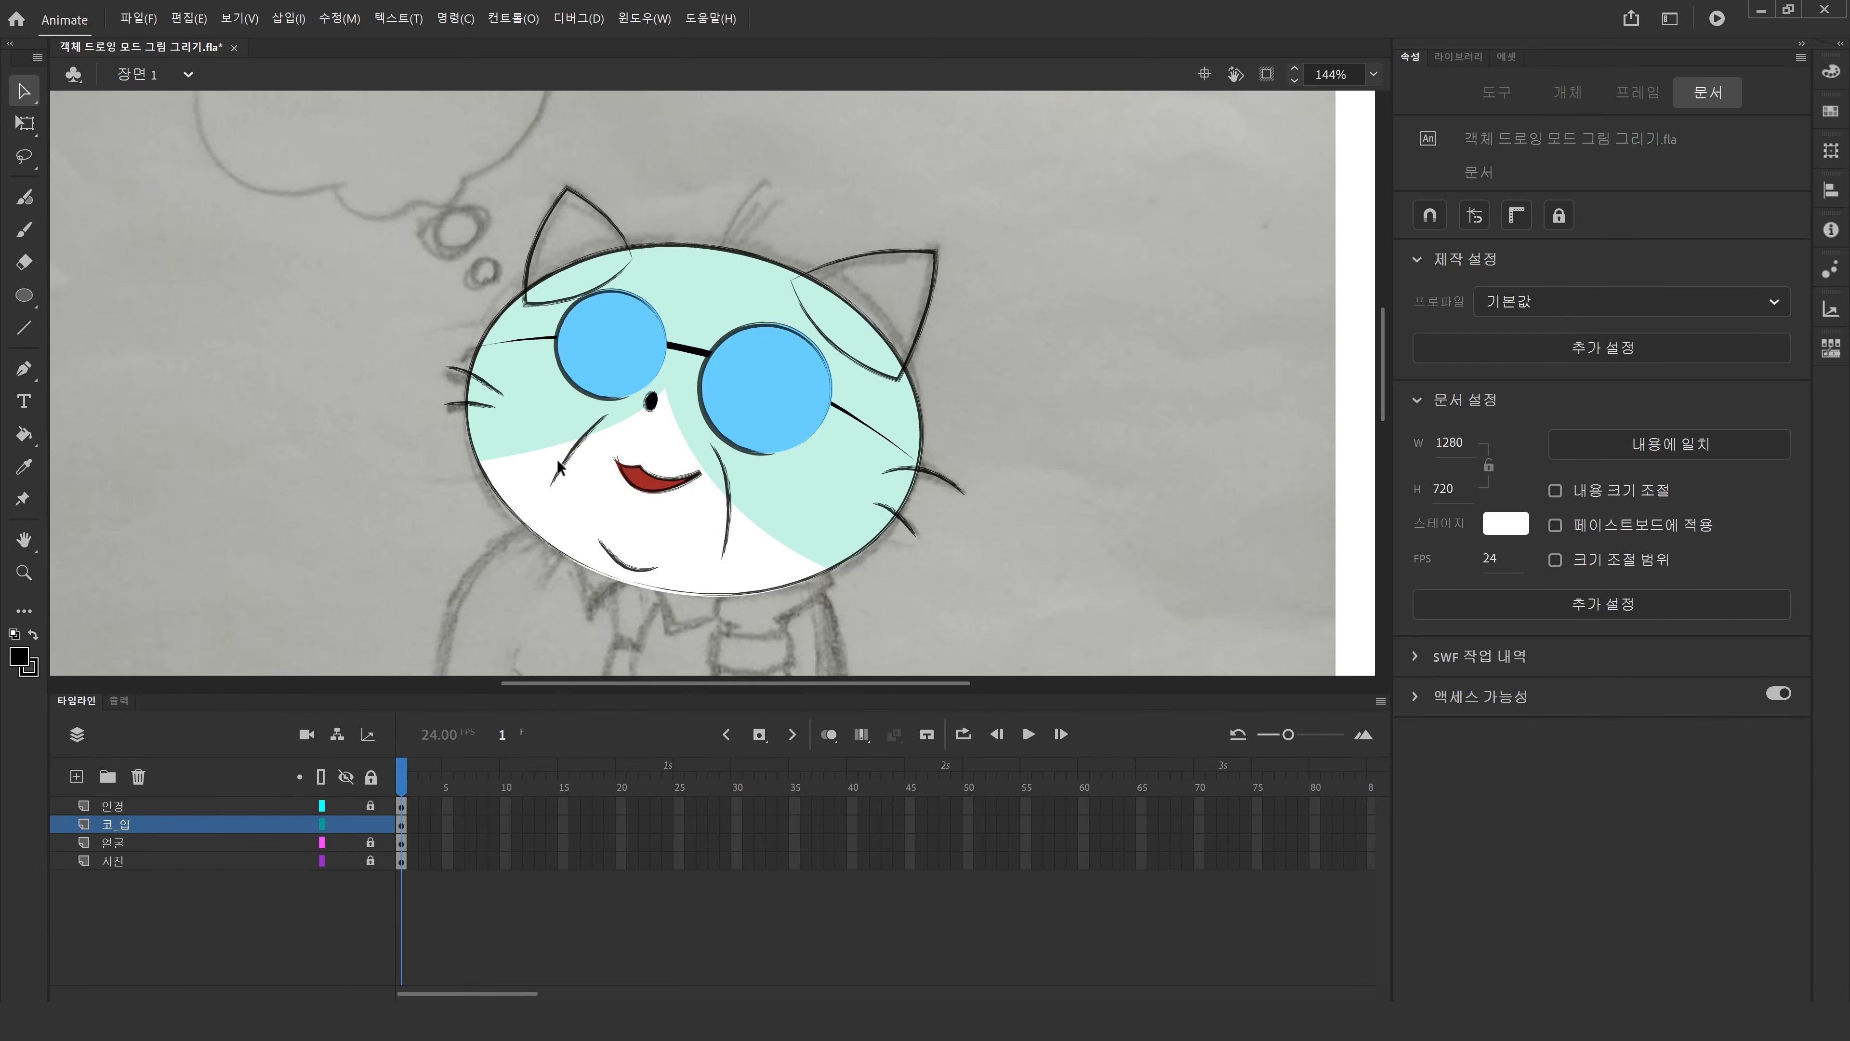
Sample the head's mint fill and fill both ears with it.
left_click(651, 400)
left_click(289, 491)
left_click(632, 247)
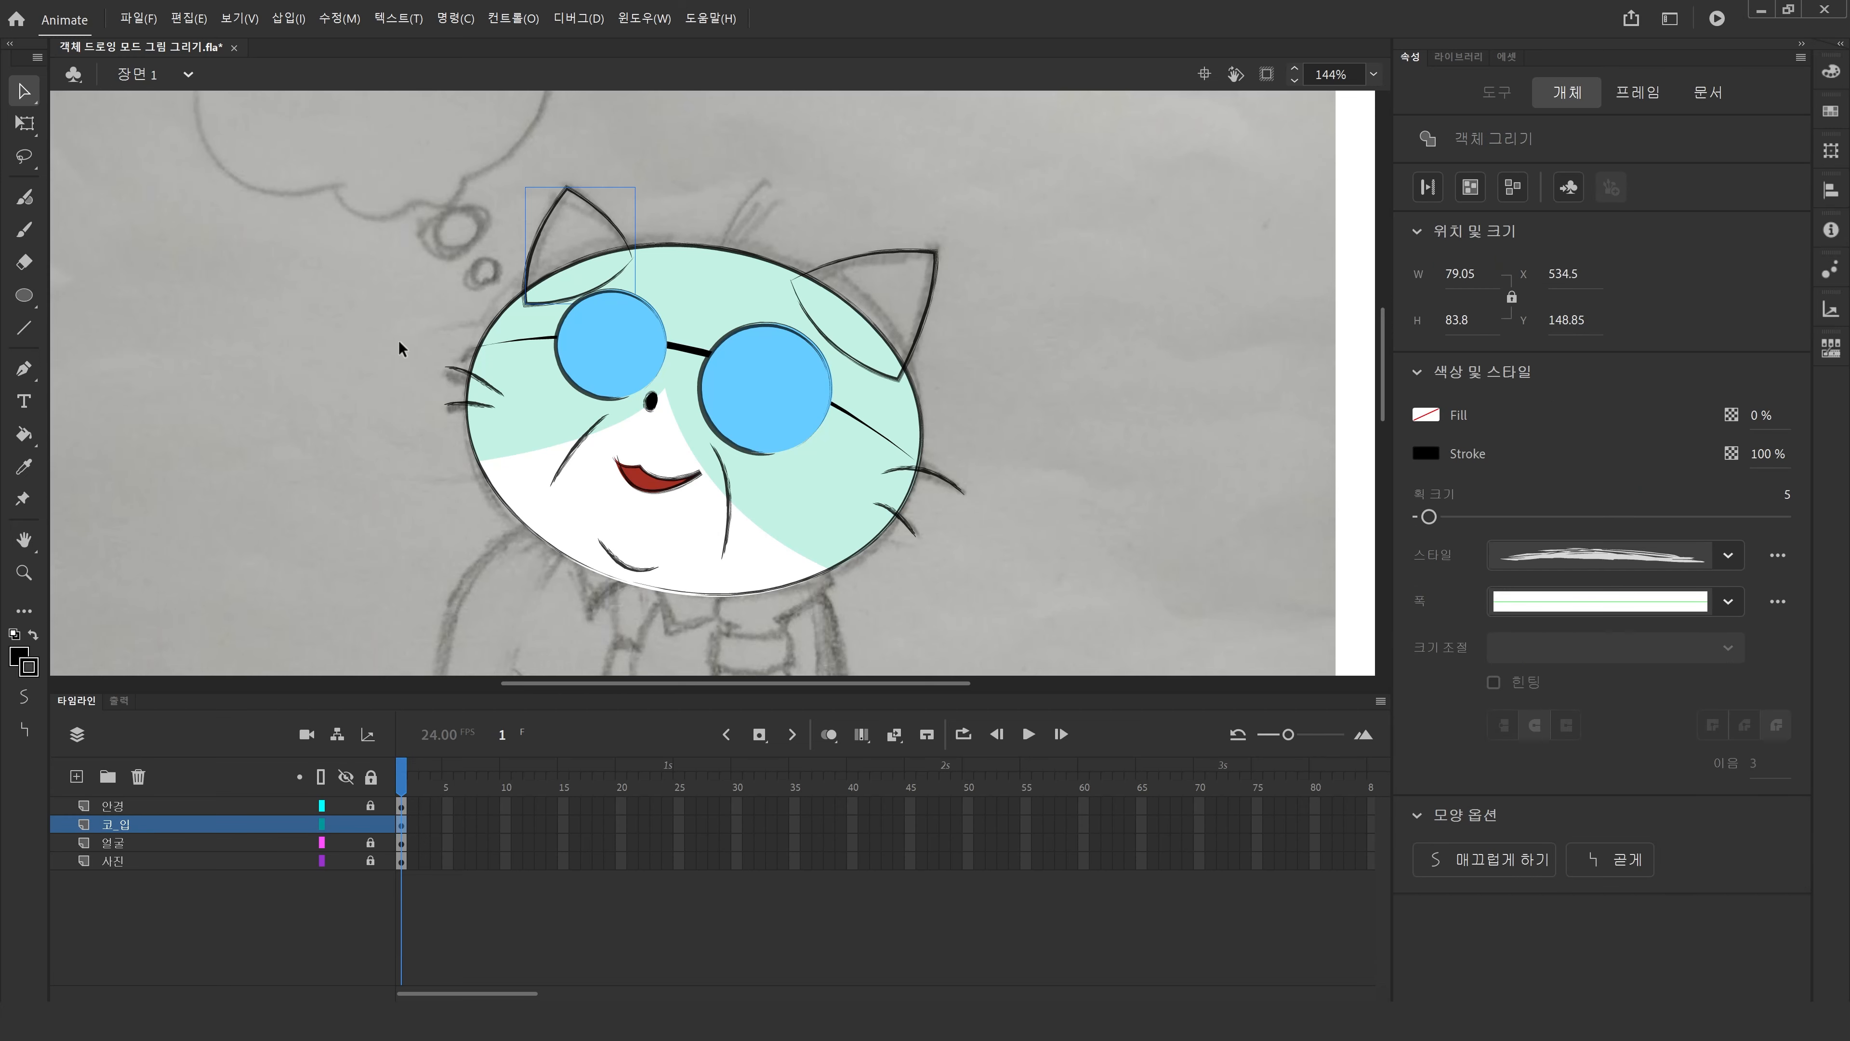
left_click(359, 474)
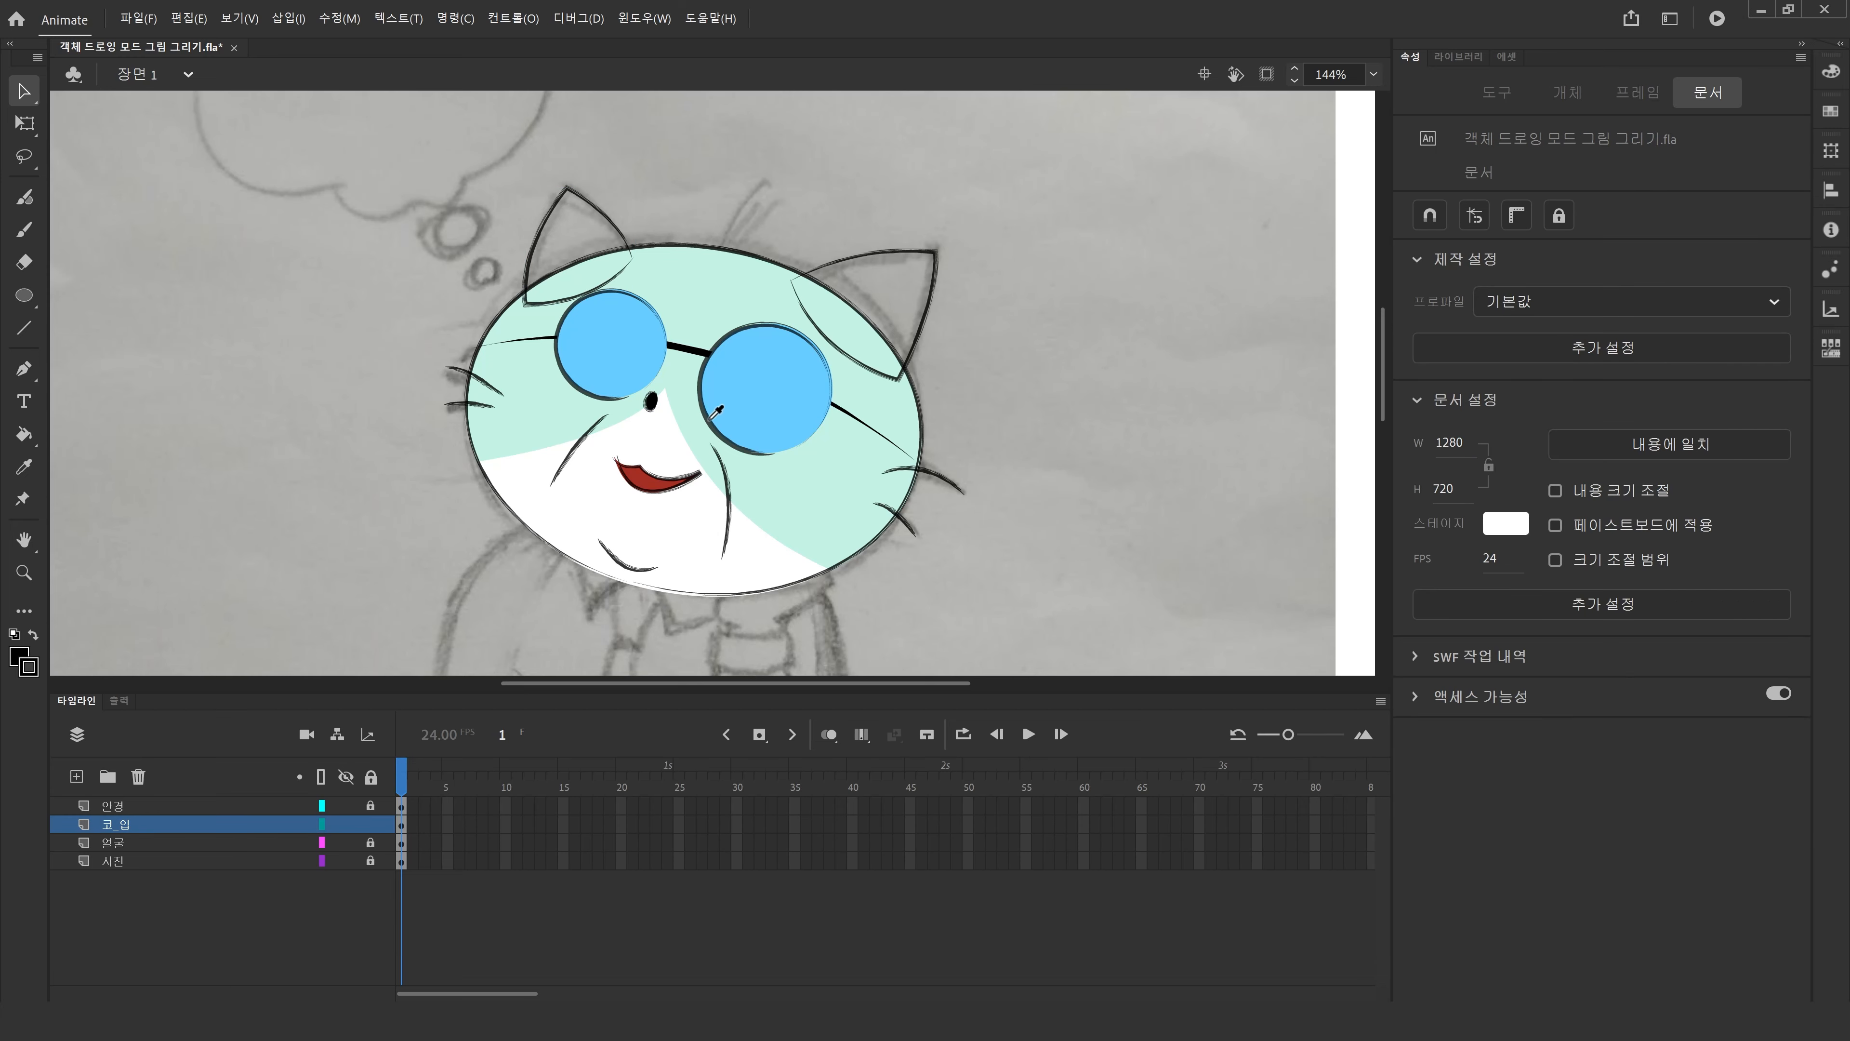
key("i")
left_click(726, 295)
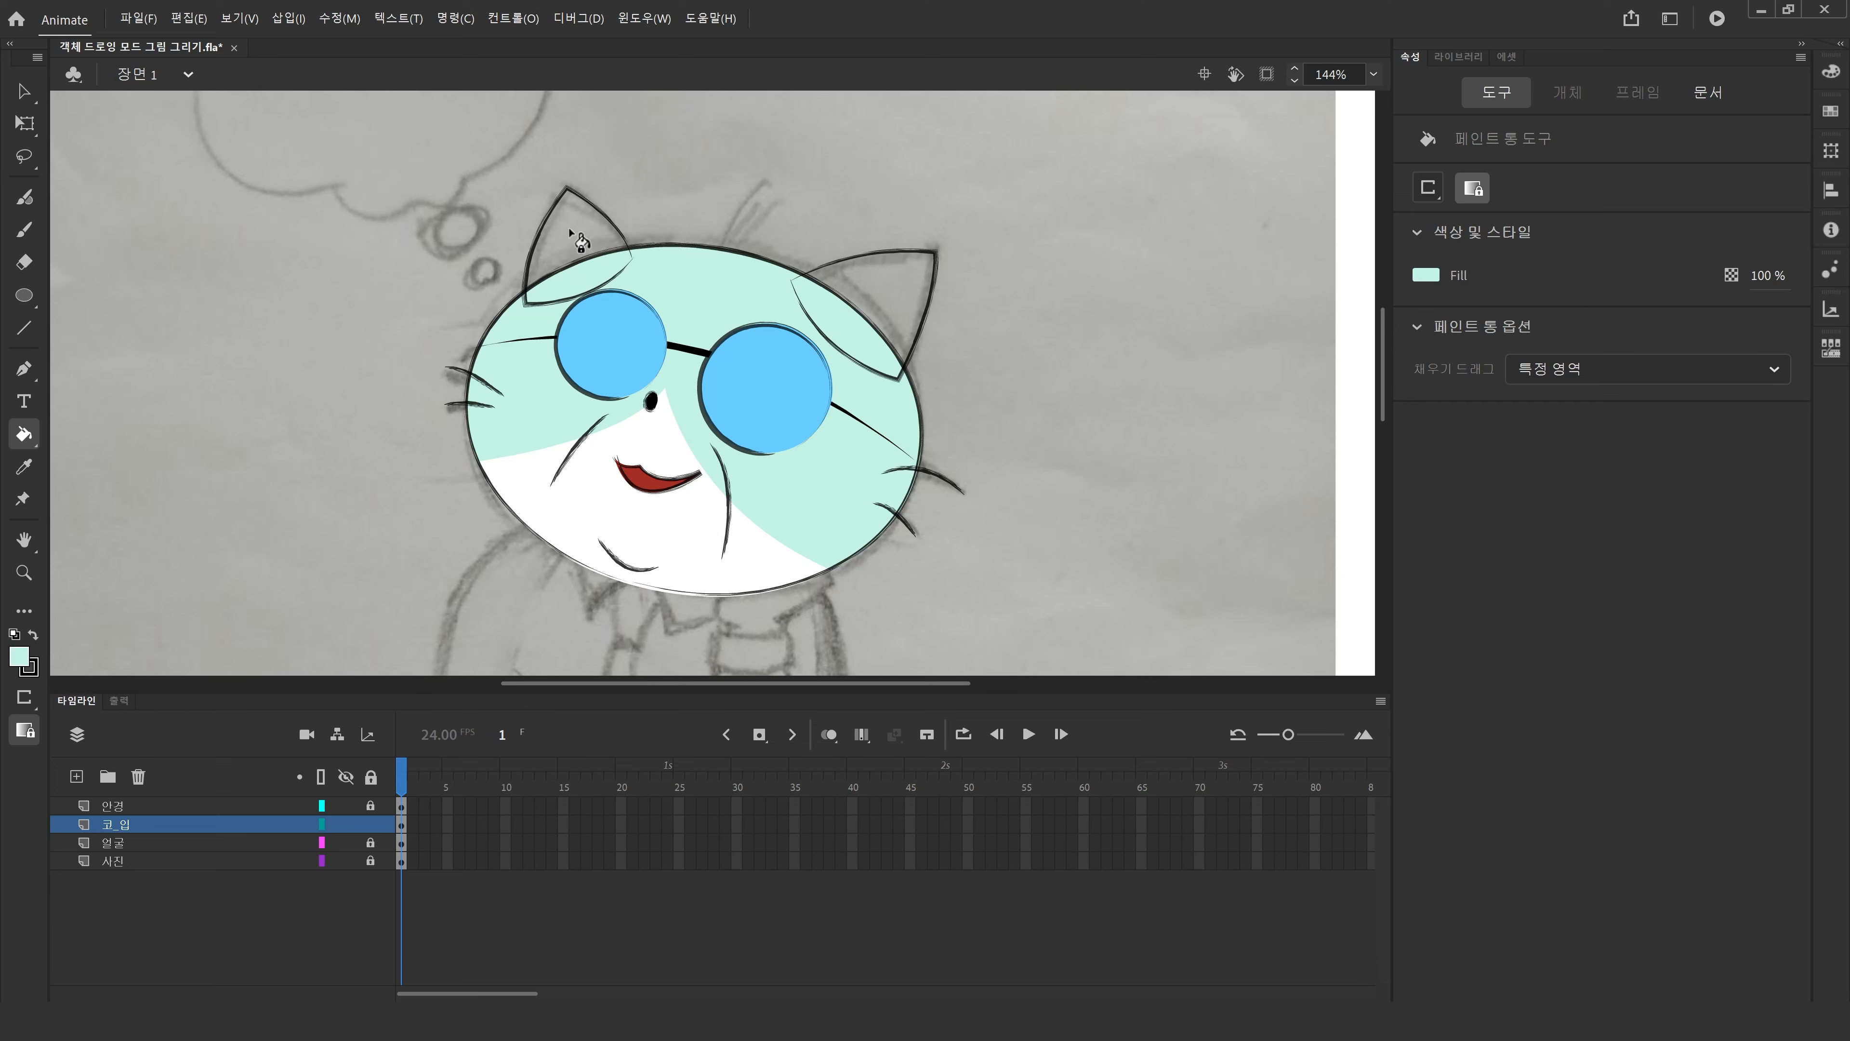
left_click(611, 233)
left_click(914, 281)
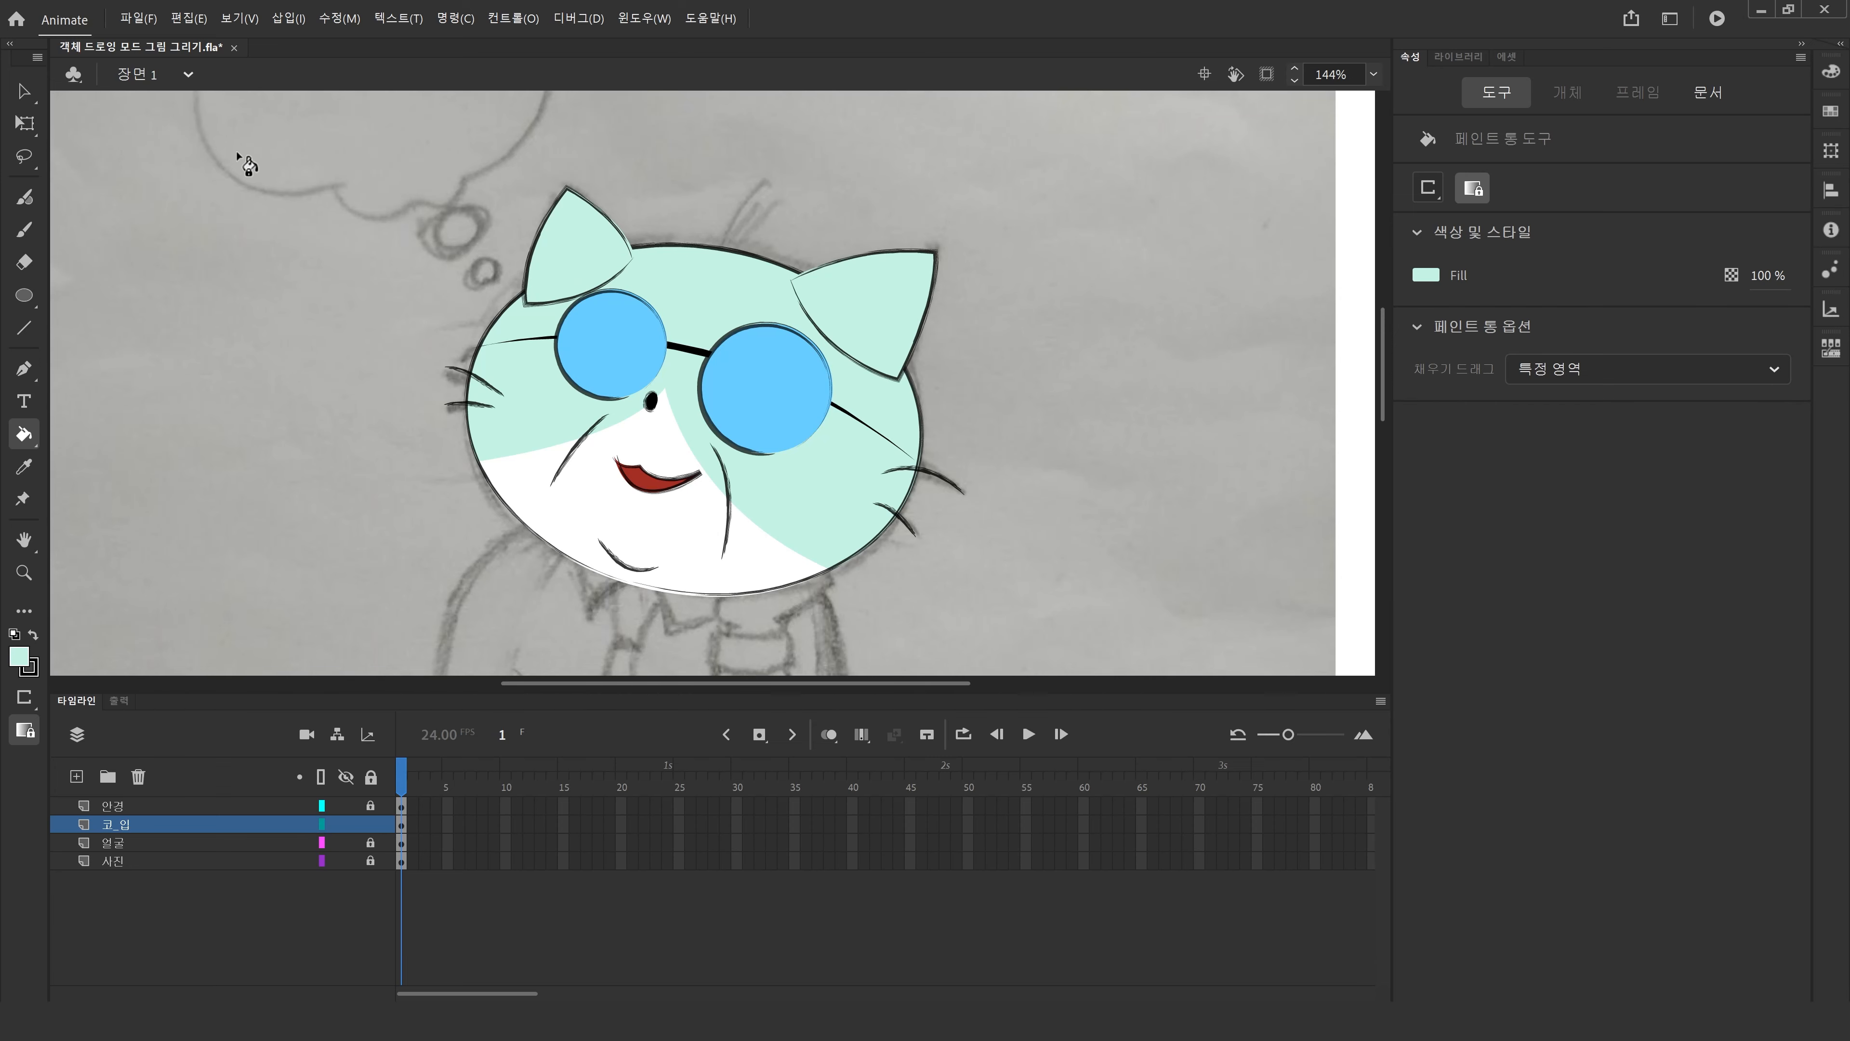
Delete the line across the base of the left ear inside its drawing object.
left_click(25, 94)
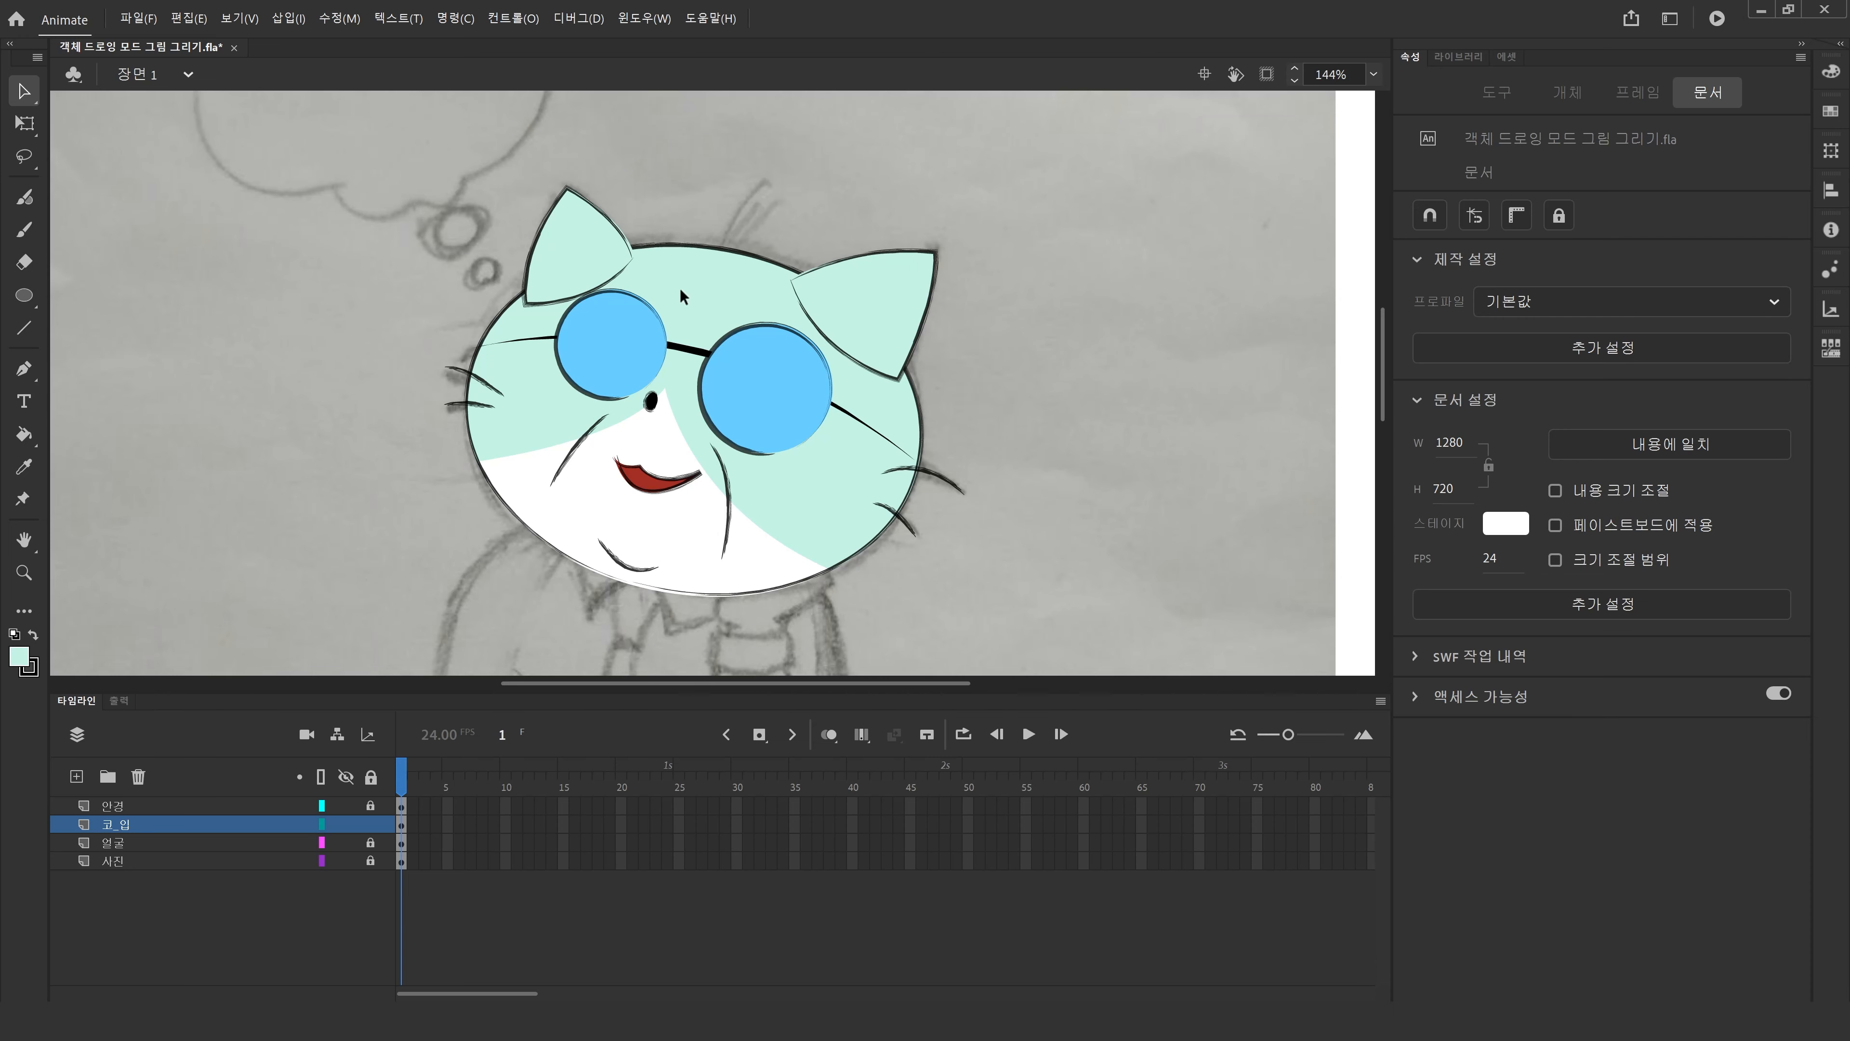
double_click(548, 301)
left_click(551, 301)
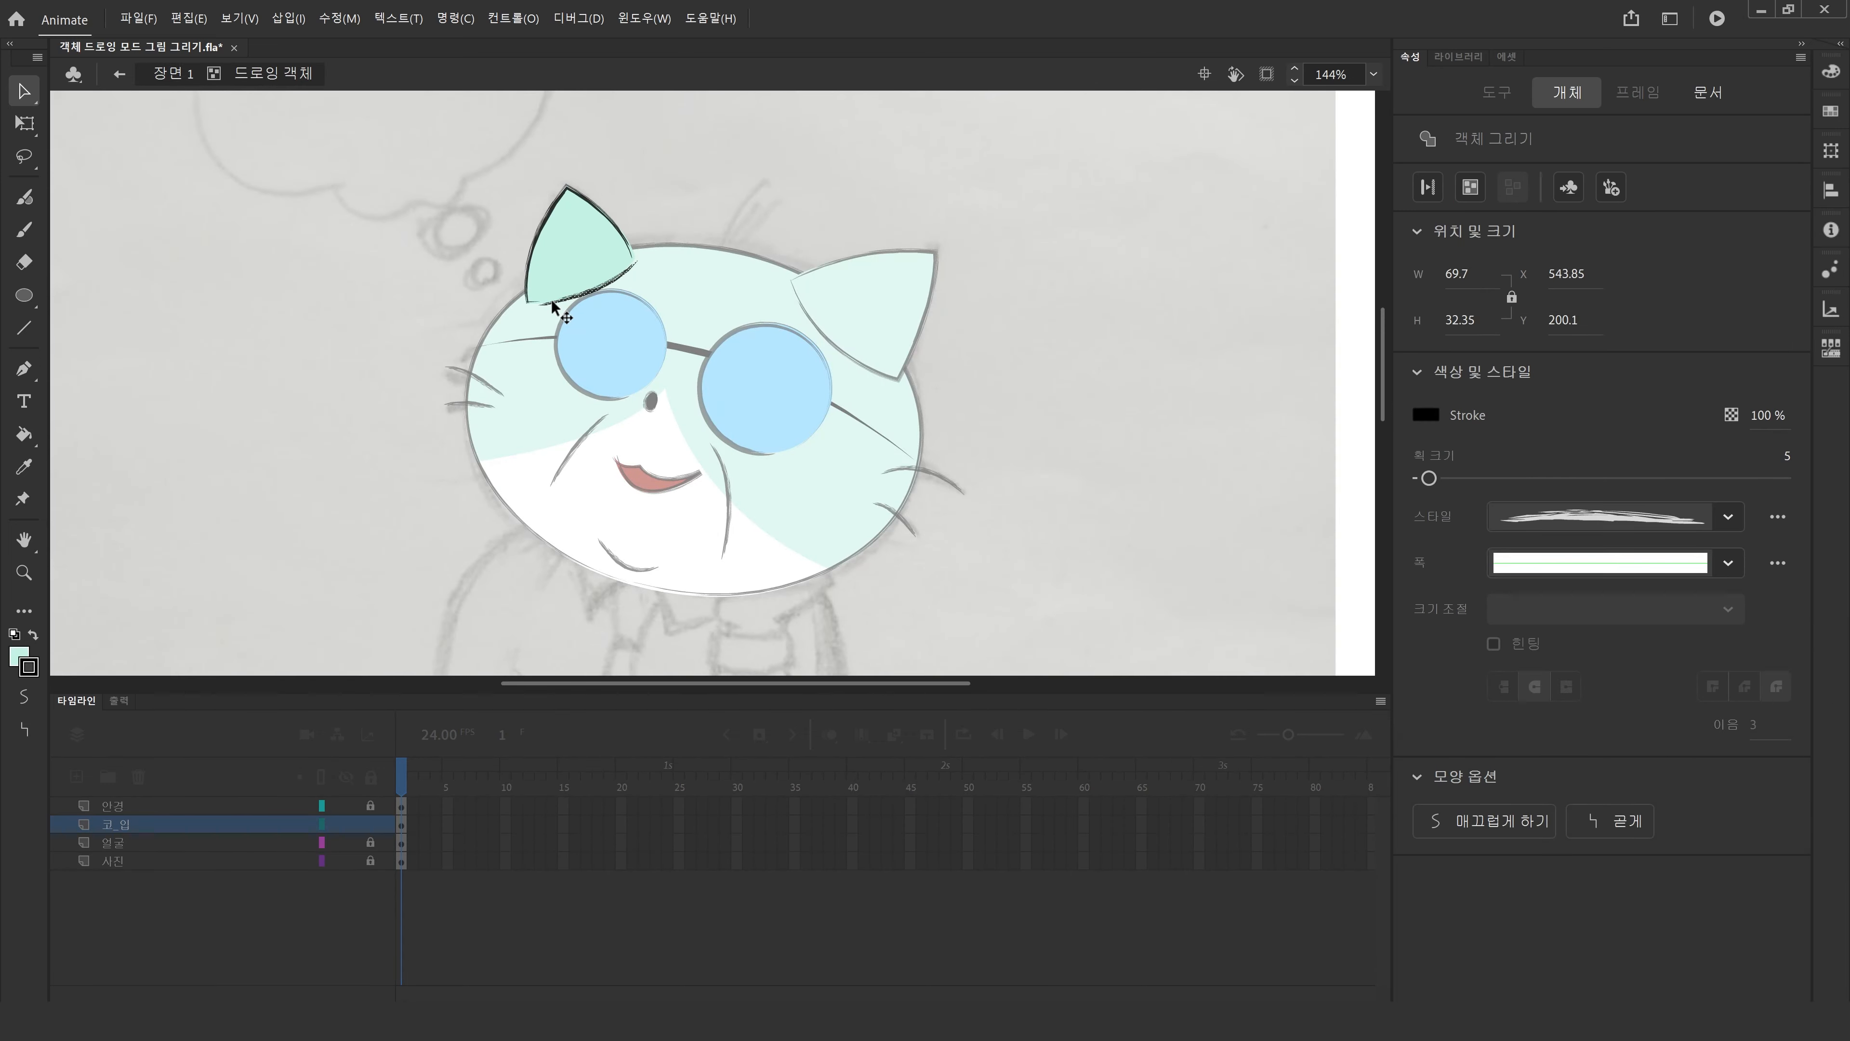
key("Delete")
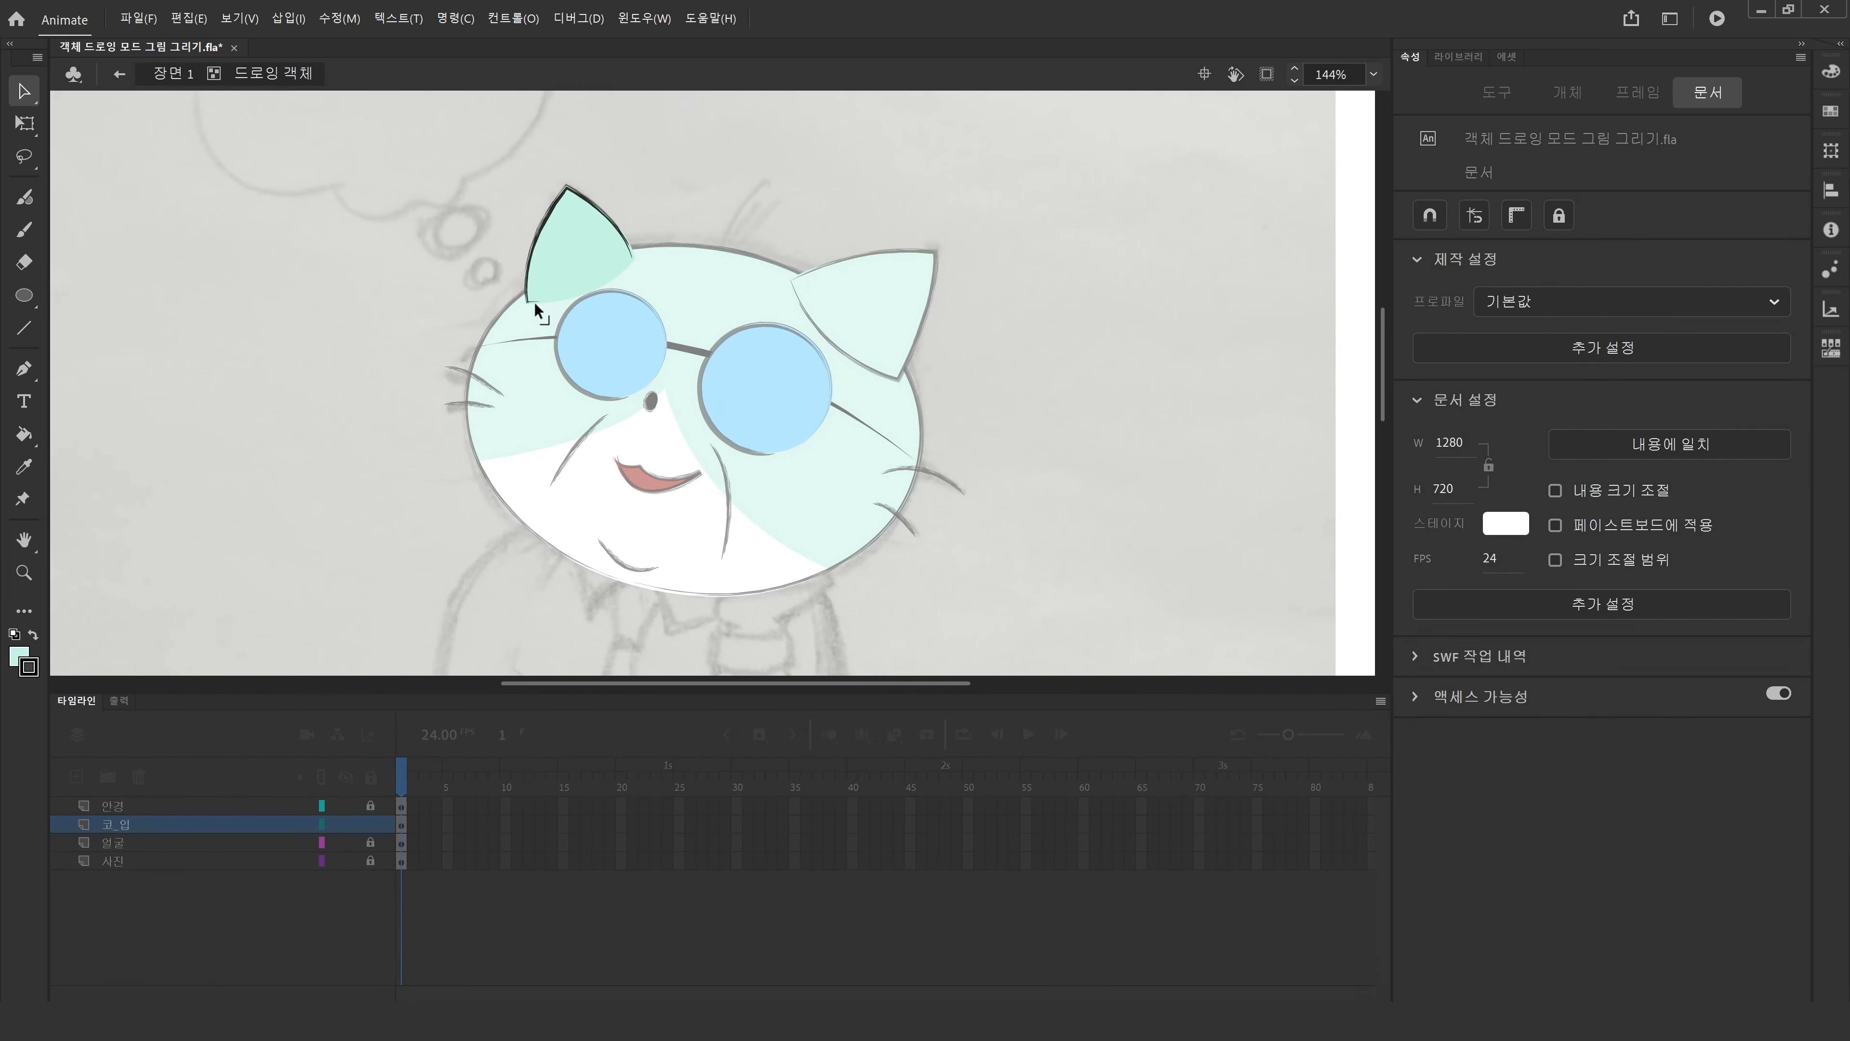
left_click(535, 301)
left_click(402, 172)
left_click(194, 74)
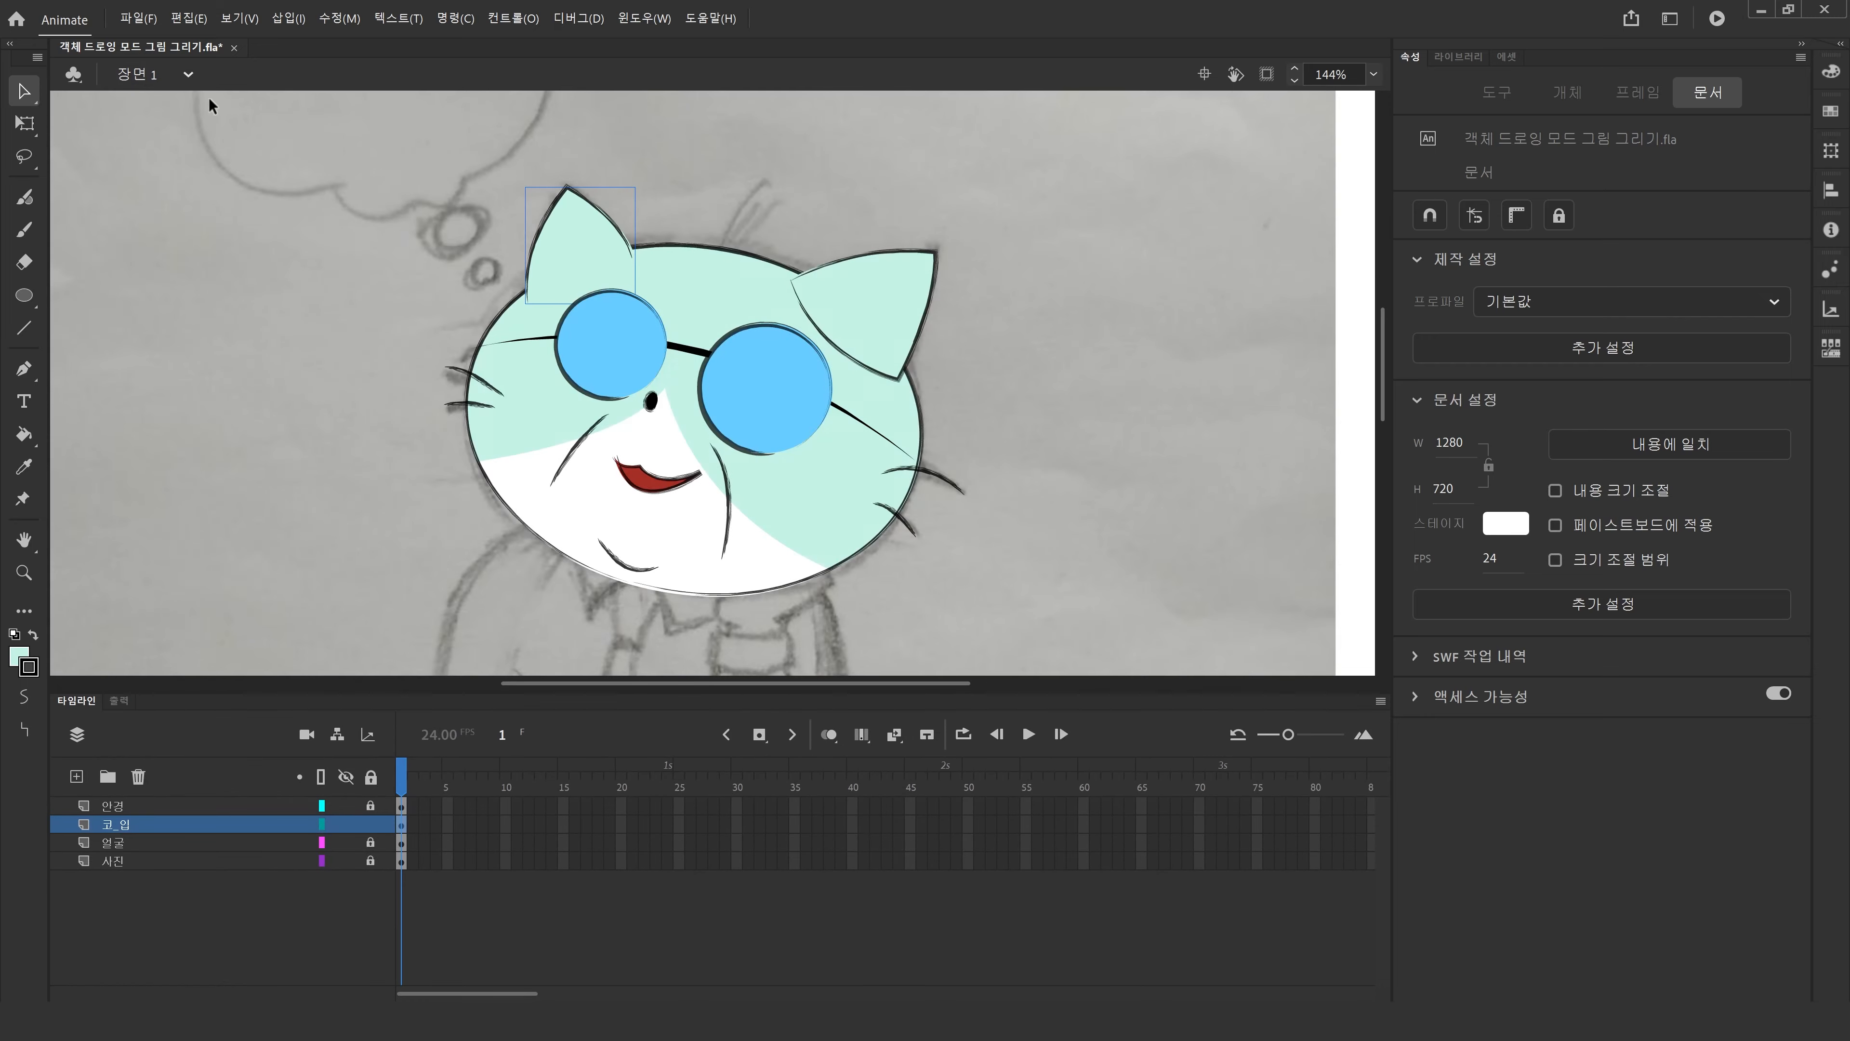
Delete the line across the base of the right ear inside its drawing object.
double_click(851, 302)
left_click(845, 347)
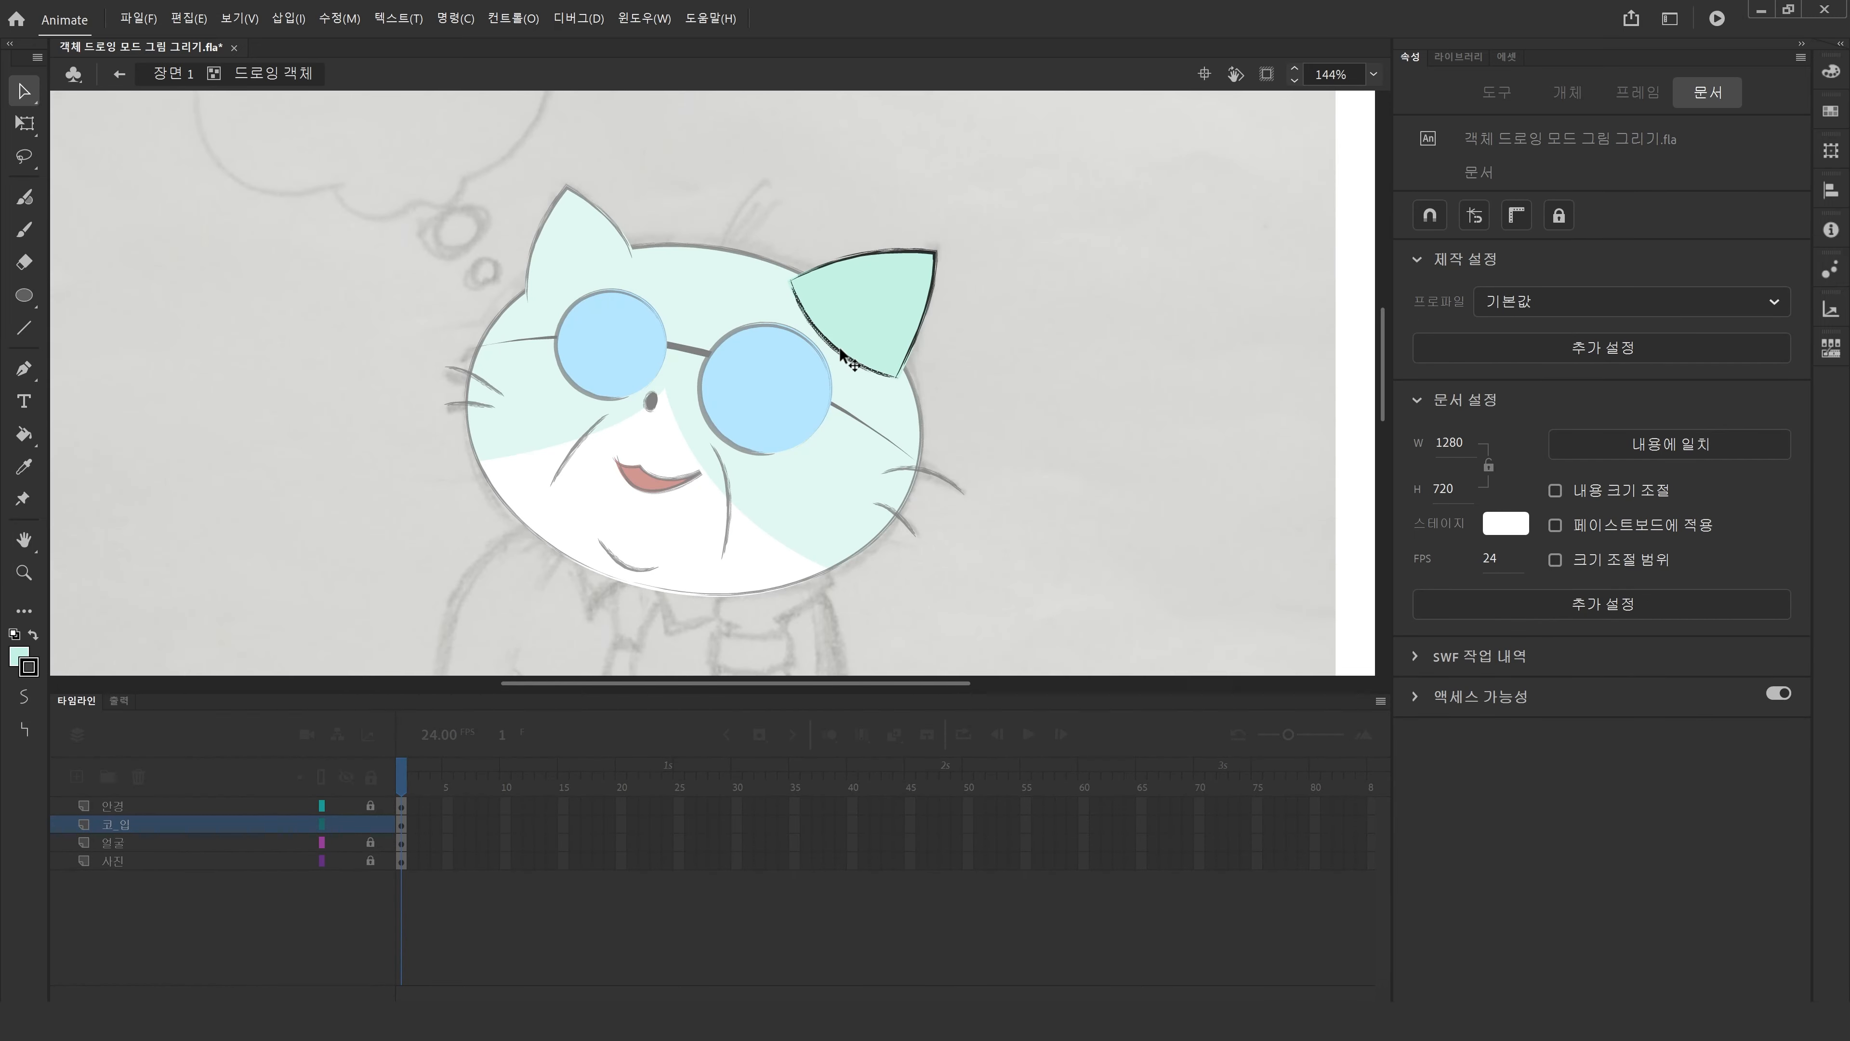
key("Delete")
left_click(165, 76)
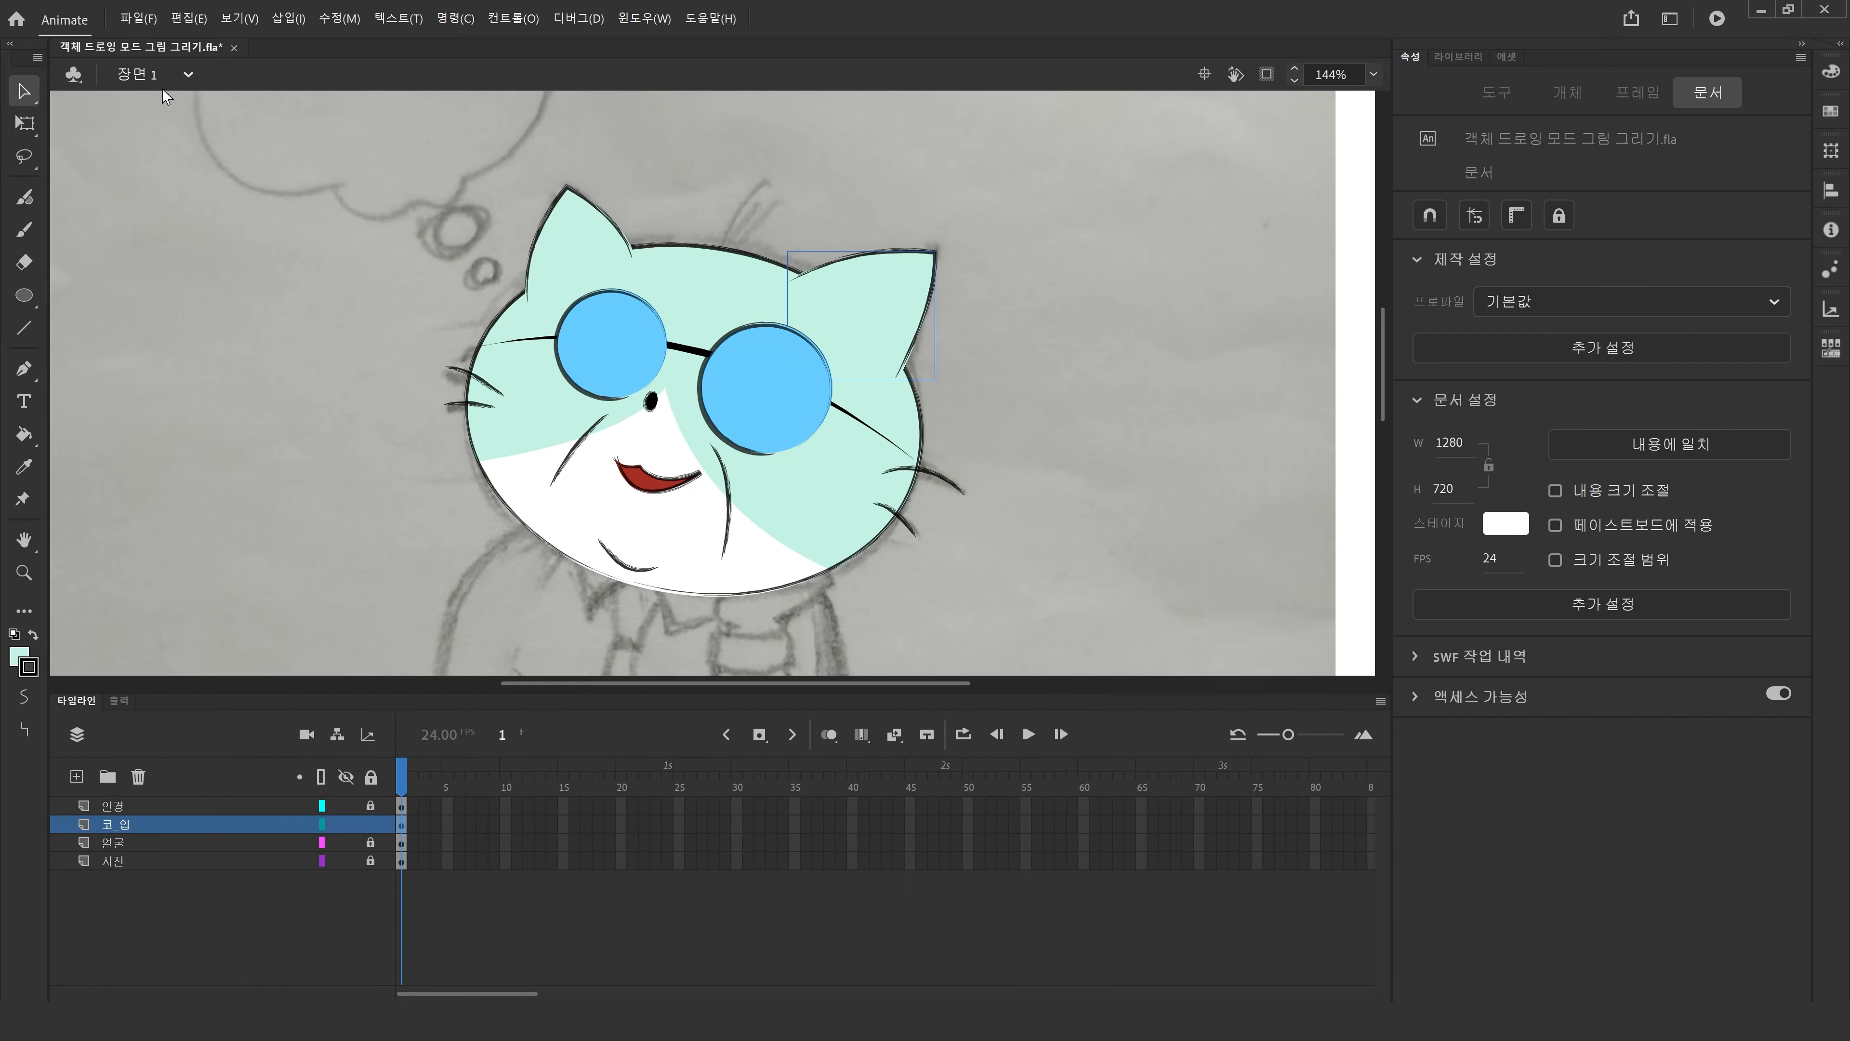
Nudge the selected ear slightly up and to the right.
key("Right")
key("Up")
key("Up")
key("Up")
key("Right")
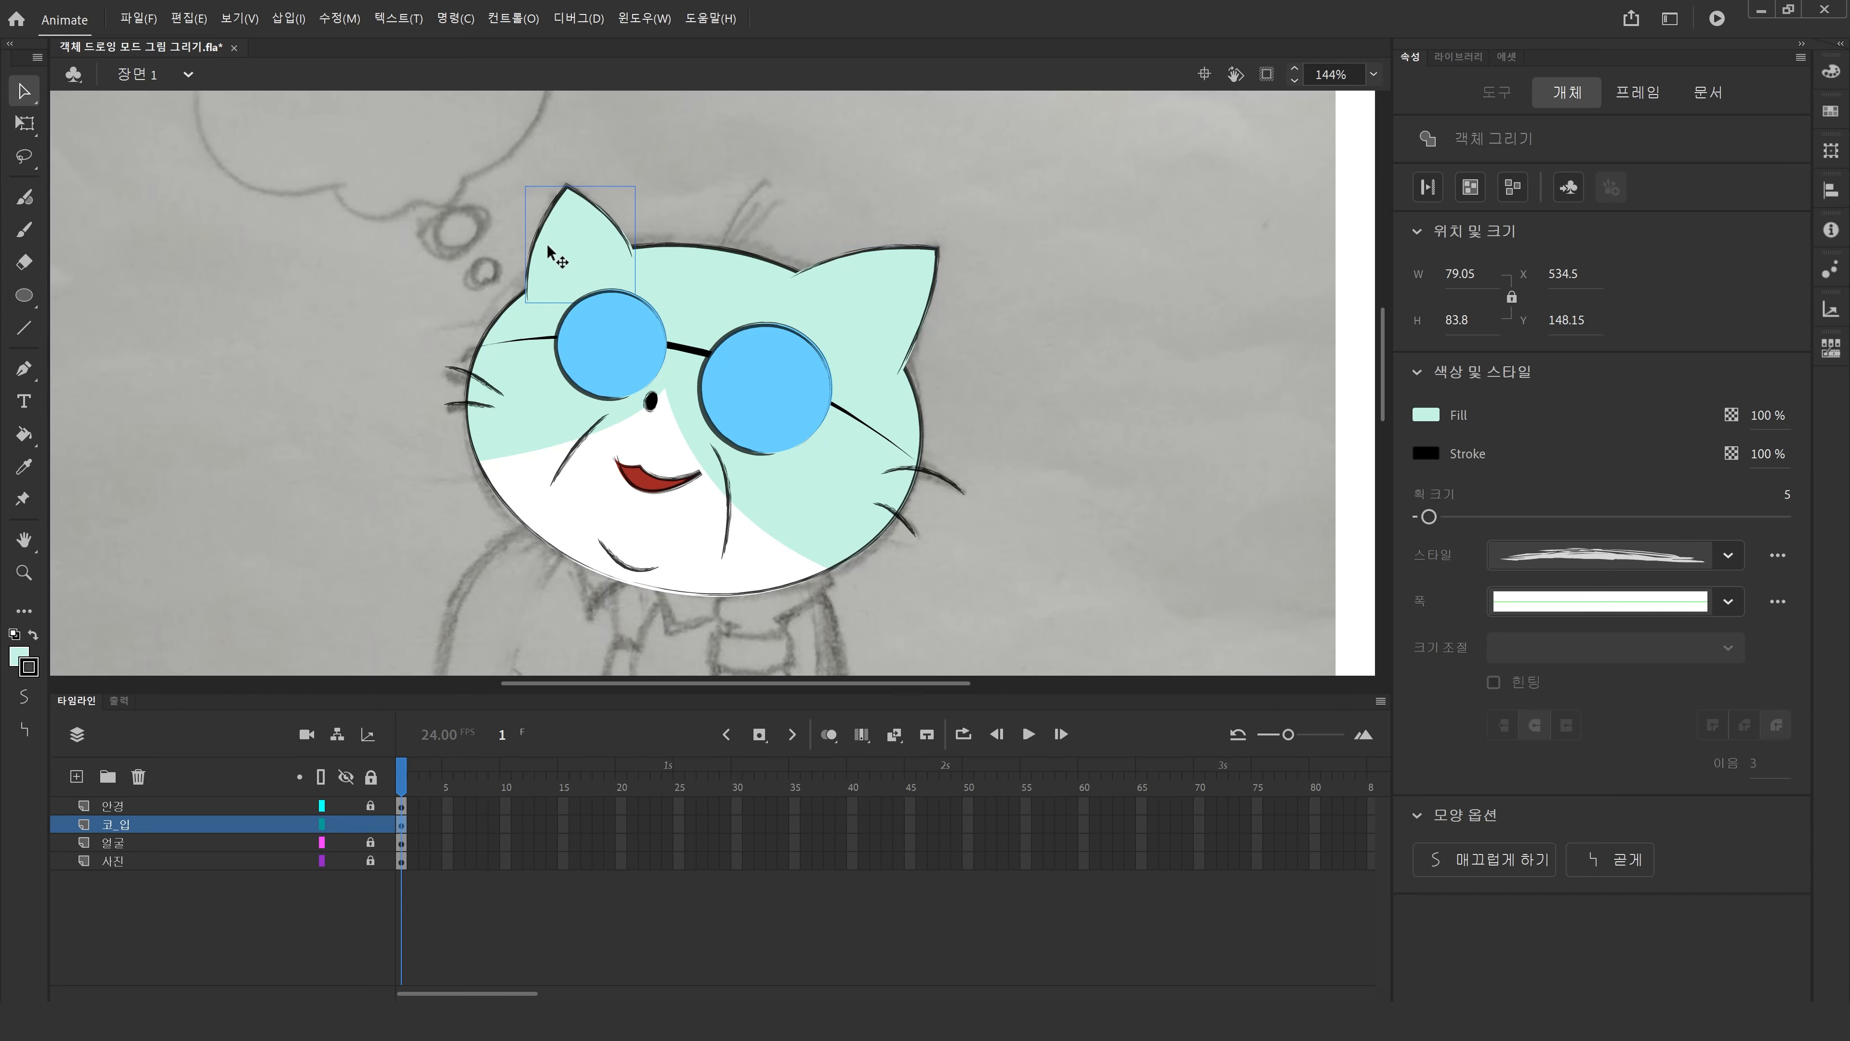
left_click(228, 611)
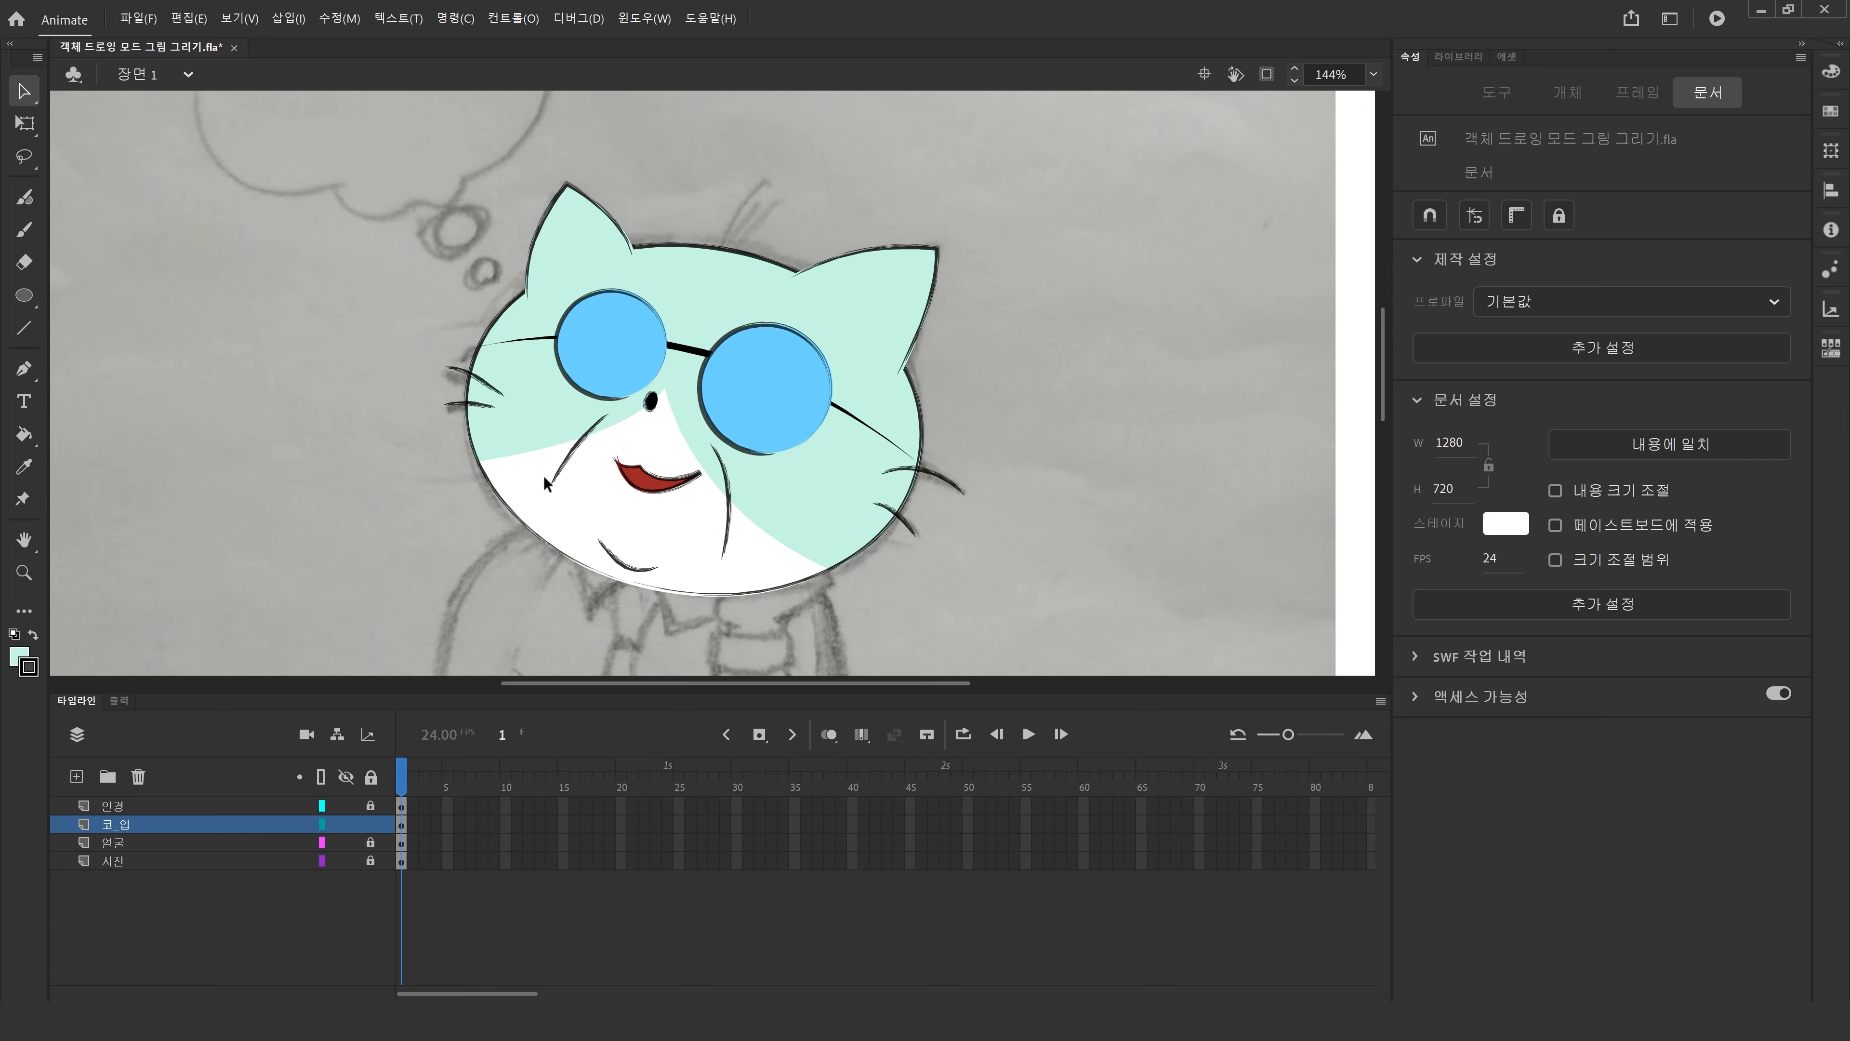
Unlock the 얼굴 layer, select the head and both ears, and set their stroke size to 12.
double_click(23, 539)
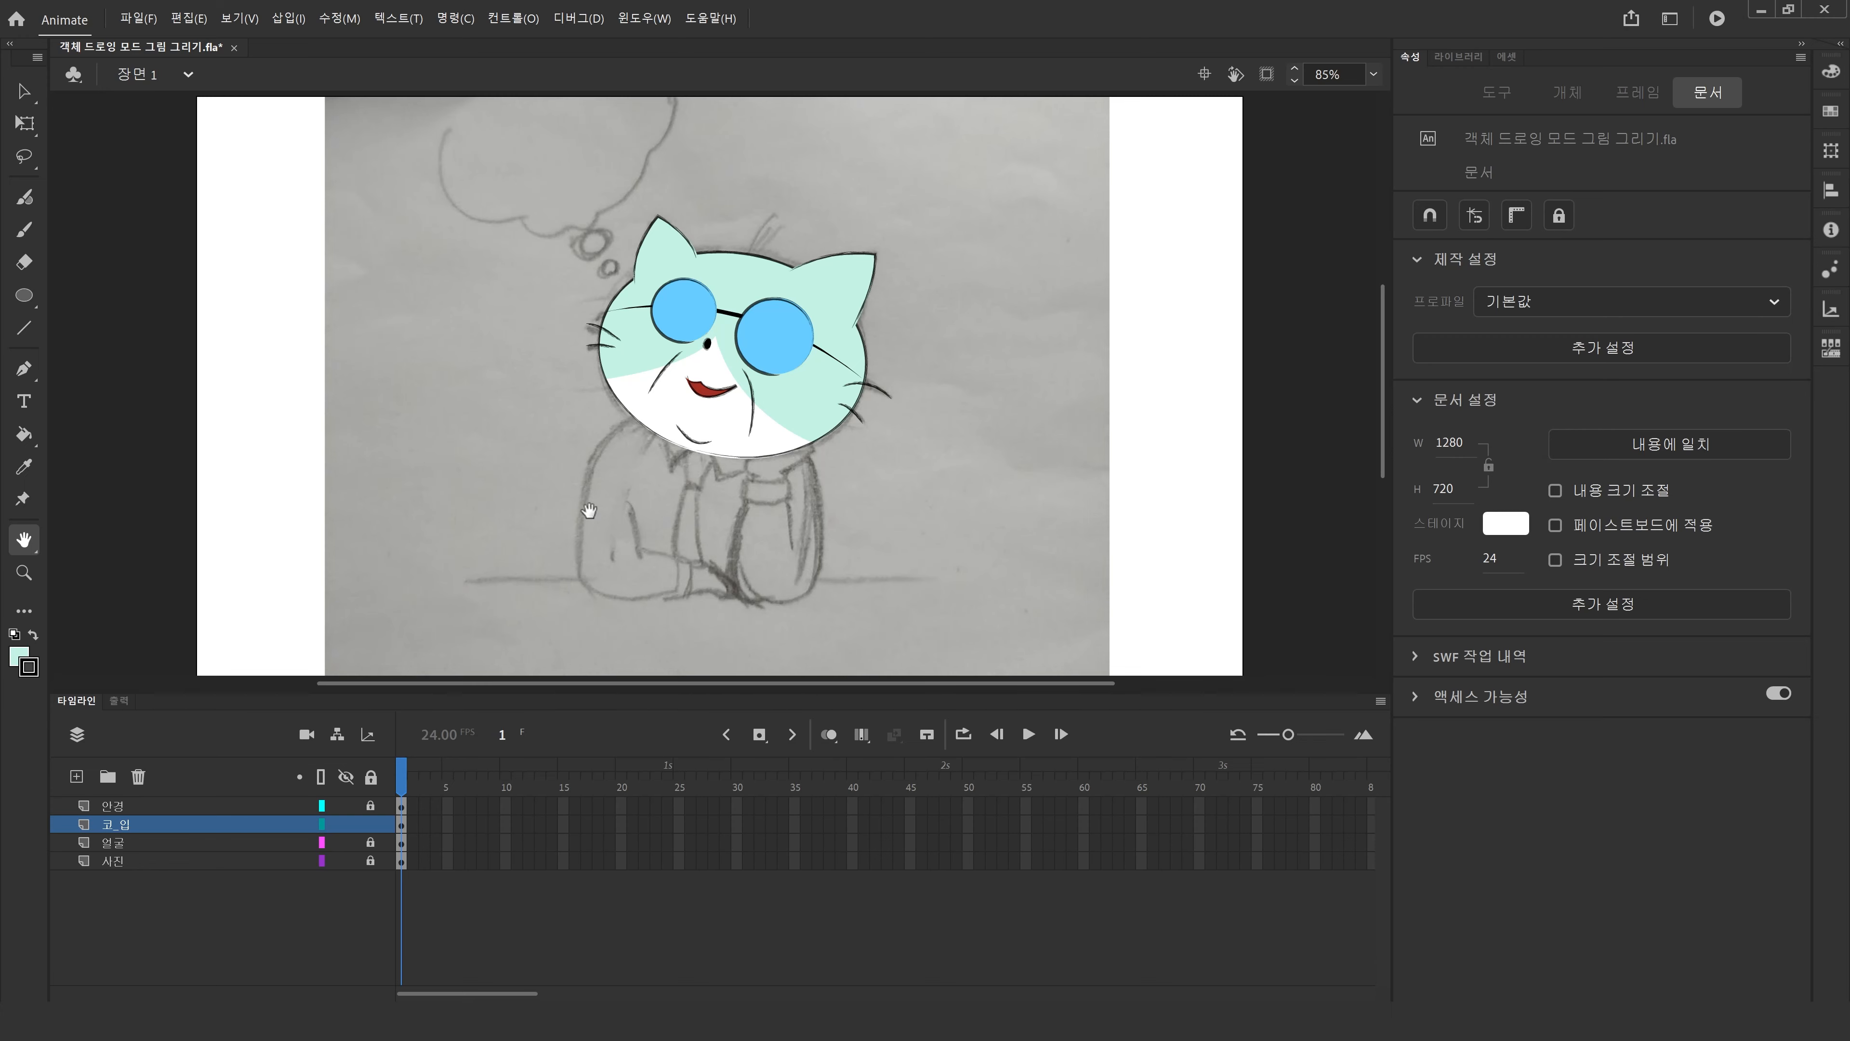
left_click(24, 572)
left_click_drag(525, 182, 1028, 532)
left_click(22, 92)
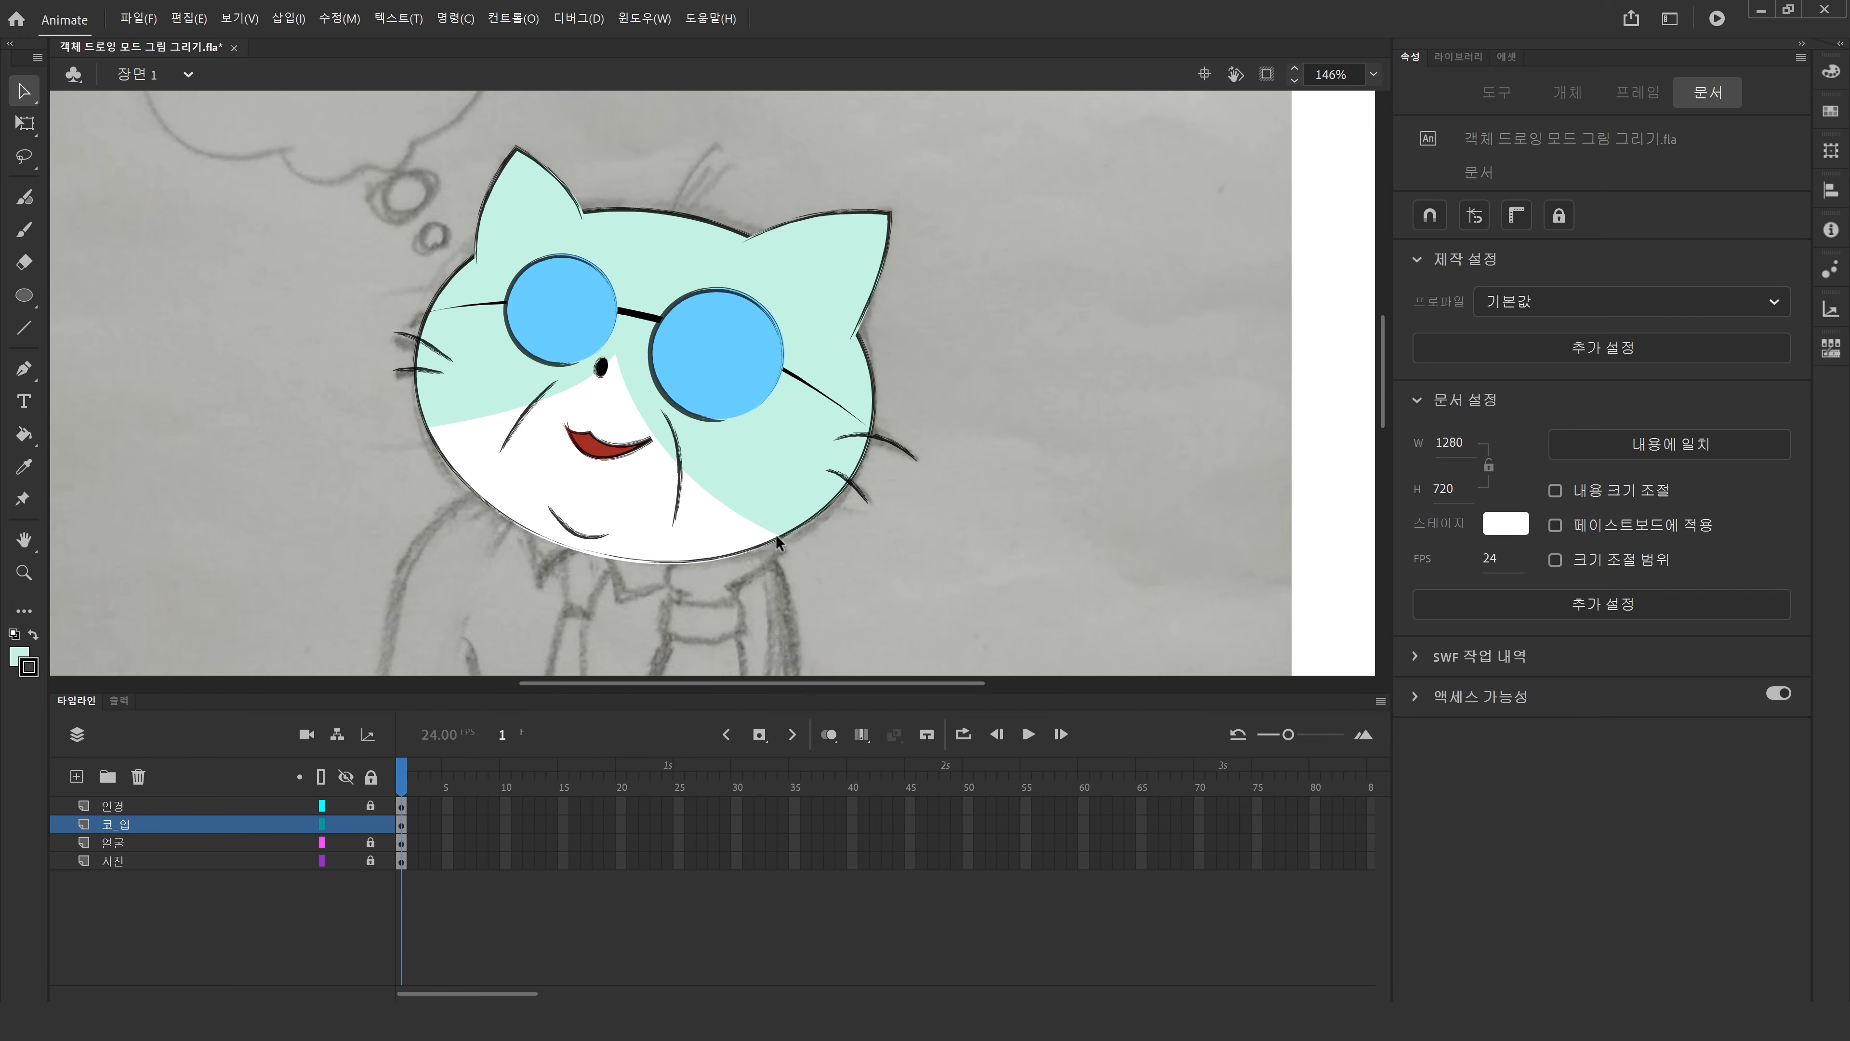
left_click(371, 843)
left_click(748, 554)
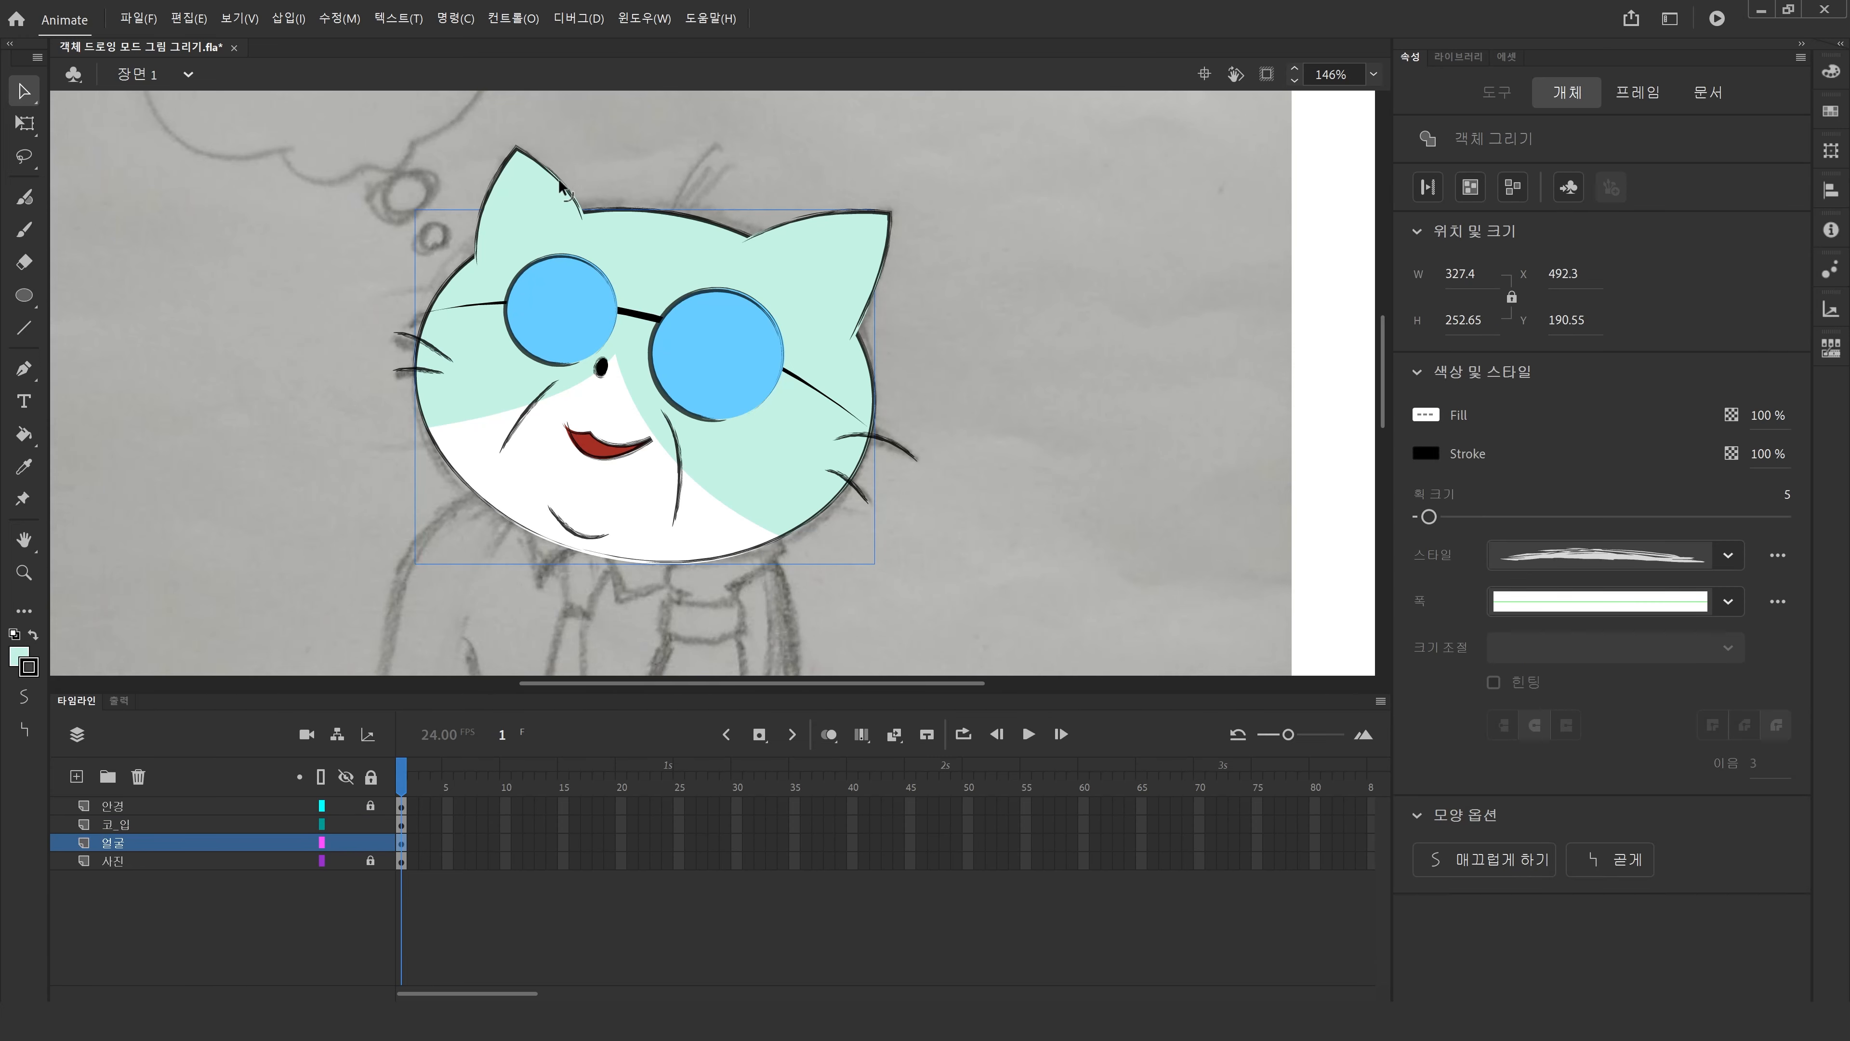
left_click(569, 194, "shift")
left_click(890, 217, "shift")
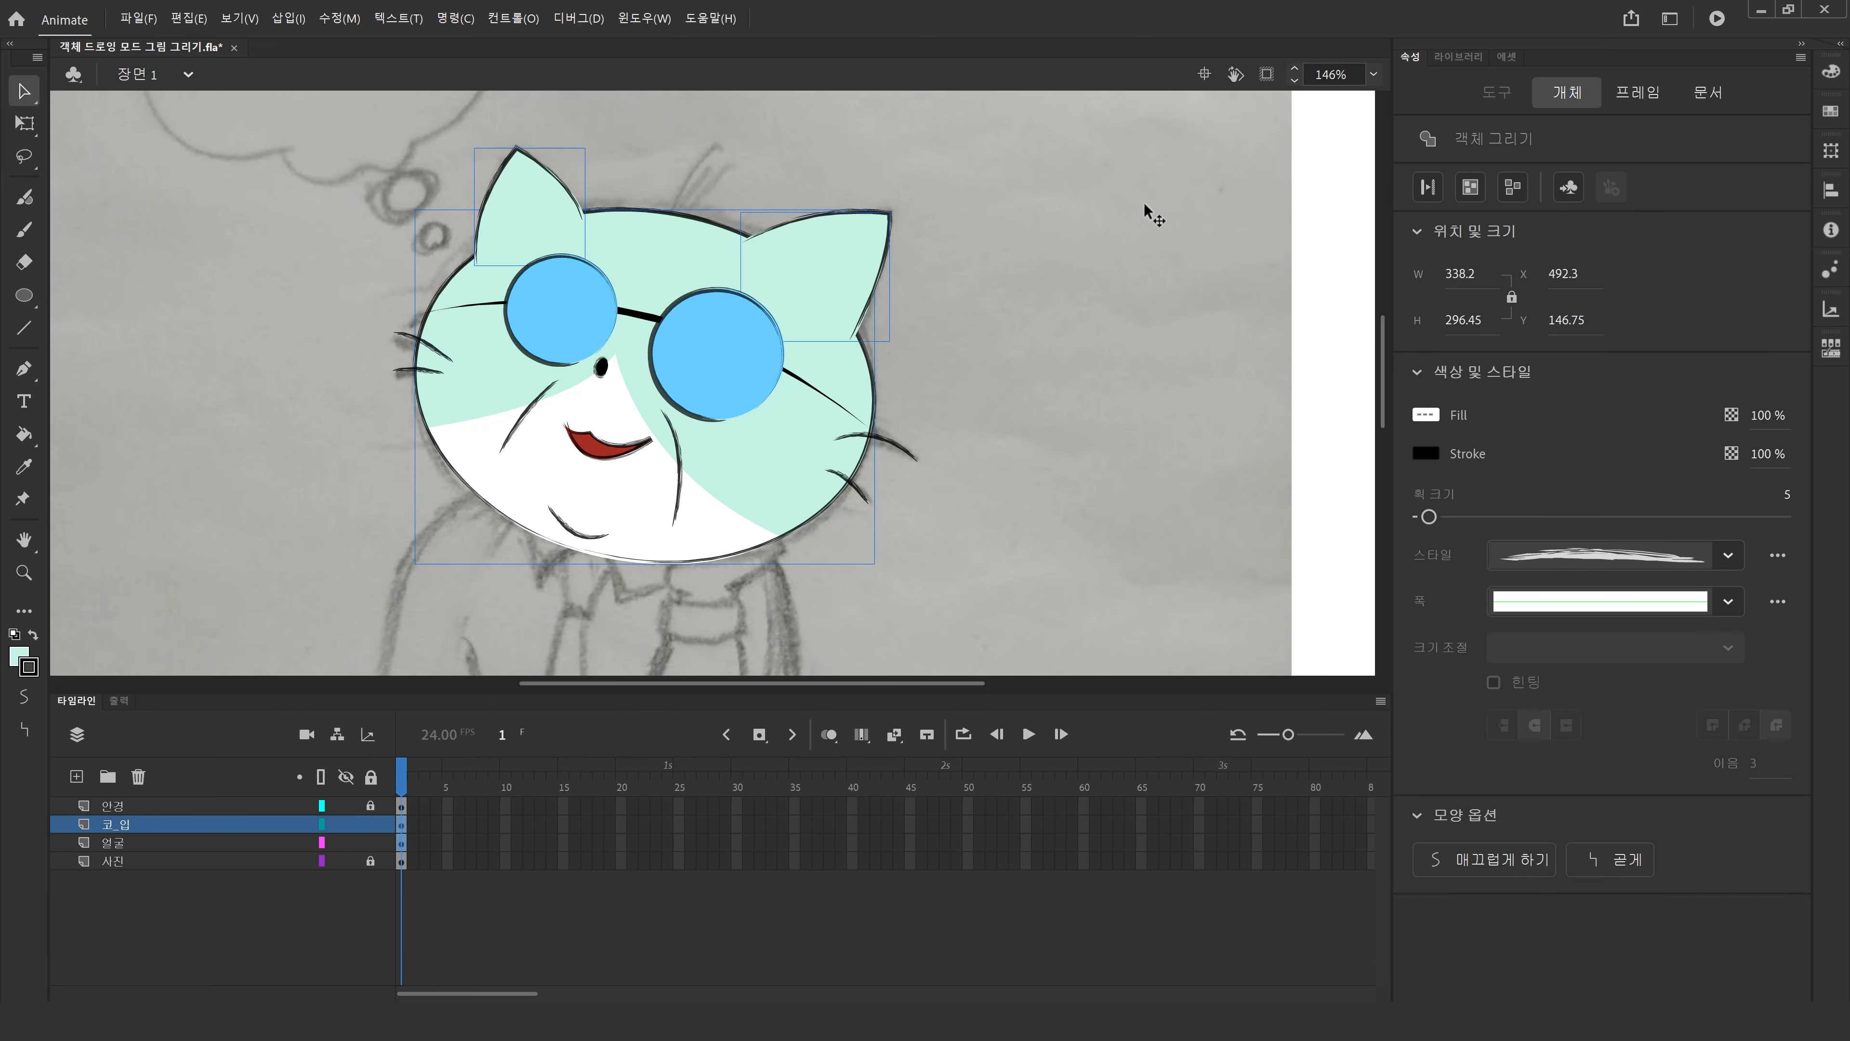
key("ctrl+z")
left_click_drag(867, 268, 1172, 211)
key("ctrl+z")
left_click_drag(1430, 517, 1443, 519)
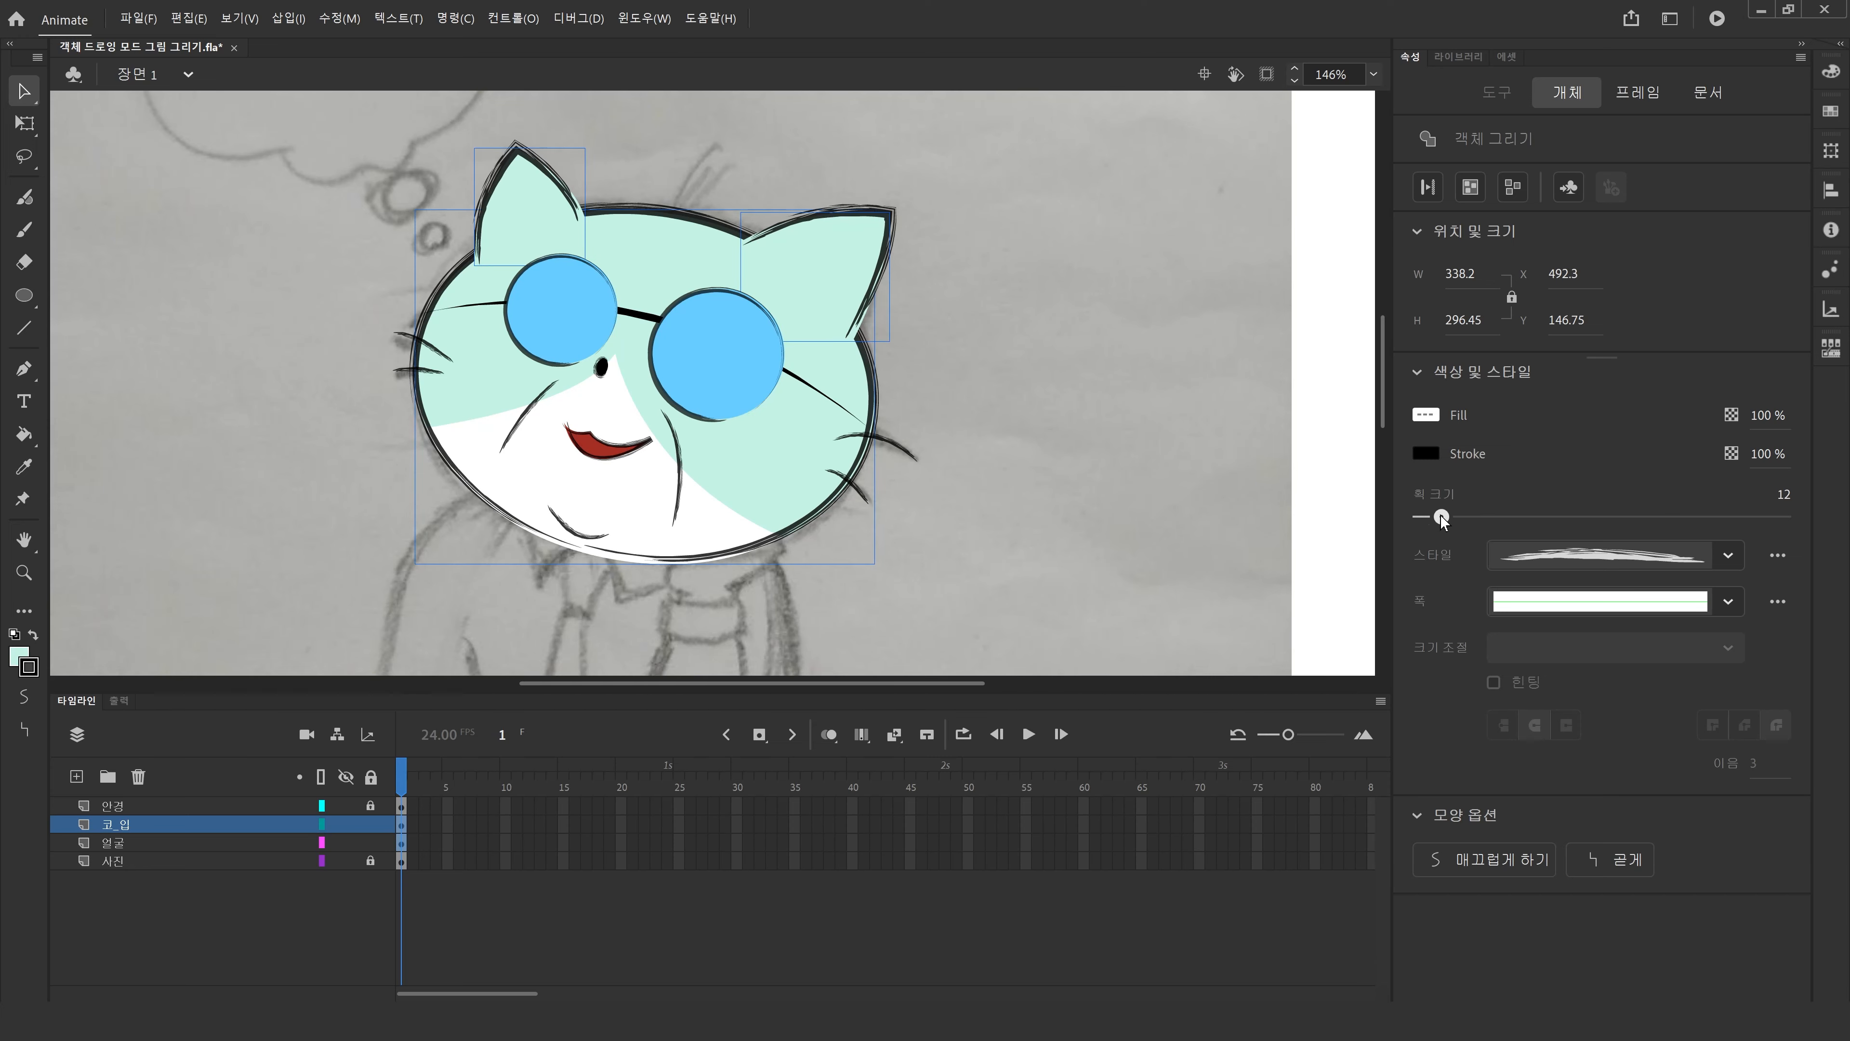
left_click(965, 508)
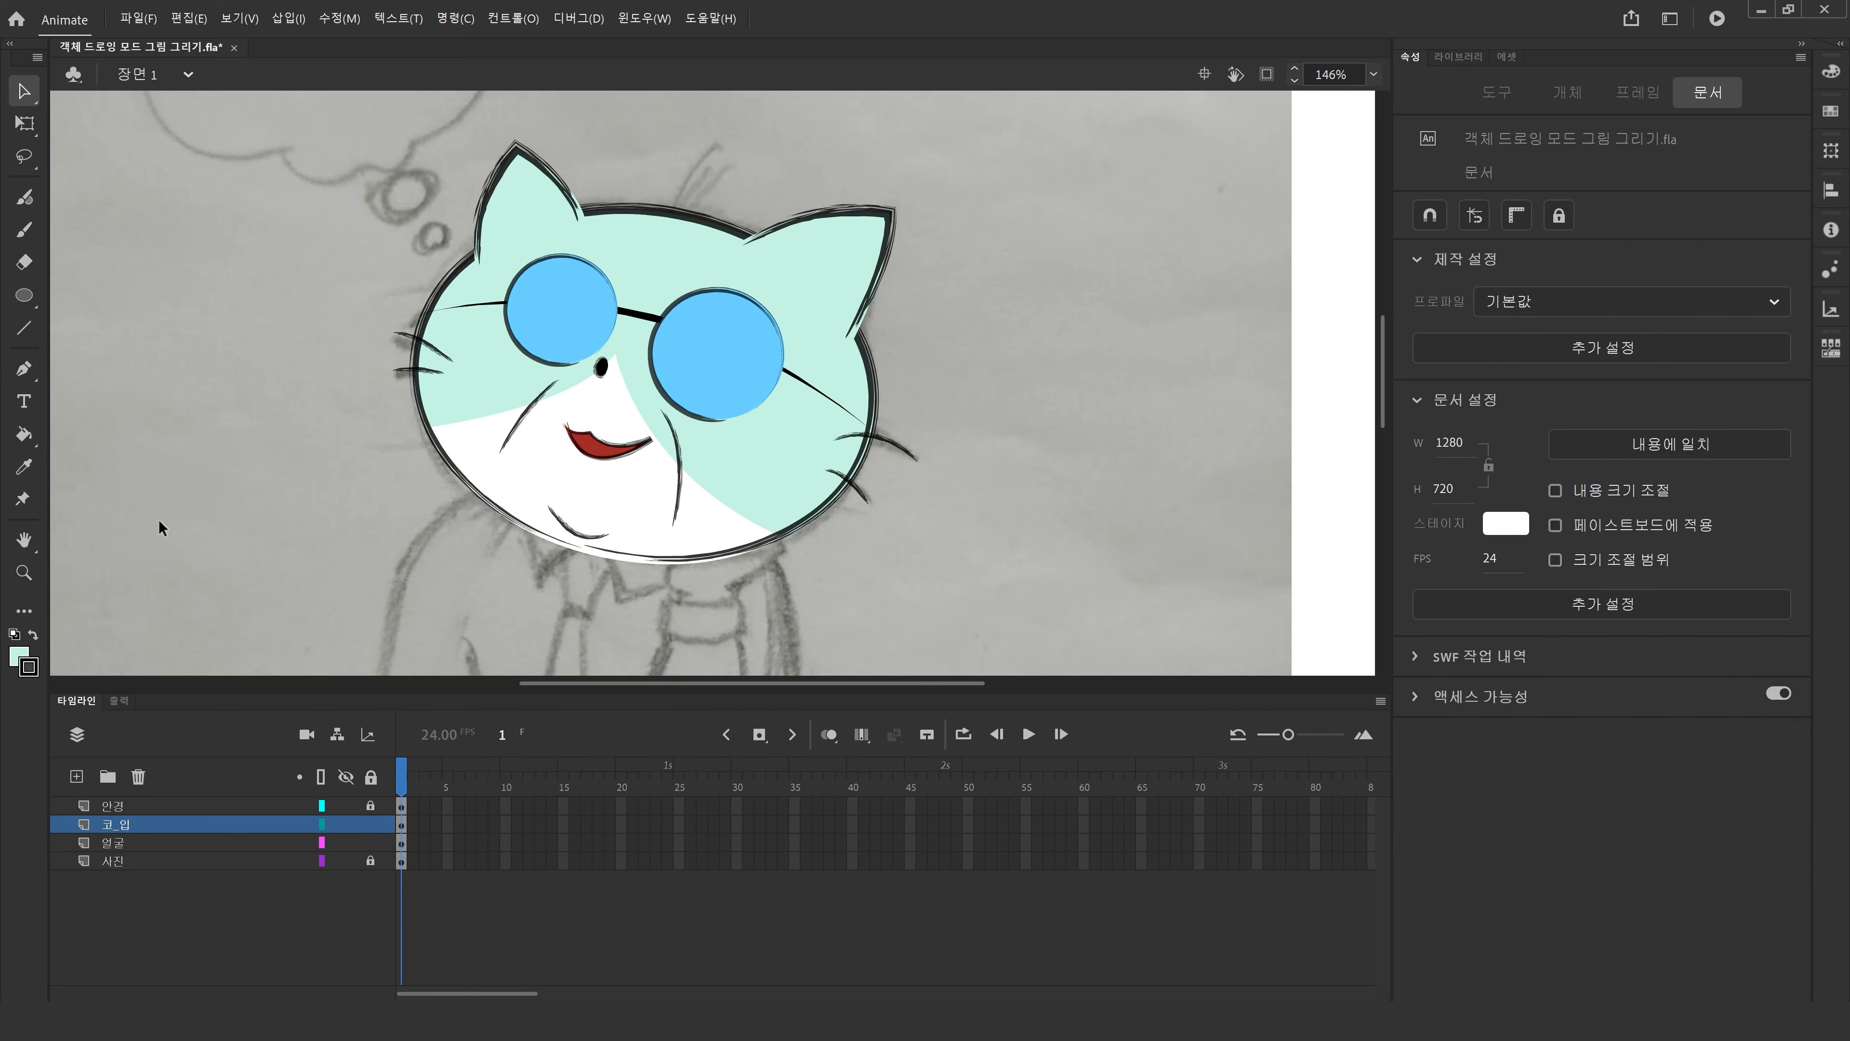
double_click(23, 544)
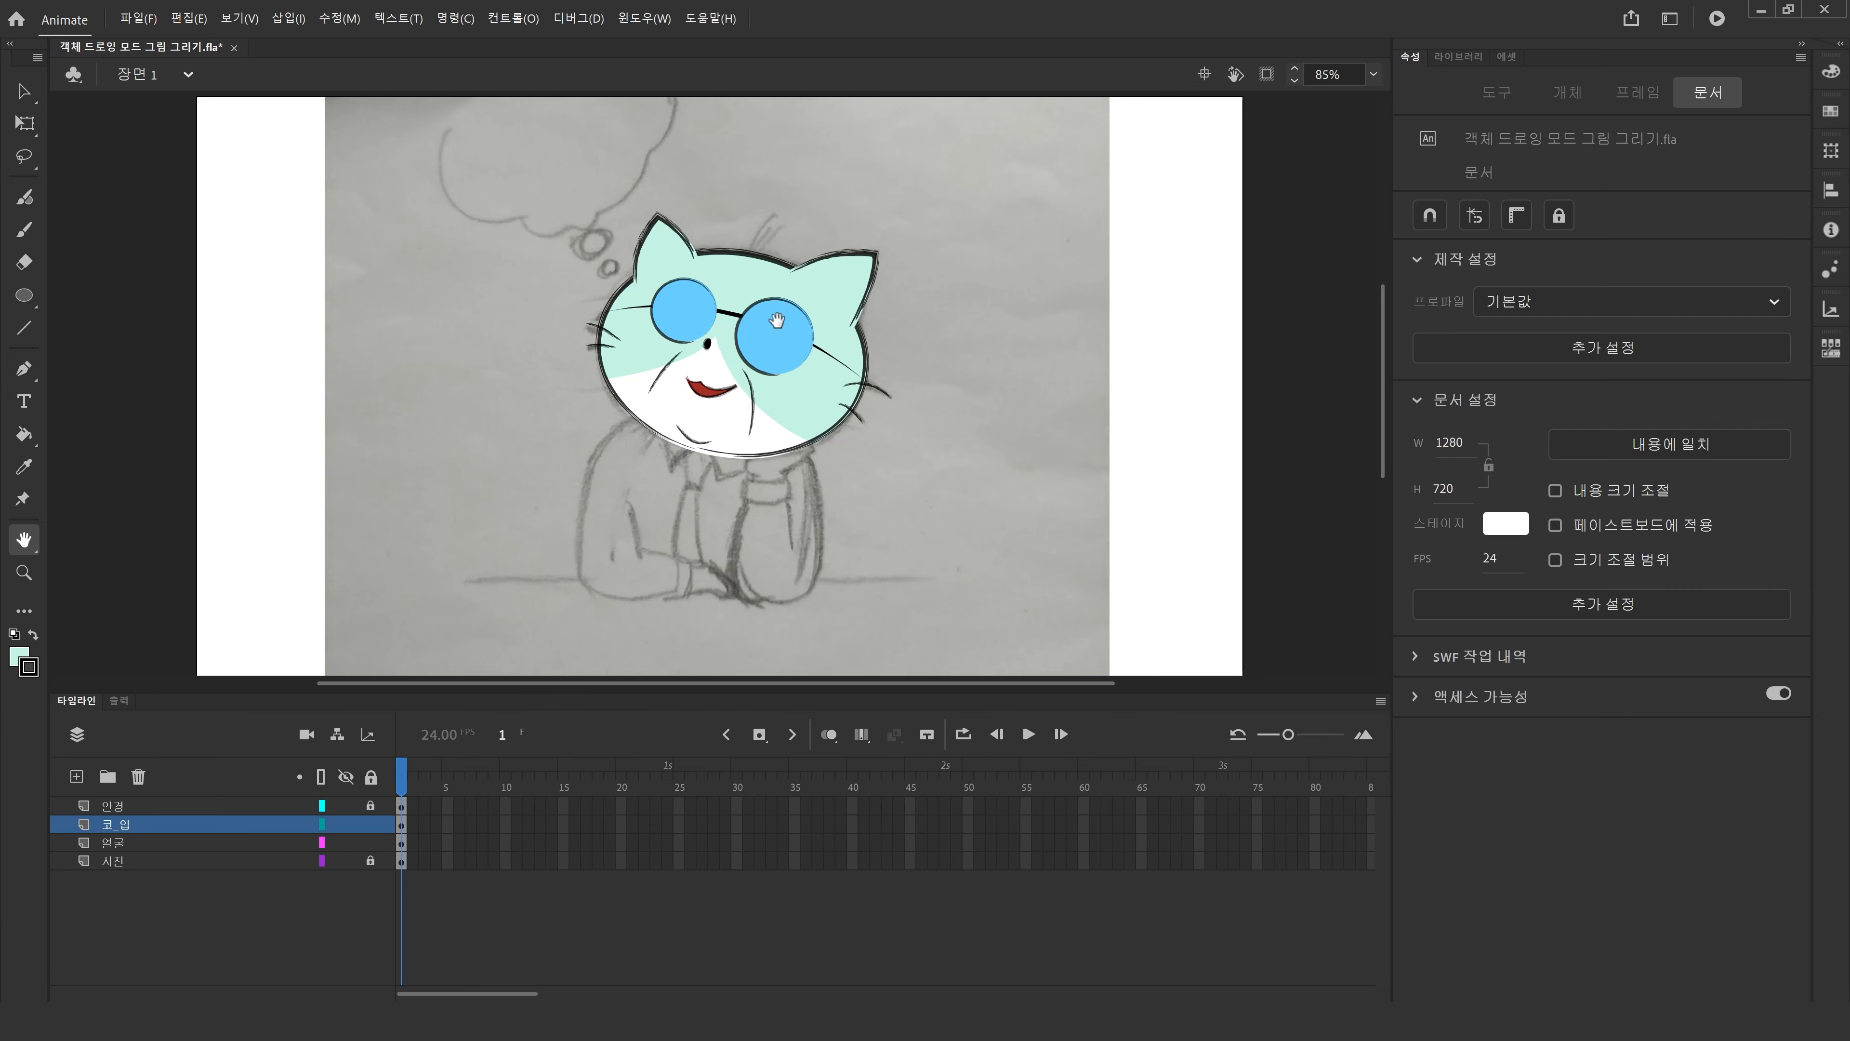
key("v")
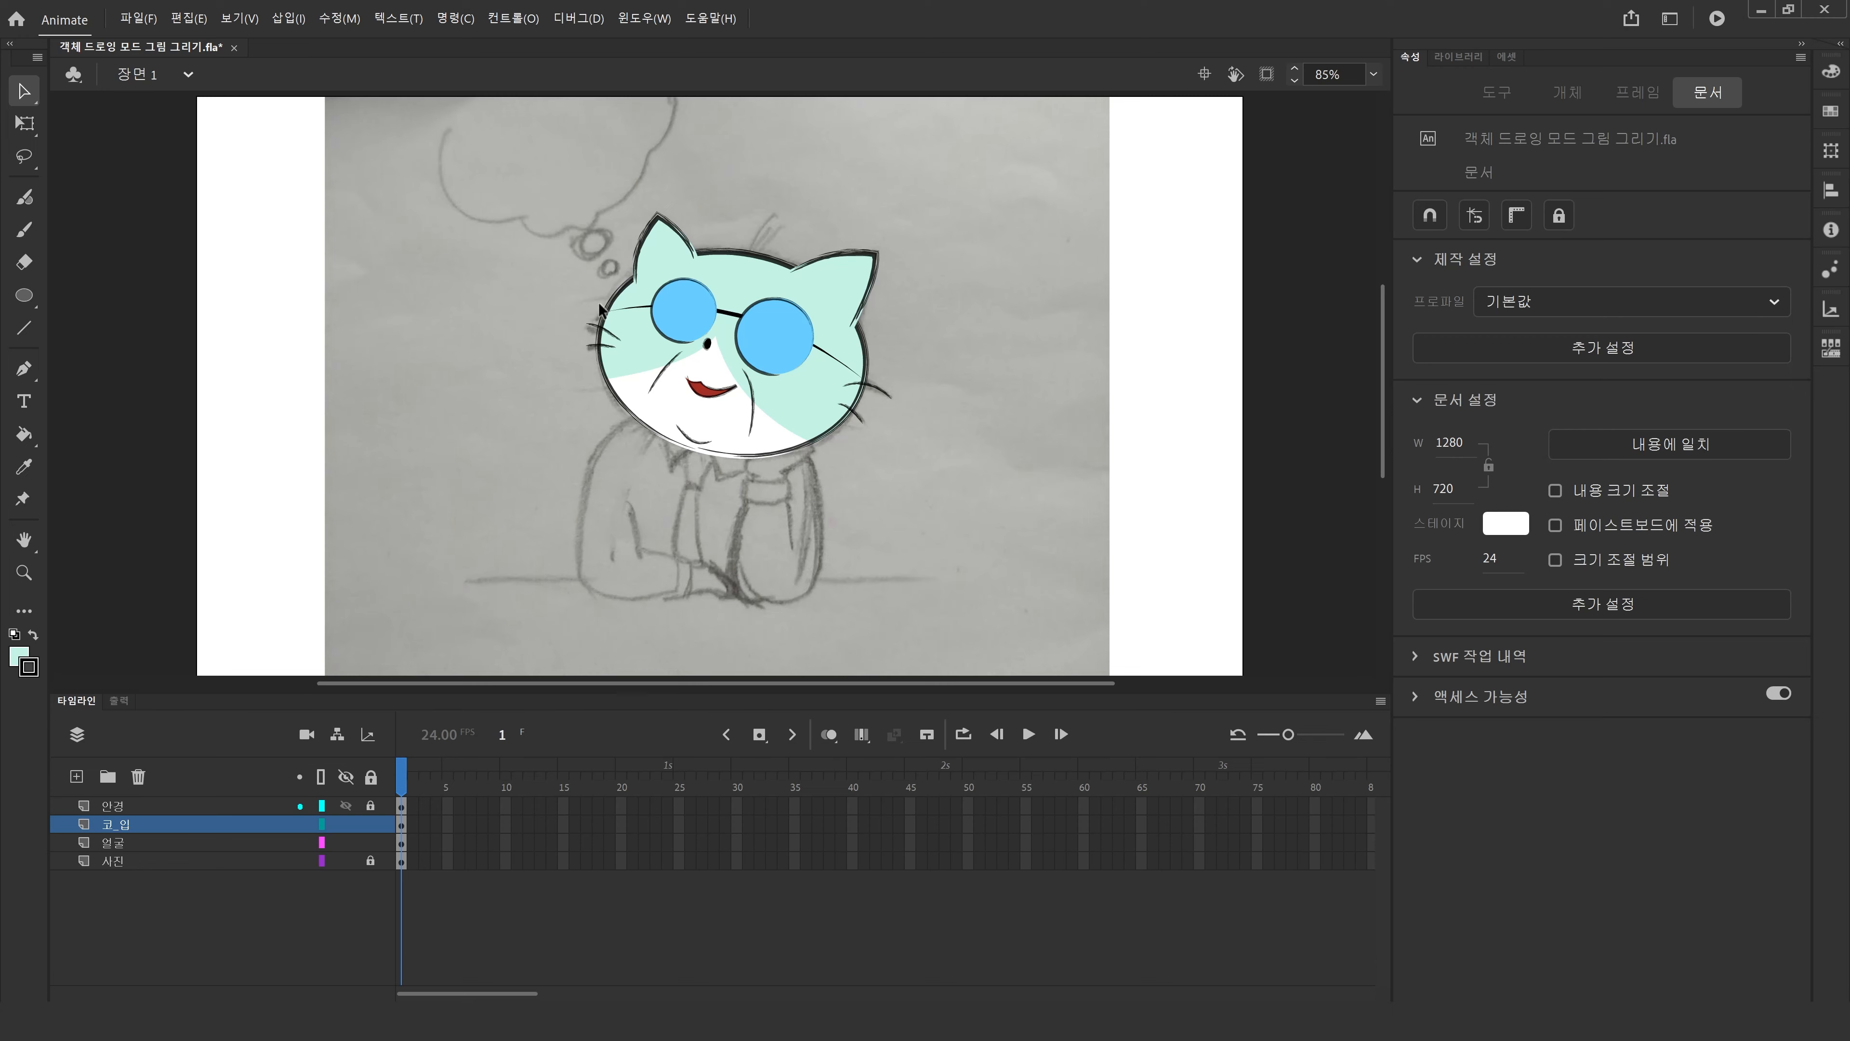
left_click(24, 572)
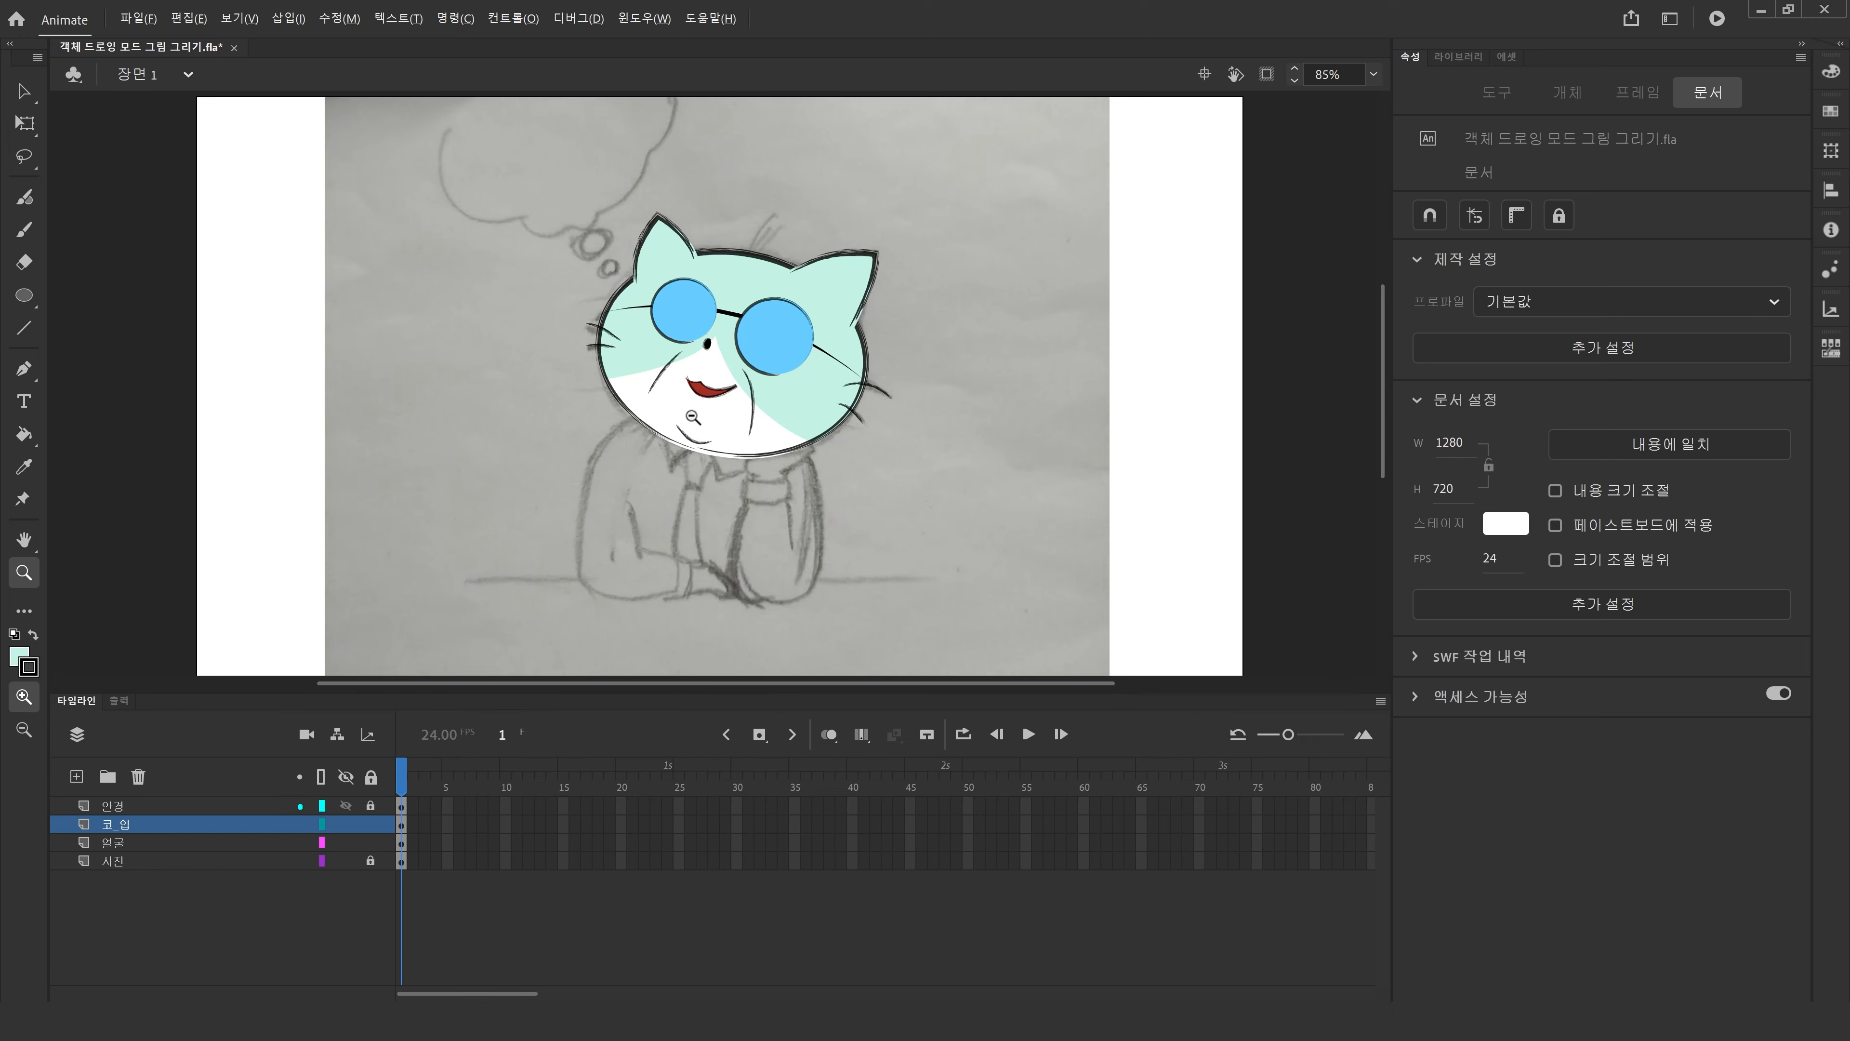
left_click(695, 400, "alt")
left_click_drag(766, 403, 938, 591)
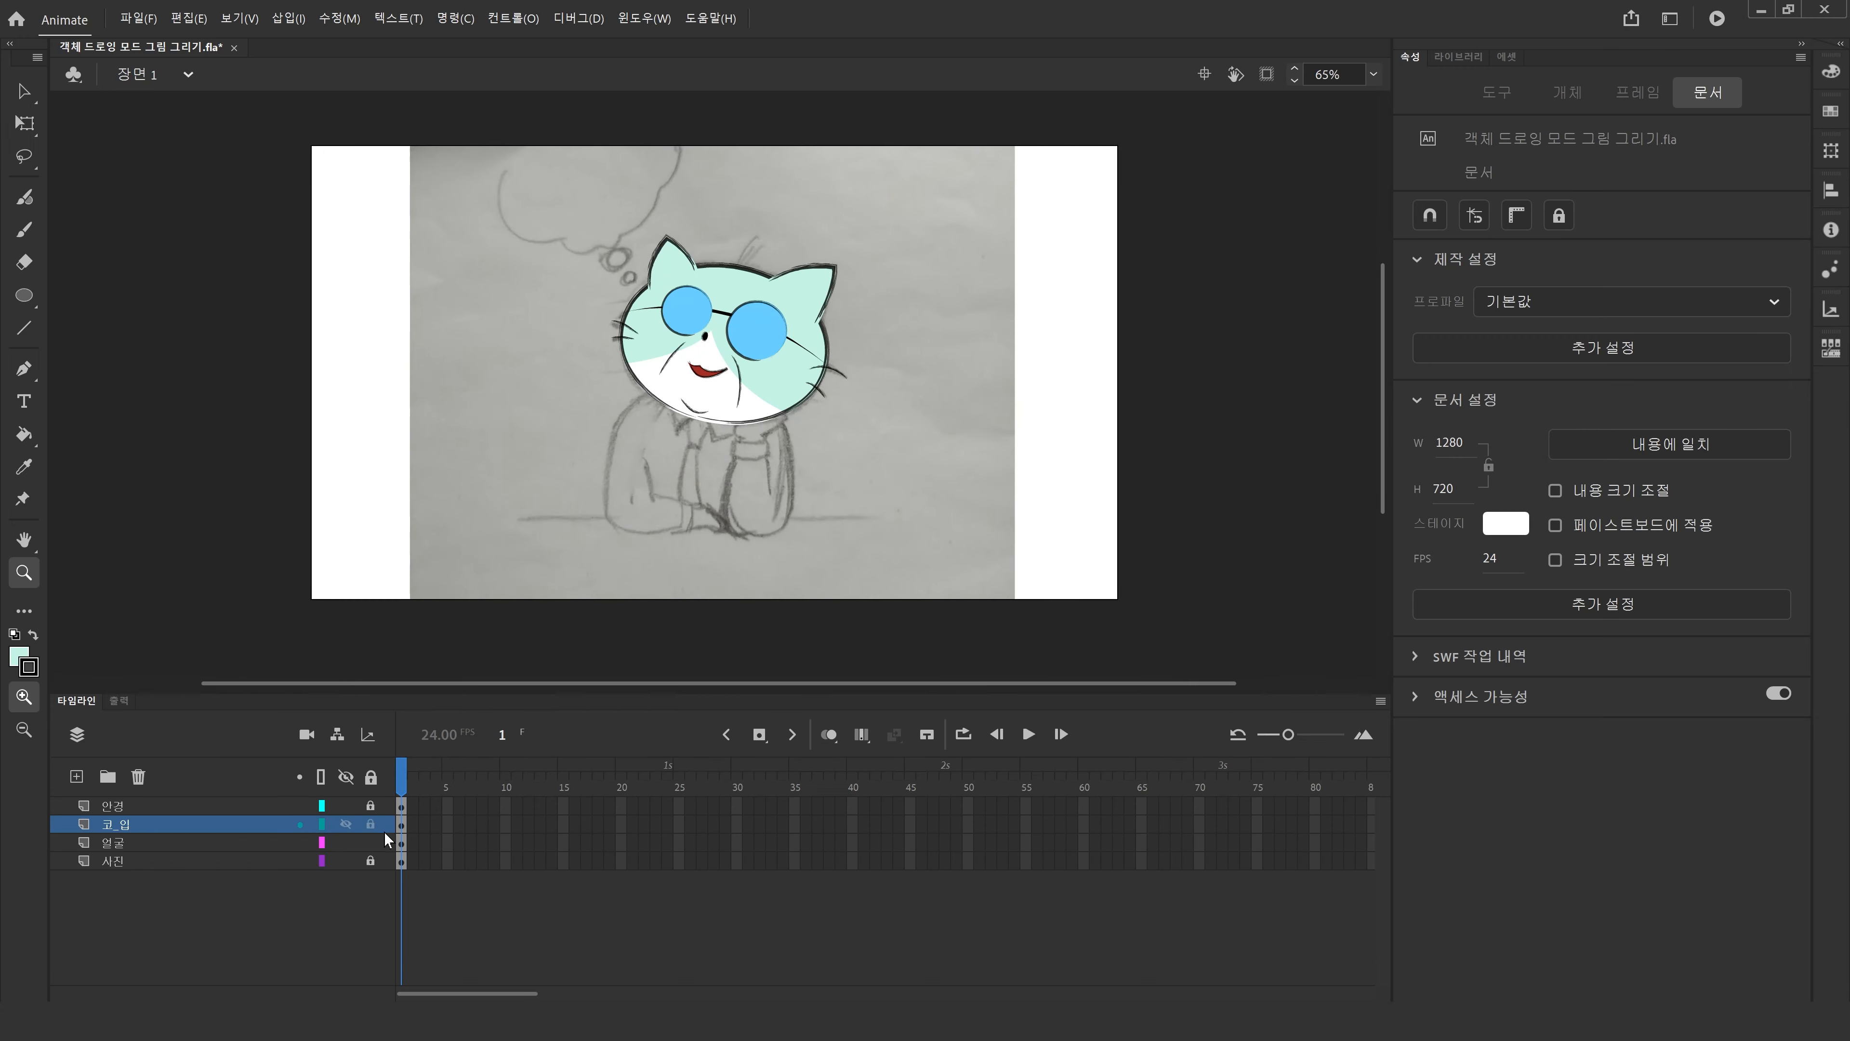
left_click(22, 93)
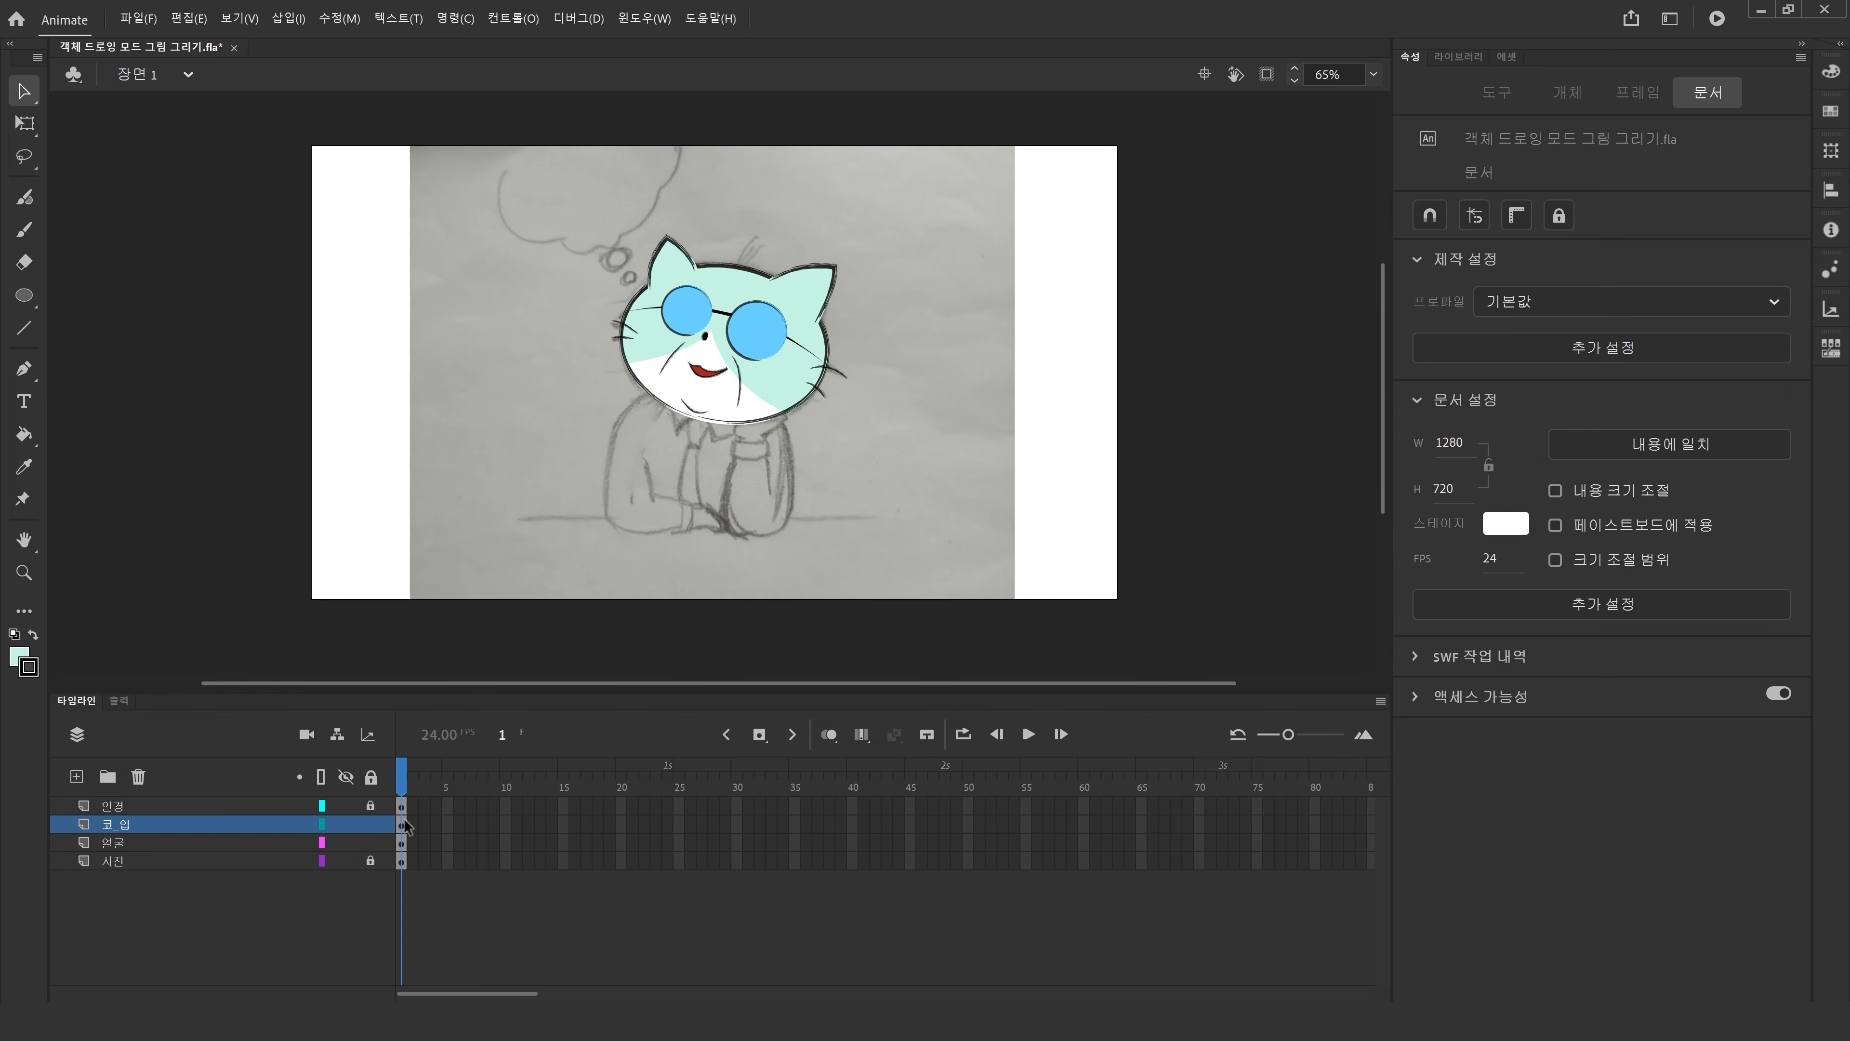
left_click(705, 373)
left_click(744, 367)
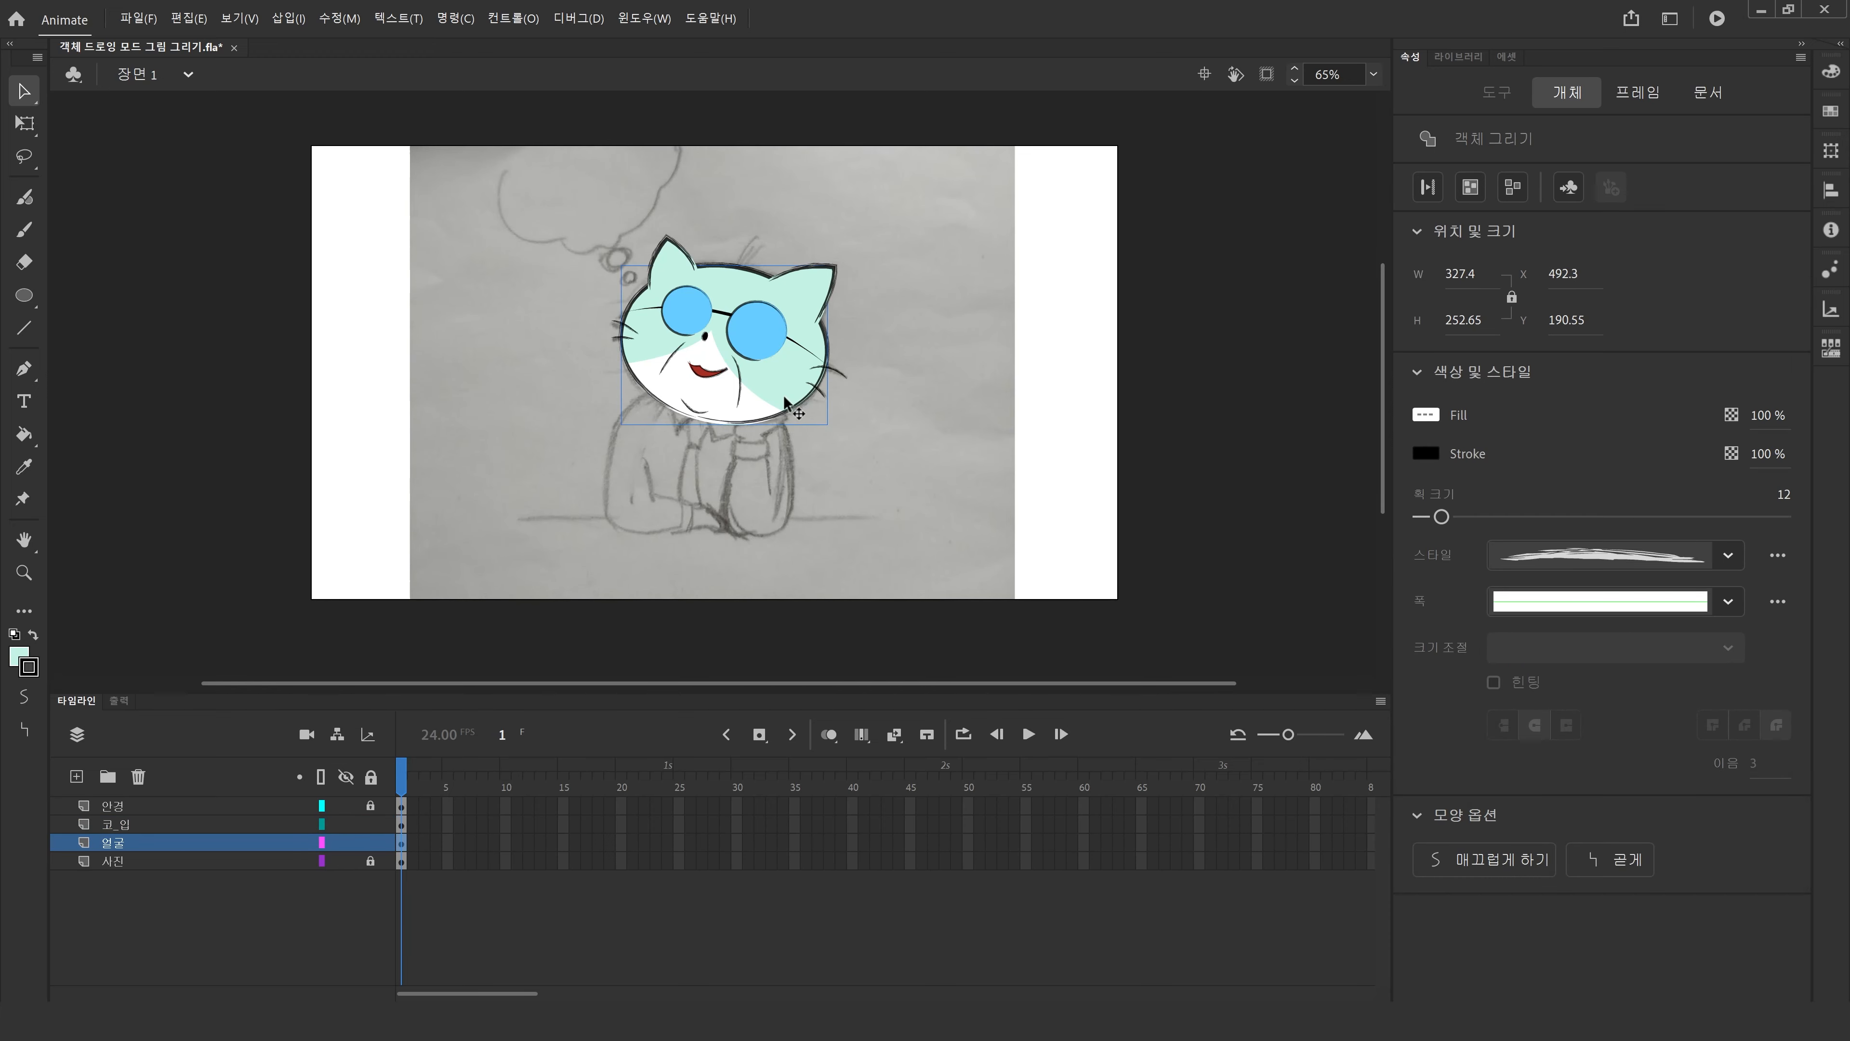
left_click_drag(771, 400, 462, 373)
key("ctrl+z")
left_click_drag(683, 272, 573, 204)
key("ctrl+z")
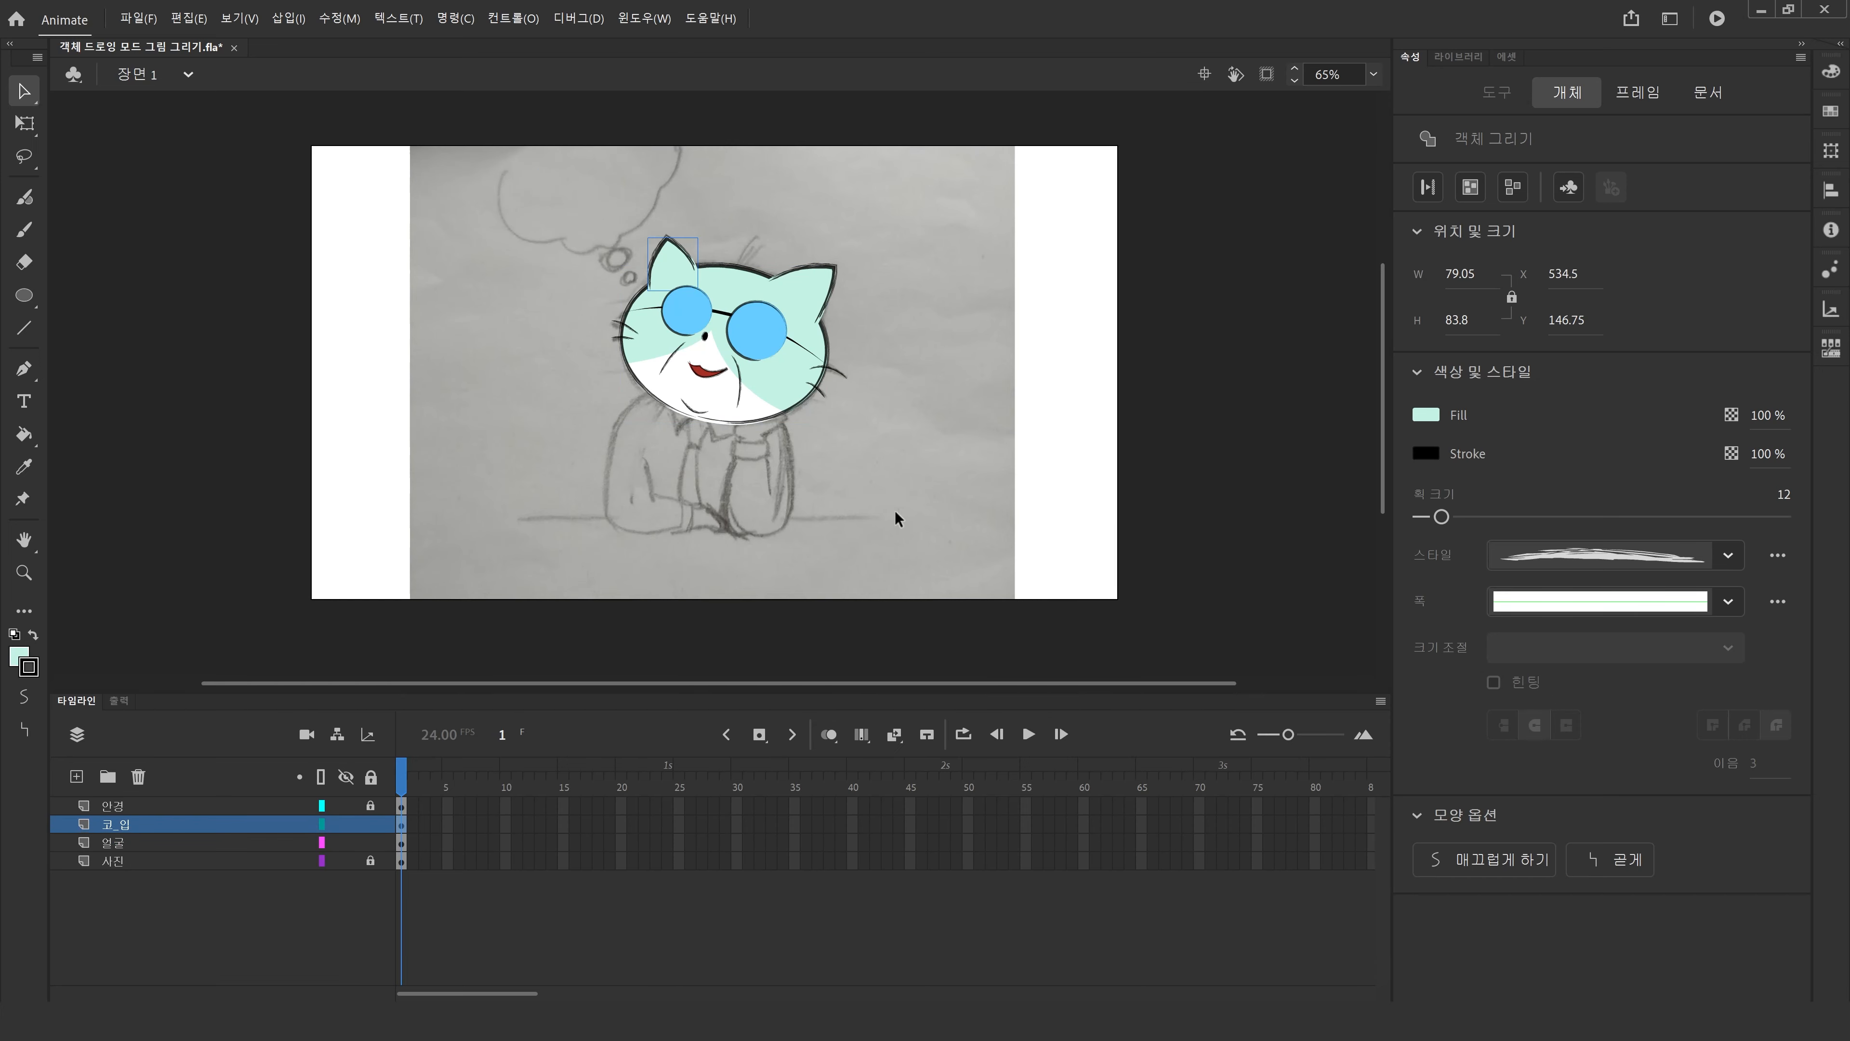
Select only the left ear and distribute it to its own new layer.
left_click(930, 315)
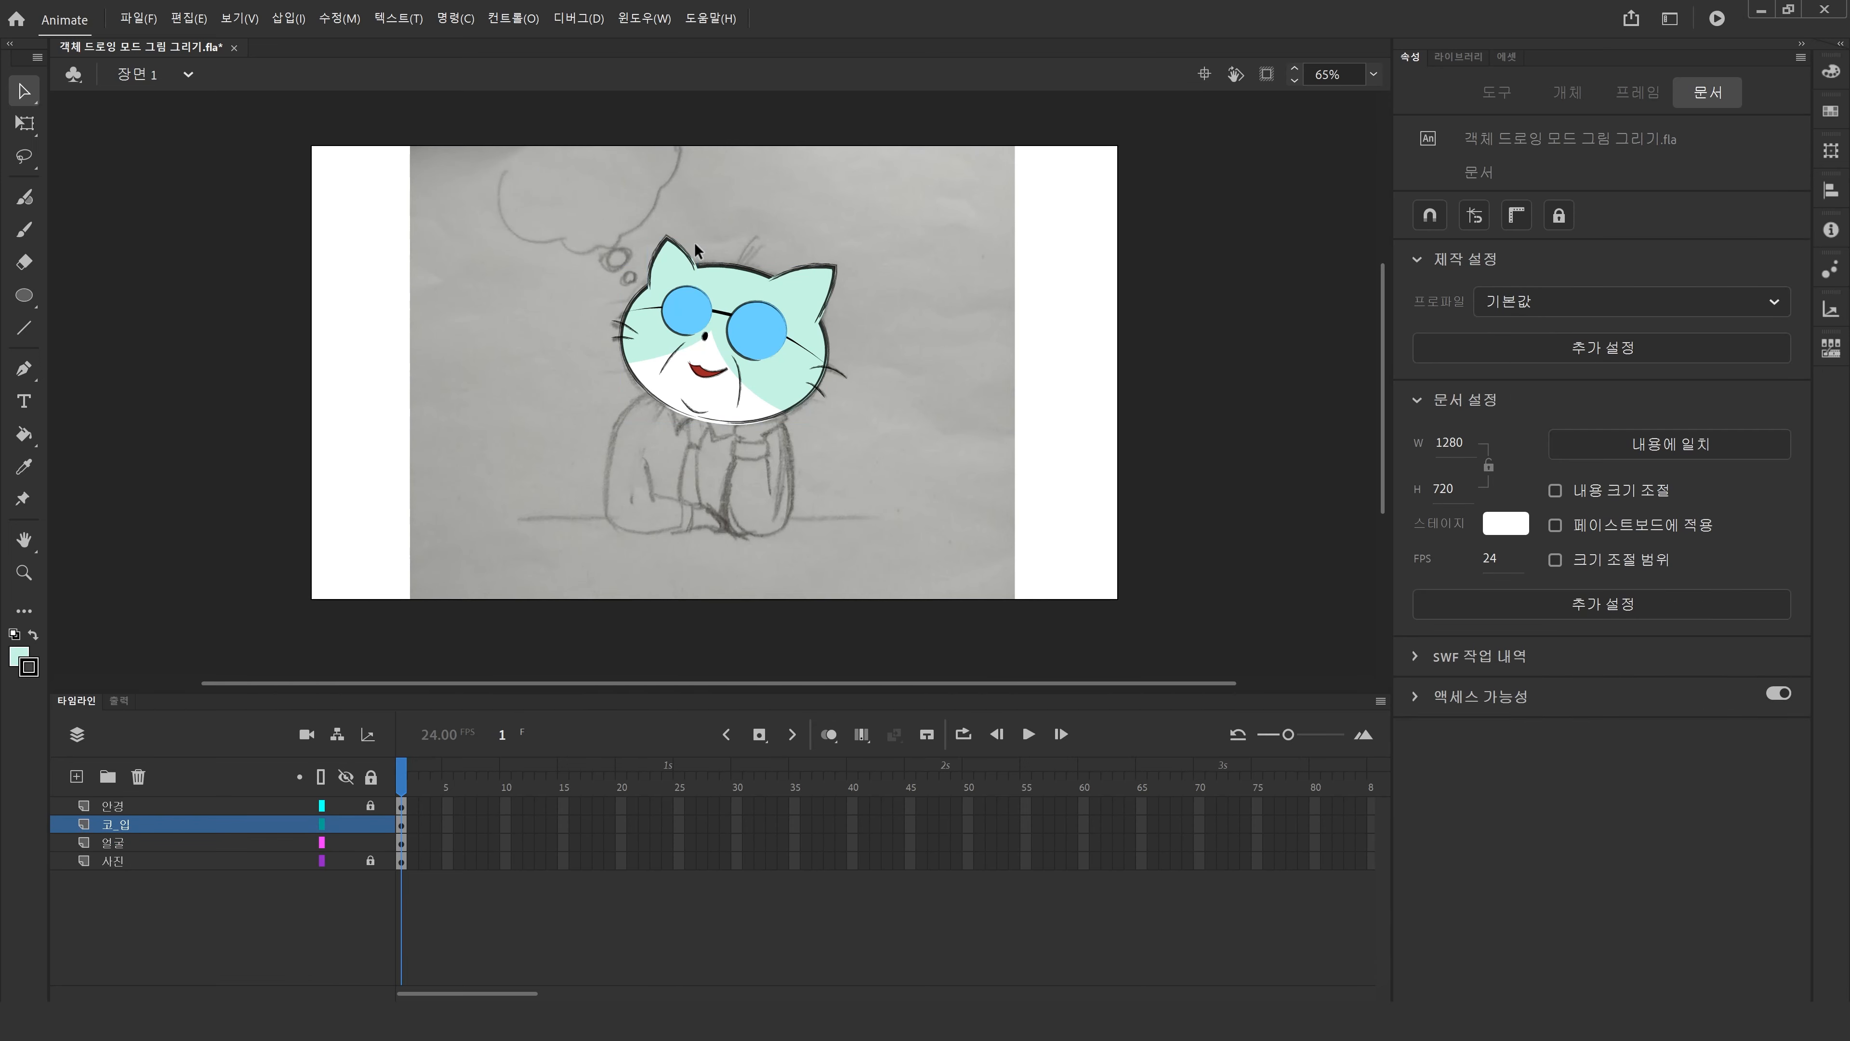
left_click(685, 273)
left_click(815, 295, "shift")
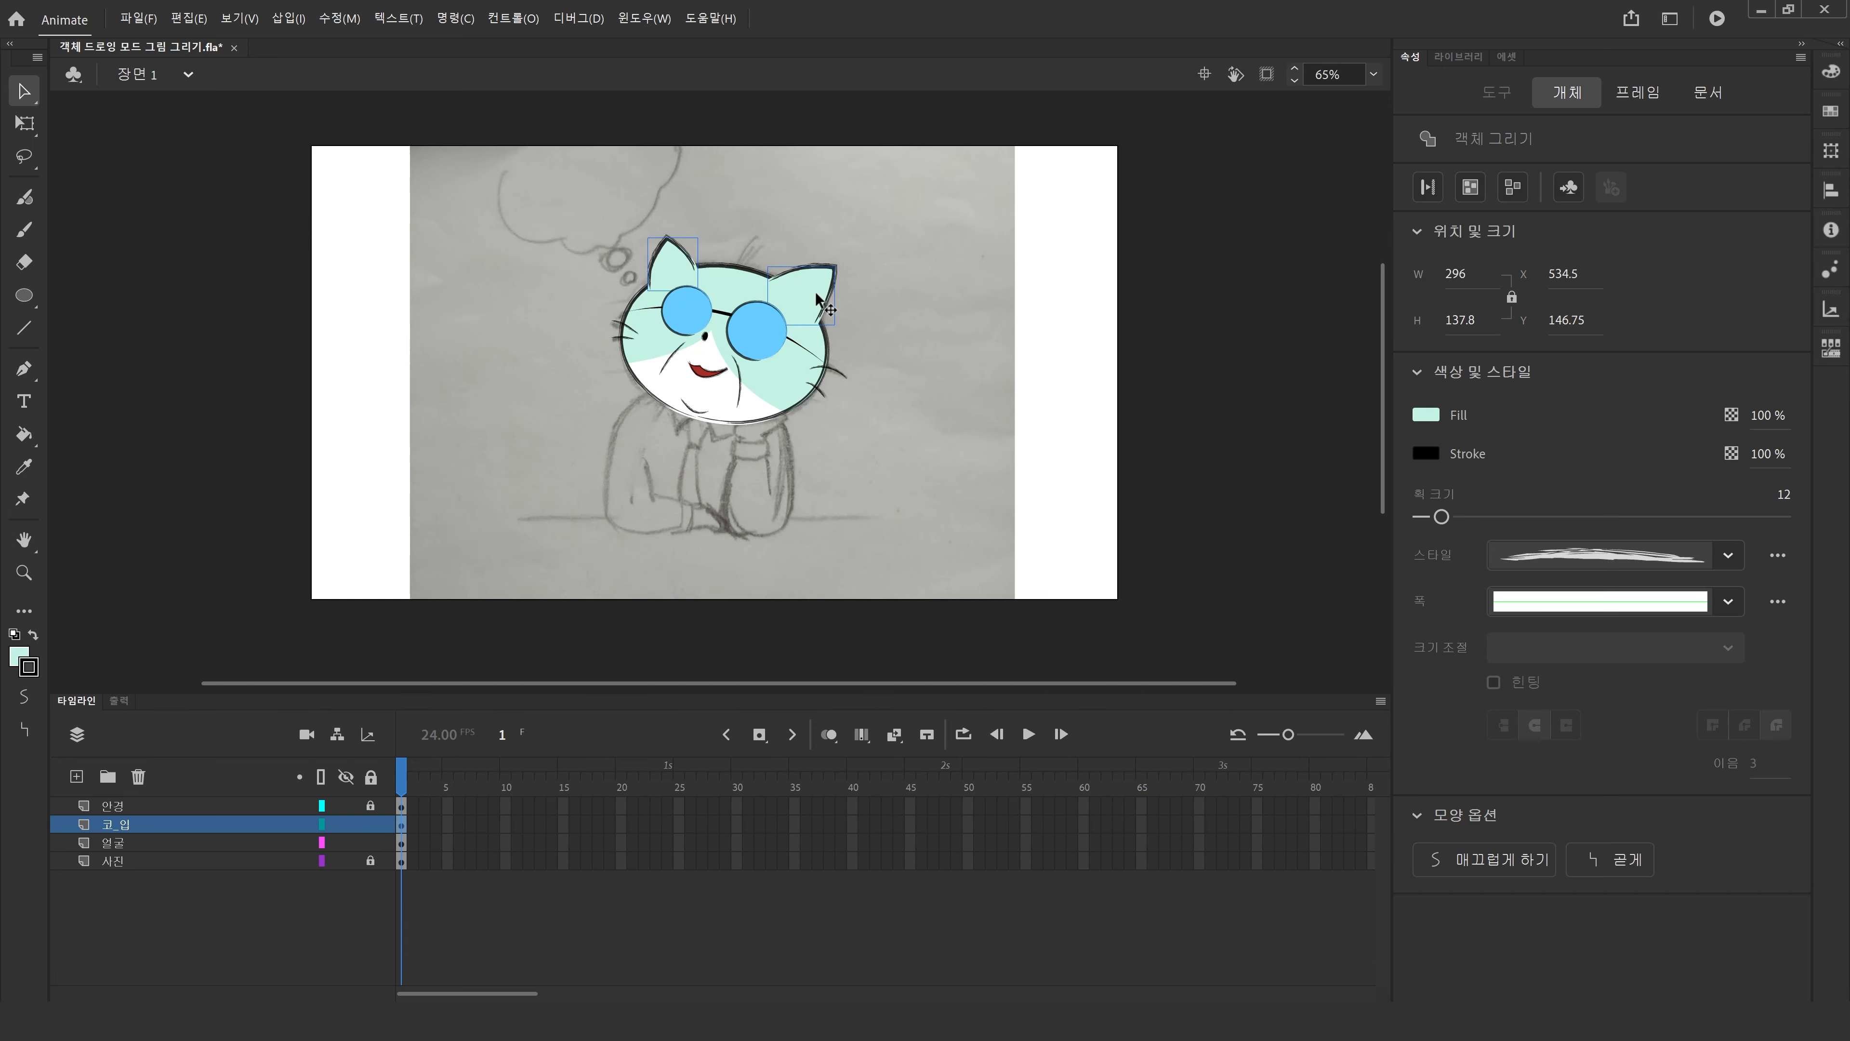
left_click(614, 276)
left_click(677, 273)
key("ctrl+shift+d")
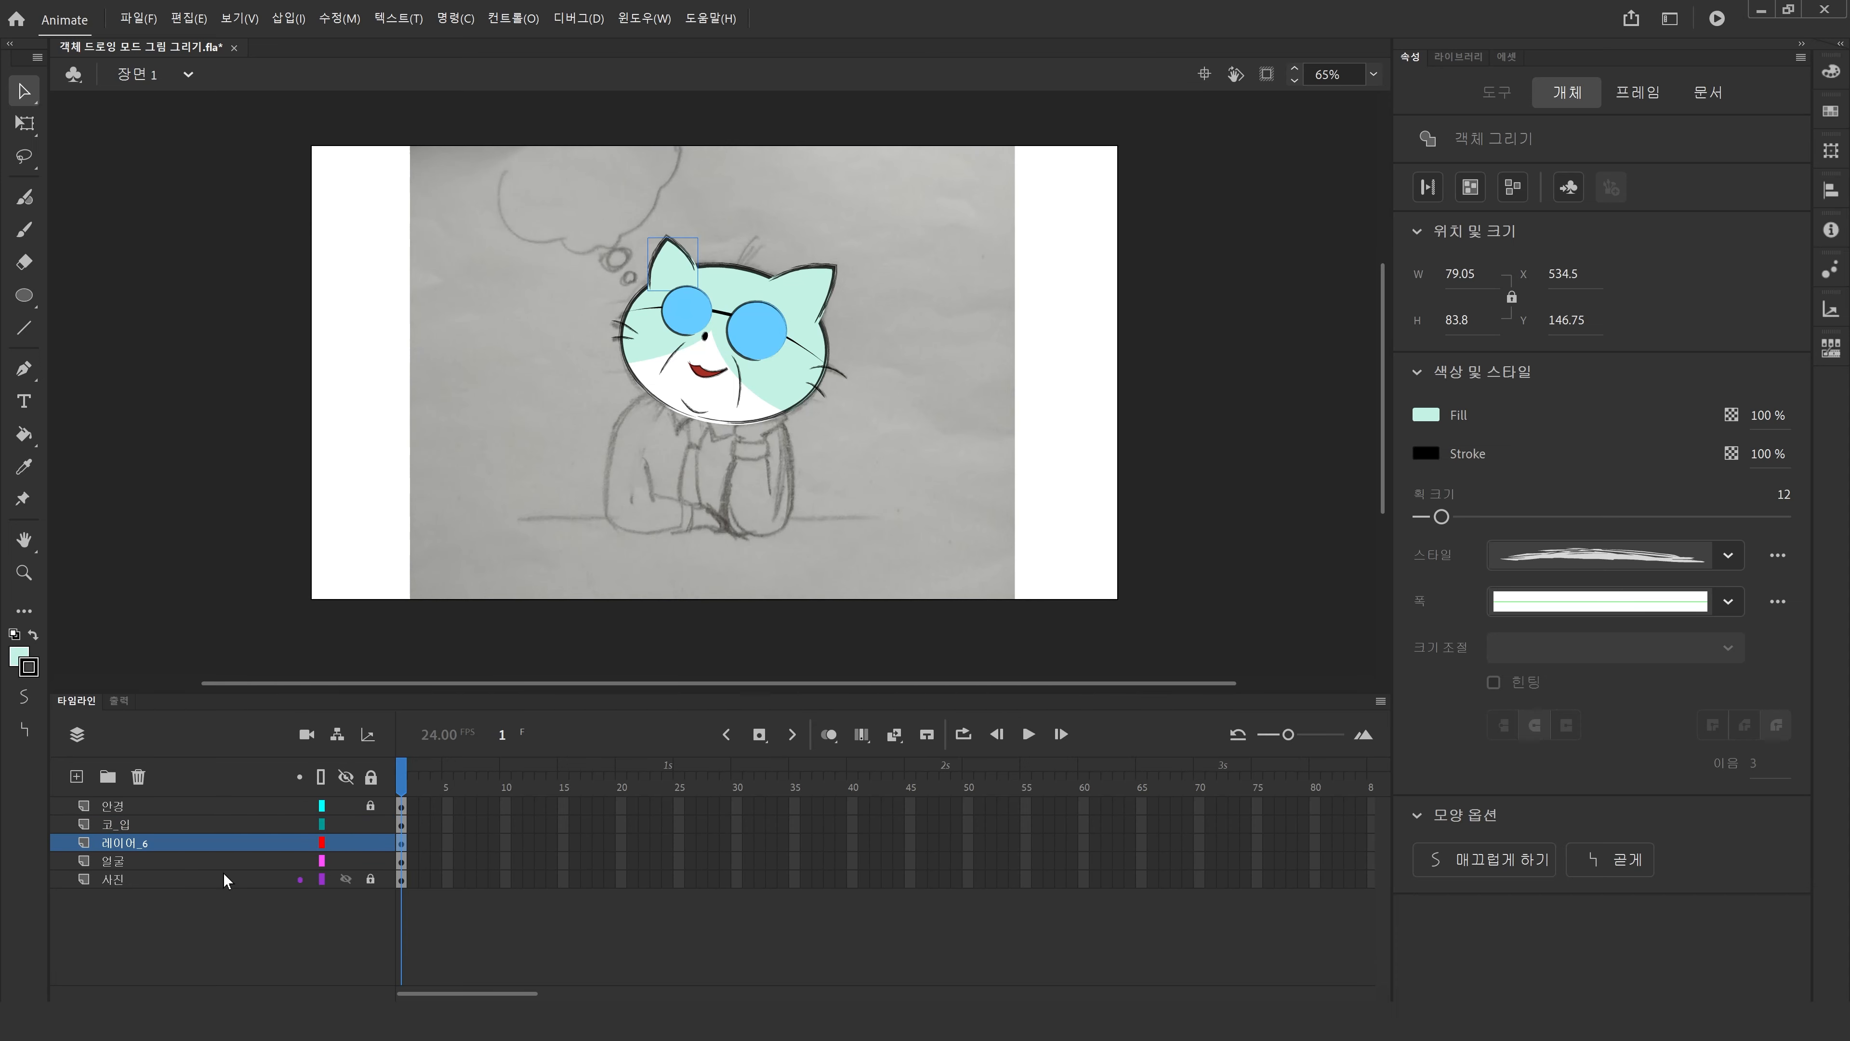
Rename the new left-ear layer to 귀.
left_click(400, 843)
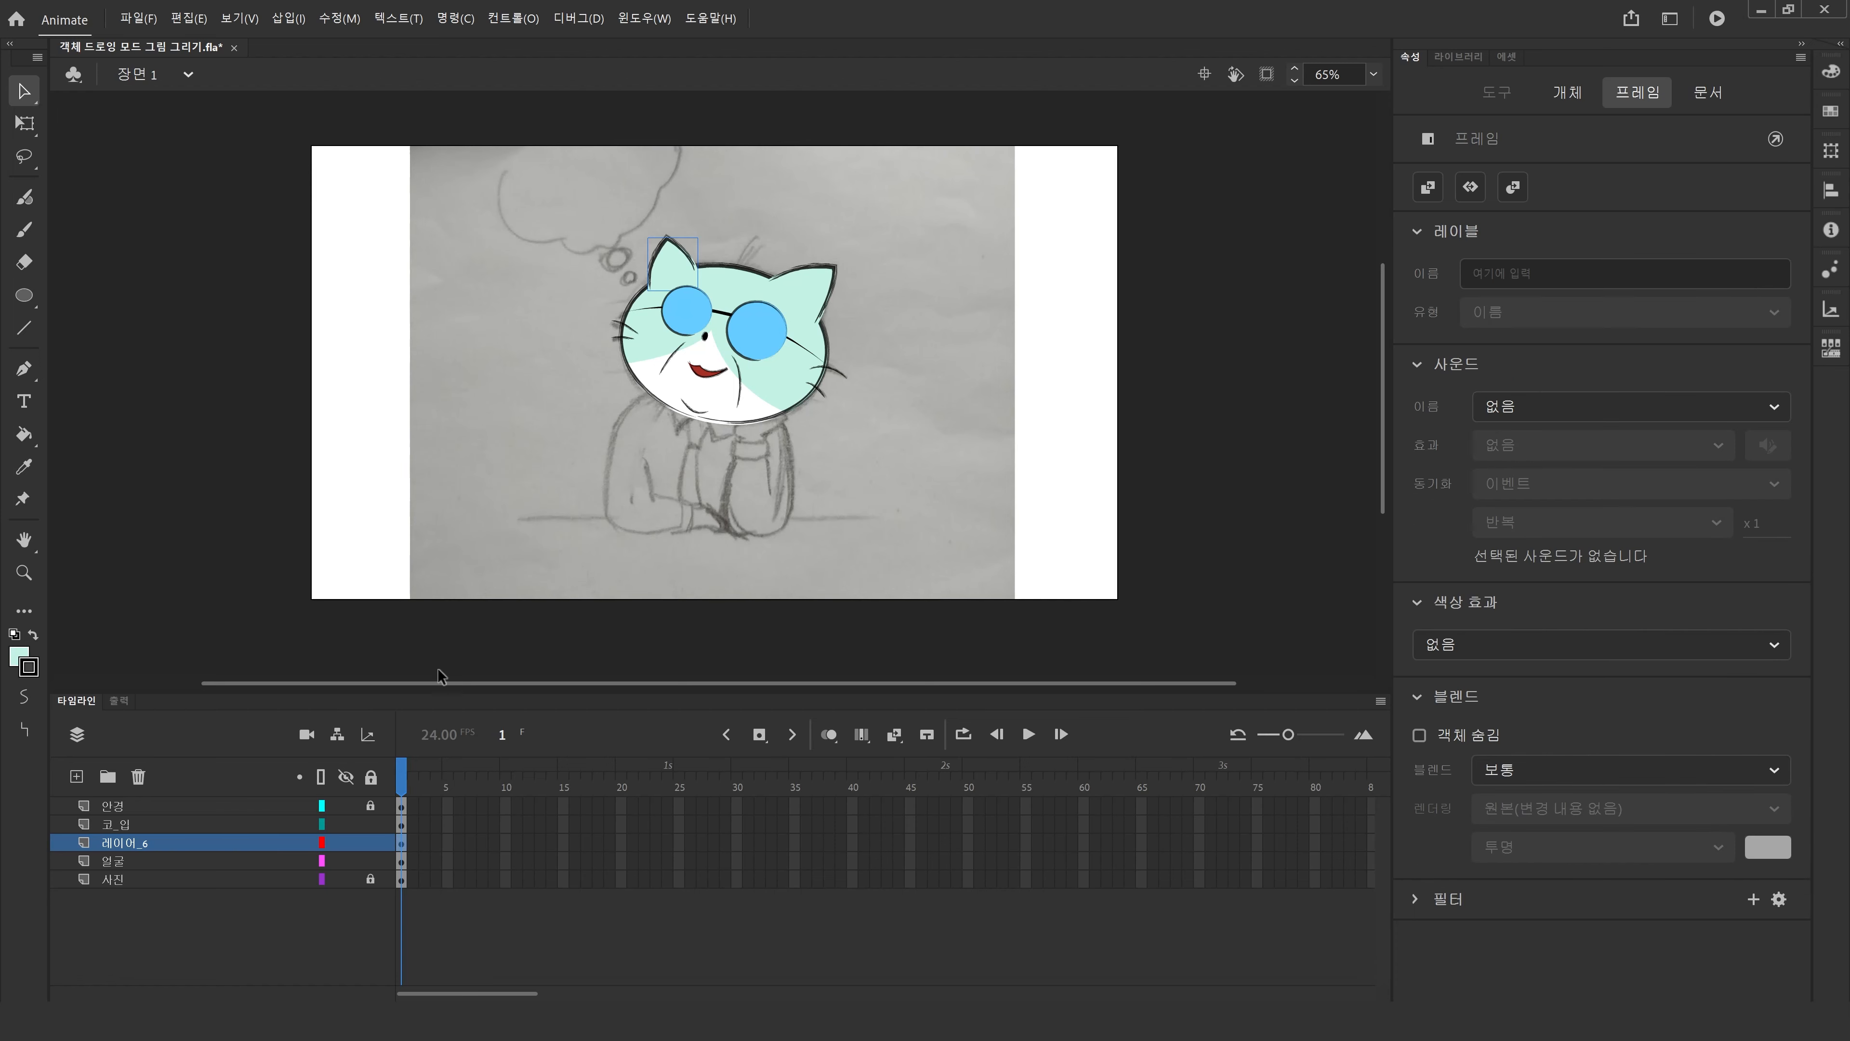
double_click(167, 845)
type("rnl")
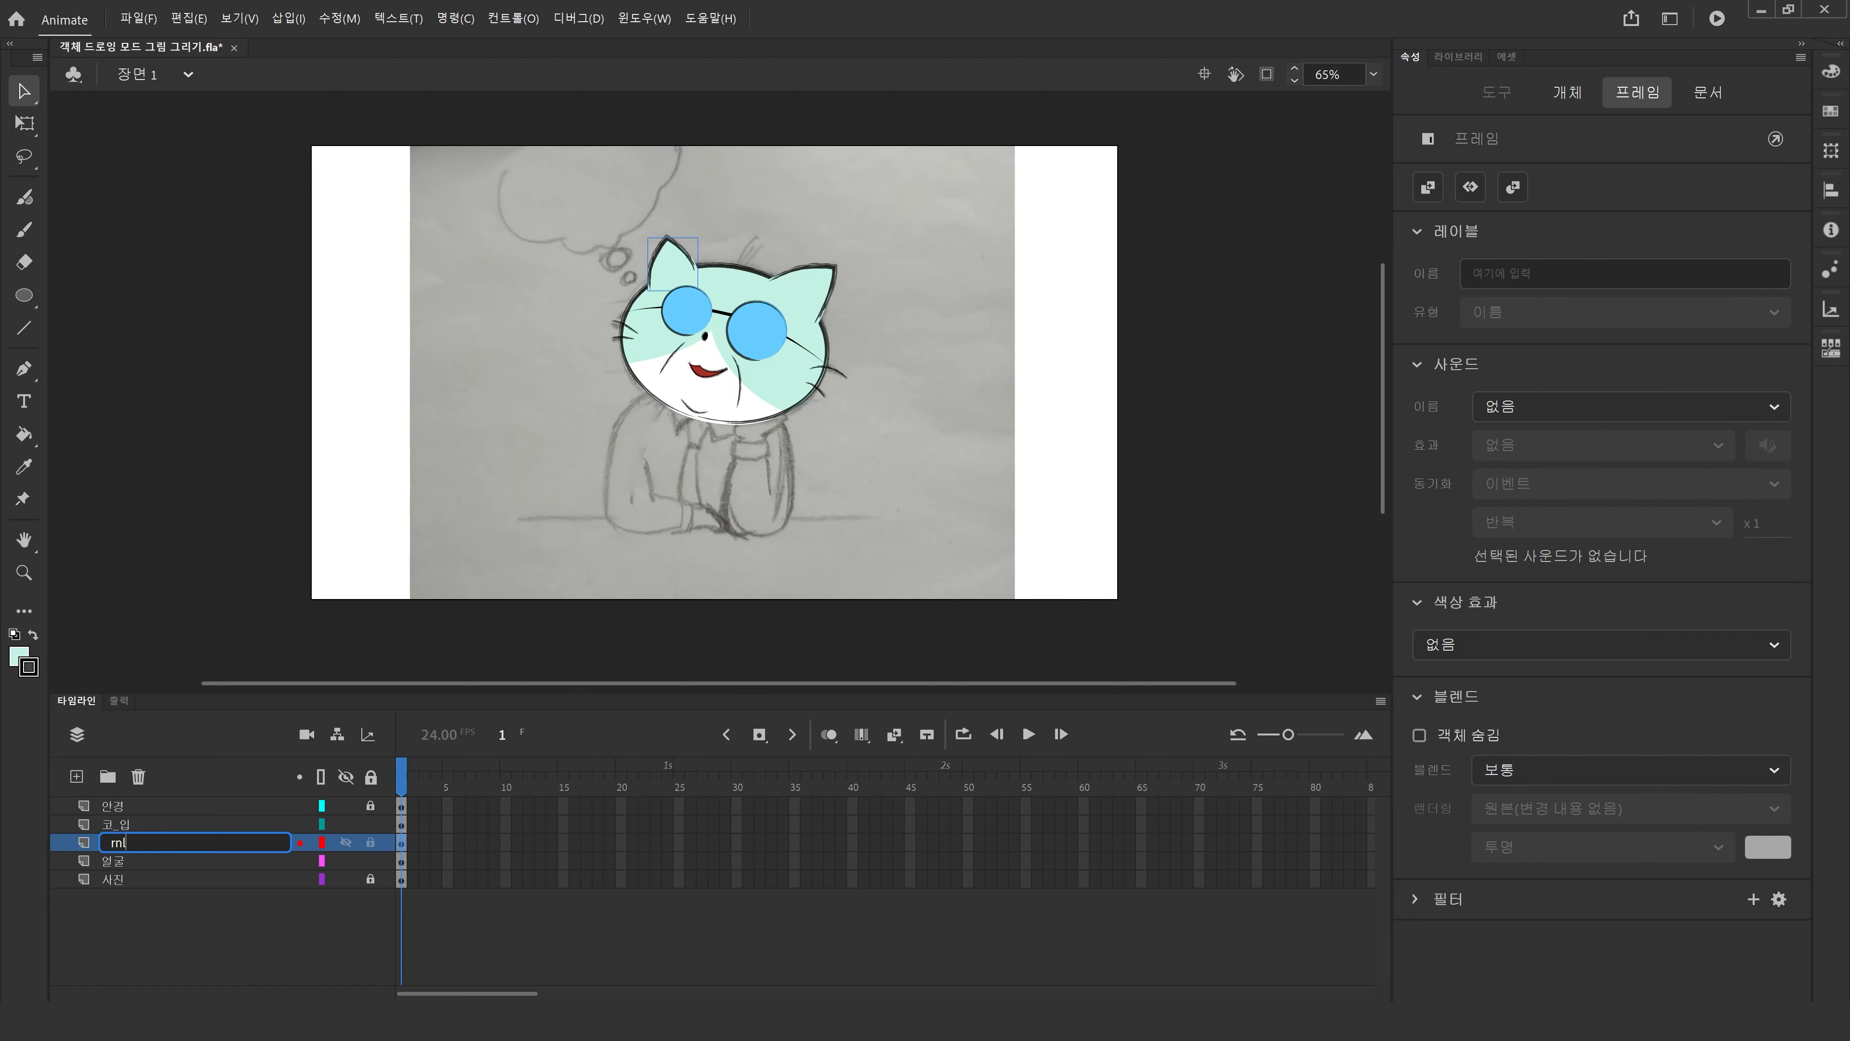
key("BackSpace")
key("BackSpace")
type("귀")
key("Return")
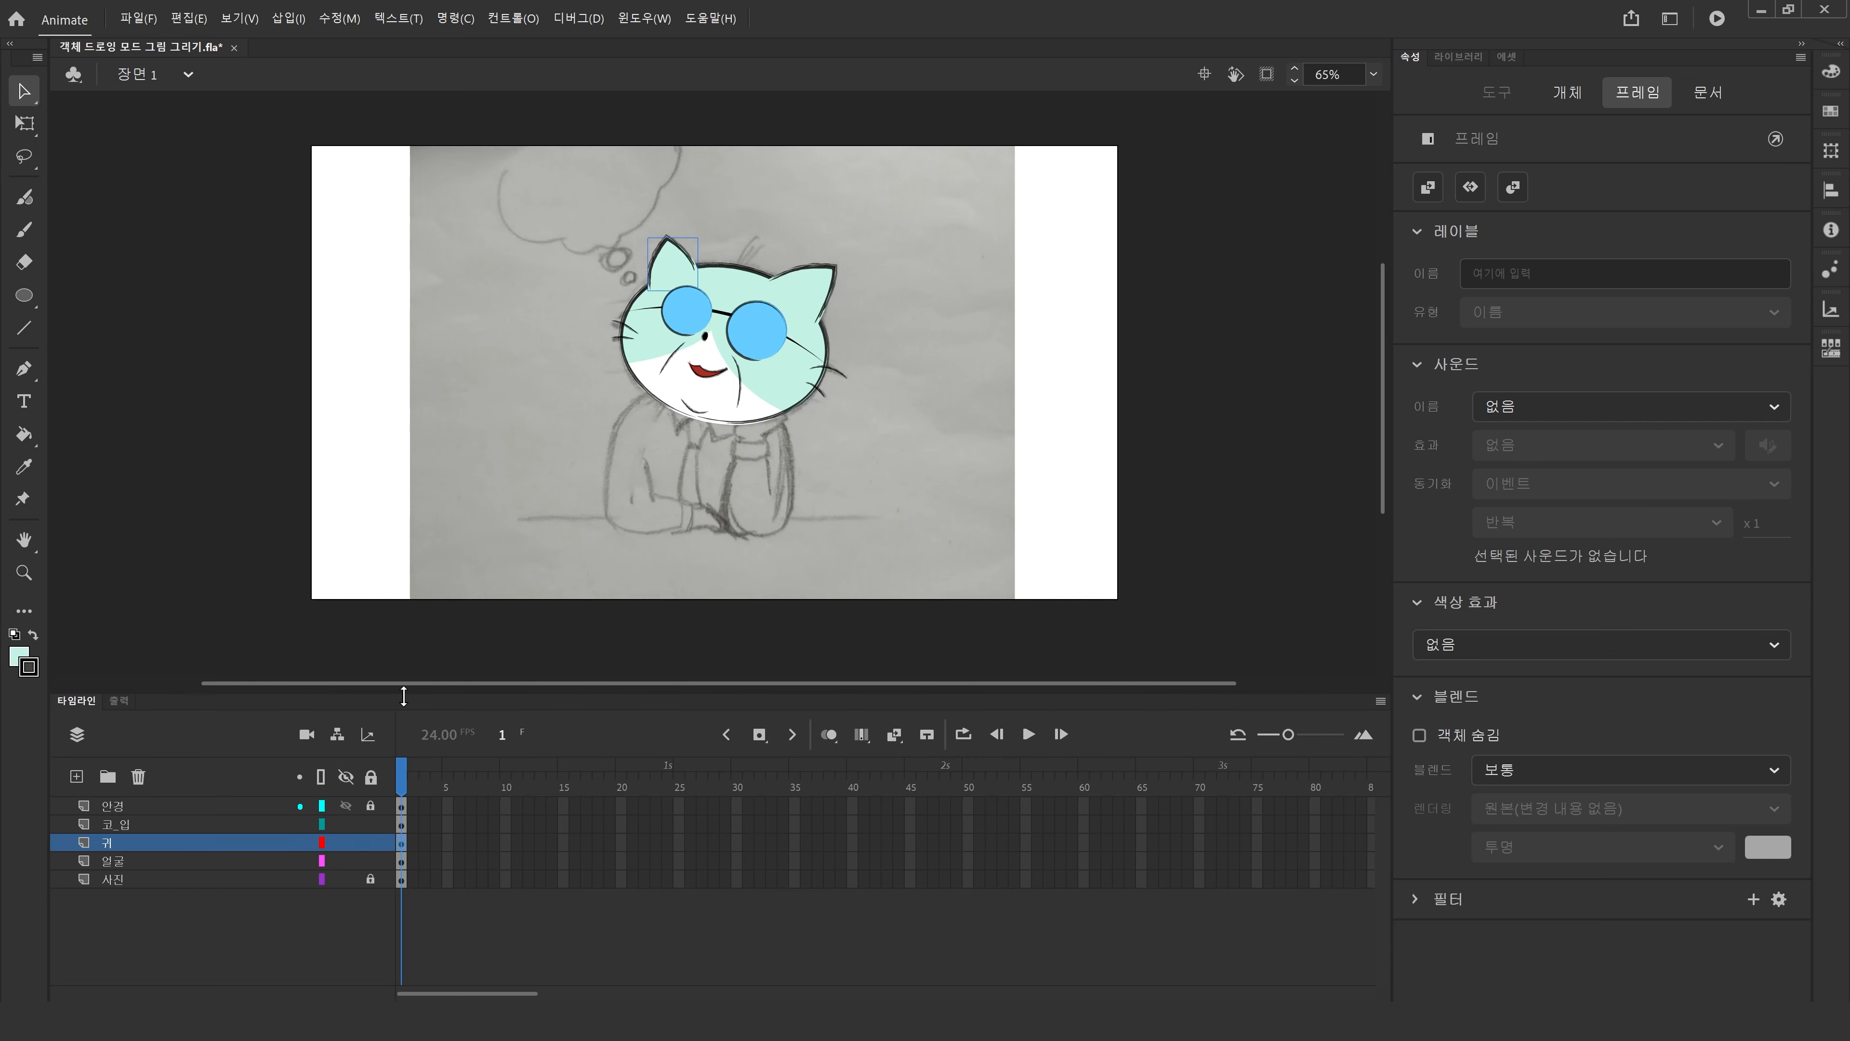
Distribute the right ear to its own new layer and name that layer 귀2.
left_click(812, 300)
key("ctrl+shift+d")
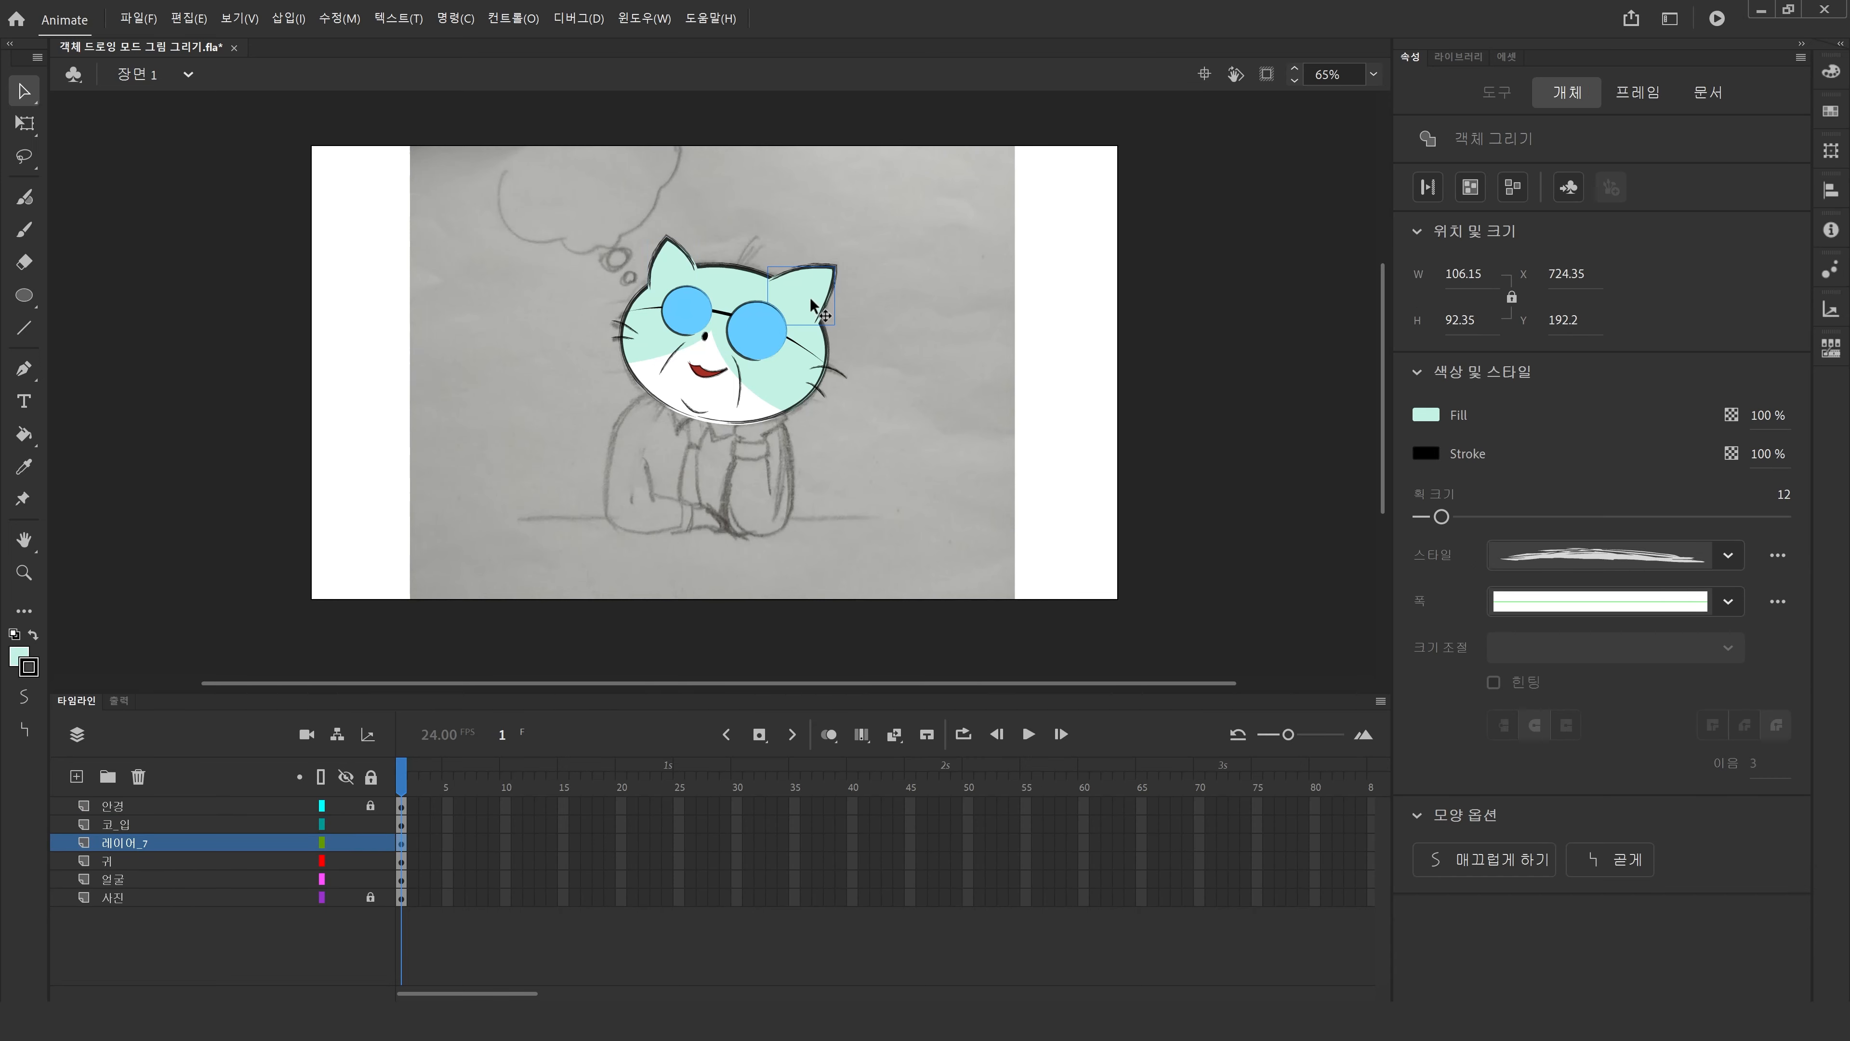
double_click(176, 843)
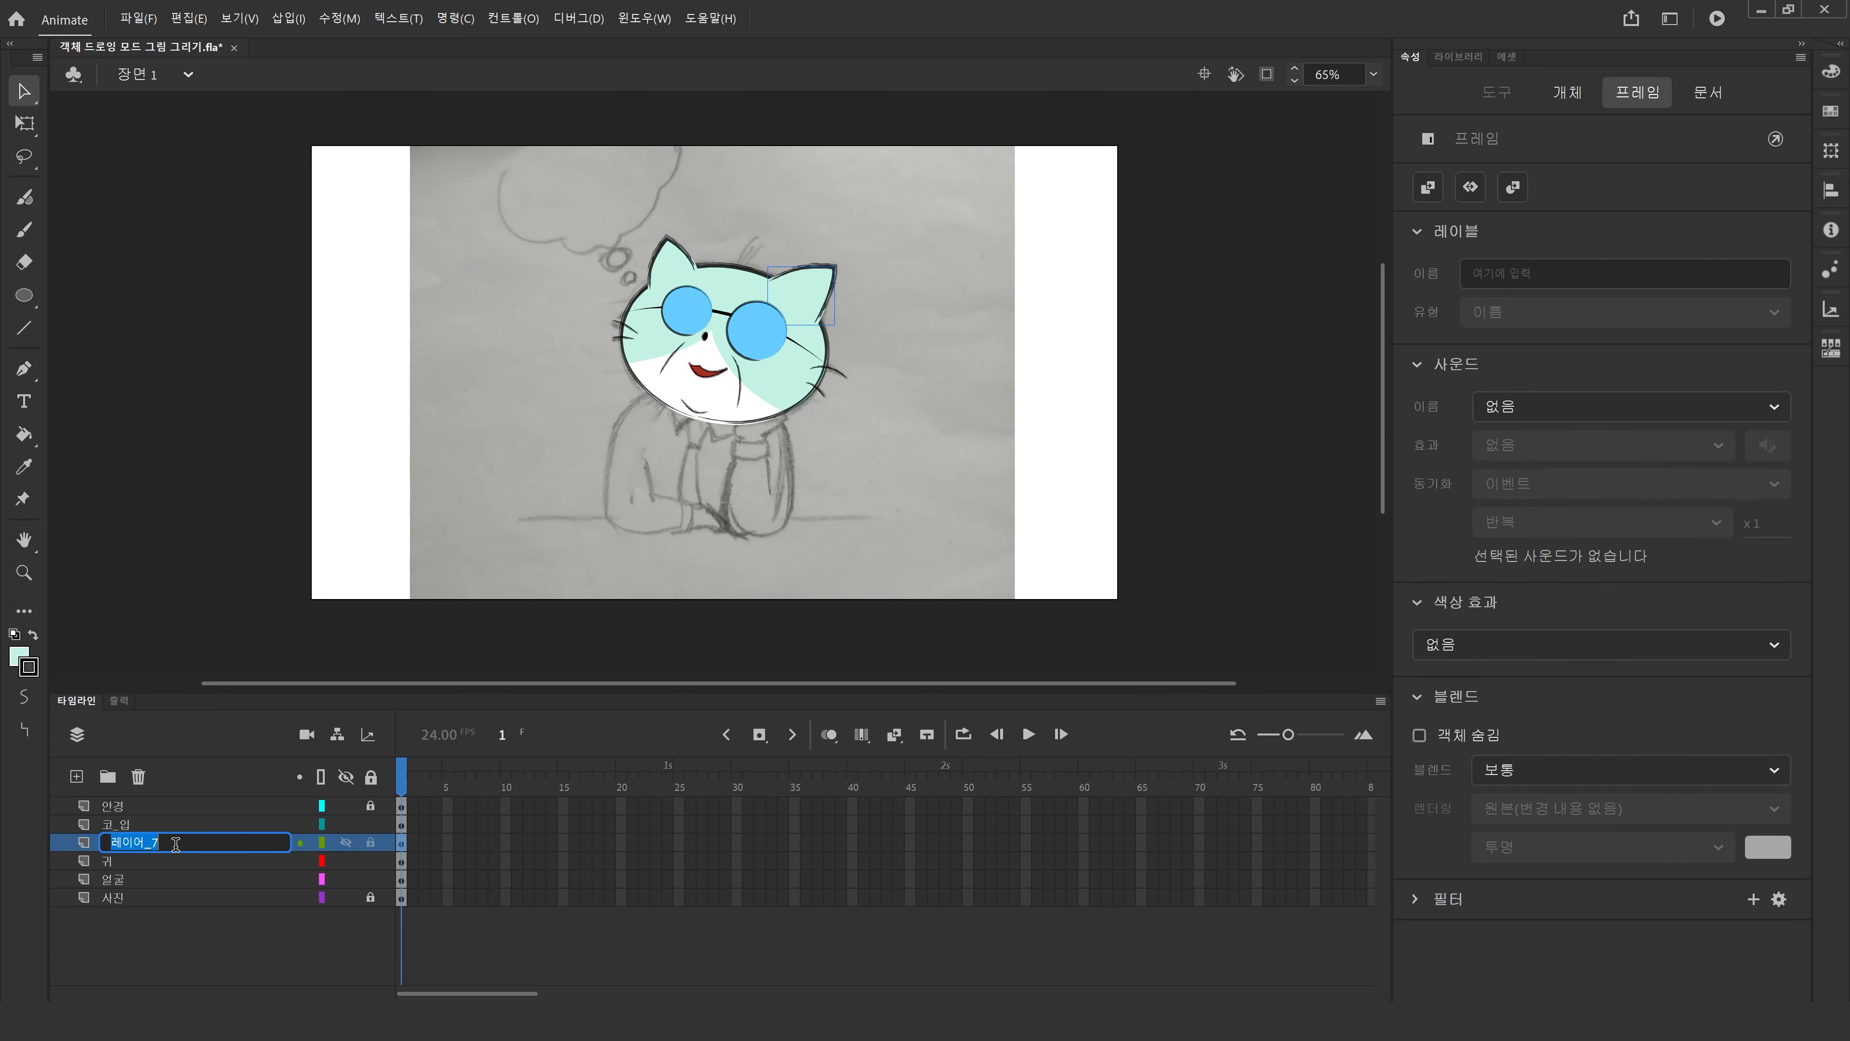
type("귀2")
key("Return")
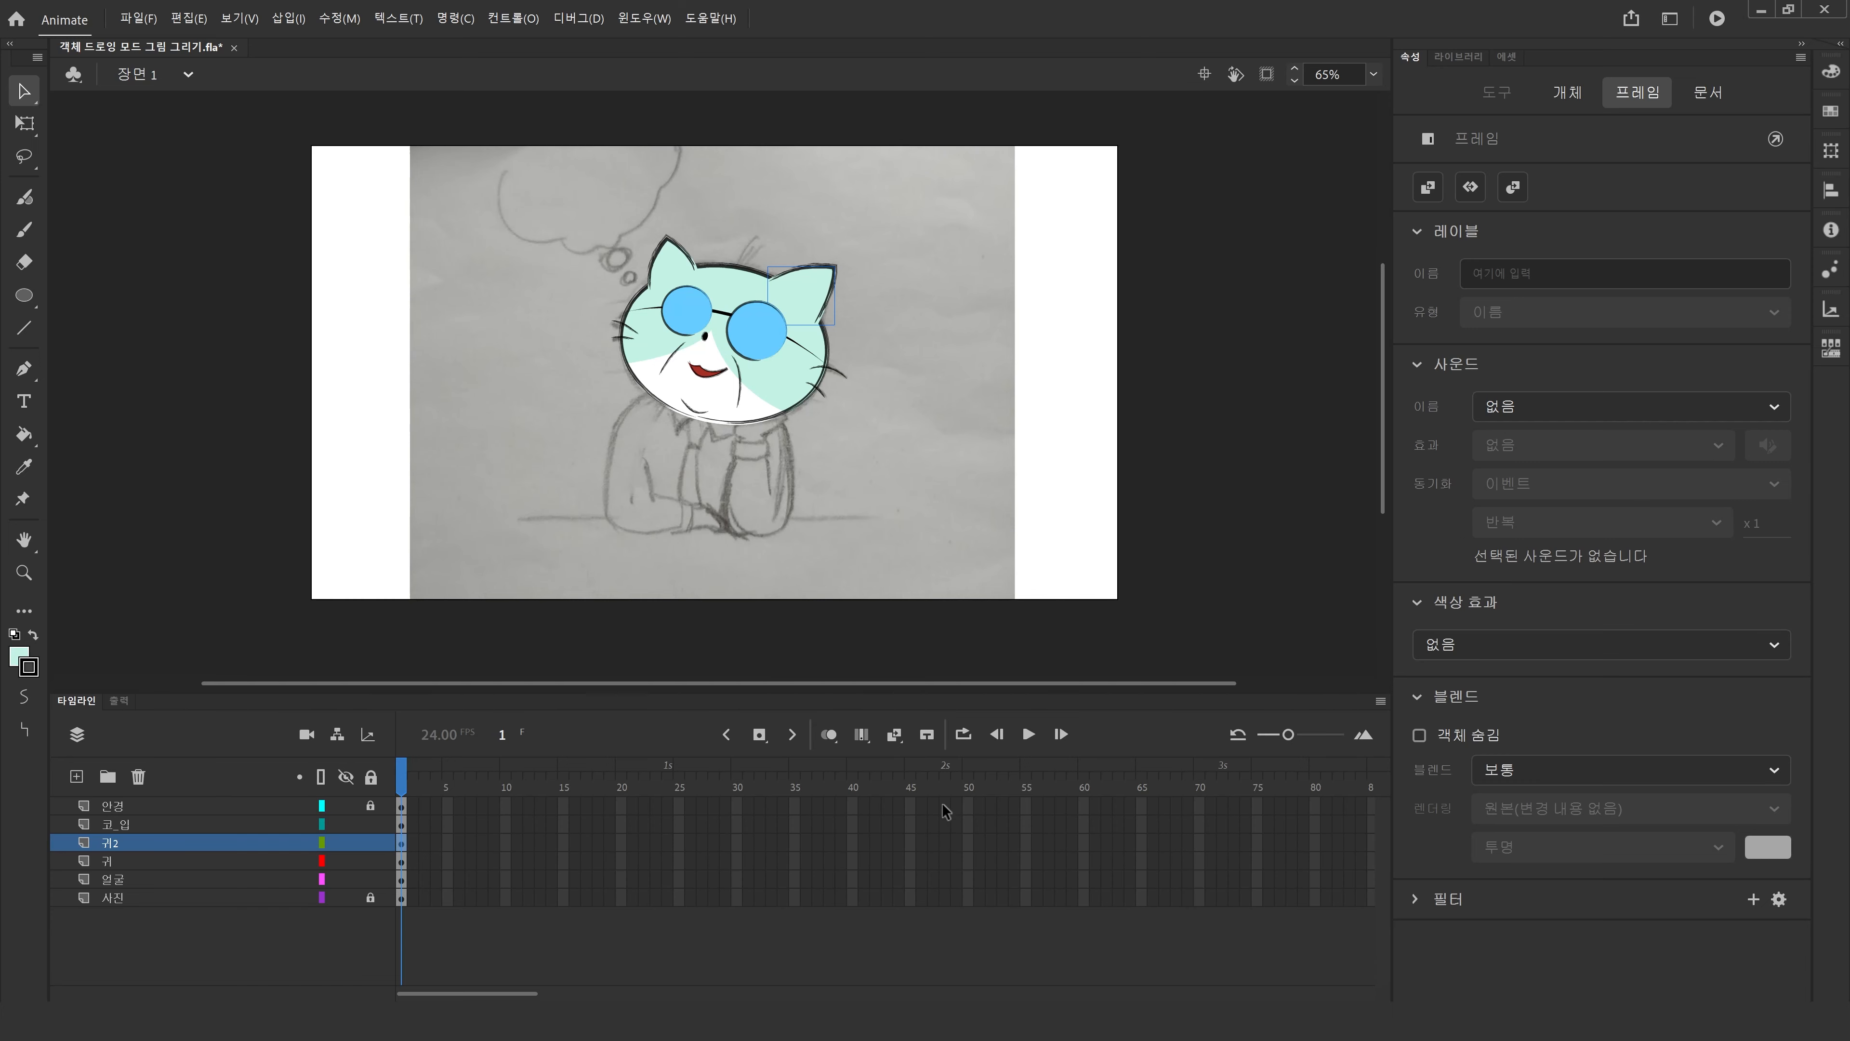
Extend every layer's timeline to frame 48 by inserting frames across all layers.
left_click_drag(942, 802, 938, 948)
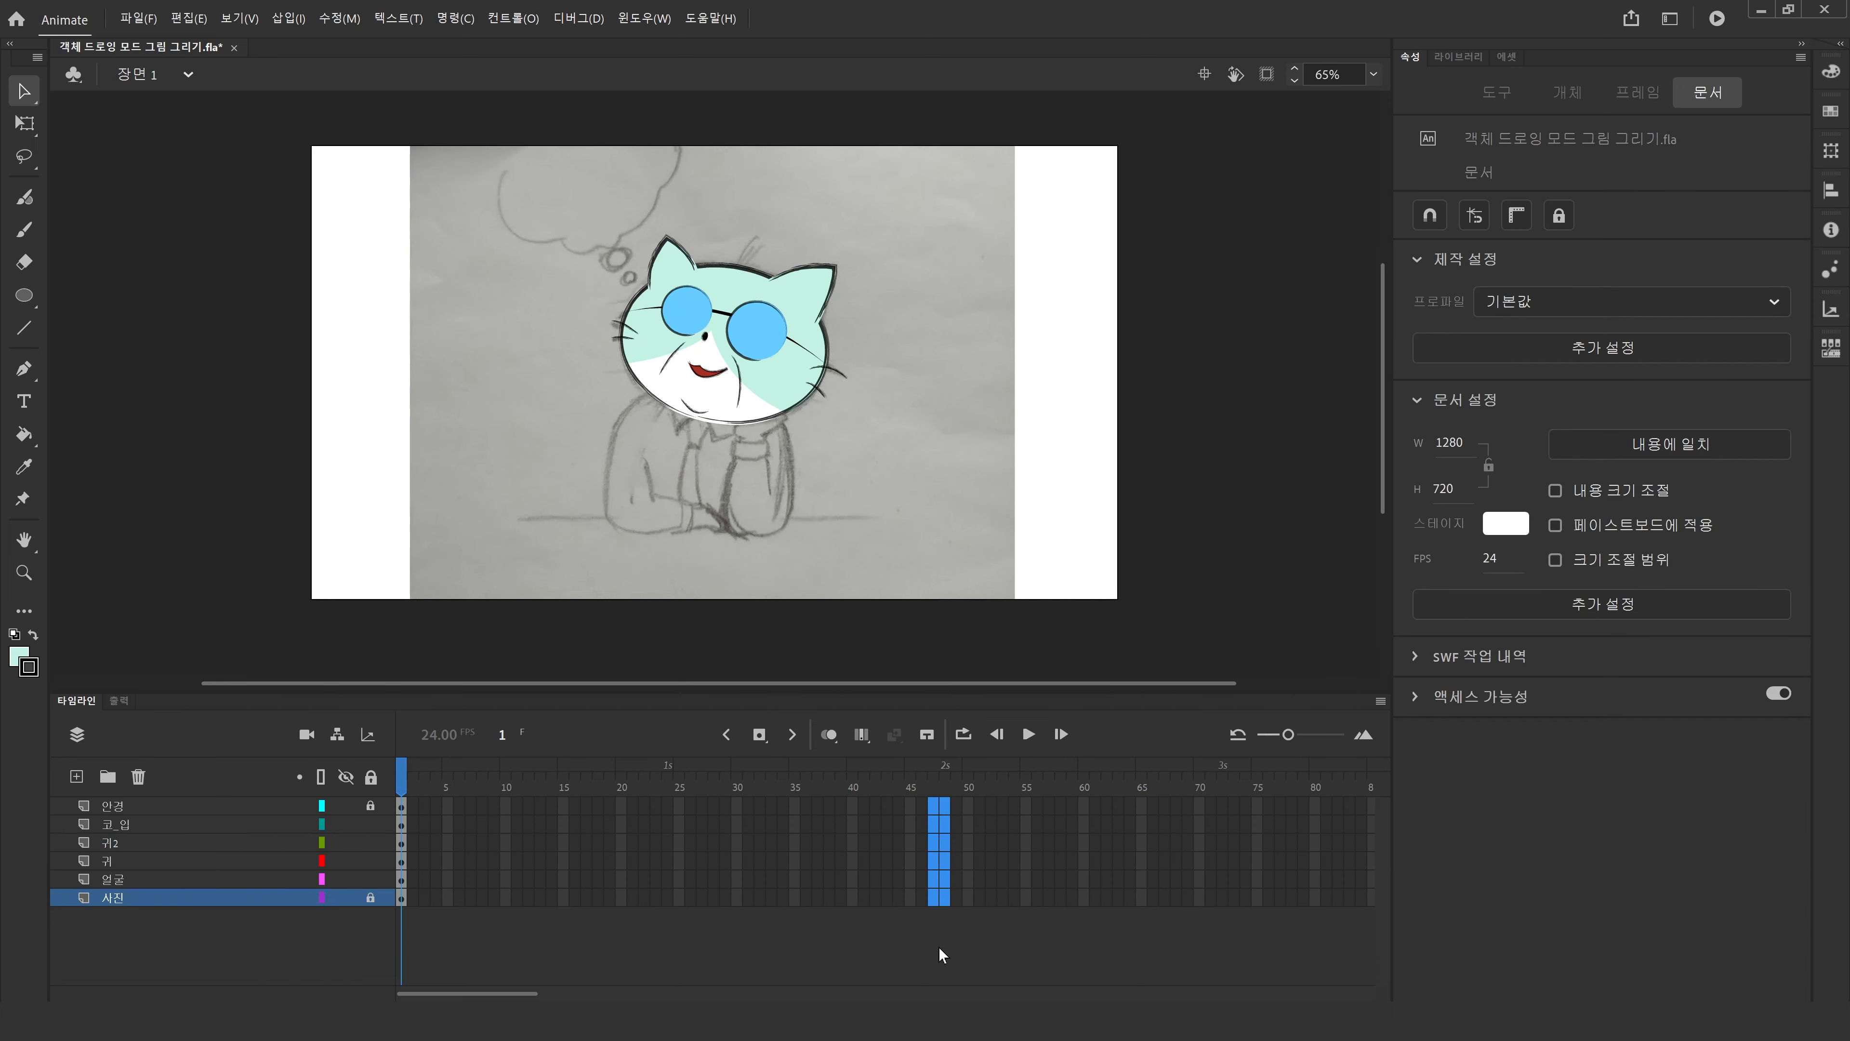
key("F5")
key("ctrl+z")
key("F5")
left_click(911, 943)
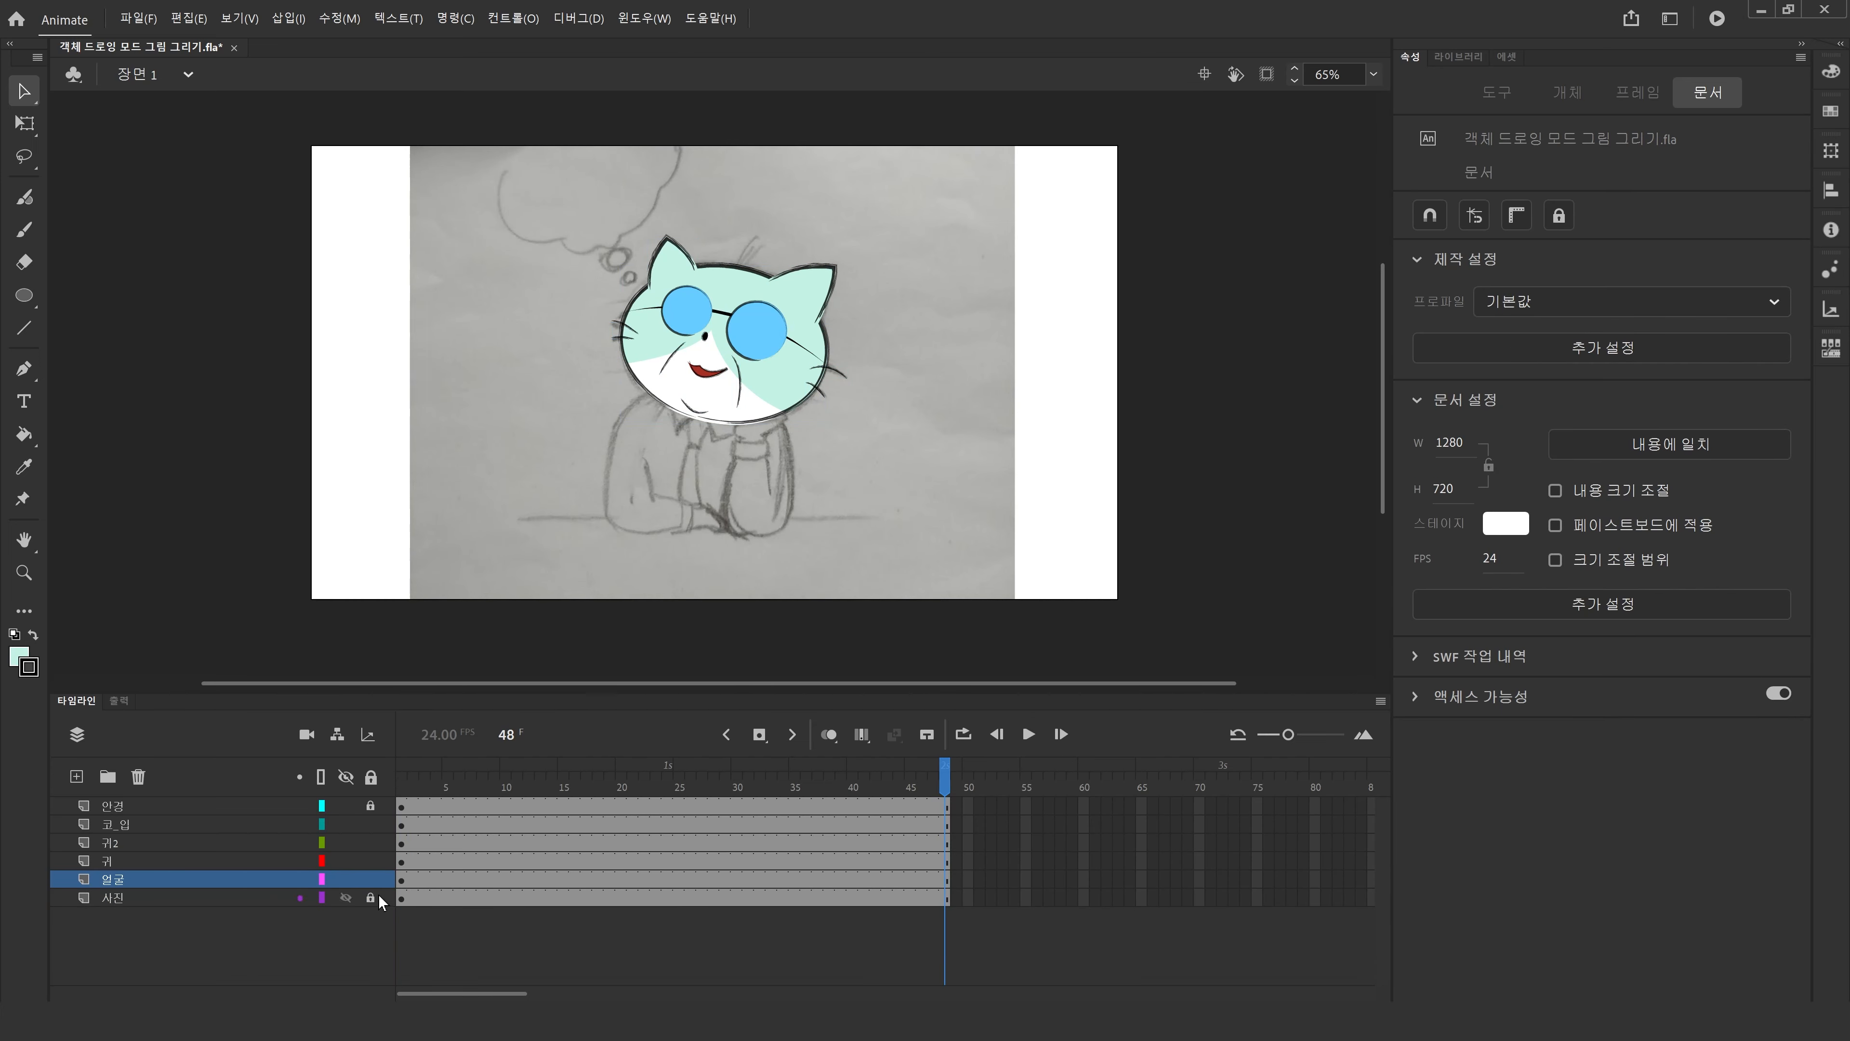
Lock the 귀 layer and try to create a classic tween on the 귀2 layer, cancelling the symbol conversion prompt.
left_click(370, 861)
left_click(399, 841)
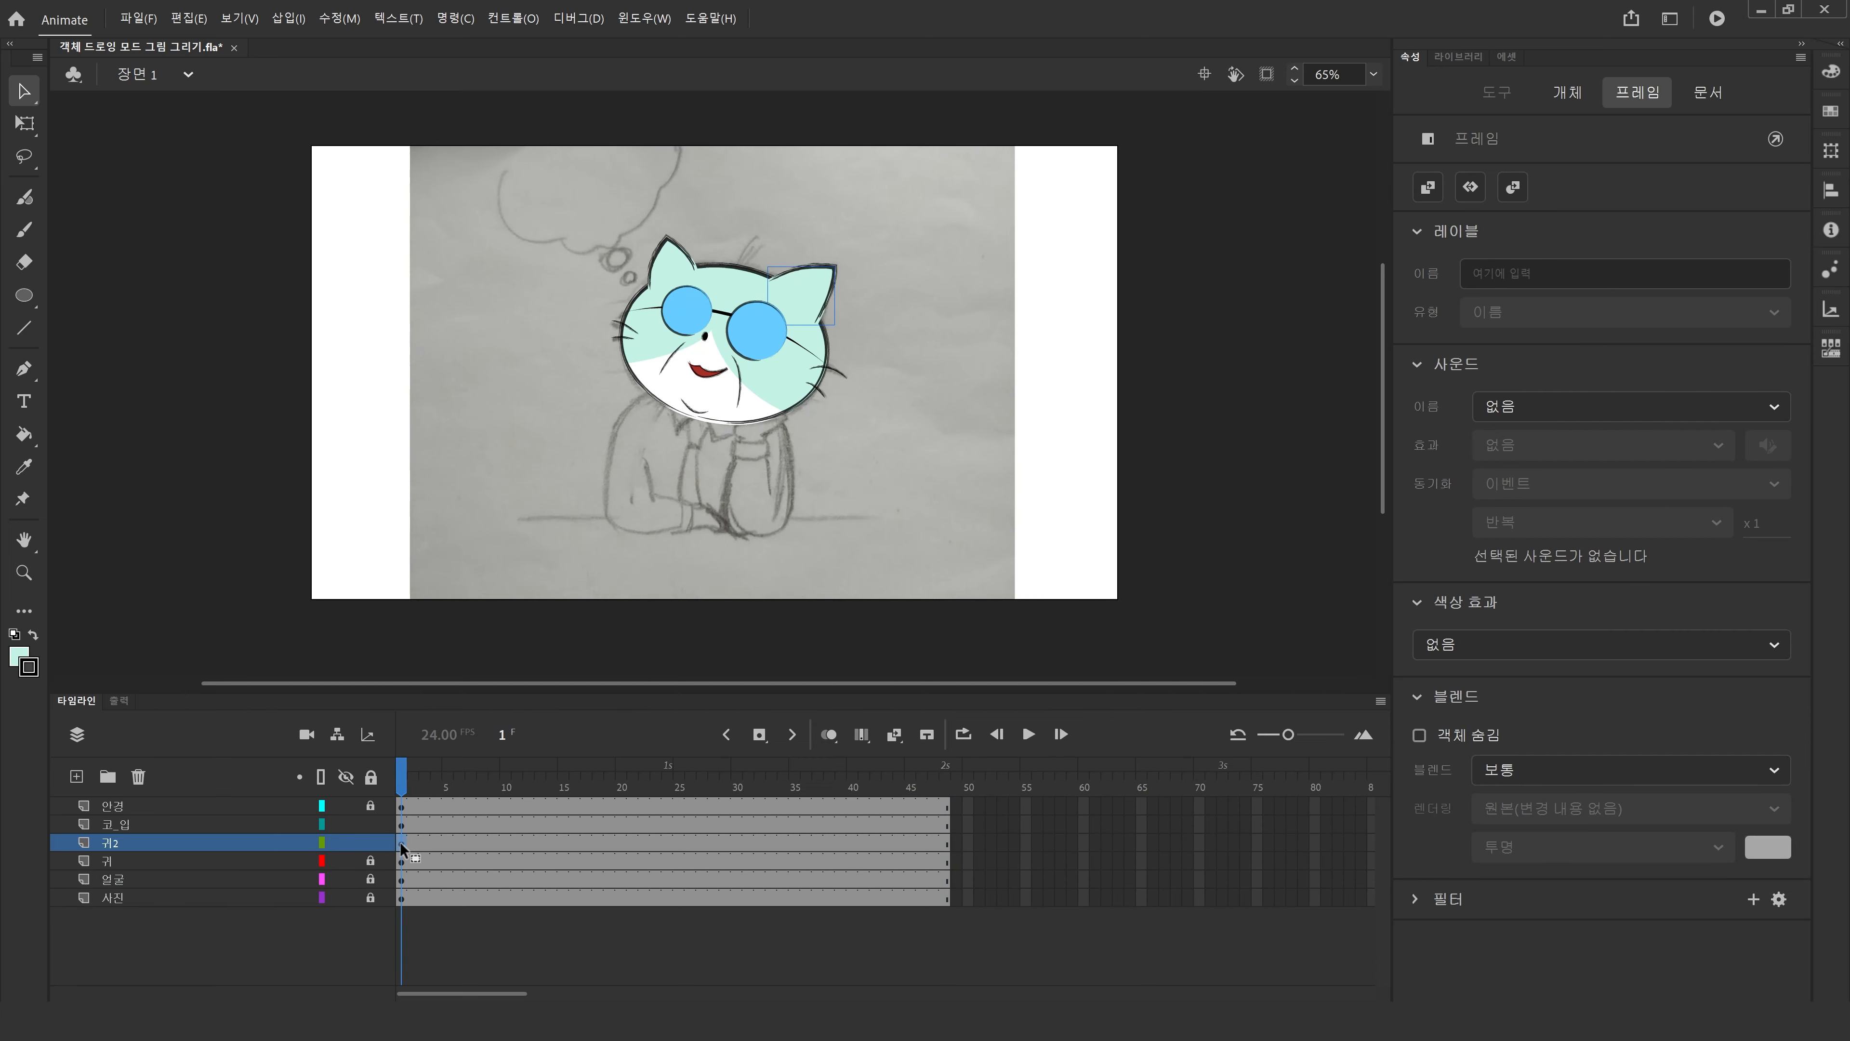
left_click(818, 842)
key("F5")
key("shift+F5")
right_click(790, 842)
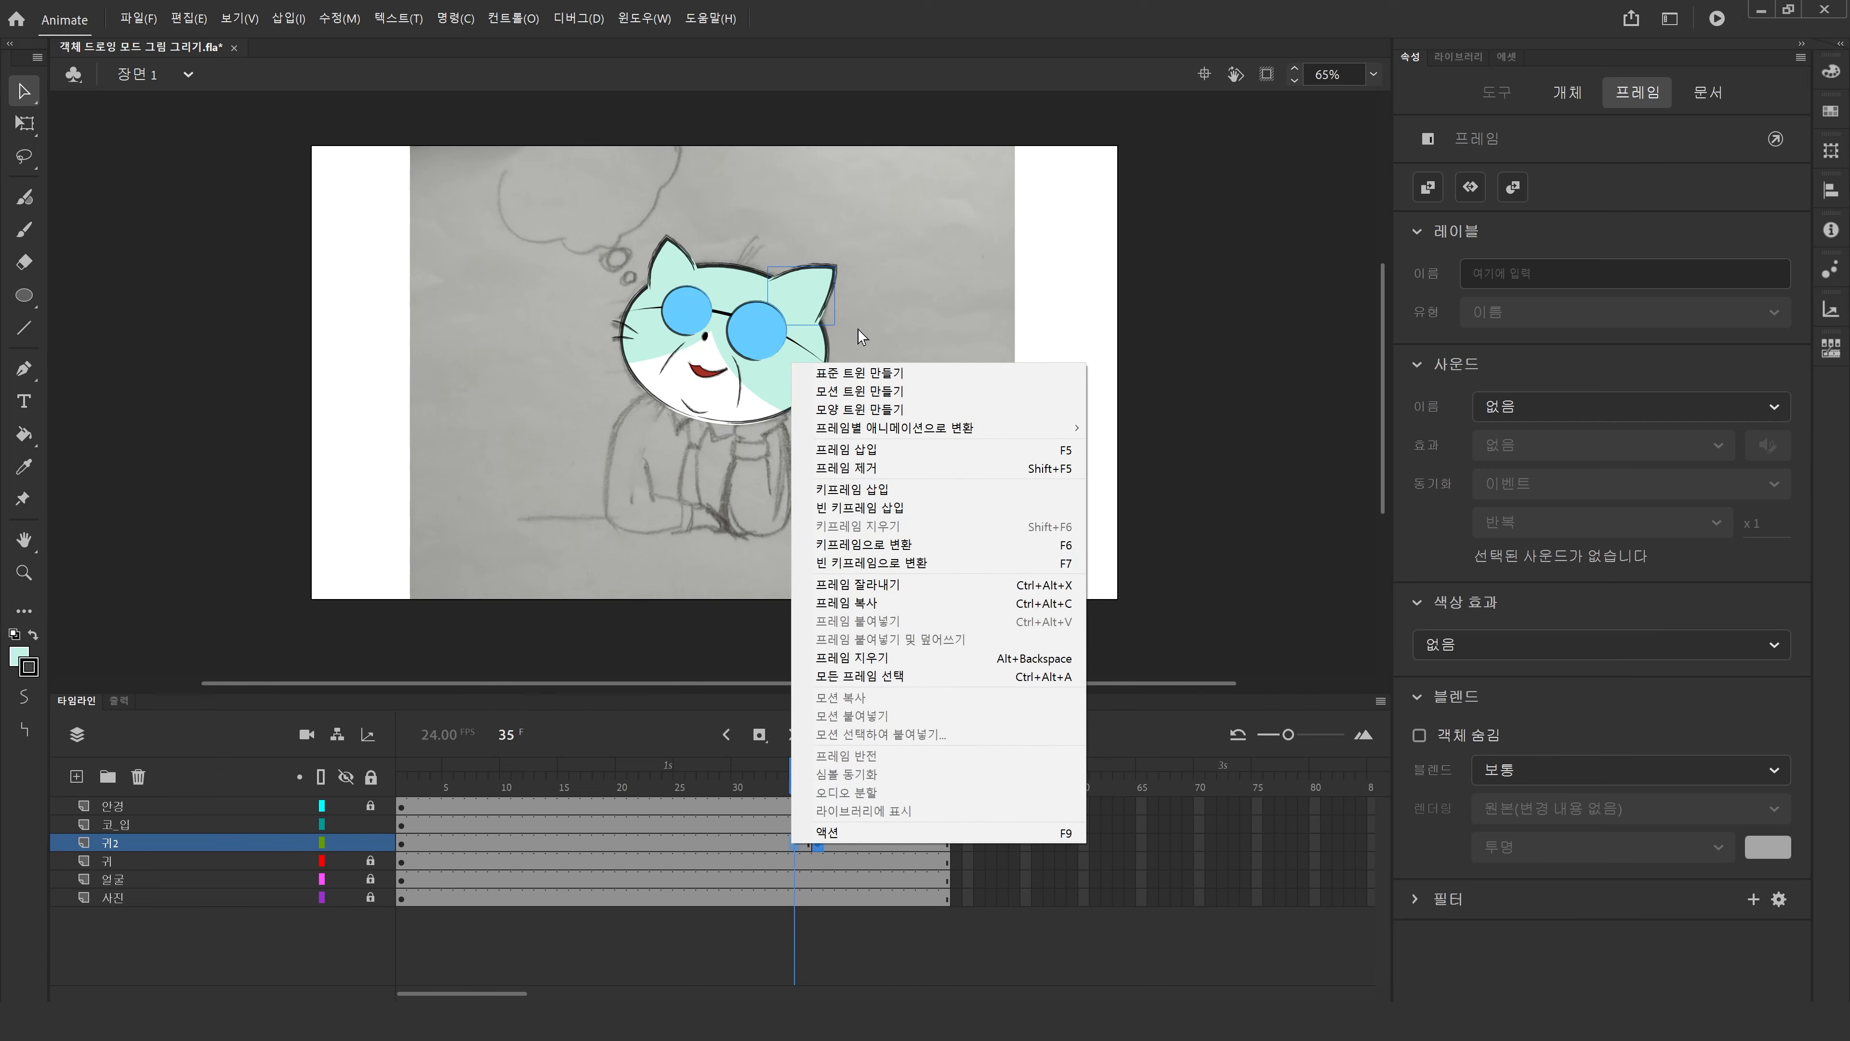
left_click(838, 372)
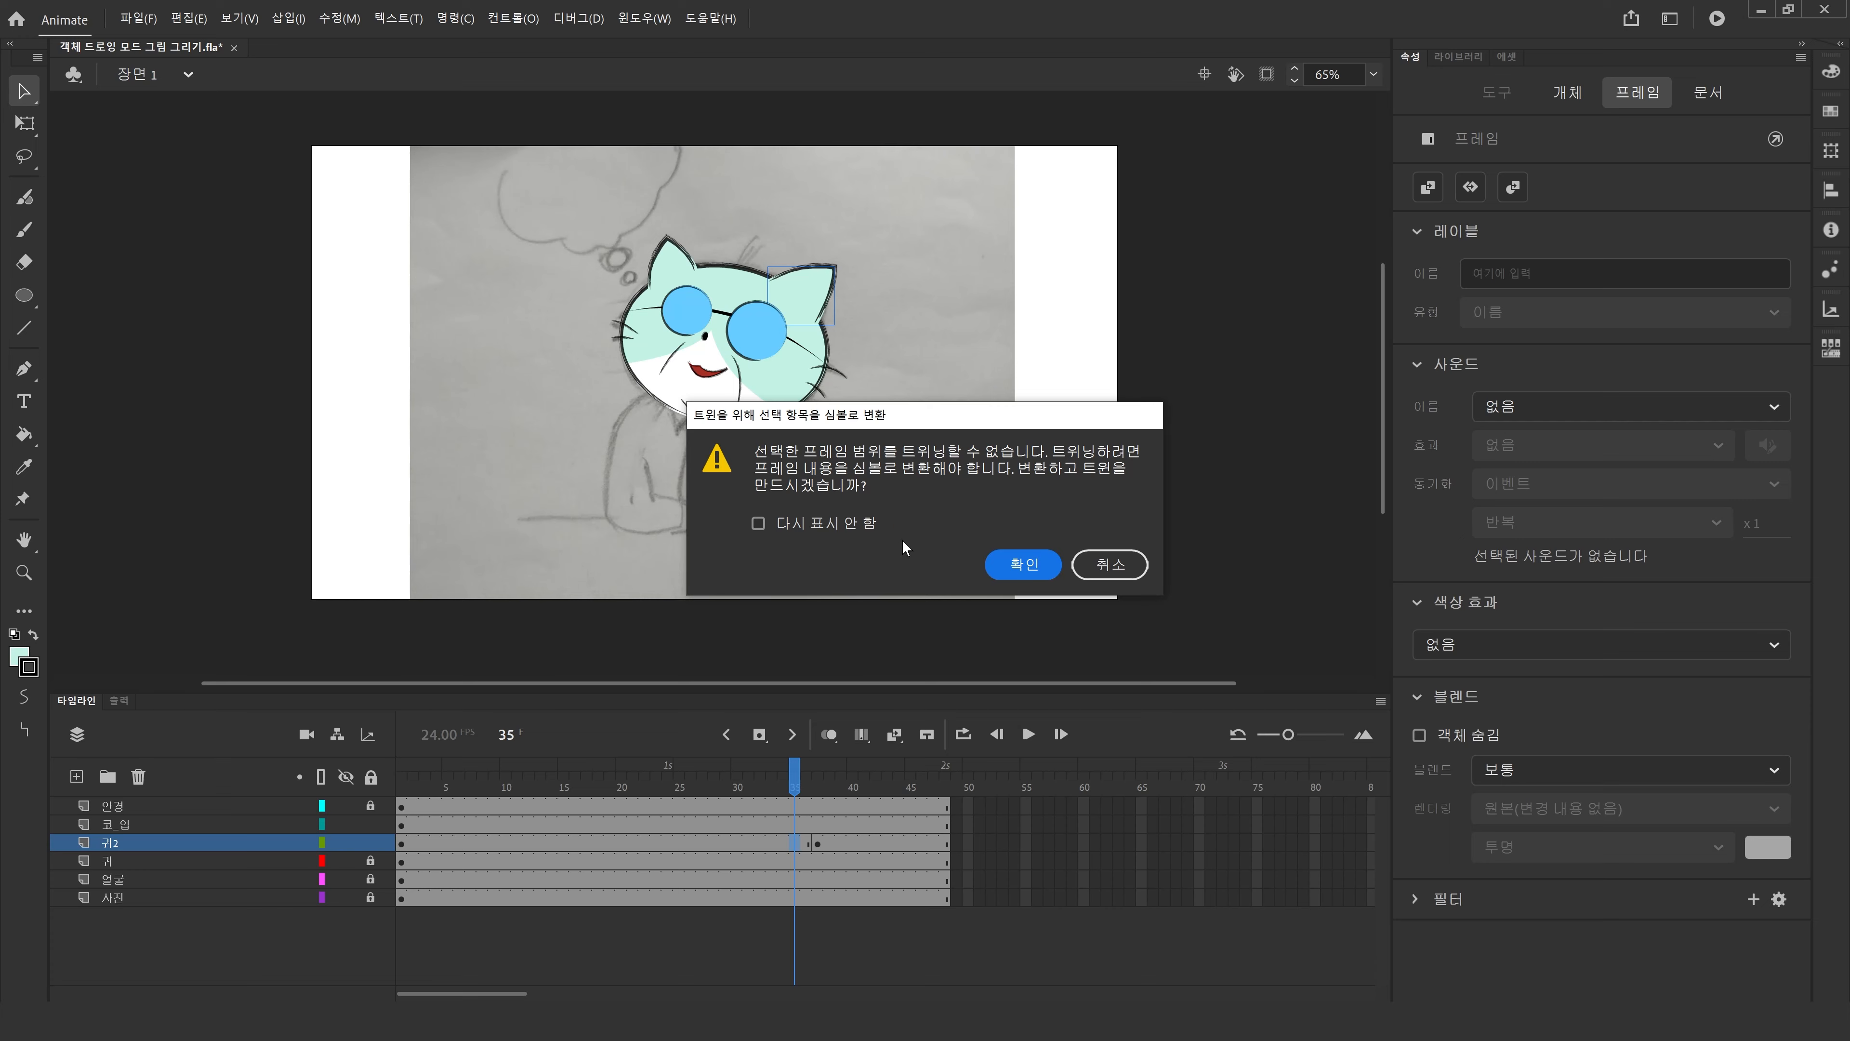
left_click(1095, 566)
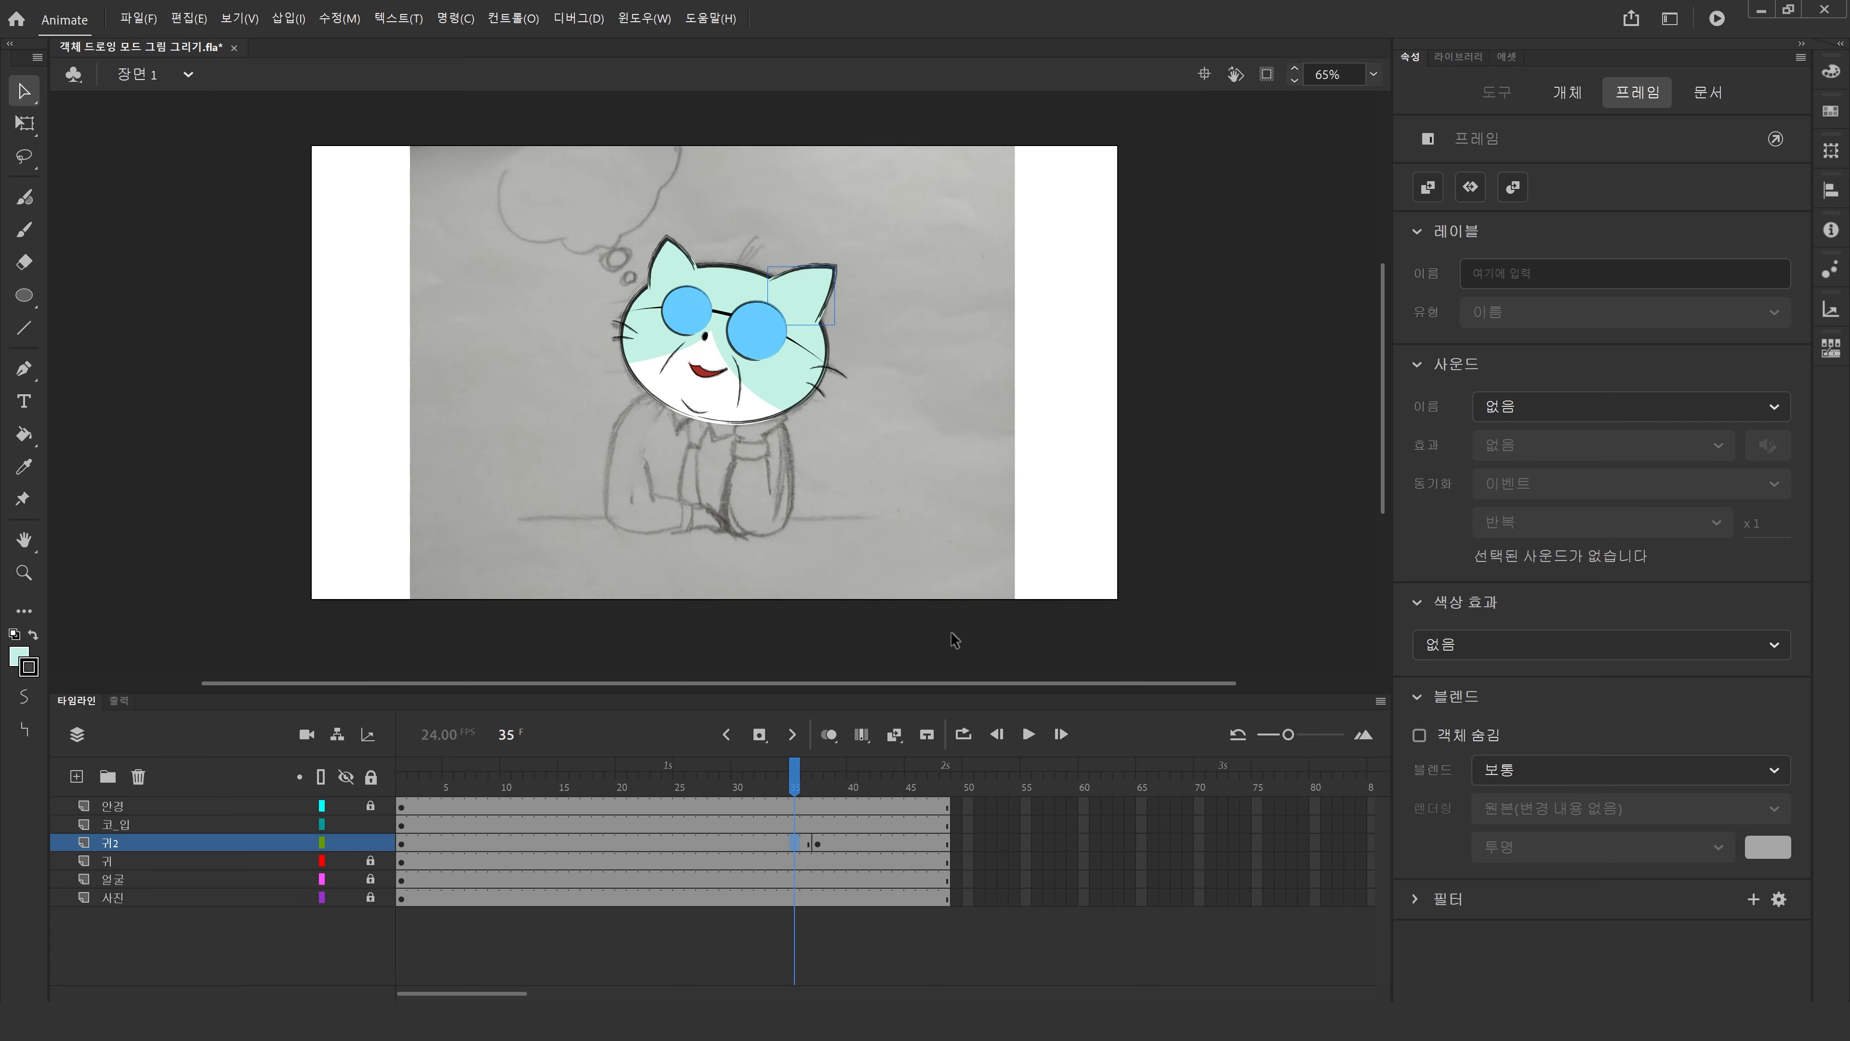
key("period")
key("period")
left_click(401, 844)
right_click(475, 843)
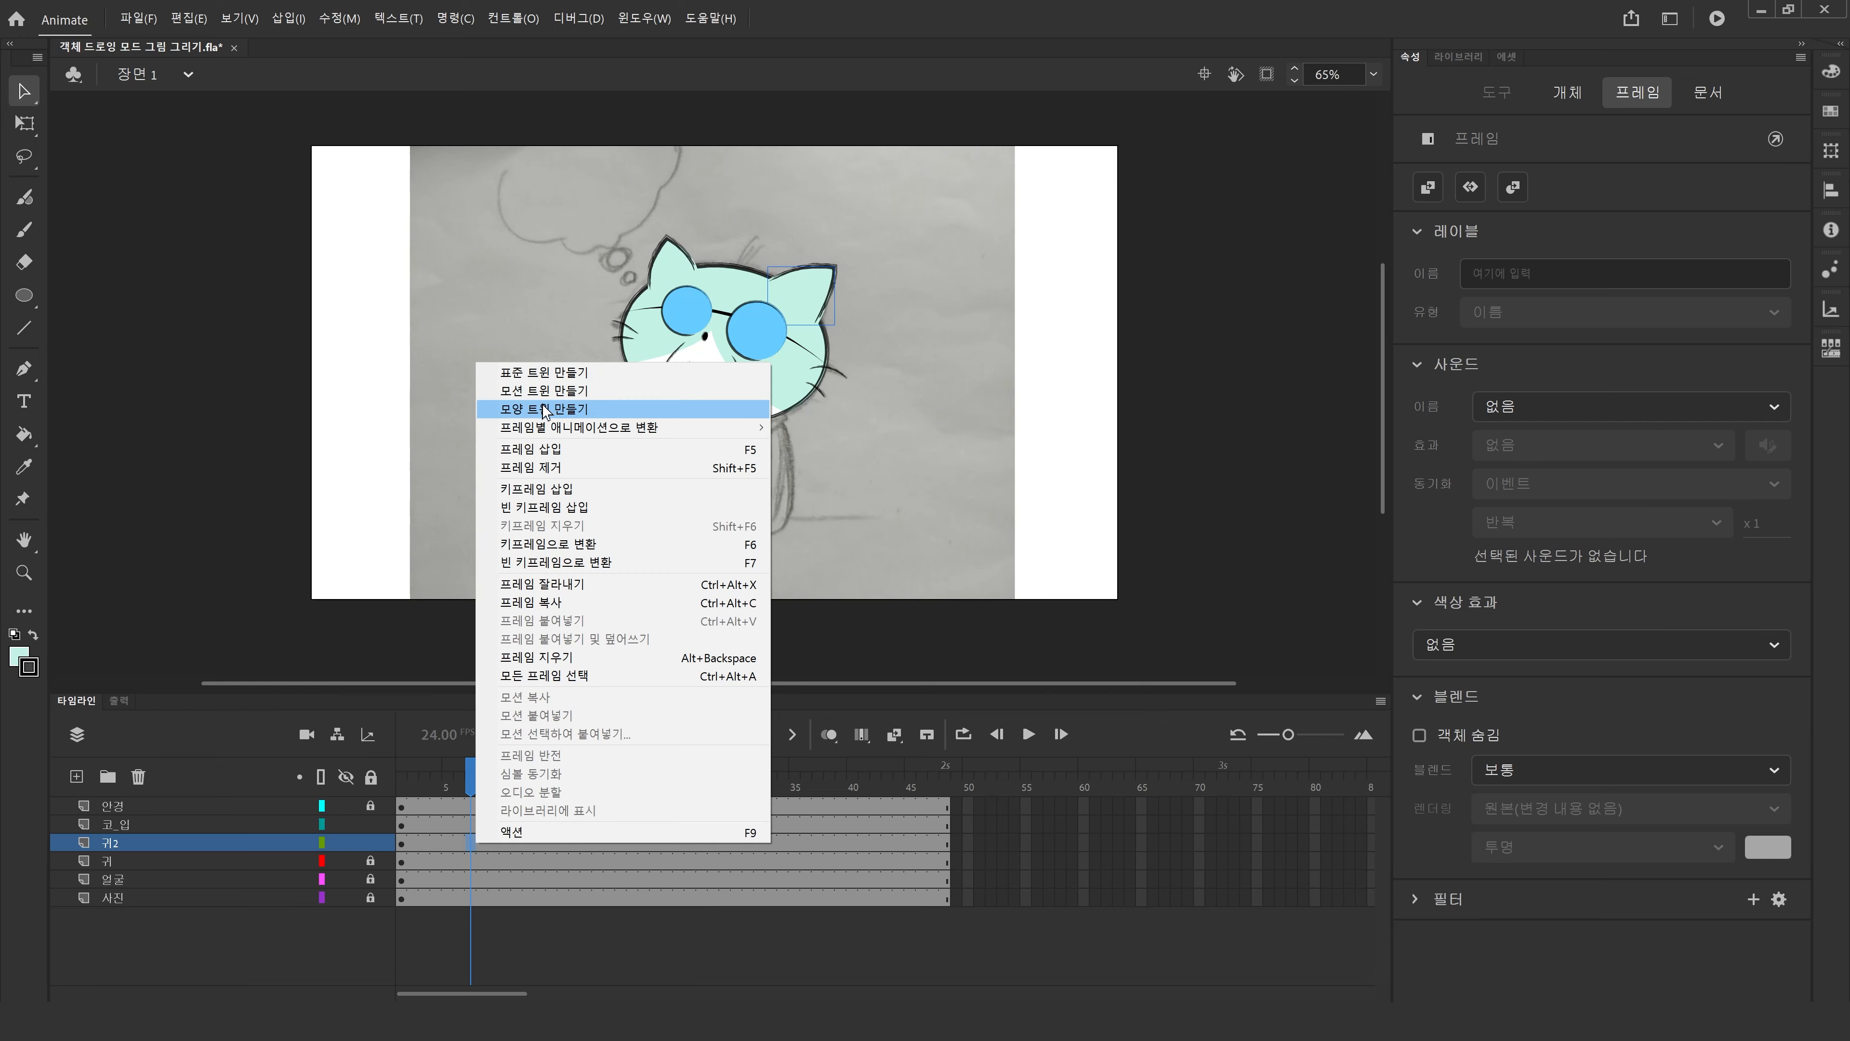
left_click(928, 262)
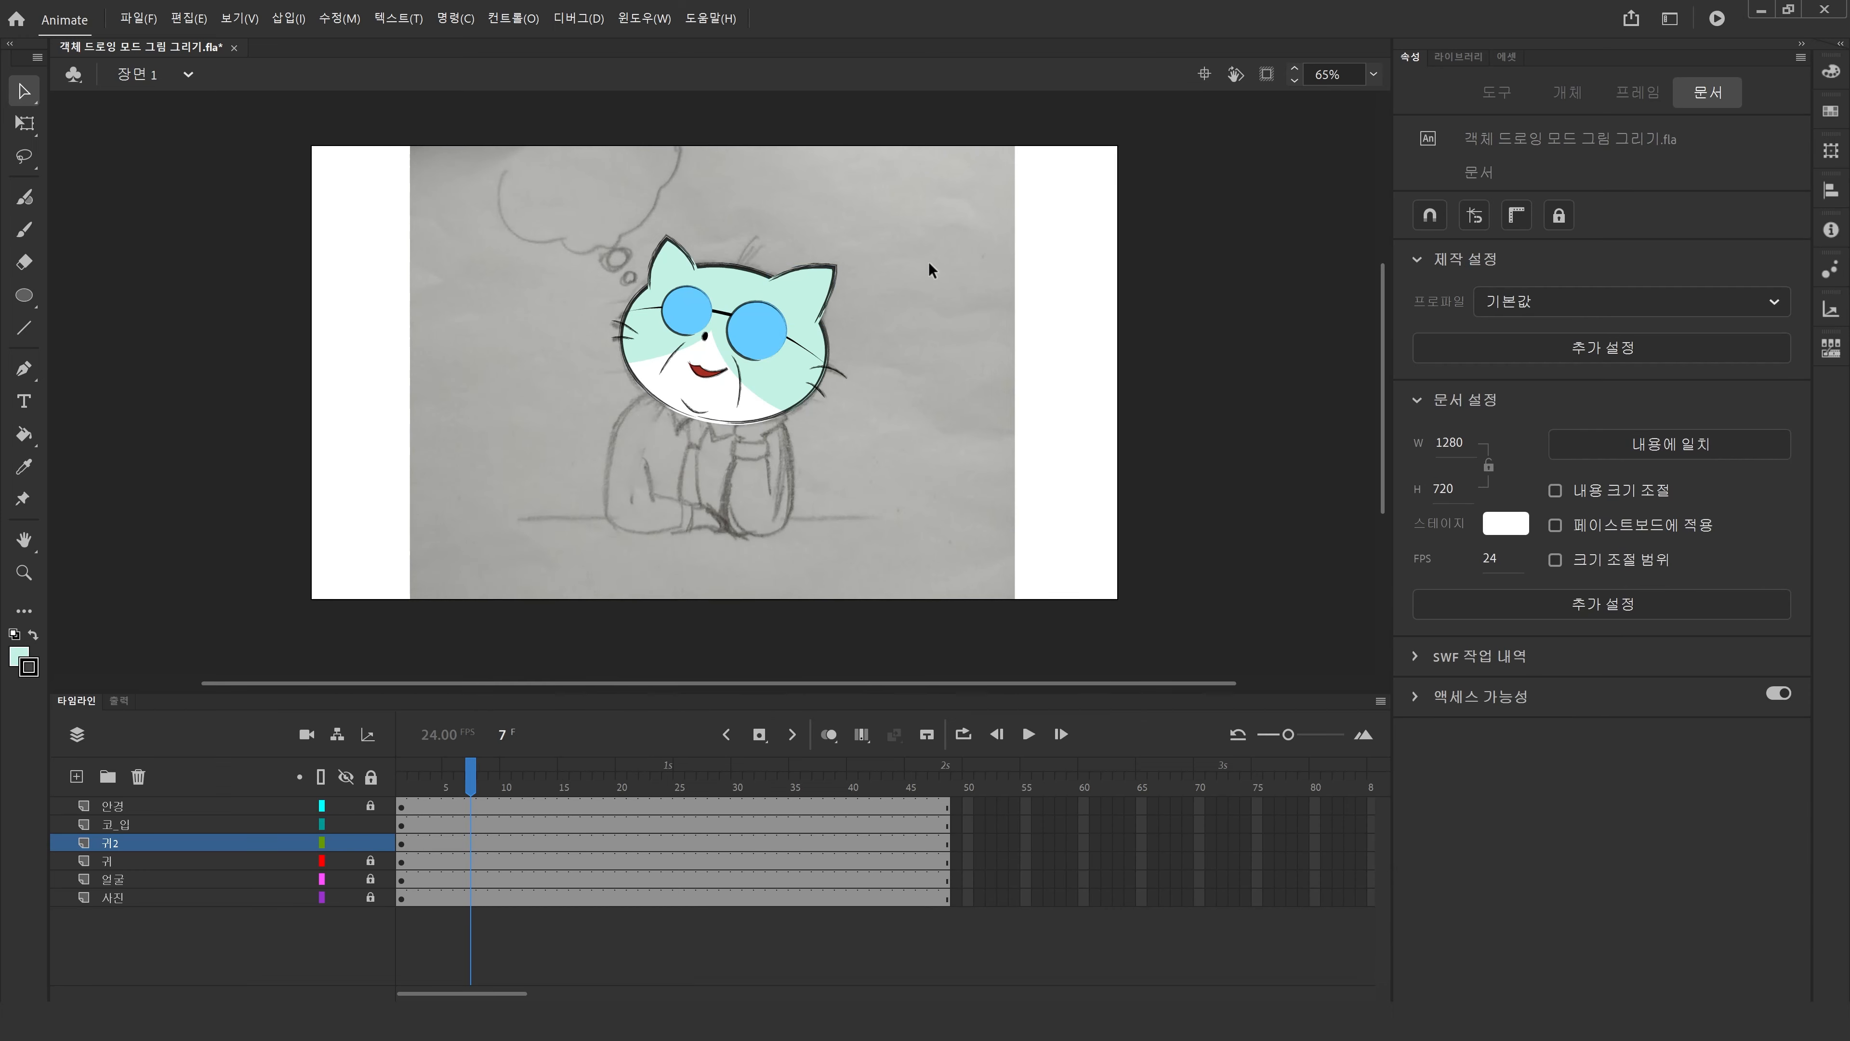
Move the right ear aside and convert it to a graphic symbol named 귀.
left_click(824, 277)
left_click_drag(822, 276, 921, 269)
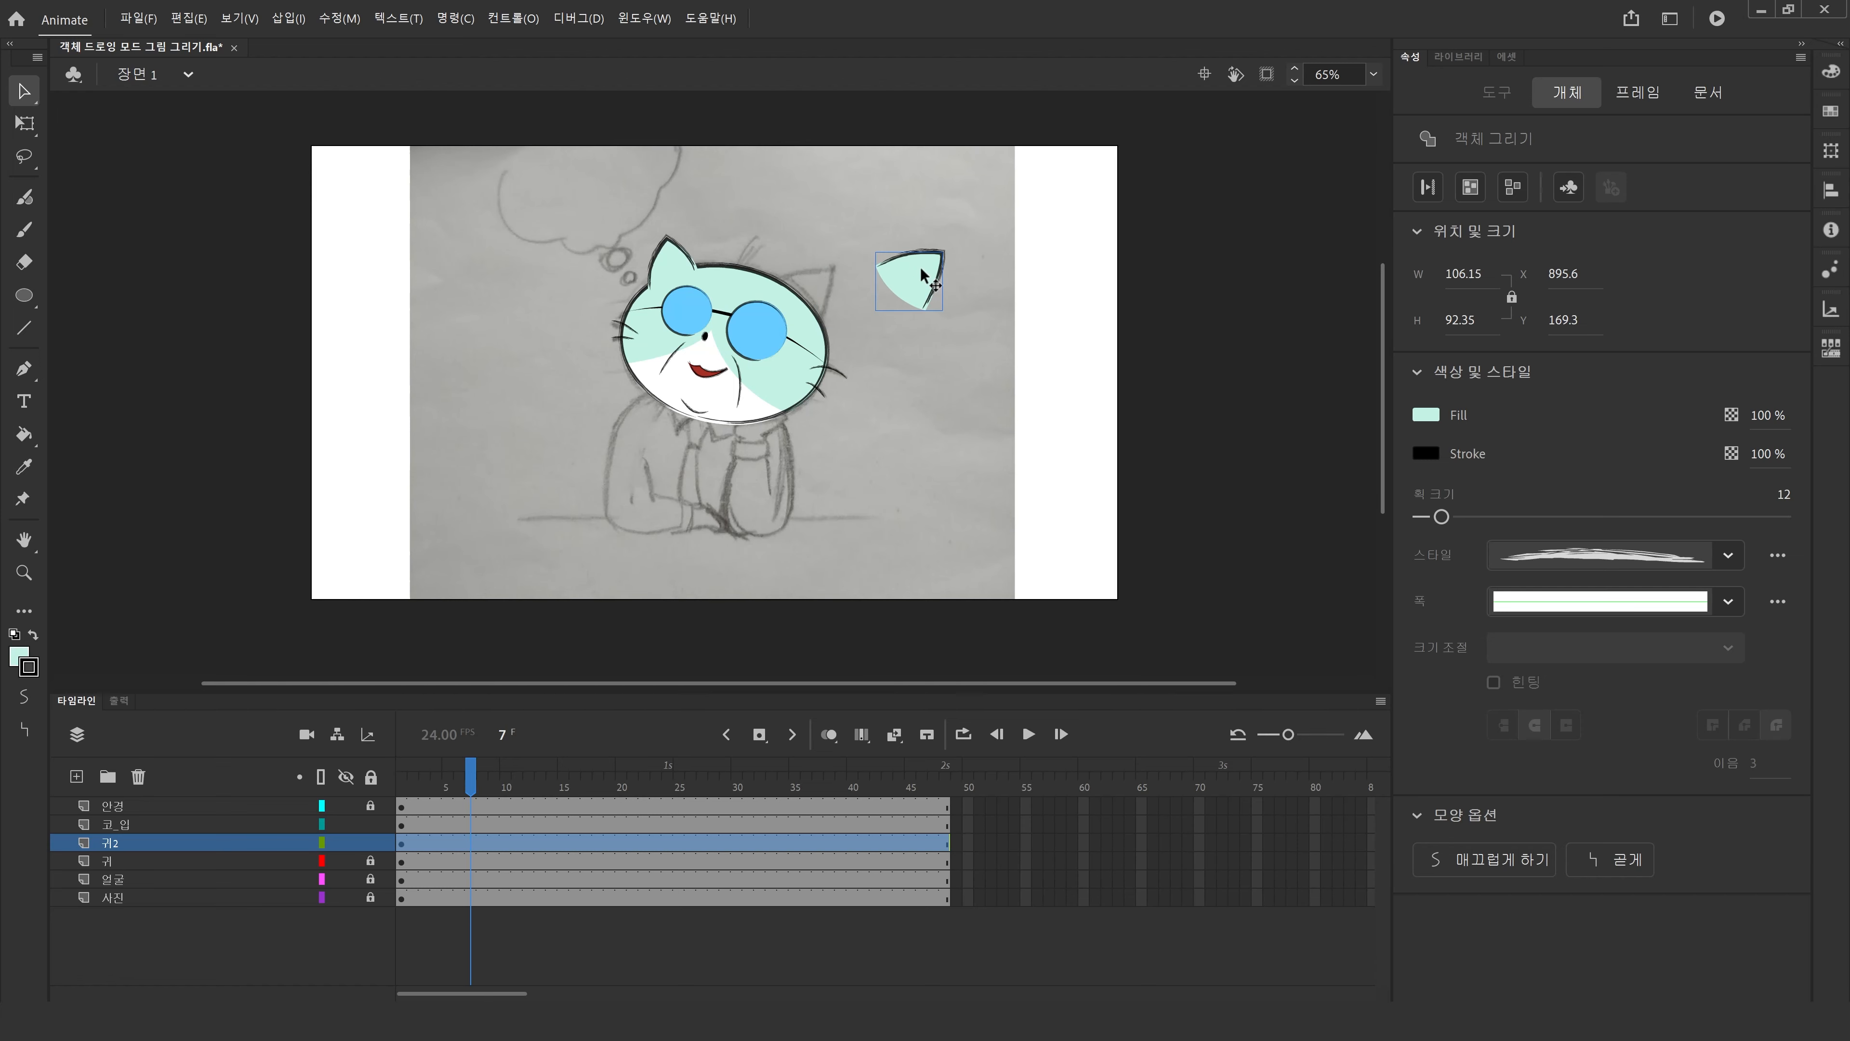
key("F8")
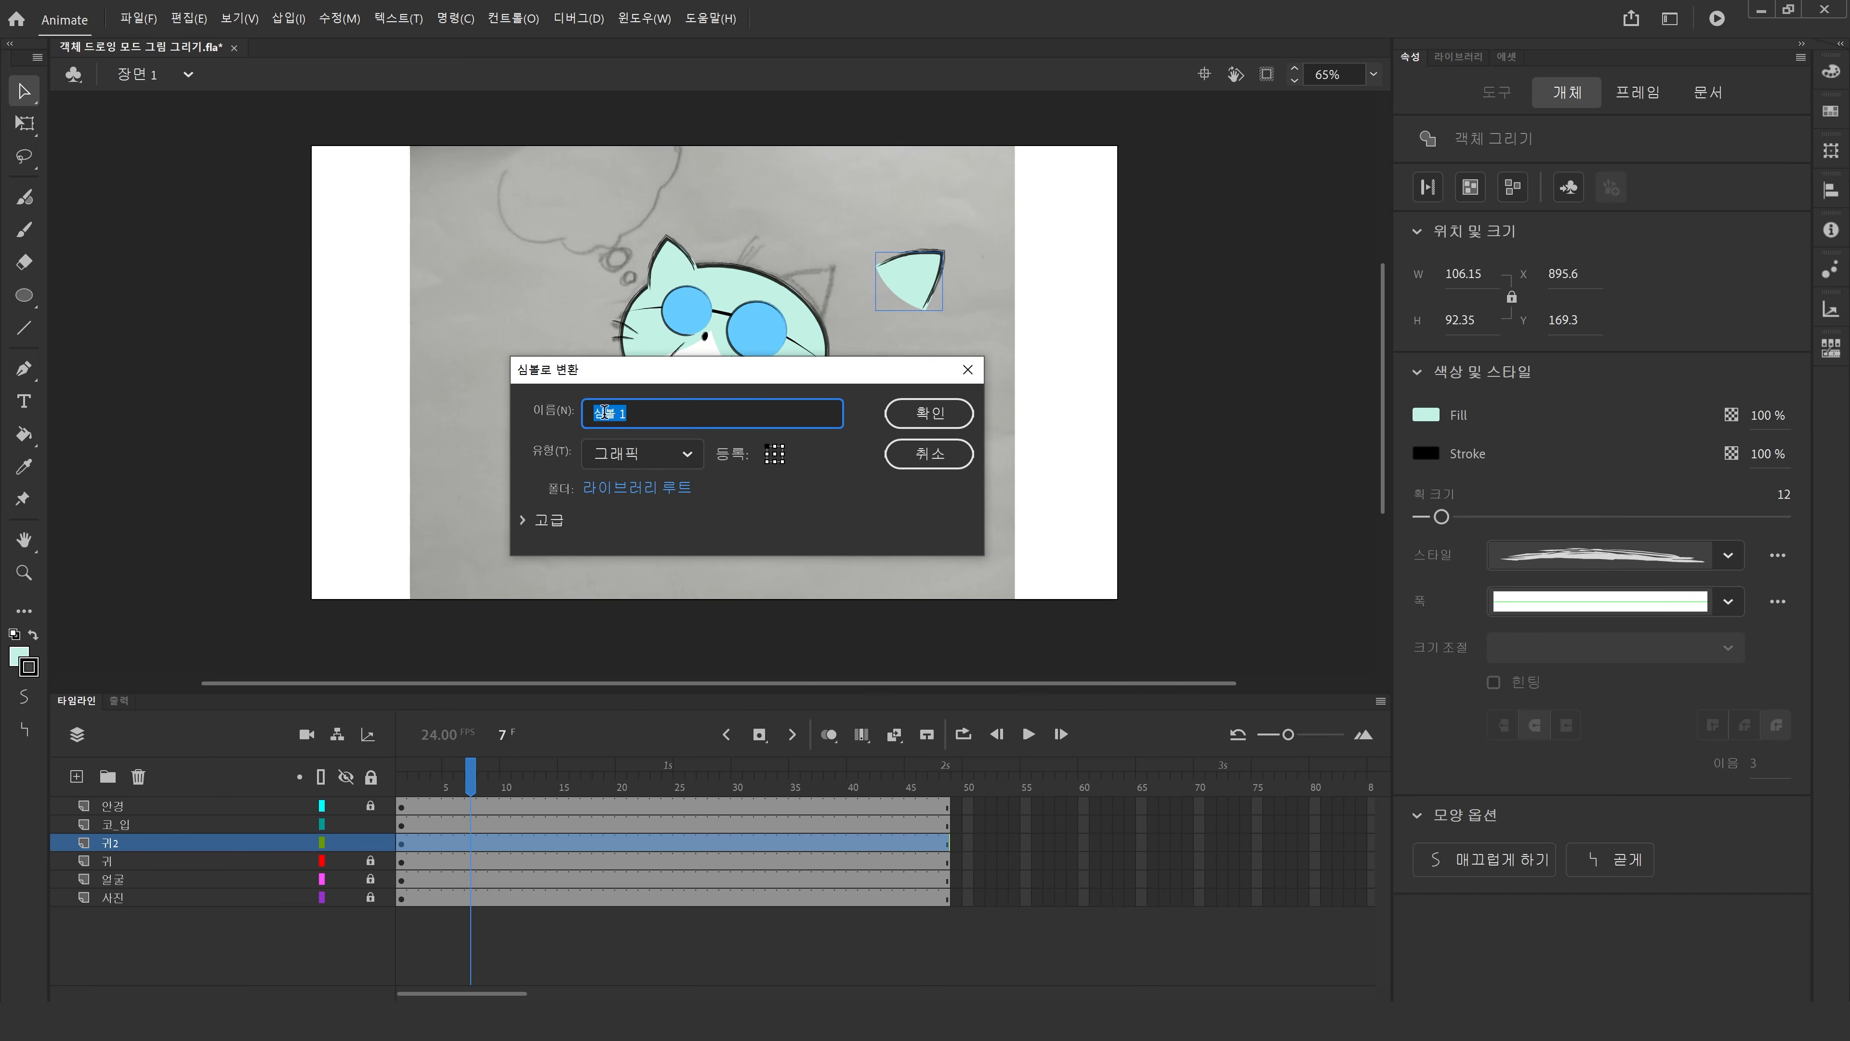
left_click(685, 456)
left_click(667, 496)
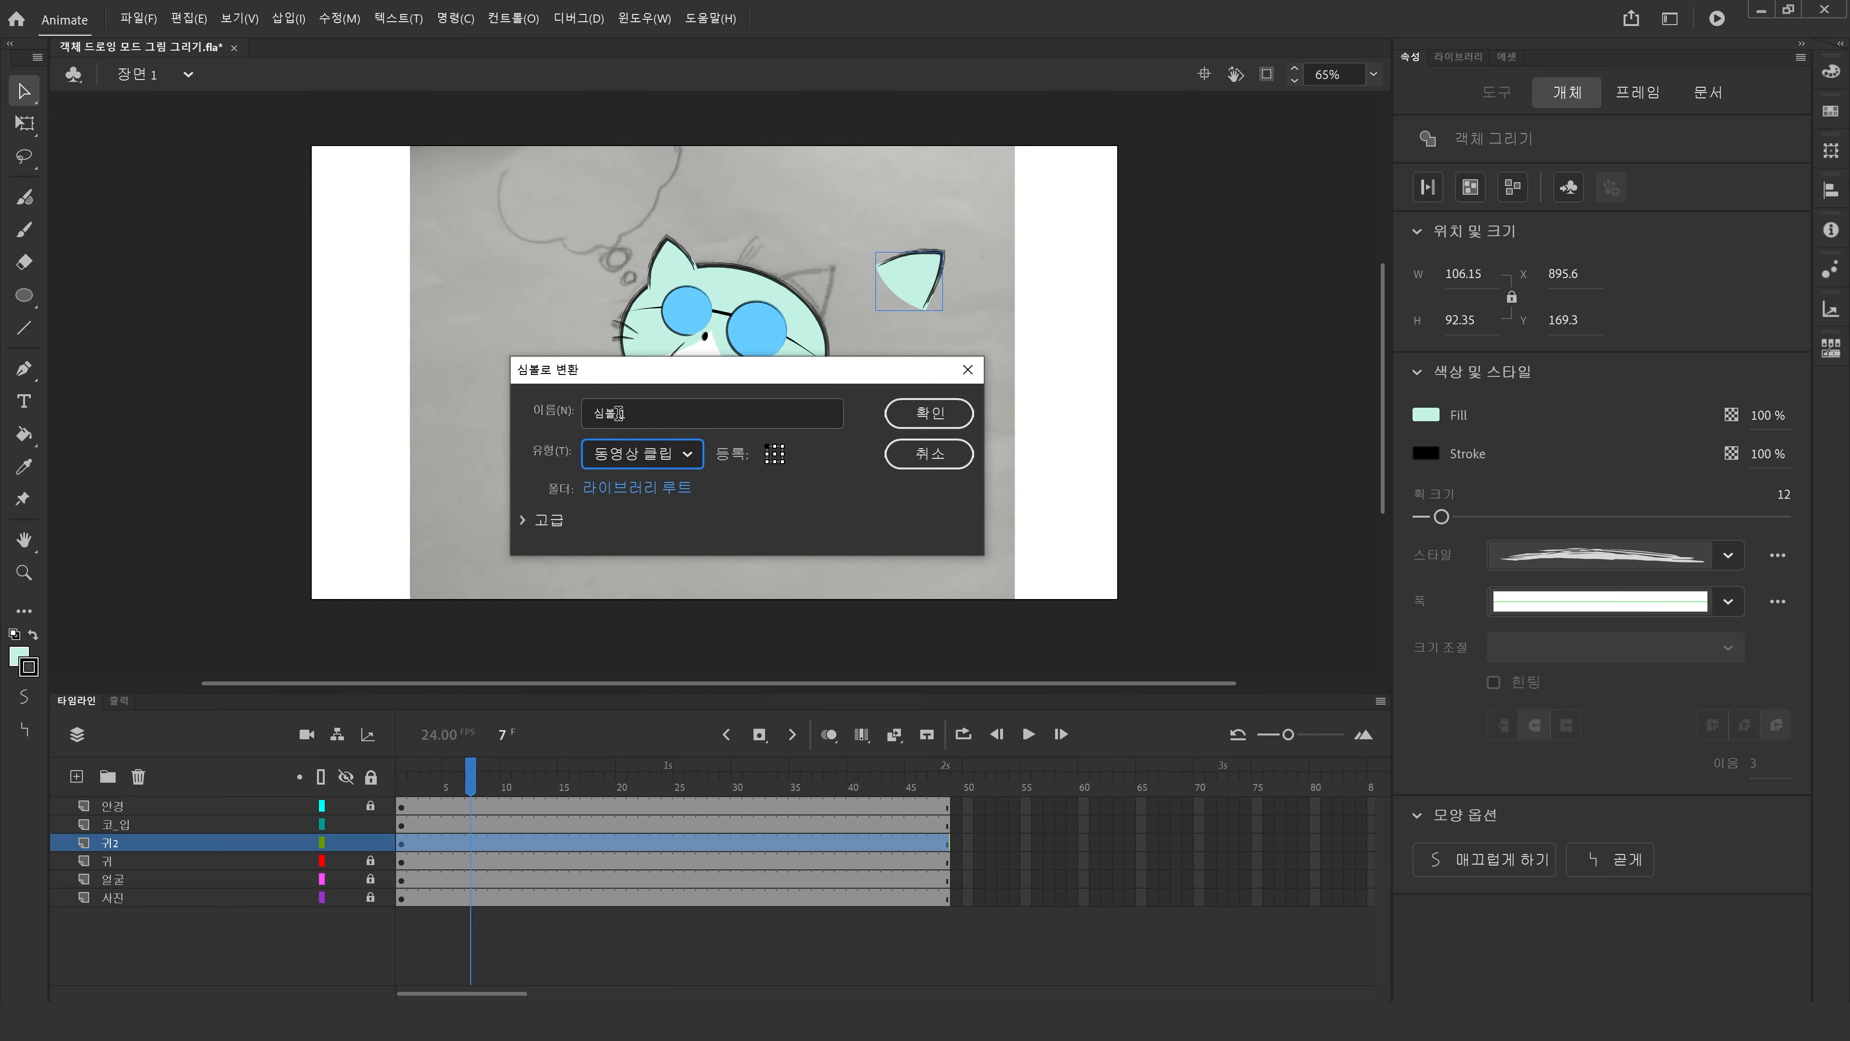
left_click(677, 463)
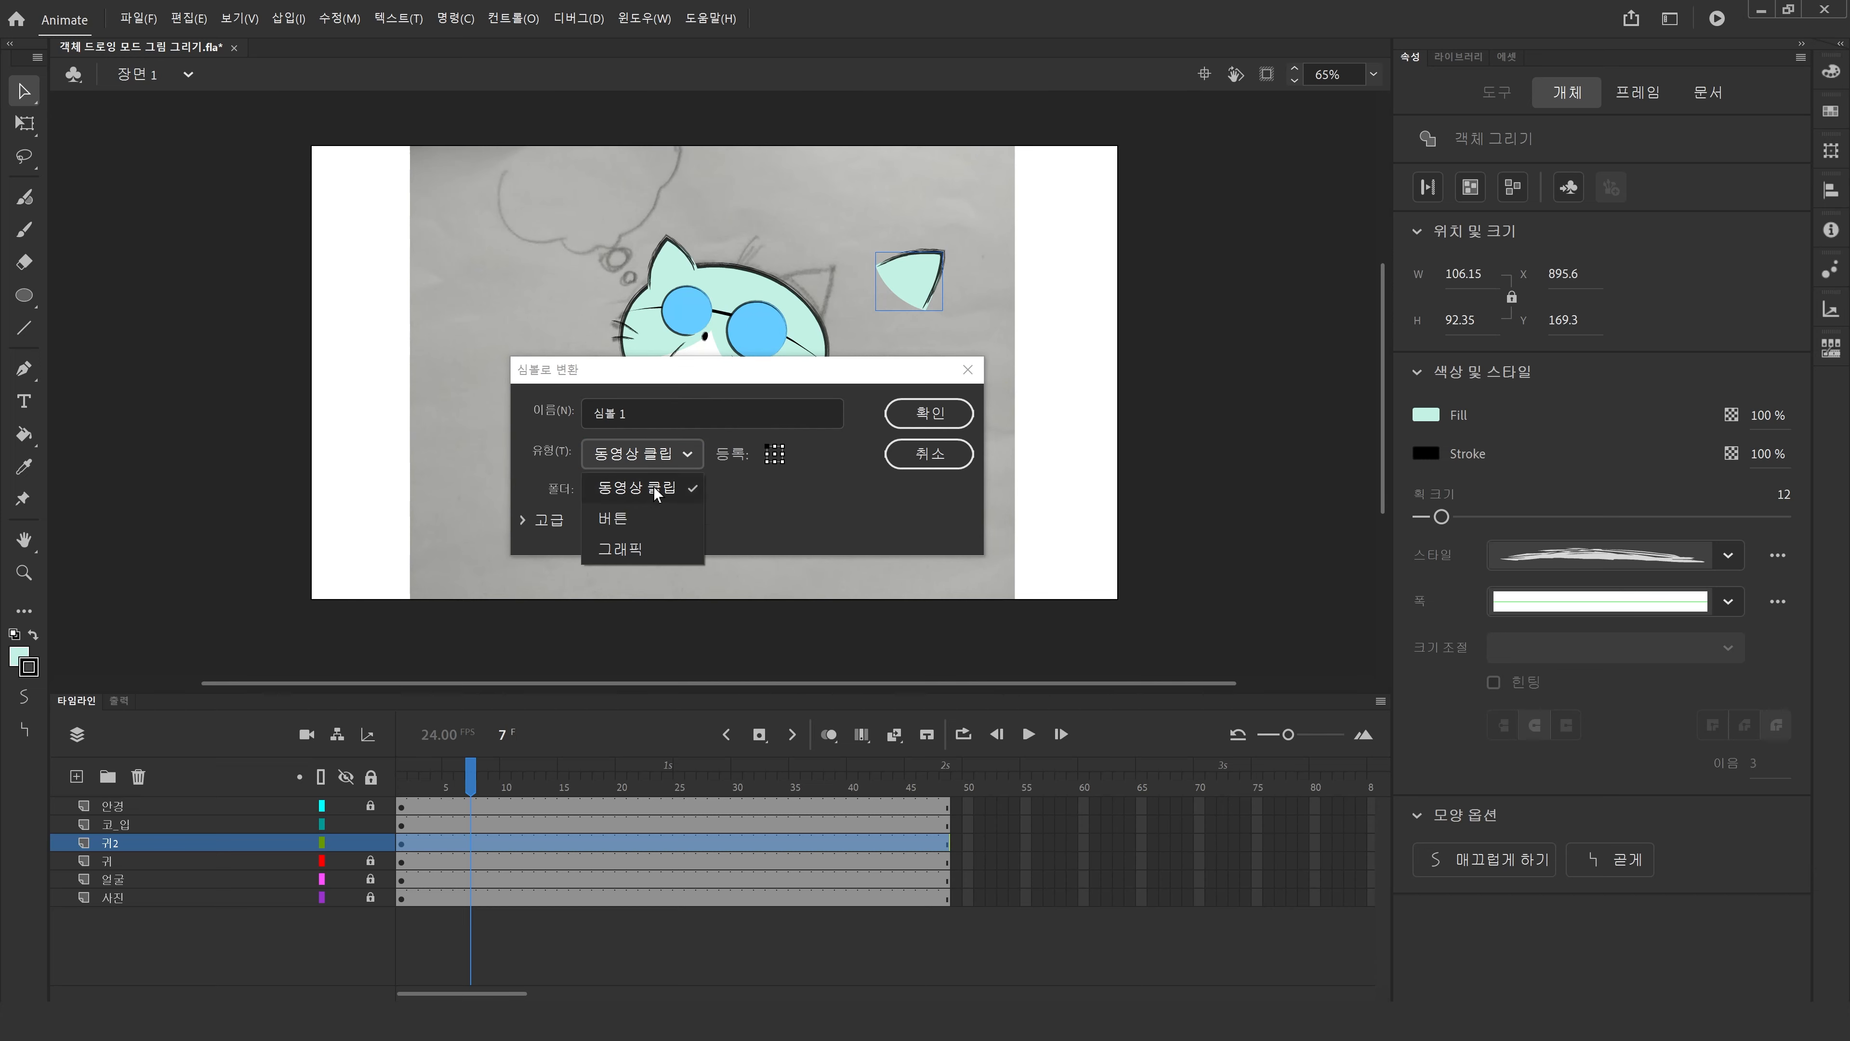
left_click(641, 547)
type("귀")
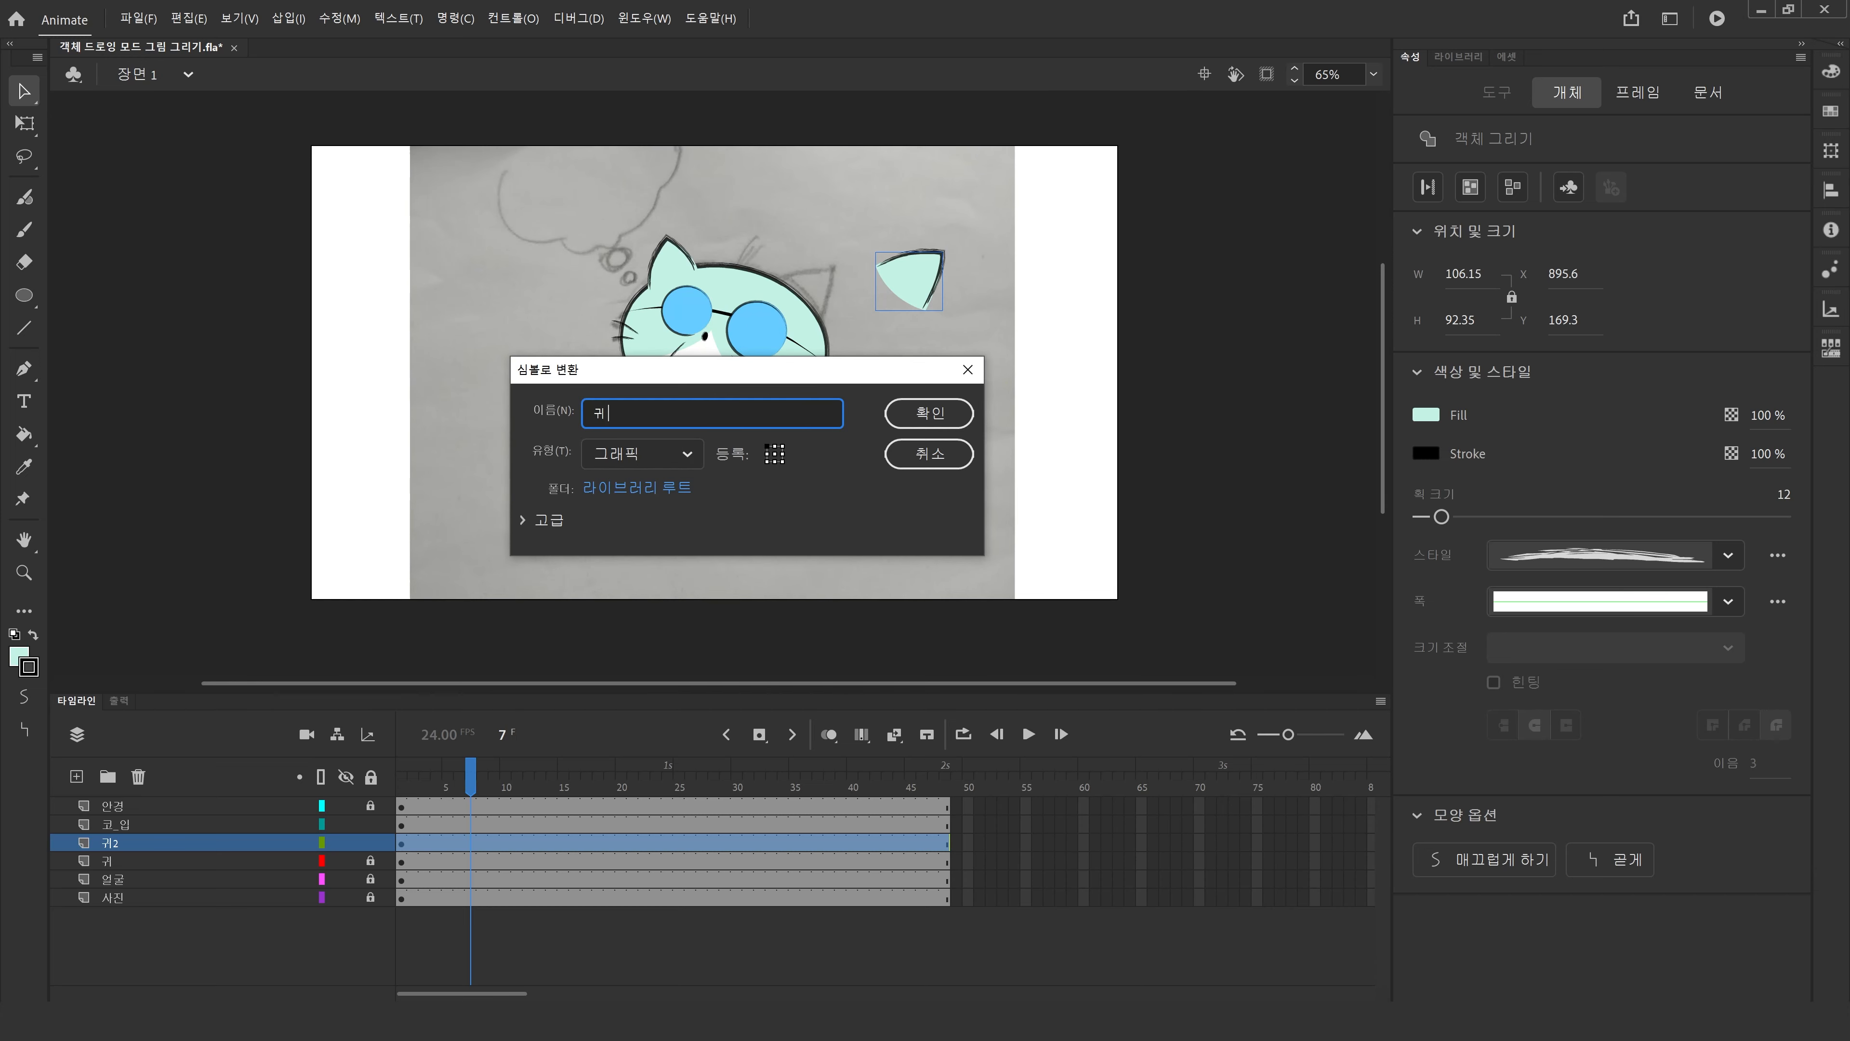
key("Return")
left_click(874, 418)
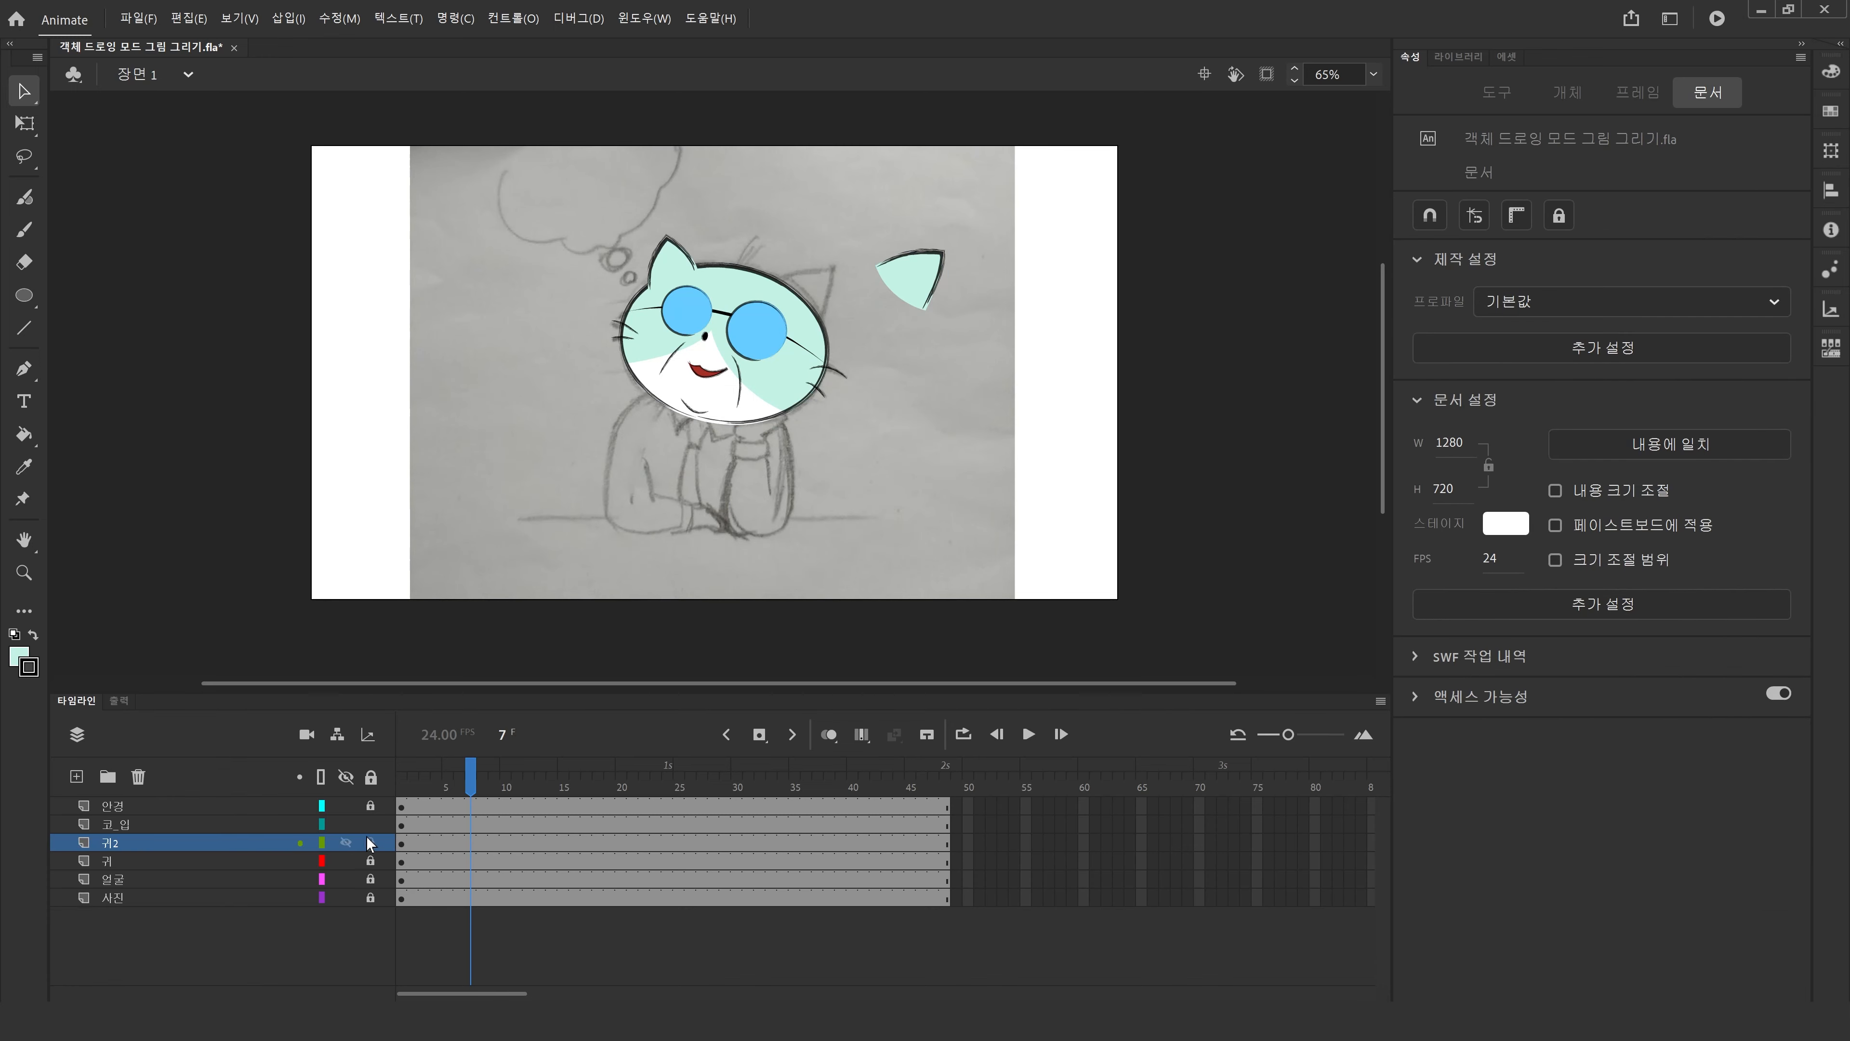
Zoom in on the head and drag the right ear symbol back toward the head.
left_click(665, 262)
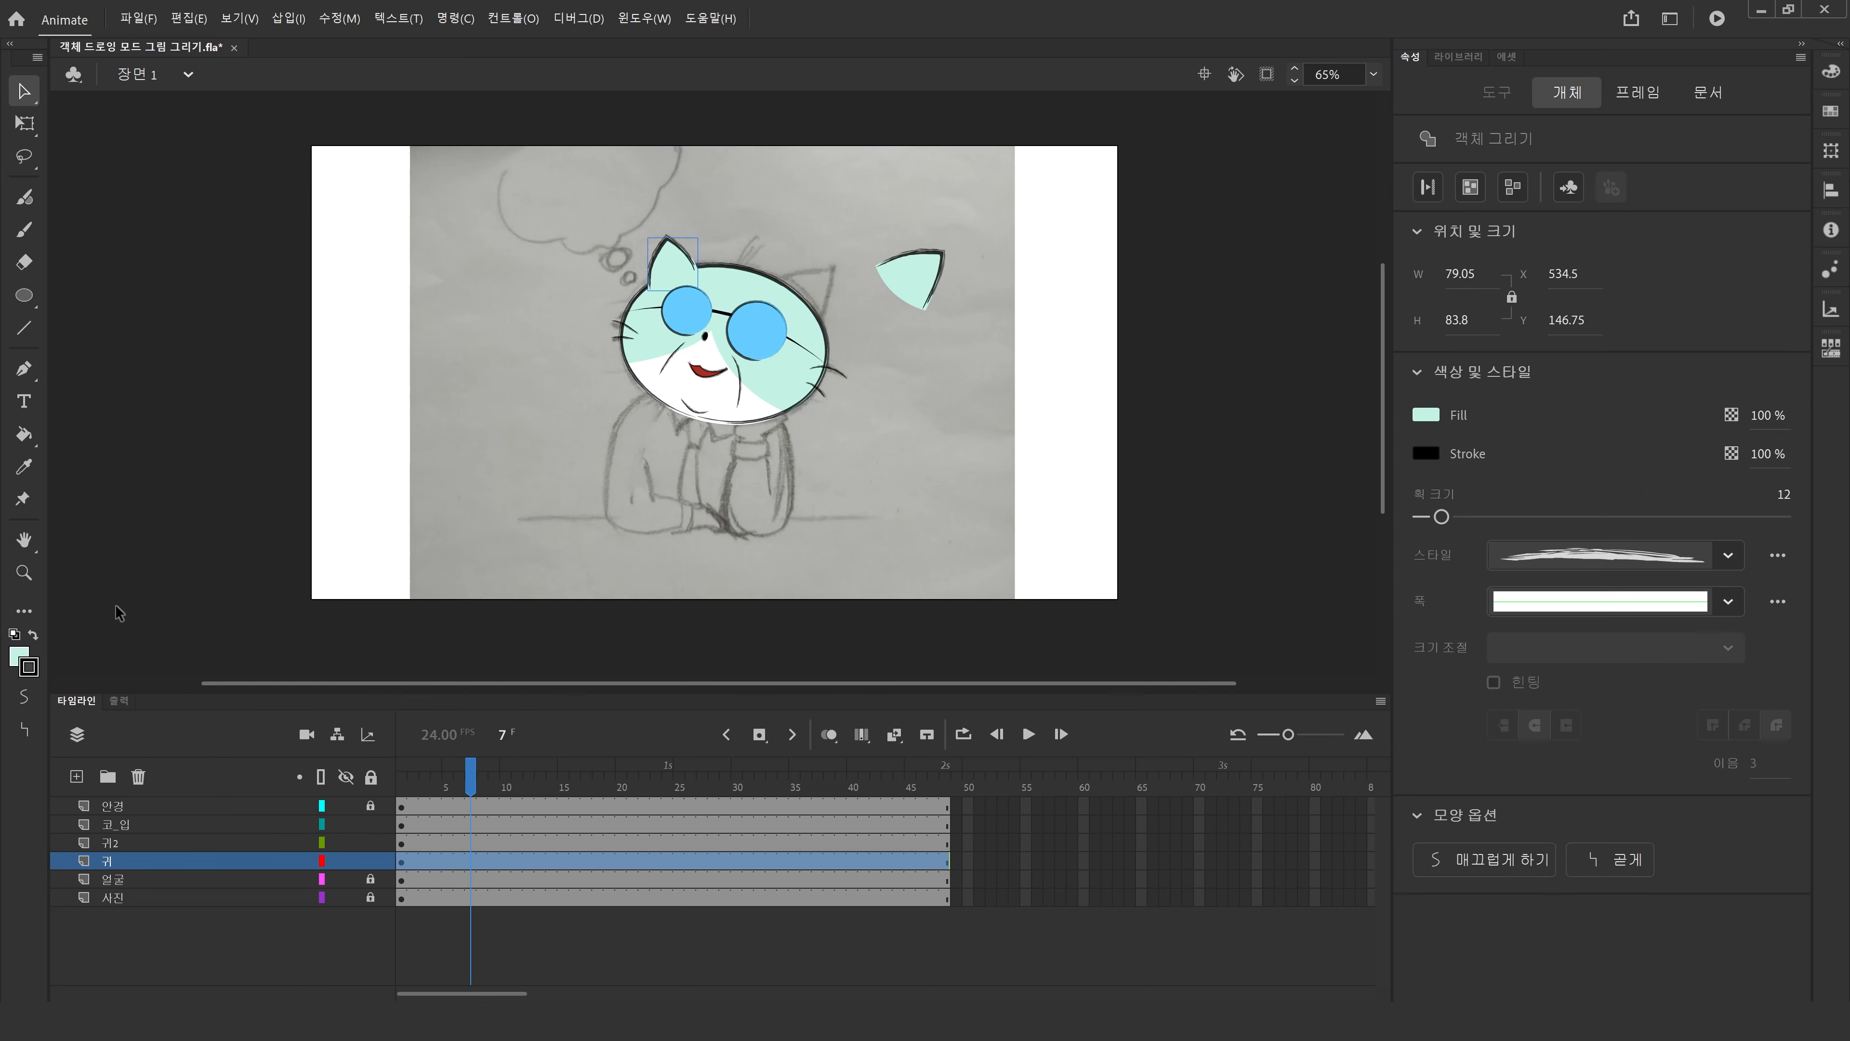
left_click(24, 573)
left_click_drag(509, 175, 1070, 448)
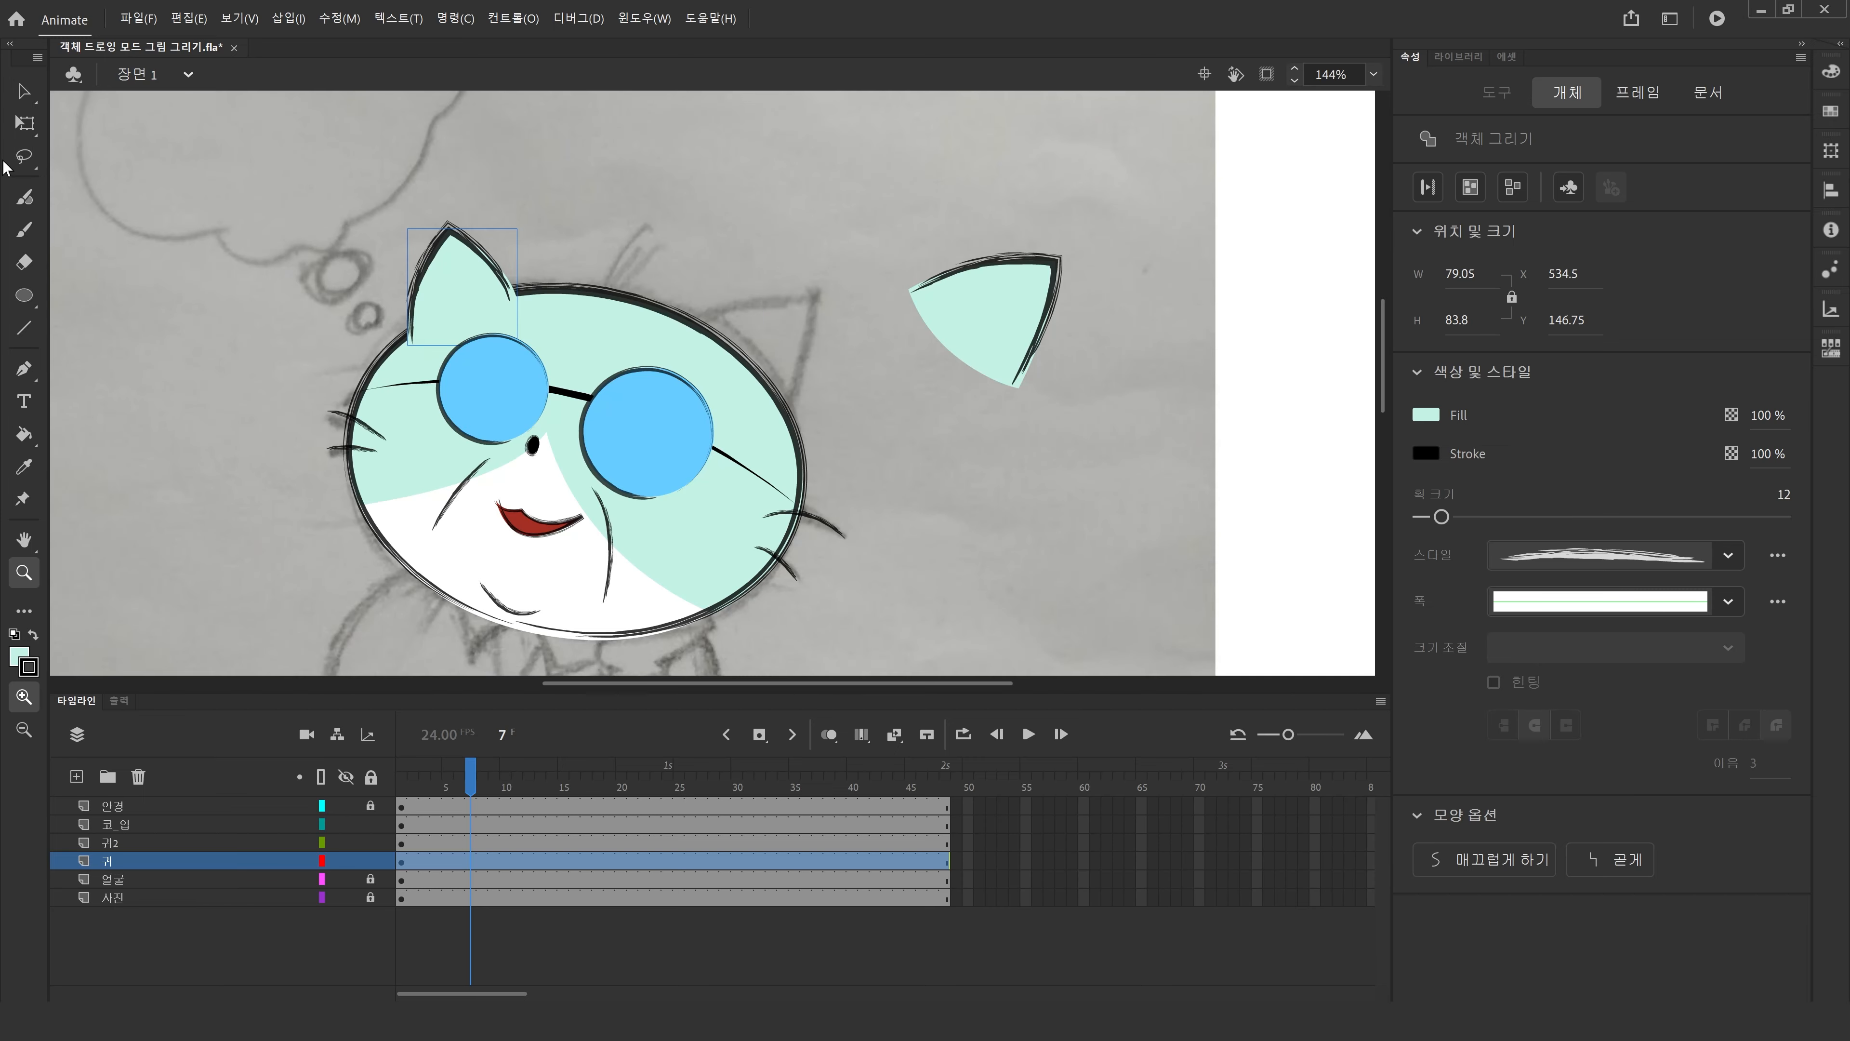
left_click(24, 91)
left_click(1011, 281)
left_click_drag(1011, 281, 596, 270)
left_click(636, 277)
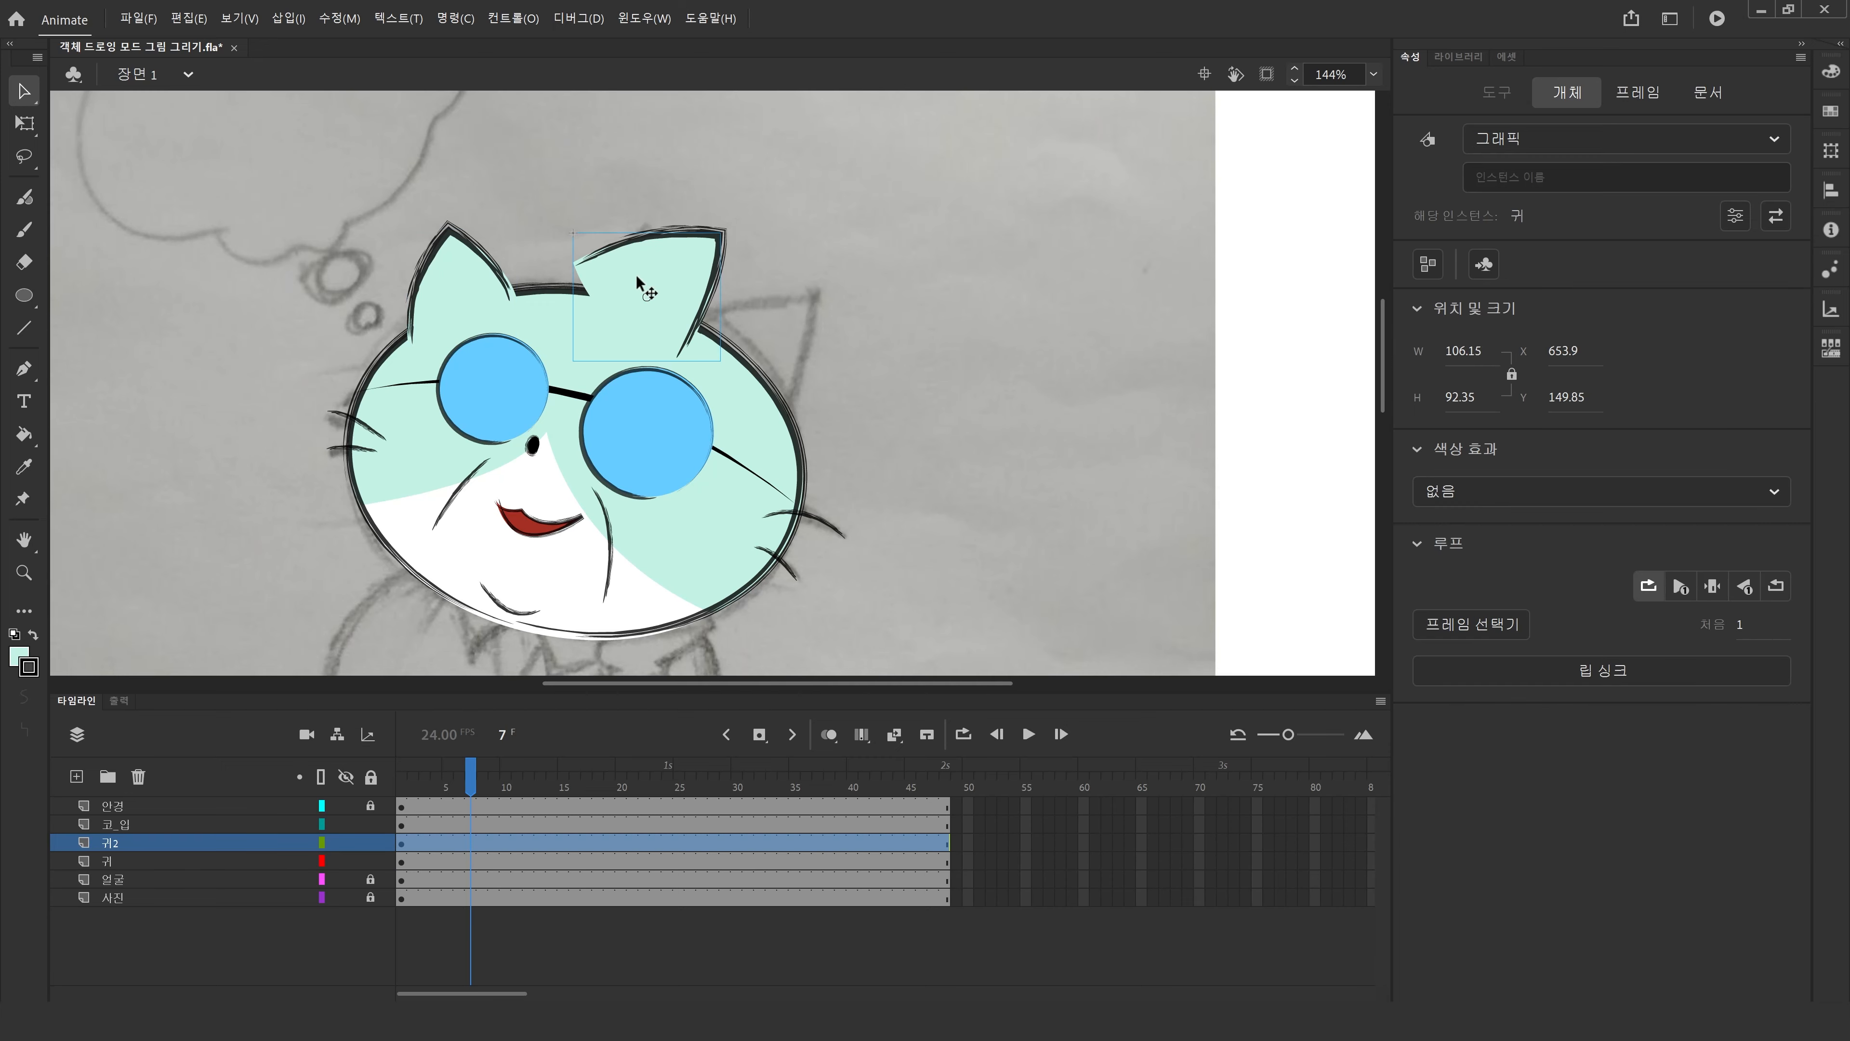
Inspect the ear symbol by entering and leaving its editing mode and checking its instance type.
double_click(636, 275)
double_click(1015, 273)
left_click(1016, 273)
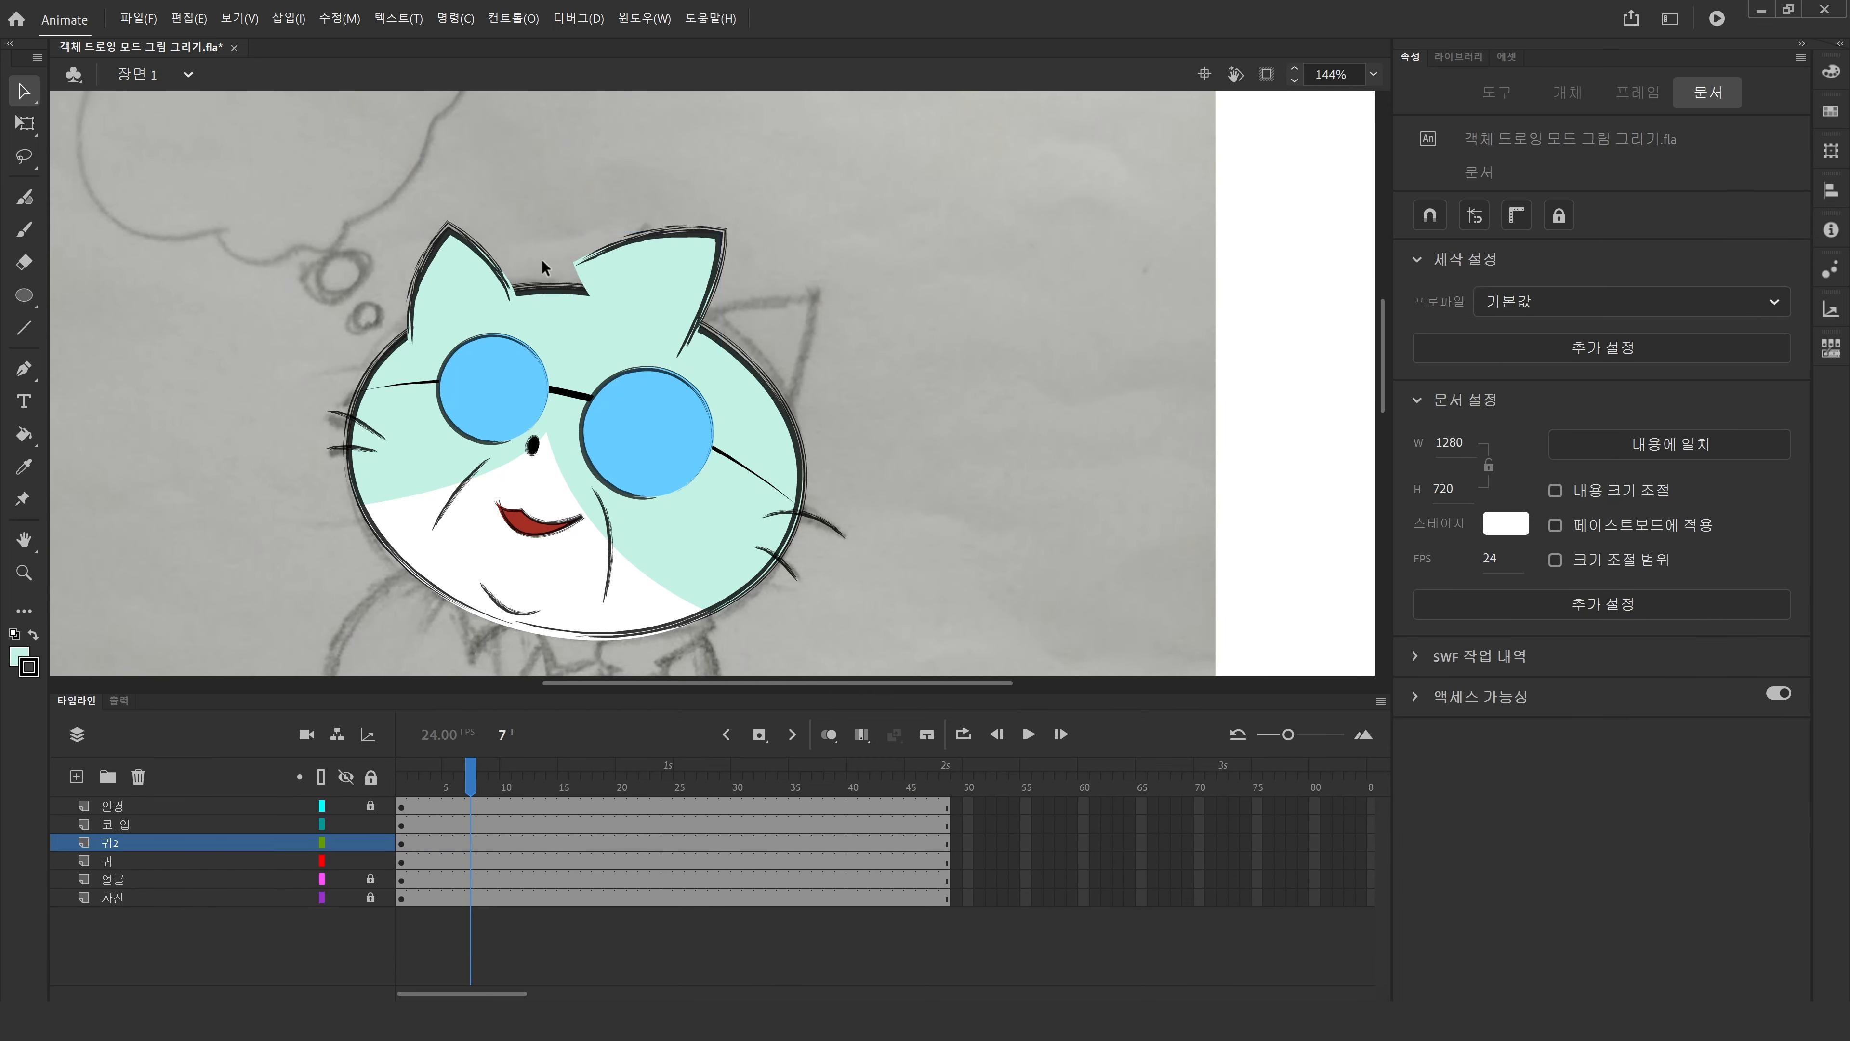
left_click(480, 268)
left_click(481, 270)
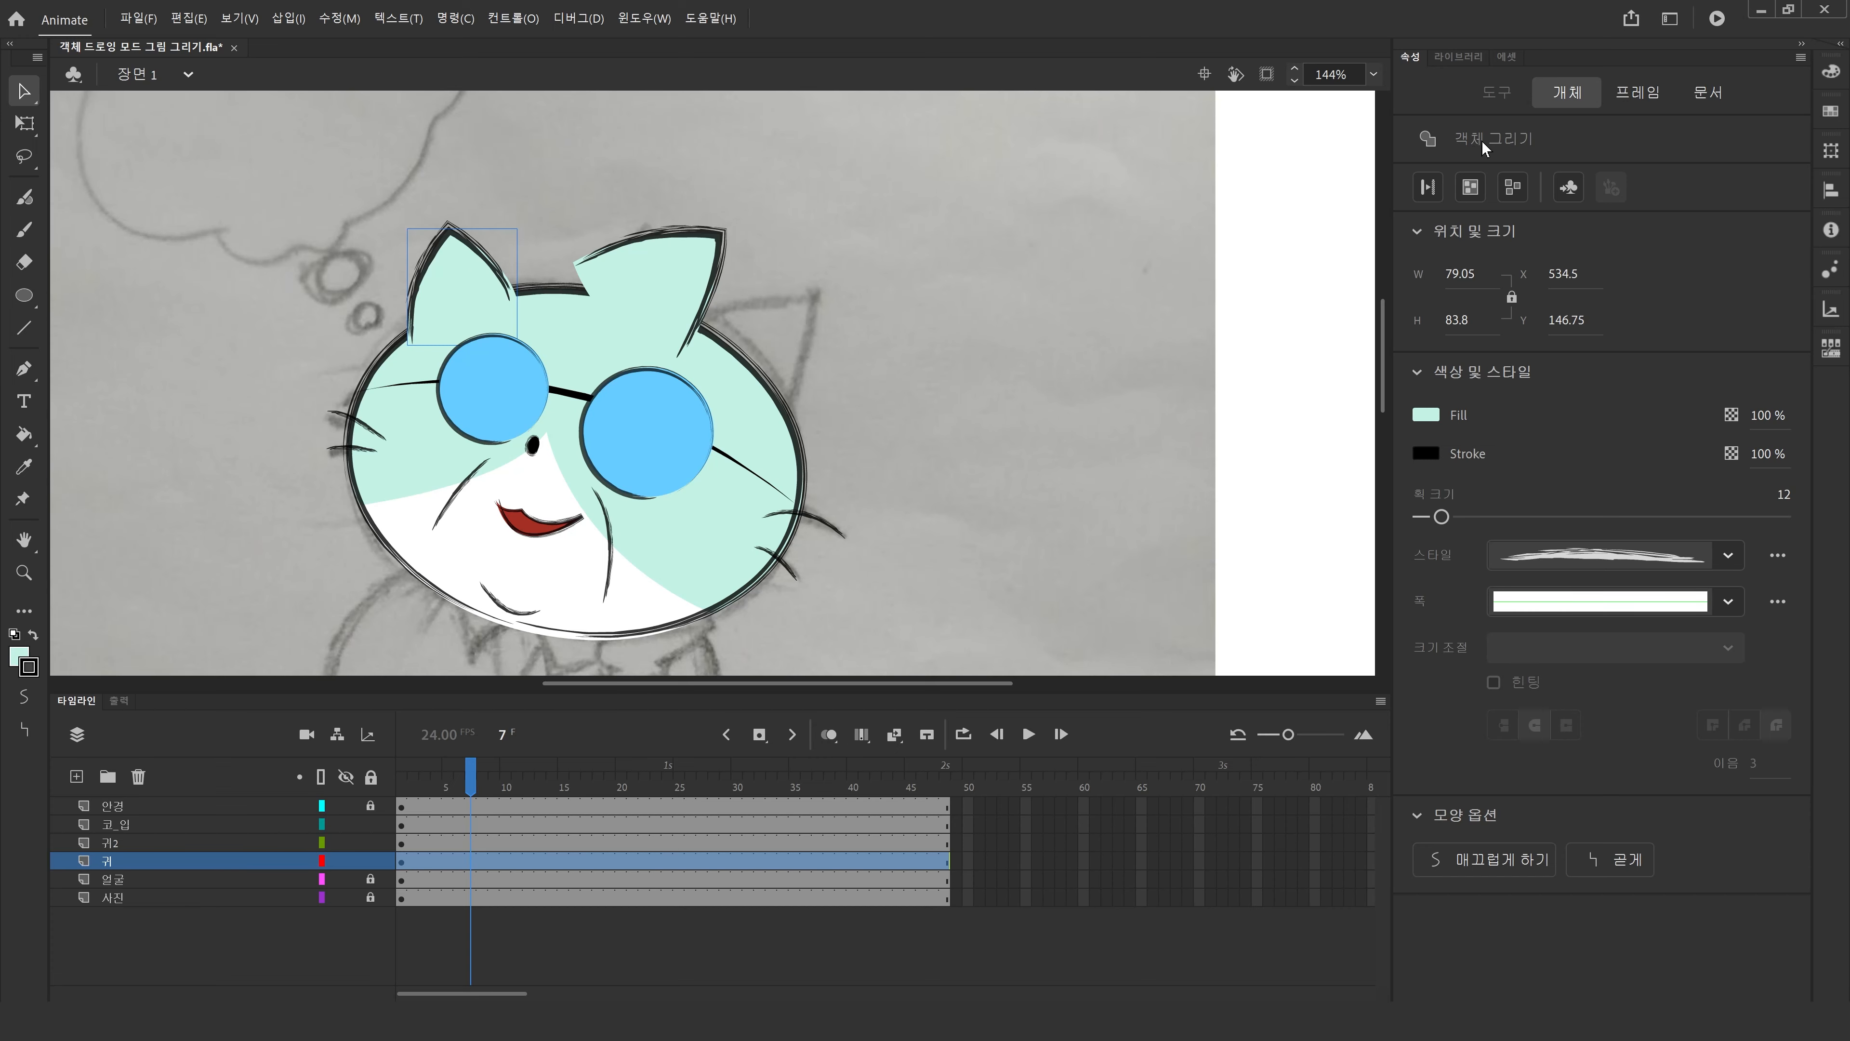
left_click(665, 270)
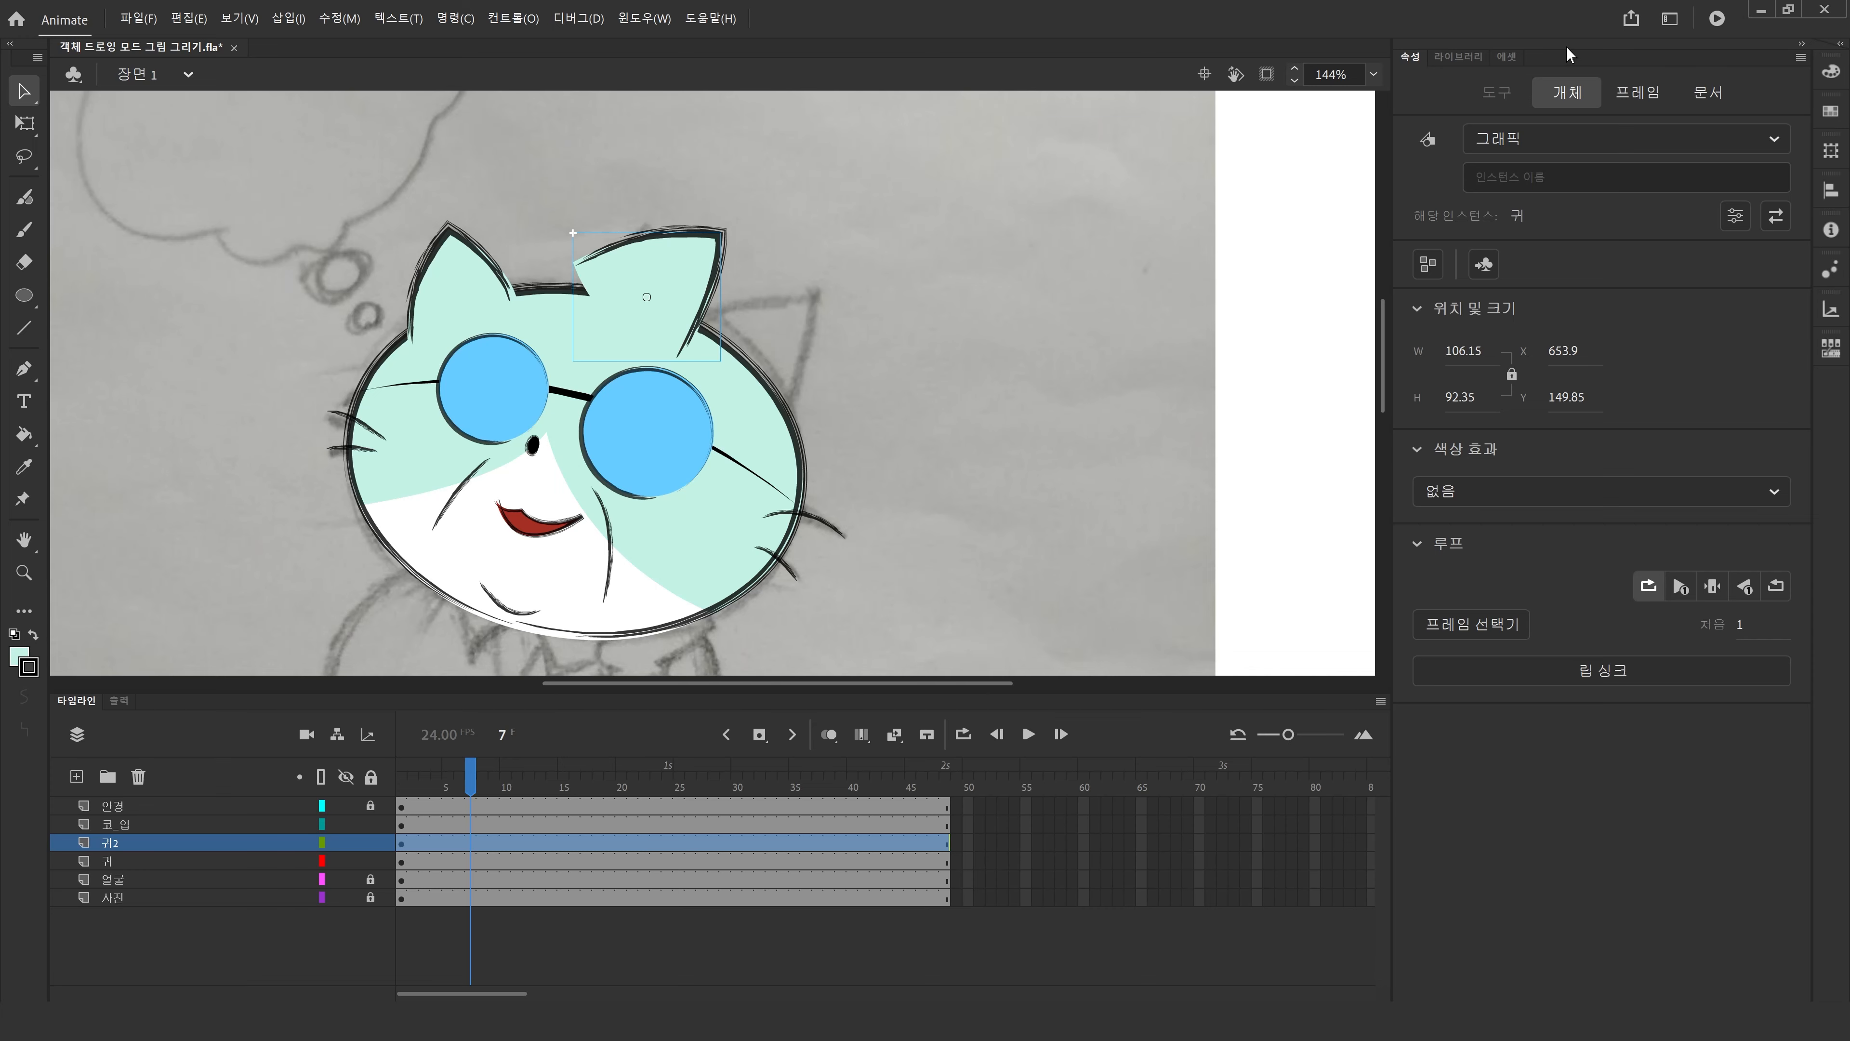
left_click(1549, 146)
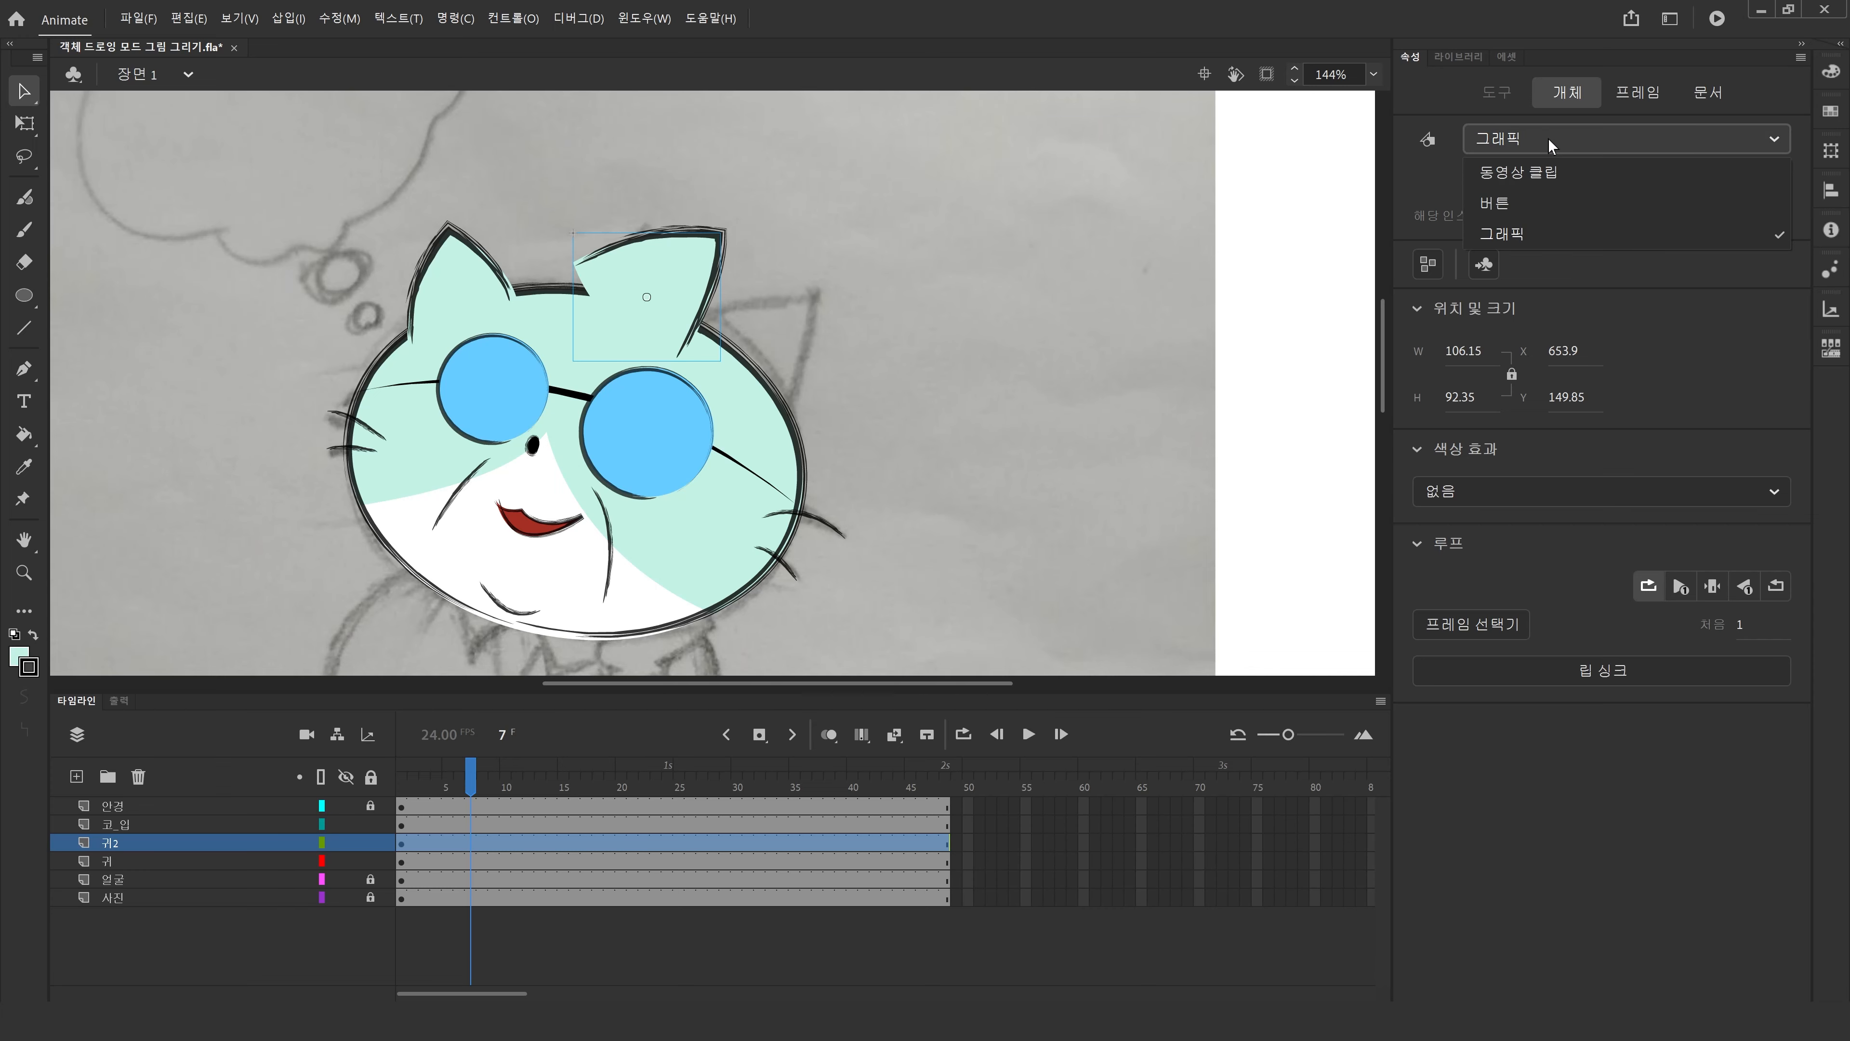
left_click(1550, 146)
Position the right ear symbol on the head at about X 726, Y 192.
left_click(857, 283)
left_click_drag(642, 294, 743, 353)
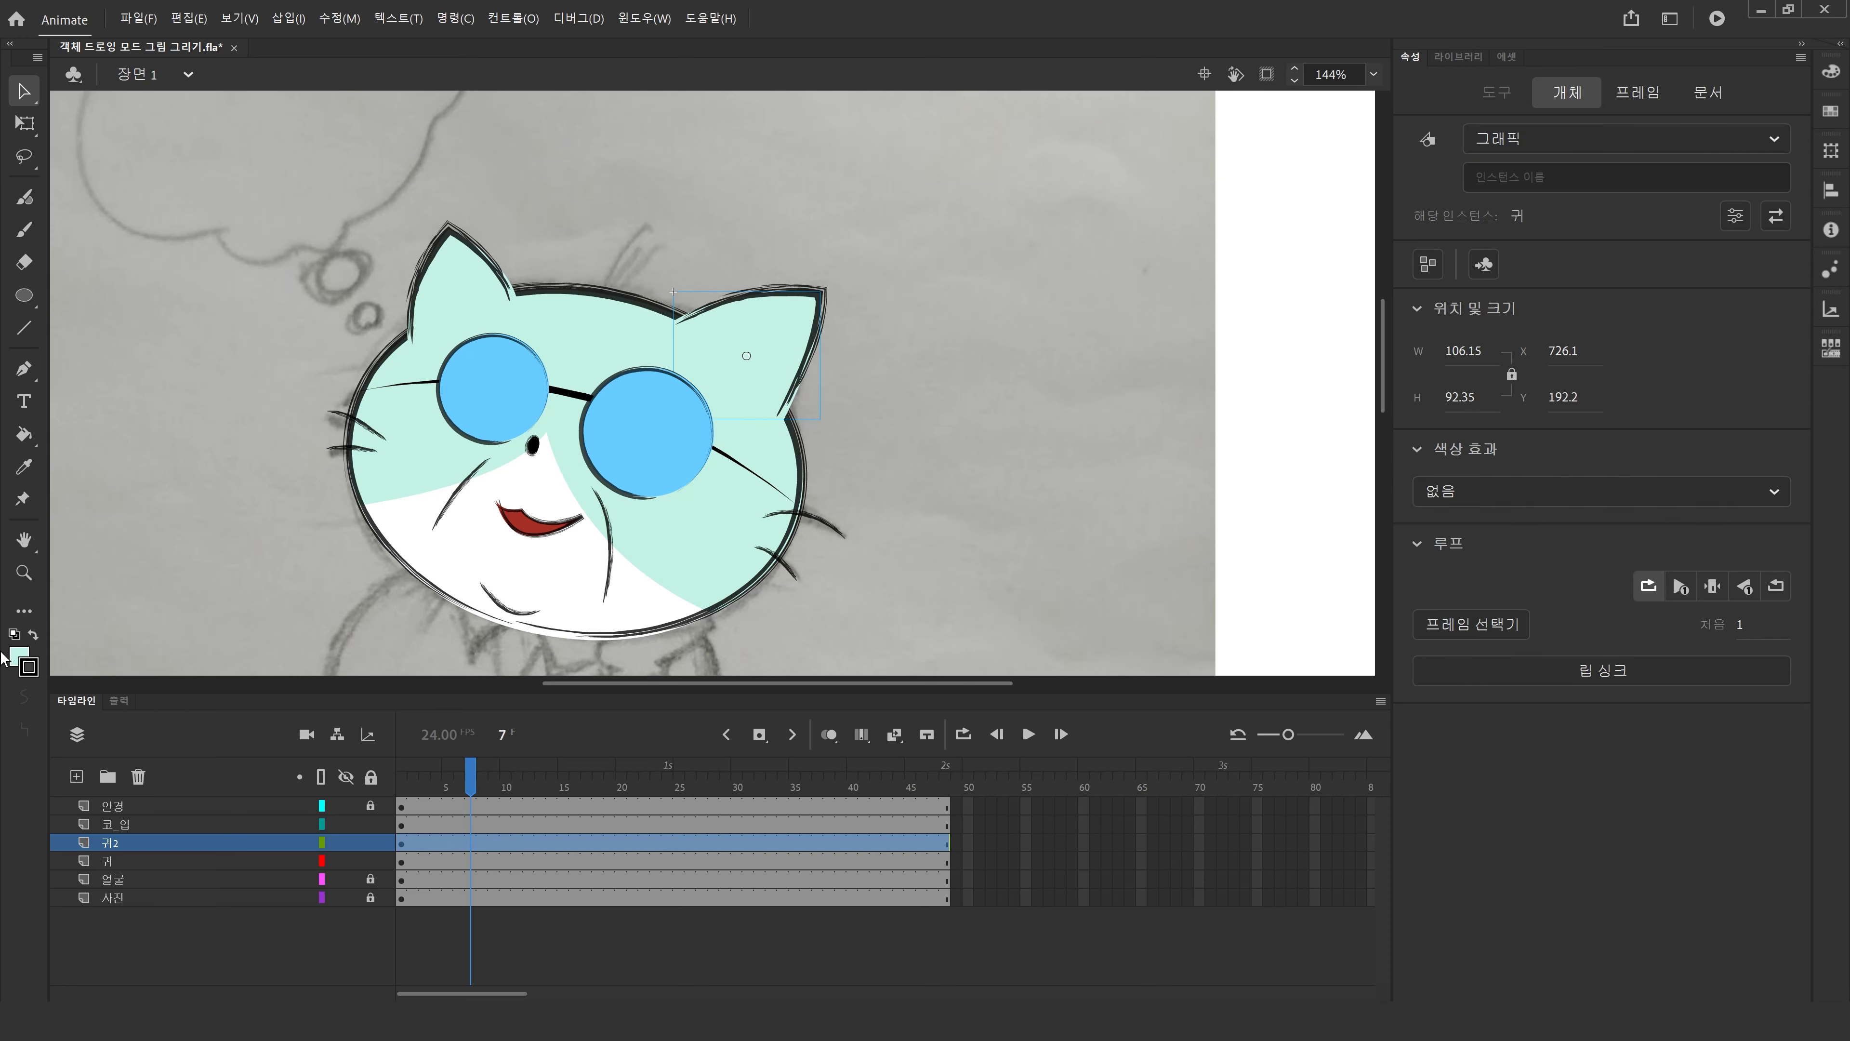
double_click(23, 539)
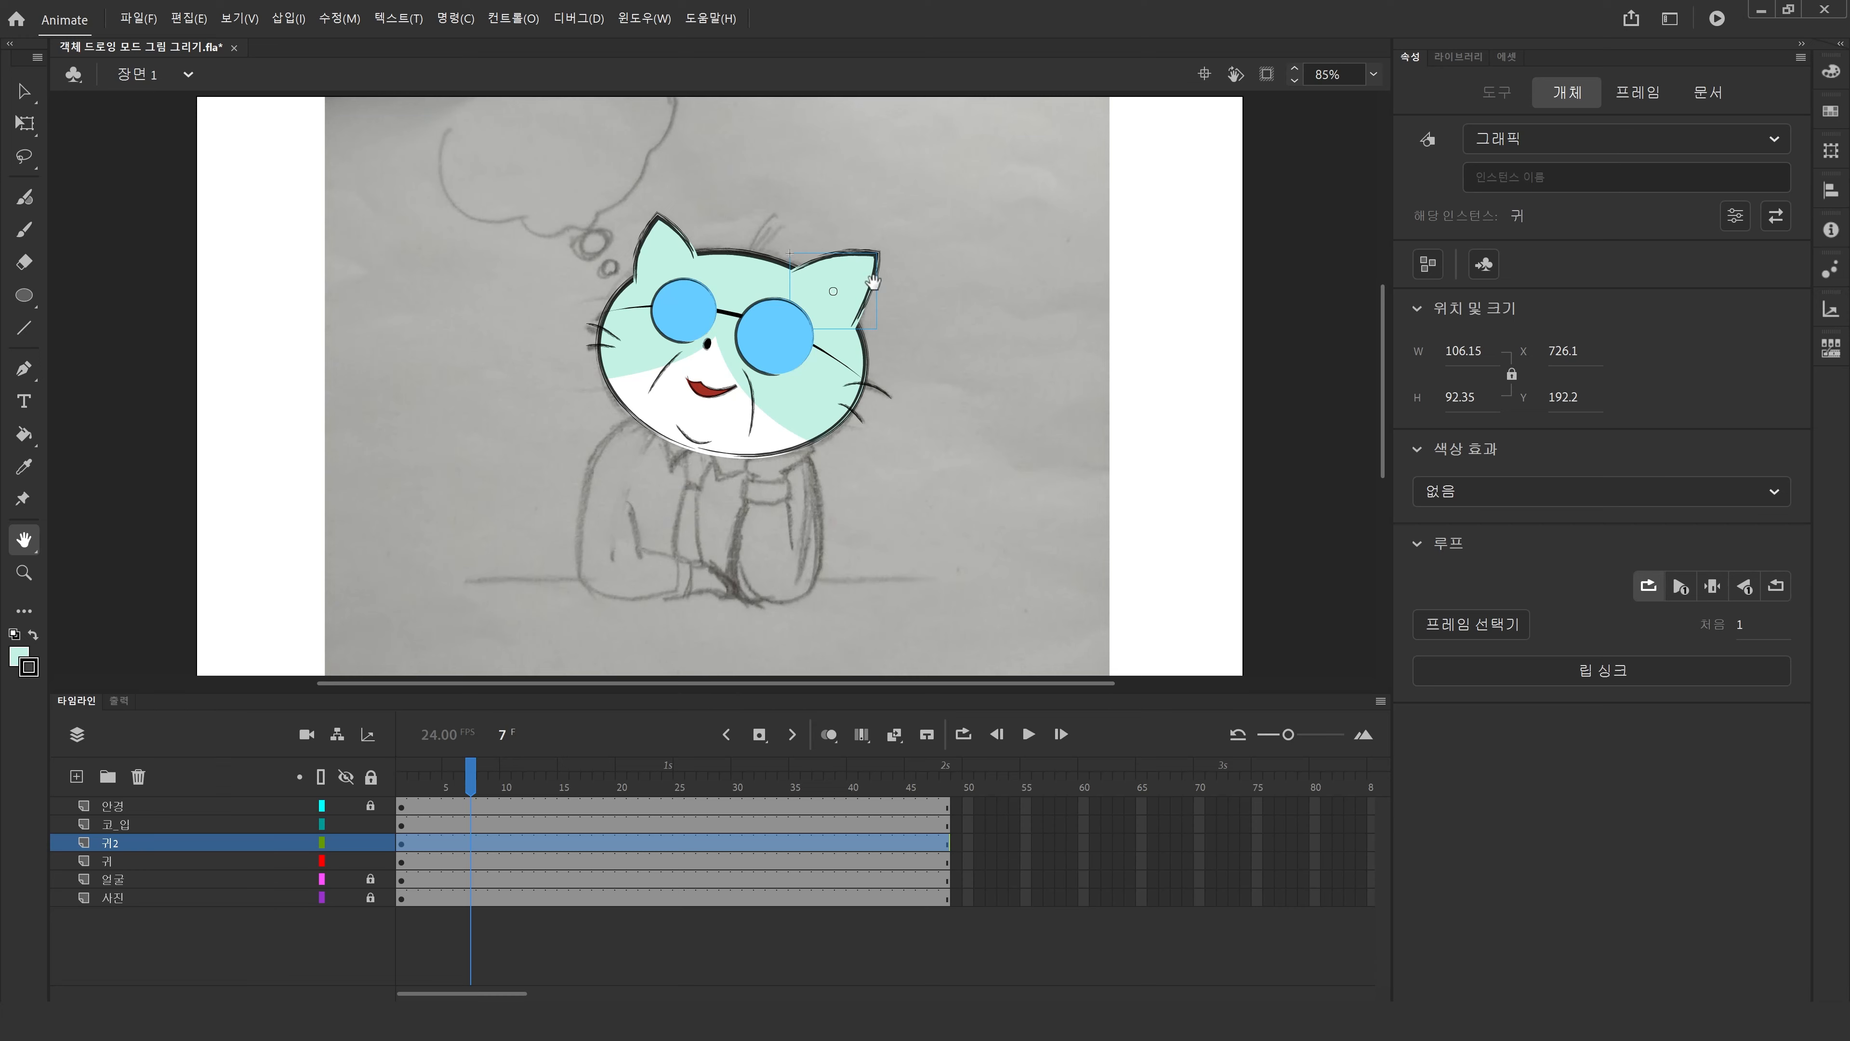
left_click(23, 91)
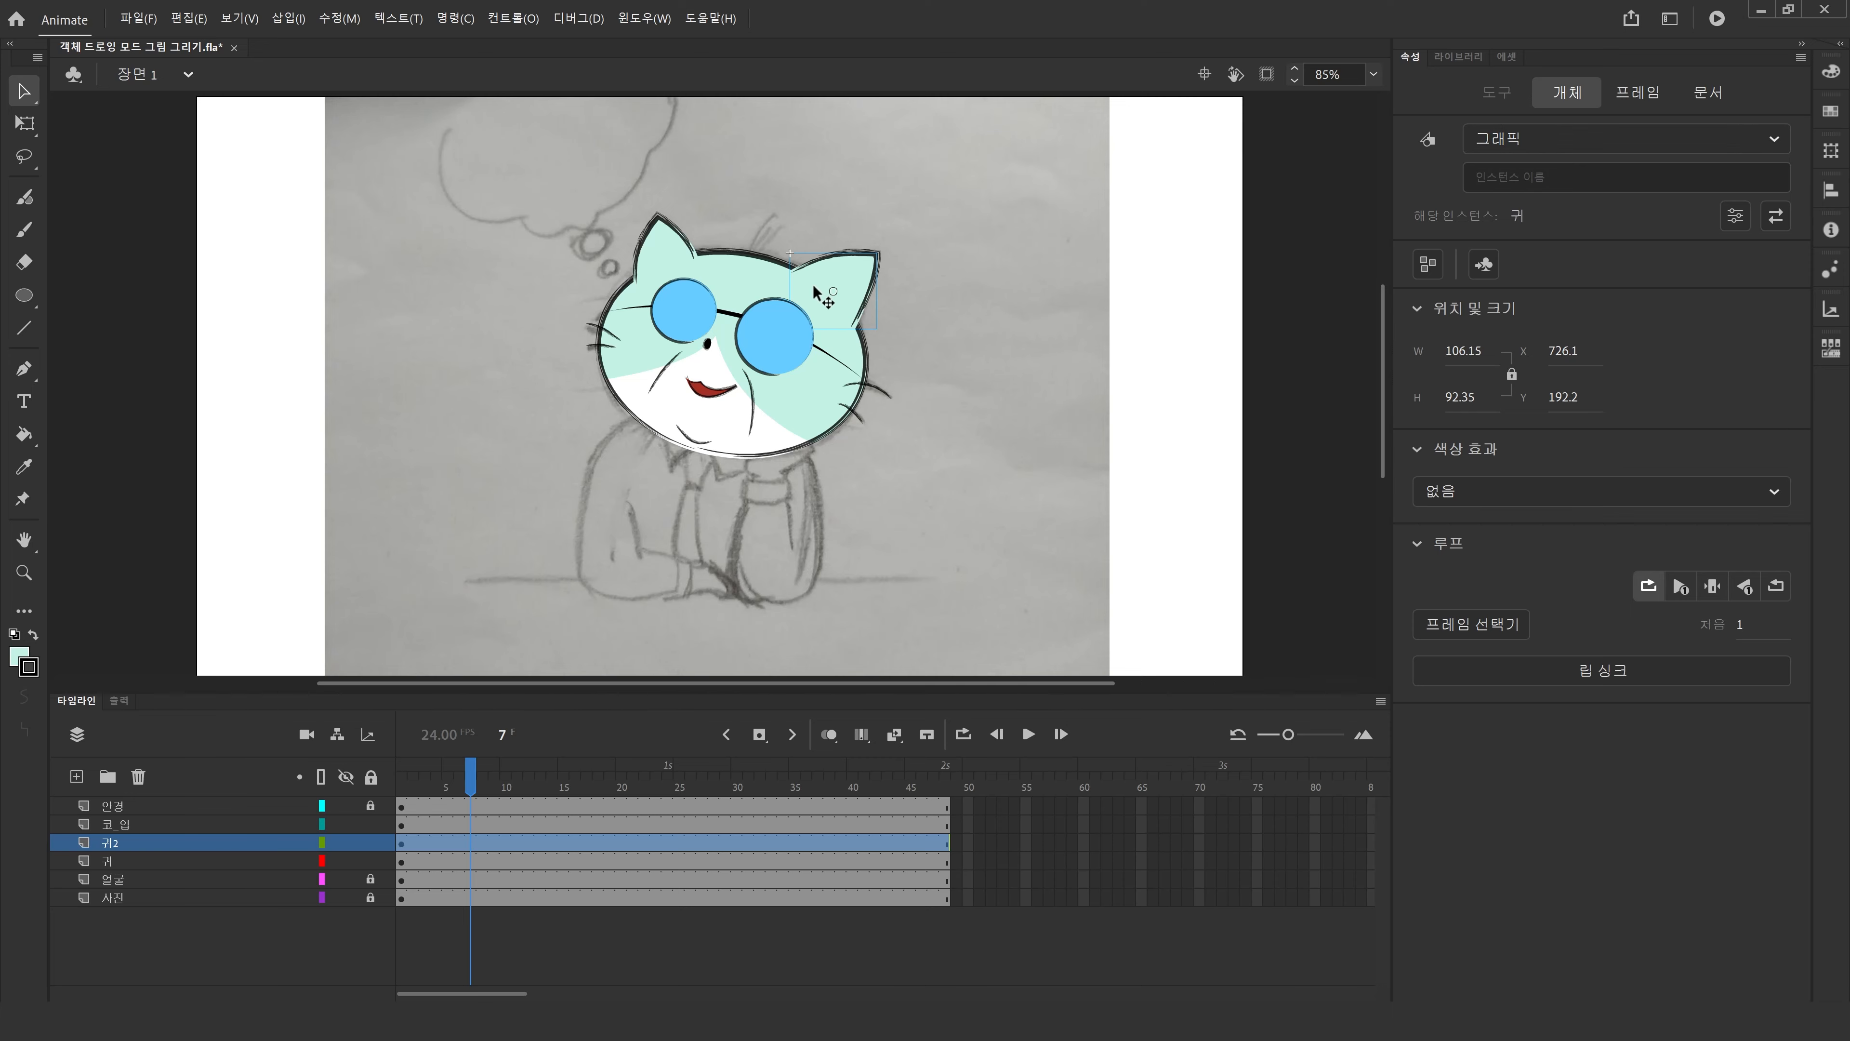
Create a classic tween between frames 1 and 24 on the 귀2 layer.
left_click(688, 861)
left_click(661, 843)
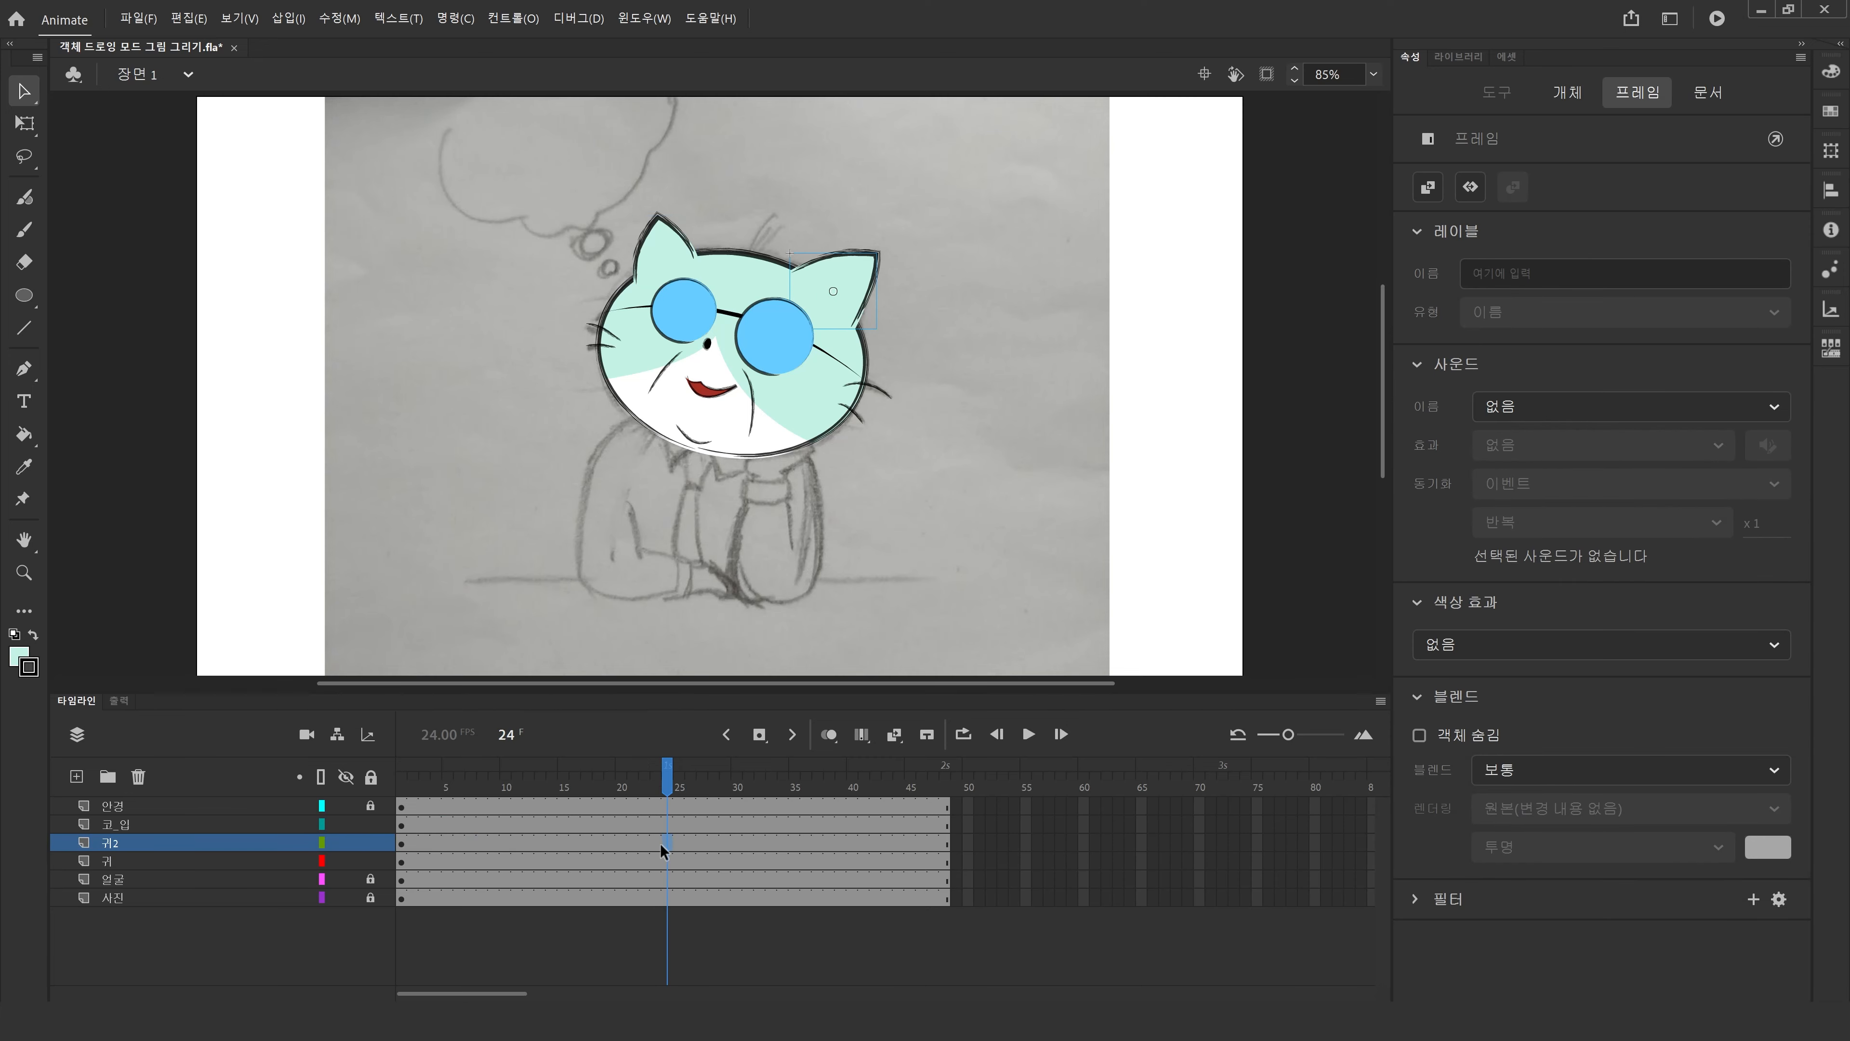
right_click(625, 838)
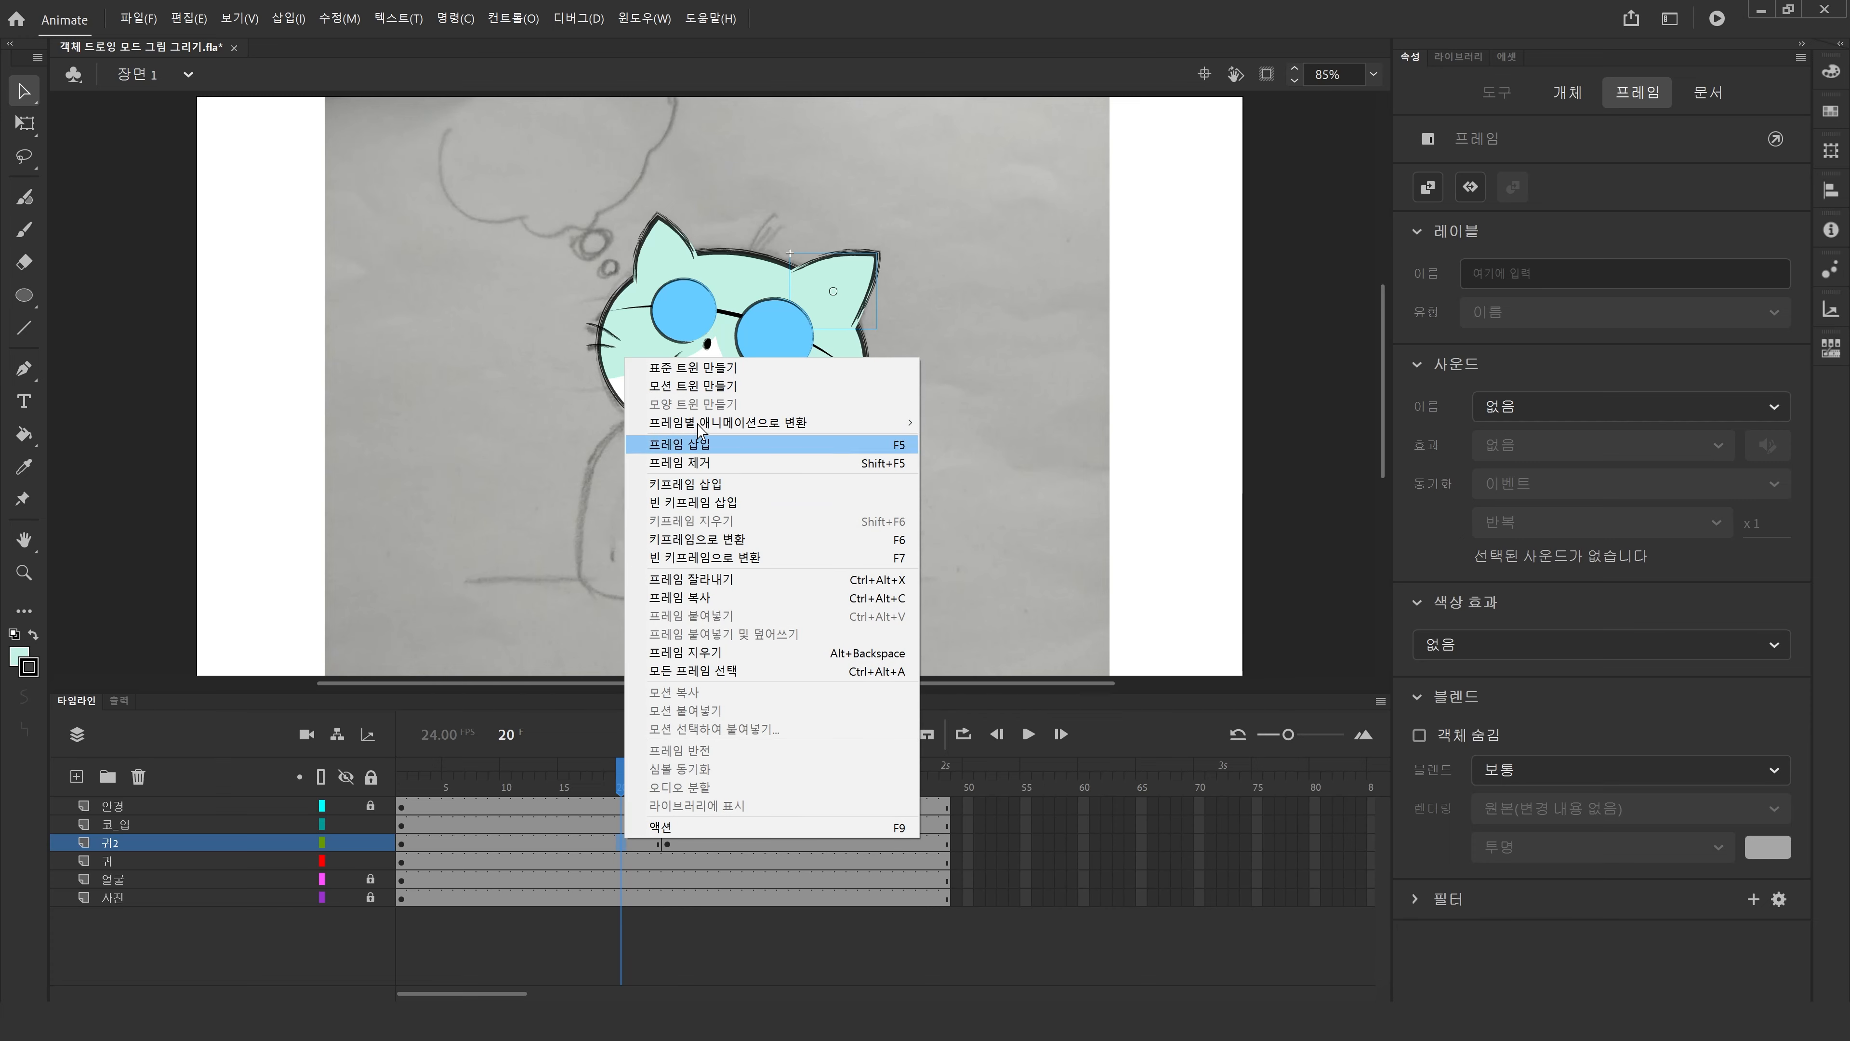
left_click(693, 367)
left_click(665, 848)
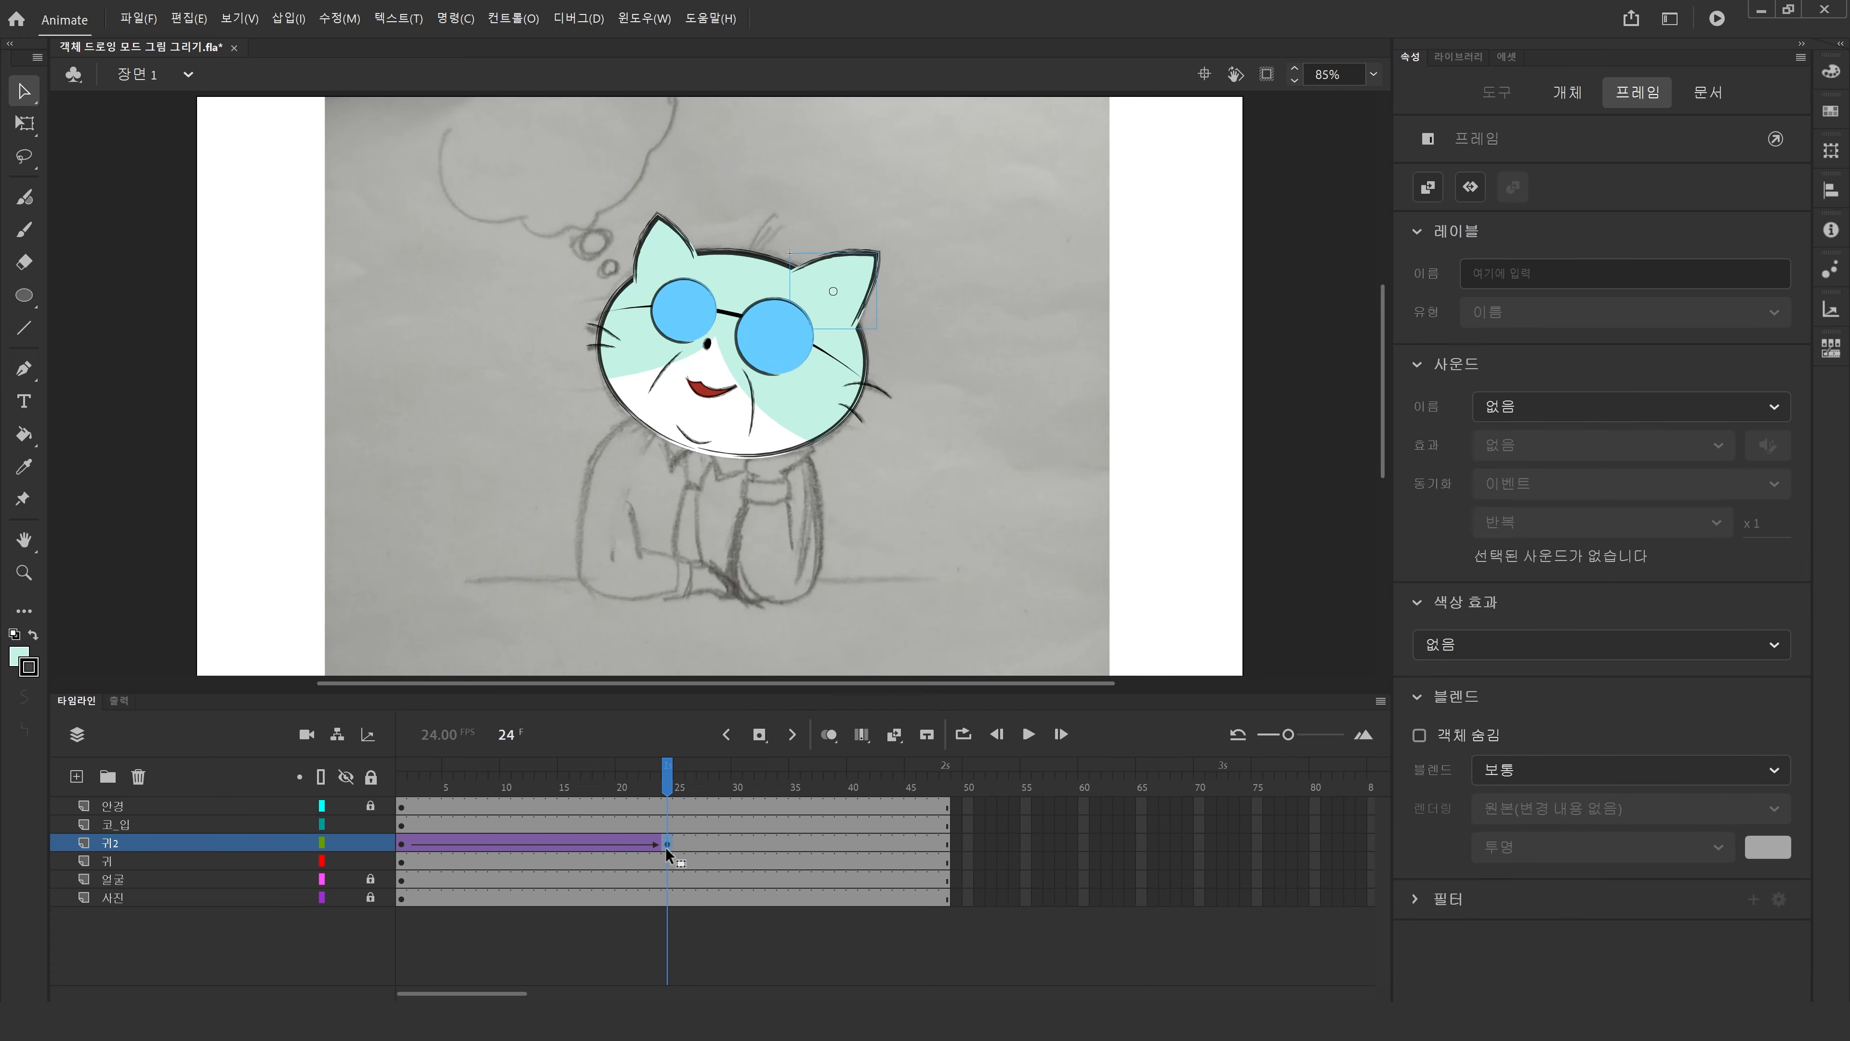
Create a classic tween between frames 24 and 48 on the 귀2 layer.
left_click(946, 840)
right_click(912, 845)
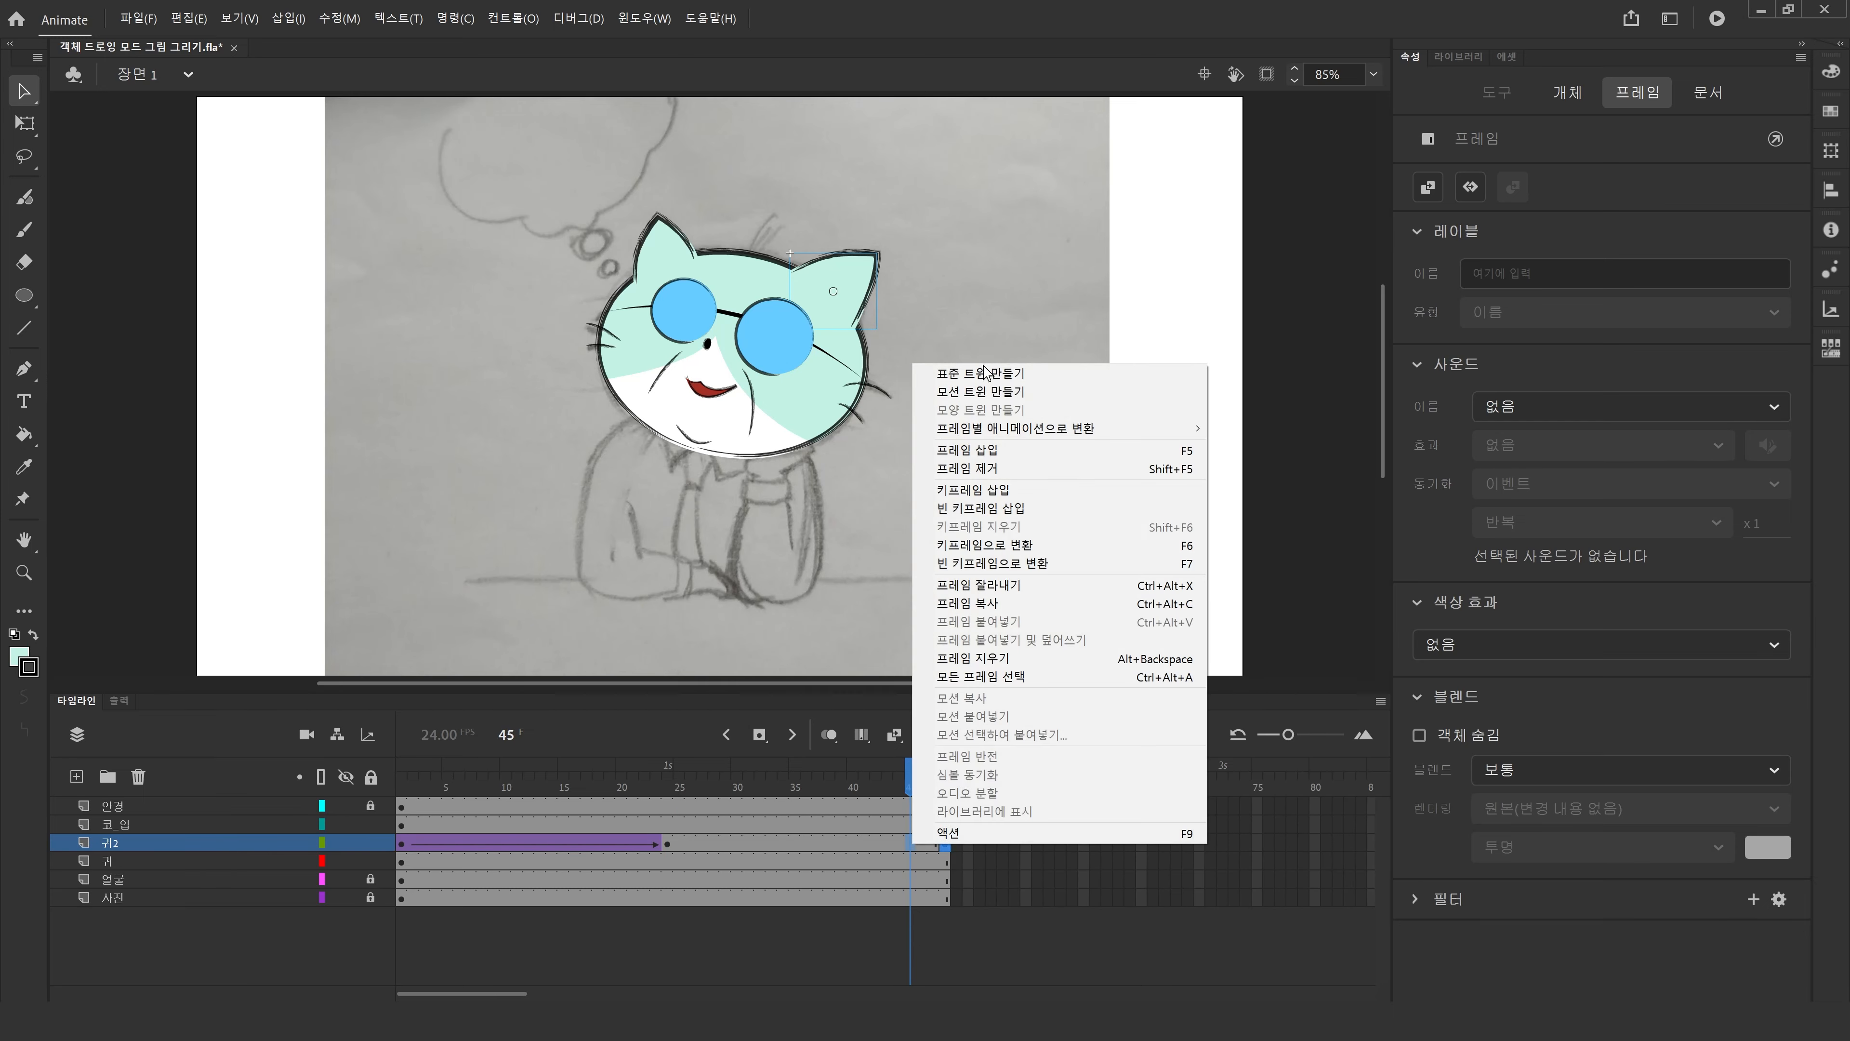
left_click(962, 408)
At frame 24, rotate the right ear slightly with Free Transform and nudge it three steps left and three down.
left_click(666, 844)
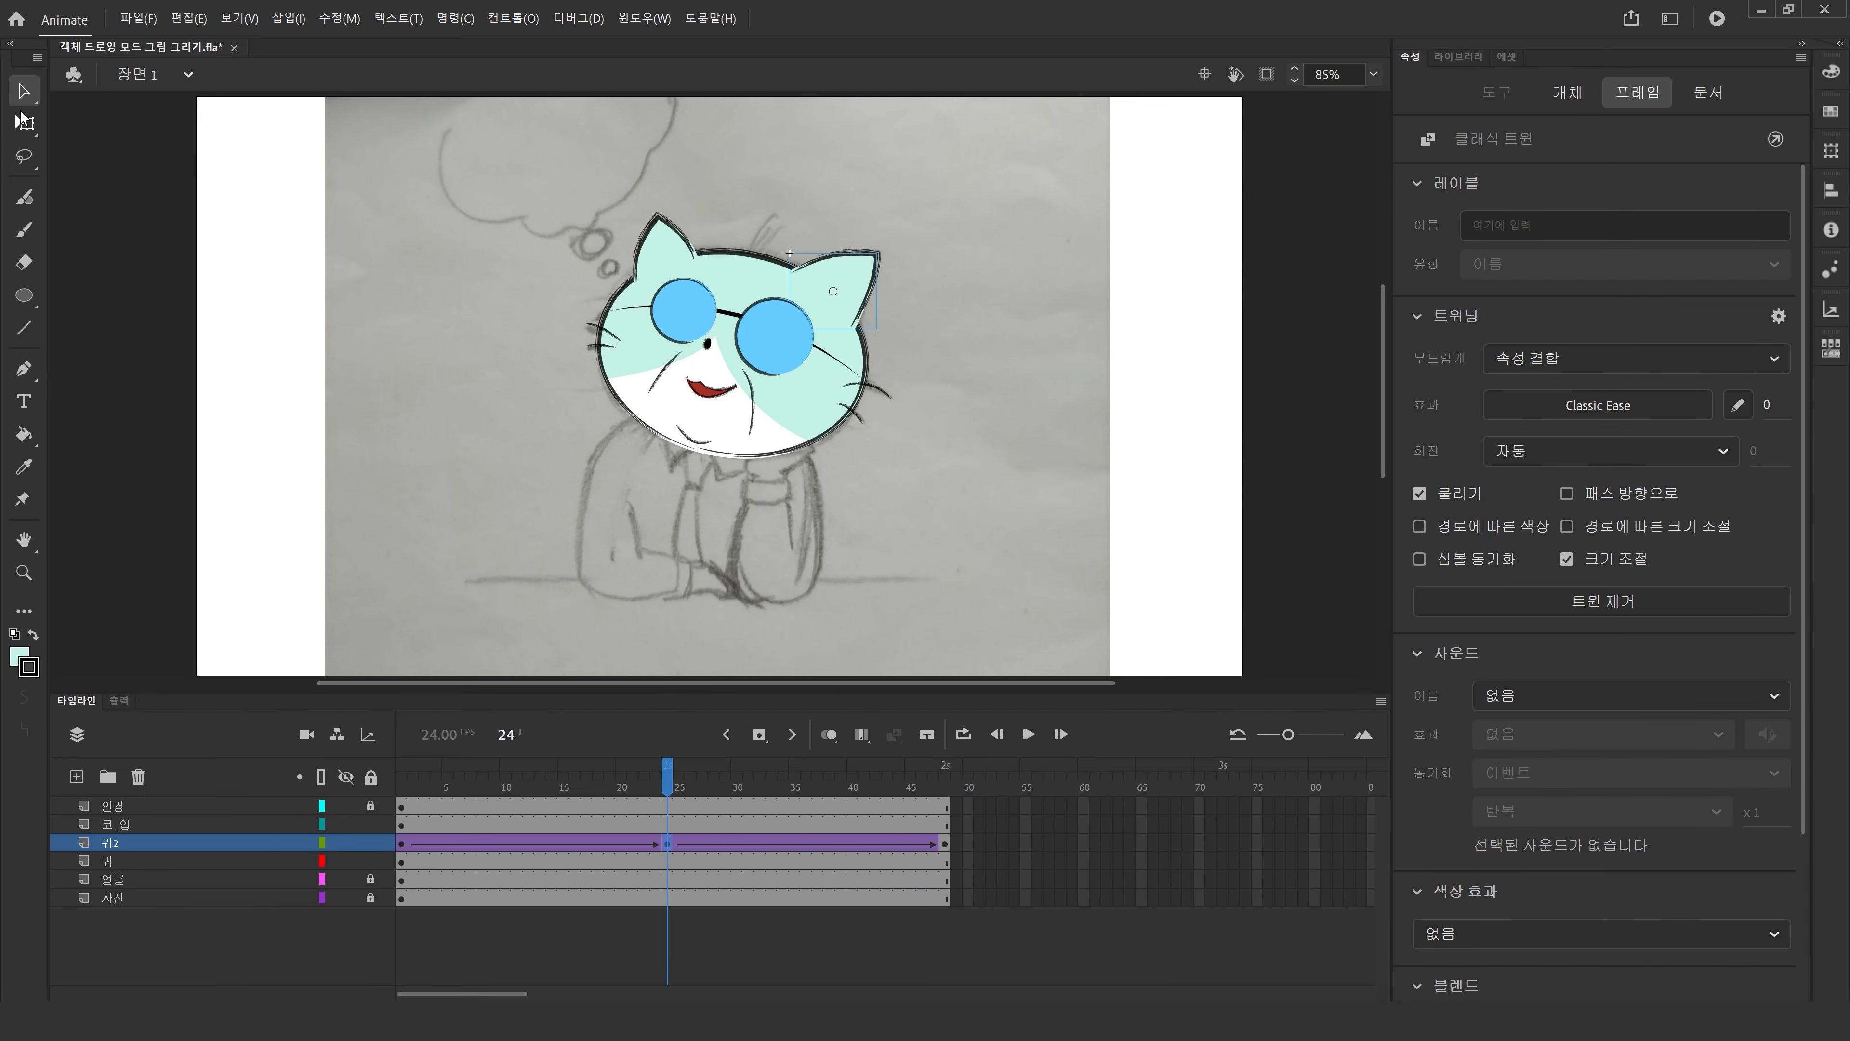
key("q")
left_click_drag(884, 241, 877, 236)
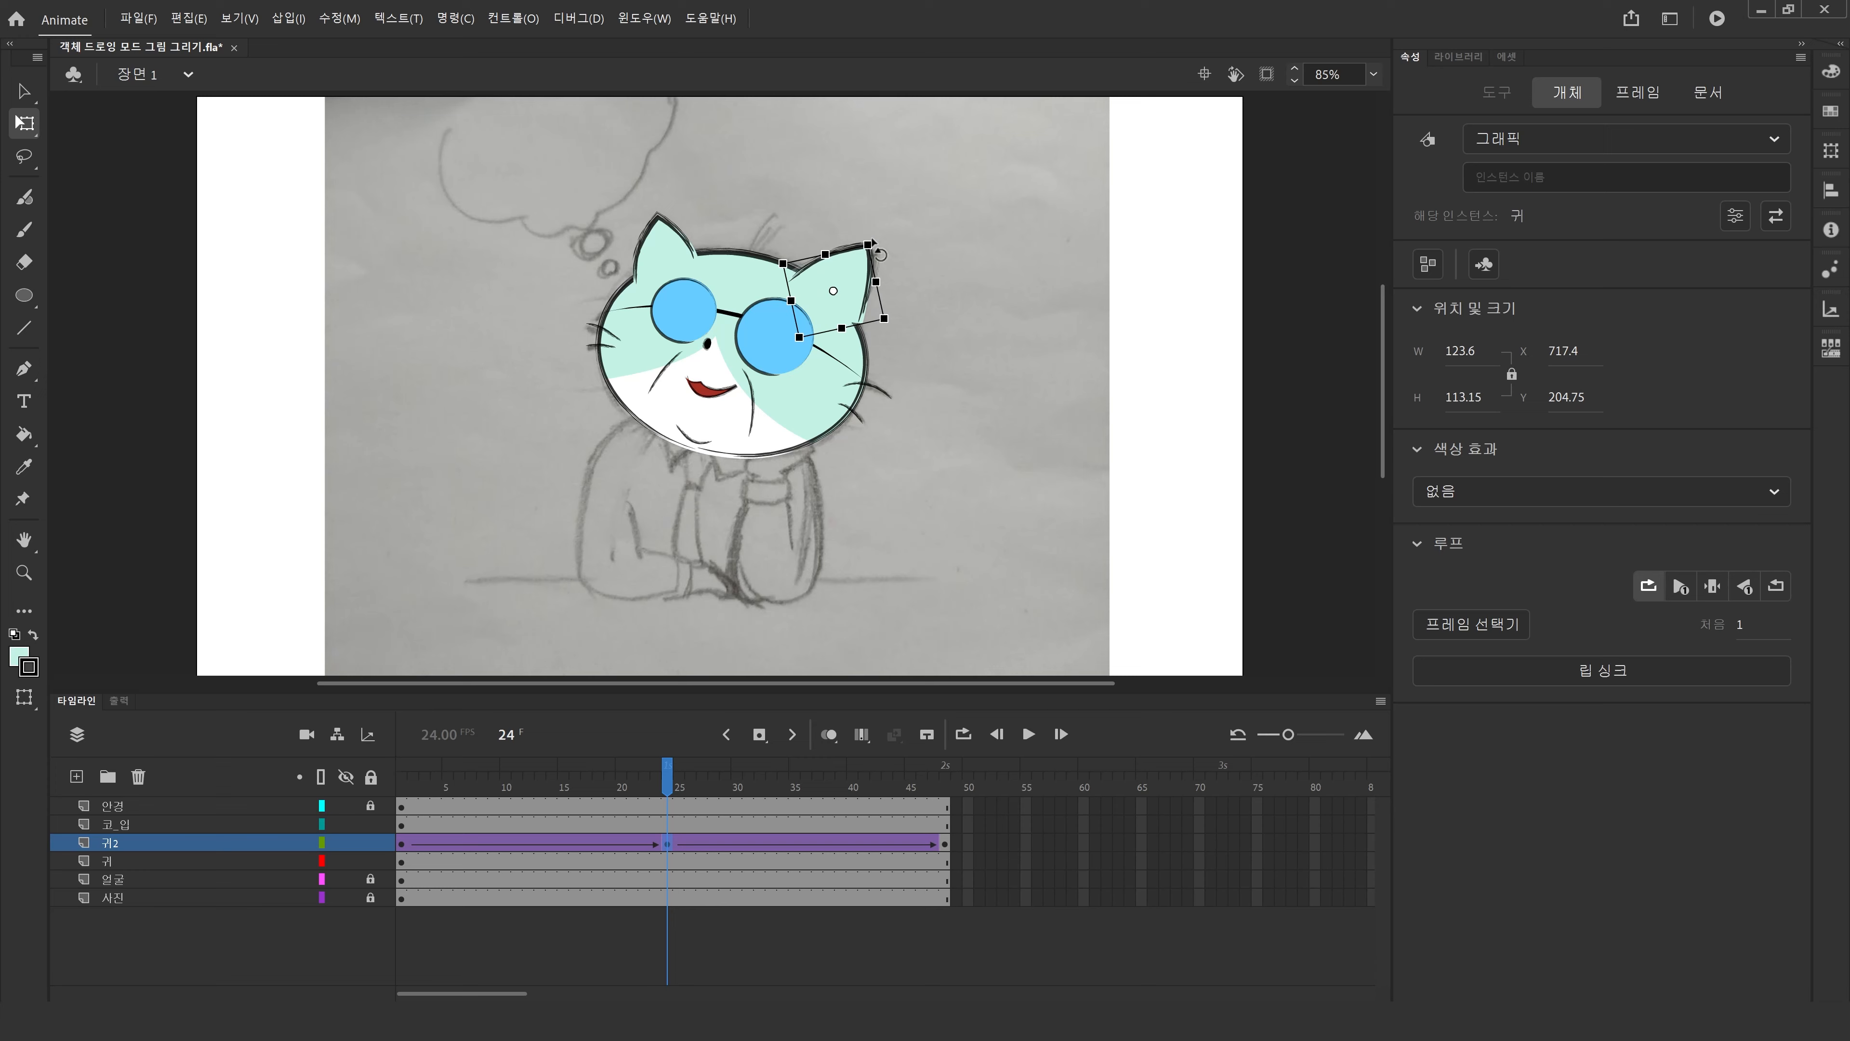
key("Left")
key("Left")
key("Left")
key("Left")
key("Left")
key("Left")
key("Down")
key("Down")
key("Down")
key("Down")
key("Down")
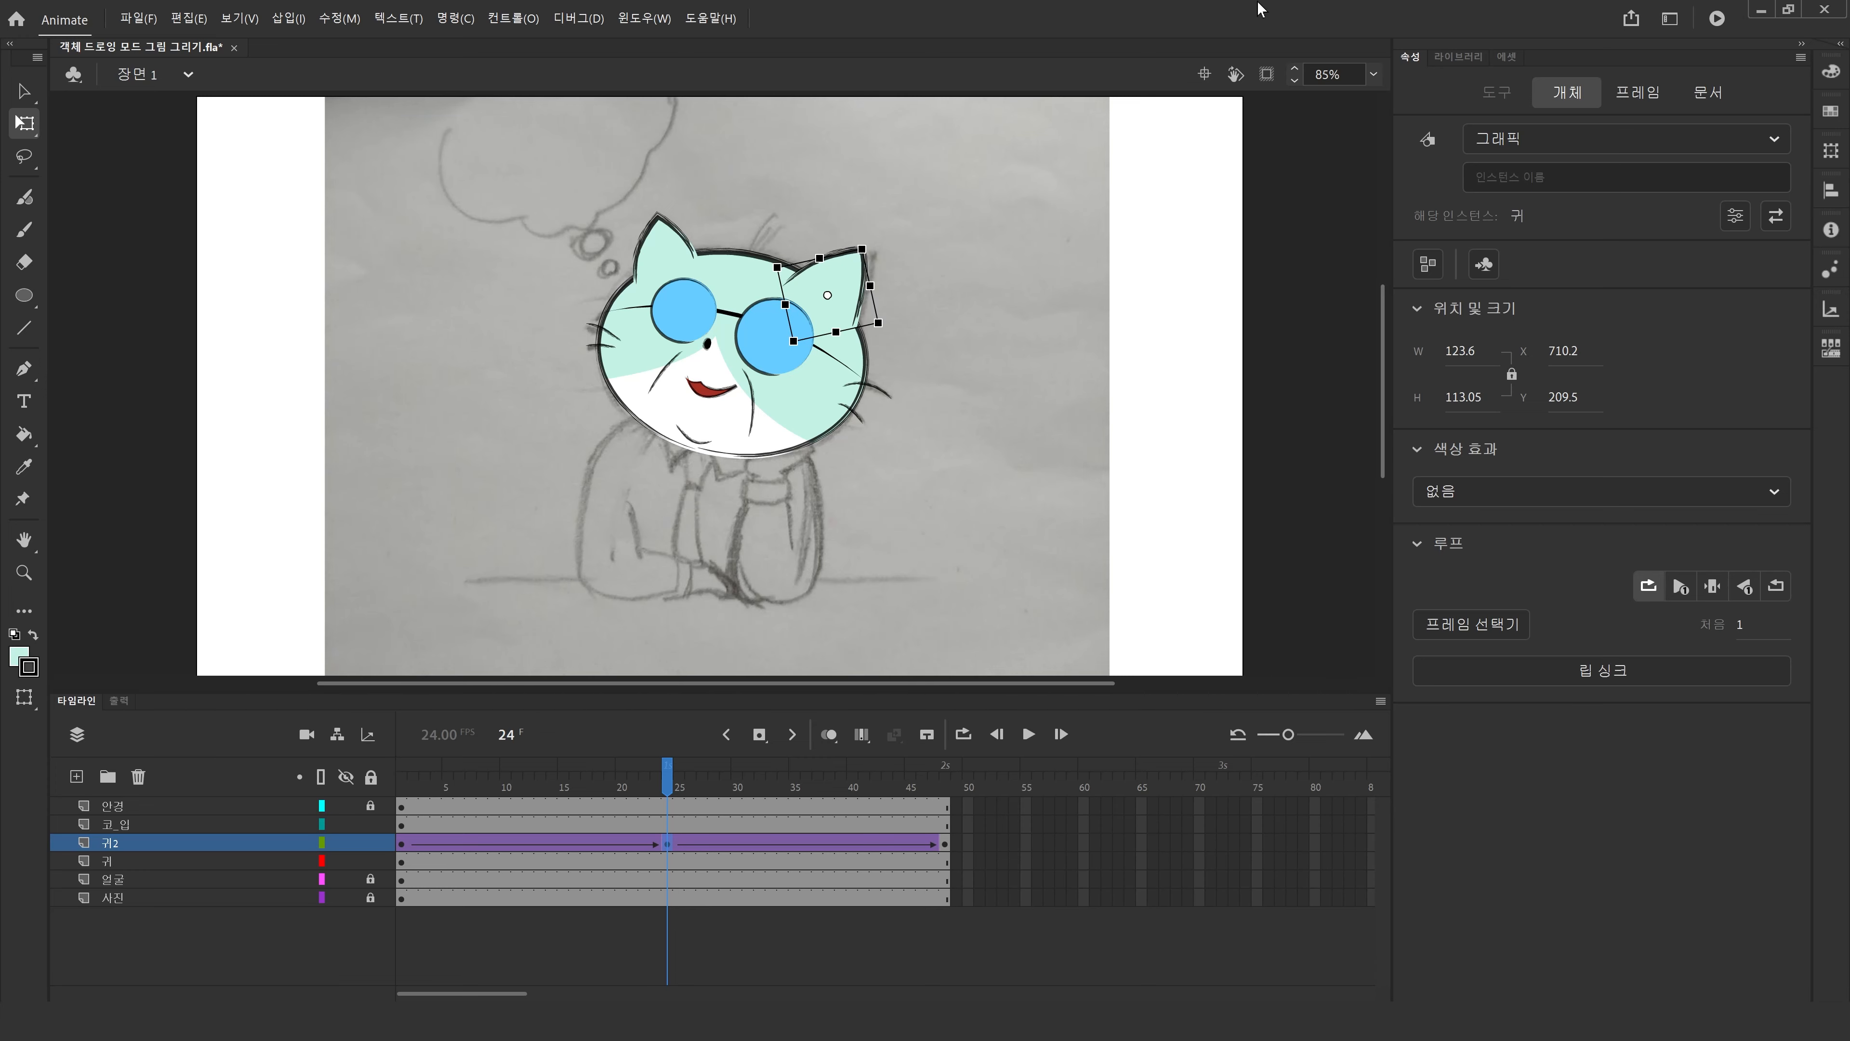
Play the timeline to preview the right ear's tween.
left_click(1344, 282)
key("Return")
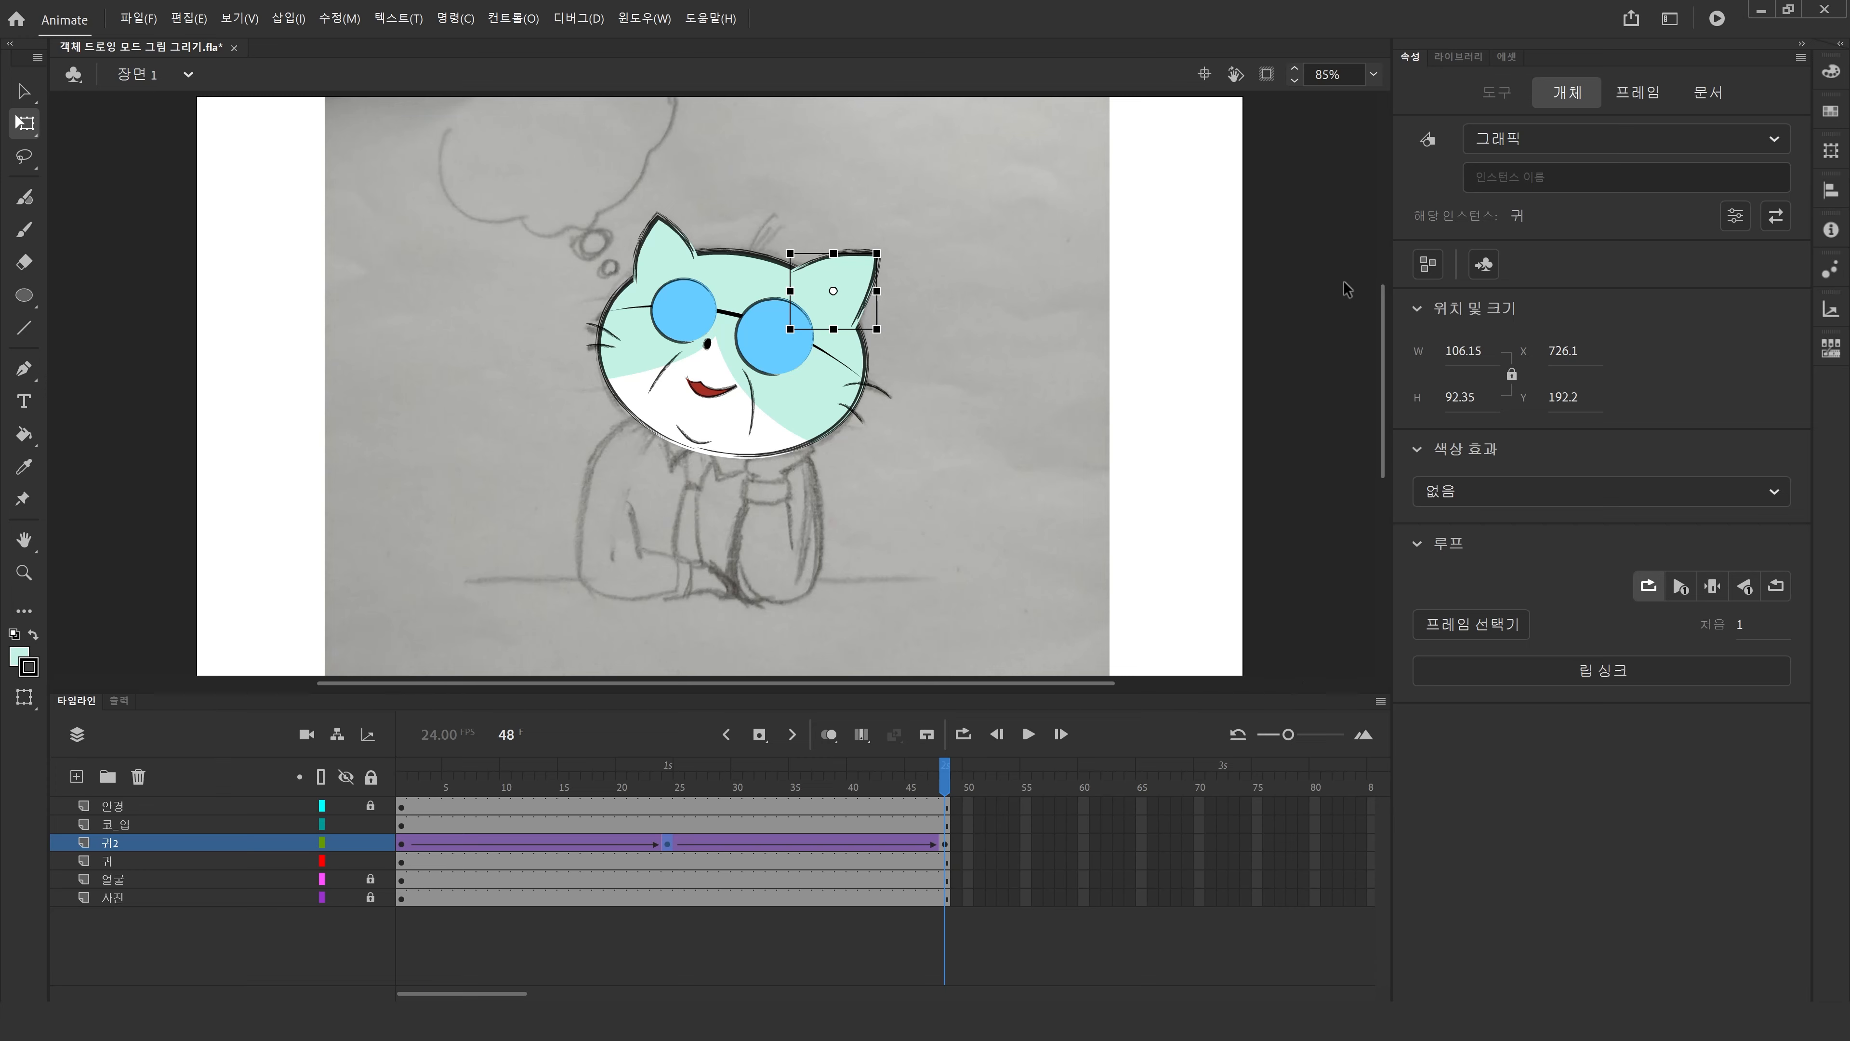
key("Return")
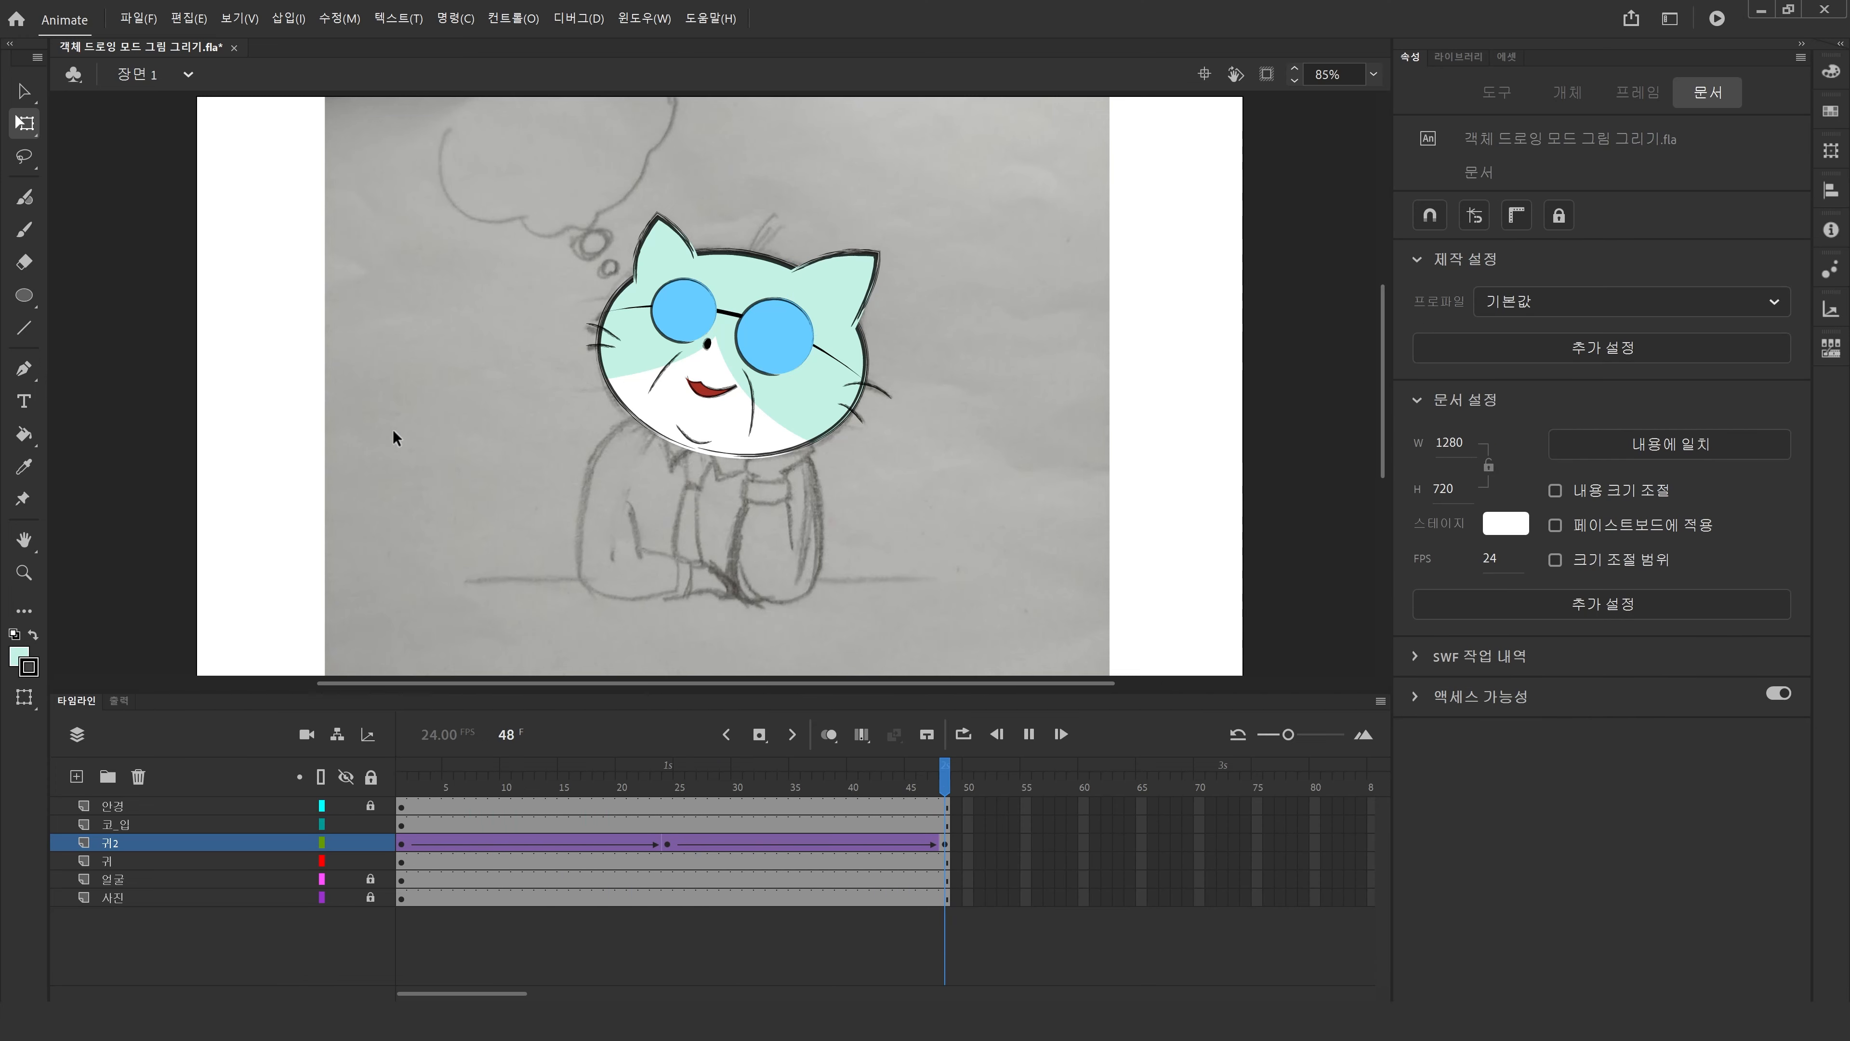
Zoom in to inspect the cat's head and ears up close.
double_click(26, 576)
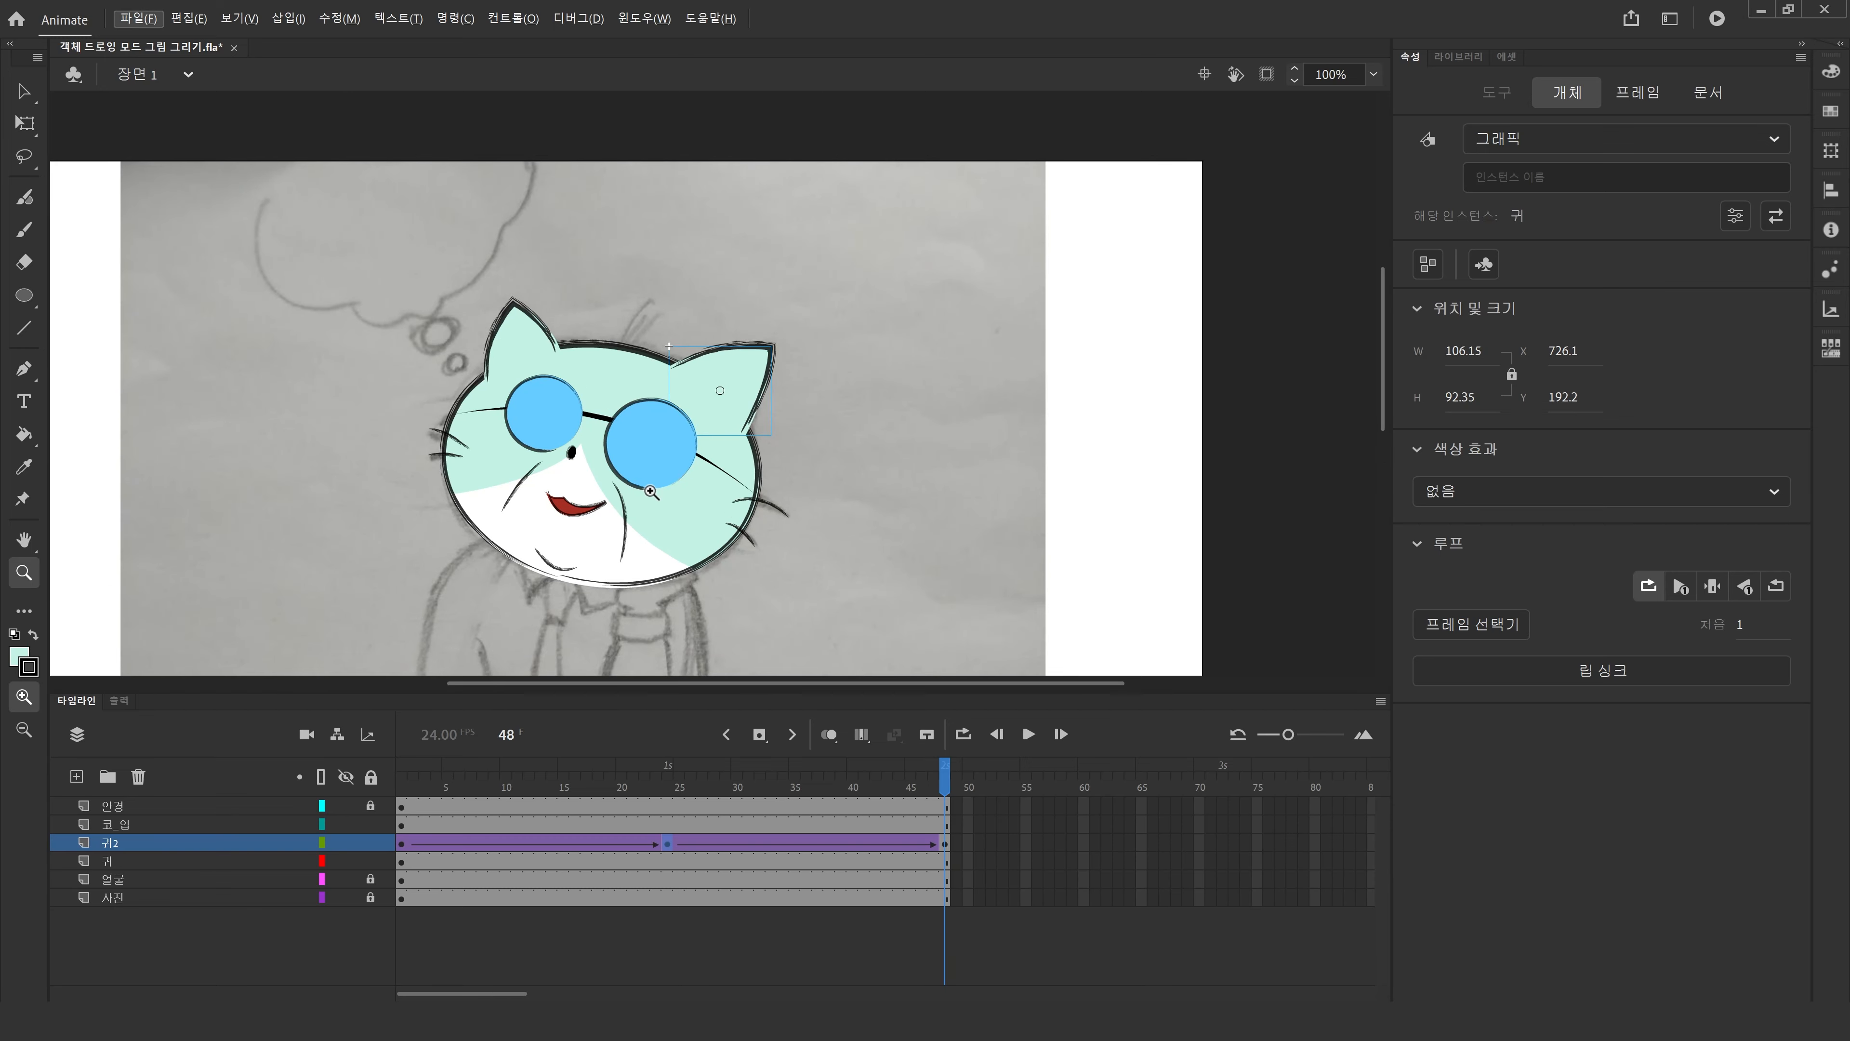
left_click(617, 498)
left_click(635, 428)
left_click(703, 418, "alt")
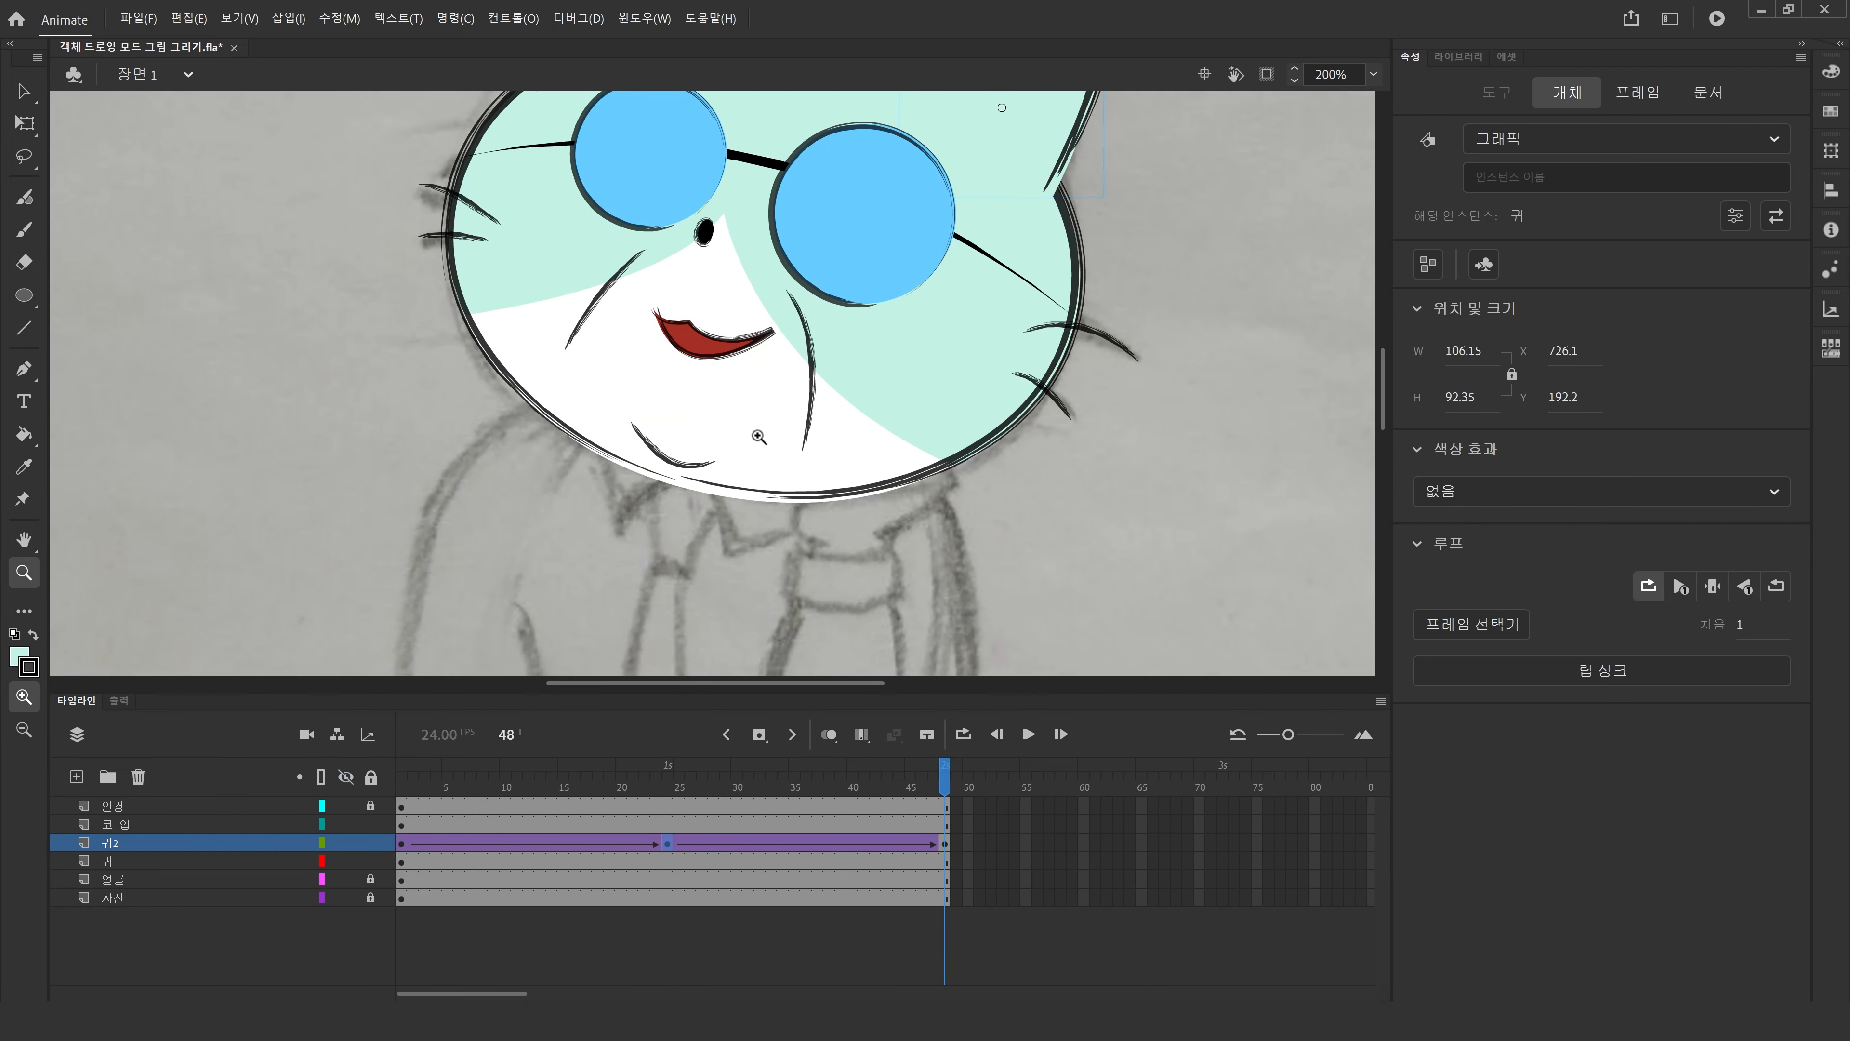
left_click(715, 441, "alt")
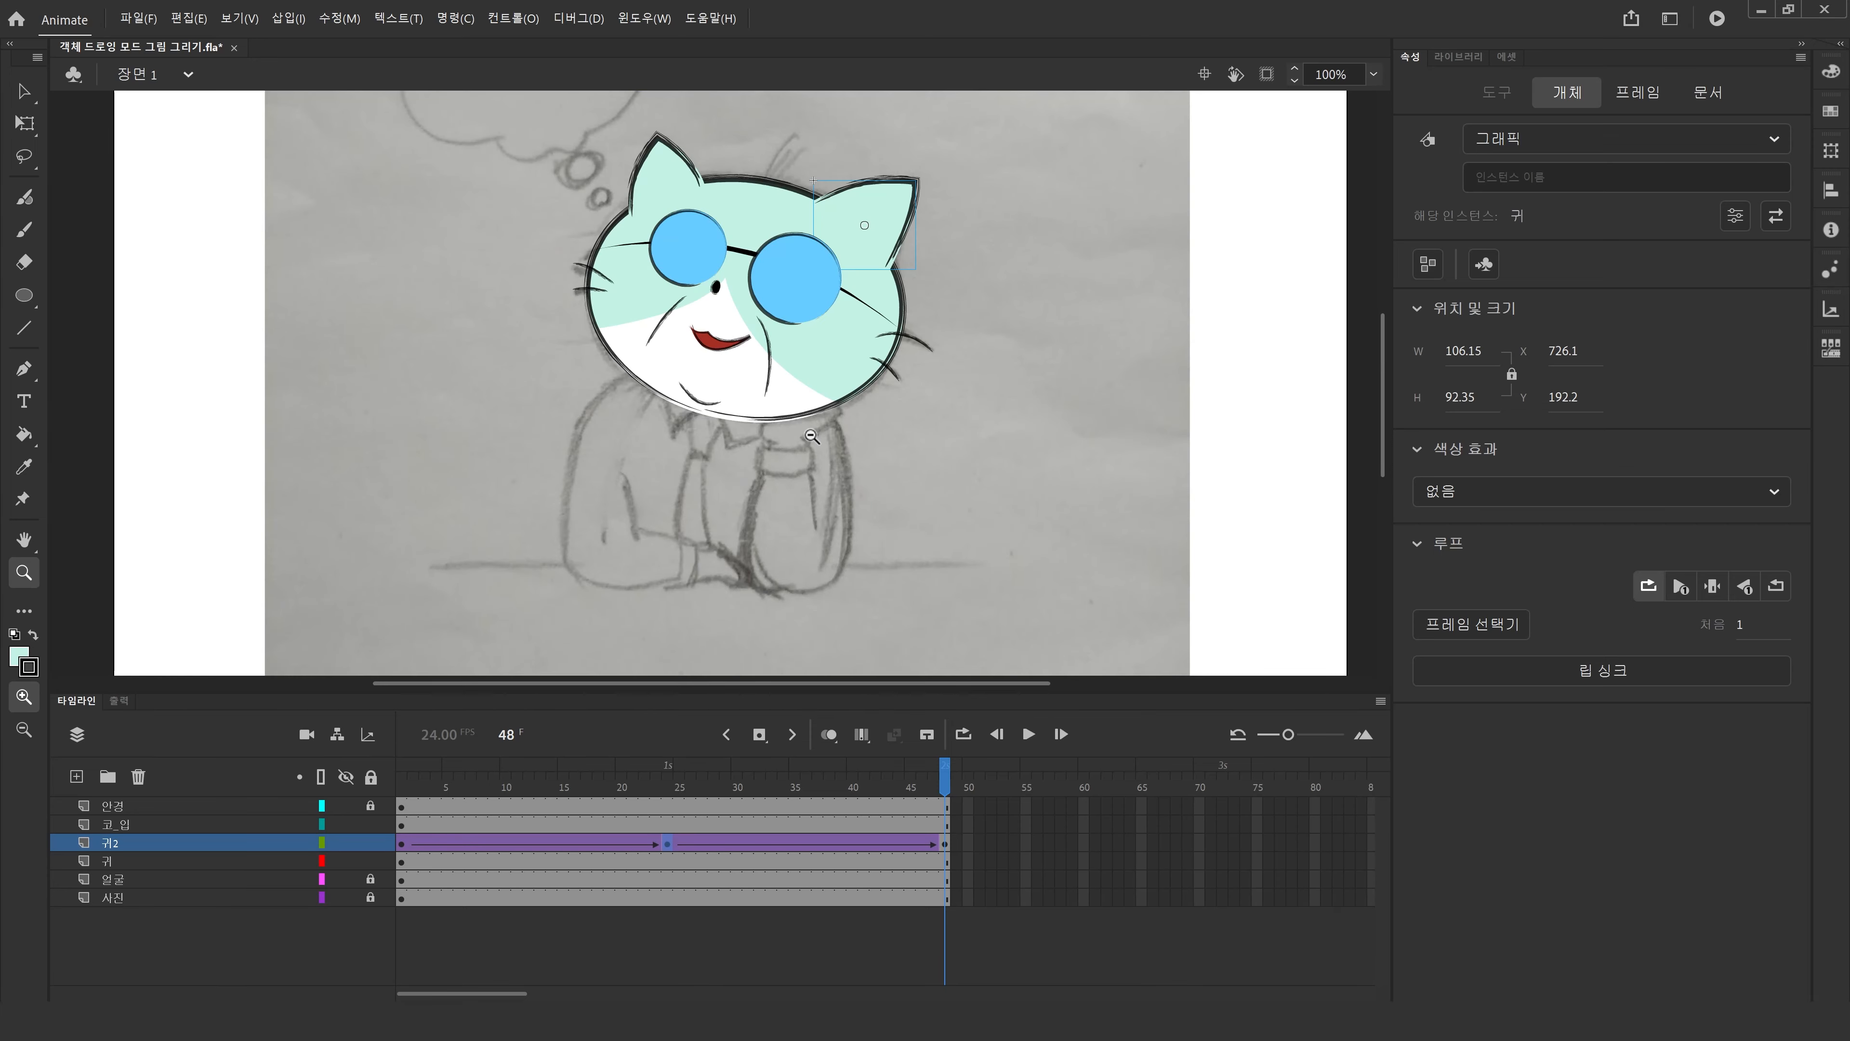
left_click(810, 435, "alt")
left_click_drag(367, 175, 1090, 586)
key("Return")
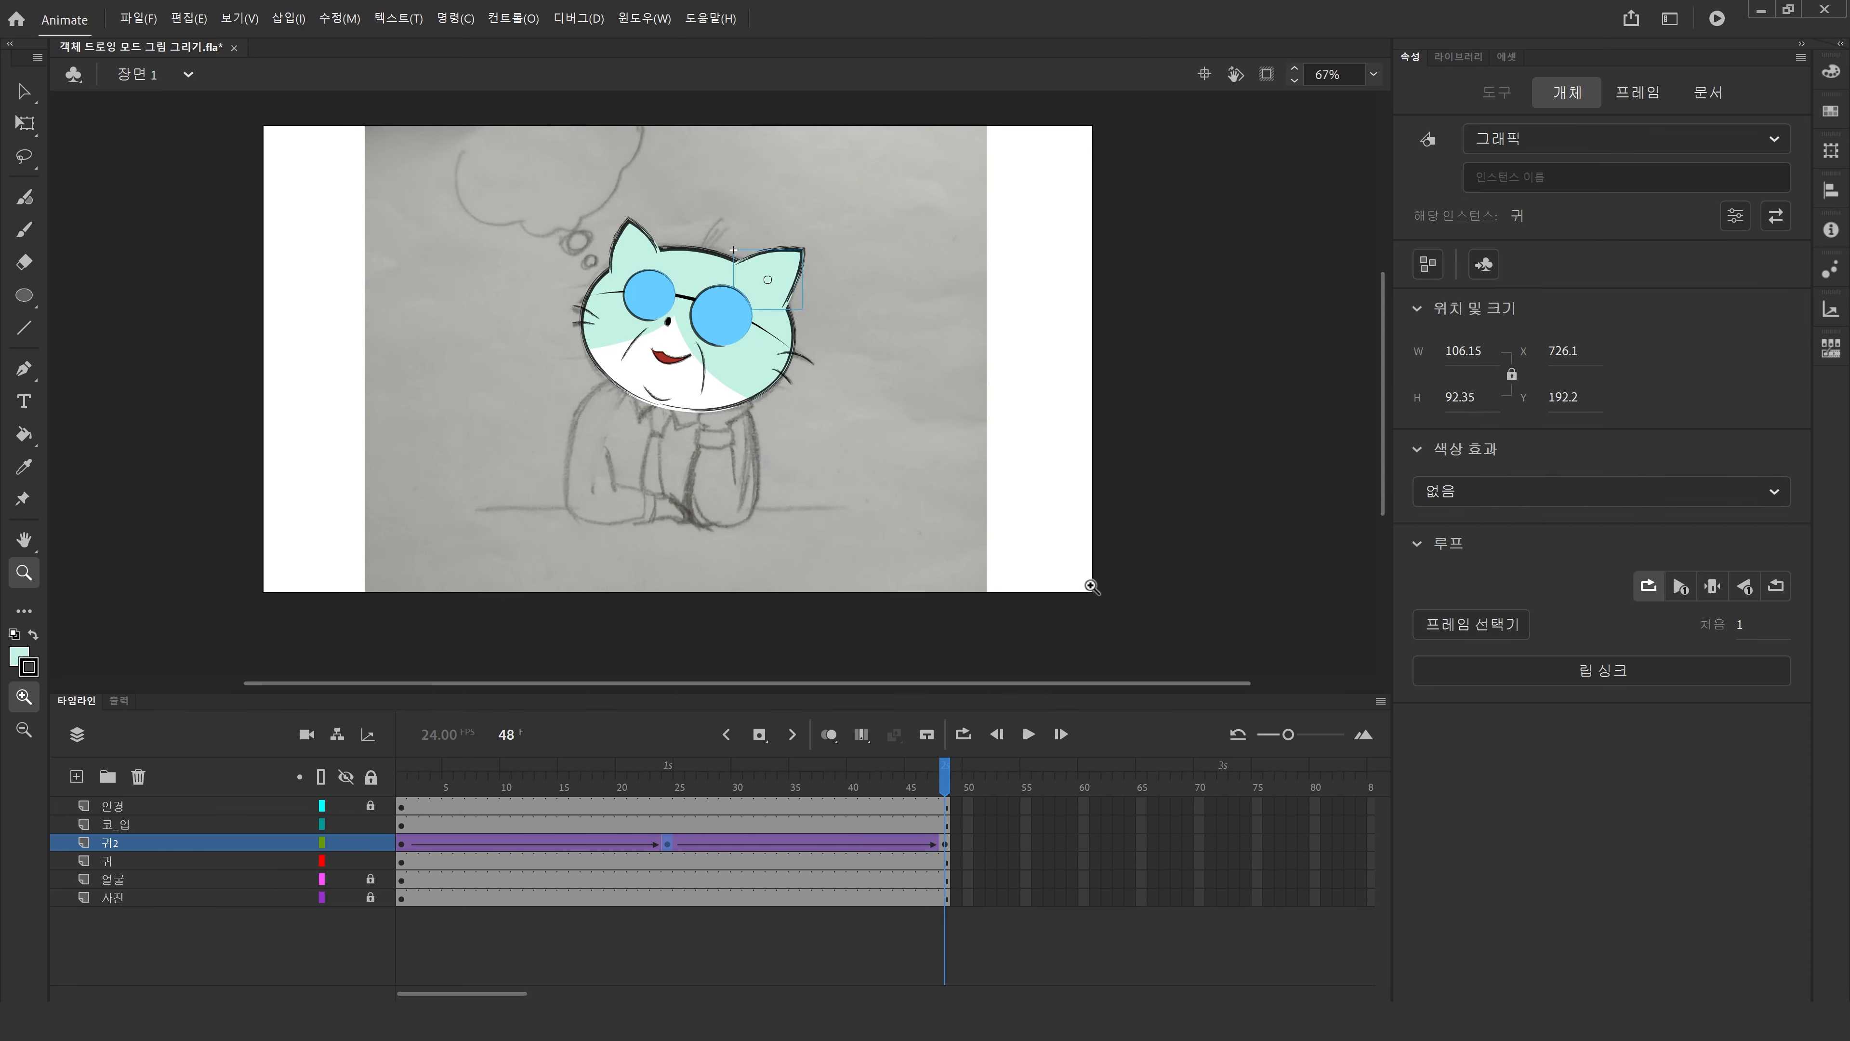
Select the left ear on the 귀 layer and convert it to a graphic symbol with the default name.
left_click(24, 91)
left_click(629, 247)
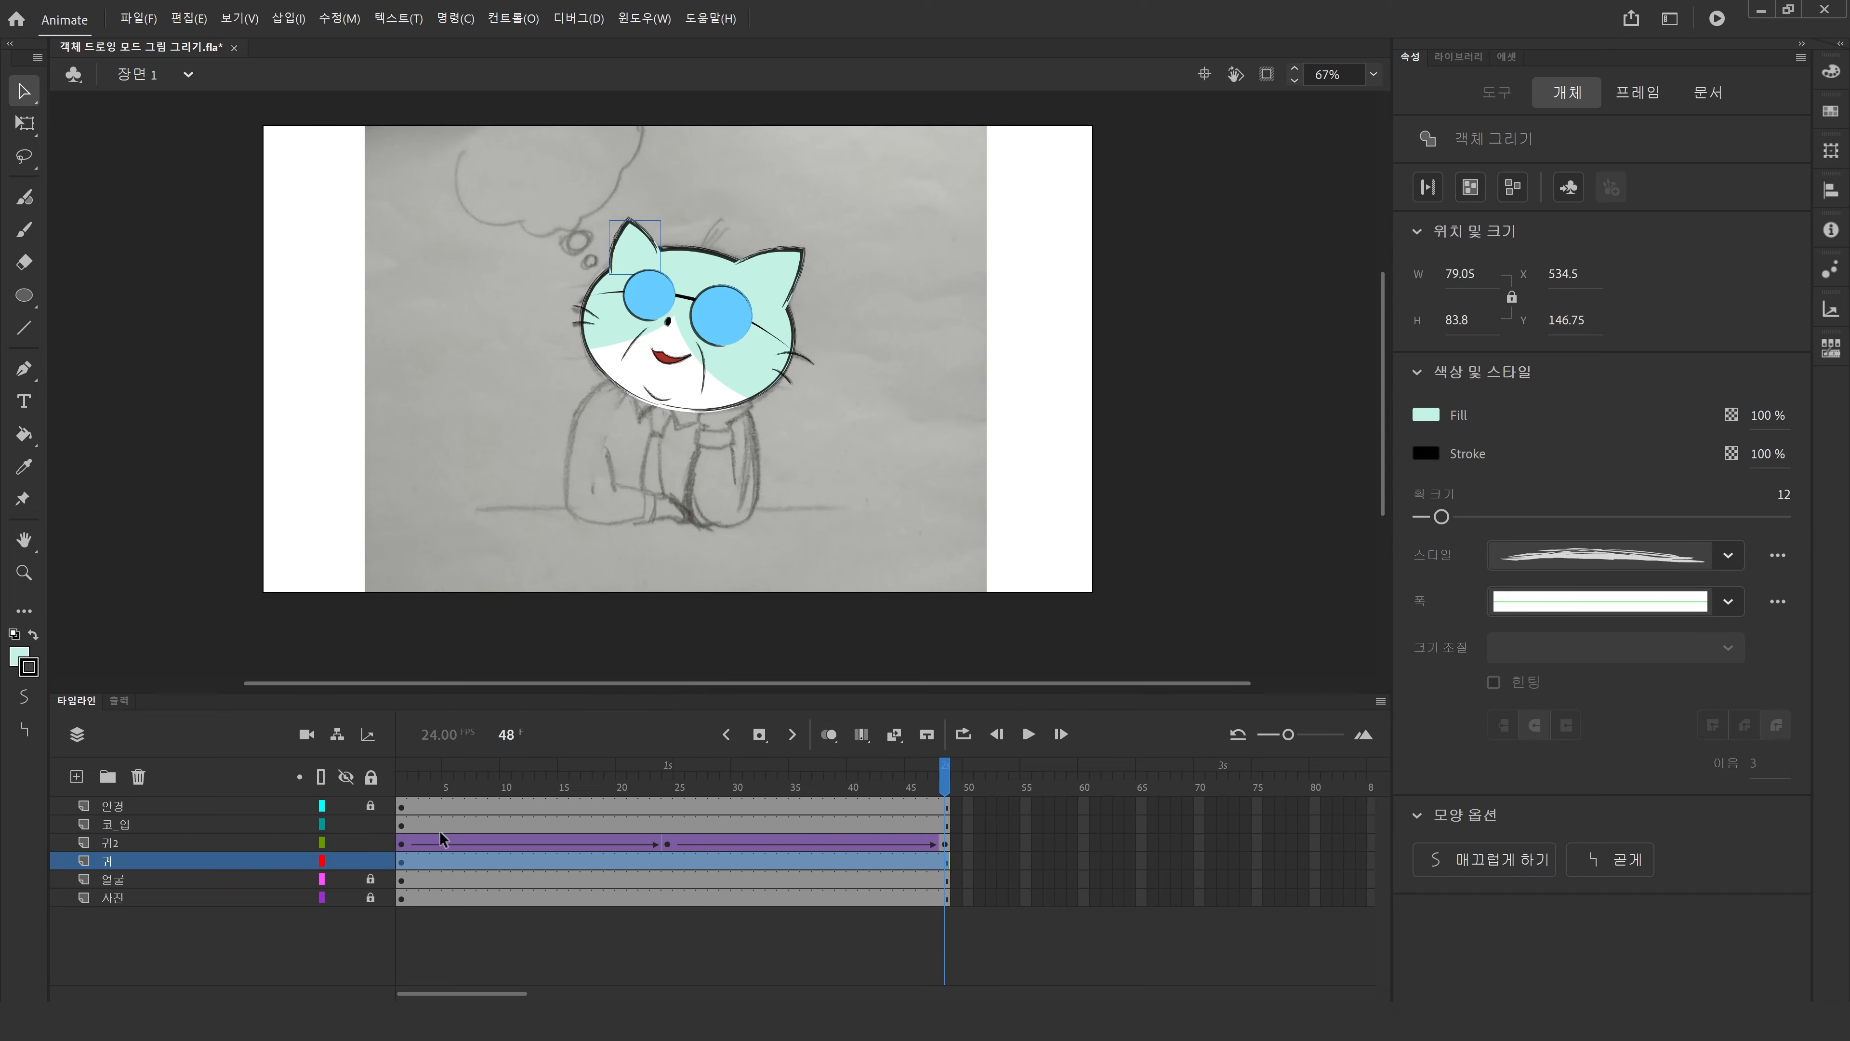
right_click(444, 860)
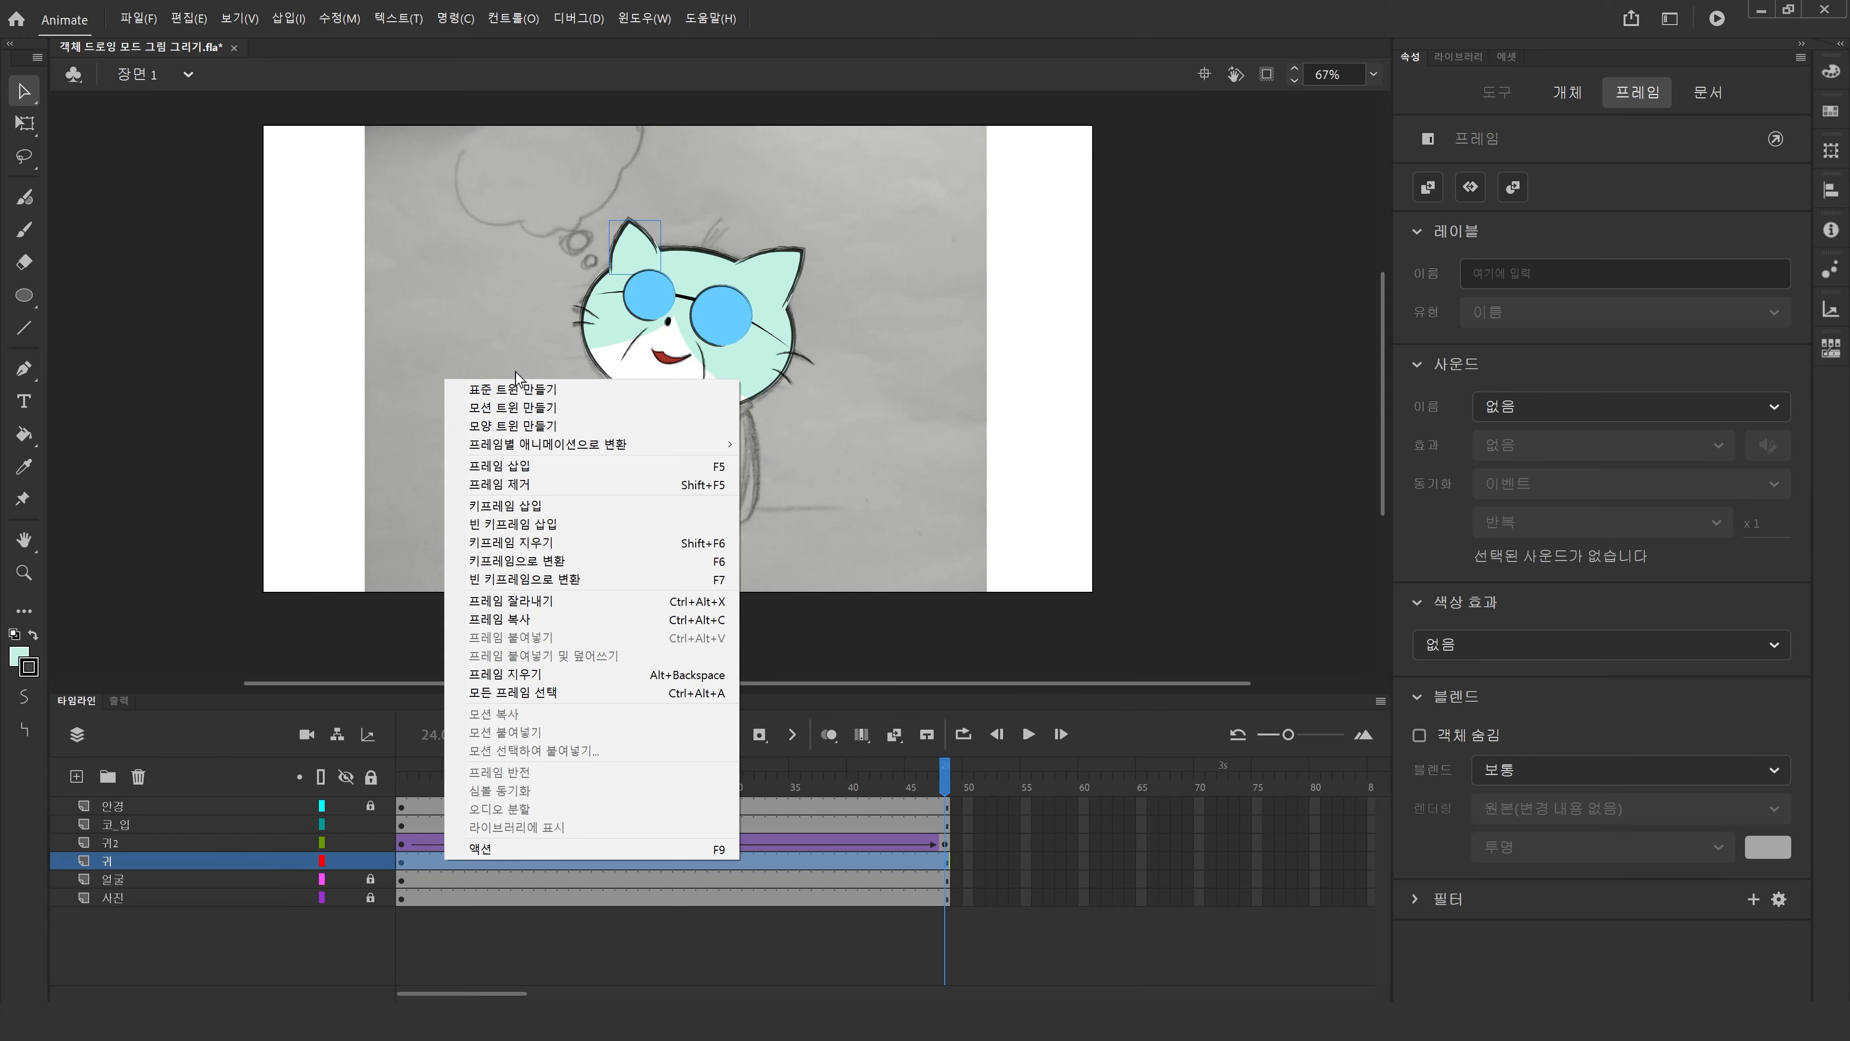
left_click(536, 392)
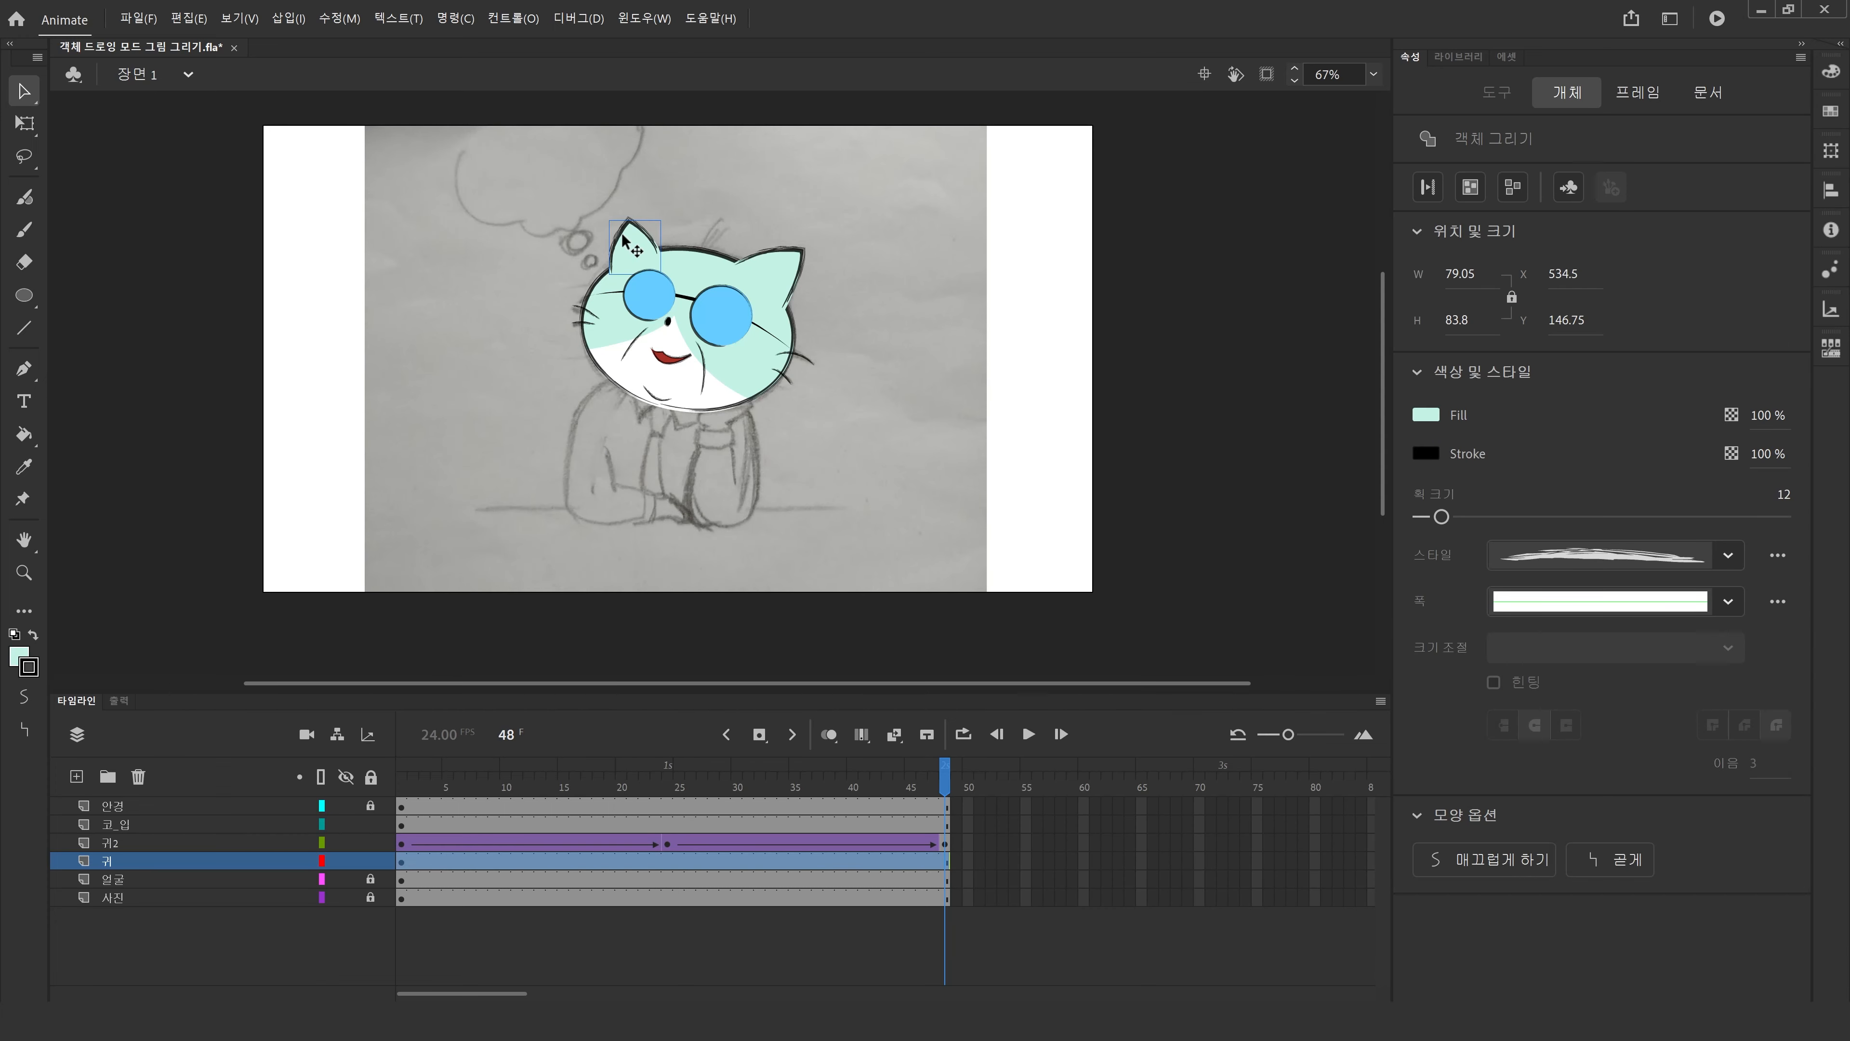
key("F8")
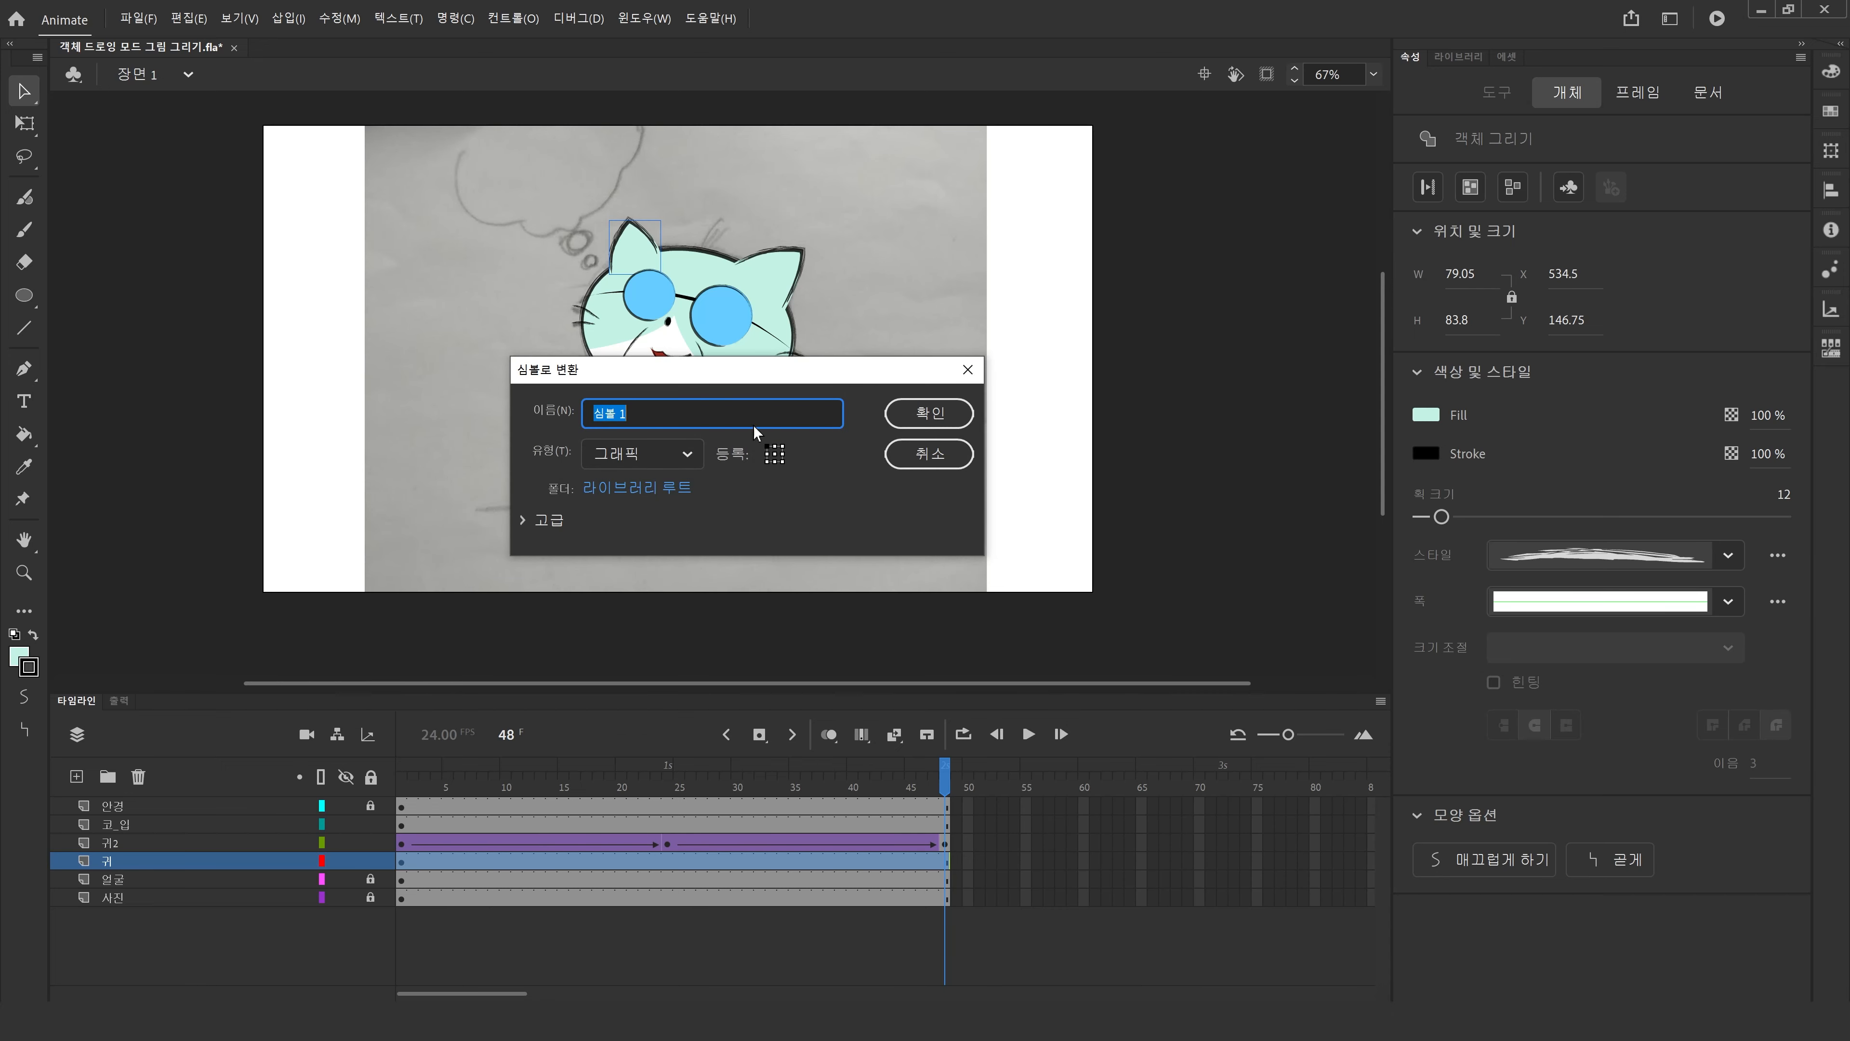
left_click(933, 414)
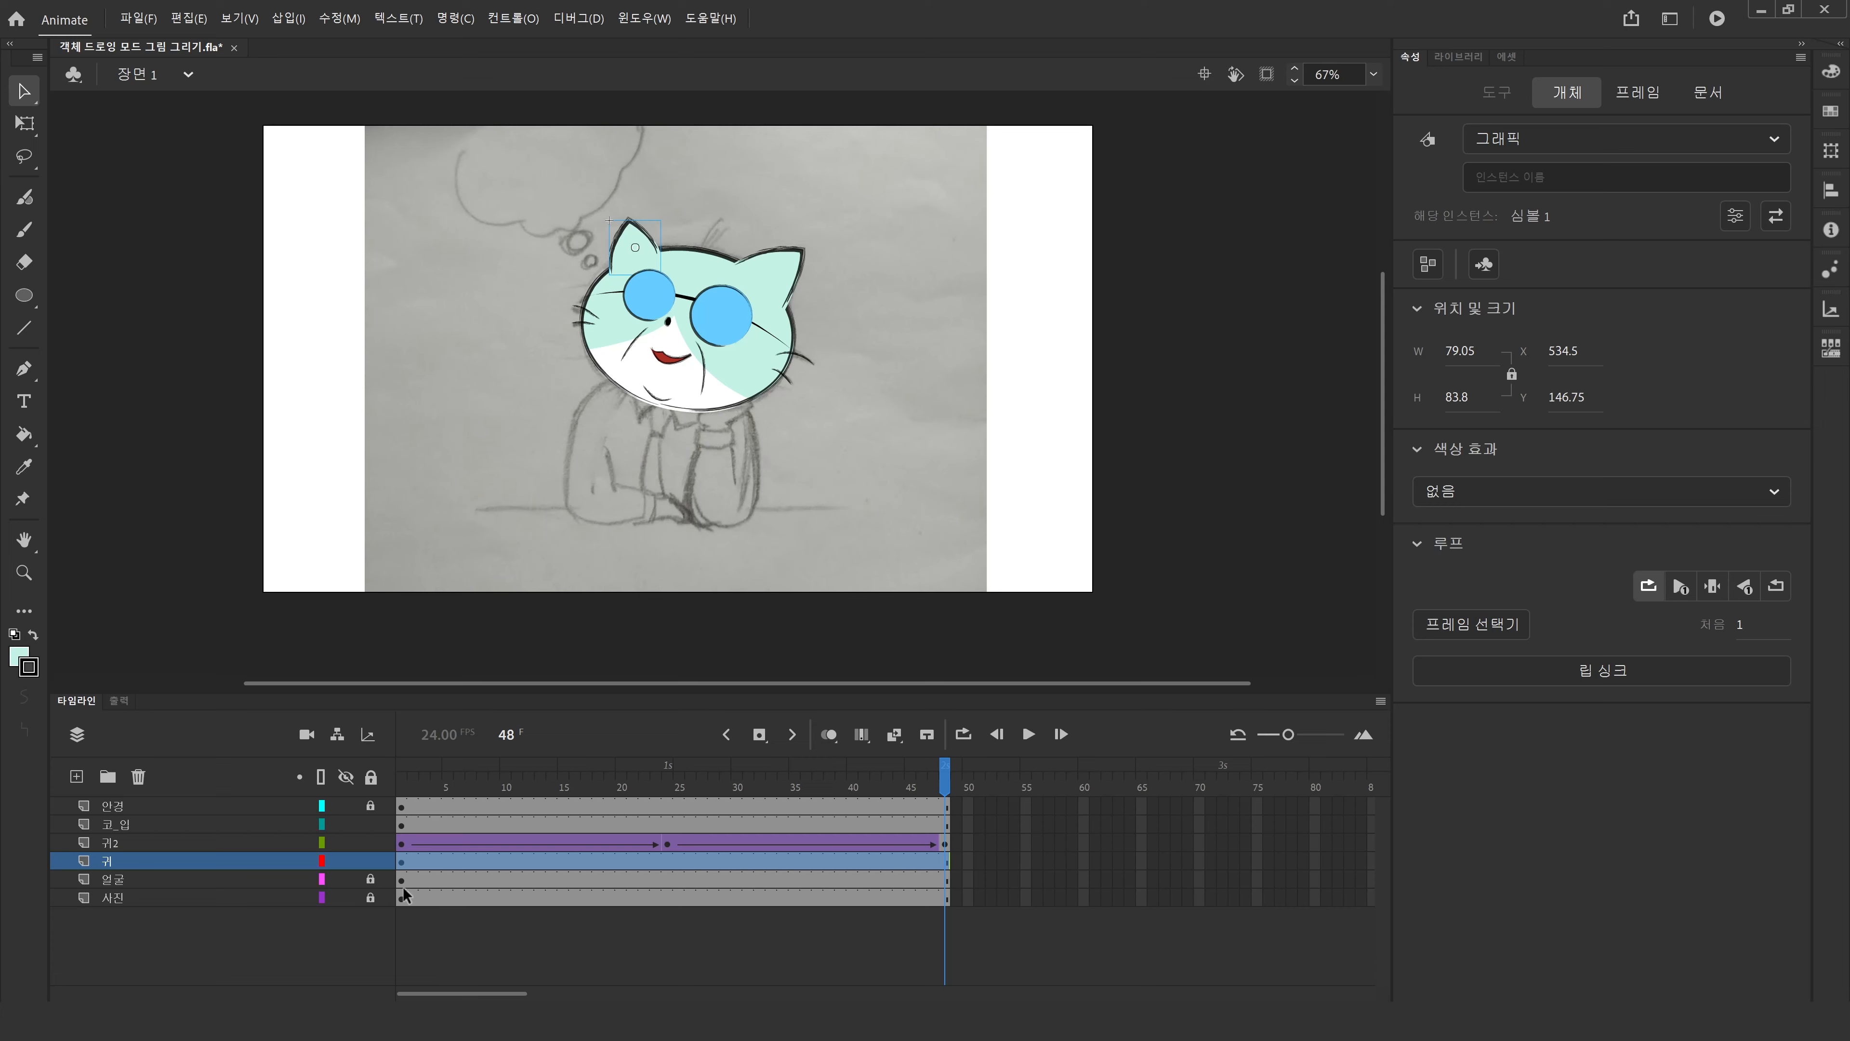
Unlock the 얼굴 layer and select the face drawing.
left_click(457, 878)
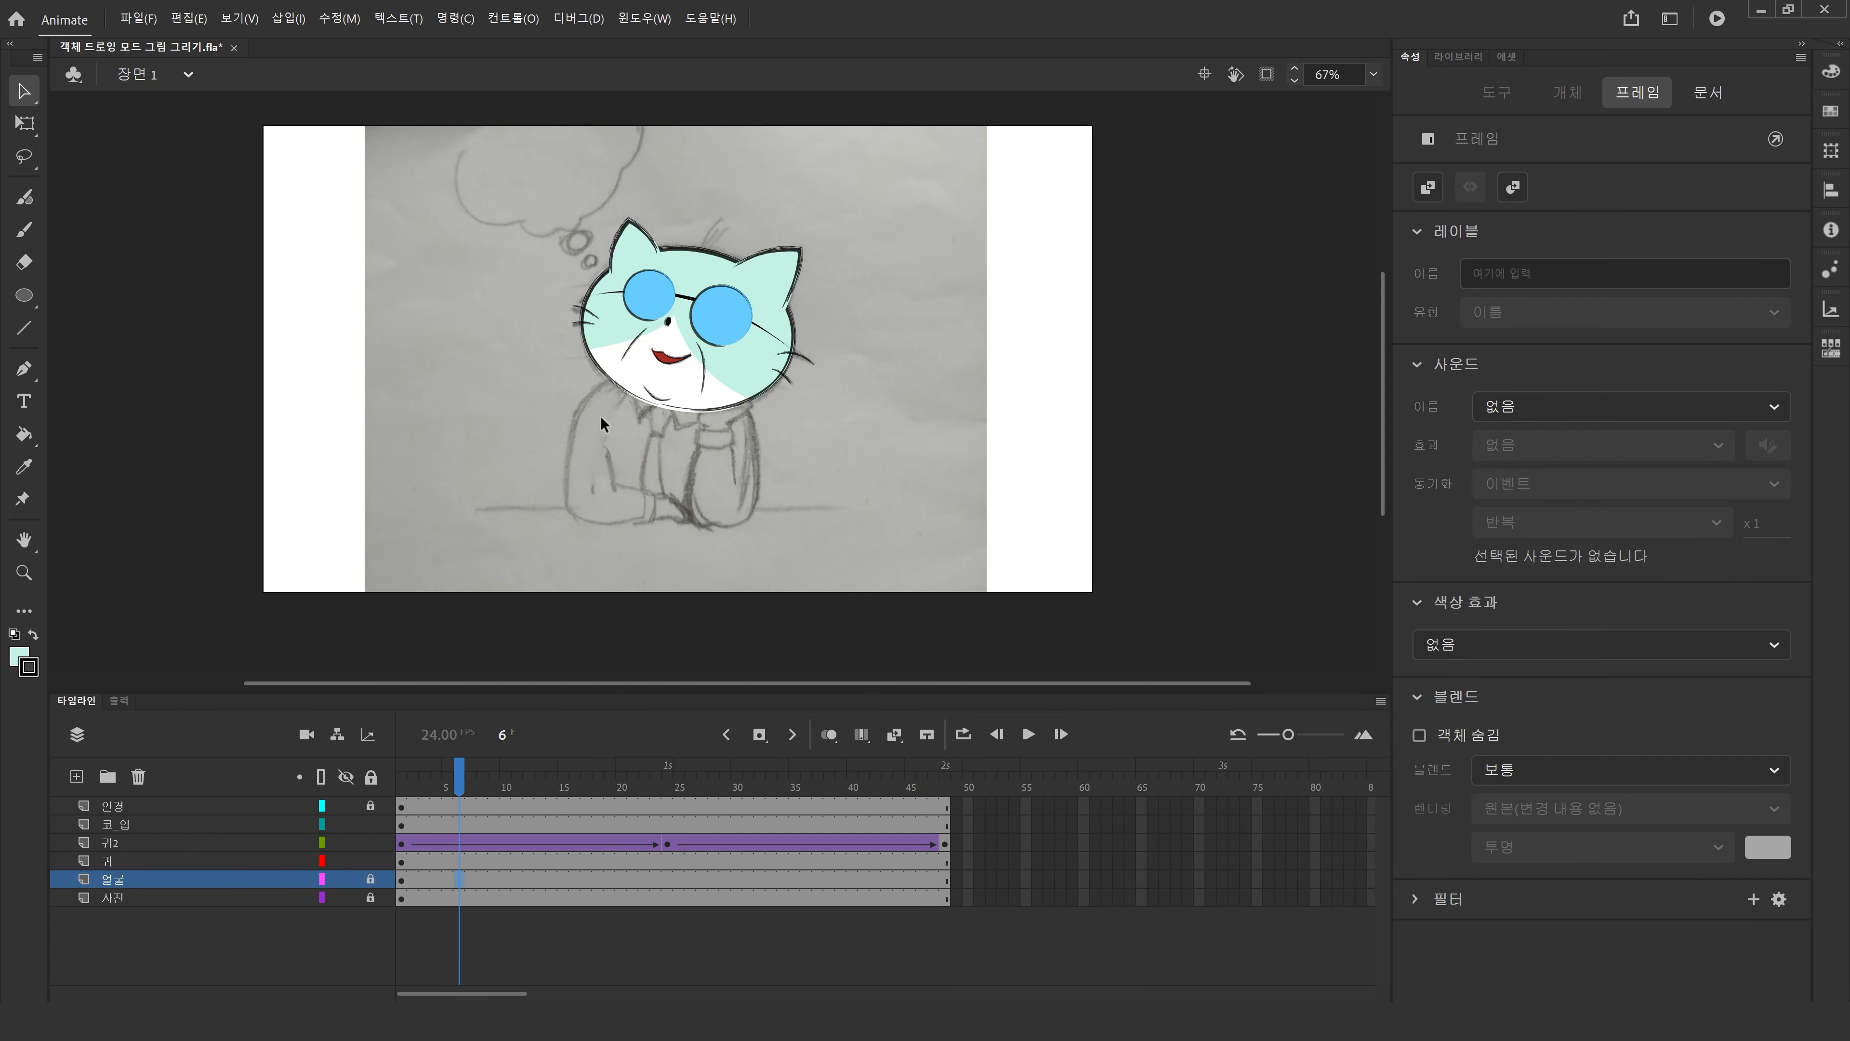
left_click(631, 243)
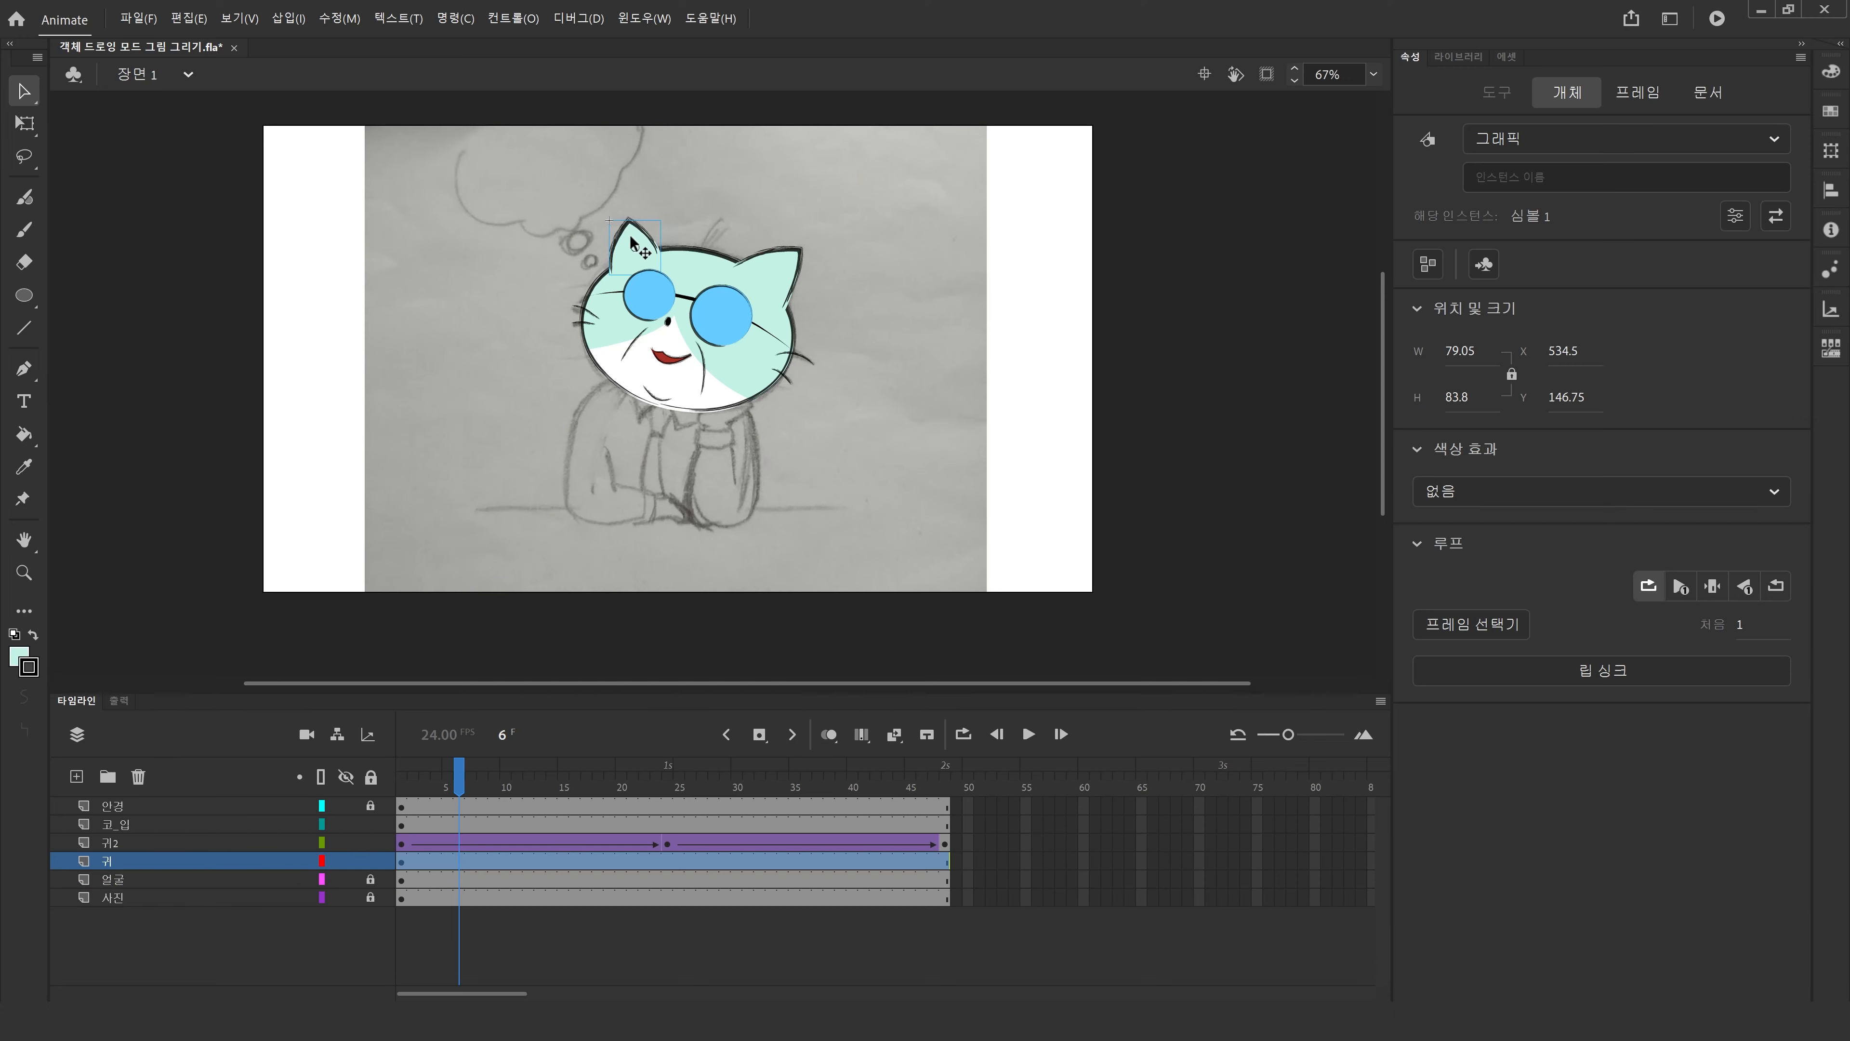
left_click(370, 879)
left_click(715, 313)
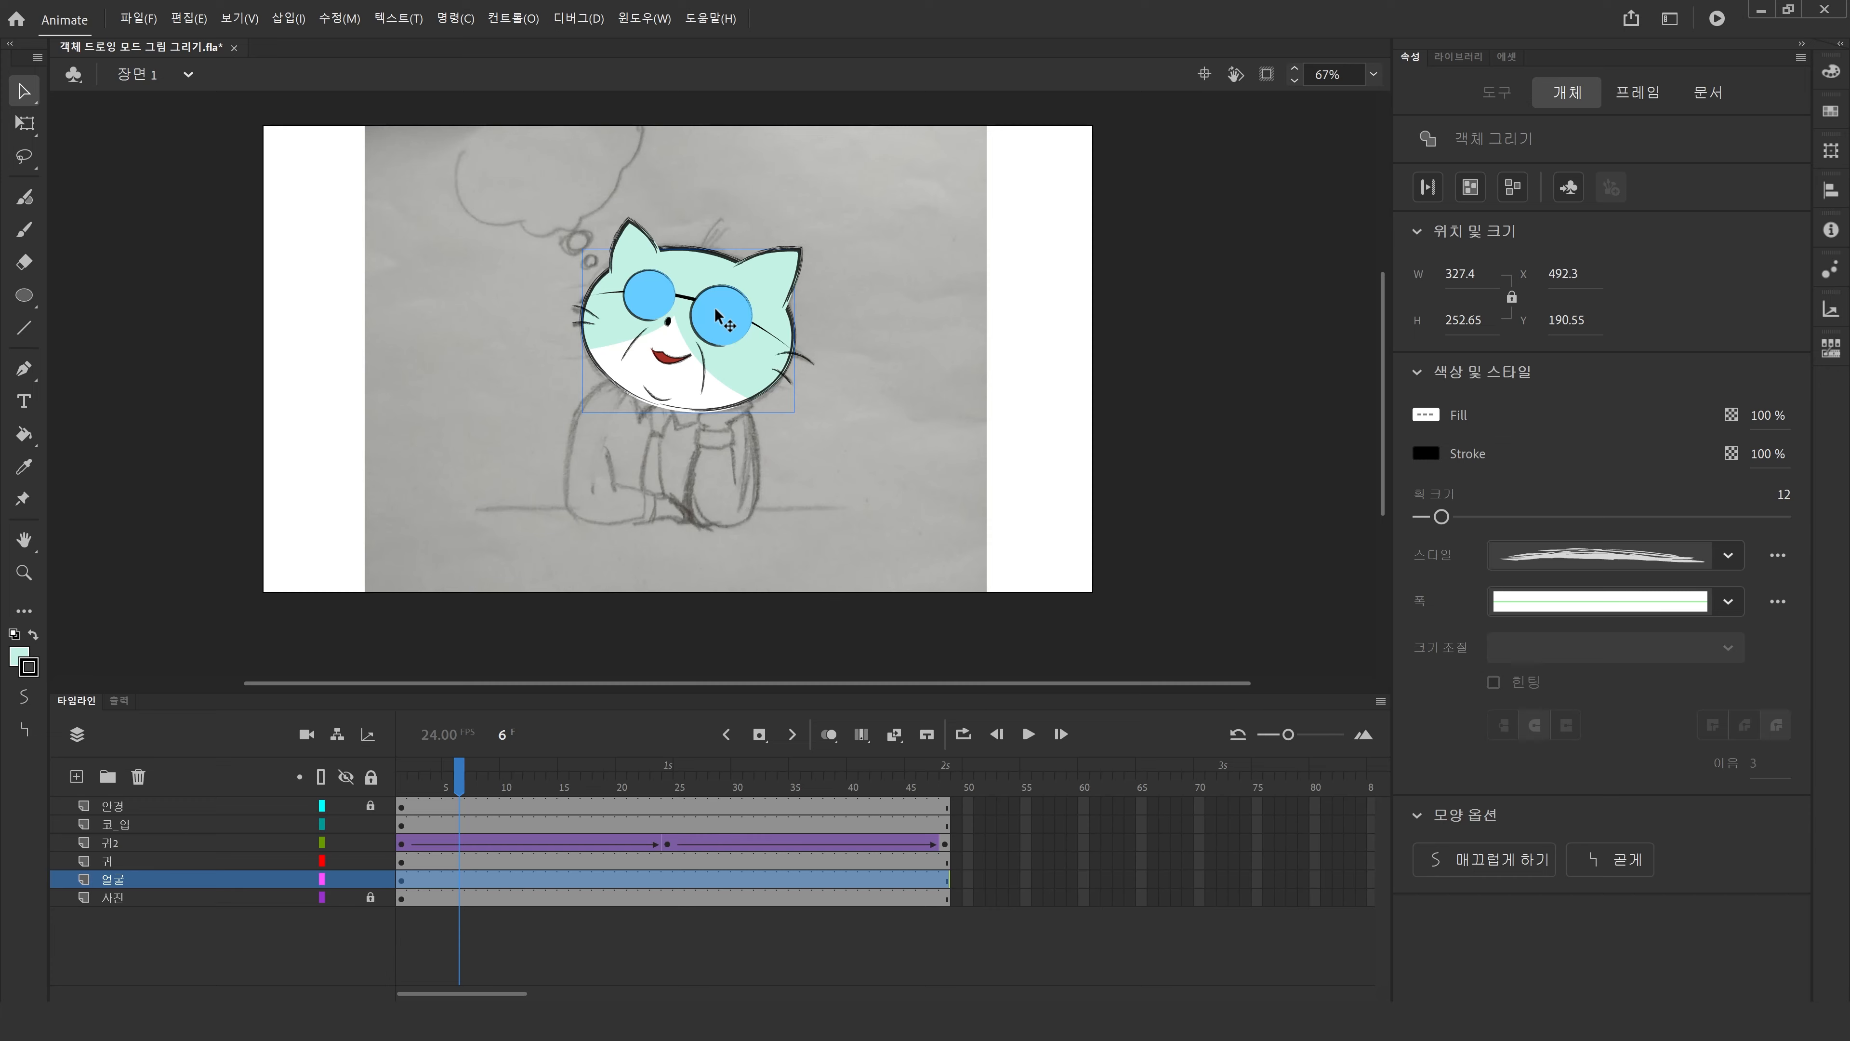
Insert keyframes at frames 24 and 48 on the 귀 layer.
right_click(558, 882)
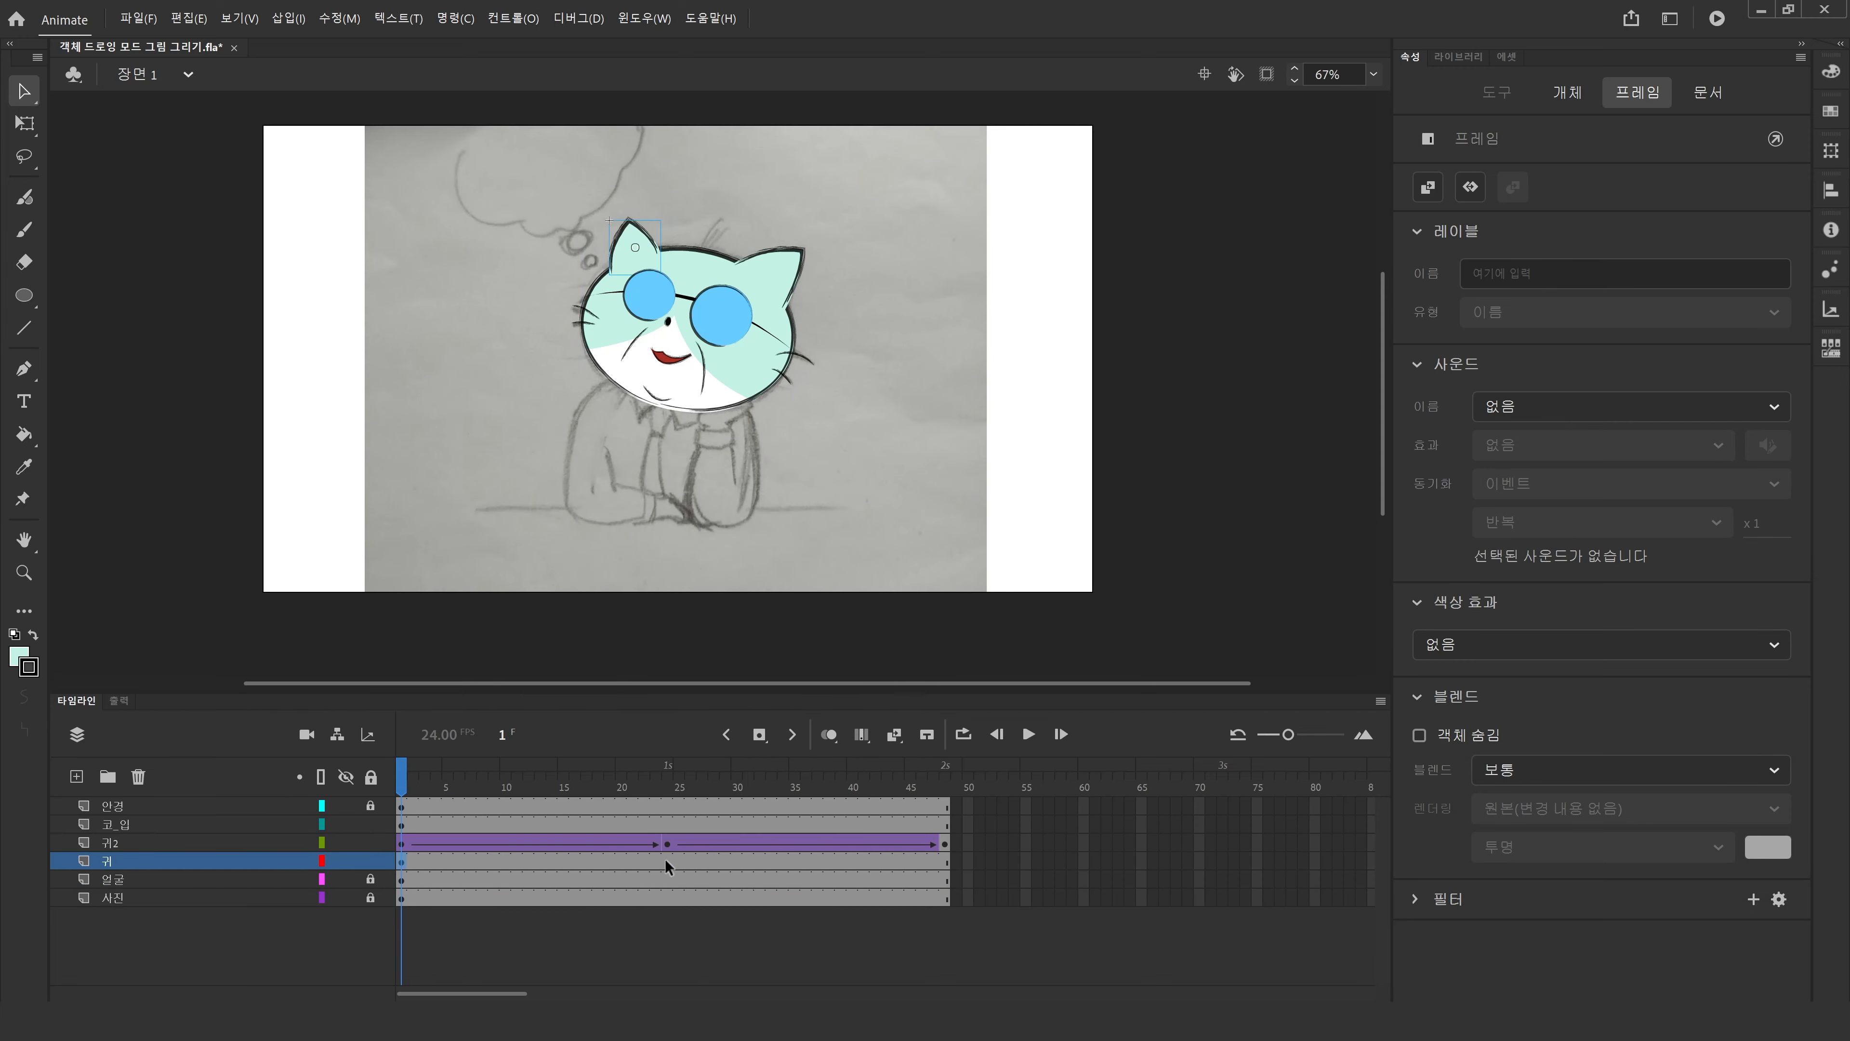
left_click(665, 859)
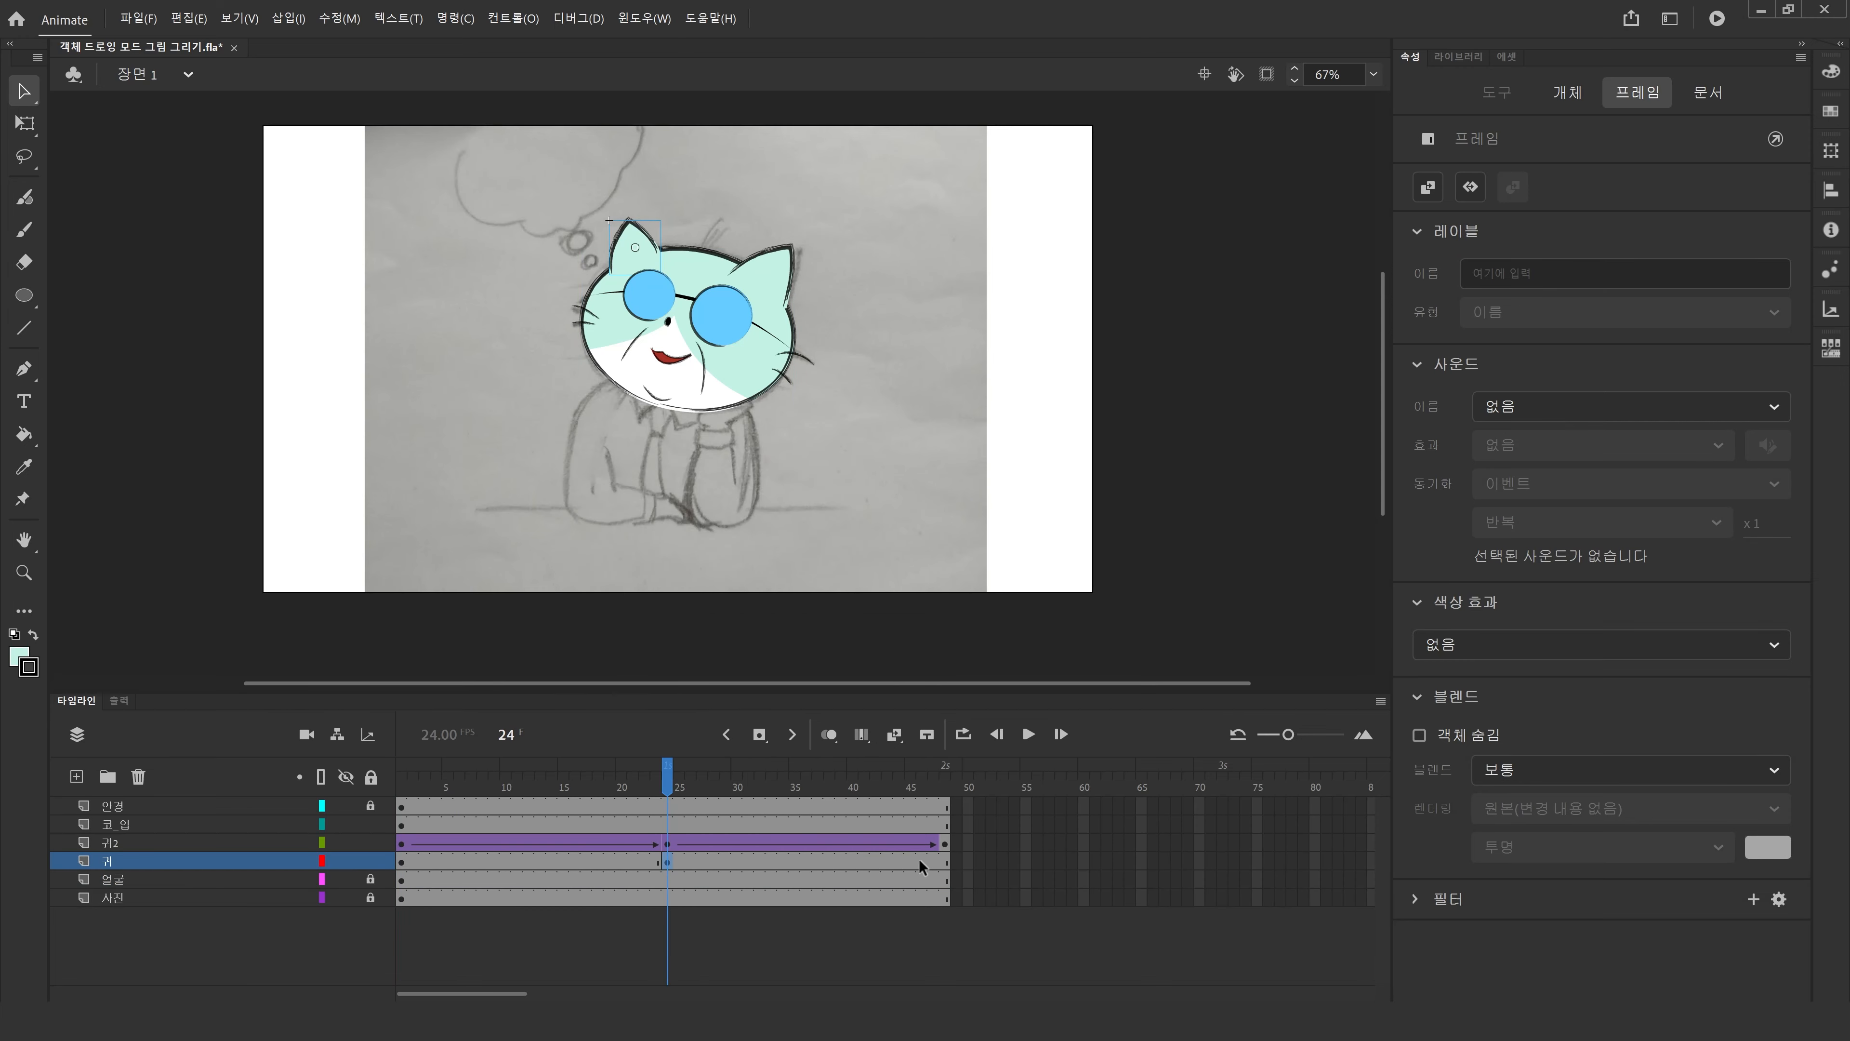
left_click(945, 861)
key("F6")
left_click(667, 861)
Apply classic tweens across the 귀 layer's frames from 1 to 48.
left_click(26, 122)
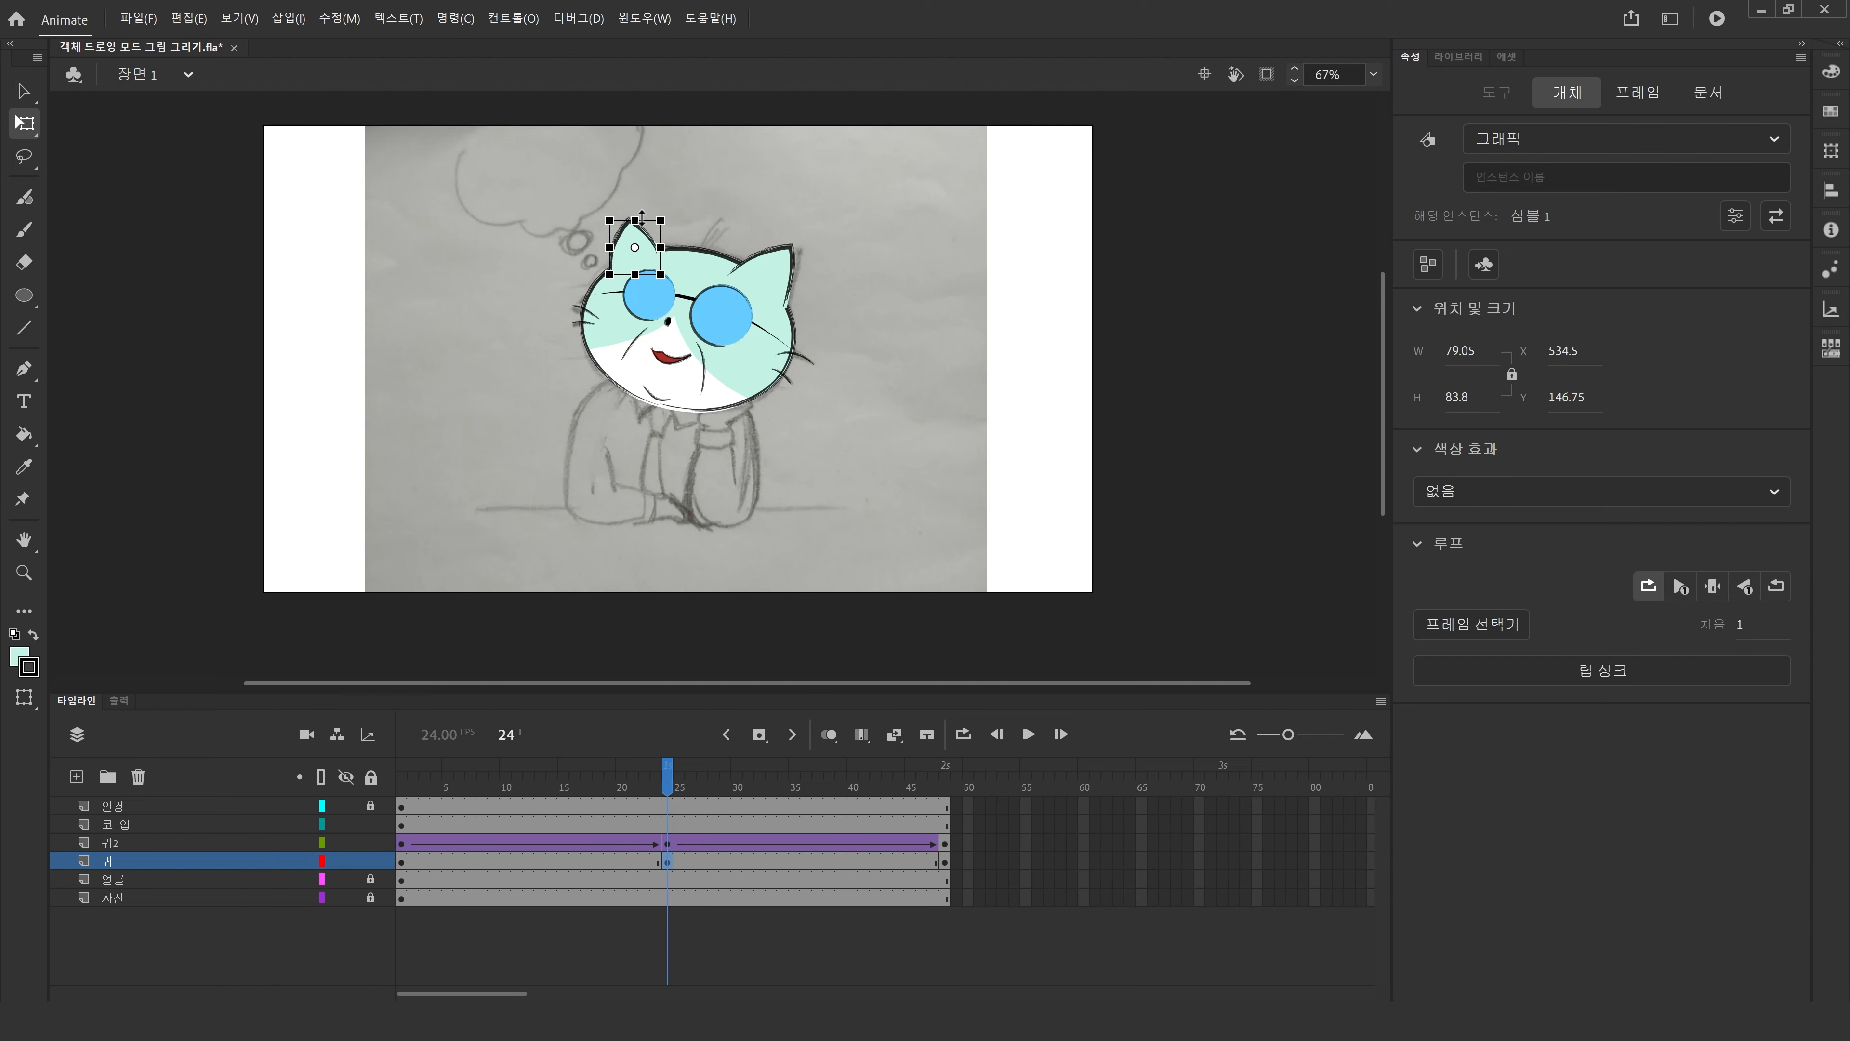
left_click_drag(630, 858, 723, 856)
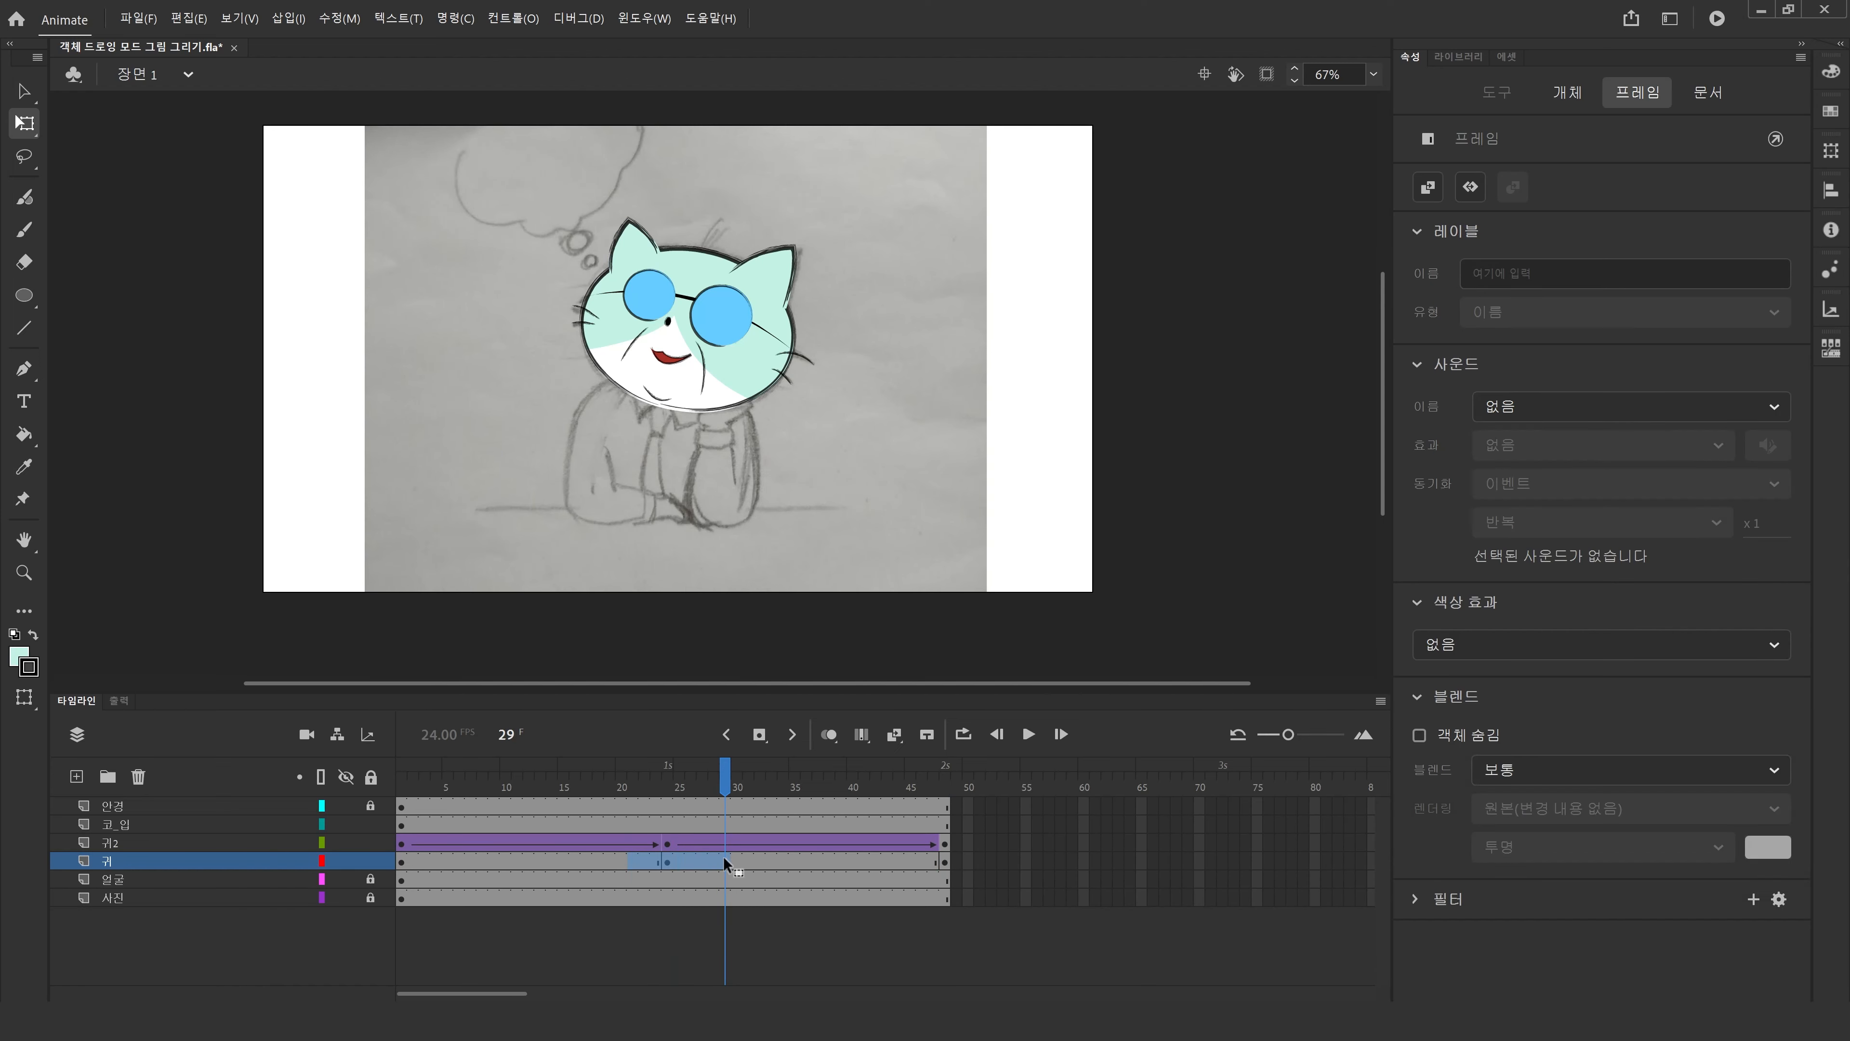
right_click(723, 856)
left_click(757, 385)
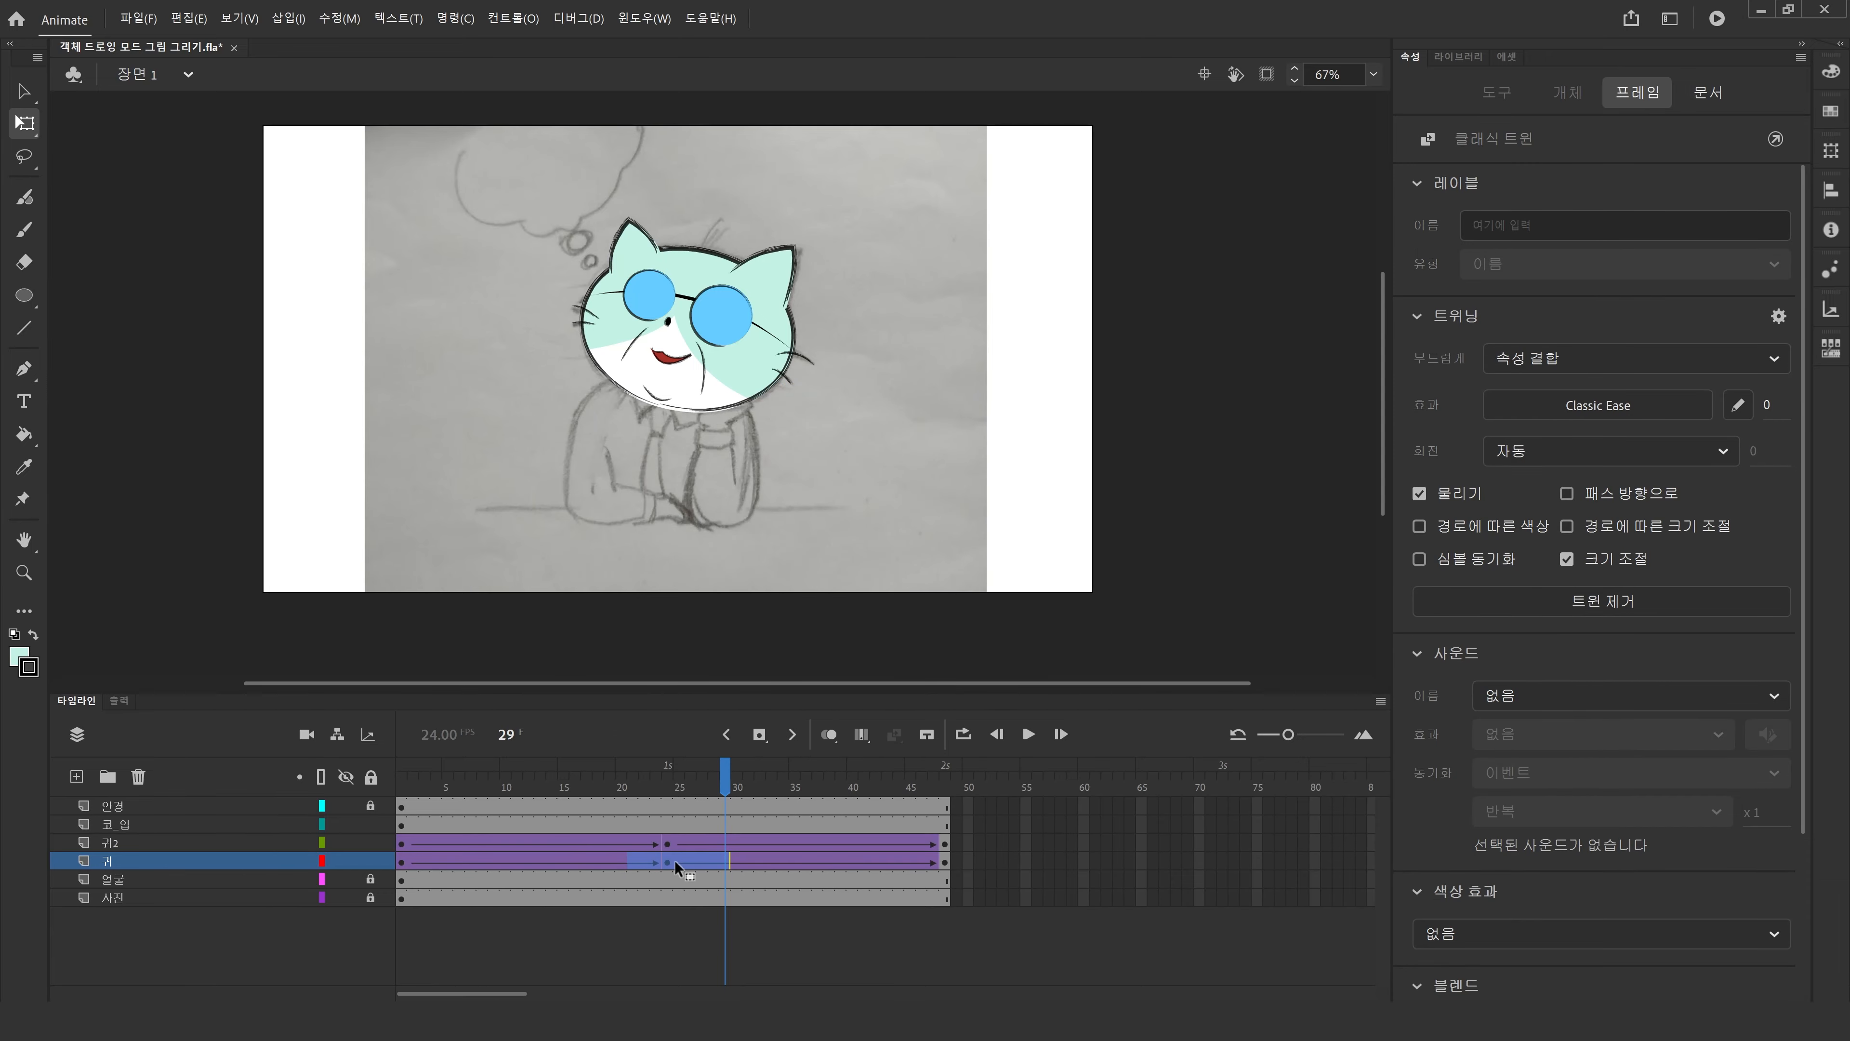
left_click(639, 439)
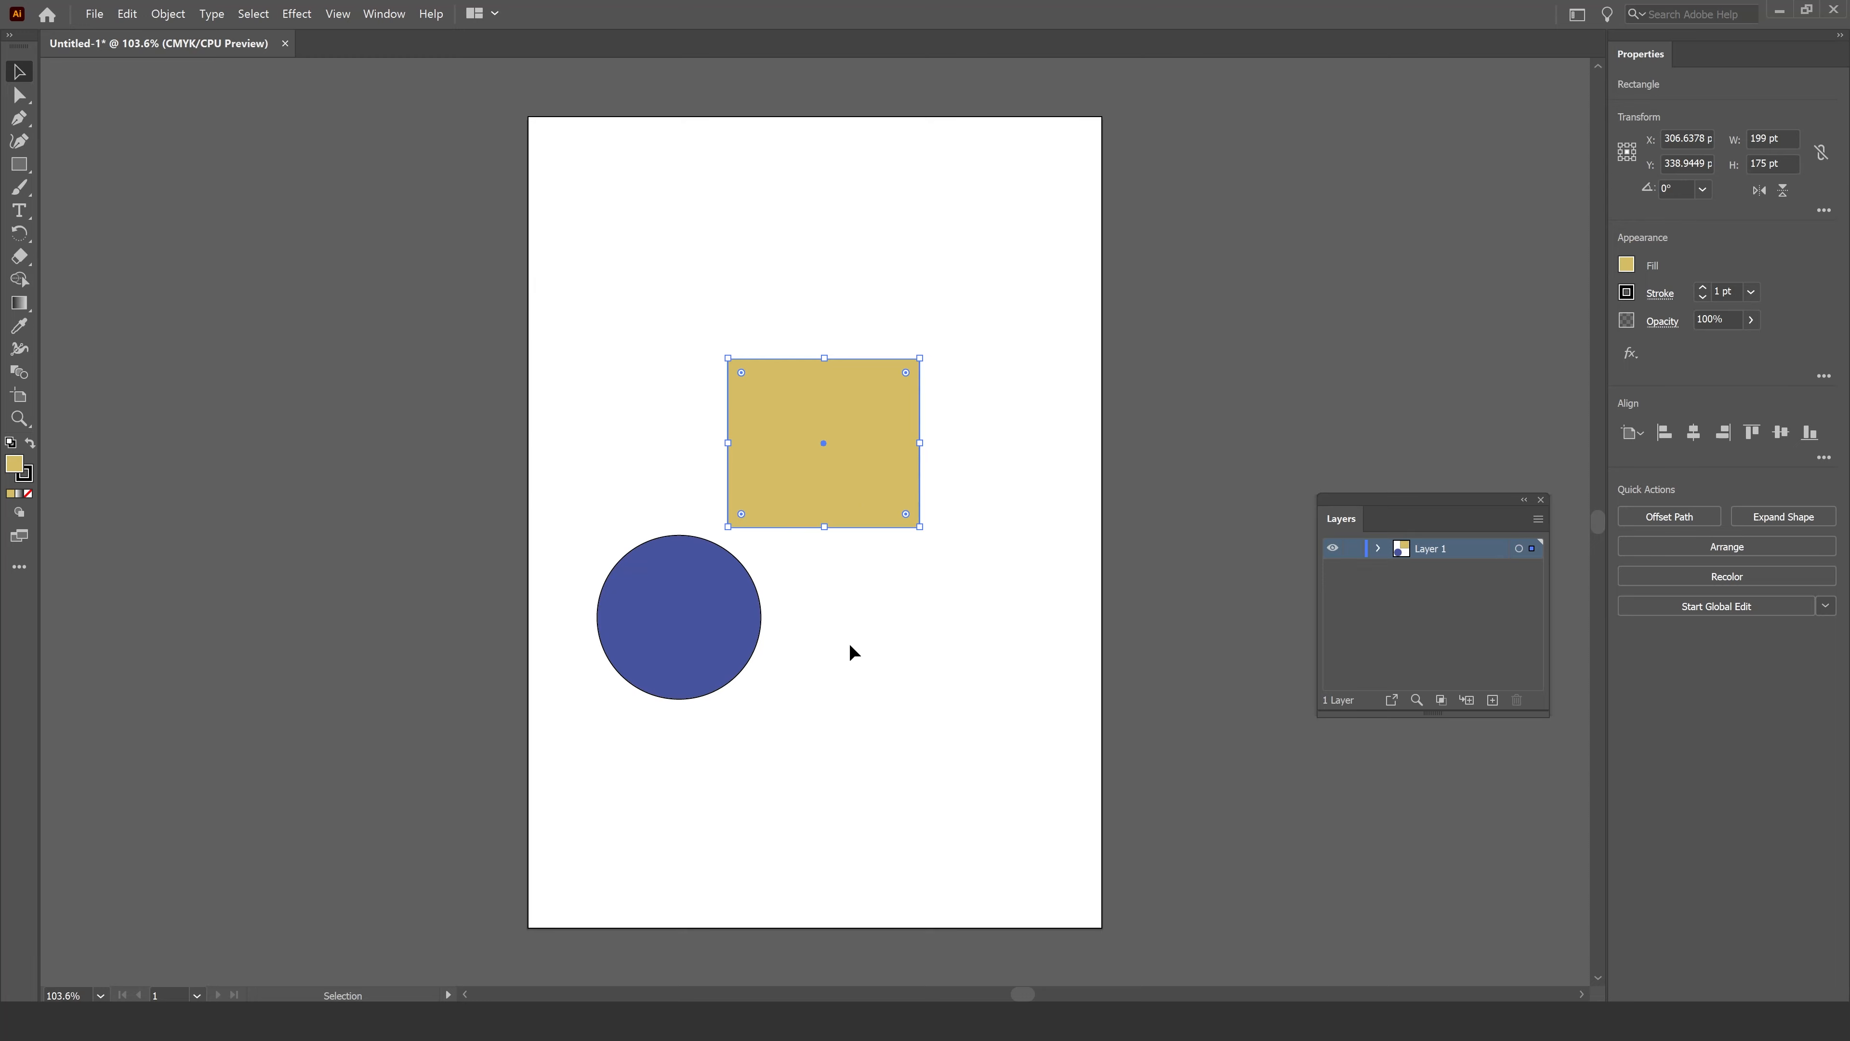
Switch to Illustrator and move the yellow rectangle and blue circle so they overlap, nudging the circle down.
left_click(851, 649)
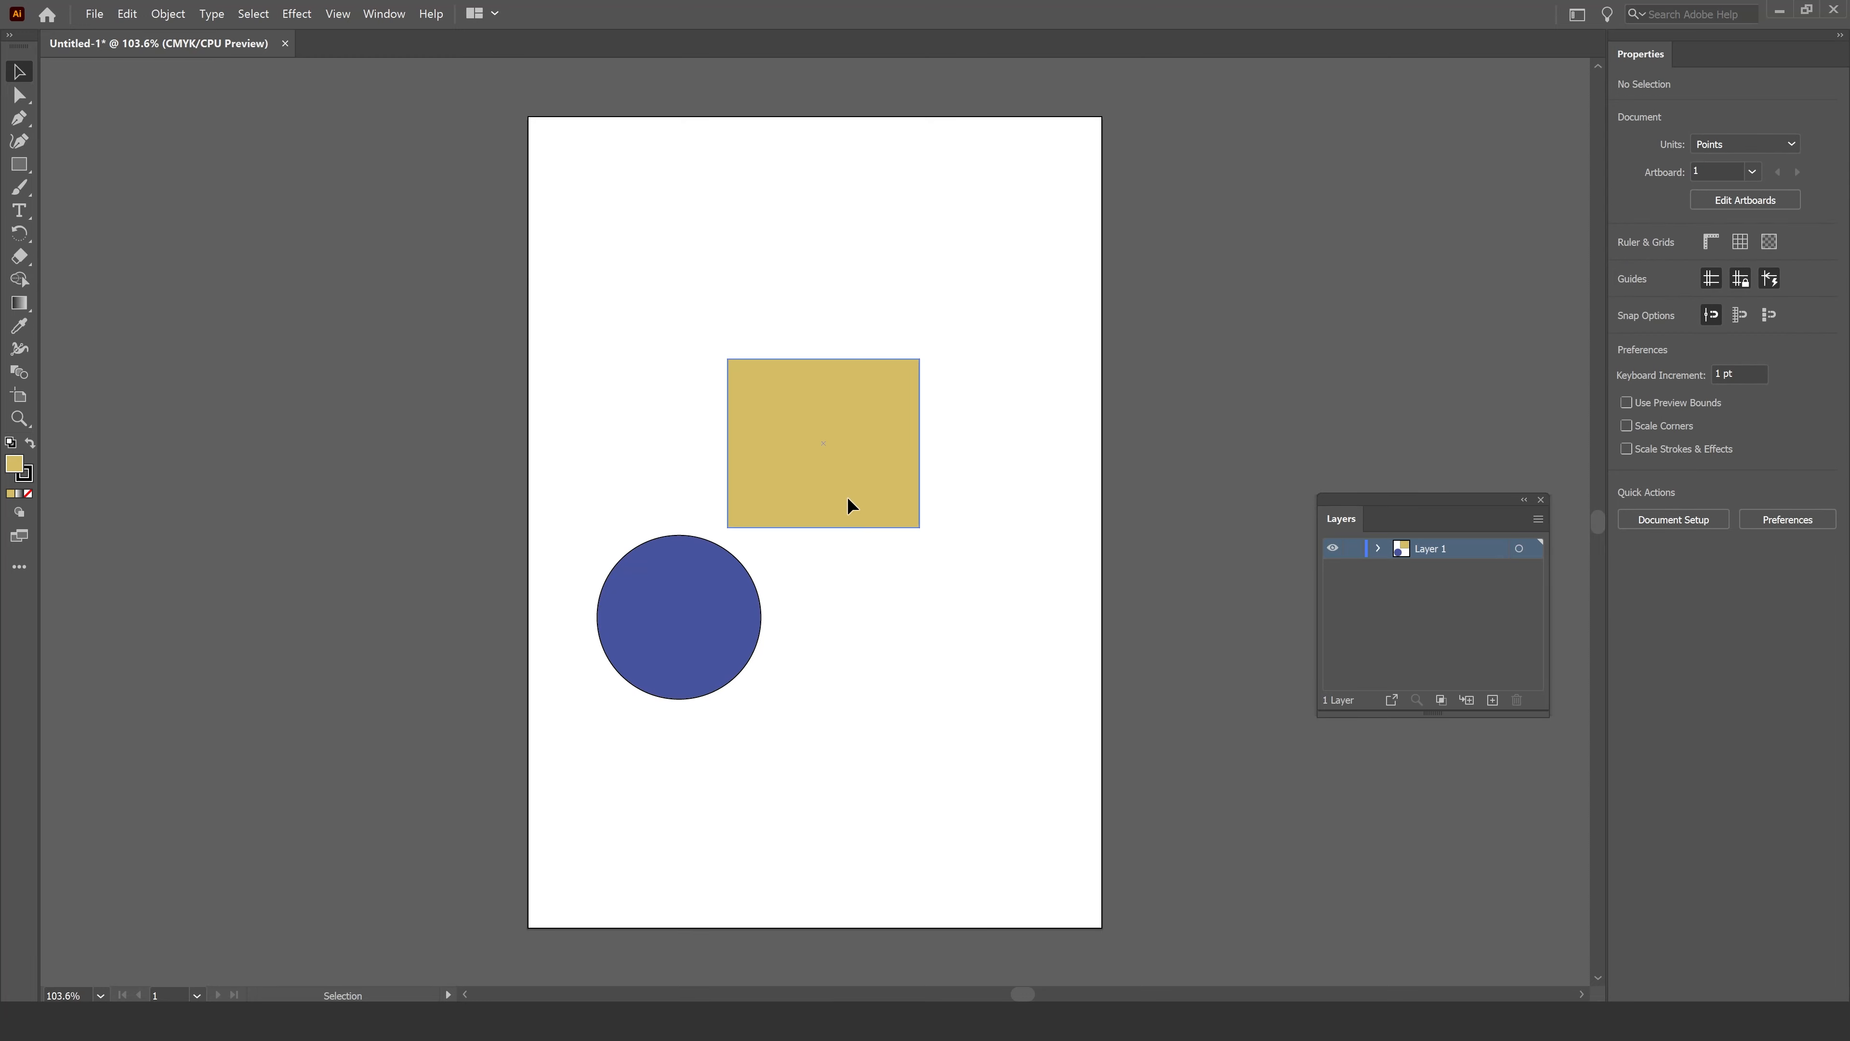
left_click_drag(847, 498, 785, 576)
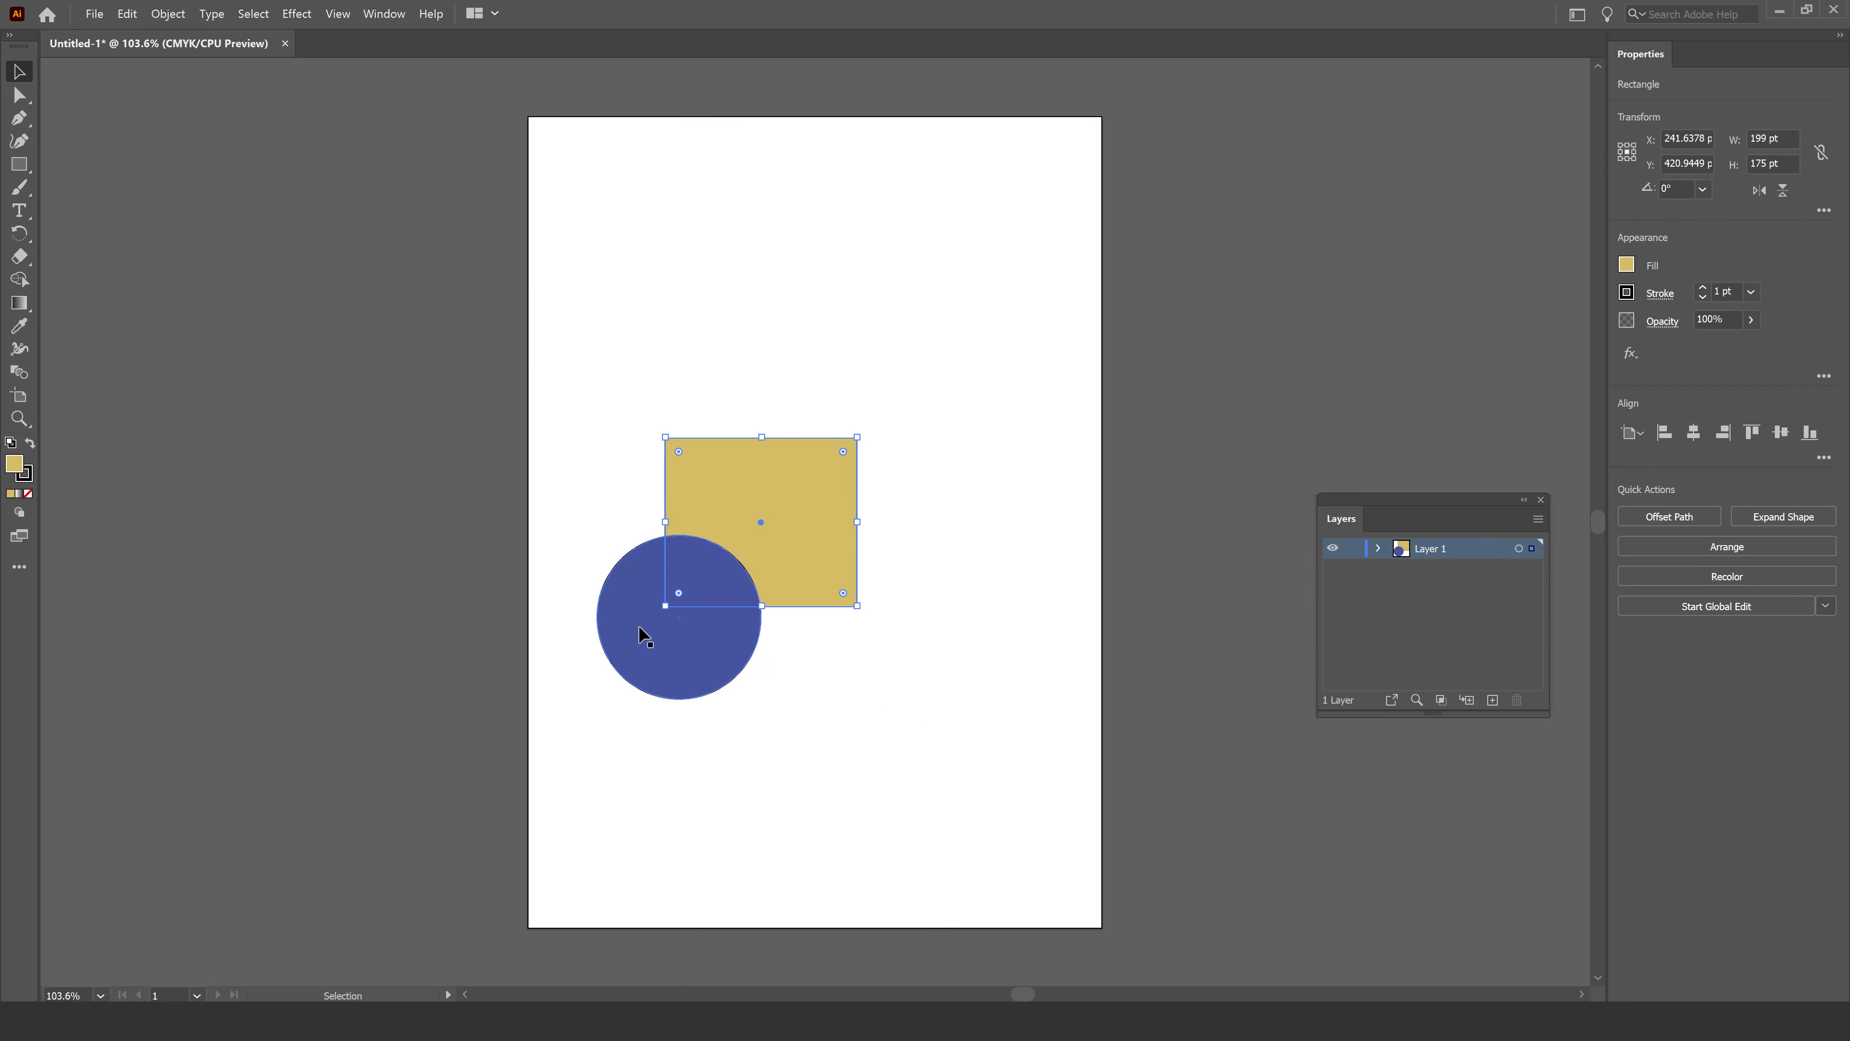
left_click_drag(649, 604, 627, 657)
left_click(851, 694)
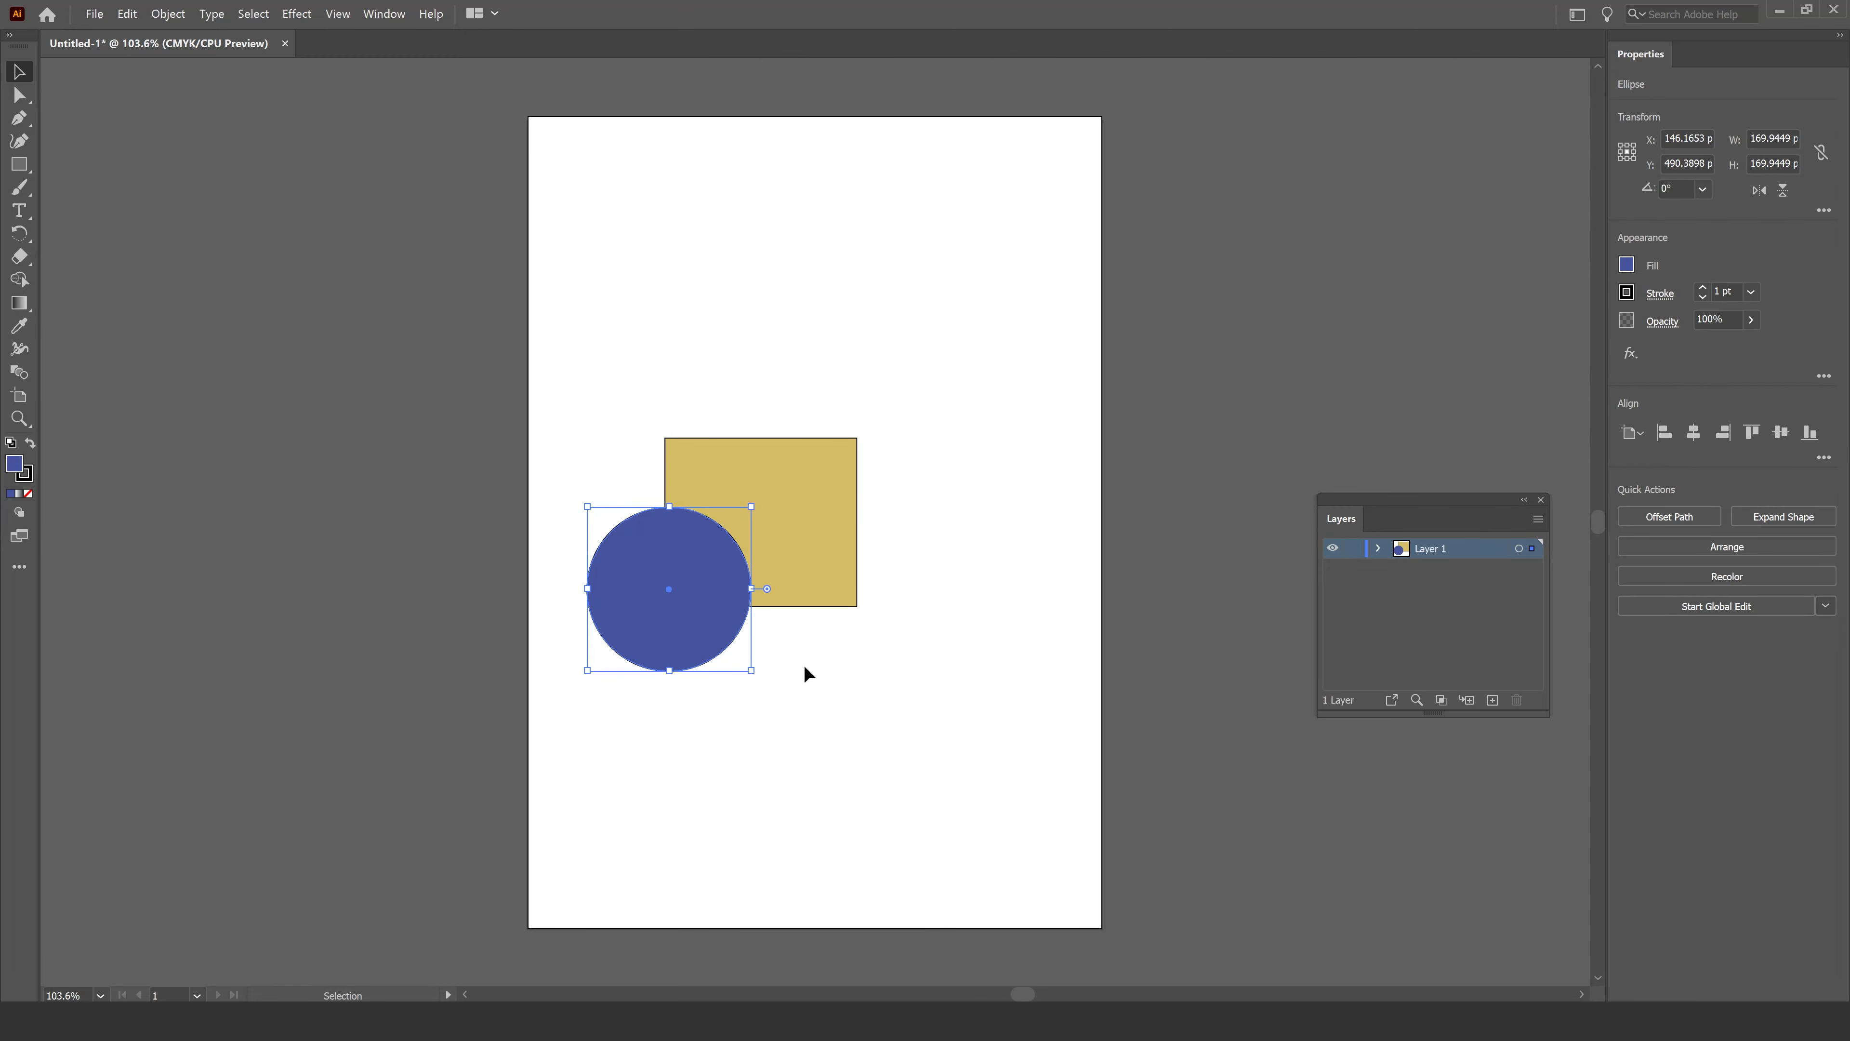
key("Down")
key("Down")
key("Down")
key("Down")
key("Down")
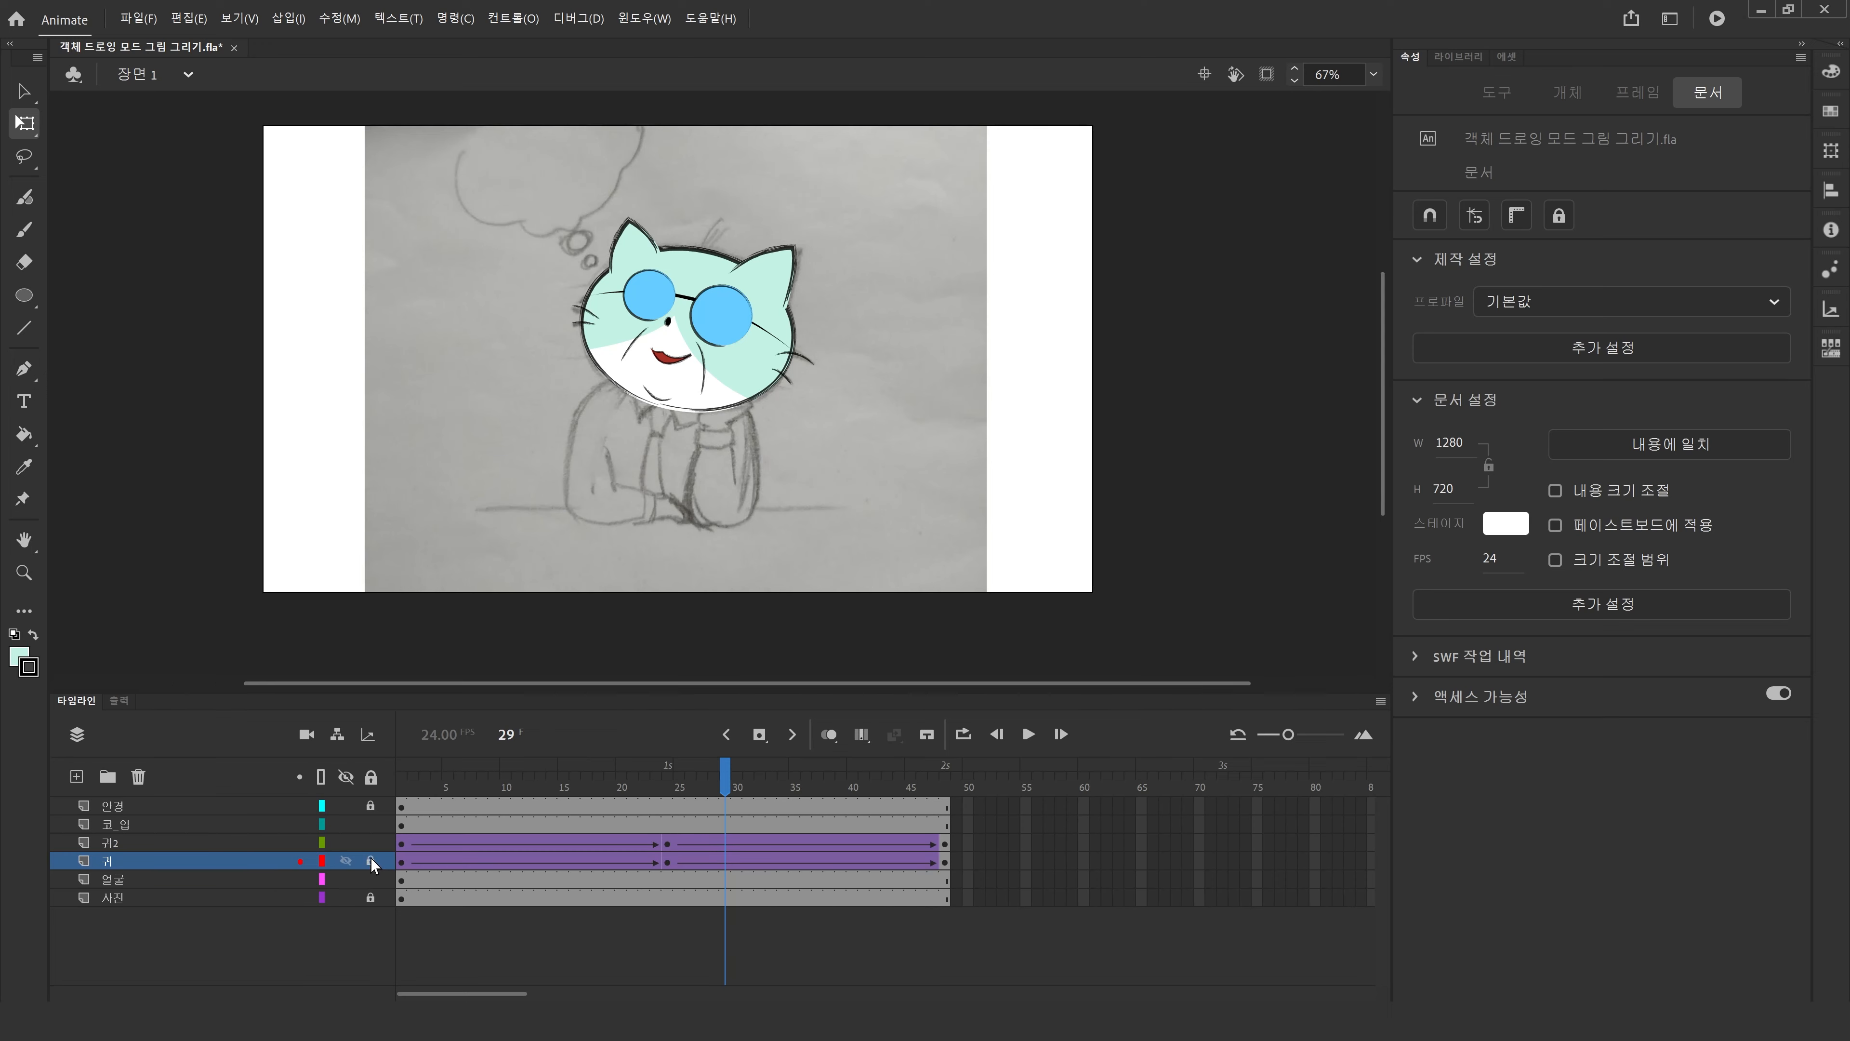
Lock the 귀2 and 귀 layers and undo an accidental move of the face drawing.
left_click_drag(370, 829, 370, 844)
left_click(400, 879)
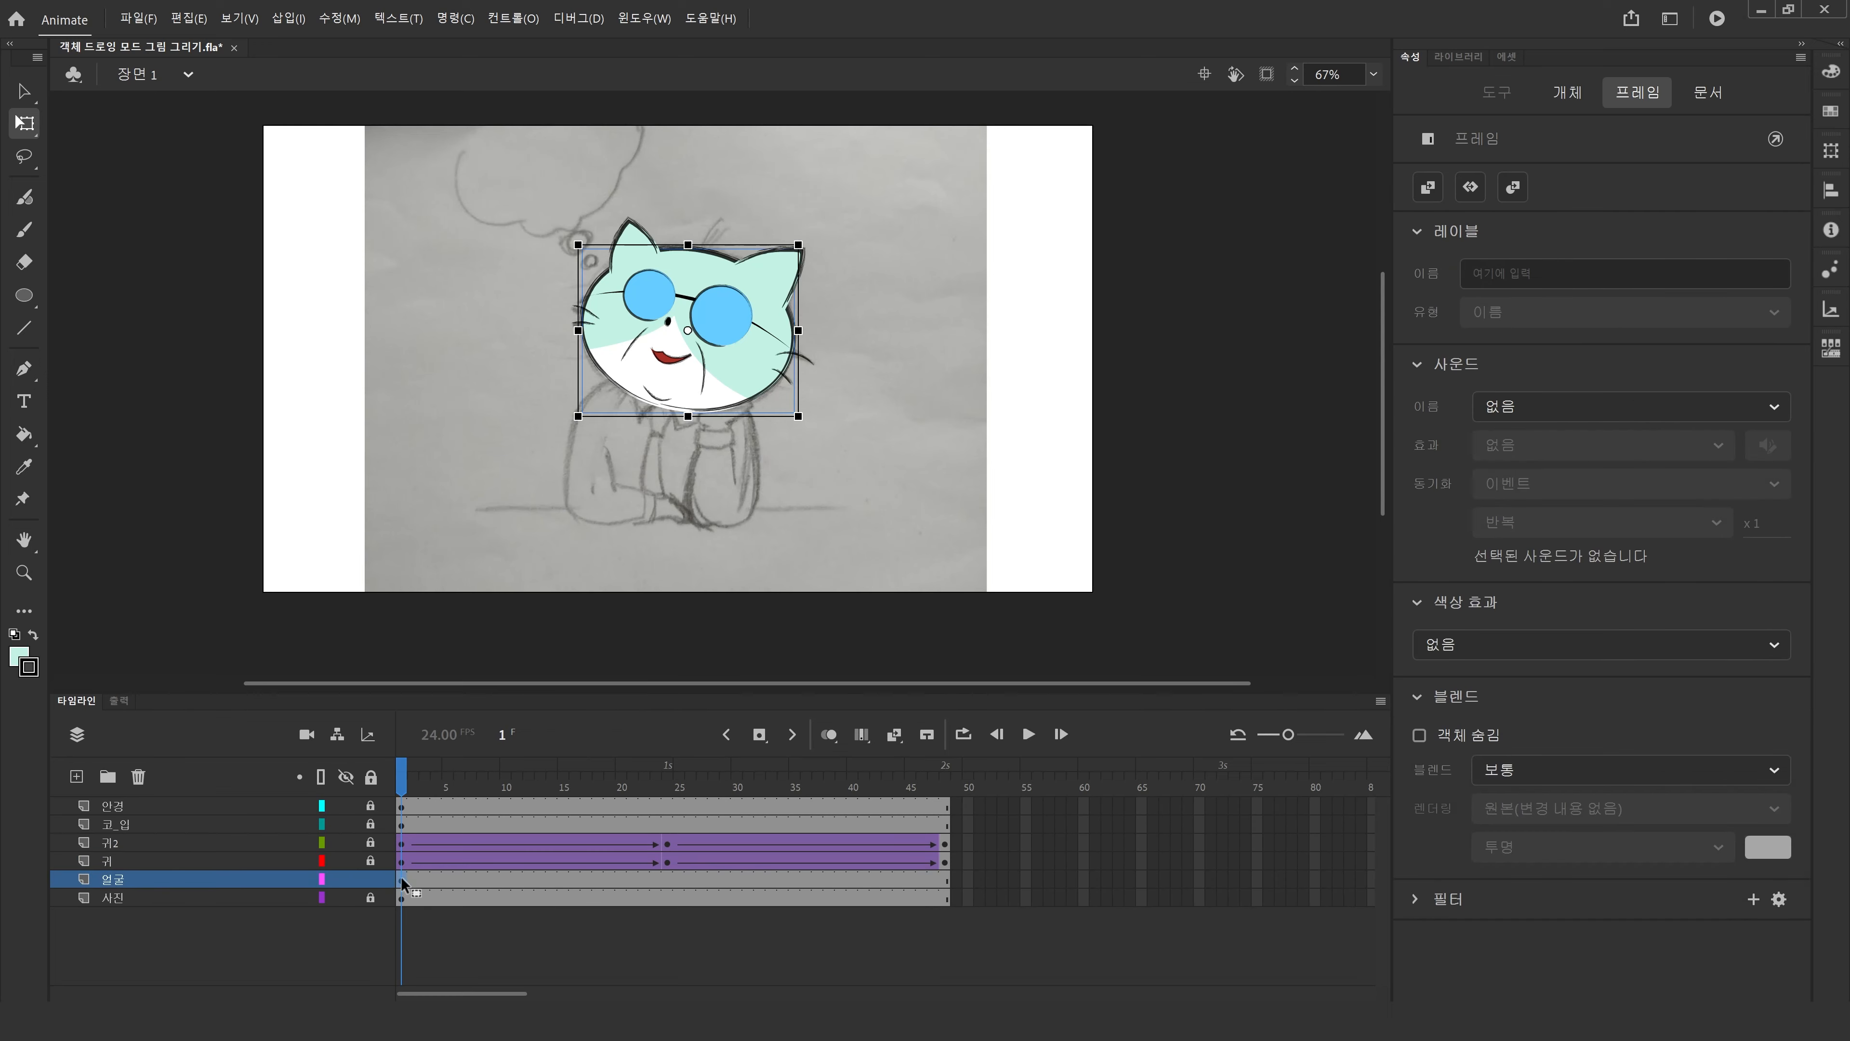
mouse_move(715, 373)
left_mouse_down()
mouse_move(504, 414)
mouse_move(760, 543)
mouse_move(762, 398)
left_mouse_up()
key("ctrl+z")
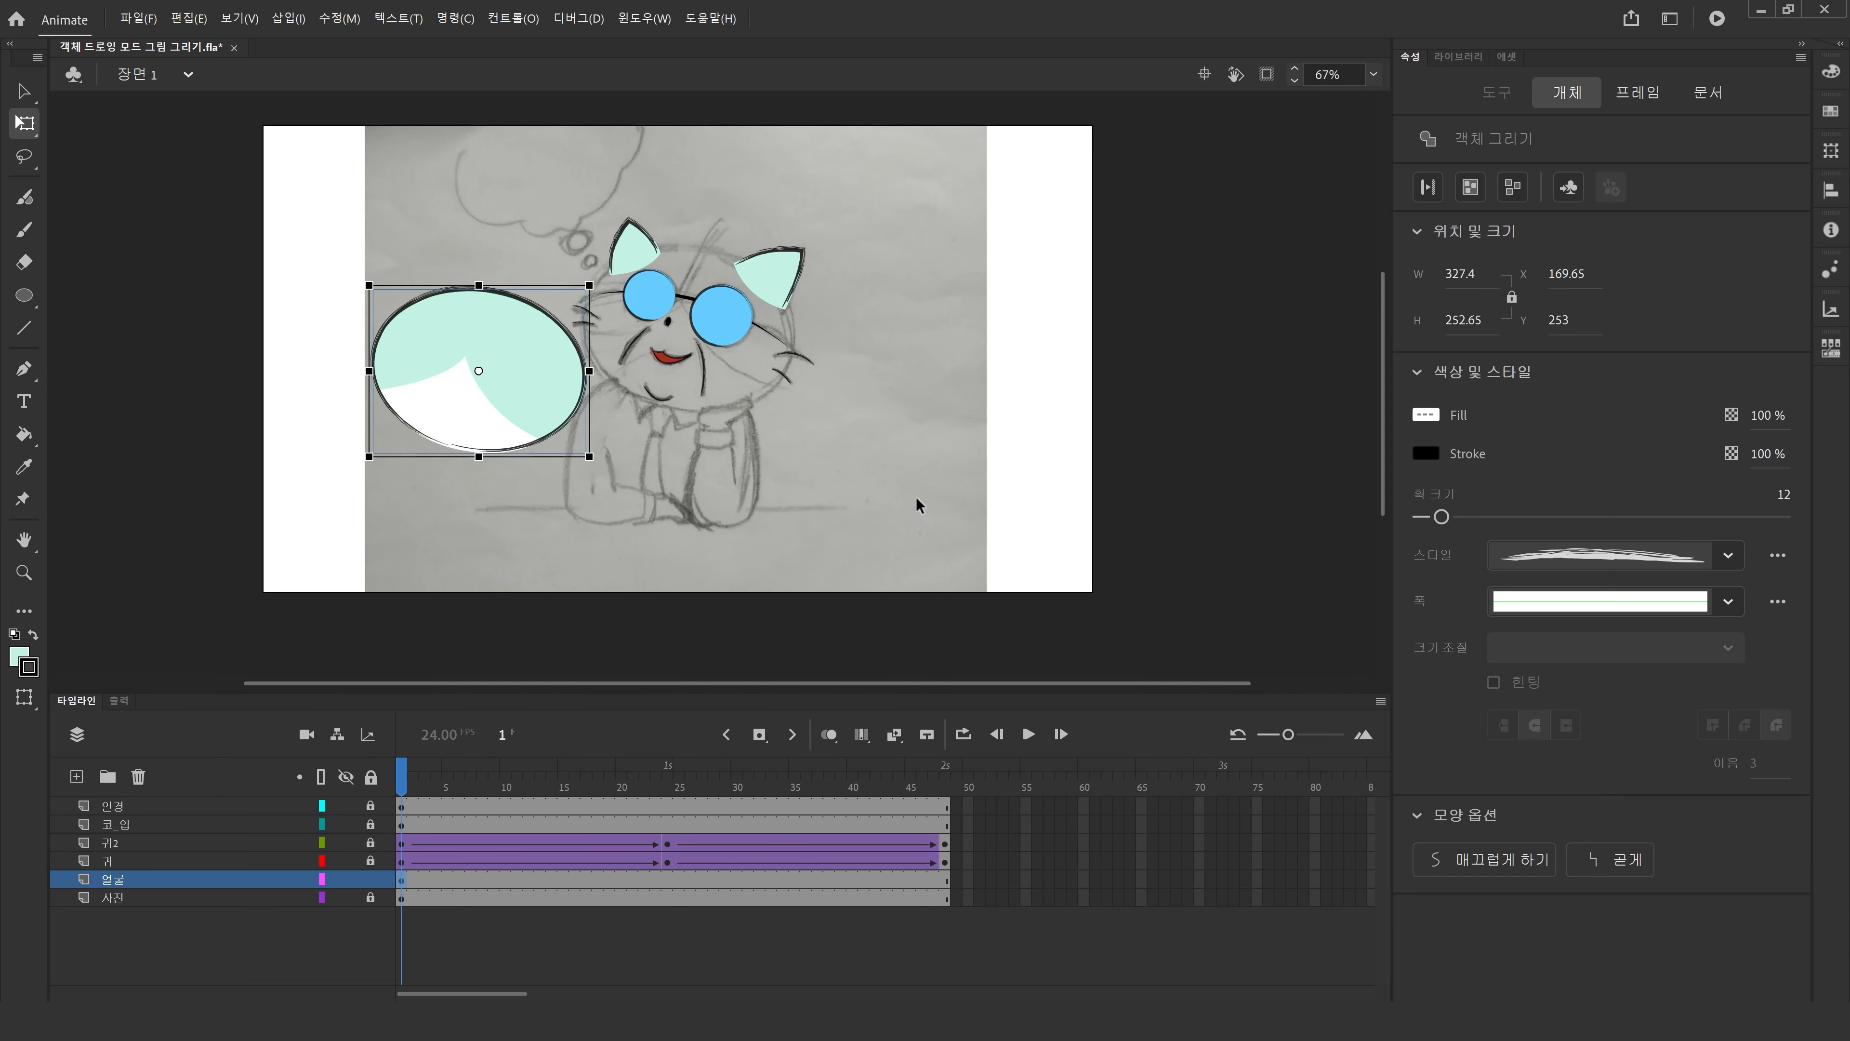
key("ctrl+z")
left_click(916, 495)
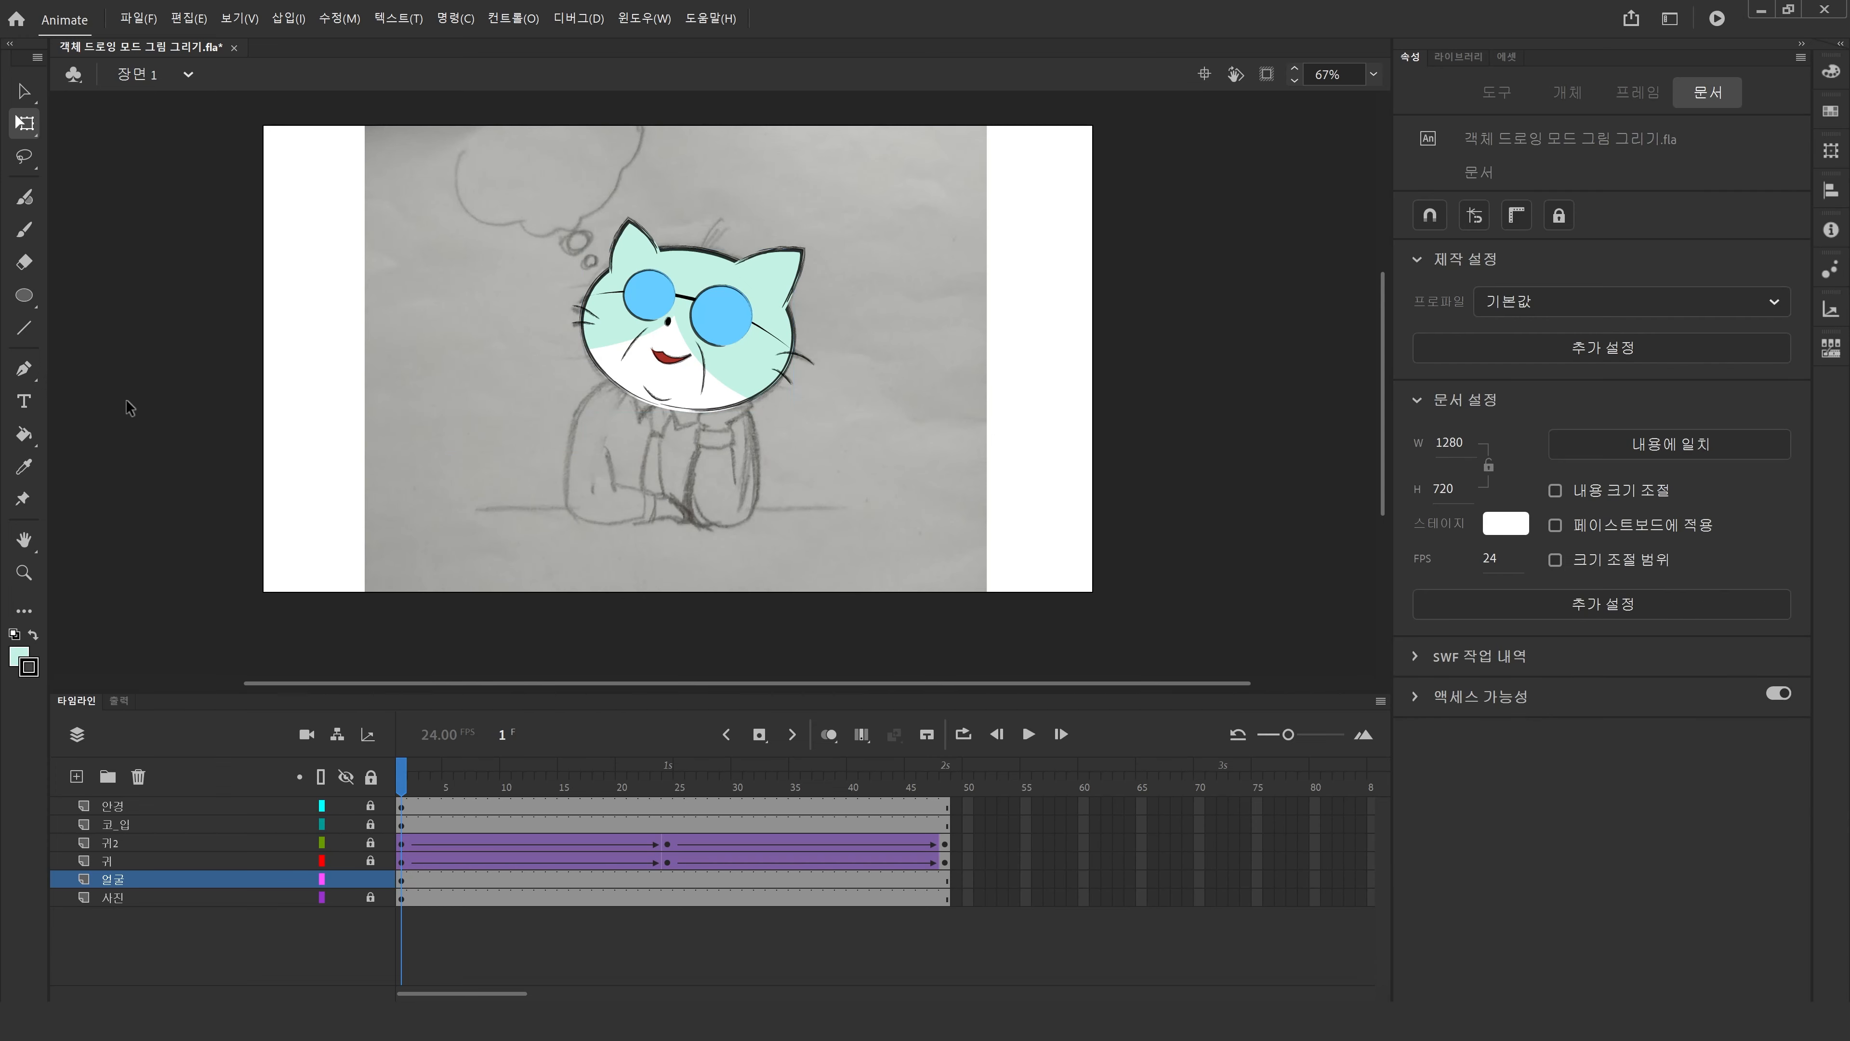
Draw a large oval drawing object about 474 × 366 px over the face on the 얼굴 layer.
left_click(24, 296)
left_click_drag(956, 558, 644, 316)
key("v")
left_click(736, 406)
left_click_drag(836, 453, 802, 389)
Change the oval's stacking order so it sits behind the face.
key("ctrl+Down")
key("ctrl+Up")
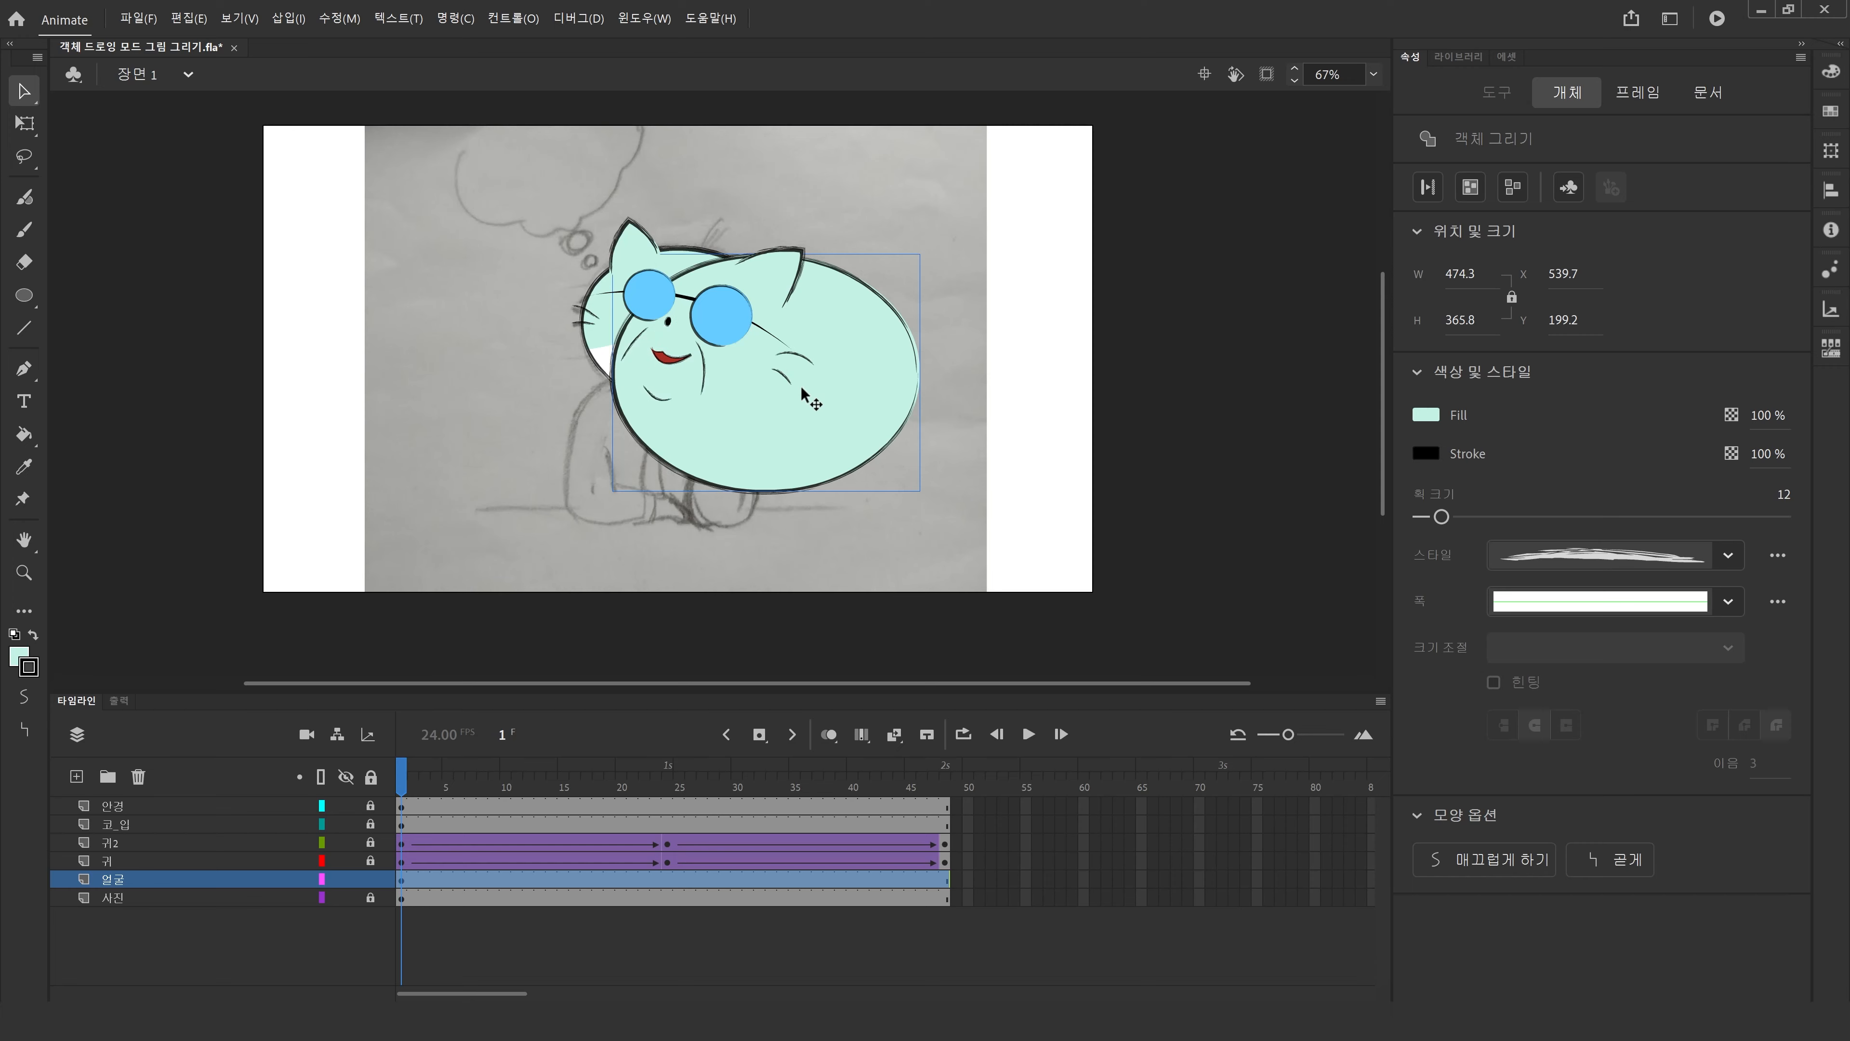
key("ctrl+Down")
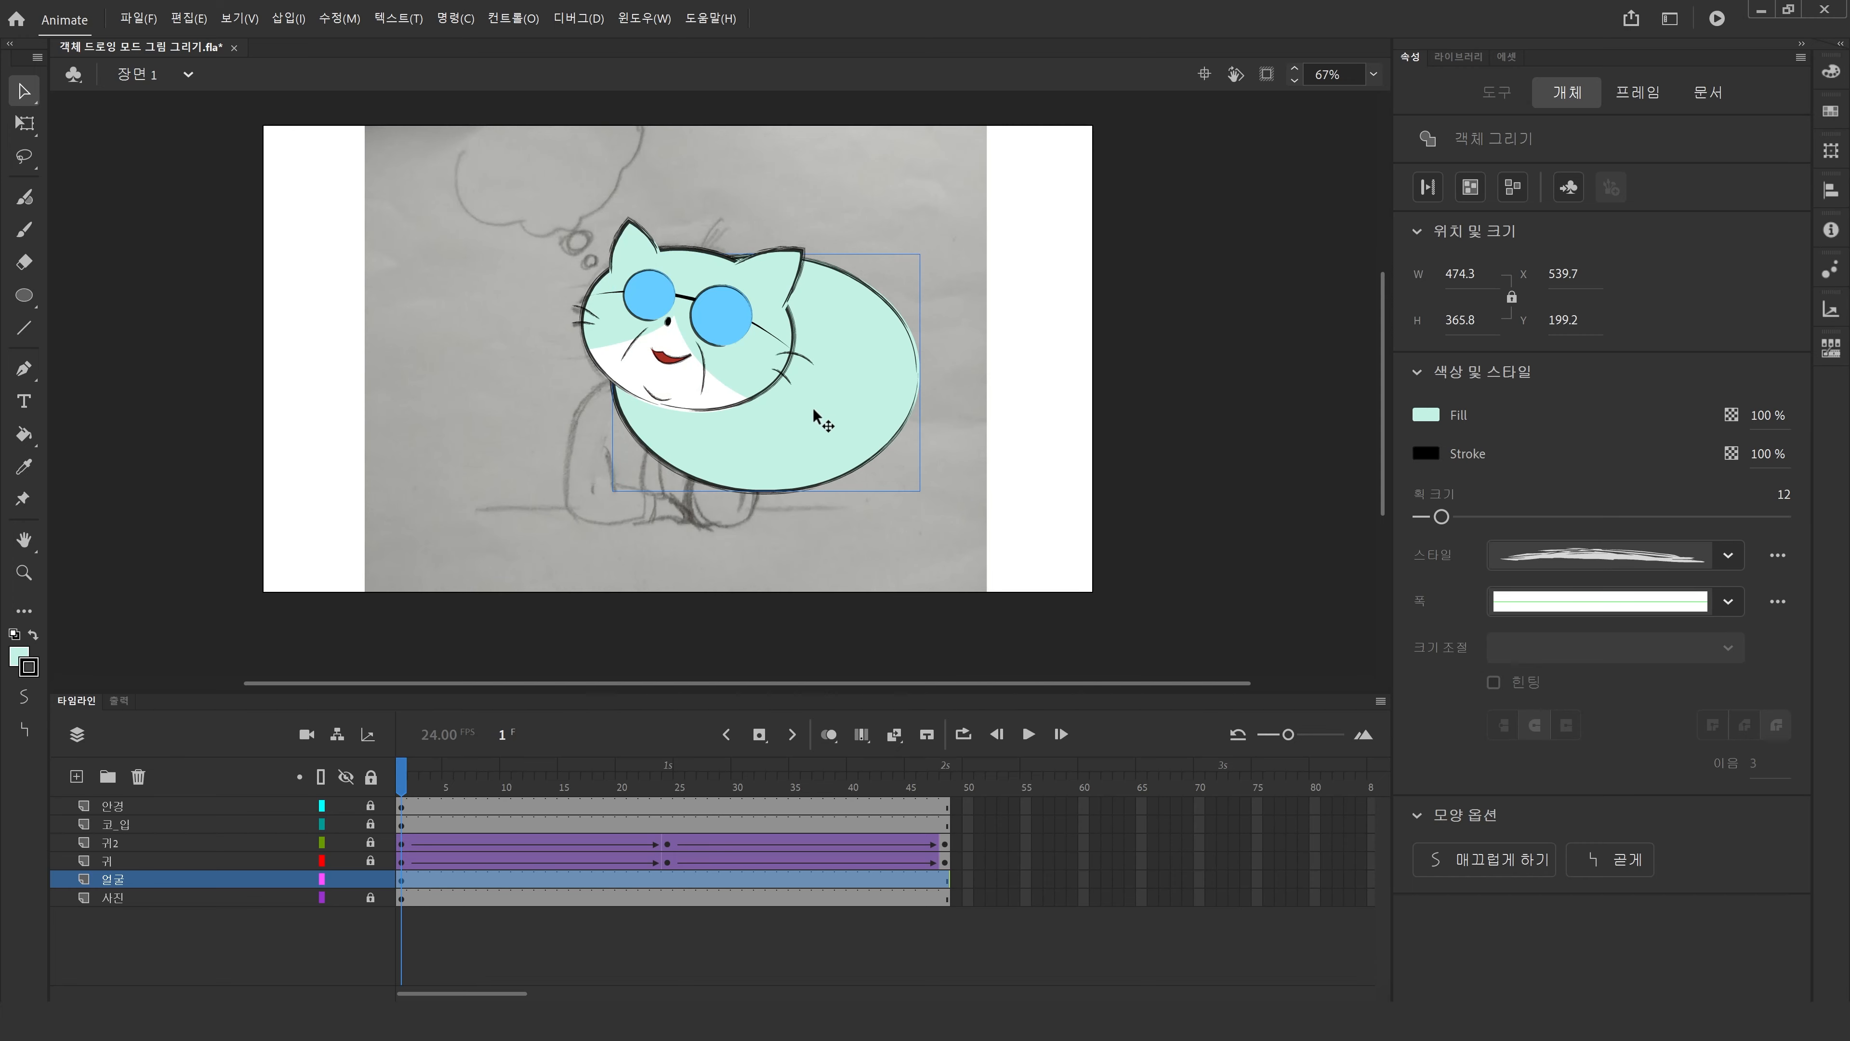
Move the oval to the right of the cat and go to the final frame.
left_click_drag(826, 422, 1035, 432)
left_click_drag(757, 481, 756, 519)
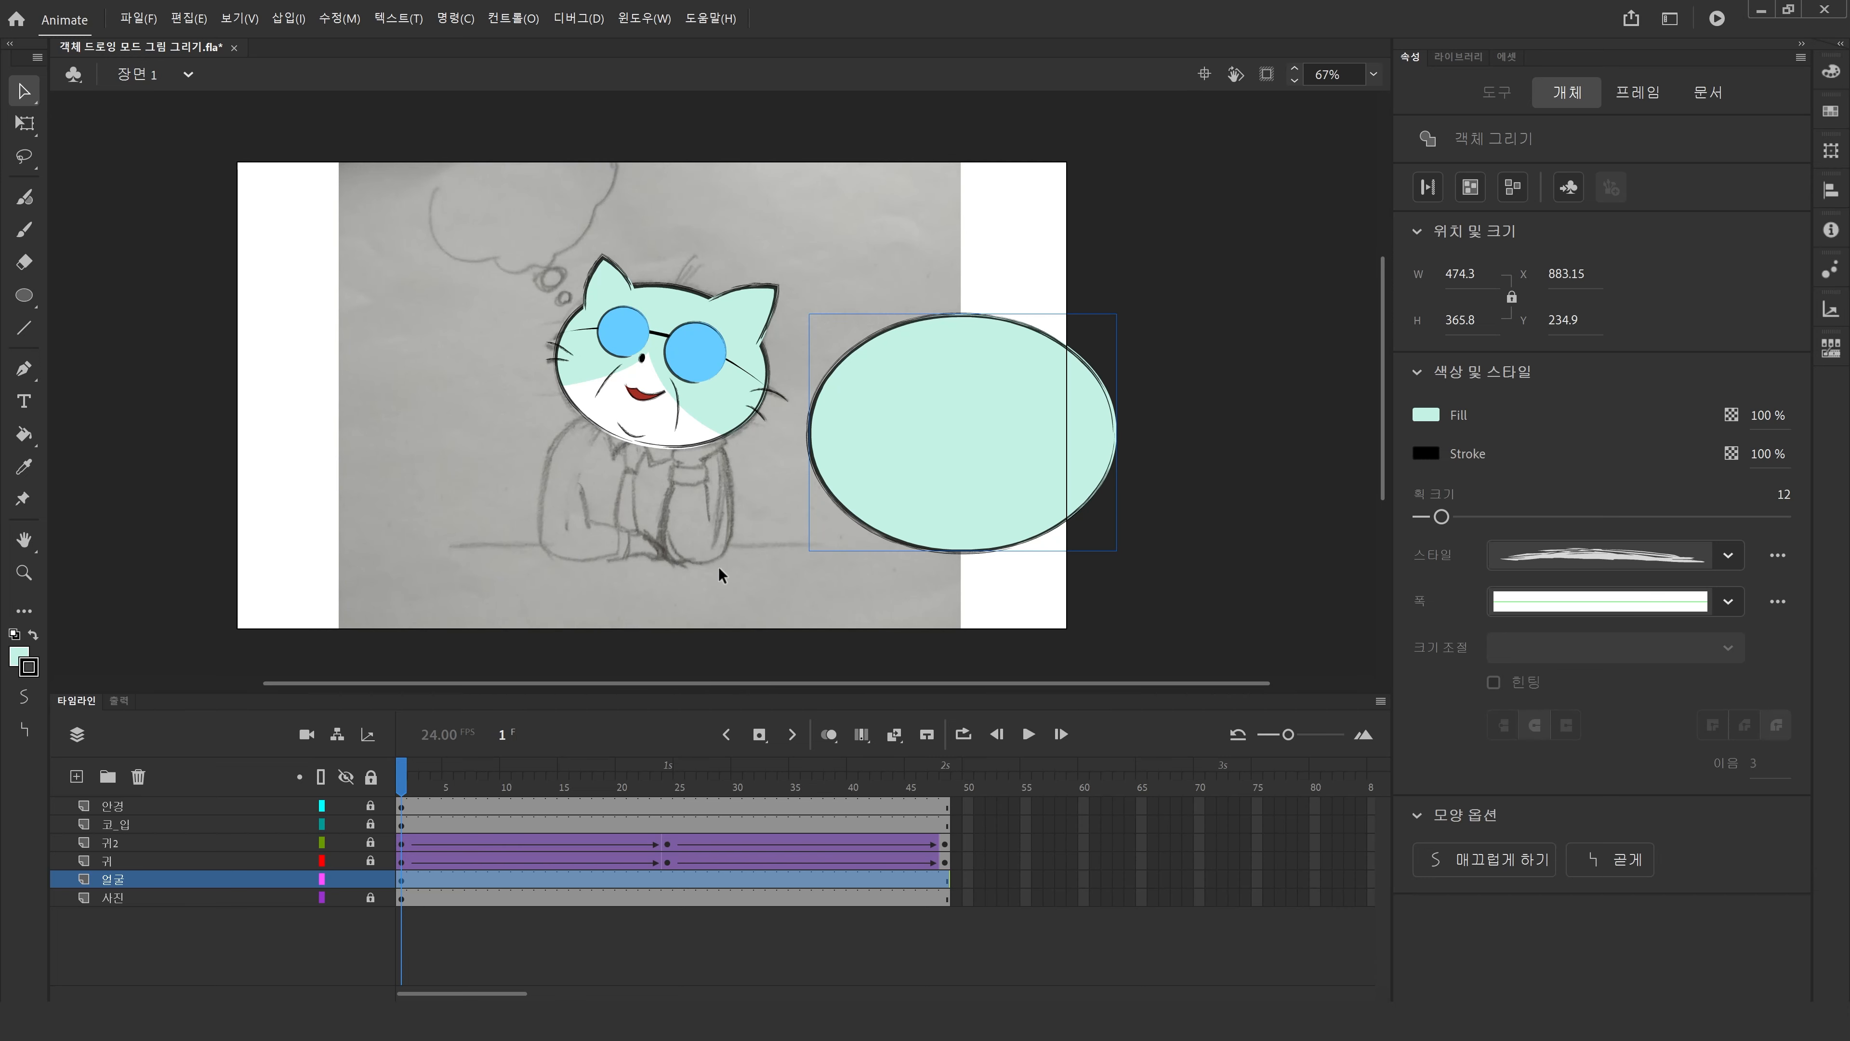
key("shift+period")
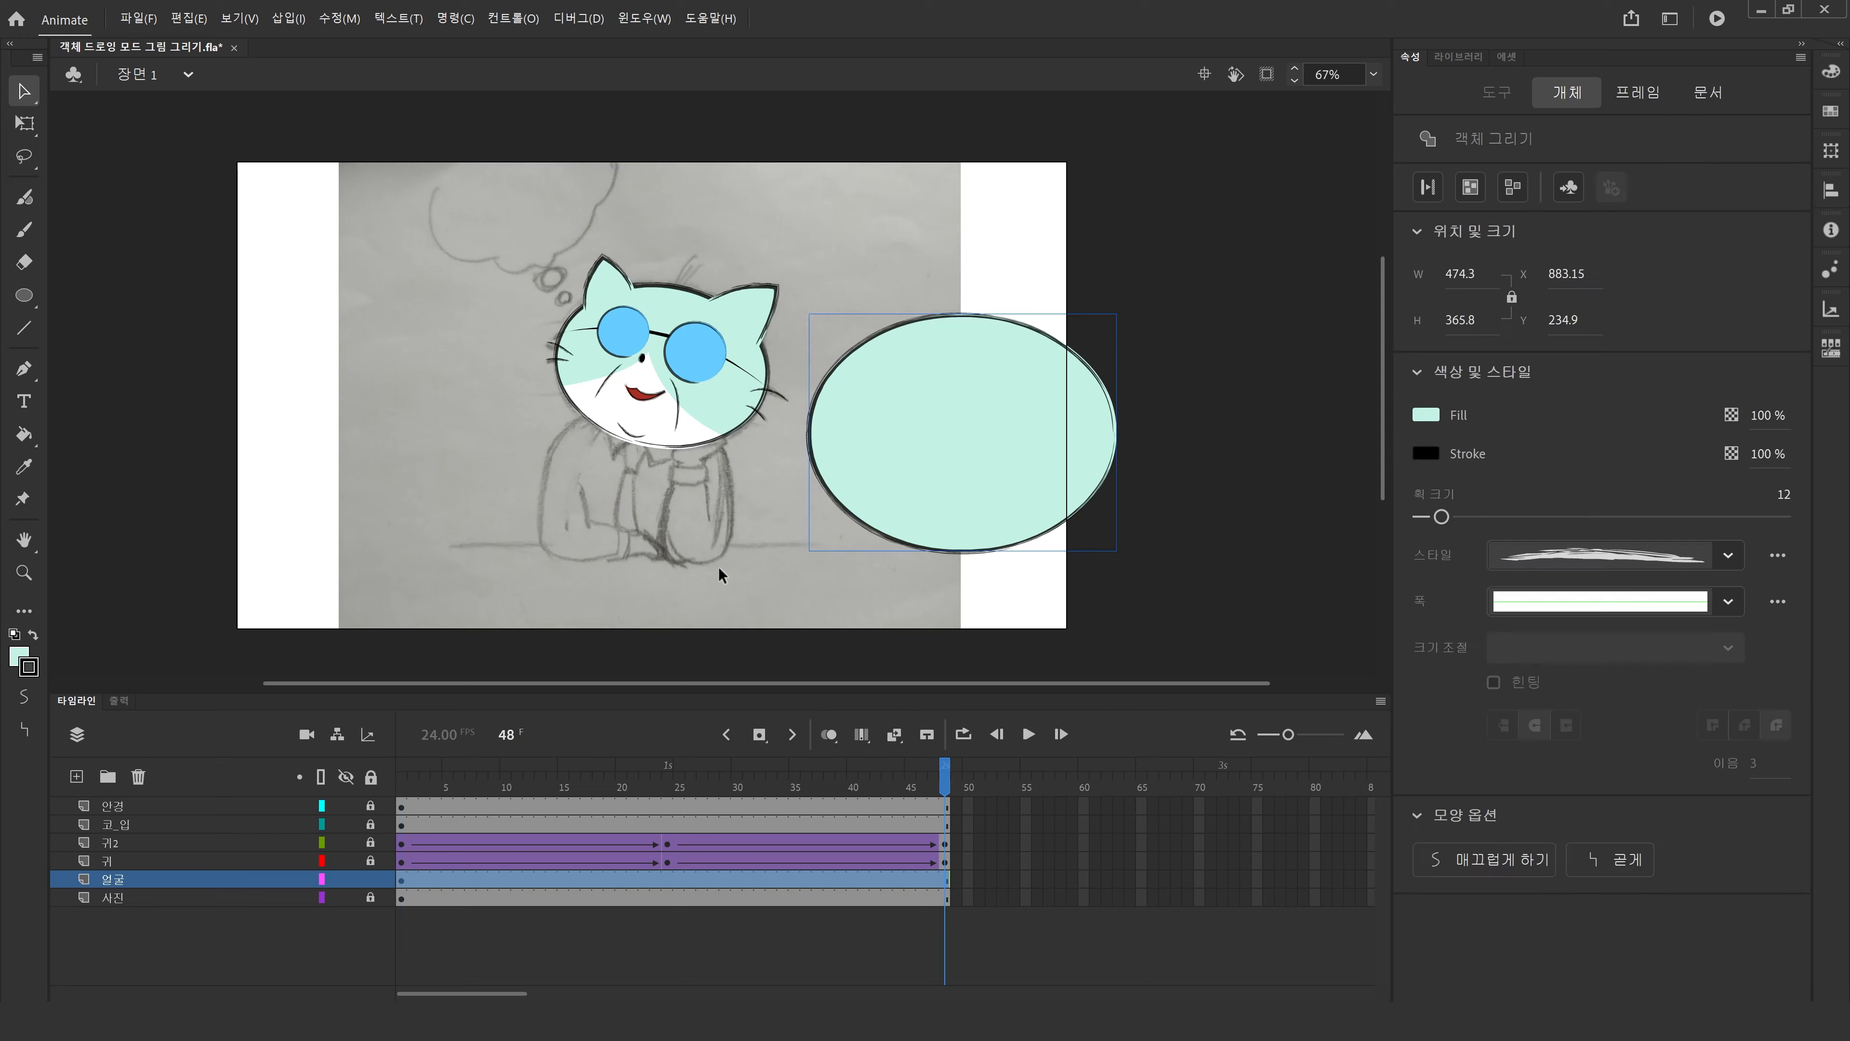